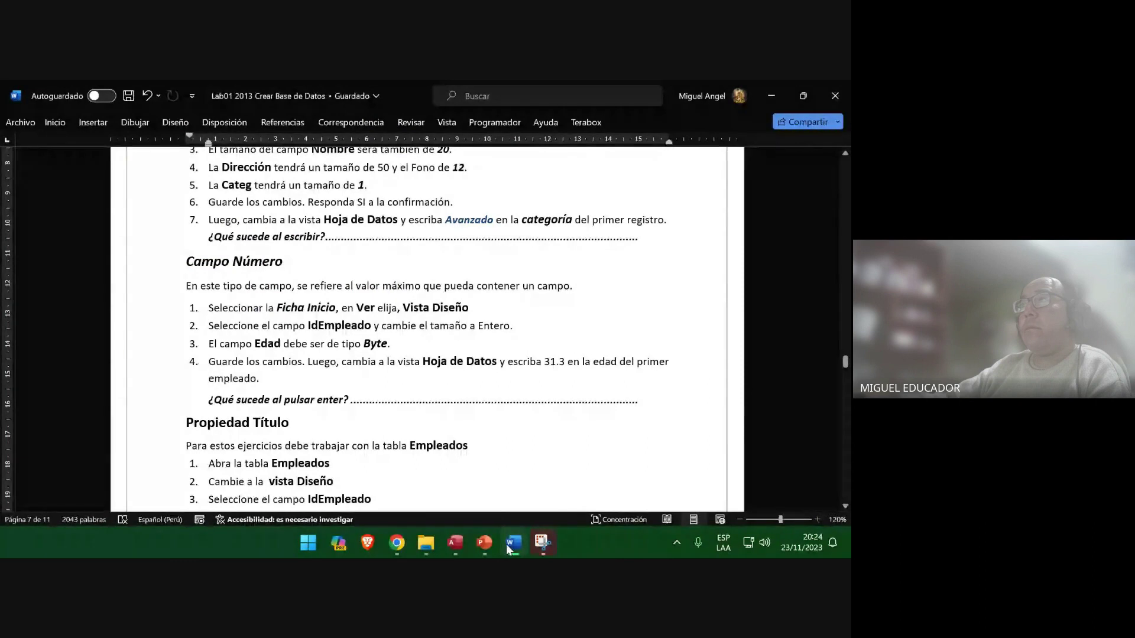
# Switch to Access, select the IdEmpleado field in the Empleado table design and capture the whole window as a screenshot.
pyautogui.click(455, 542)
pyautogui.scroll(5, 234, 269)
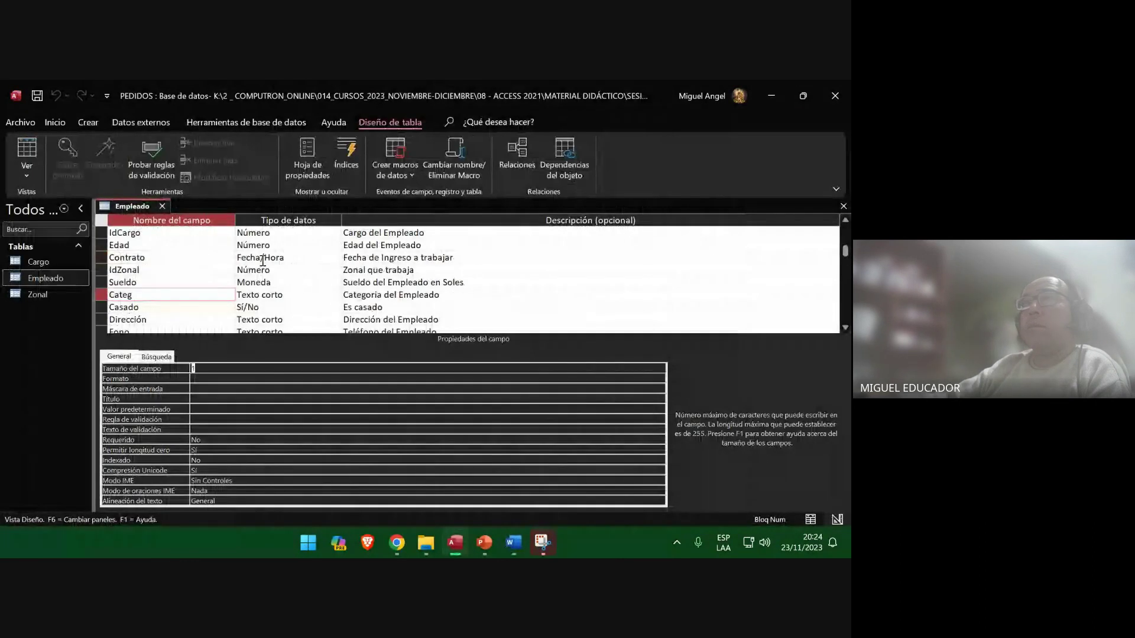
pyautogui.doubleClick(177, 232)
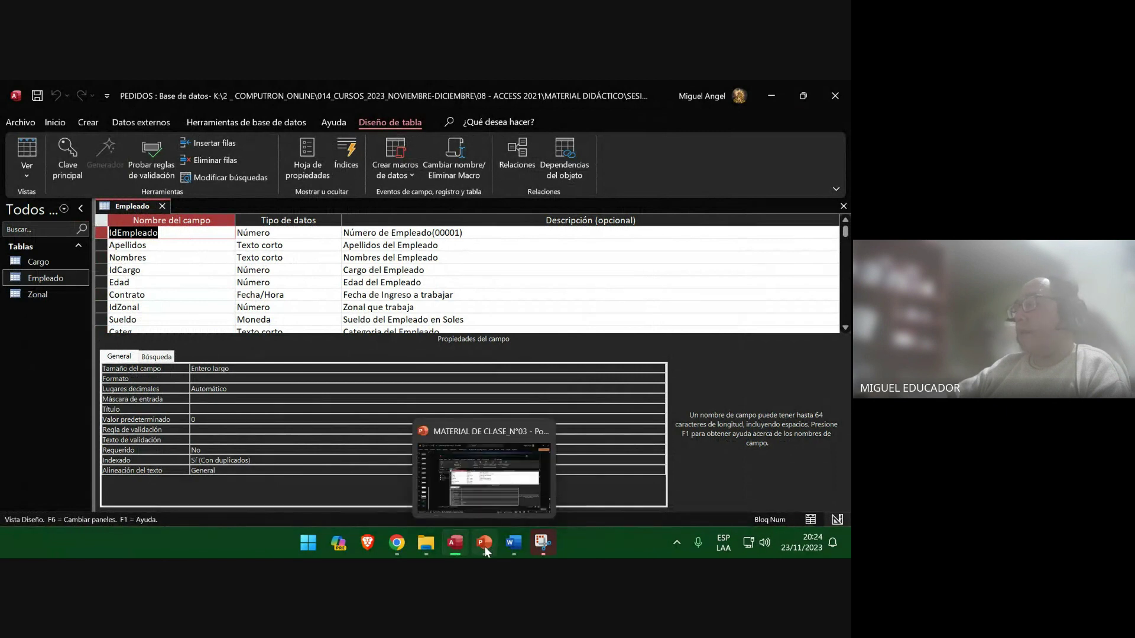
pyautogui.moveTo(485, 547)
pyautogui.click(545, 543)
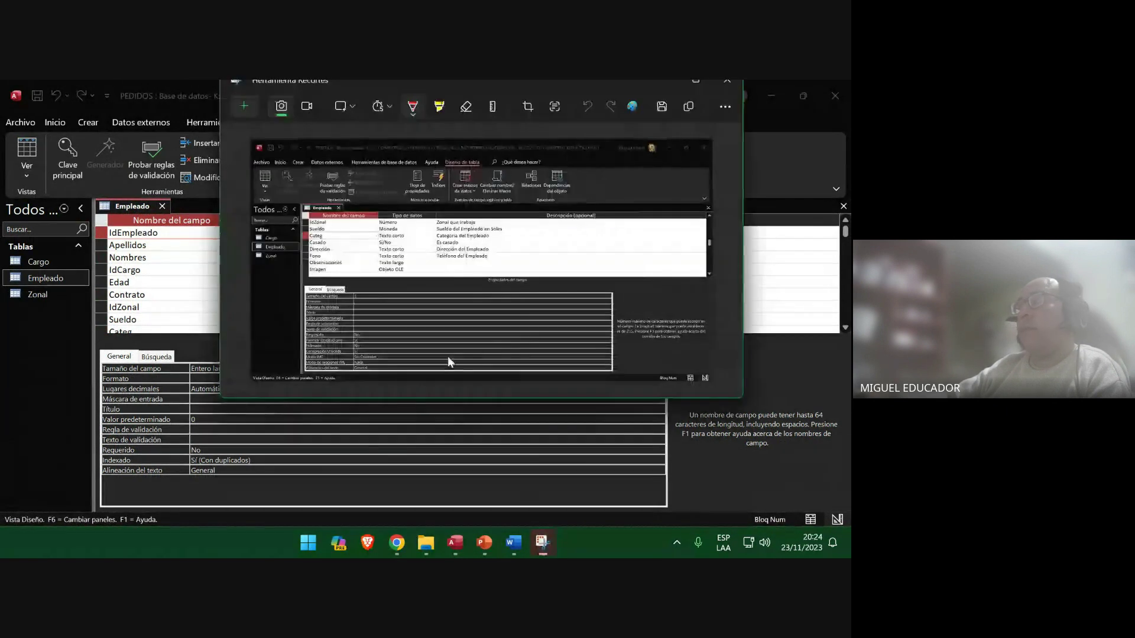
pyautogui.hotkey('alt', 'Tab')
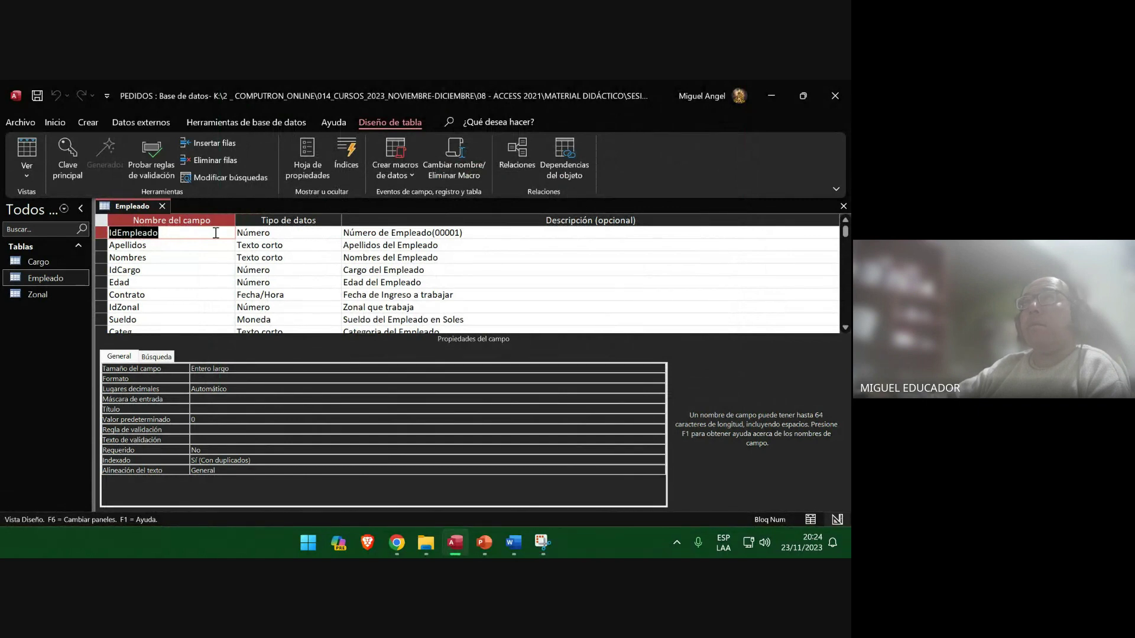
pyautogui.press('super+shift+s')
pyautogui.moveTo(1, 81); pyautogui.dragTo(848, 528)
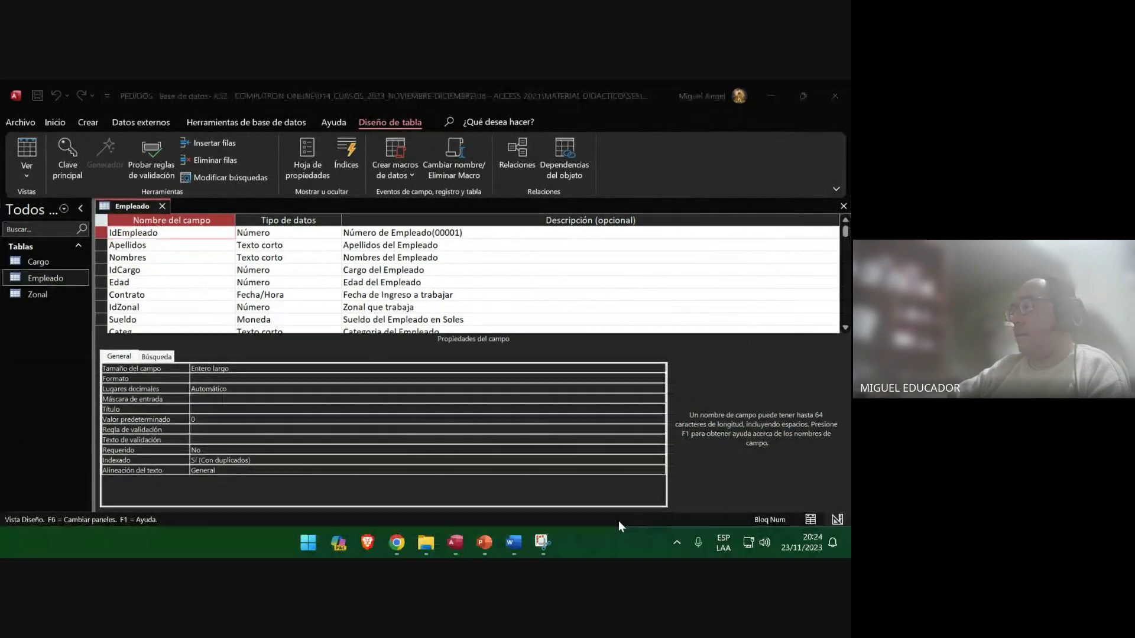
# Switch to PowerPoint and paste the captured screenshot onto blank slide 30.
pyautogui.click(485, 542)
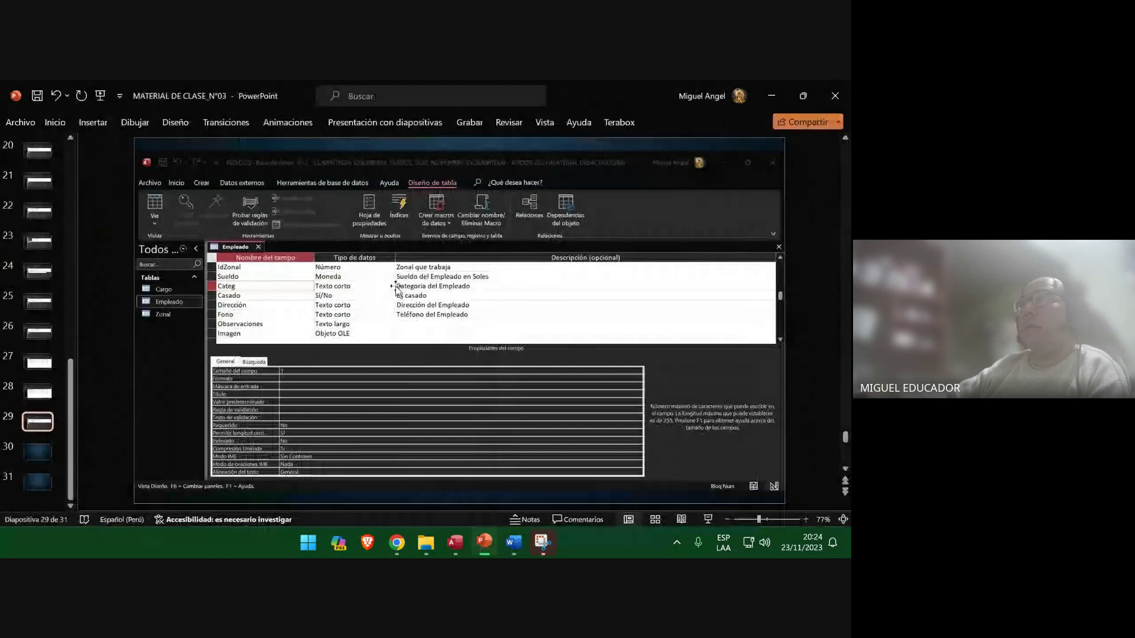
pyautogui.click(37, 452)
pyautogui.rightClick(227, 226)
pyautogui.click(258, 276)
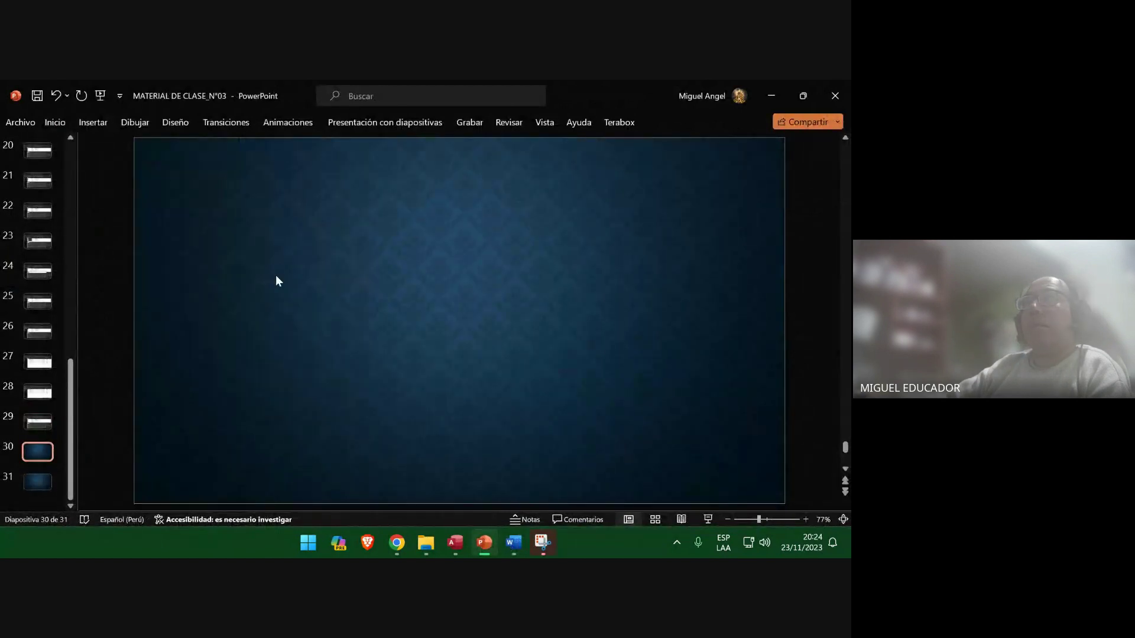
# Add five blank slides after slide 31, select slide 31 and save the presentation.
pyautogui.click(47, 482)
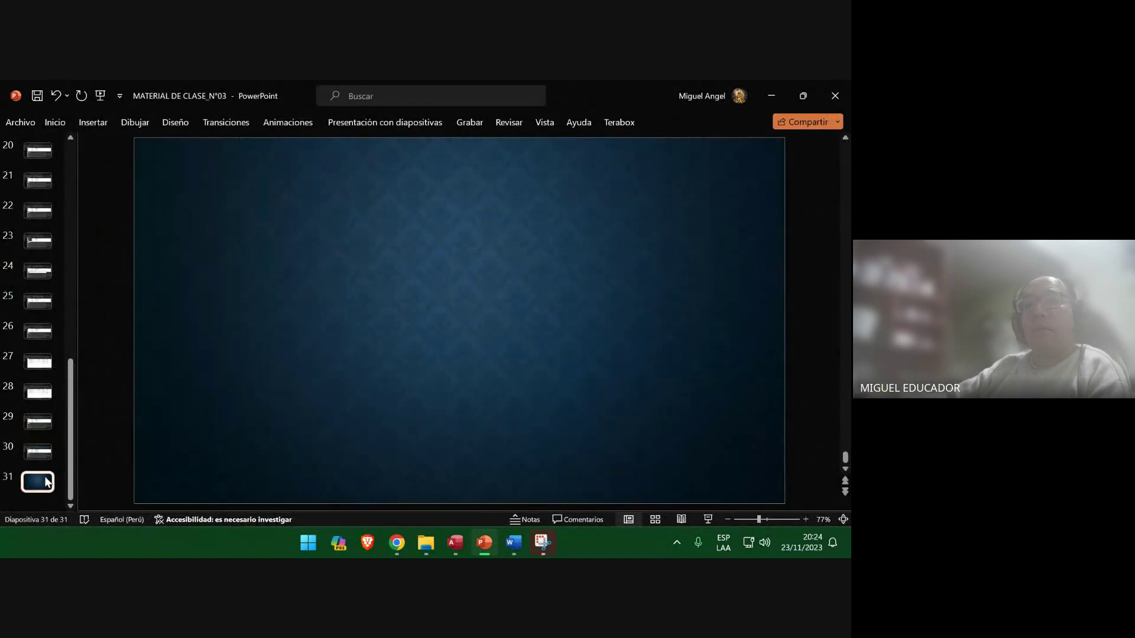
pyautogui.press('Return')
pyautogui.press('Return')
pyautogui.press('Return')
pyautogui.press('Return')
pyautogui.press('Return')
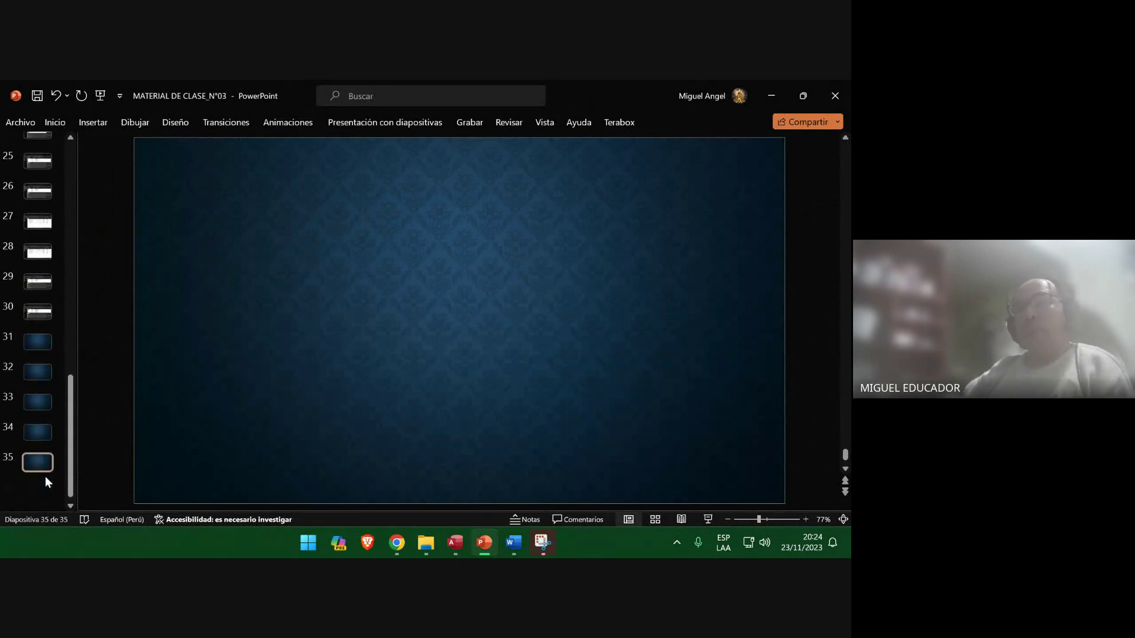
pyautogui.click(30, 334)
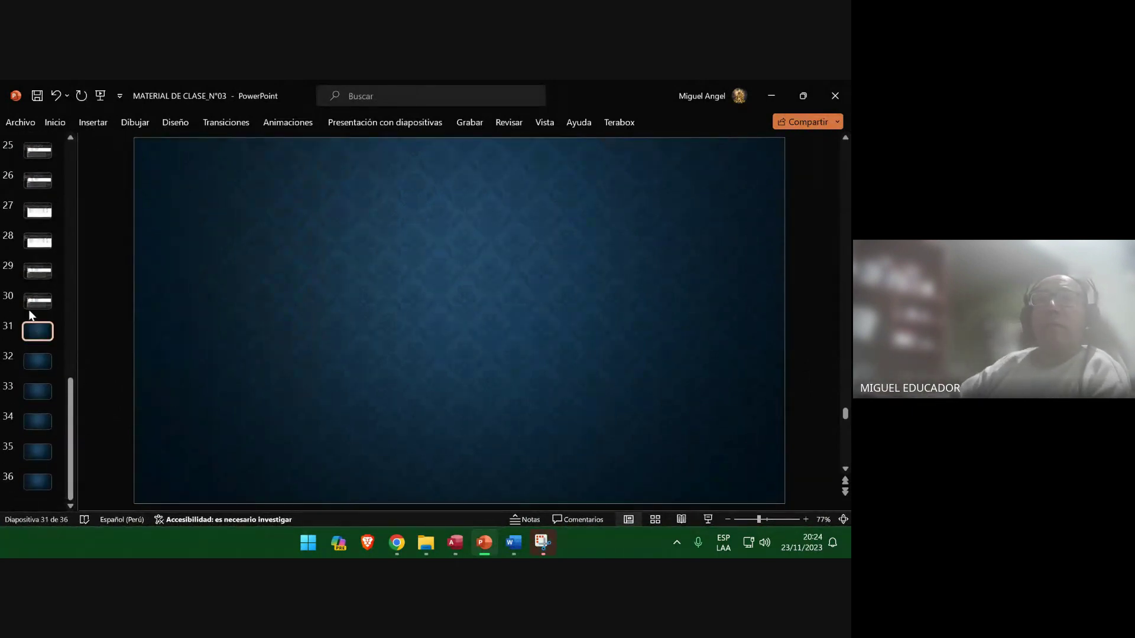
pyautogui.click(35, 96)
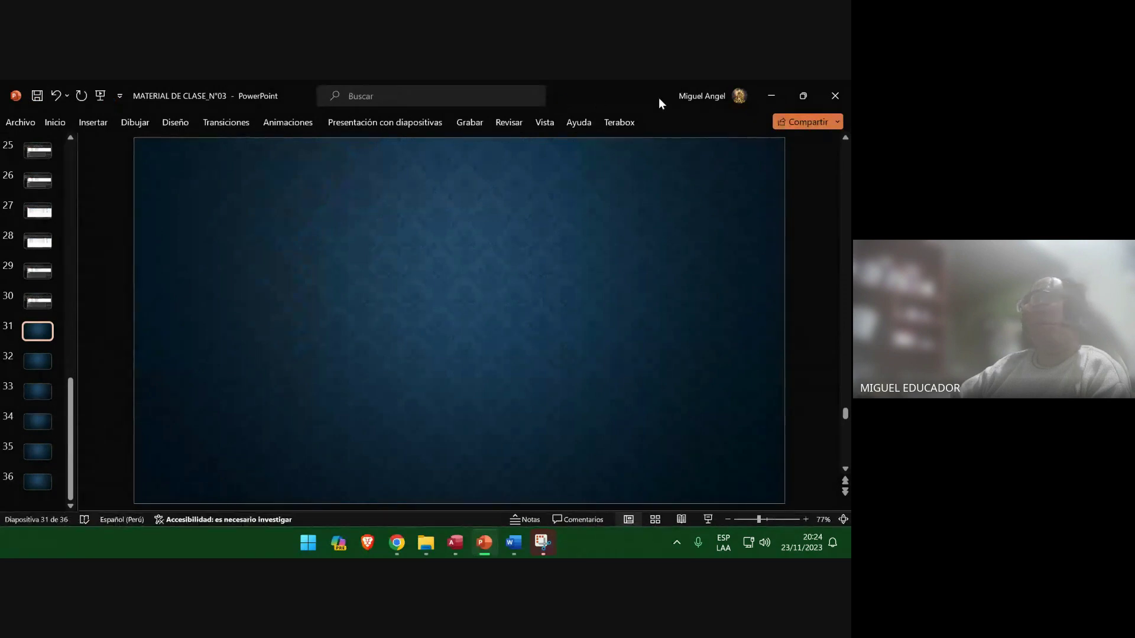
pyautogui.click(770, 97)
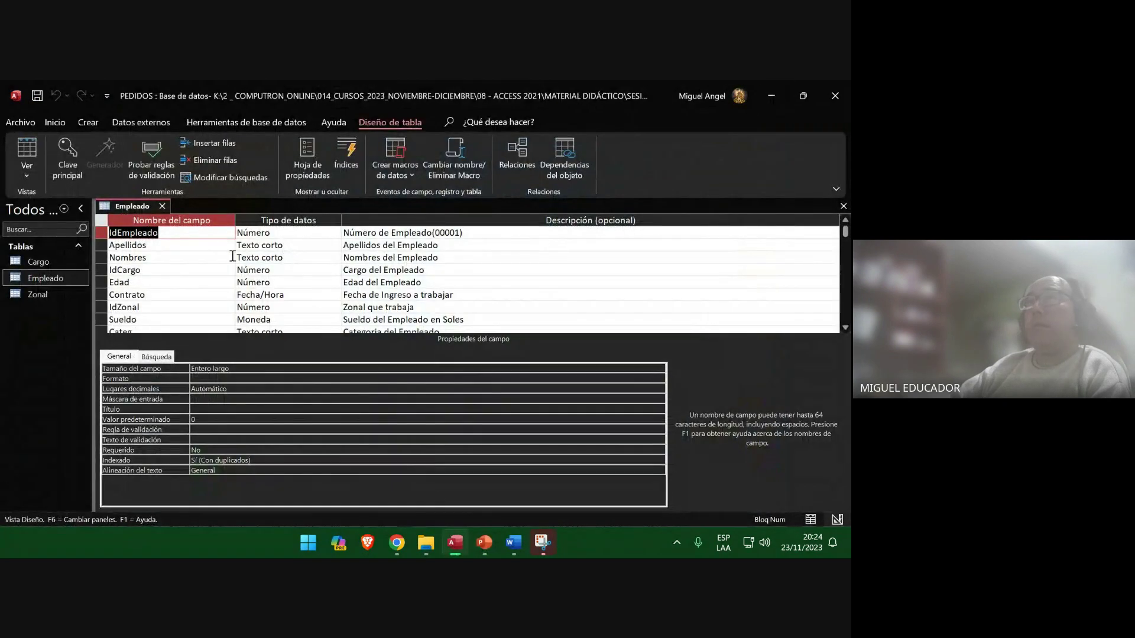
# Consult the Campo Número exercise in Word, activate IdEmpleado's Tamaño del campo property in Access and capture the window.
pyautogui.click(521, 543)
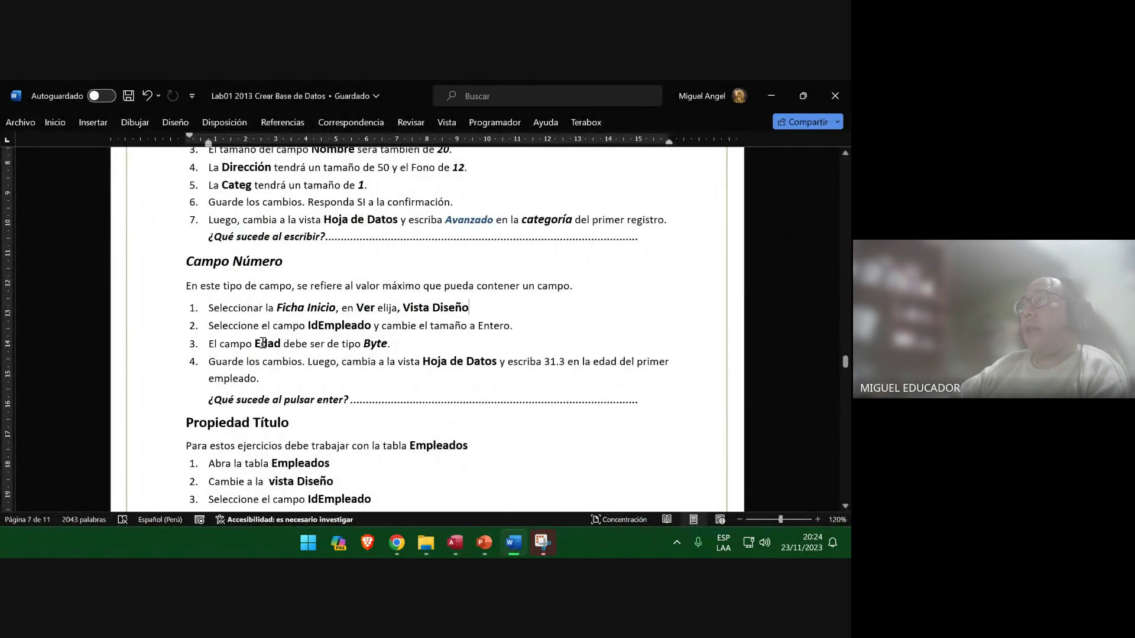
pyautogui.click(773, 95)
pyautogui.click(255, 367)
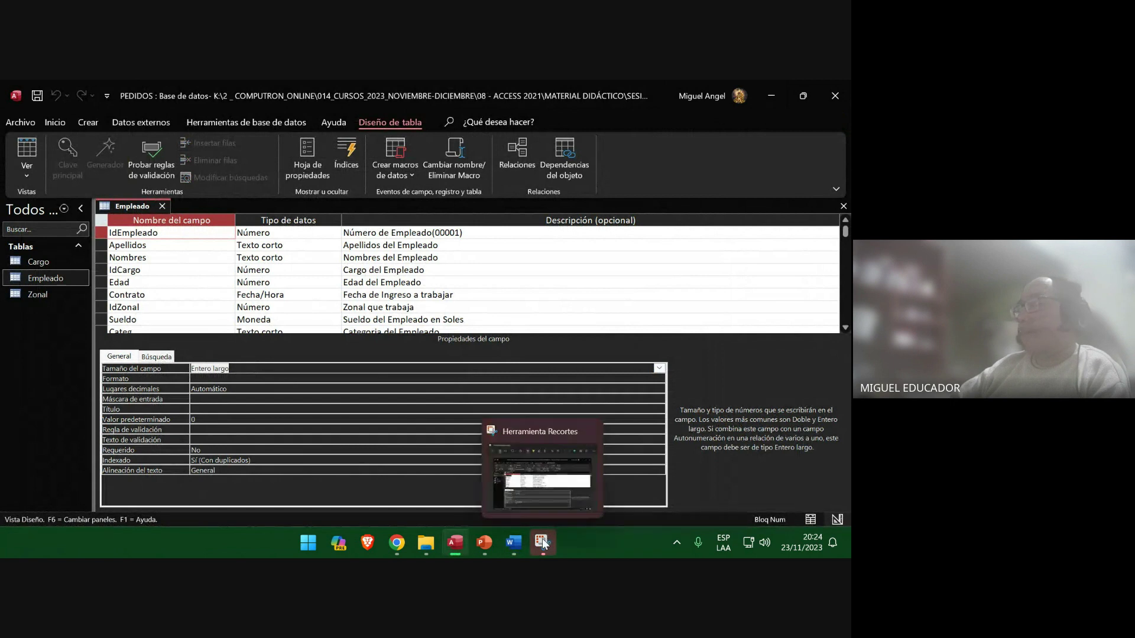
pyautogui.click(543, 541)
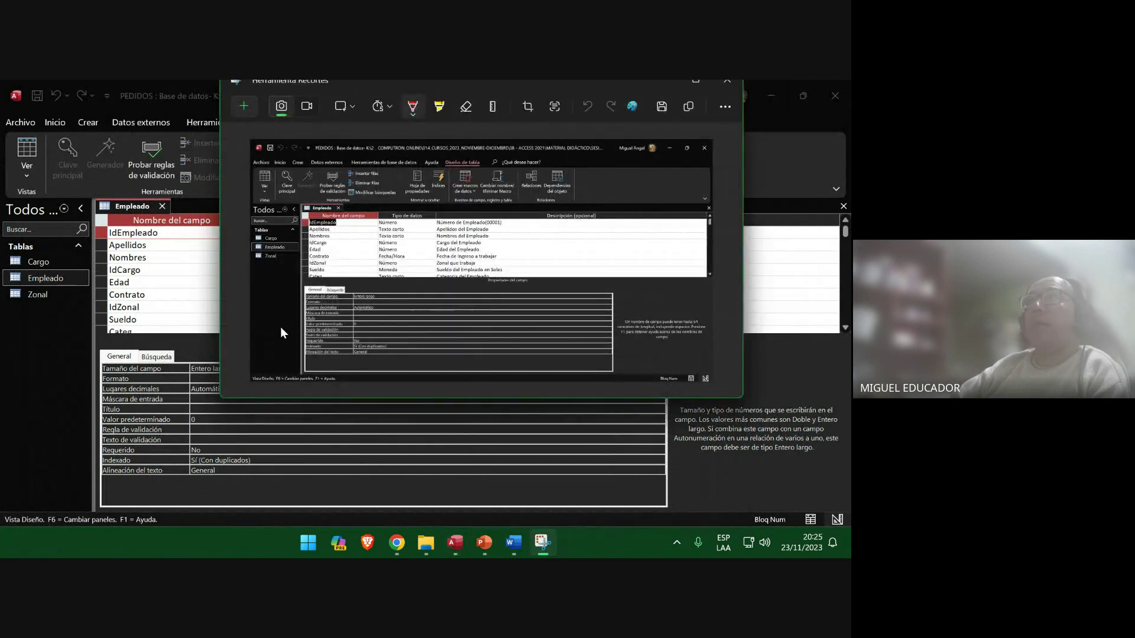
pyautogui.hotkey('alt', 'Tab')
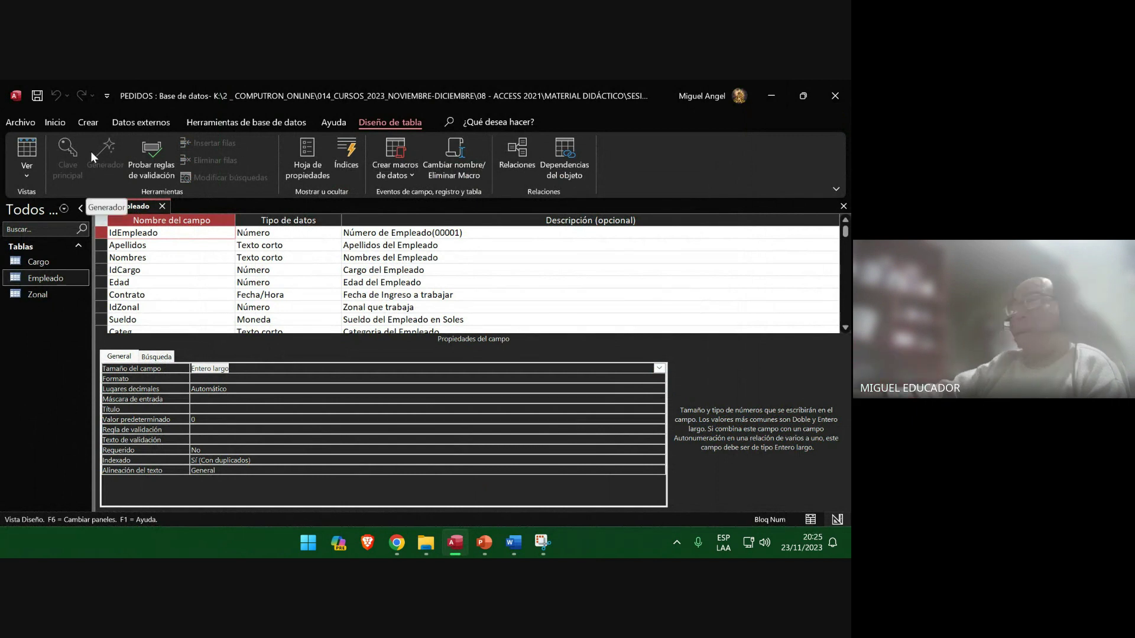
pyautogui.press('super+shift+s')
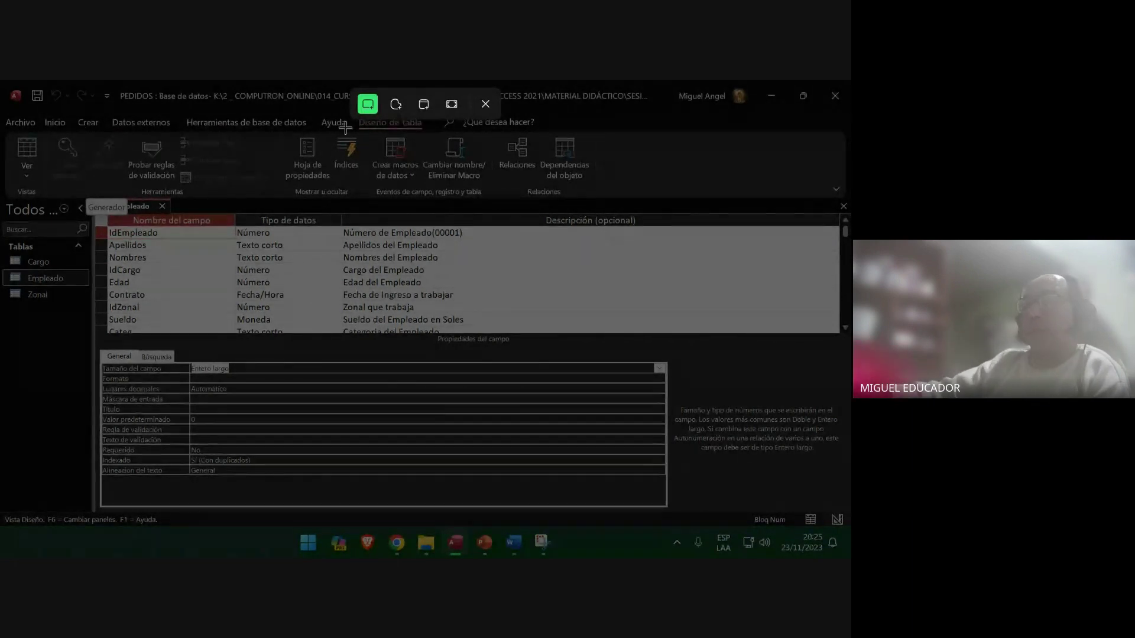
pyautogui.moveTo(3, 83); pyautogui.dragTo(848, 526)
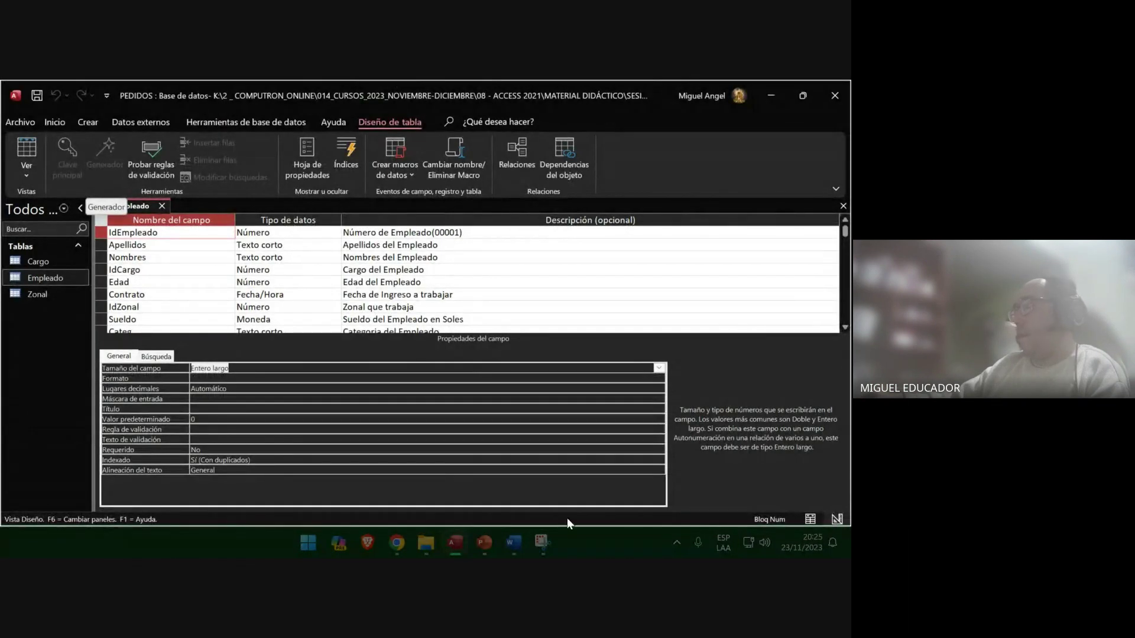
# Switch to PowerPoint, paste the screenshot as a picture onto slide 31 and save the presentation with slide 32 selected.
pyautogui.click(484, 542)
pyautogui.rightClick(339, 258)
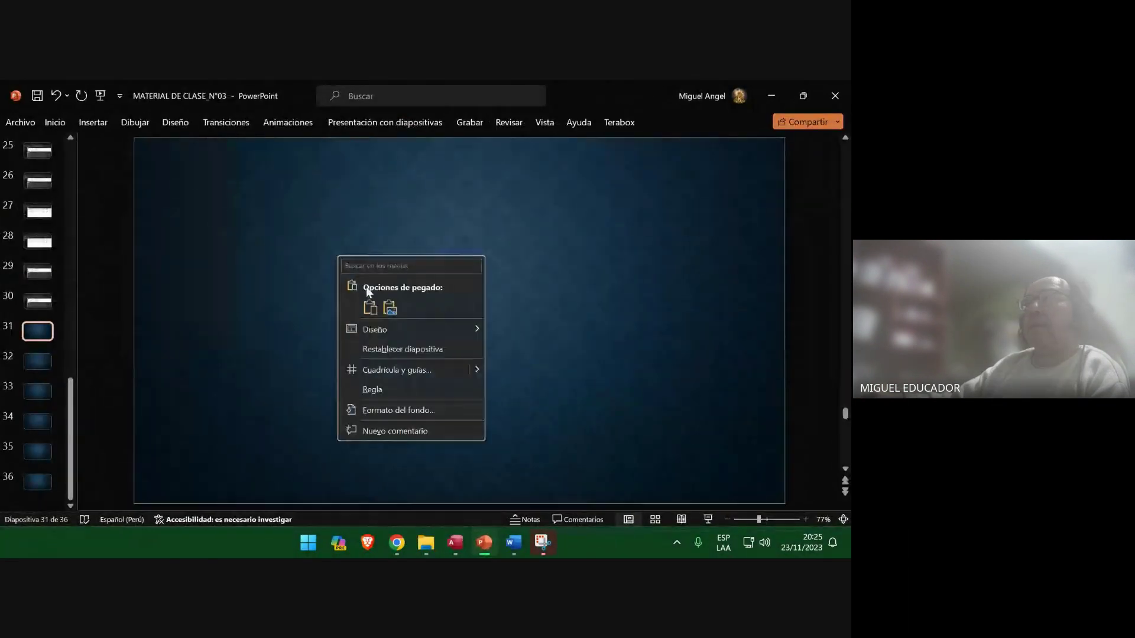
pyautogui.click(390, 306)
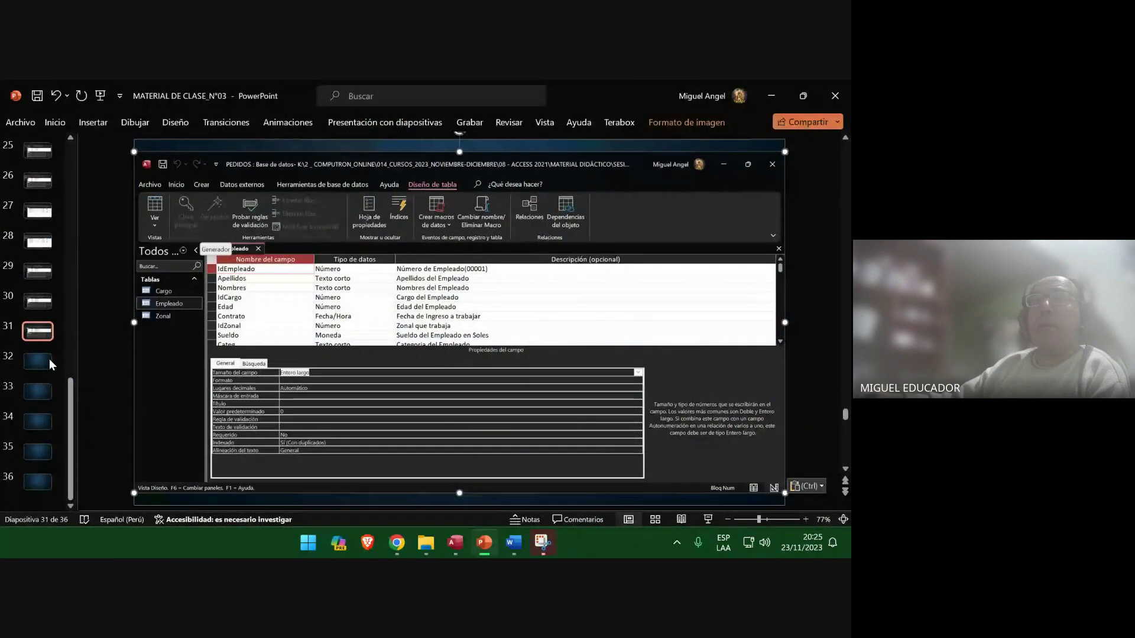
pyautogui.click(49, 359)
pyautogui.click(37, 96)
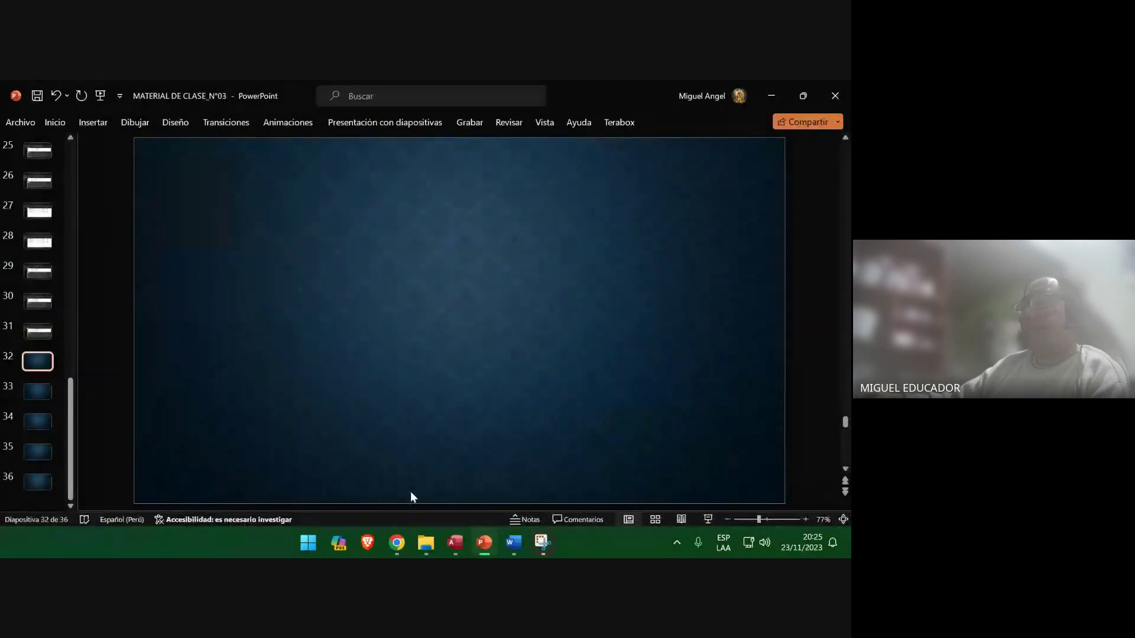
# Switch to Access and set the IdEmpleado field's Tamaño del campo to Entero.
pyautogui.click(455, 542)
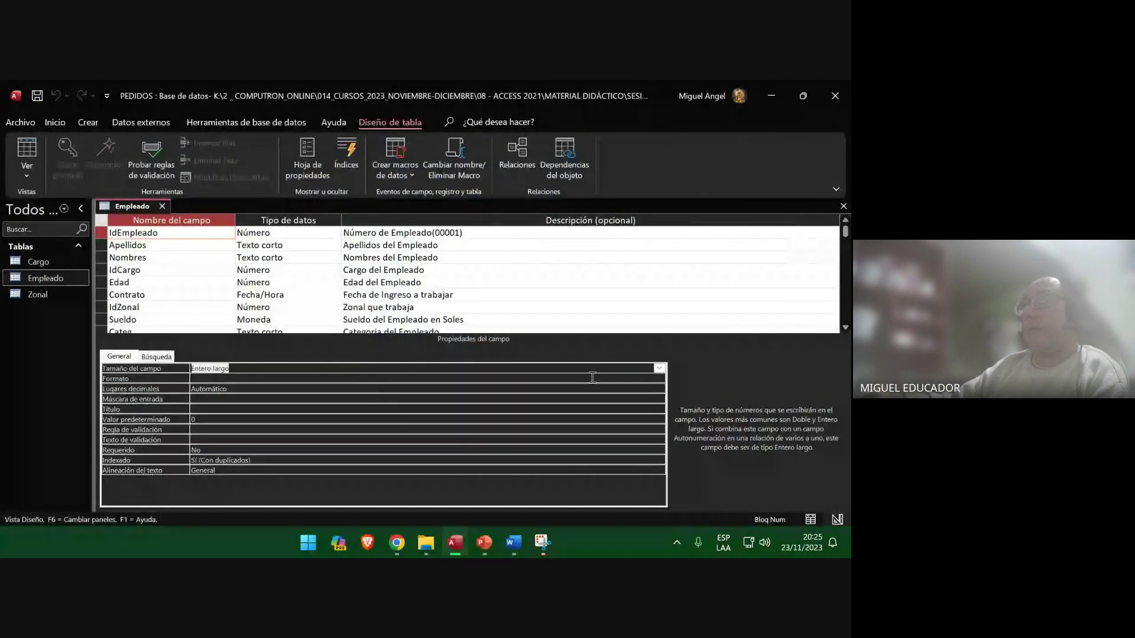
pyautogui.click(658, 369)
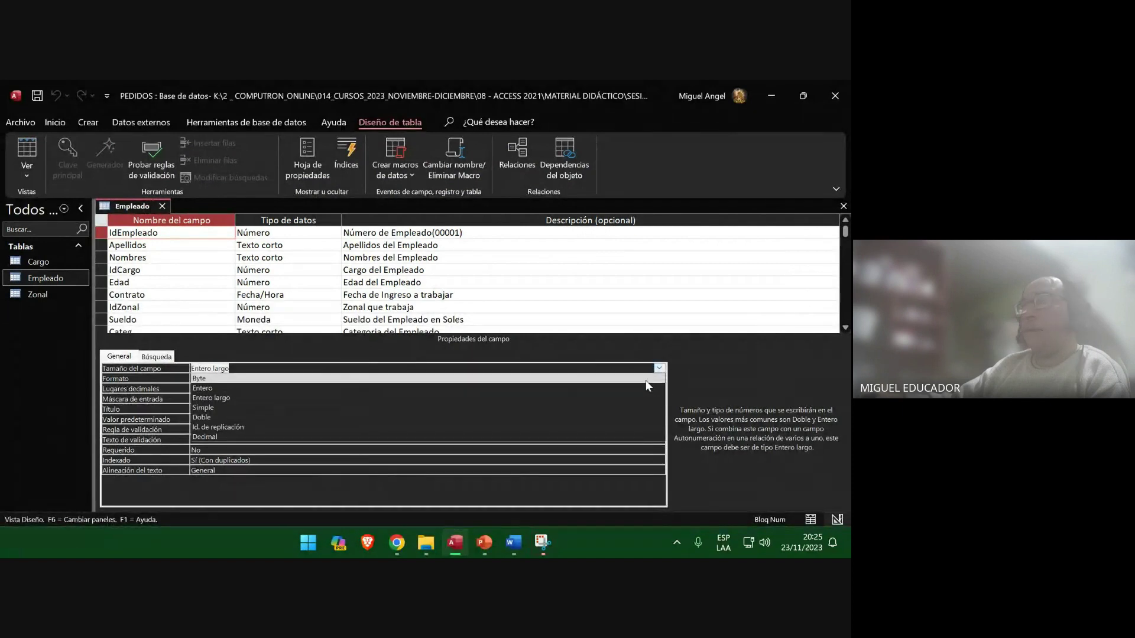
pyautogui.click(640, 388)
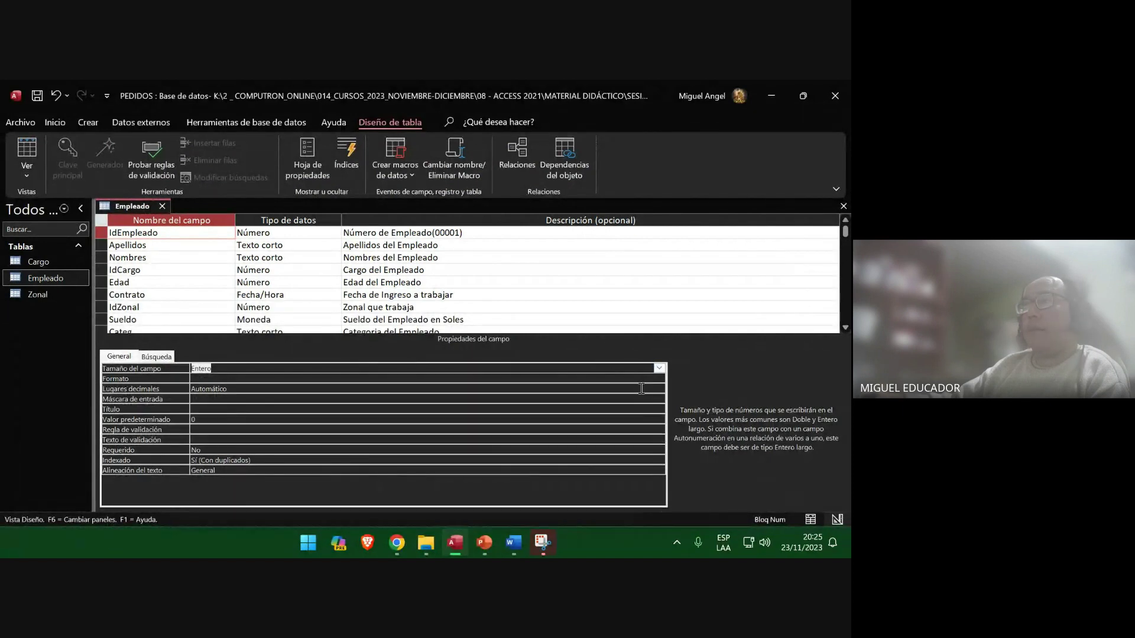
# Capture the Access window showing IdEmpleado's changed field size with a new rectangular snip.
pyautogui.click(542, 542)
pyautogui.click(235, 81)
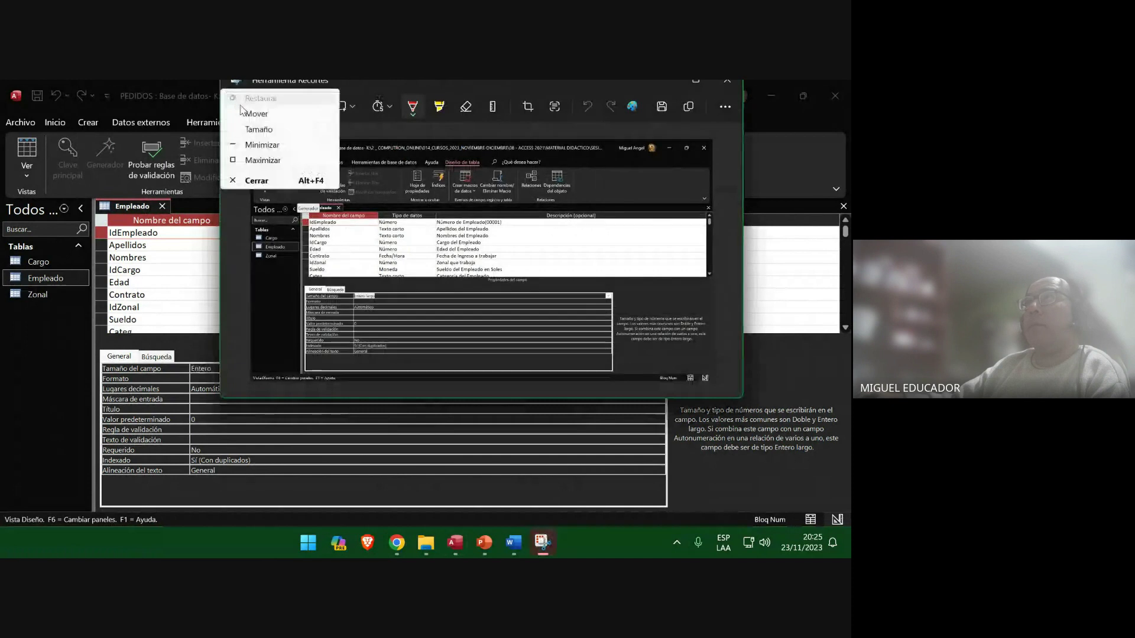
pyautogui.click(347, 88)
pyautogui.click(246, 104)
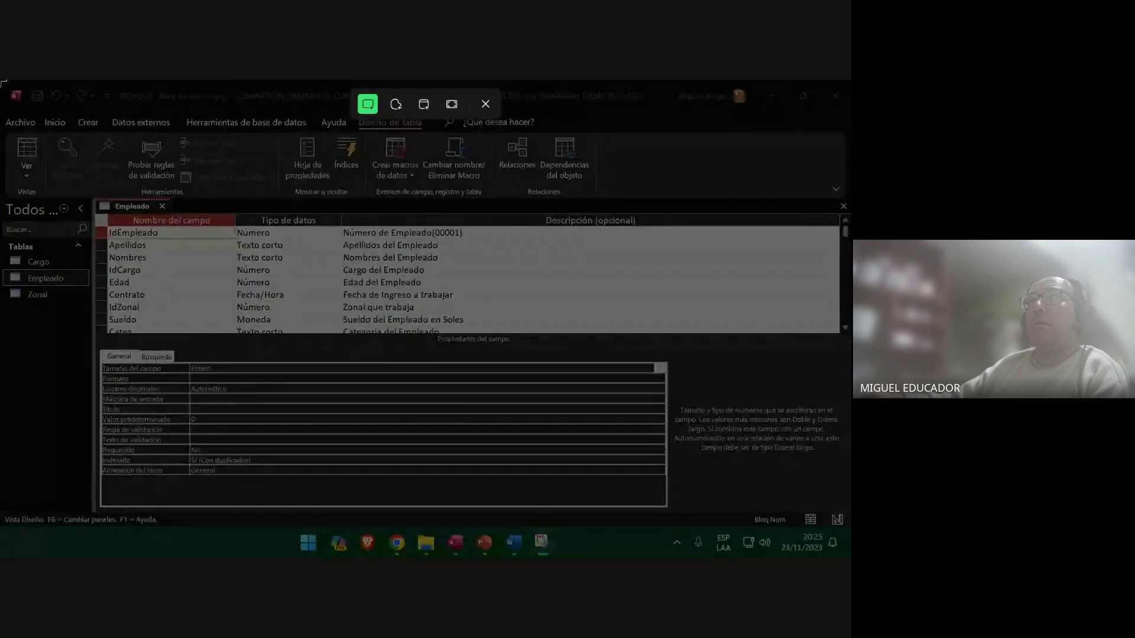
pyautogui.moveTo(1, 80); pyautogui.dragTo(846, 531)
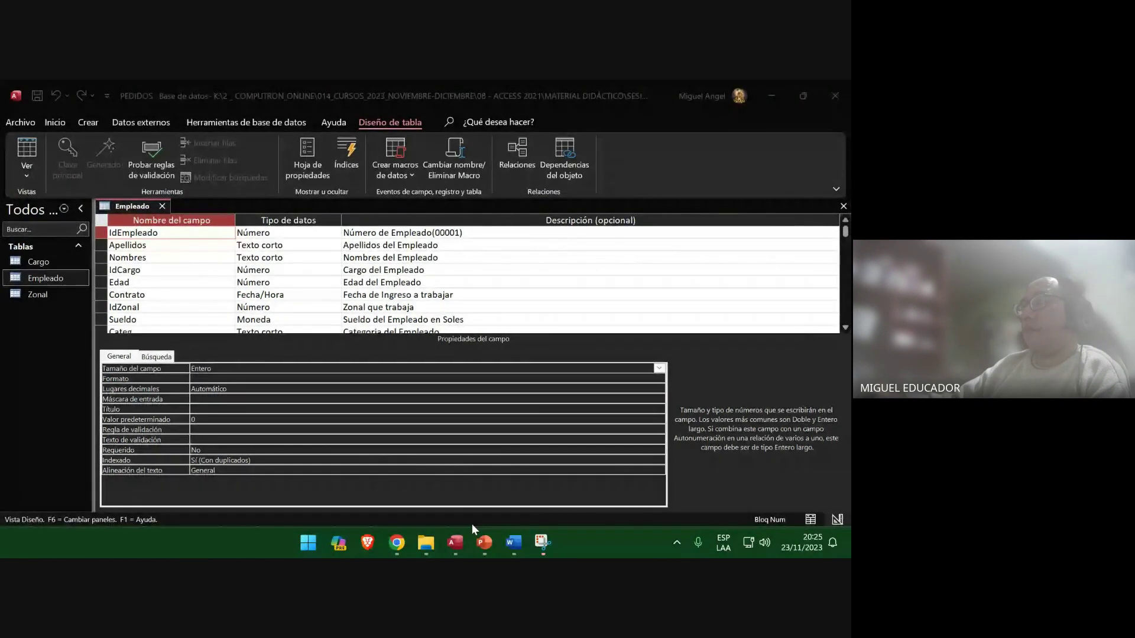
# Switch to PowerPoint, paste the screenshot onto slide 32 and save the presentation with slide 33 selected.
pyautogui.click(482, 540)
pyautogui.rightClick(329, 209)
pyautogui.click(381, 261)
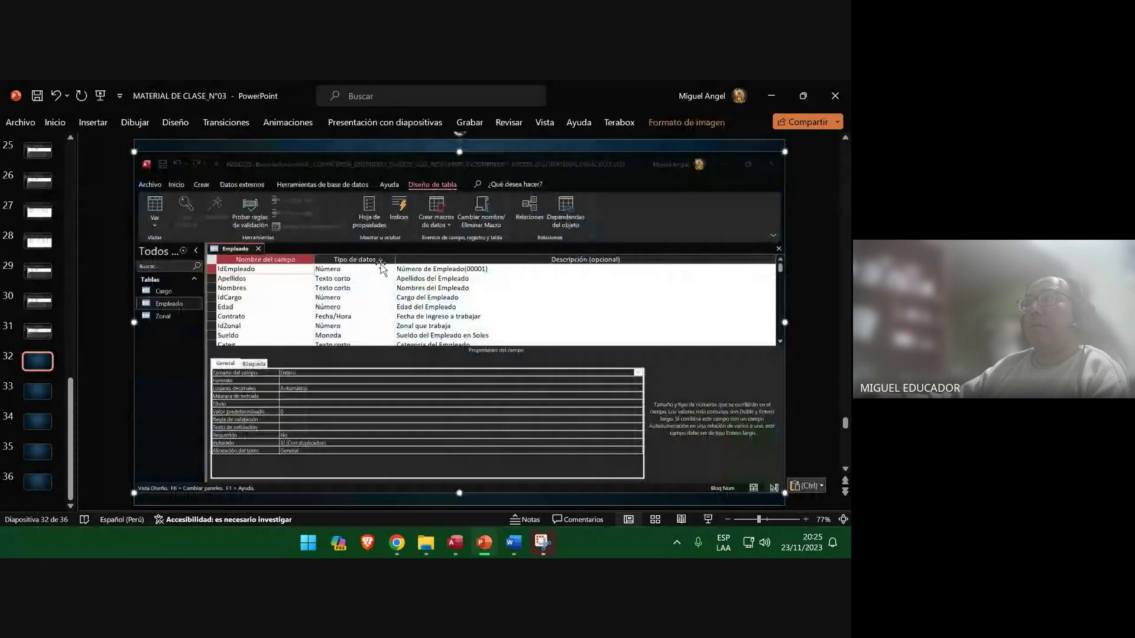
pyautogui.click(42, 396)
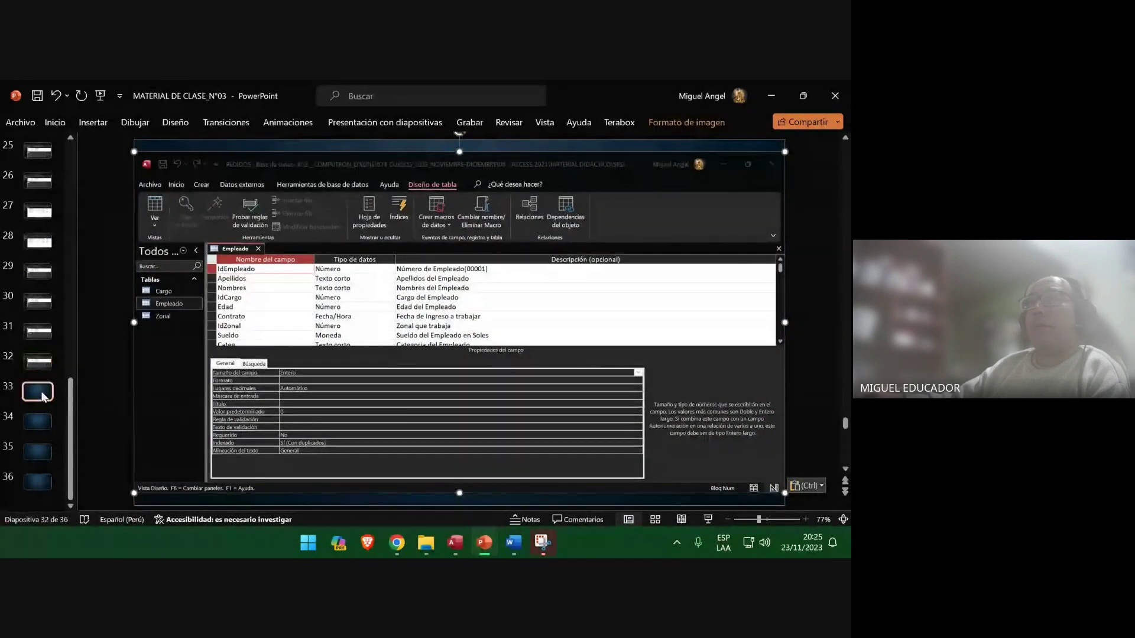
pyautogui.click(35, 98)
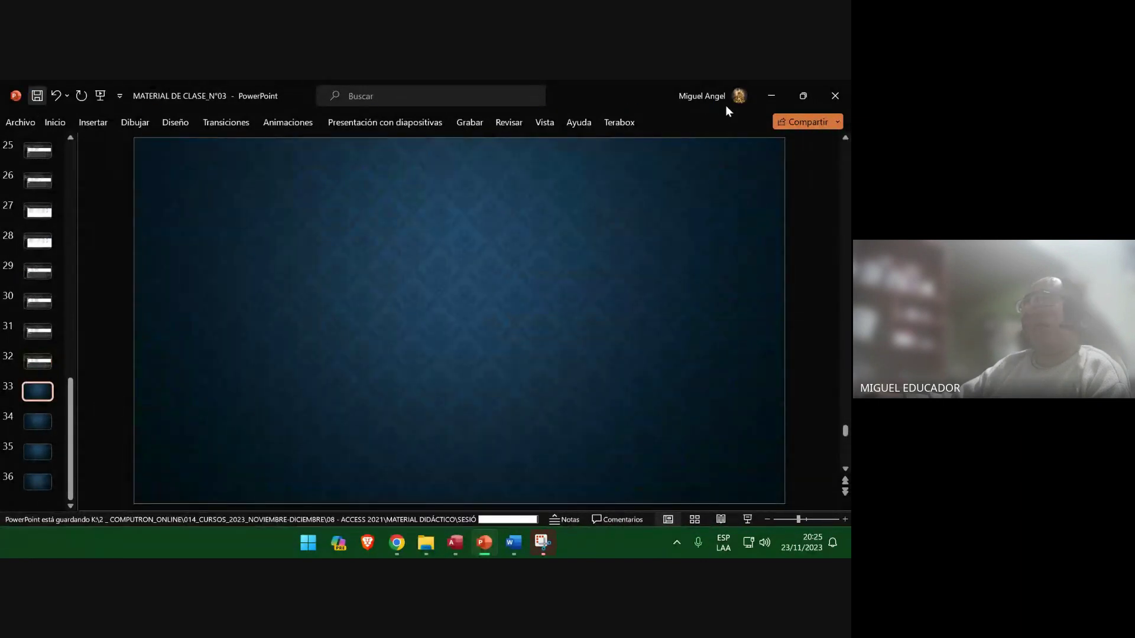
pyautogui.click(770, 93)
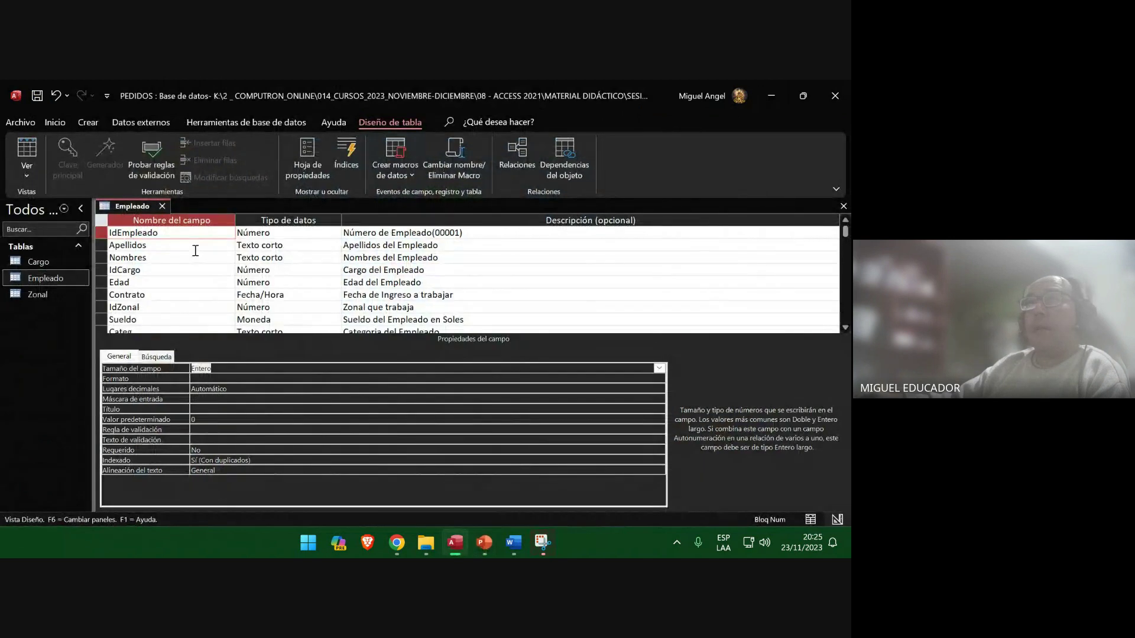
# Consult the Campo Número exercise in Word, select the Edad field in Access and capture the Access window with a rectangular snip.
pyautogui.click(518, 544)
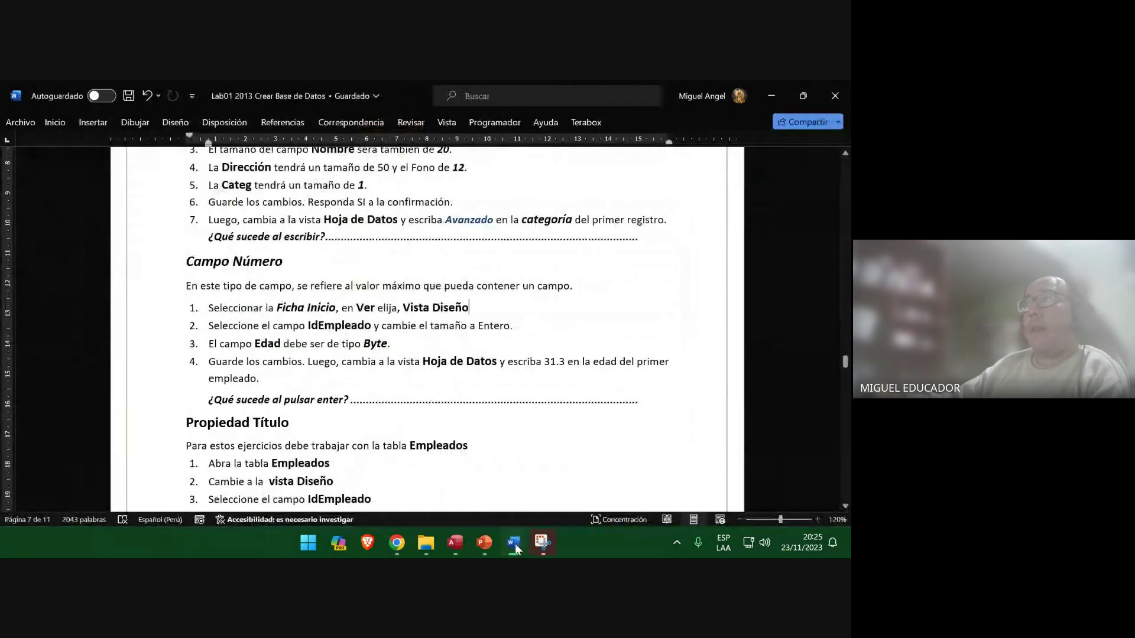
pyautogui.click(509, 548)
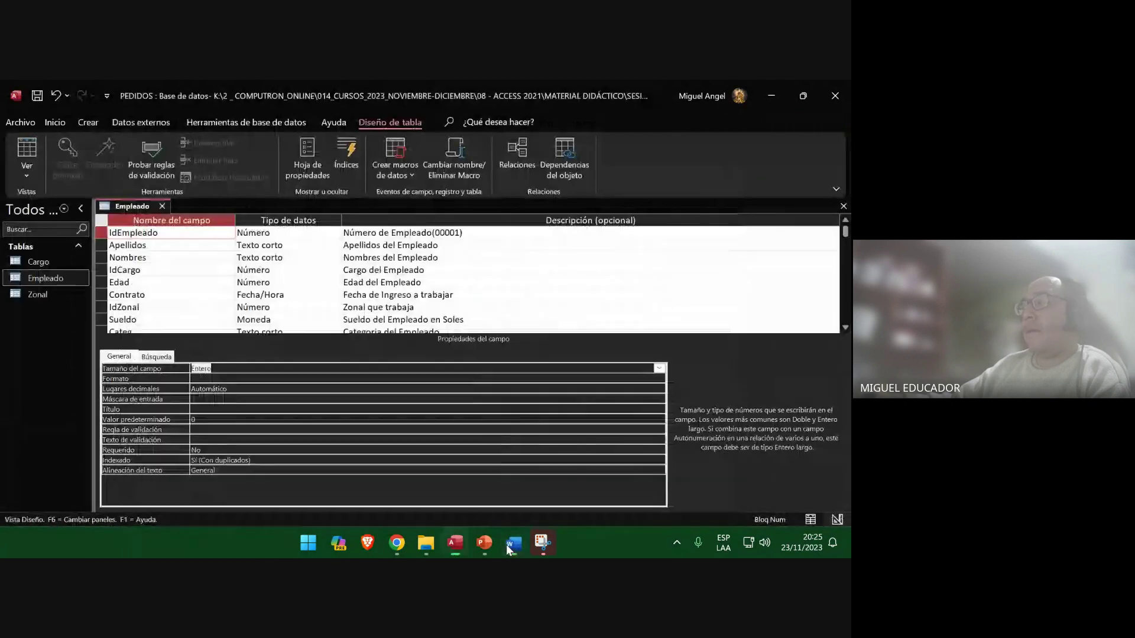
pyautogui.click(197, 282)
pyautogui.click(542, 542)
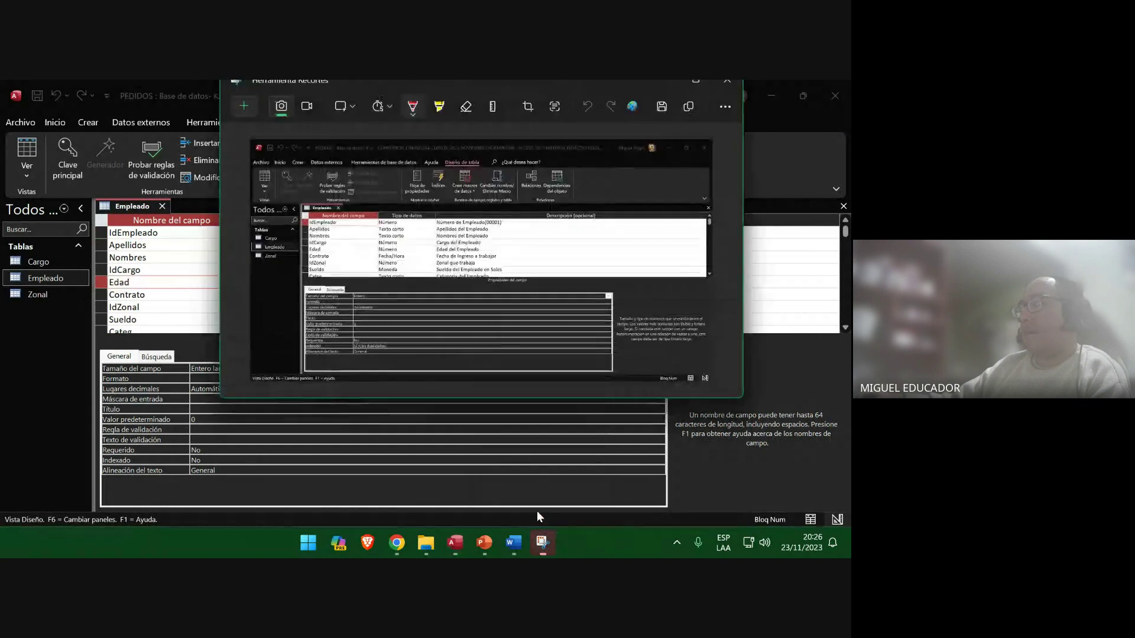
pyautogui.hotkey('ctrl', 'n')
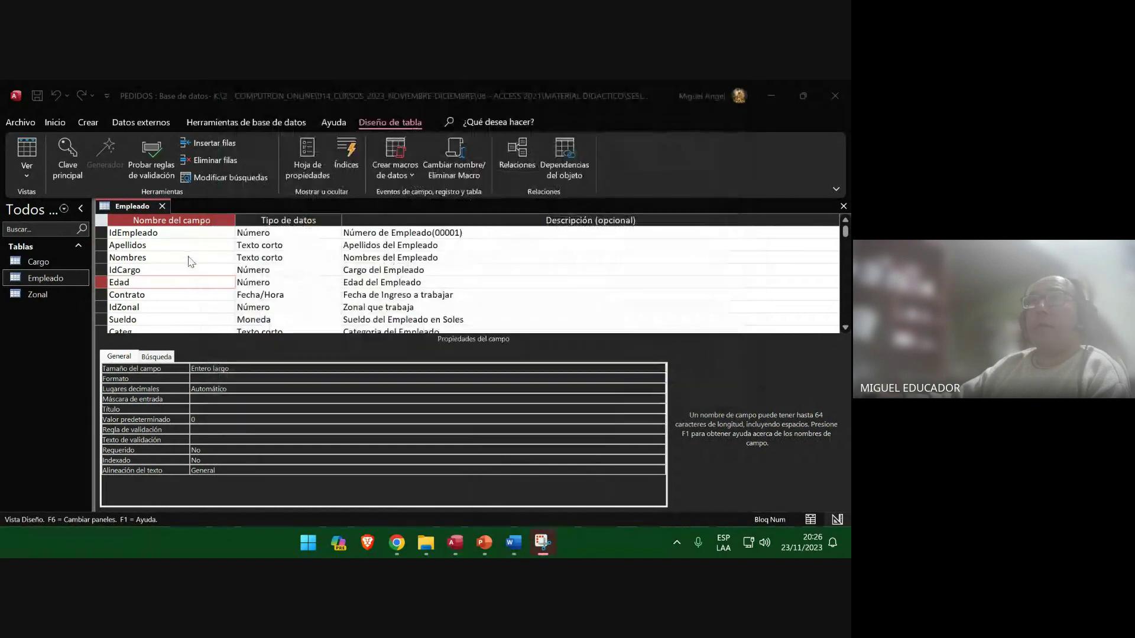
pyautogui.click(162, 283)
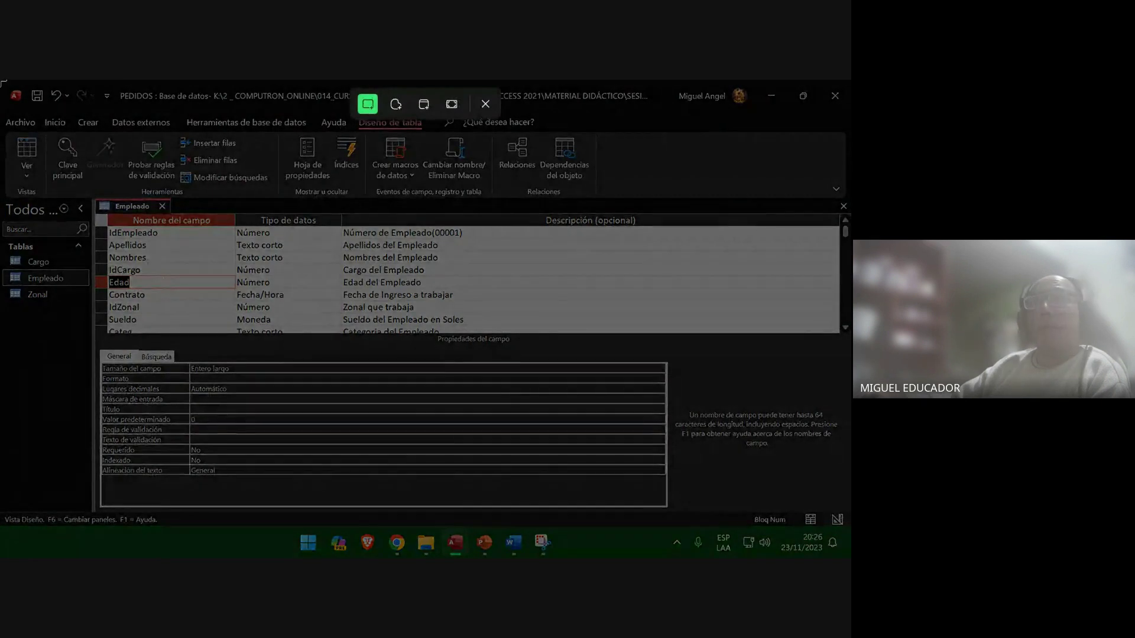
pyautogui.moveTo(3, 83); pyautogui.dragTo(847, 530)
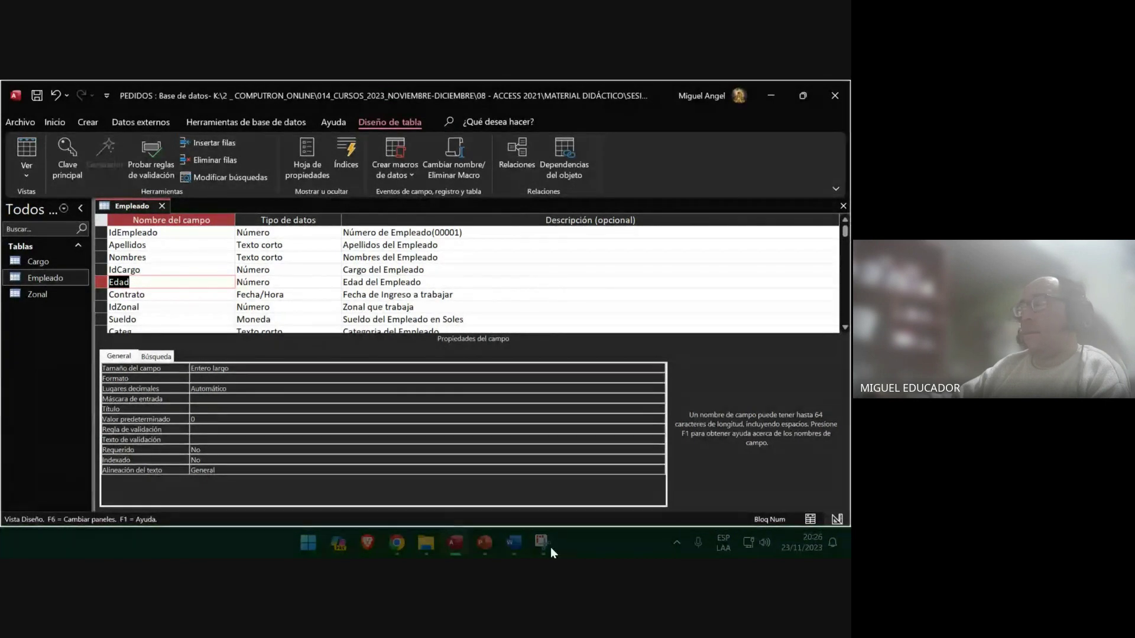
# Switch to PowerPoint, paste the screenshot as a picture onto slide 33 and save the presentation with slide 34 selected.
pyautogui.click(484, 543)
pyautogui.rightClick(436, 269)
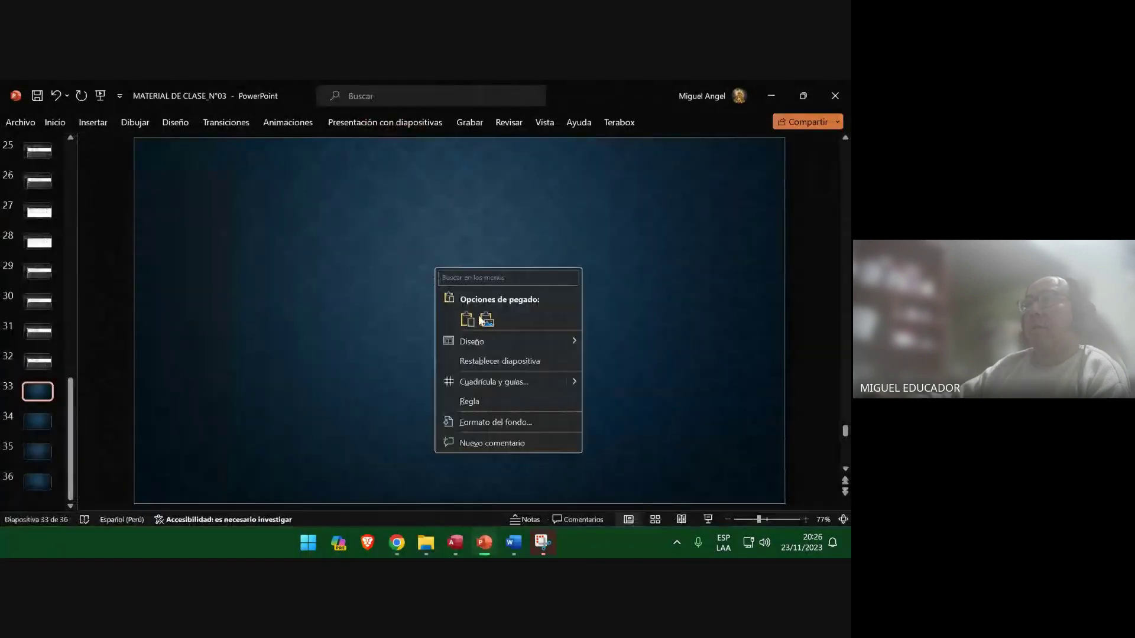
pyautogui.click(485, 319)
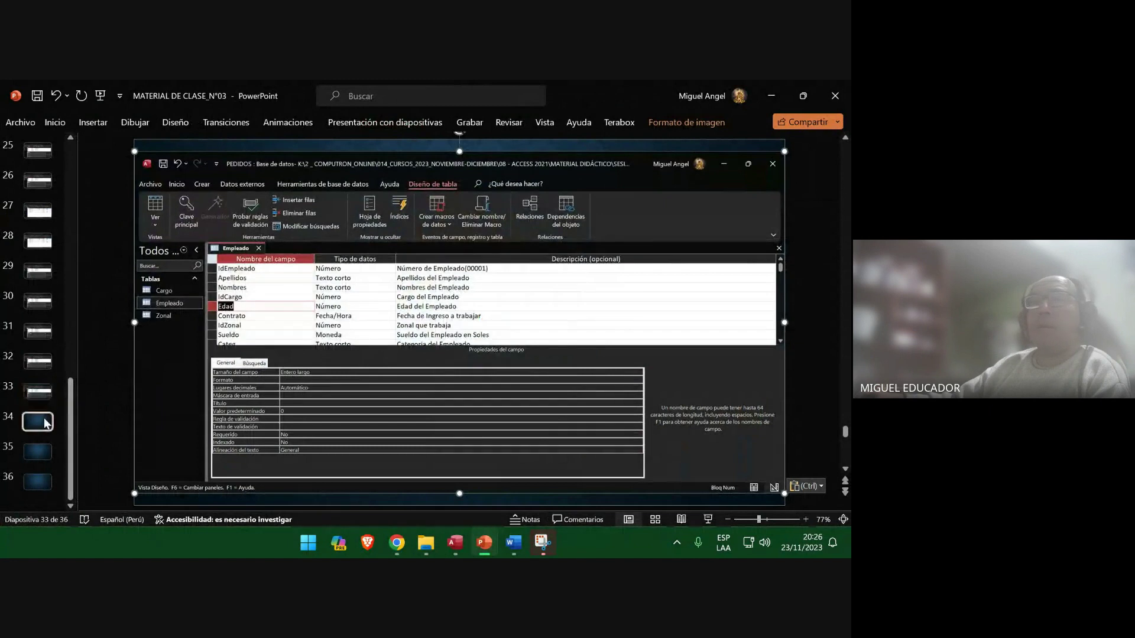
pyautogui.click(45, 423)
pyautogui.click(36, 96)
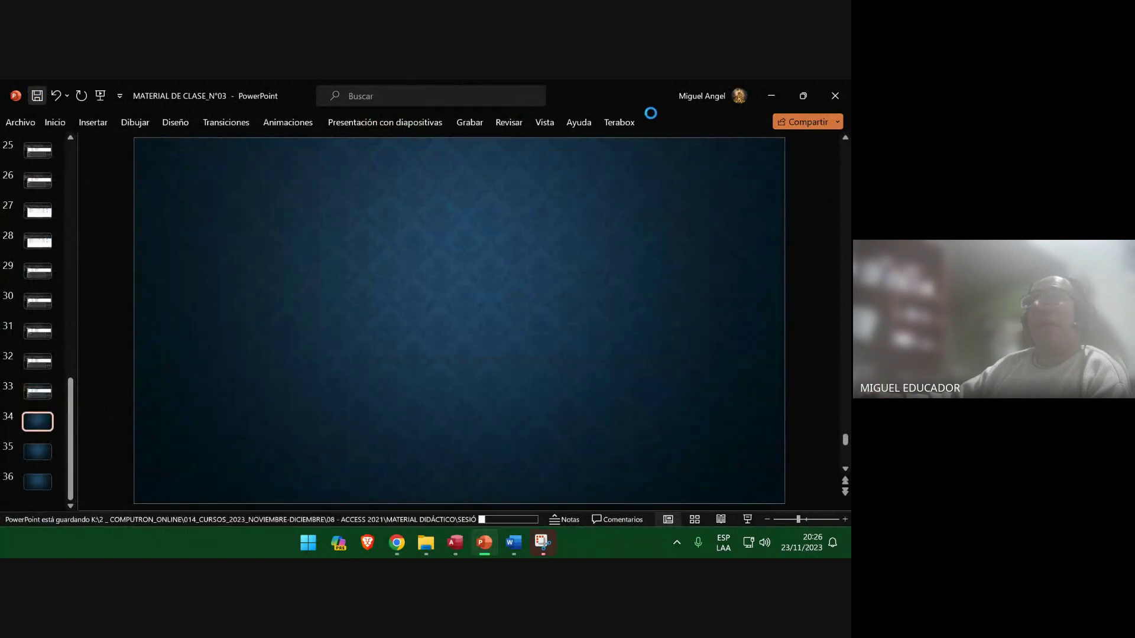
pyautogui.click(771, 95)
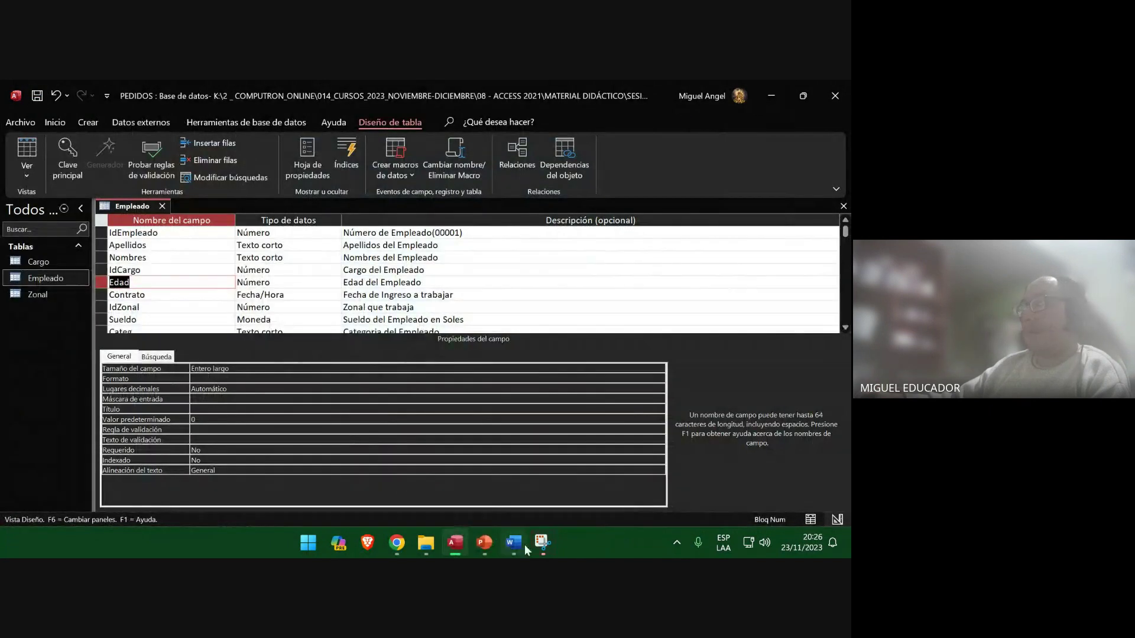
# In Access, select the Edad field's whole Tamaño del campo value and capture the window with a new rectangular snip.
pyautogui.click(543, 542)
pyautogui.hotkey('alt', 'Tab')
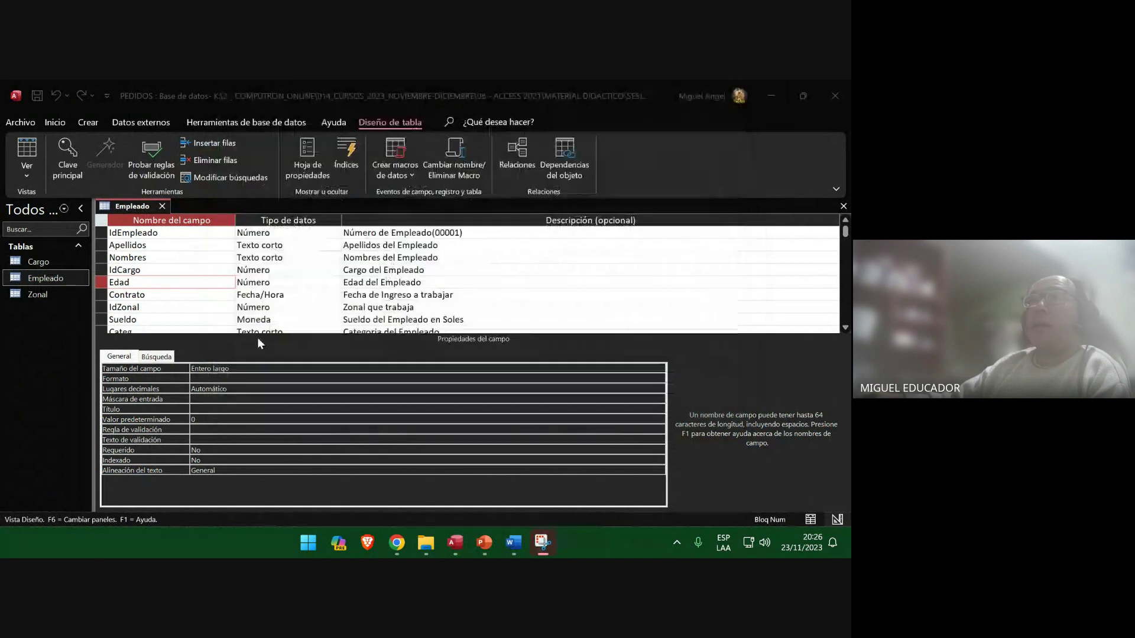
pyautogui.click(242, 368)
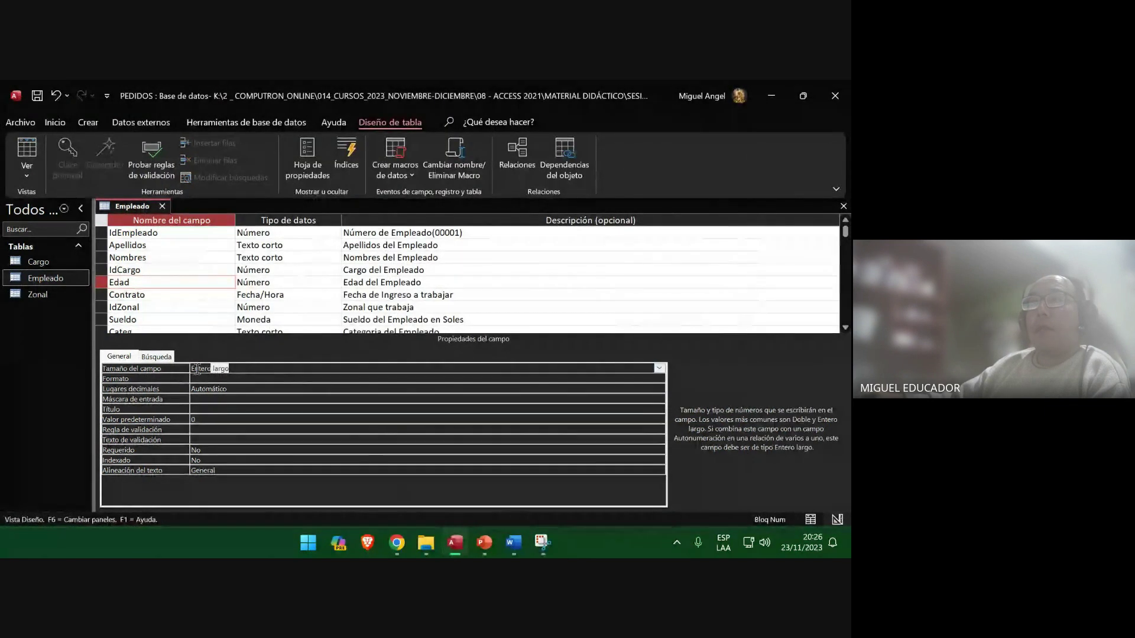
pyautogui.click(177, 367)
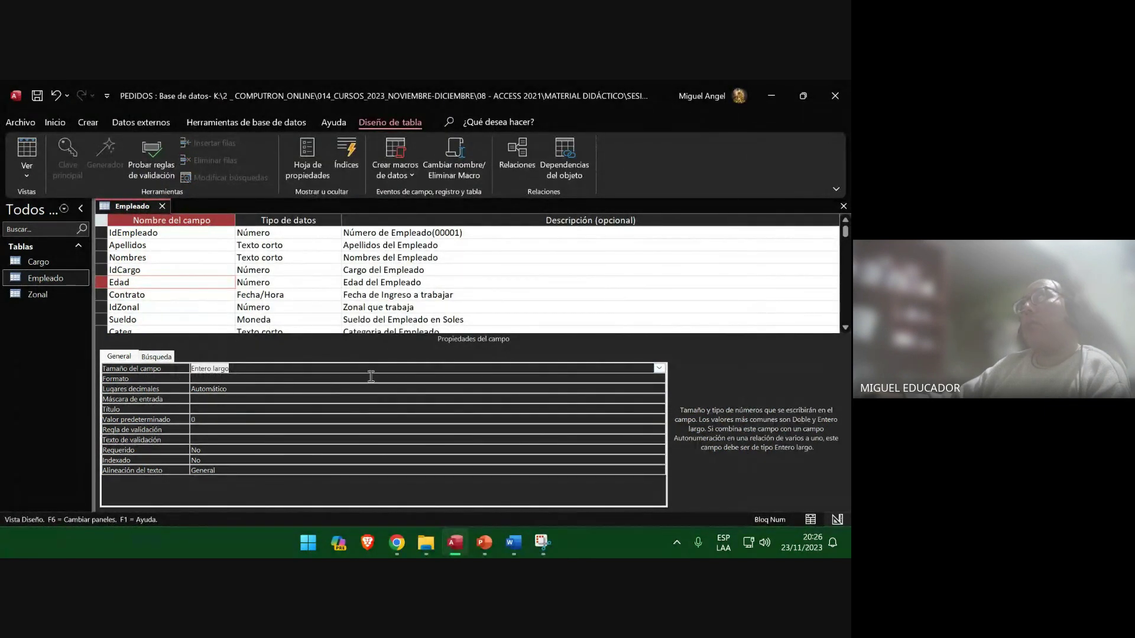
pyautogui.press('super+shift+s')
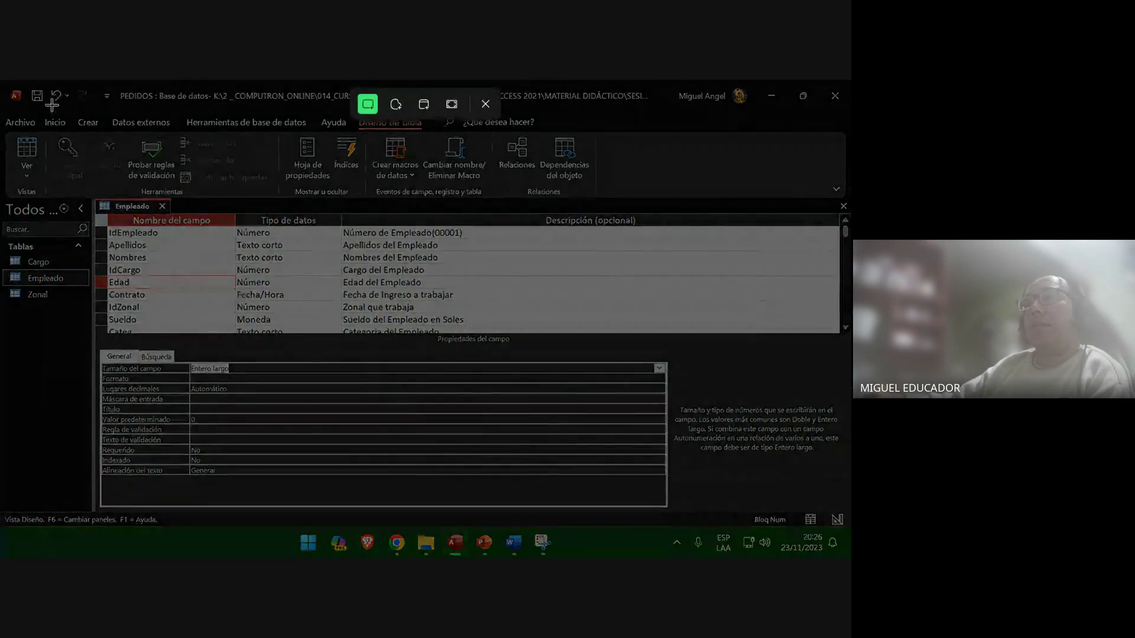
pyautogui.moveTo(2, 81); pyautogui.dragTo(847, 528)
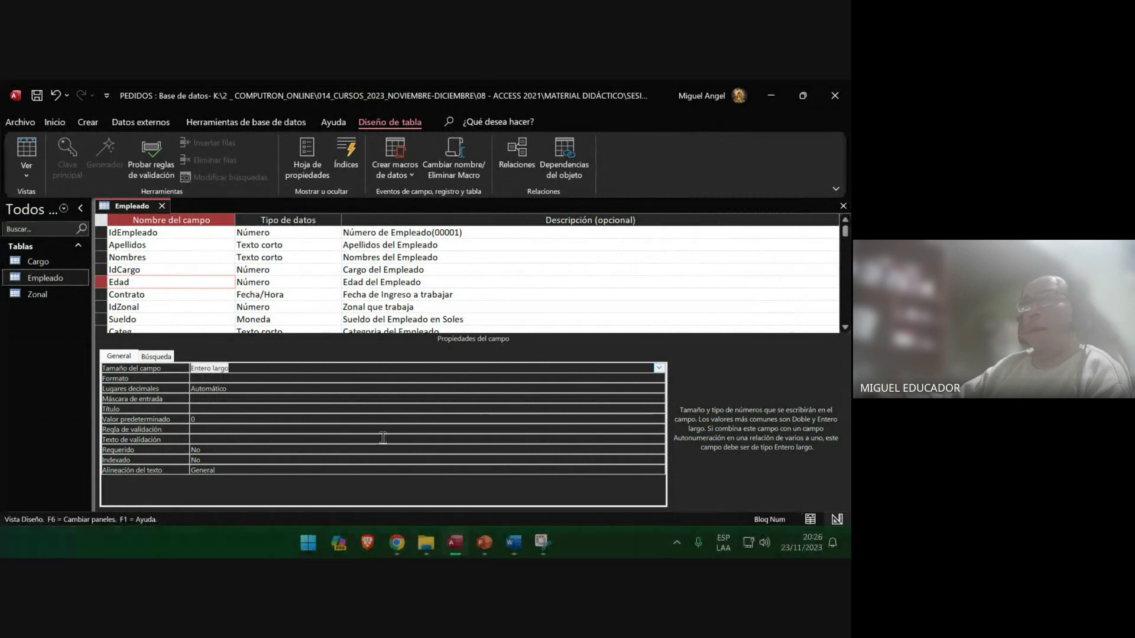
# Switch to PowerPoint, paste the screenshot as a picture onto slide 34 and save the presentation with slide 35 selected.
pyautogui.click(484, 542)
pyautogui.rightClick(306, 225)
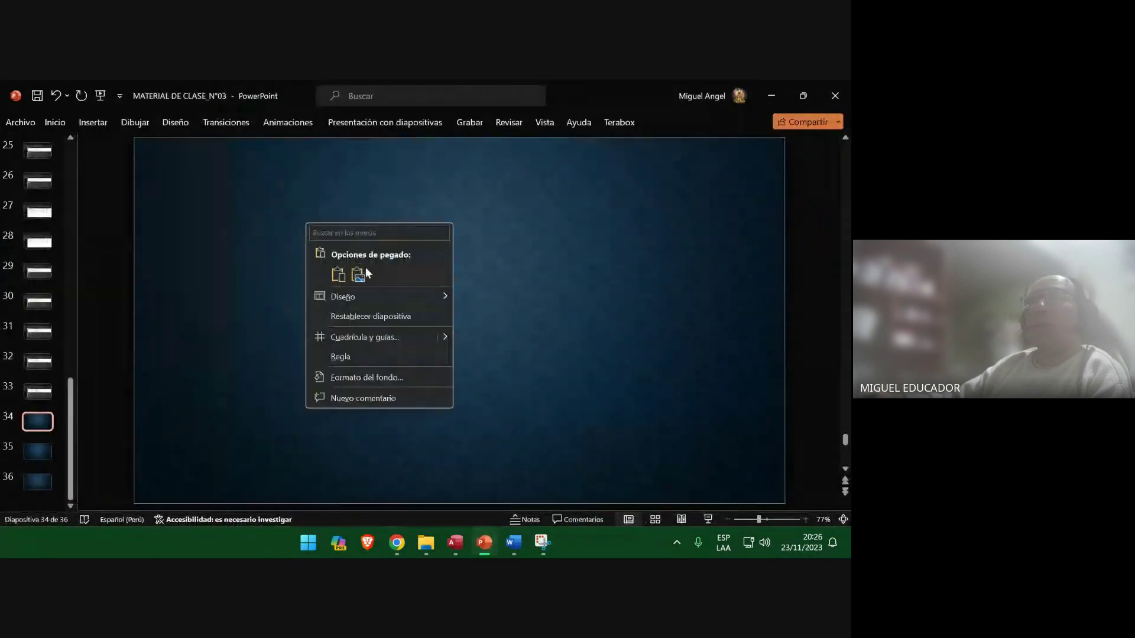
pyautogui.click(358, 276)
pyautogui.click(45, 454)
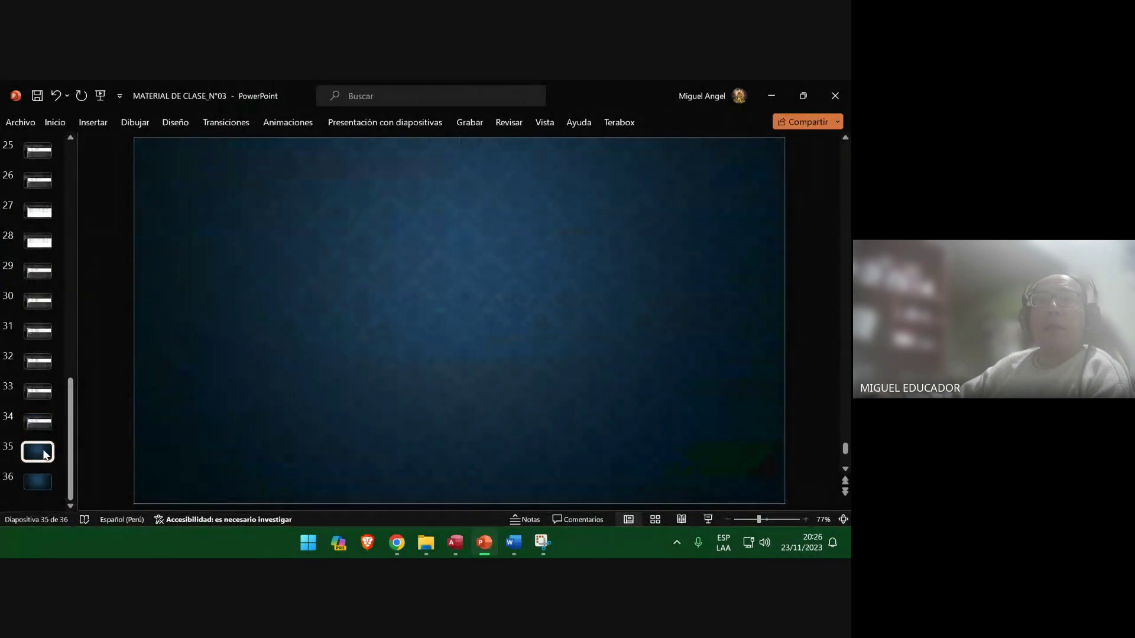
pyautogui.click(37, 96)
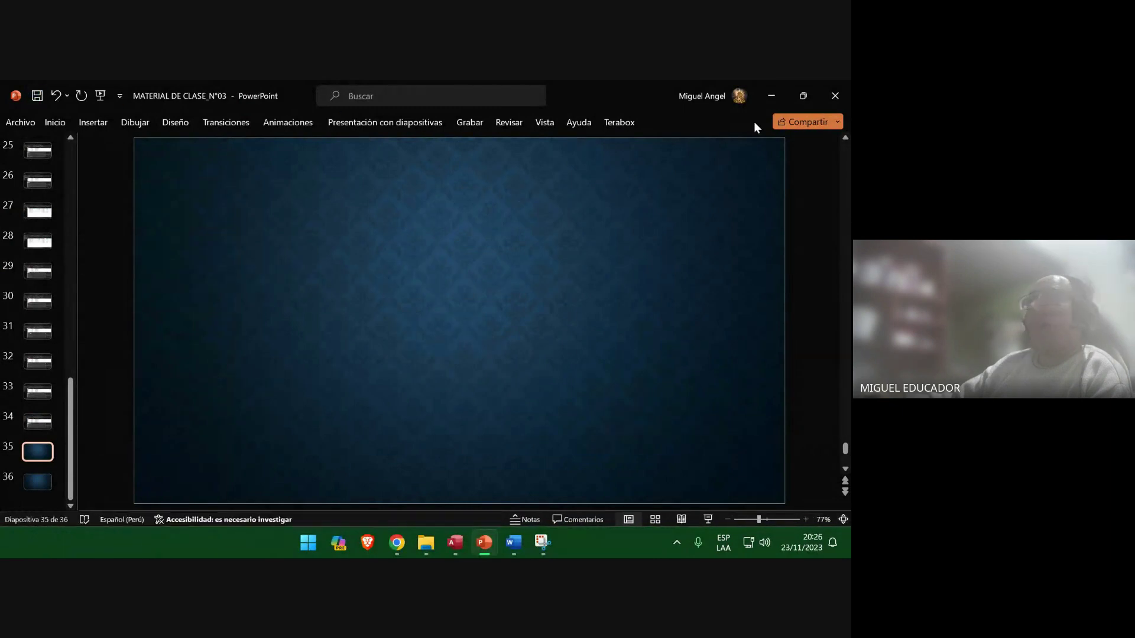
pyautogui.click(771, 96)
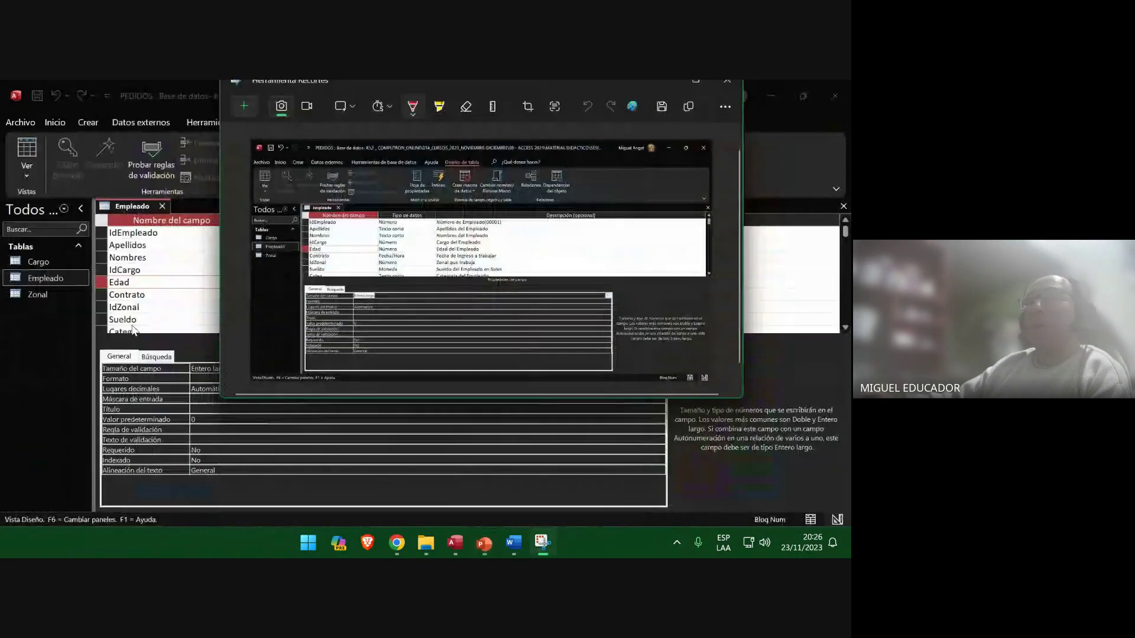
# In Access, show the available Tamaño del campo options for Edad and capture the window with a rectangular snip.
pyautogui.click(201, 370)
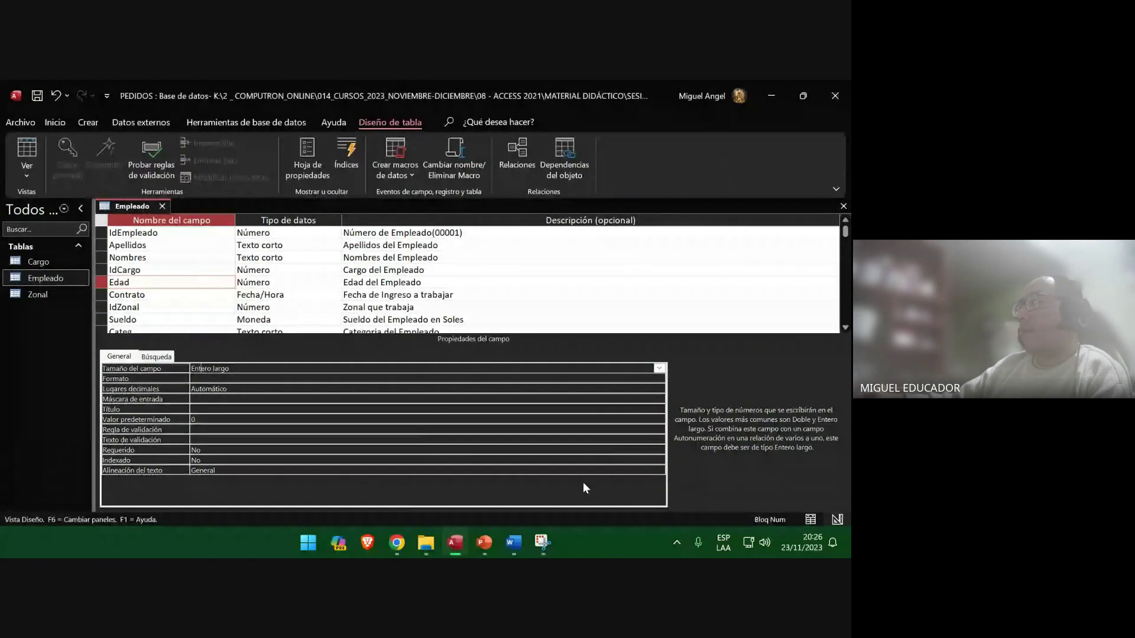
pyautogui.click(543, 540)
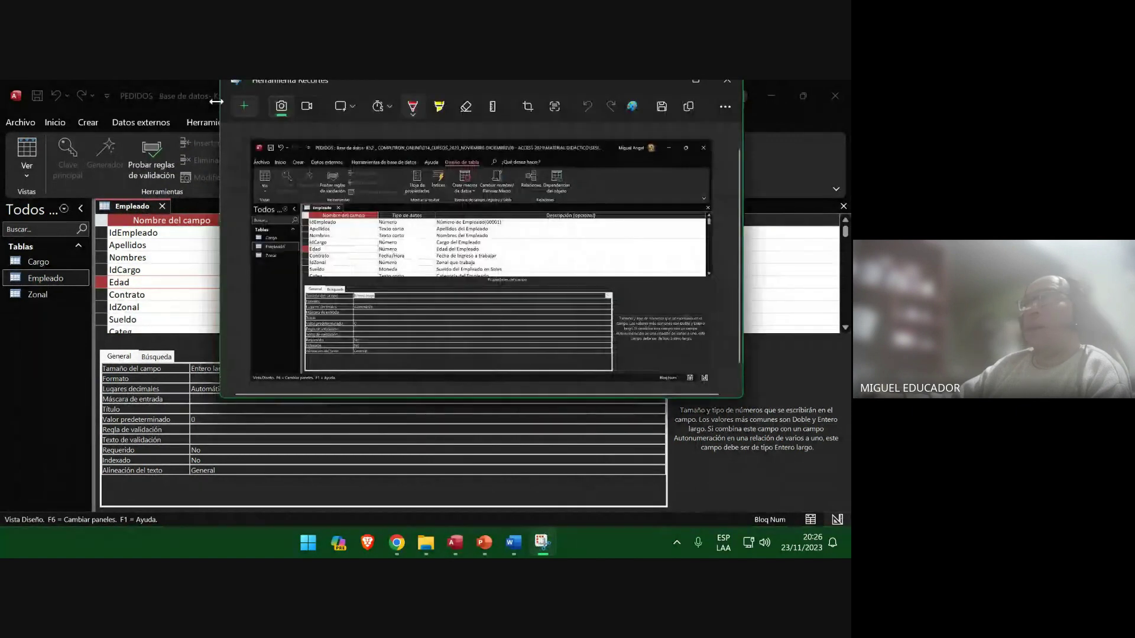
pyautogui.hotkey('alt', 'Tab')
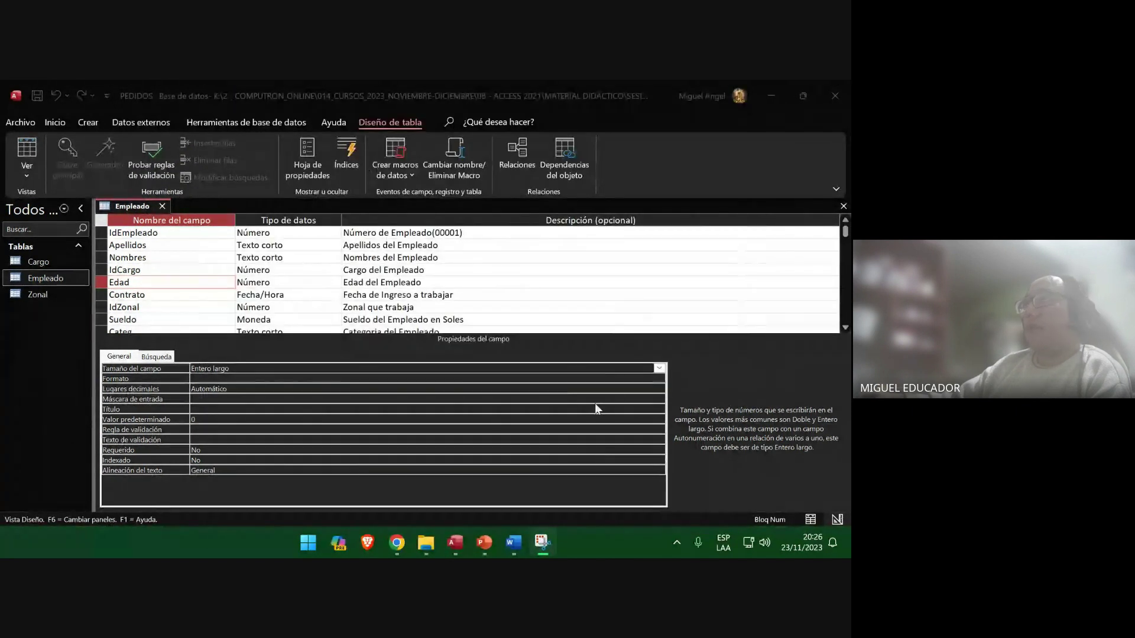
pyautogui.click(660, 368)
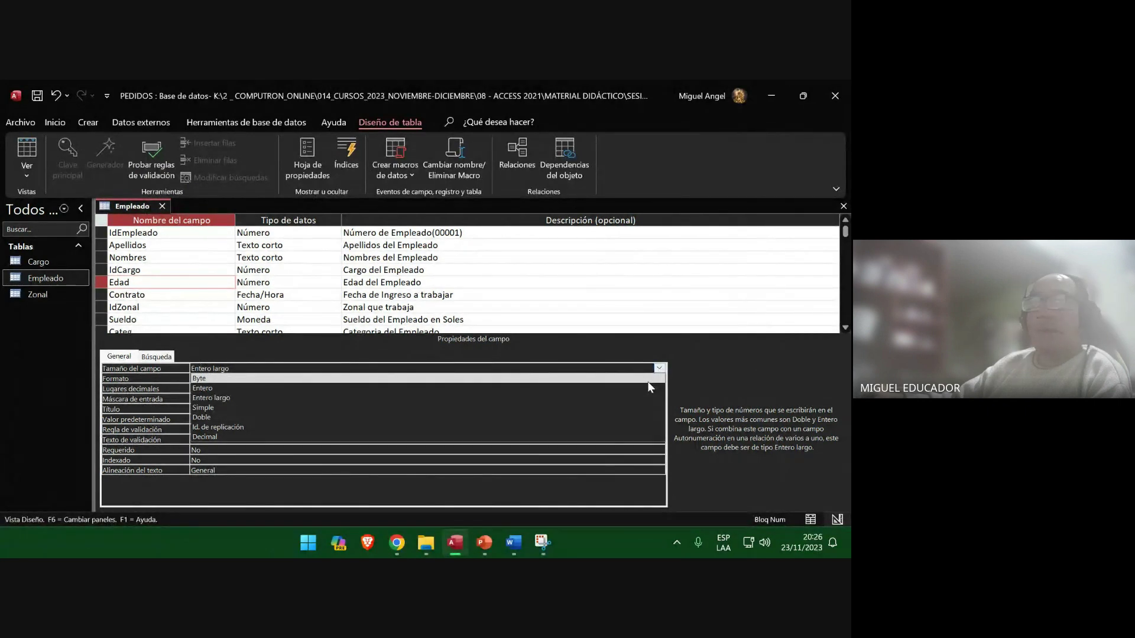
pyautogui.press('super+shift+s')
pyautogui.moveTo(1, 81); pyautogui.dragTo(847, 530)
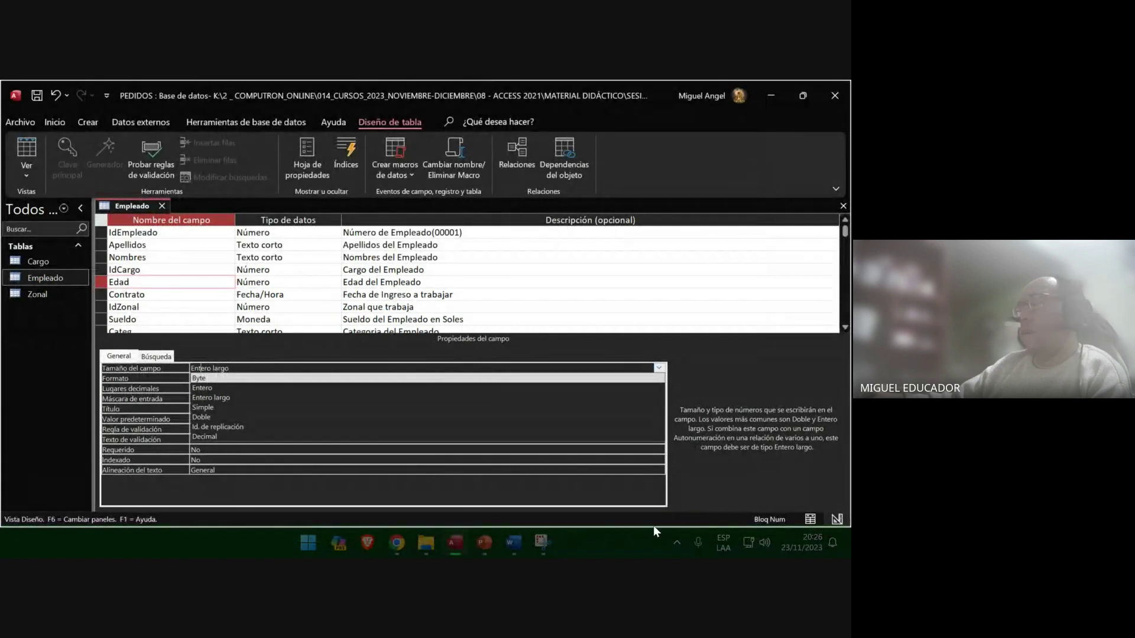
# Switch to PowerPoint and paste the screenshot of the field size options as a picture onto slide 35.
pyautogui.click(486, 543)
pyautogui.rightClick(273, 235)
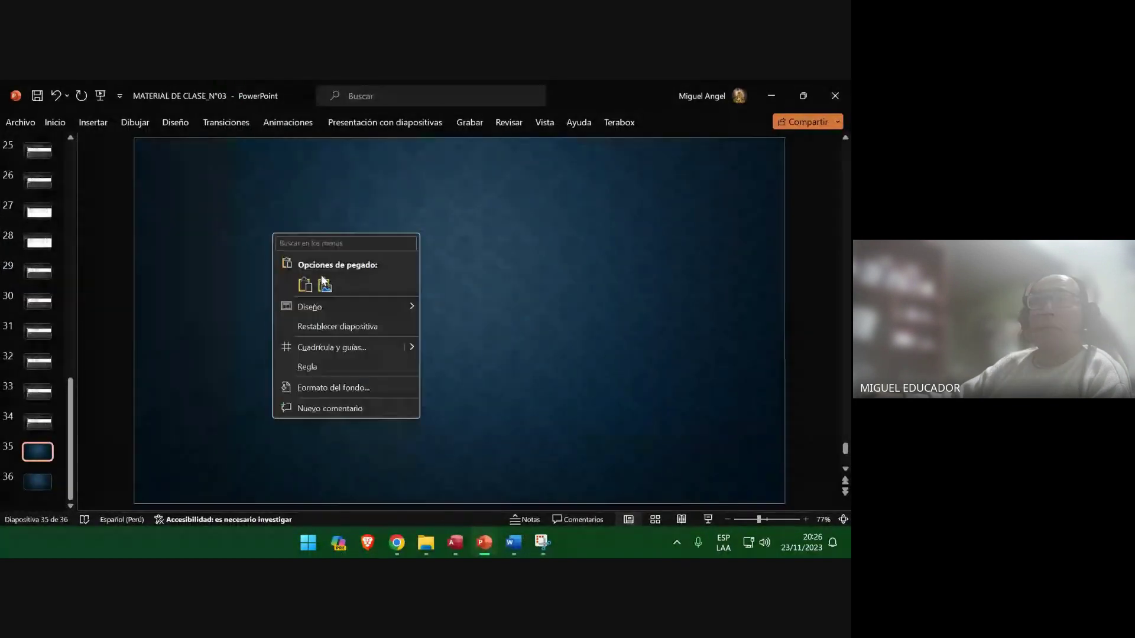
pyautogui.click(325, 285)
# Add three blank slides after slide 36 and save the presentation with slide 36 selected.
pyautogui.click(40, 482)
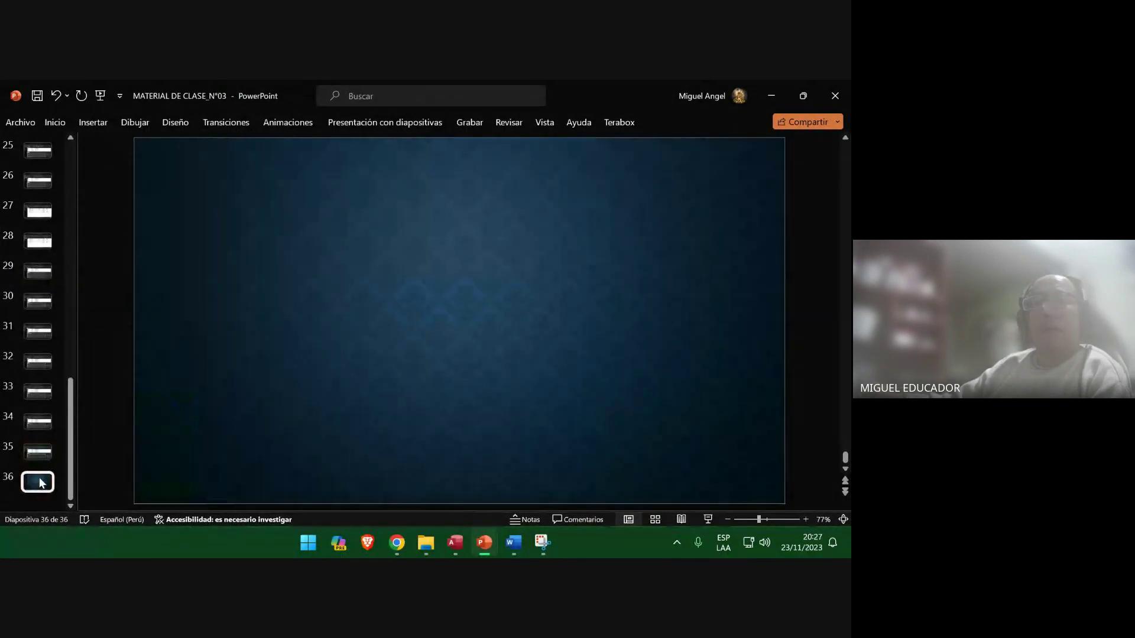
pyautogui.press('Return')
pyautogui.press('Return')
pyautogui.press('Return')
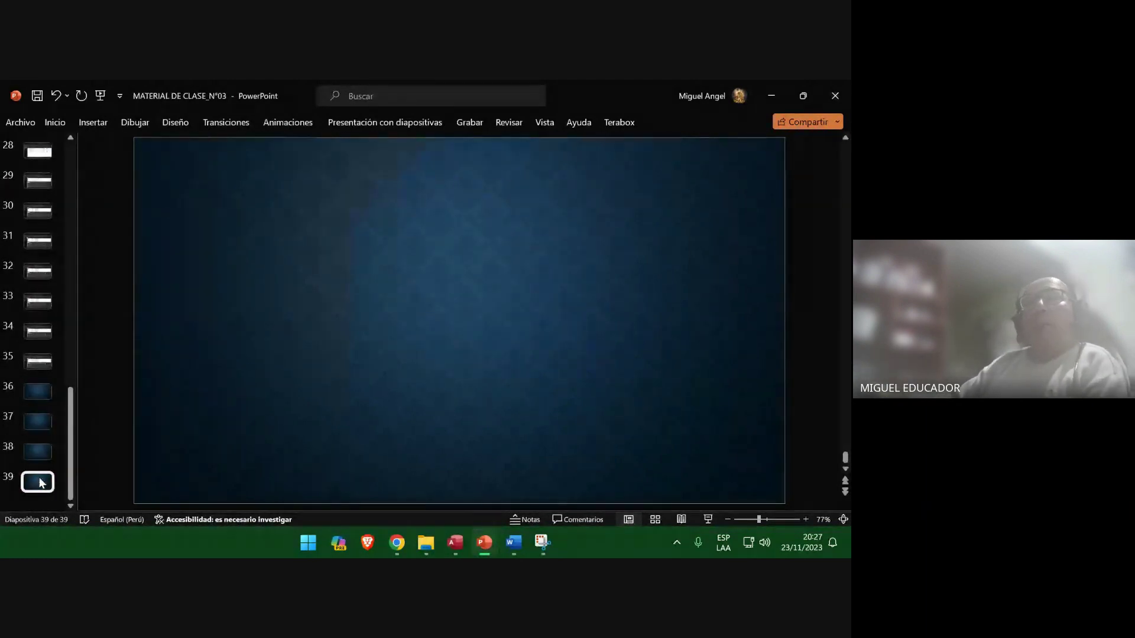
pyautogui.click(40, 391)
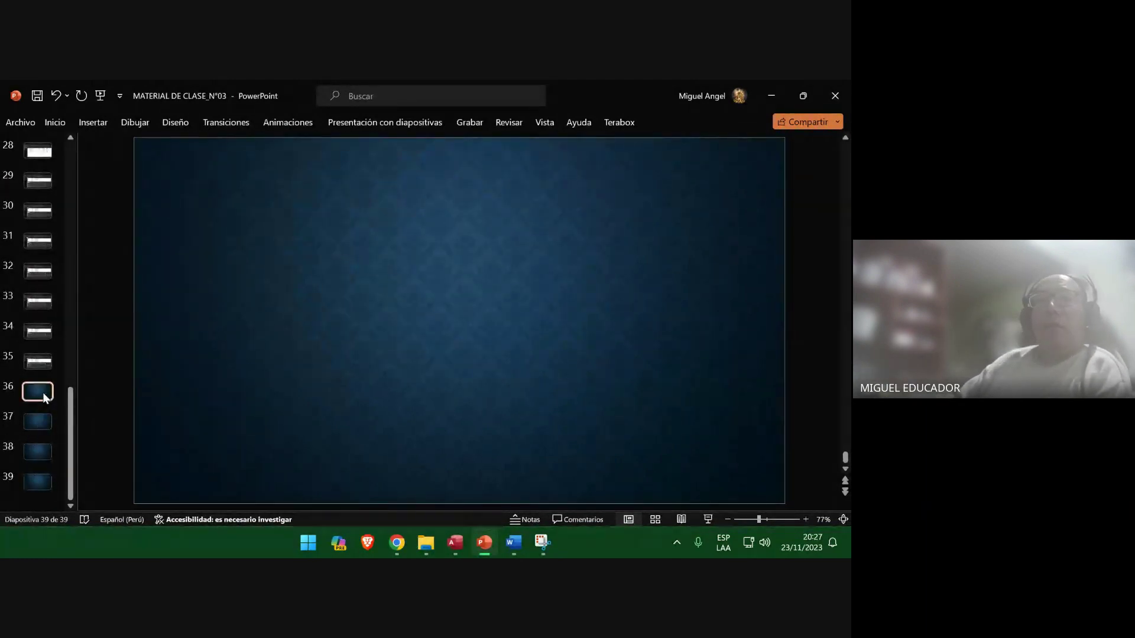
pyautogui.click(39, 97)
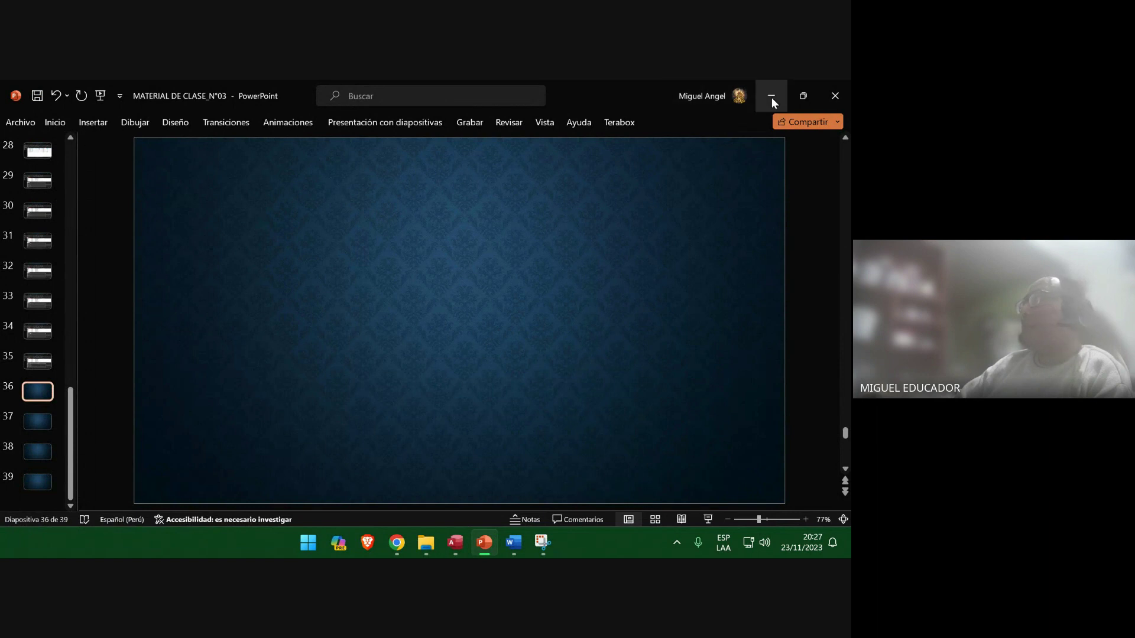
pyautogui.click(771, 97)
# In Access, set the Edad field's Tamaño del campo to Byte and capture the window with a new rectangular snip.
pyautogui.click(203, 370)
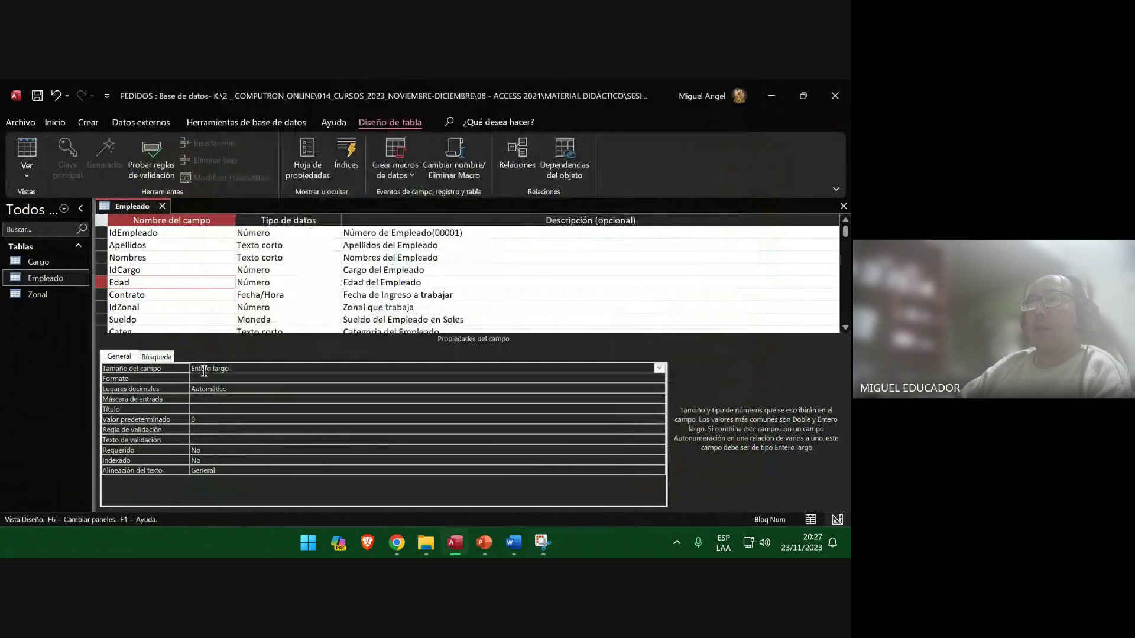
pyautogui.click(547, 545)
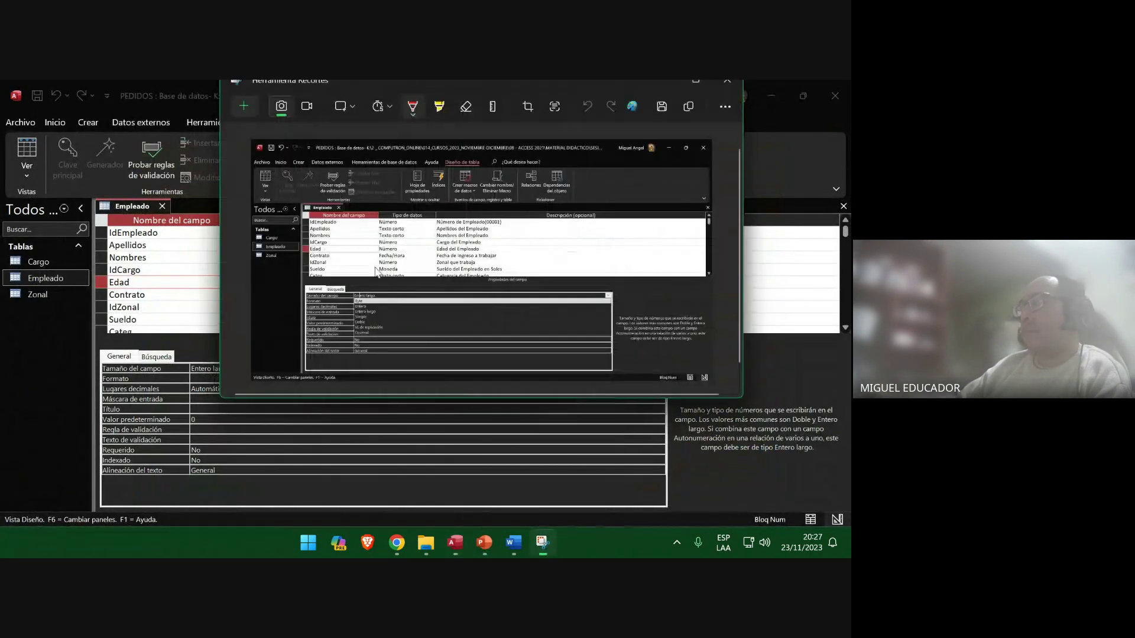
pyautogui.click(246, 109)
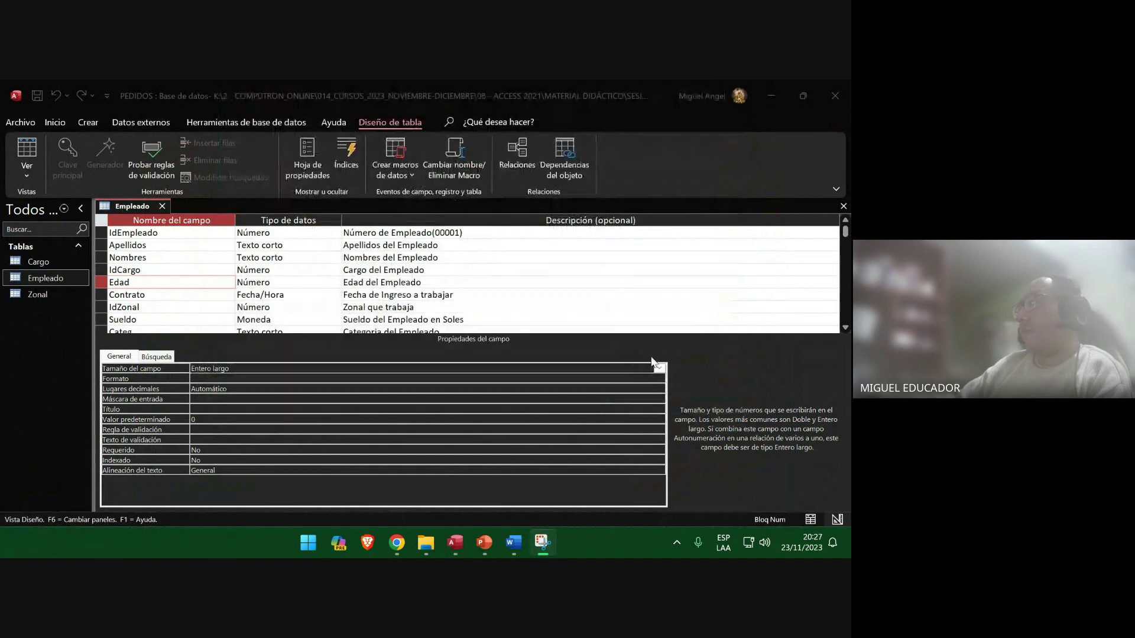
pyautogui.click(630, 378)
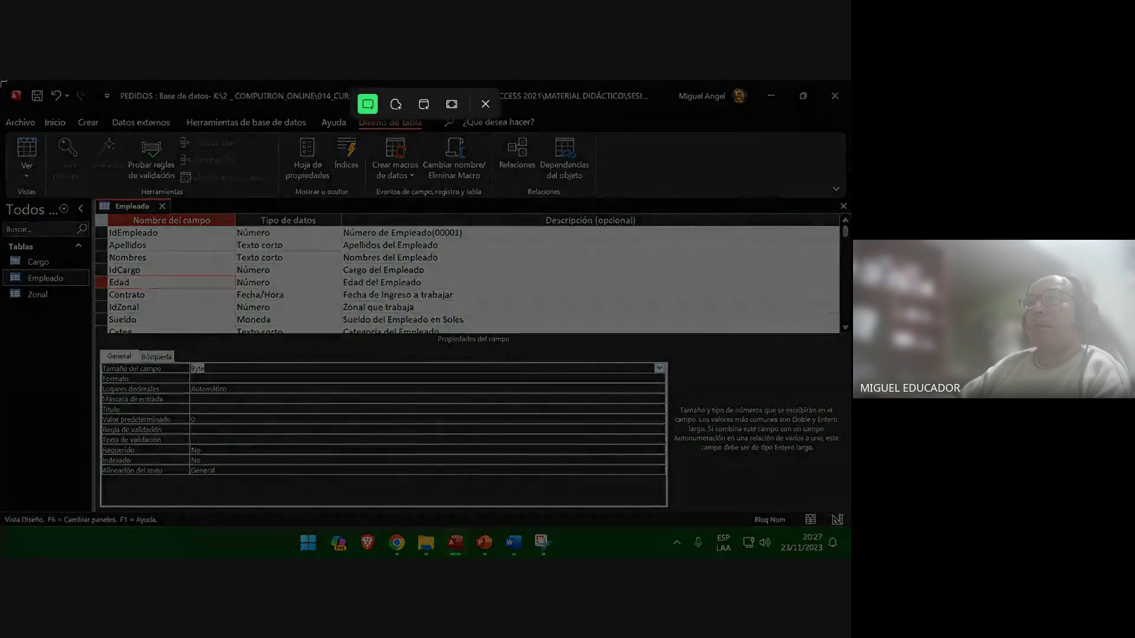
pyautogui.moveTo(1, 80); pyautogui.dragTo(848, 529)
# Switch to PowerPoint and paste the screenshot of Edad's Byte field size as a picture onto slide 36.
pyautogui.click(482, 554)
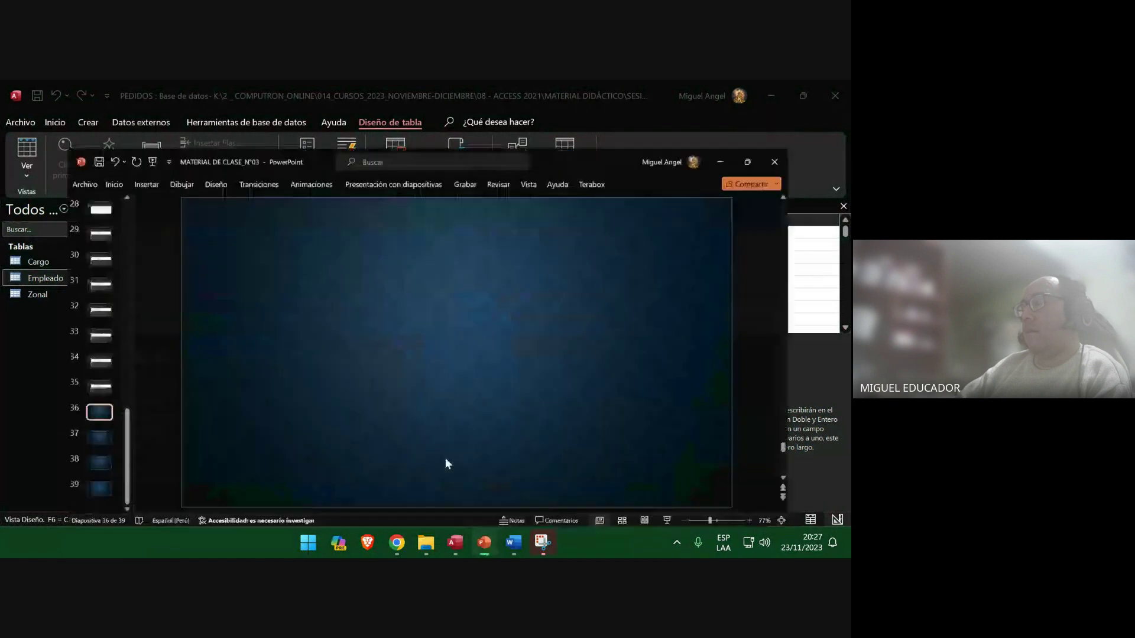
pyautogui.rightClick(233, 167)
pyautogui.click(301, 210)
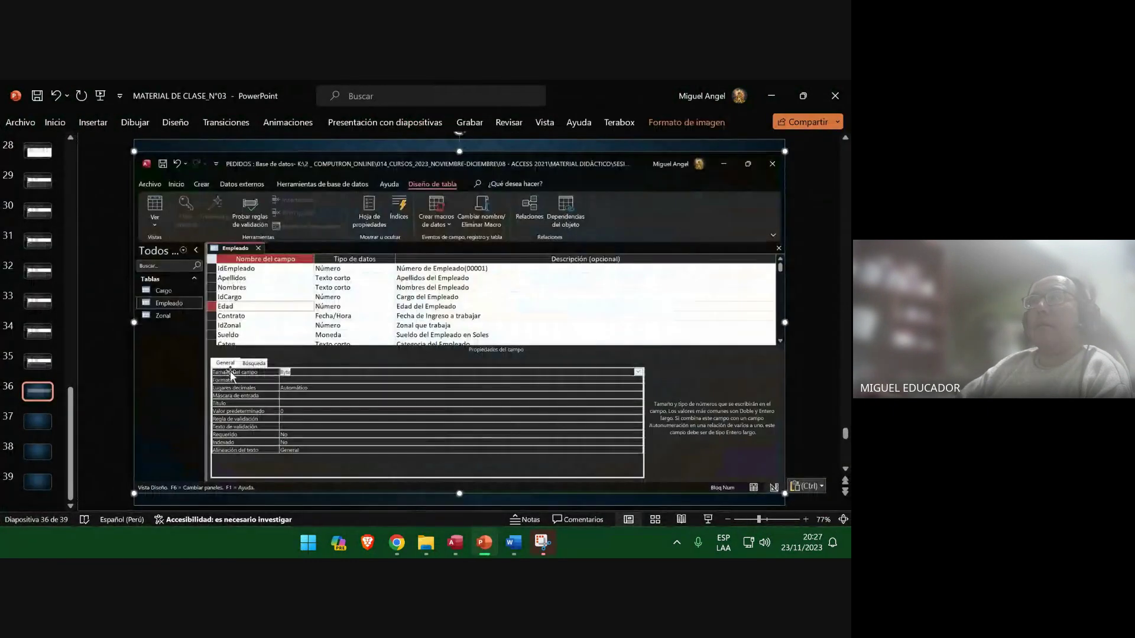
# Select blank slide 37, save the presentation and return to Access.
pyautogui.click(37, 421)
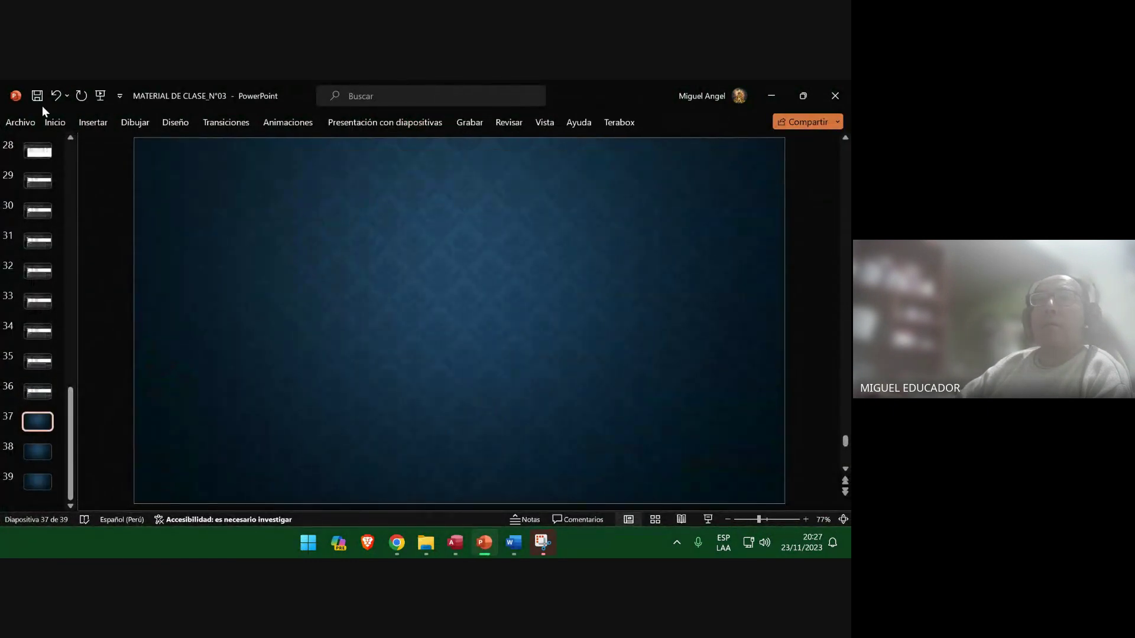
pyautogui.click(38, 96)
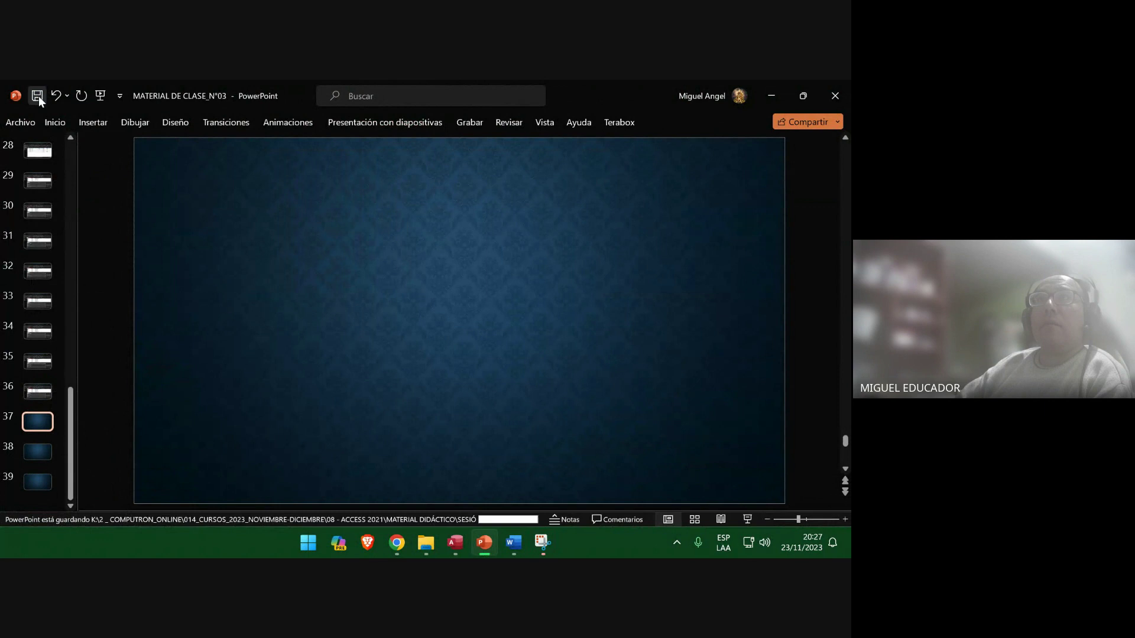
pyautogui.click(780, 94)
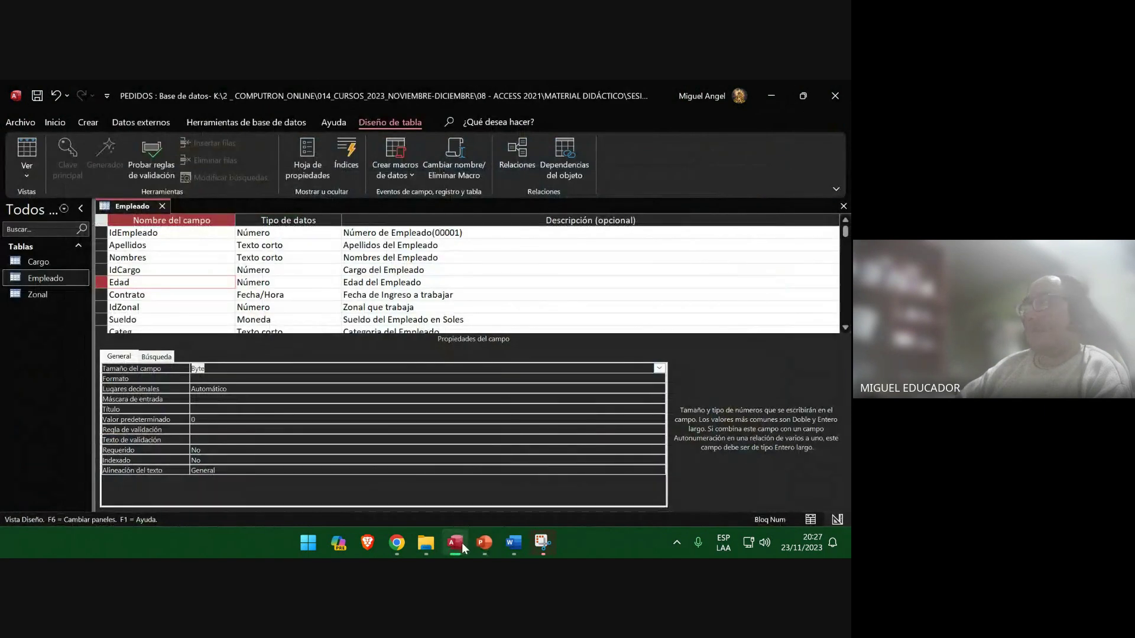
# Check the Campo Número instructions in the Word lab guide and save the Empleado table's design in Access.
pyautogui.click(514, 543)
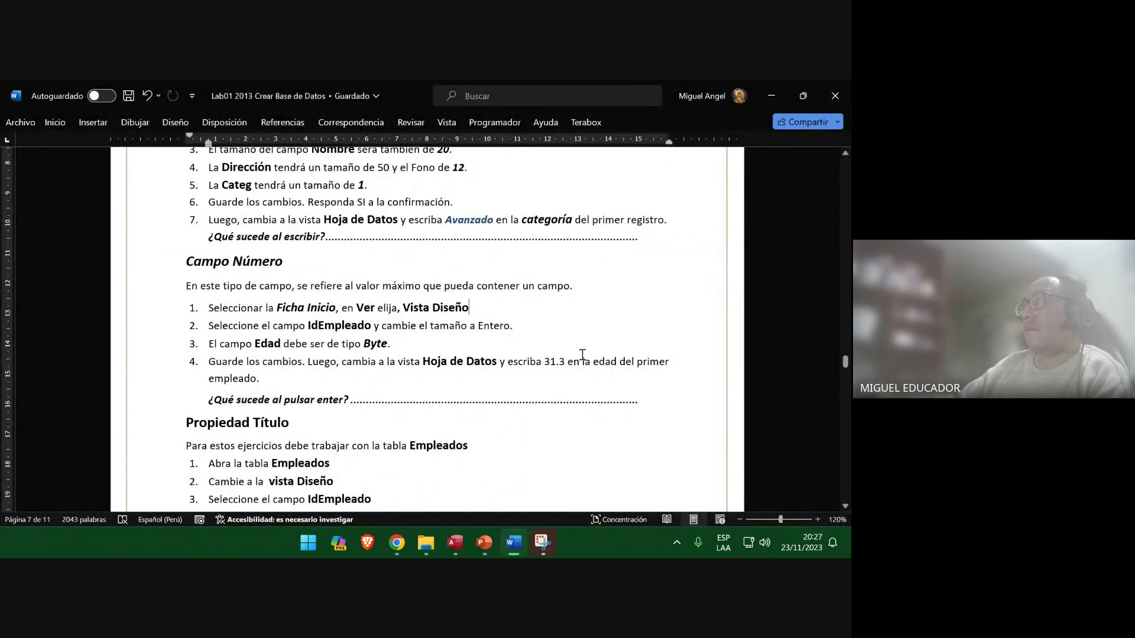
pyautogui.click(785, 88)
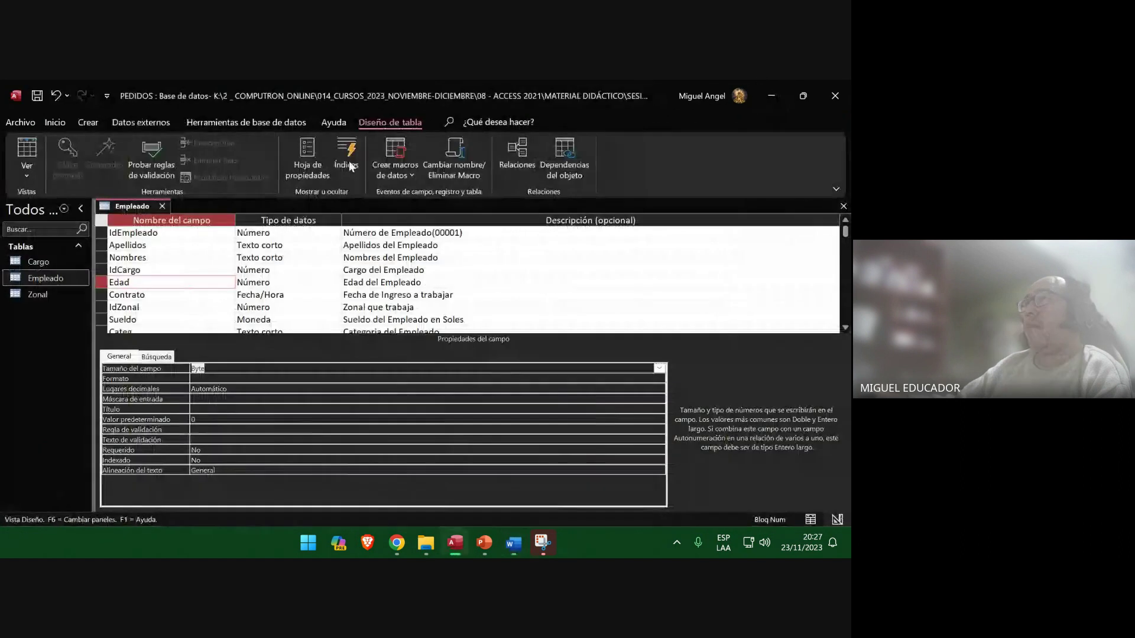
pyautogui.click(38, 96)
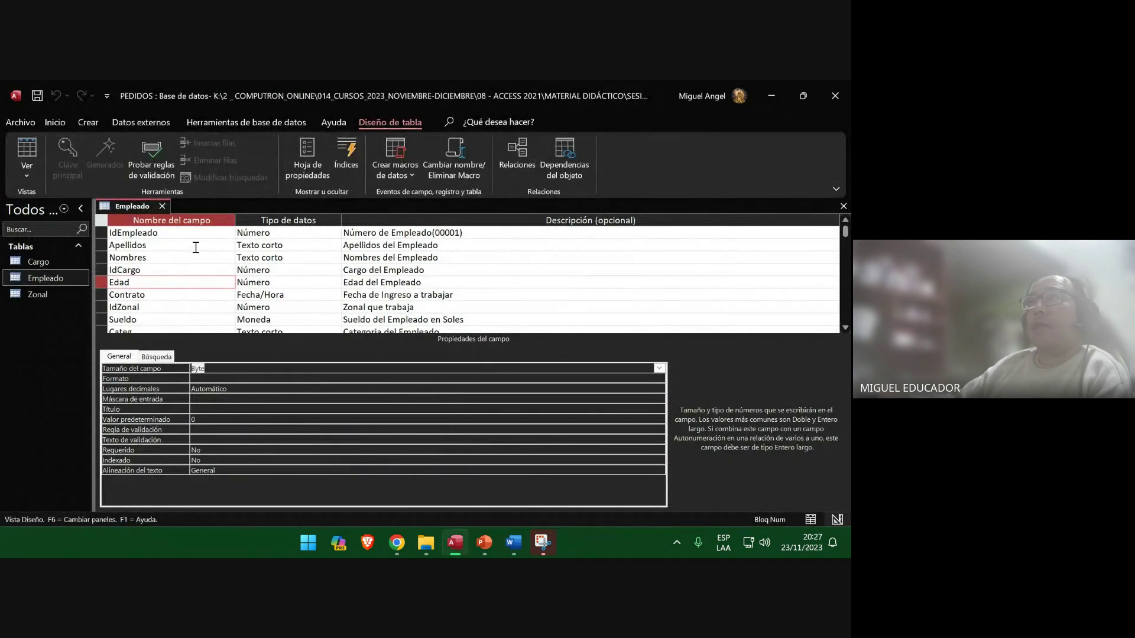
# Expand the Ver options of the Empleado table's design and capture the Access window with a rectangular snip.
pyautogui.click(550, 553)
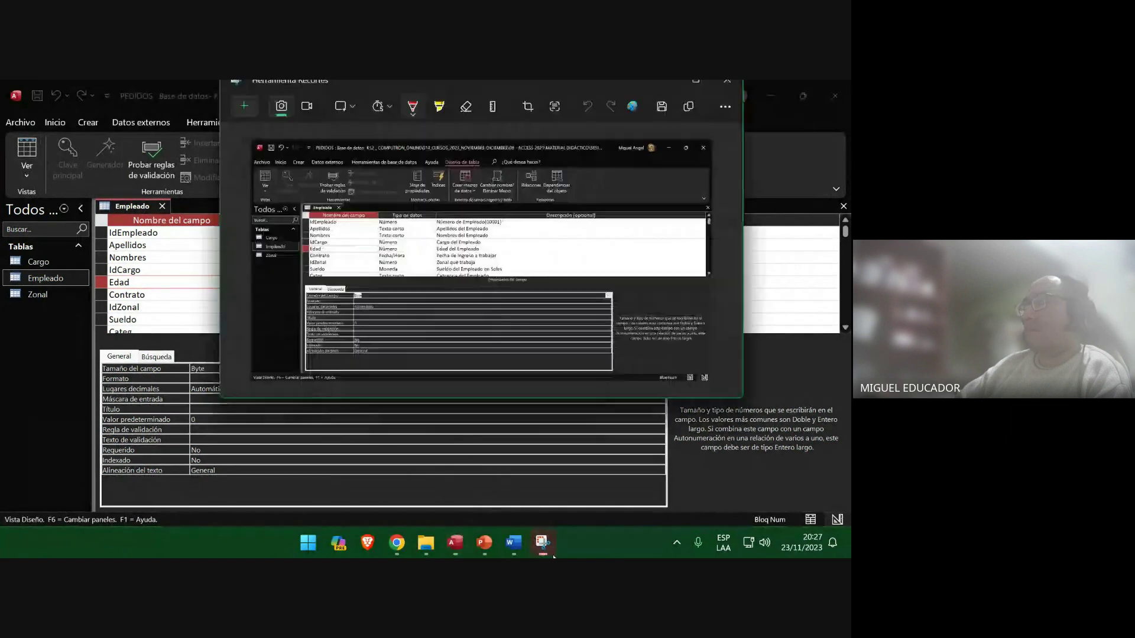
pyautogui.click(207, 121)
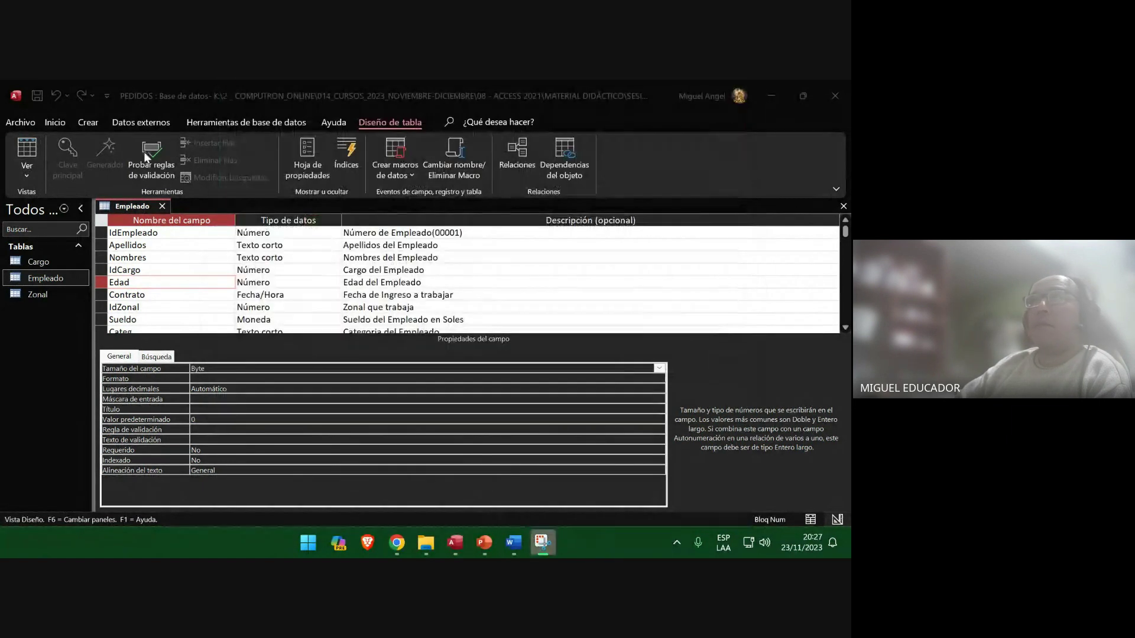
pyautogui.click(36, 172)
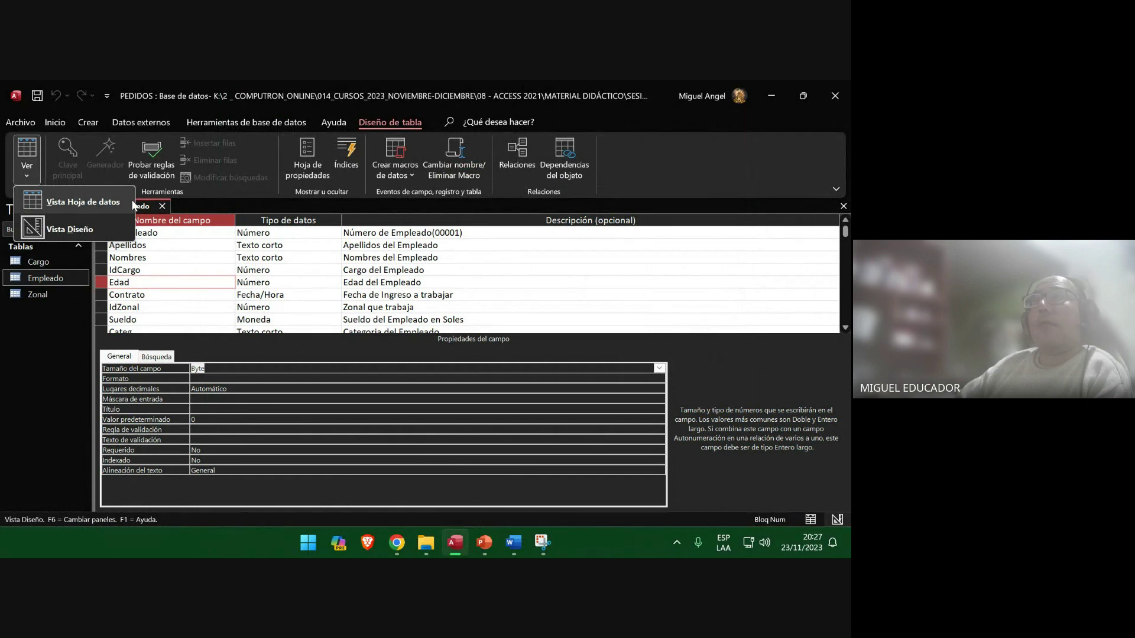
pyautogui.press('super+shift+s')
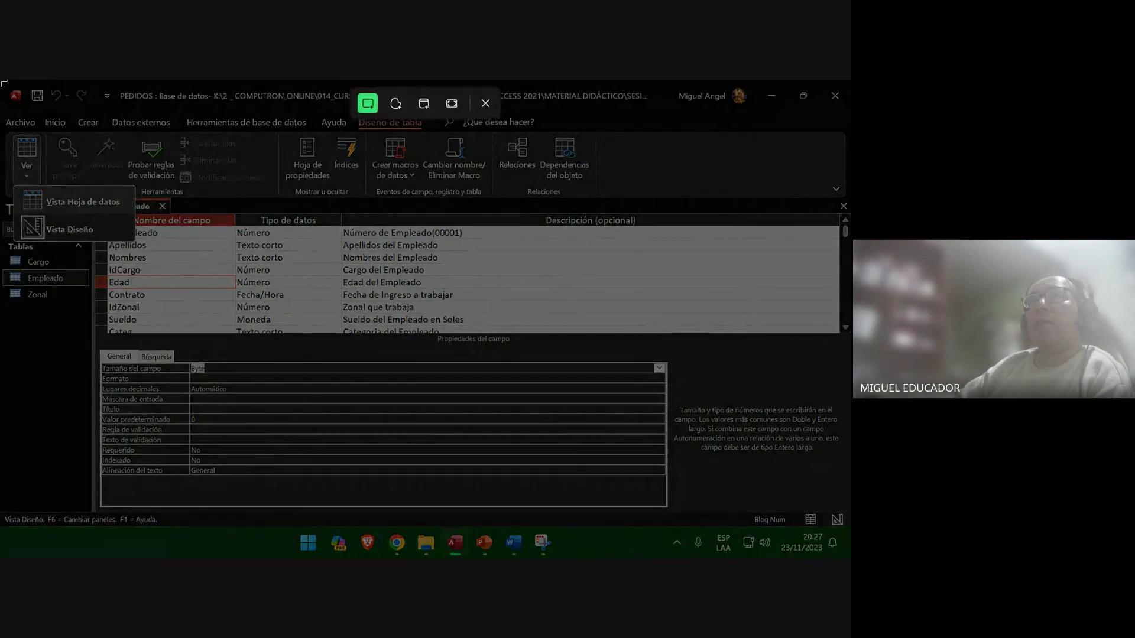
pyautogui.moveTo(3, 82); pyautogui.dragTo(847, 526)
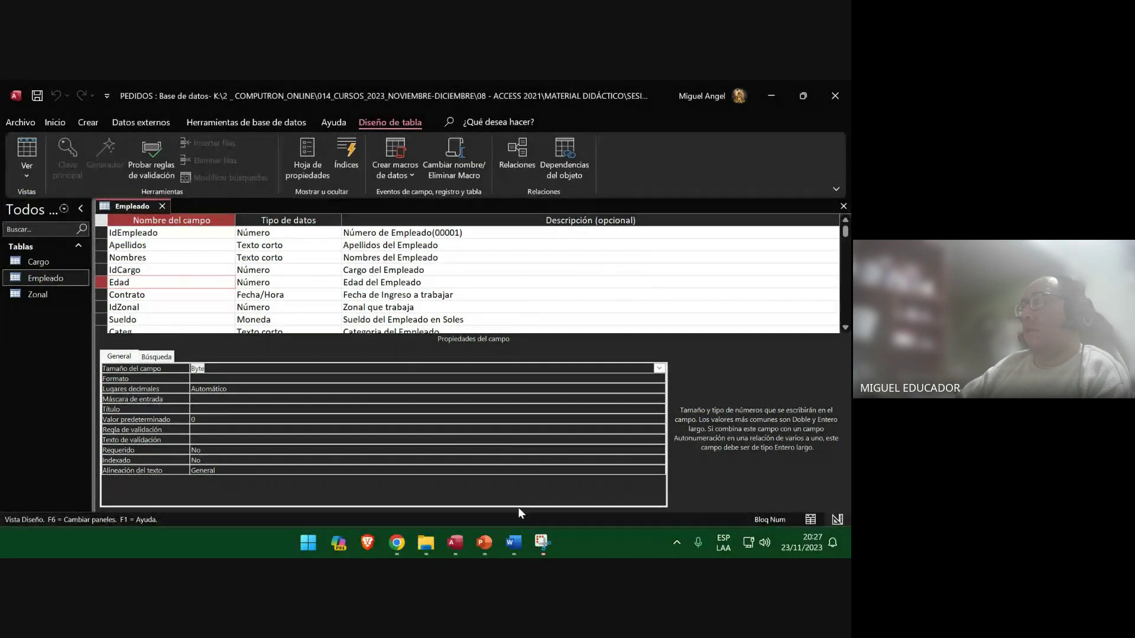
# Switch to PowerPoint and paste the screenshot of the Ver options as a picture onto slide 37.
pyautogui.click(484, 542)
pyautogui.rightClick(476, 409)
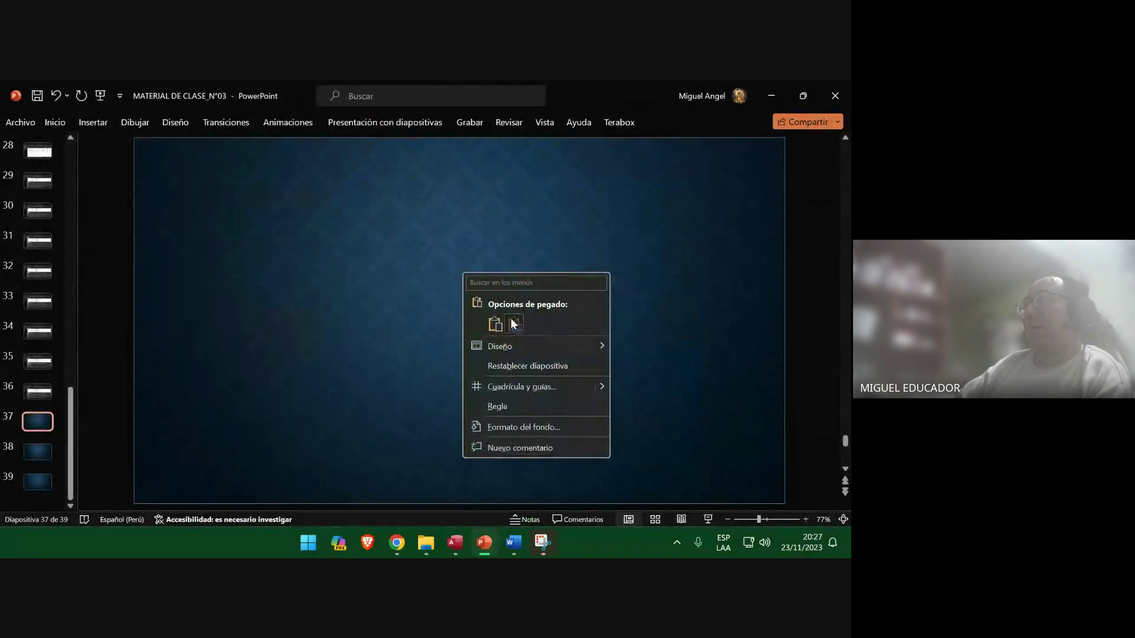
pyautogui.click(513, 323)
# Add three blank slides after slide 38 and reselect slide 38.
pyautogui.click(34, 454)
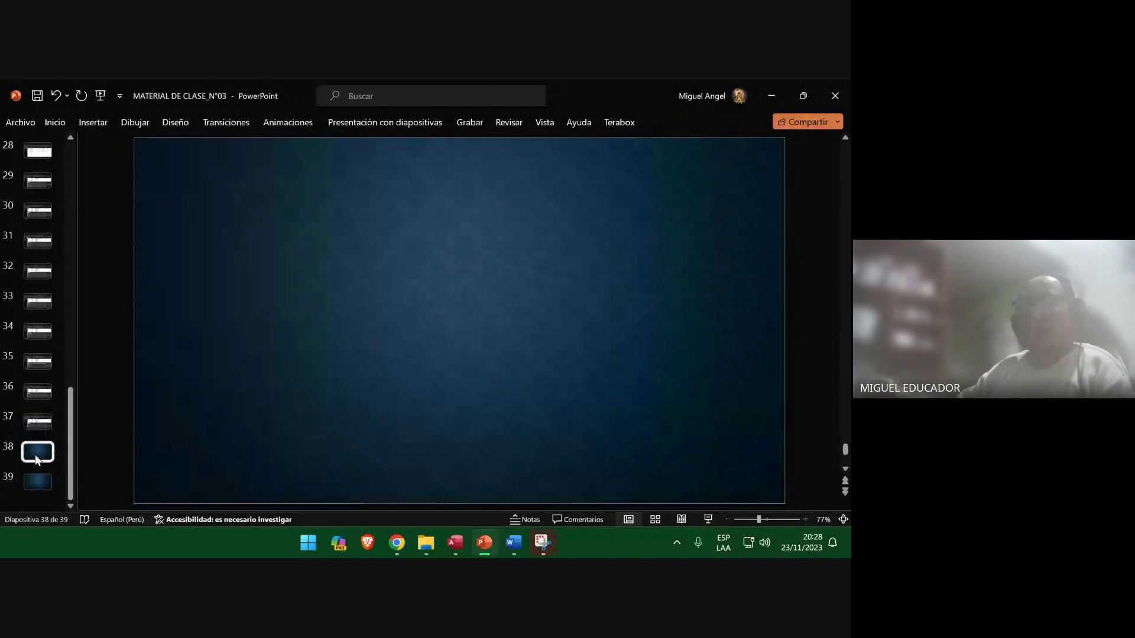
pyautogui.press('Return')
pyautogui.press('Return')
pyautogui.press('Return')
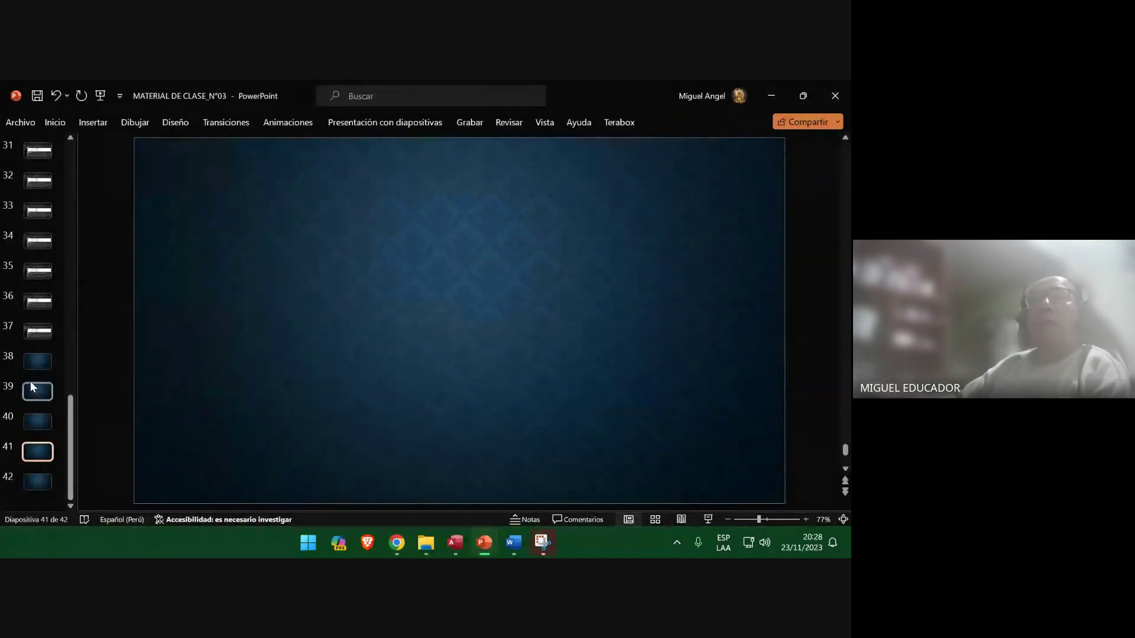
pyautogui.click(34, 361)
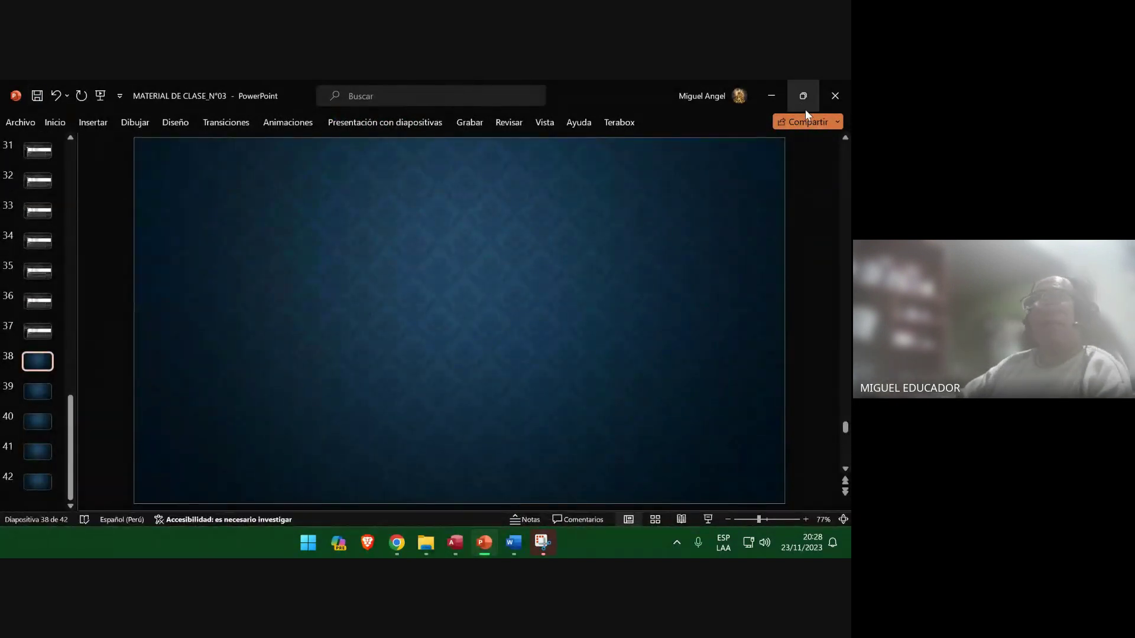
# In Access, switch Empleado to Vista Hoja de datos and enter 31.23 as the first record's Edad.
pyautogui.click(770, 96)
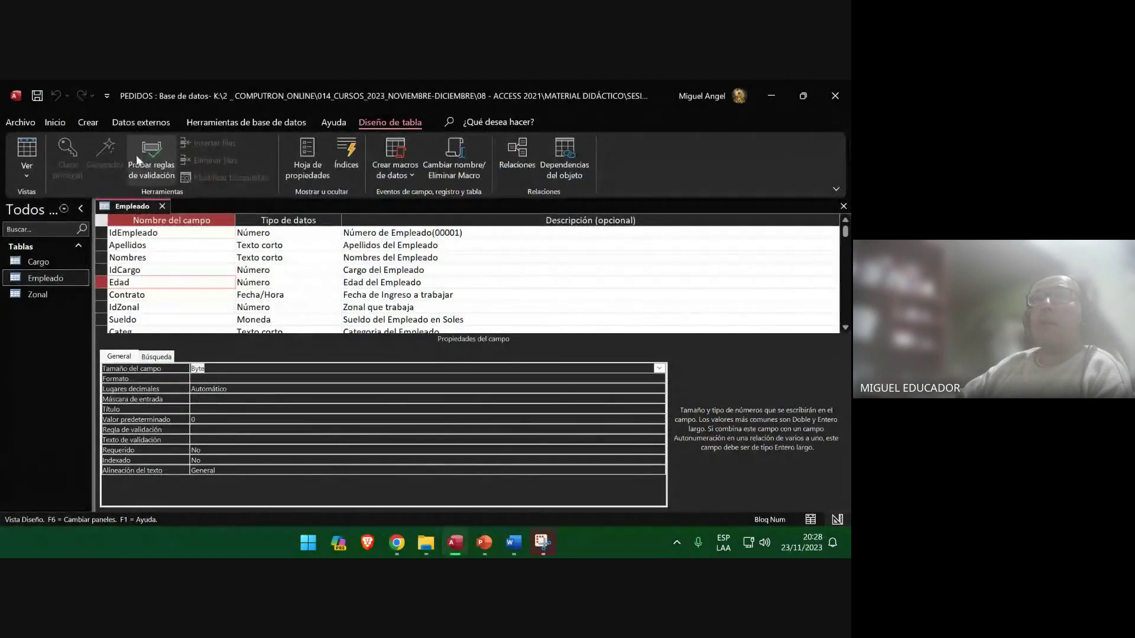
pyautogui.click(27, 154)
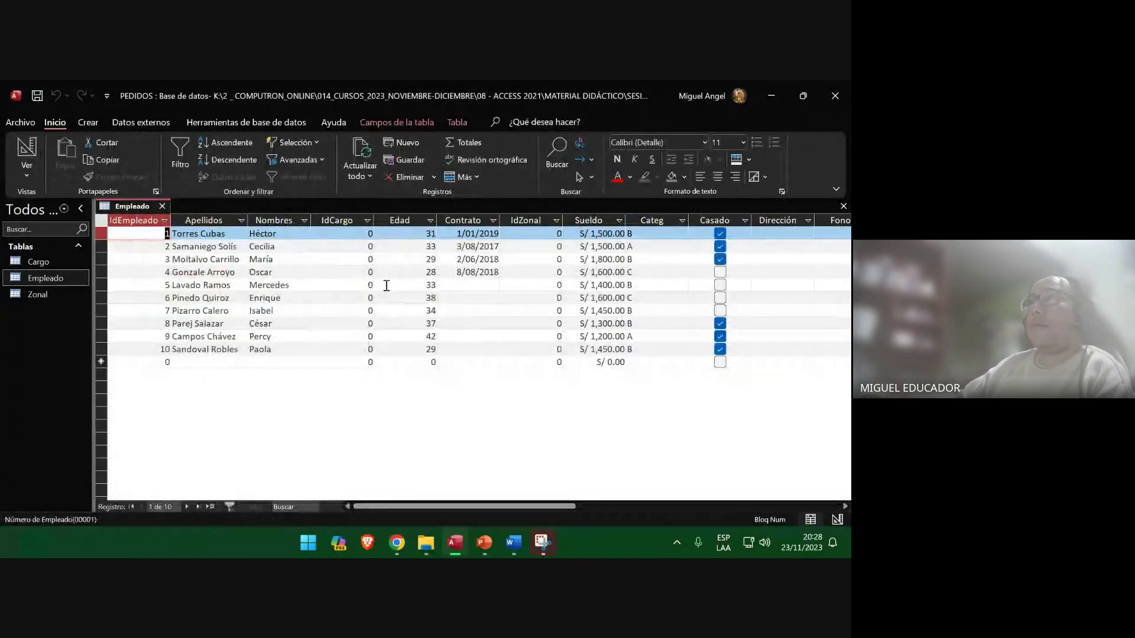
pyautogui.click(416, 234)
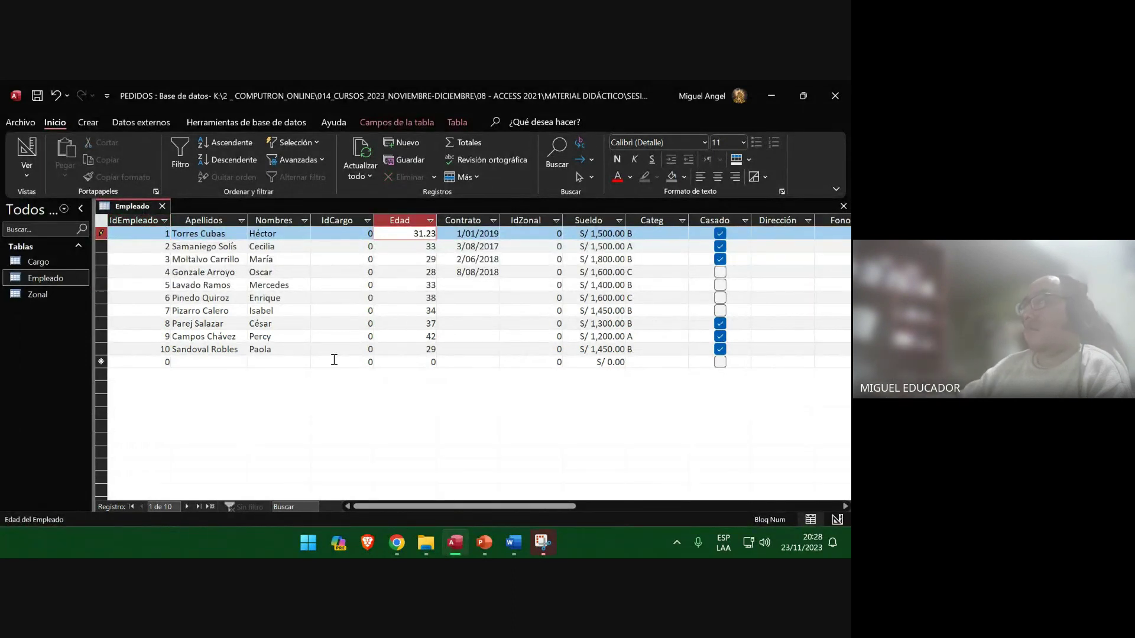
# Capture the whole Access window showing the decimal Edad entry with a new rectangular snip.
pyautogui.click(543, 542)
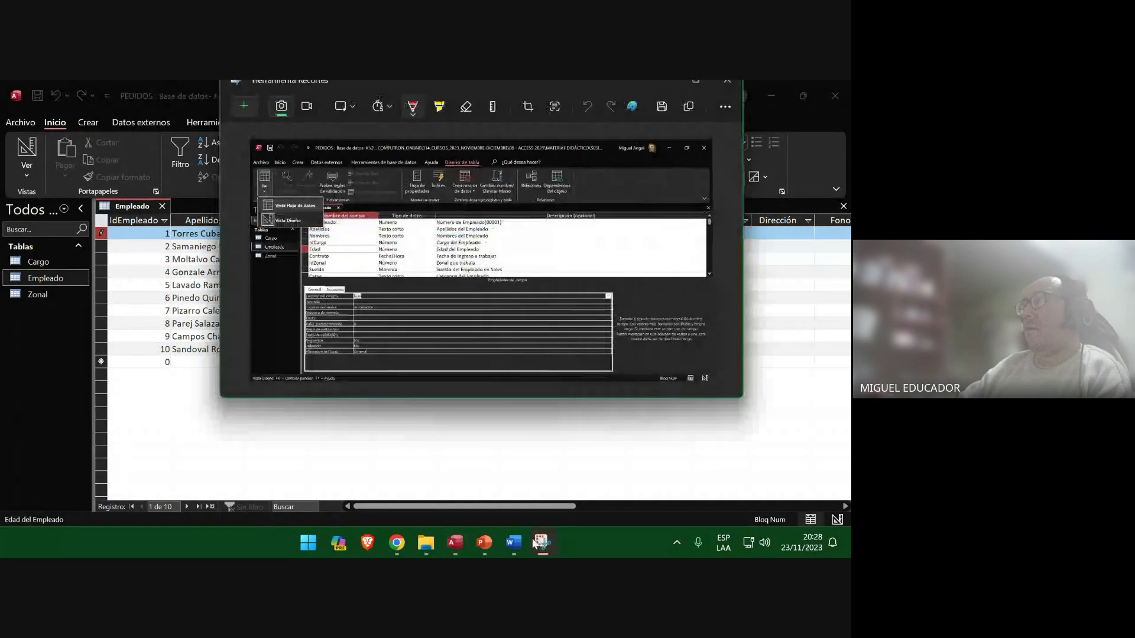
pyautogui.hotkey('alt', 'Tab')
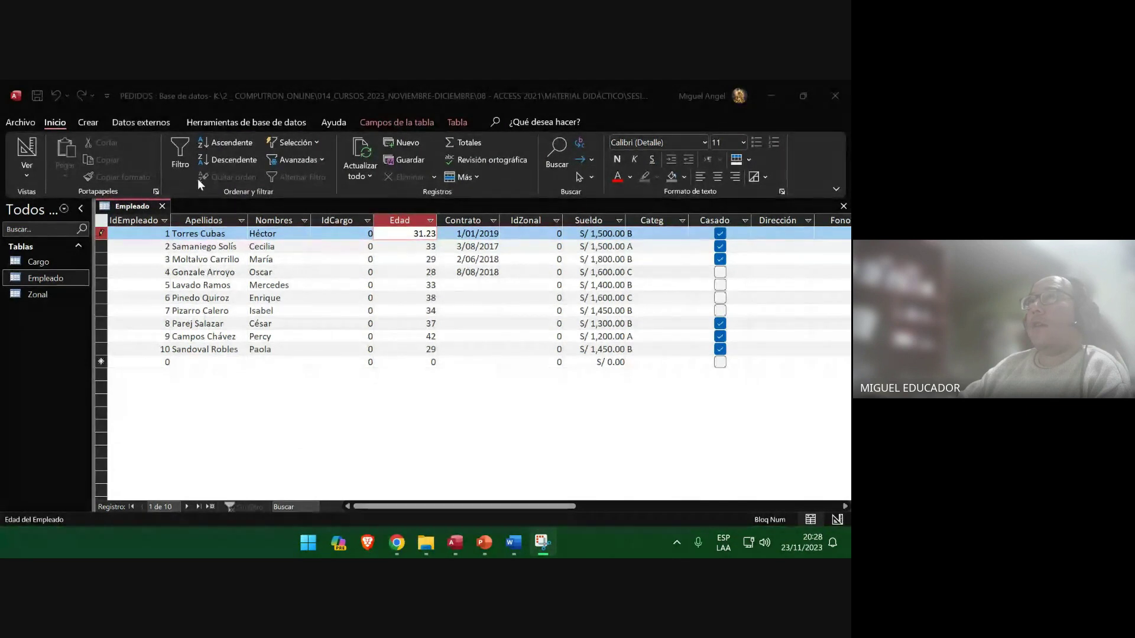
pyautogui.press('super+shift+s')
pyautogui.moveTo(0, 80); pyautogui.dragTo(677, 129)
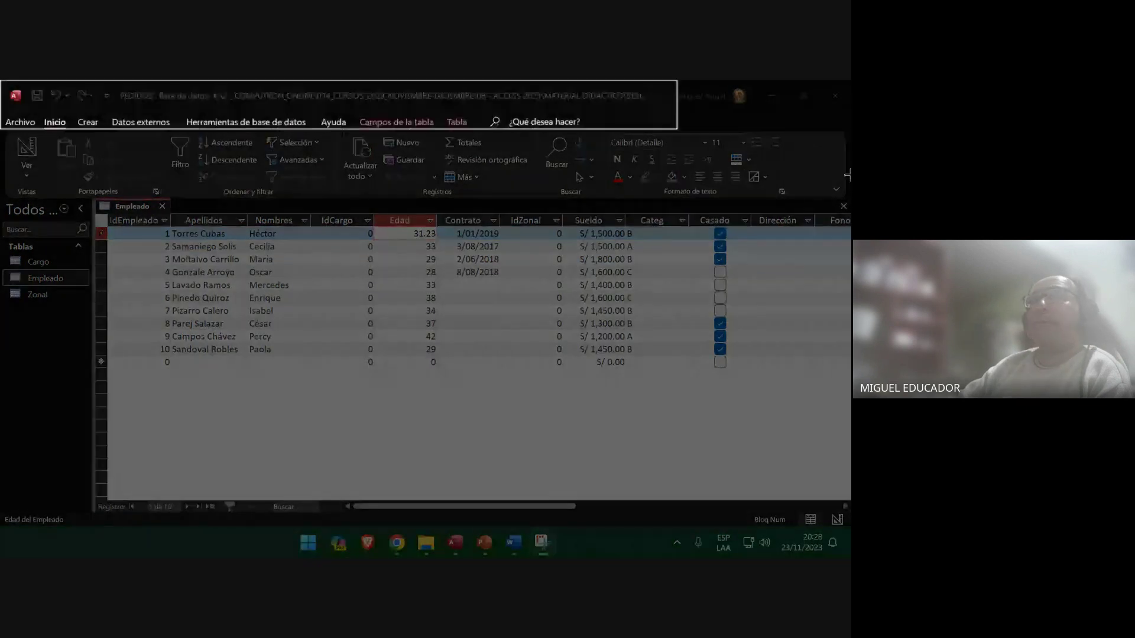
pyautogui.moveTo(848, 174); pyautogui.dragTo(849, 529)
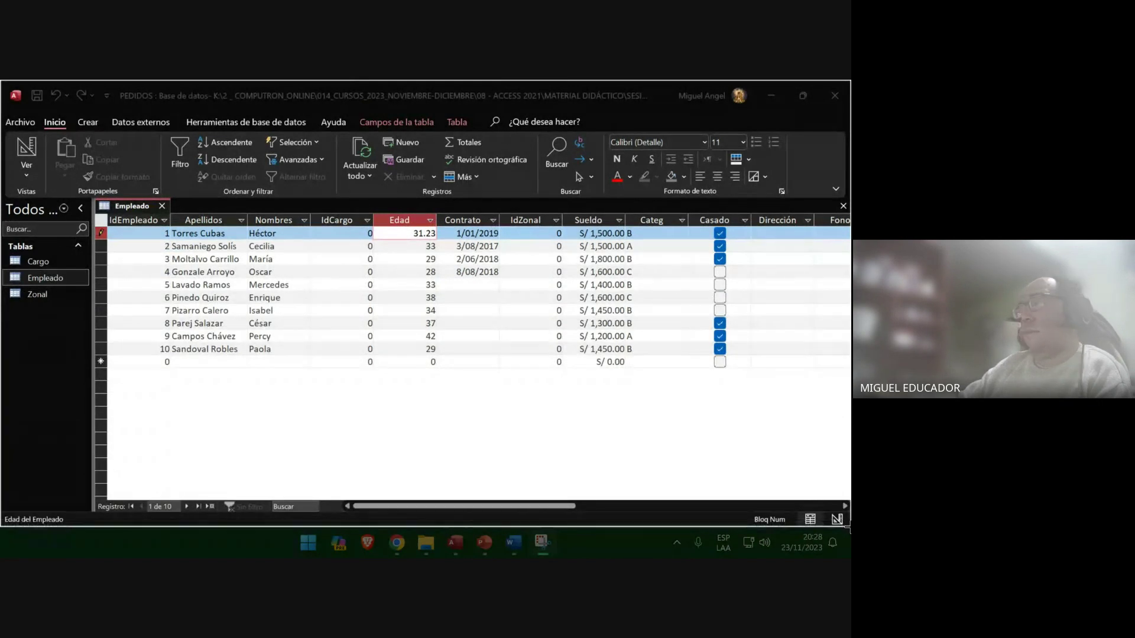
# Switch to PowerPoint, paste the decimal Edad screenshot as a picture onto slide 38 and save with slide 39 selected.
pyautogui.click(480, 542)
pyautogui.rightClick(342, 294)
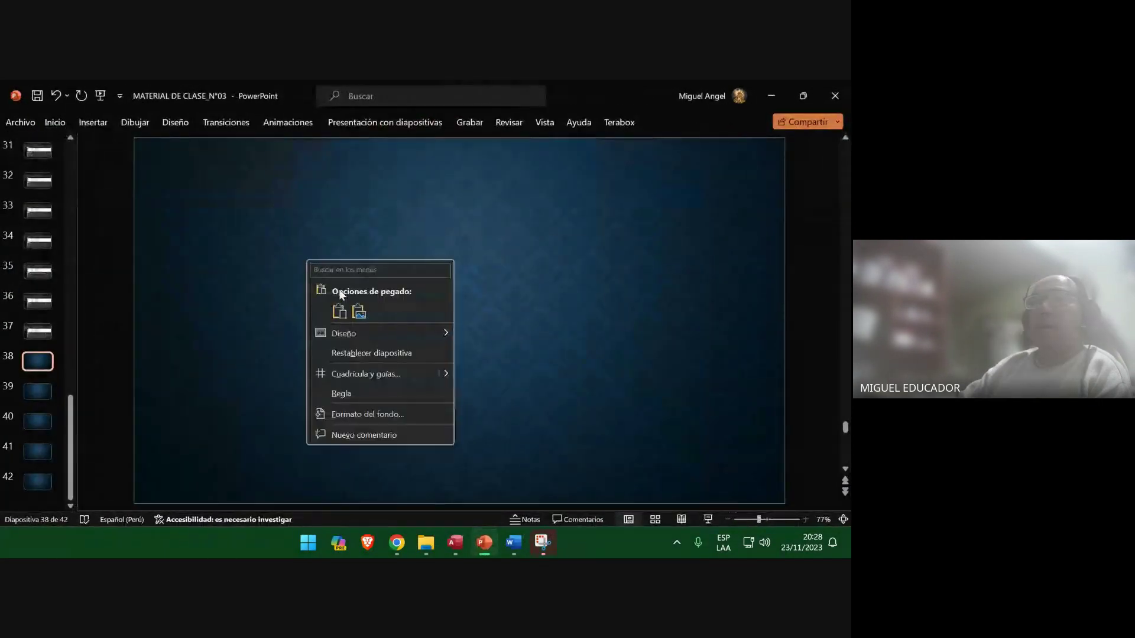
pyautogui.click(358, 311)
pyautogui.click(37, 391)
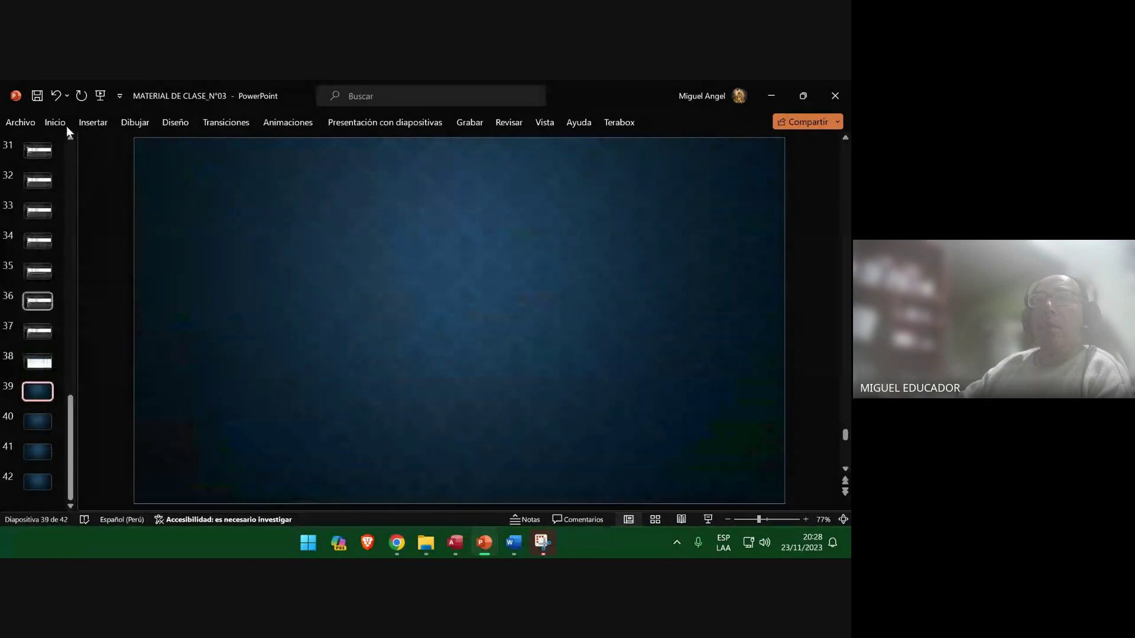
pyautogui.click(37, 95)
# In Access, commit the first Edad by moving to the second record's Edad, and capture the window with a rectangular snip.
pyautogui.click(771, 96)
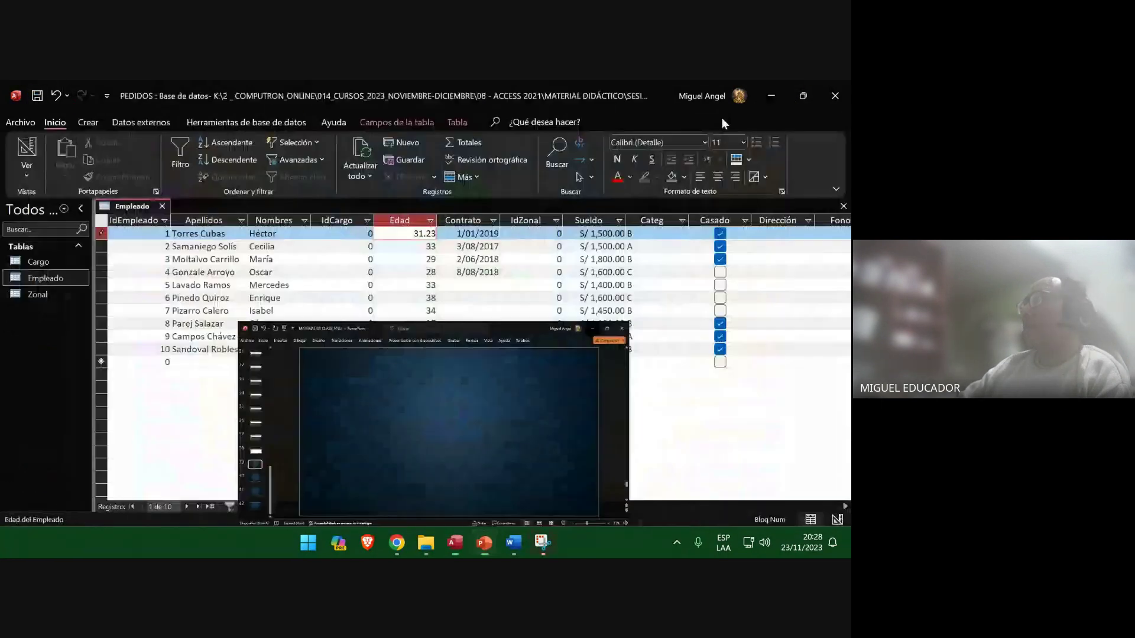
pyautogui.click(418, 247)
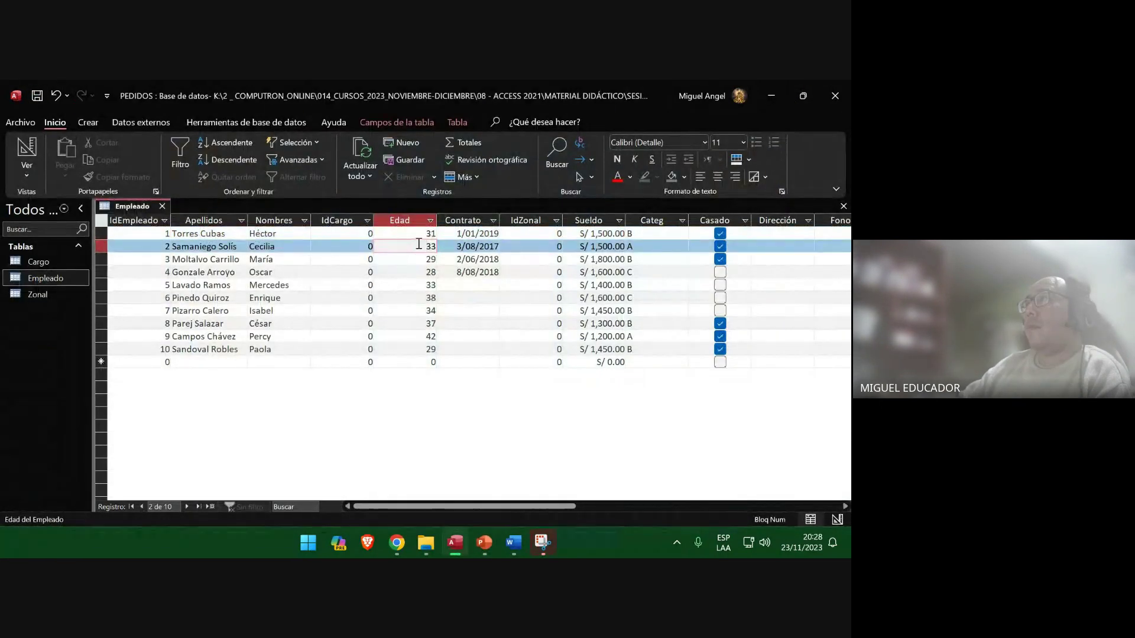
pyautogui.click(539, 541)
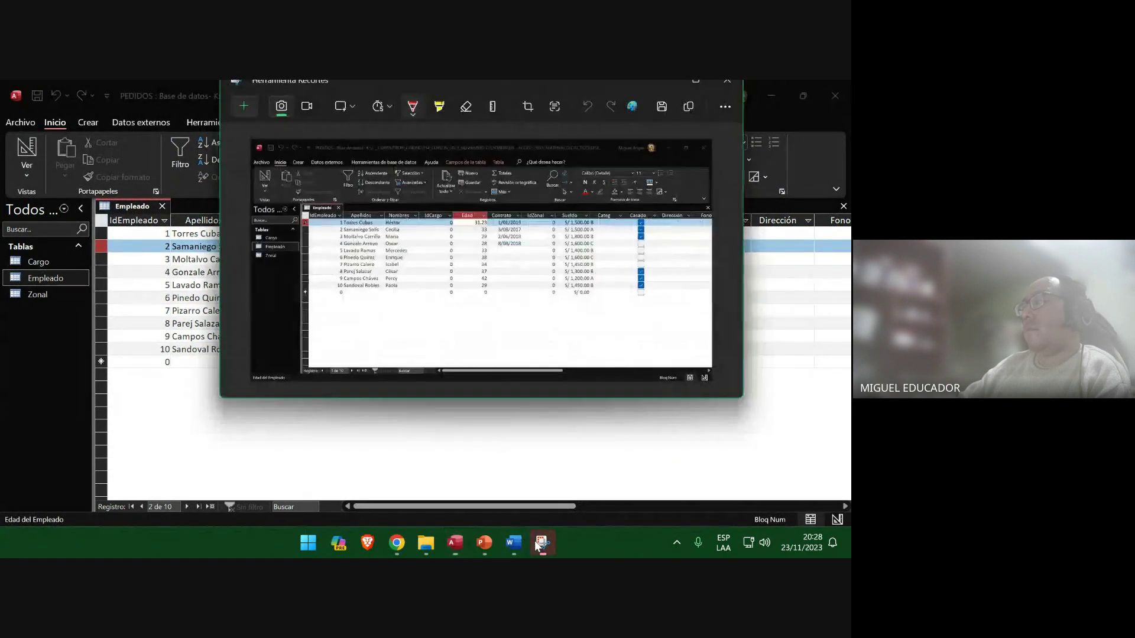
pyautogui.click(238, 107)
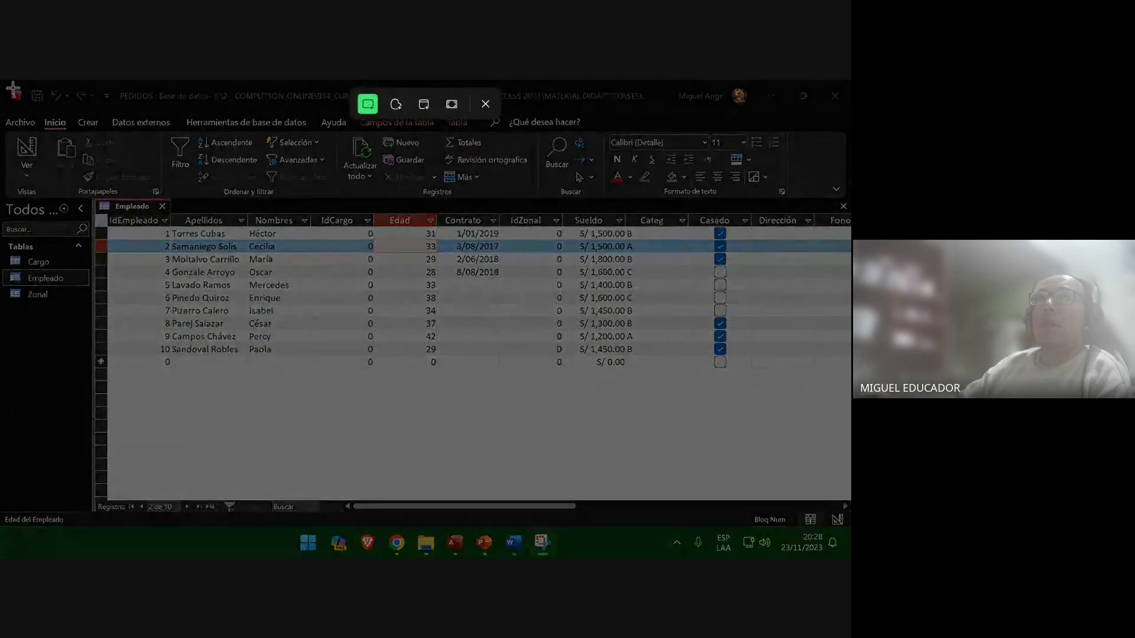
pyautogui.moveTo(3, 82); pyautogui.dragTo(846, 528)
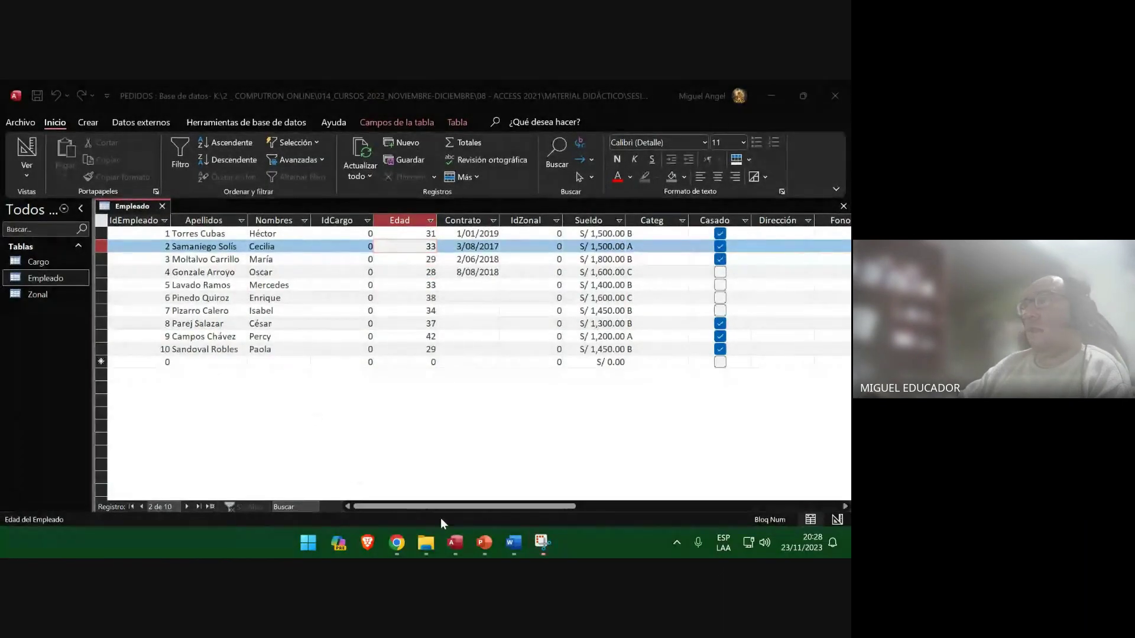
# Switch to PowerPoint, paste the committed Edad screenshot as a picture onto slide 39 and save with slide 40 selected.
pyautogui.click(484, 542)
pyautogui.rightClick(305, 327)
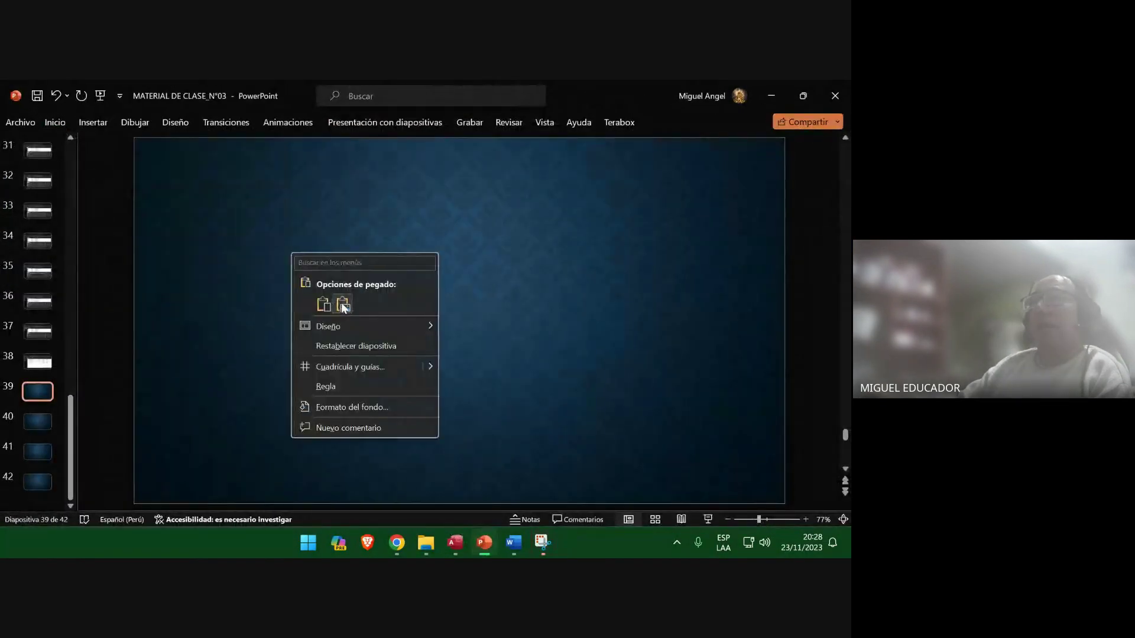
pyautogui.click(342, 309)
pyautogui.click(35, 422)
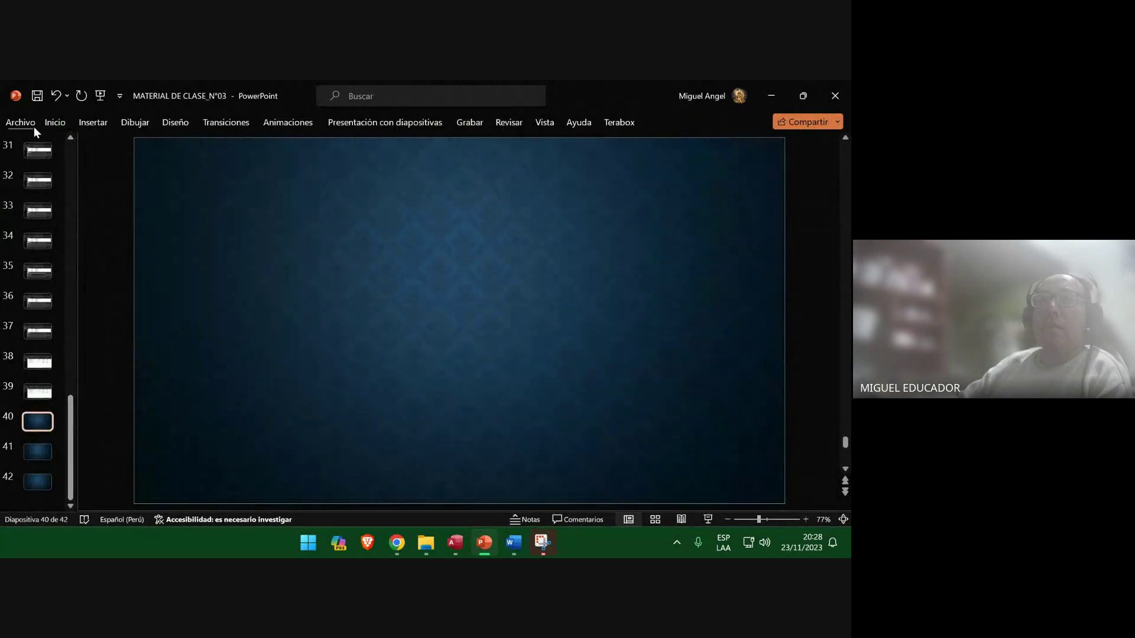
pyautogui.click(35, 95)
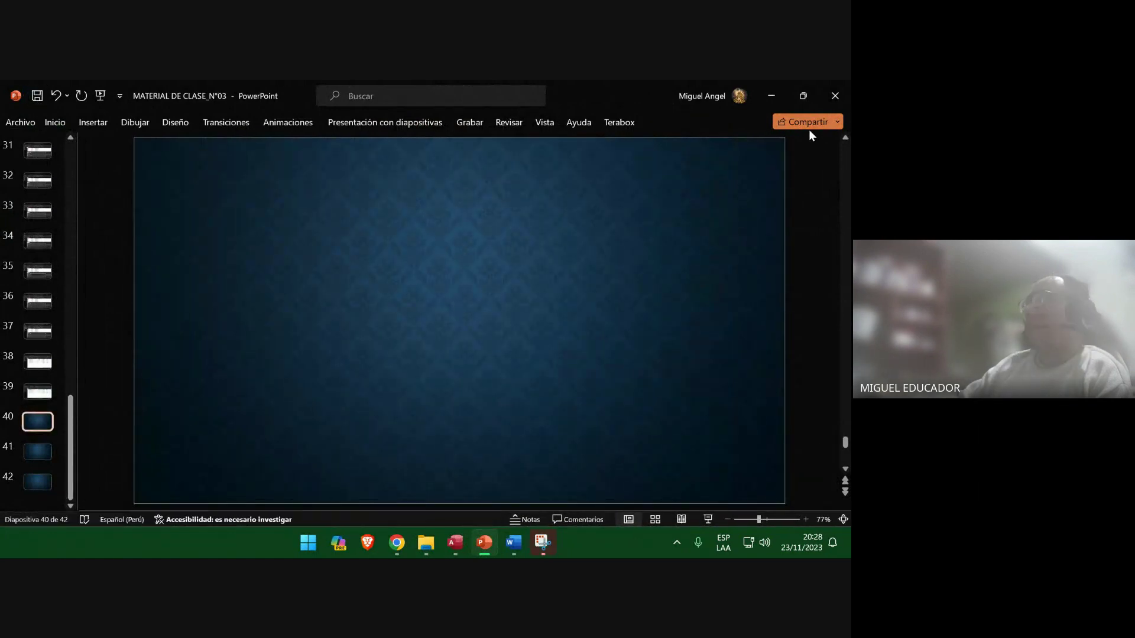
# Leave the presentation and switch to the Word lab guide to review the remaining Campo Número instructions.
pyautogui.click(770, 98)
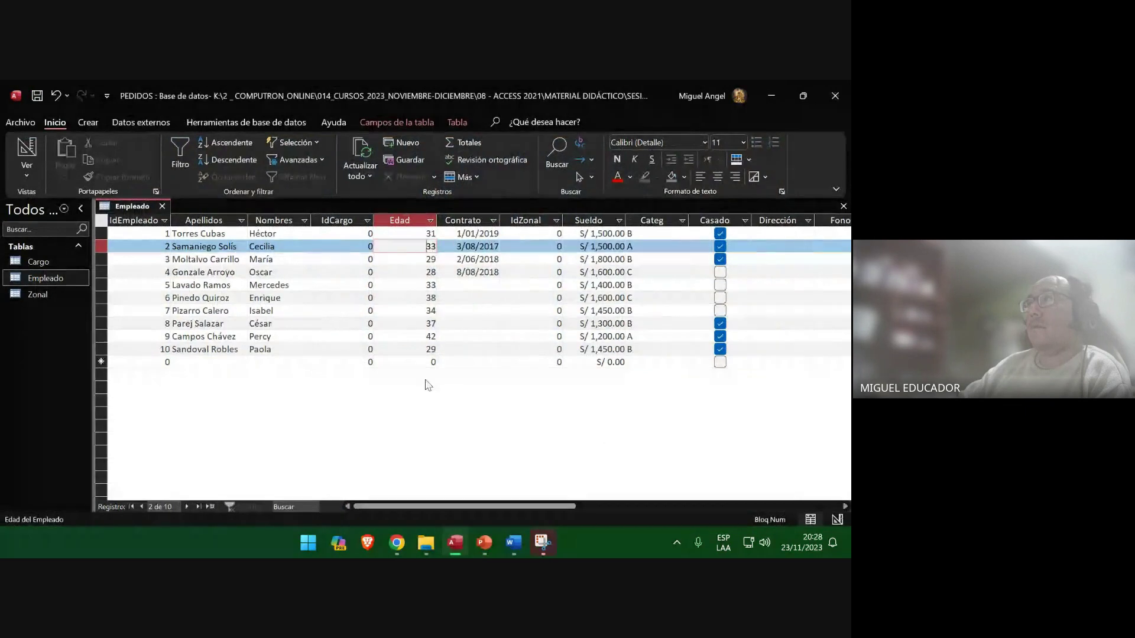
pyautogui.moveTo(485, 544)
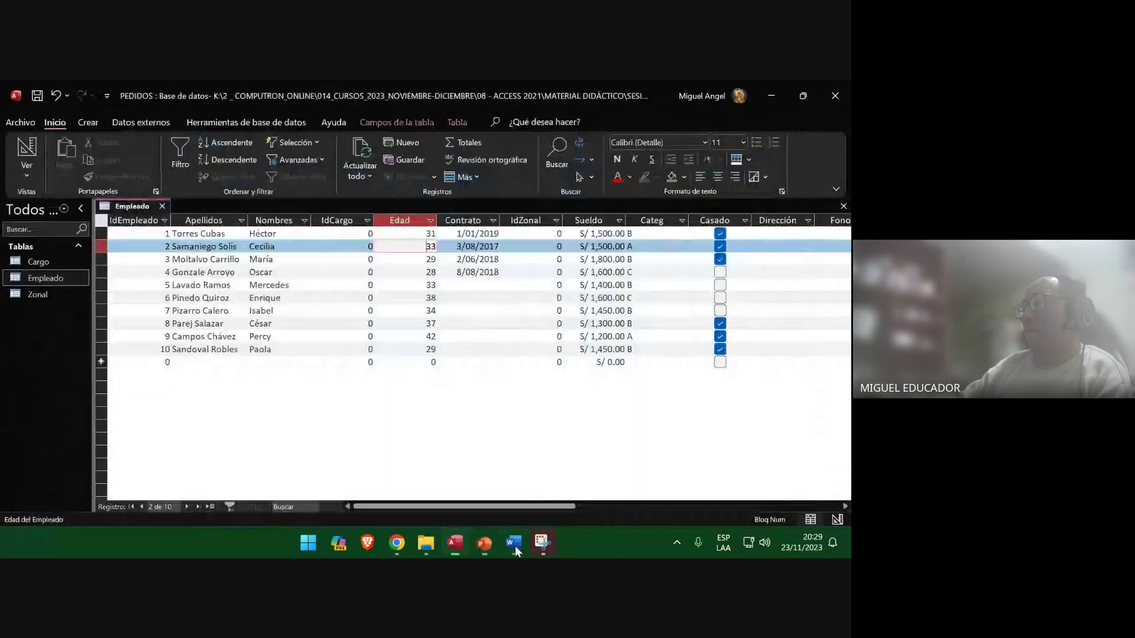
pyautogui.click(513, 542)
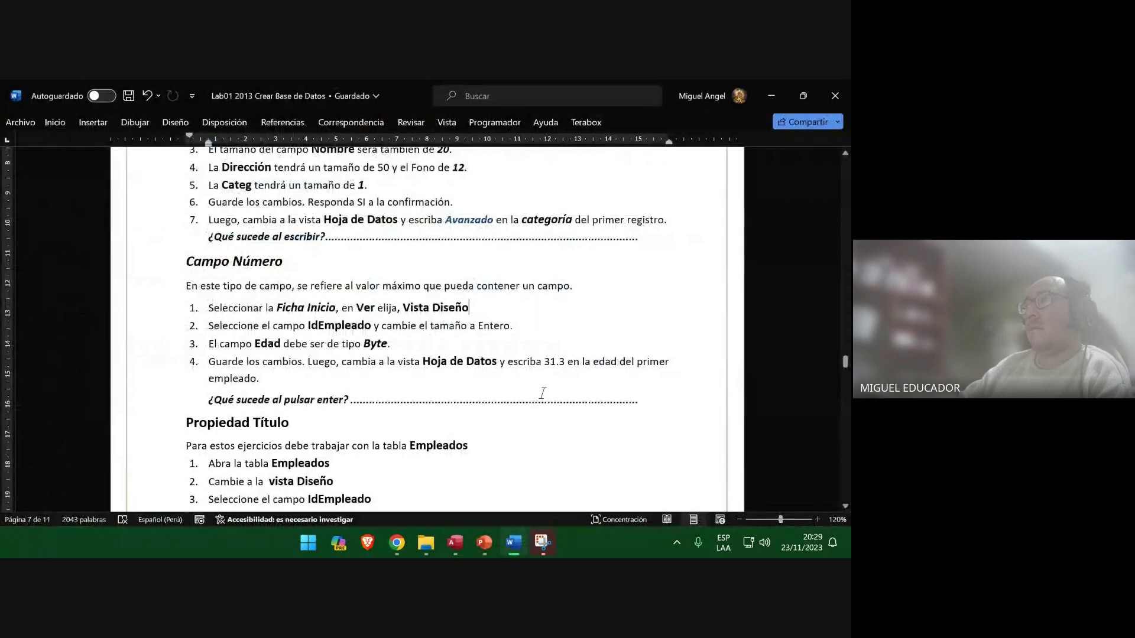
# Move on to the Propiedad Título section of the Word guide and add IdEmpleado to the spelling dictionary.
pyautogui.scroll(-3, 542, 393)
pyautogui.scroll(-6, 539, 392)
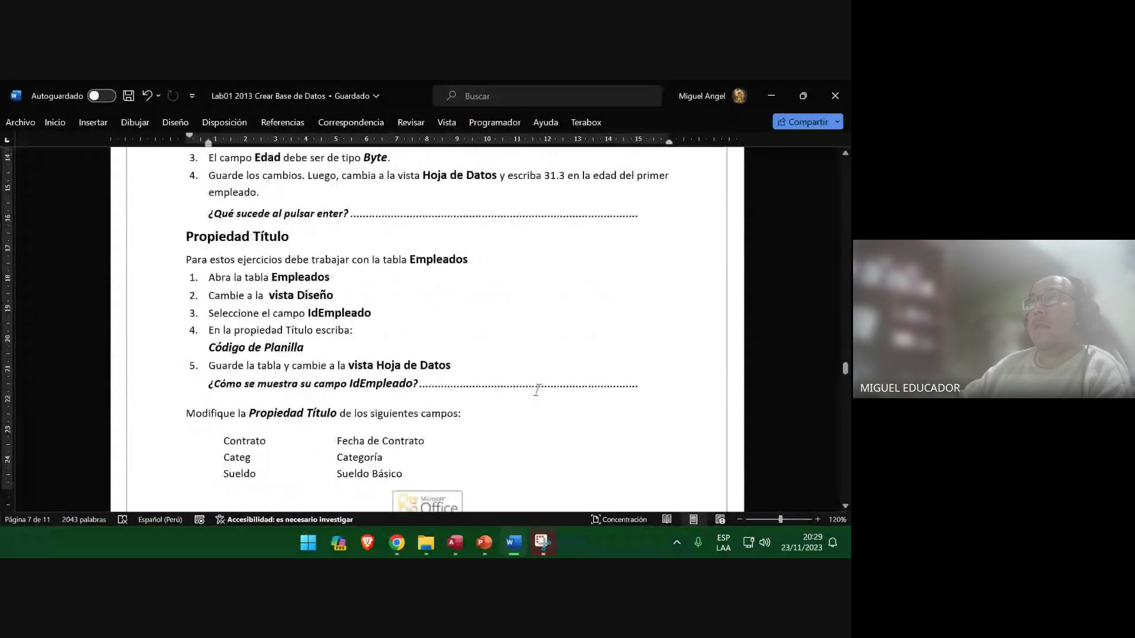
pyautogui.click(271, 190)
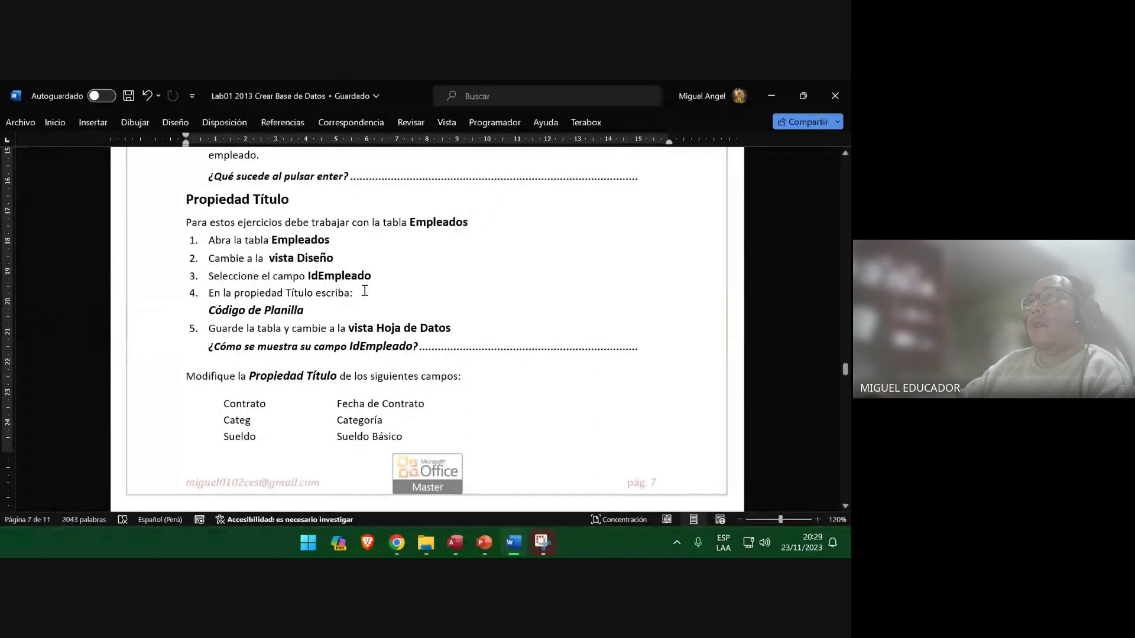
pyautogui.click(400, 276)
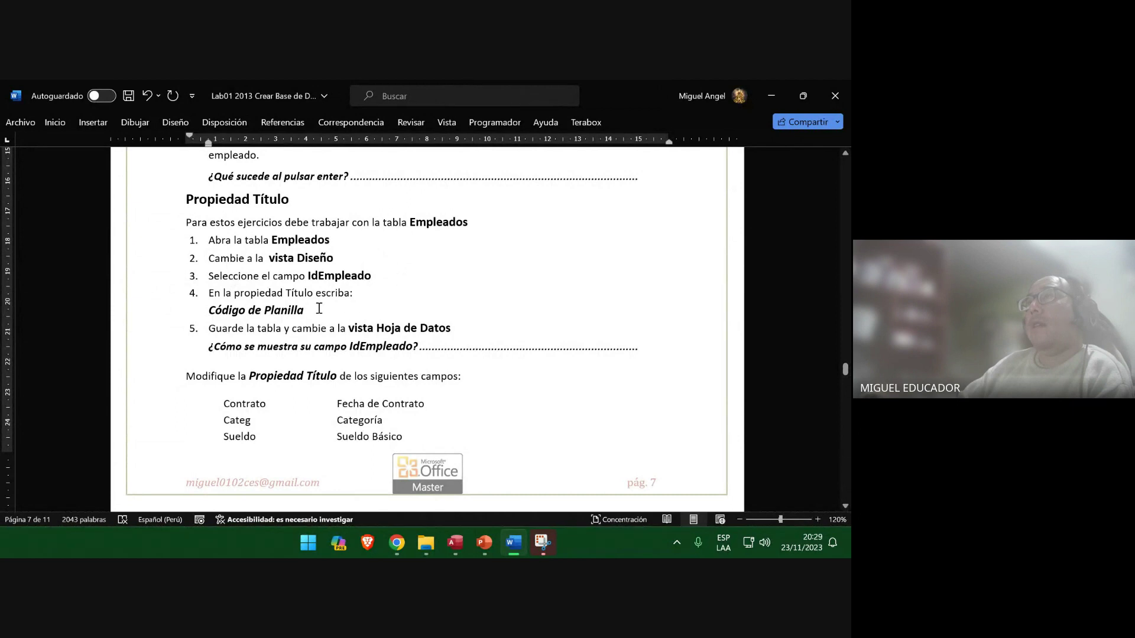
pyautogui.rightClick(361, 277)
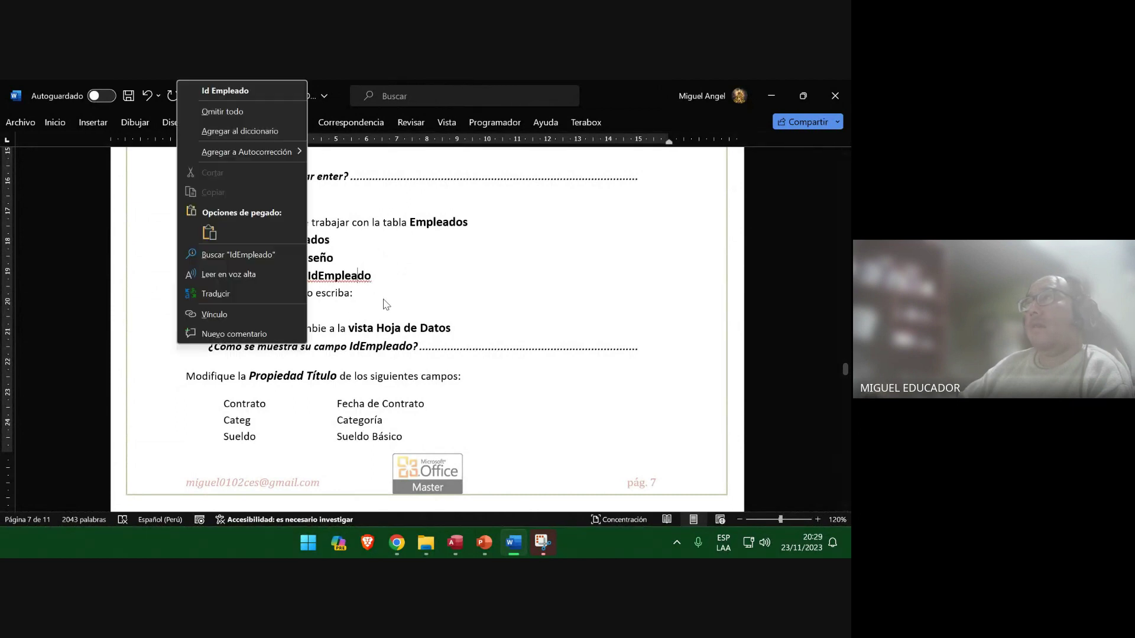
pyautogui.click(273, 134)
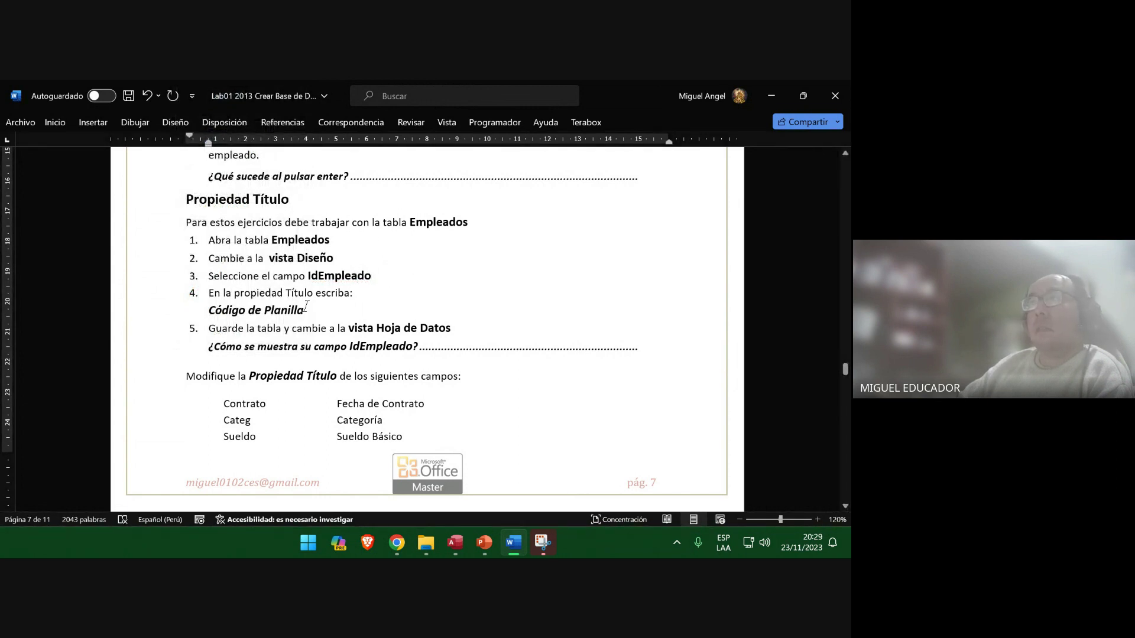
# Copy the text Código de Planilla from instruction 4 of the Propiedad Título section.
pyautogui.moveTo(262, 312); pyautogui.dragTo(237, 310)
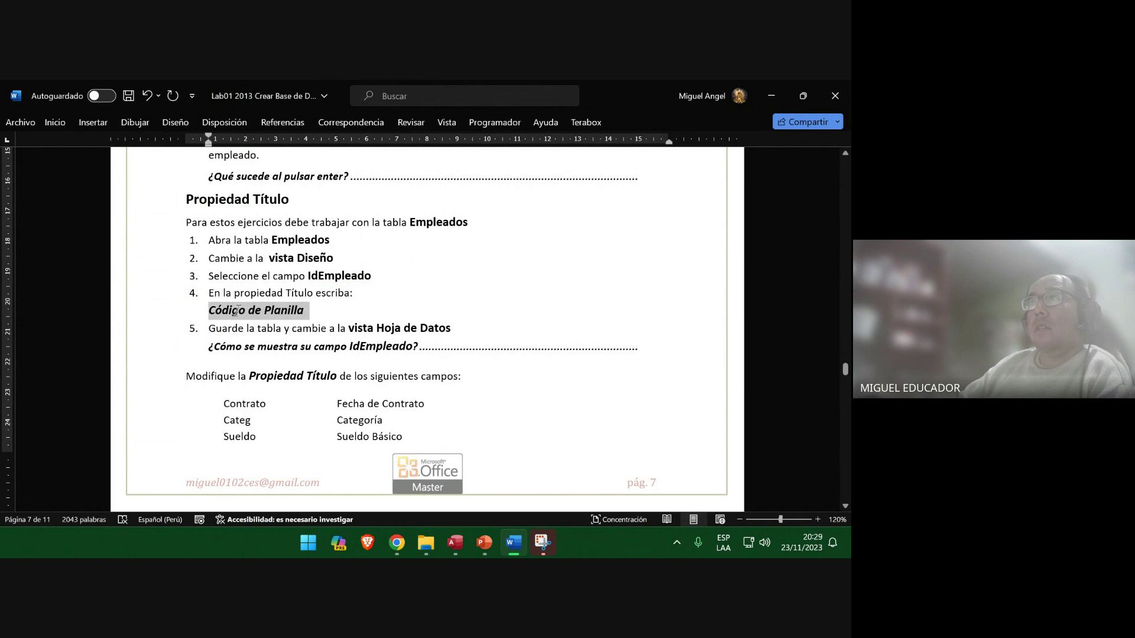
pyautogui.rightClick(230, 311)
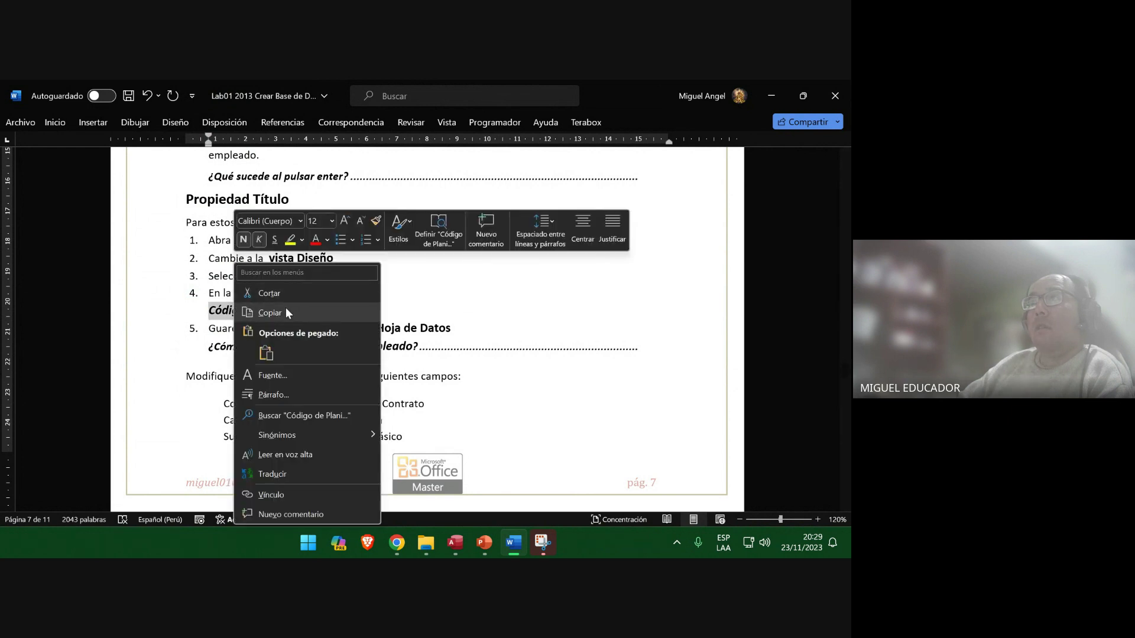
pyautogui.click(282, 312)
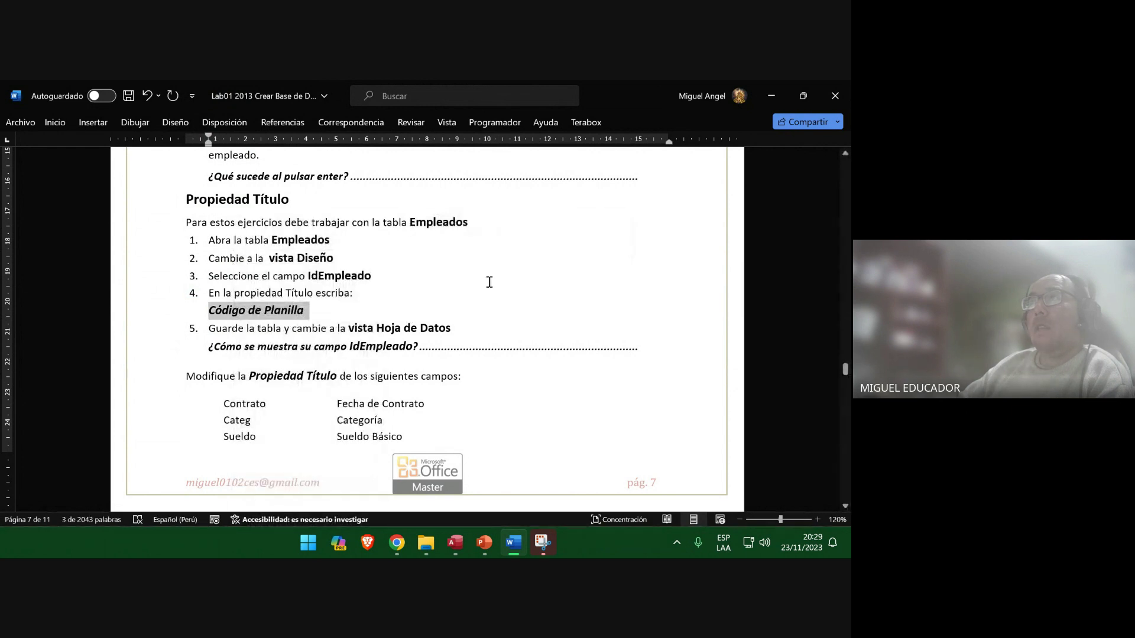
# In Access, open Empleado in Design view, place the cursor in IdEmpleado's Título property, and capture the window with a rectangular snip.
pyautogui.click(771, 95)
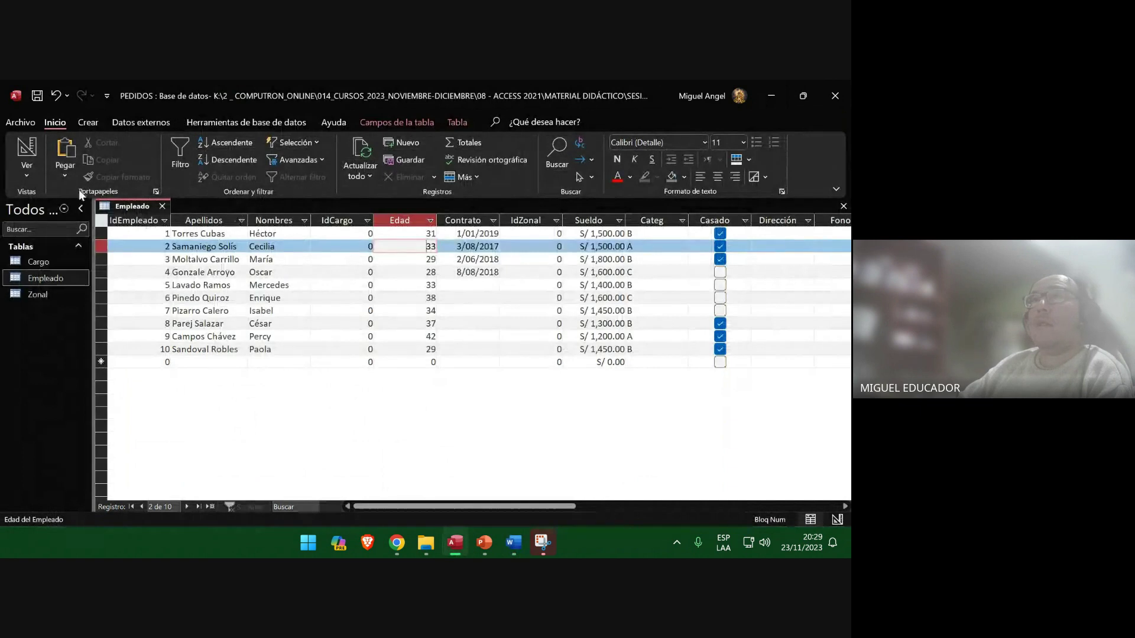
pyautogui.click(26, 158)
pyautogui.click(192, 234)
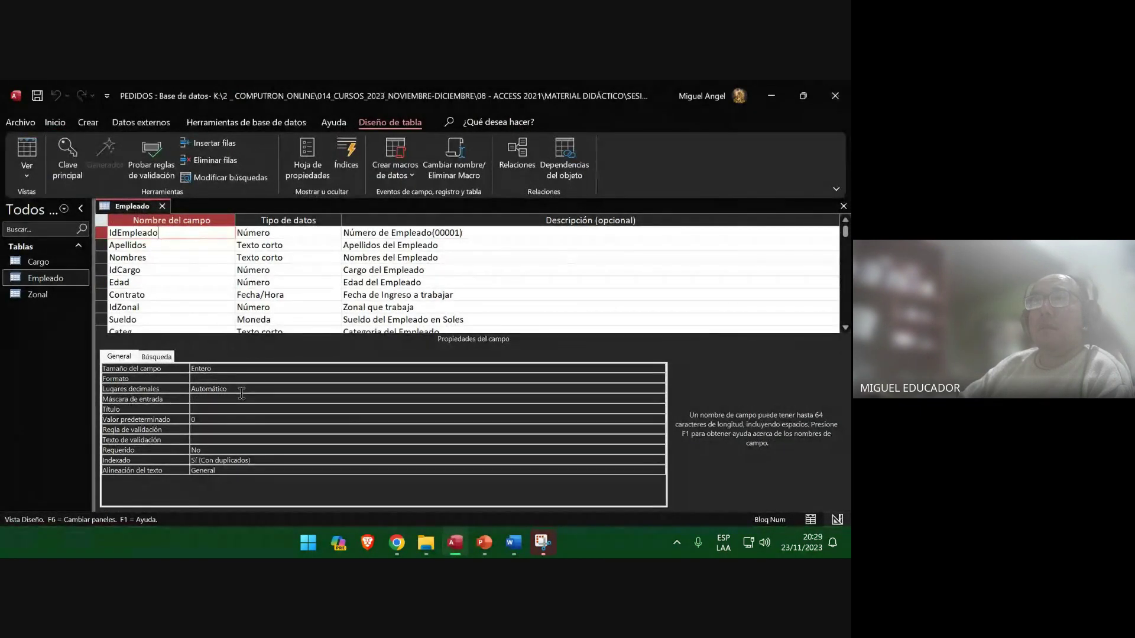
pyautogui.click(242, 409)
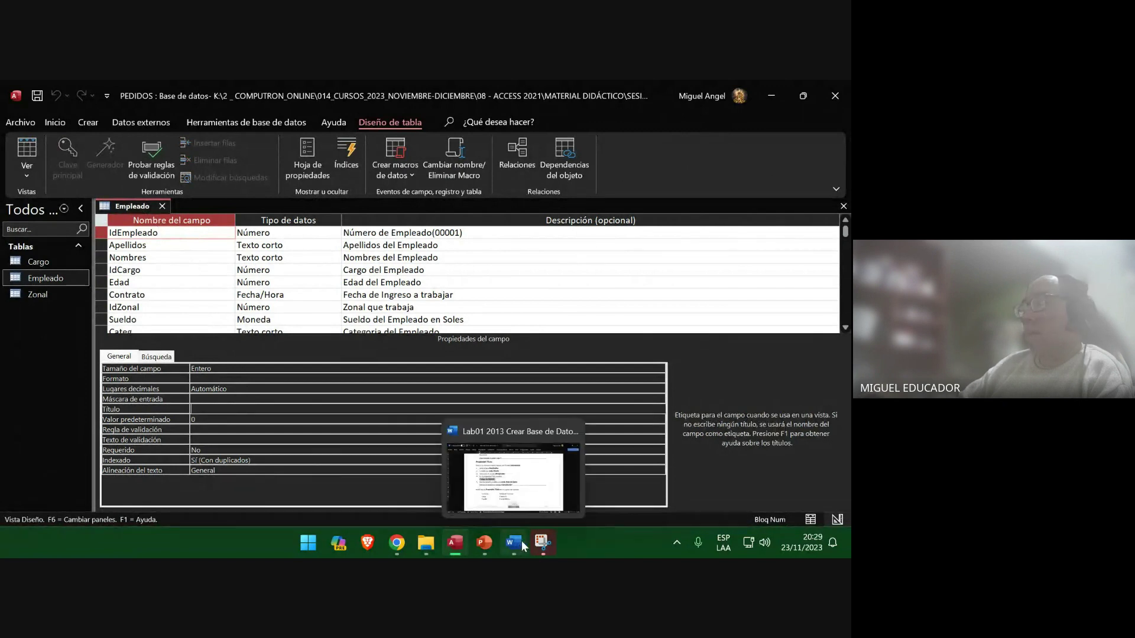
pyautogui.click(543, 542)
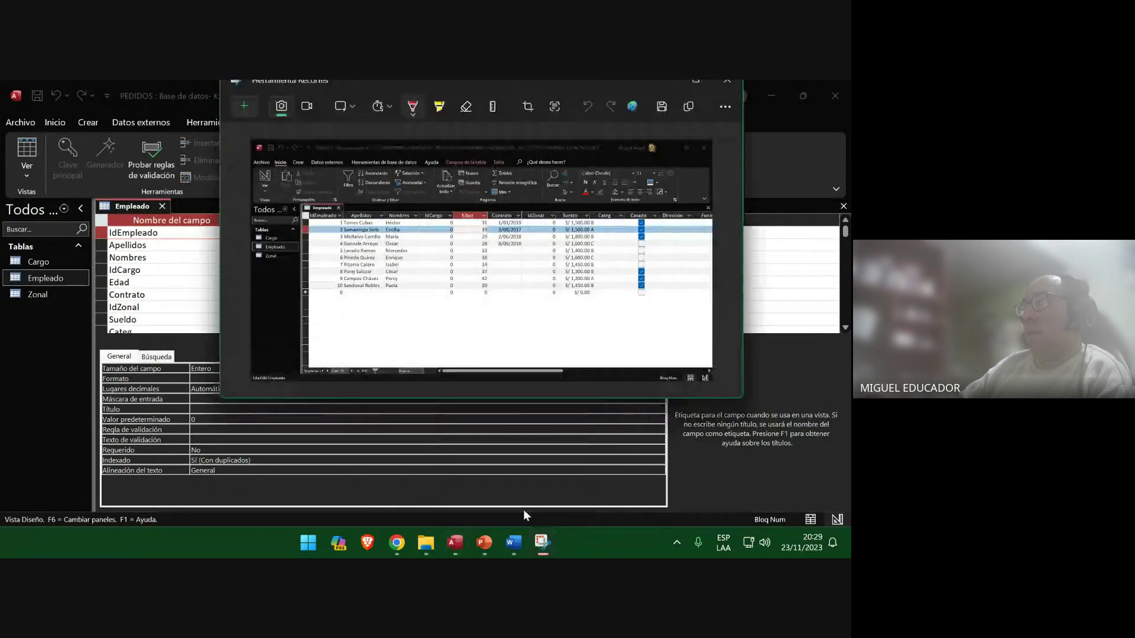
pyautogui.click(242, 108)
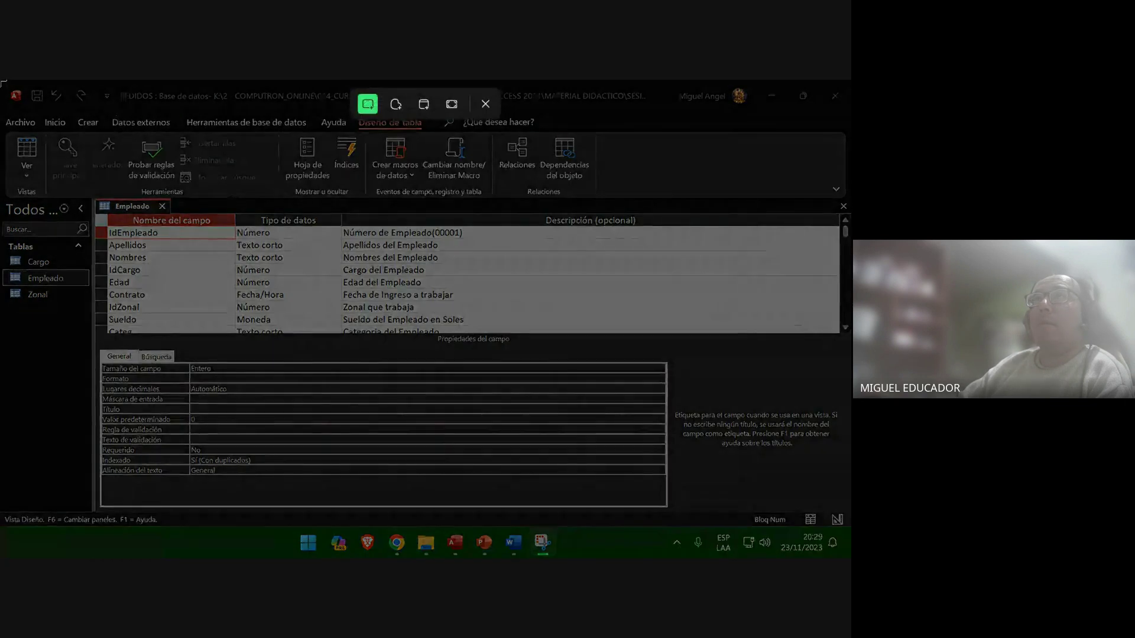
pyautogui.moveTo(1, 81); pyautogui.dragTo(848, 529)
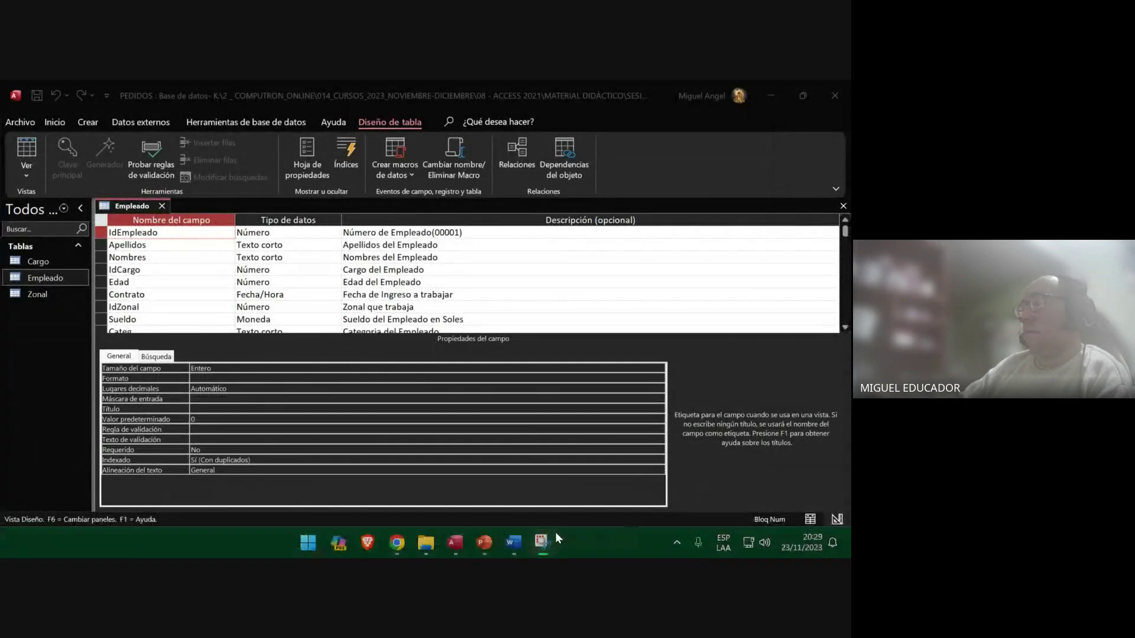
# Switch to PowerPoint, paste the empty Título property screenshot as a picture onto slide 40 and save with slide 41 selected.
pyautogui.click(474, 546)
pyautogui.rightClick(412, 207)
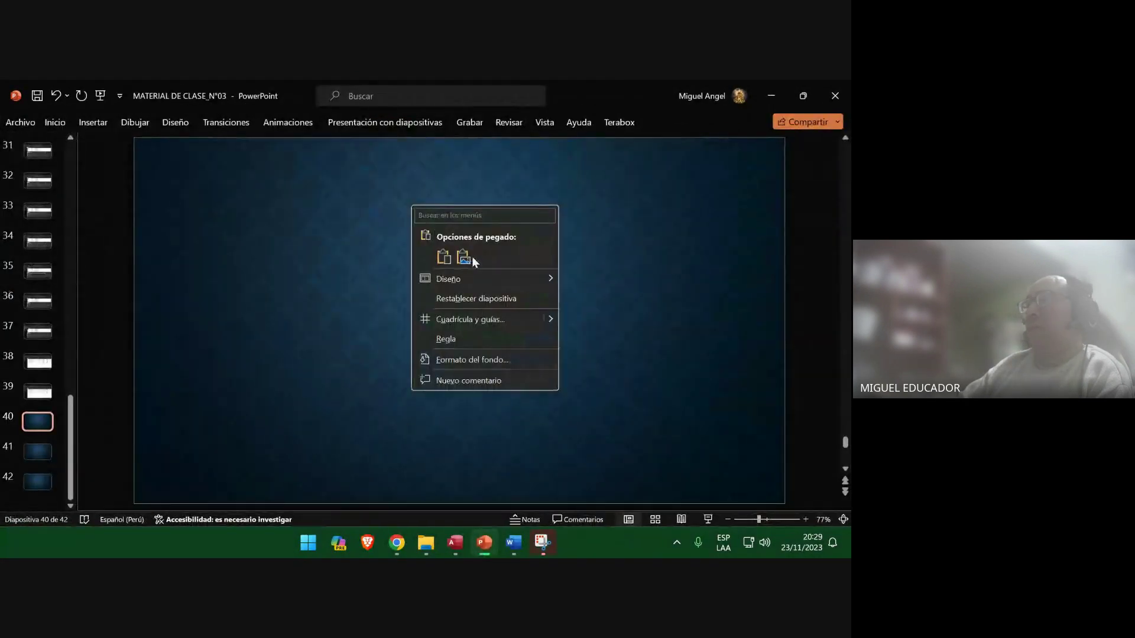
pyautogui.click(468, 257)
pyautogui.click(23, 460)
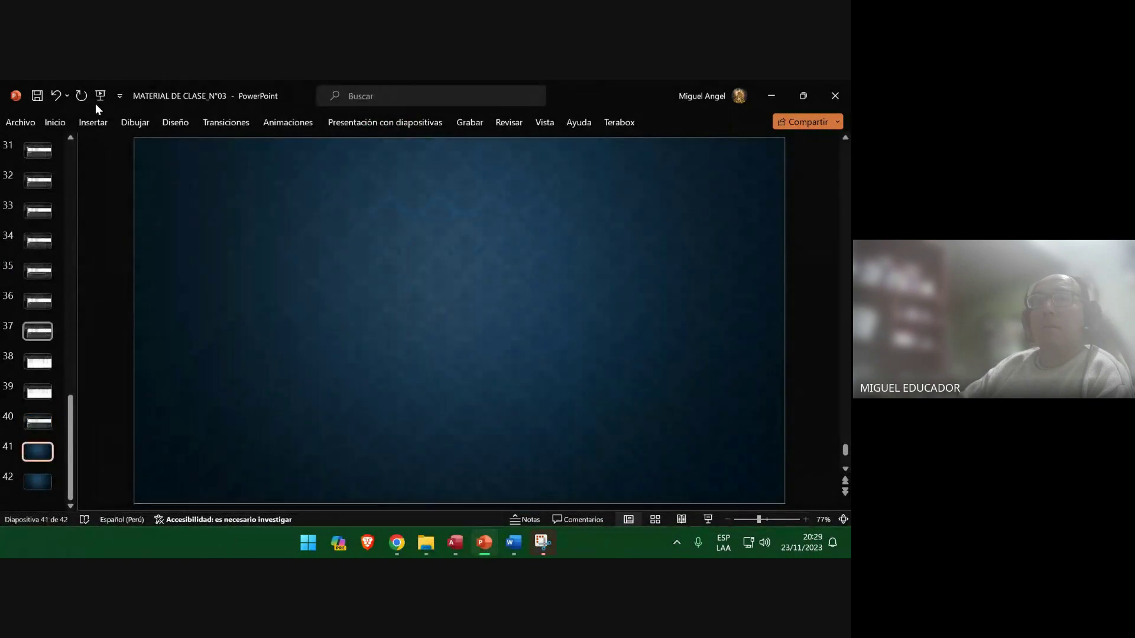
pyautogui.click(37, 95)
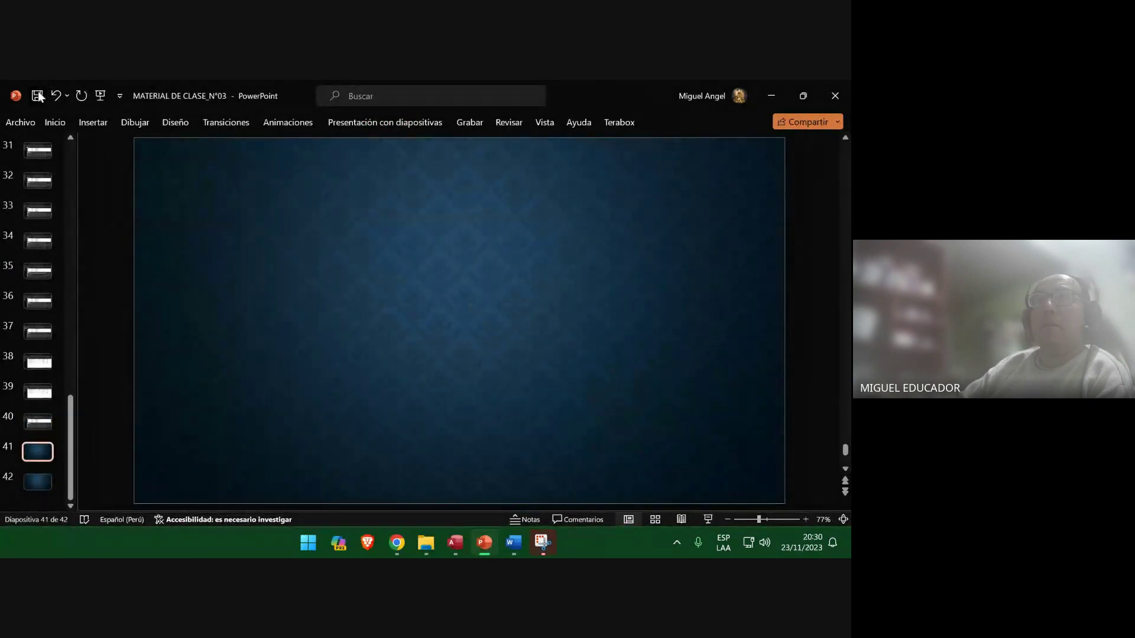
# Return to Access and set IdEmpleado's Título property to Código de Planilla using the text from the Word guide.
pyautogui.click(771, 96)
pyautogui.rightClick(210, 410)
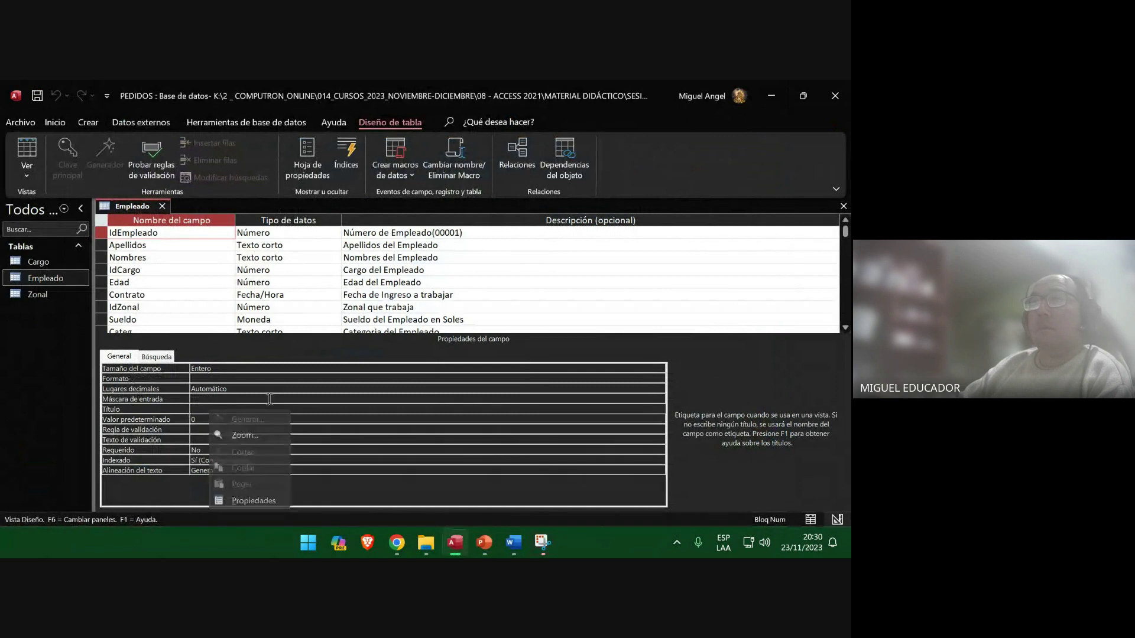
pyautogui.click(203, 407)
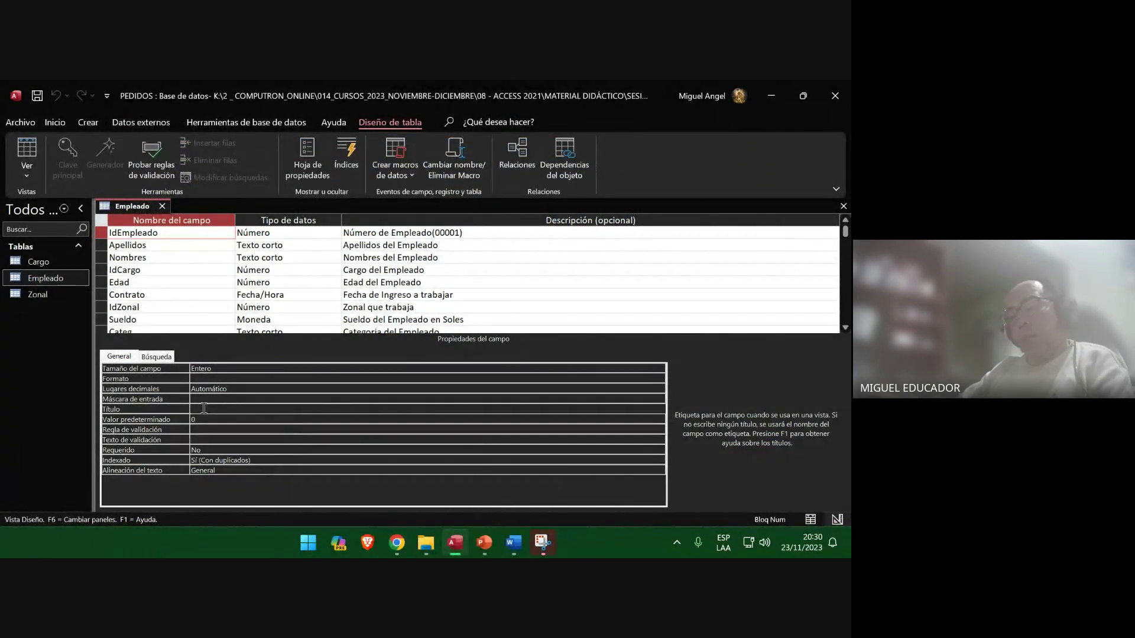
pyautogui.click(513, 542)
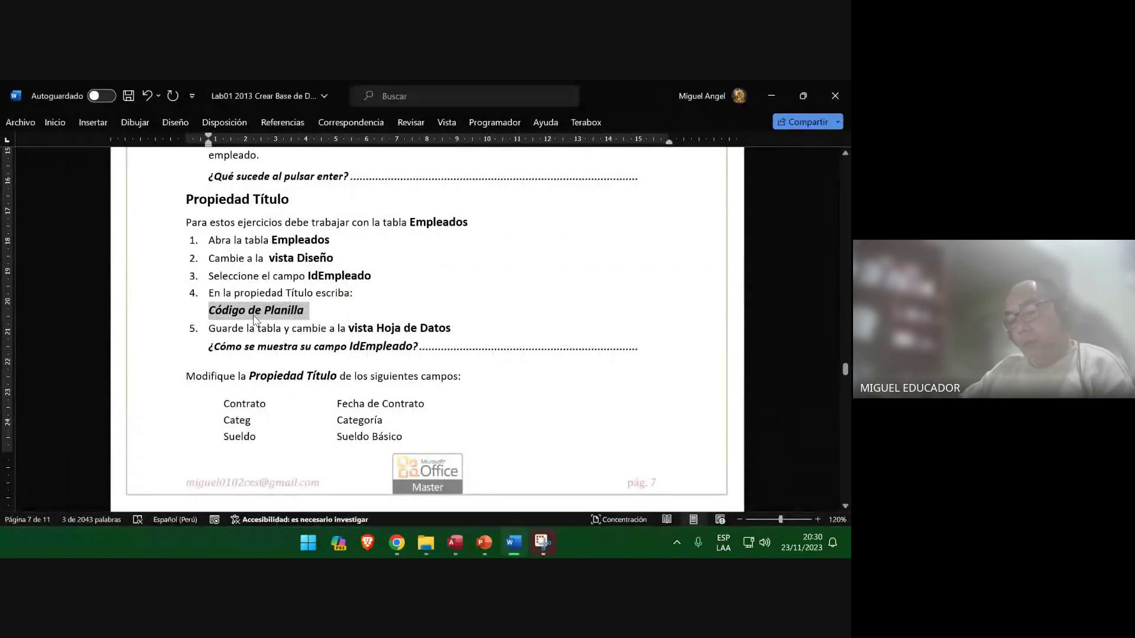
pyautogui.click(770, 96)
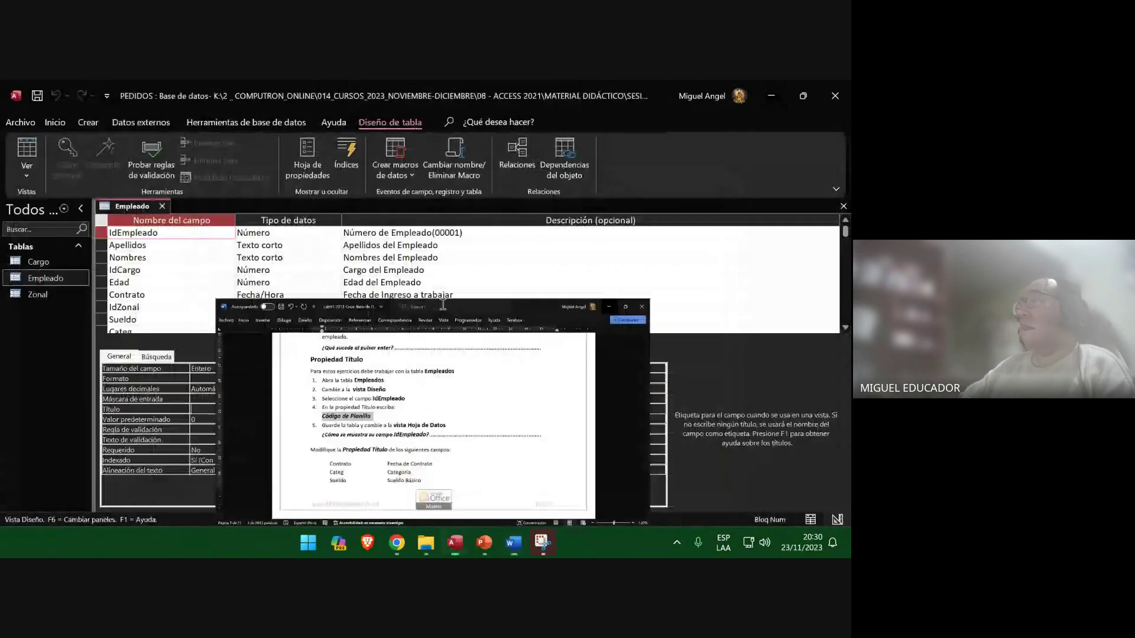
pyautogui.hotkey('ctrl', 'v')
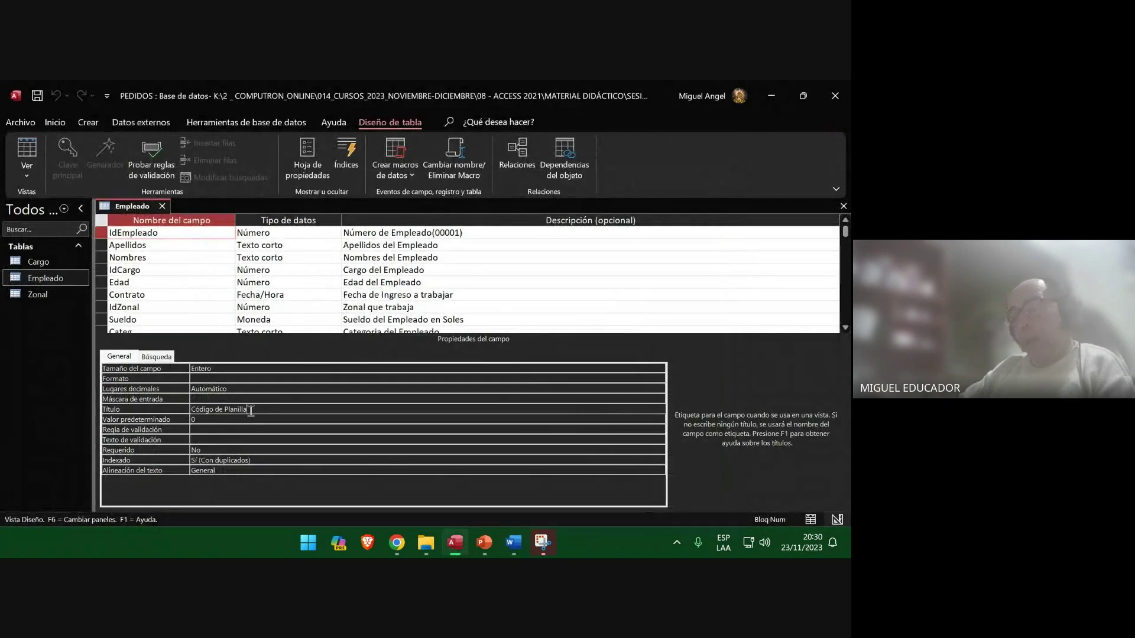
# Switch to PowerPoint and insert a screenshot of the Access Design view window showing the new Título onto slide 41.
pyautogui.click(485, 544)
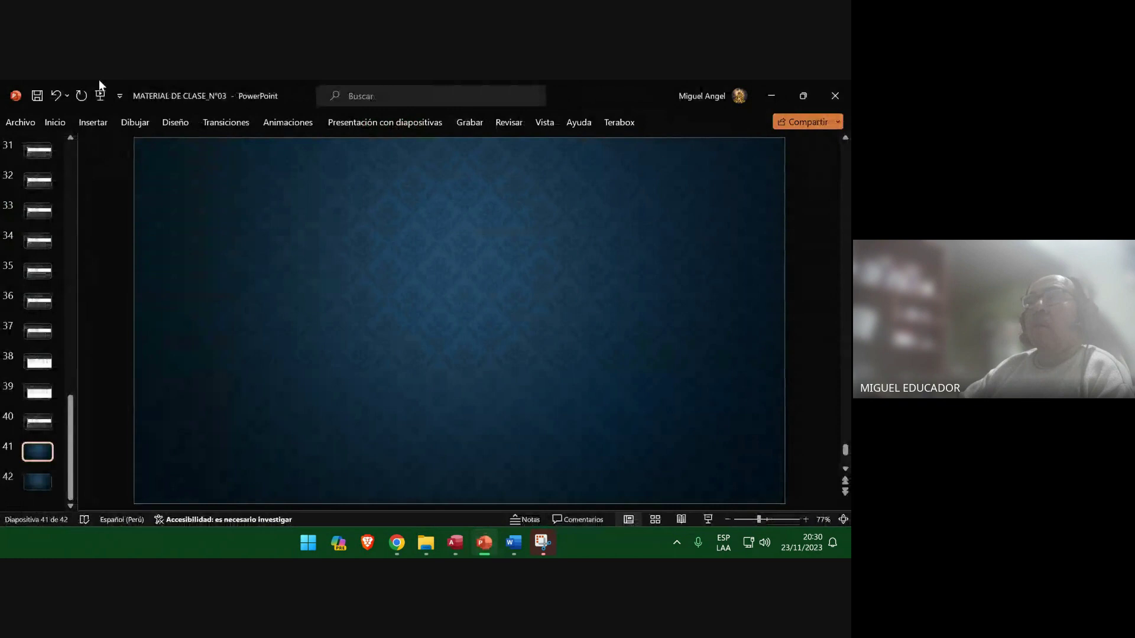
pyautogui.click(96, 125)
pyautogui.click(177, 147)
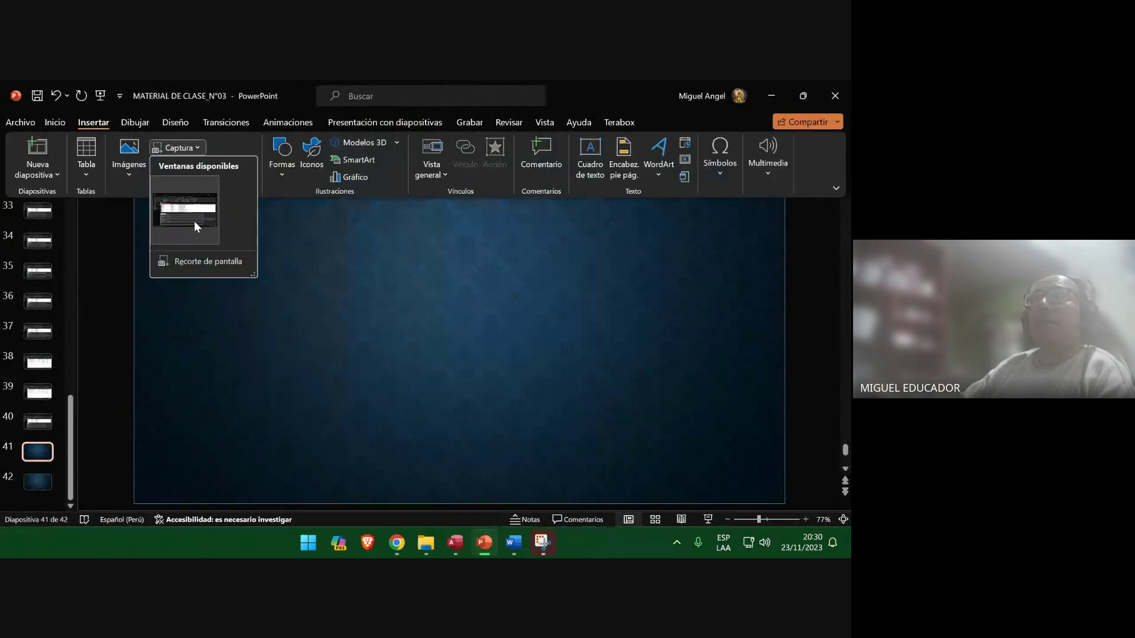
pyautogui.click(195, 222)
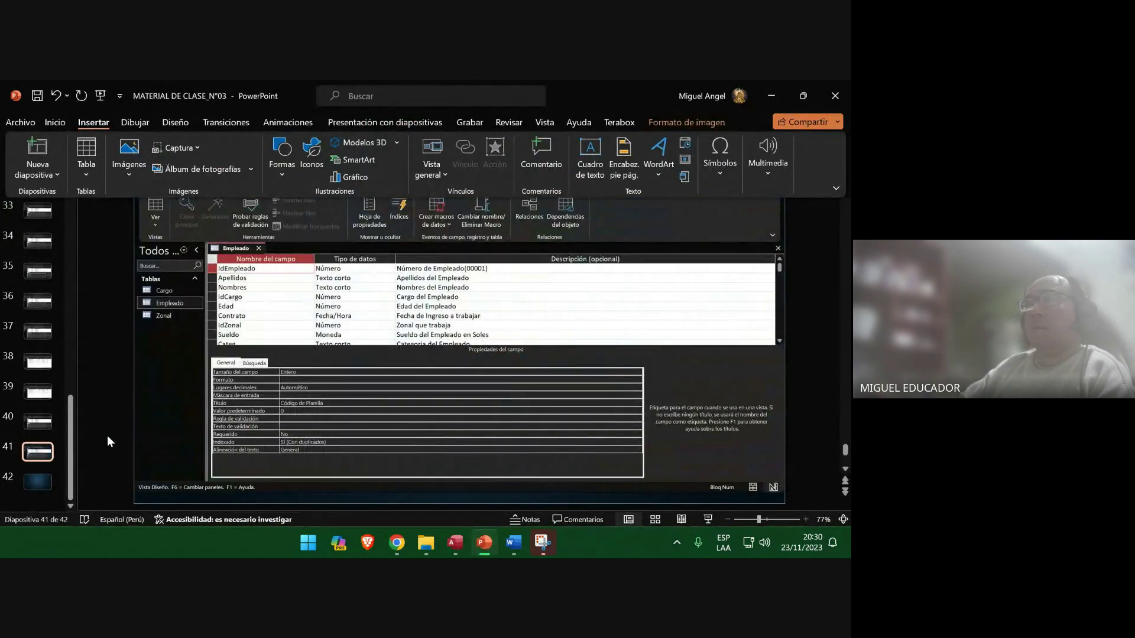
# Add six blank slides after slide 42 and save the presentation with slide 42 selected.
pyautogui.click(37, 481)
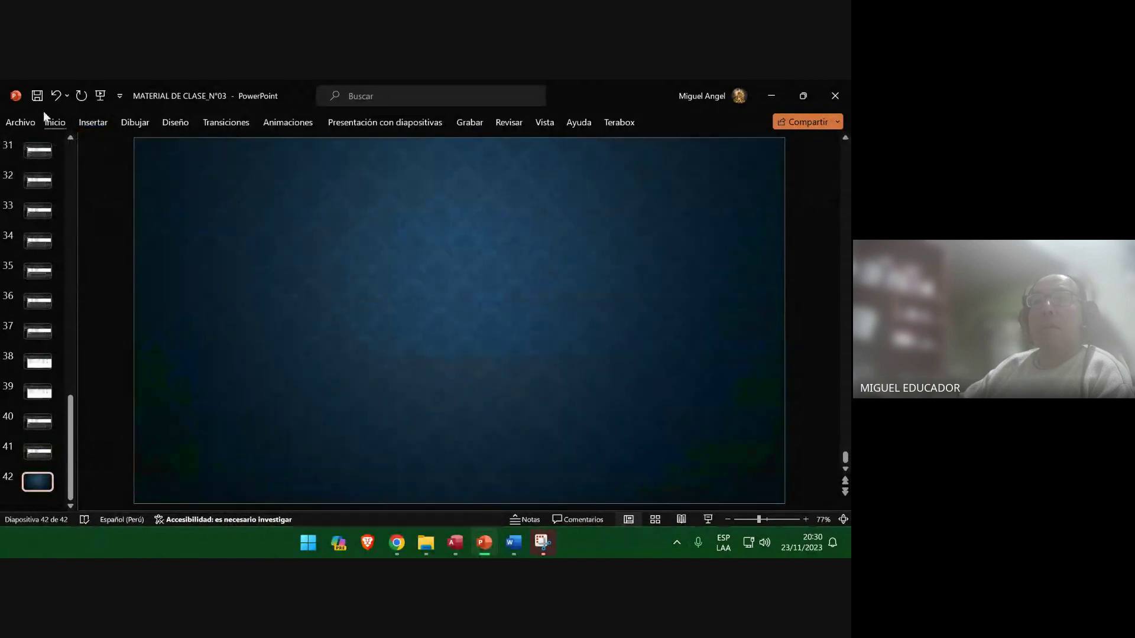
pyautogui.press('Return')
pyautogui.press('Return')
pyautogui.press('Return')
pyautogui.press('Return')
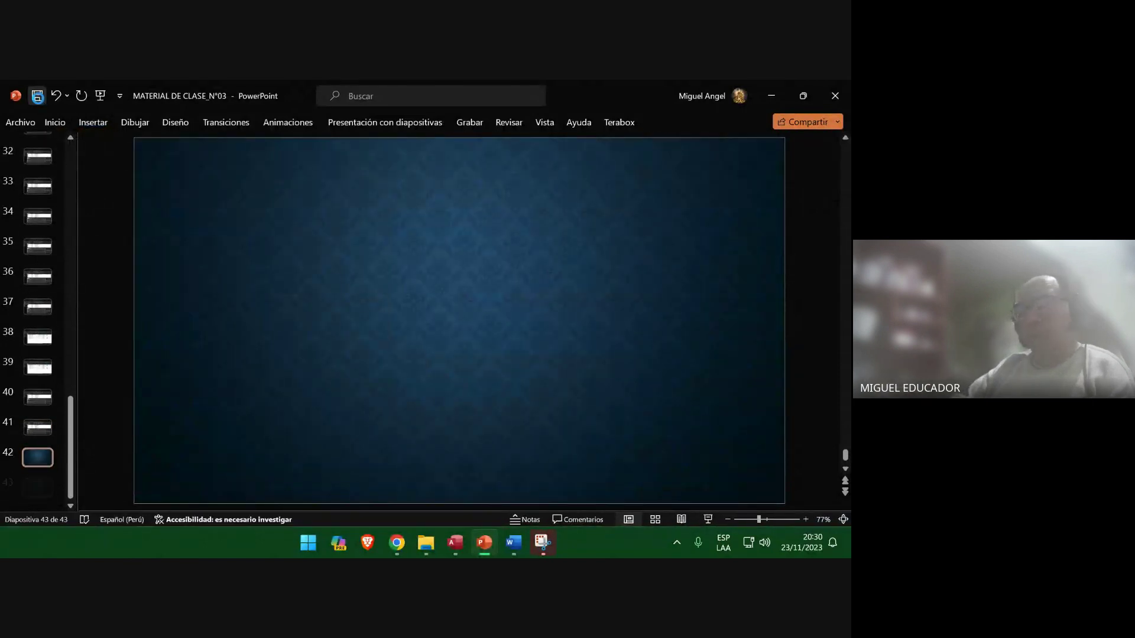
pyautogui.press('Return')
pyautogui.press('Return')
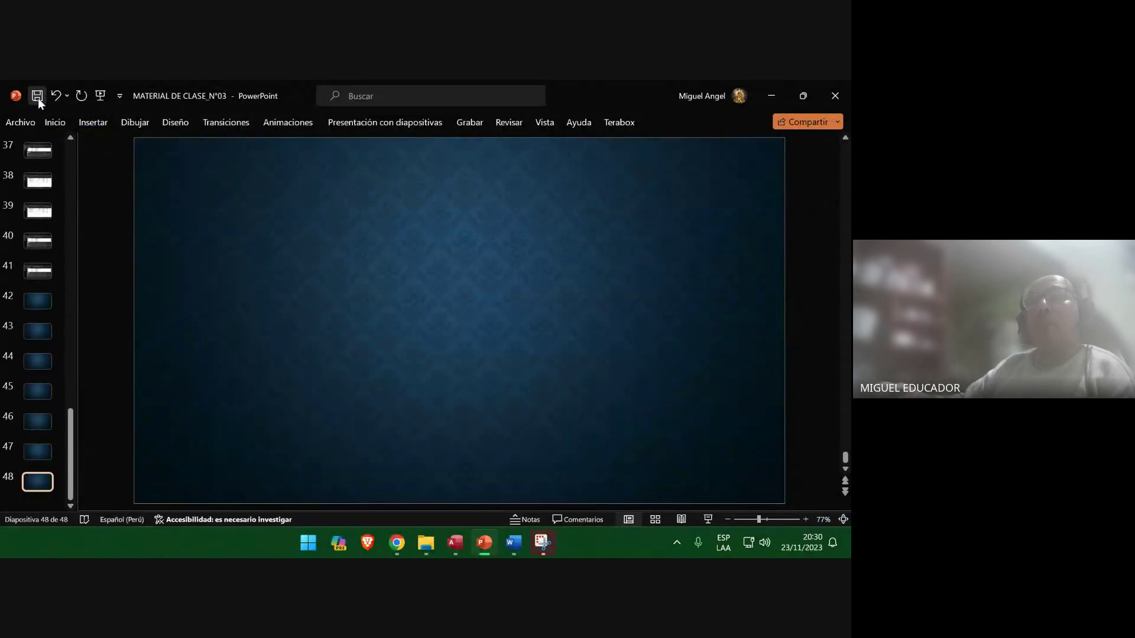
pyautogui.click(43, 302)
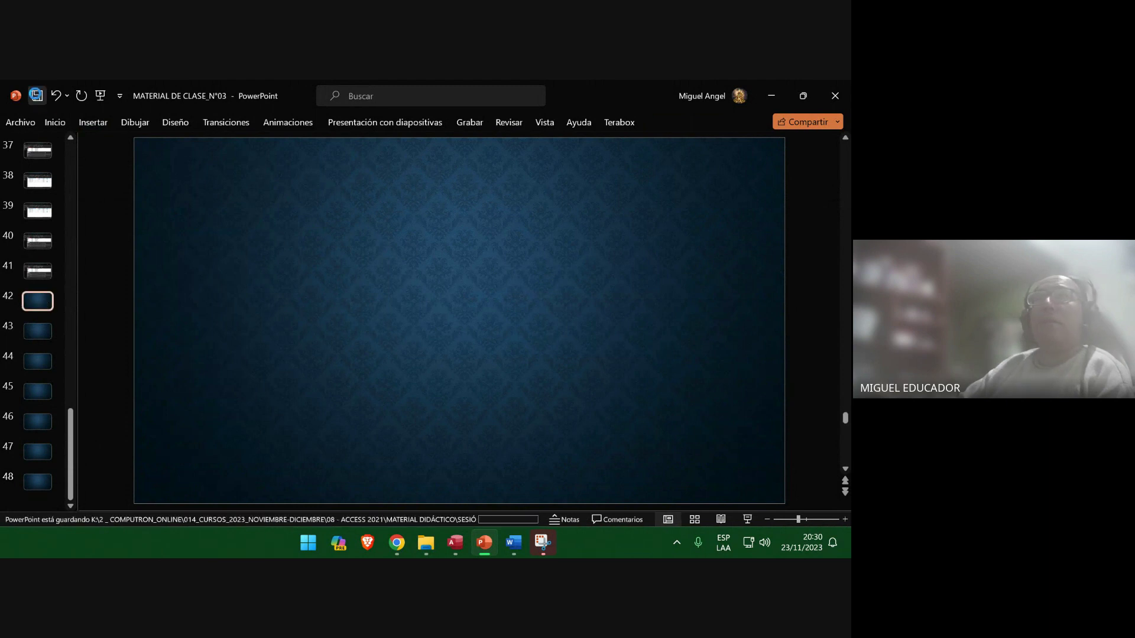
# After checking the Word guide, show the Empleado table in Datasheet view in Access and autofit the Código de Planilla column.
pyautogui.click(771, 95)
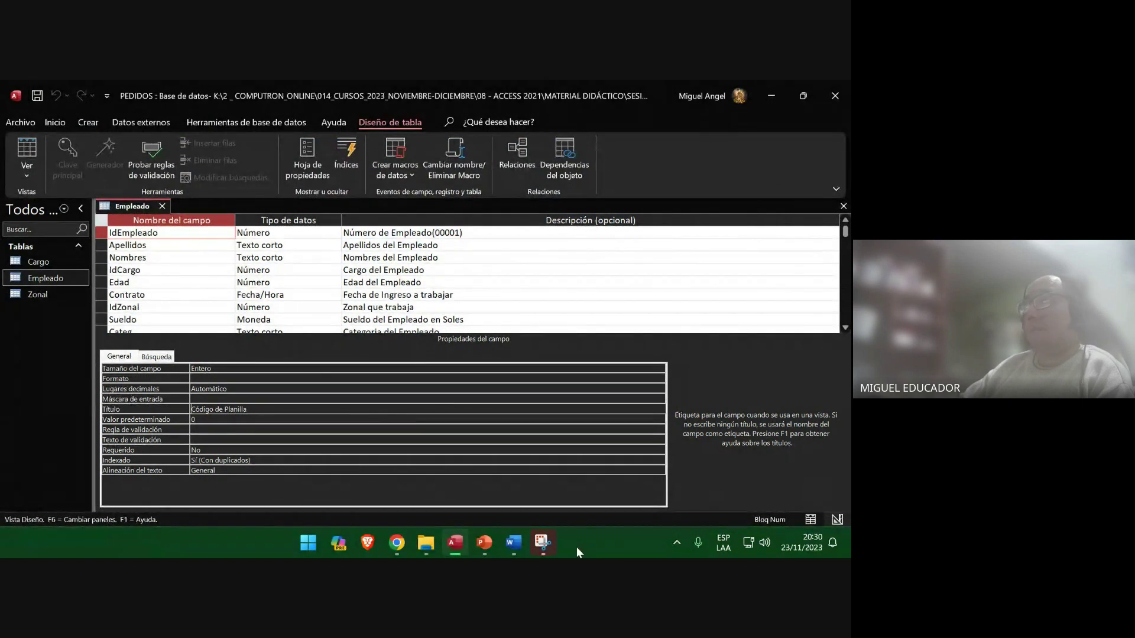
pyautogui.click(523, 544)
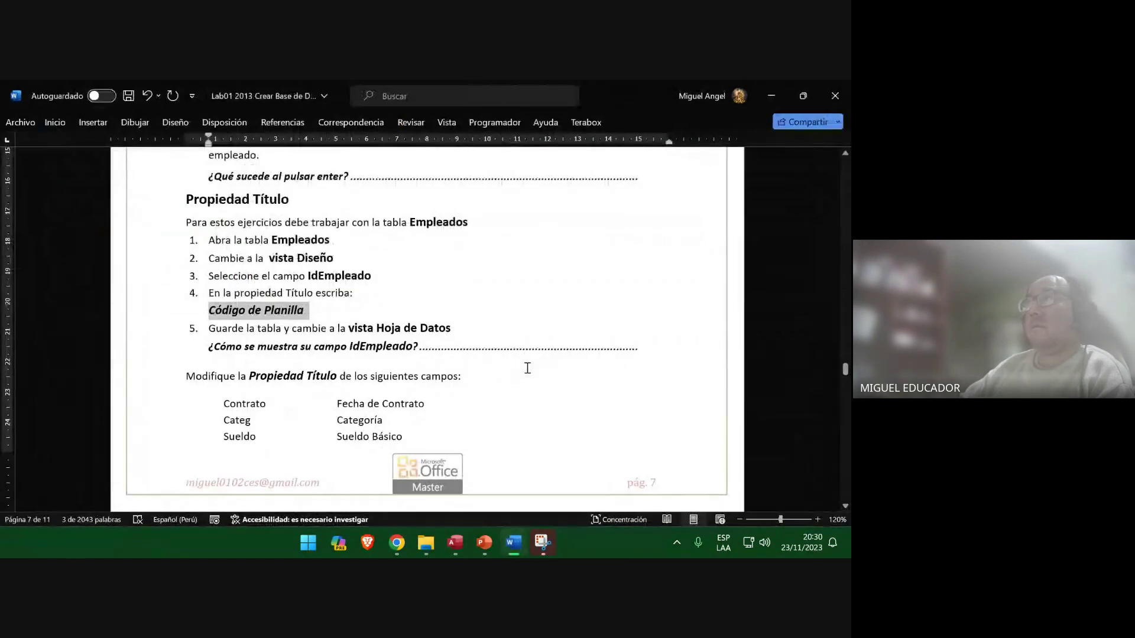
pyautogui.click(769, 95)
pyautogui.click(30, 147)
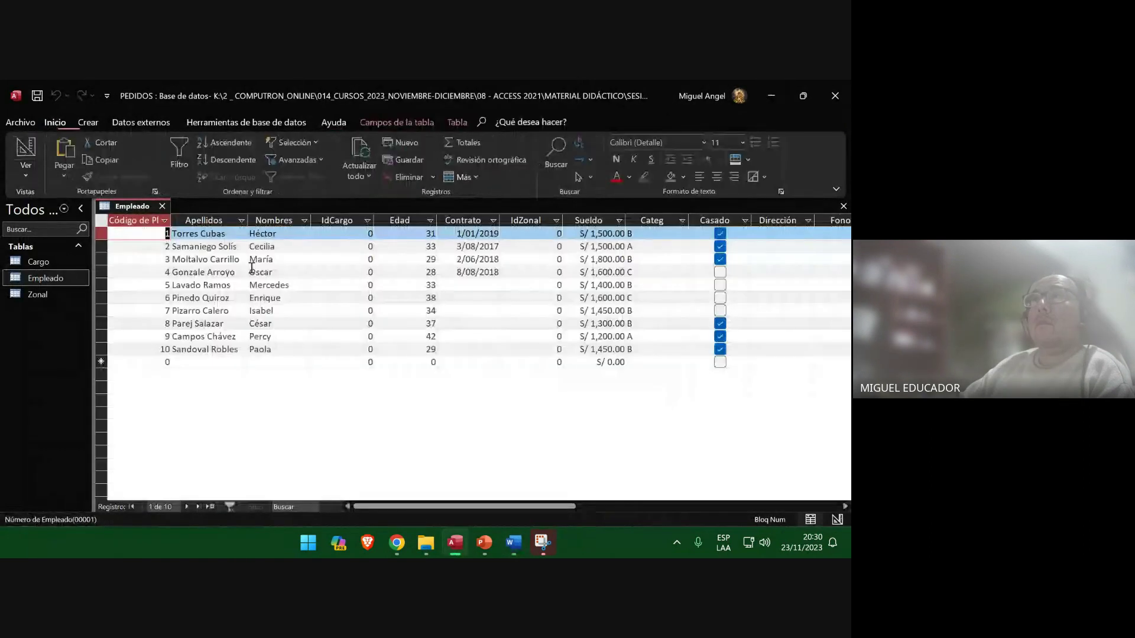
pyautogui.doubleClick(171, 221)
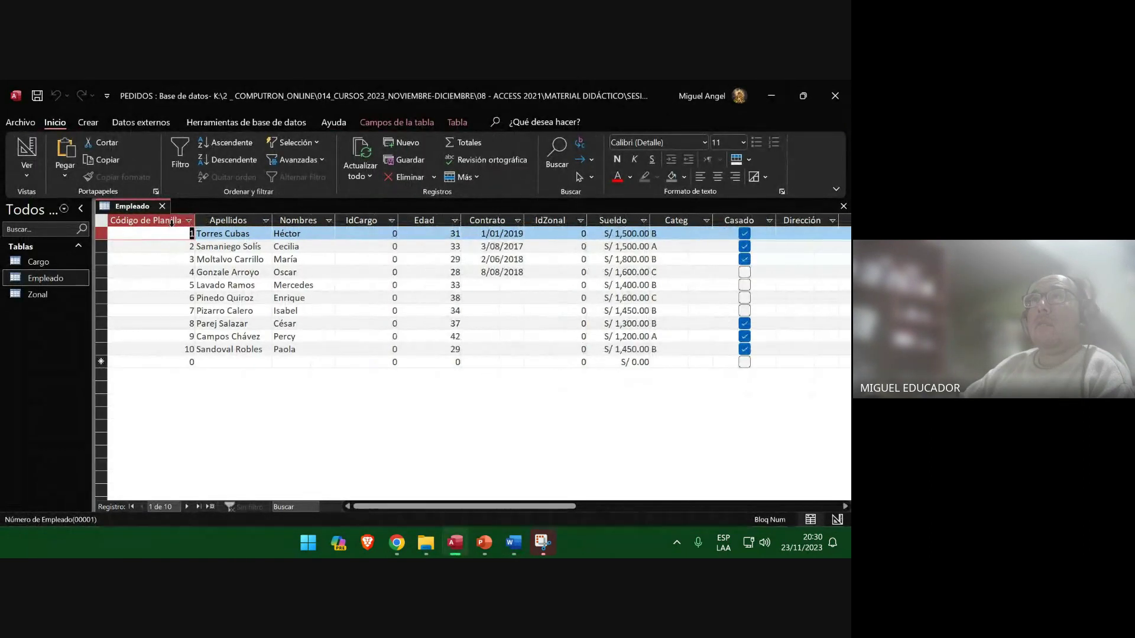
# Switch to PowerPoint and insert a screenshot of the Access datasheet with the Código de Planilla heading onto slide 42.
pyautogui.click(485, 541)
pyautogui.click(94, 122)
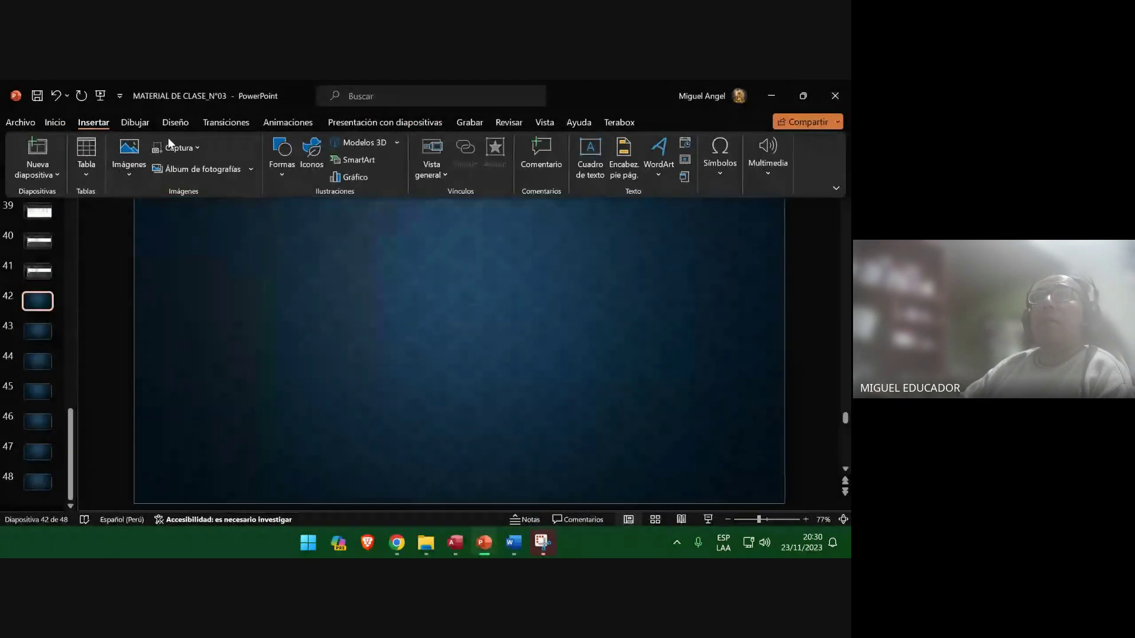
pyautogui.click(176, 148)
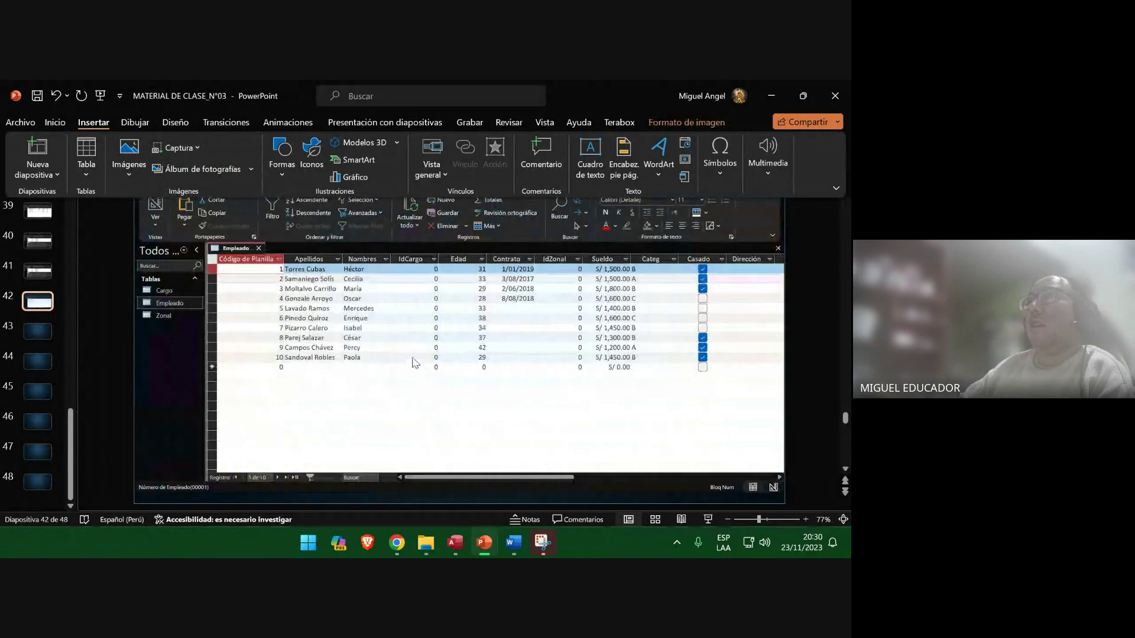
# Select blank slide 43 and save the presentation.
pyautogui.click(31, 338)
pyautogui.click(34, 334)
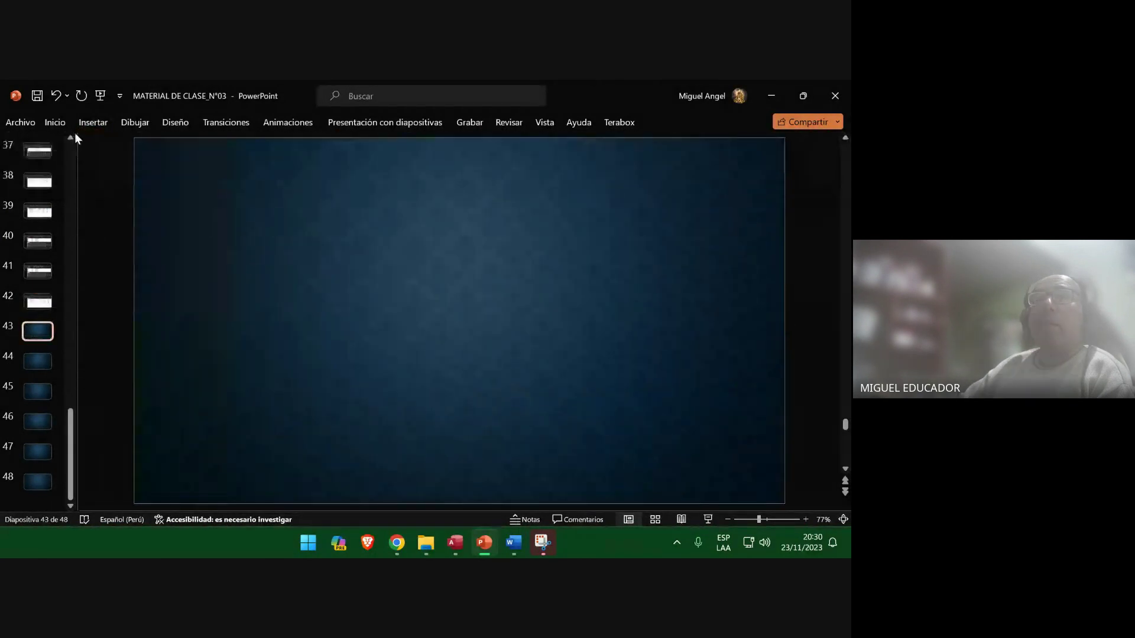
pyautogui.click(36, 98)
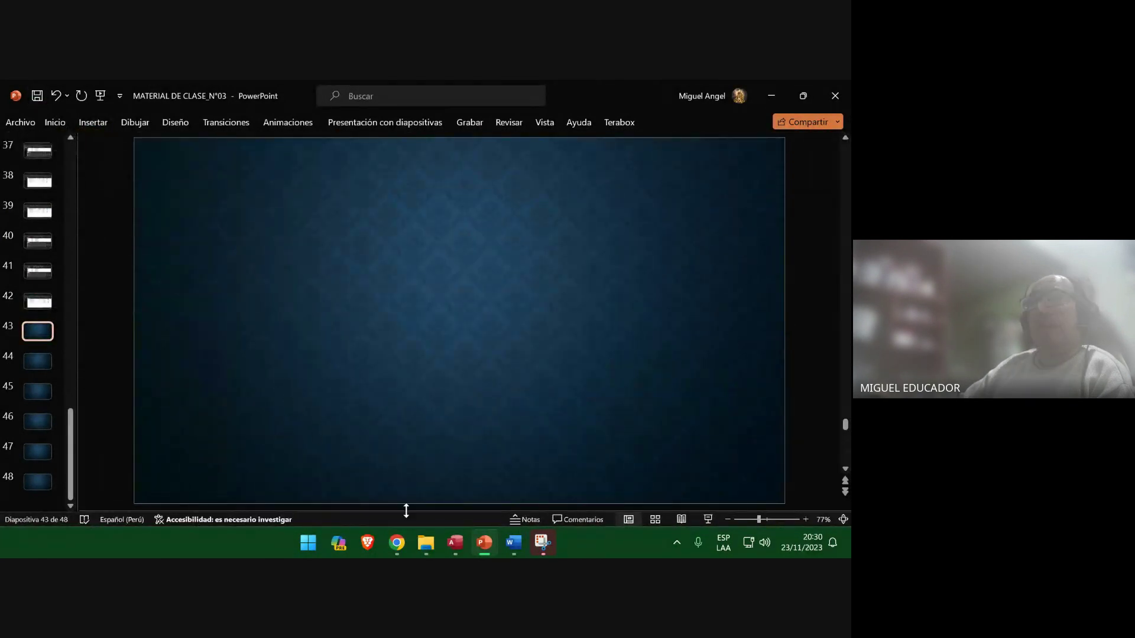
# Switch to the Word lab guide and copy the title text "Fecha de Contrato" listed for the Contrato field.
pyautogui.click(513, 542)
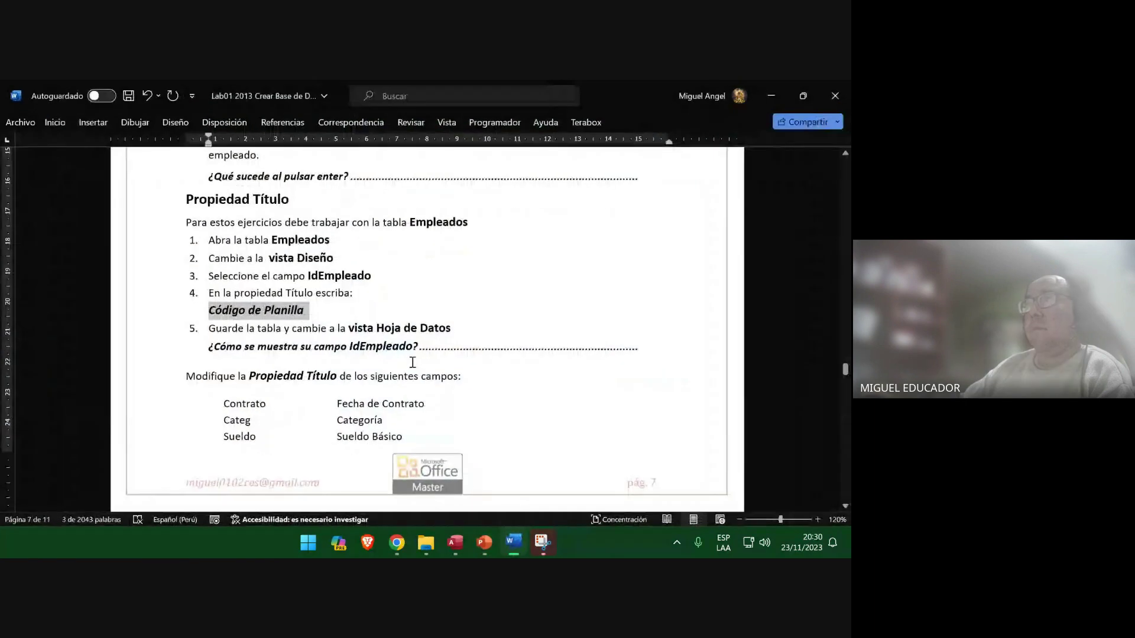
pyautogui.scroll(-2, 437, 373)
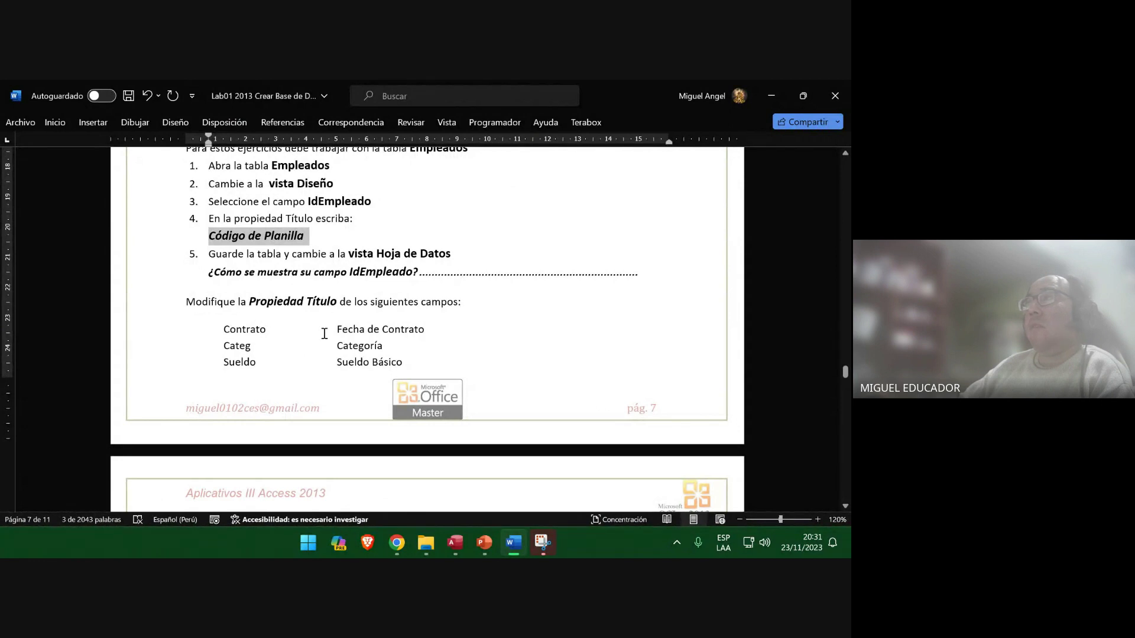
pyautogui.moveTo(337, 328); pyautogui.dragTo(411, 329)
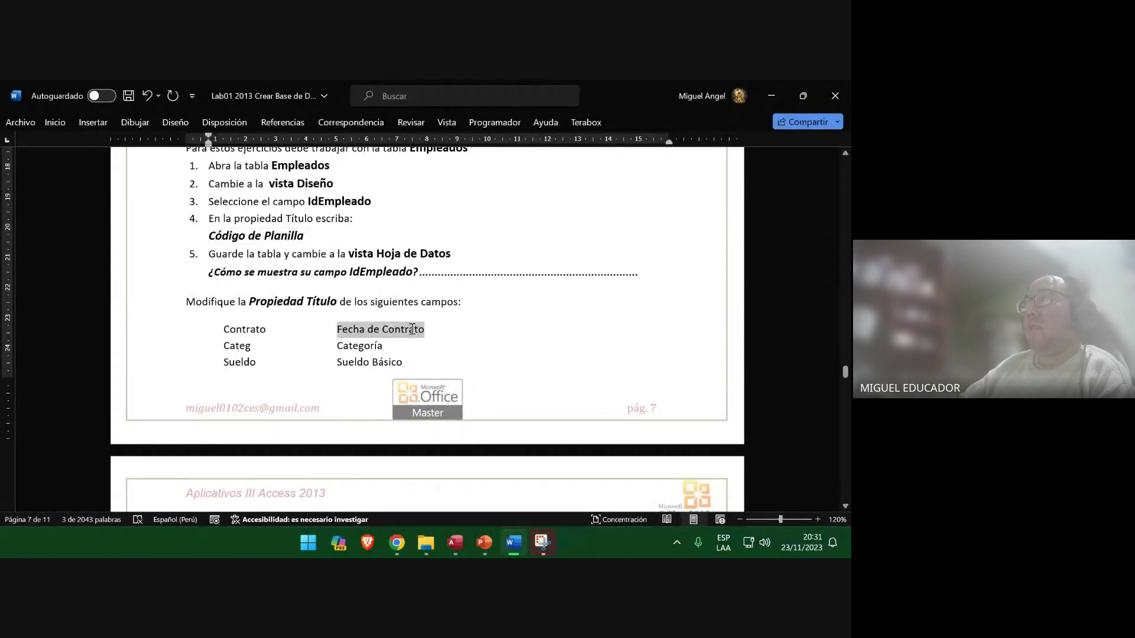
pyautogui.rightClick(412, 328)
pyautogui.click(462, 313)
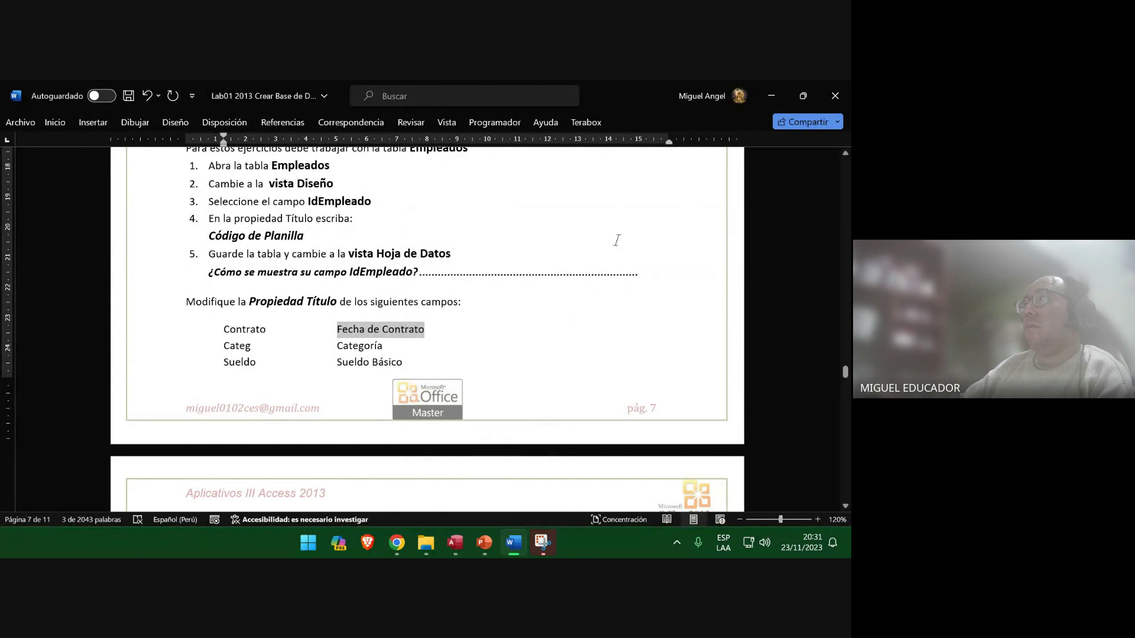
pyautogui.click(771, 96)
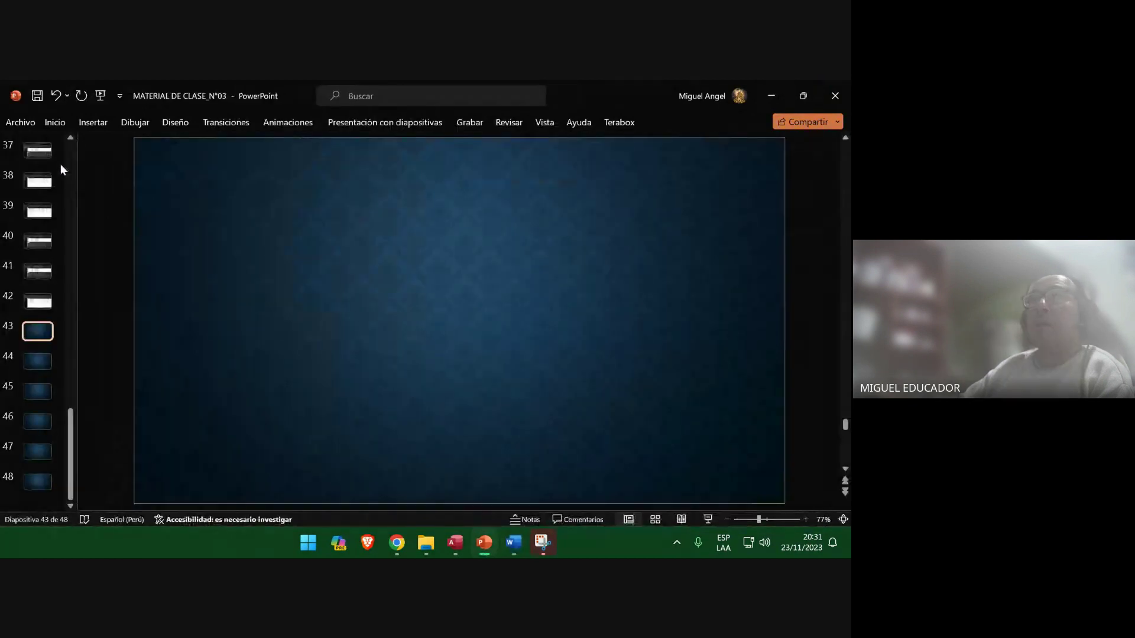
# Show the Empleado table in Design view in Access, and insert a screenshot of that window onto slide 43 in PowerPoint.
pyautogui.click(455, 542)
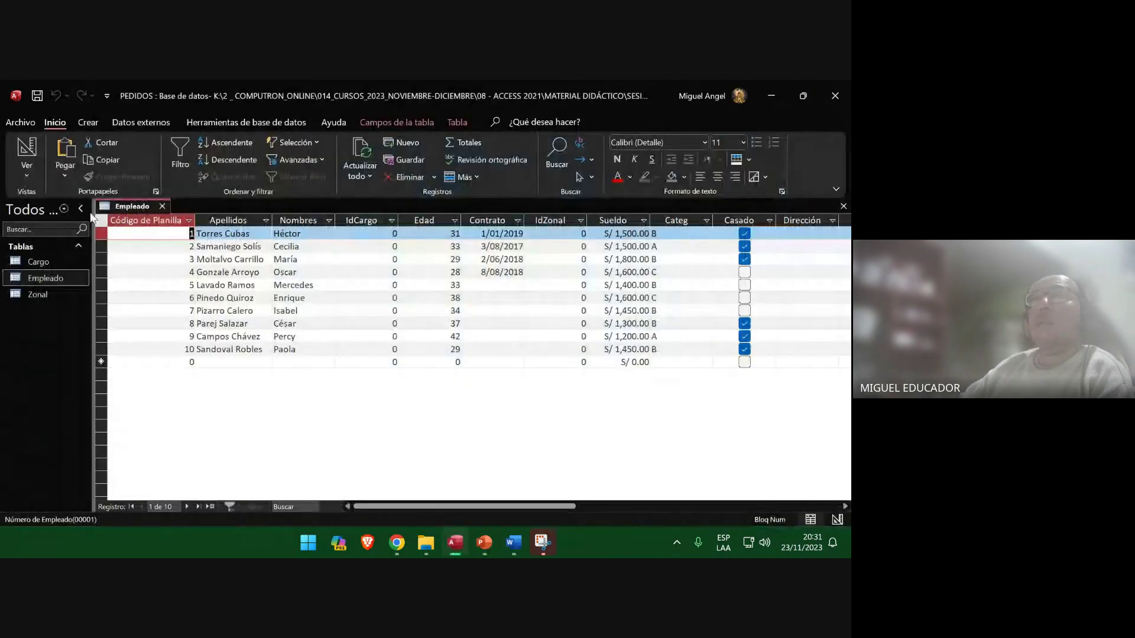
pyautogui.click(26, 150)
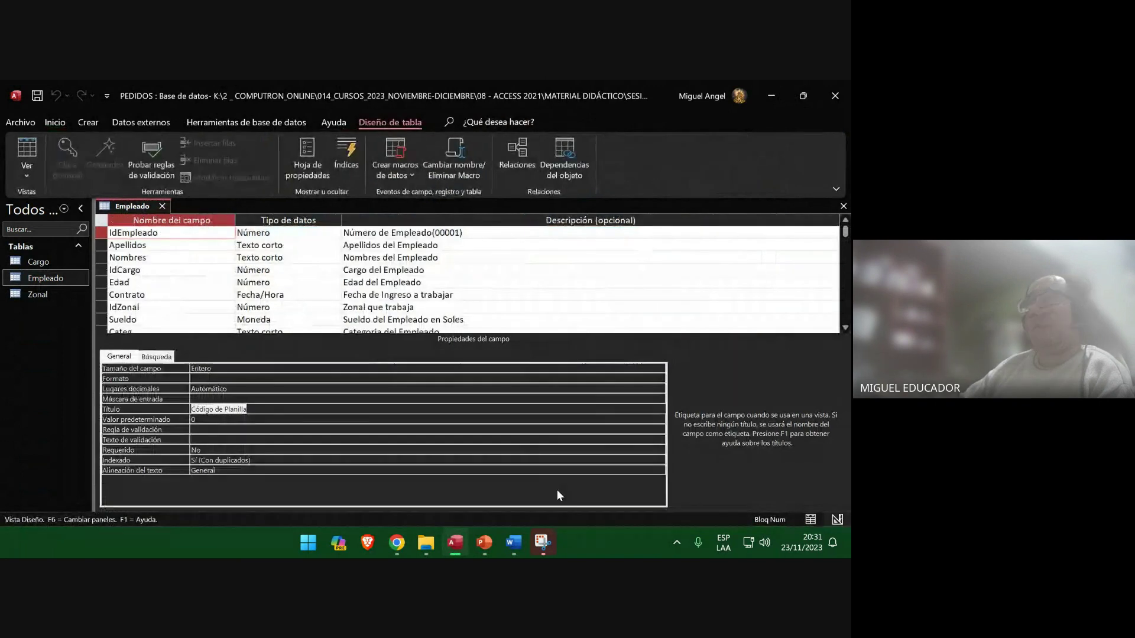
pyautogui.click(481, 545)
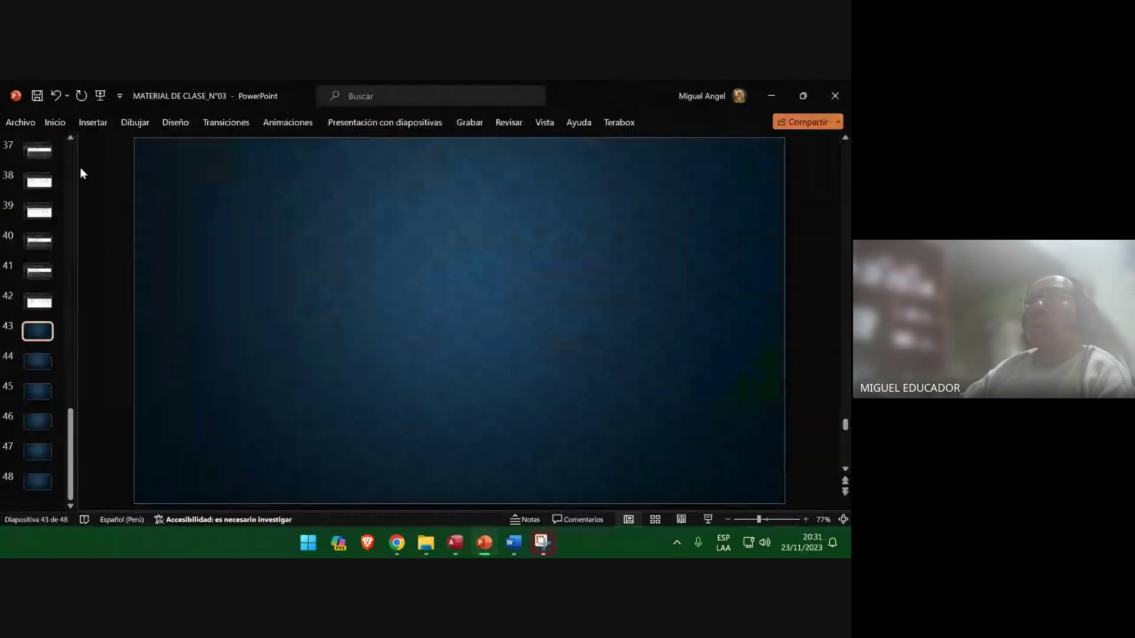
pyautogui.click(91, 122)
pyautogui.click(169, 151)
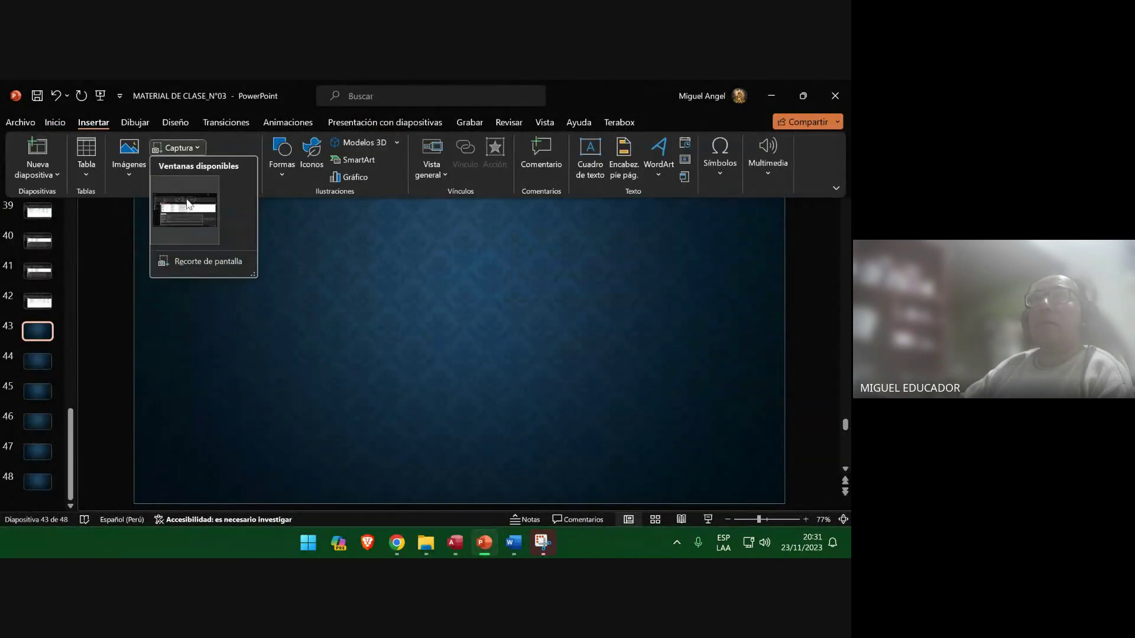
pyautogui.click(186, 238)
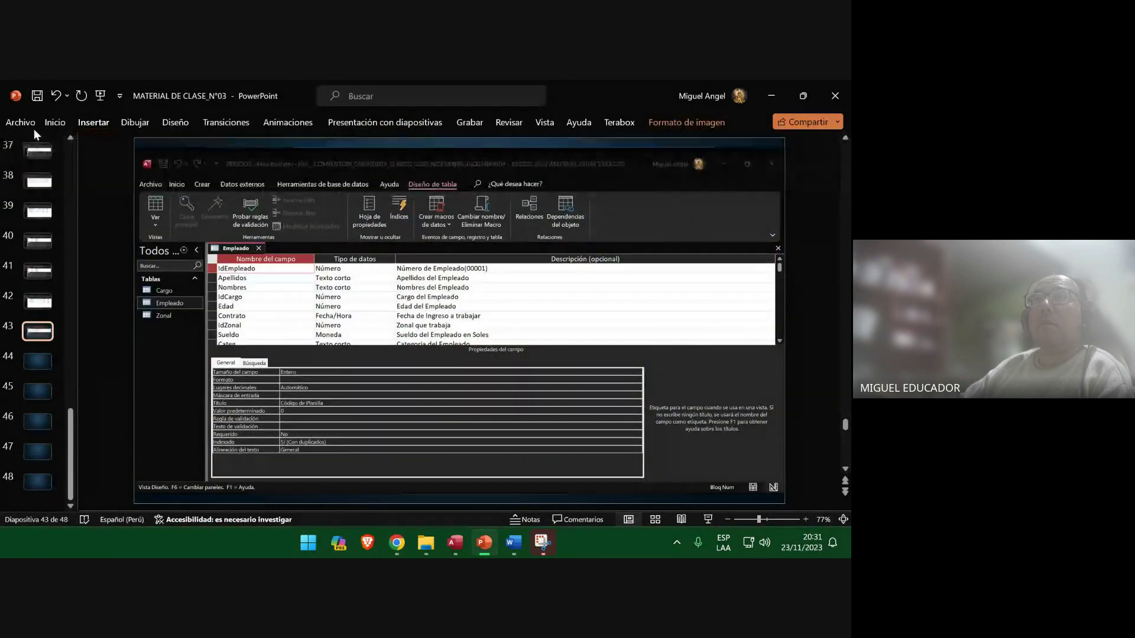
# Select blank slide 44, save the presentation and return to Access.
pyautogui.click(40, 361)
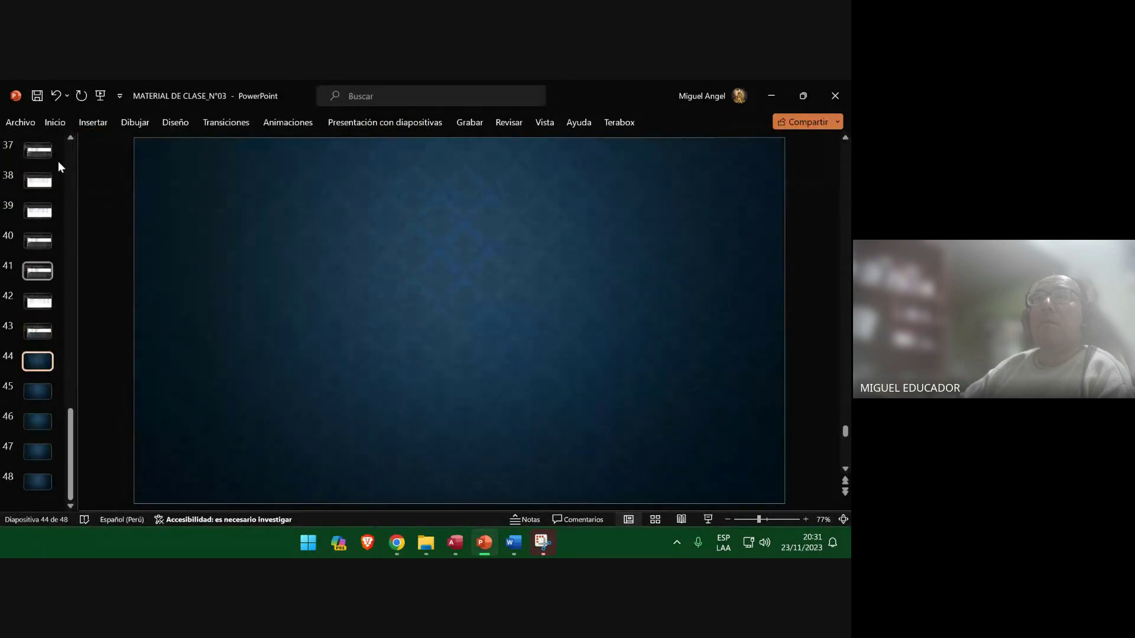
pyautogui.click(41, 91)
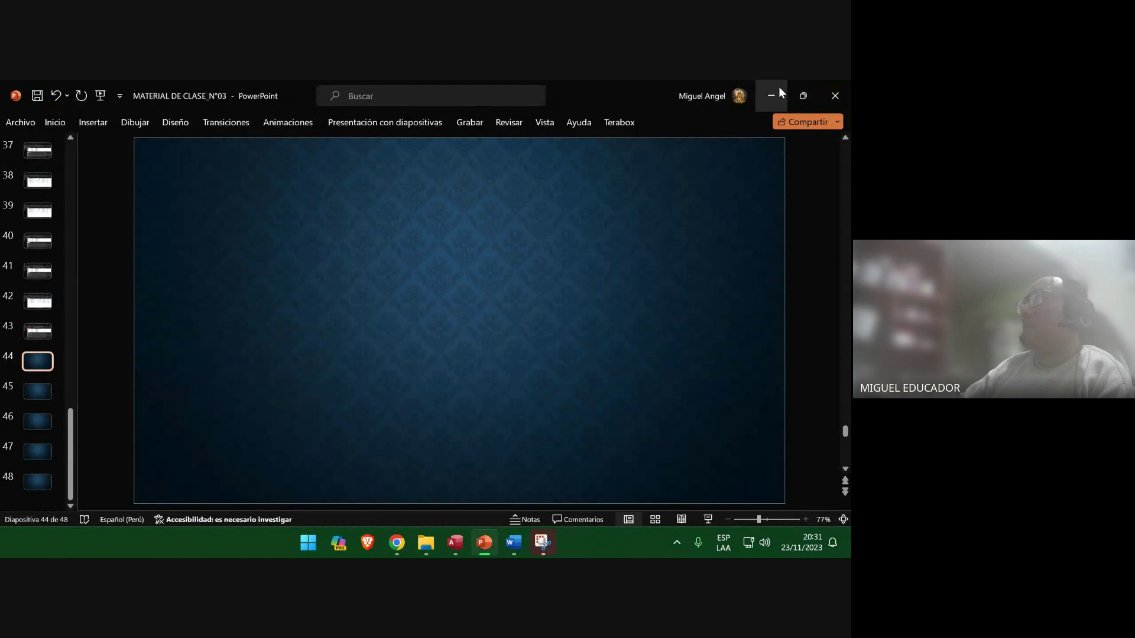
pyautogui.click(771, 95)
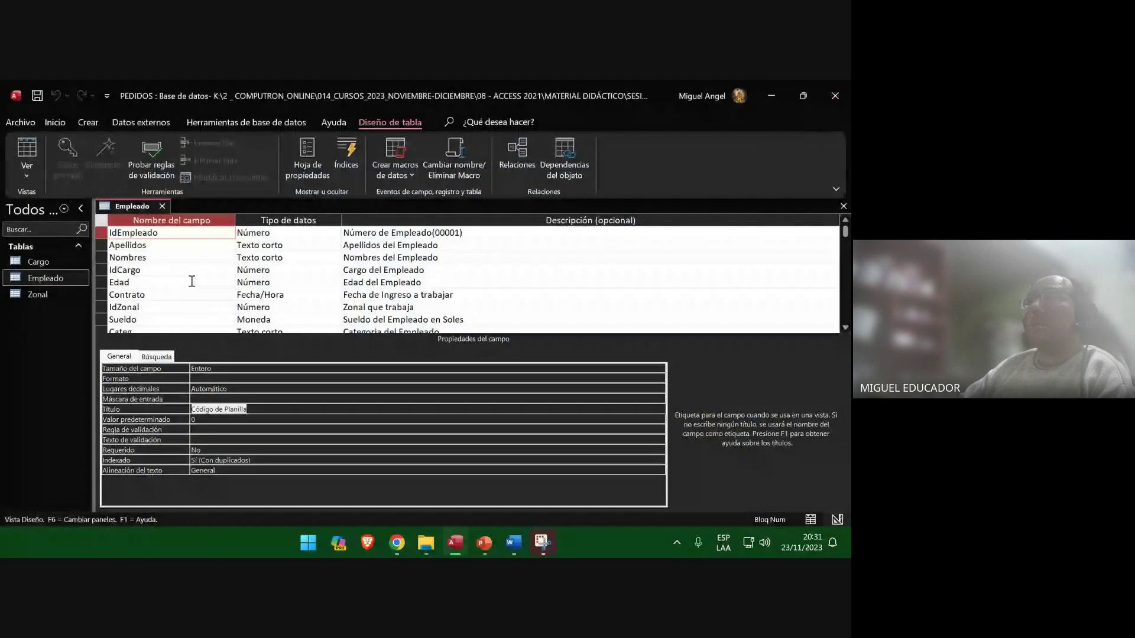
# Select the Contrato field name in Empleado's Design view and capture the Access window with the Snipping Tool.
pyautogui.click(160, 296)
pyautogui.doubleClick(160, 296)
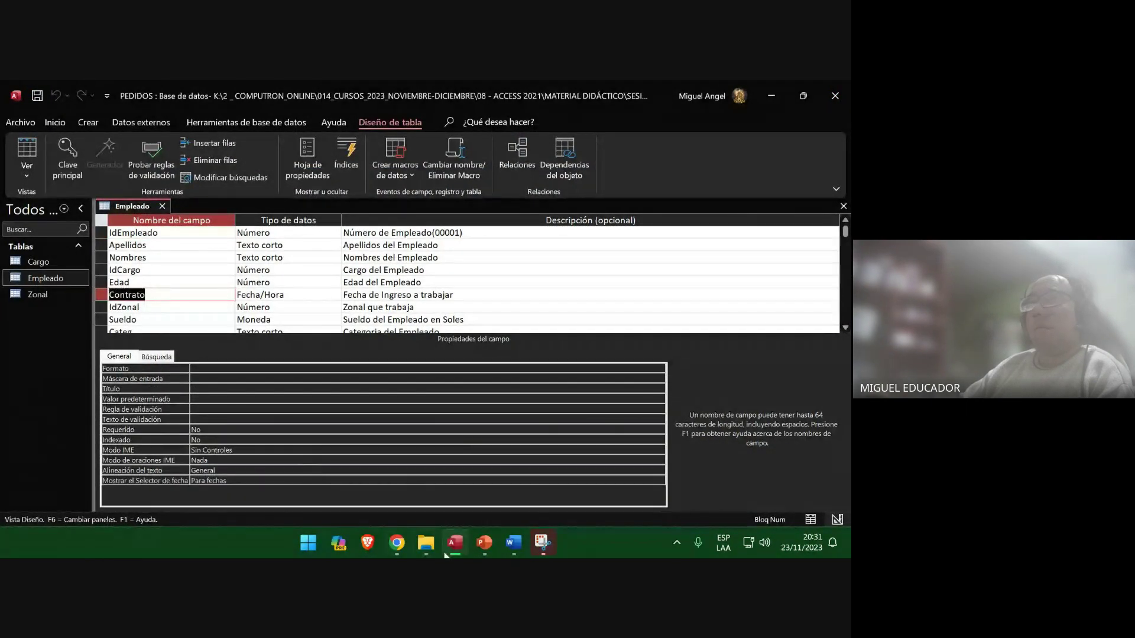
pyautogui.click(473, 539)
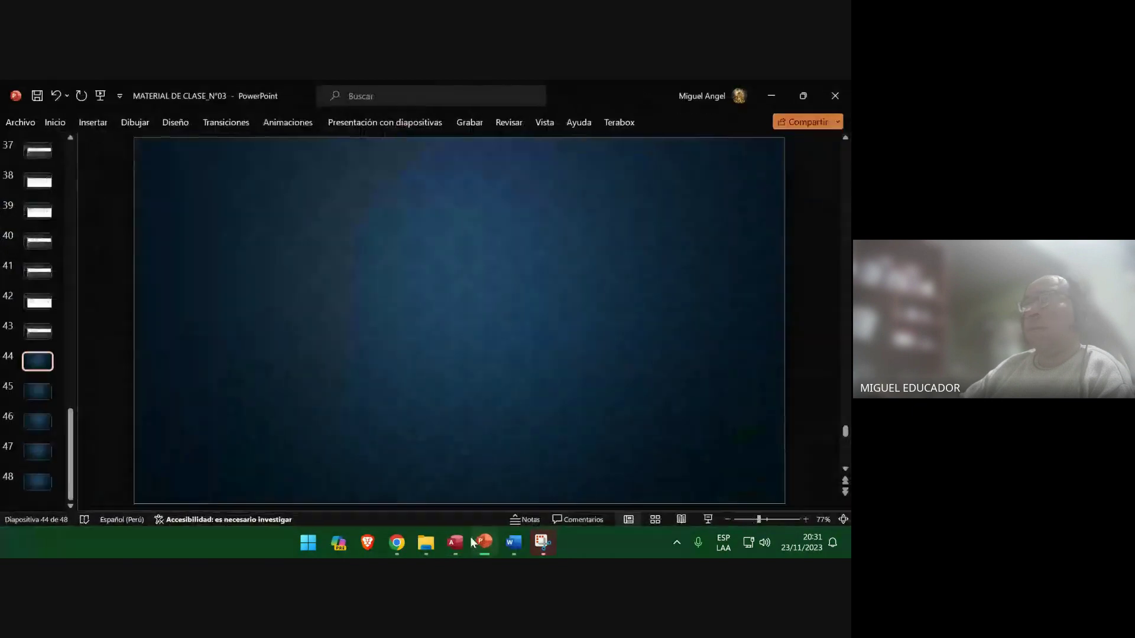
pyautogui.click(491, 541)
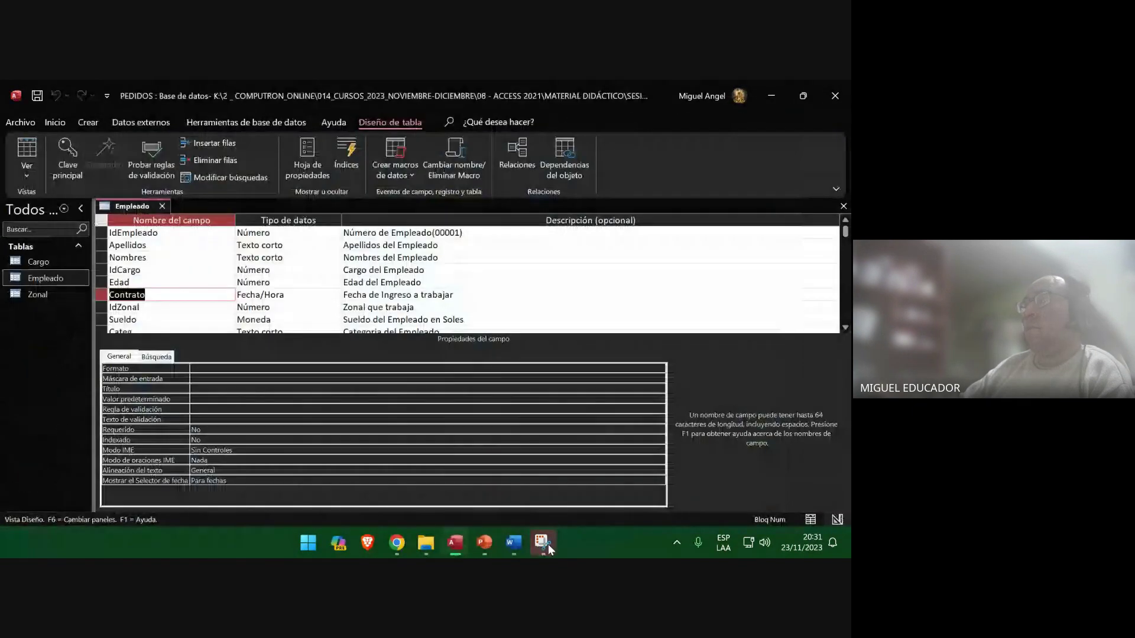
pyautogui.click(547, 544)
pyautogui.click(247, 108)
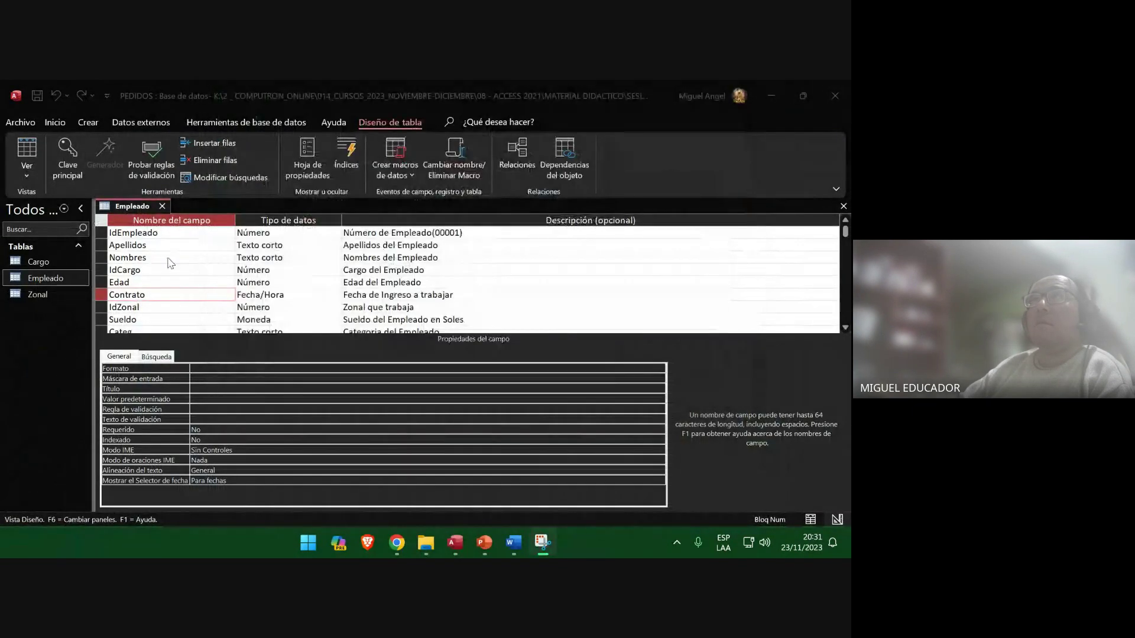
pyautogui.click(160, 295)
pyautogui.doubleClick(159, 296)
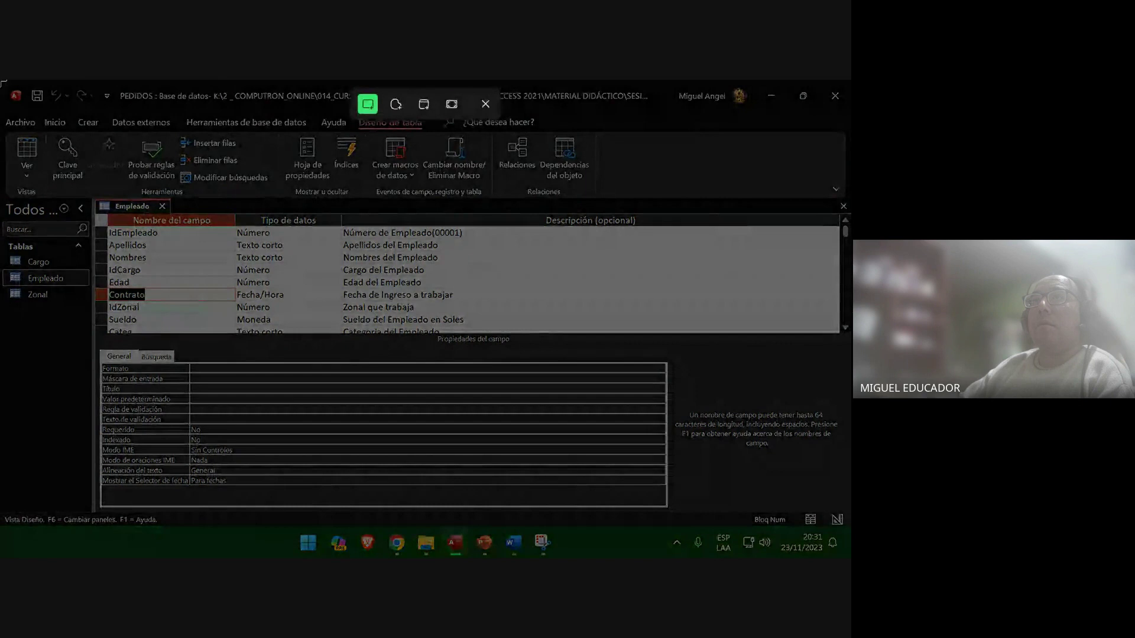
pyautogui.moveTo(1, 81); pyautogui.dragTo(848, 531)
# Switch to PowerPoint and paste the snip of the selected Contrato field onto slide 44.
pyautogui.click(486, 542)
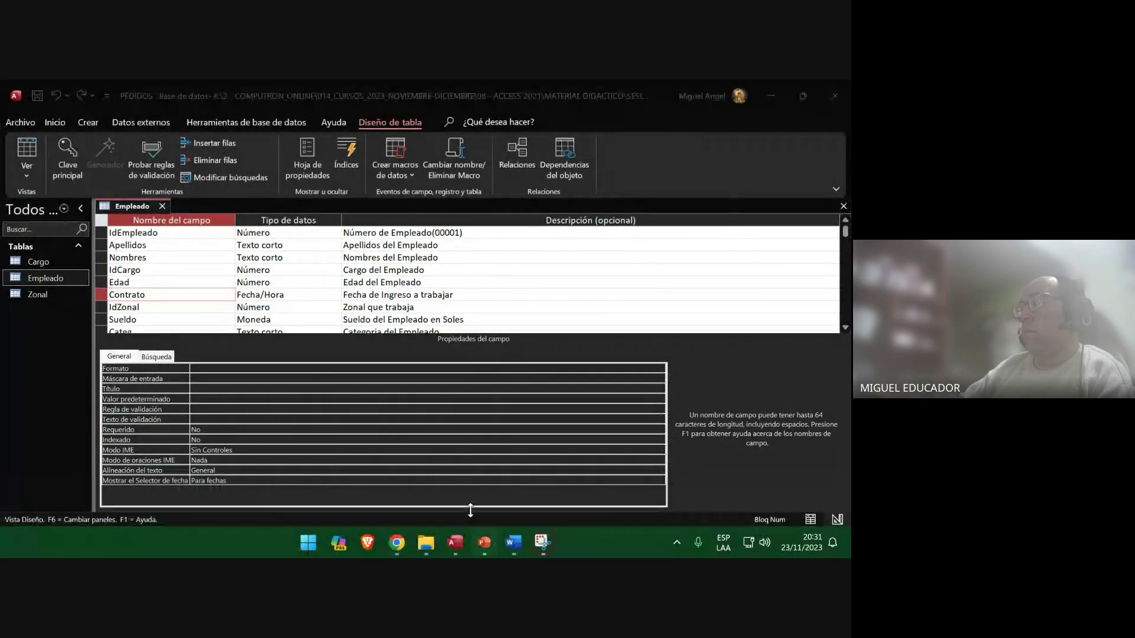
pyautogui.rightClick(371, 213)
pyautogui.click(417, 266)
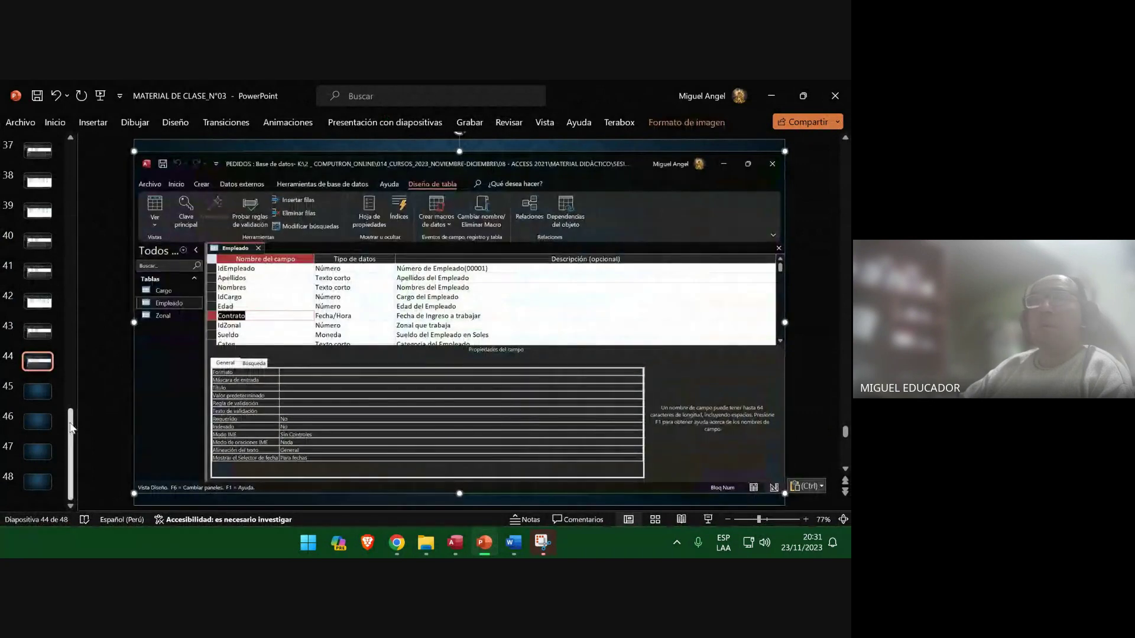
# Select blank slide 45, save the presentation and bring the Access window back to the front.
pyautogui.click(48, 395)
pyautogui.click(36, 95)
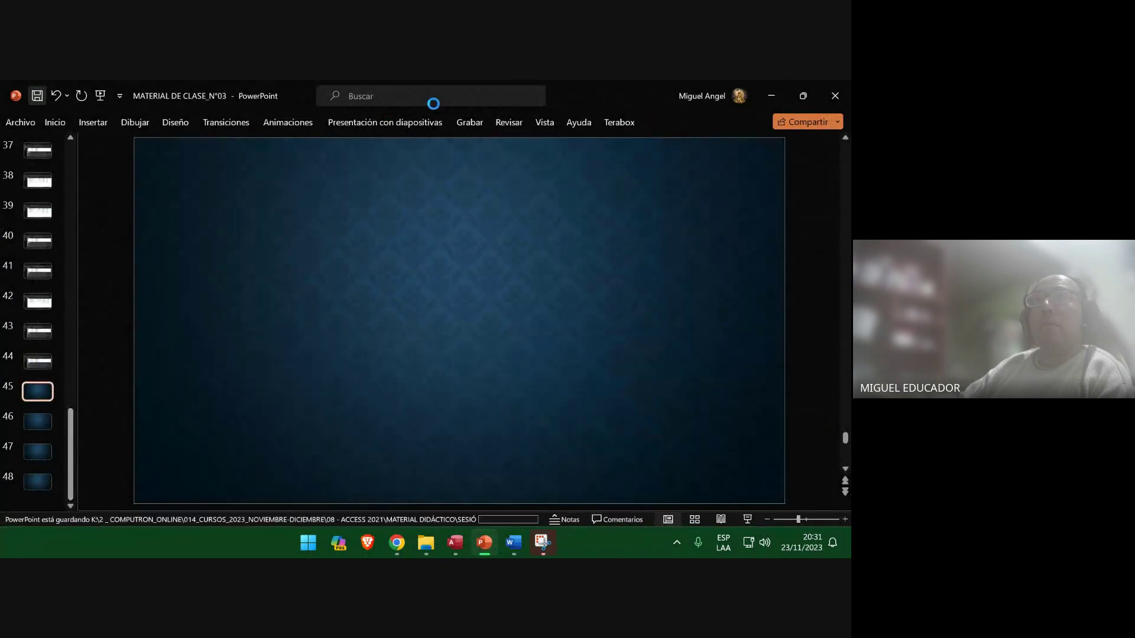
pyautogui.press('alt')
pyautogui.click(788, 89)
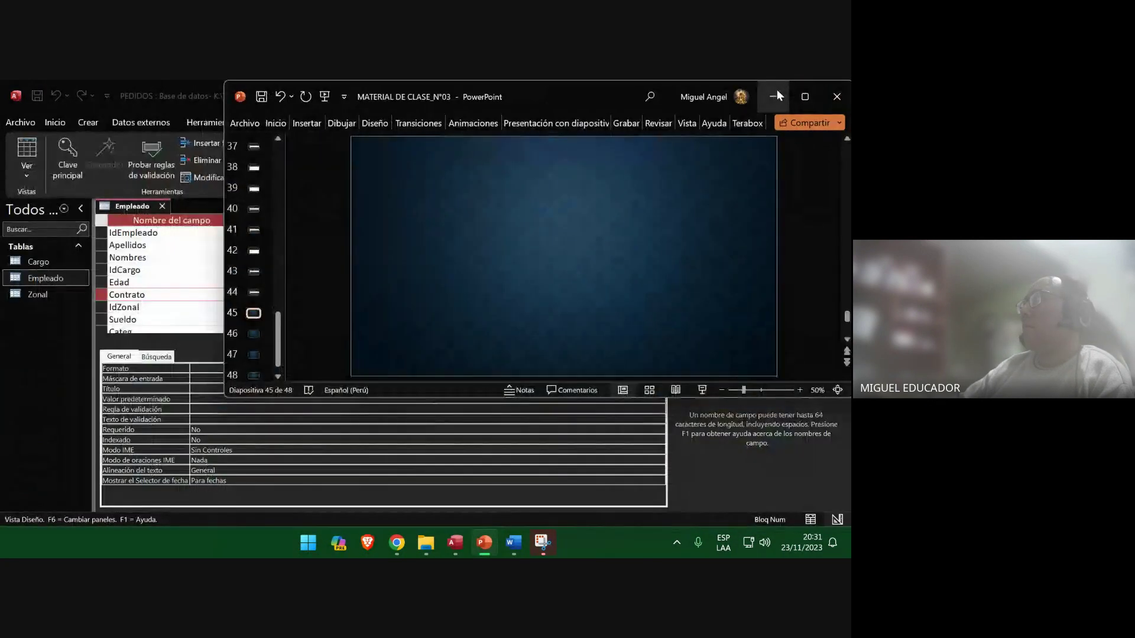
pyautogui.click(800, 93)
pyautogui.click(770, 95)
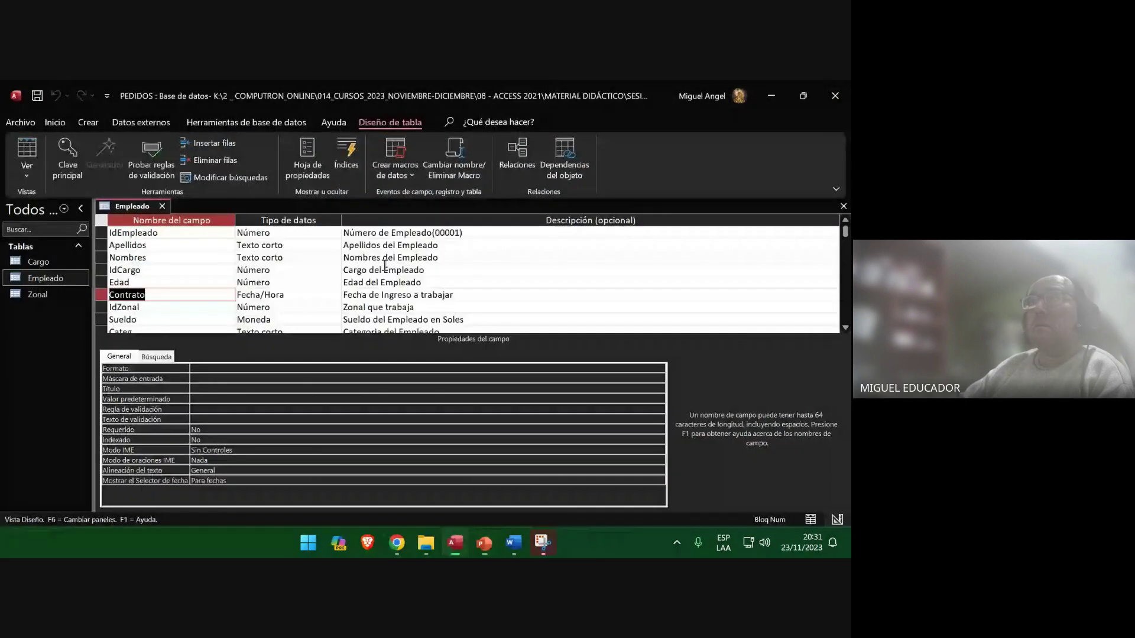
# Set the Contrato field's Título property to "Fecha de Contrato", copying the text again from the Word guide.
pyautogui.click(225, 418)
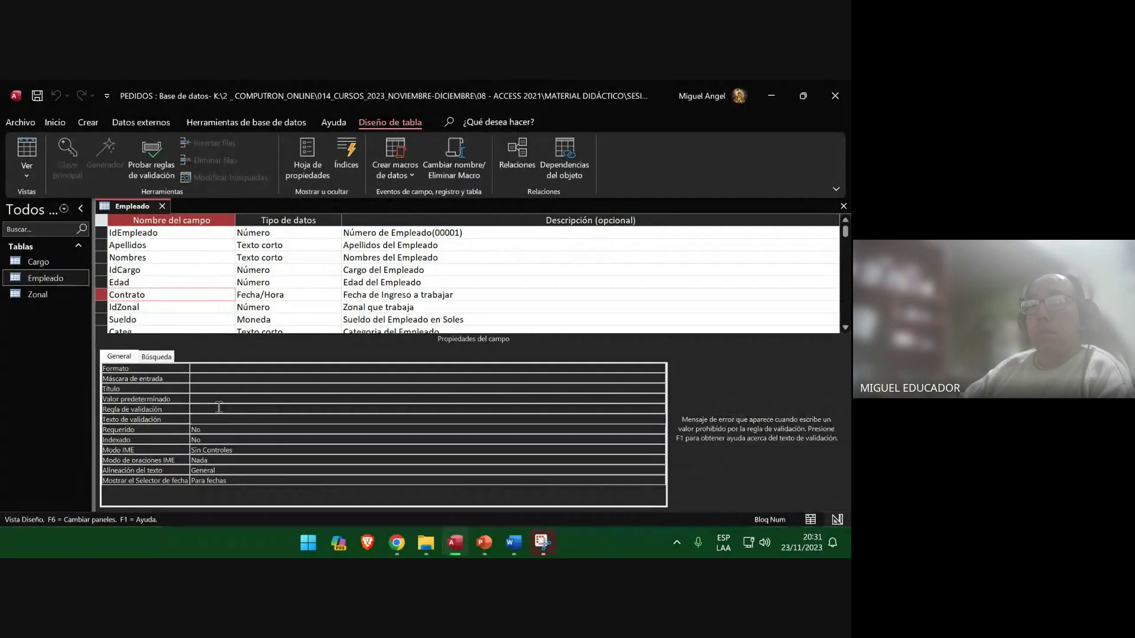
pyautogui.click(214, 385)
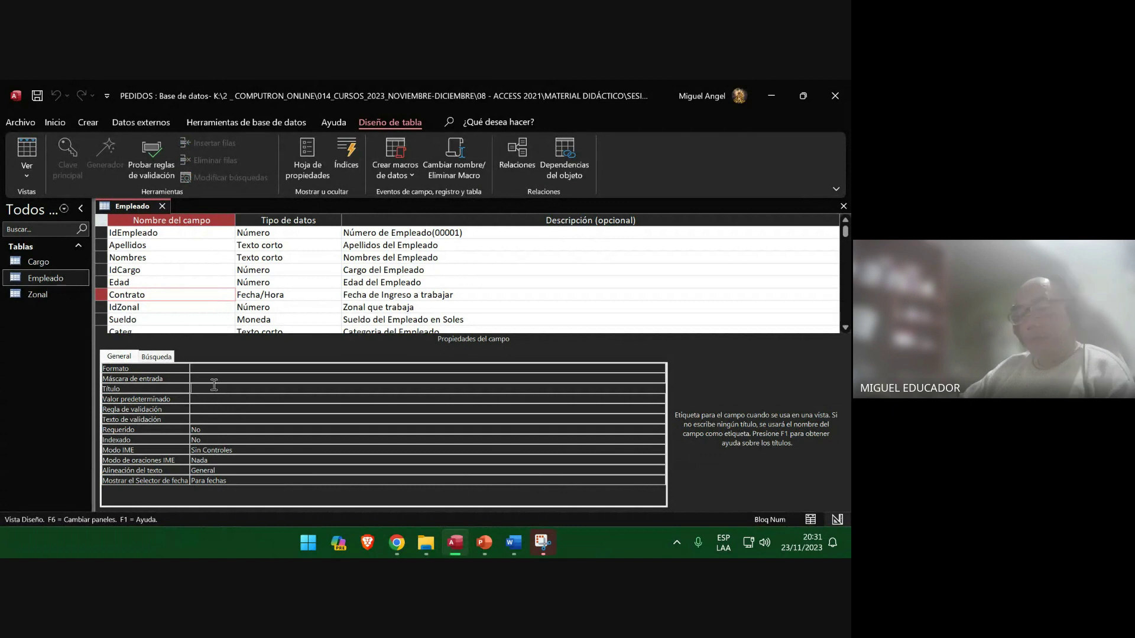
pyautogui.rightClick(214, 388)
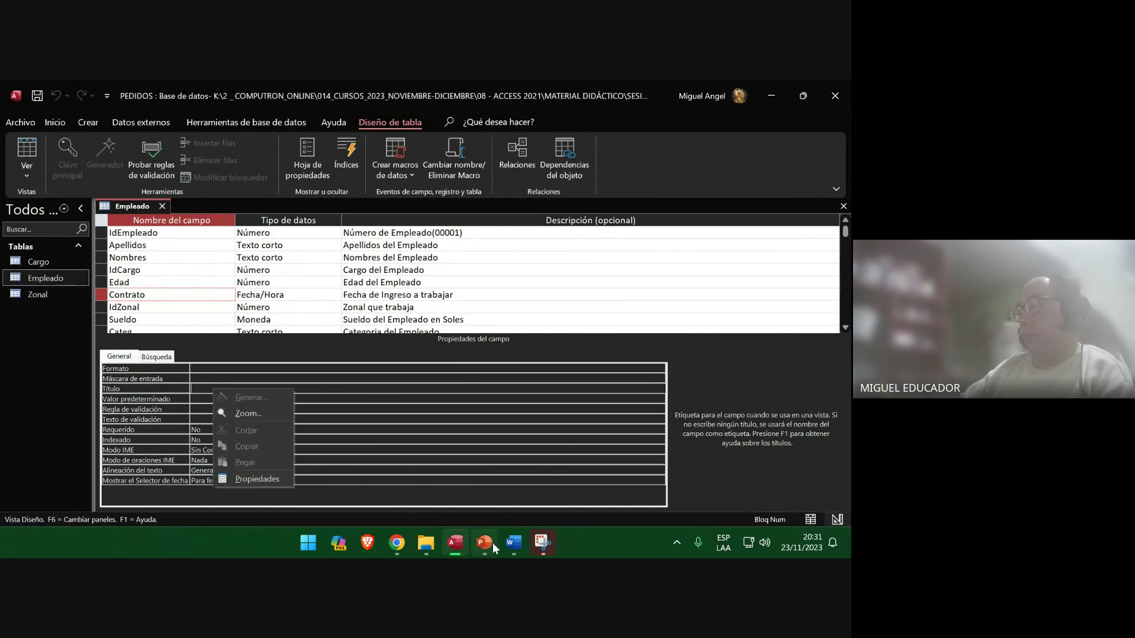
pyautogui.click(514, 542)
pyautogui.rightClick(424, 321)
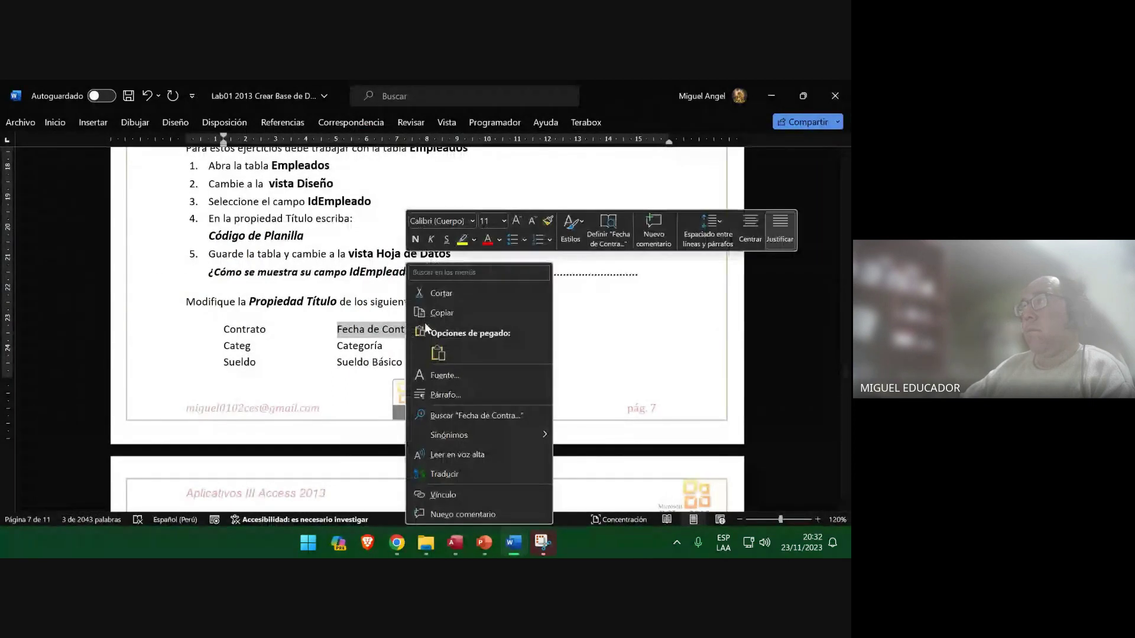
pyautogui.click(443, 308)
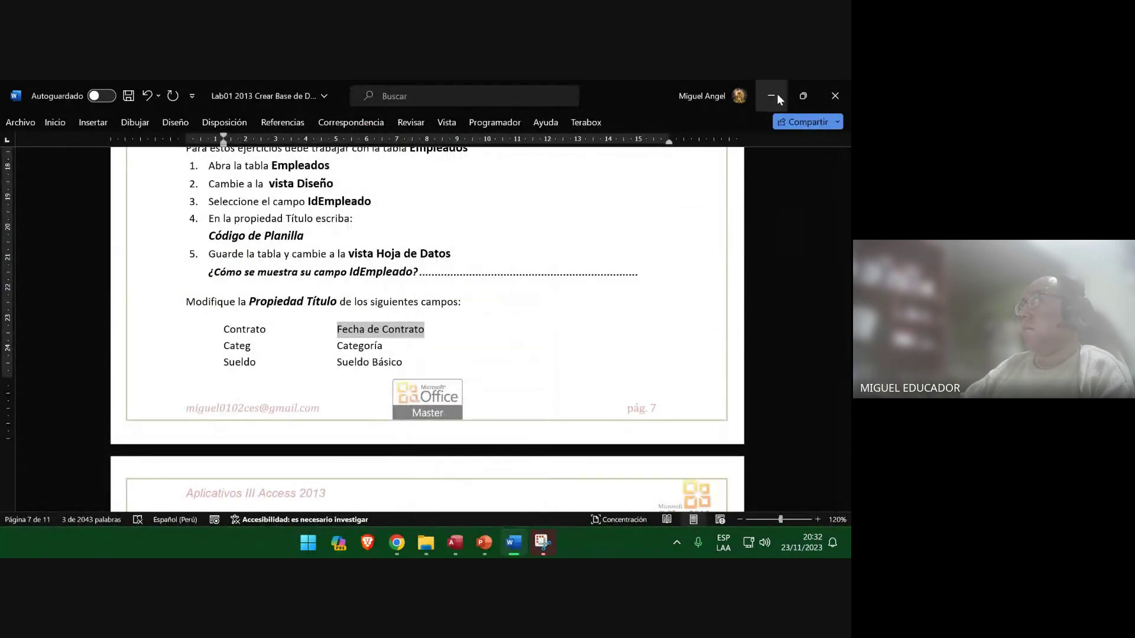
pyautogui.click(771, 96)
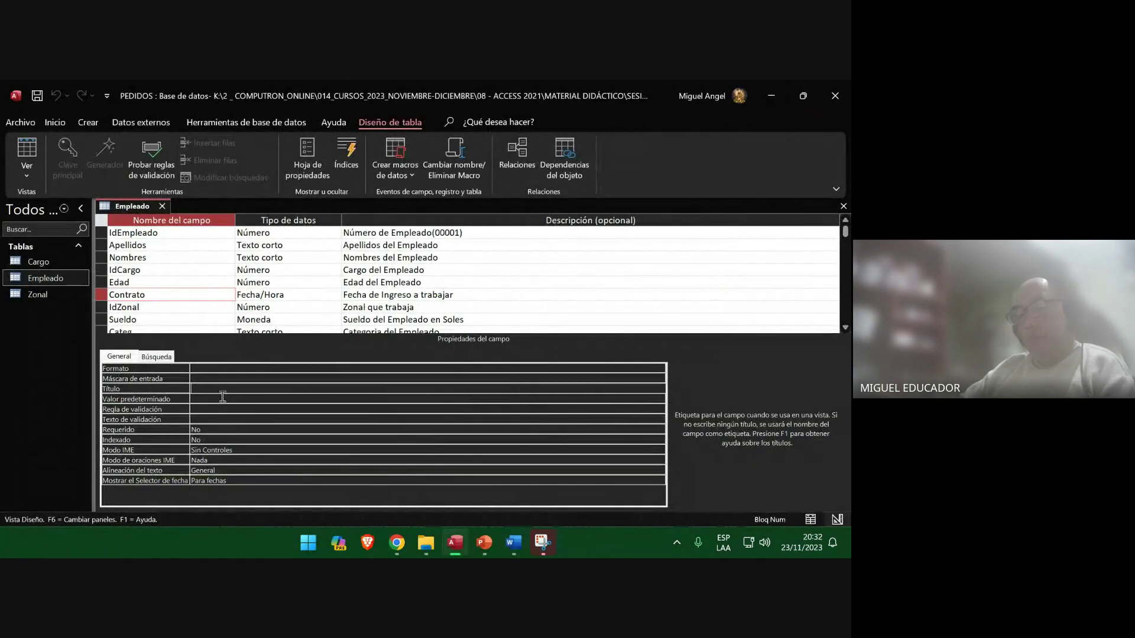
pyautogui.write('Fecha de Contrato')
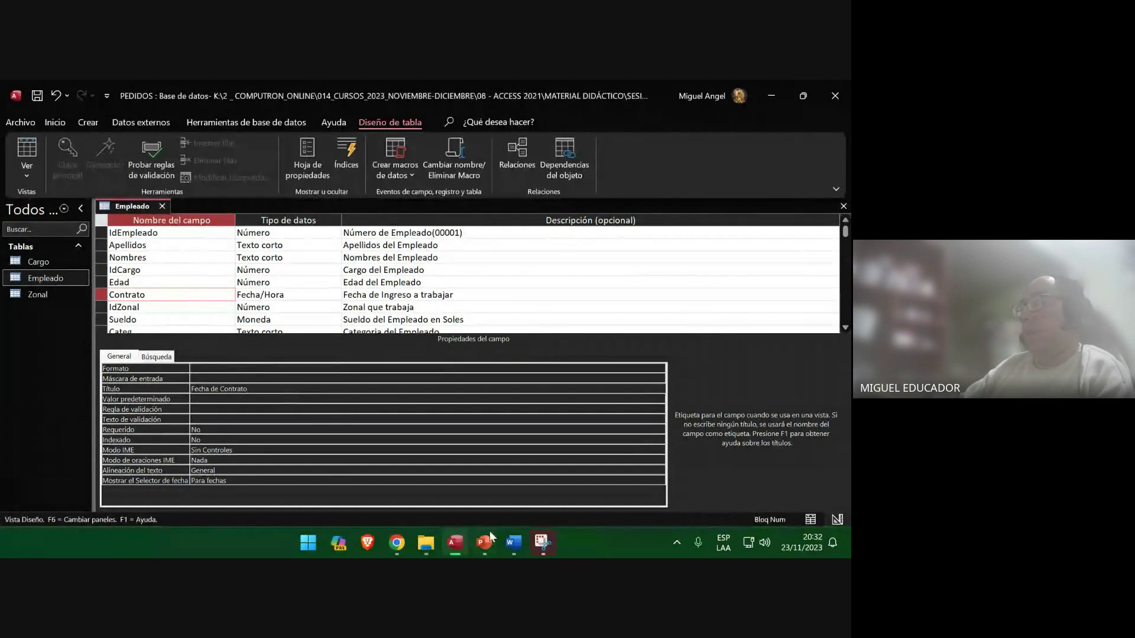
# Select the Contrato field's Título text and snip the Access window in Design view.
pyautogui.click(543, 542)
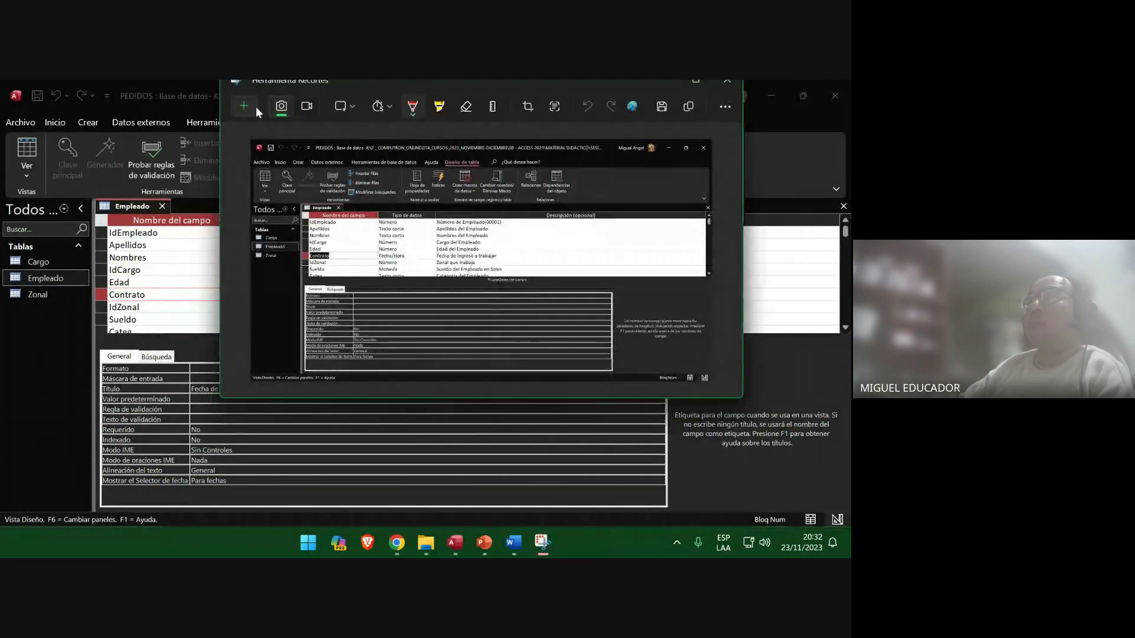
pyautogui.click(264, 385)
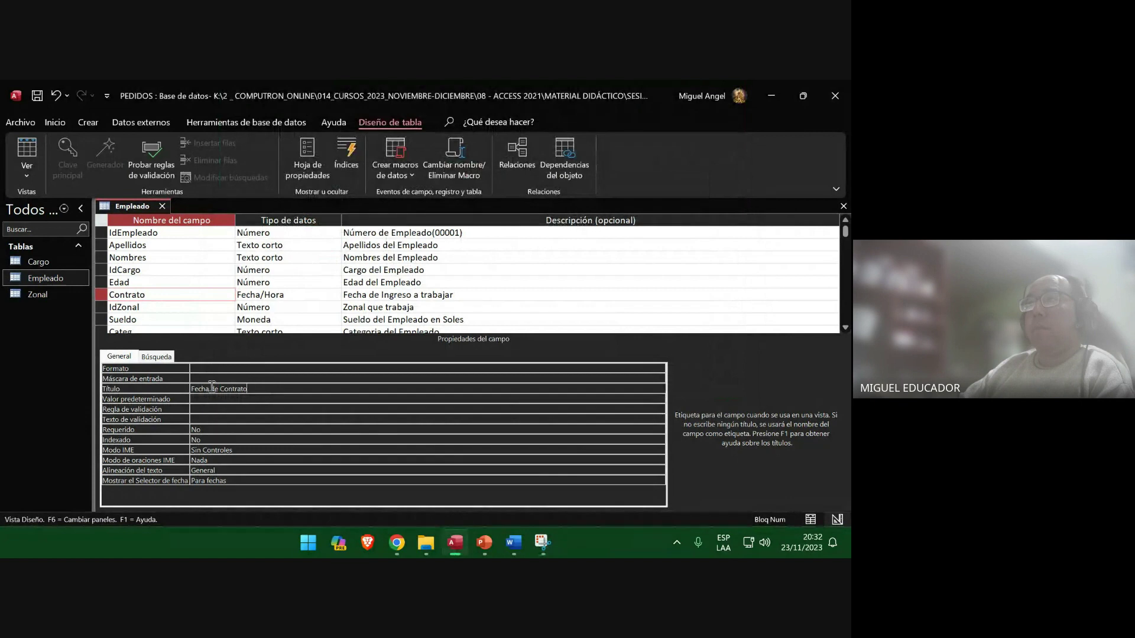
pyautogui.click(185, 386)
pyautogui.press('super+shift+s')
pyautogui.moveTo(0, 80); pyautogui.dragTo(848, 513)
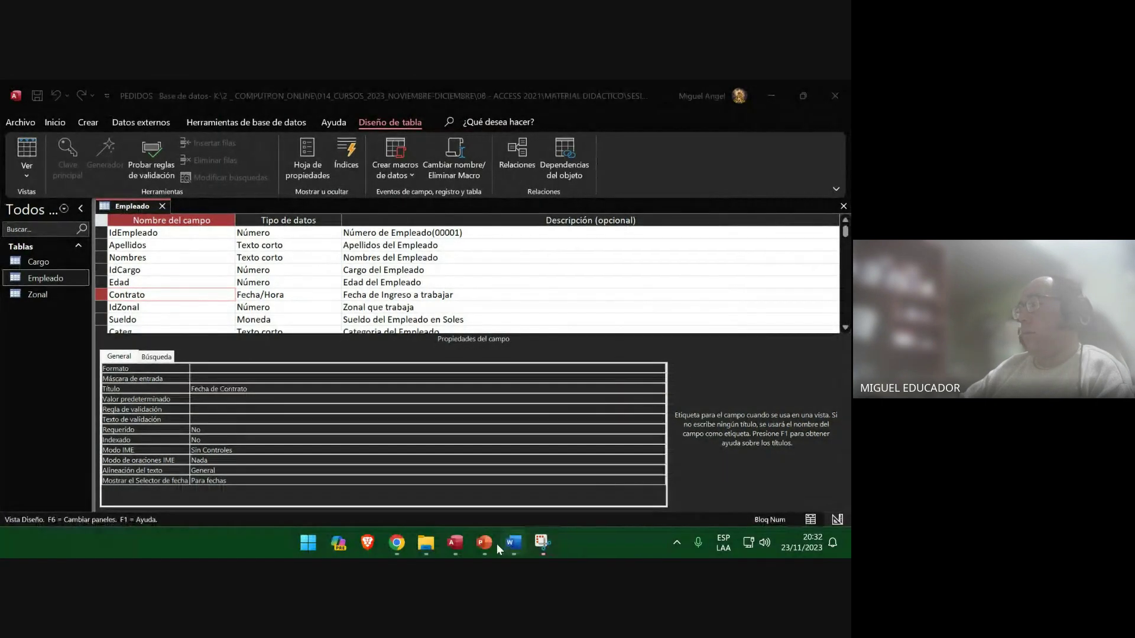
# Switch to PowerPoint and paste the snip of the Contrato field's Título property onto slide 45.
pyautogui.click(484, 542)
pyautogui.rightClick(406, 300)
pyautogui.click(458, 354)
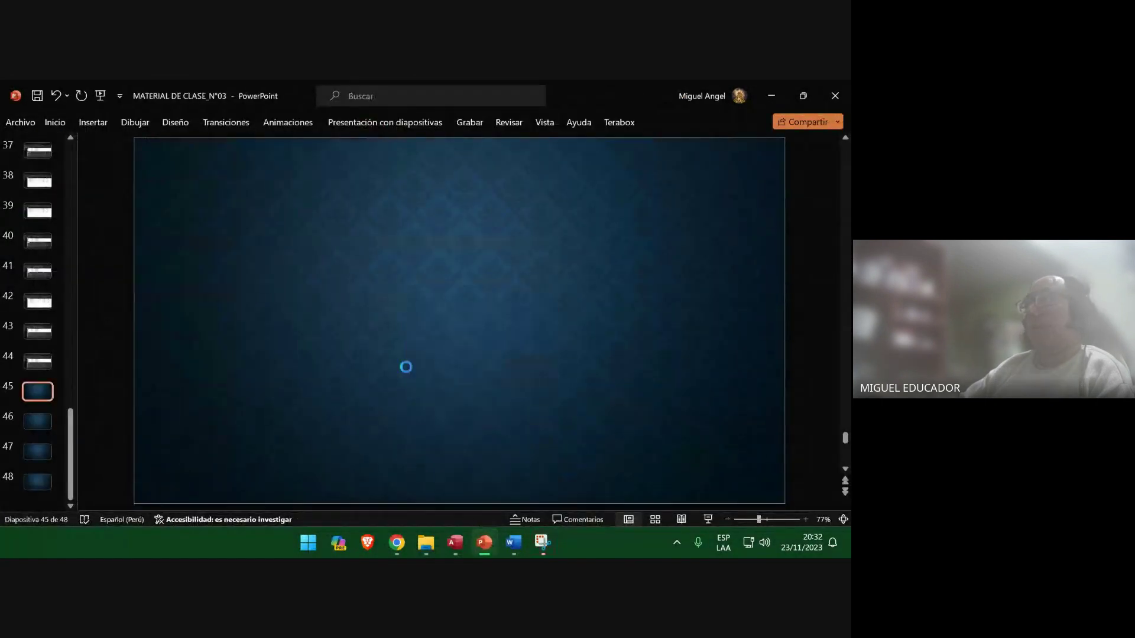
pyautogui.click(37, 361)
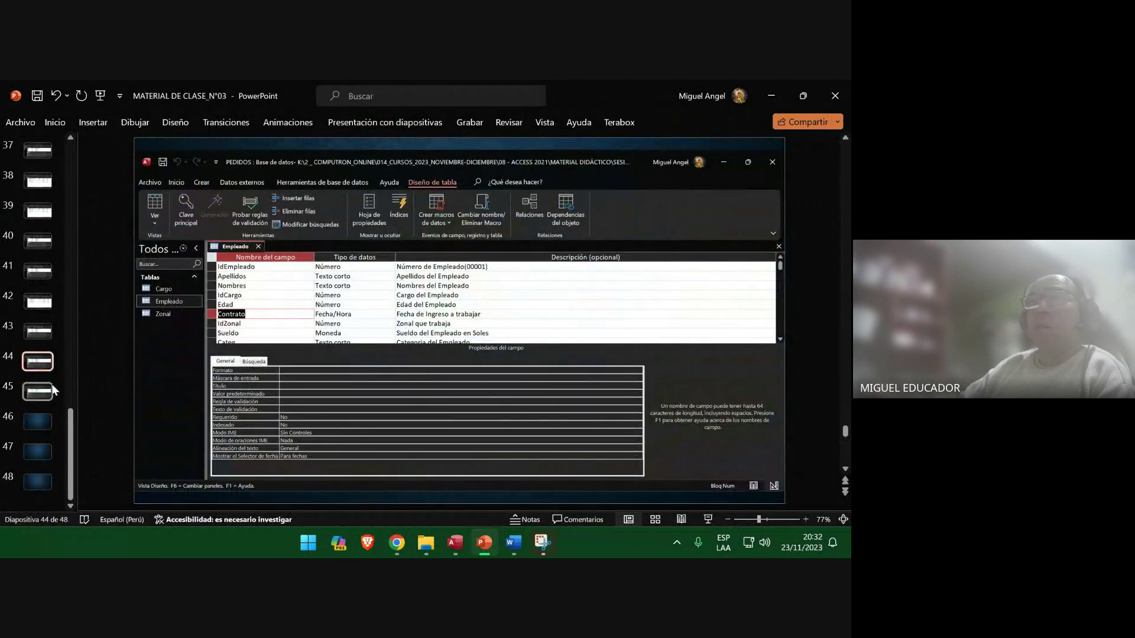
pyautogui.click(52, 390)
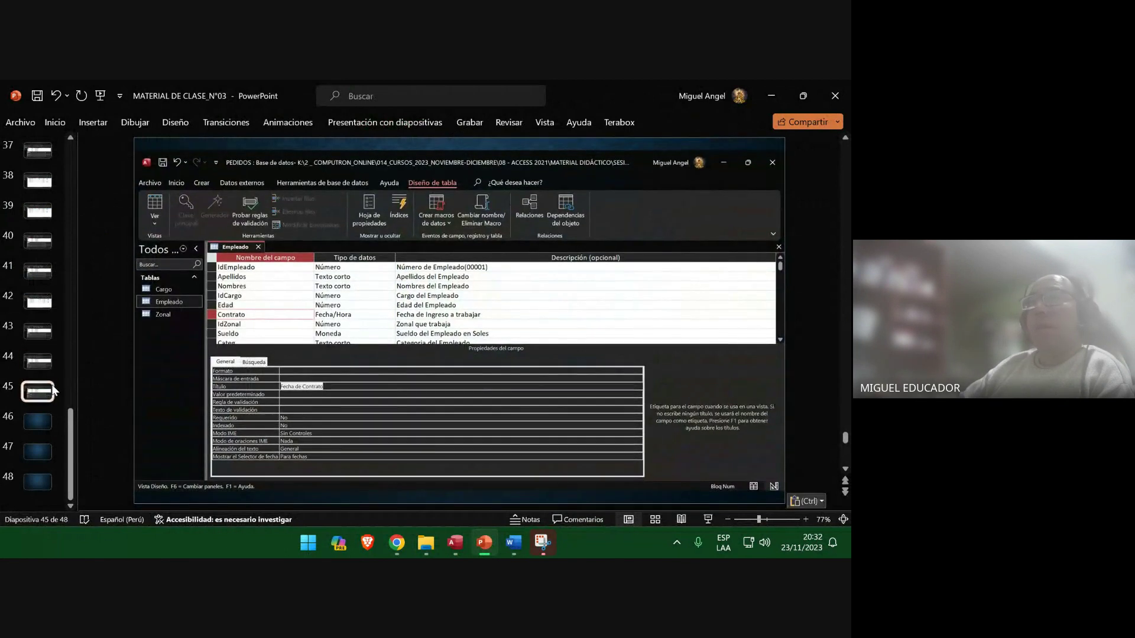
# Select blank slide 46, save the presentation and bring the Access window back to the front.
pyautogui.click(44, 423)
pyautogui.click(37, 96)
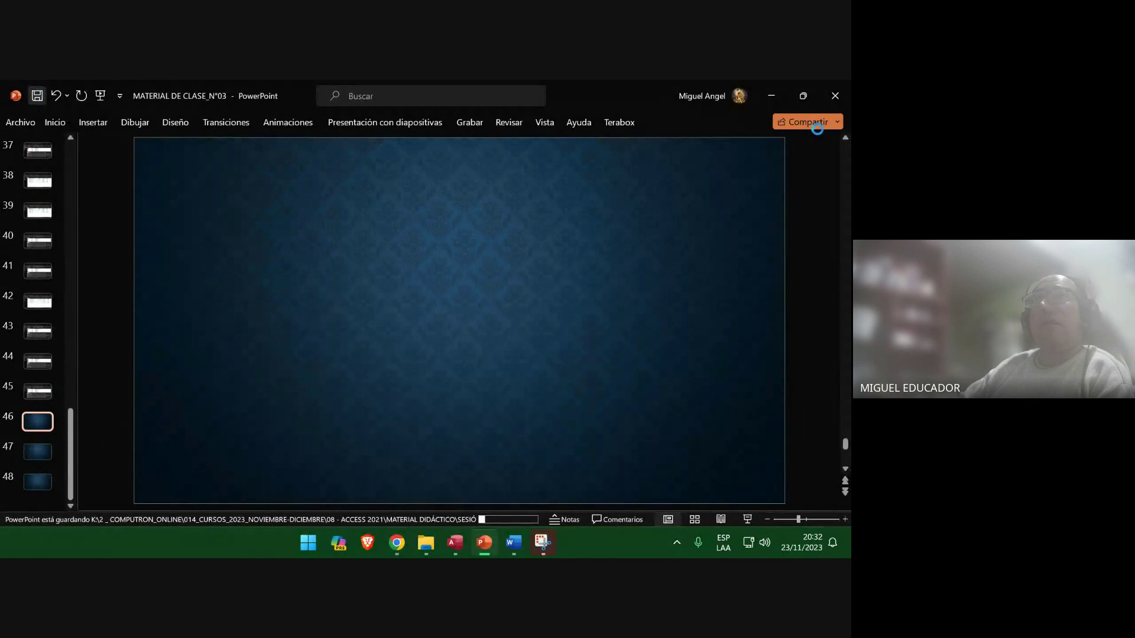
pyautogui.click(782, 96)
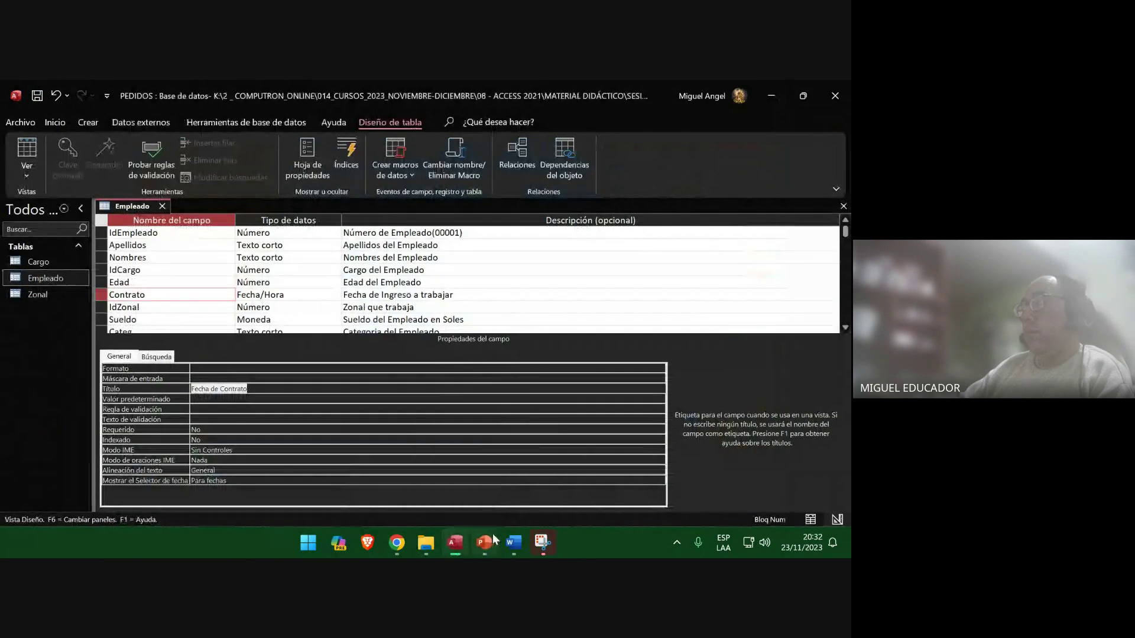
# Switch to the Word guide, copy the title text "Categoría" listed for Categ and return to Access.
pyautogui.click(512, 541)
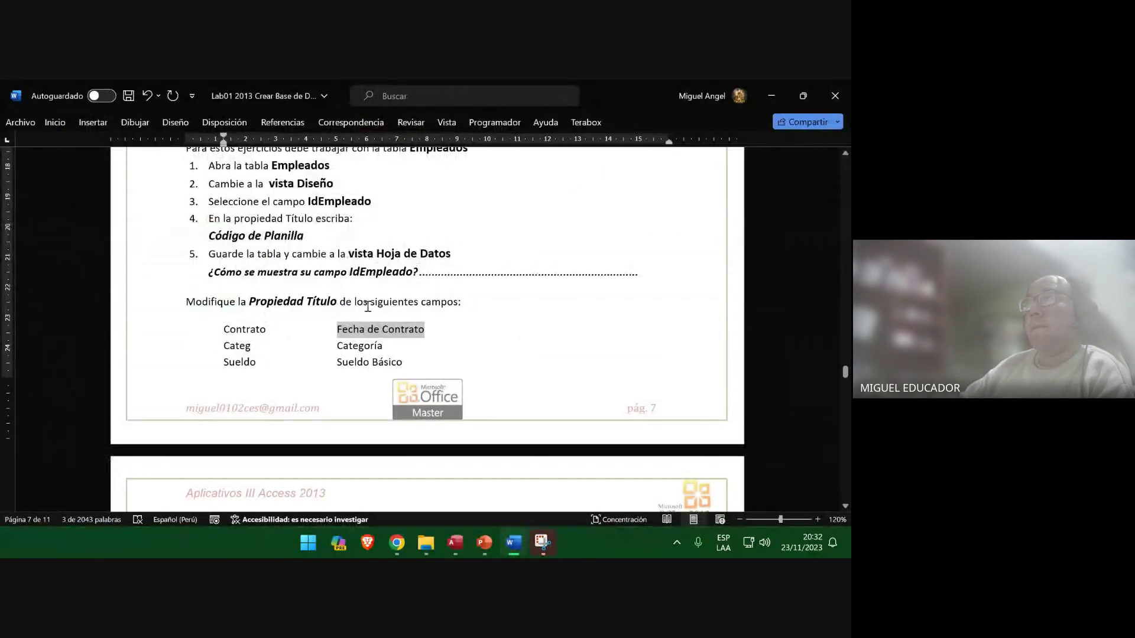
pyautogui.moveTo(395, 347); pyautogui.dragTo(367, 346)
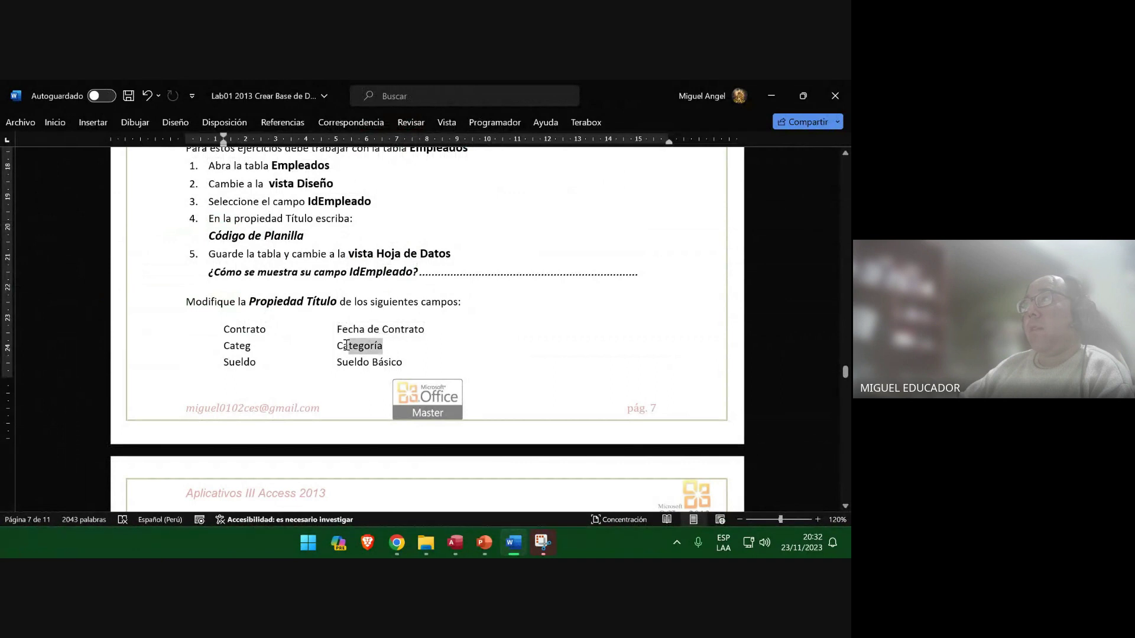
pyautogui.rightClick(343, 350)
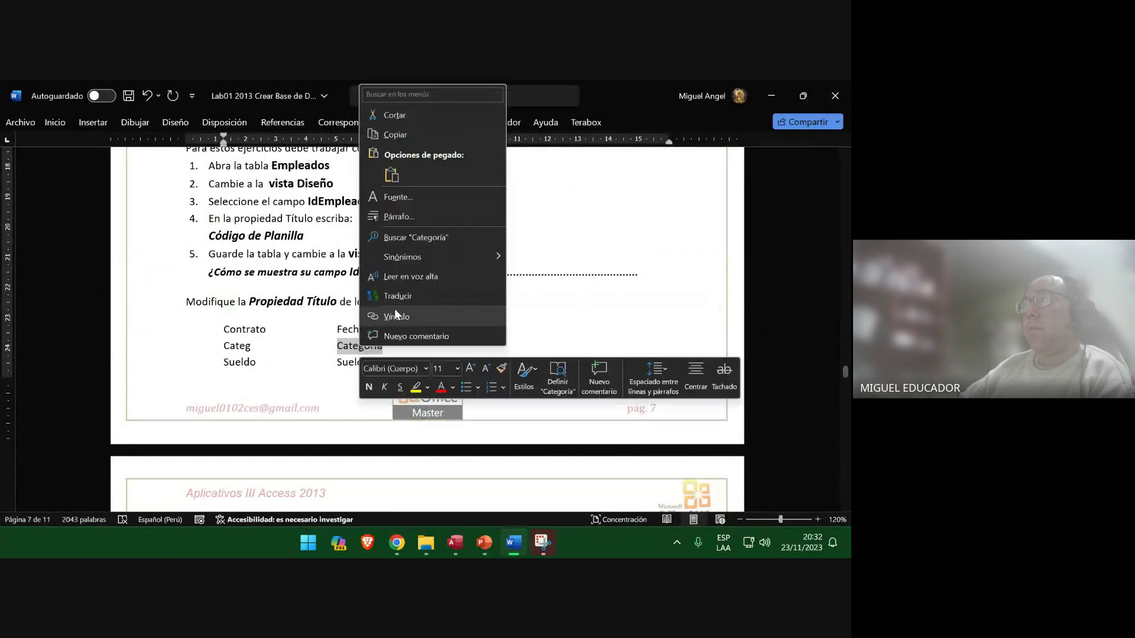
pyautogui.click(406, 130)
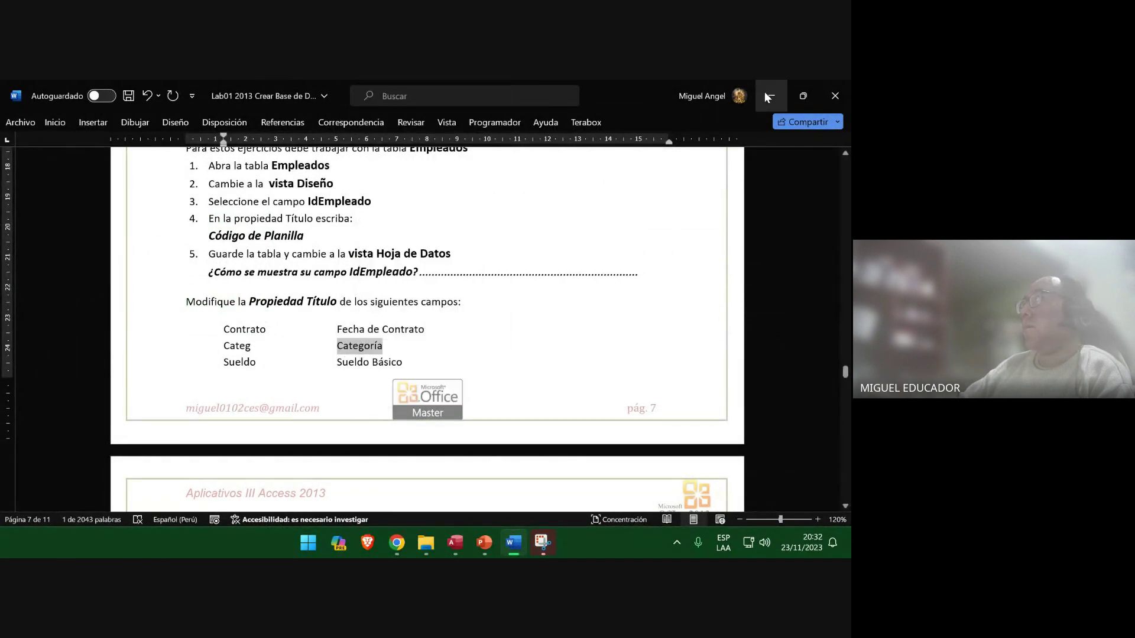
pyautogui.click(765, 92)
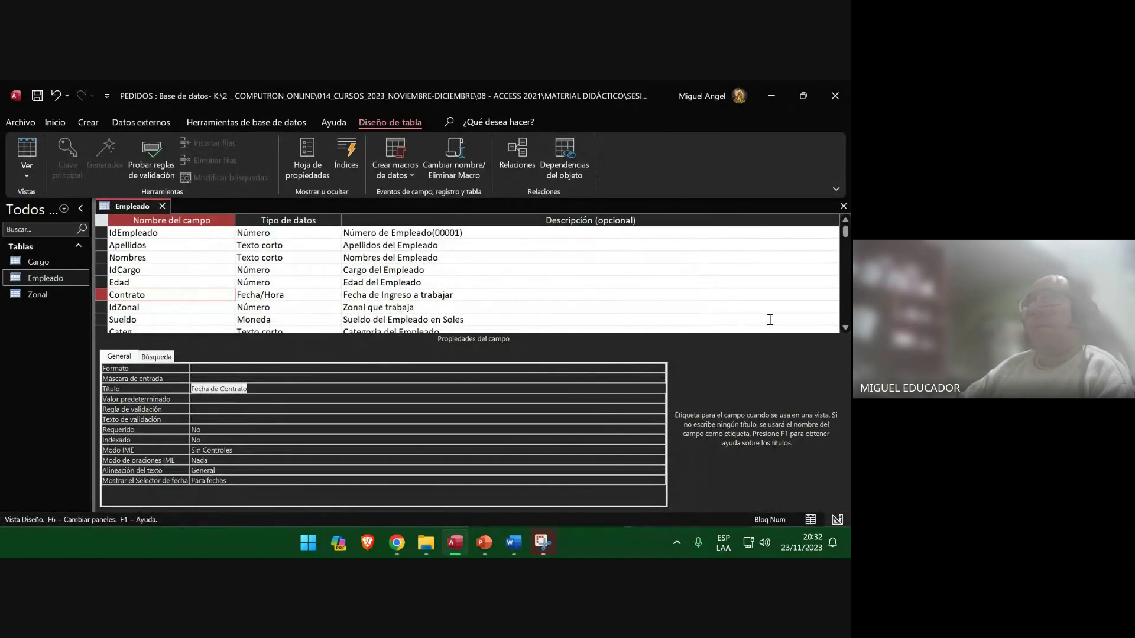
# Select the Categ field name in the Empleado table design and snip the Access window.
pyautogui.click(844, 329)
pyautogui.click(844, 328)
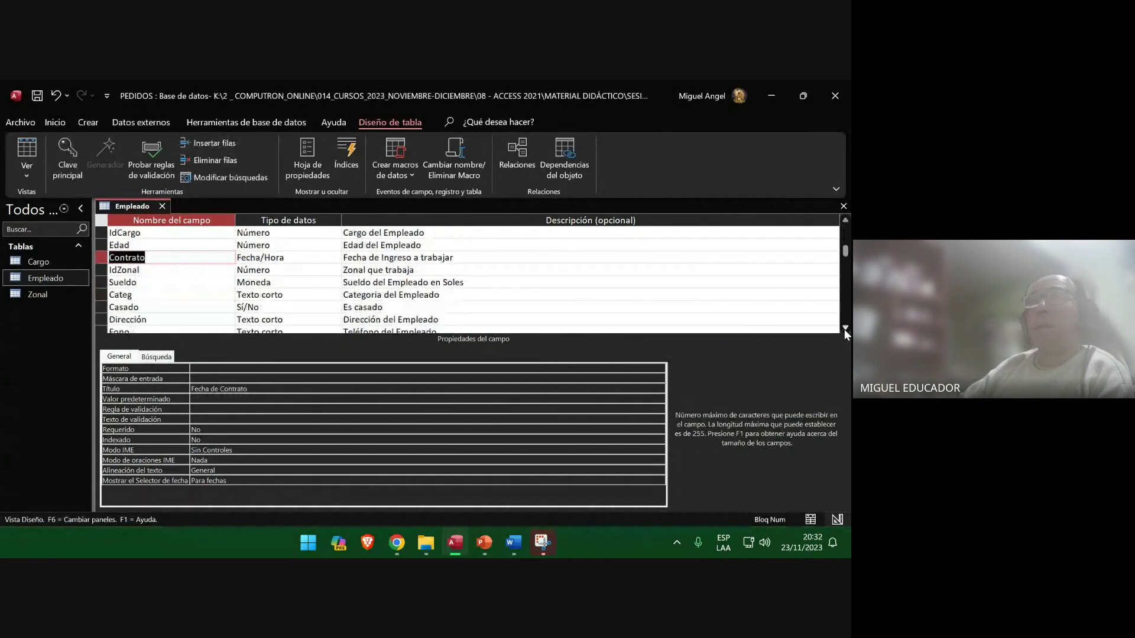
pyautogui.click(844, 328)
pyautogui.click(843, 328)
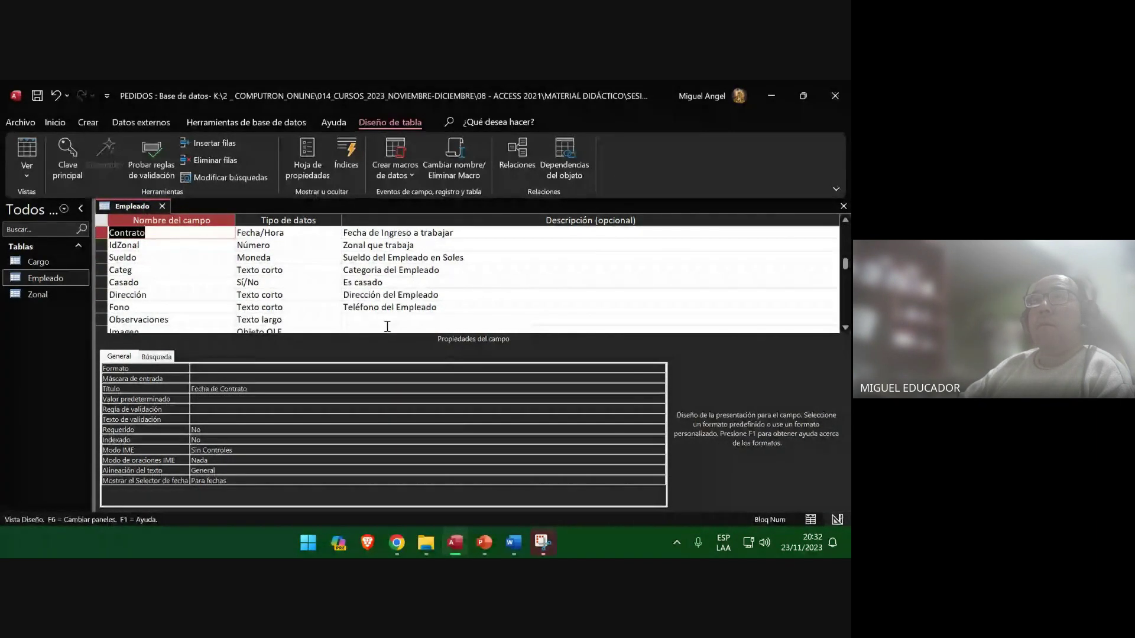
pyautogui.click(174, 268)
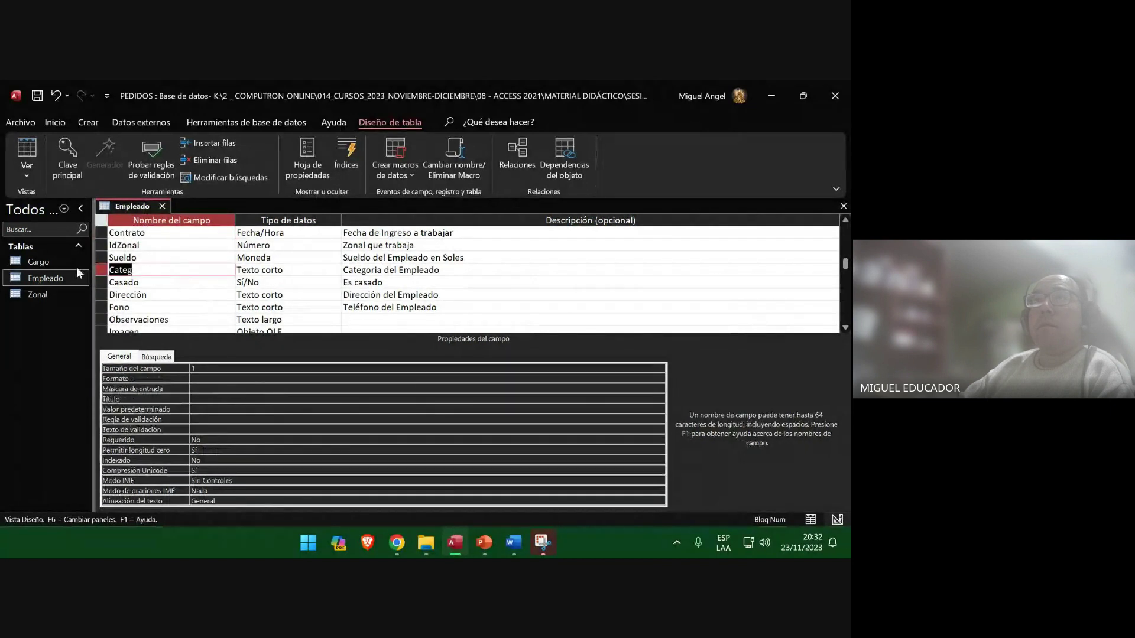
pyautogui.click(542, 543)
pyautogui.click(172, 269)
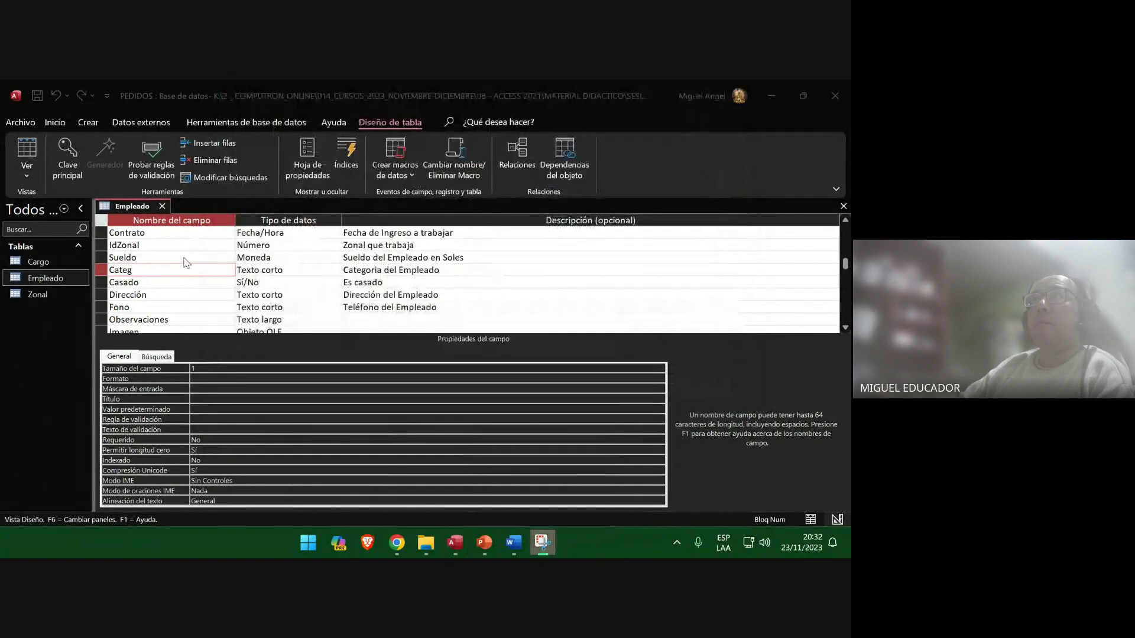
pyautogui.moveTo(163, 274); pyautogui.dragTo(84, 271)
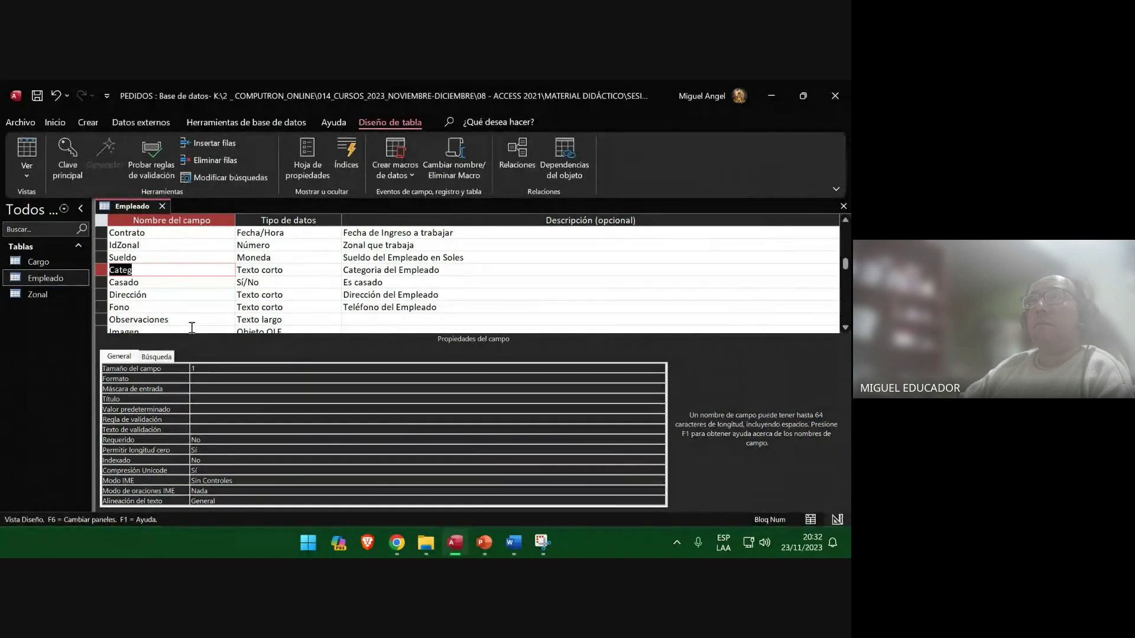
pyautogui.press('super+shift+s')
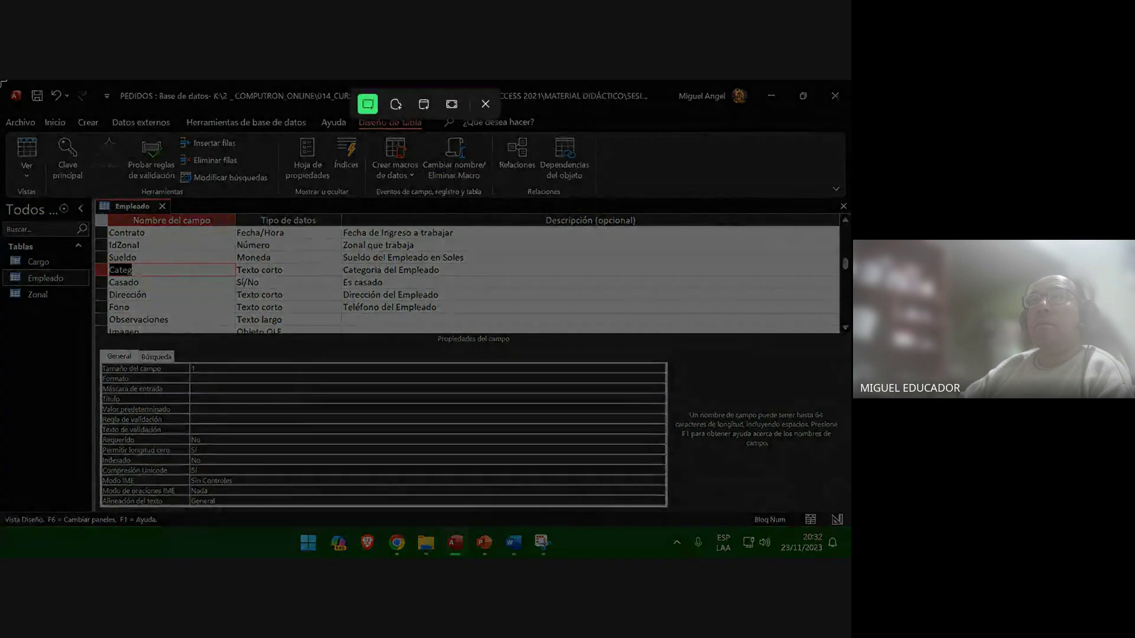
pyautogui.moveTo(1, 81); pyautogui.dragTo(838, 519)
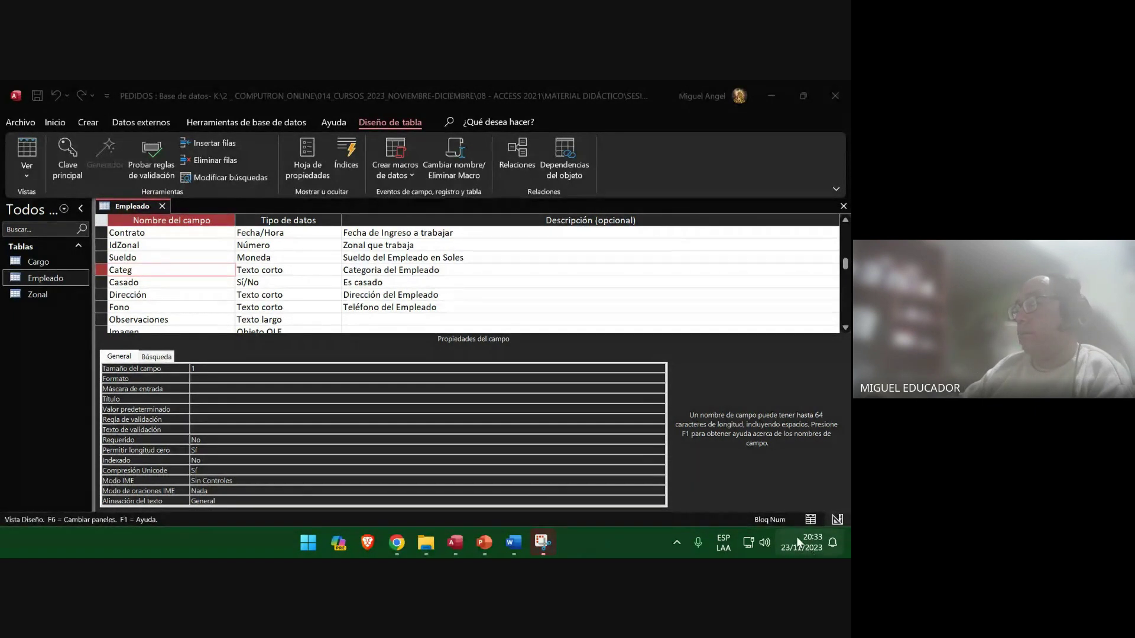
# Switch to PowerPoint, paste the snip of the selected Categ field onto slide 46, and save the presentation with slide 47 selected.
pyautogui.click(486, 544)
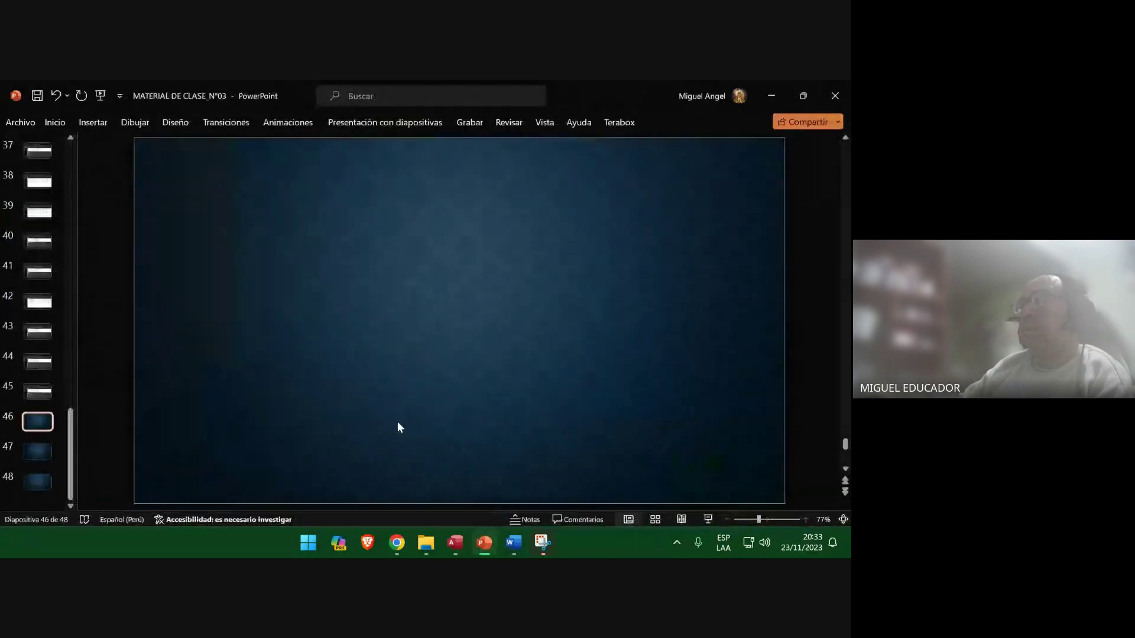
pyautogui.rightClick(155, 175)
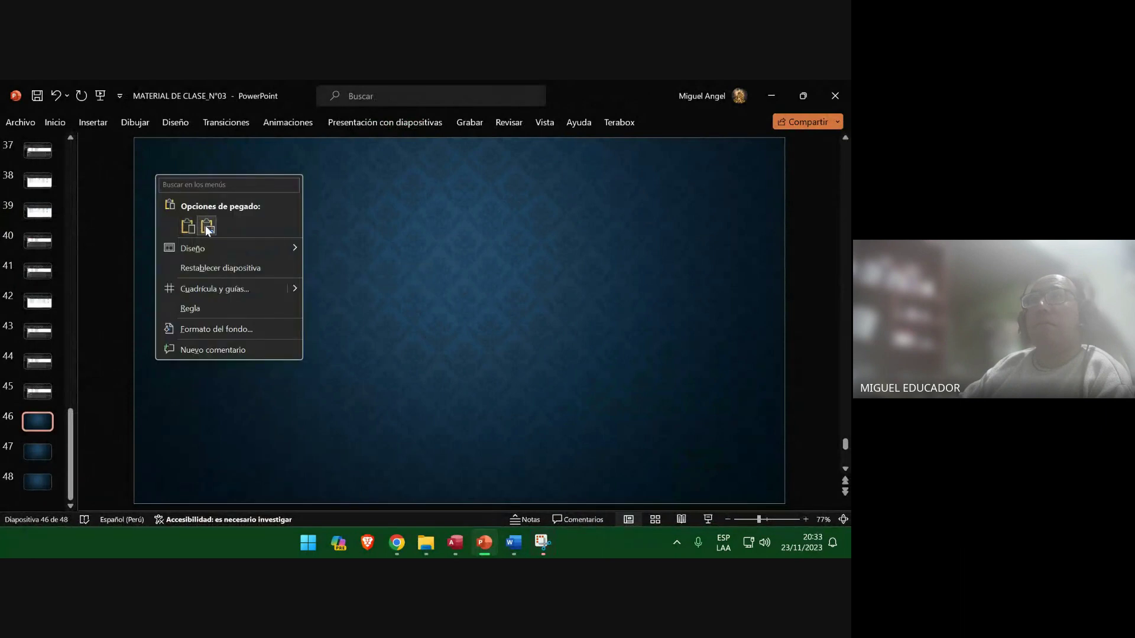
pyautogui.click(206, 226)
pyautogui.click(37, 452)
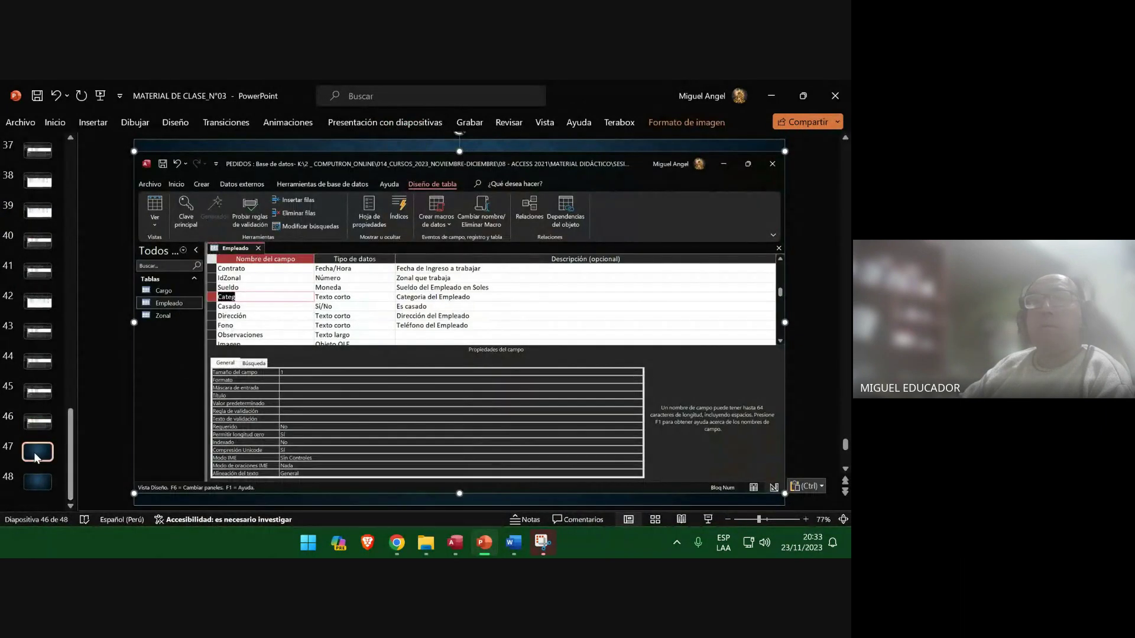
pyautogui.click(37, 95)
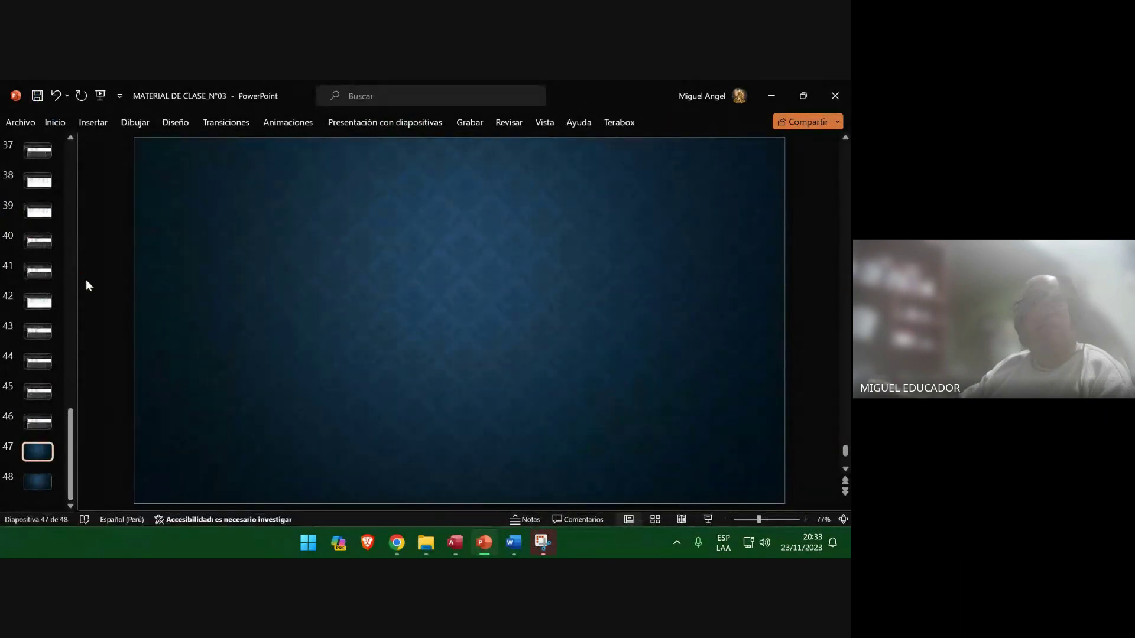
# Add three more blank slides to the end of the presentation and return to the Access window.
pyautogui.hotkey('ctrl', 'm')
pyautogui.hotkey('ctrl', 'm')
pyautogui.hotkey('ctrl', 'm')
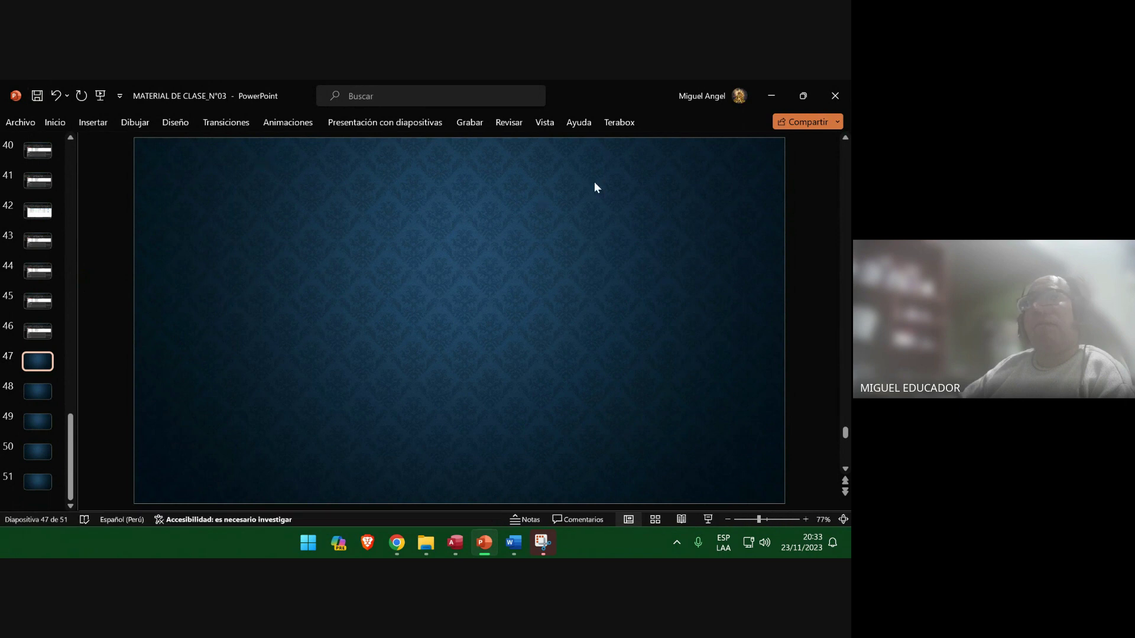
pyautogui.click(770, 96)
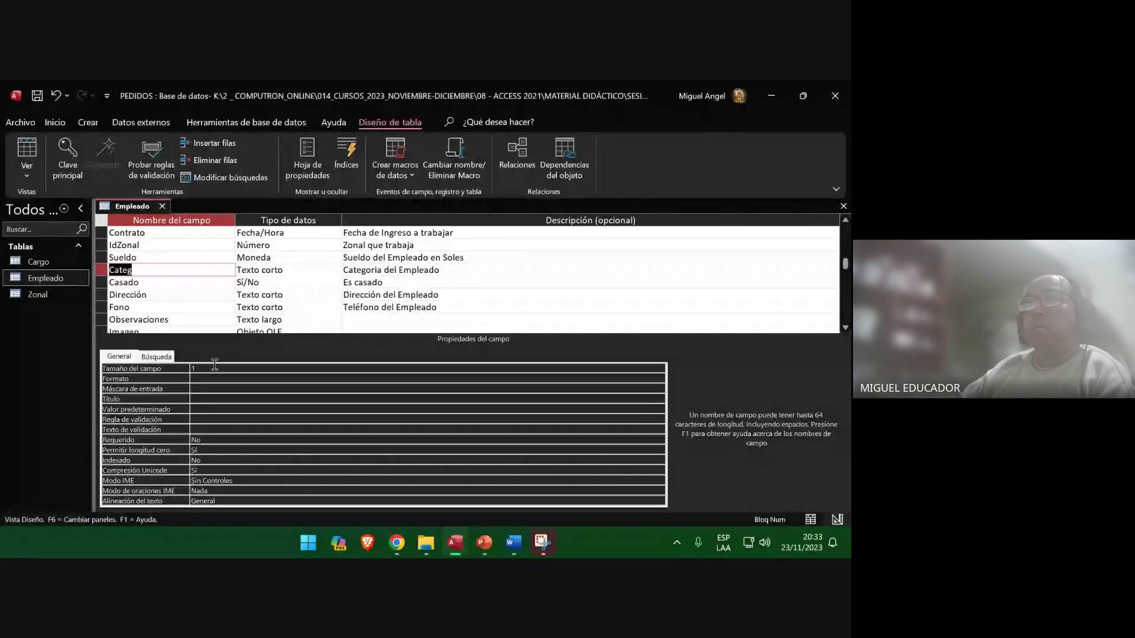
# Set the Categ field's Título property to "Categoría", copying the text again from the Word guide.
pyautogui.click(213, 395)
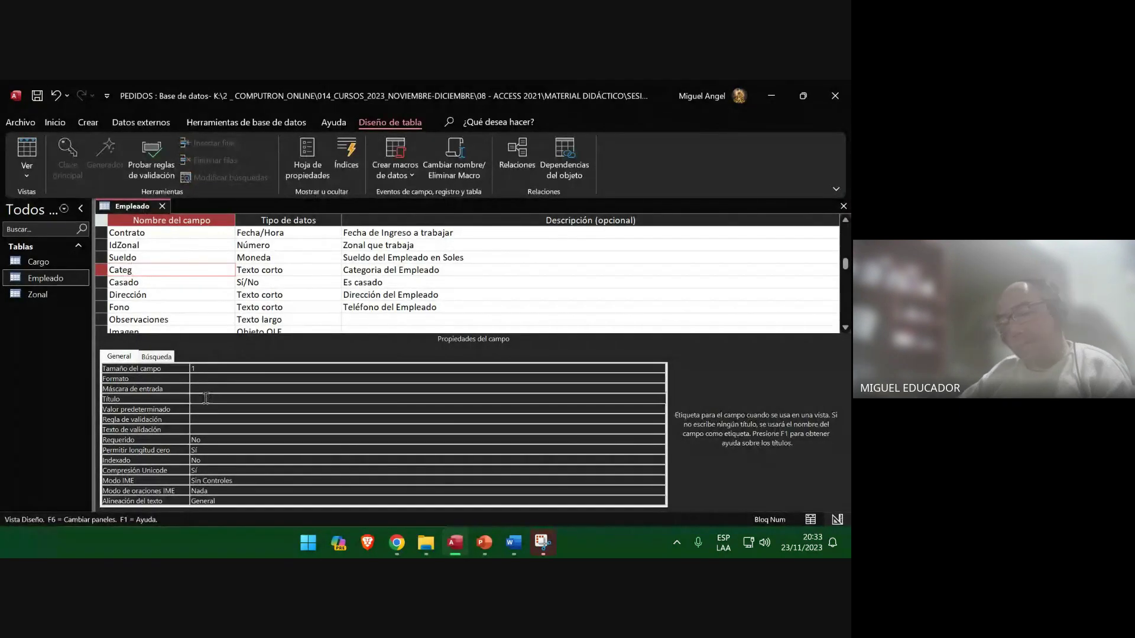
pyautogui.click(513, 542)
pyautogui.rightClick(379, 353)
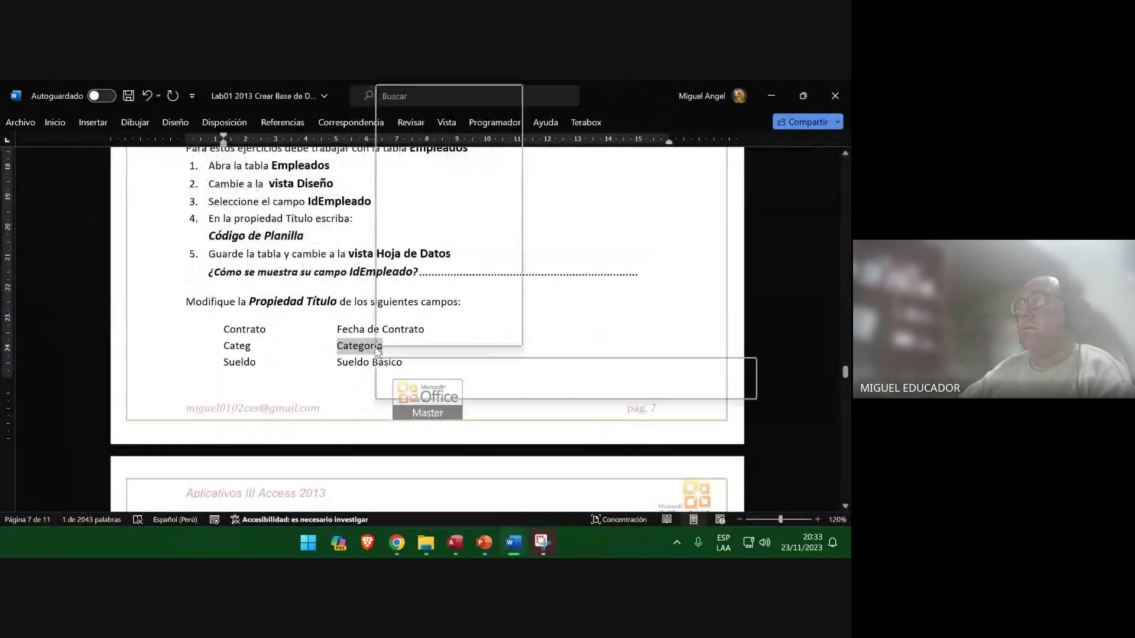
pyautogui.click(427, 128)
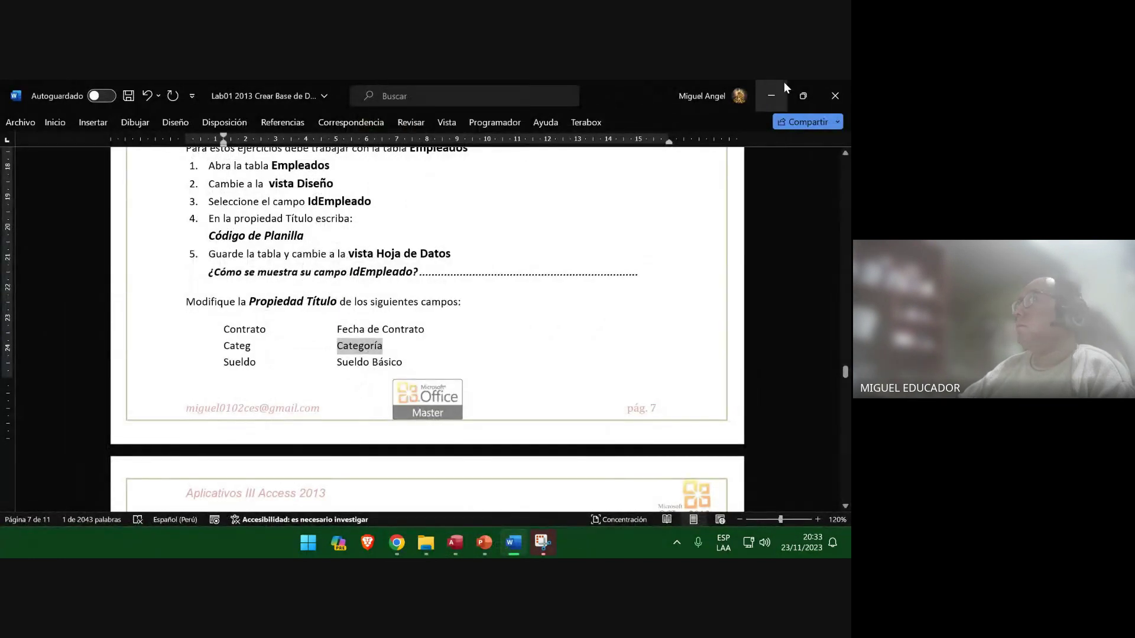
pyautogui.hotkey('alt', 'Tab')
pyautogui.click(230, 400)
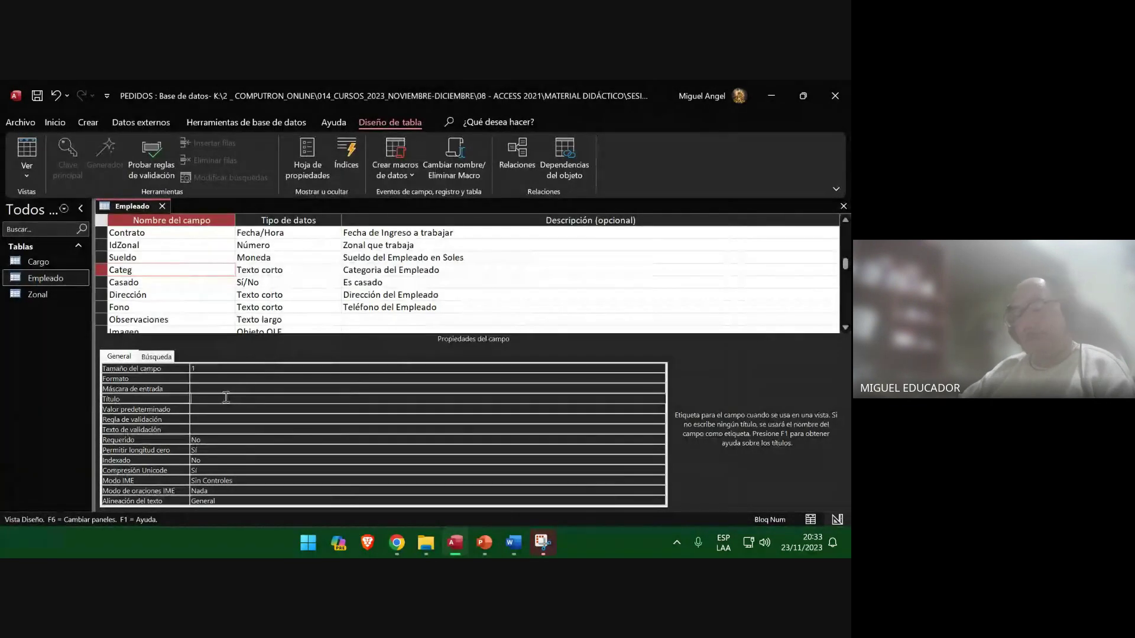
pyautogui.hotkey('ctrl', 'v')
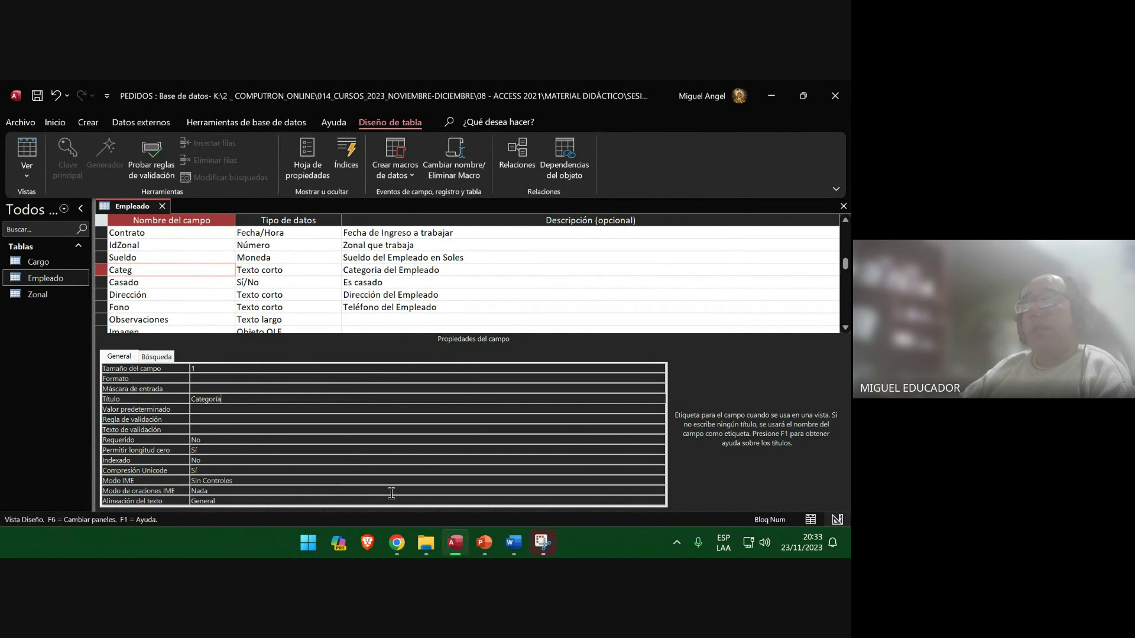
# Switch to PowerPoint, select blank slide 47, save the presentation and go back to Access.
pyautogui.click(484, 544)
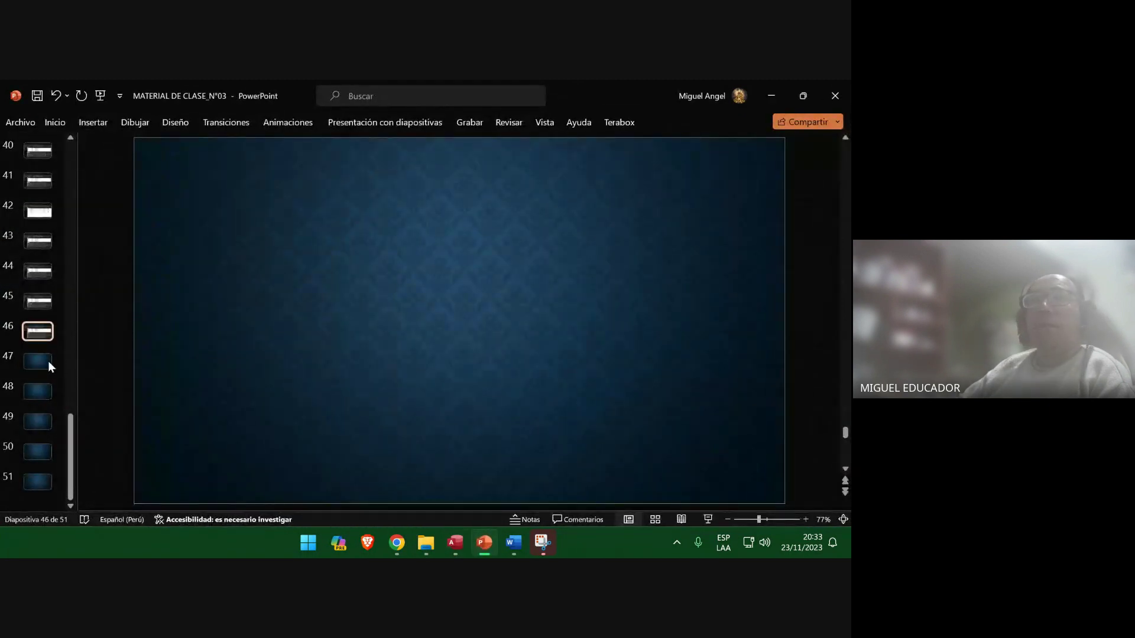
pyautogui.click(48, 363)
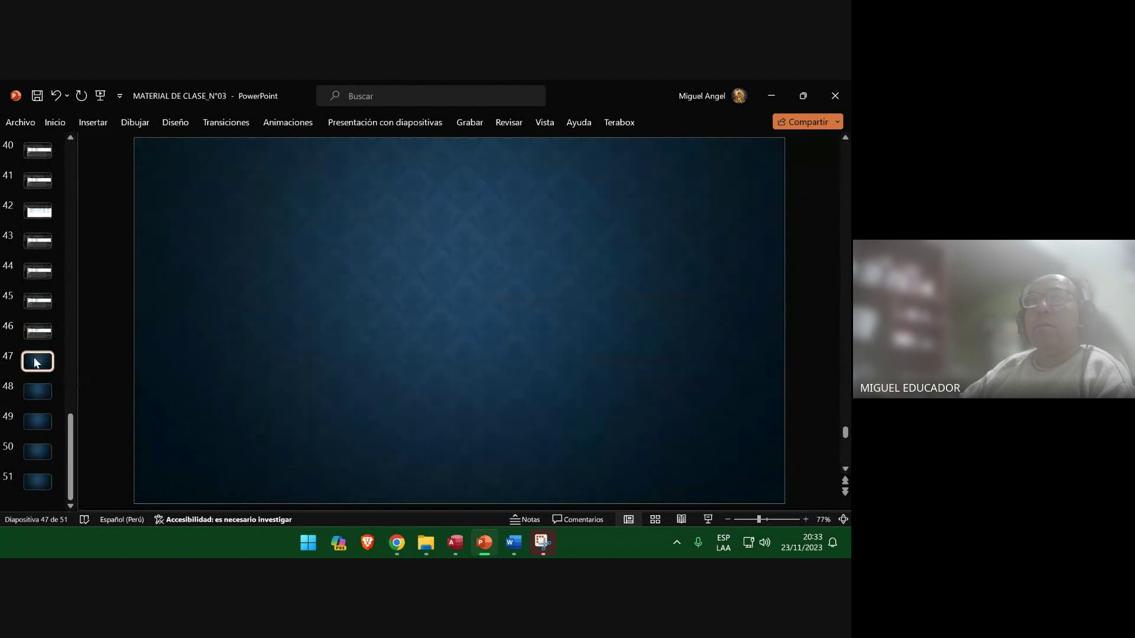
pyautogui.click(39, 94)
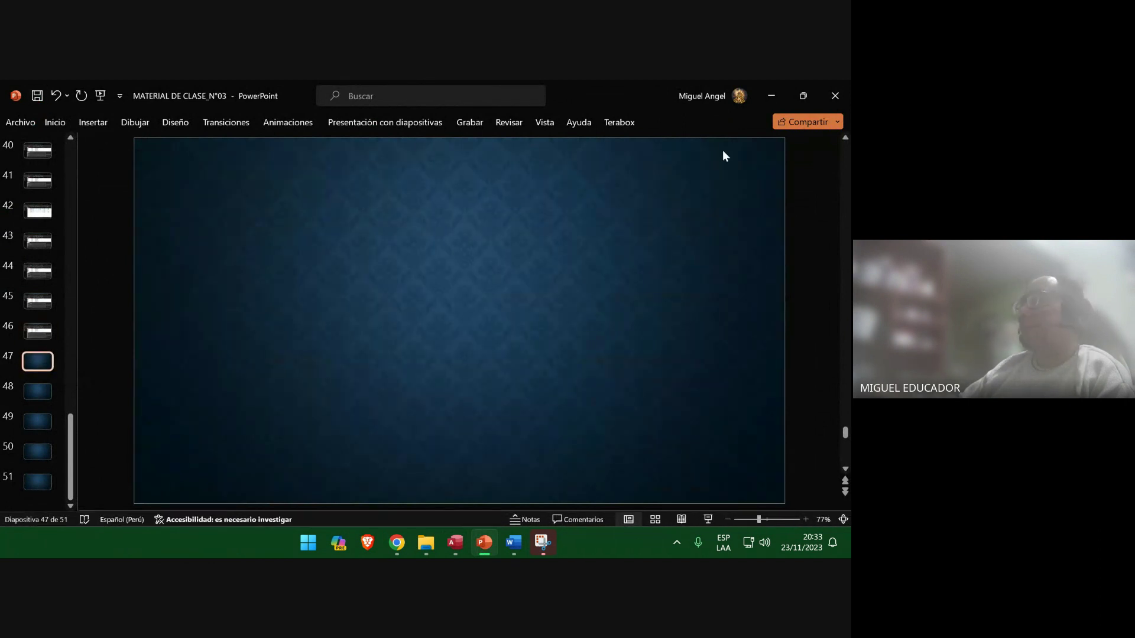
pyautogui.click(768, 95)
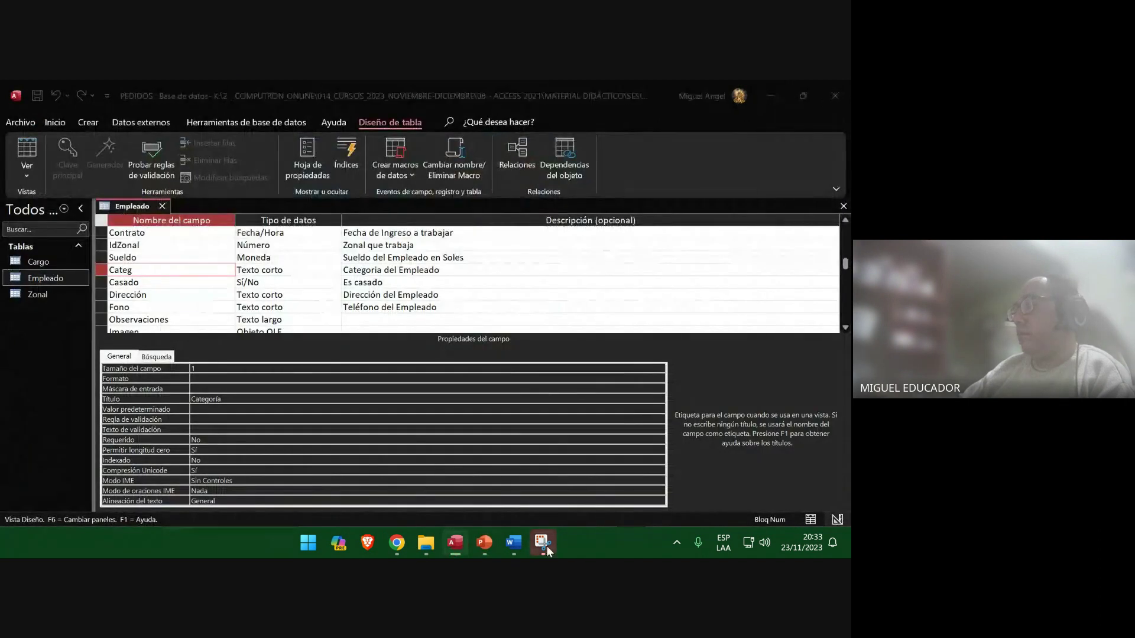
# Highlight the Categ field's Título text and take a rectangular snip of the whole Access window.
pyautogui.click(543, 542)
pyautogui.click(238, 108)
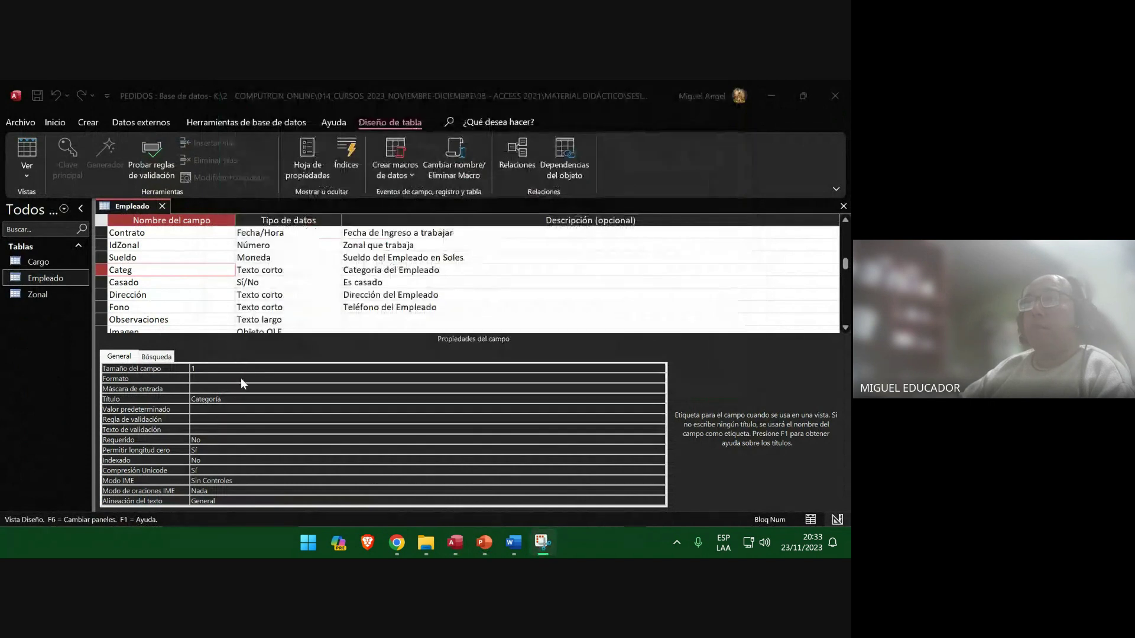
pyautogui.click(223, 400)
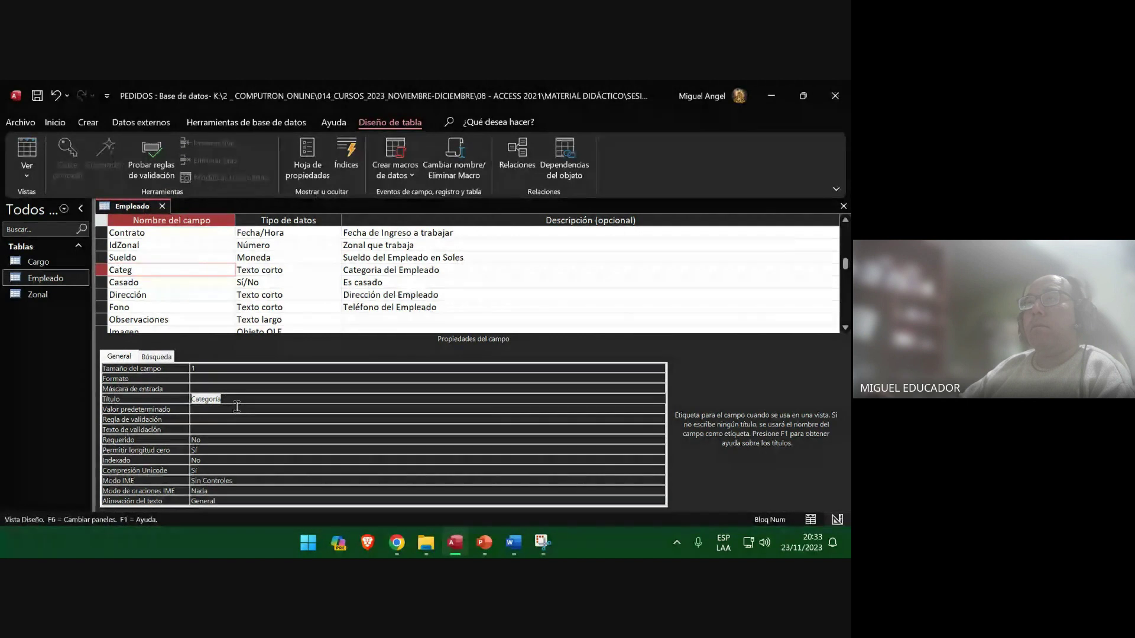
pyautogui.press('super+shift+s')
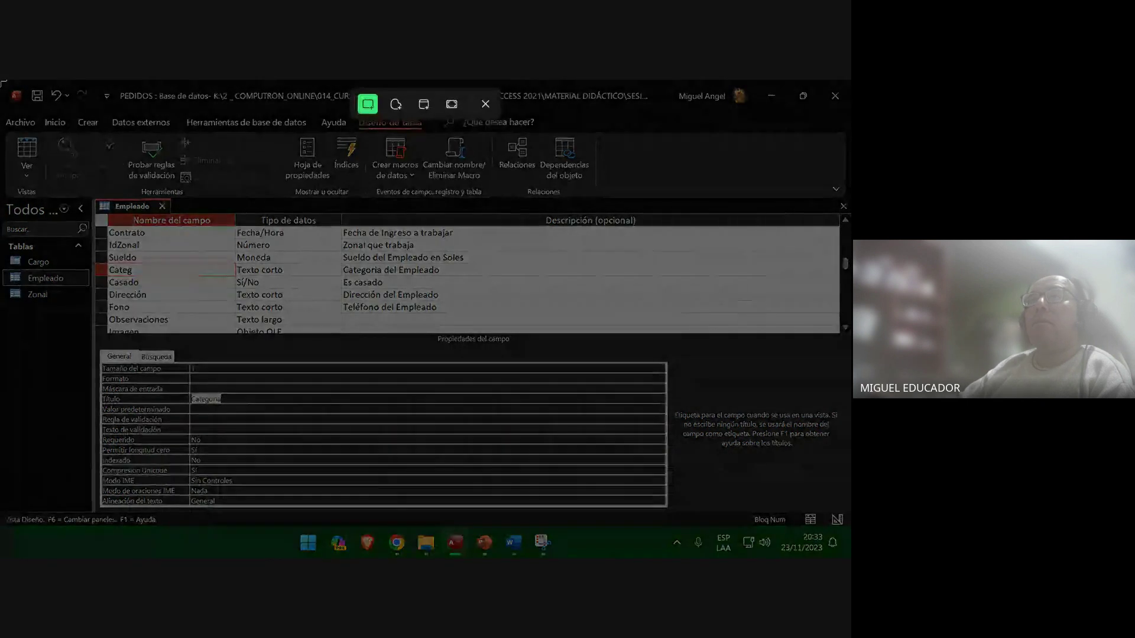
pyautogui.moveTo(1, 81); pyautogui.dragTo(848, 528)
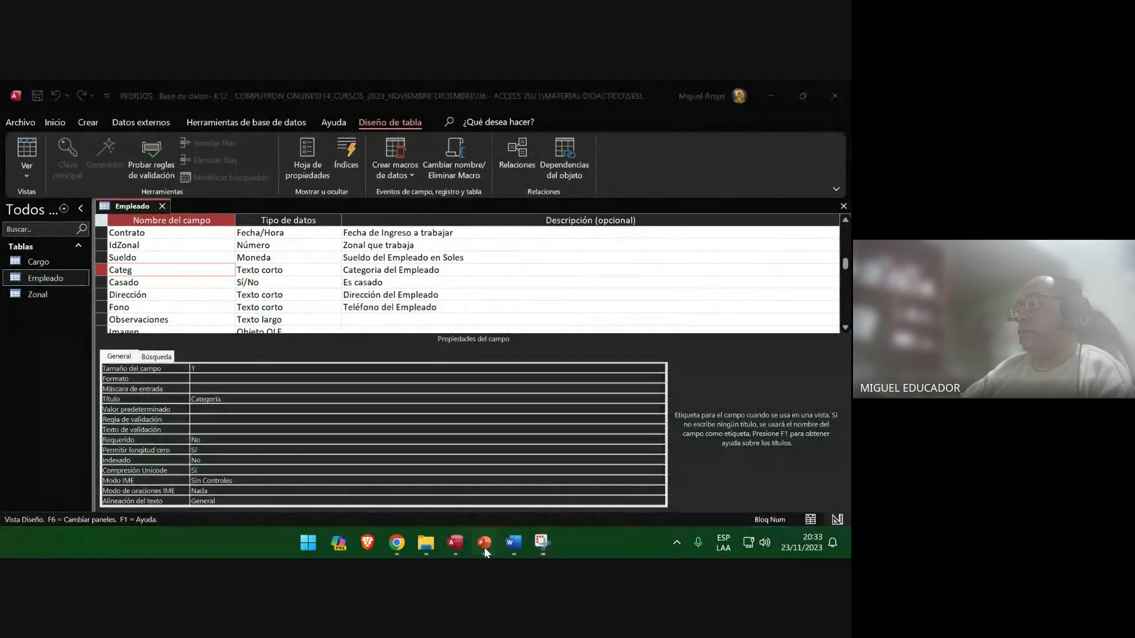
# Switch to PowerPoint, paste the Categ title snip onto slide 47, save with slide 48 selected, and return to Access.
pyautogui.click(484, 547)
pyautogui.rightClick(328, 239)
pyautogui.click(380, 291)
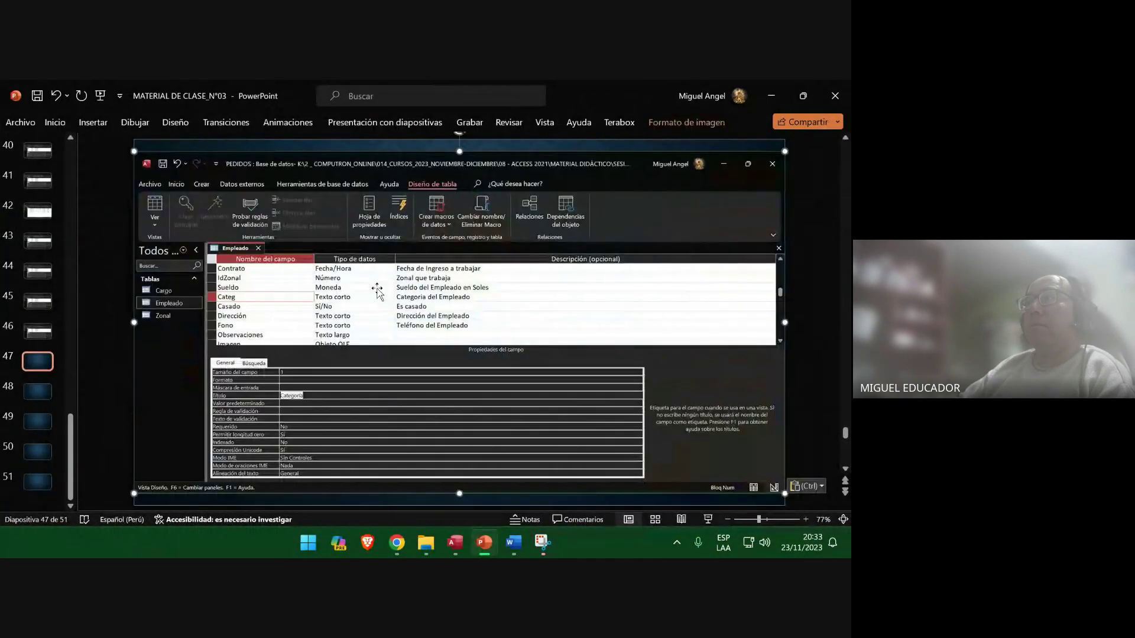
pyautogui.click(43, 395)
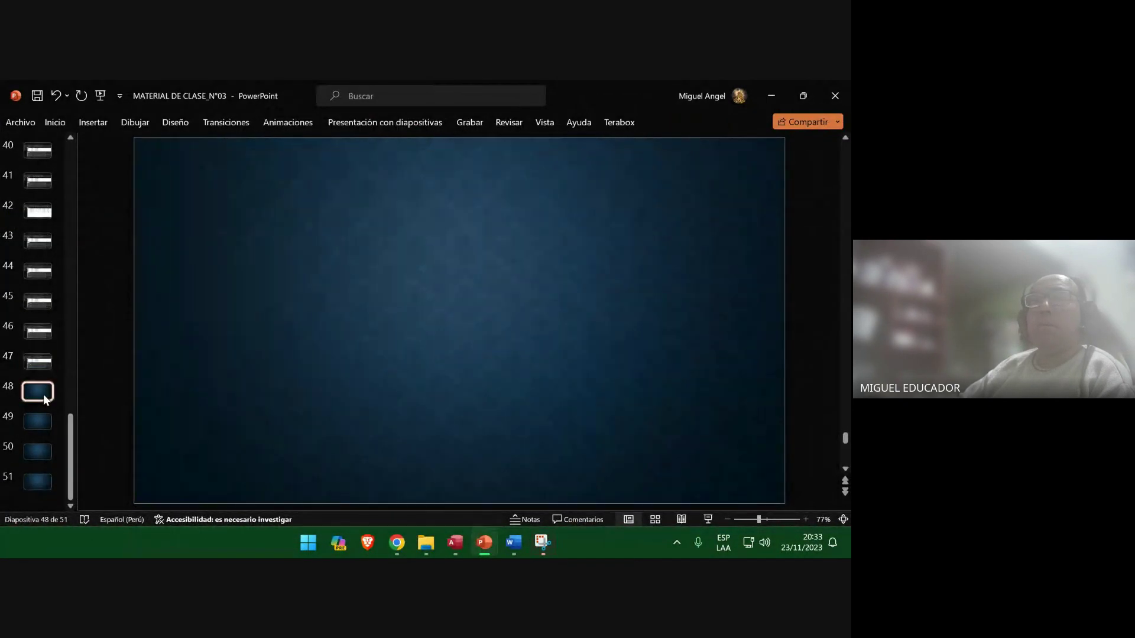
pyautogui.click(37, 95)
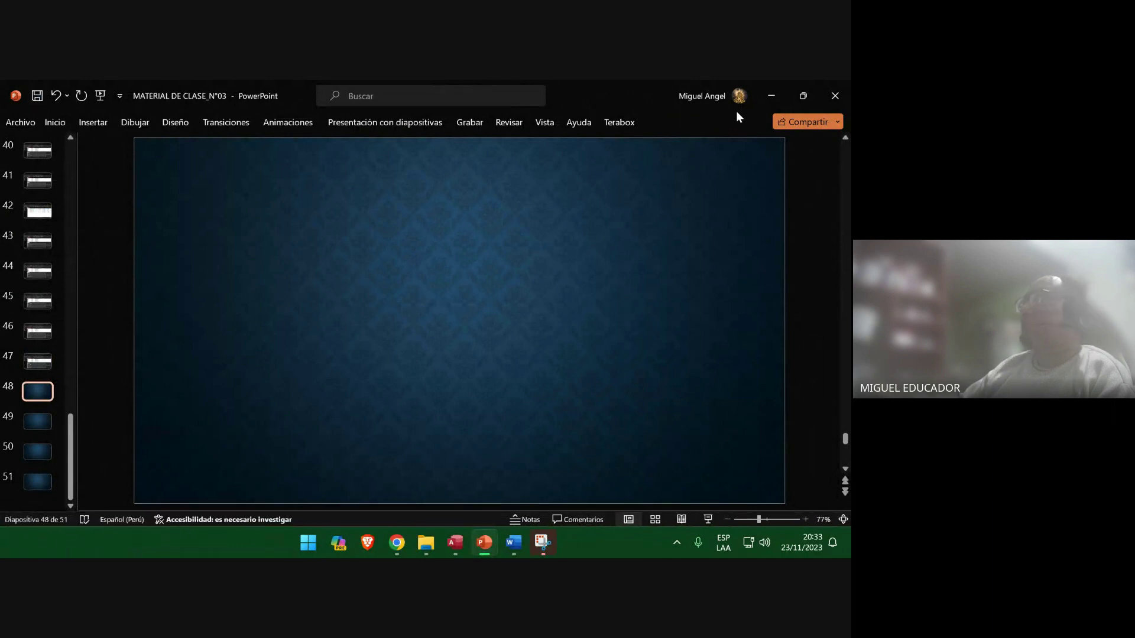
pyautogui.click(772, 96)
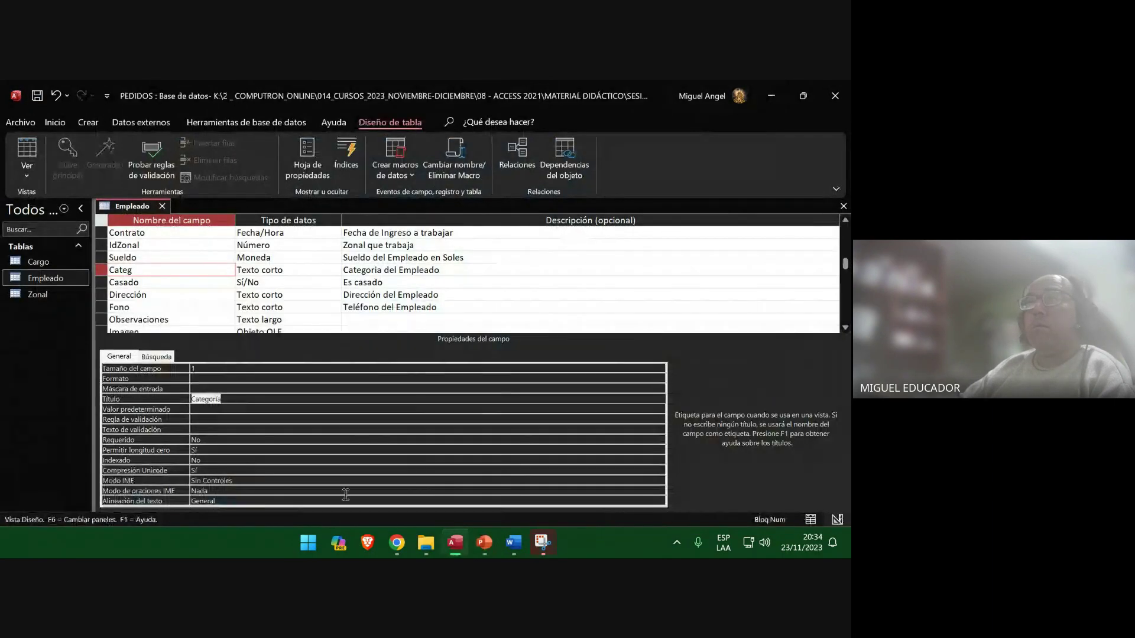
# Check the Word guide for the next field to retitle, then highlight the Sueldo field name in the Access table design.
pyautogui.click(484, 545)
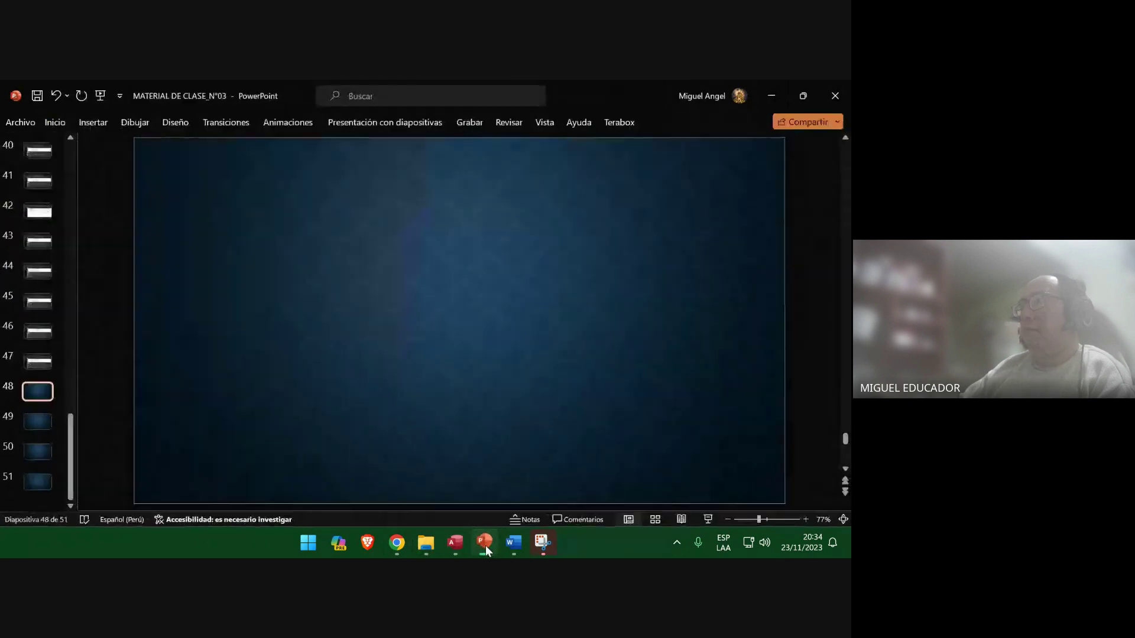
pyautogui.click(487, 545)
pyautogui.click(514, 544)
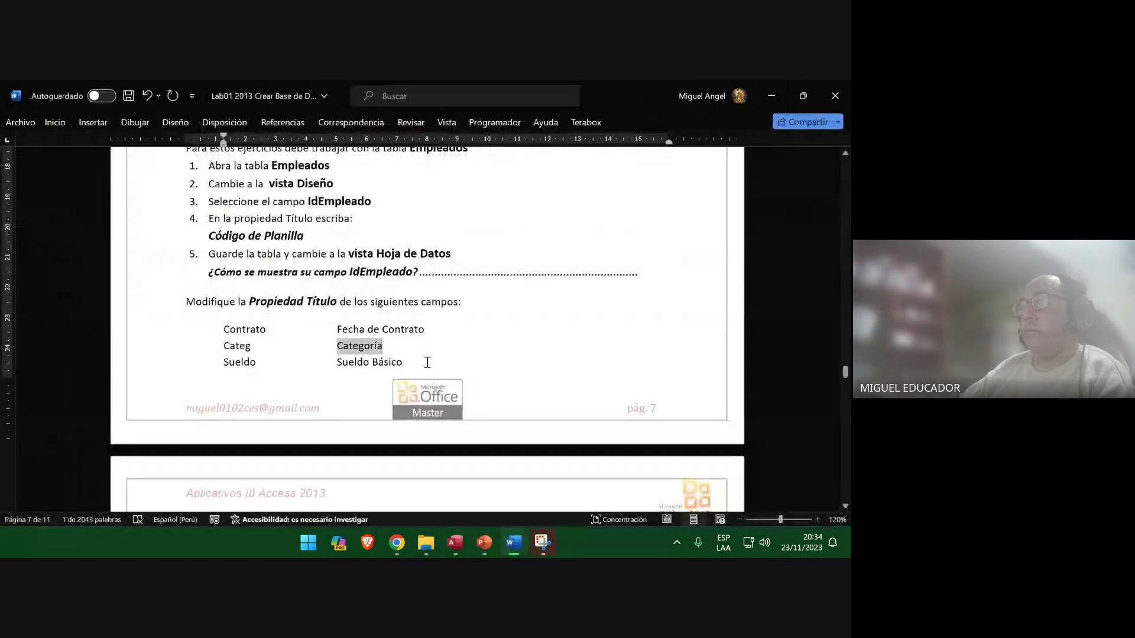
pyautogui.click(764, 87)
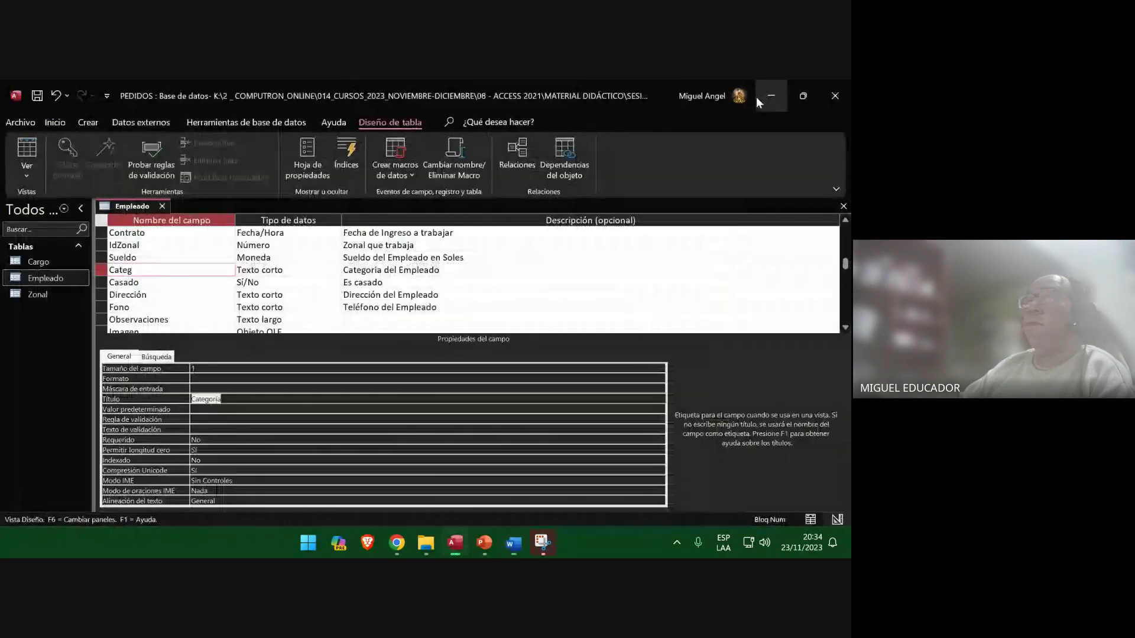
pyautogui.click(167, 259)
pyautogui.moveTo(168, 259); pyautogui.dragTo(74, 267)
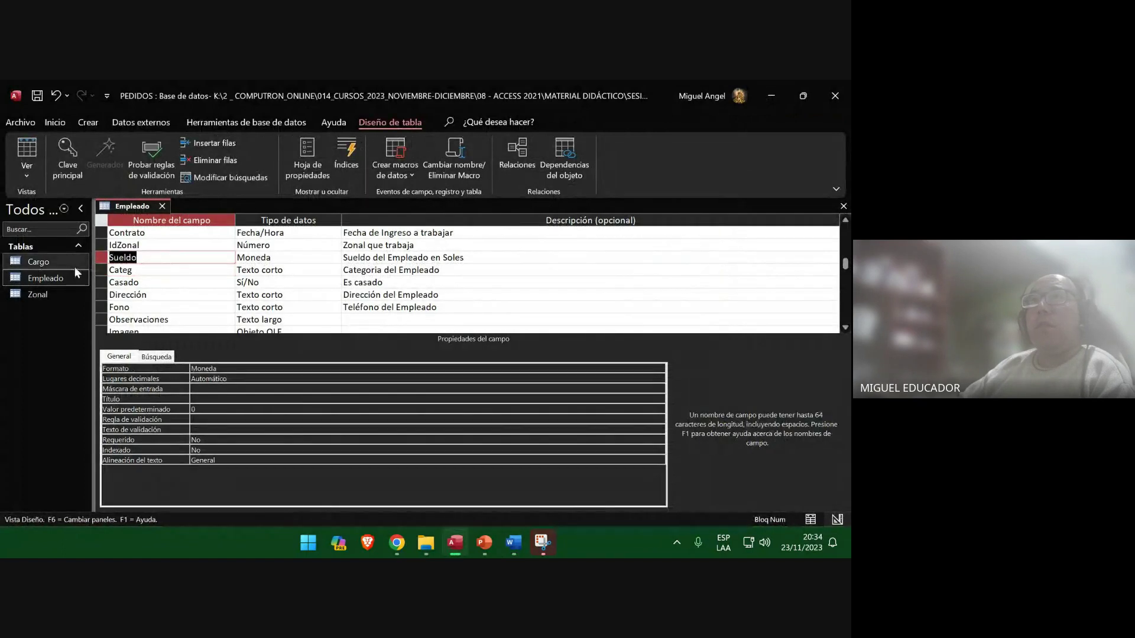
# Take a rectangular snip of the whole Access window with the Sueldo field name highlighted.
pyautogui.click(543, 542)
pyautogui.click(247, 109)
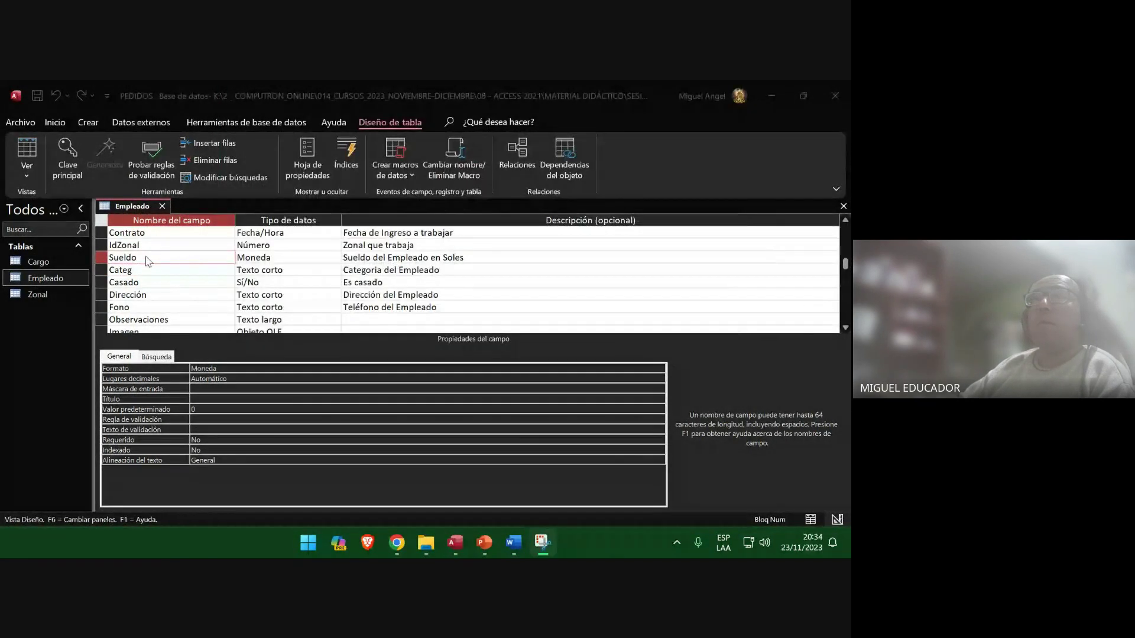
pyautogui.press('Escape')
pyautogui.doubleClick(145, 256)
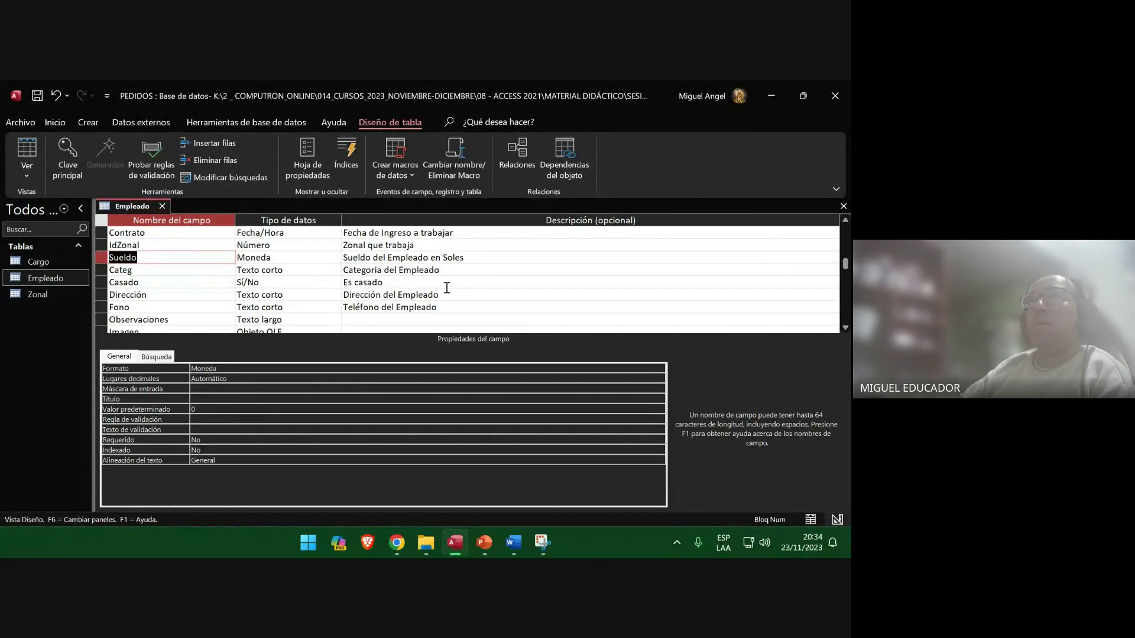
pyautogui.press('super+shift+s')
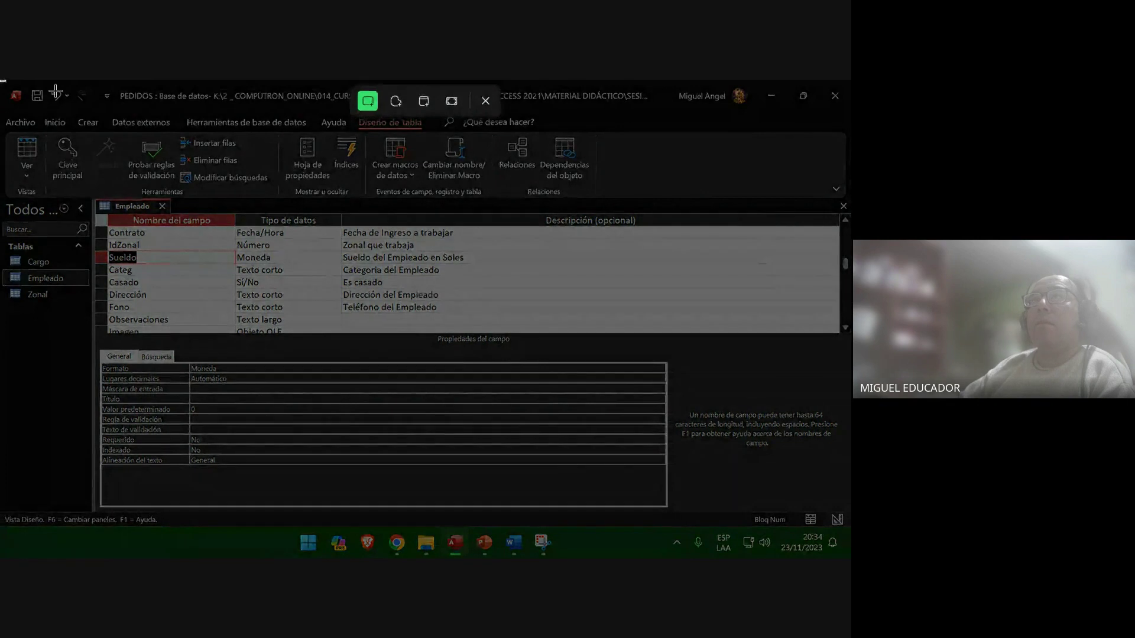
pyautogui.moveTo(1, 81); pyautogui.dragTo(848, 527)
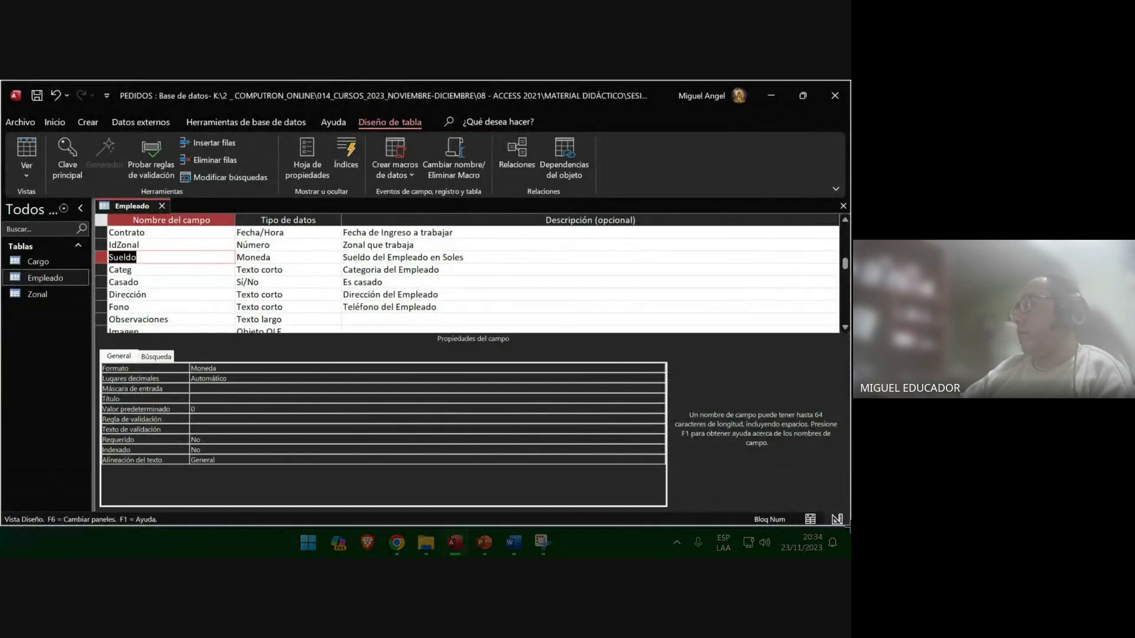
# Switch to PowerPoint, paste the Sueldo field snip onto slide 48, select blank slide 49, and go back to Access.
pyautogui.click(484, 542)
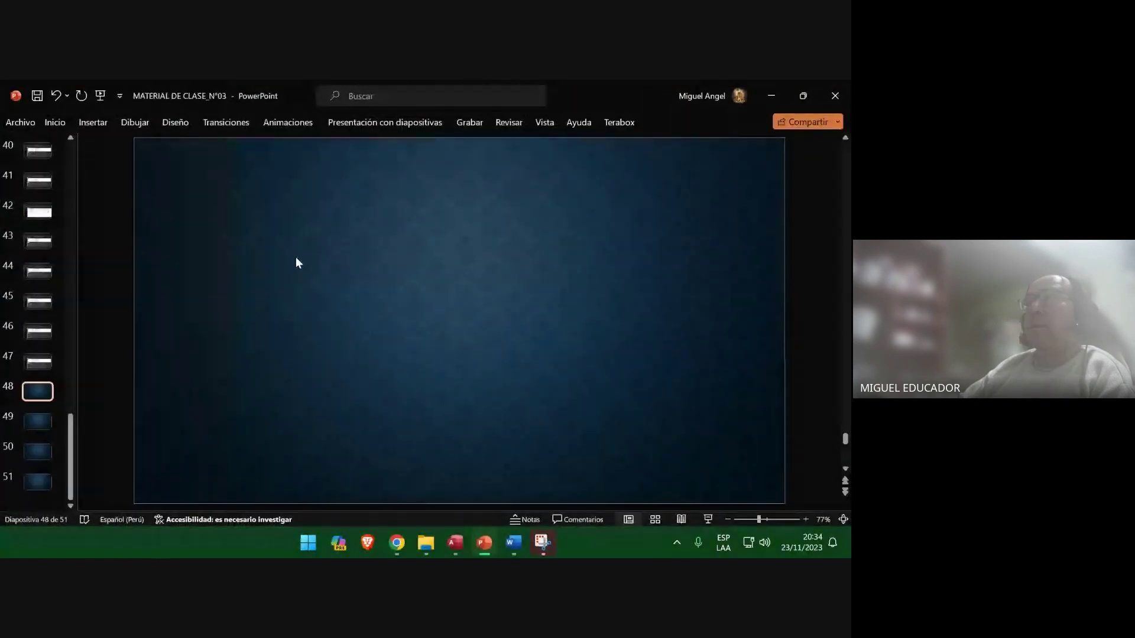
pyautogui.rightClick(297, 260)
pyautogui.click(349, 309)
pyautogui.click(37, 422)
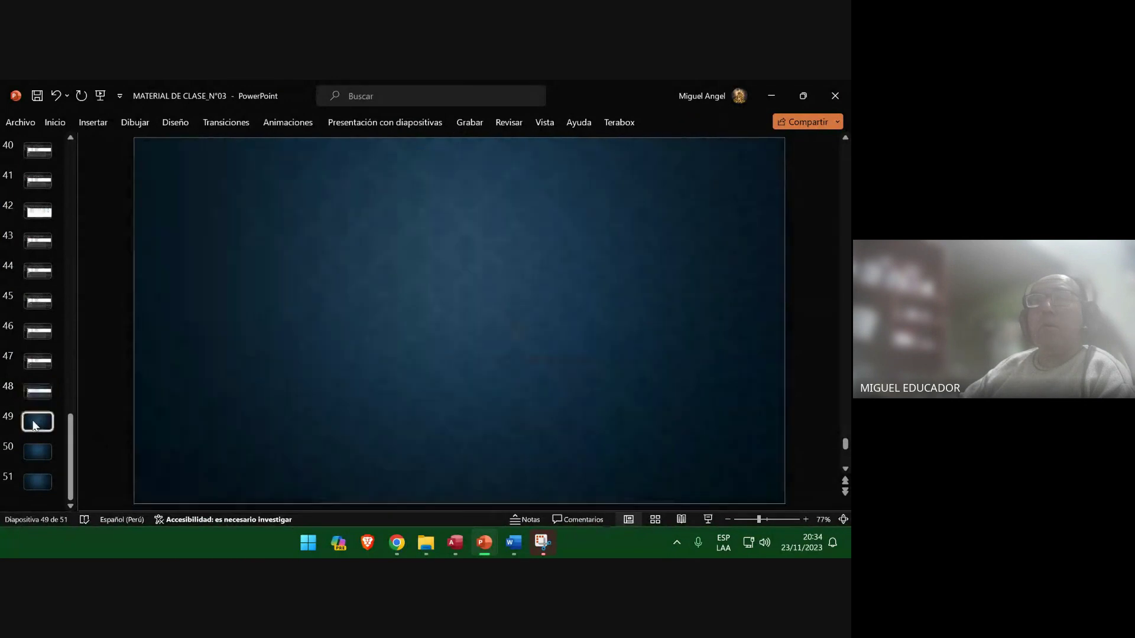
pyautogui.click(771, 95)
# Set the Sueldo field's Título property to "Sueldo Básico", copying the text from the Word guide.
pyautogui.click(220, 397)
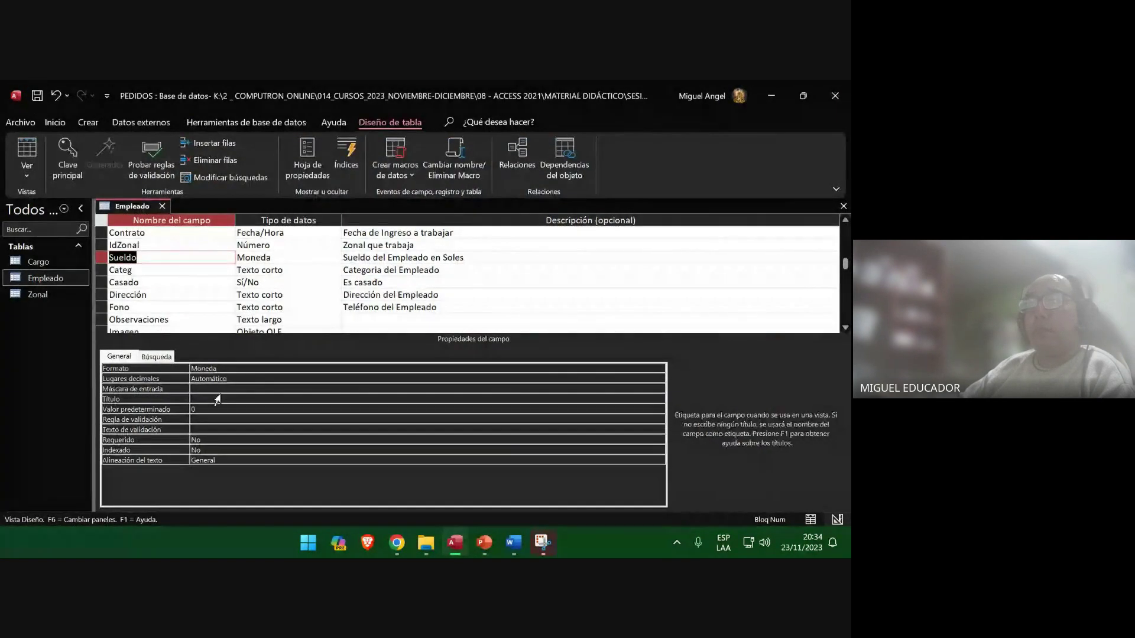
pyautogui.click(513, 542)
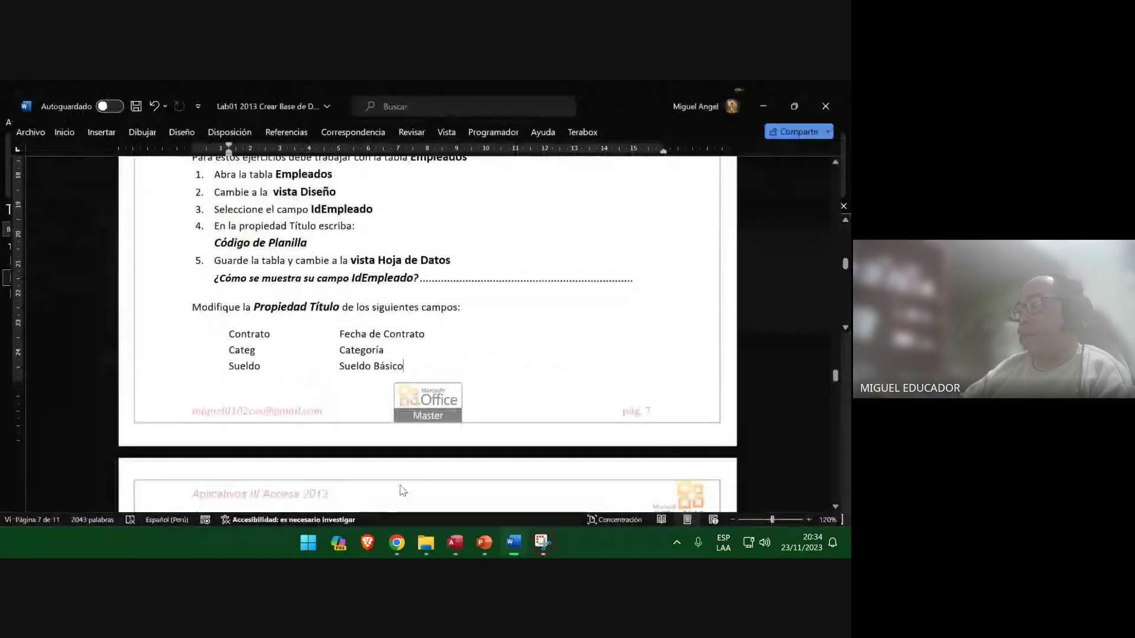
pyautogui.moveTo(409, 364); pyautogui.dragTo(325, 364)
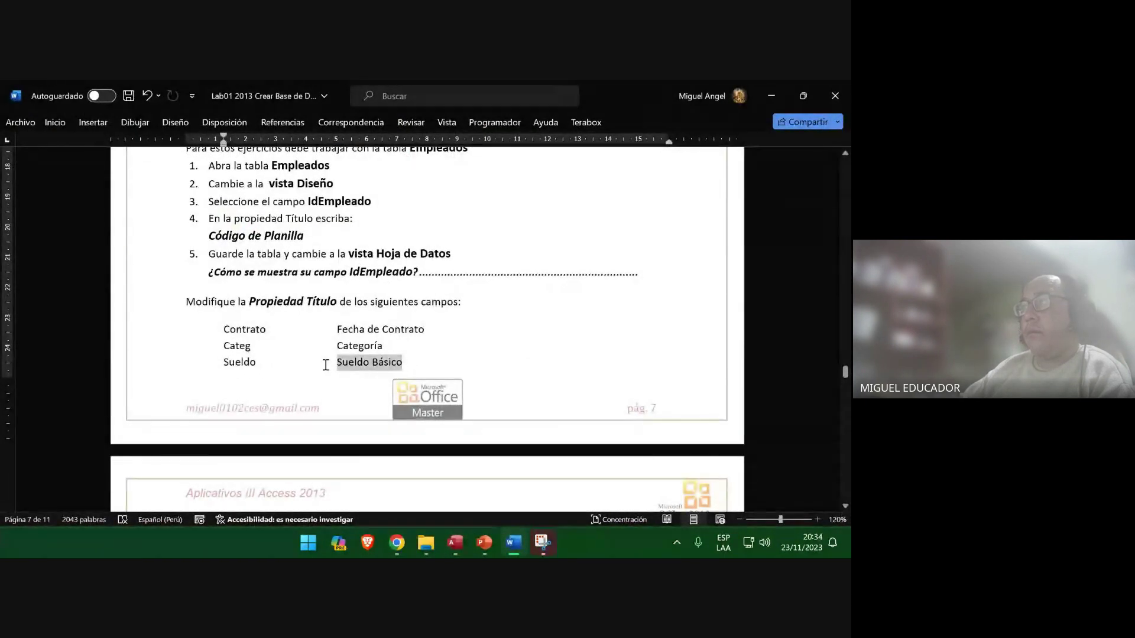
pyautogui.rightClick(373, 365)
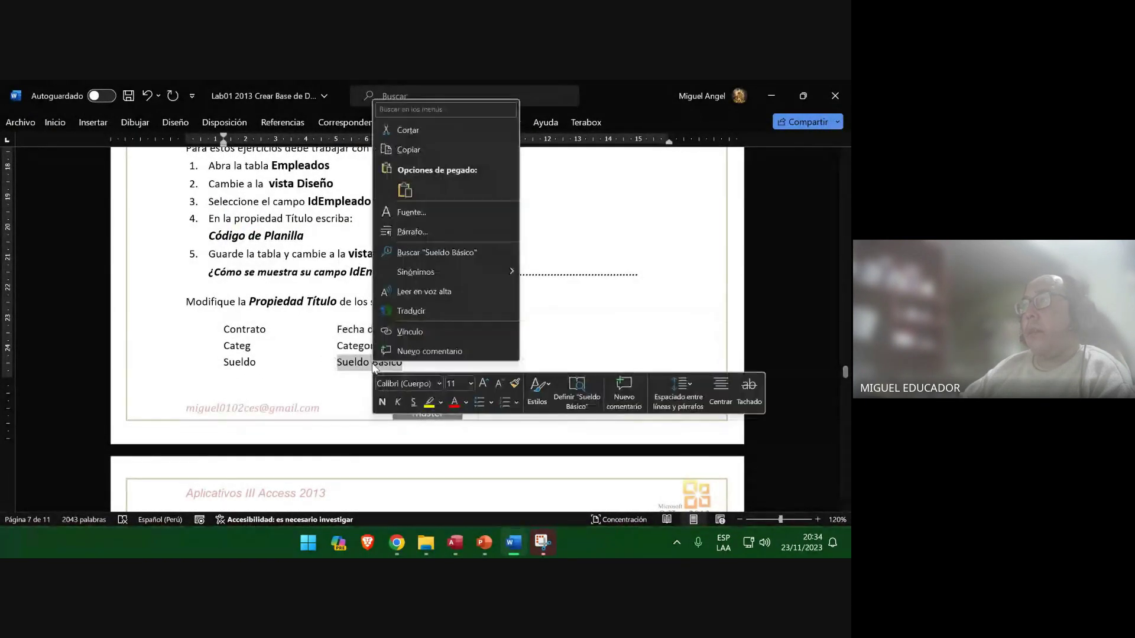
pyautogui.click(419, 149)
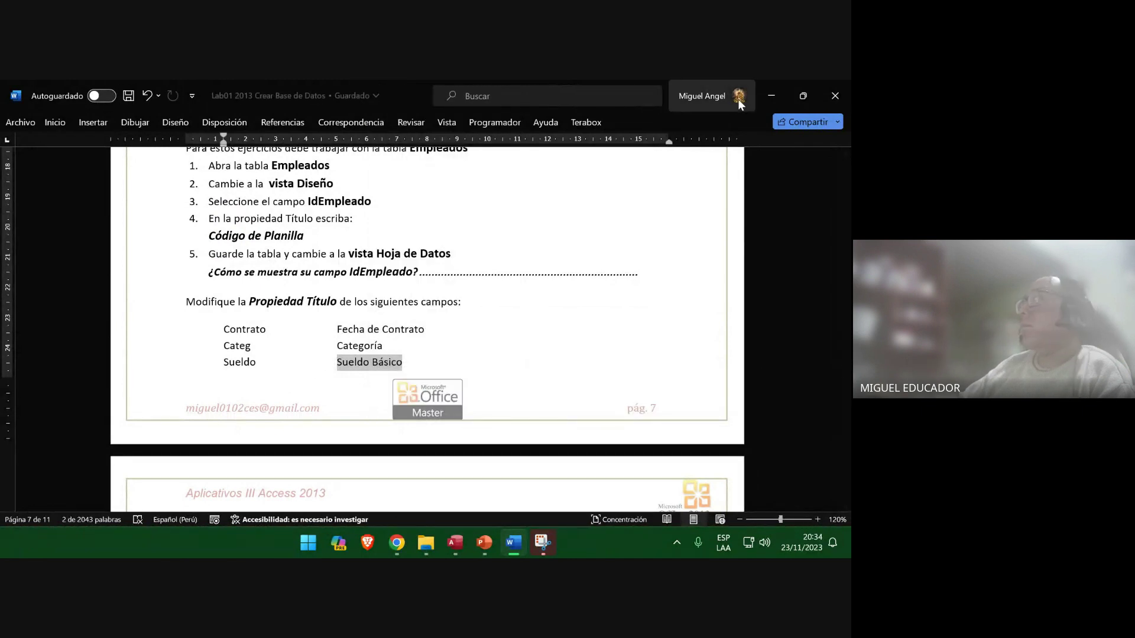
pyautogui.click(771, 96)
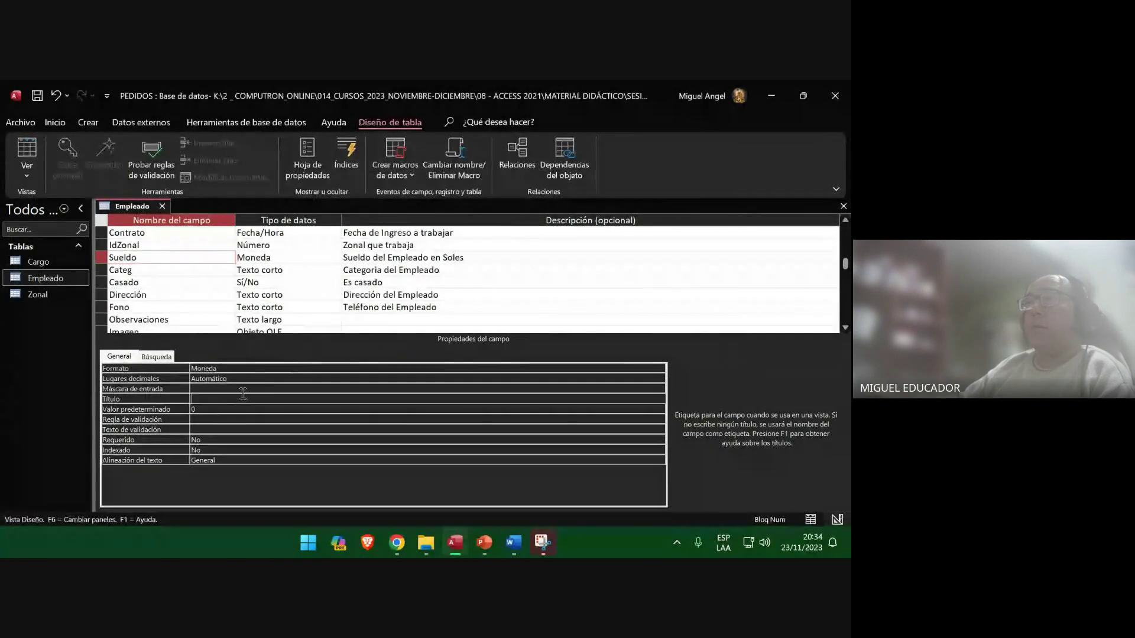
pyautogui.hotkey('ctrl', 'v')
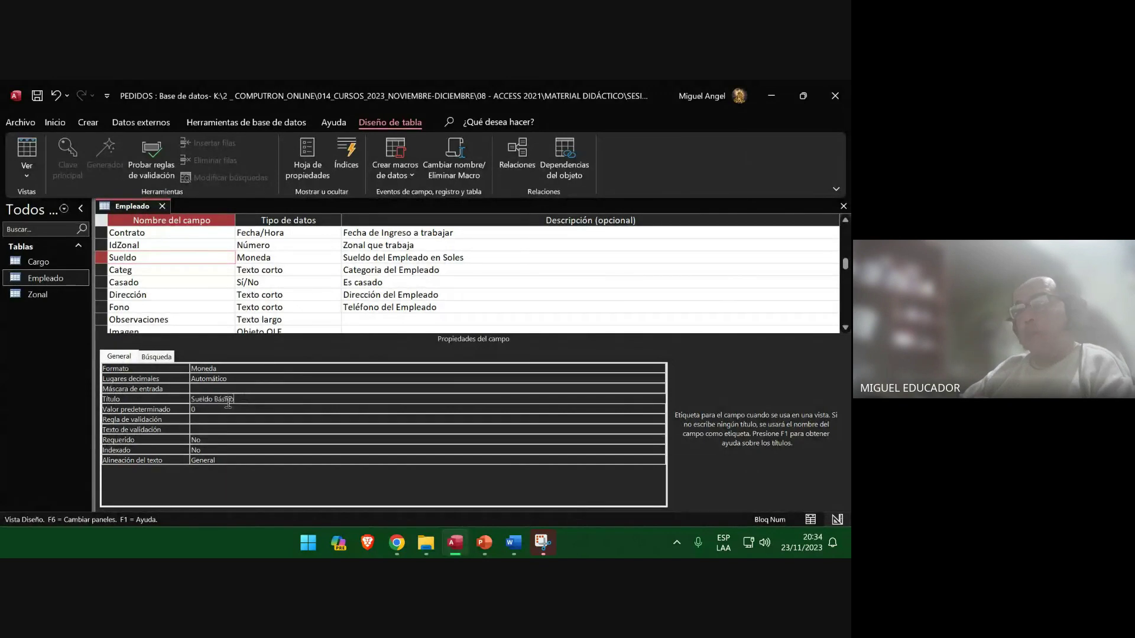
# Highlight the Sueldo field's Título text and capture the full Access window as a rectangular snip.
pyautogui.click(545, 544)
pyautogui.click(225, 235)
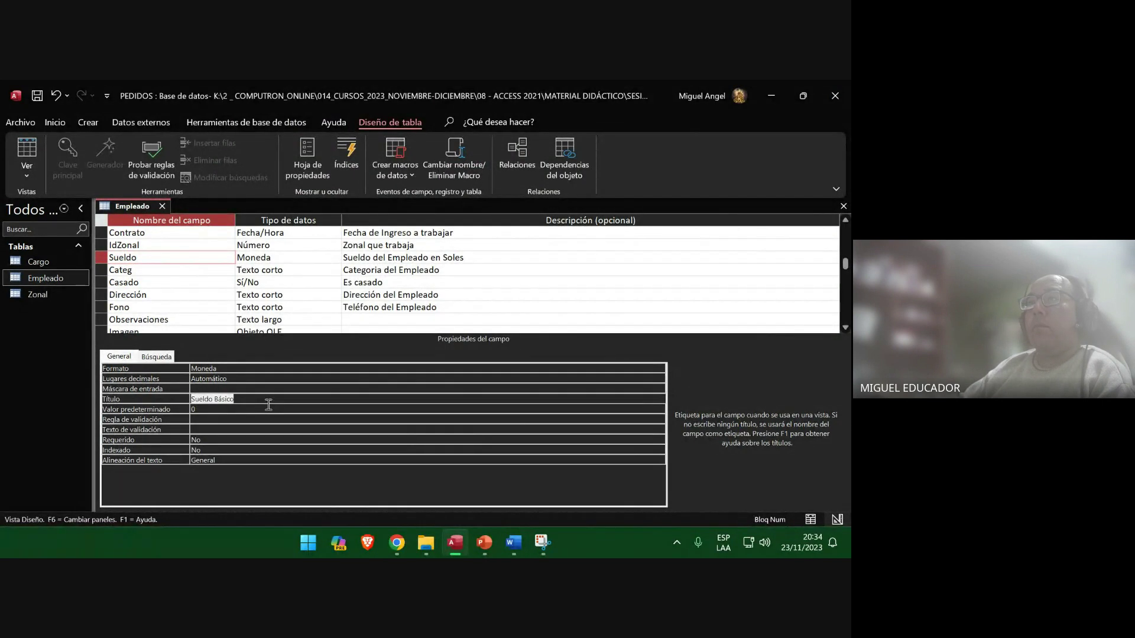
pyautogui.press('super+shift+s')
pyautogui.moveTo(2, 81); pyautogui.dragTo(850, 527)
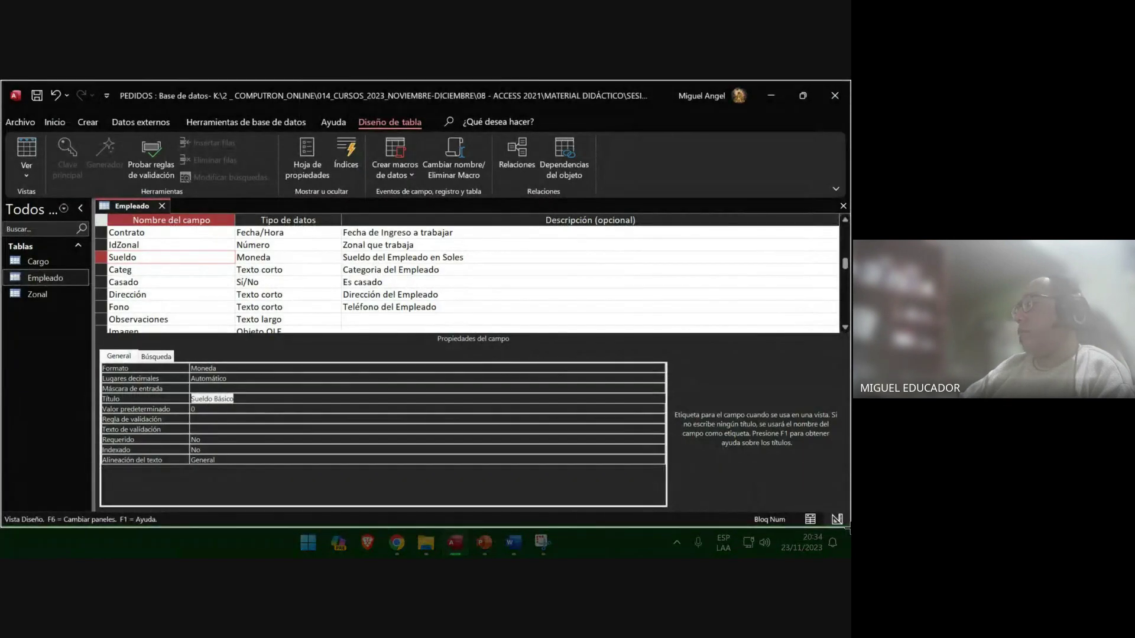
# Switch to PowerPoint and paste the Sueldo title snip onto slide 49.
pyautogui.click(484, 542)
pyautogui.rightClick(335, 304)
pyautogui.click(387, 354)
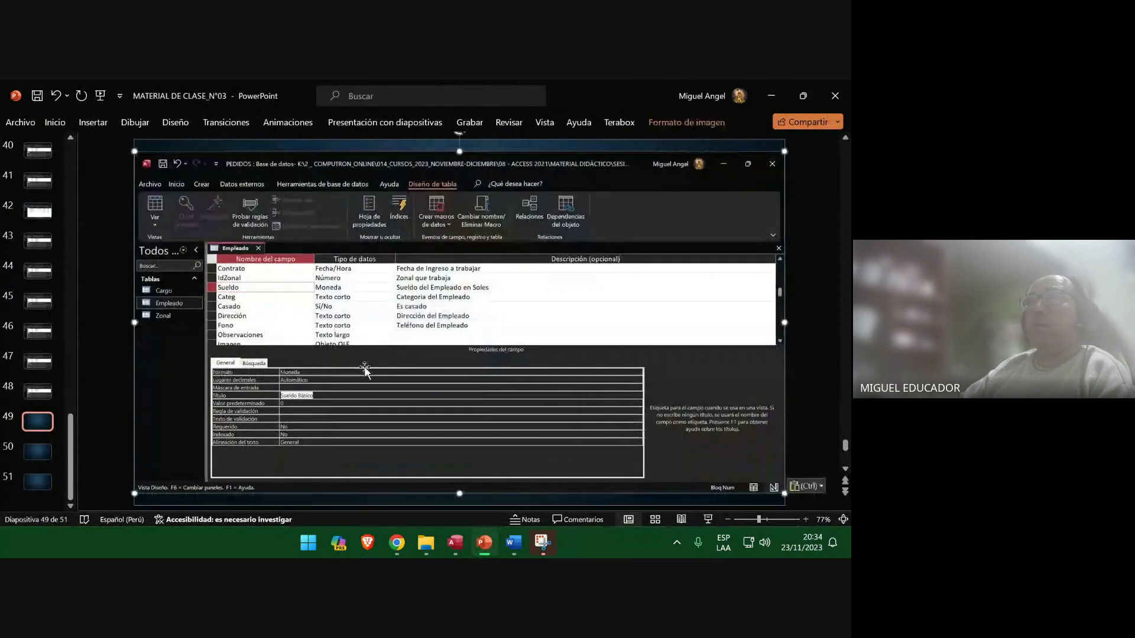
# Add three more blank slides after slide 50, then save the presentation with slide 50 selected.
pyautogui.click(39, 453)
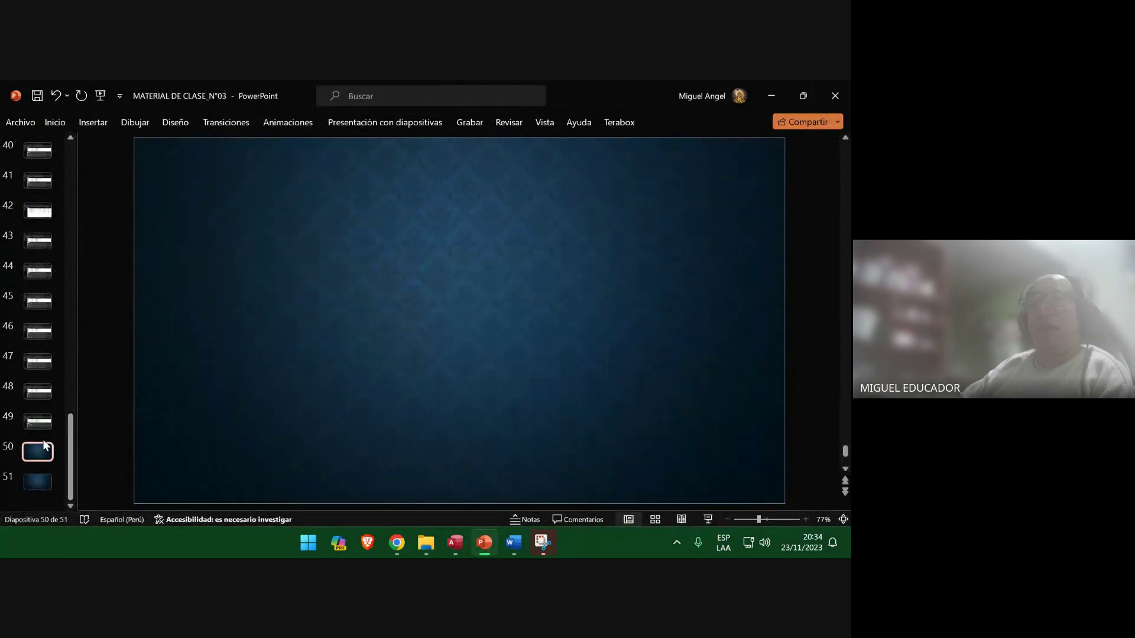
pyautogui.press('Return')
pyautogui.press('Return')
pyautogui.press('Return')
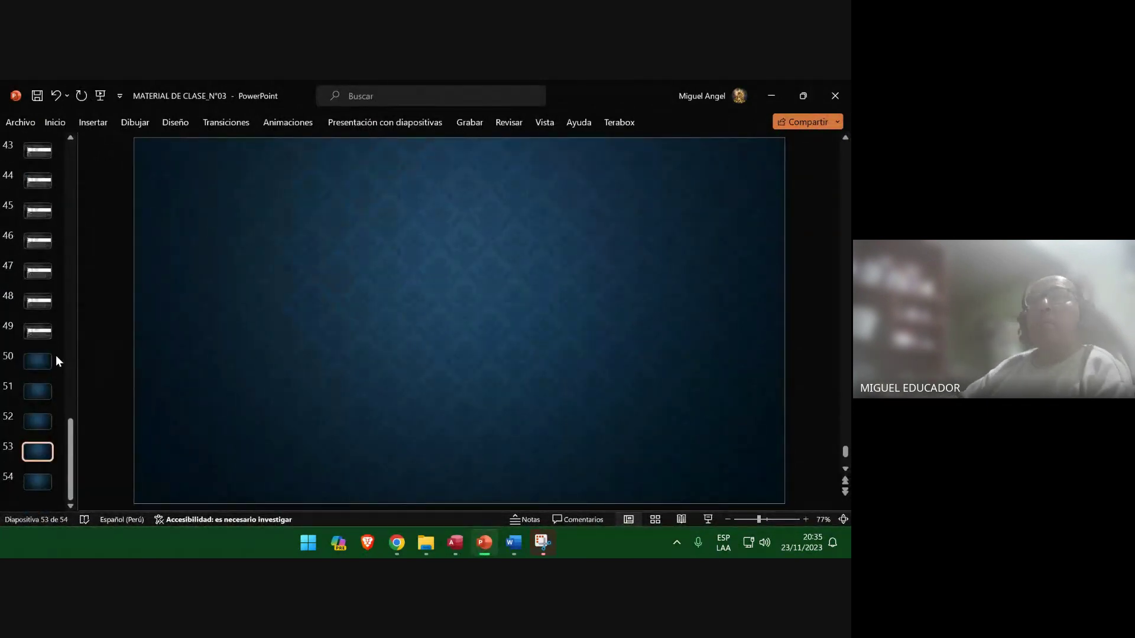
pyautogui.click(30, 360)
pyautogui.hotkey('ctrl', 's')
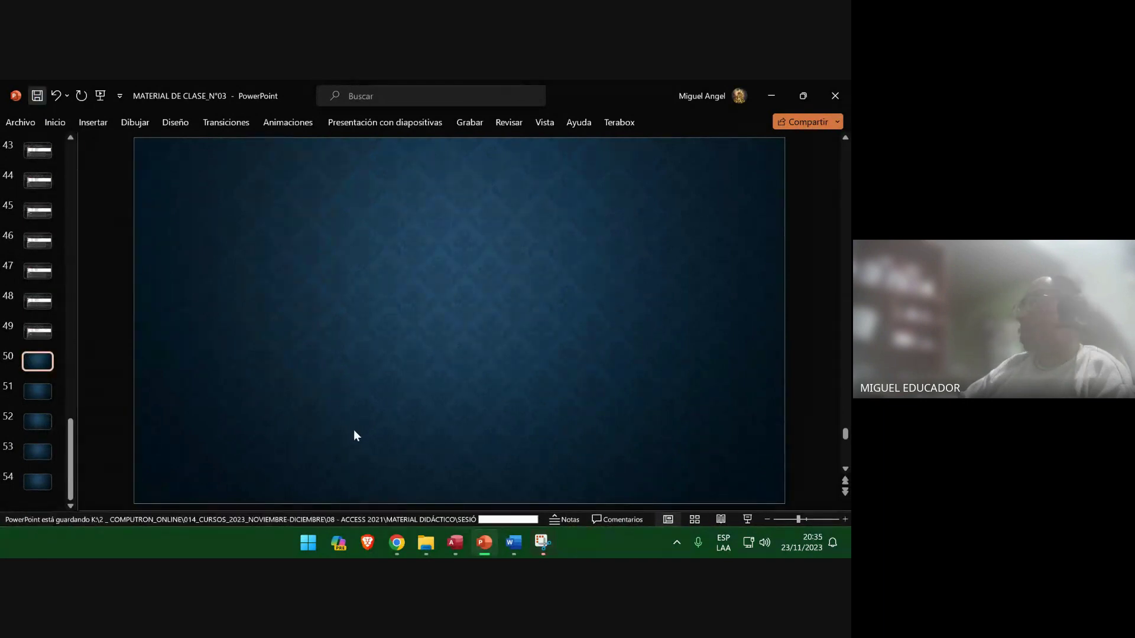
# Read the Word guide's remaining Propiedad Título entries on the following page, then return to the Access window.
pyautogui.click(514, 543)
pyautogui.scroll(-3, 487, 378)
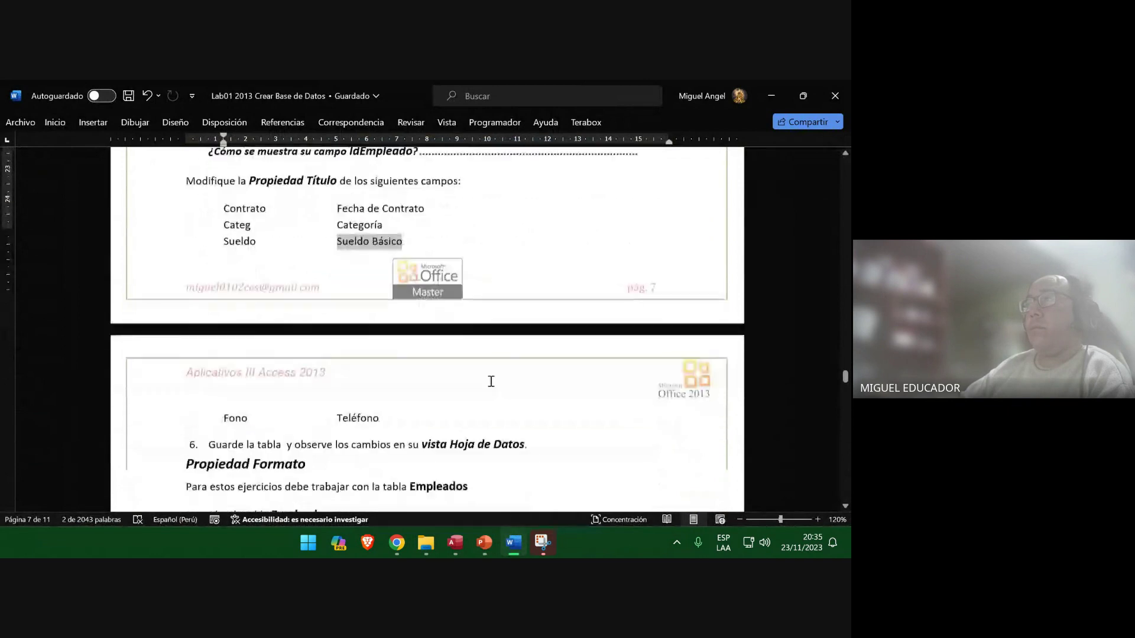
pyautogui.scroll(-1, 478, 386)
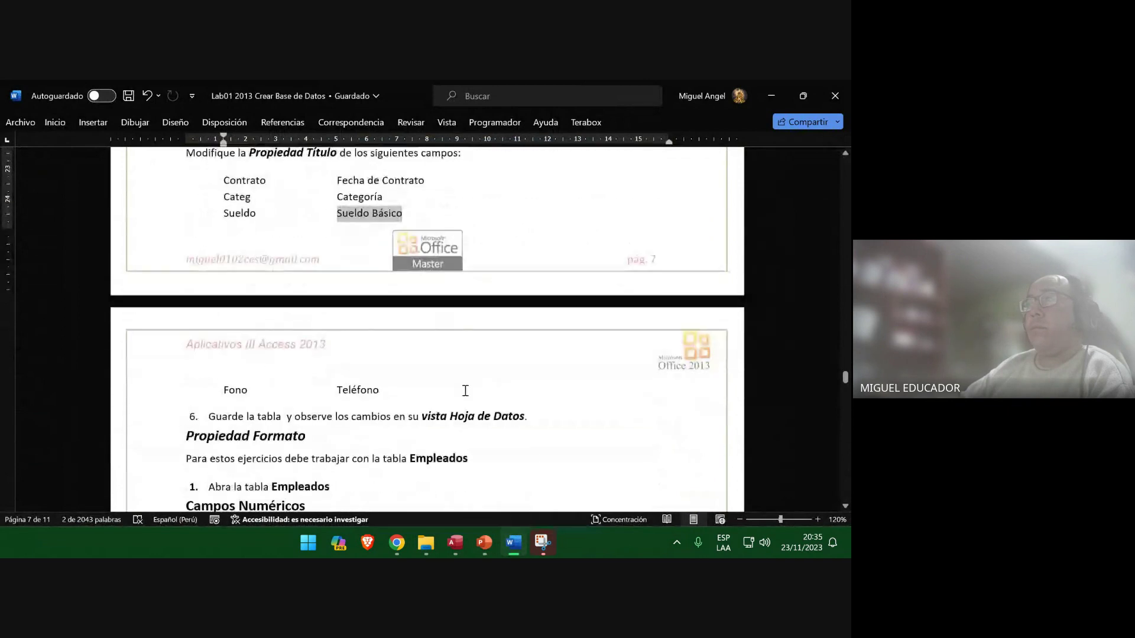
pyautogui.click(771, 96)
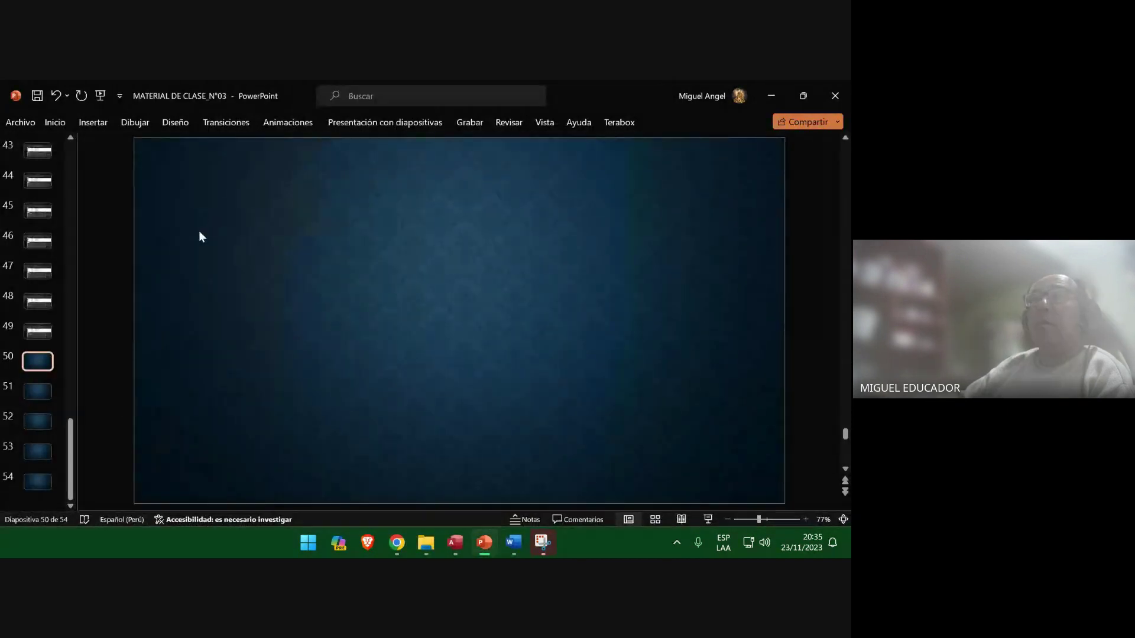
pyautogui.click(457, 544)
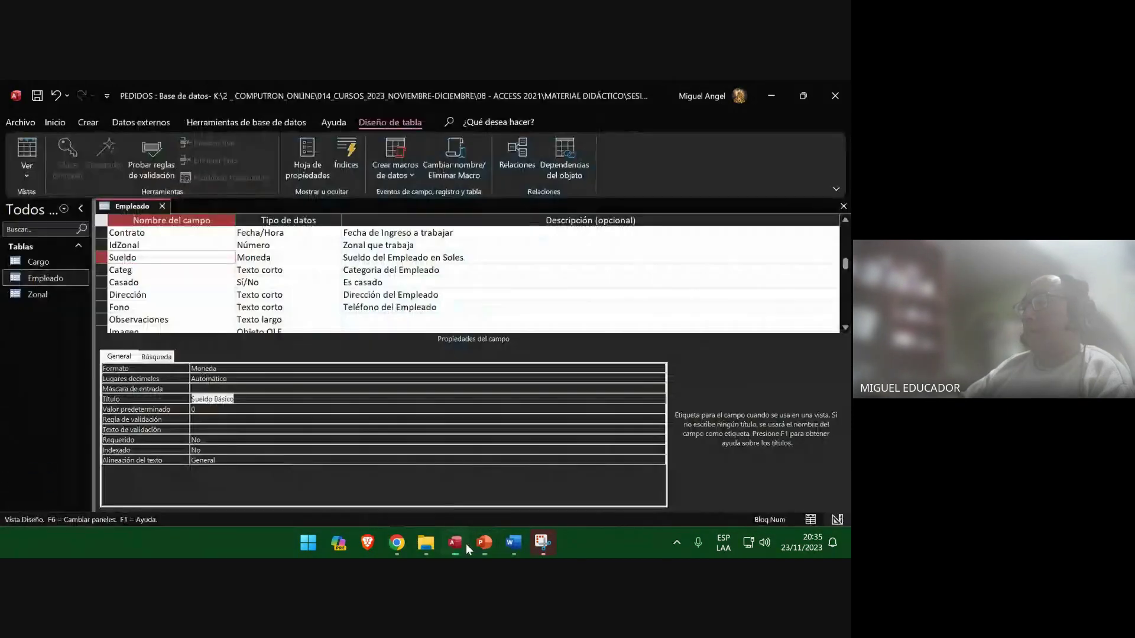
# Select the Fono field name in the Empleado design grid and capture the full Access window as a rectangular snip.
pyautogui.click(204, 312)
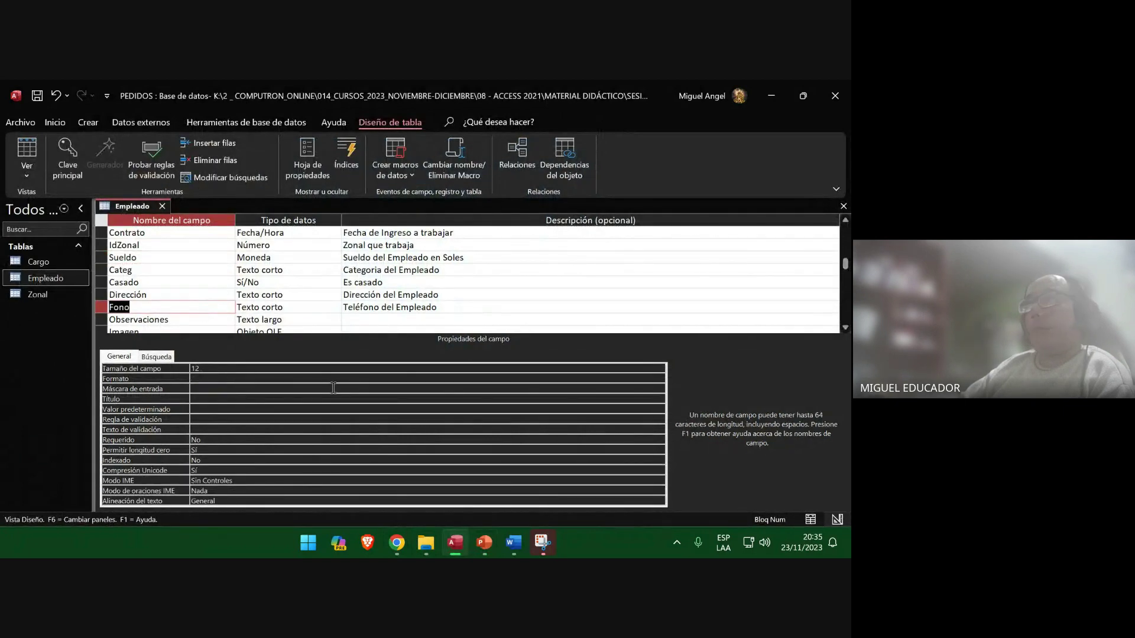
pyautogui.click(845, 328)
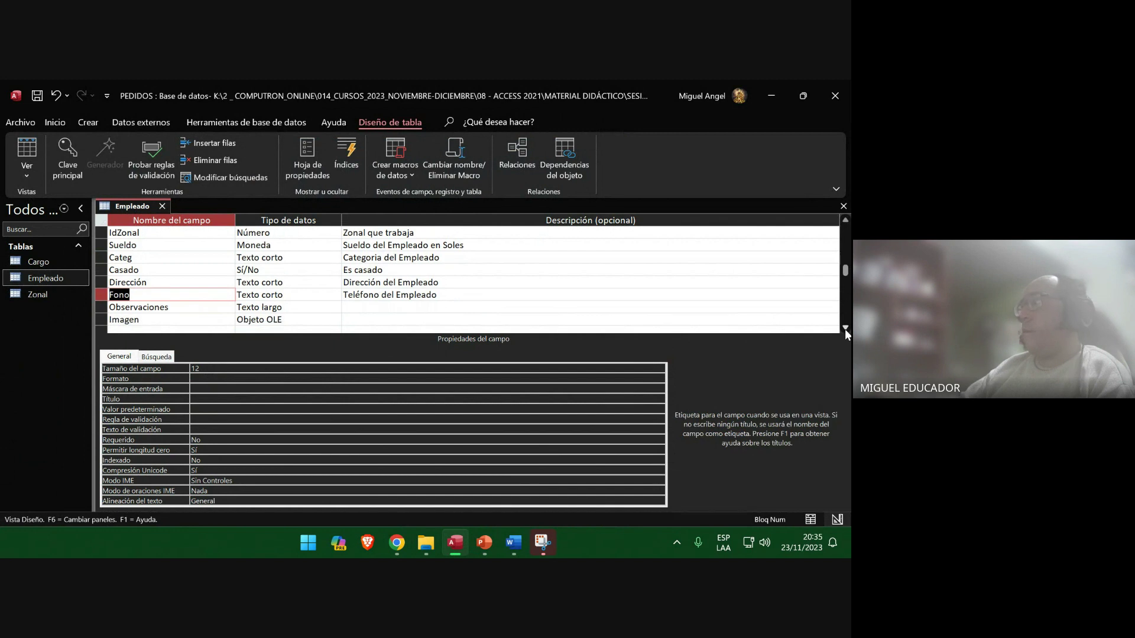
pyautogui.click(539, 543)
pyautogui.click(247, 109)
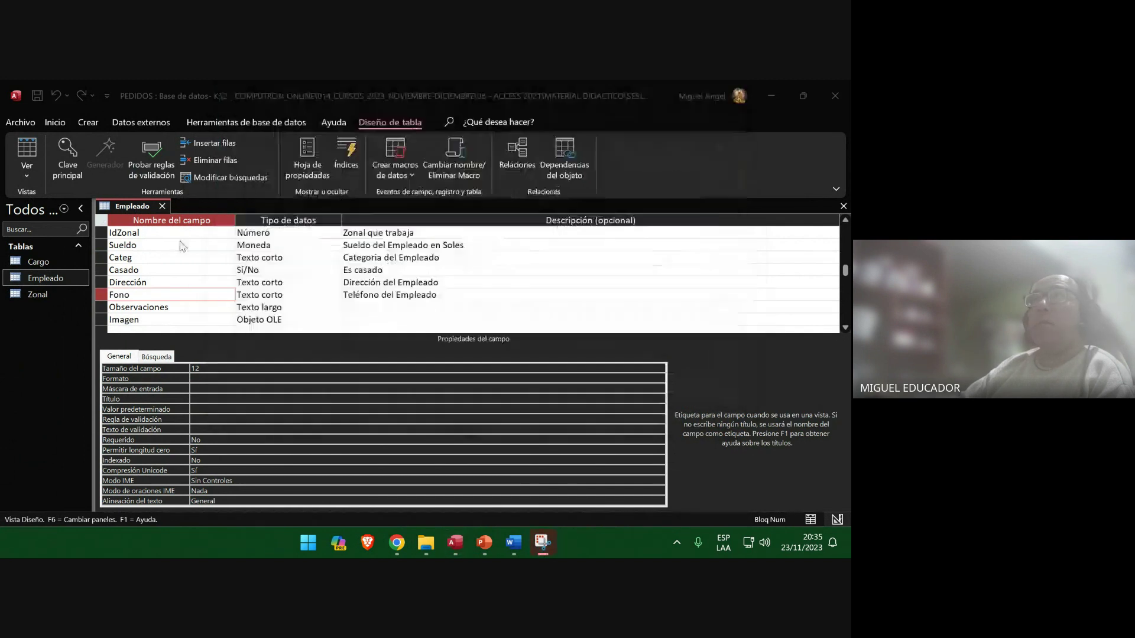
pyautogui.click(149, 295)
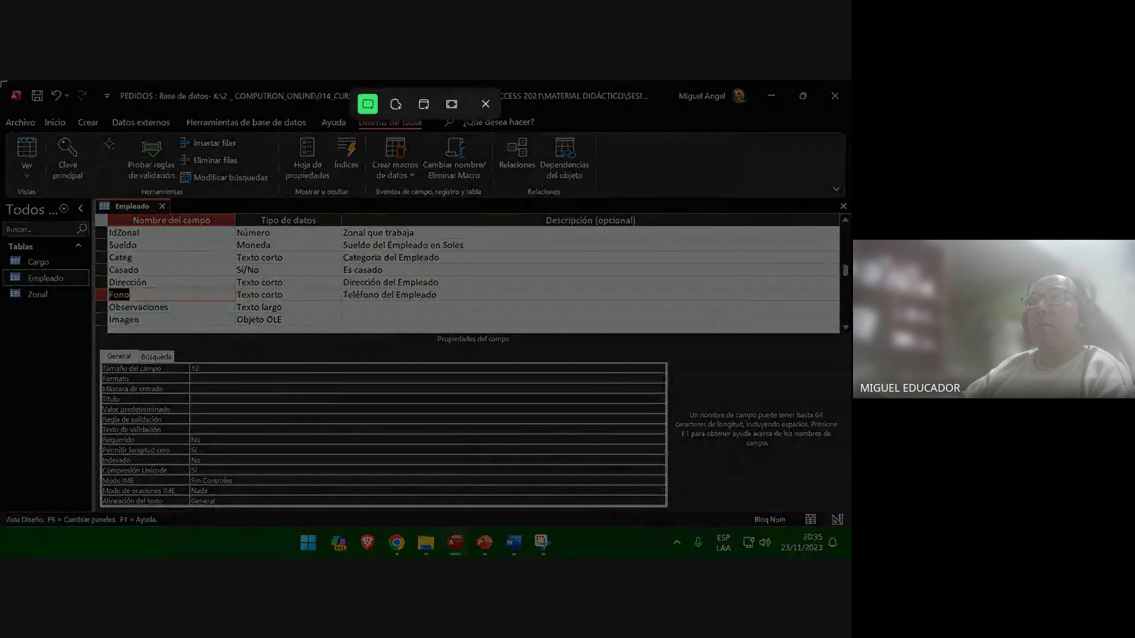
pyautogui.moveTo(1, 81); pyautogui.dragTo(847, 527)
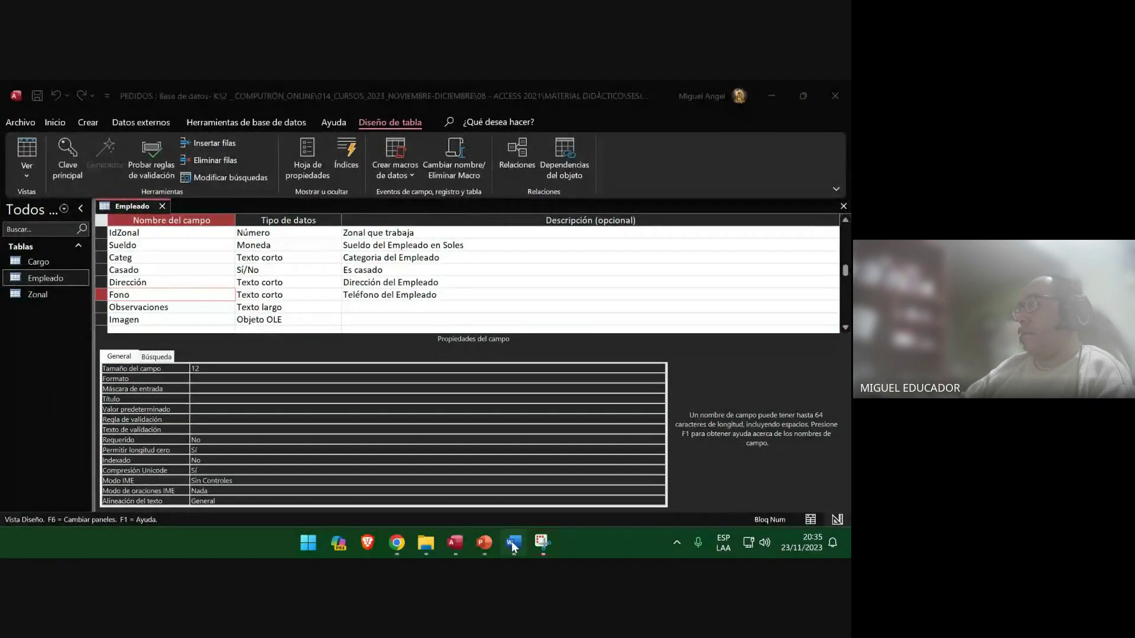
# Switch to PowerPoint, paste the Fono field snip onto slide 50, and save the presentation with slide 51 selected.
pyautogui.click(484, 542)
pyautogui.rightClick(364, 219)
pyautogui.click(413, 271)
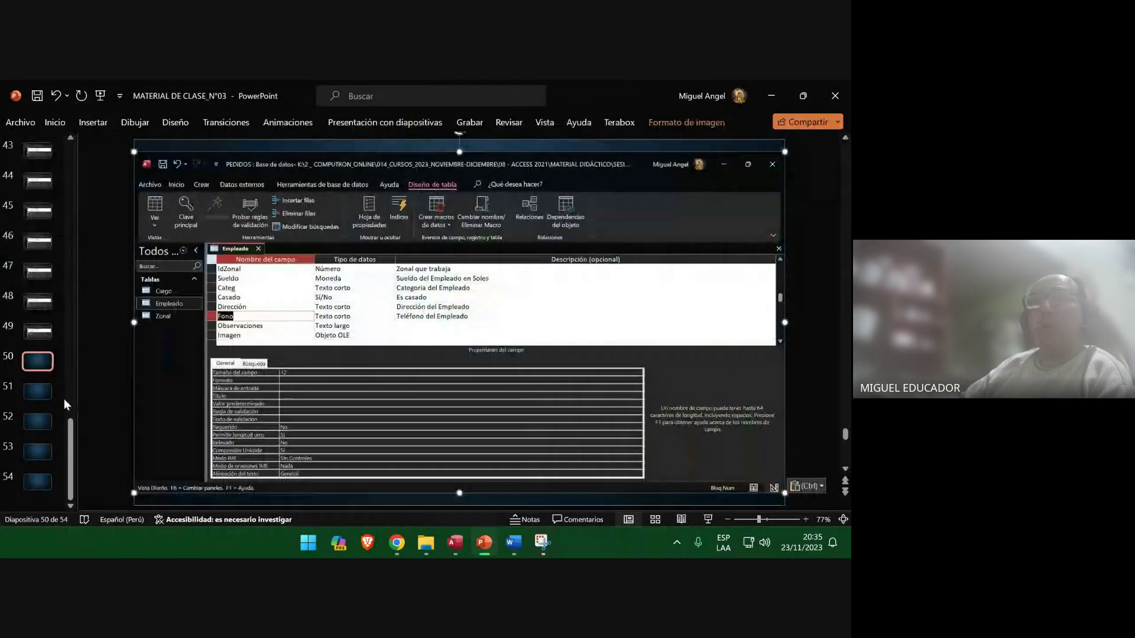
pyautogui.click(38, 393)
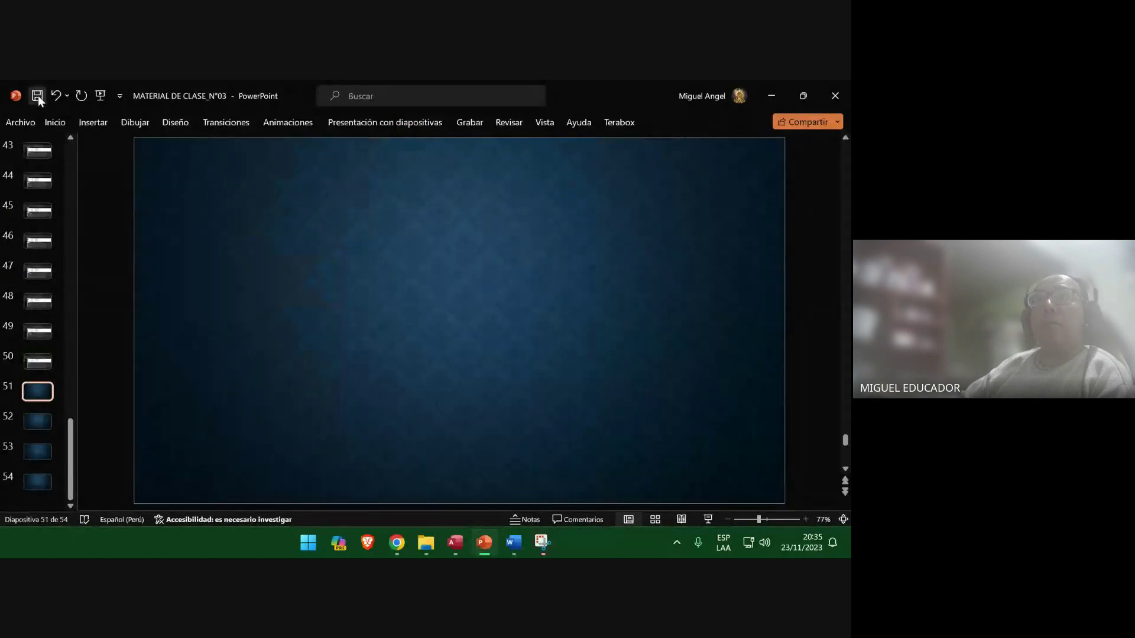
pyautogui.click(37, 95)
pyautogui.click(771, 96)
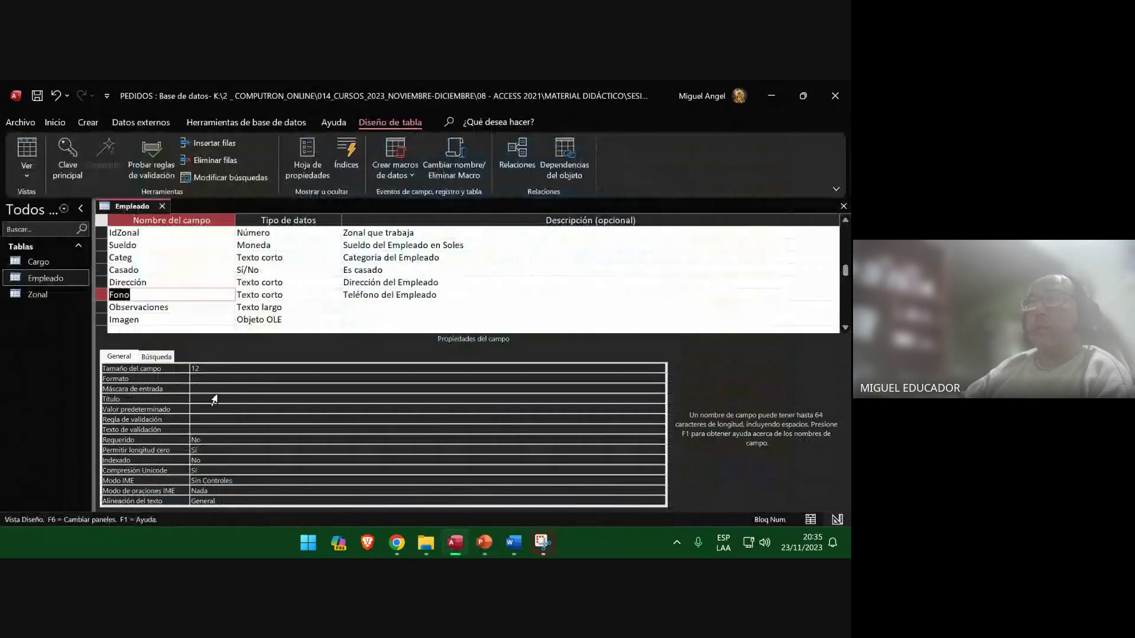
# Set the Fono field's Título property to Teléfono, copying the text from the Word guide.
pyautogui.click(214, 400)
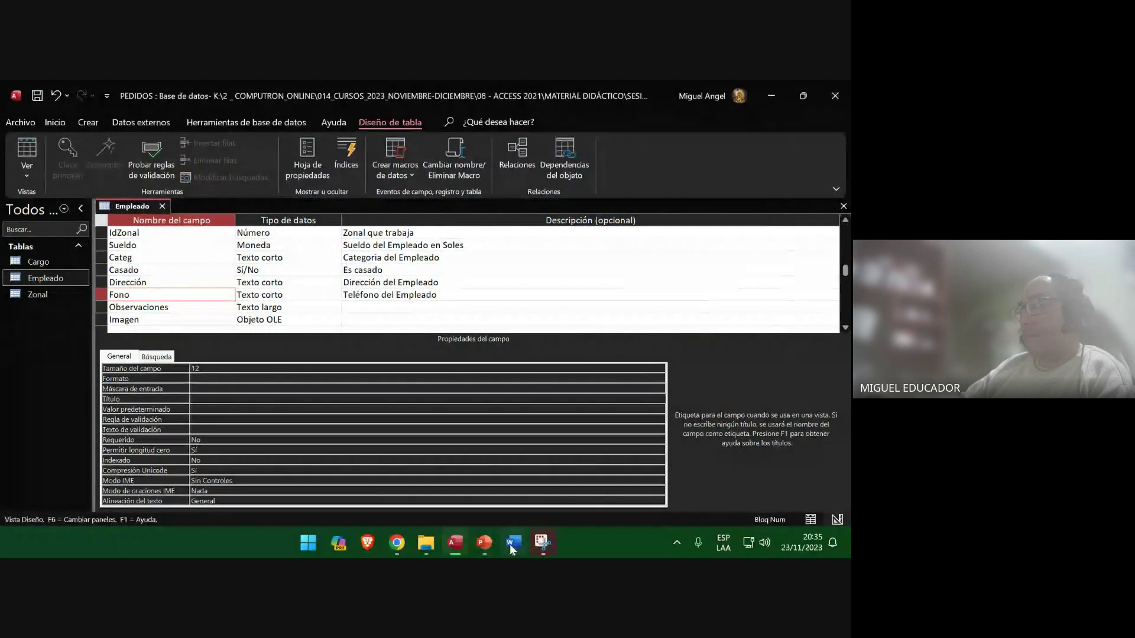
pyautogui.click(512, 545)
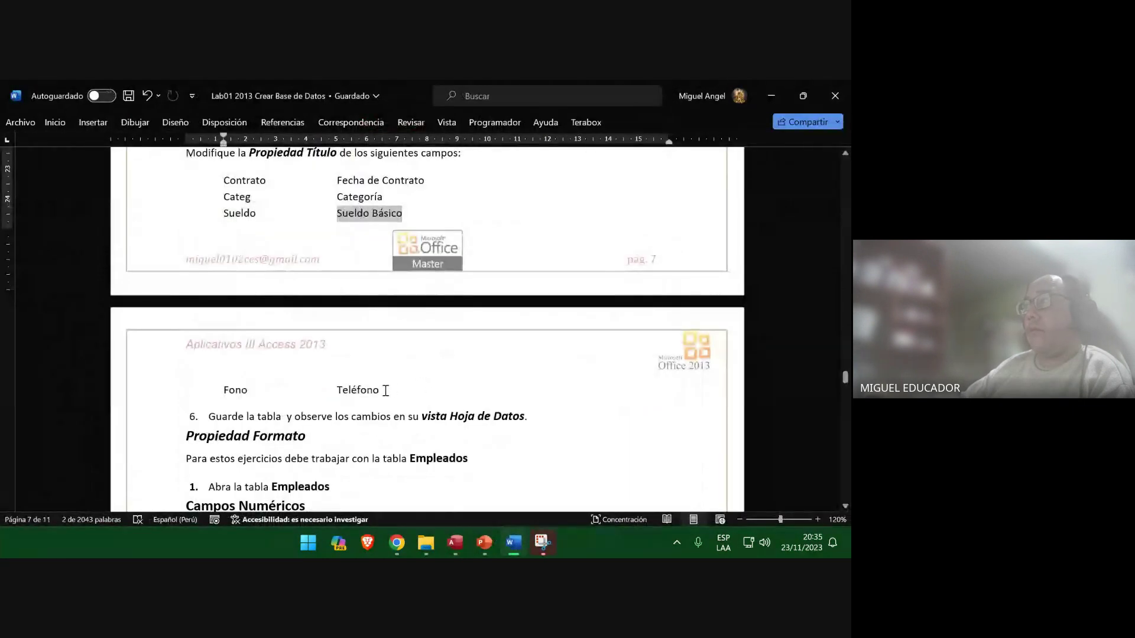
pyautogui.moveTo(385, 391); pyautogui.dragTo(349, 391)
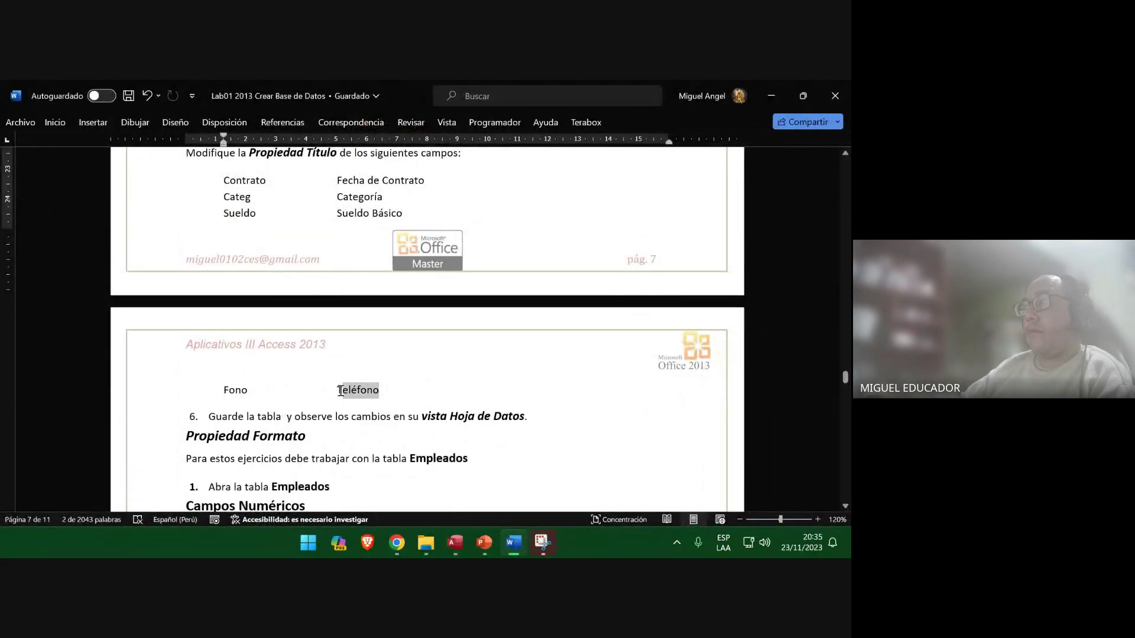
pyautogui.rightClick(340, 393)
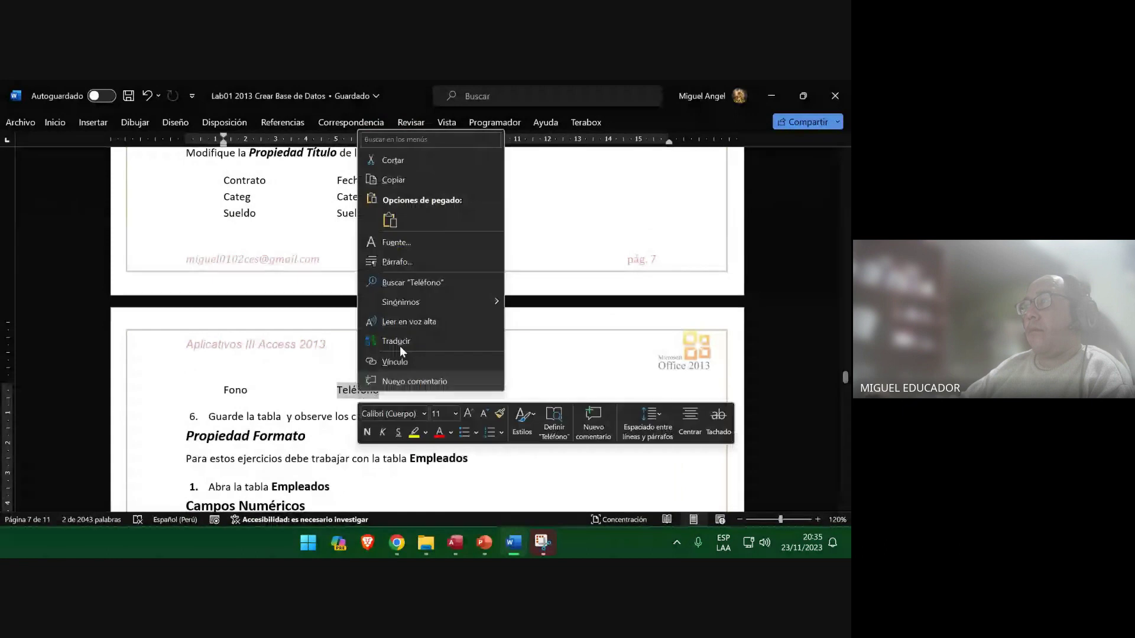
pyautogui.click(410, 180)
pyautogui.click(770, 98)
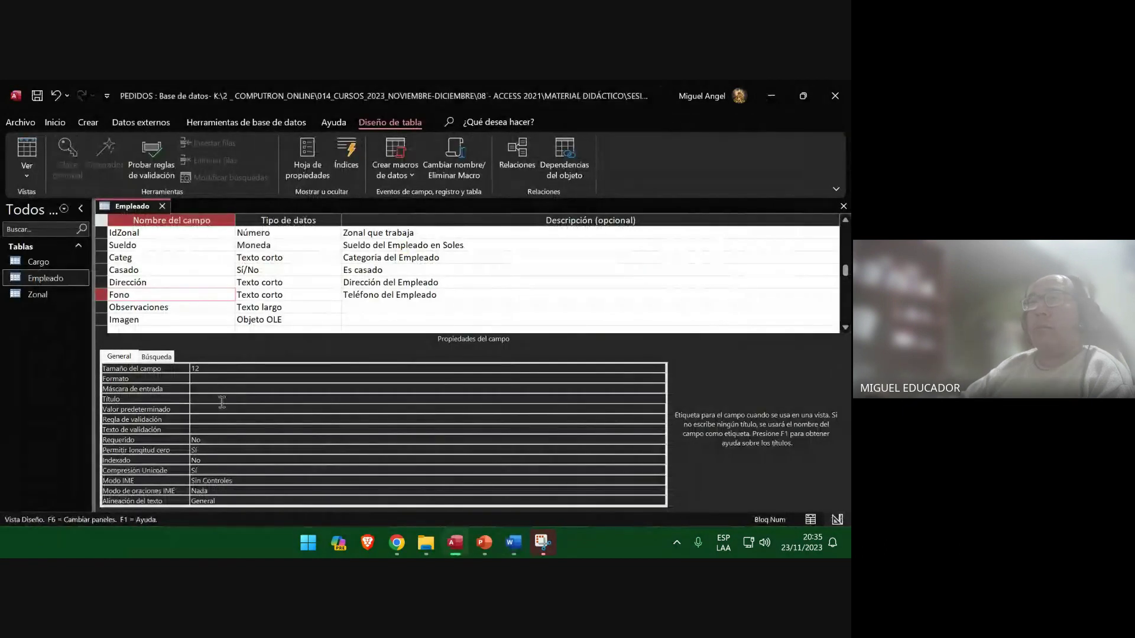
pyautogui.hotkey('ctrl', 'v')
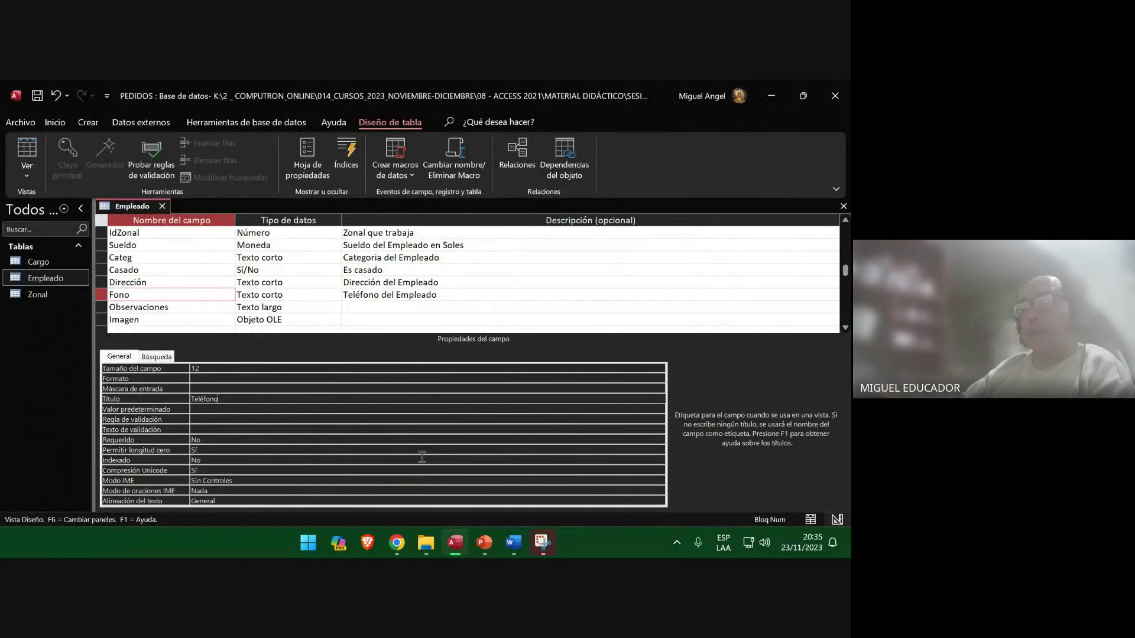
# Highlight the Fono field's Título text and capture the Access window as a rectangular snip.
pyautogui.click(543, 542)
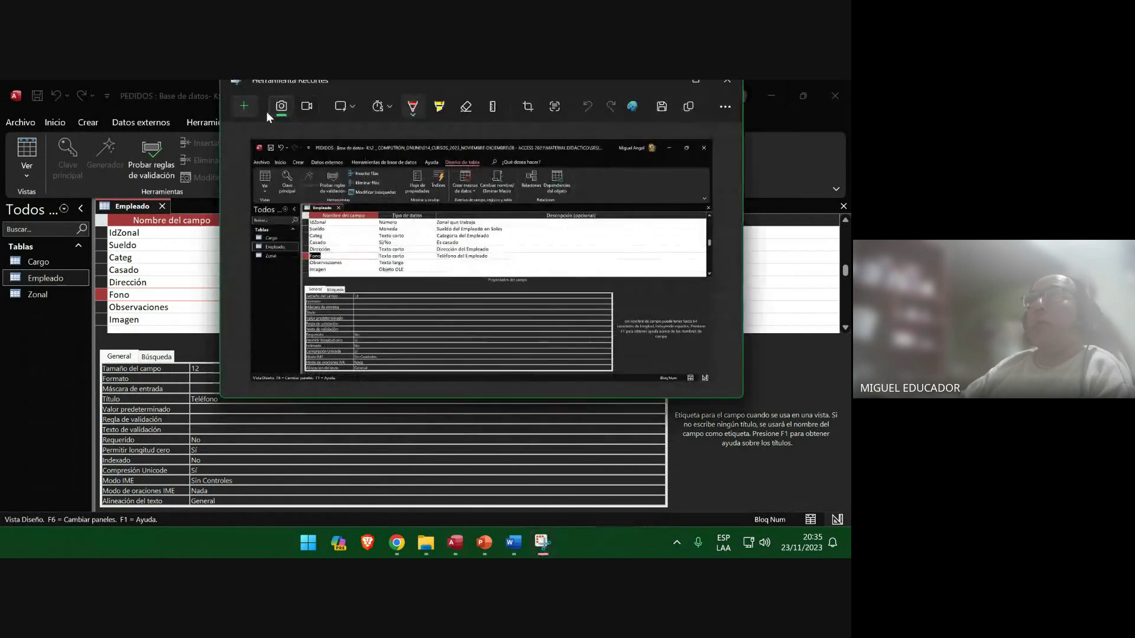
pyautogui.hotkey('alt', 'Tab')
pyautogui.click(172, 399)
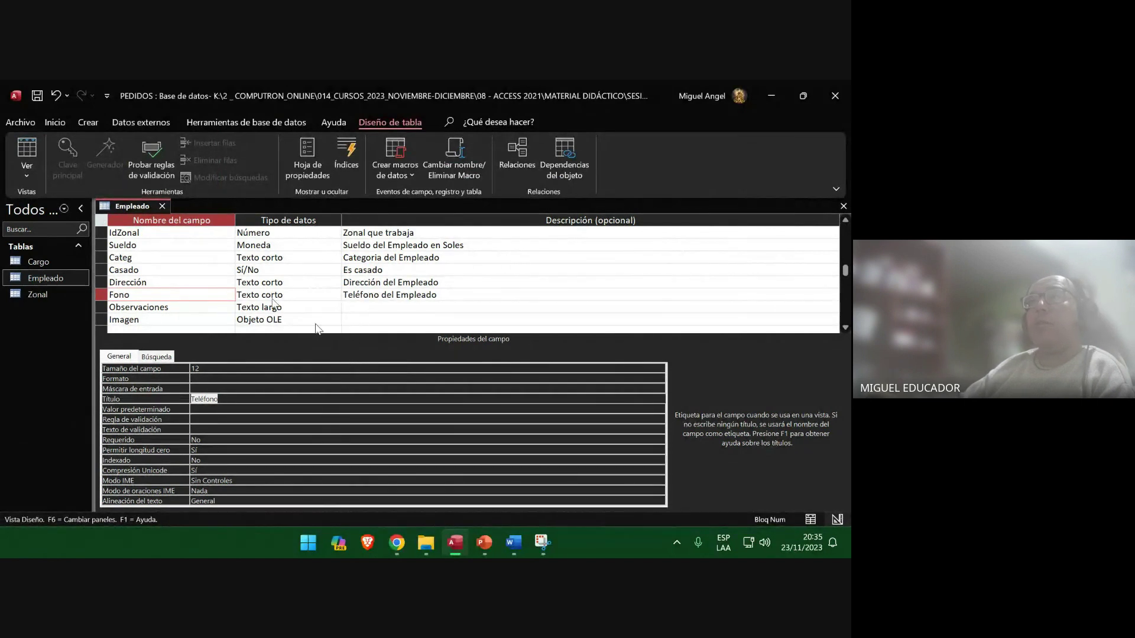
pyautogui.press('super+shift+s')
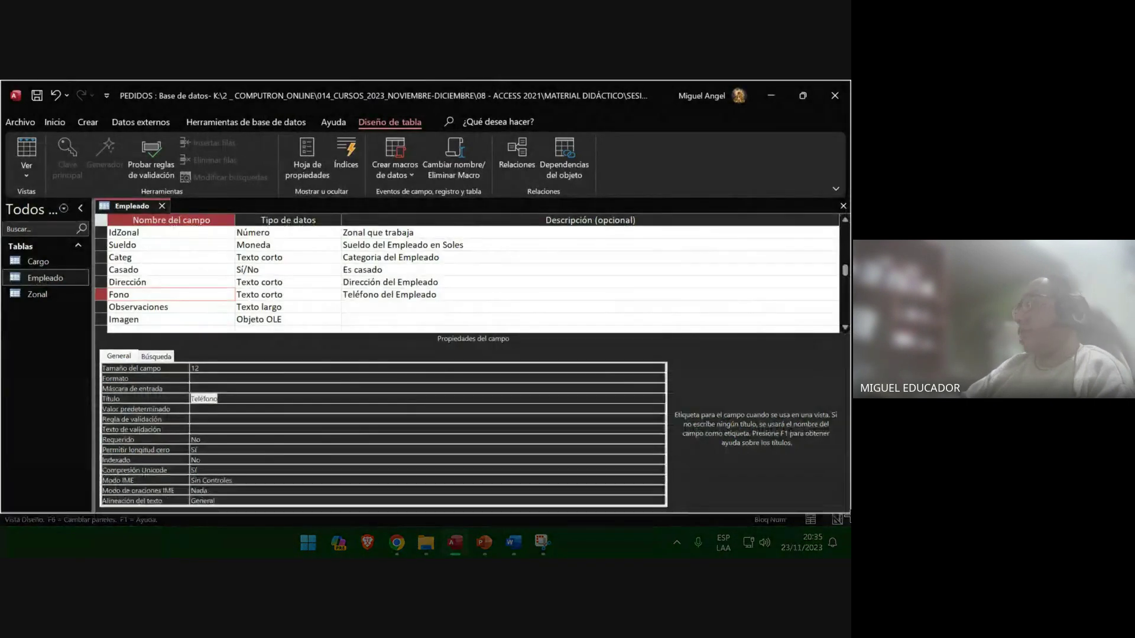
pyautogui.click(363, 499)
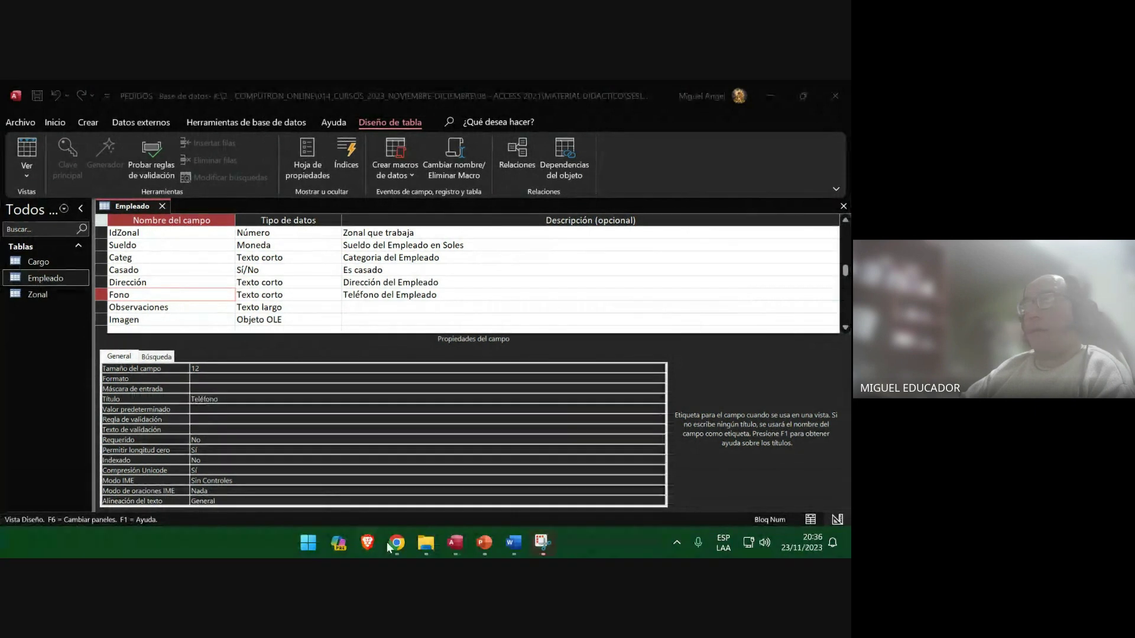
# Switch to PowerPoint, paste the Fono title snip as a picture onto slide 51, and save with slide 52 selected.
pyautogui.click(484, 542)
pyautogui.rightClick(369, 267)
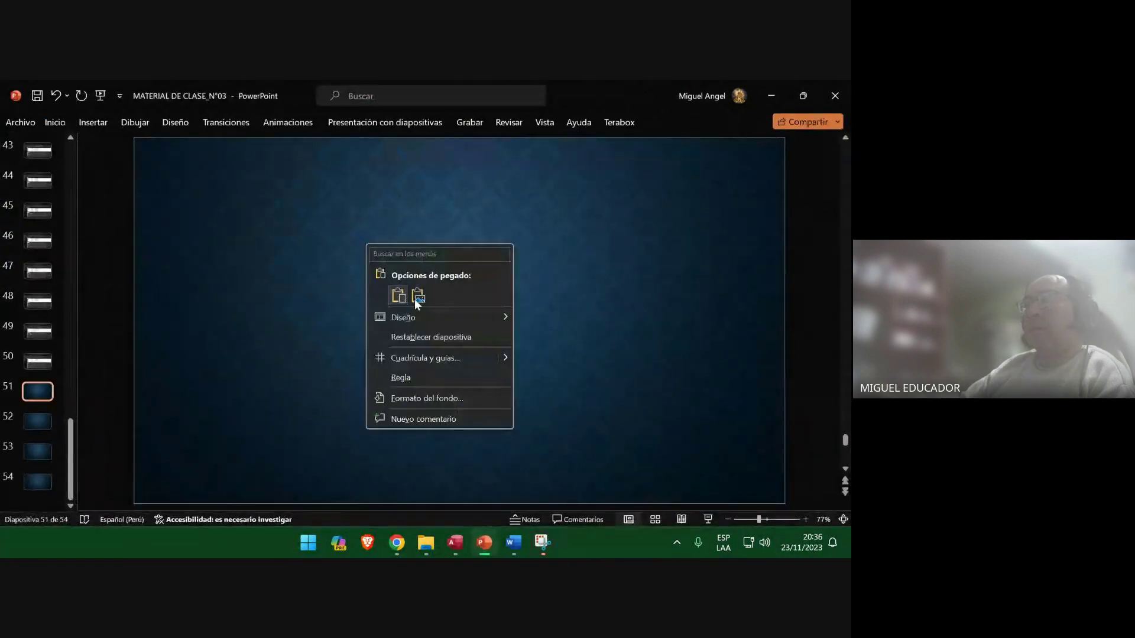
pyautogui.click(419, 295)
pyautogui.click(30, 423)
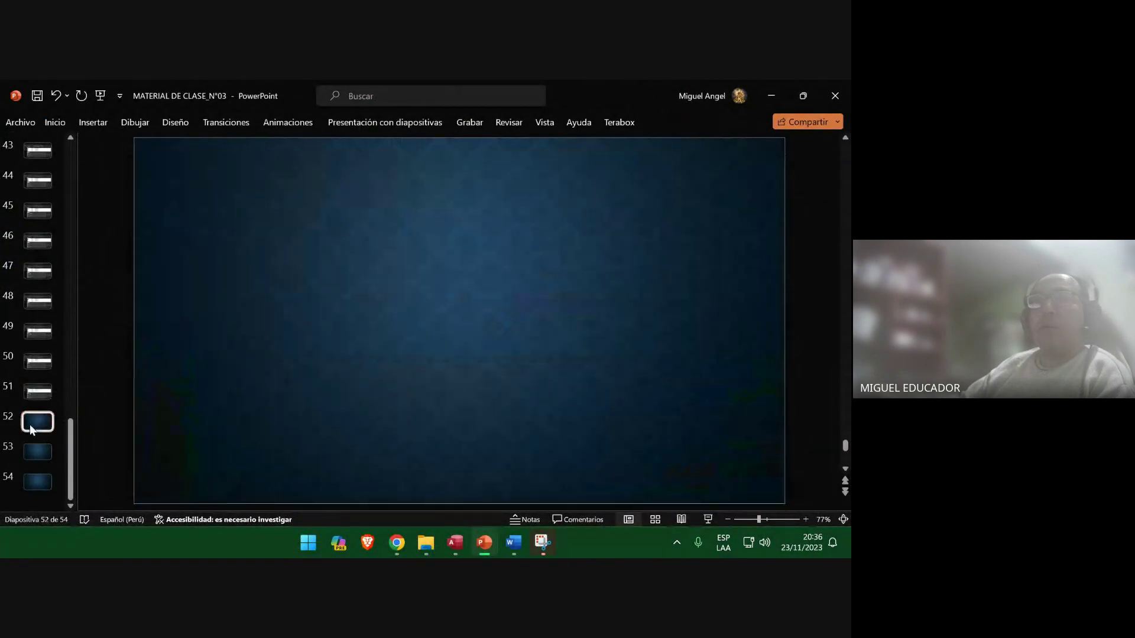
pyautogui.click(36, 96)
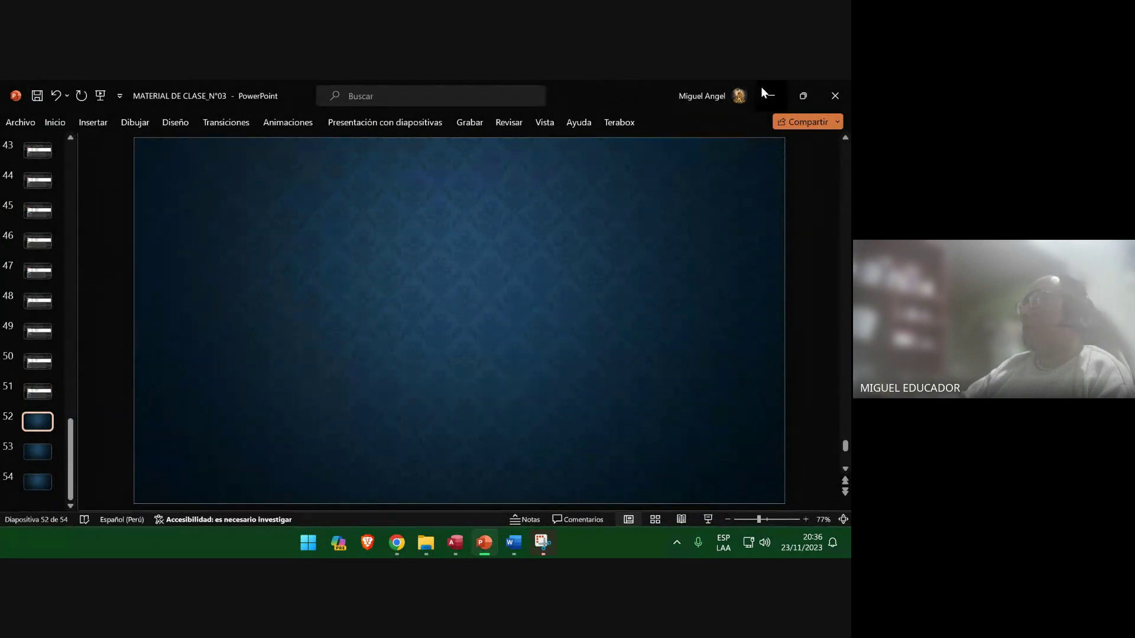
pyautogui.click(771, 96)
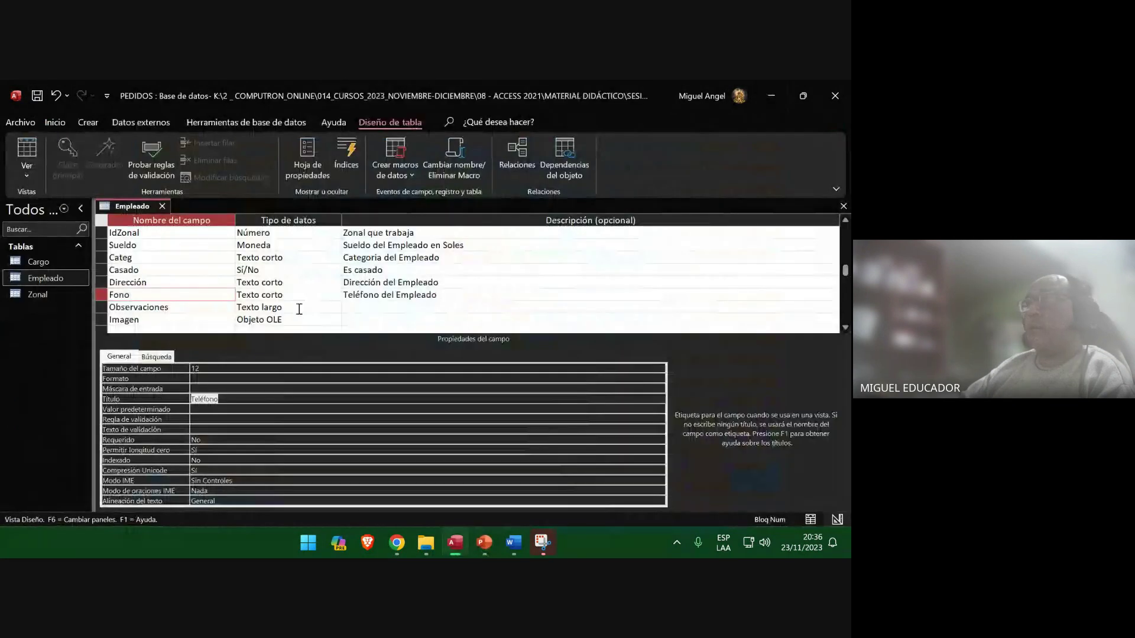
# Read step 6 and the Propiedad Formato exercises in the Word guide, then return to the Access window.
pyautogui.click(509, 543)
pyautogui.scroll(-2, 426, 394)
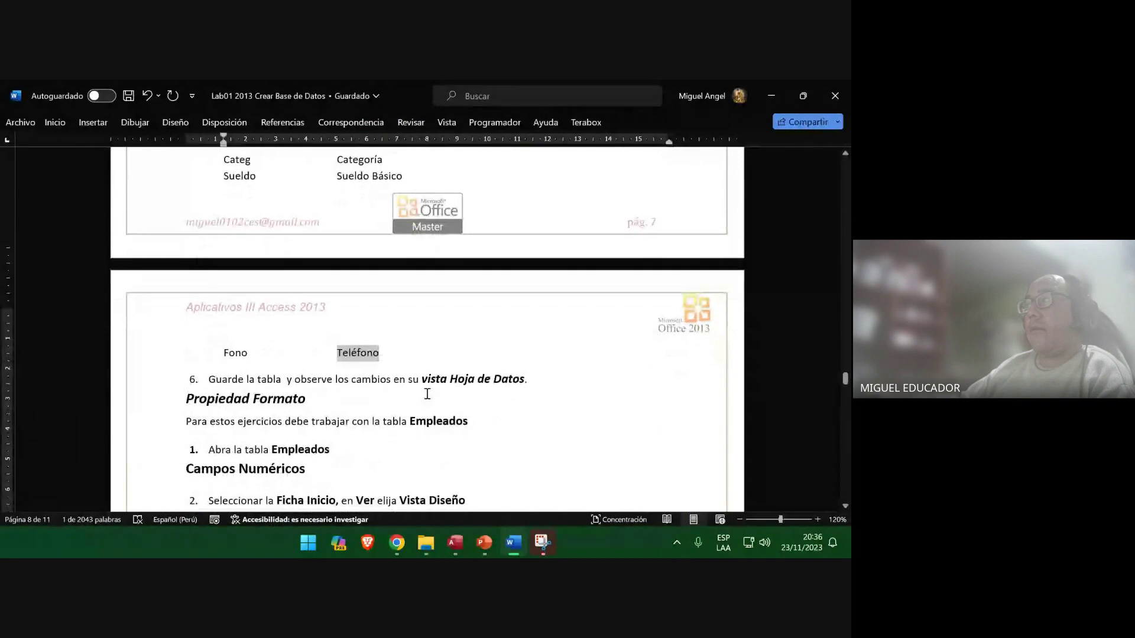
pyautogui.scroll(-4, 426, 394)
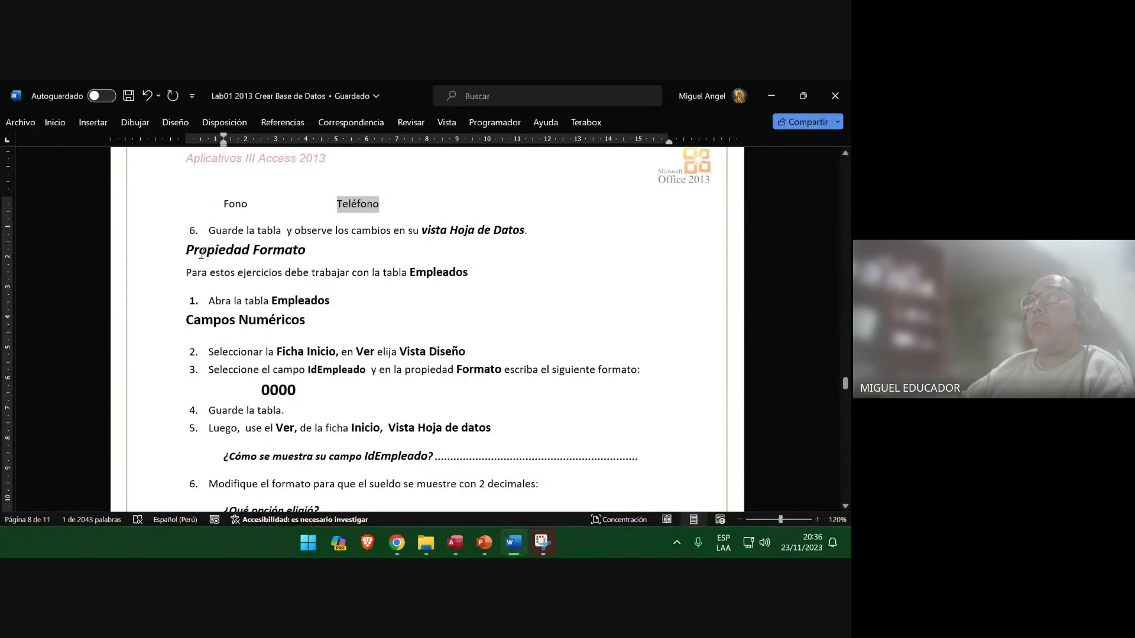
pyautogui.click(771, 96)
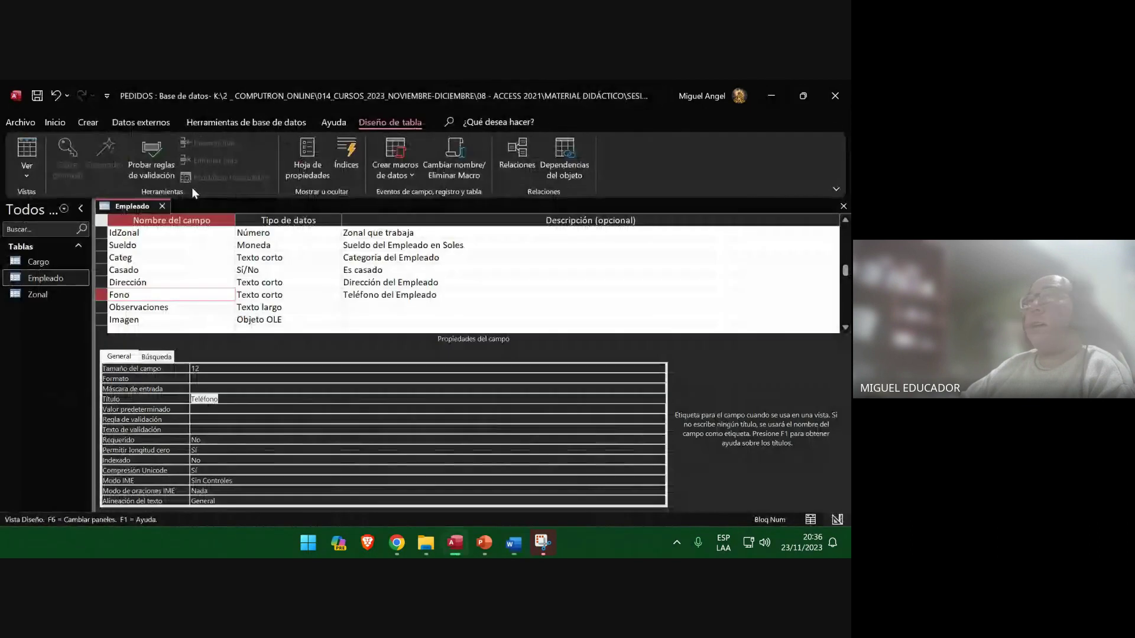
# Save the Empleado table and, in Datasheet view, fit the Fecha de Contrato and Sueldo Básico columns to their full titles.
pyautogui.click(37, 96)
pyautogui.click(27, 151)
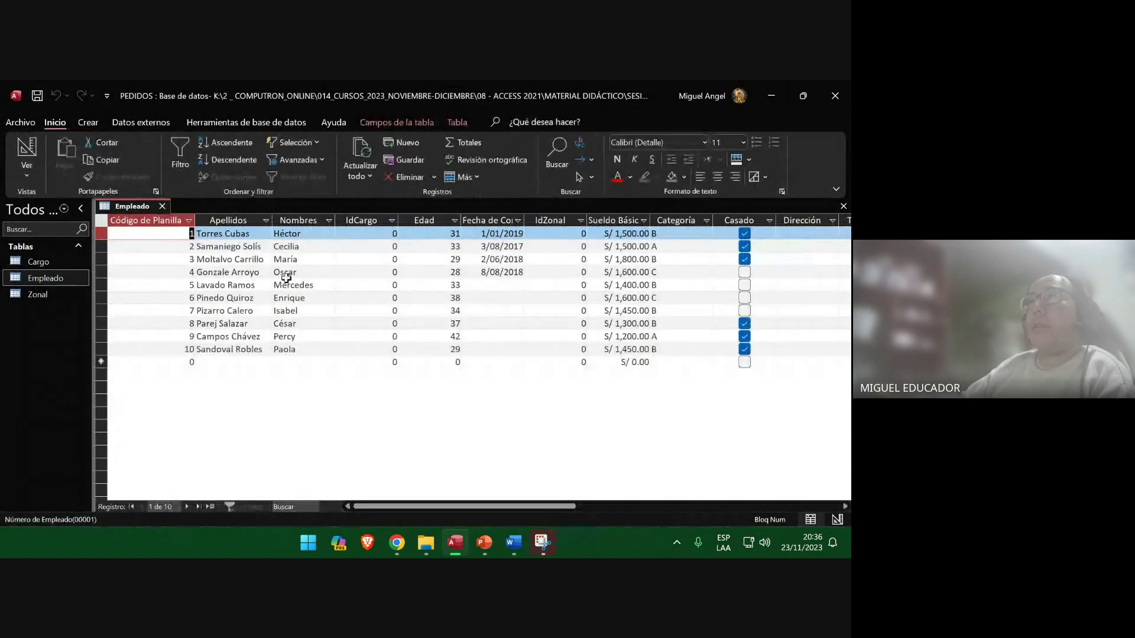
pyautogui.doubleClick(526, 220)
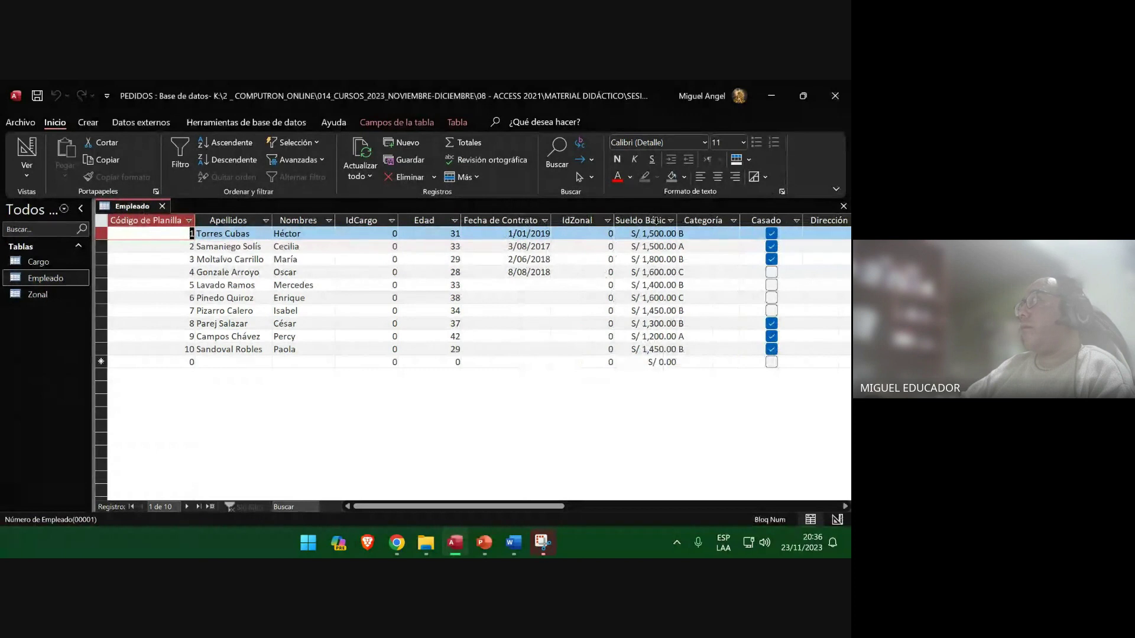
pyautogui.doubleClick(678, 220)
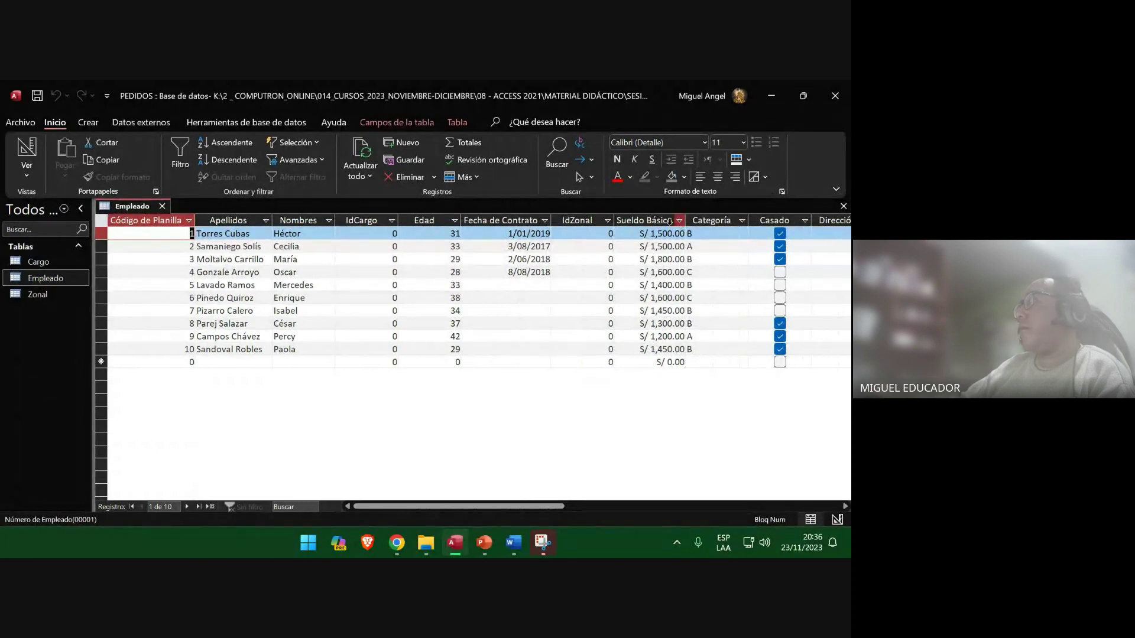
# Switch to PowerPoint, insert a screenshot of the Access datasheet window on slide 52, and save with slide 53 selected.
pyautogui.hotkey('alt', 'Tab')
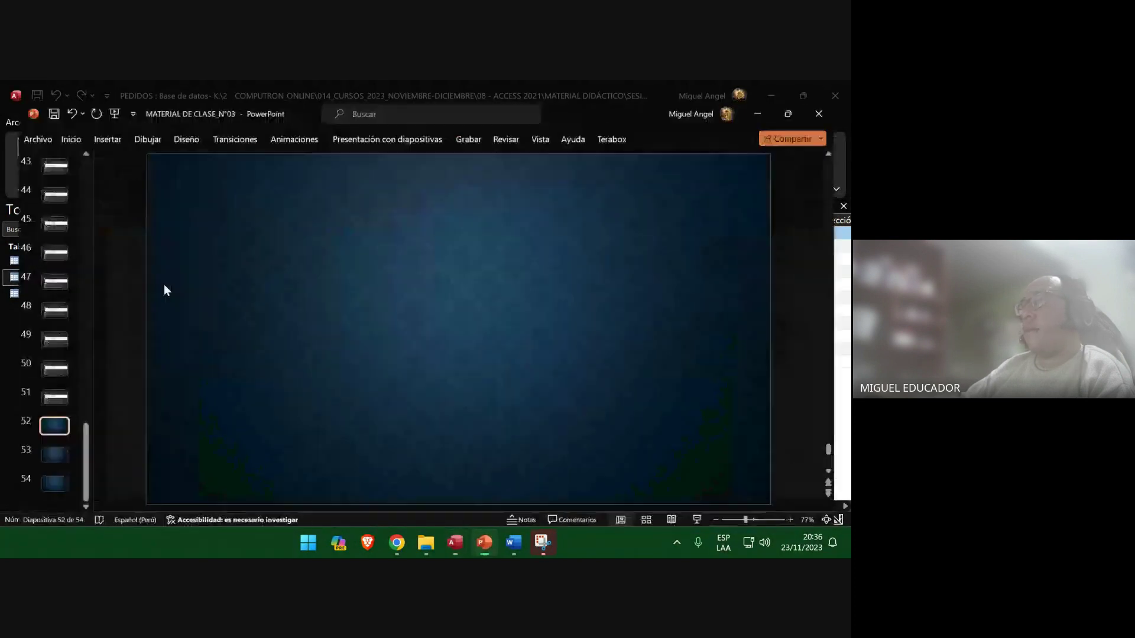
pyautogui.click(93, 123)
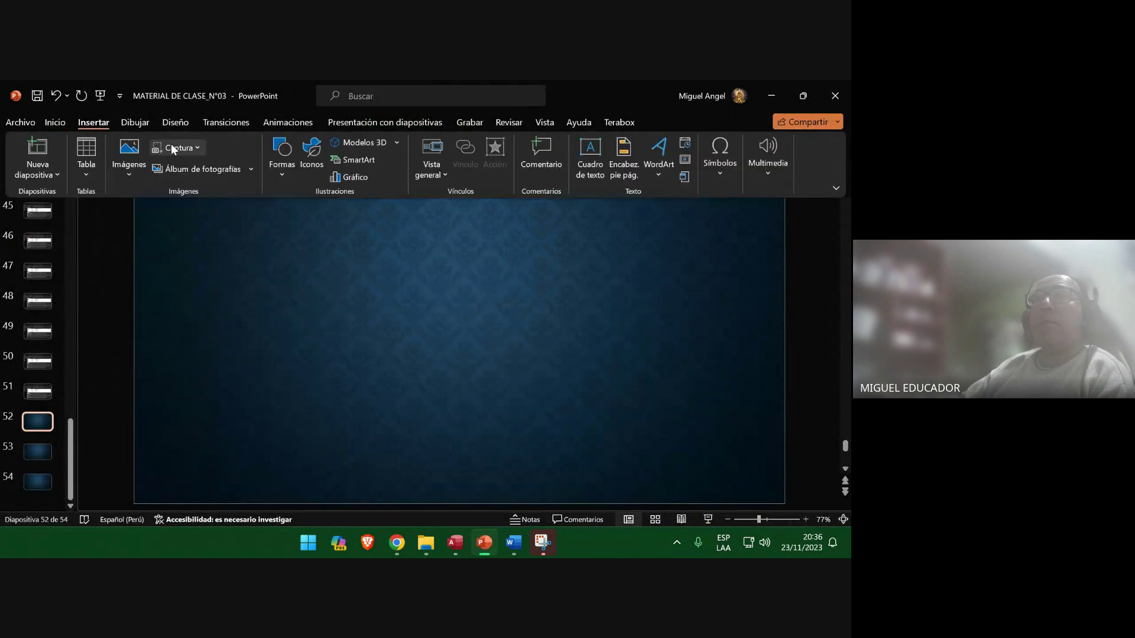
pyautogui.click(171, 148)
pyautogui.click(190, 215)
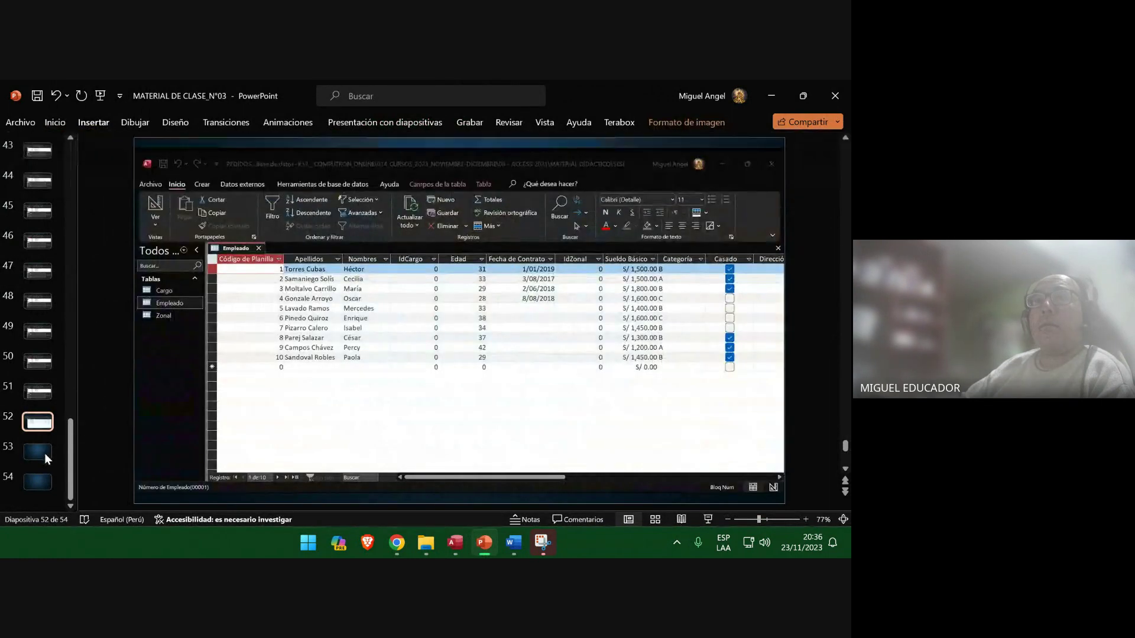
pyautogui.click(37, 451)
pyautogui.click(37, 96)
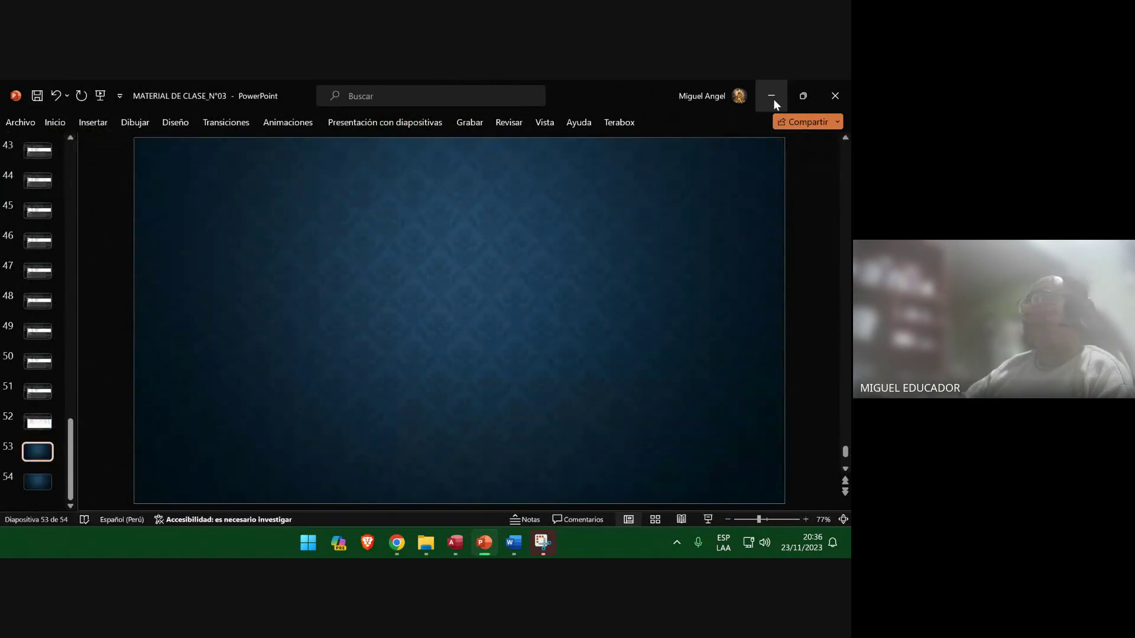
pyautogui.click(771, 95)
# Bring the Empleado datasheet's last columns into view and insert a screenshot of that Access window on PowerPoint slide 53.
pyautogui.moveTo(561, 507); pyautogui.dragTo(654, 509)
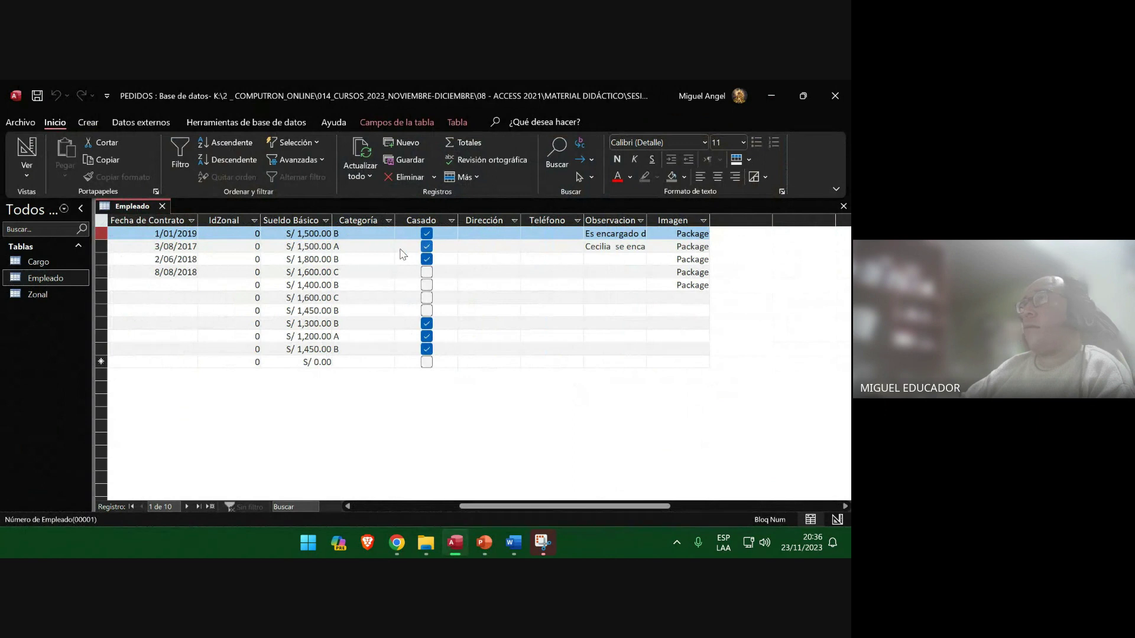
pyautogui.click(485, 542)
pyautogui.click(98, 121)
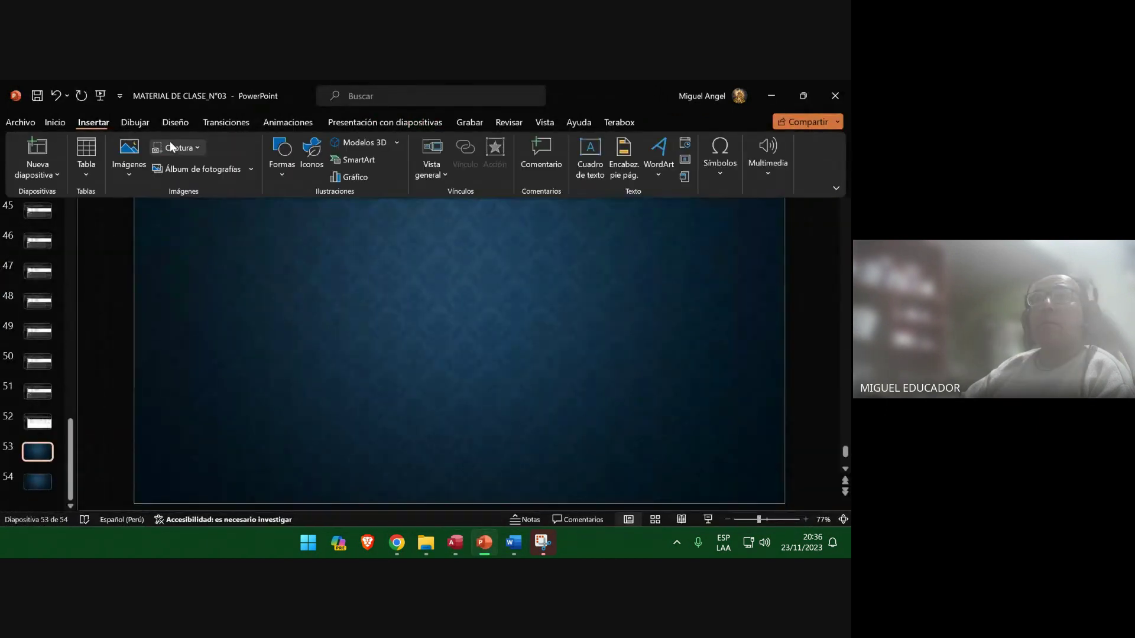
pyautogui.click(175, 149)
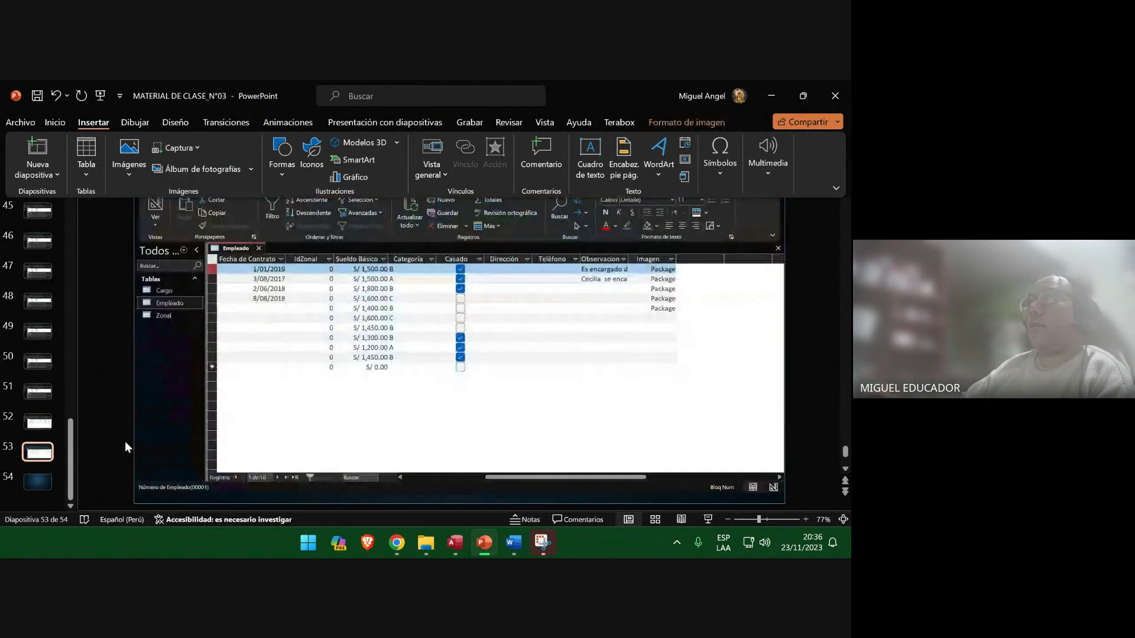
# Add four blank slides after slide 54, return to slide 54, and save the presentation.
pyautogui.click(44, 480)
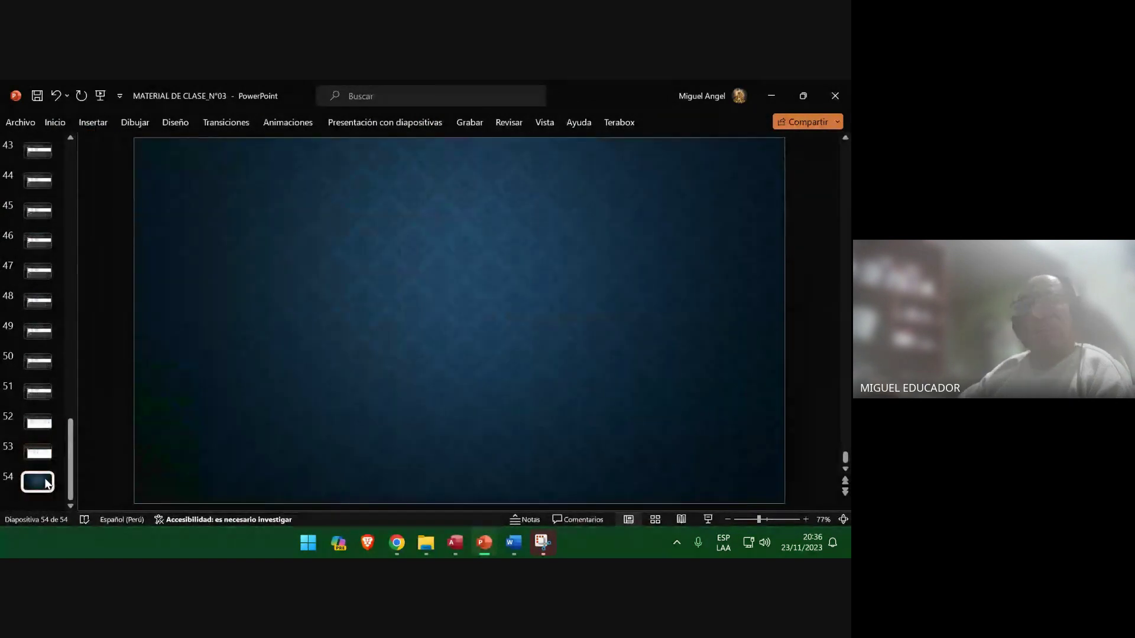
pyautogui.press('Return')
pyautogui.press('Return')
pyautogui.press('Return')
pyautogui.press('Return')
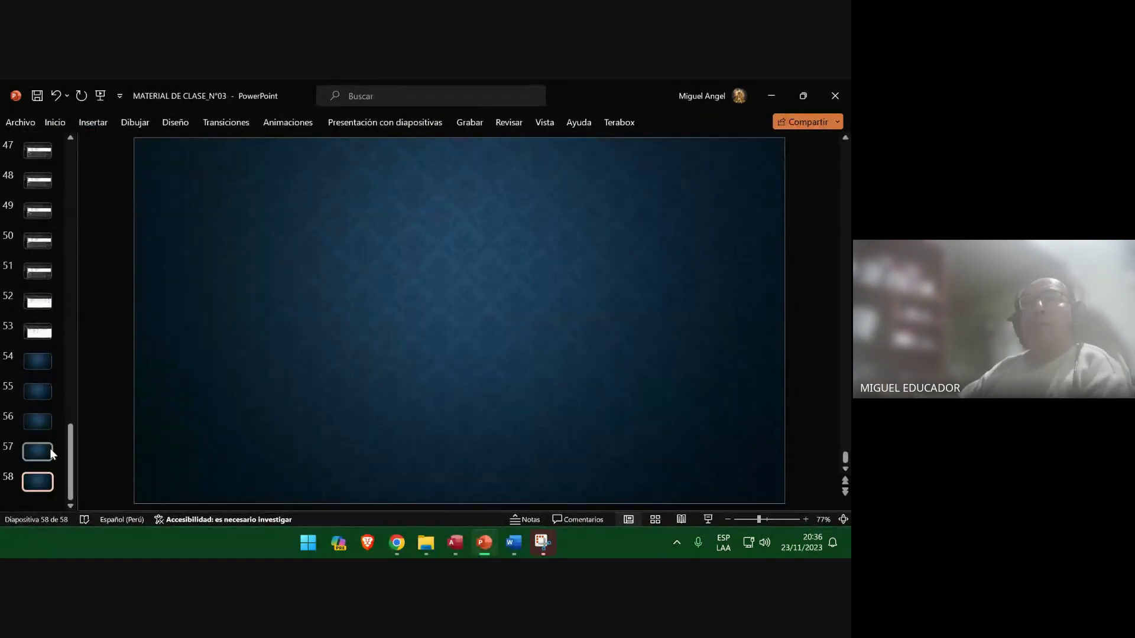
pyautogui.click(39, 361)
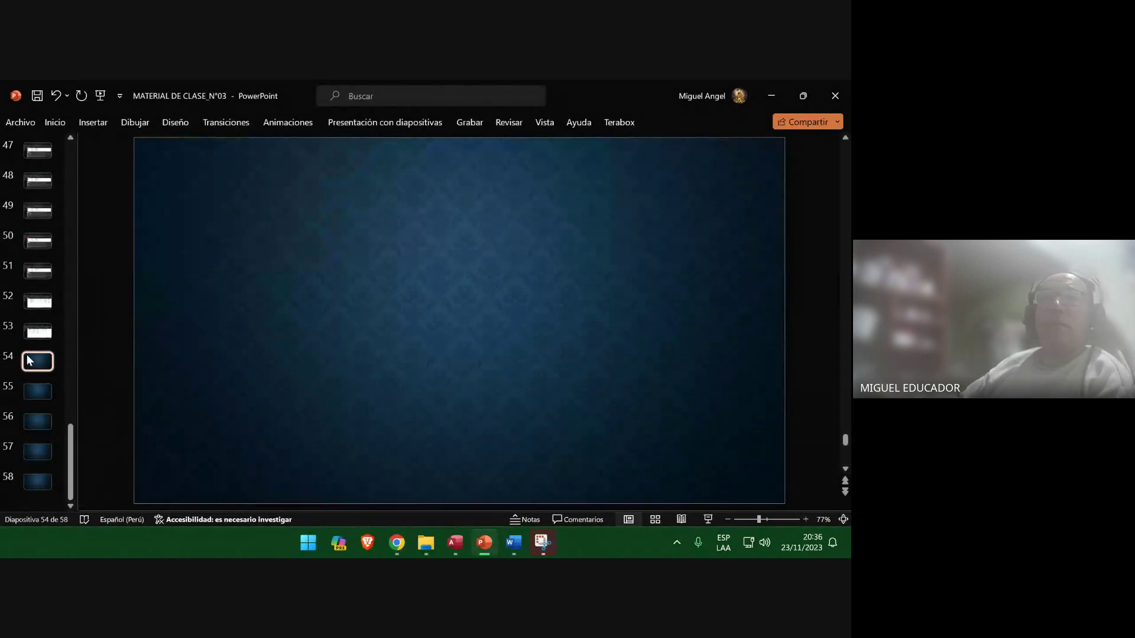
pyautogui.click(37, 95)
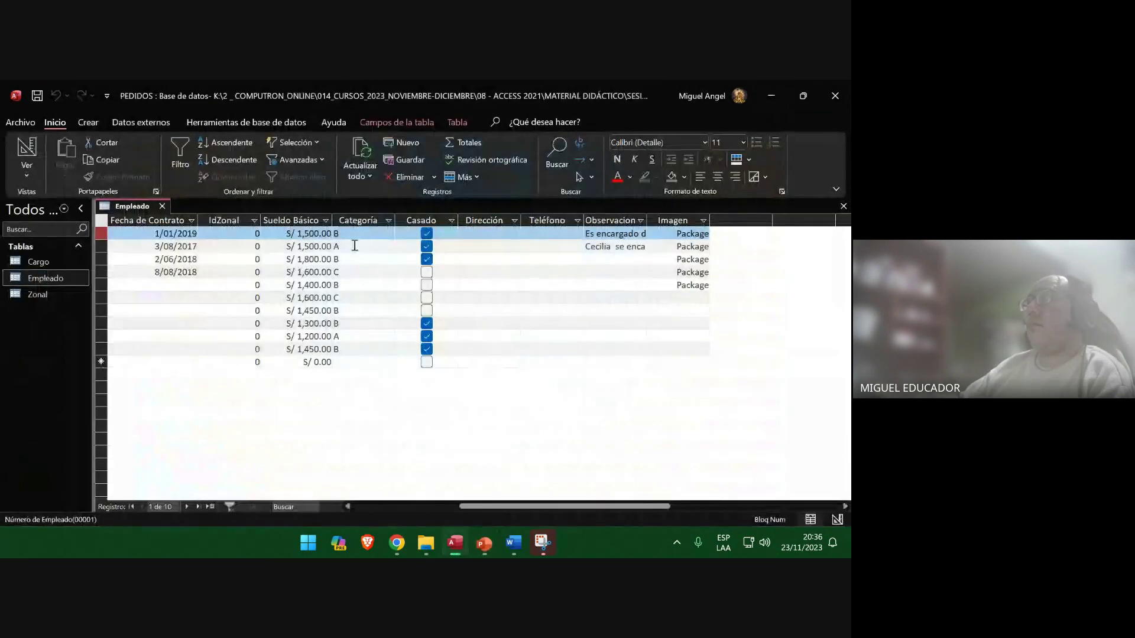
# Return the Empleado datasheet in Access to its first columns and read the Propiedad Formato exercises for Campos Numéricos in the Word guide.
pyautogui.click(773, 96)
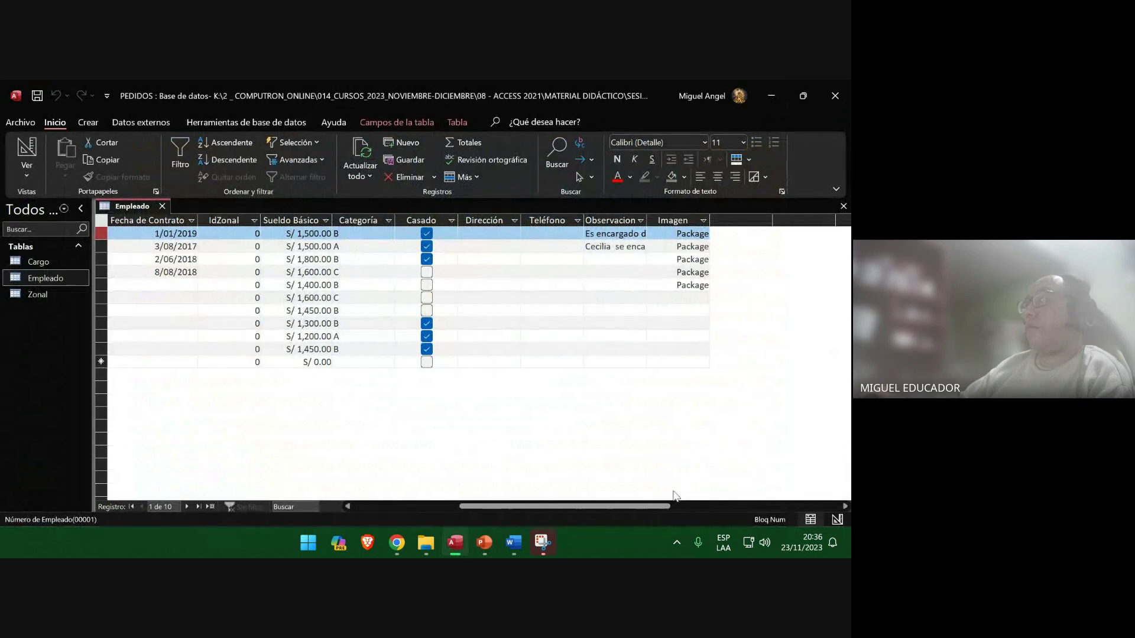
pyautogui.moveTo(650, 503); pyautogui.dragTo(276, 516)
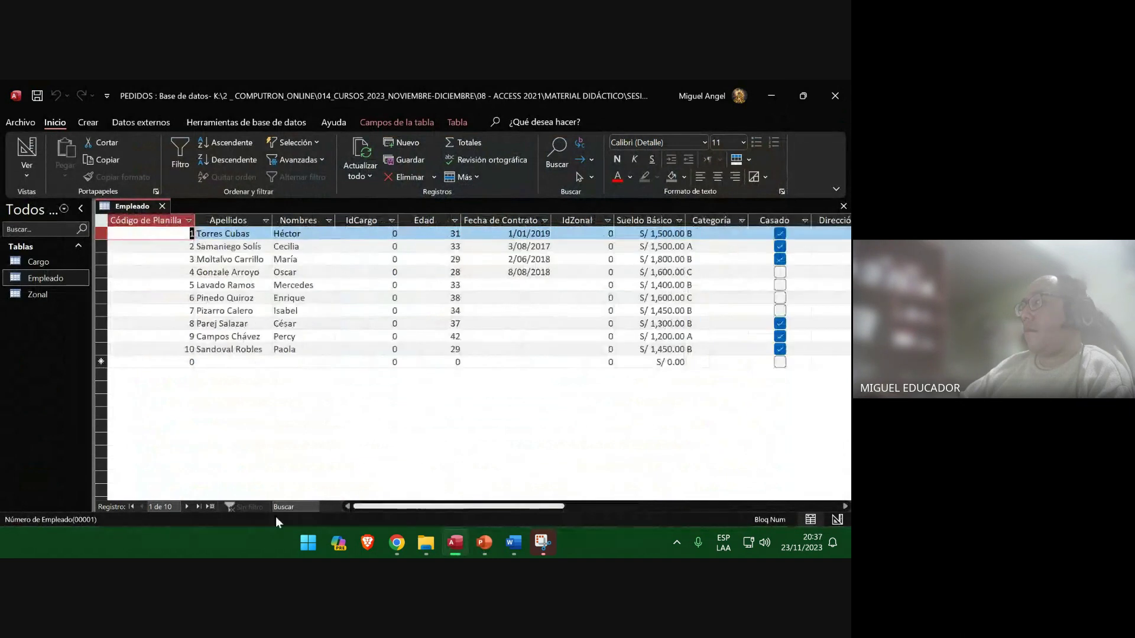
pyautogui.click(455, 542)
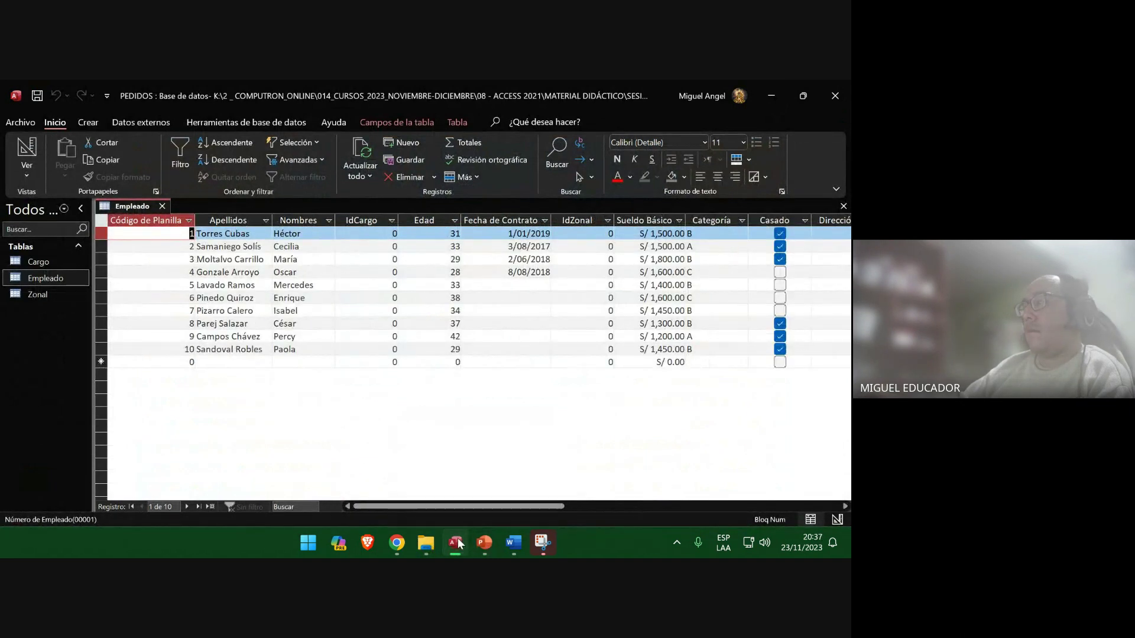
pyautogui.click(456, 542)
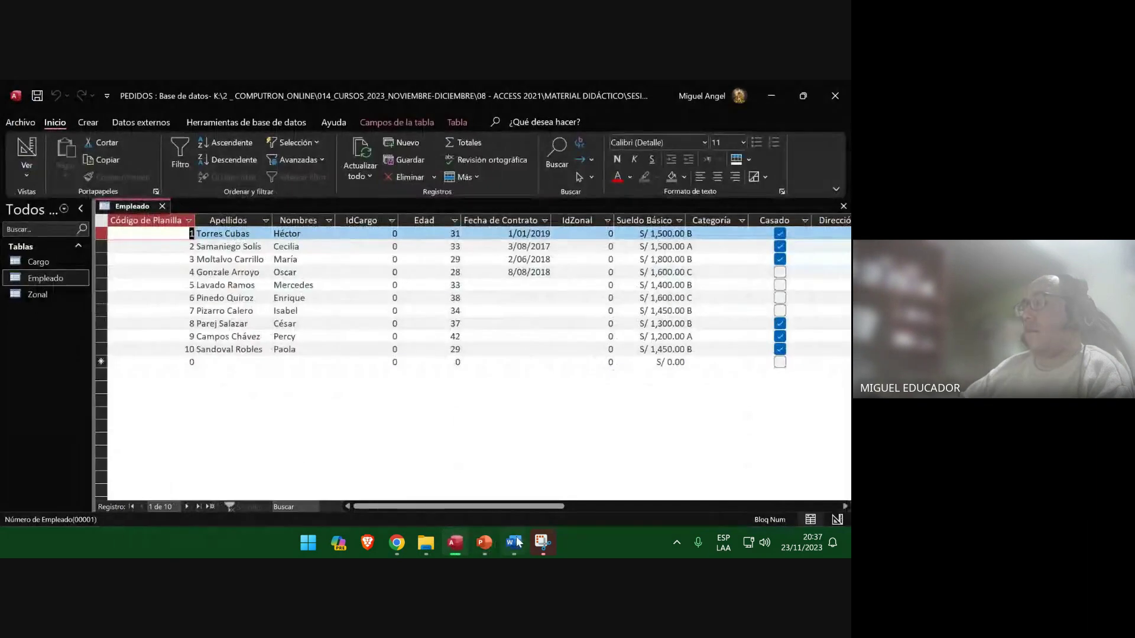
pyautogui.click(514, 543)
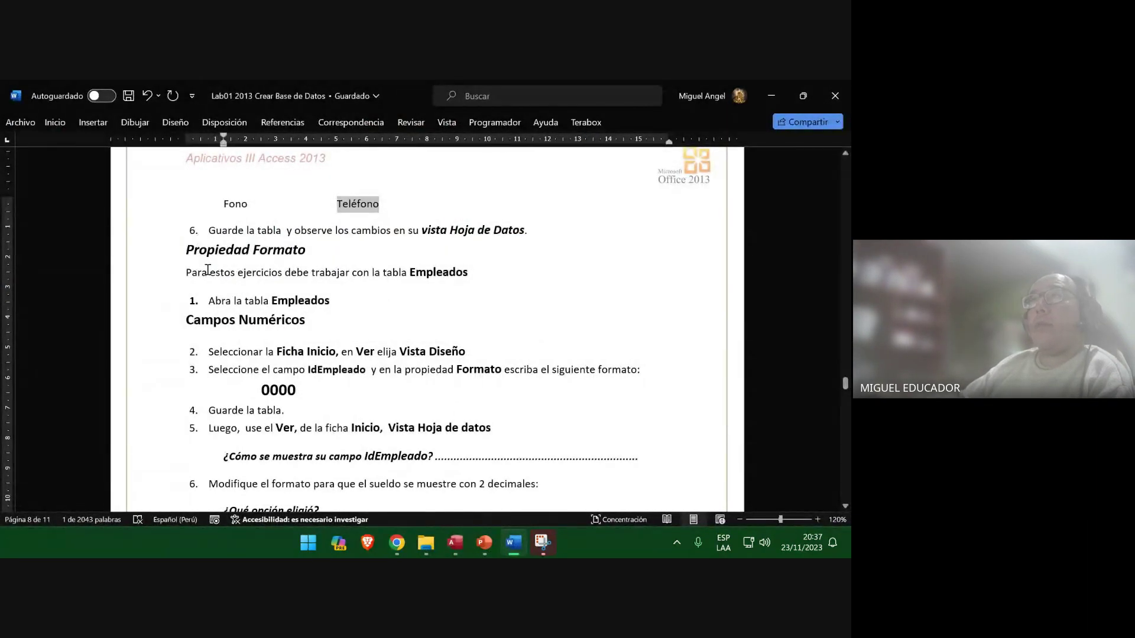
pyautogui.click(479, 273)
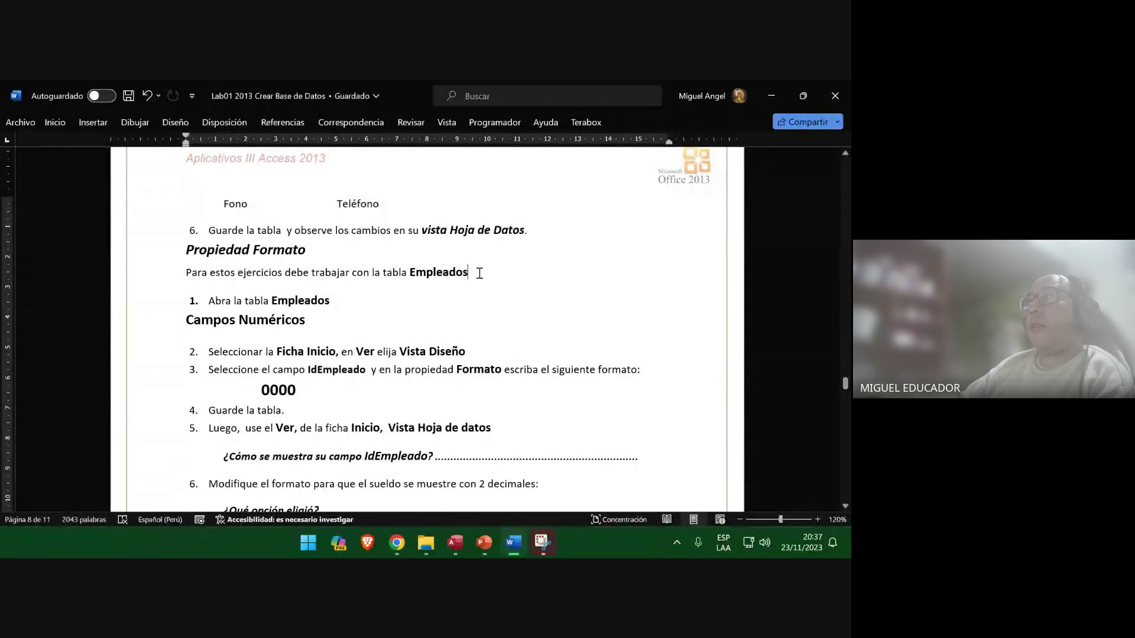
pyautogui.scroll(-3, 354, 309)
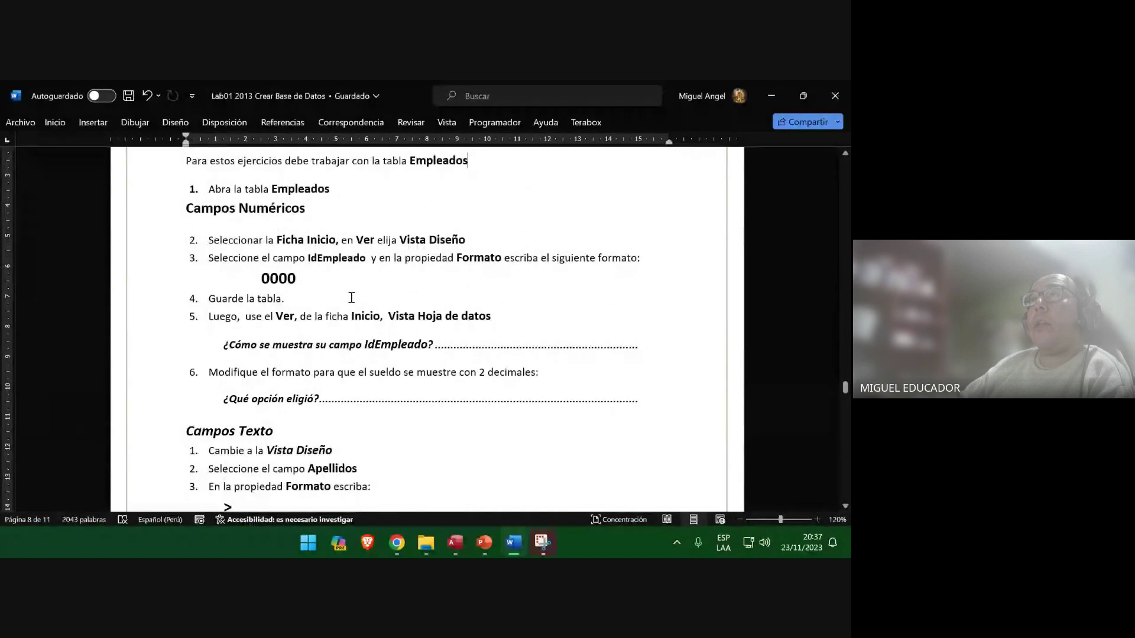
pyautogui.scroll(-1, 351, 297)
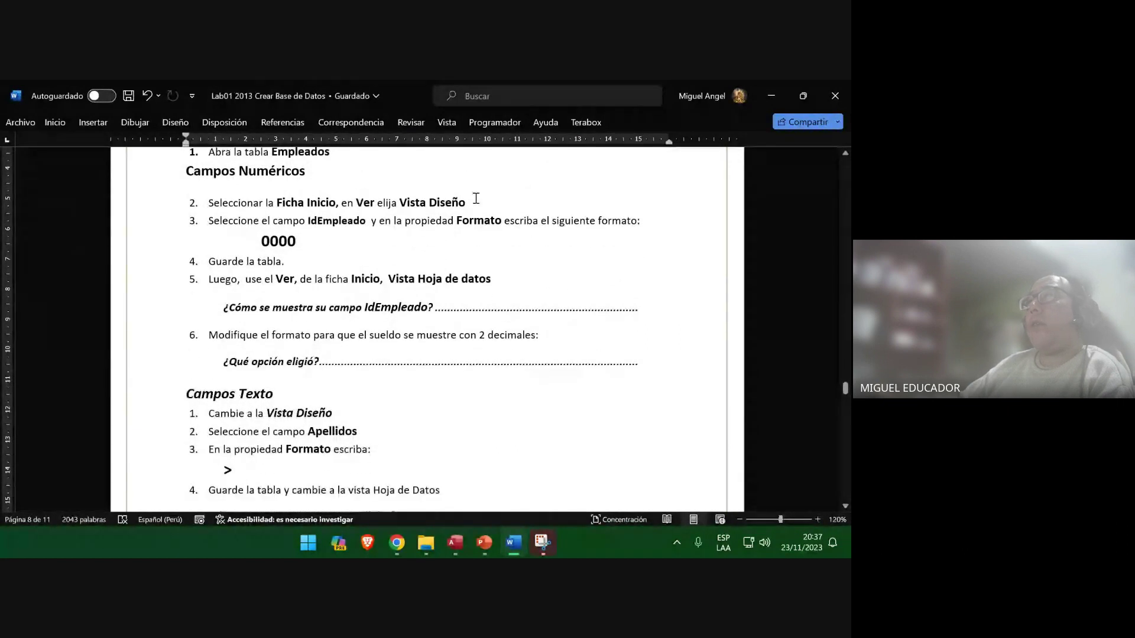
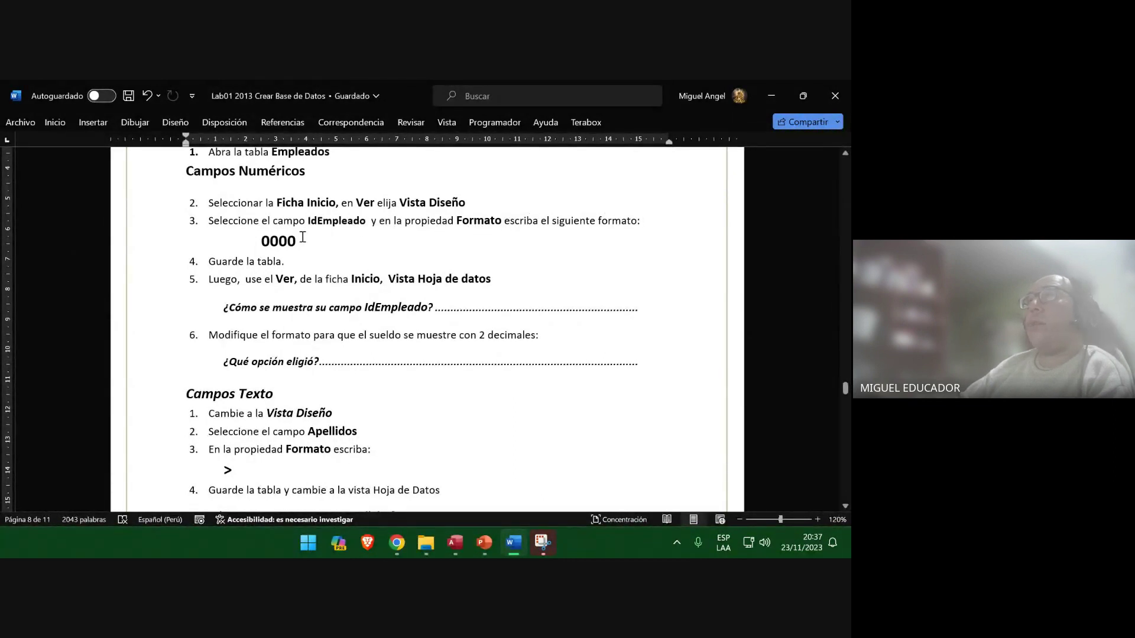
# Switch to Access, show the Empleado table in Design view, and select the IdEmpleado field.
pyautogui.click(768, 95)
pyautogui.click(26, 150)
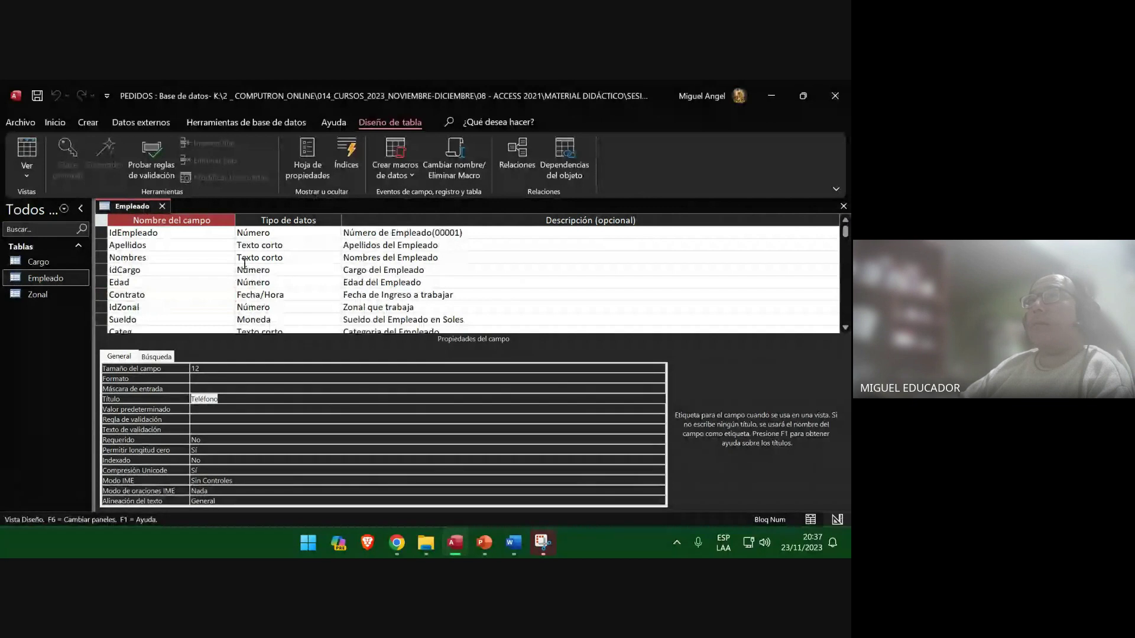
pyautogui.hotkey('ctrl', 'Home')
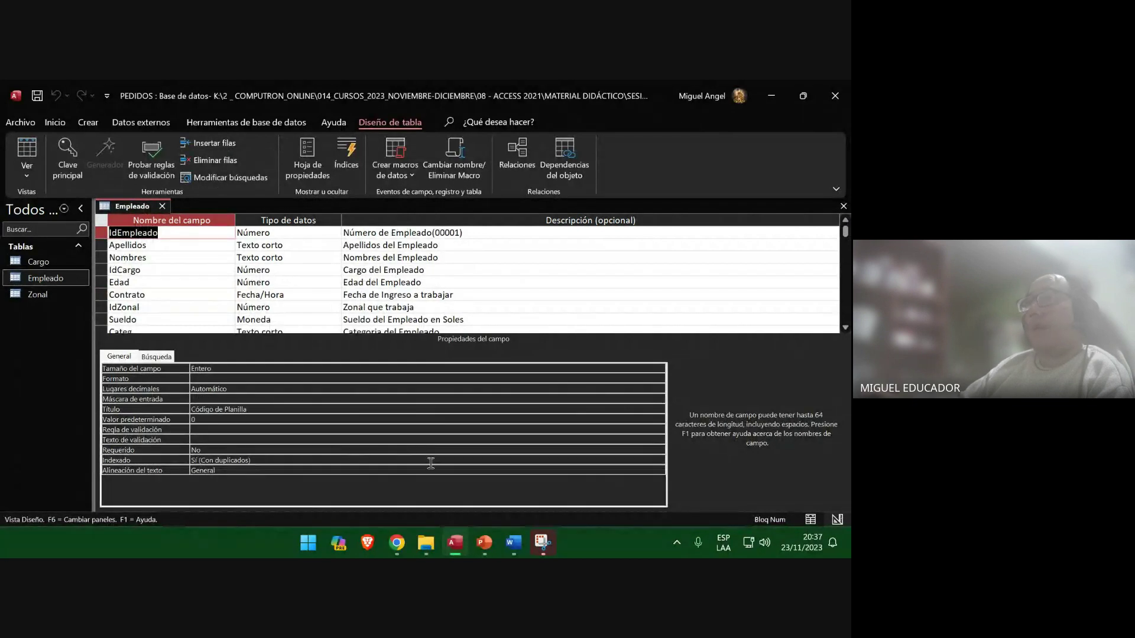
# Capture the Access Design view window, paste it as a picture on PowerPoint slide 54, and save with slide 55 selected.
pyautogui.click(540, 544)
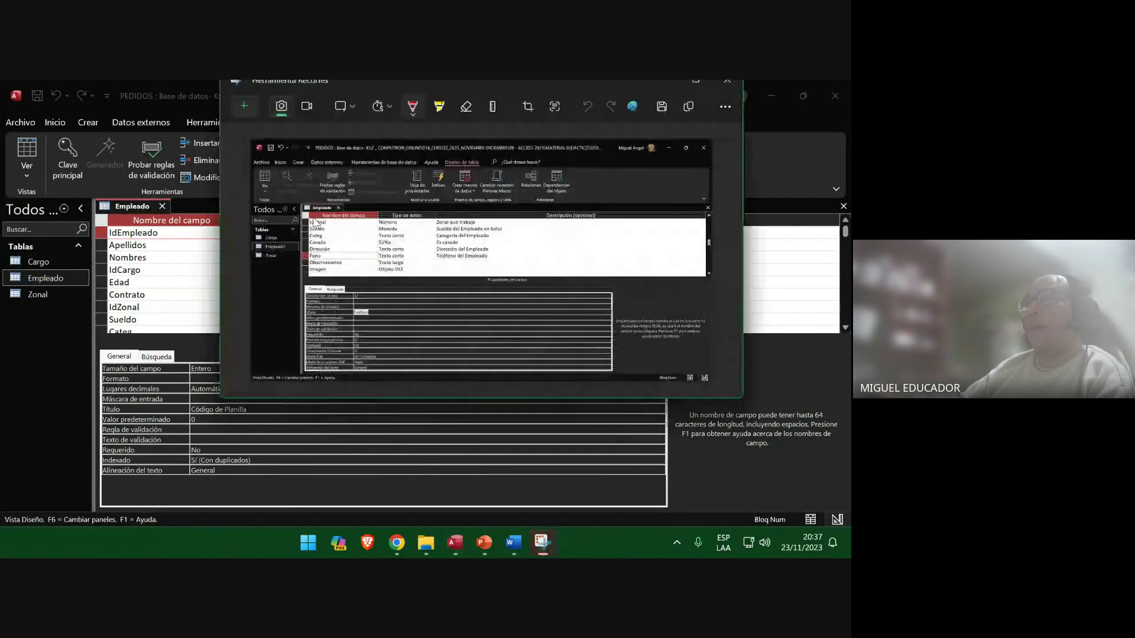
pyautogui.click(246, 104)
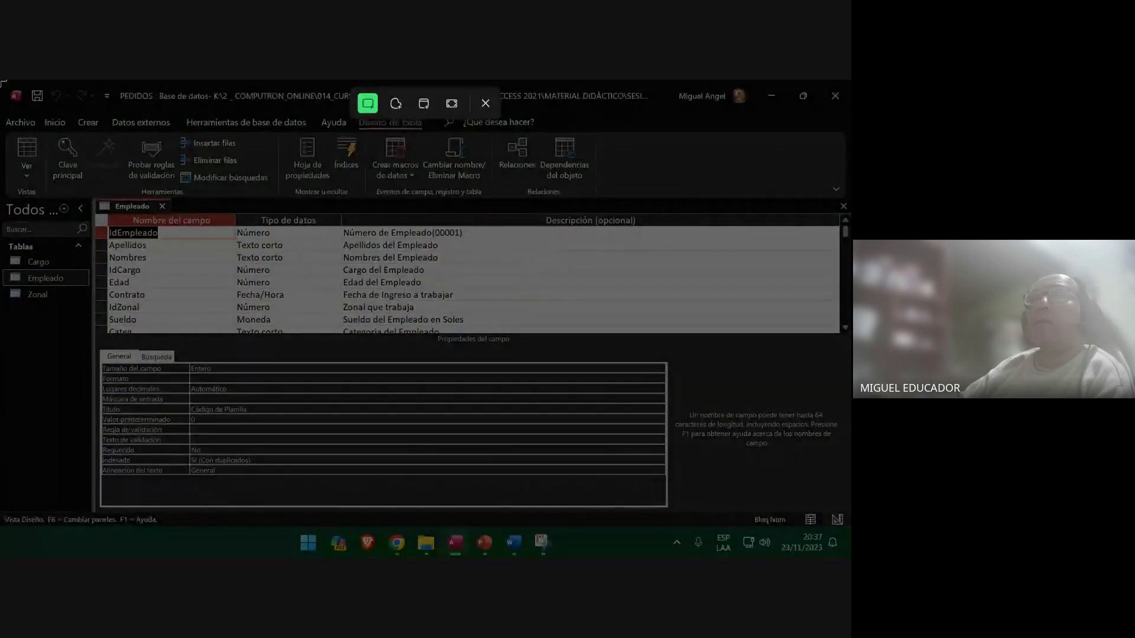
pyautogui.moveTo(3, 83); pyautogui.dragTo(846, 526)
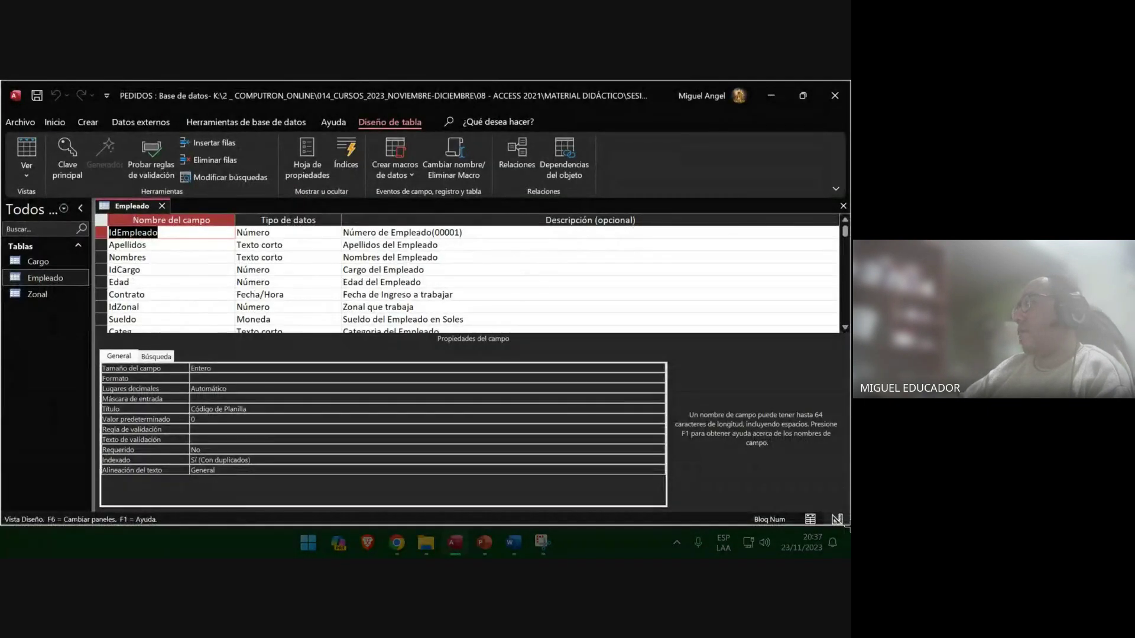
pyautogui.click(484, 542)
pyautogui.rightClick(431, 278)
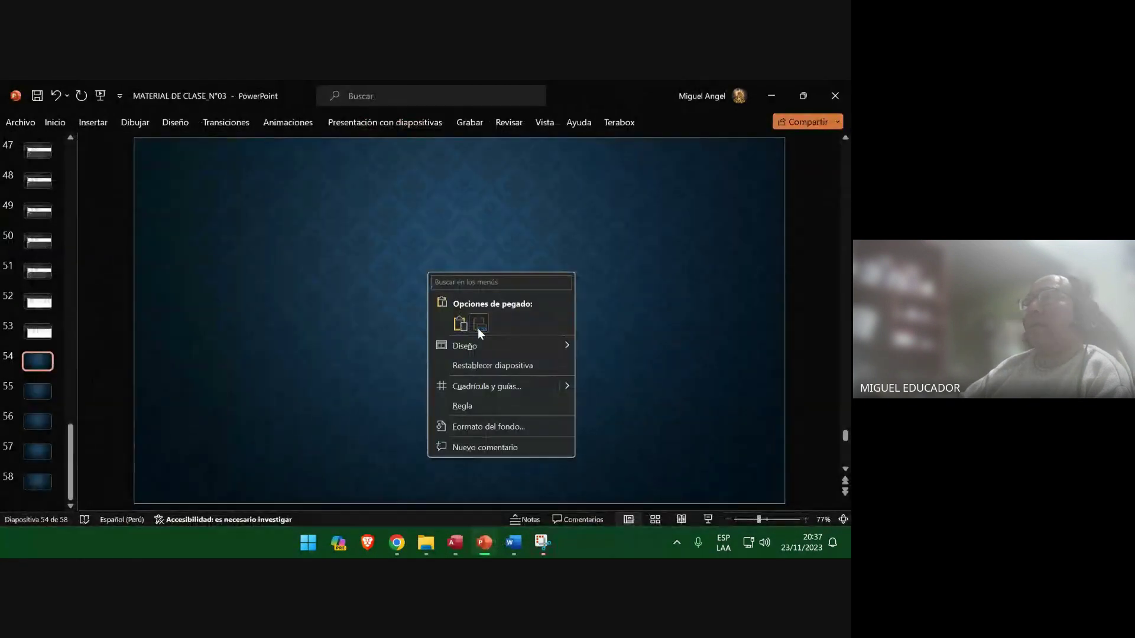
pyautogui.click(478, 328)
pyautogui.click(44, 393)
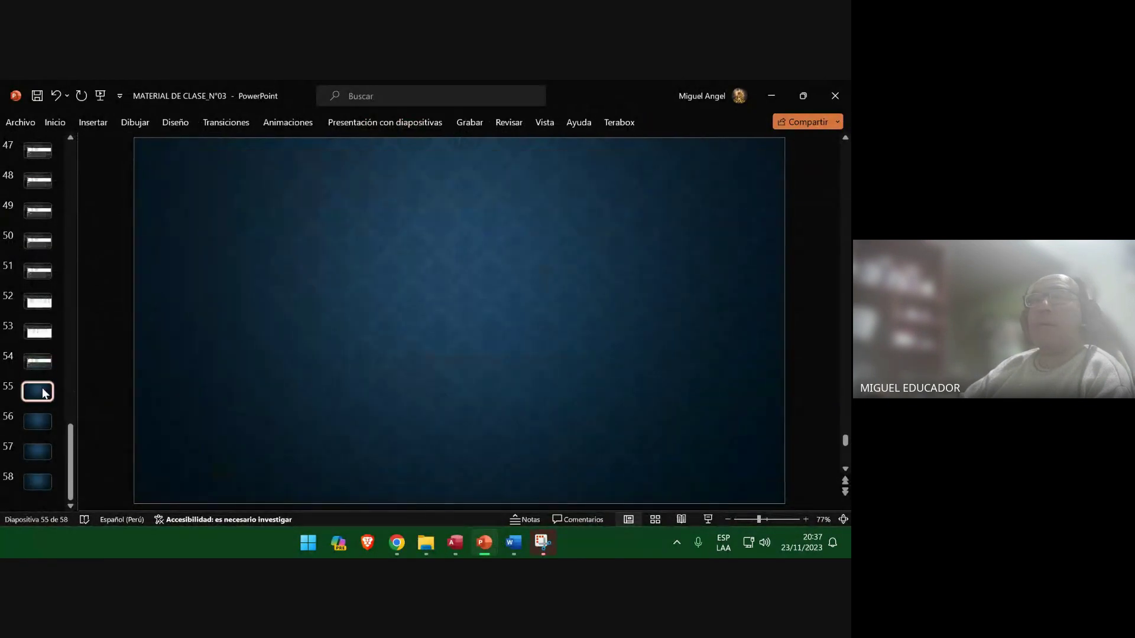
pyautogui.click(36, 95)
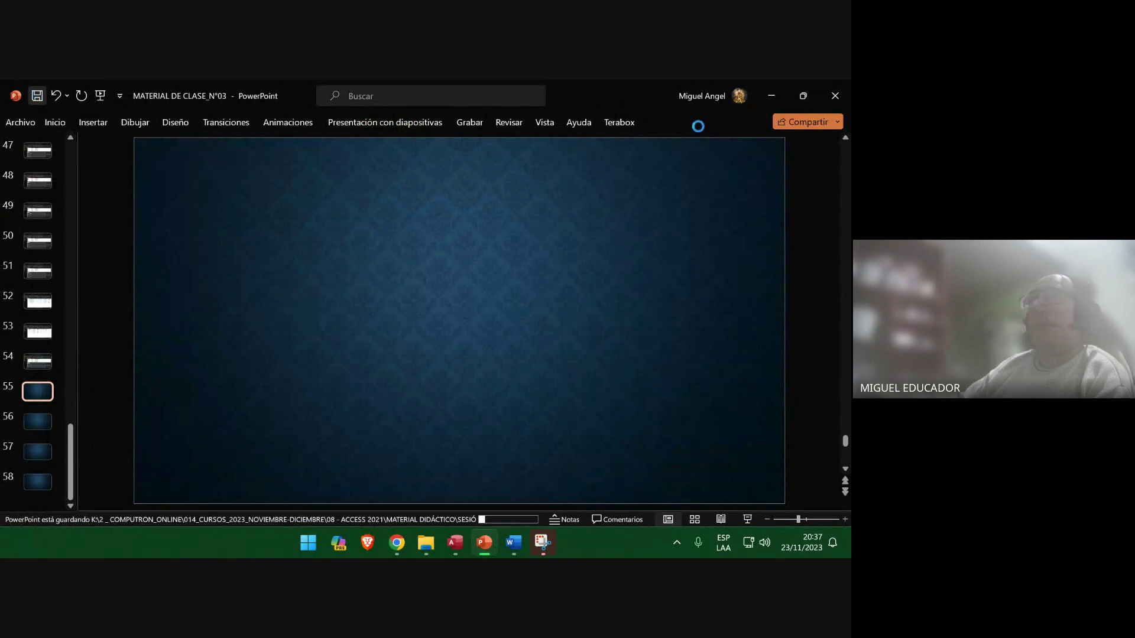
# Back in Access, set the IdEmpleado field's Formato property to 0000.
pyautogui.click(771, 97)
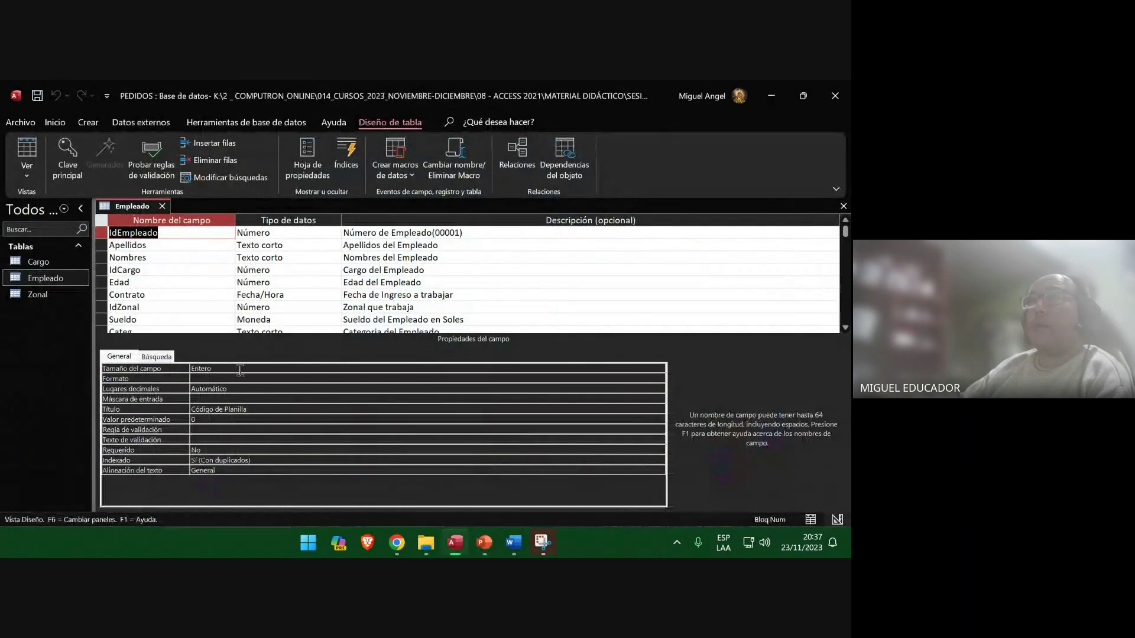
pyautogui.click(233, 379)
pyautogui.write('0')
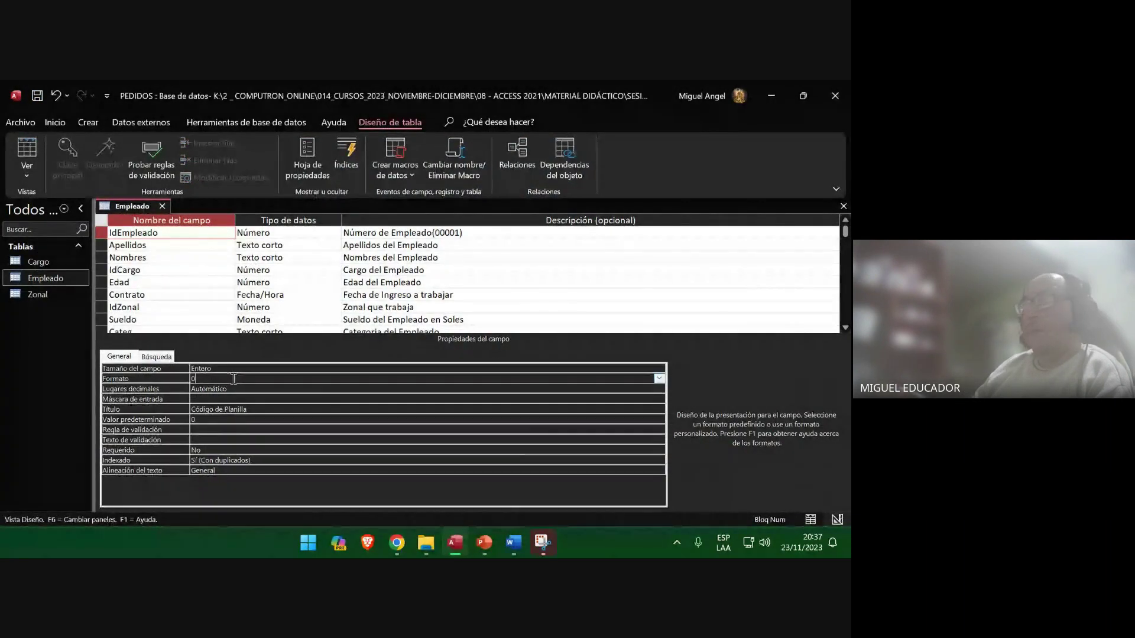
pyautogui.write('000')
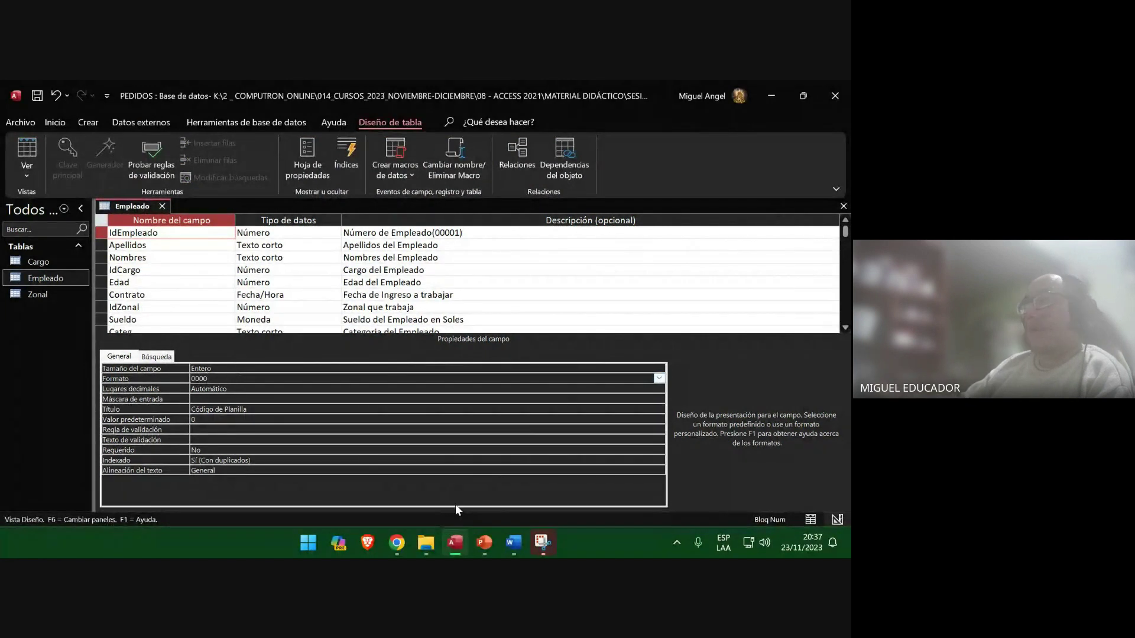
# Capture the Access window with the 0000 format highlighted, paste it as a picture on PowerPoint slide 55, and go to slide 56.
pyautogui.click(528, 541)
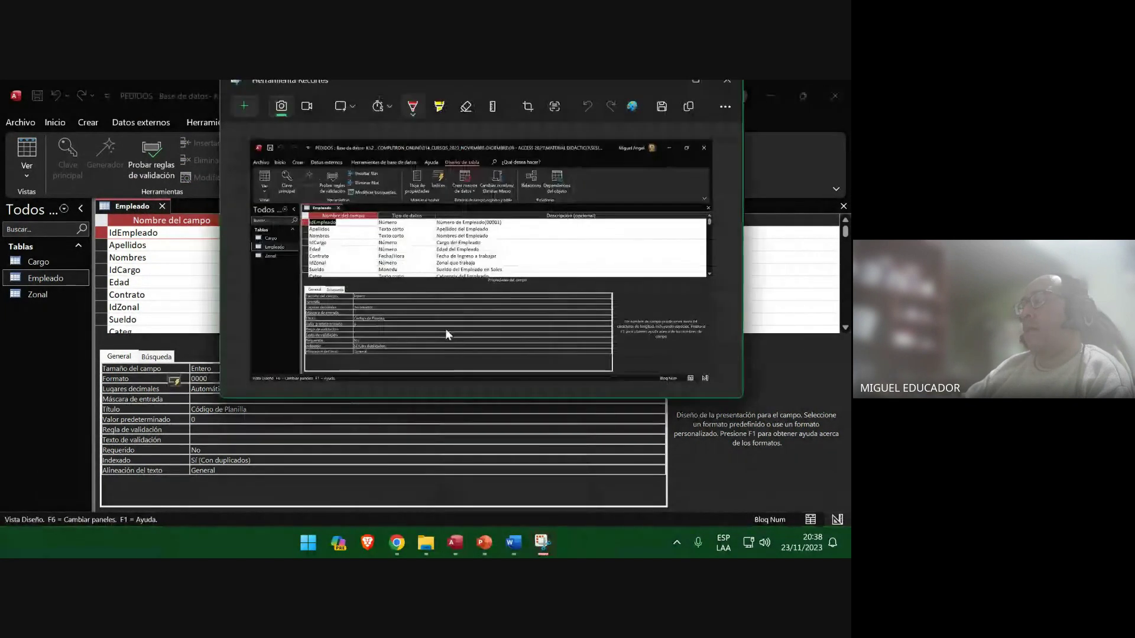
pyautogui.click(236, 375)
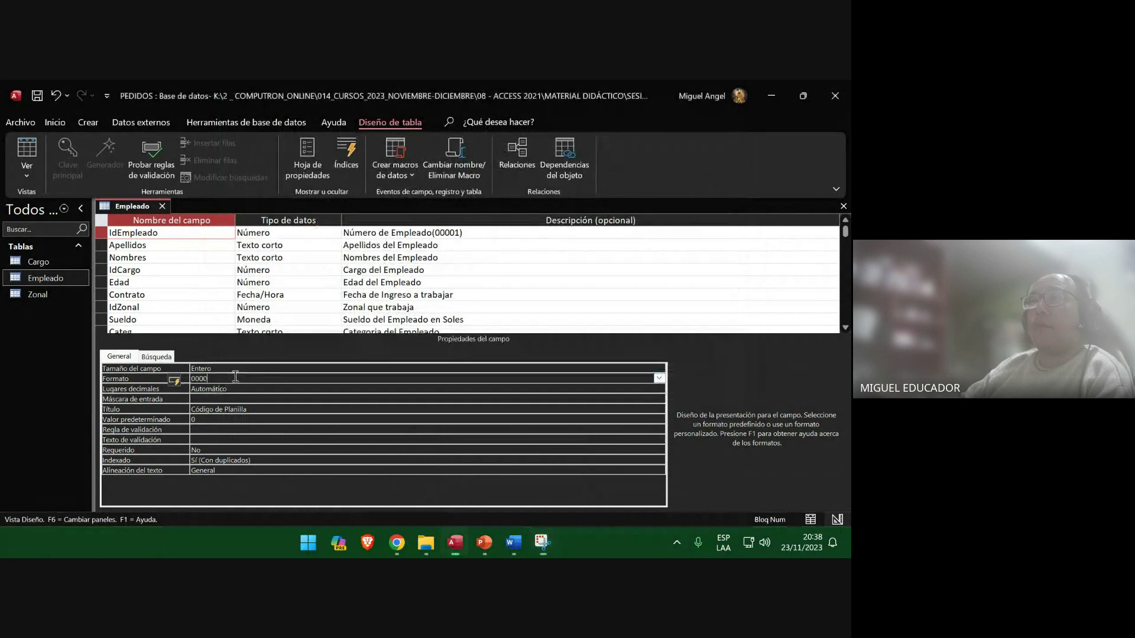
pyautogui.moveTo(234, 375); pyautogui.dragTo(184, 374)
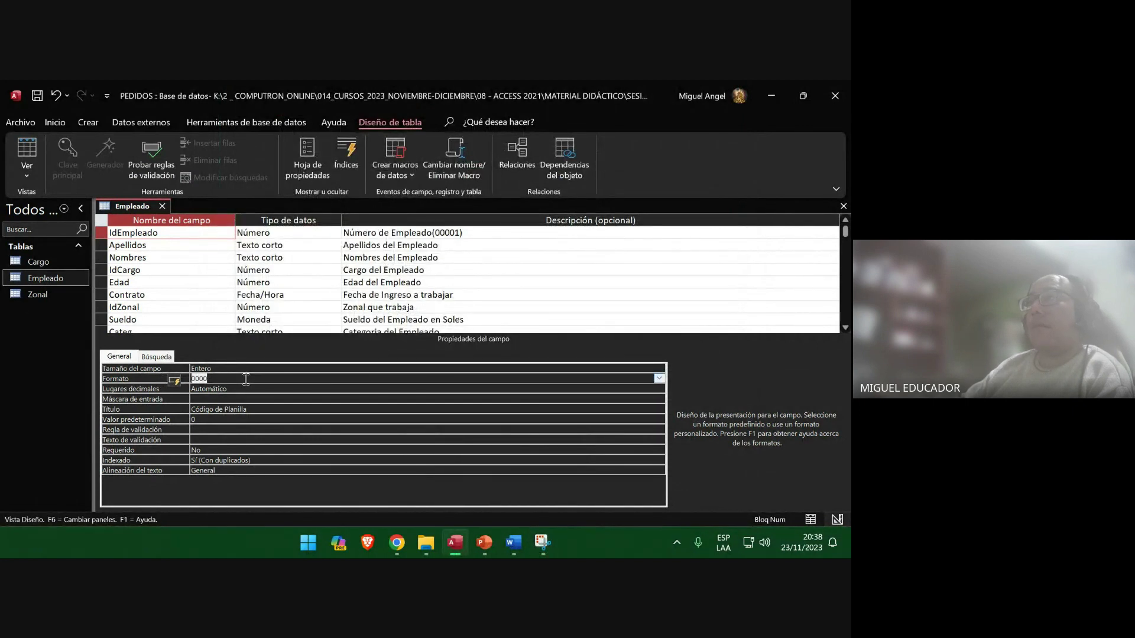
pyautogui.press('super+shift+s')
pyautogui.moveTo(1, 81); pyautogui.dragTo(847, 527)
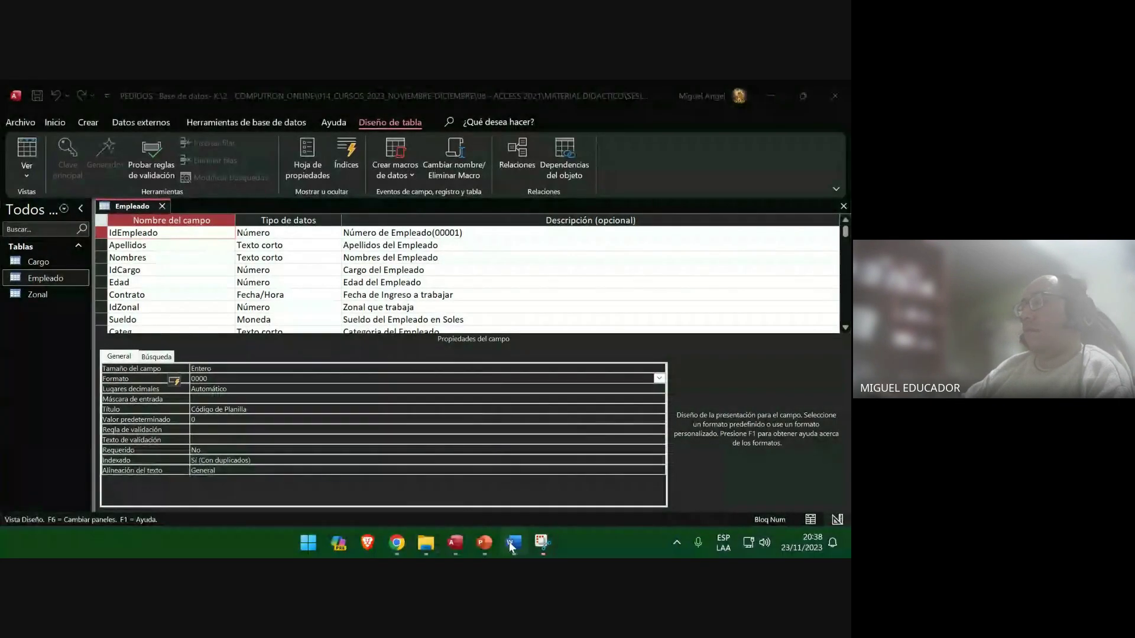
pyautogui.click(471, 541)
pyautogui.rightClick(338, 190)
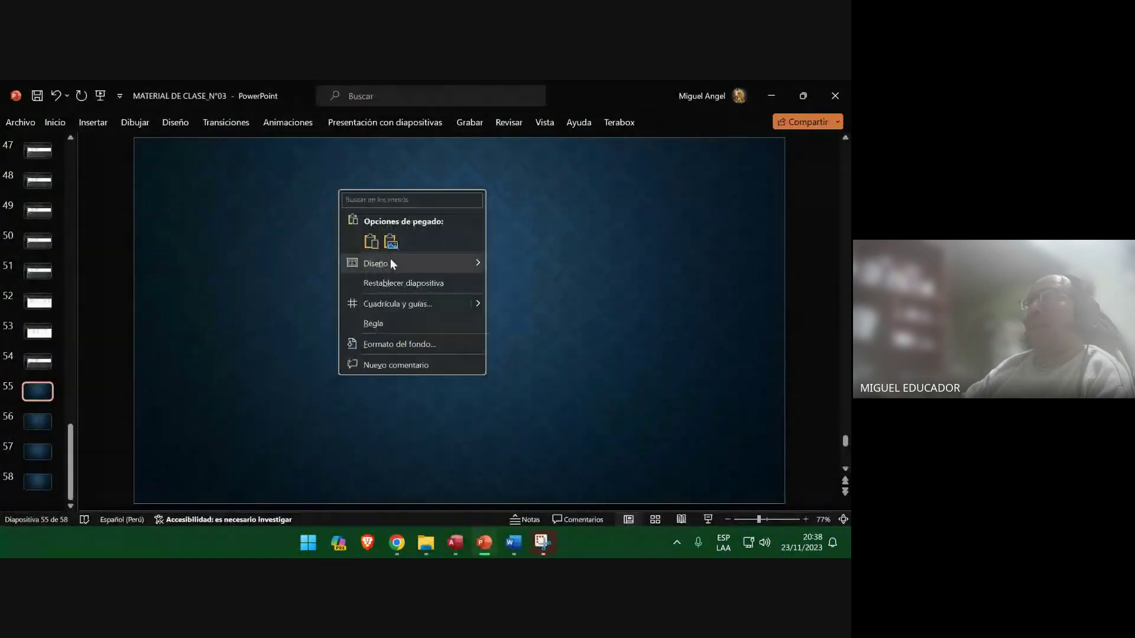
pyautogui.click(390, 241)
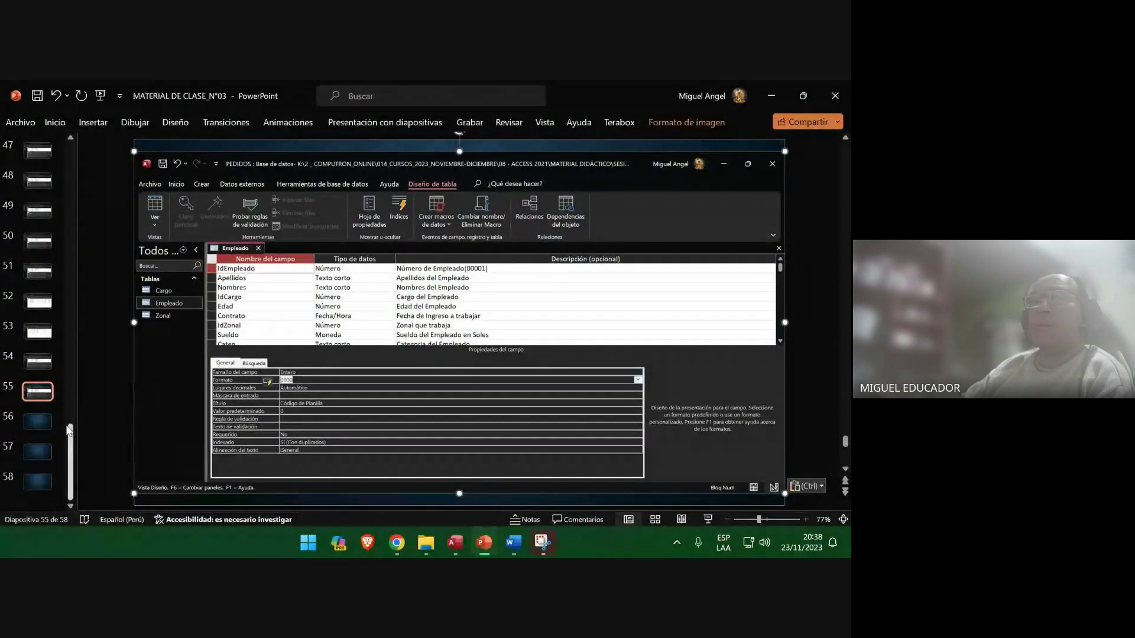
pyautogui.click(38, 421)
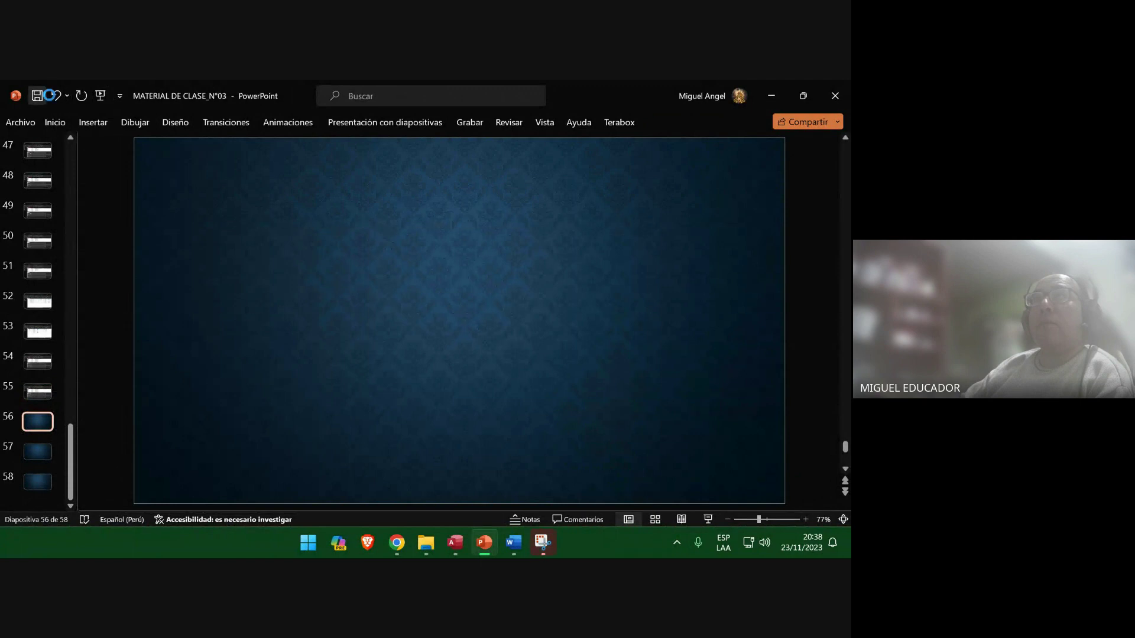
# Review the Word guide's Formato steps, the IdEmpleado format in Access, and the screenshot on PowerPoint slide 55, ending on slide 56.
pyautogui.click(772, 95)
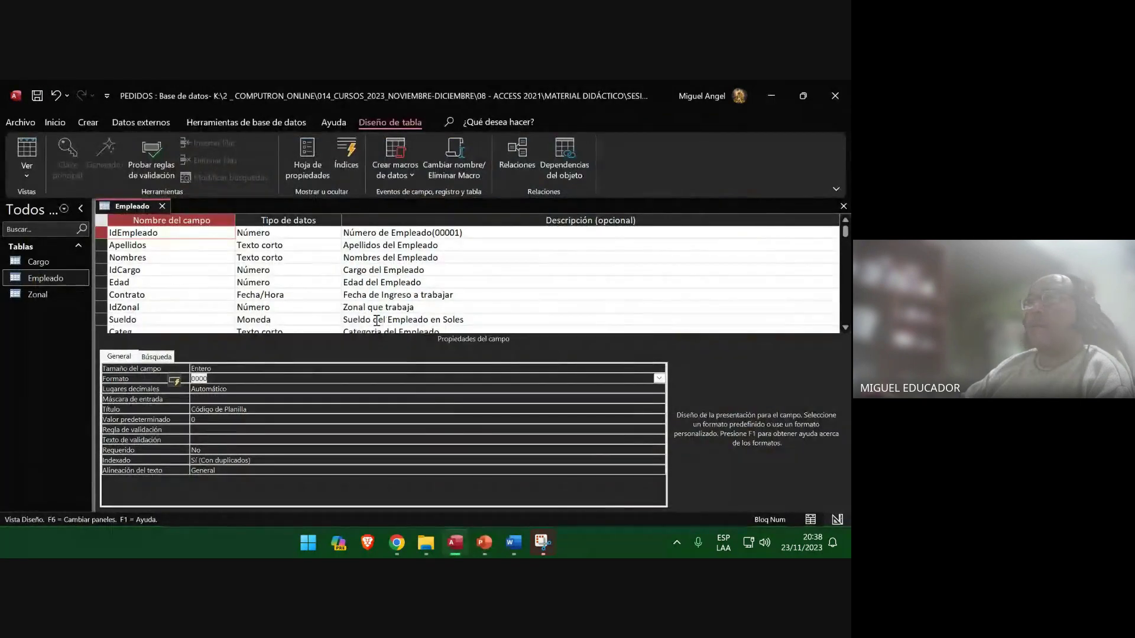
pyautogui.click(482, 545)
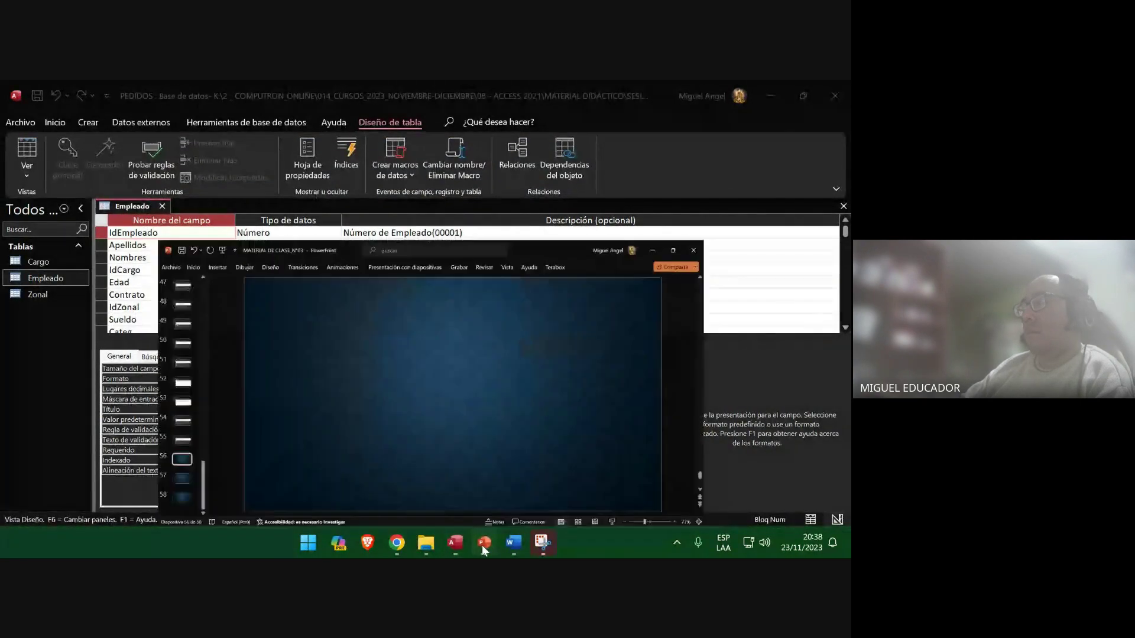
pyautogui.click(512, 544)
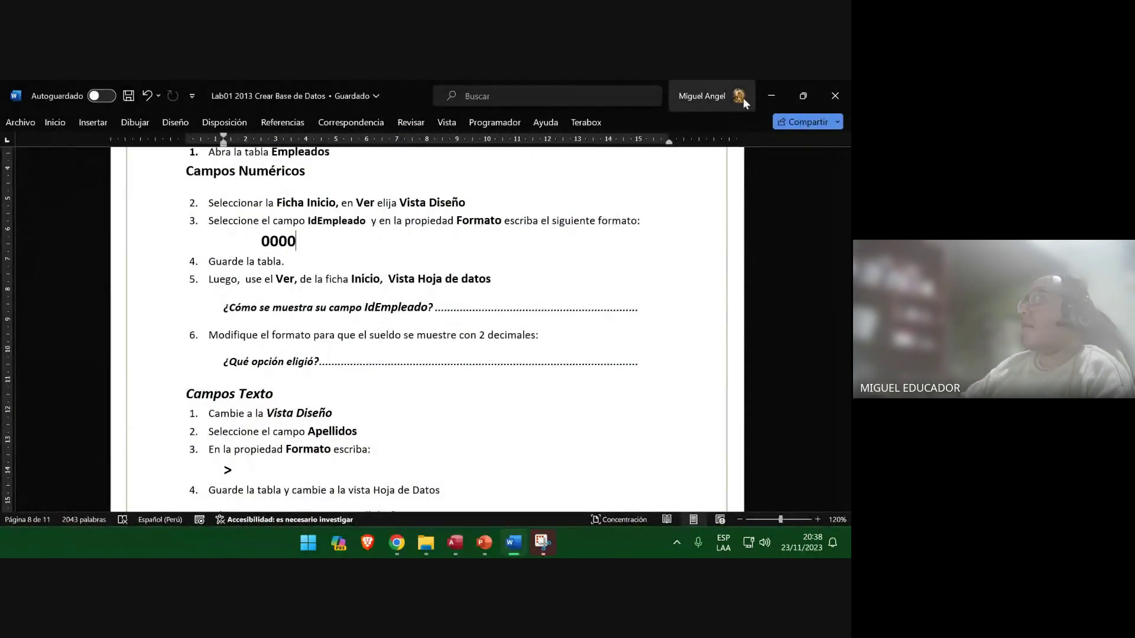
pyautogui.click(762, 94)
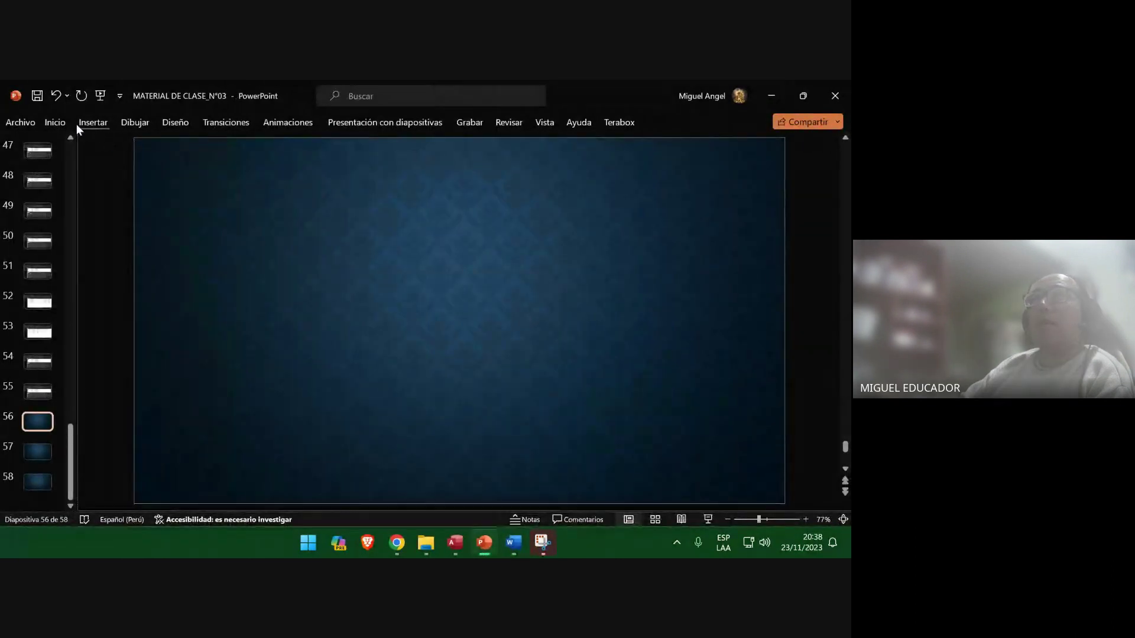
pyautogui.click(467, 543)
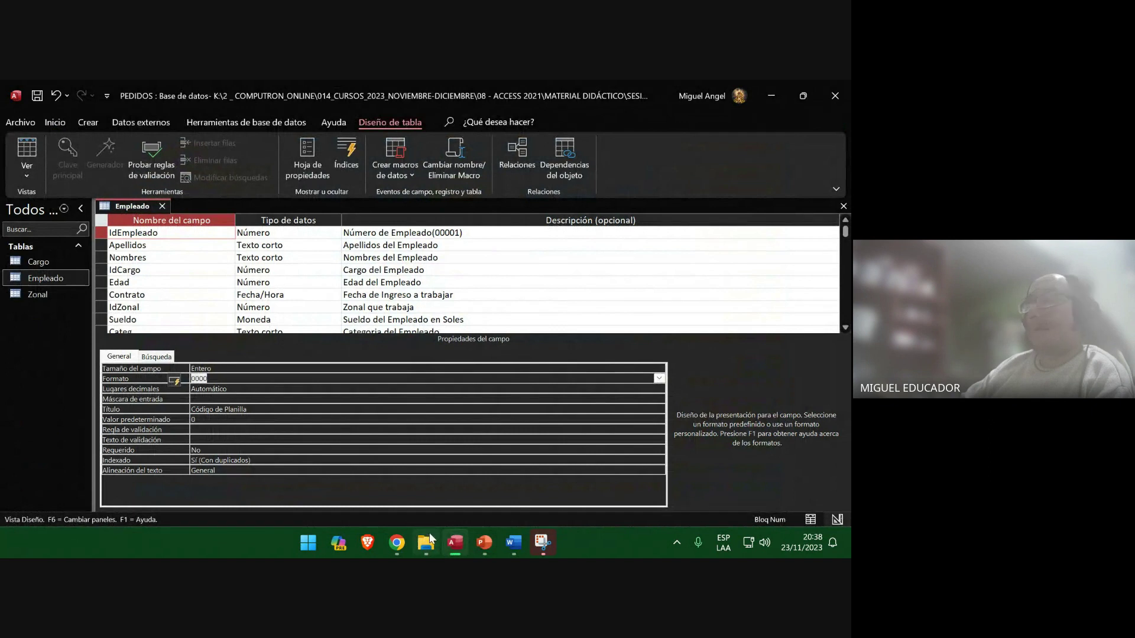
pyautogui.click(482, 544)
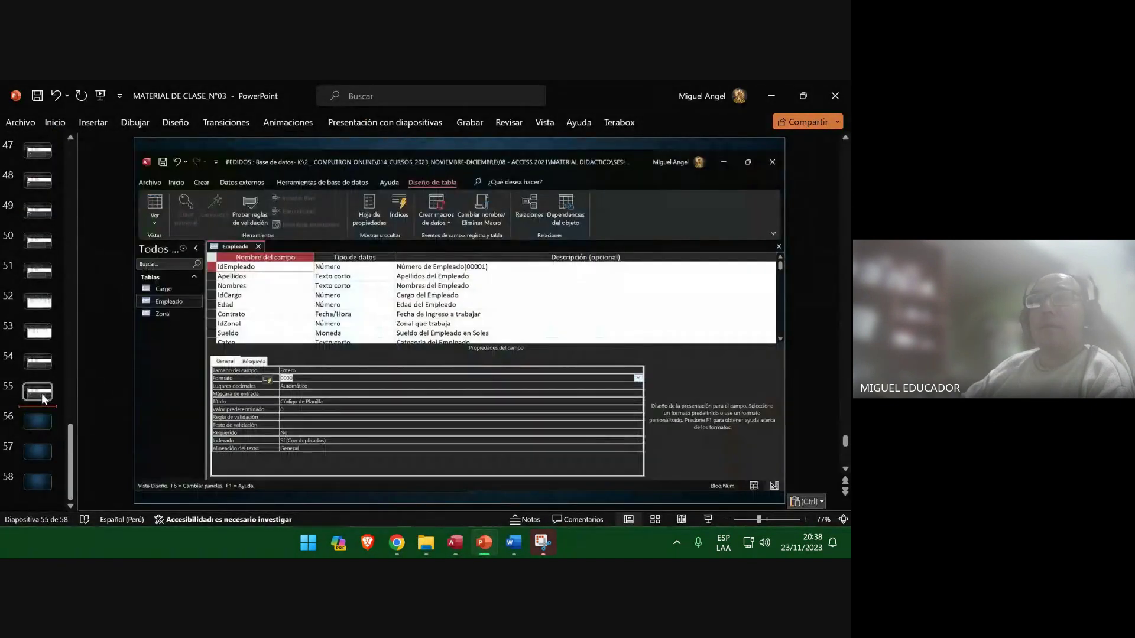
pyautogui.click(39, 421)
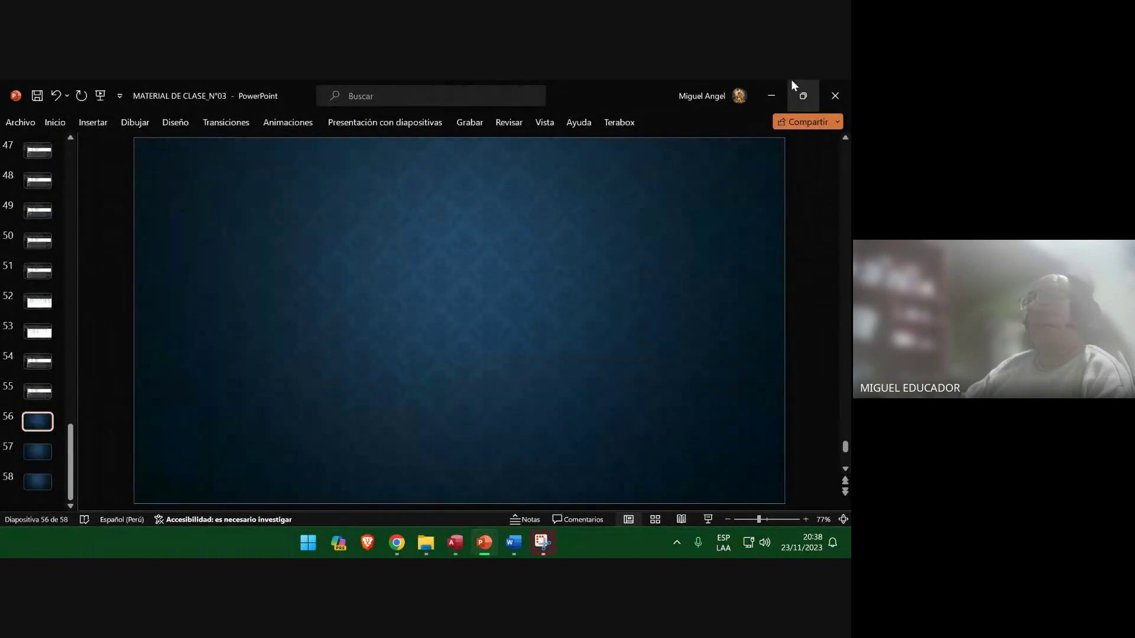
# Switch to Access, show the Empleado table in Datasheet view, and check it against the lab guide in Word.
pyautogui.click(772, 95)
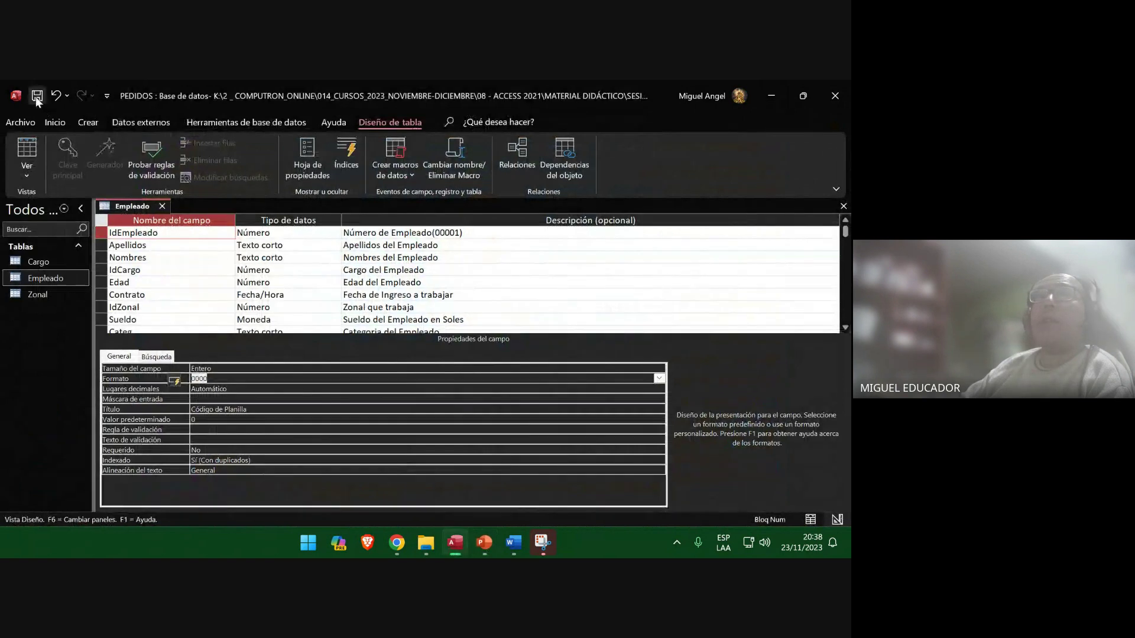
pyautogui.click(33, 143)
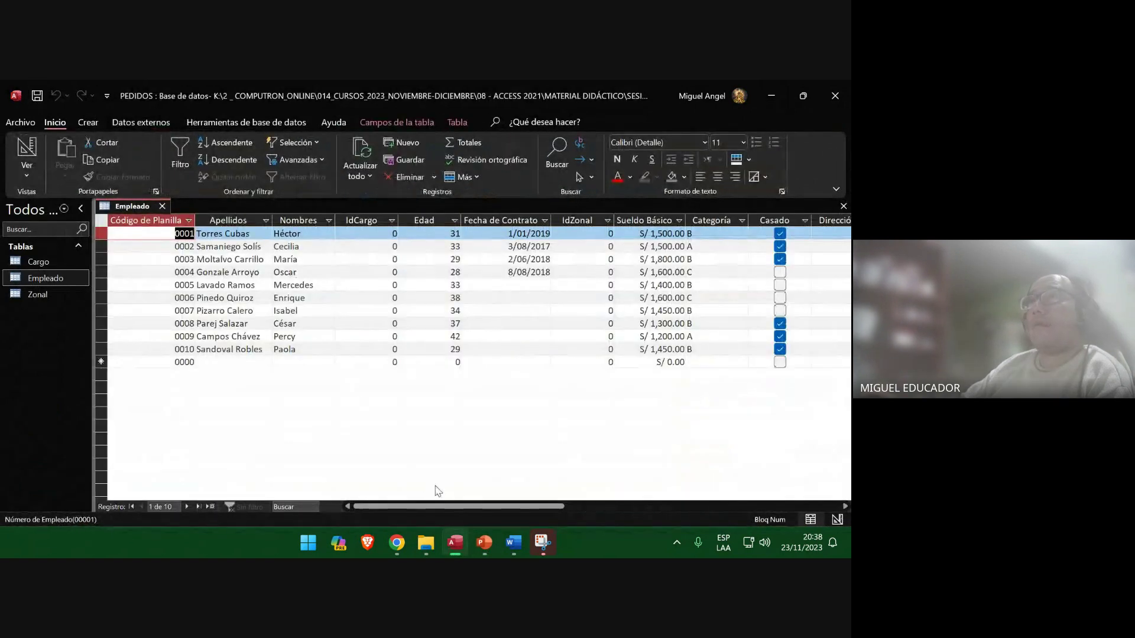
pyautogui.click(508, 541)
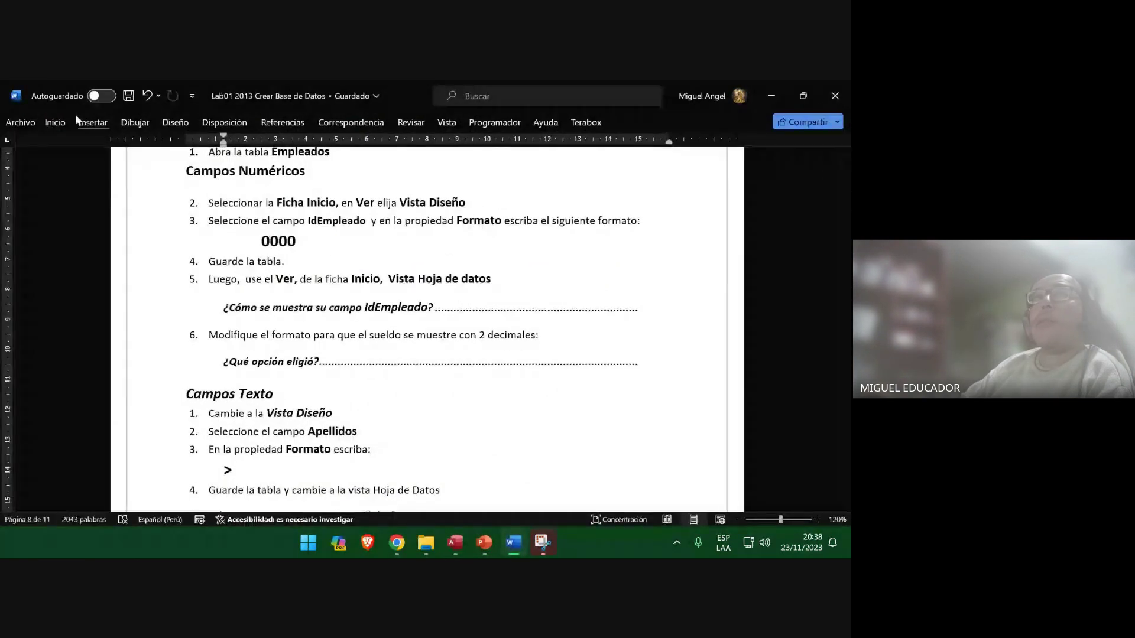
pyautogui.click(772, 96)
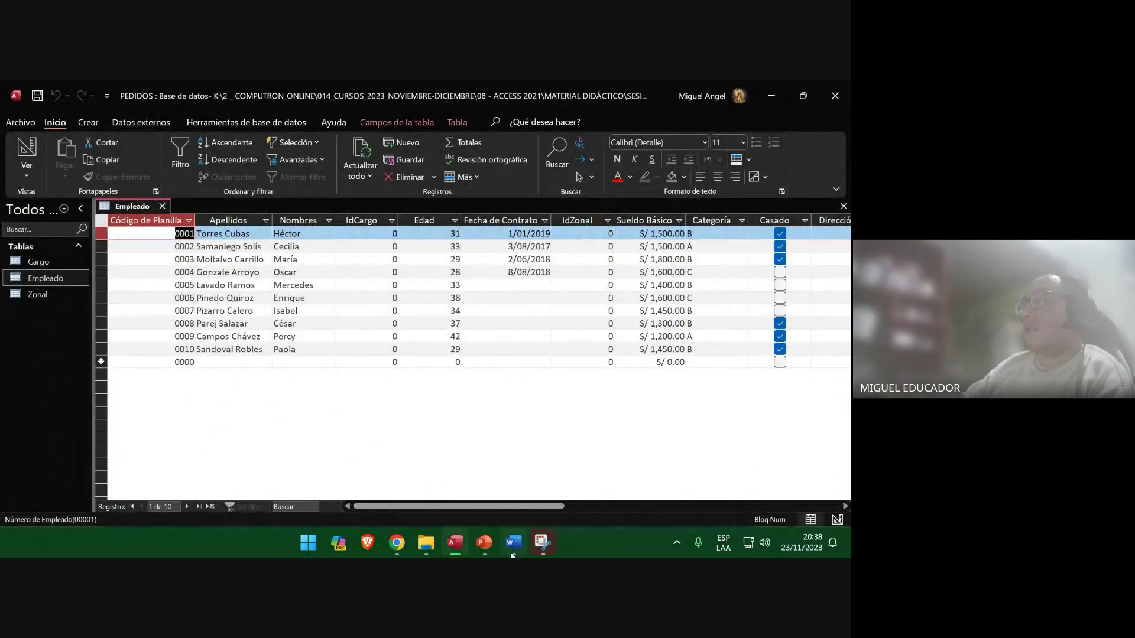
# Switch to PowerPoint, insert a screenshot of the Access window on slide 56, and save the presentation with slide 57 selected.
pyautogui.click(486, 543)
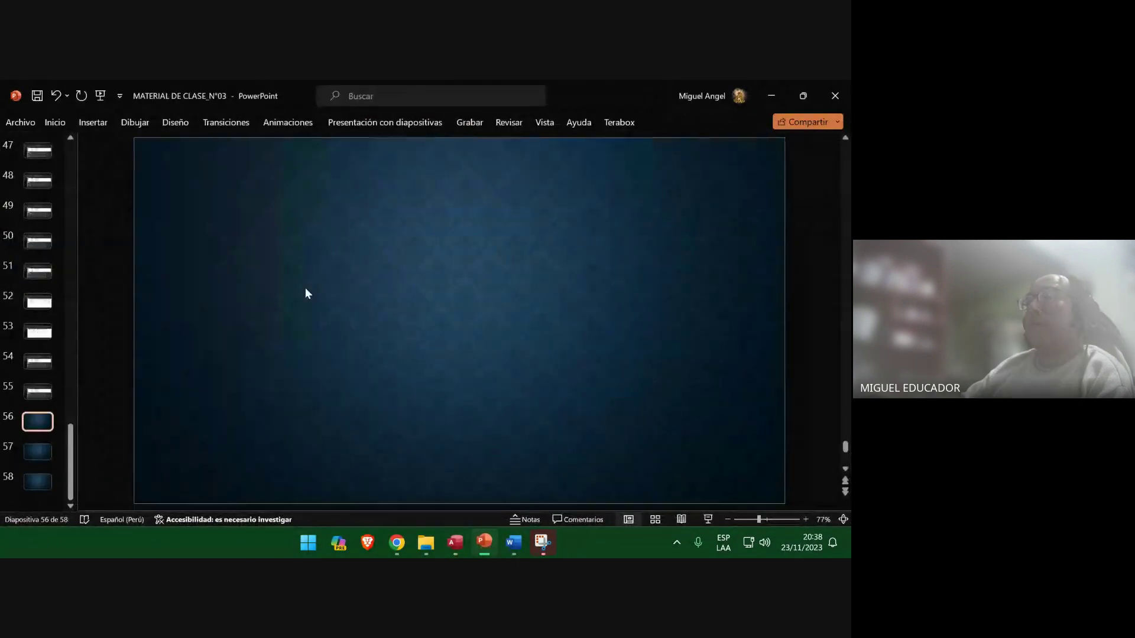
pyautogui.click(92, 124)
pyautogui.click(170, 149)
pyautogui.click(200, 186)
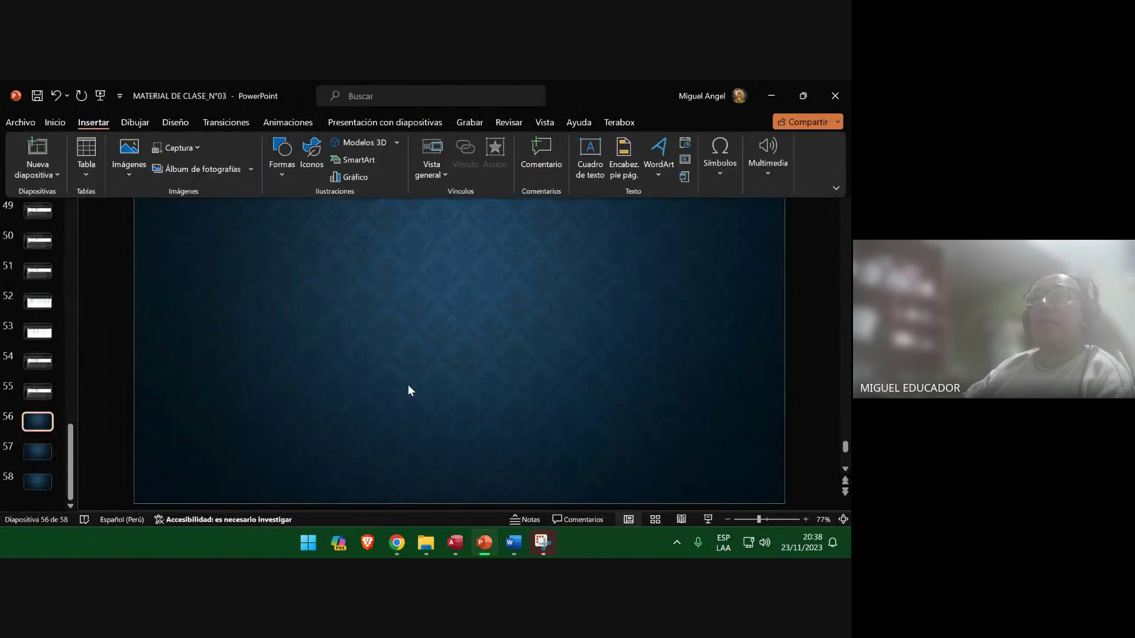
pyautogui.click(37, 452)
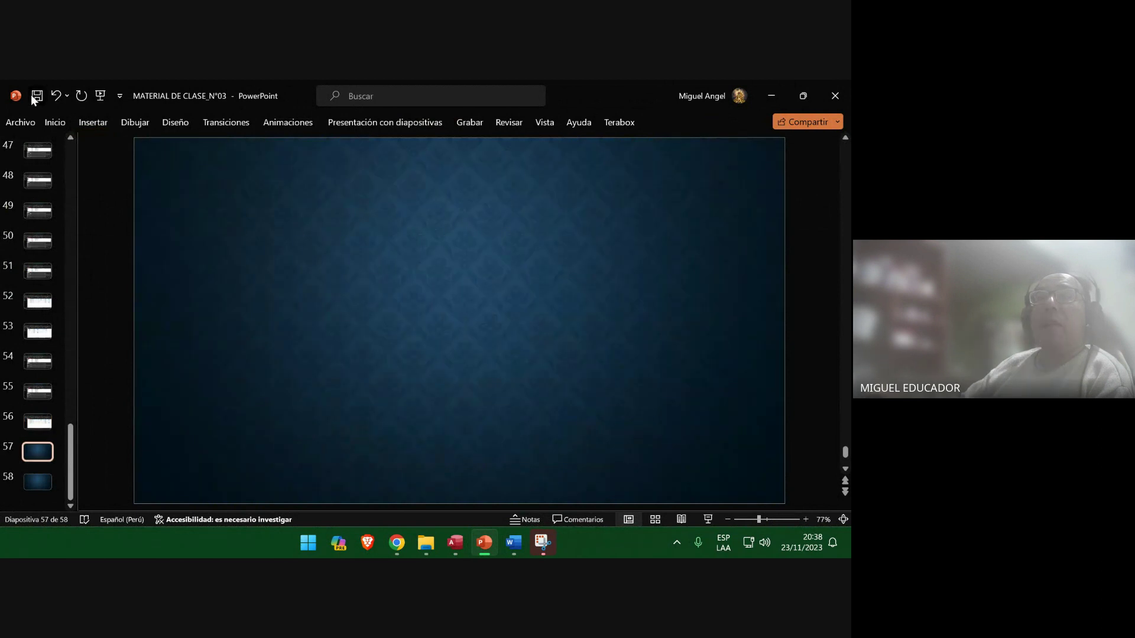
pyautogui.click(771, 95)
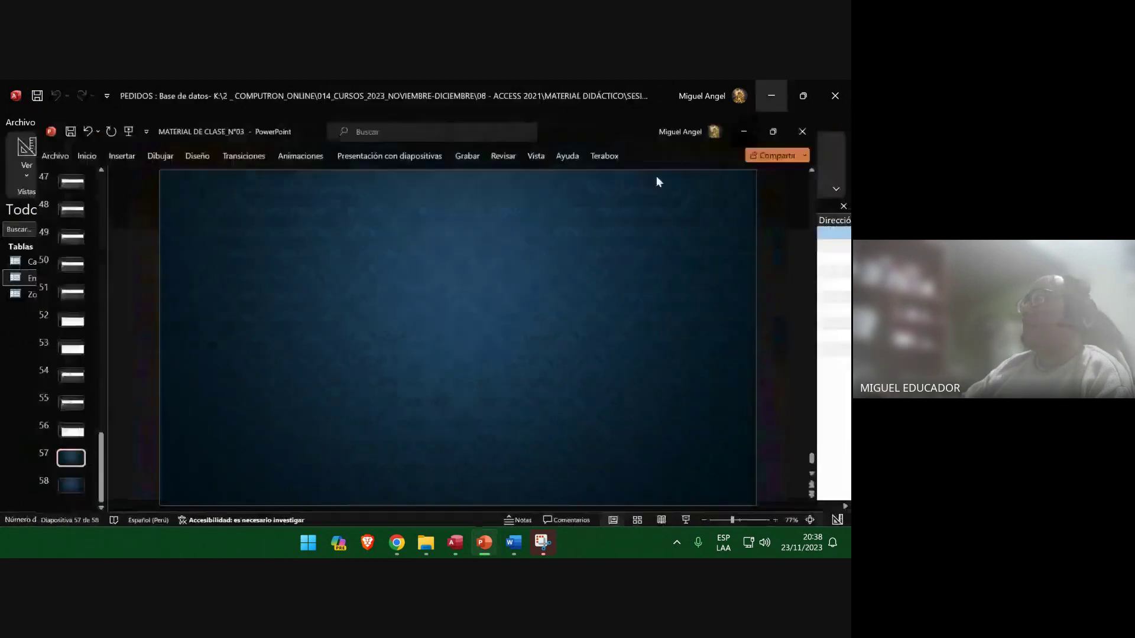
# Consult the numeric-field exercise in the Word guide and select the Sueldo field name in the Empleado table's Design view in Access.
pyautogui.click(507, 543)
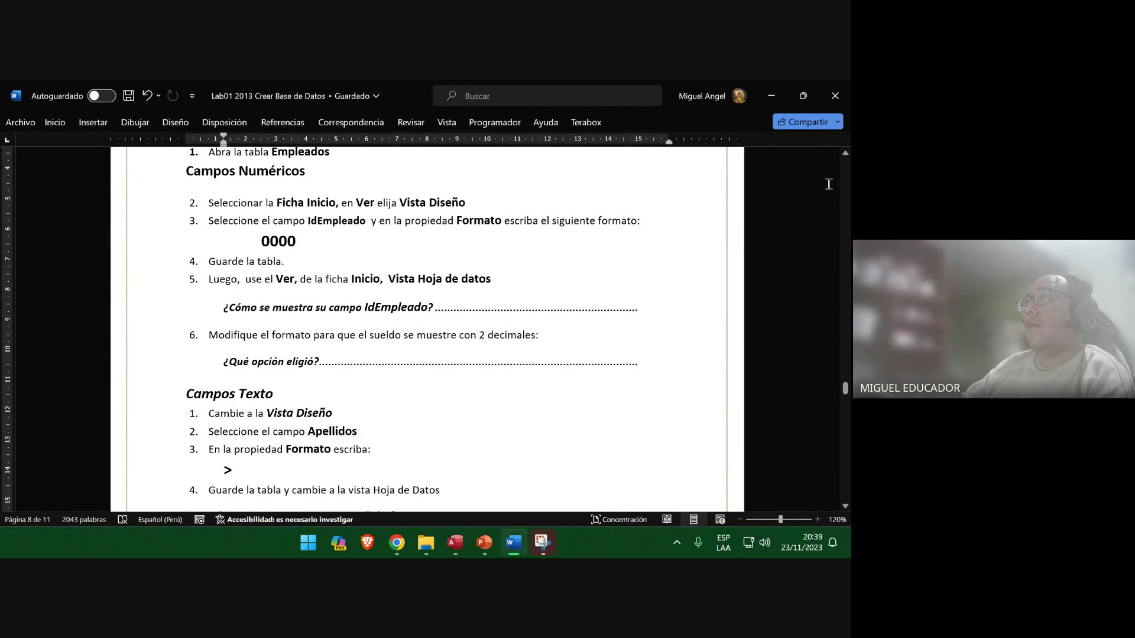
pyautogui.click(774, 94)
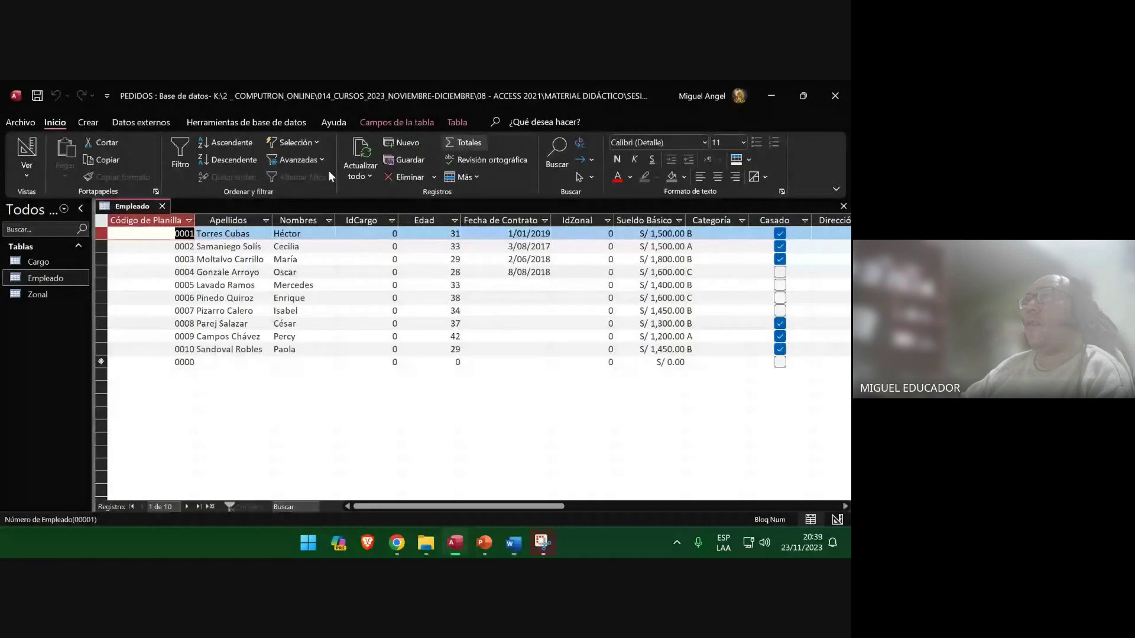
pyautogui.click(27, 148)
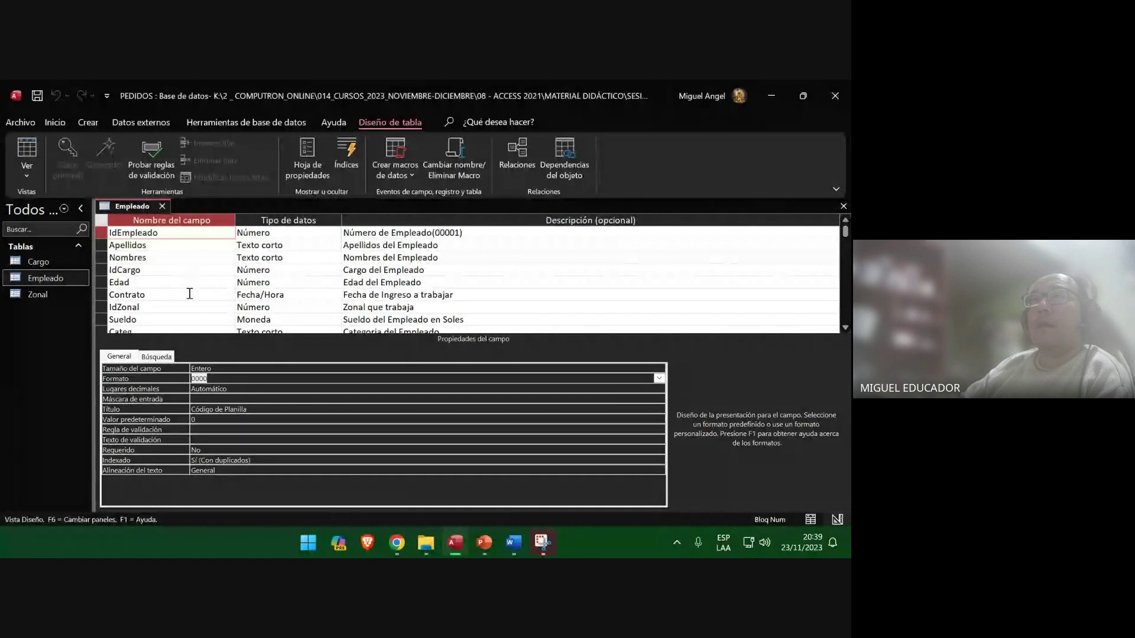
pyautogui.moveTo(180, 316); pyautogui.dragTo(10, 317)
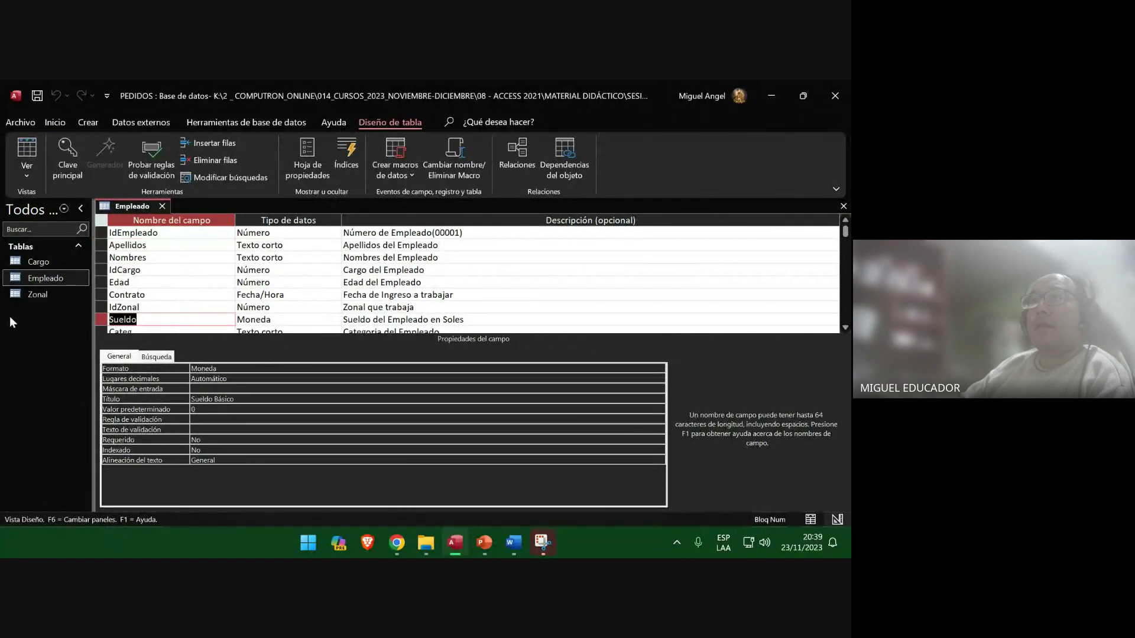
pyautogui.click(548, 544)
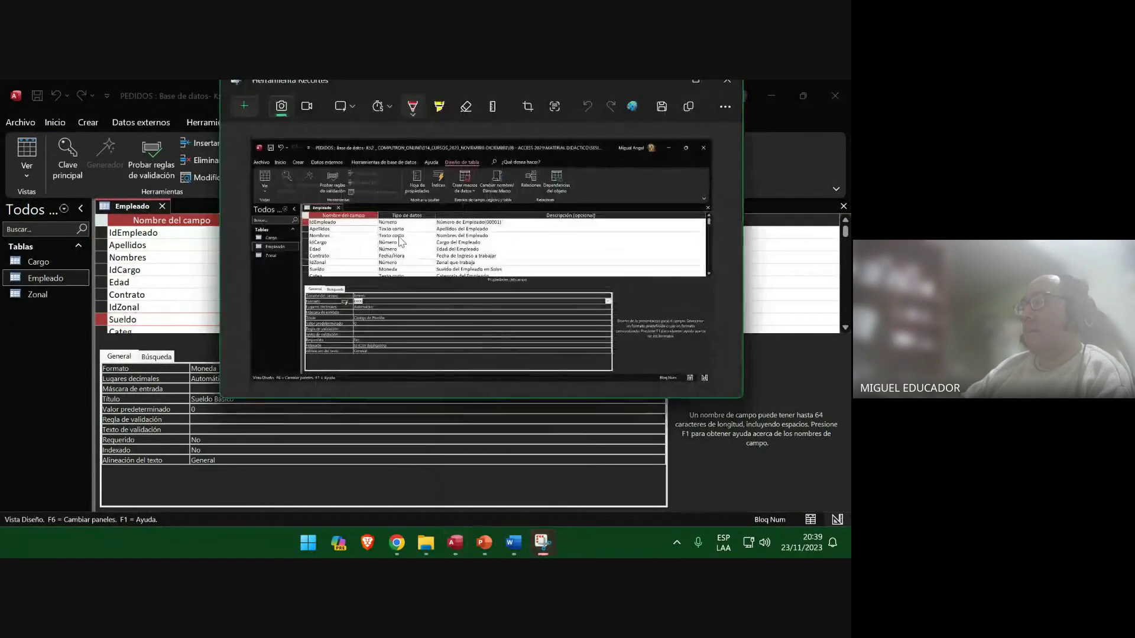
pyautogui.click(248, 111)
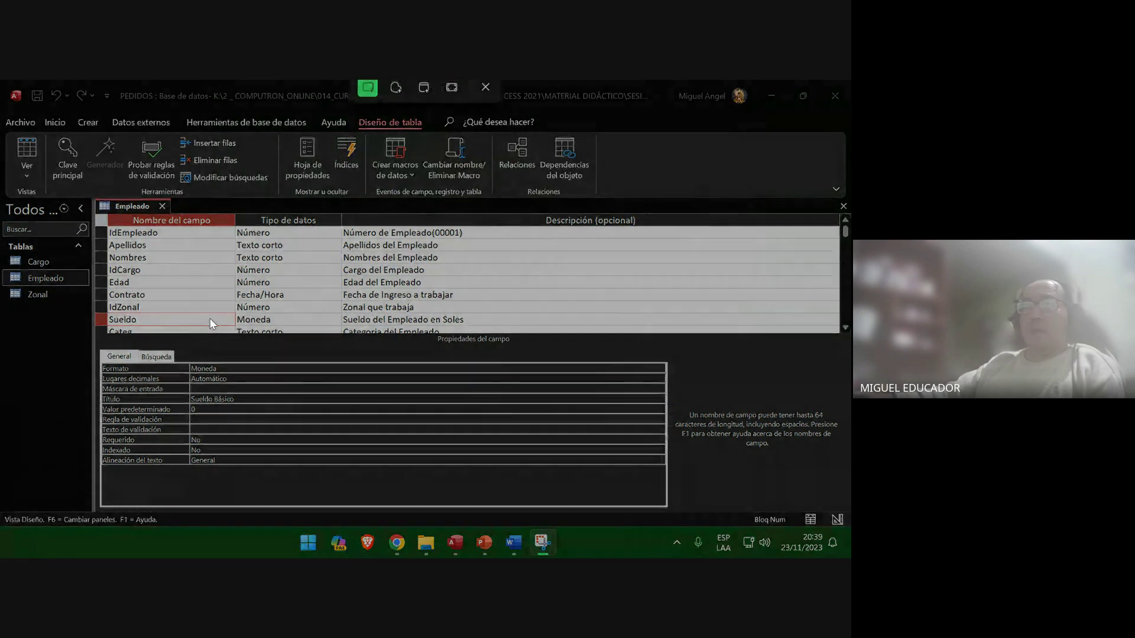
pyautogui.click(207, 324)
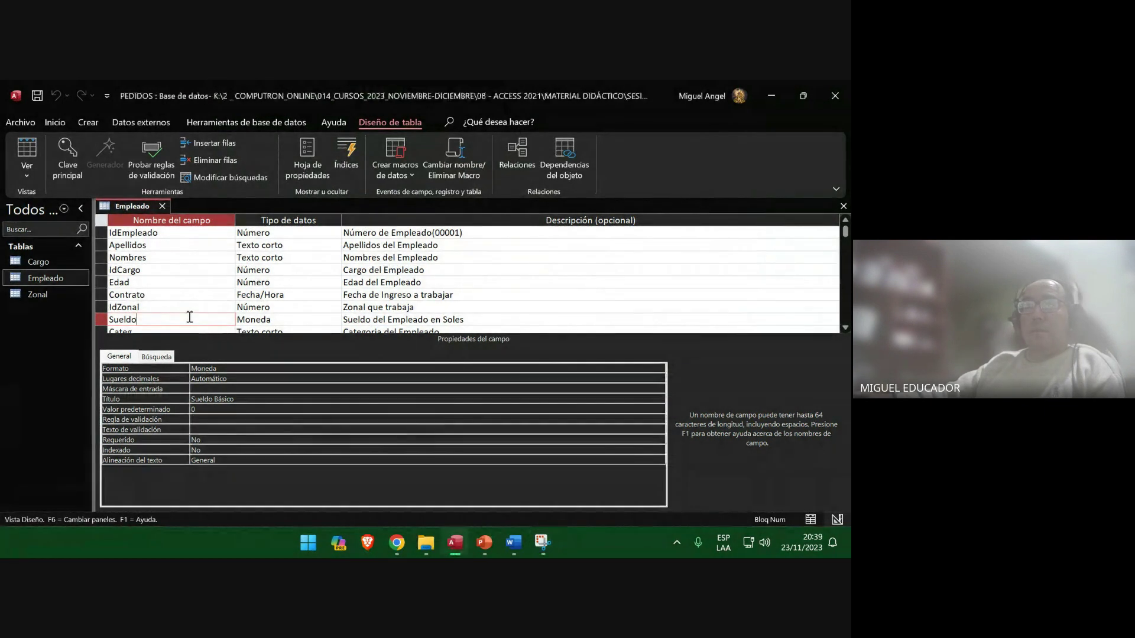
pyautogui.click(535, 538)
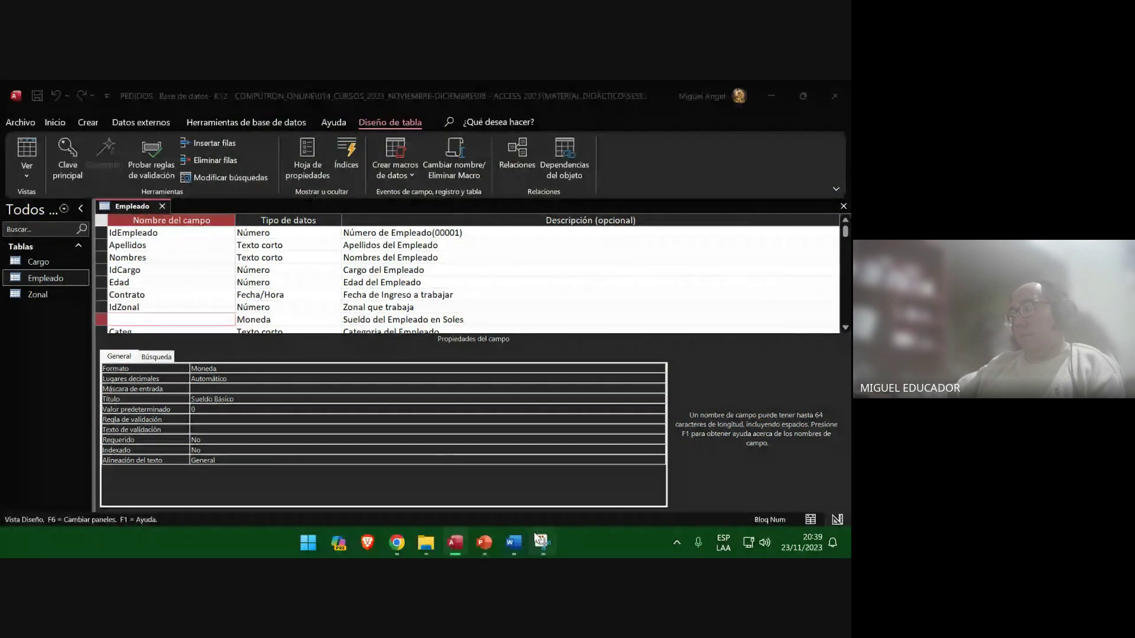
pyautogui.click(251, 110)
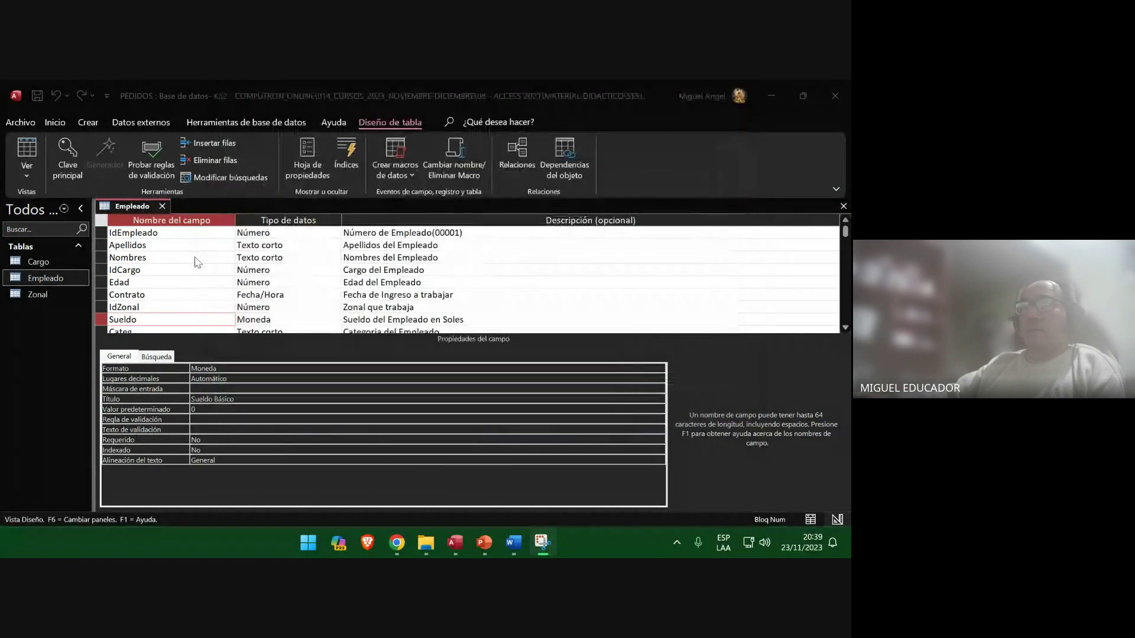
pyautogui.click(160, 322)
# Capture the Access window with the Sueldo field name selected and paste it as a picture on slide 57 in PowerPoint.
pyautogui.doubleClick(122, 319)
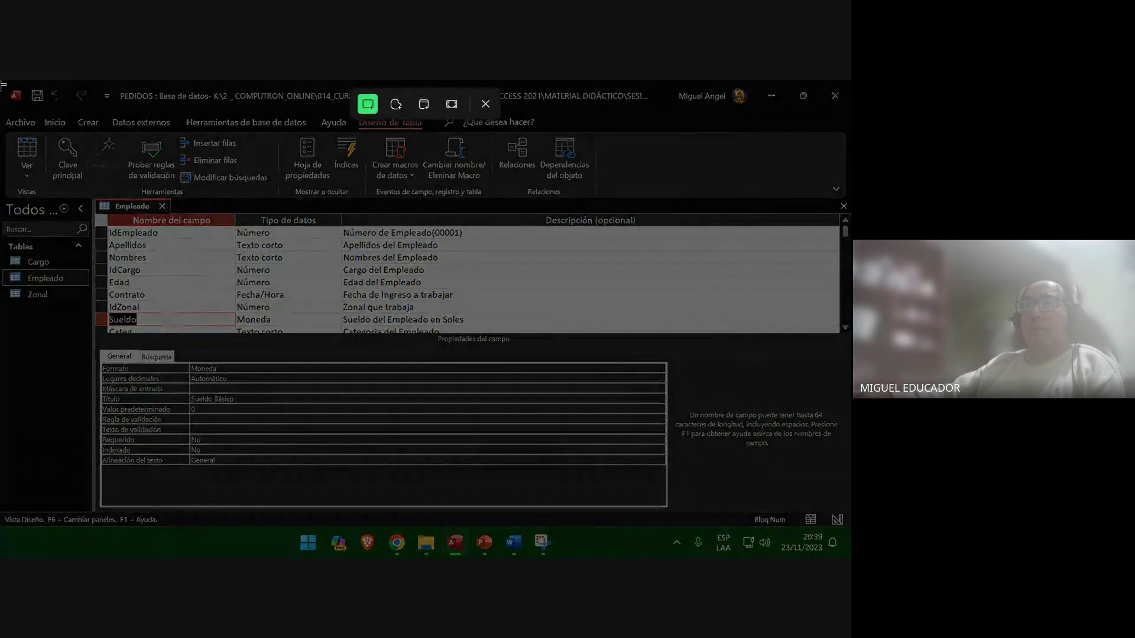
pyautogui.moveTo(505, 160); pyautogui.dragTo(846, 526)
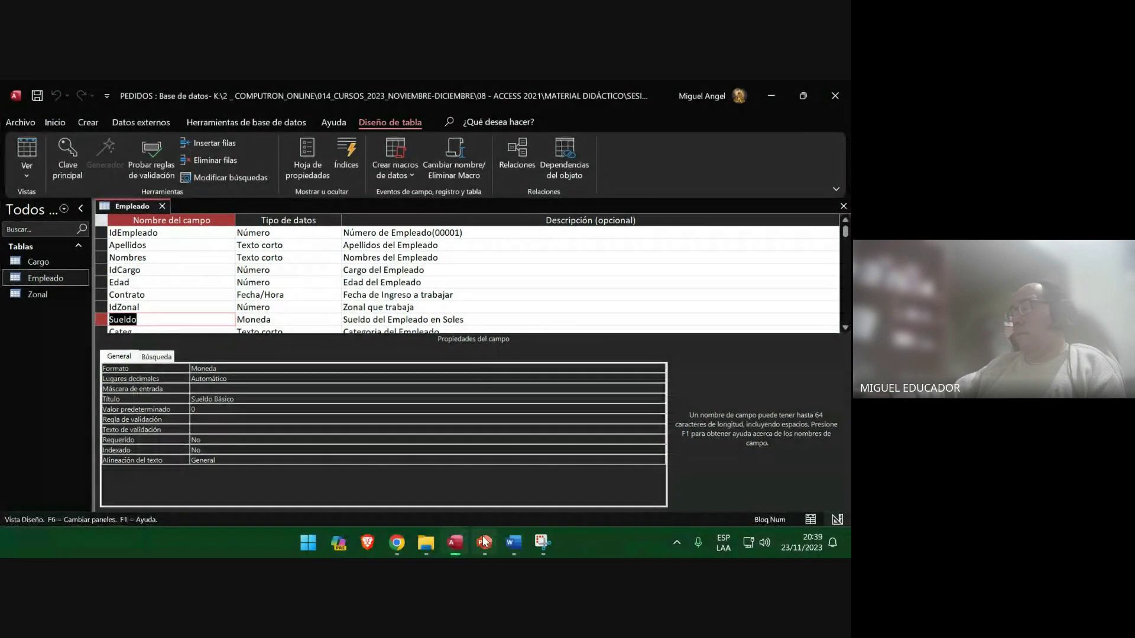
pyautogui.click(484, 542)
pyautogui.rightClick(427, 283)
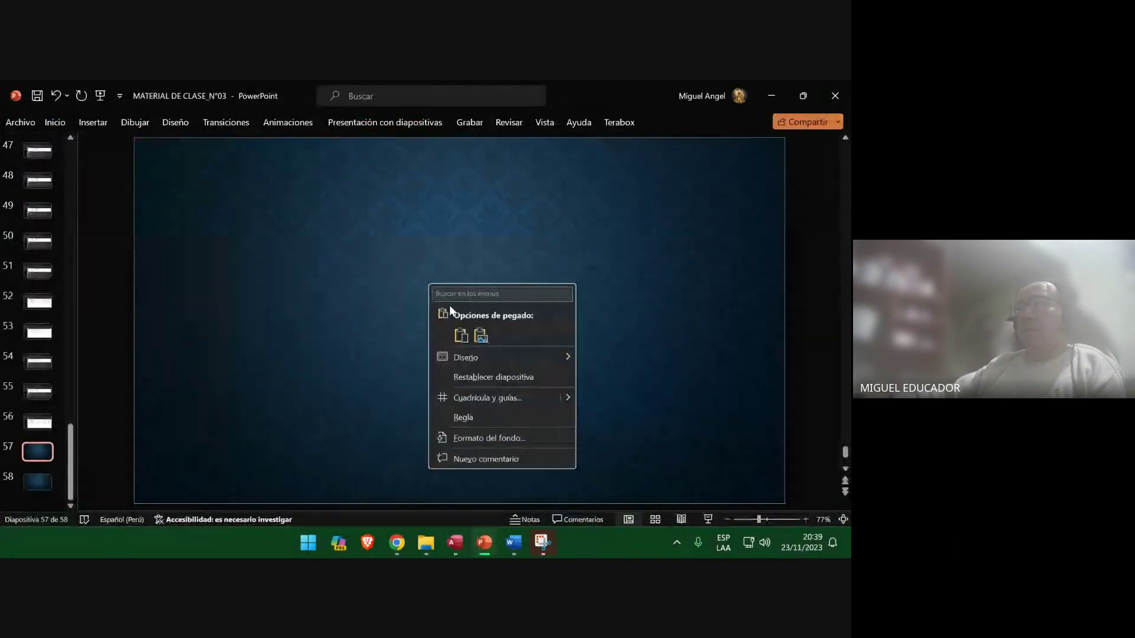
pyautogui.click(478, 334)
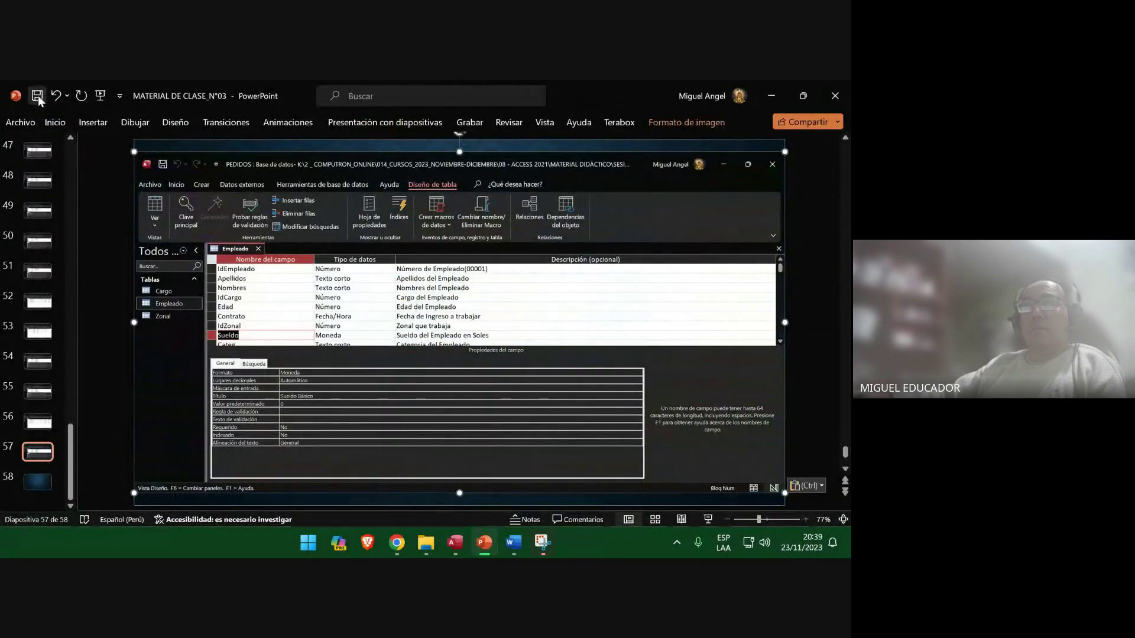
pyautogui.click(771, 96)
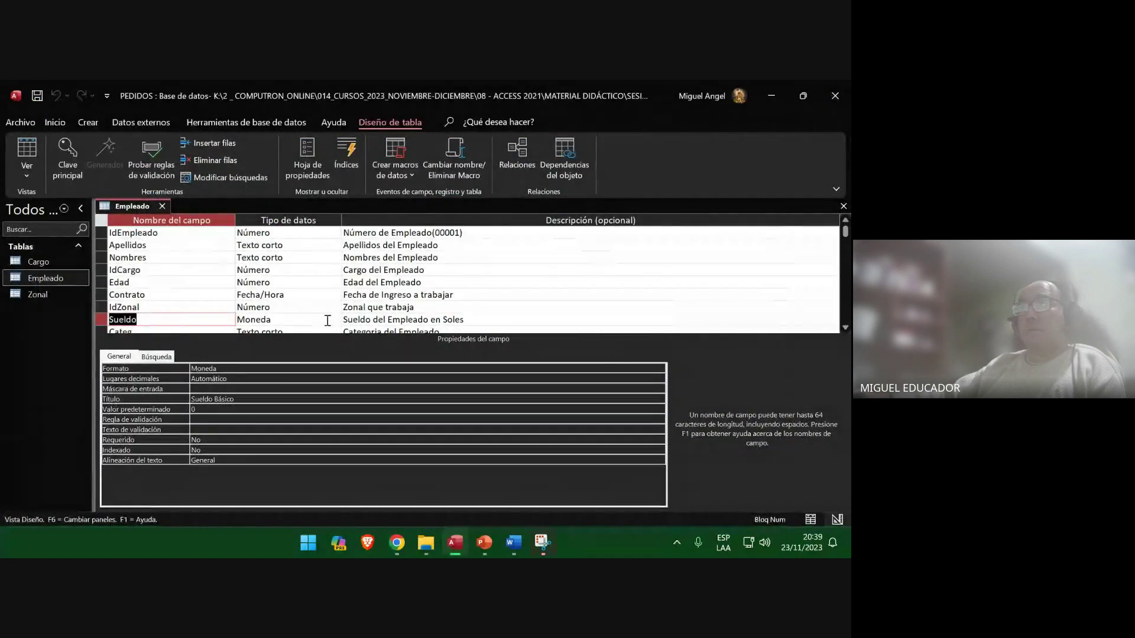
pyautogui.click(256, 378)
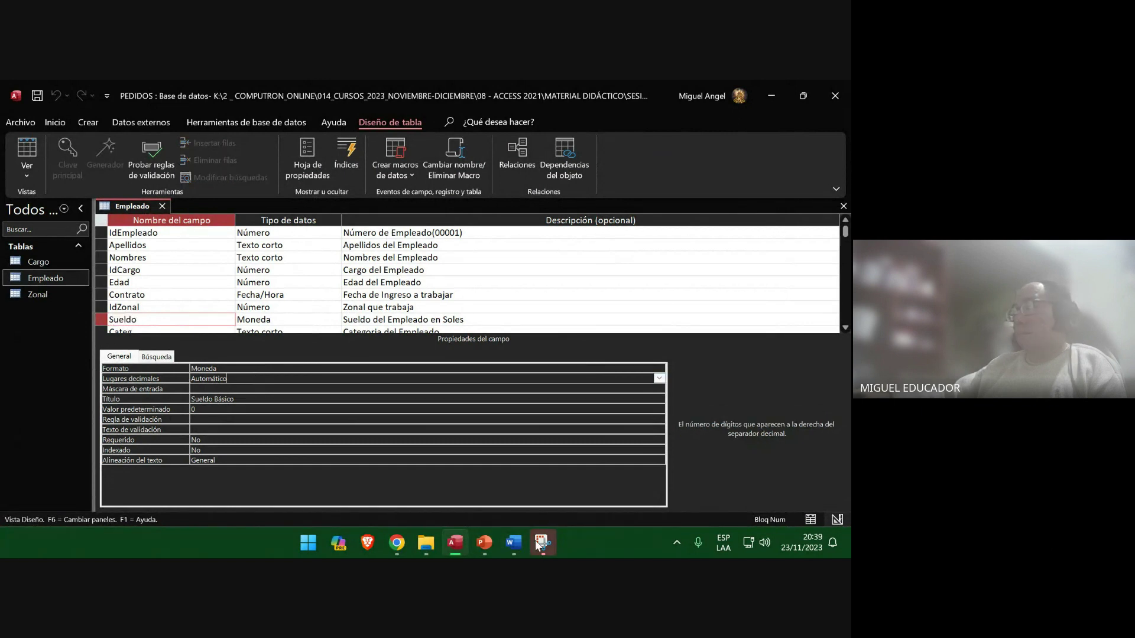
pyautogui.click(539, 544)
pyautogui.click(250, 105)
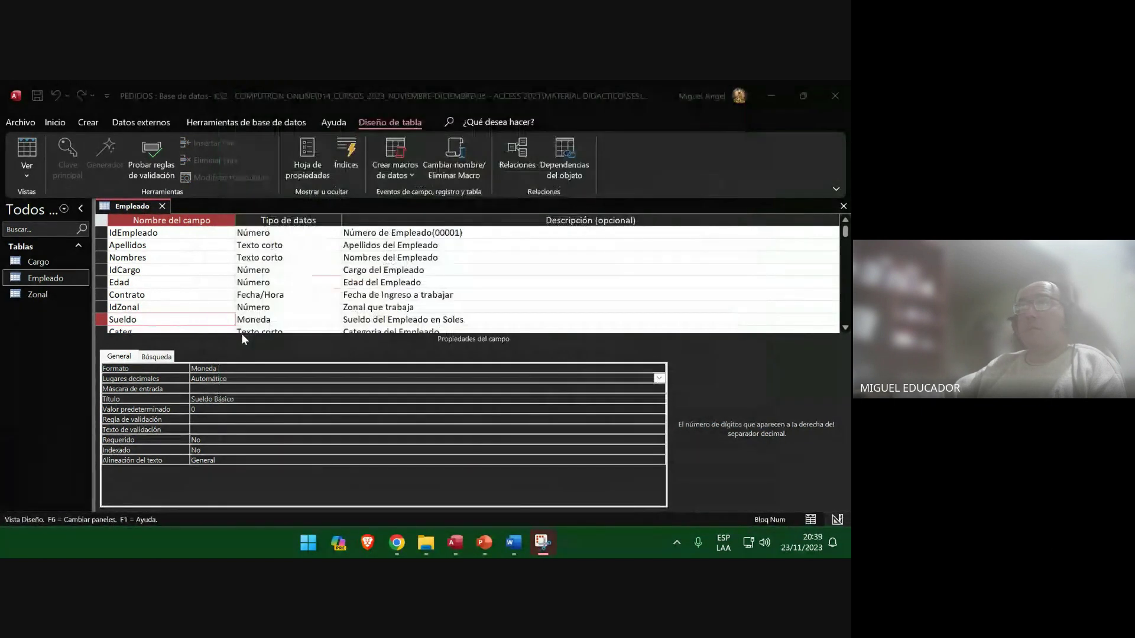
pyautogui.click(243, 378)
# Capture the Access window with the value of the Sueldo field's Lugares decimales property selected.
pyautogui.click(176, 380)
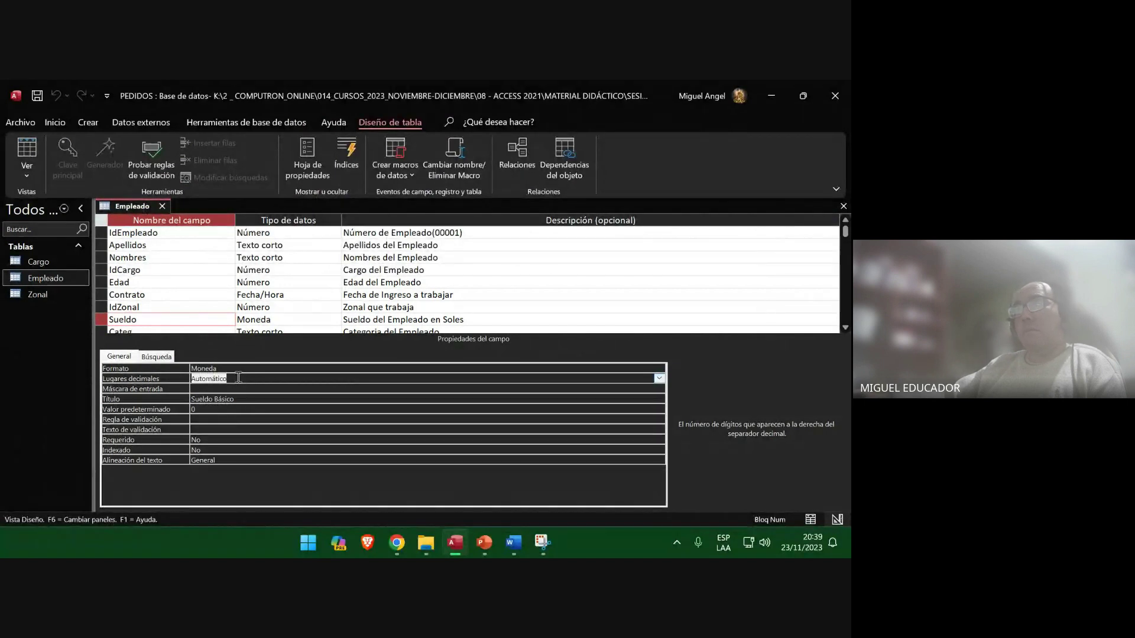
pyautogui.press('super+shift+s')
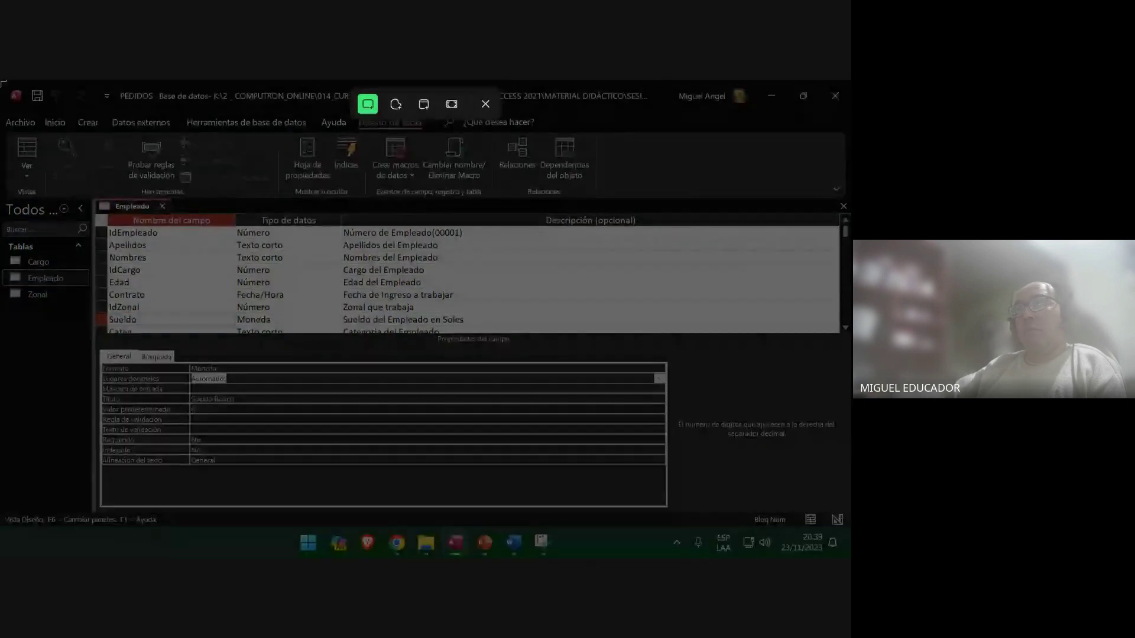
pyautogui.moveTo(2, 80); pyautogui.dragTo(849, 376)
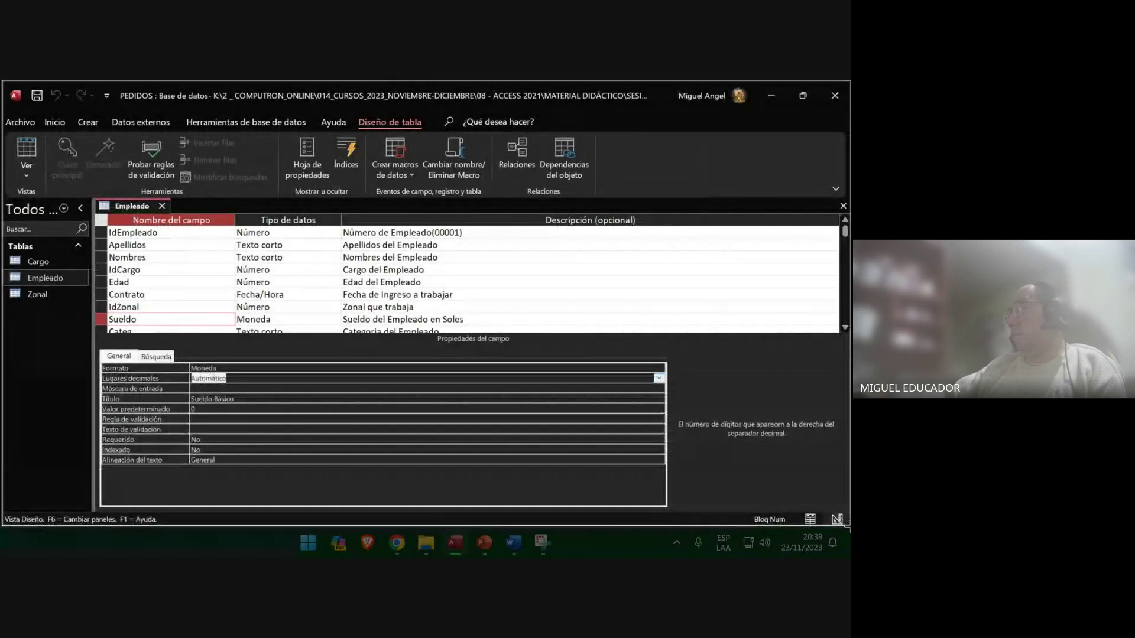
# Switch to PowerPoint and add four blank slides after slide 58.
pyautogui.click(484, 543)
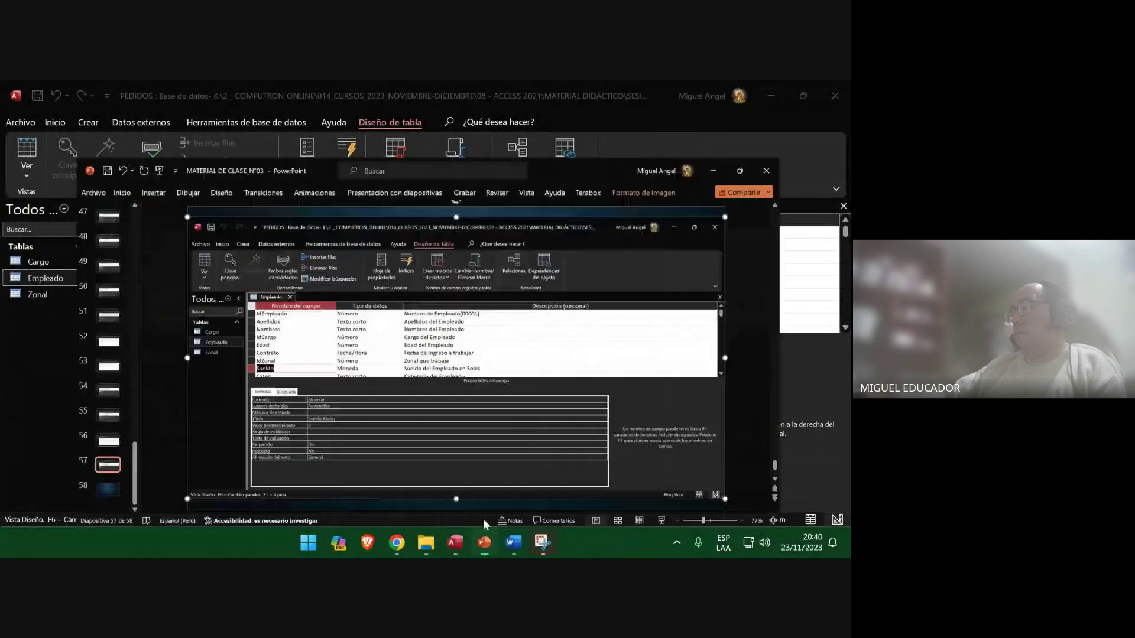
pyautogui.rightClick(457, 309)
pyautogui.click(49, 481)
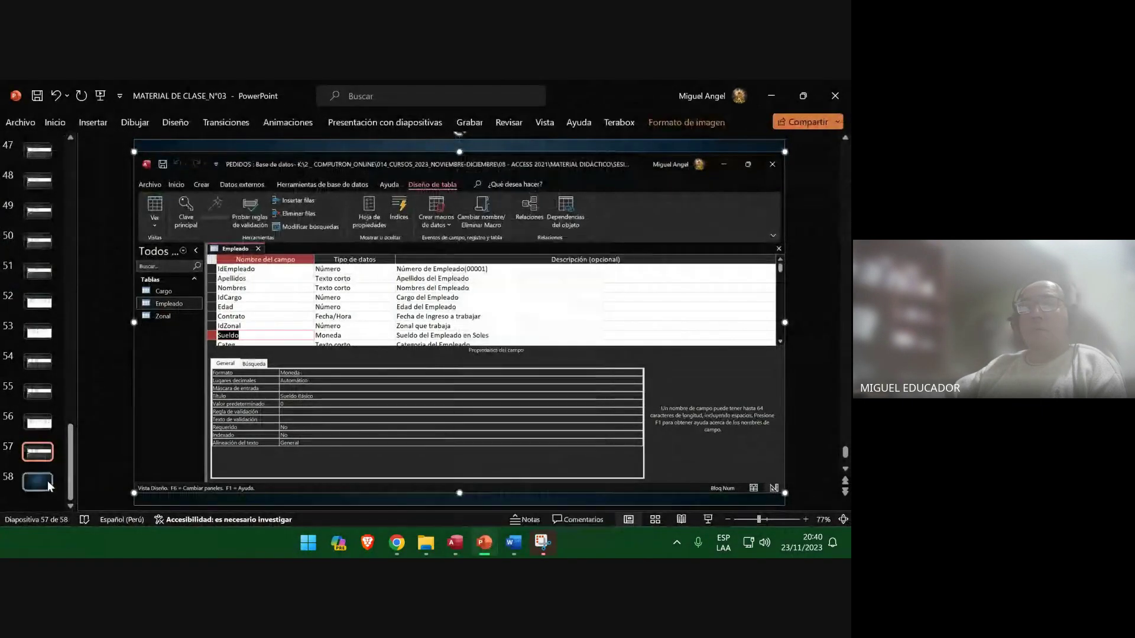
pyautogui.click(49, 482)
pyautogui.press('Return')
pyautogui.press('Return')
pyautogui.press('Return')
pyautogui.press('Return')
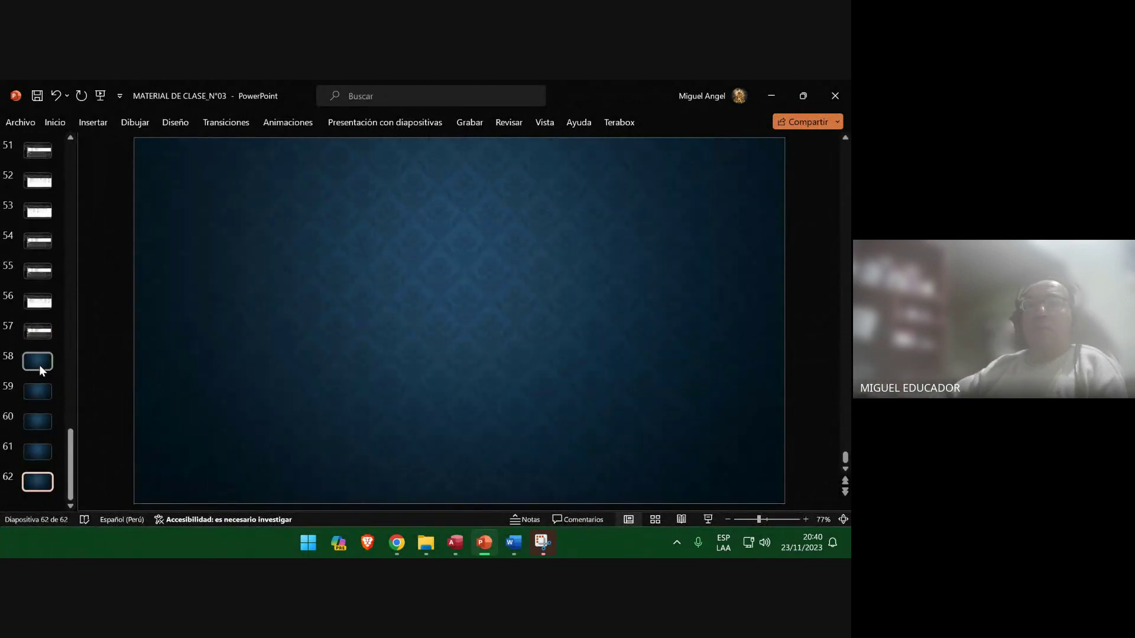
# Paste the captured Access window onto slide 58, save the presentation with slide 59 selected, and return to Access.
pyautogui.click(39, 362)
pyautogui.rightClick(209, 232)
pyautogui.press('Escape')
pyautogui.hotkey('ctrl', 'v')
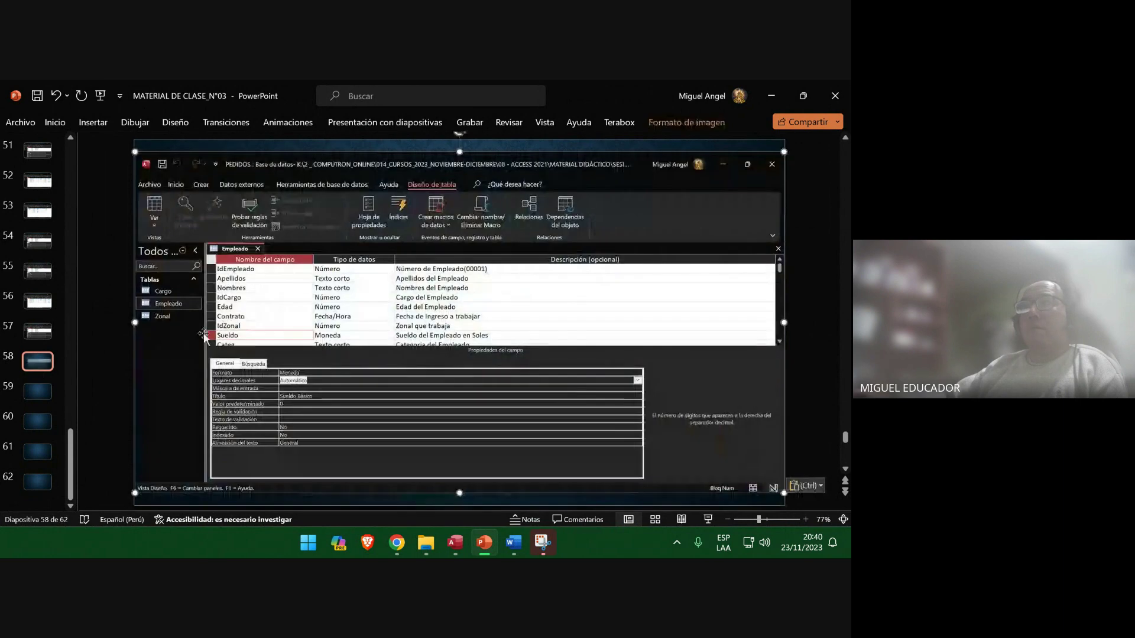
pyautogui.click(39, 392)
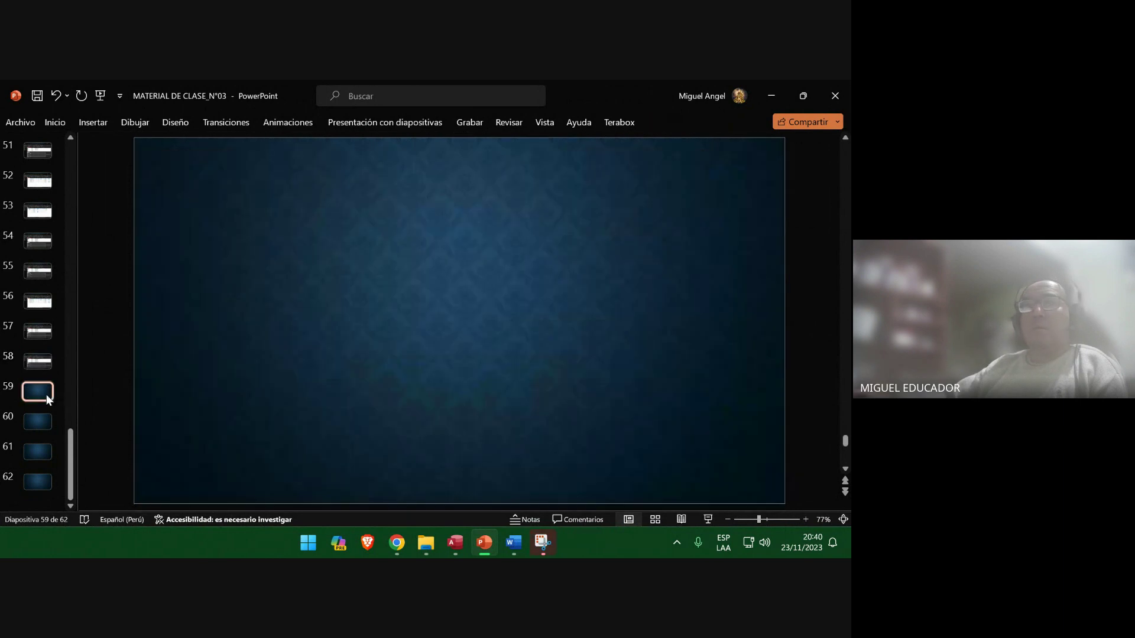
pyautogui.click(36, 99)
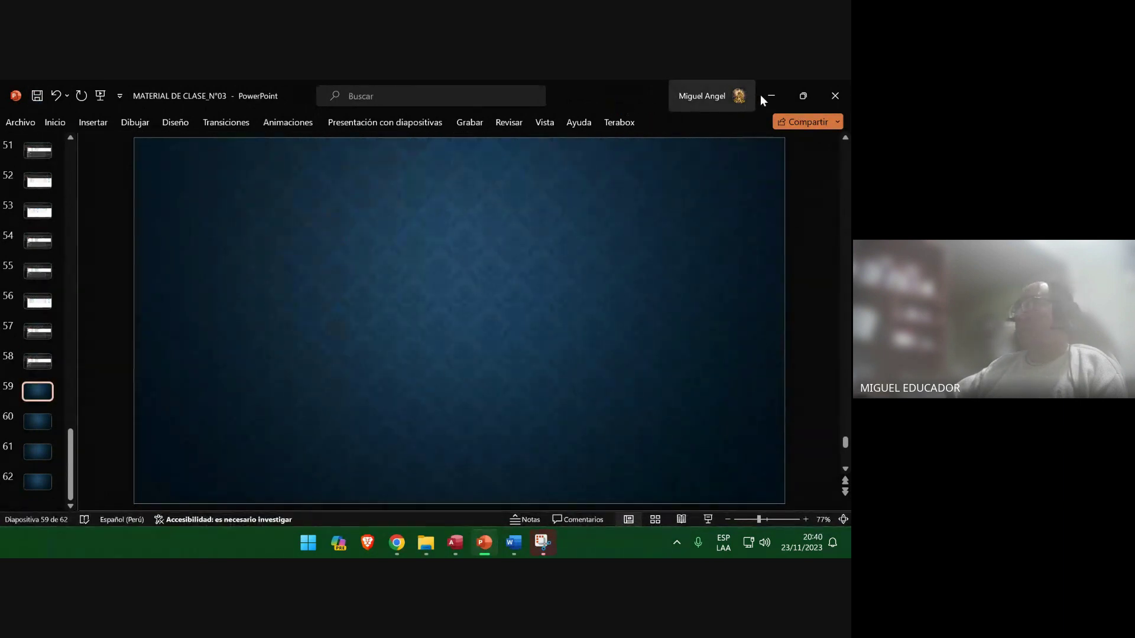
pyautogui.click(763, 96)
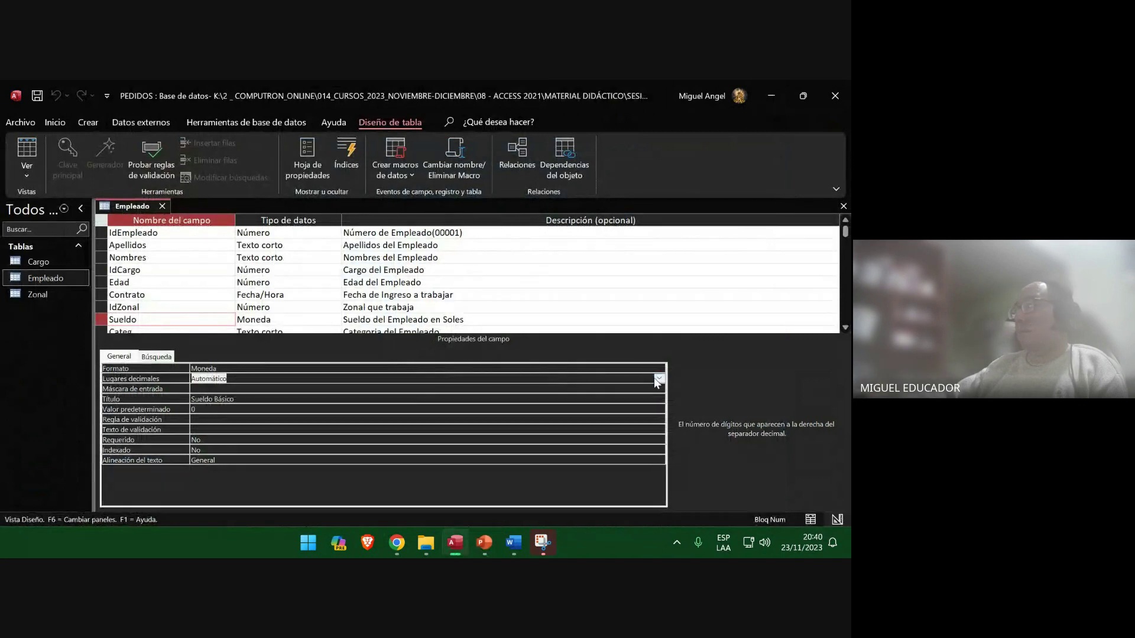
# Capture the Access window with the Sueldo field's Lugares decimales options expanded and the value 2 highlighted.
pyautogui.click(658, 379)
pyautogui.click(542, 542)
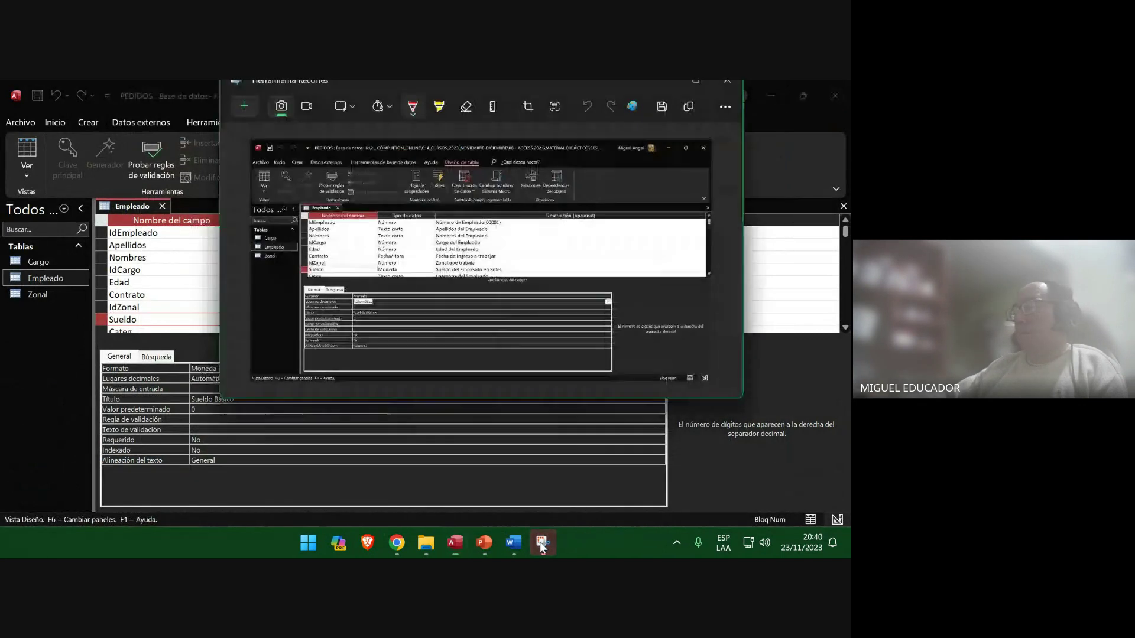
pyautogui.click(245, 105)
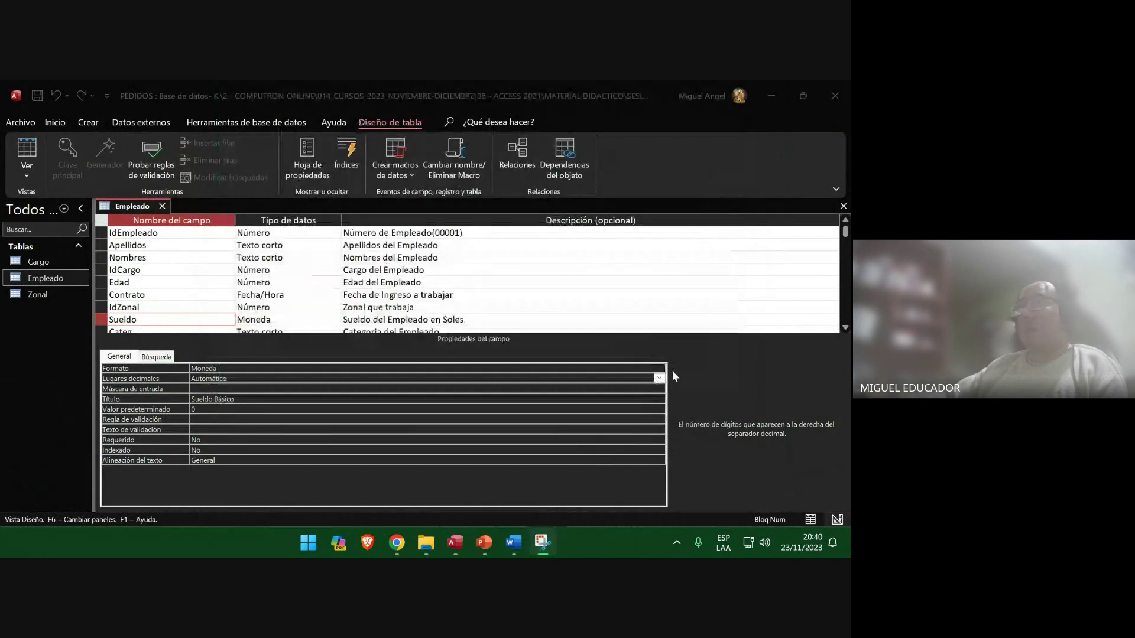
pyautogui.click(660, 379)
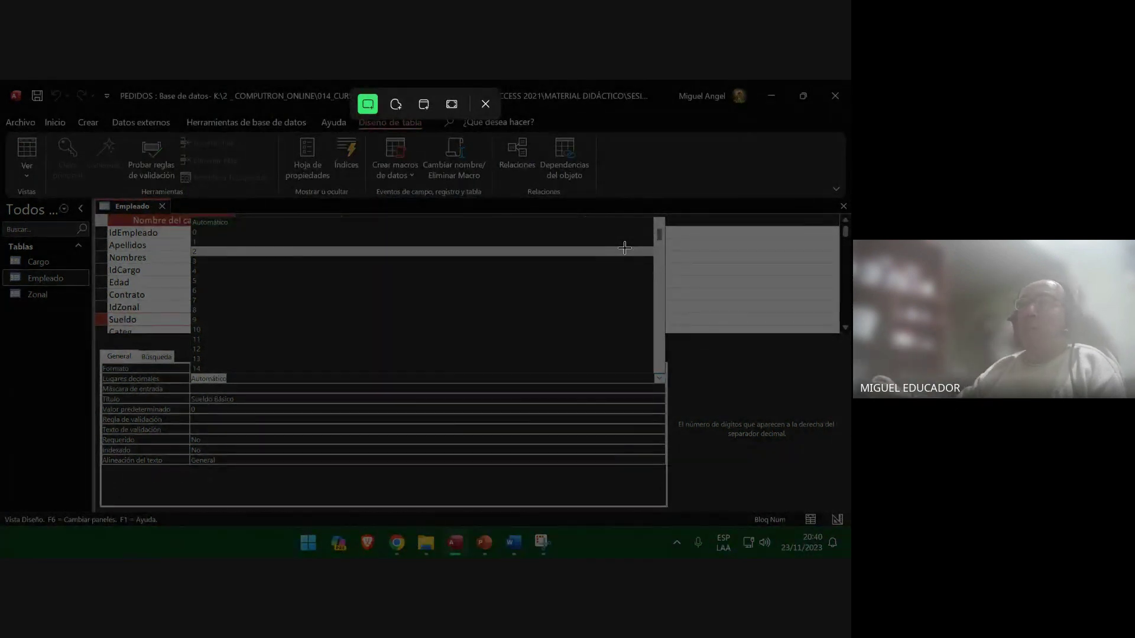
pyautogui.moveTo(2, 81); pyautogui.dragTo(849, 530)
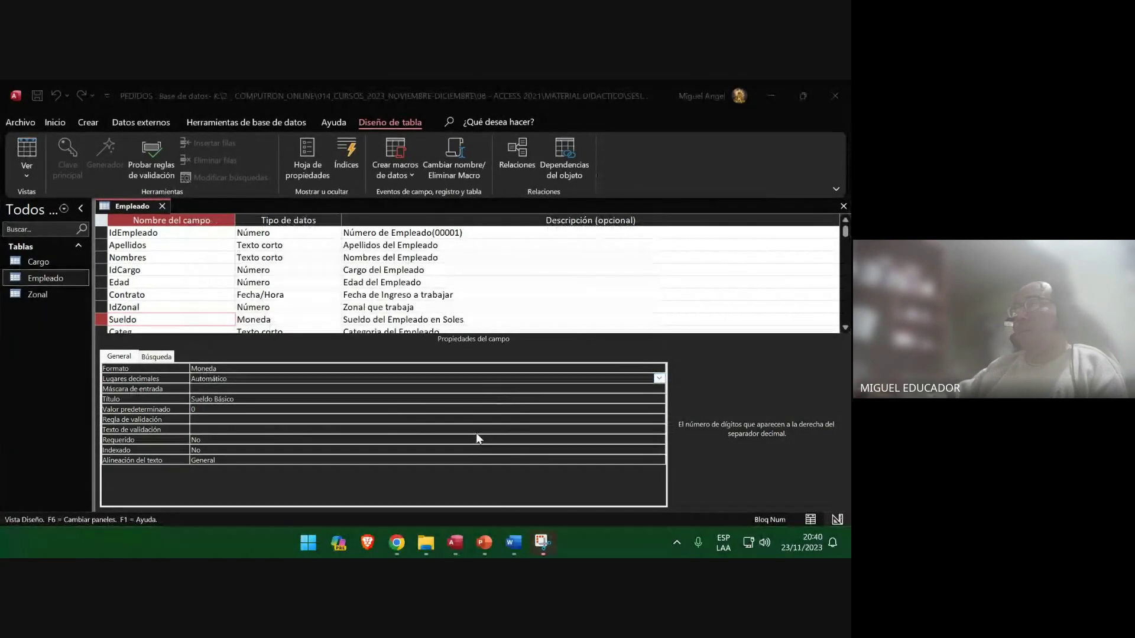
# Paste the capture as a picture on slide 59 in PowerPoint, save with slide 60 selected, and return to Access.
pyautogui.click(485, 543)
pyautogui.rightClick(353, 251)
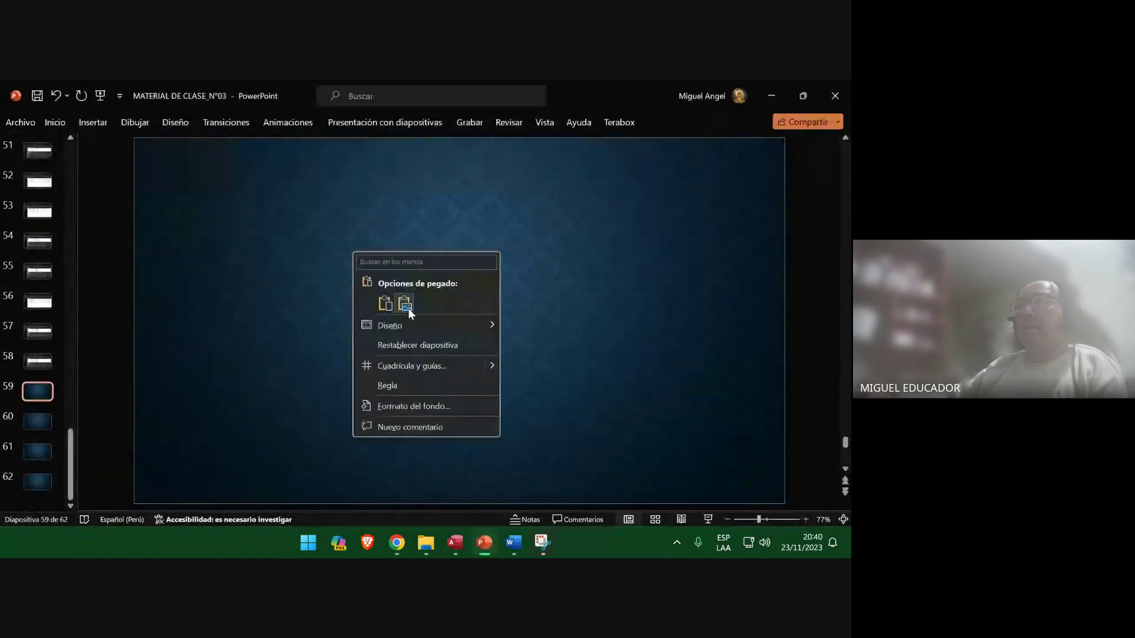
pyautogui.click(408, 307)
pyautogui.click(49, 425)
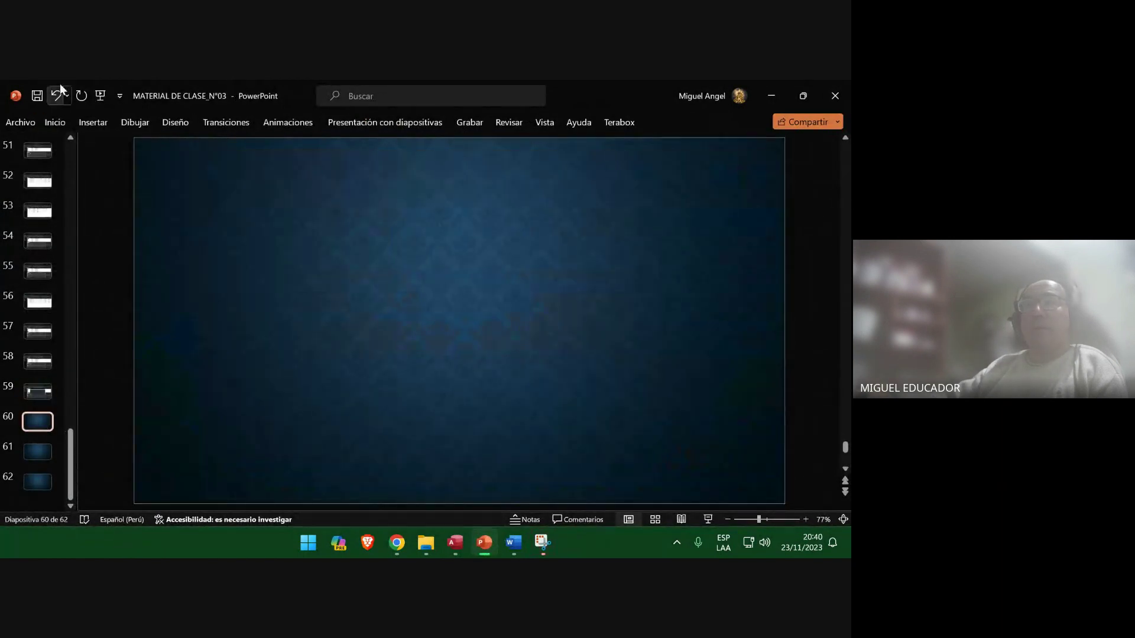
pyautogui.click(37, 95)
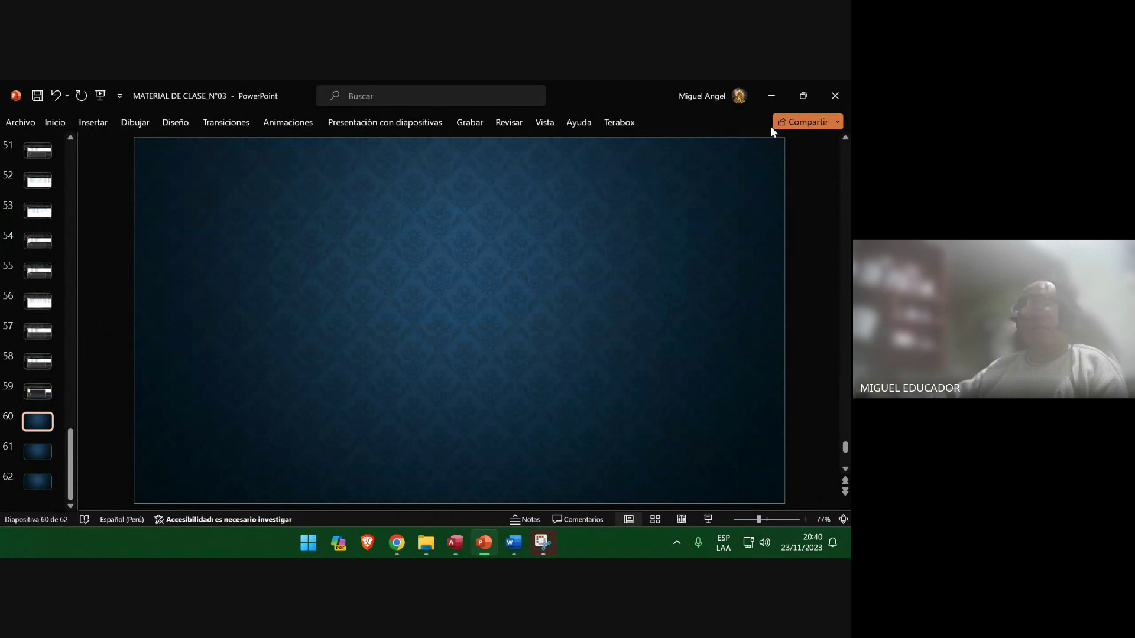
pyautogui.click(771, 98)
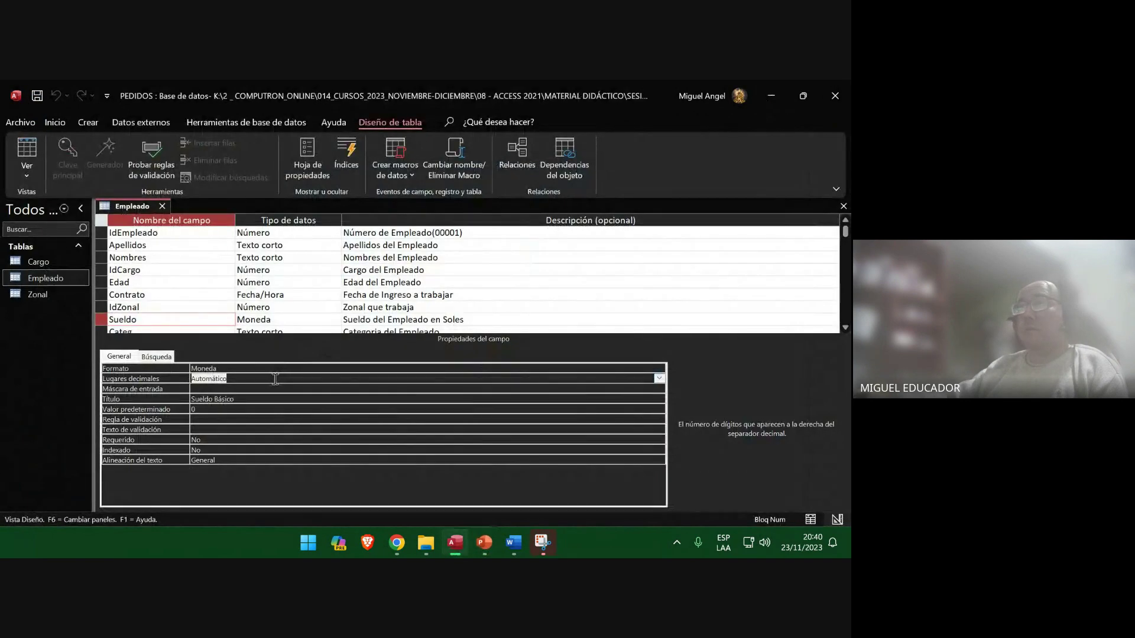
# Set the Sueldo field's Lugares decimales to 2 and capture the Access window with that value selected.
pyautogui.click(659, 378)
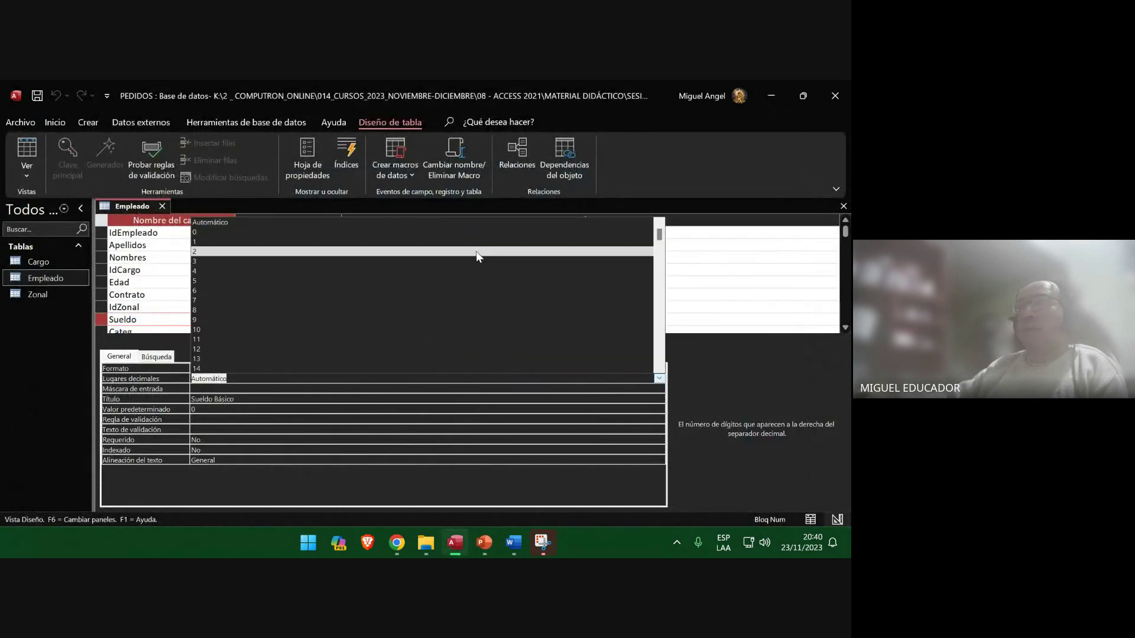
pyautogui.click(478, 253)
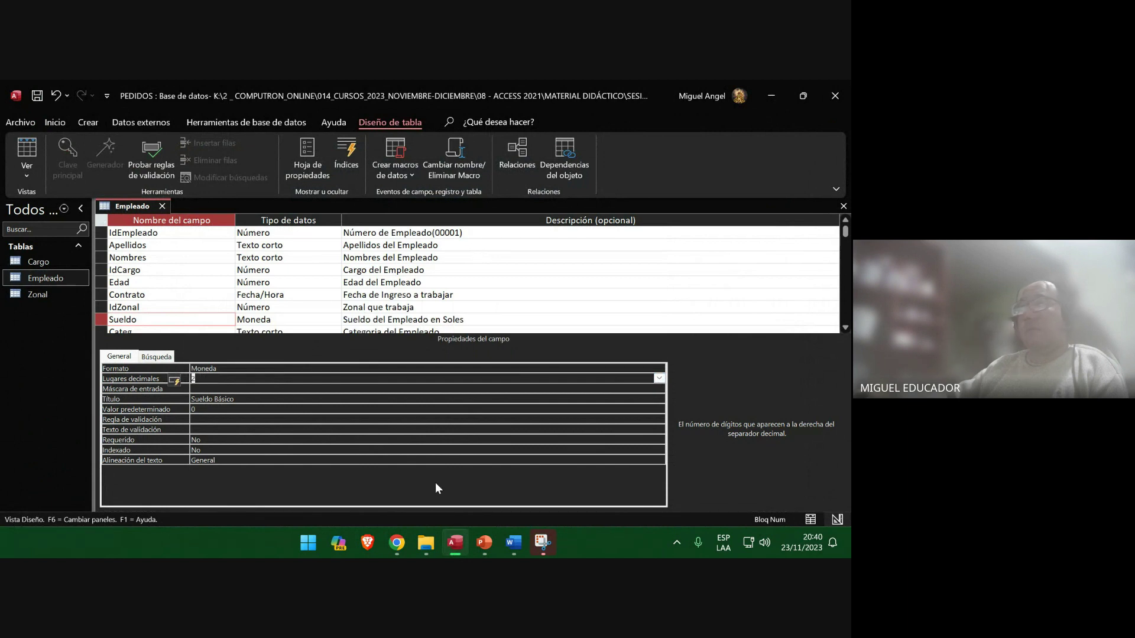
pyautogui.click(540, 539)
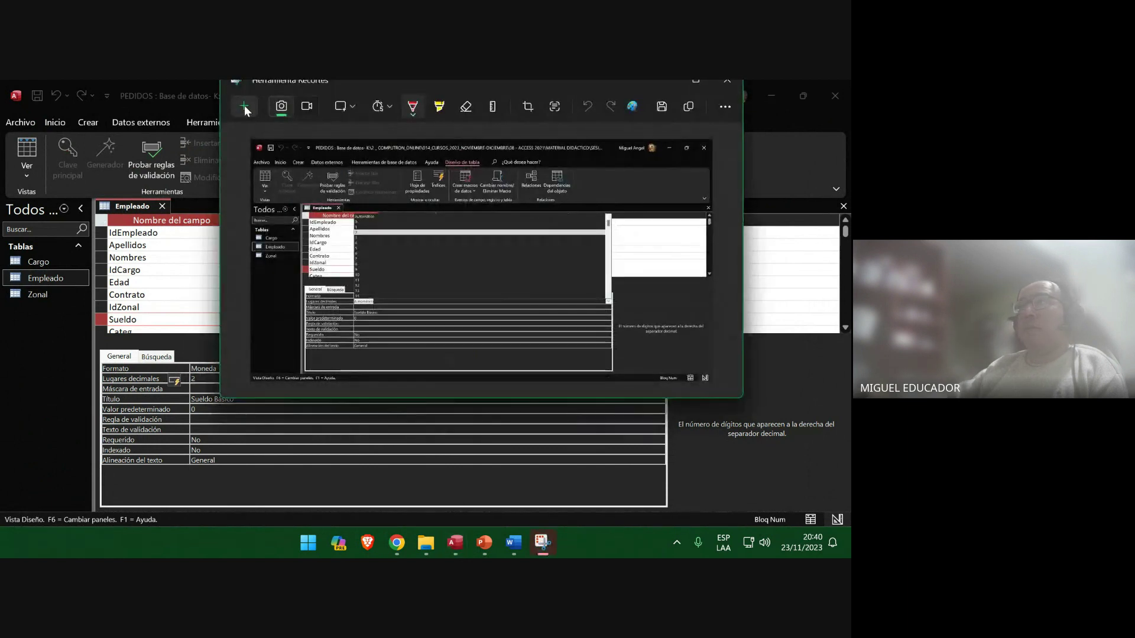
pyautogui.click(206, 378)
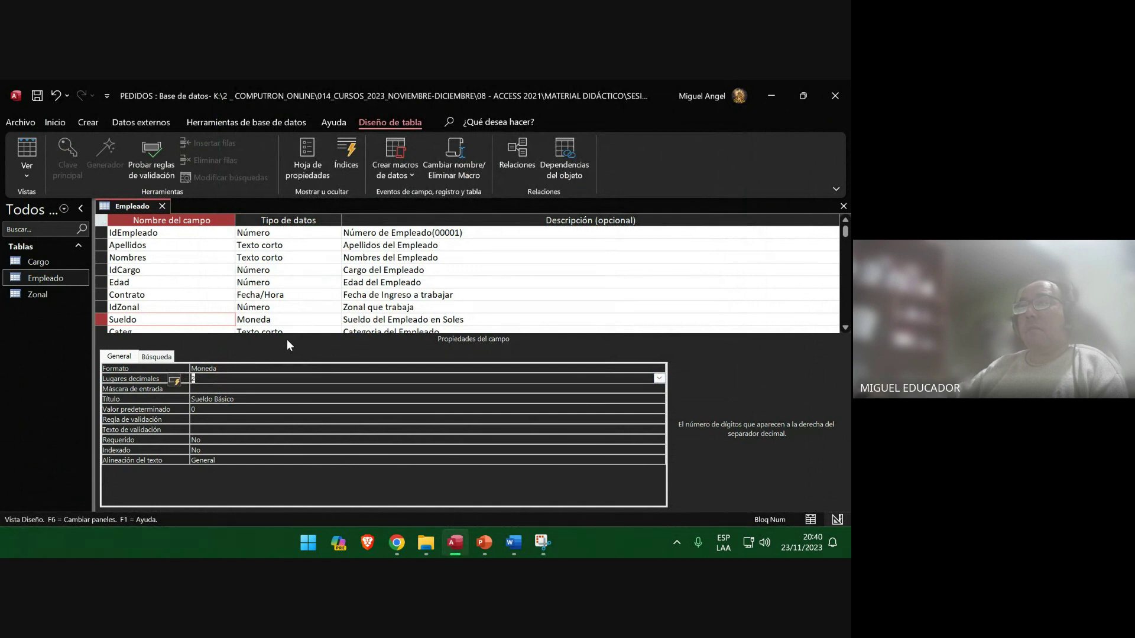
pyautogui.press('super+shift+s')
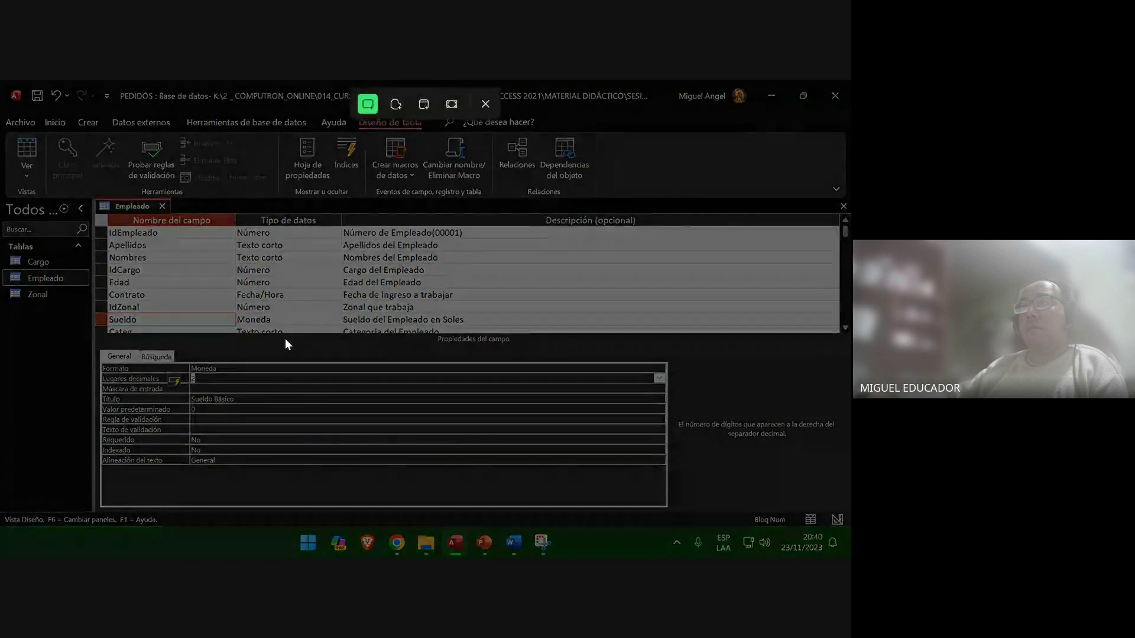
pyautogui.moveTo(0, 80); pyautogui.dragTo(798, 322)
pyautogui.moveTo(847, 412); pyautogui.dragTo(848, 528)
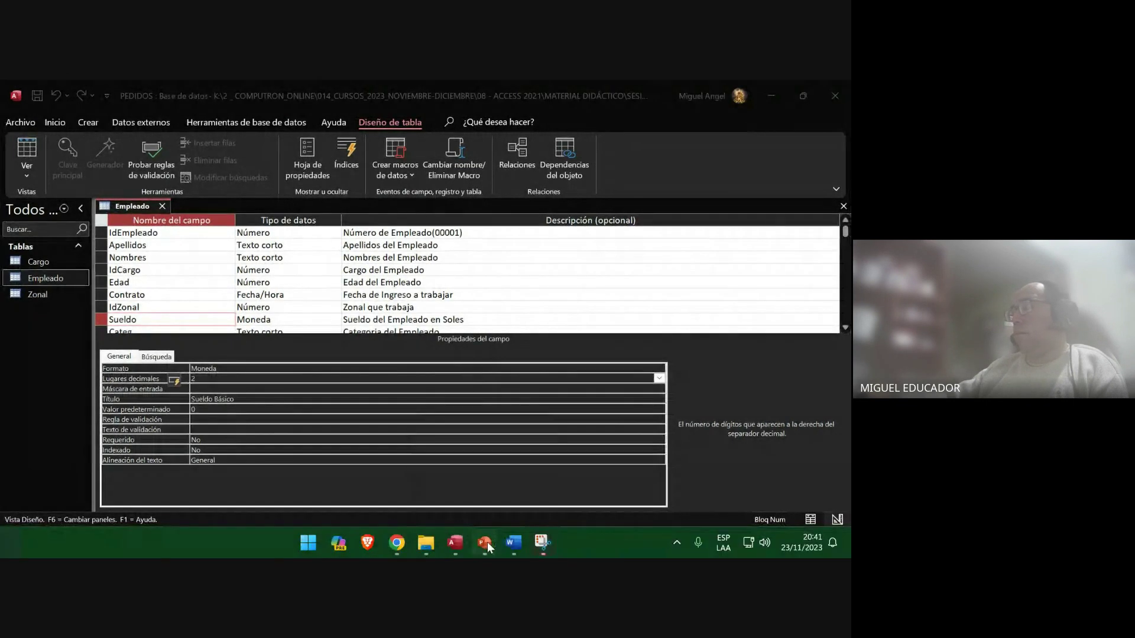
# Paste the captured Access window as a picture on slide 60 in PowerPoint, select slide 61, and return to Access.
pyautogui.click(484, 543)
pyautogui.rightClick(445, 348)
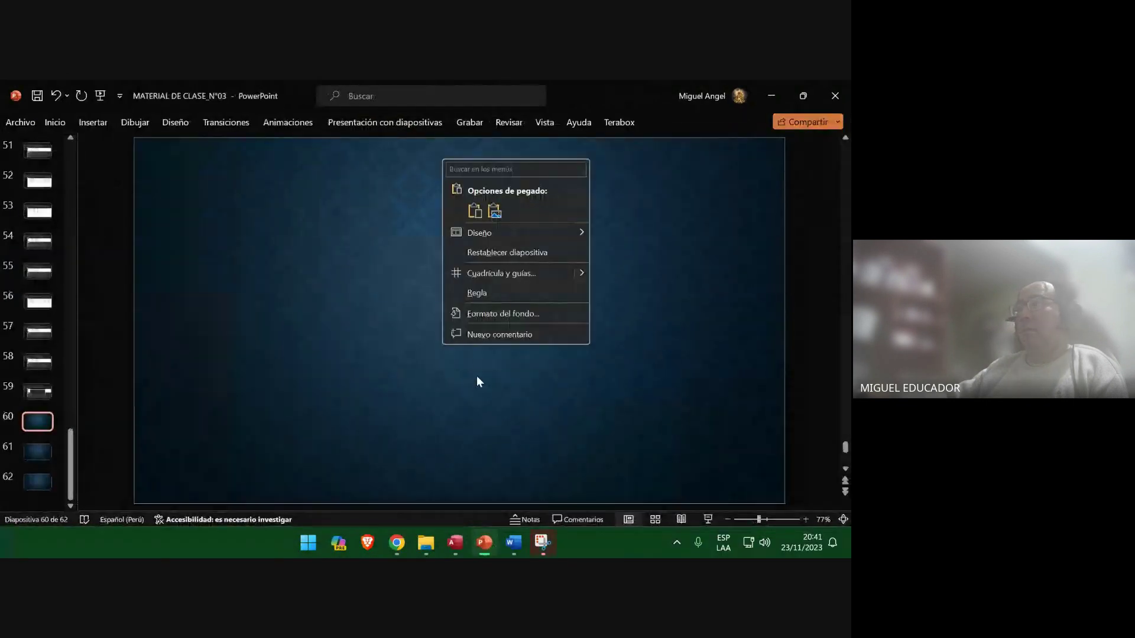
pyautogui.click(494, 211)
pyautogui.press('pagedown')
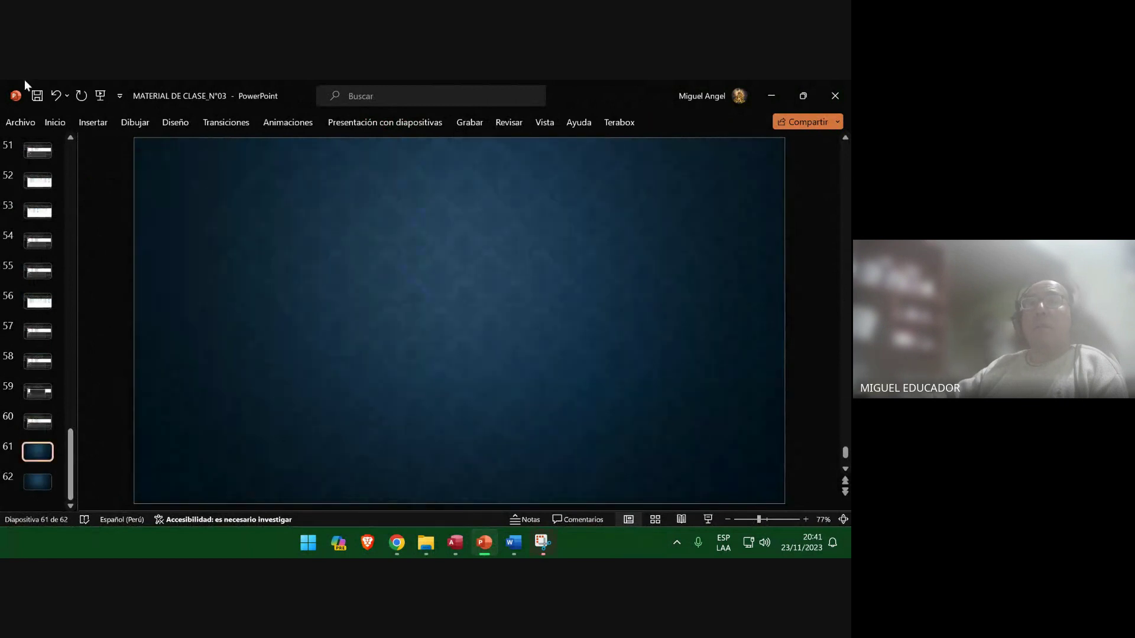
pyautogui.click(765, 96)
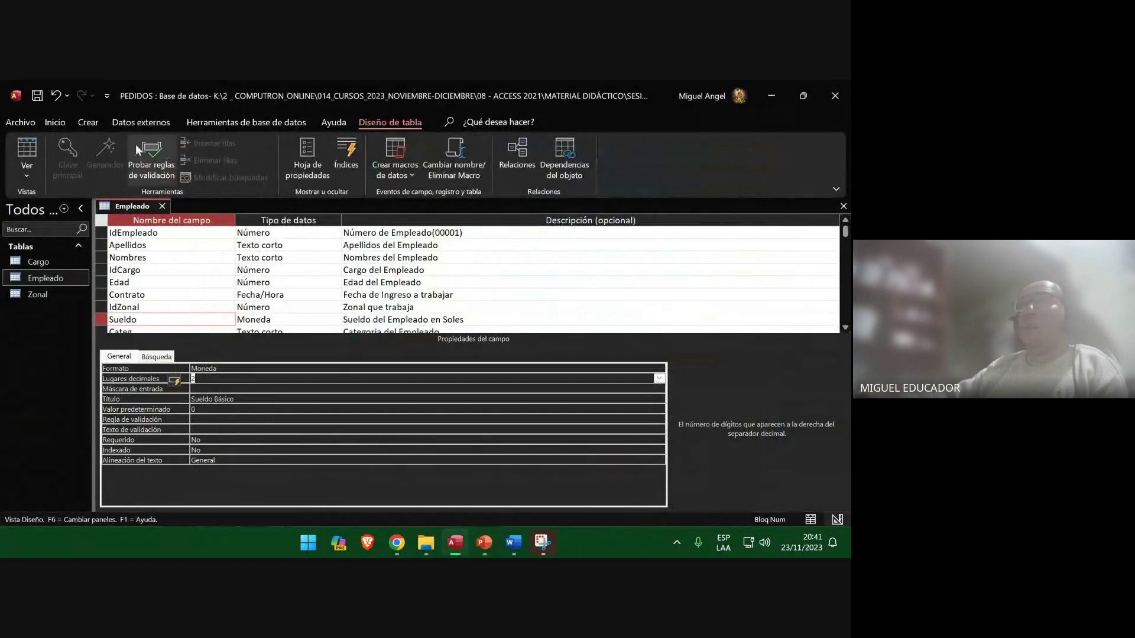
# Show the Empleado table in Datasheet view and insert a screenshot of the Access window on slide 61 in PowerPoint.
pyautogui.click(26, 151)
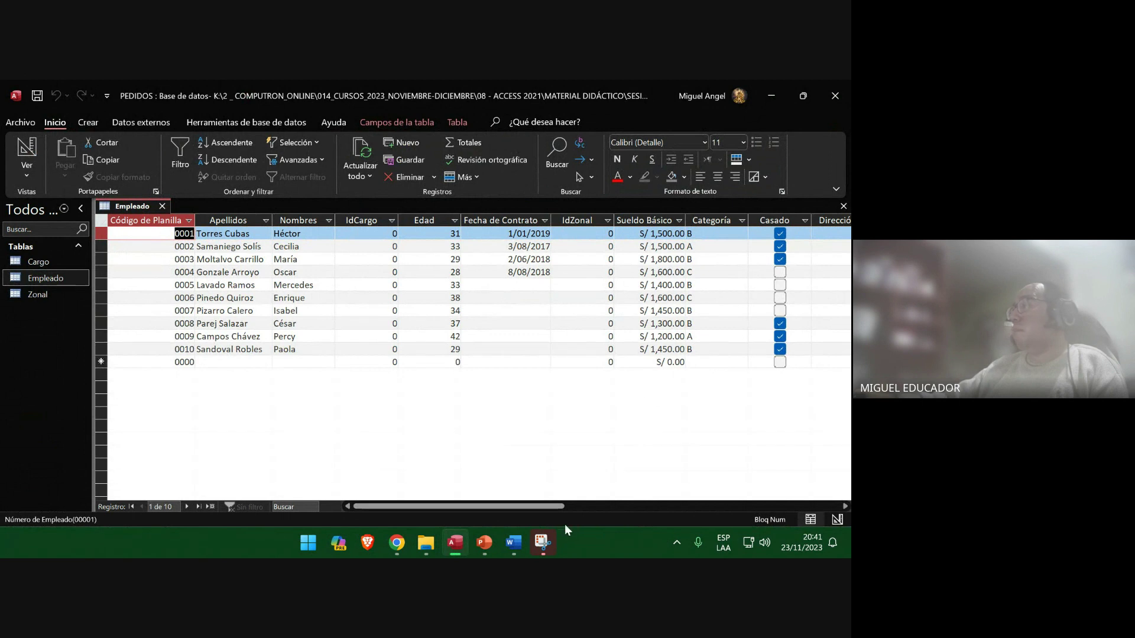
pyautogui.click(486, 543)
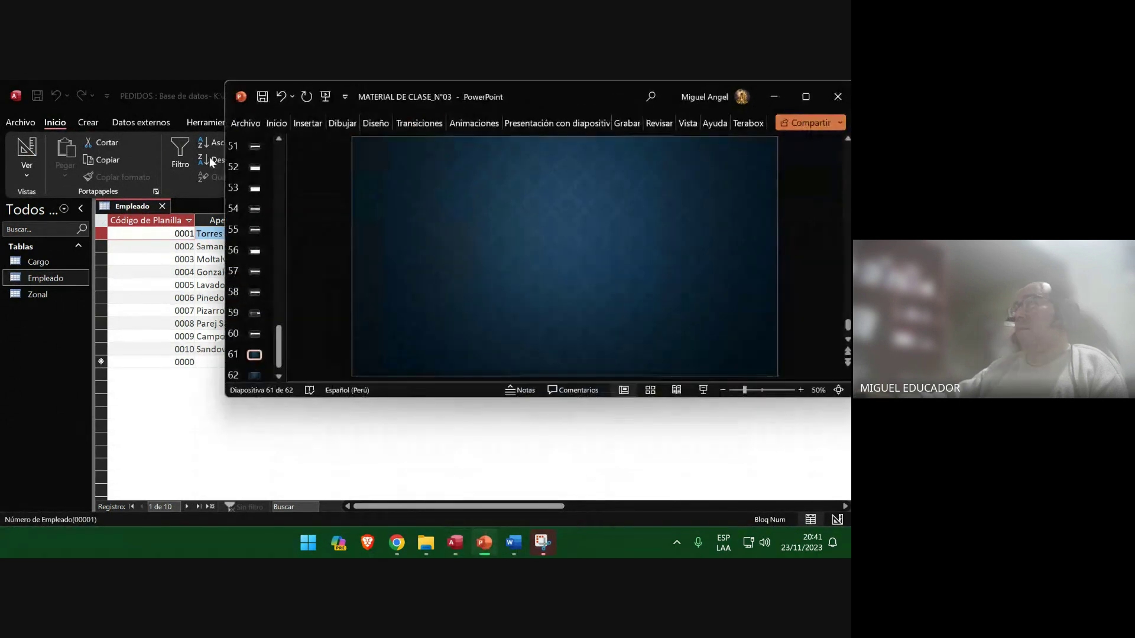
pyautogui.moveTo(367, 89); pyautogui.dragTo(211, 82)
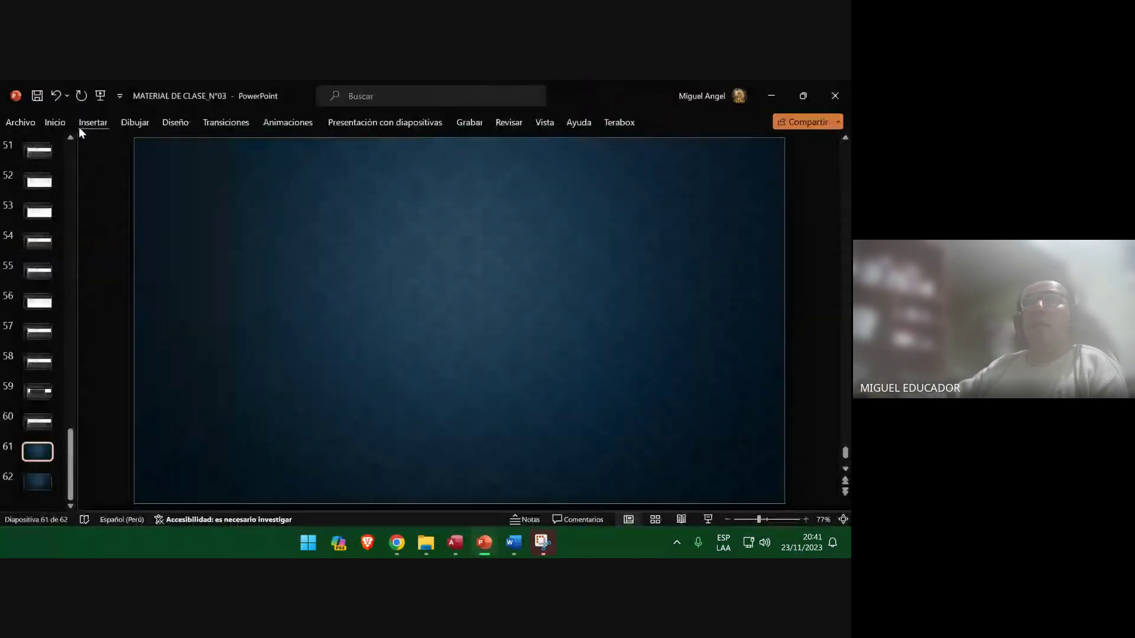
pyautogui.click(85, 124)
pyautogui.click(174, 153)
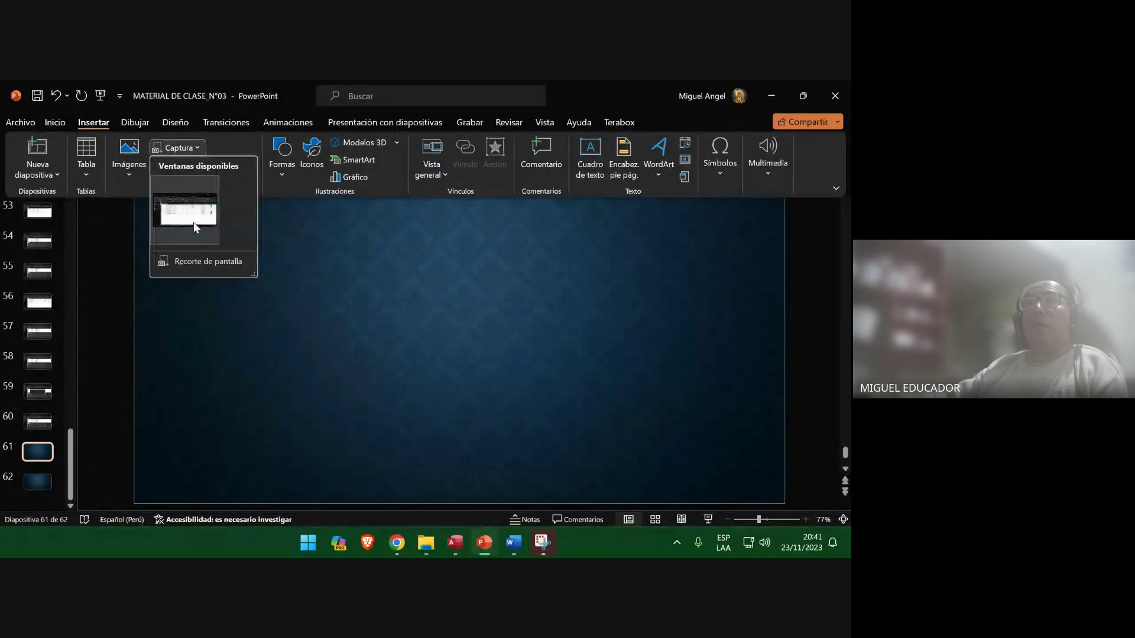
pyautogui.click(187, 217)
# Add five blank slides after slide 62, save the presentation with slide 62 selected, and return to Access.
pyautogui.click(34, 479)
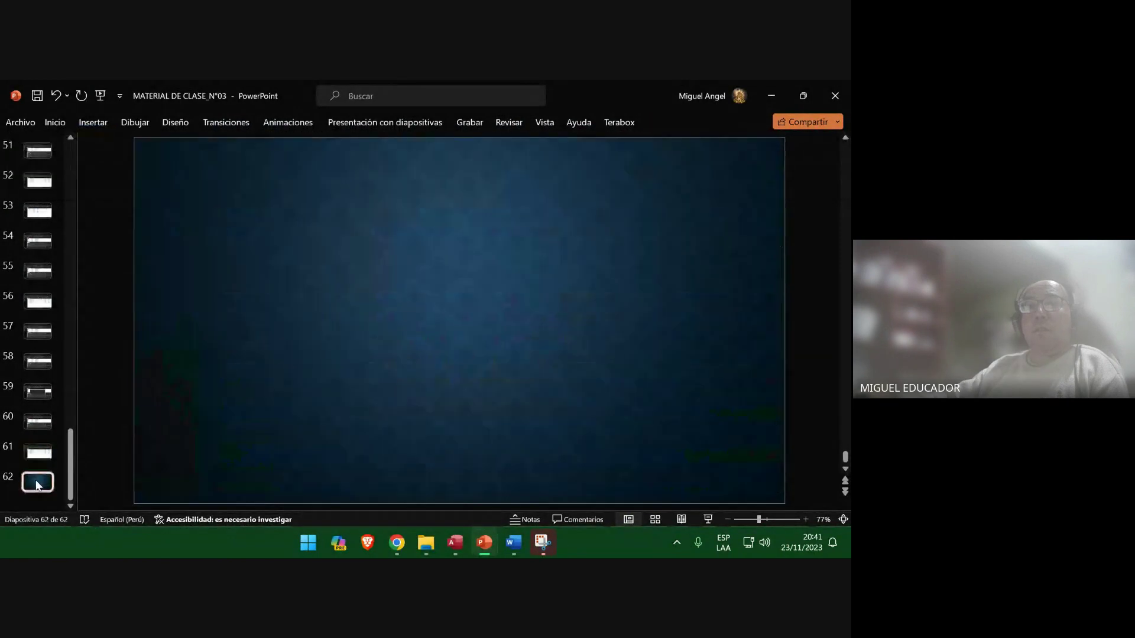
pyautogui.press('Return')
pyautogui.press('Return')
pyautogui.press('Return')
pyautogui.press('Return')
pyautogui.press('Return')
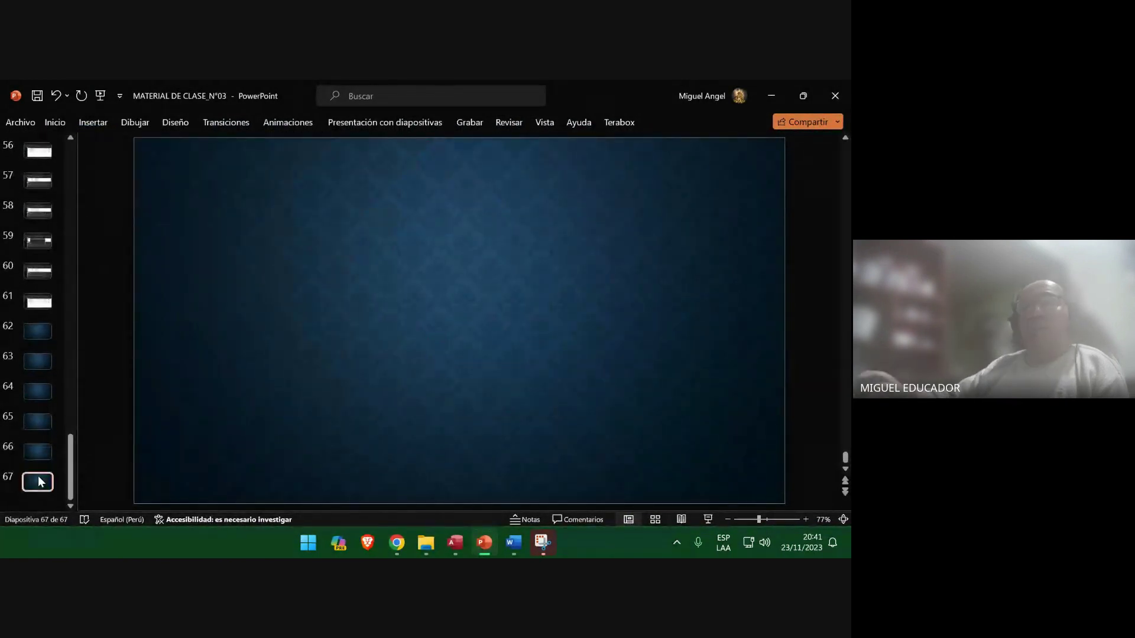
pyautogui.click(37, 331)
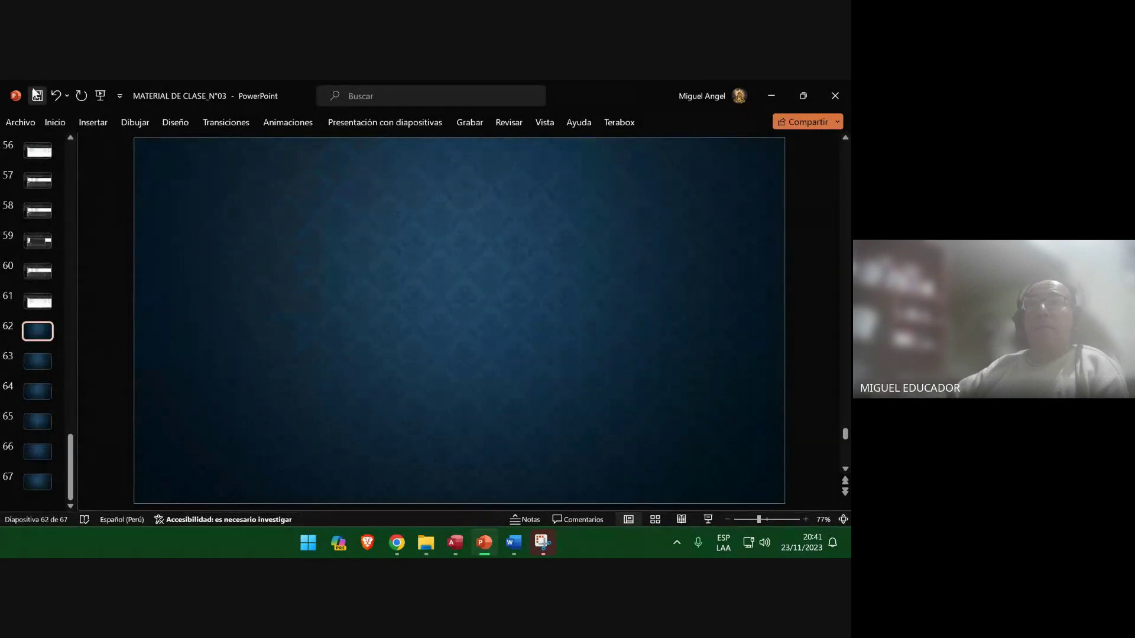
pyautogui.click(36, 95)
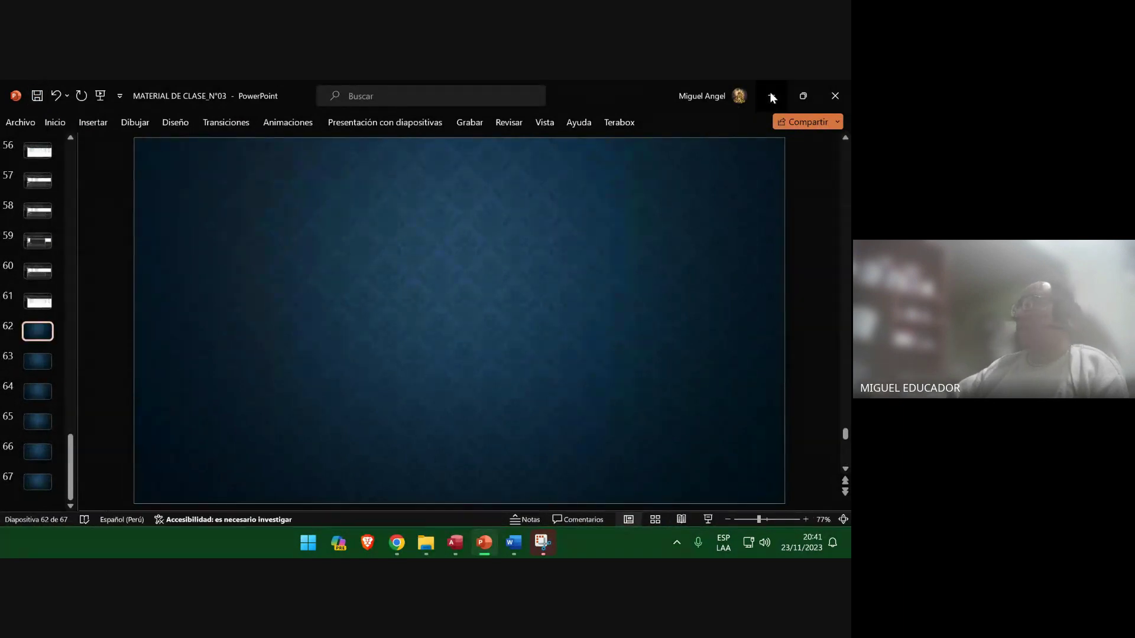
pyautogui.click(771, 97)
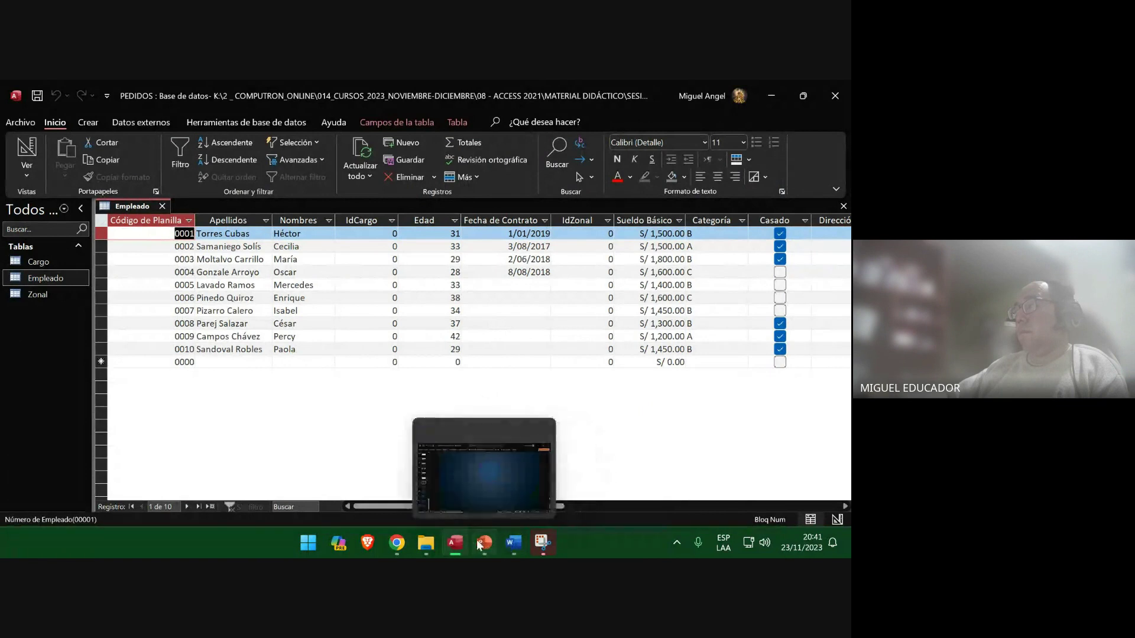
# Switch to Word and read the Campos Texto instructions, including the format symbol for the Apellidos field.
pyautogui.moveTo(477, 546)
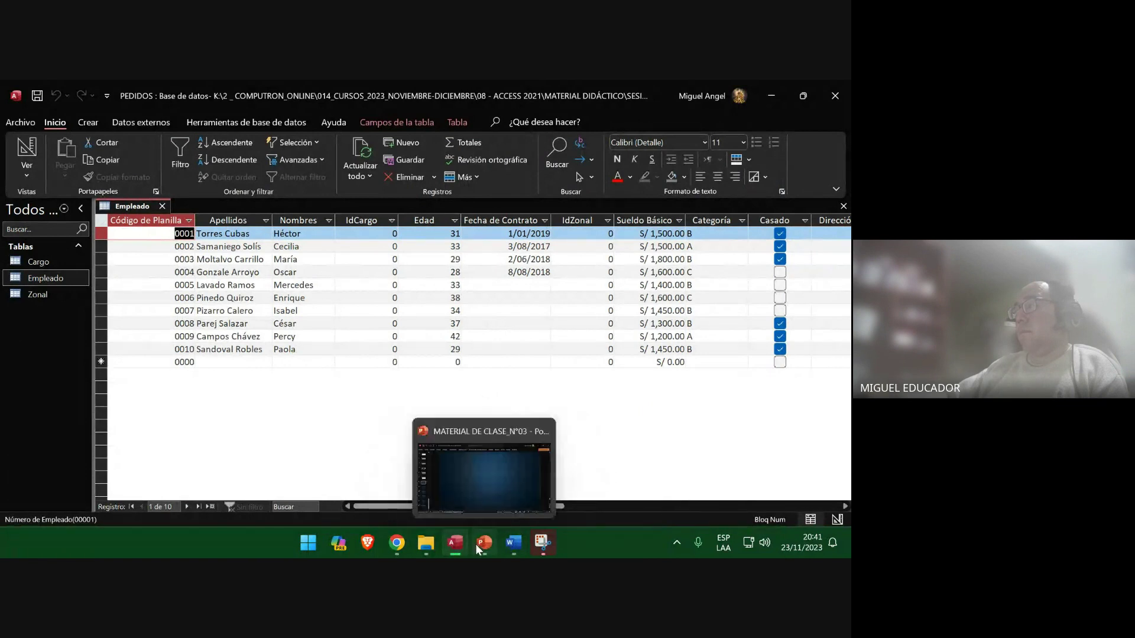
pyautogui.click(505, 547)
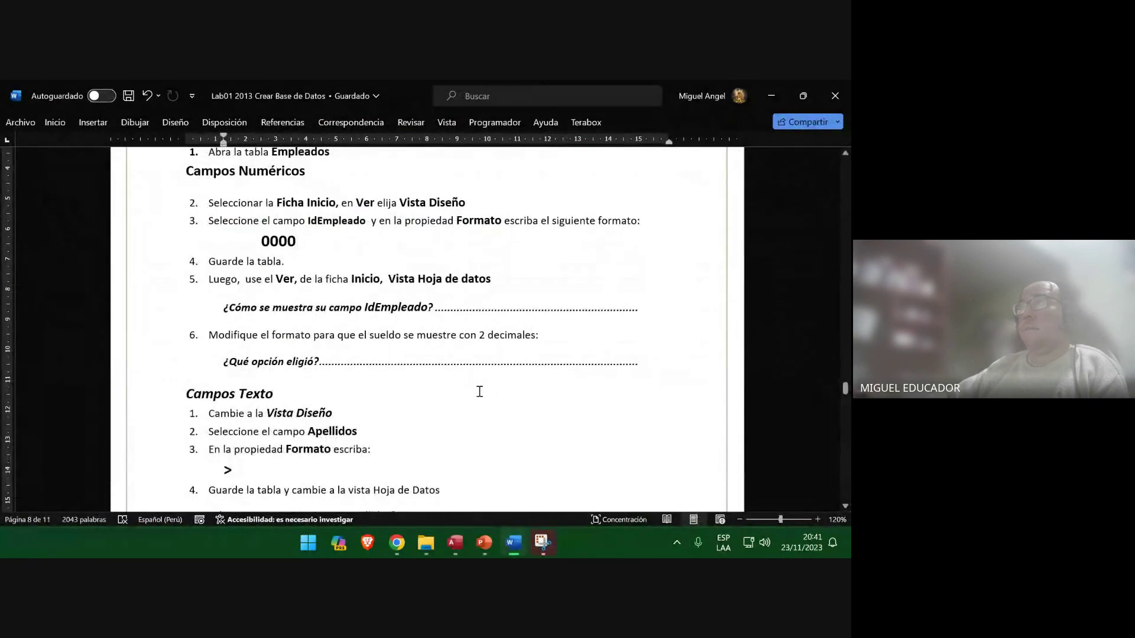
pyautogui.scroll(-4, 479, 391)
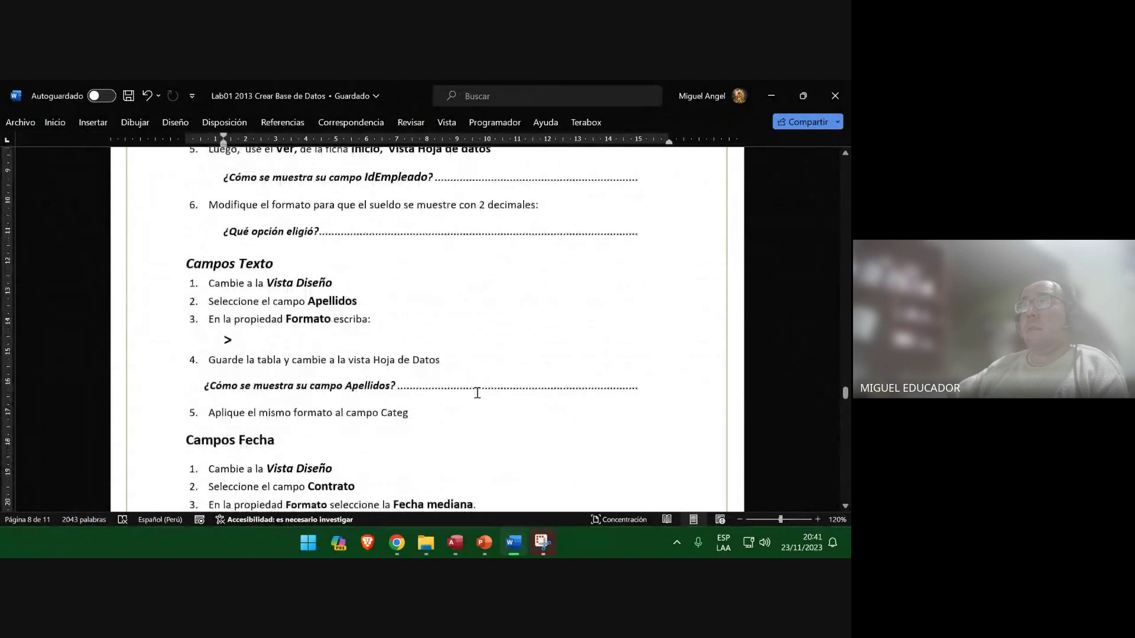
pyautogui.scroll(-2, 477, 393)
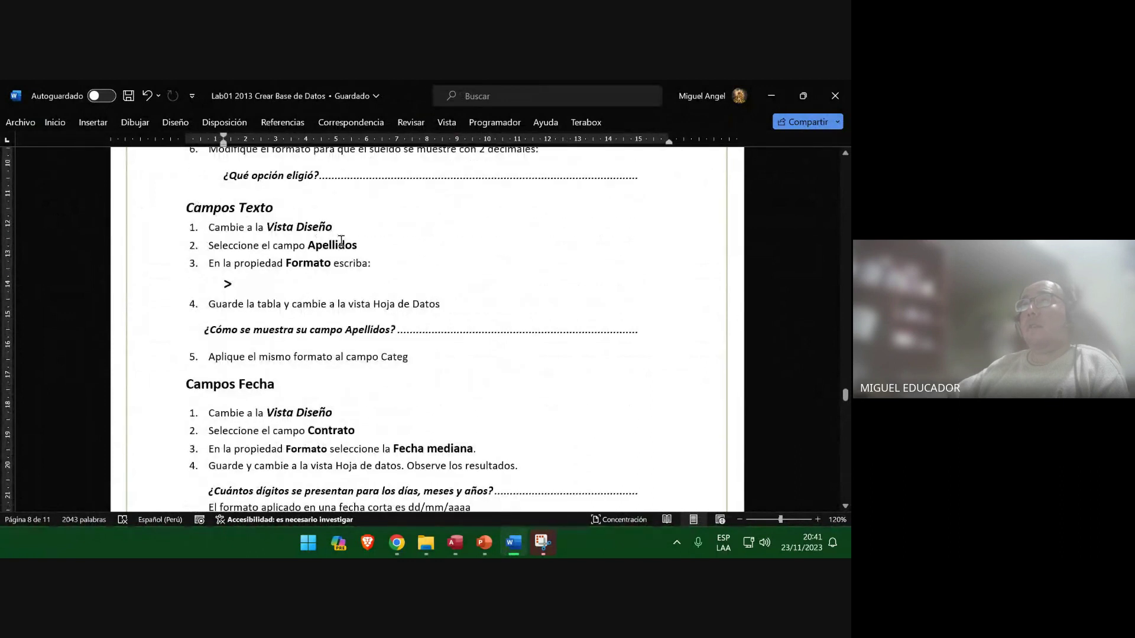
pyautogui.doubleClick(227, 286)
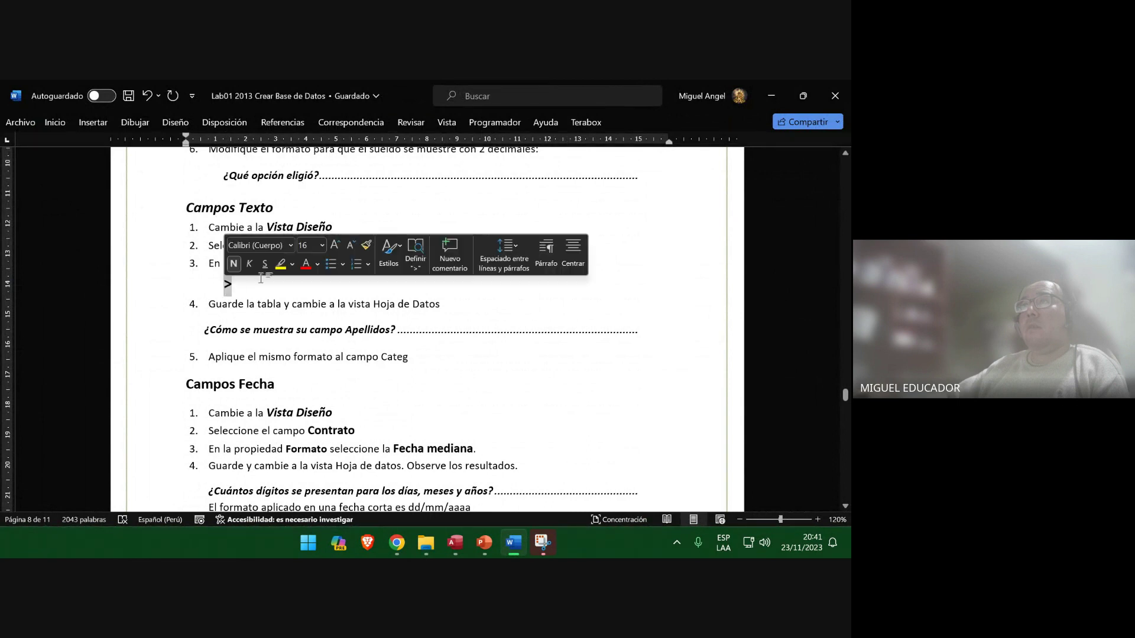
pyautogui.click(767, 97)
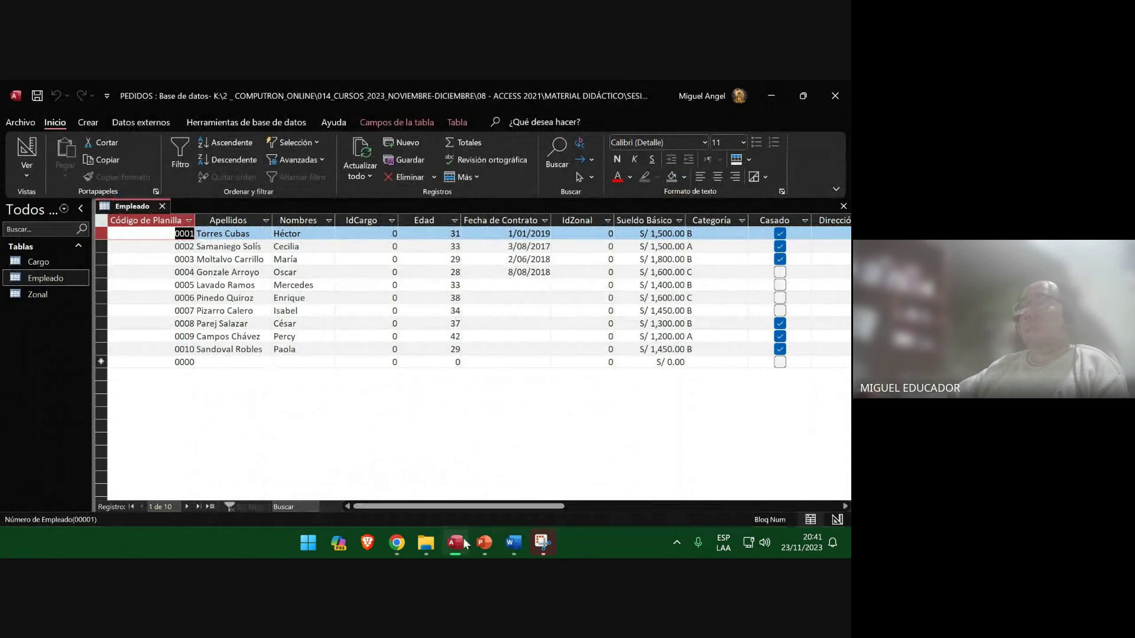
# Check slide 61 in PowerPoint, select slide 62, and return to Access to show the Empleado table in Design view.
pyautogui.click(484, 542)
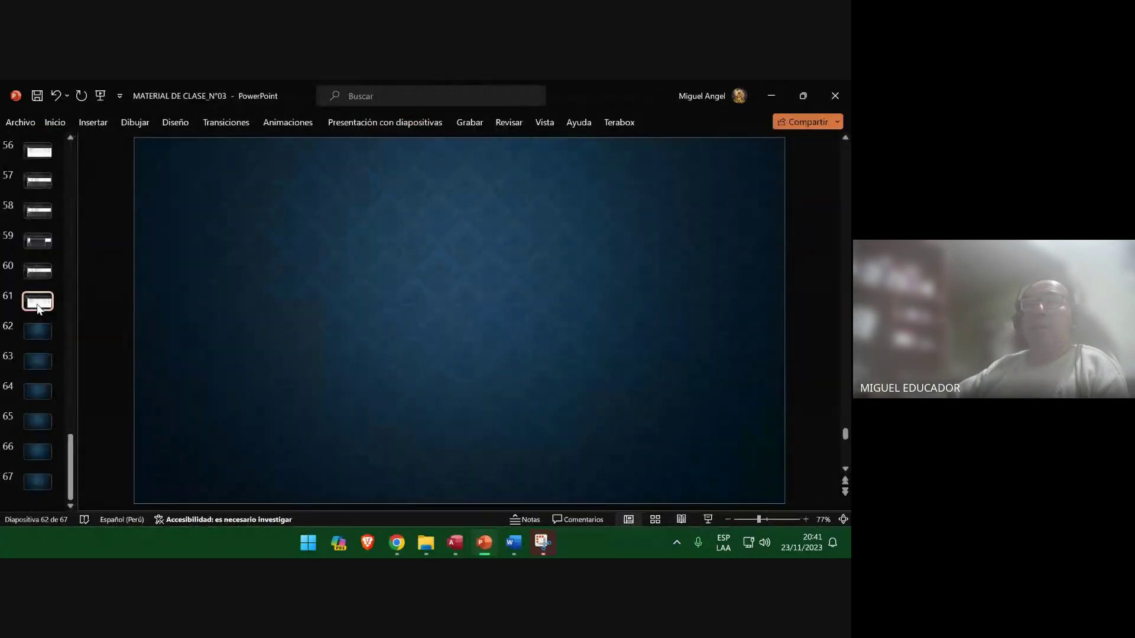
pyautogui.click(38, 303)
pyautogui.click(39, 332)
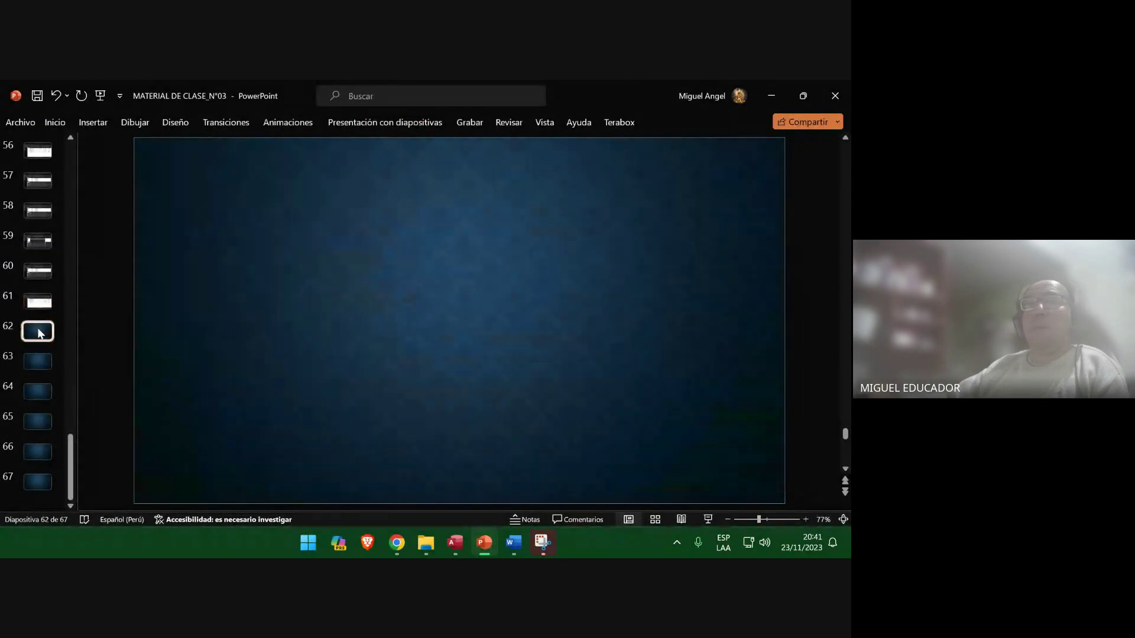
pyautogui.click(772, 95)
pyautogui.click(26, 148)
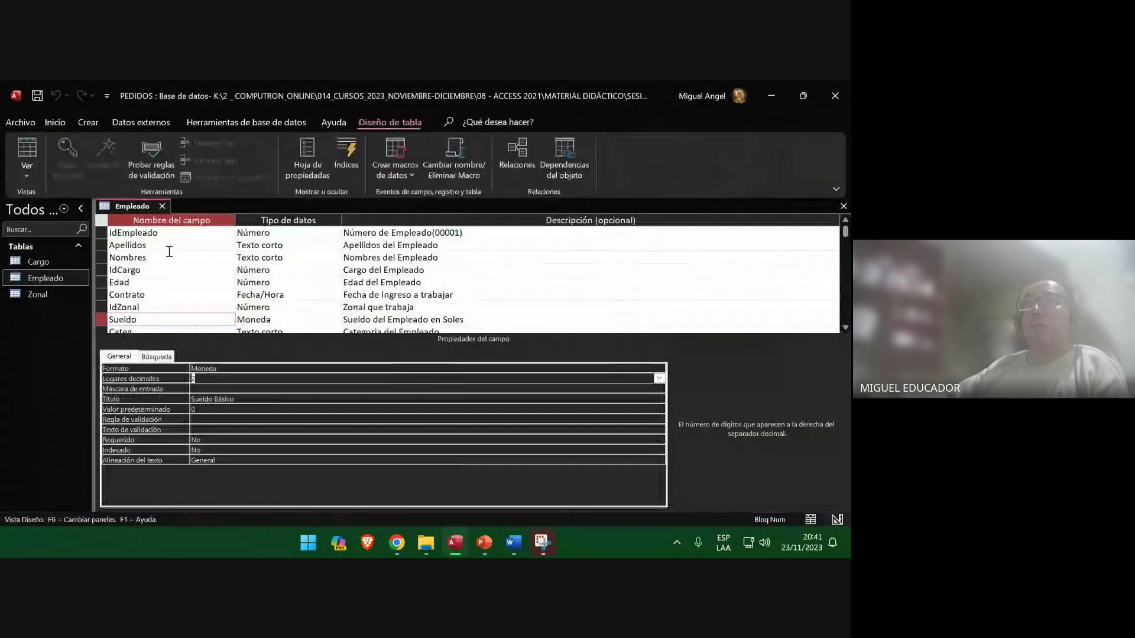
# Select the Apellidos field in the Empleado table design and capture a snip of the whole Access window.
pyautogui.click(180, 245)
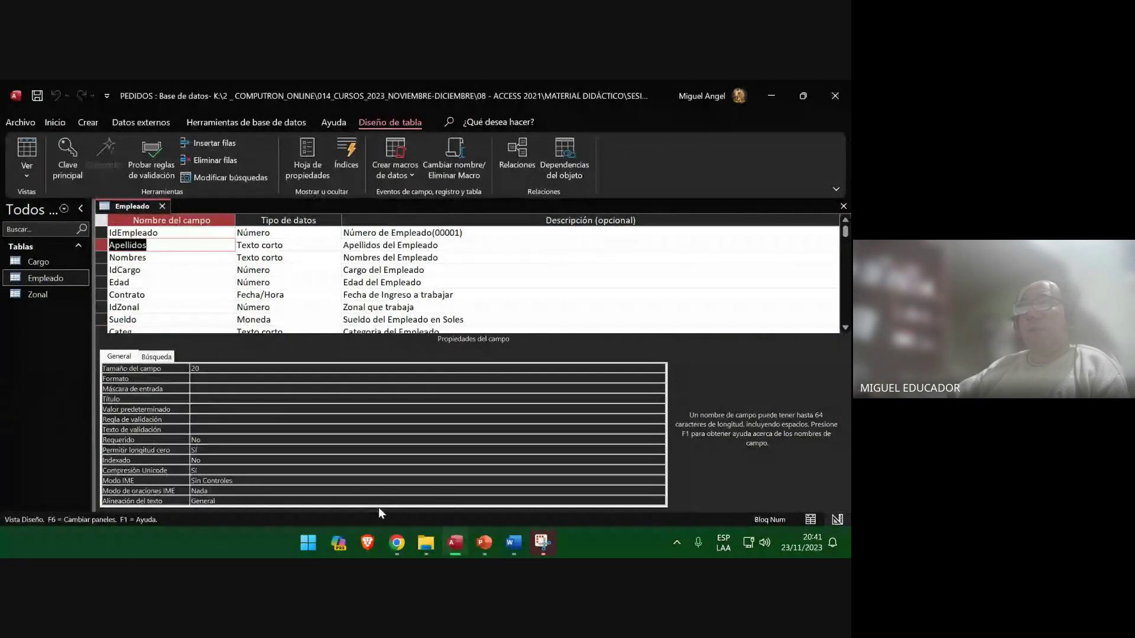
pyautogui.click(548, 541)
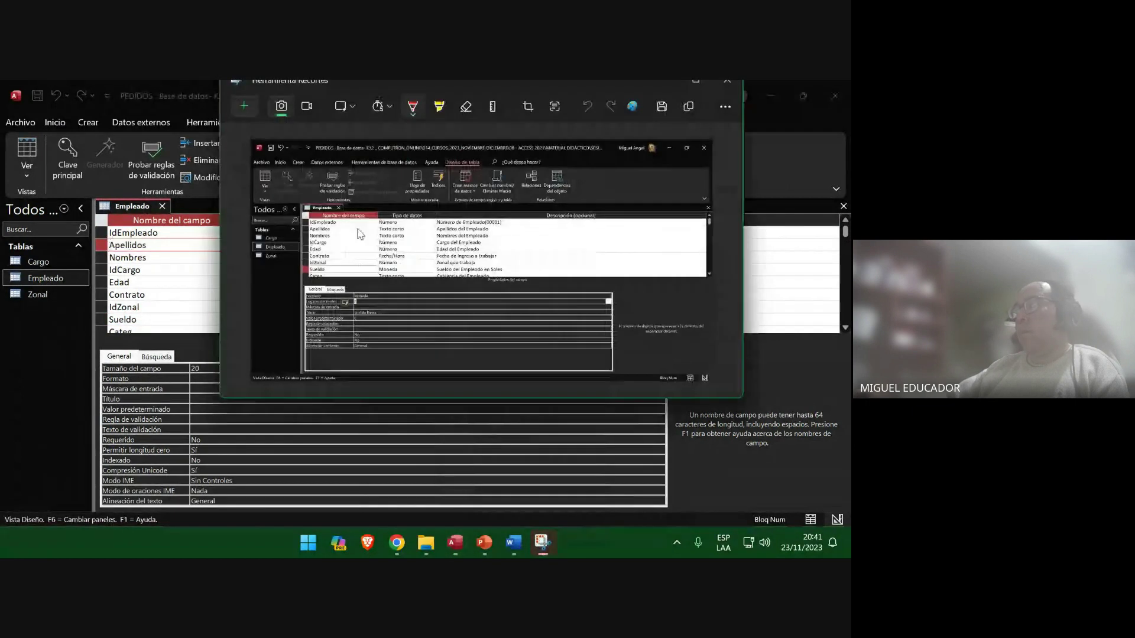
pyautogui.click(243, 101)
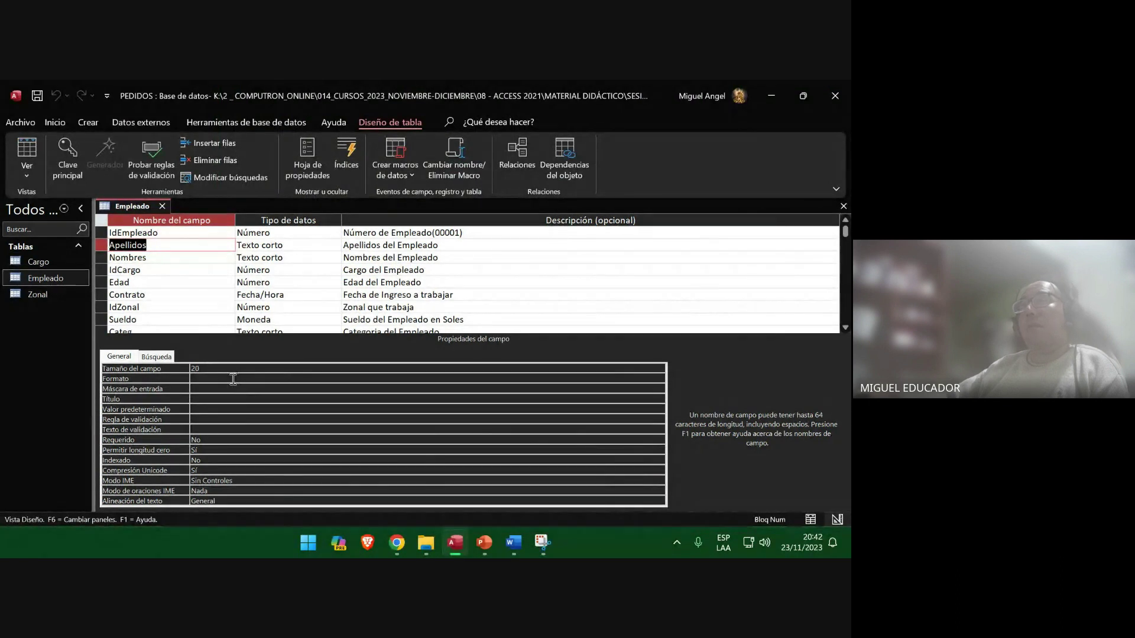
pyautogui.press('super+shift+s')
pyautogui.moveTo(1, 81); pyautogui.dragTo(849, 530)
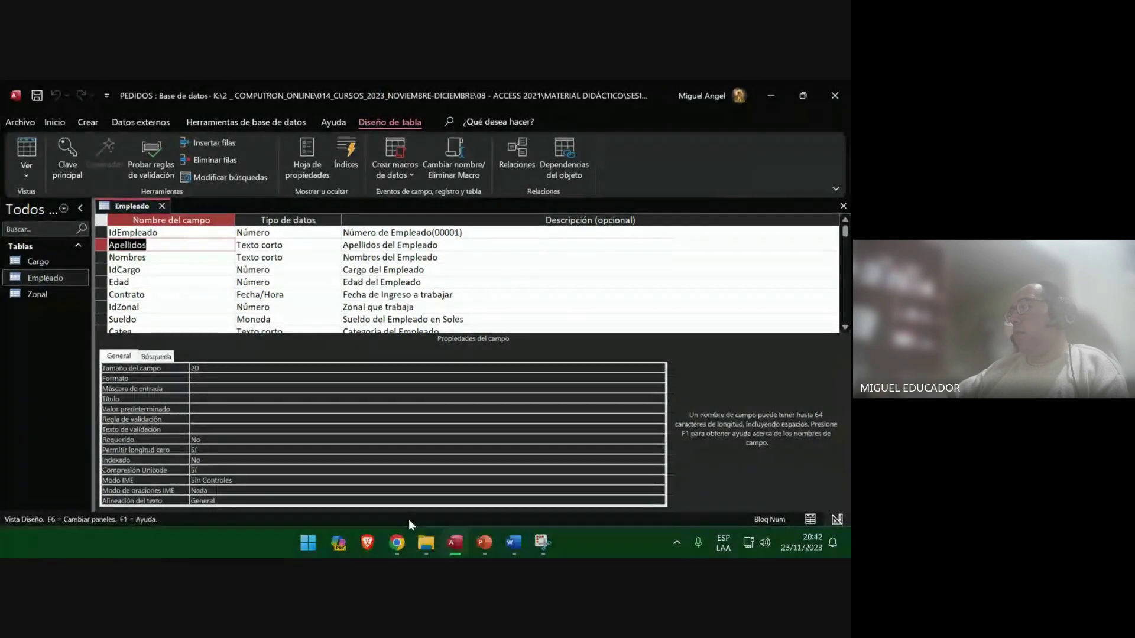
# Switch to PowerPoint, paste the snip as a picture on slide 62, save with slide 63 selected, and return to Access.
pyautogui.click(484, 543)
pyautogui.rightClick(384, 285)
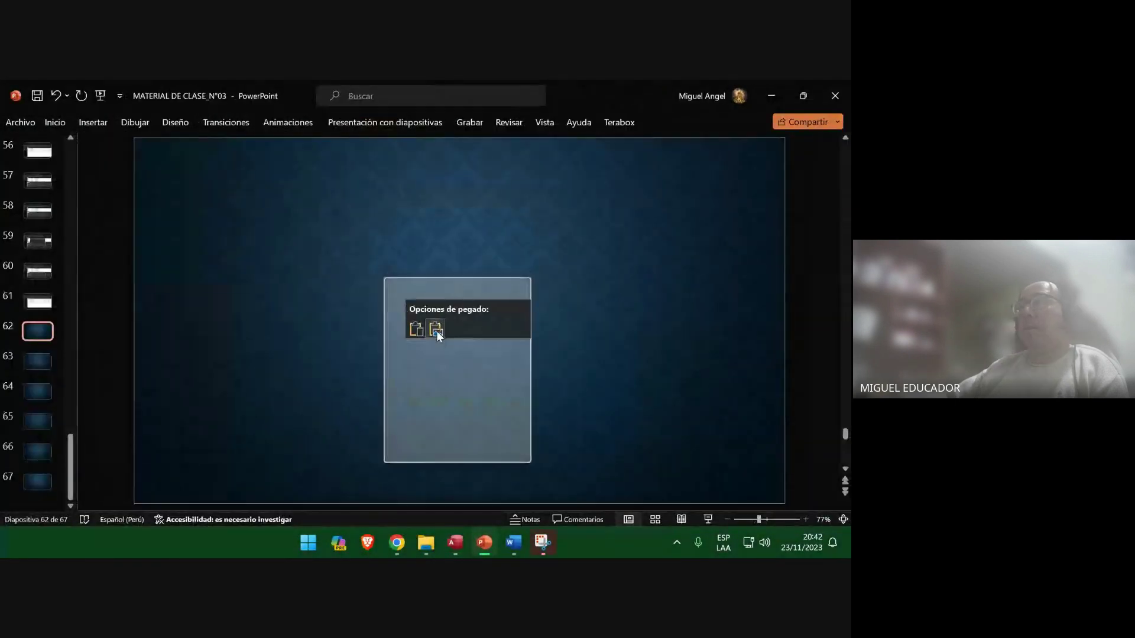
pyautogui.click(436, 330)
pyautogui.click(39, 366)
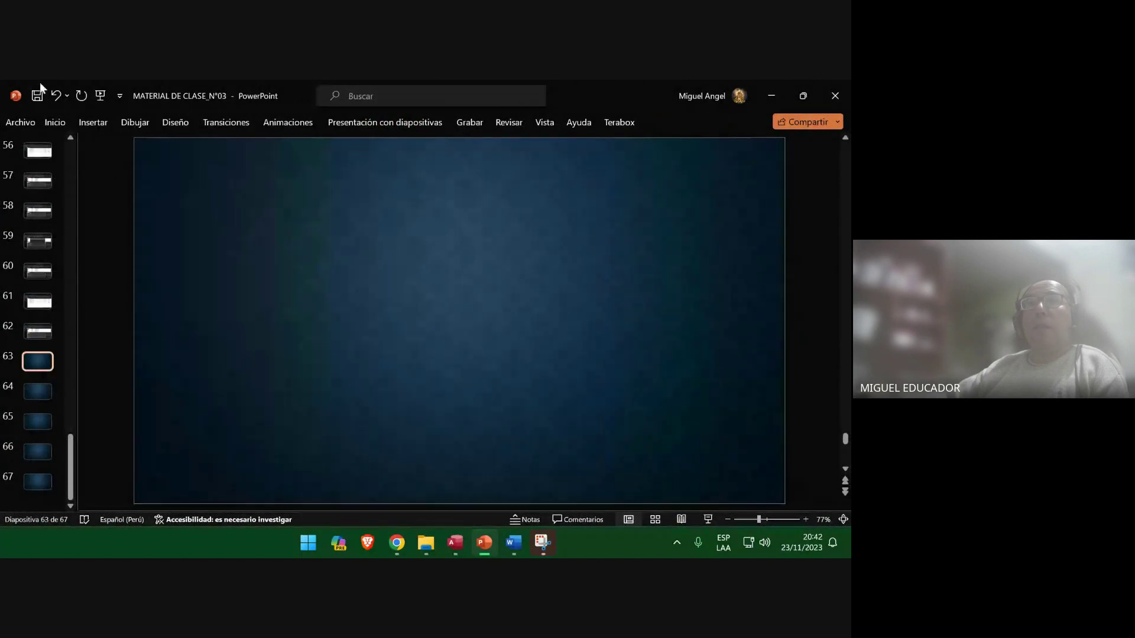
pyautogui.click(37, 95)
pyautogui.click(771, 95)
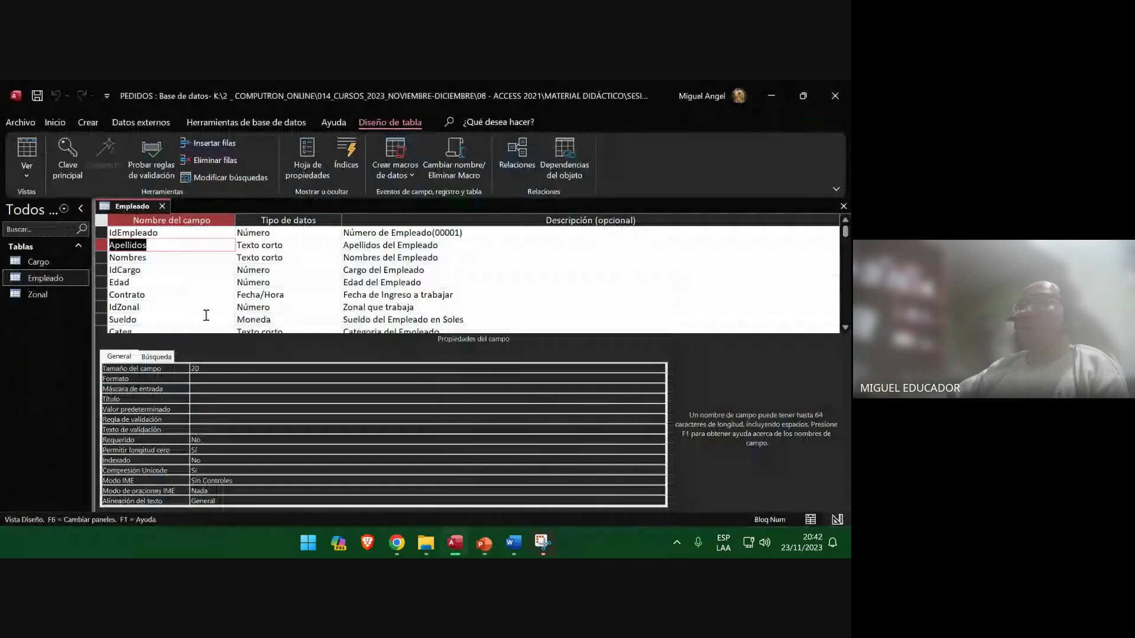
# Set the Format property of the Apellidos field to > and capture a snip of the Access window.
pyautogui.click(234, 381)
pyautogui.write('>')
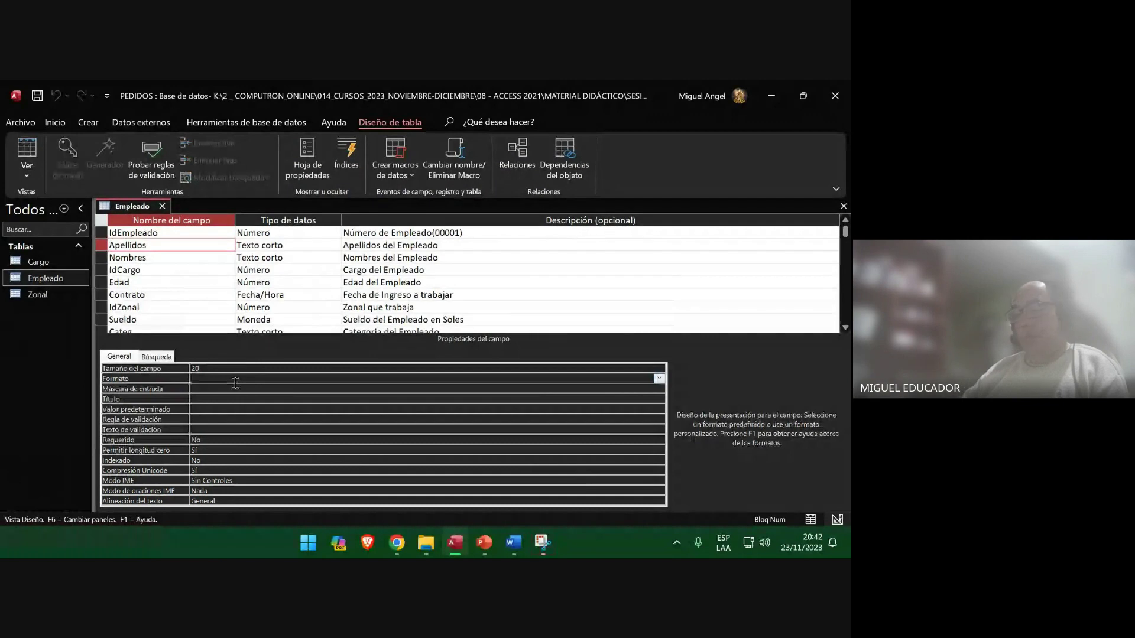
pyautogui.click(541, 544)
pyautogui.click(244, 109)
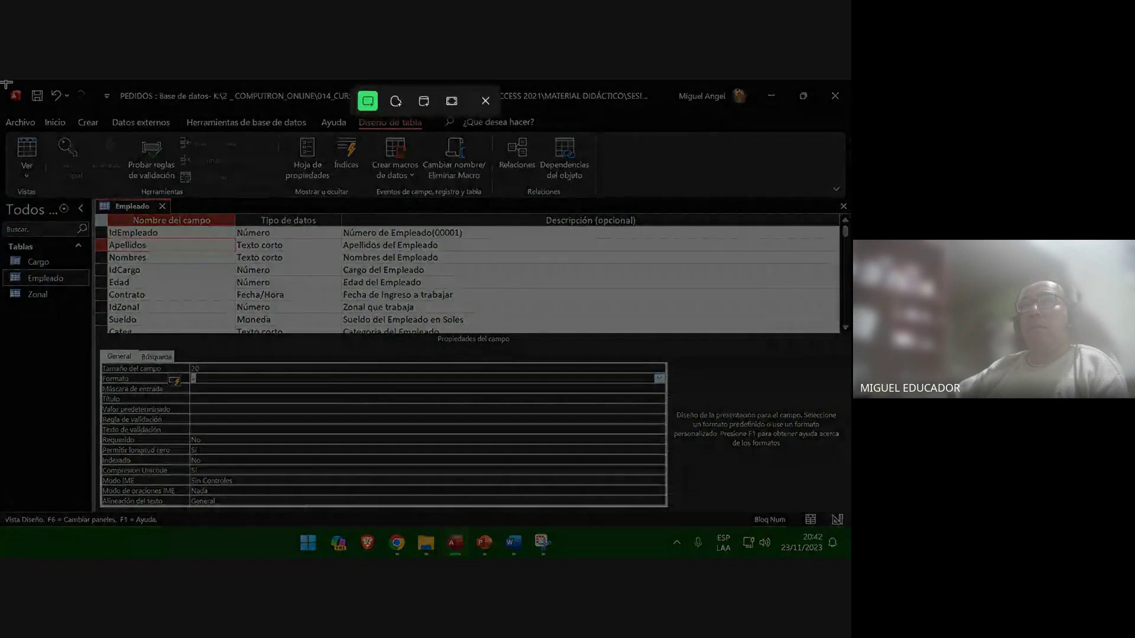
pyautogui.moveTo(2, 82); pyautogui.dragTo(848, 529)
# Paste the new snip as a picture on slide 63 in PowerPoint and select slide 64.
pyautogui.click(519, 542)
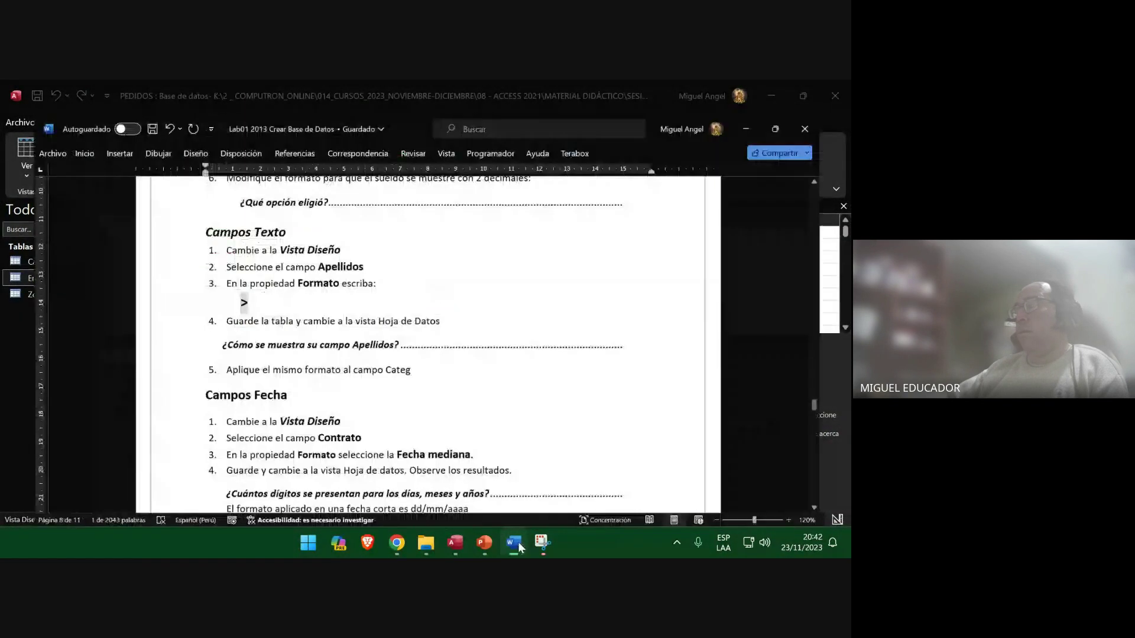
pyautogui.click(485, 543)
pyautogui.rightClick(322, 229)
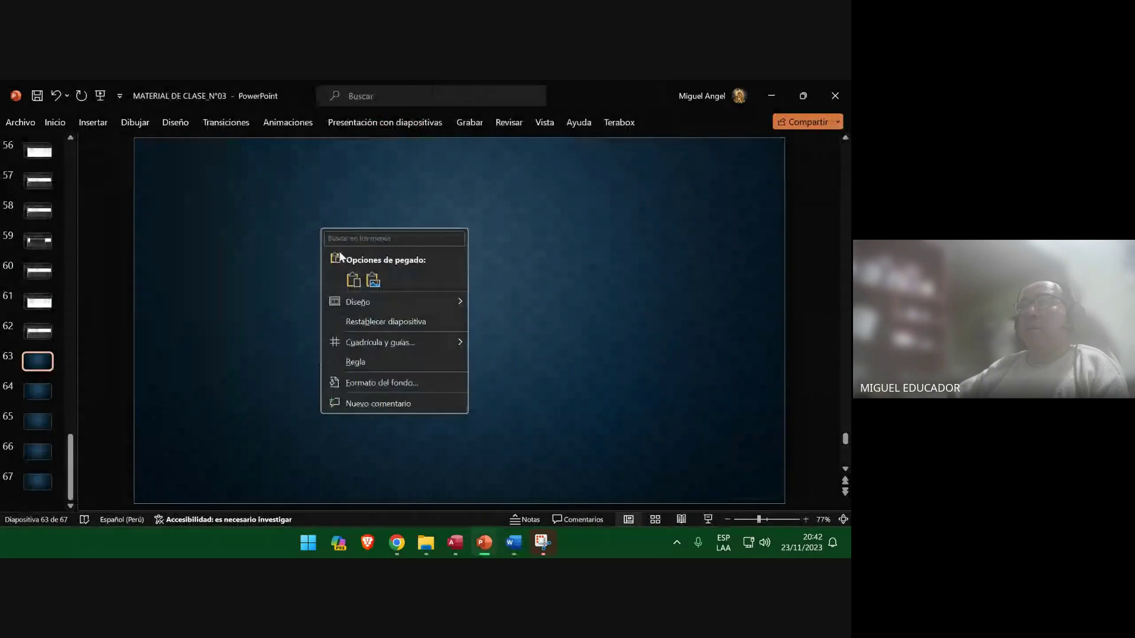
pyautogui.click(373, 282)
pyautogui.click(37, 391)
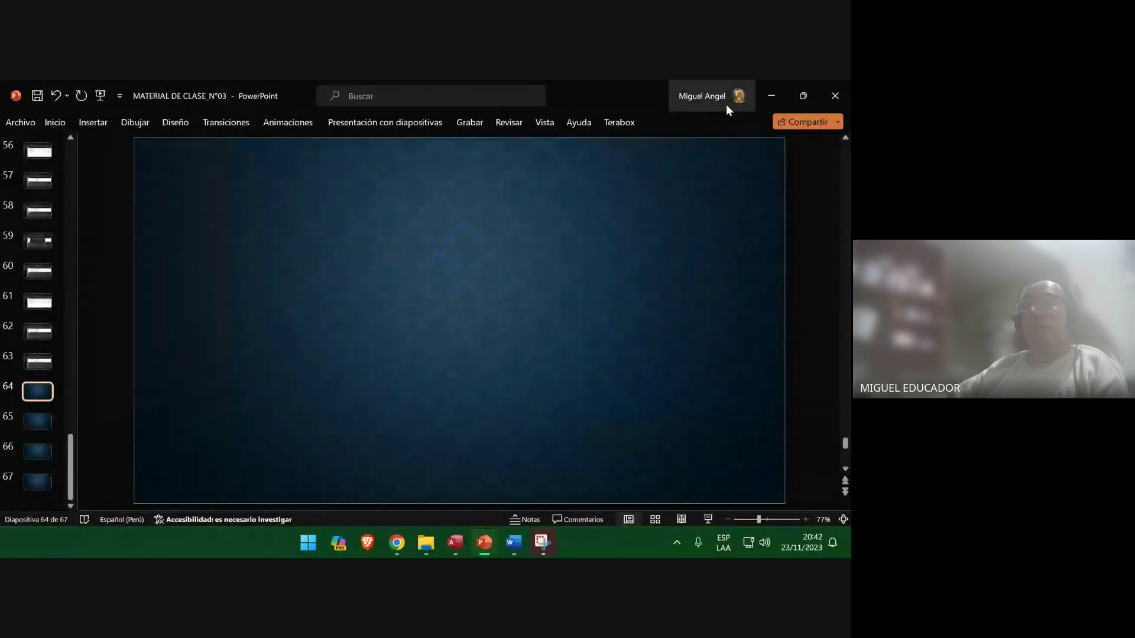
pyautogui.click(764, 95)
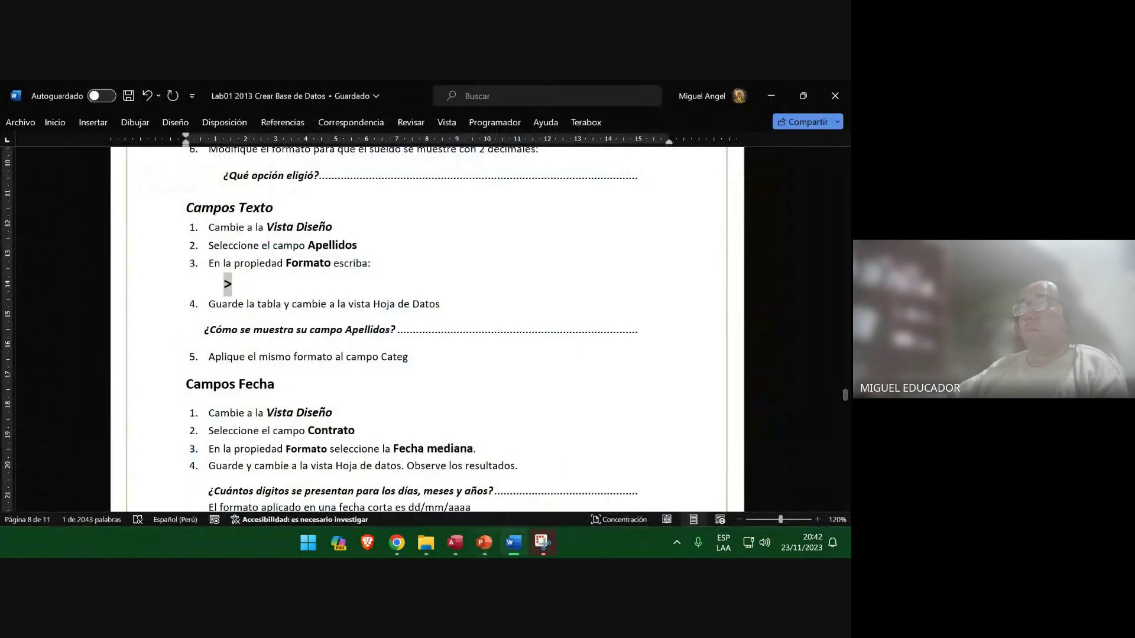
# Return to Access, show the Empleado table in Datasheet view saving its changes, and fit the Apellidos column to its contents.
pyautogui.moveTo(491, 549)
pyautogui.click(454, 542)
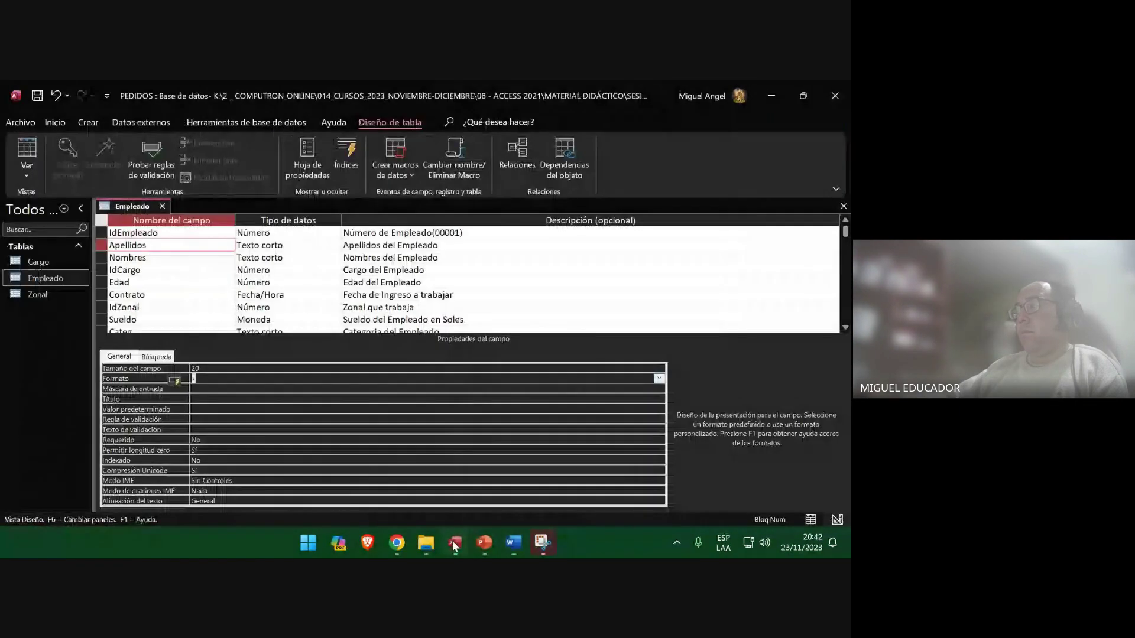
pyautogui.click(28, 155)
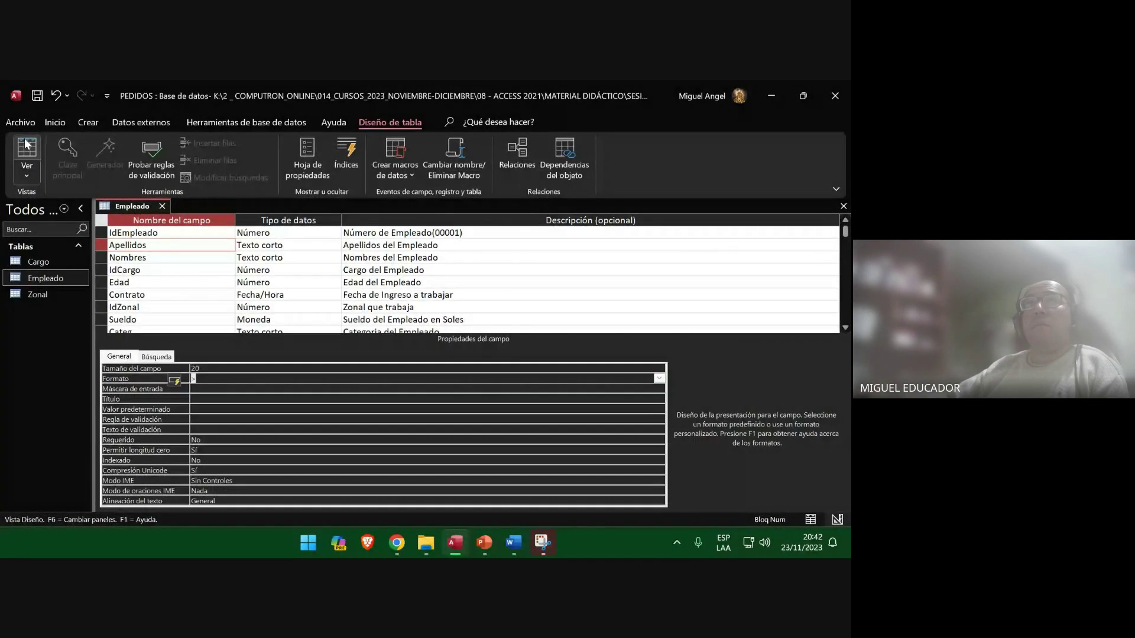
pyautogui.click(401, 351)
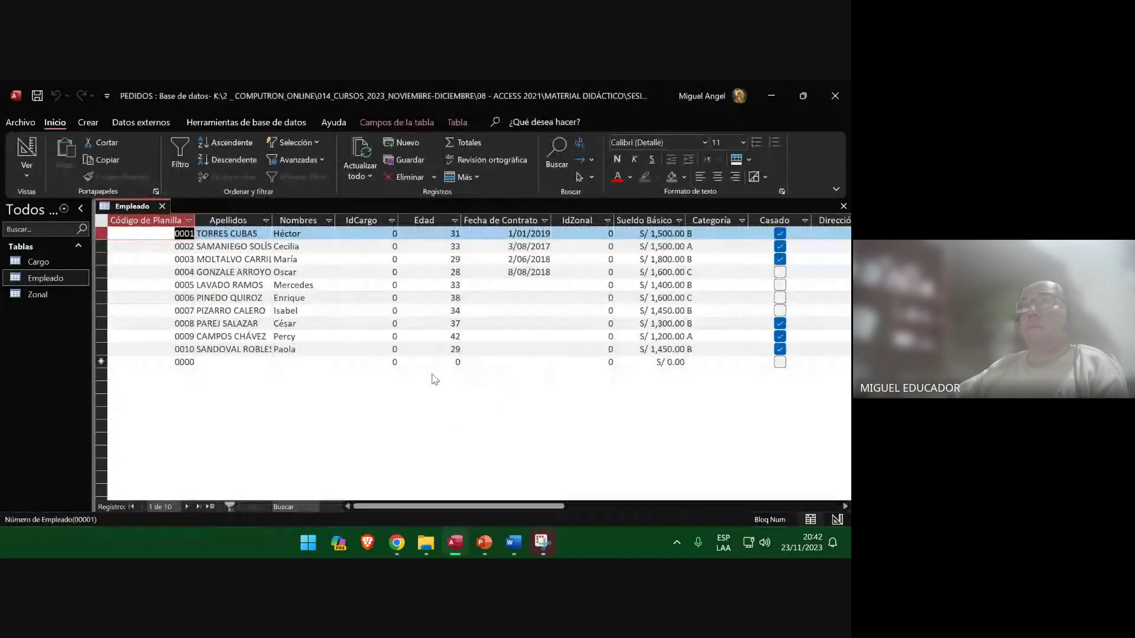
pyautogui.doubleClick(272, 219)
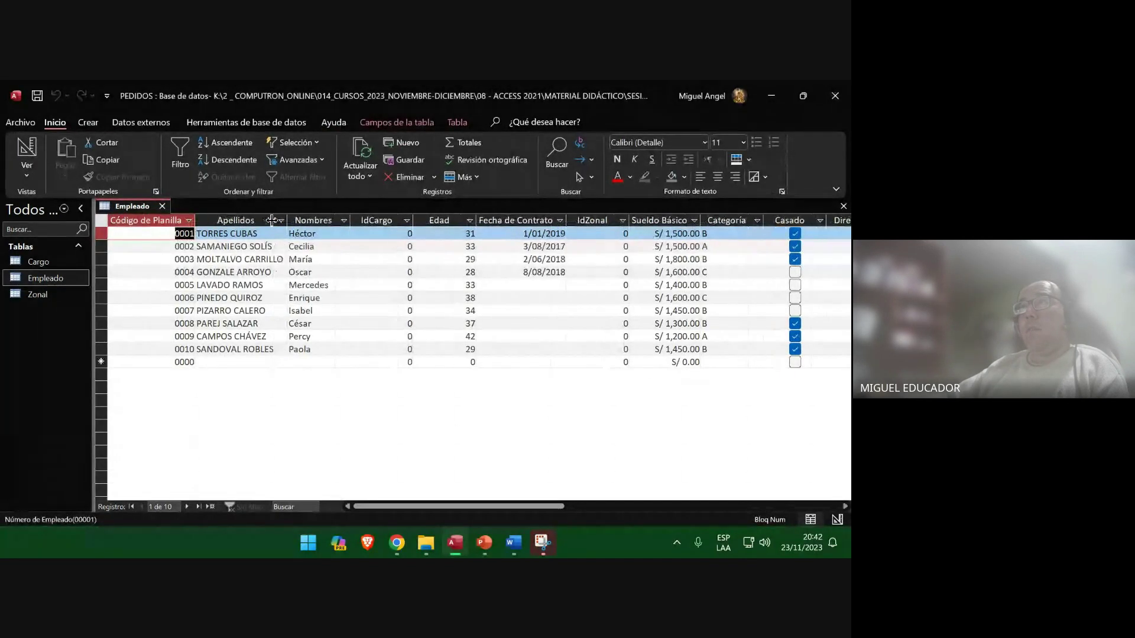
# Insert a screenshot of the Access window on slide 64 in PowerPoint, then save the presentation with slide 65 selected.
pyautogui.click(484, 541)
pyautogui.click(98, 122)
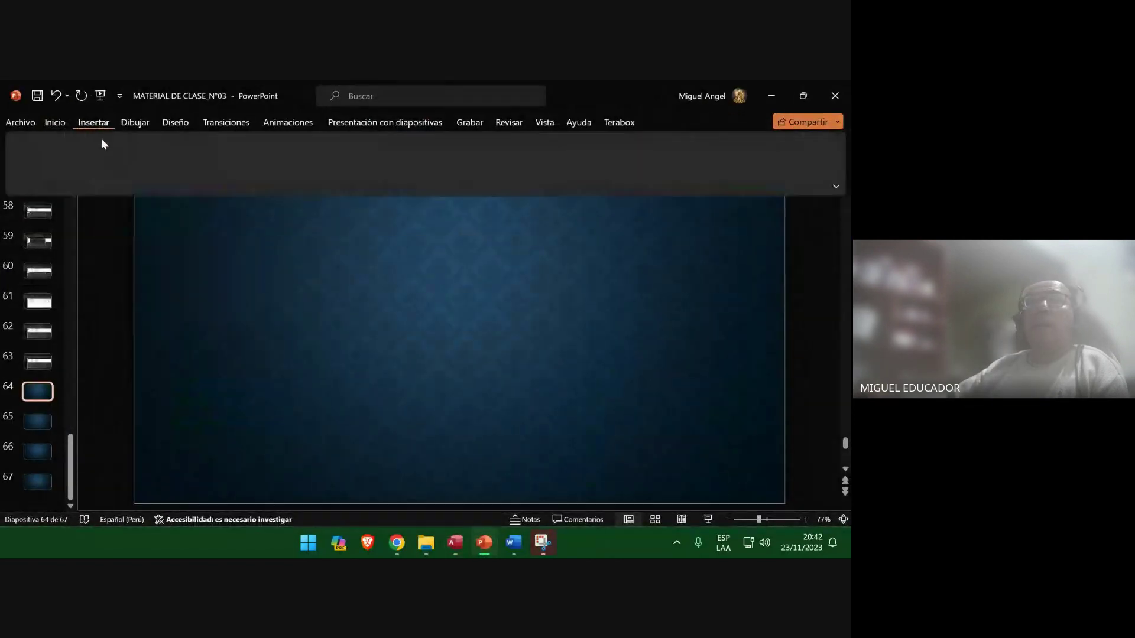
pyautogui.click(176, 147)
pyautogui.click(187, 211)
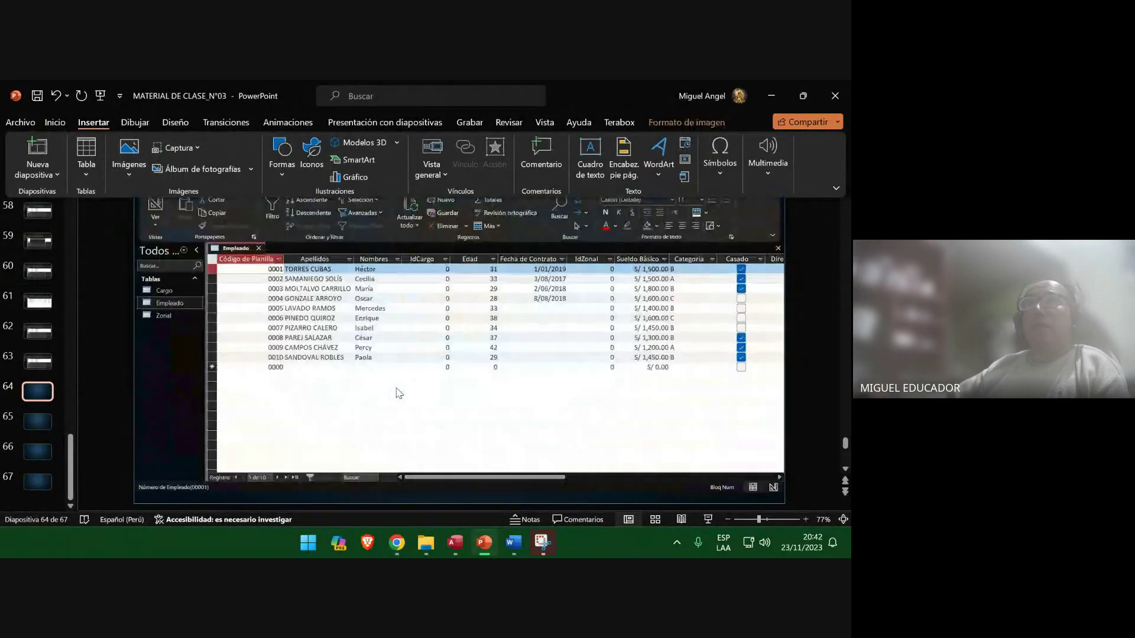
pyautogui.click(44, 423)
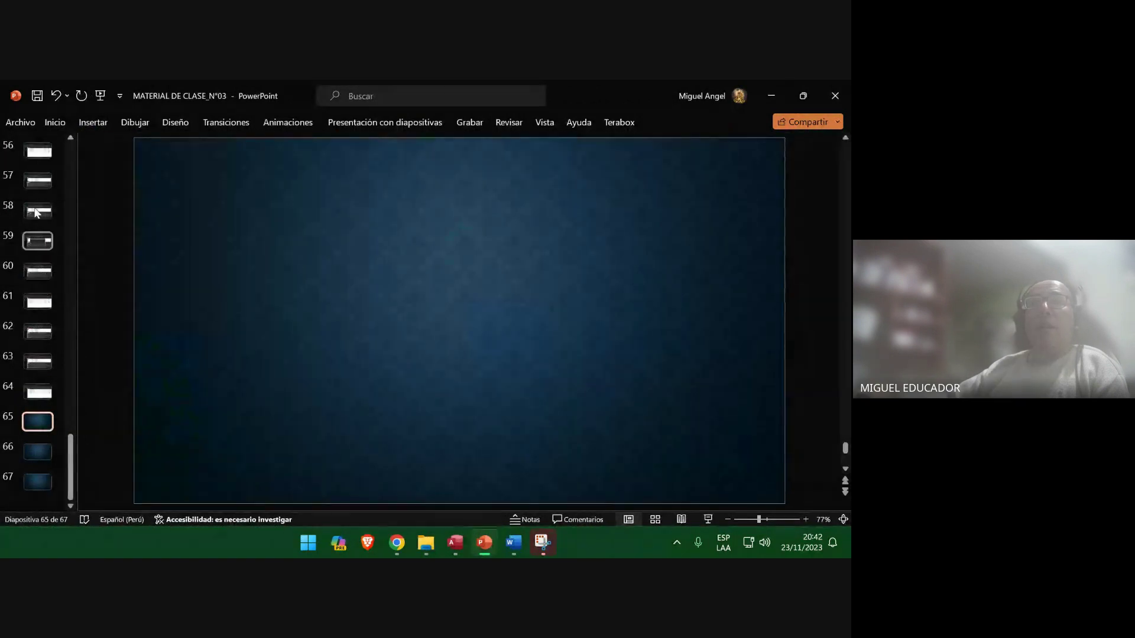
pyautogui.click(36, 96)
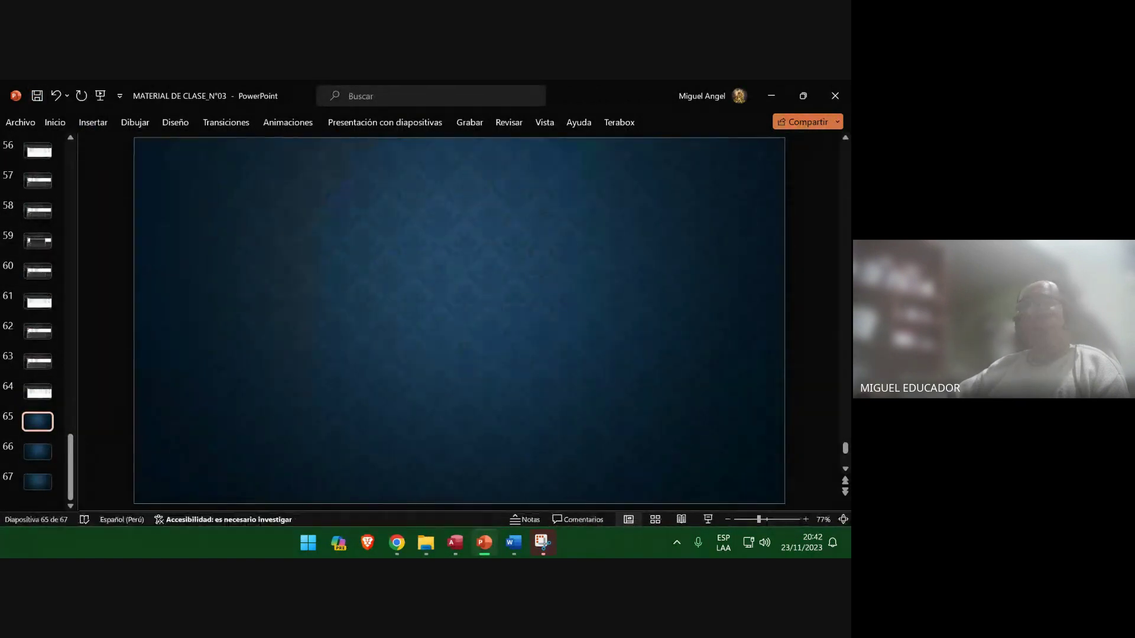
# Switch to Word, read the instruction on formatting the Categ field, and return to the Empleado table in Access.
pyautogui.click(524, 547)
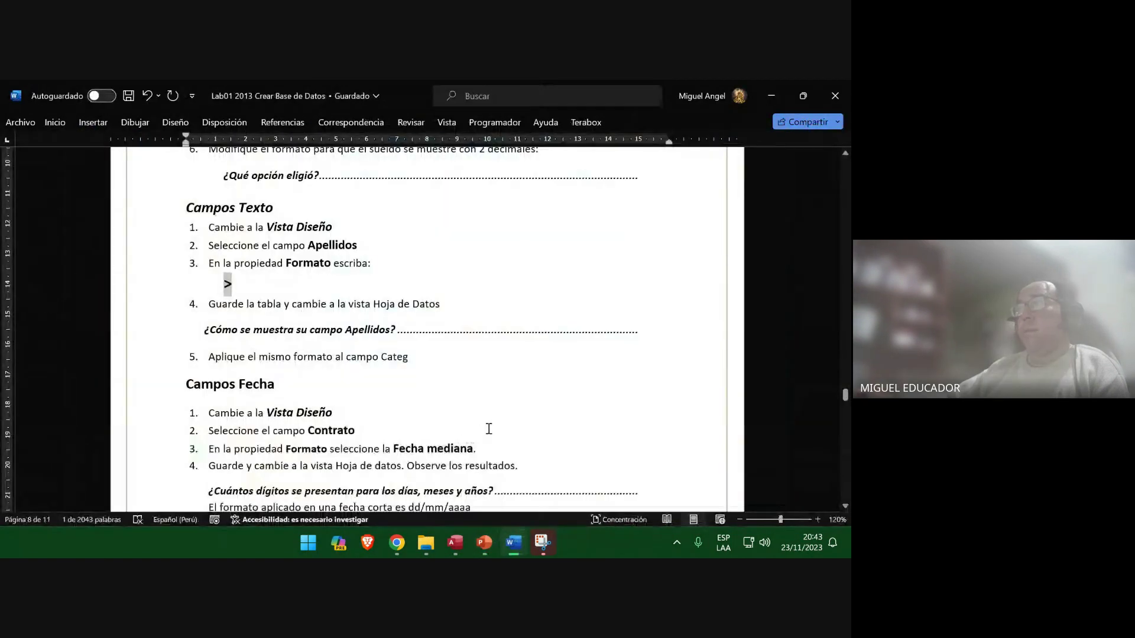
pyautogui.click(448, 354)
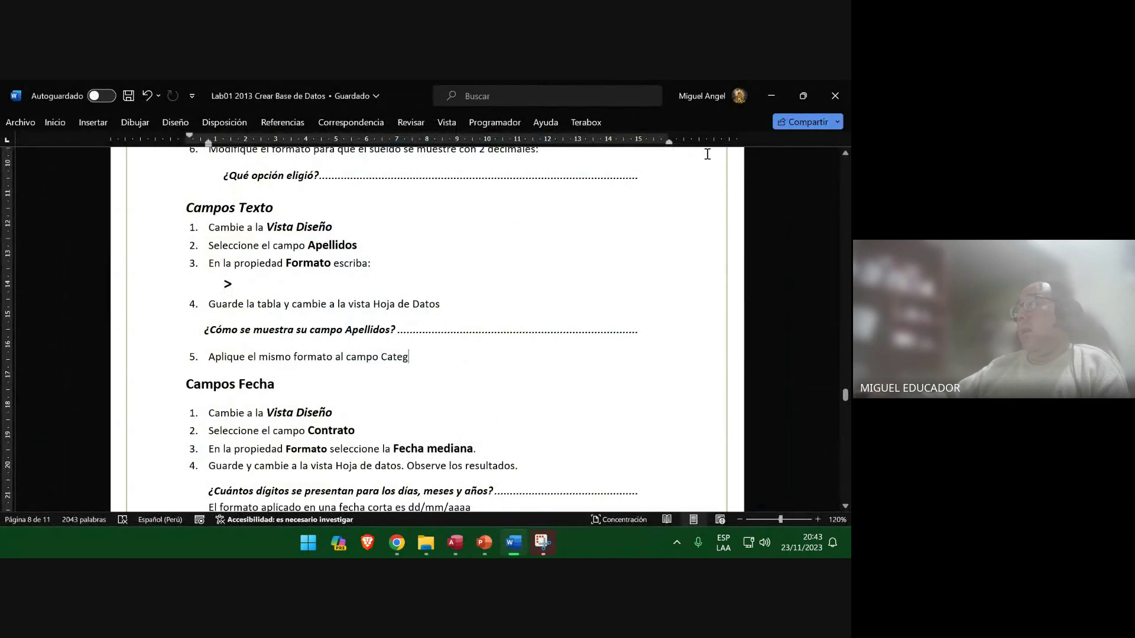
pyautogui.click(771, 98)
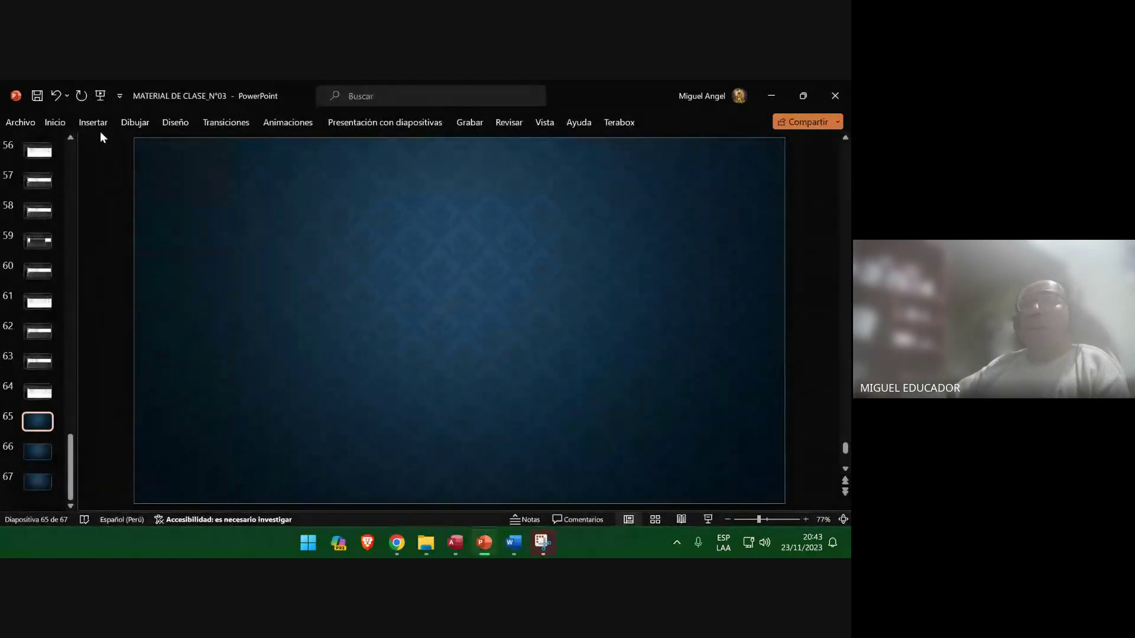
pyautogui.click(454, 542)
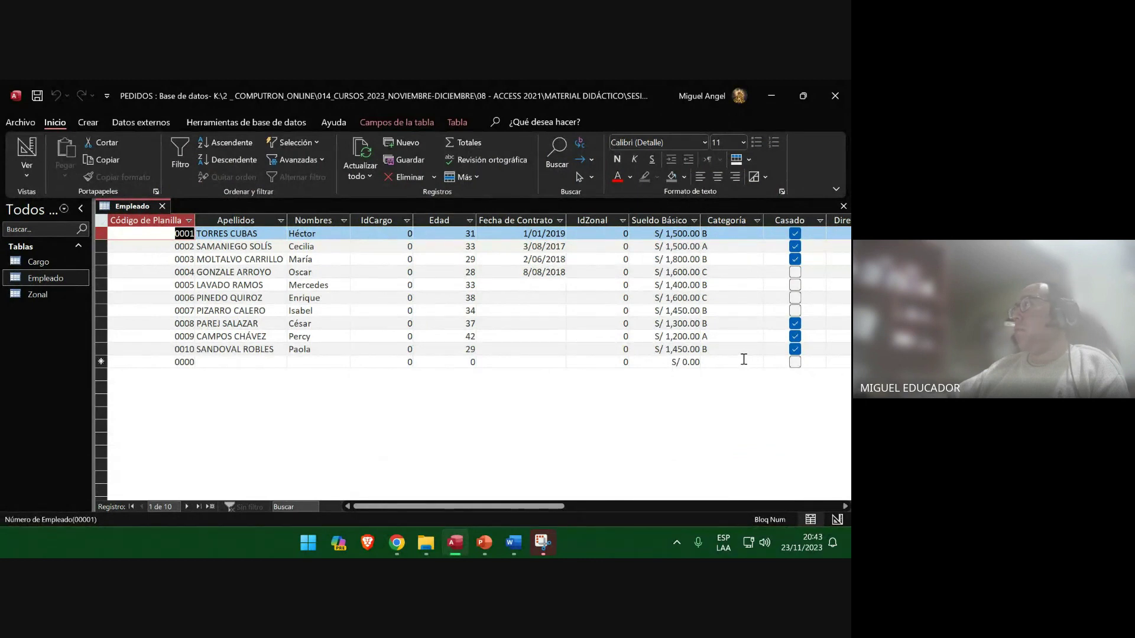
# Show the Empleado table in Design view and select the Categ field.
pyautogui.hotkey('ctrl', '.')
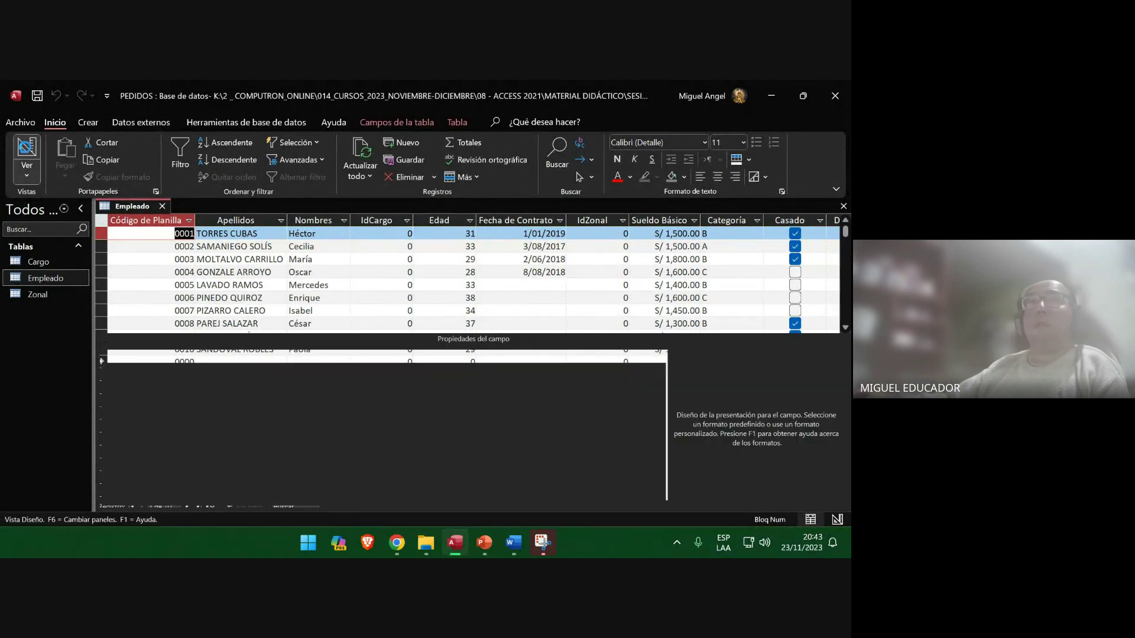
pyautogui.click(163, 270)
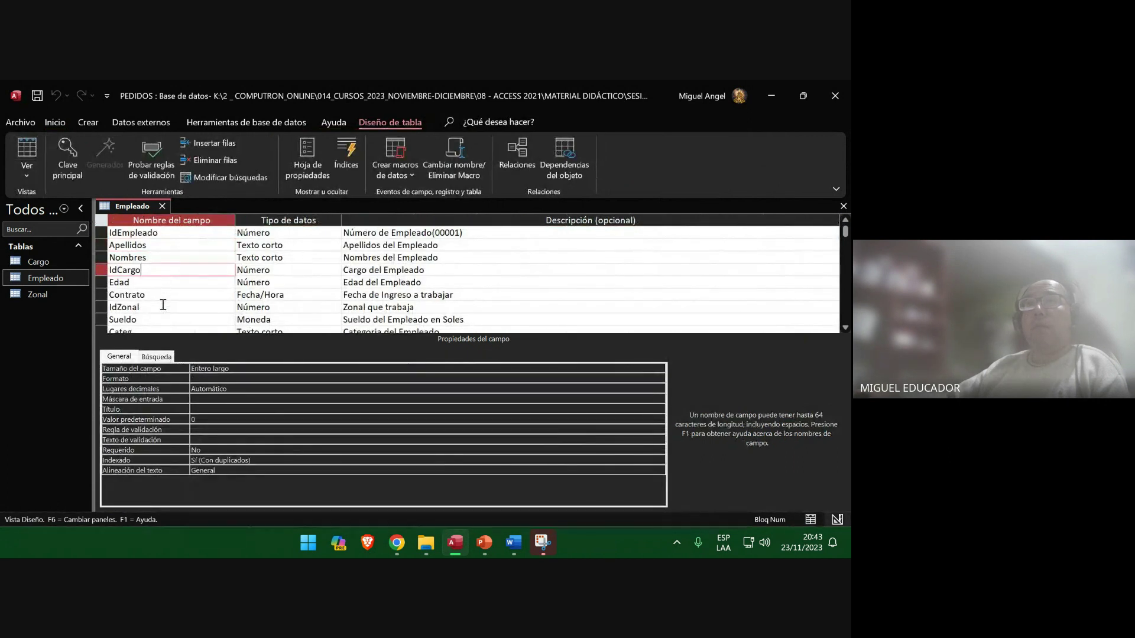
pyautogui.scroll(-1, 168, 312)
pyautogui.scroll(-1, 168, 309)
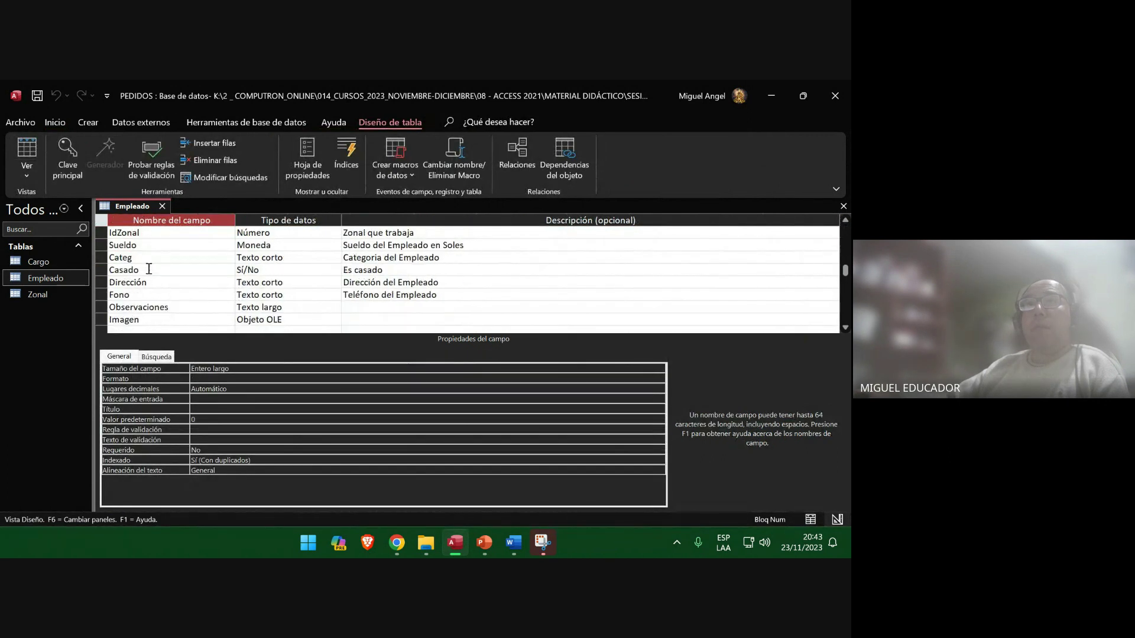
pyautogui.click(143, 256)
# Highlight the Categ field name and capture a snip of the whole Access window.
pyautogui.click(538, 543)
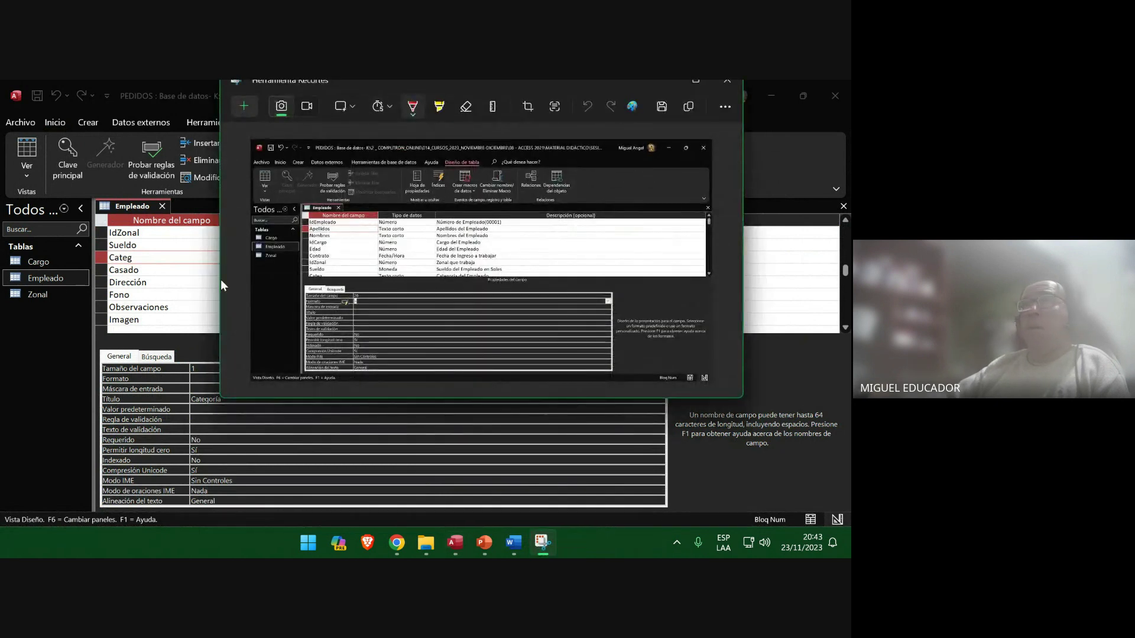
pyautogui.click(148, 256)
pyautogui.moveTo(147, 256); pyautogui.dragTo(36, 257)
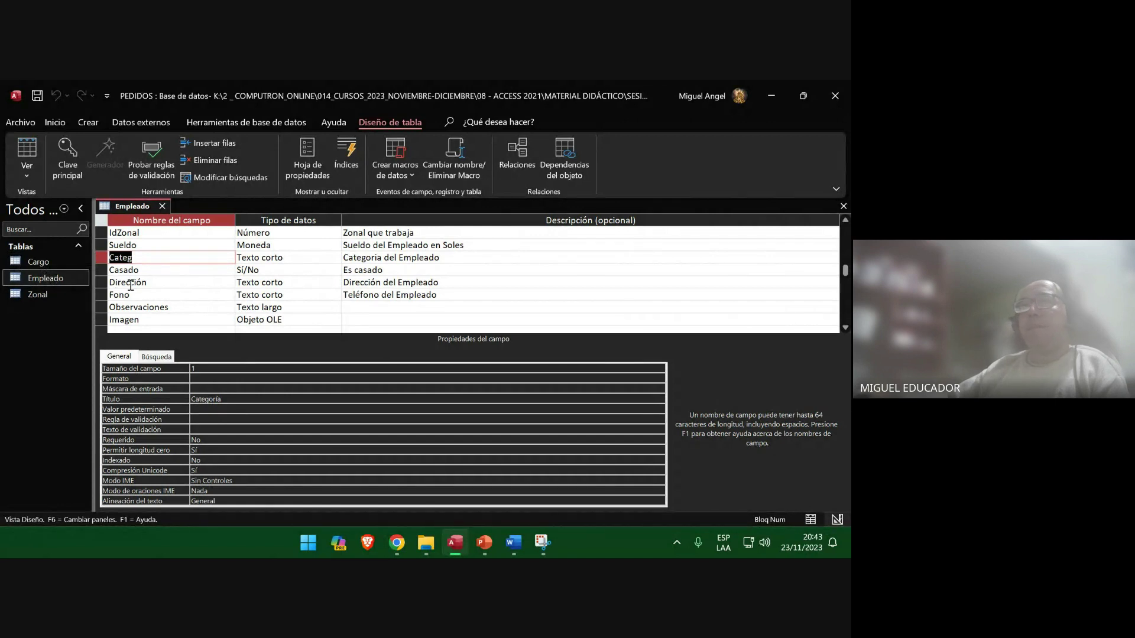
pyautogui.press('super+shift+s')
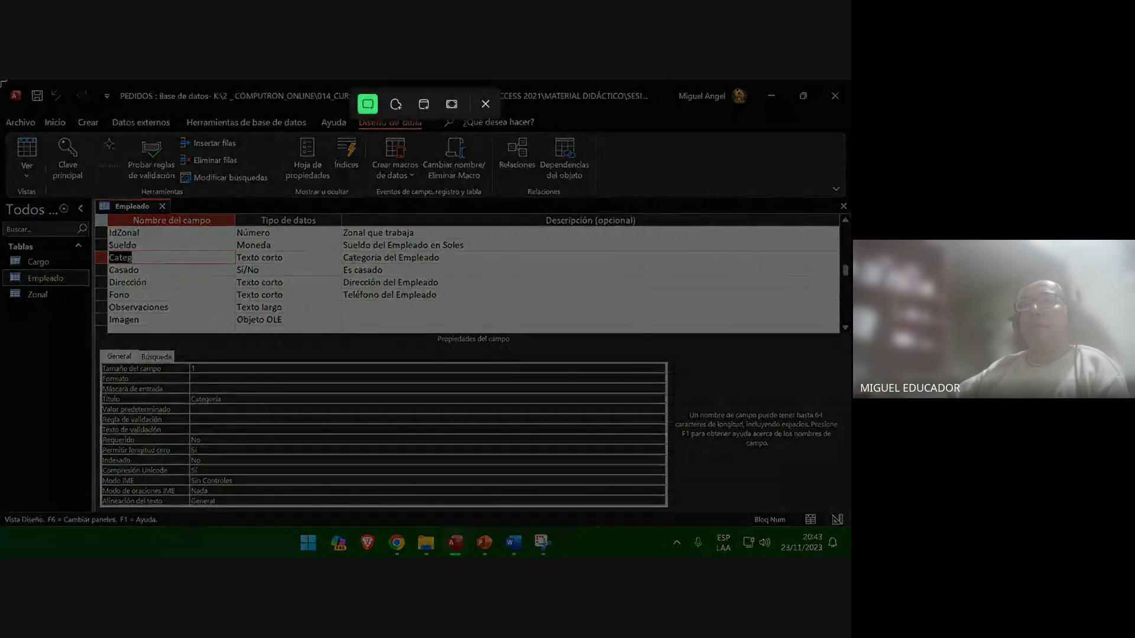
pyautogui.moveTo(1, 81); pyautogui.dragTo(849, 535)
# Paste the Categ snip as a picture on slide 65 in PowerPoint, save with slide 66 selected, and return to Access.
pyautogui.click(494, 545)
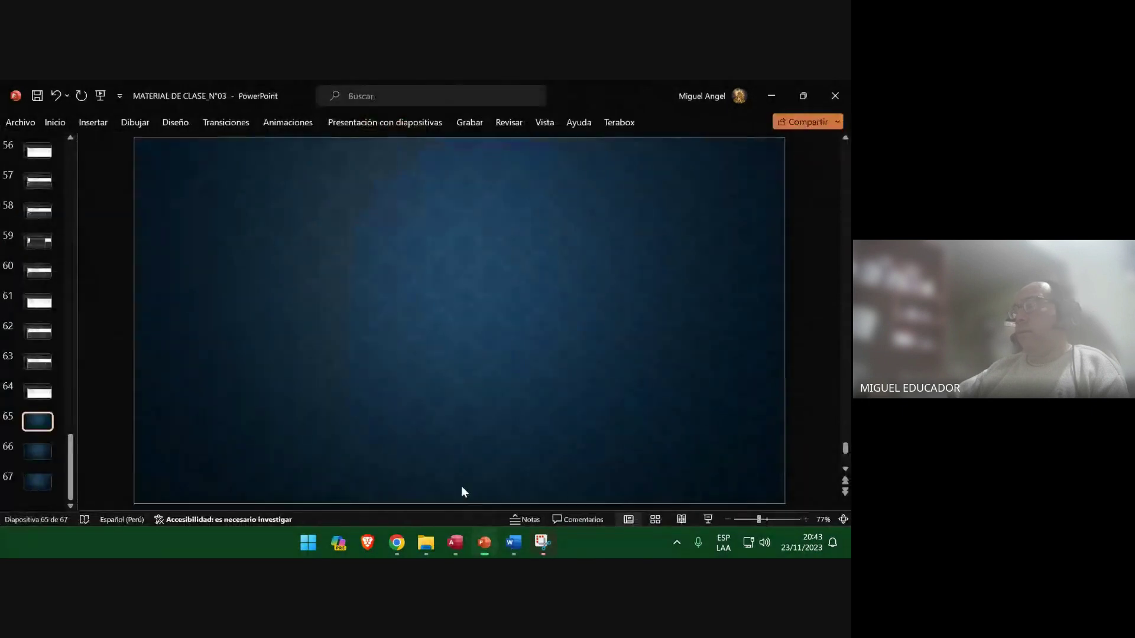
pyautogui.rightClick(367, 323)
pyautogui.click(419, 375)
pyautogui.click(37, 459)
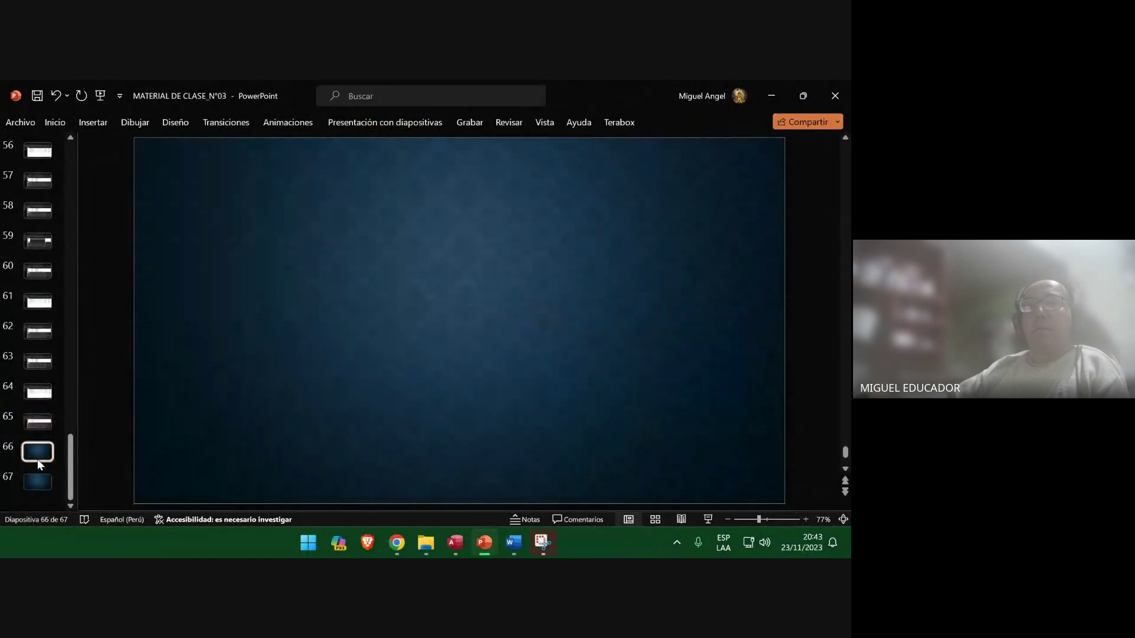
pyautogui.click(36, 97)
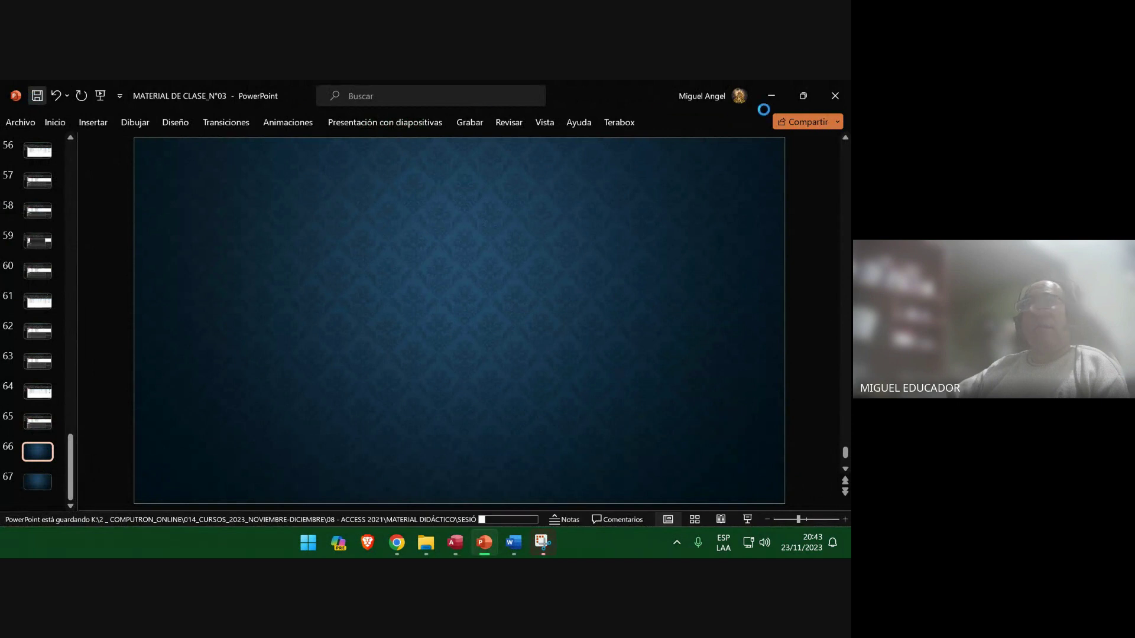
pyautogui.hotkey('alt', 'Tab')
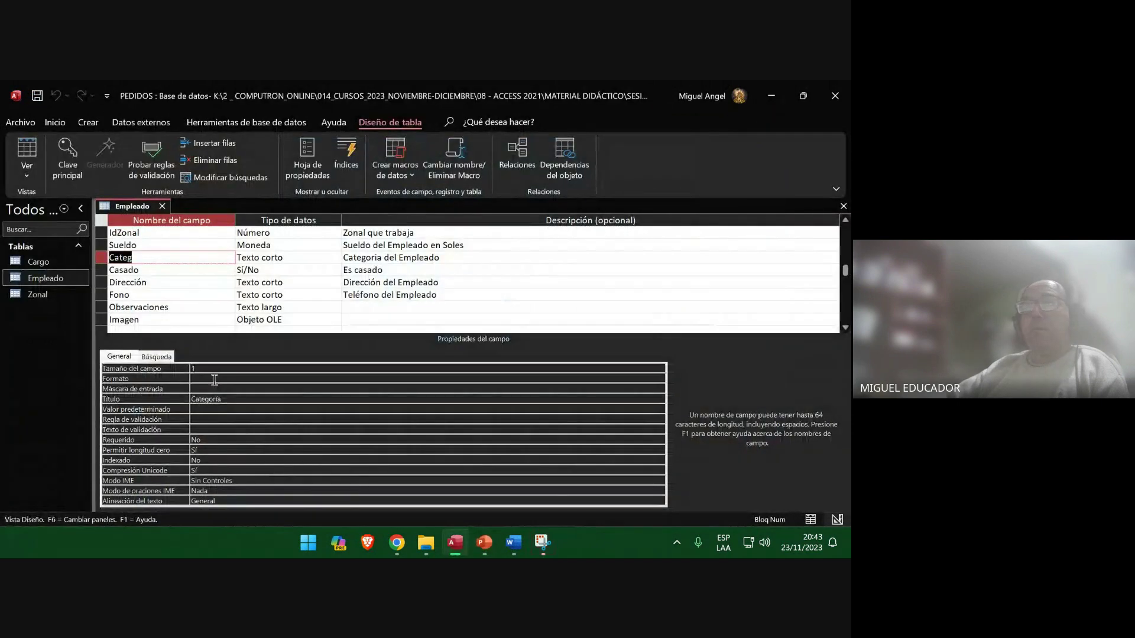
# Set the Categ field's Formato property to > and capture a snip of the whole Access window.
pyautogui.click(214, 380)
pyautogui.write('>')
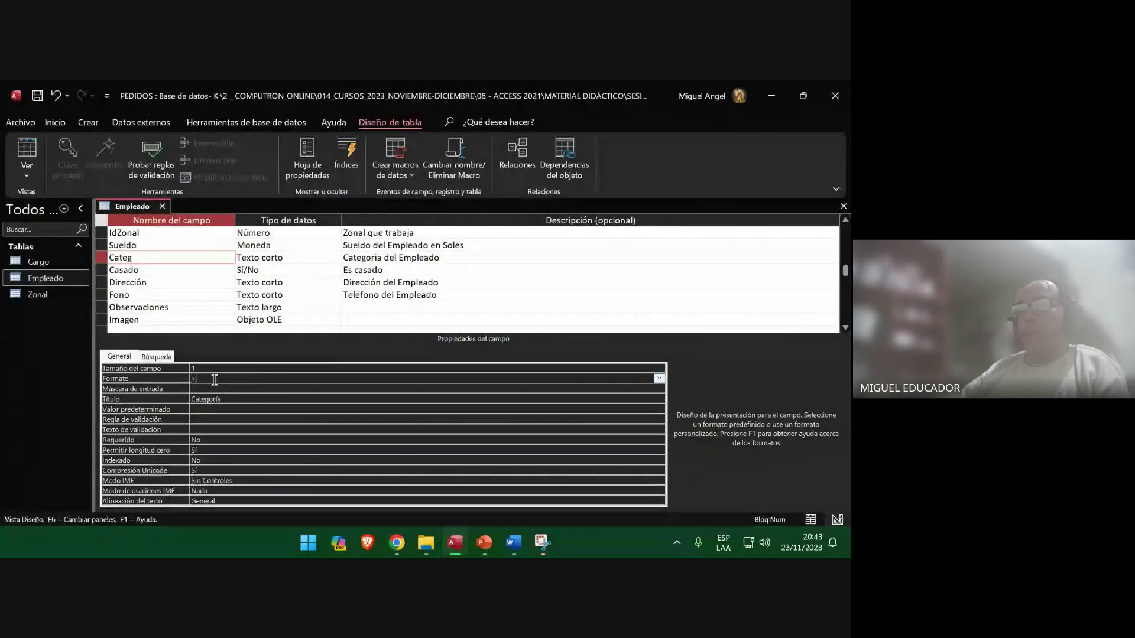
pyautogui.click(540, 541)
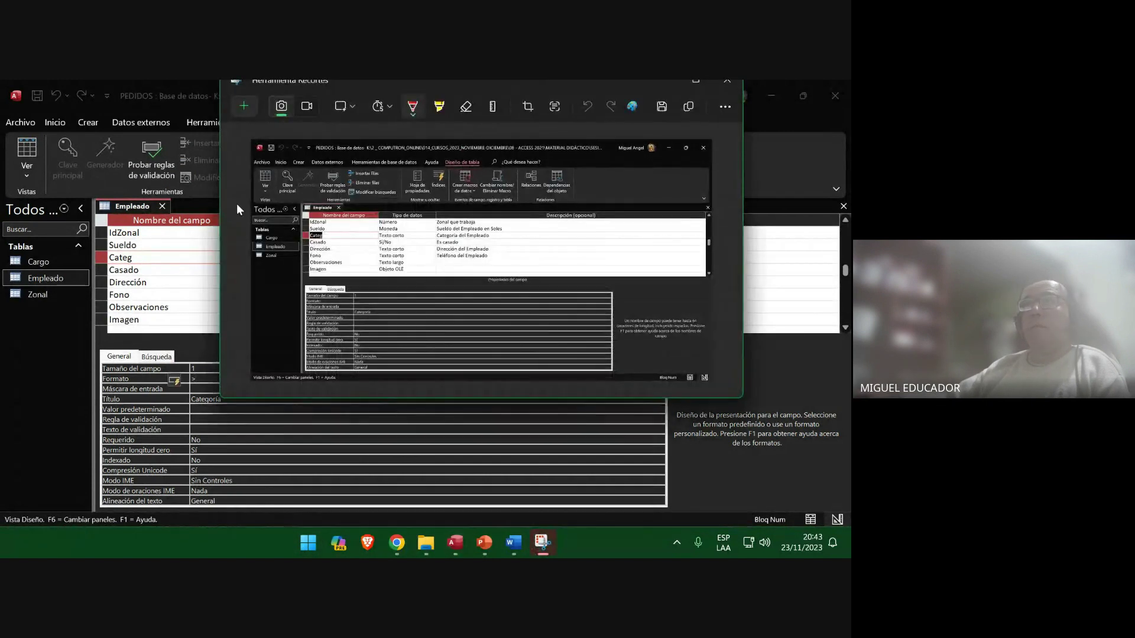
pyautogui.click(221, 390)
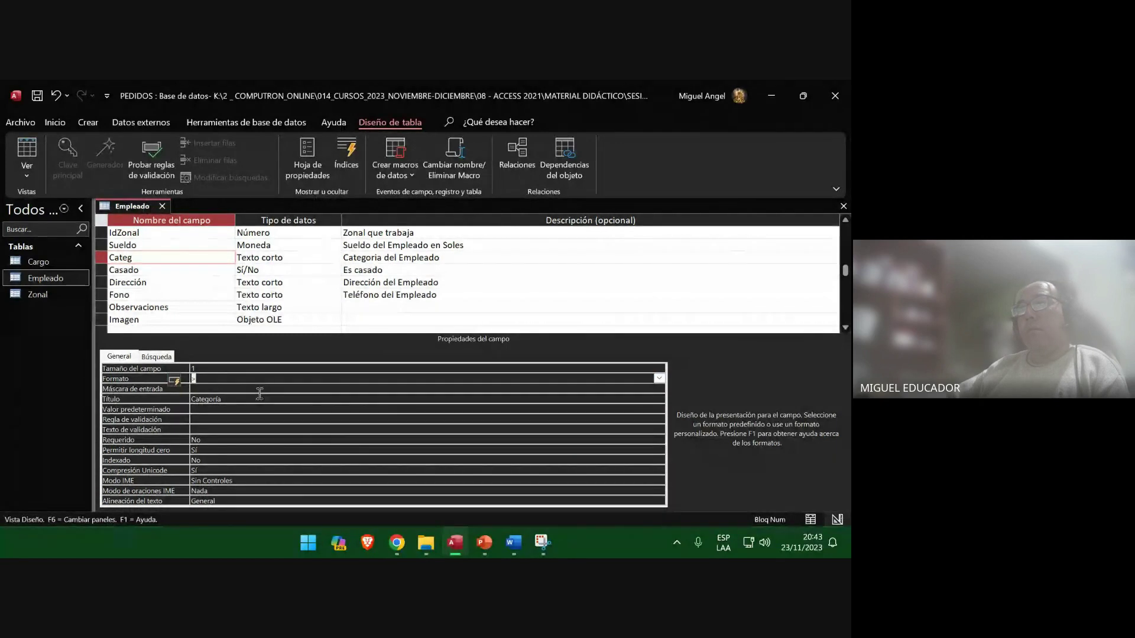
pyautogui.press('super+shift+s')
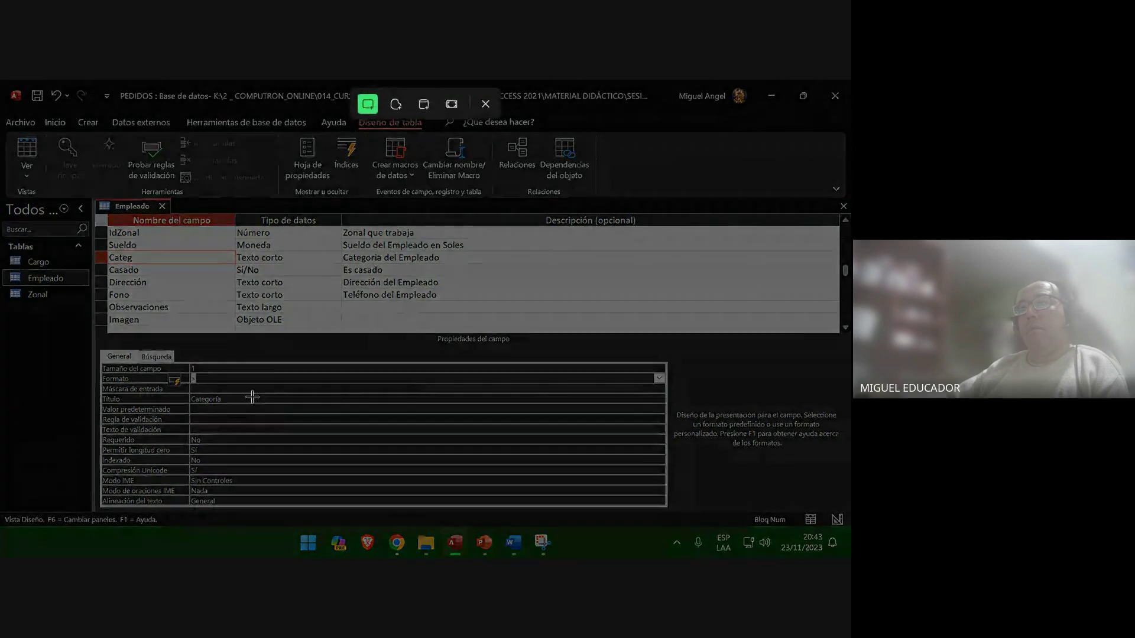
pyautogui.moveTo(2, 81); pyautogui.dragTo(849, 532)
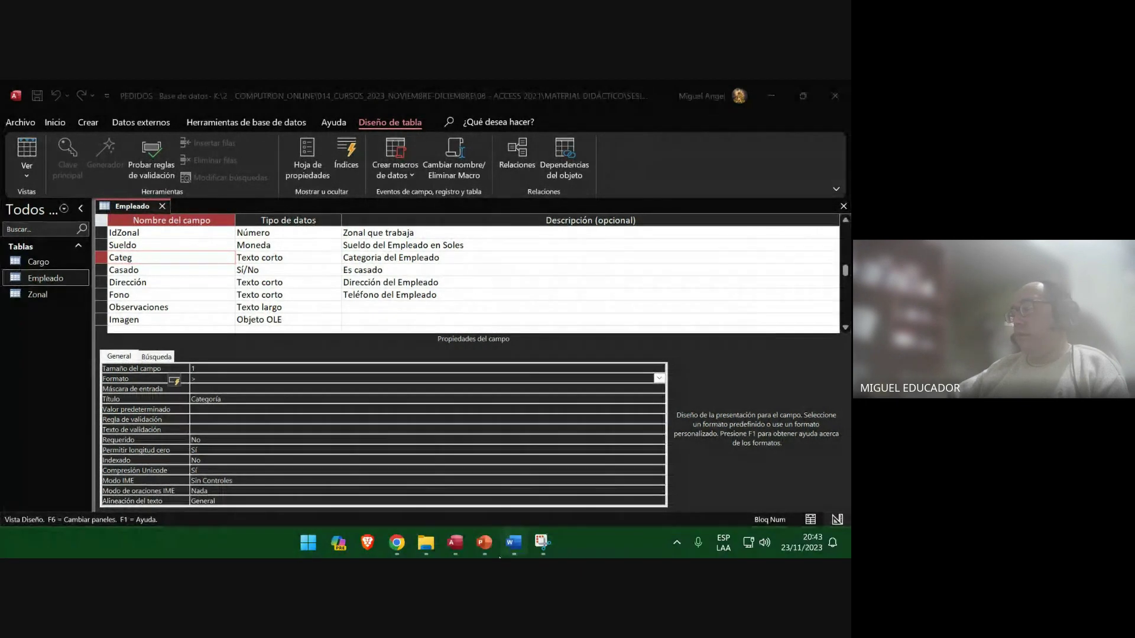
# Switch to PowerPoint and paste the Categ format snip as a picture on slide 66.
pyautogui.click(477, 542)
pyautogui.rightClick(354, 254)
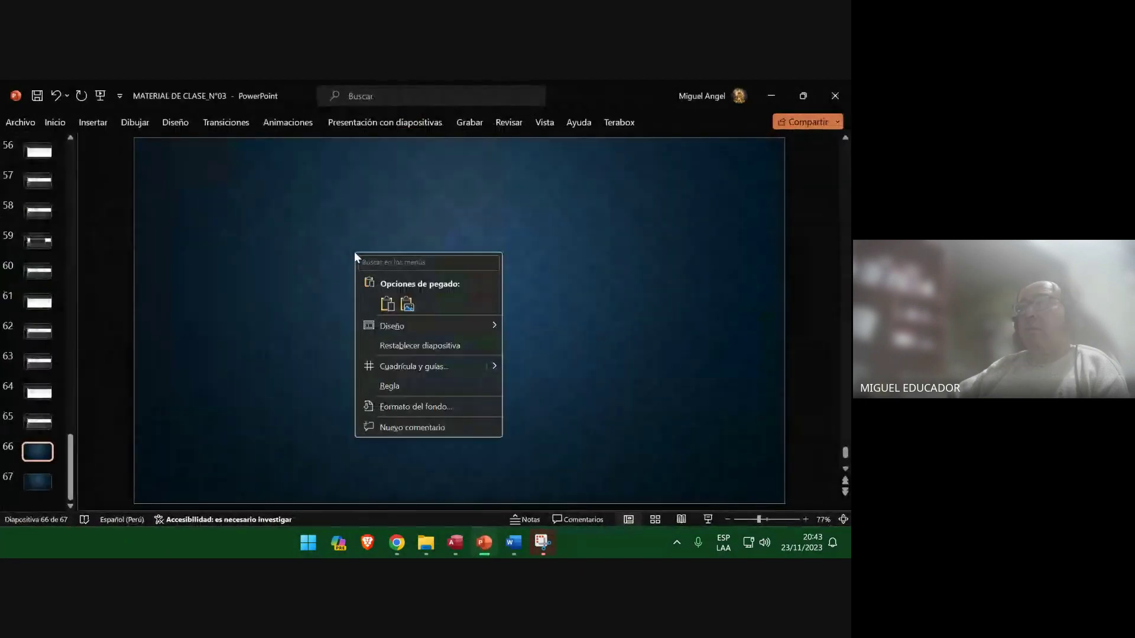
pyautogui.click(407, 304)
# Duplicate blank slide 67 five times, save the presentation, and return to Access.
pyautogui.click(47, 482)
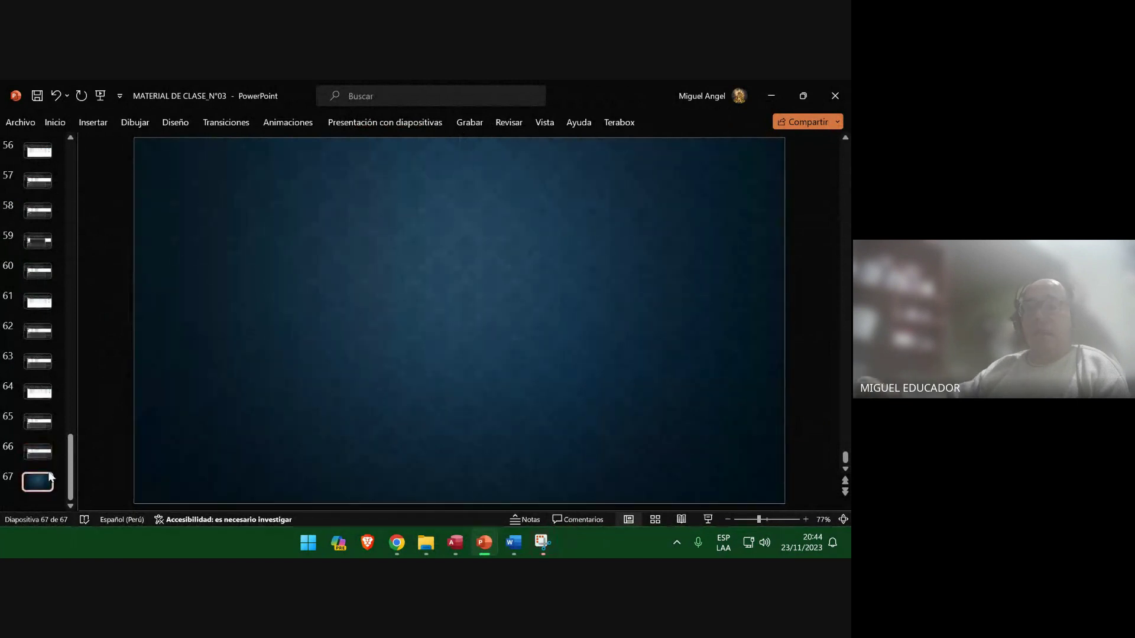
pyautogui.hotkey('ctrl', 'd')
pyautogui.hotkey('ctrl', 'd')
pyautogui.hotkey('ctrl', 'd')
pyautogui.hotkey('ctrl', 'd')
pyautogui.hotkey('ctrl', 'd')
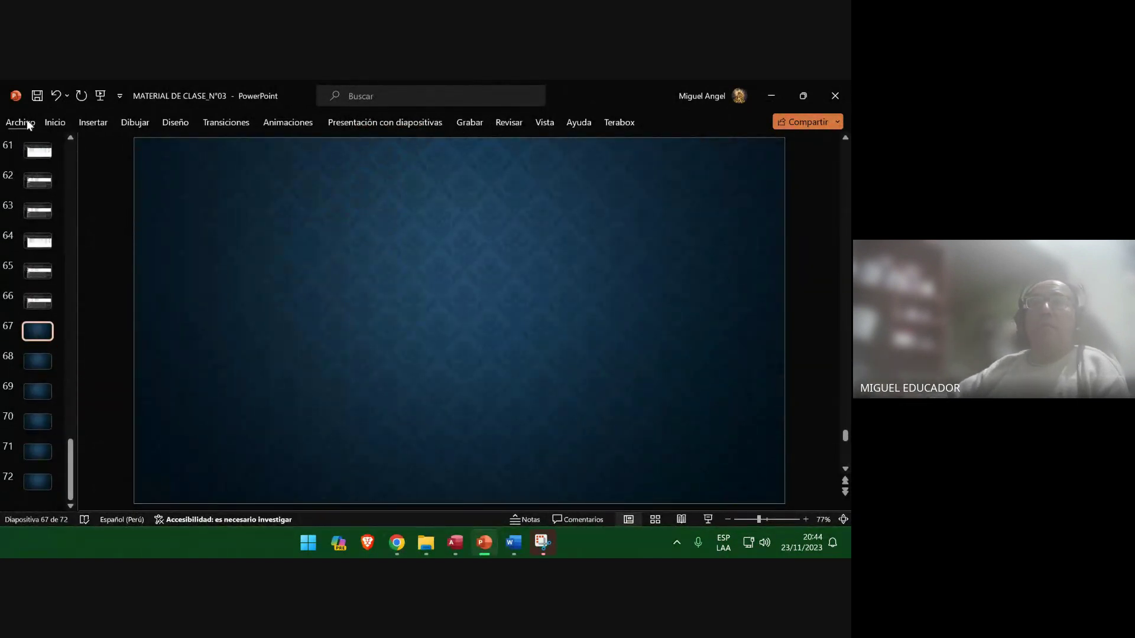
pyautogui.click(37, 95)
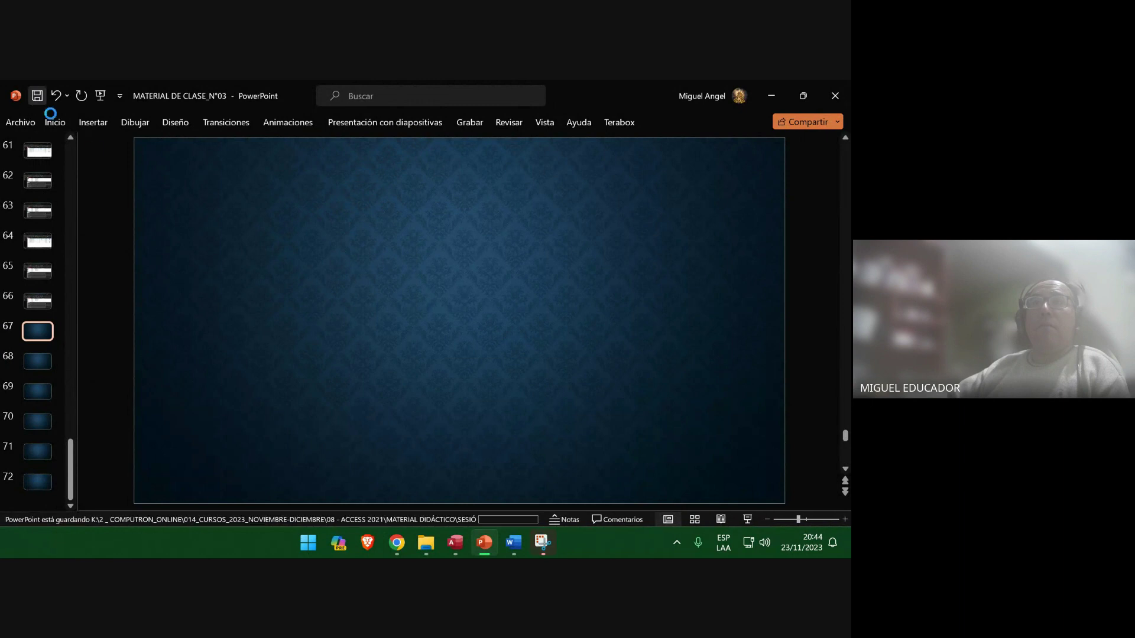
pyautogui.click(781, 94)
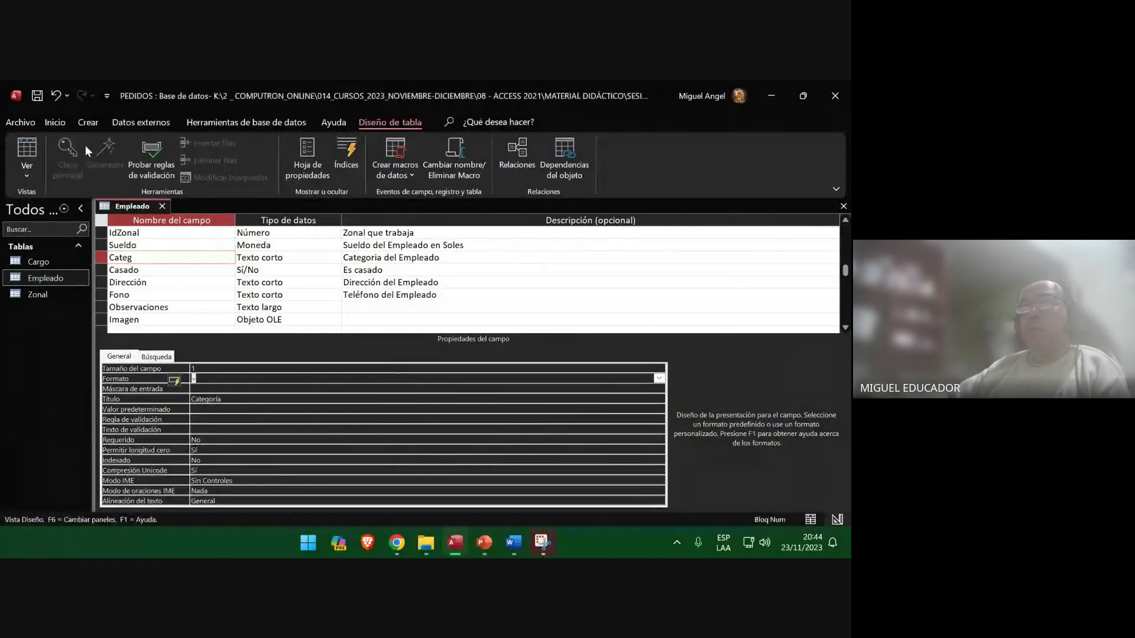
# Save the Empleado table into Datasheet view and insert a screenshot of its window on slide 67 in PowerPoint, moving on to slide 68.
pyautogui.click(26, 152)
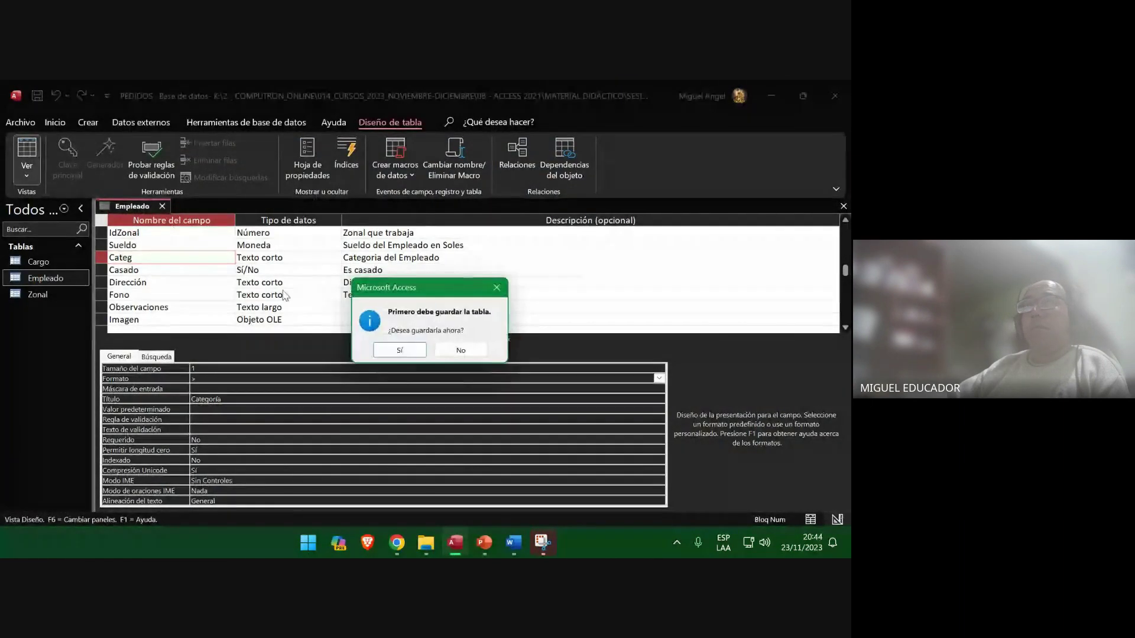
pyautogui.click(414, 351)
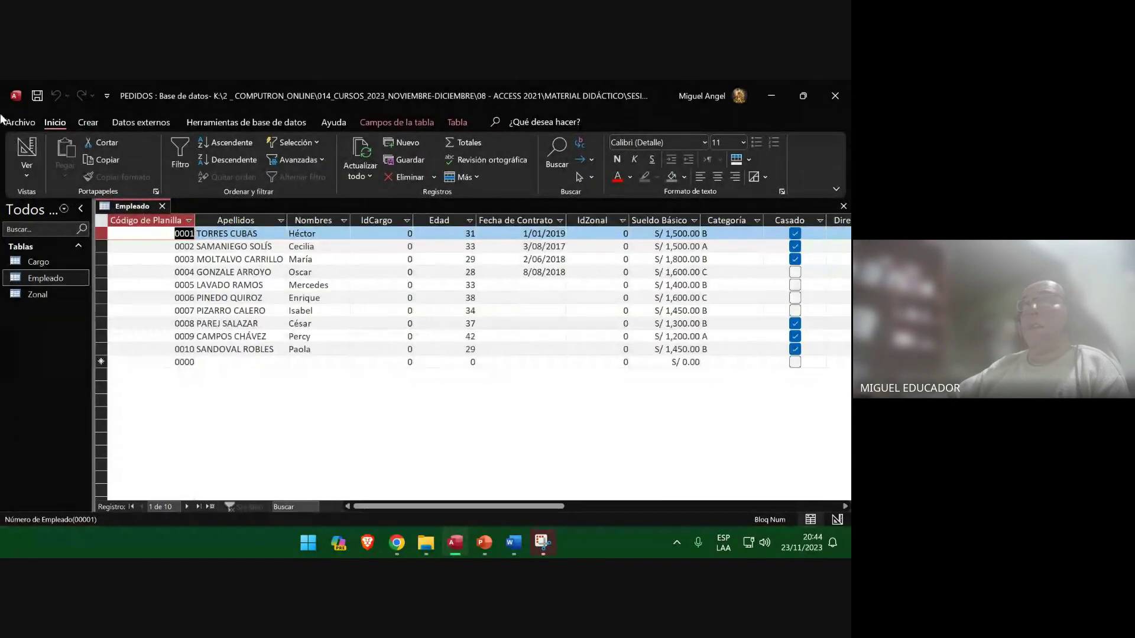
pyautogui.click(484, 542)
pyautogui.click(96, 123)
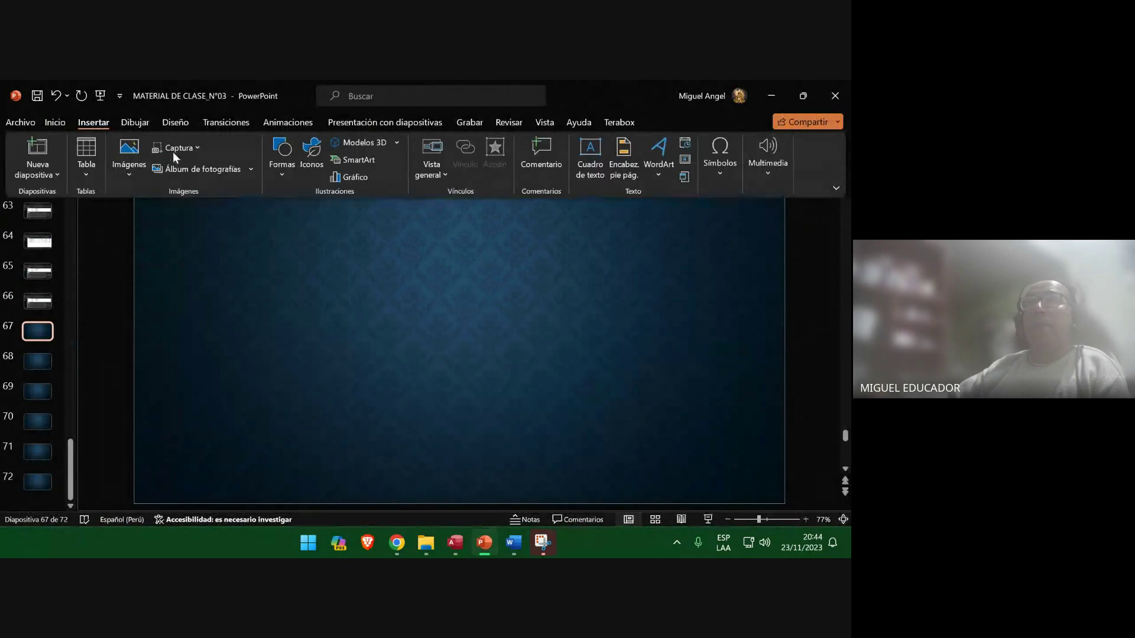
pyautogui.click(172, 149)
pyautogui.click(184, 180)
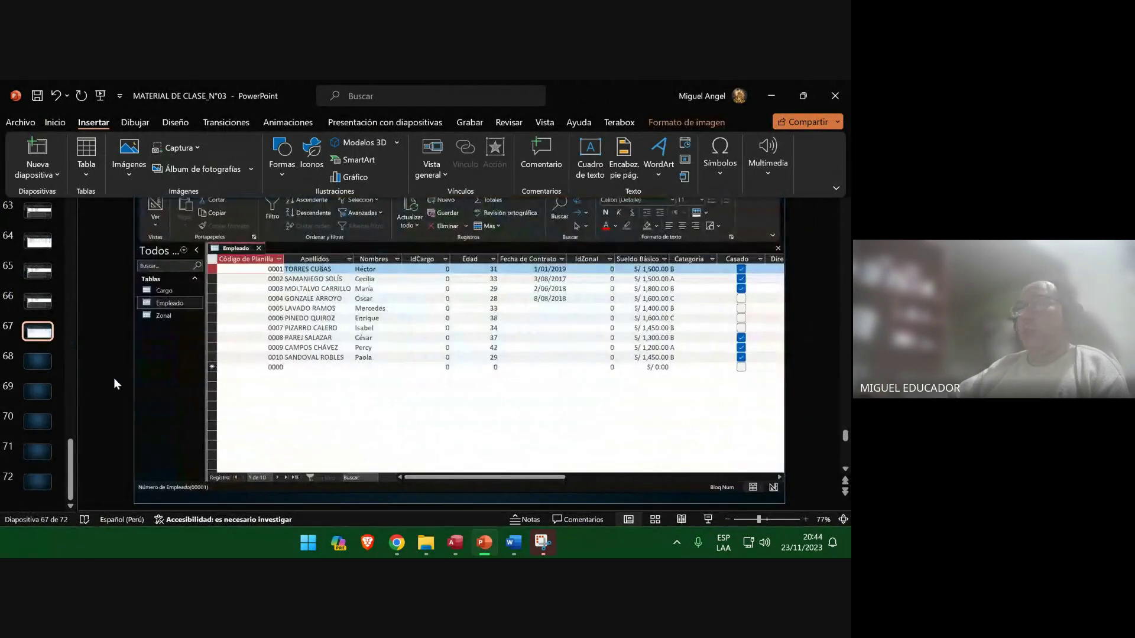
pyautogui.click(47, 361)
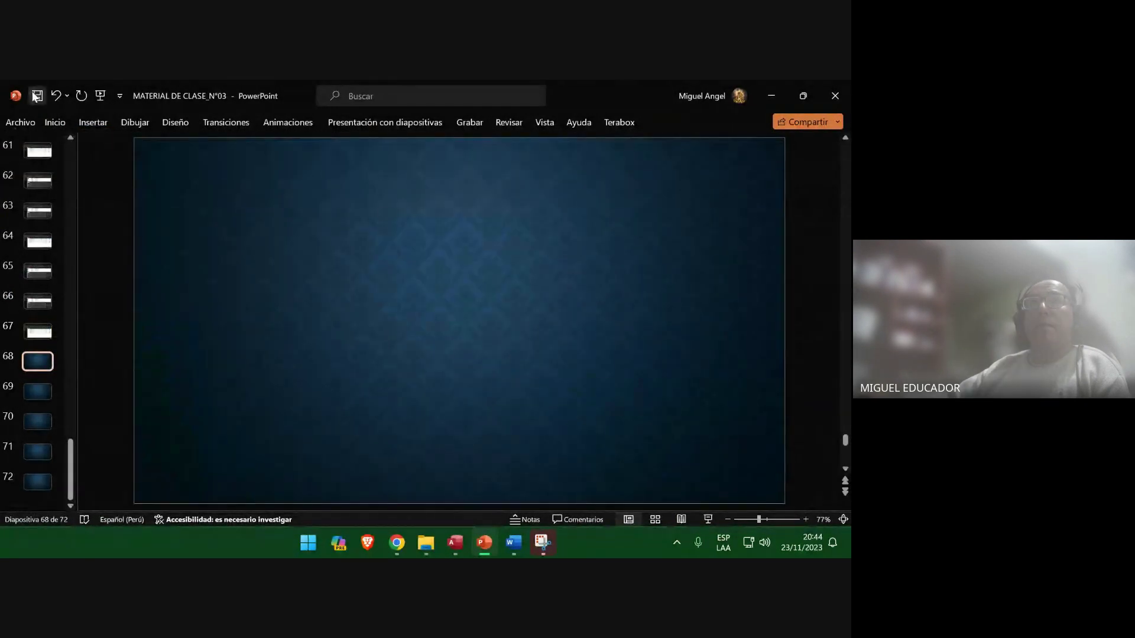
# Switch to Word, read the Campos Fecha instructions for the Contrato field, and return to the Empleado table in Access.
pyautogui.click(507, 544)
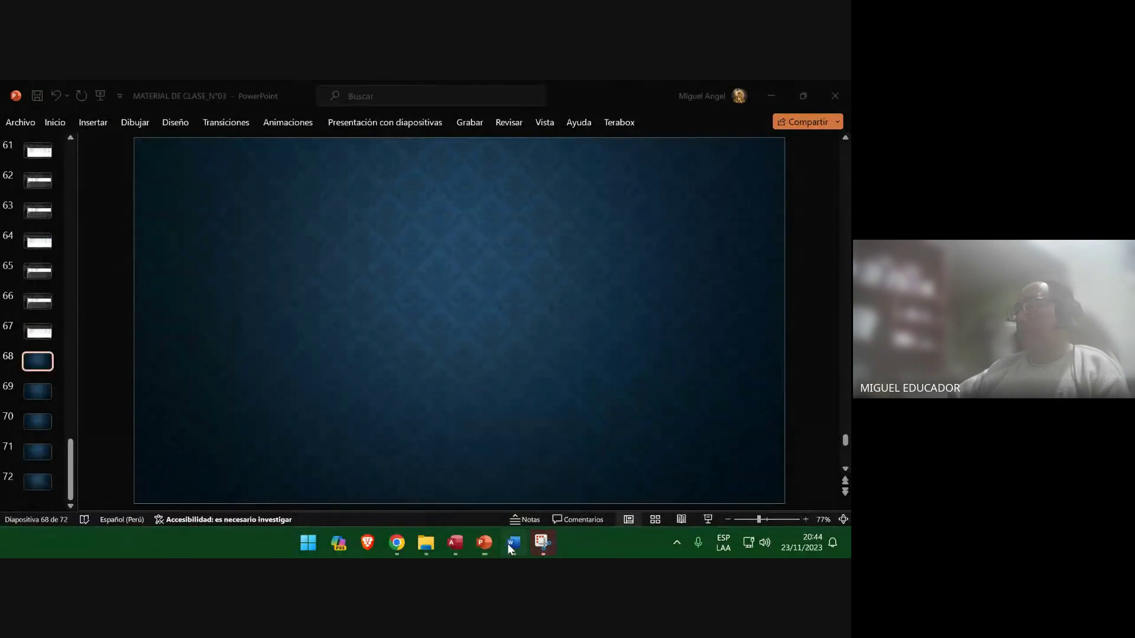
pyautogui.scroll(-4, 496, 403)
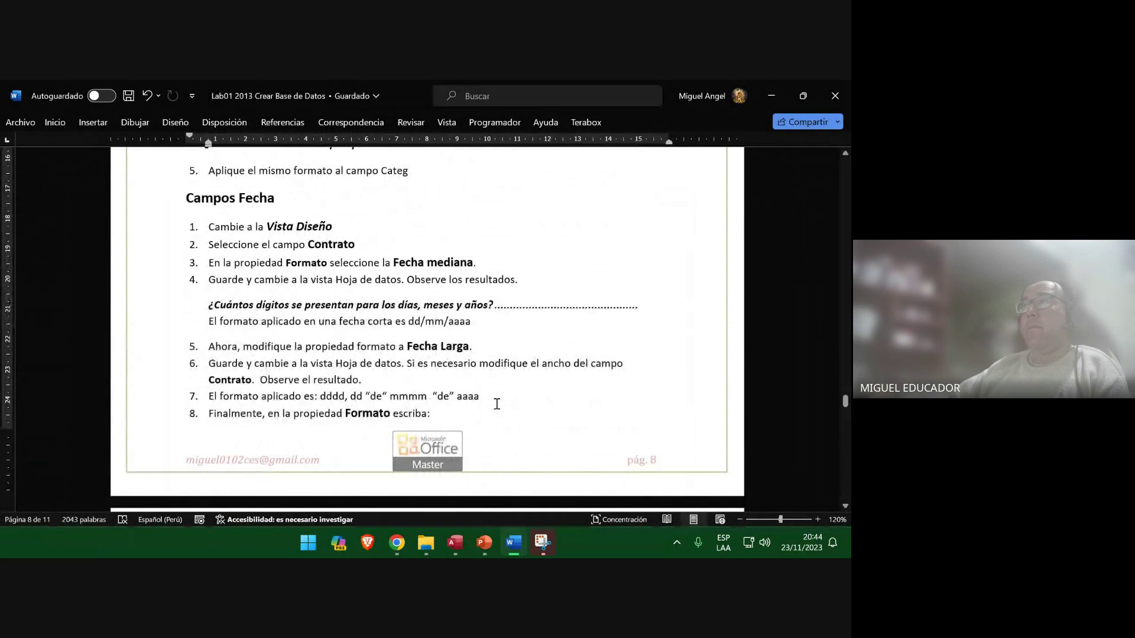
pyautogui.click(288, 200)
pyautogui.click(771, 95)
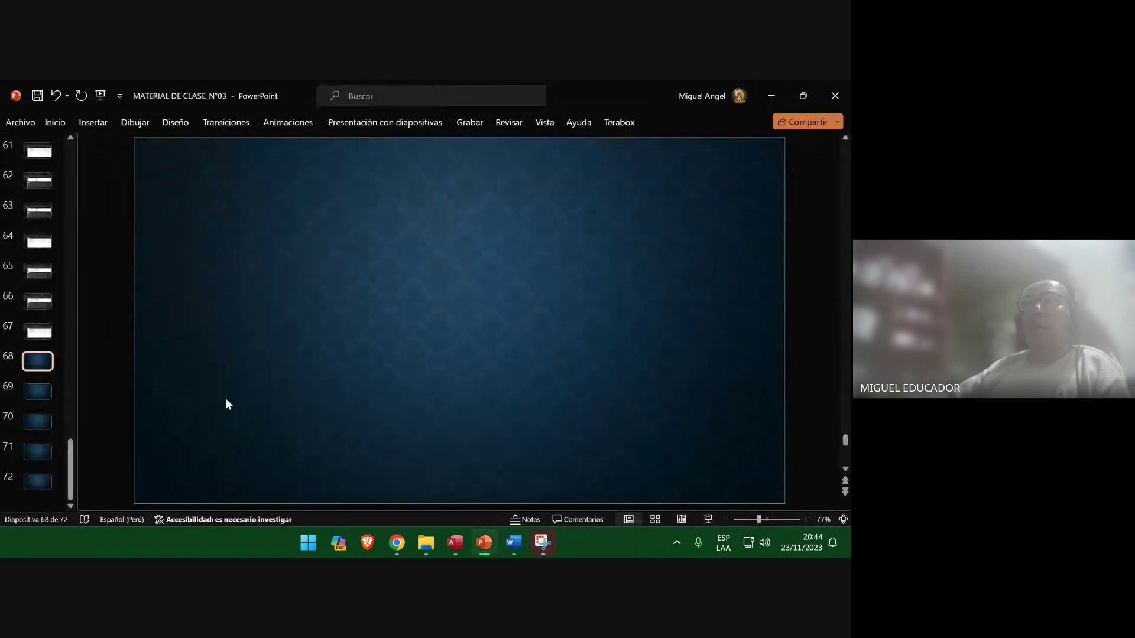
pyautogui.click(455, 542)
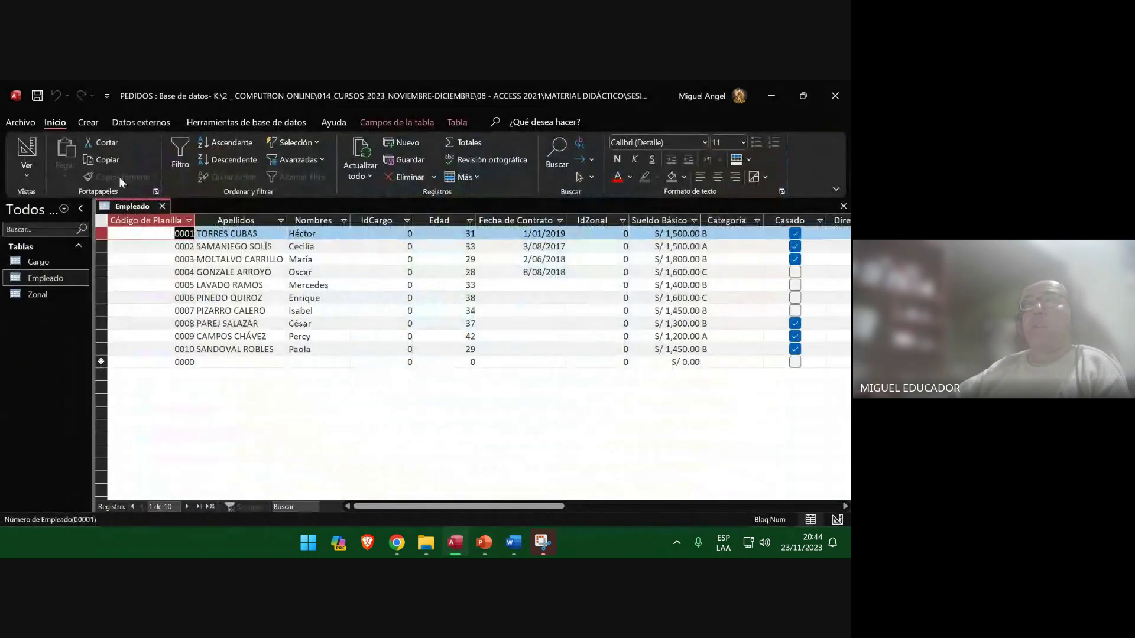
# Show the Empleado table in Design view and select the Contrato field name.
pyautogui.click(33, 140)
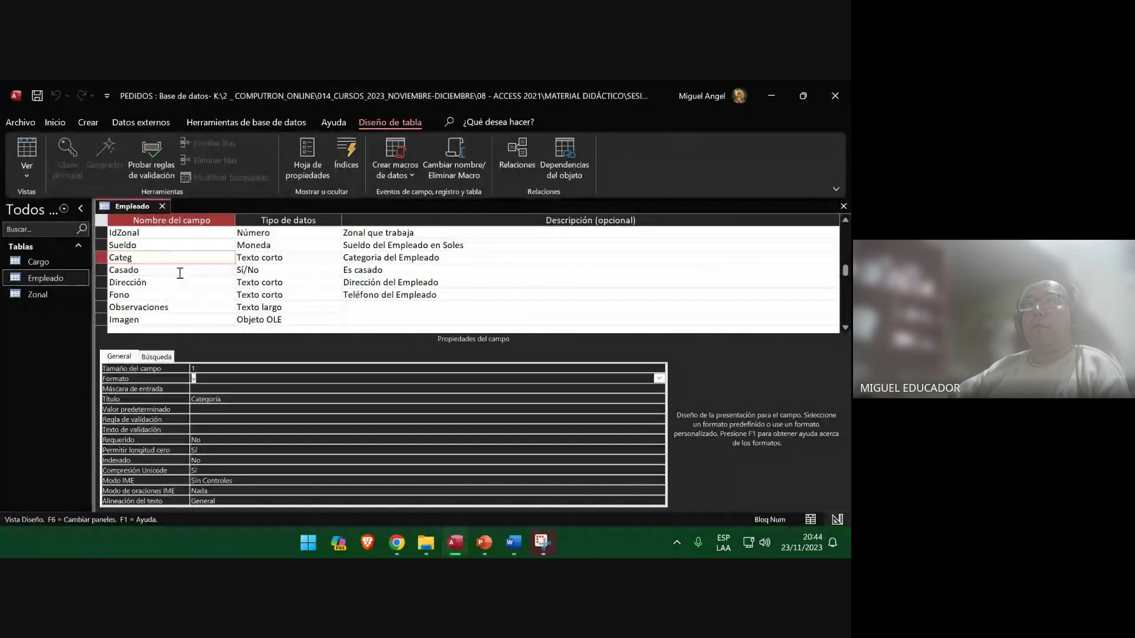
pyautogui.scroll(2, 199, 272)
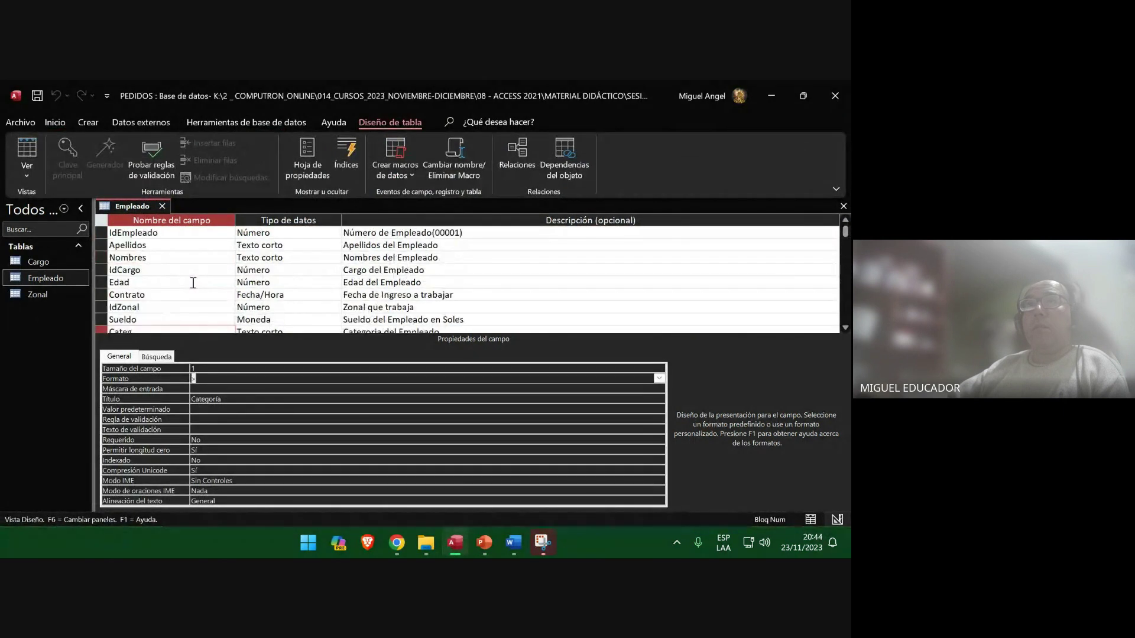
pyautogui.moveTo(168, 296); pyautogui.dragTo(87, 294)
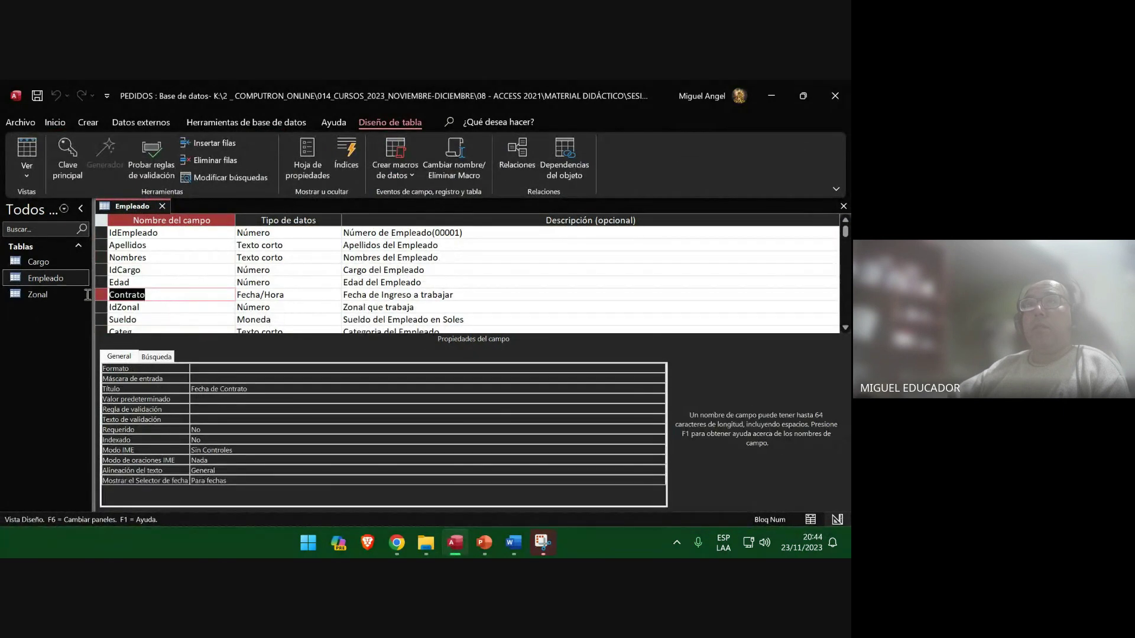
# Capture a snip of the whole Access window with the Contrato field name highlighted.
pyautogui.click(541, 541)
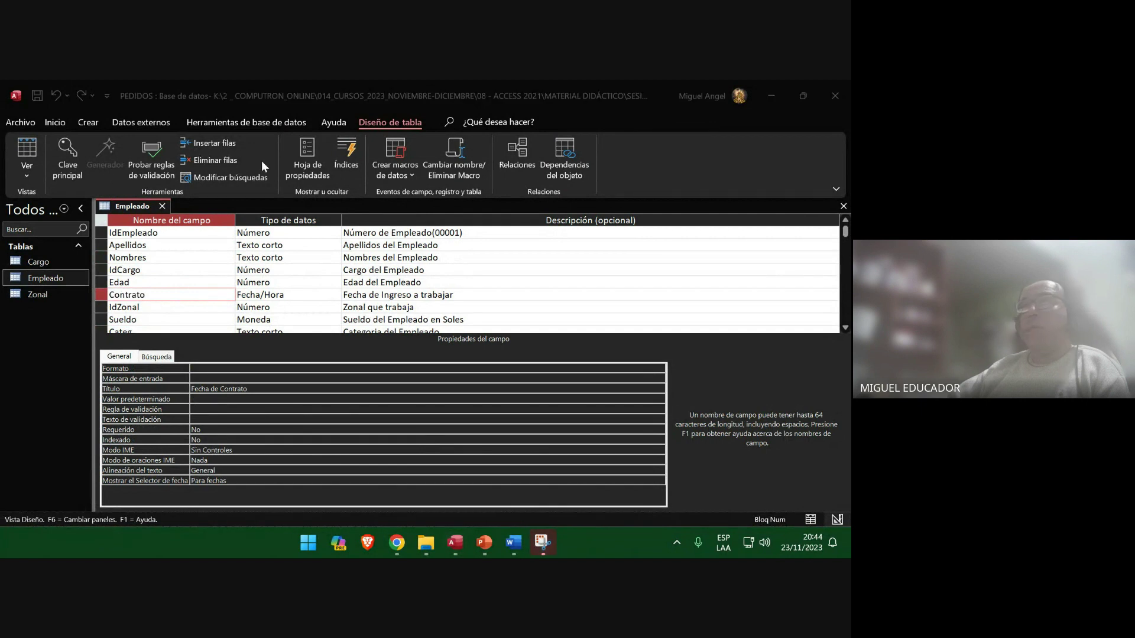
pyautogui.click(542, 542)
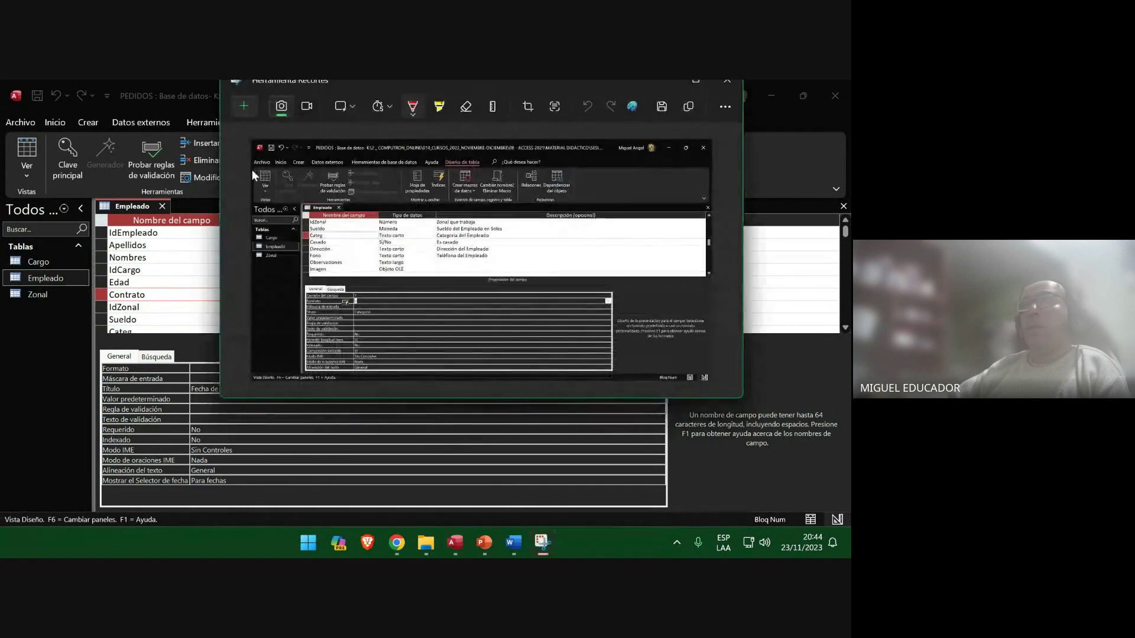
pyautogui.click(250, 106)
pyautogui.click(176, 285)
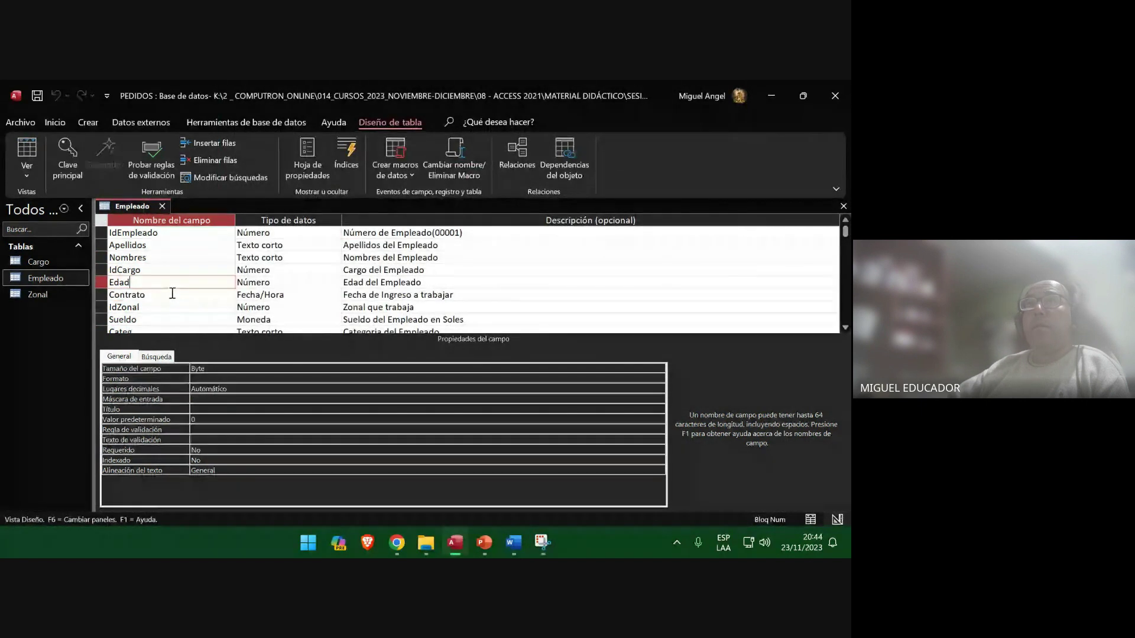
pyautogui.doubleClick(156, 297)
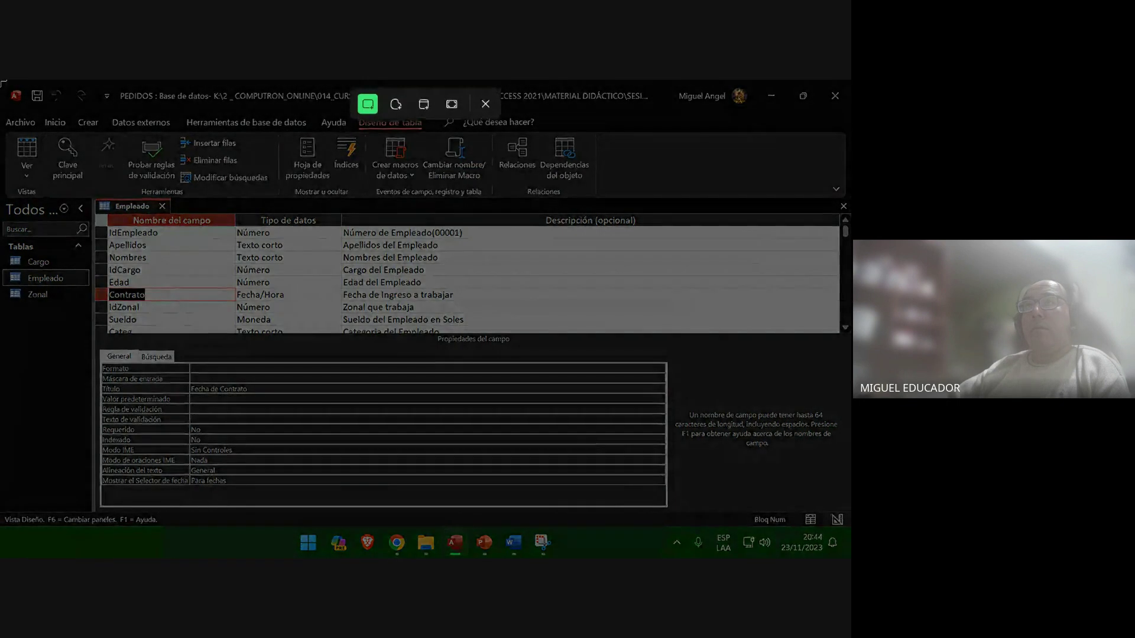
pyautogui.moveTo(1, 81); pyautogui.dragTo(843, 530)
# Paste the Contrato snip as a picture on slide 68 in PowerPoint, save with slide 69 selected, and return to Access.
pyautogui.click(484, 541)
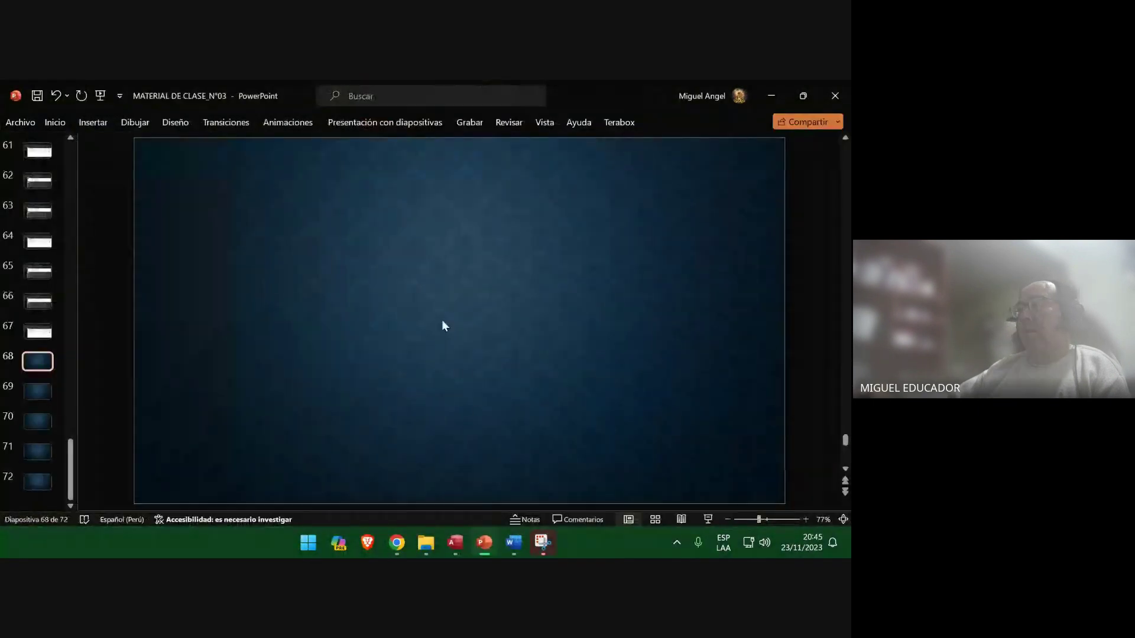
pyautogui.rightClick(413, 283)
pyautogui.click(464, 331)
pyautogui.click(43, 397)
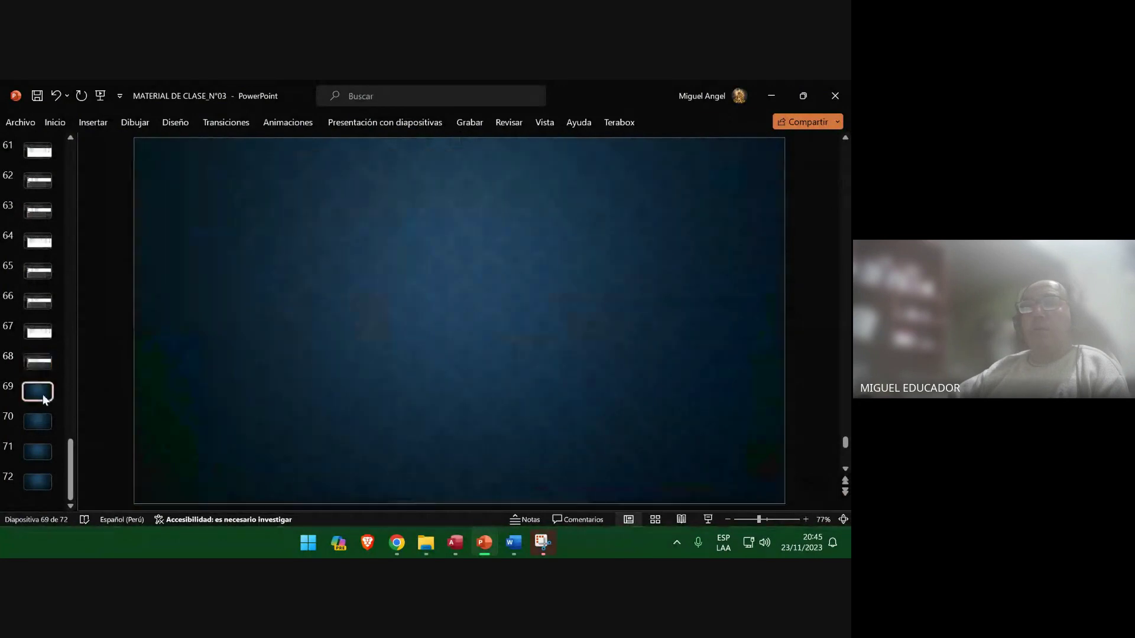
pyautogui.click(37, 95)
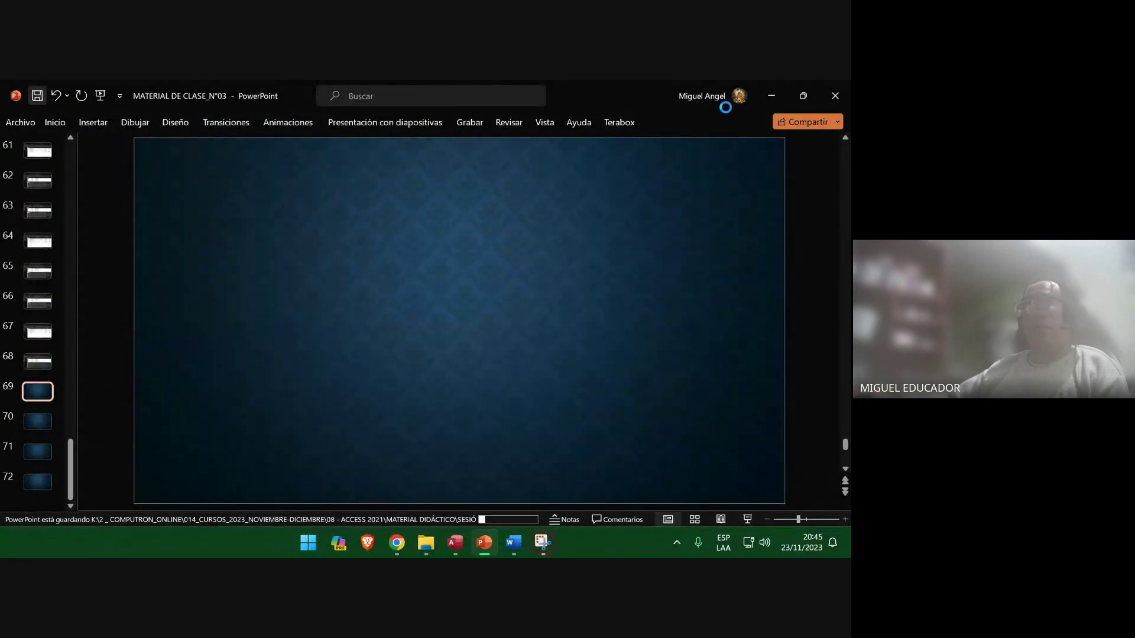
pyautogui.click(771, 96)
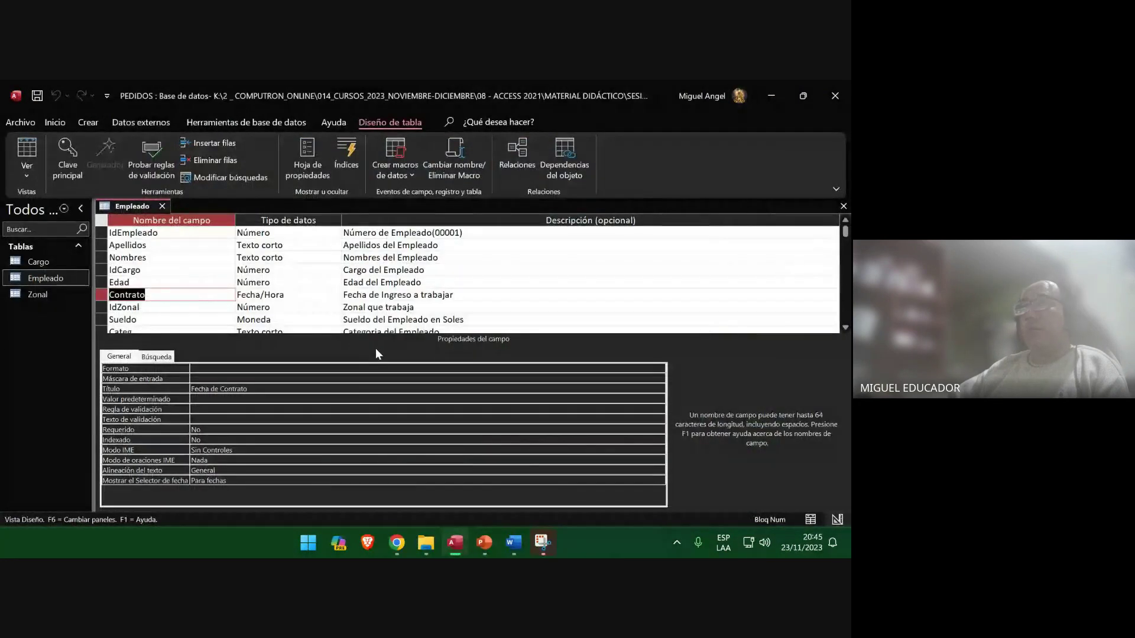
# Expand the Contrato field's Formato options with Fecha mediana highlighted and capture a snip of the whole Access window.
pyautogui.click(378, 369)
pyautogui.click(659, 368)
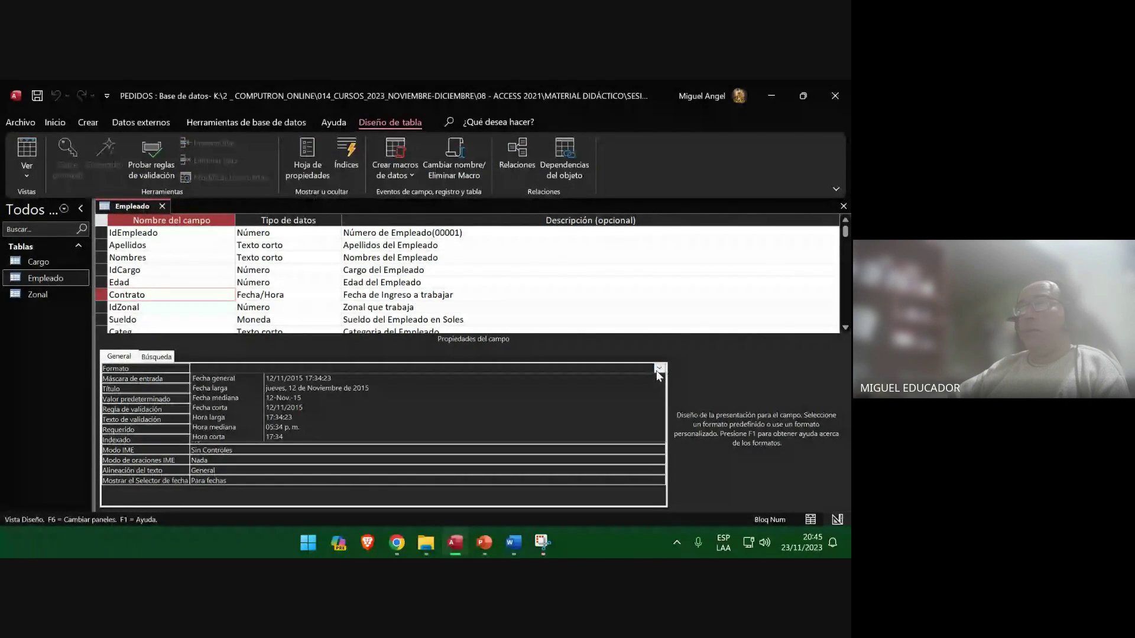
pyautogui.click(657, 369)
pyautogui.click(542, 539)
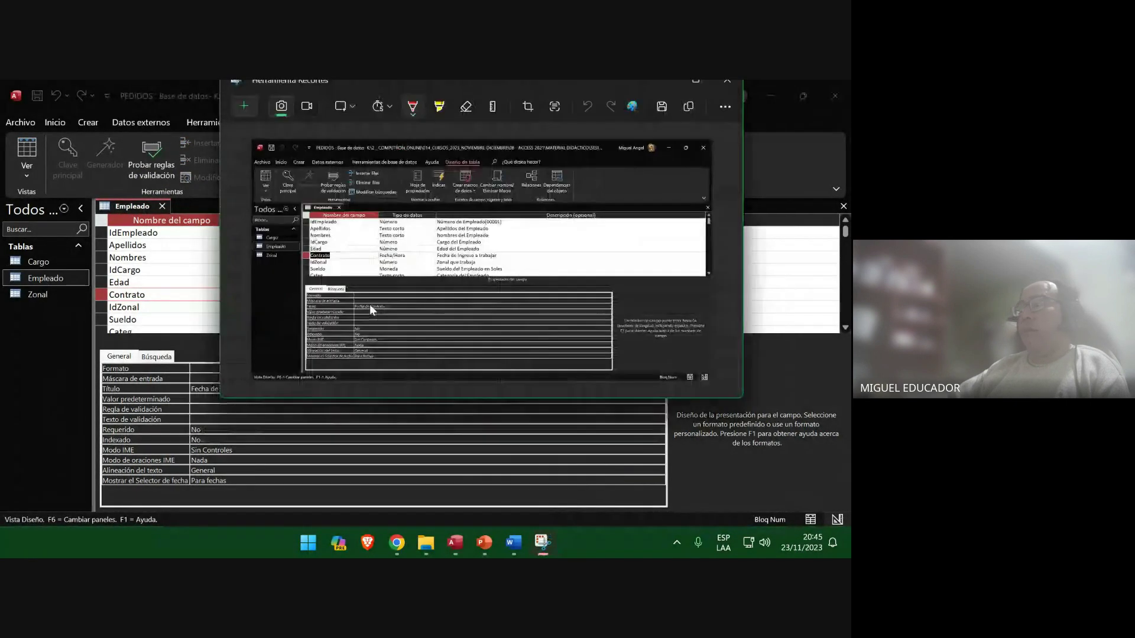
pyautogui.click(244, 106)
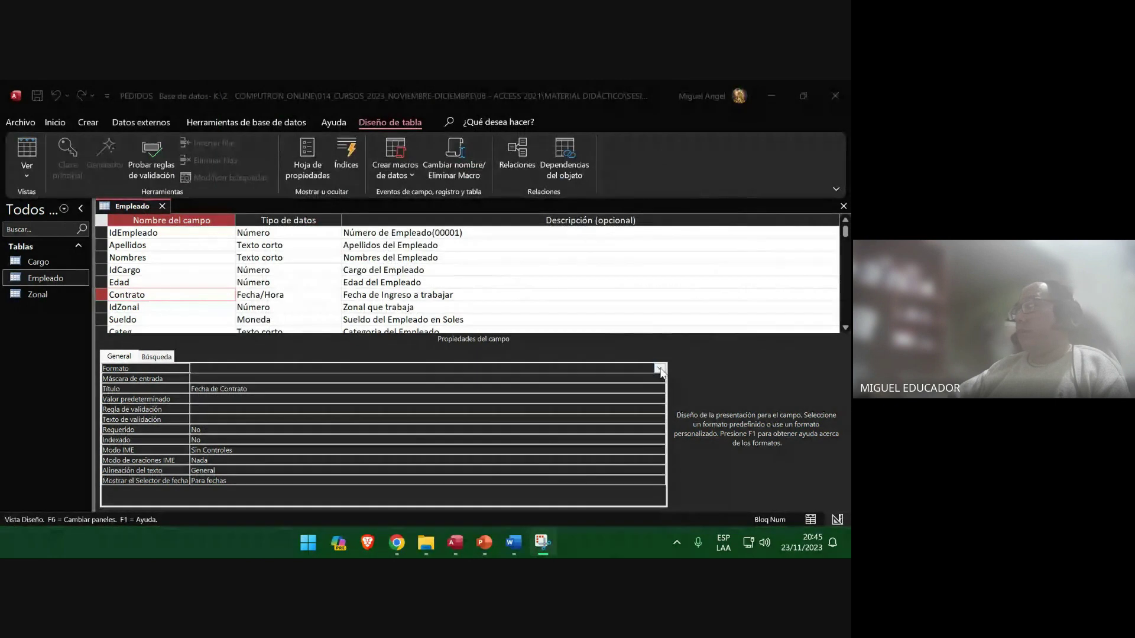
pyautogui.click(658, 369)
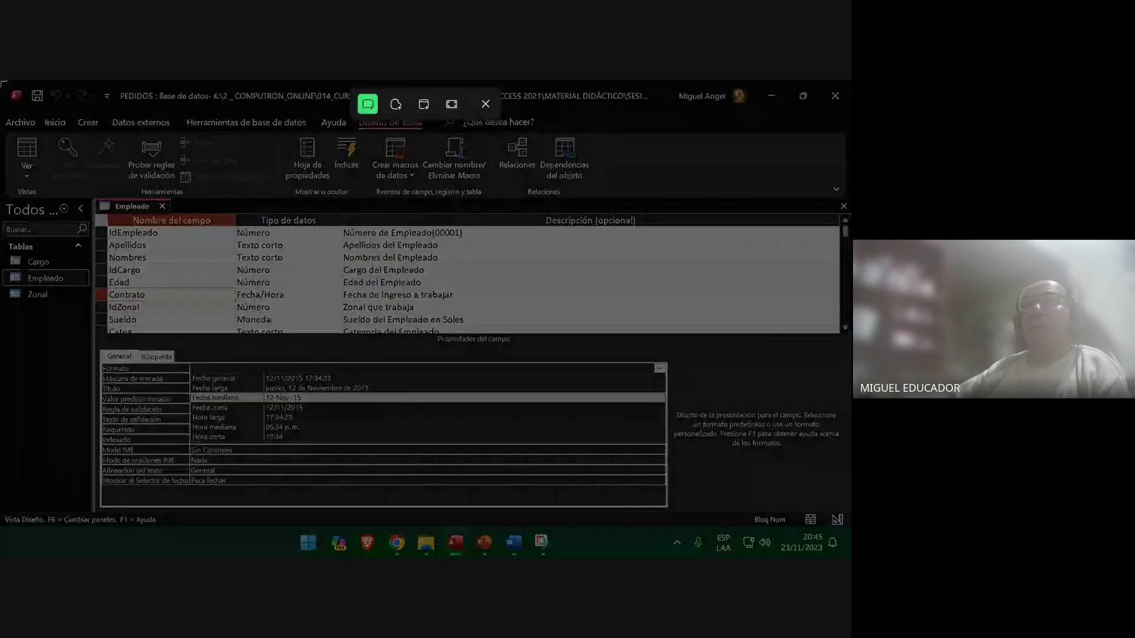
pyautogui.moveTo(3, 83); pyautogui.dragTo(846, 527)
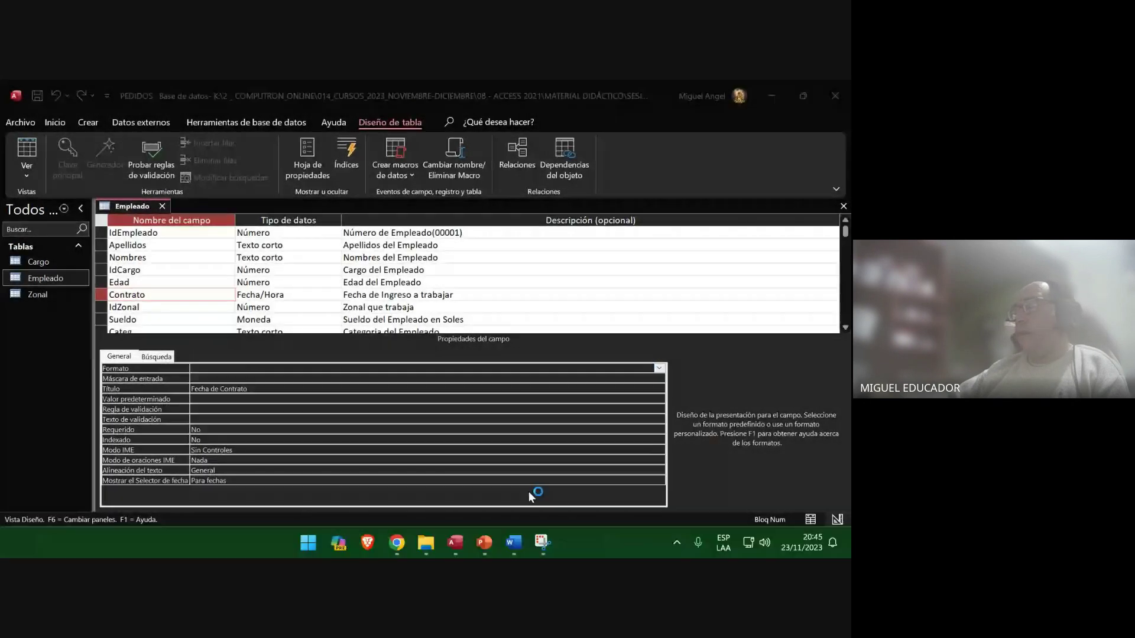
# Paste the Formato options snip onto slide 69 in PowerPoint and save the presentation with slide 70 selected.
pyautogui.click(484, 543)
pyautogui.rightClick(395, 314)
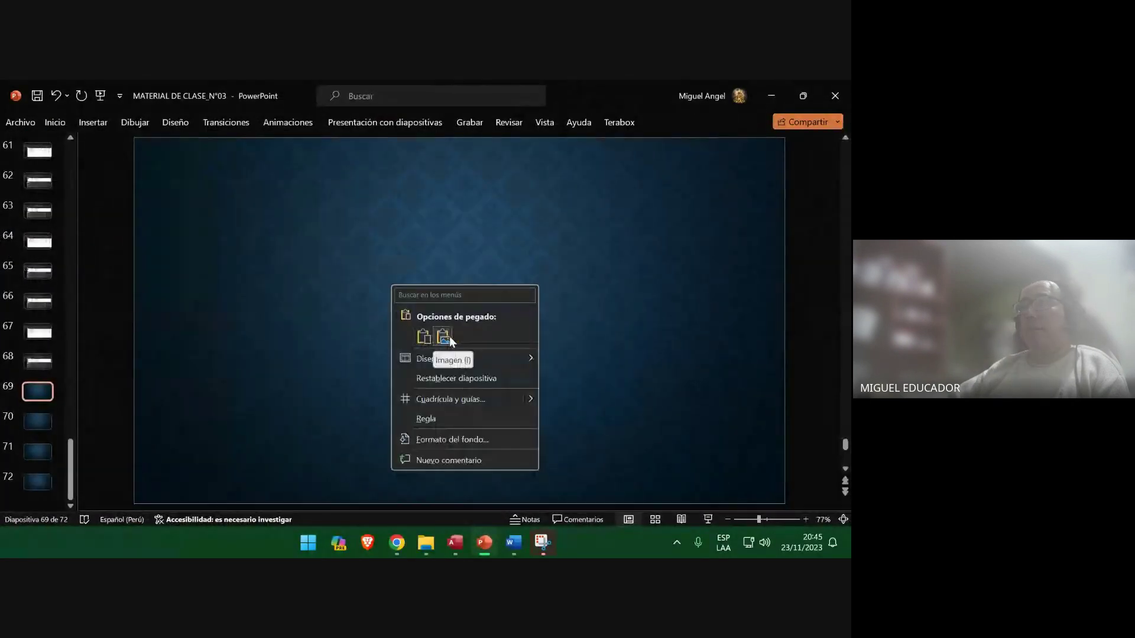
pyautogui.click(423, 337)
pyautogui.click(48, 424)
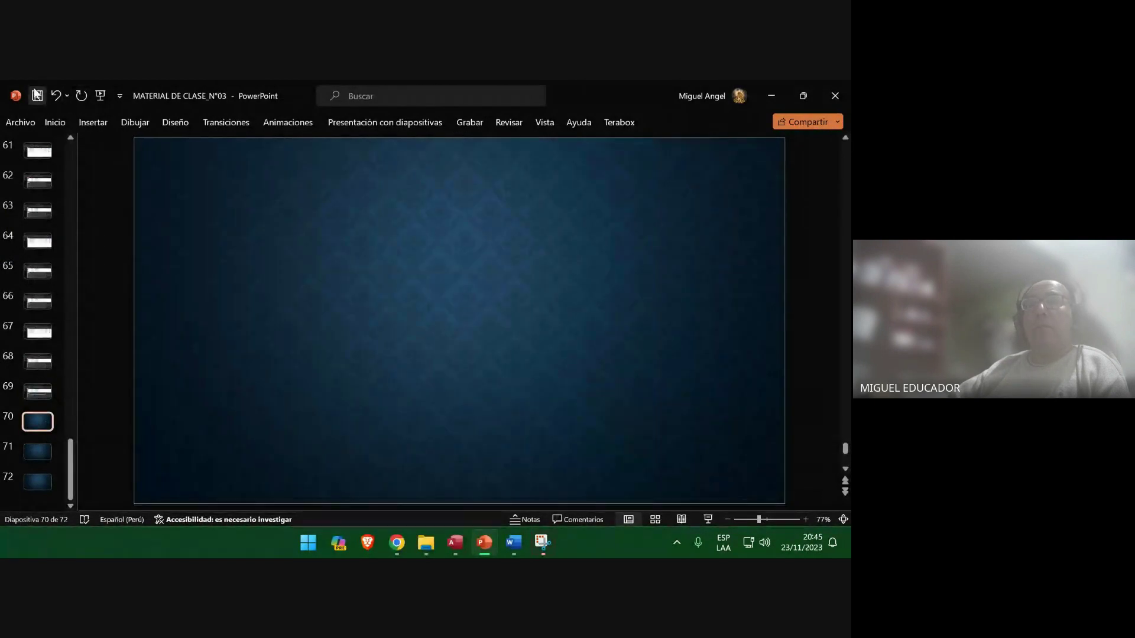
# Return to Access, set the Contrato field's Formato property to Fecha mediana, and save the Empleado table.
pyautogui.click(771, 95)
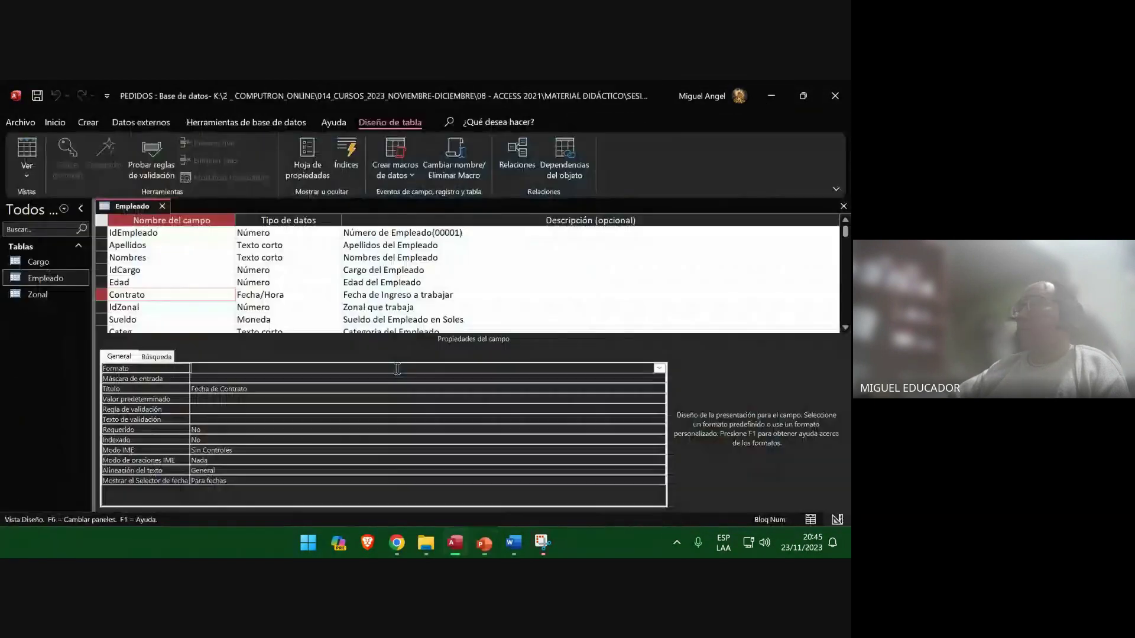
pyautogui.click(659, 368)
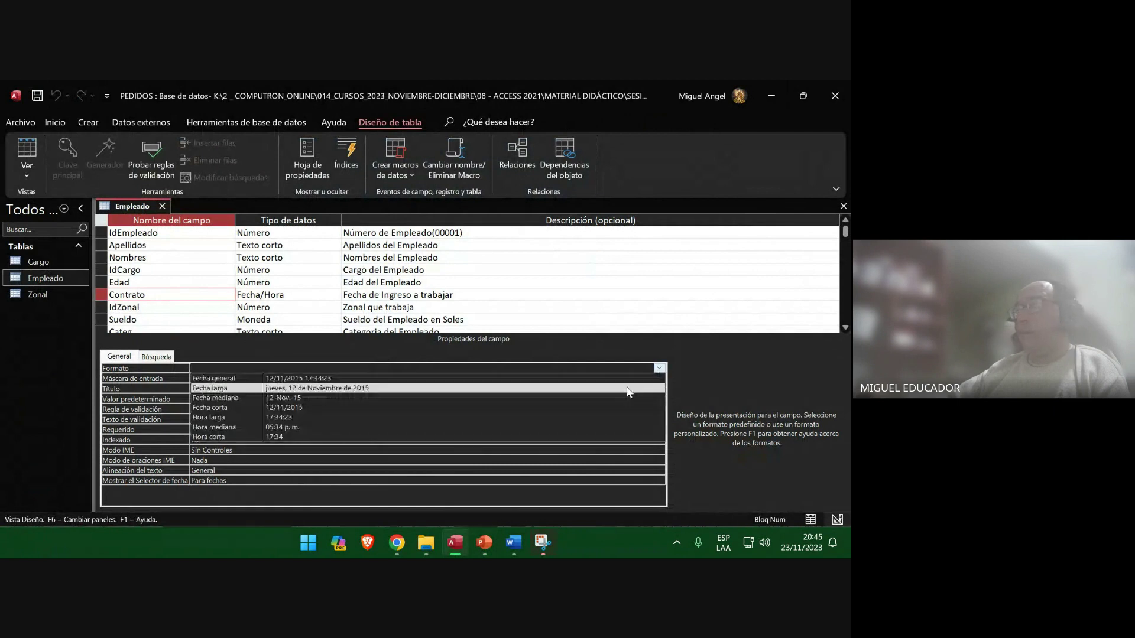
pyautogui.click(621, 397)
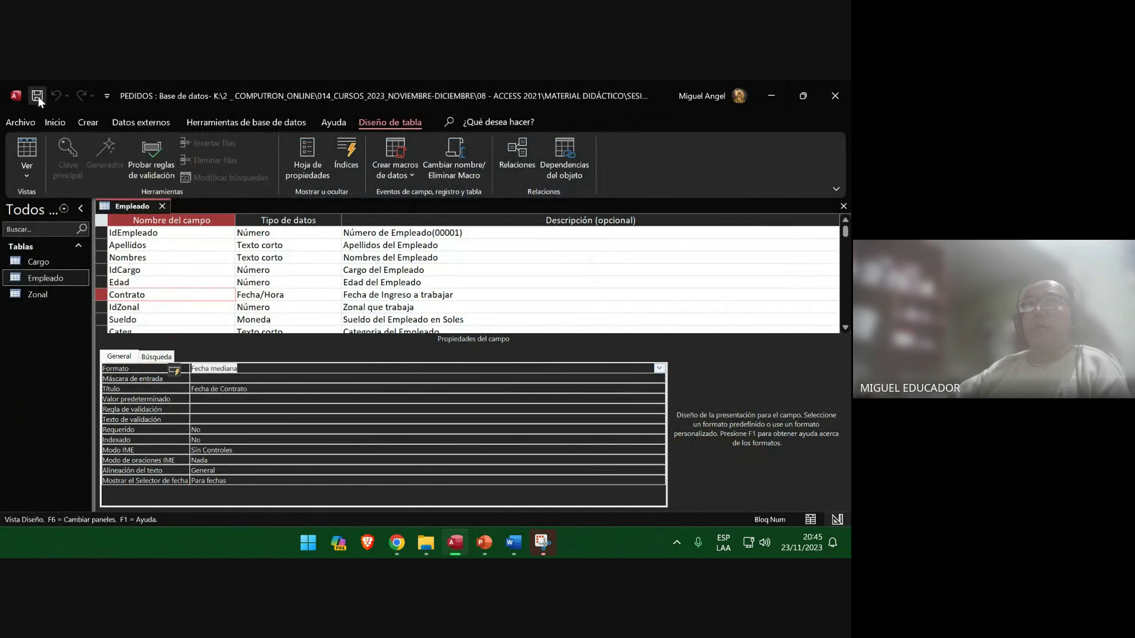
# Insert a screenshot of the Access window on slide 70 in PowerPoint and save the presentation with slide 71 selected.
pyautogui.click(484, 542)
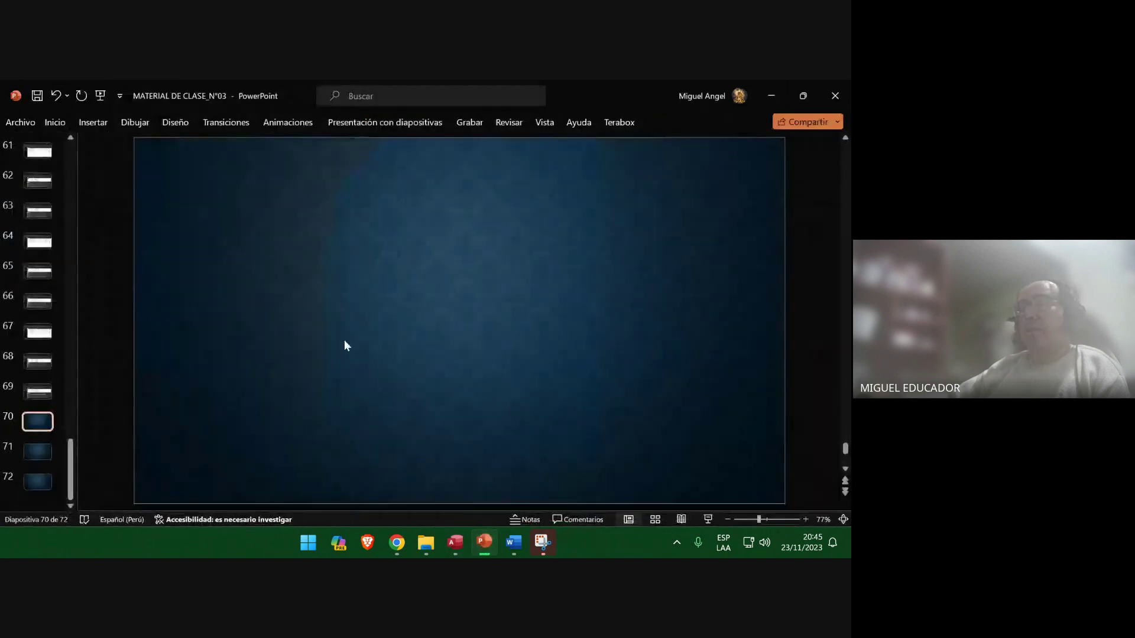
pyautogui.click(93, 122)
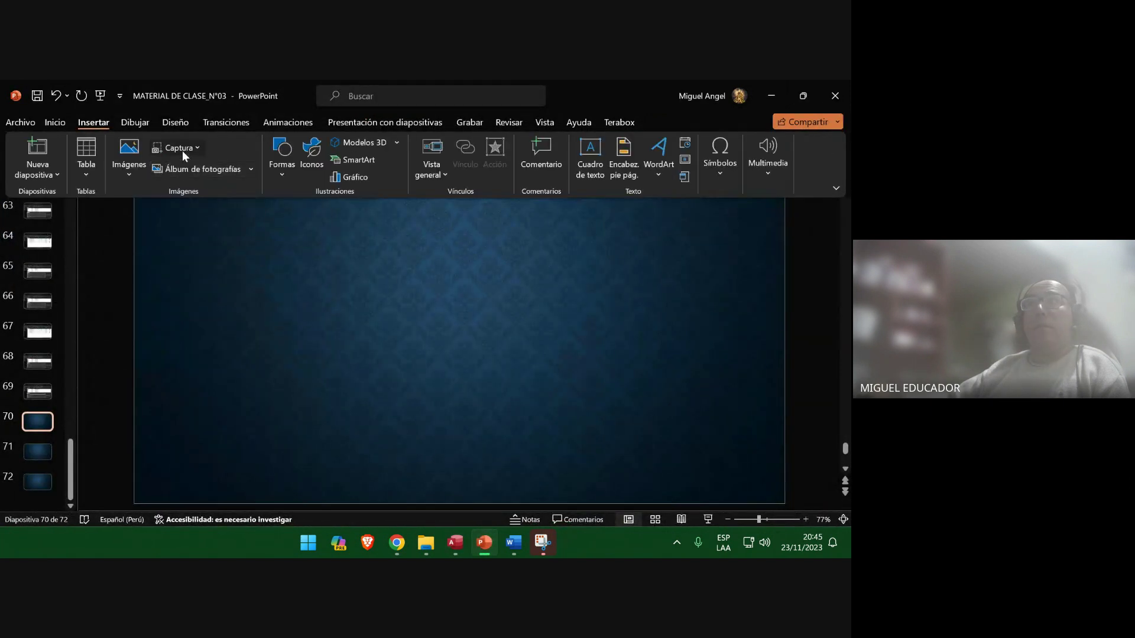
pyautogui.click(178, 148)
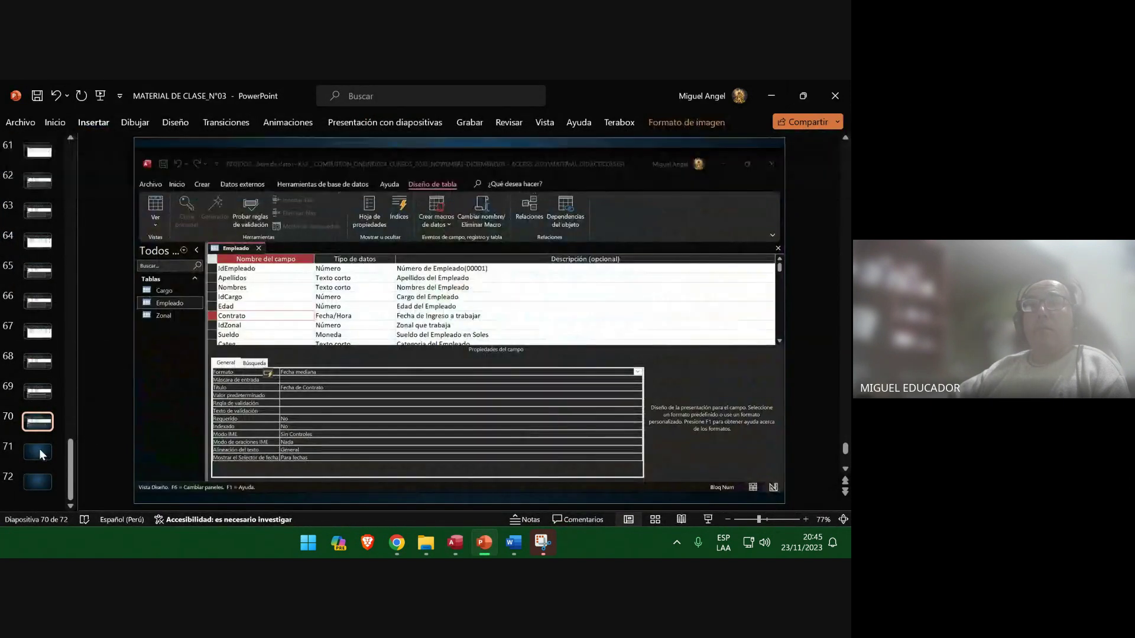
pyautogui.click(39, 449)
pyautogui.click(37, 95)
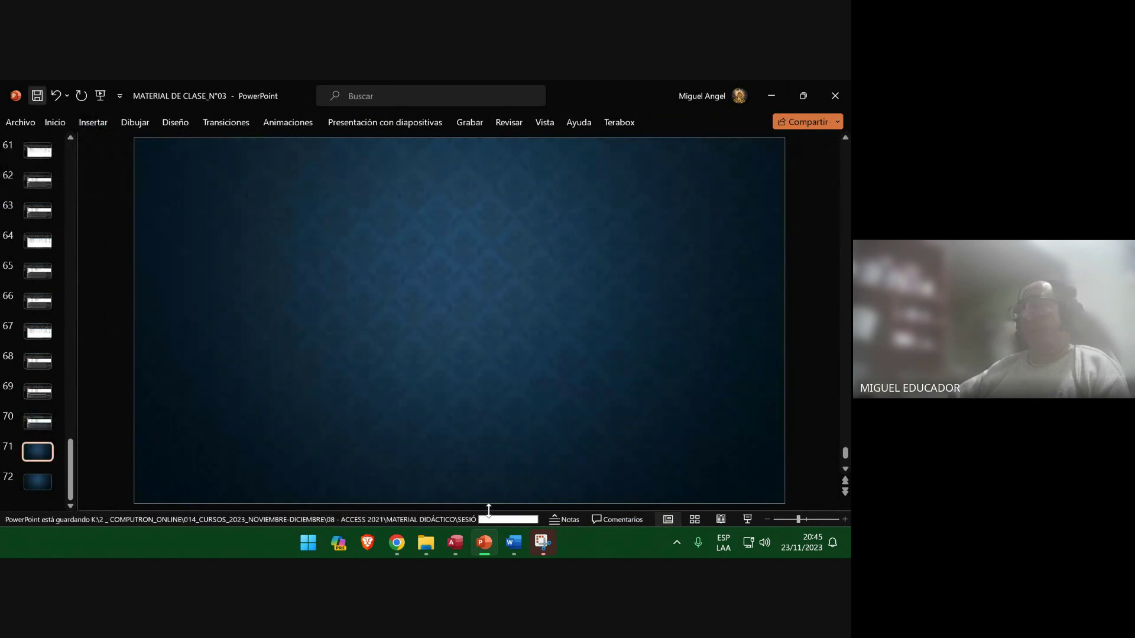
# Consult the Campos Fecha instructions in the Word guide and view the Empleado table in Datasheet view in Access.
pyautogui.click(515, 548)
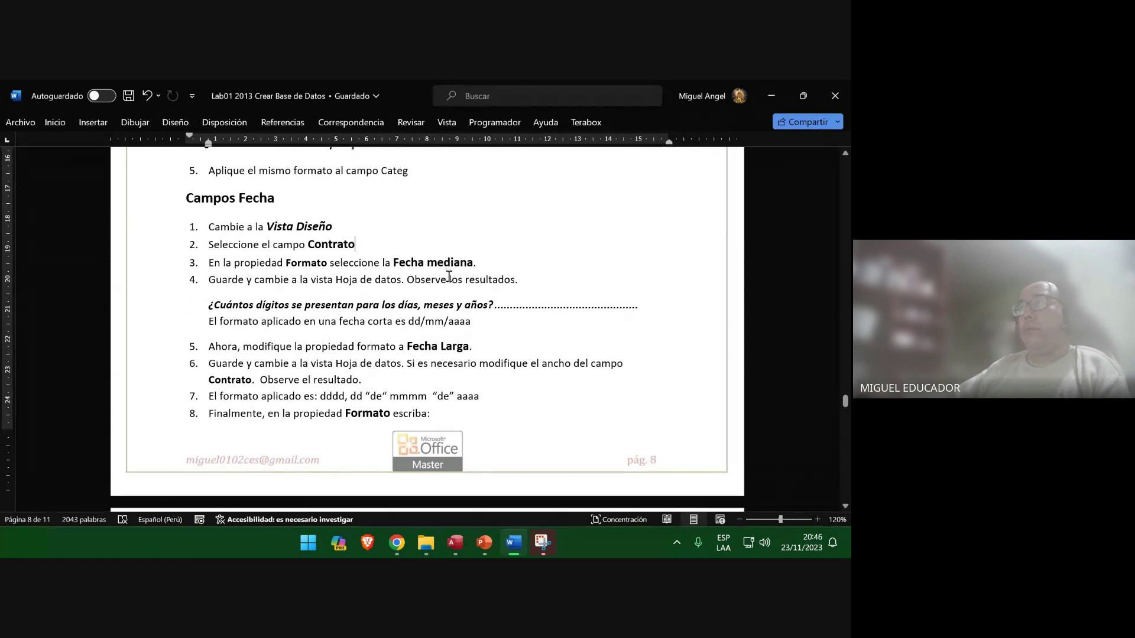
pyautogui.click(771, 95)
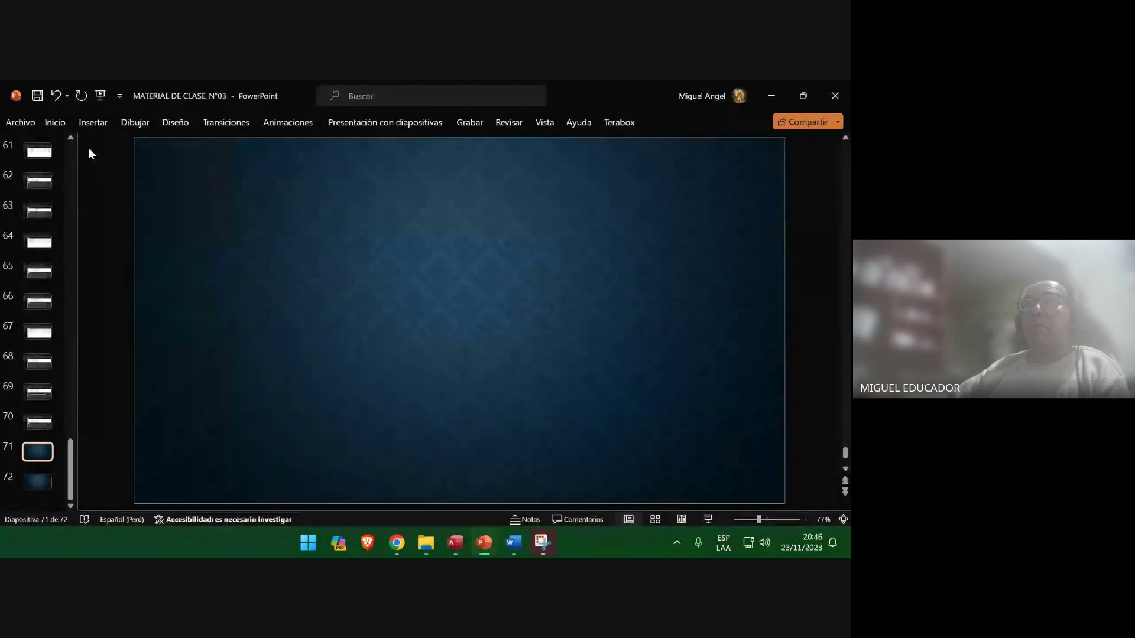
pyautogui.click(37, 95)
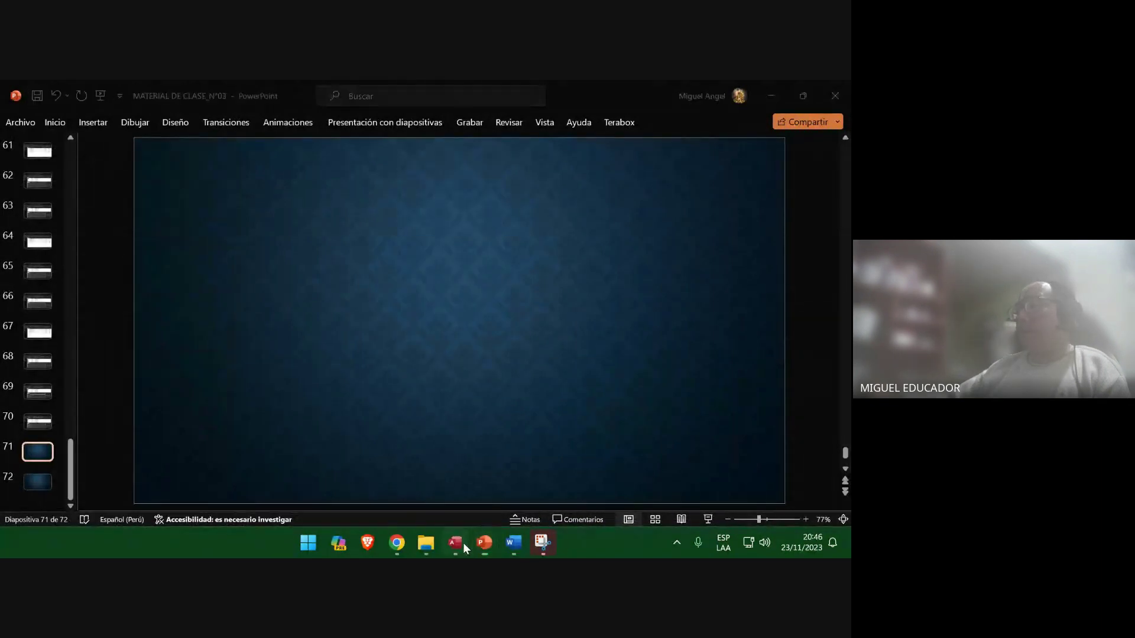
pyautogui.click(460, 545)
pyautogui.click(24, 154)
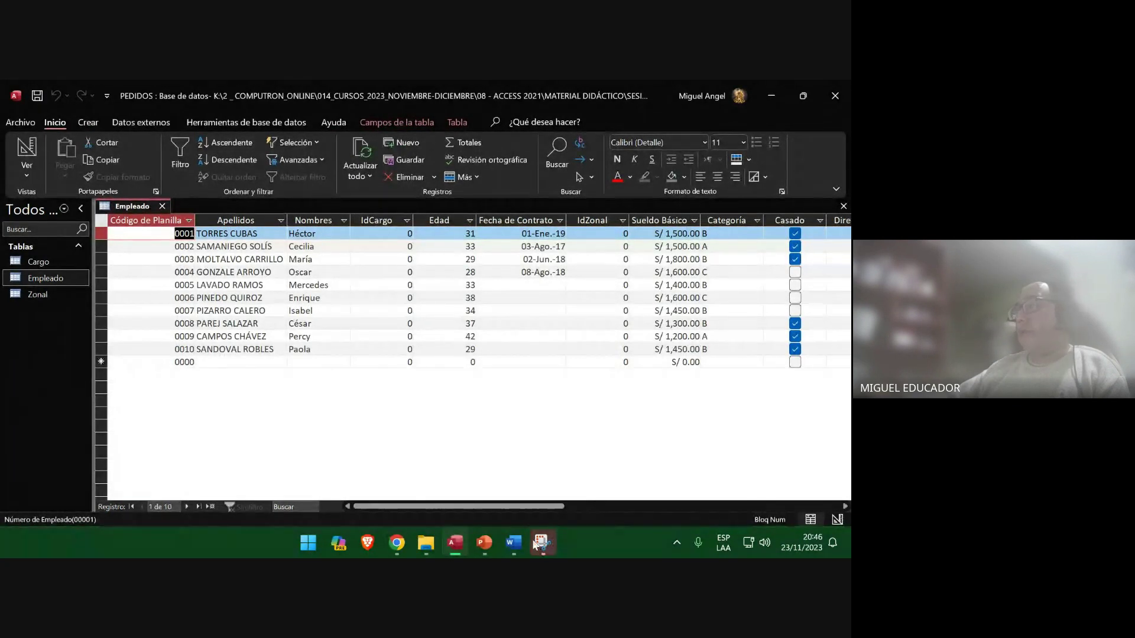
# Copy the date format code dd-mmm-aaaa from step 8 of the Campos Fecha section in the Word guide.
pyautogui.click(514, 542)
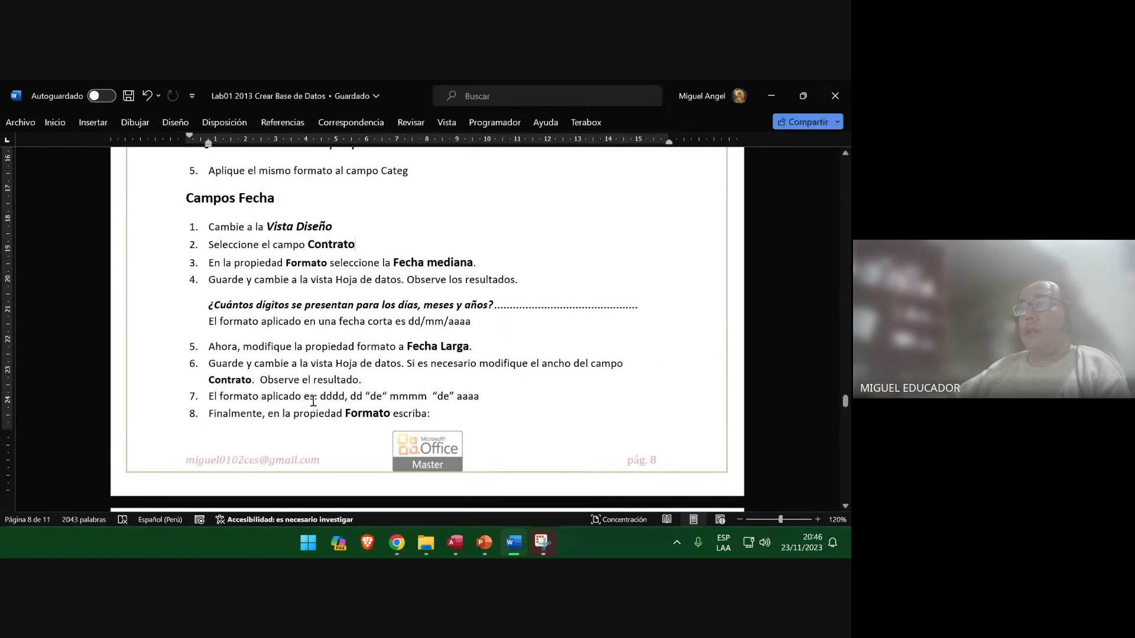
pyautogui.scroll(-5, 485, 419)
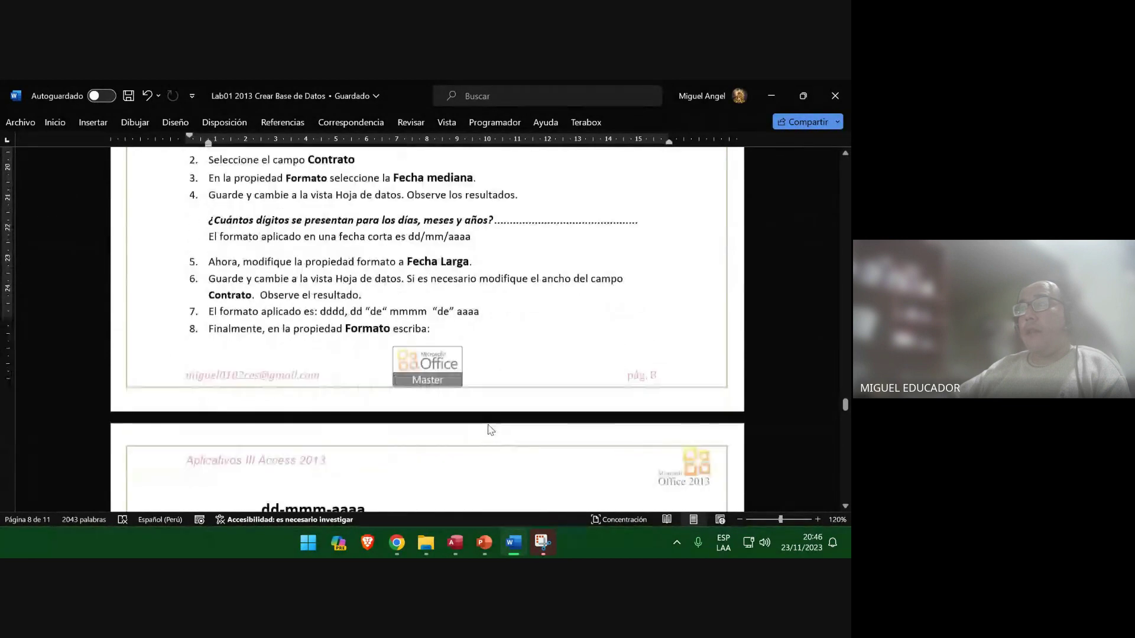
pyautogui.scroll(-1, 377, 406)
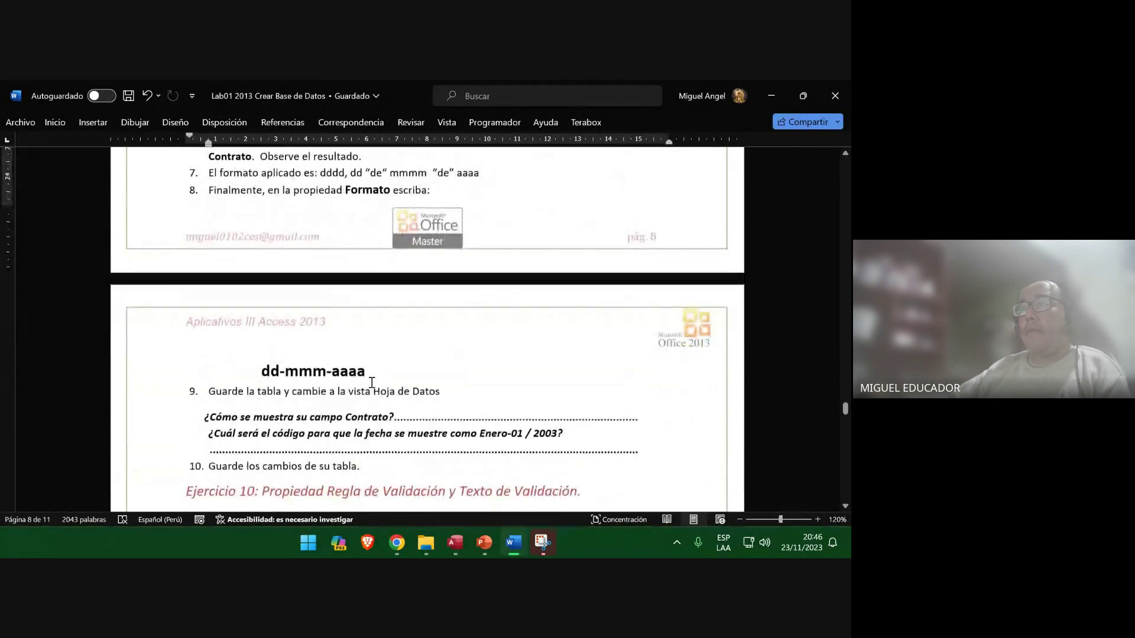
pyautogui.scroll(-2, 368, 372)
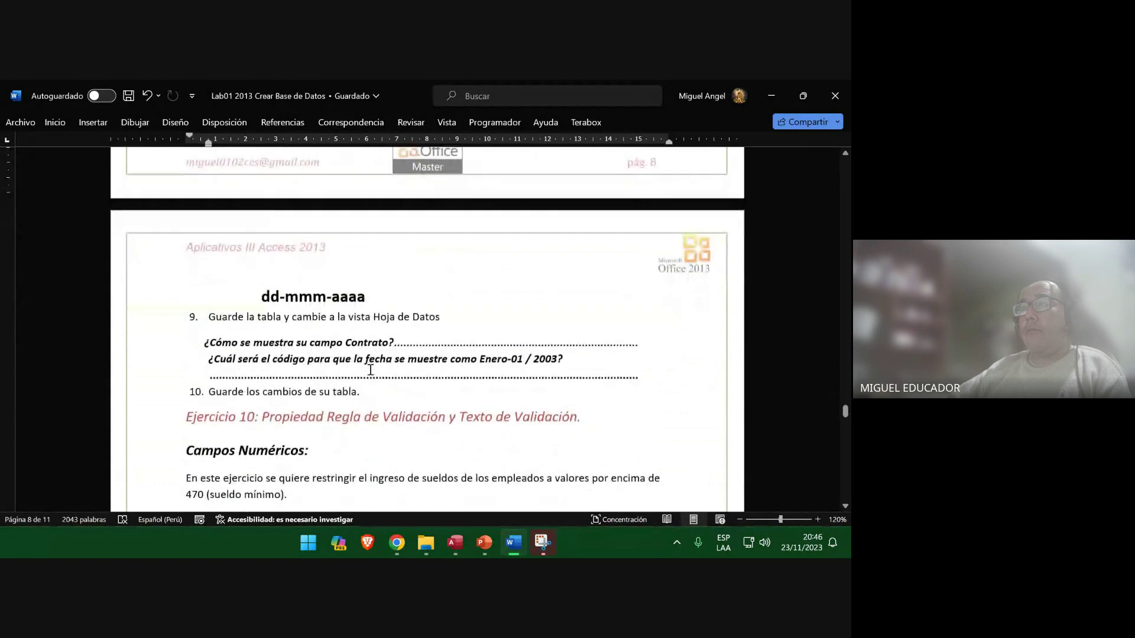
pyautogui.moveTo(366, 296); pyautogui.dragTo(258, 296)
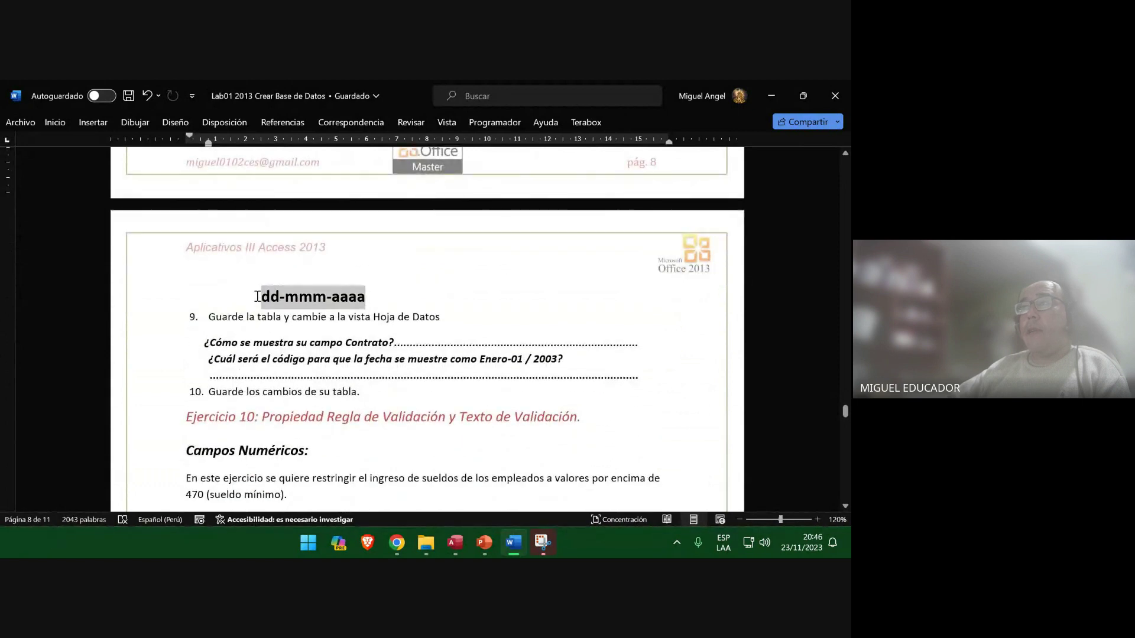
pyautogui.rightClick(320, 306)
pyautogui.click(349, 312)
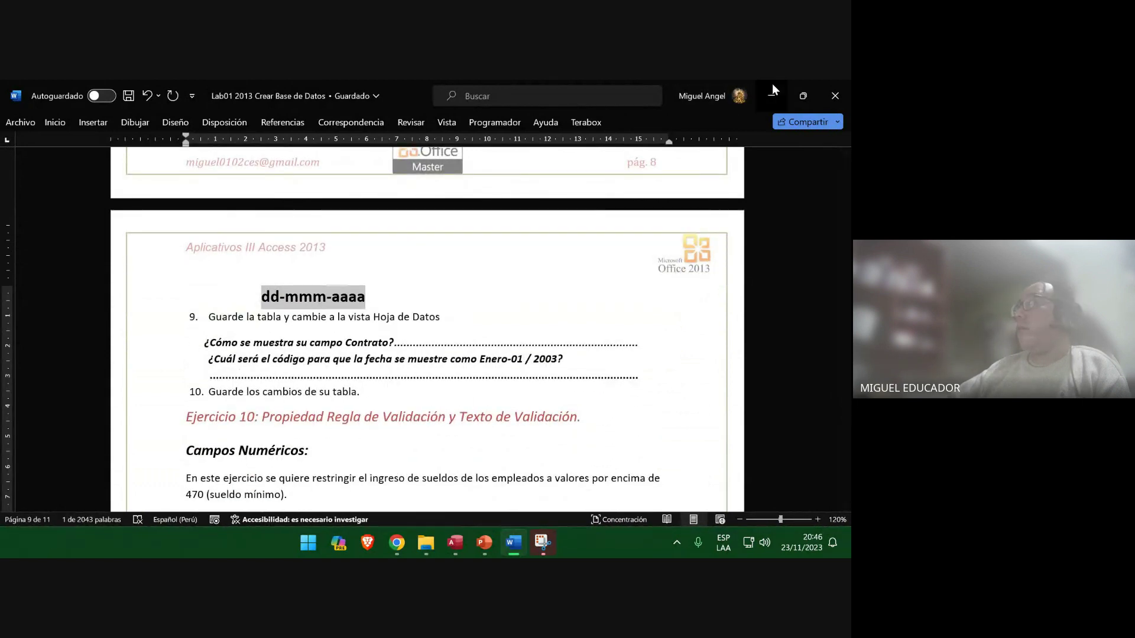
# Return the Empleado table to Design view in Access and replace the Contrato field's Formato with the copied dd-mmm-aaaa code.
pyautogui.hotkey('alt', 'Tab')
pyautogui.click(39, 148)
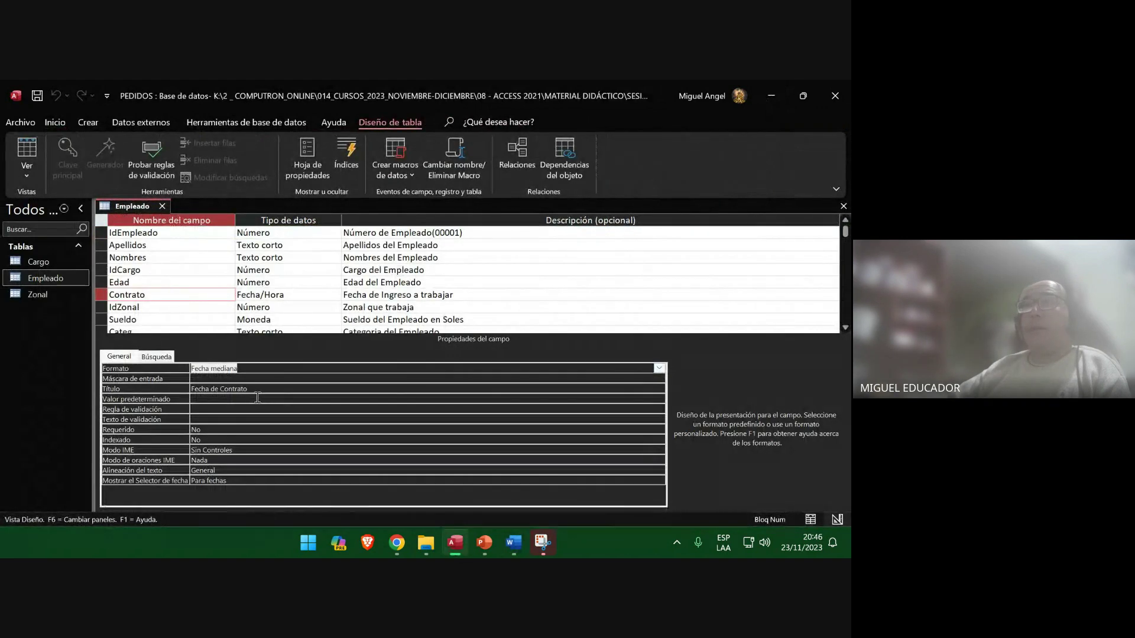
pyautogui.rightClick(246, 368)
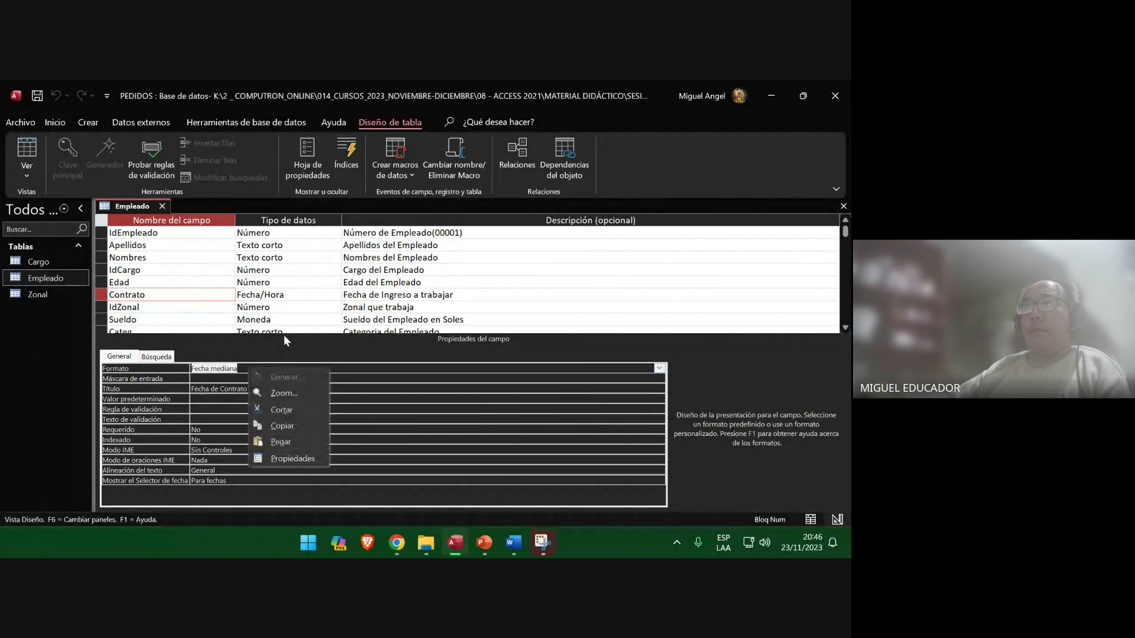
pyautogui.click(289, 441)
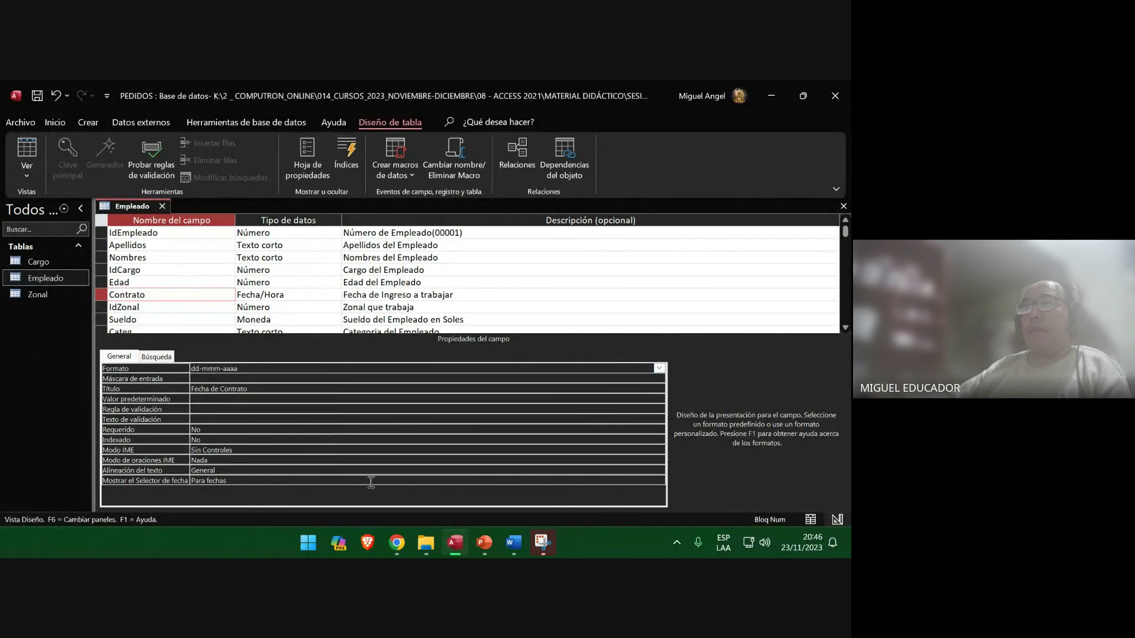
pyautogui.click(543, 543)
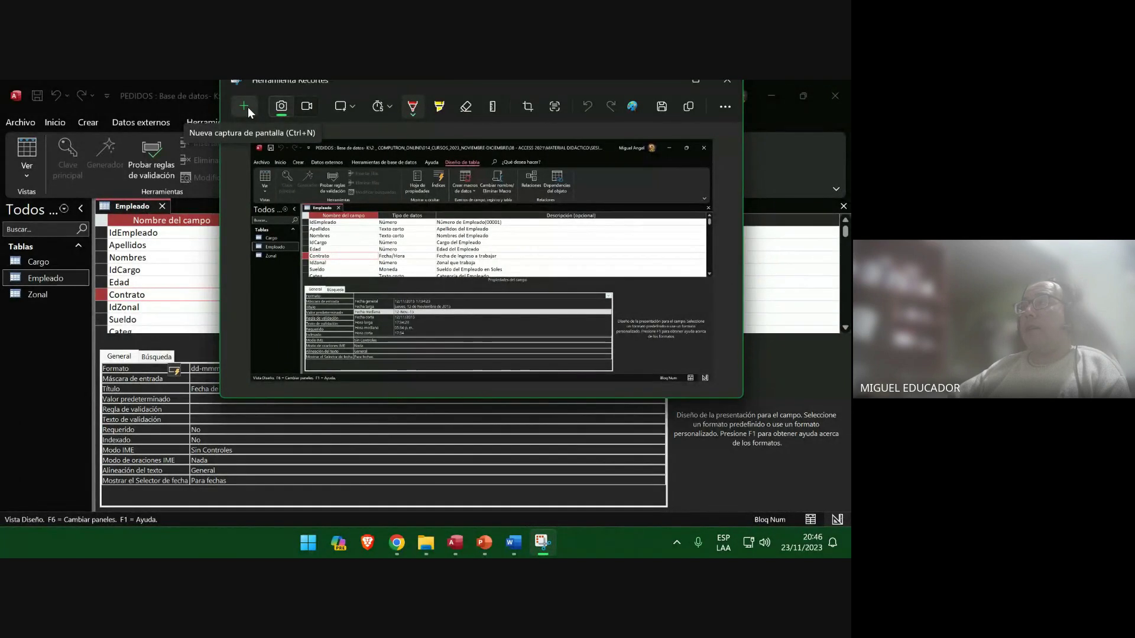
pyautogui.click(148, 419)
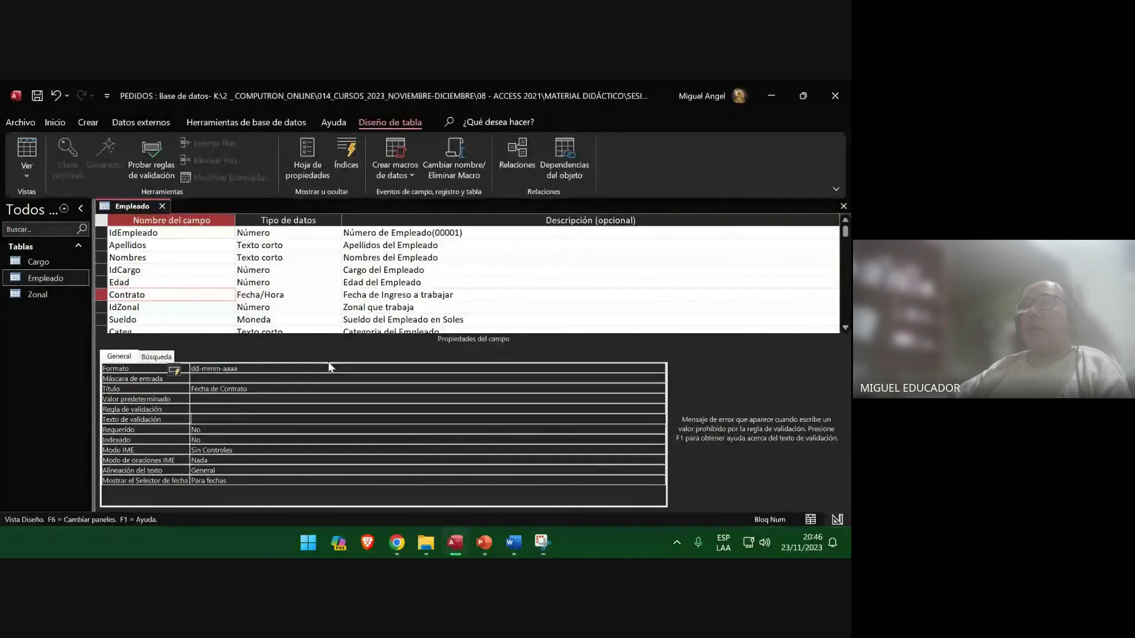
pyautogui.click(591, 368)
pyautogui.click(658, 368)
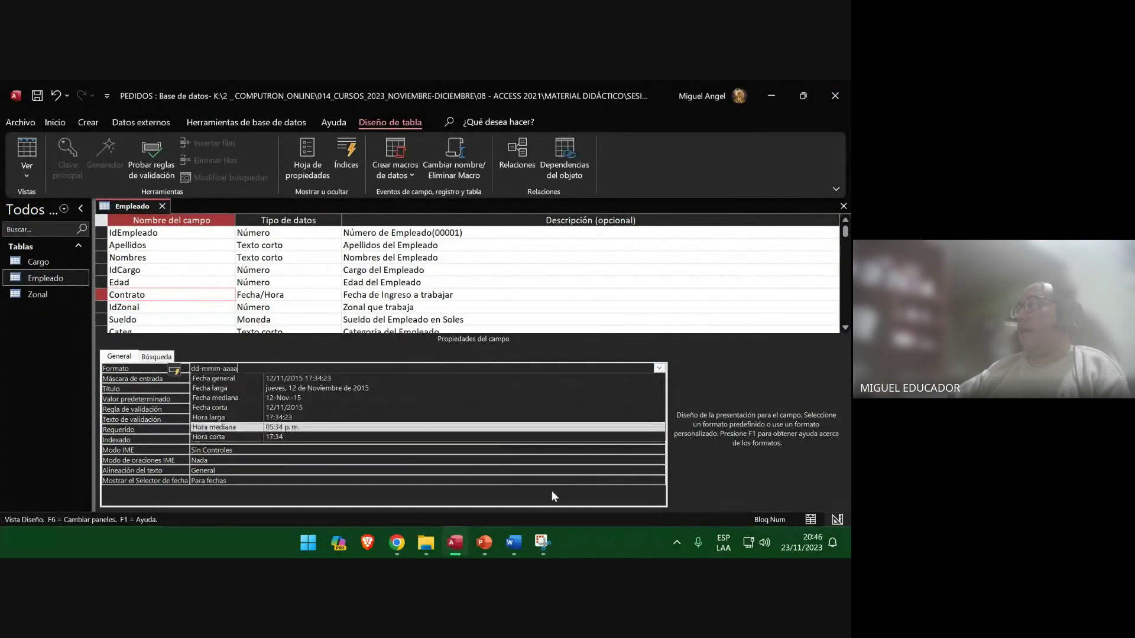
# Review slide 70 in PowerPoint, reselect blank slide 71, and save the presentation.
pyautogui.click(484, 542)
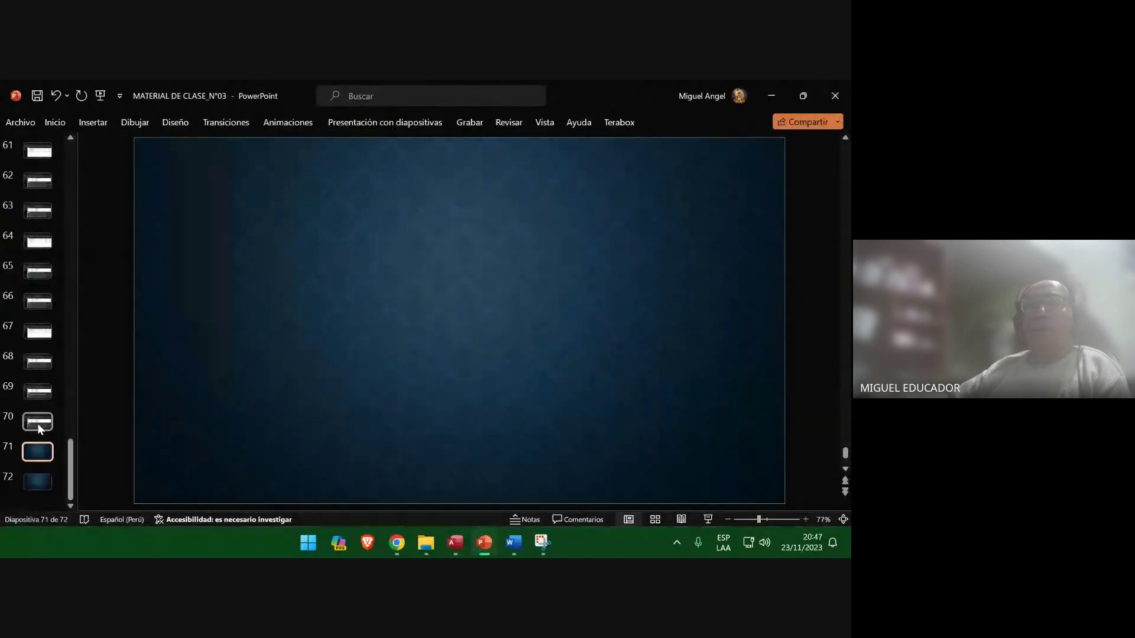
pyautogui.click(39, 421)
pyautogui.click(39, 450)
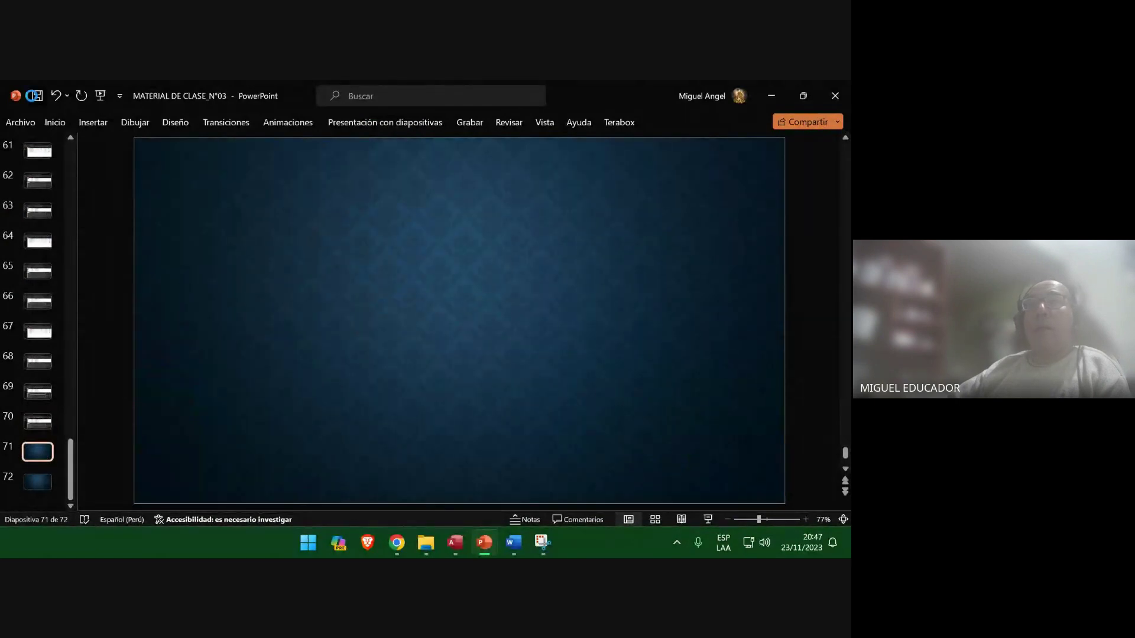
pyautogui.click(37, 95)
# Back in Access, set Contrato's Formato to Fecha mediana and show the Empleado table in Datasheet view, saving the change.
pyautogui.click(771, 96)
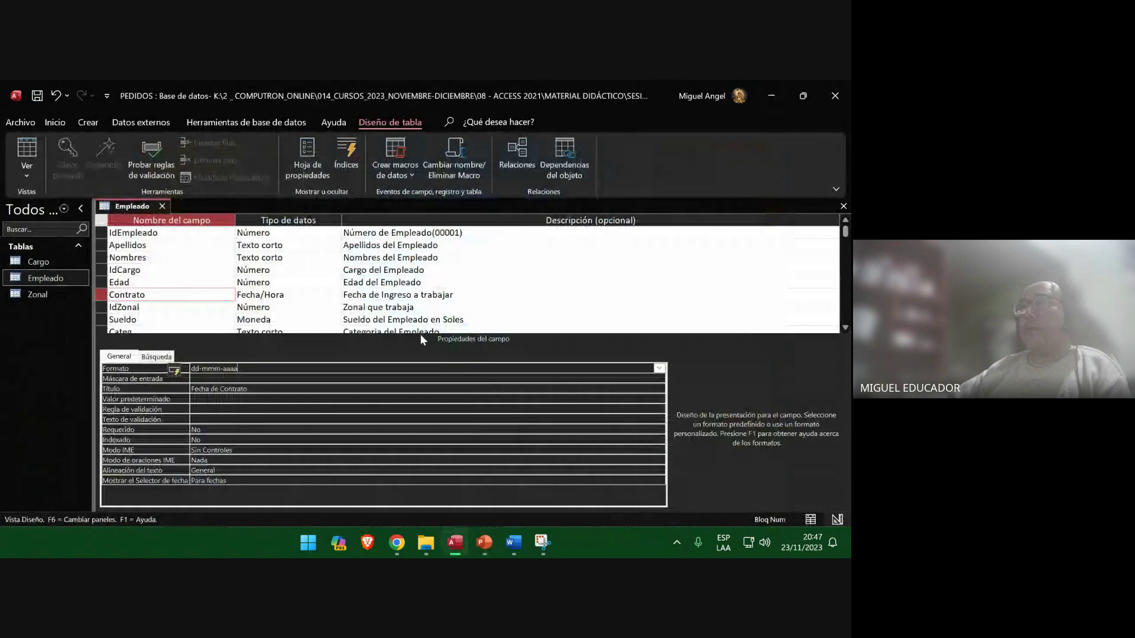
pyautogui.click(659, 368)
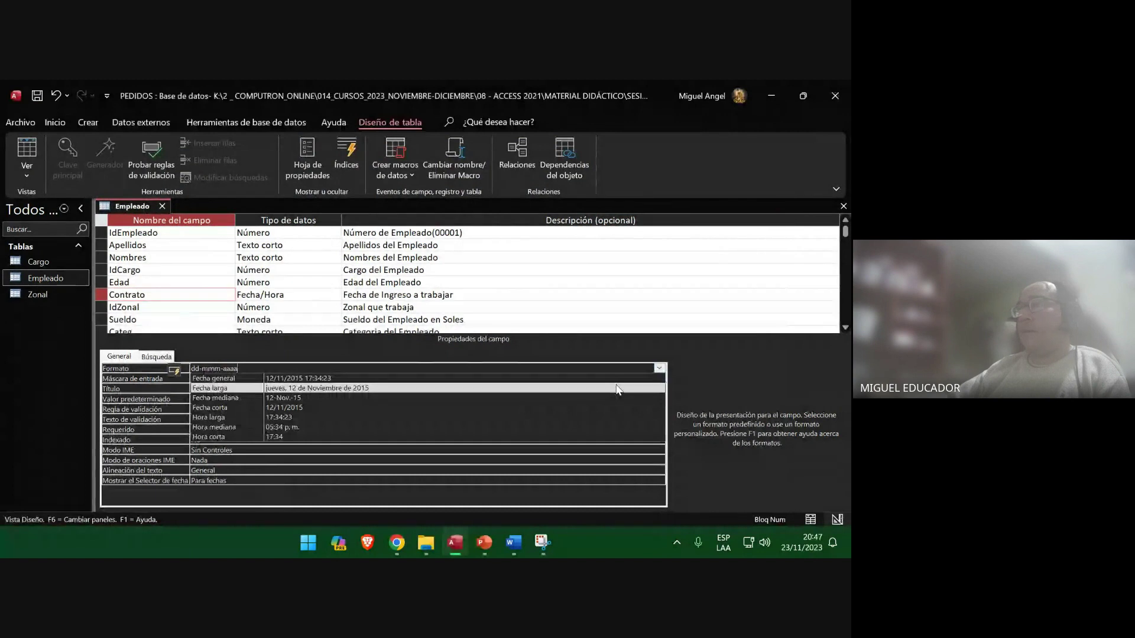
pyautogui.click(611, 398)
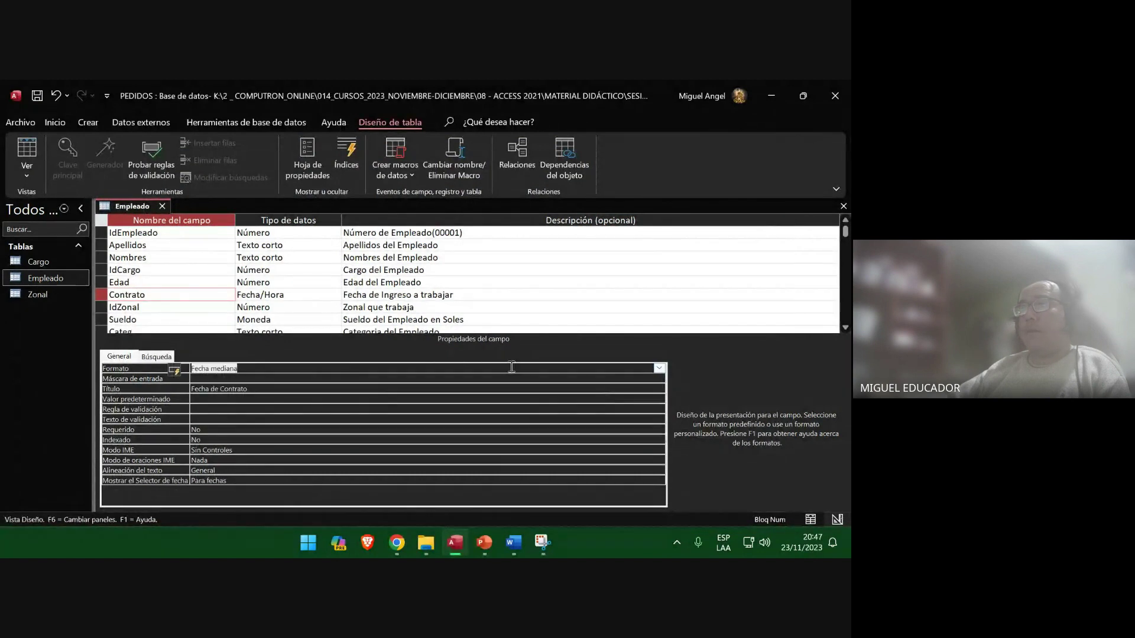
pyautogui.click(20, 148)
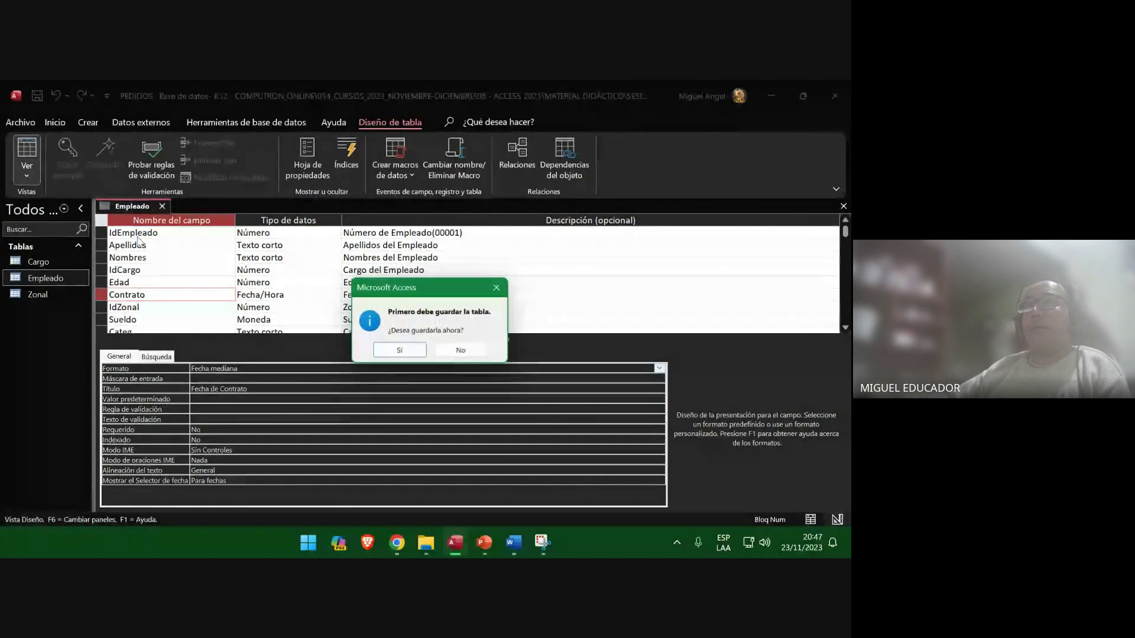
pyautogui.click(403, 348)
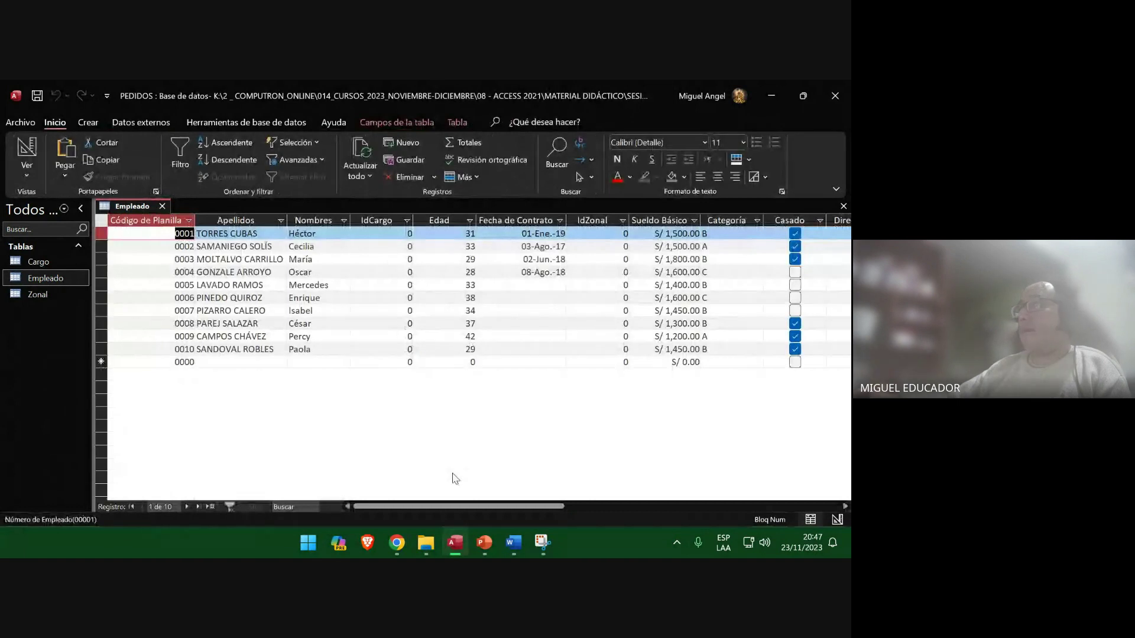
# Insert a screenshot of the Access datasheet window on slide 71 in PowerPoint and select slide 72.
pyautogui.click(490, 543)
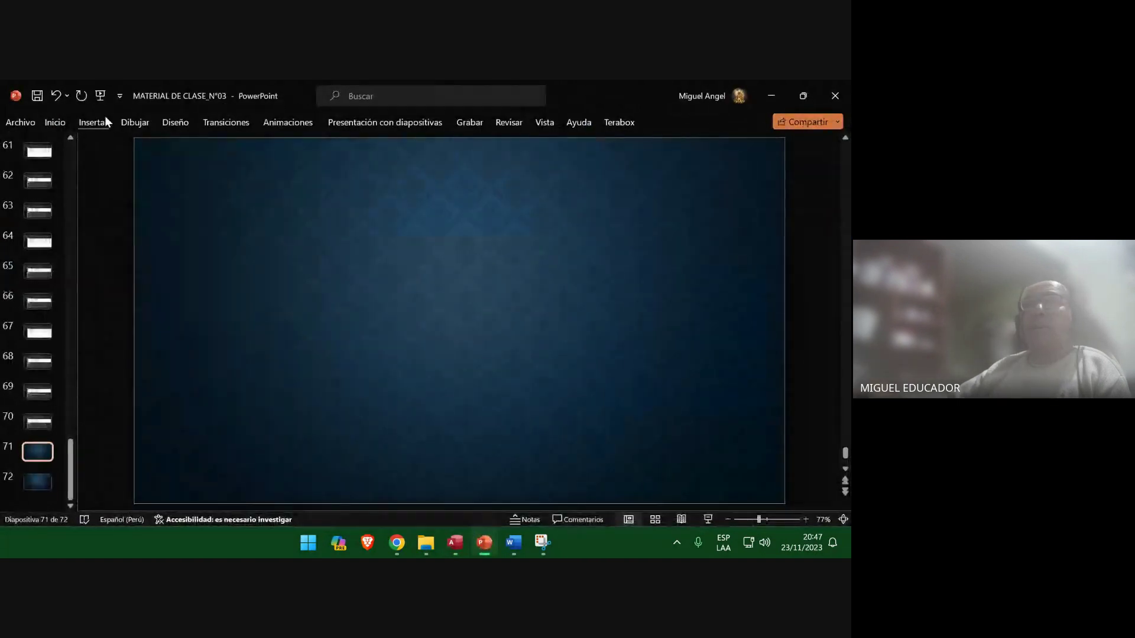
pyautogui.click(107, 121)
pyautogui.click(173, 148)
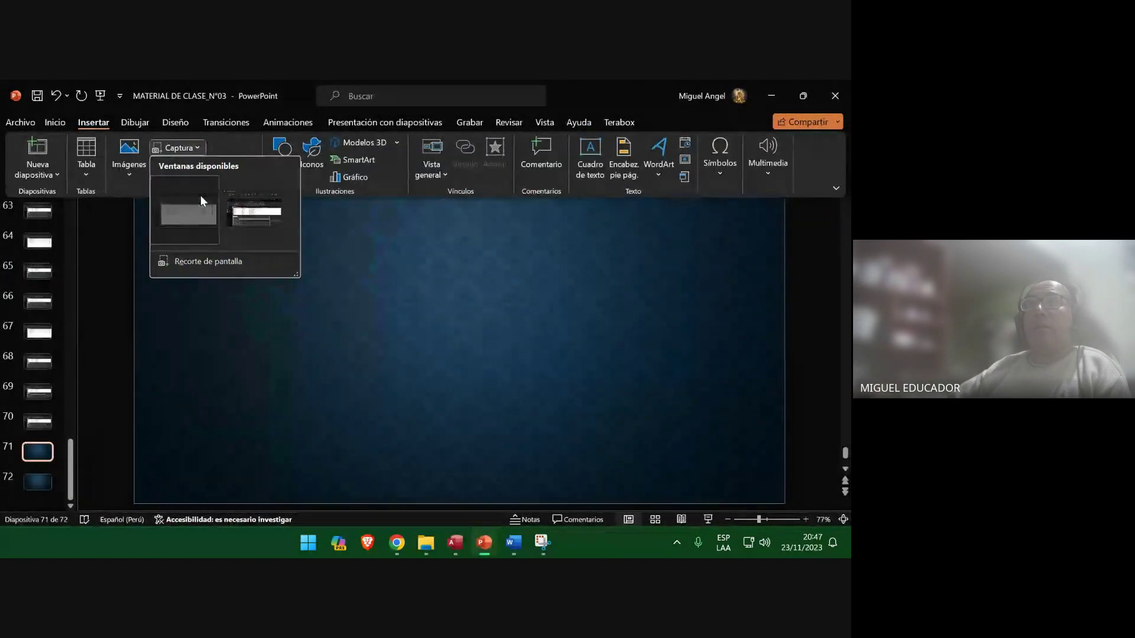
pyautogui.click(200, 201)
pyautogui.click(51, 481)
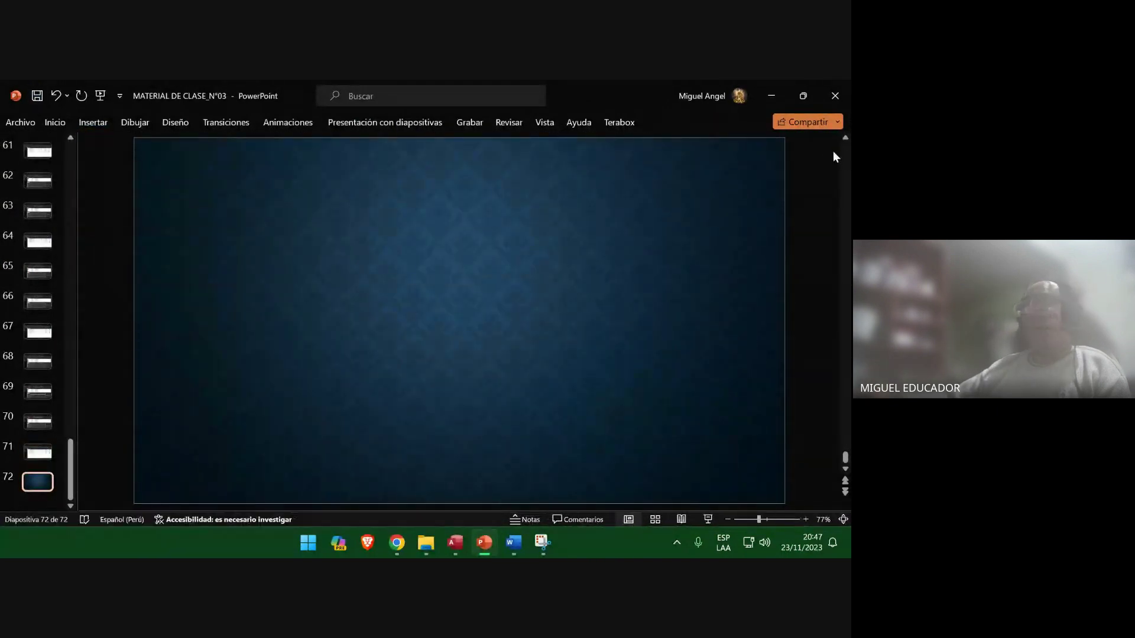
# Switch from PowerPoint to Access and show the Empleado table in Design view.
pyautogui.click(771, 96)
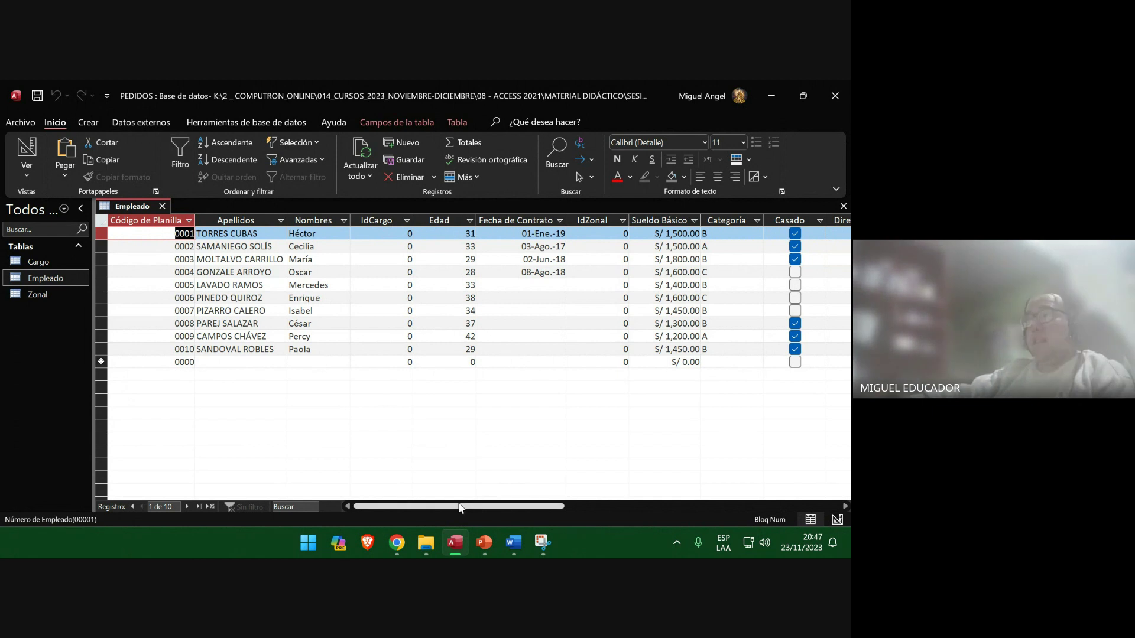
pyautogui.moveTo(486, 543)
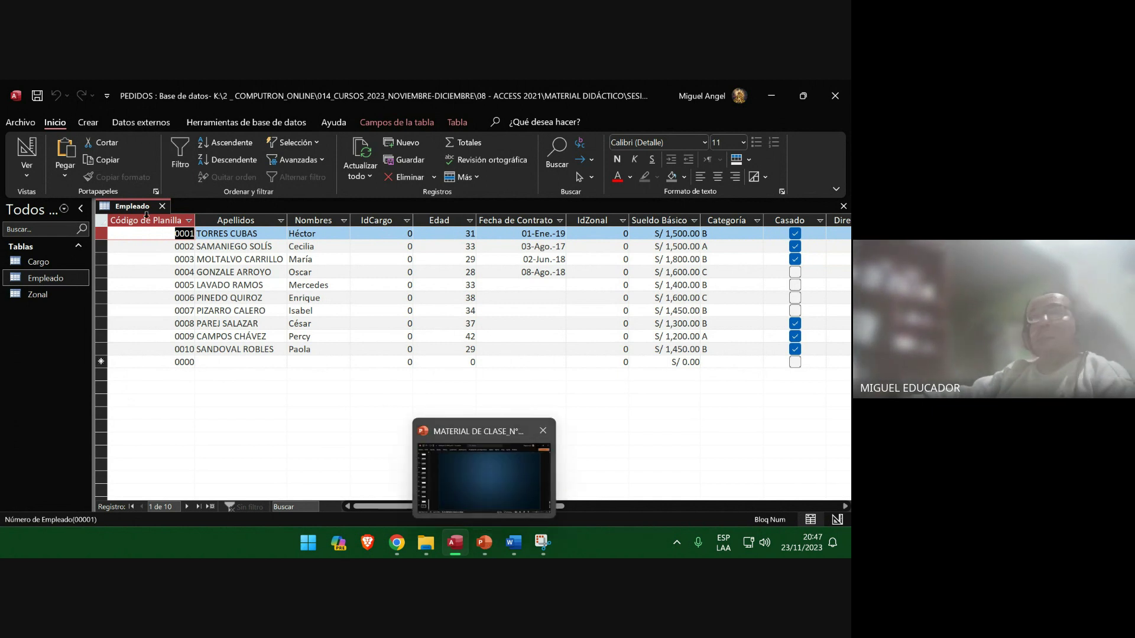
pyautogui.click(27, 150)
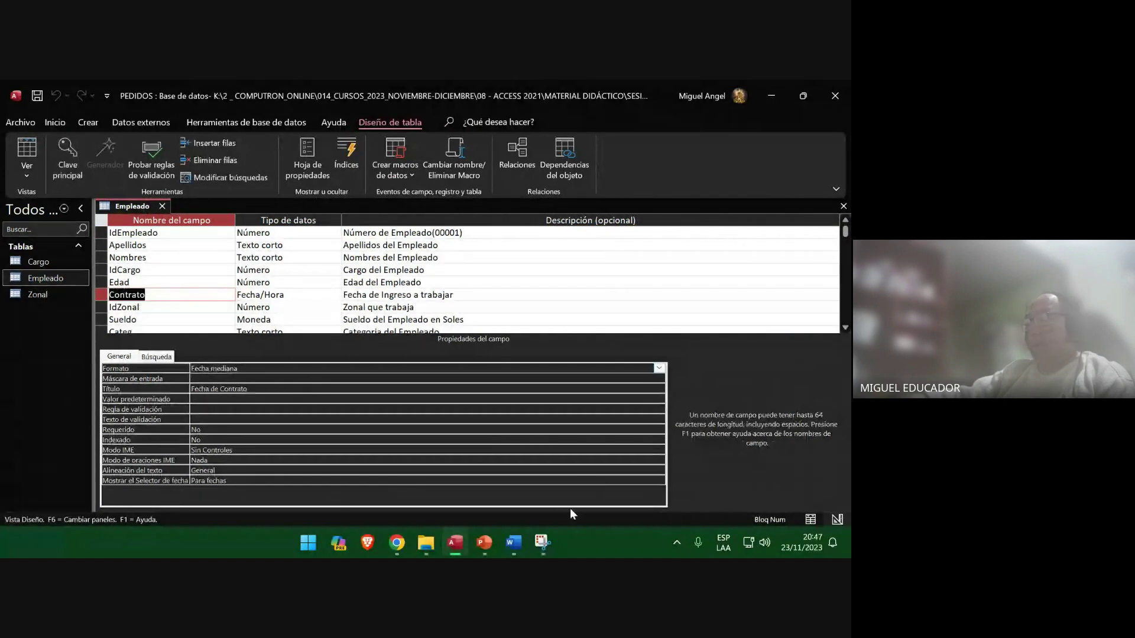
# Capture the Access Design view window with the Snipping Tool and paste it as a picture on slide 72 in PowerPoint.
pyautogui.click(543, 541)
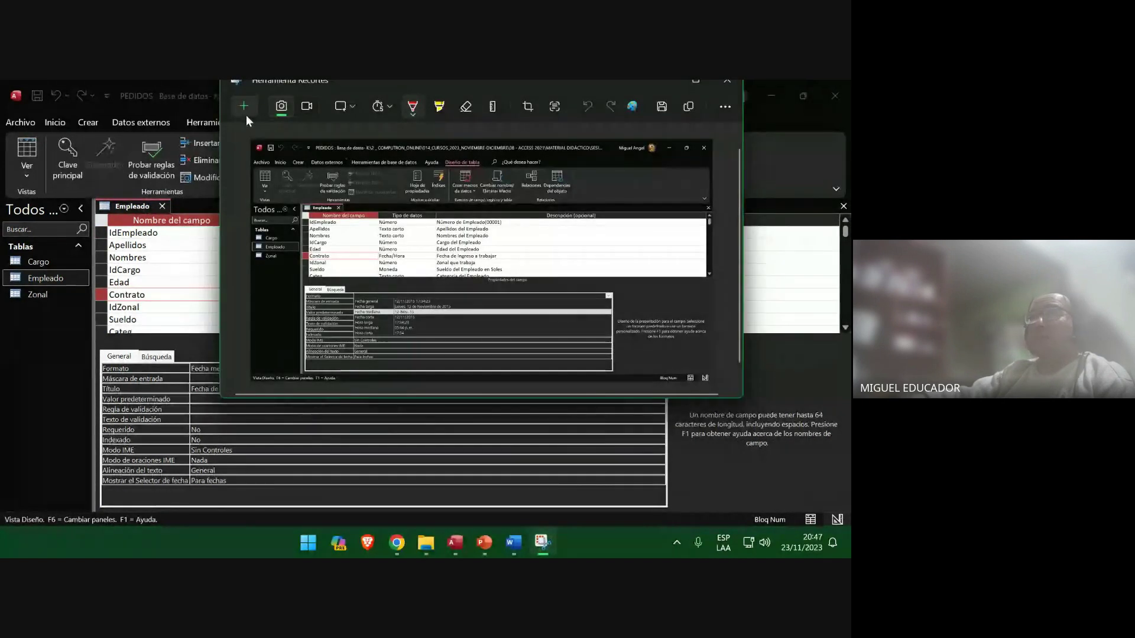
pyautogui.click(246, 114)
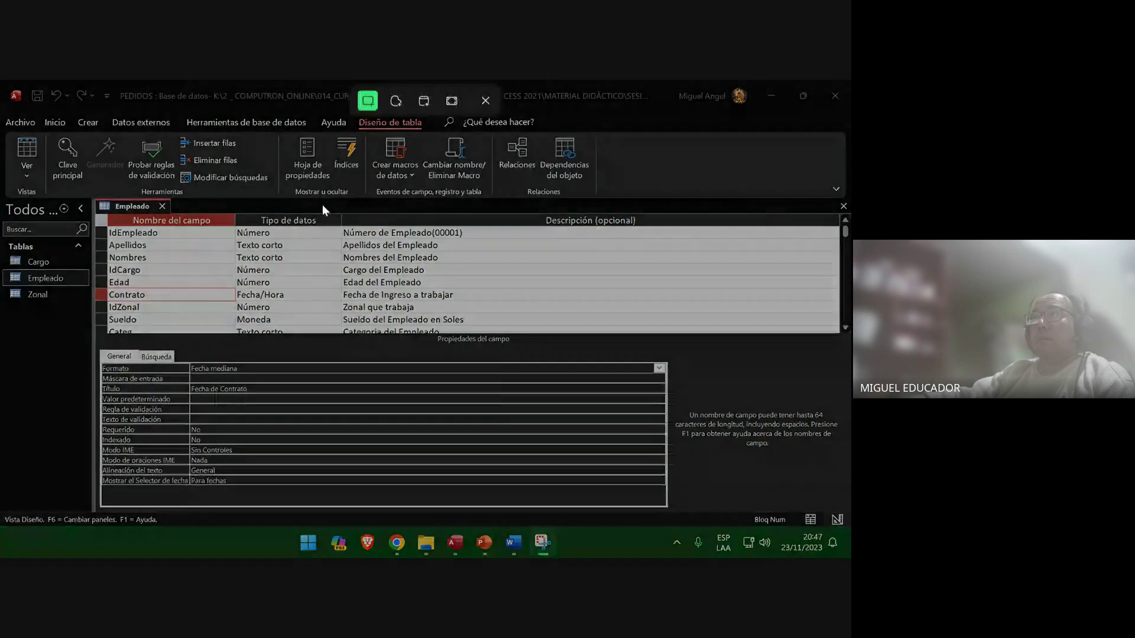
pyautogui.moveTo(3, 81); pyautogui.dragTo(850, 531)
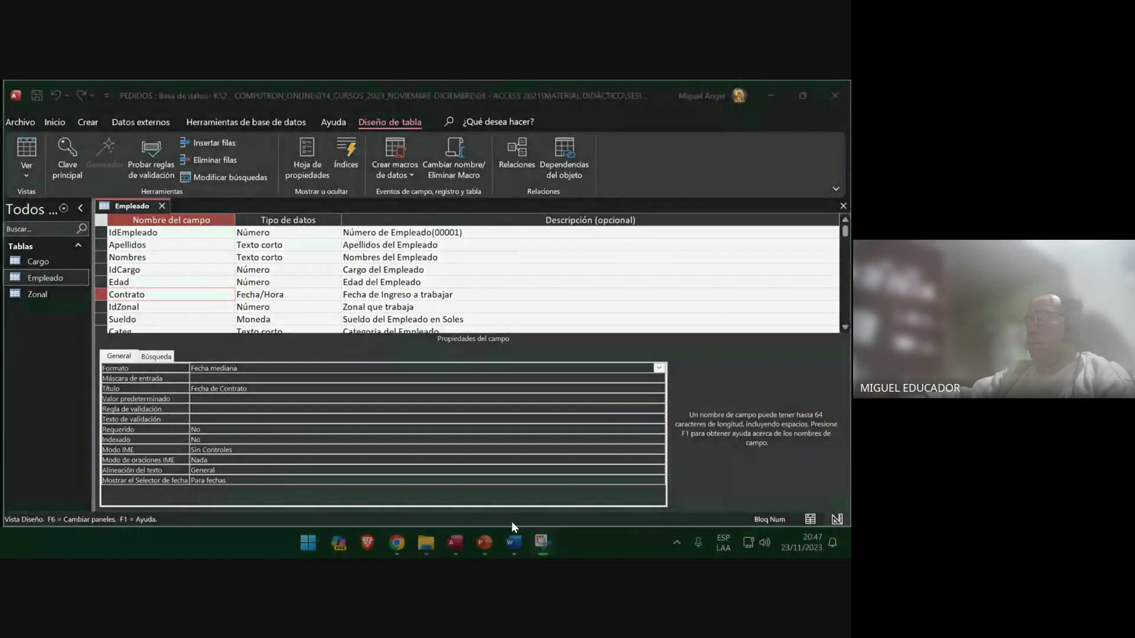
pyautogui.click(485, 539)
pyautogui.rightClick(391, 273)
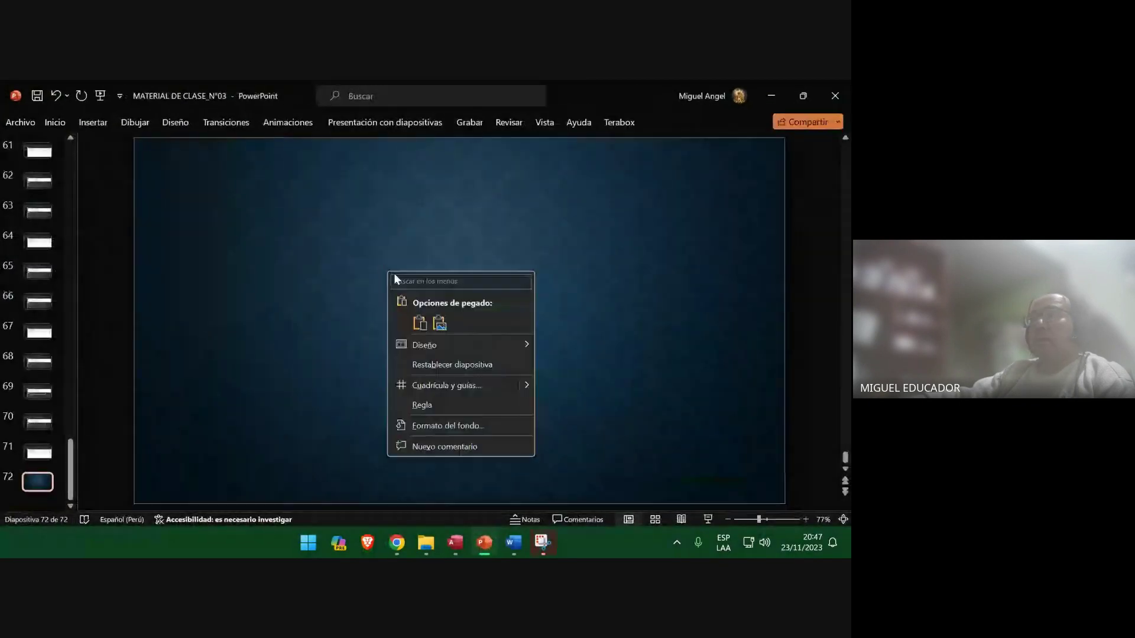
pyautogui.click(438, 323)
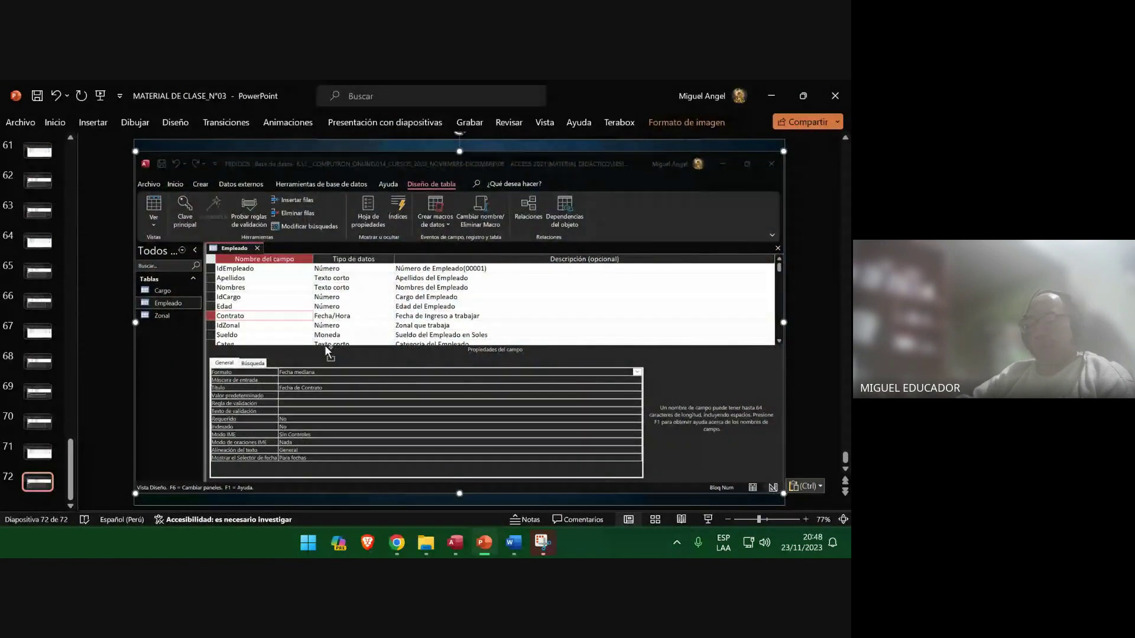
# Add four blank slides after slide 72, select slide 73, and save the presentation.
pyautogui.hotkey('ctrl', 'm')
pyautogui.hotkey('ctrl', 'm')
pyautogui.hotkey('ctrl', 'm')
pyautogui.hotkey('ctrl', 'm')
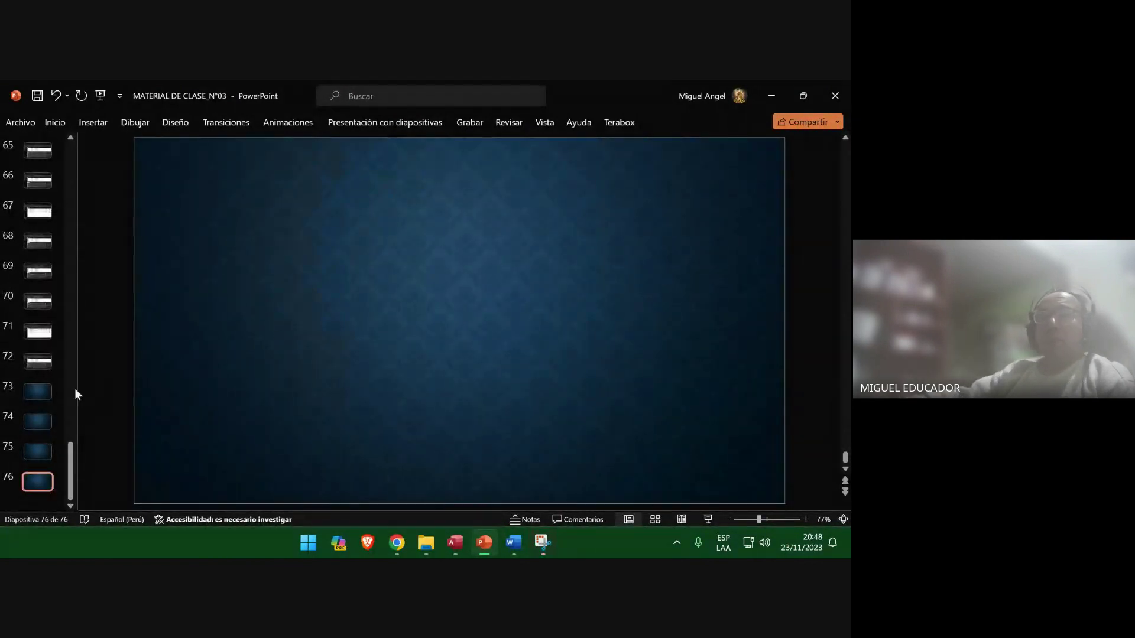
pyautogui.click(54, 389)
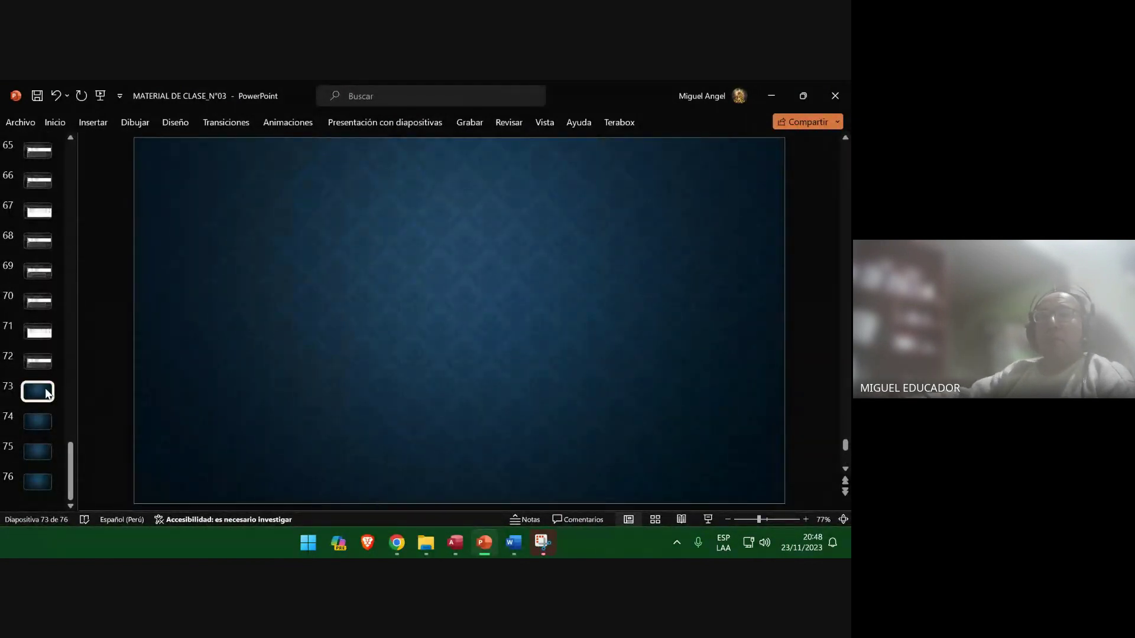
pyautogui.click(36, 96)
# Copy the dd-mmm-aaaa code from the Word lab guide and set it as the Contrato field's Formato in Access.
pyautogui.click(771, 96)
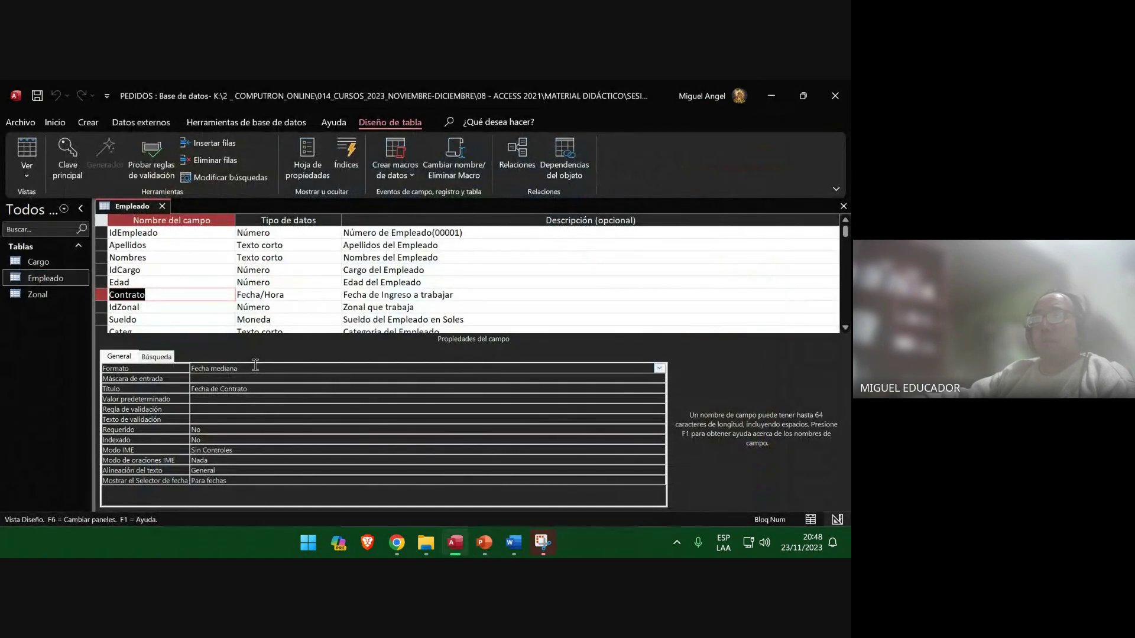
pyautogui.click(512, 542)
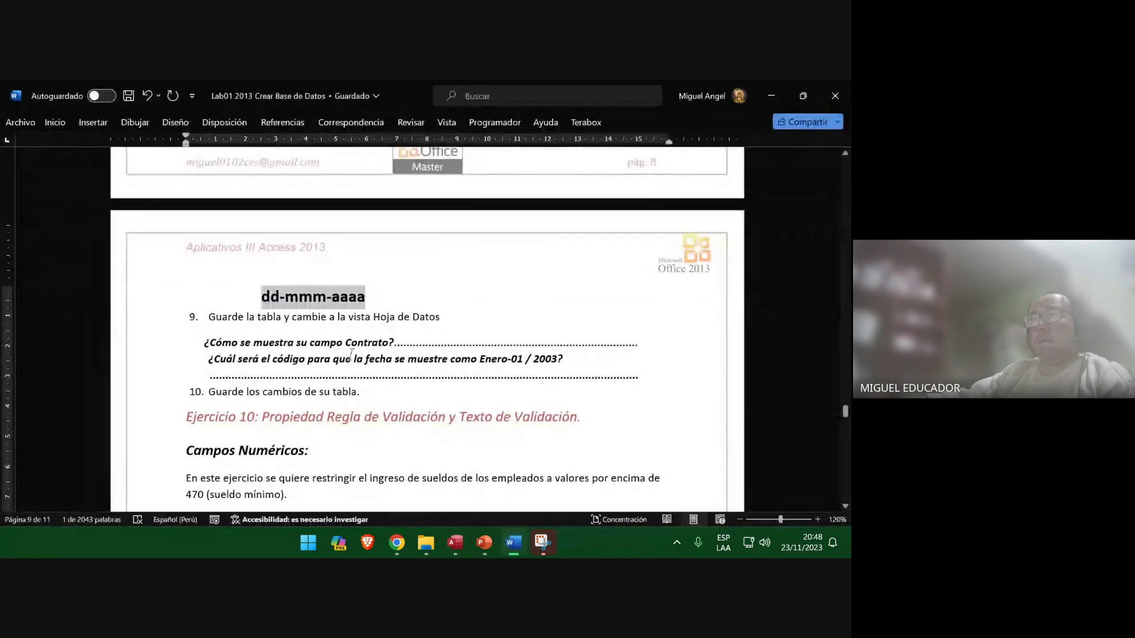
pyautogui.rightClick(343, 295)
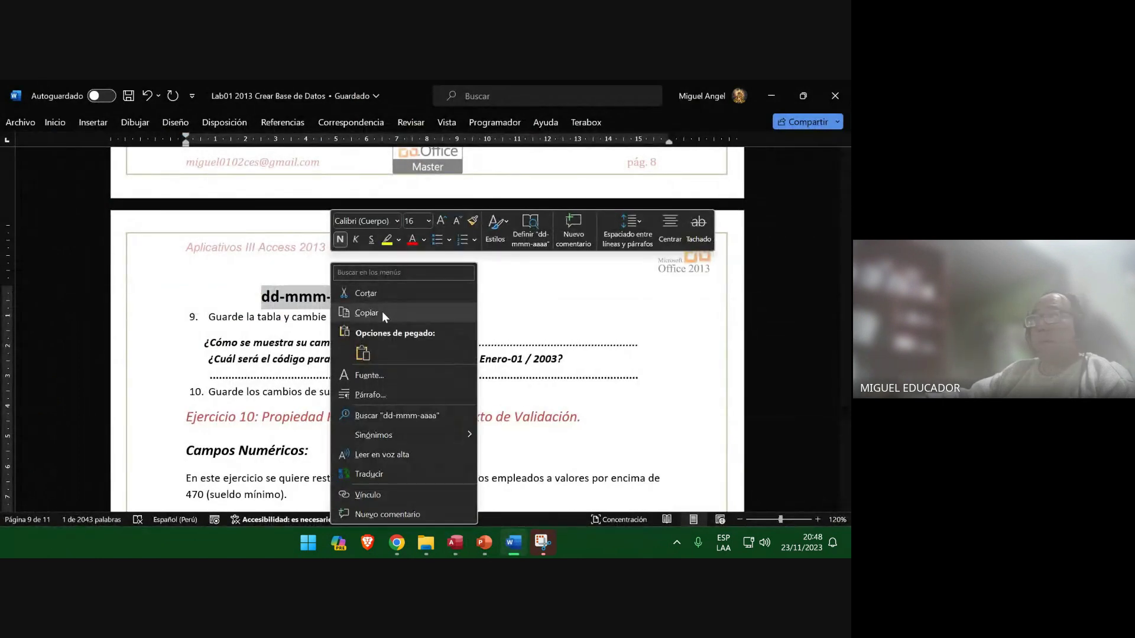
pyautogui.click(365, 312)
pyautogui.click(771, 95)
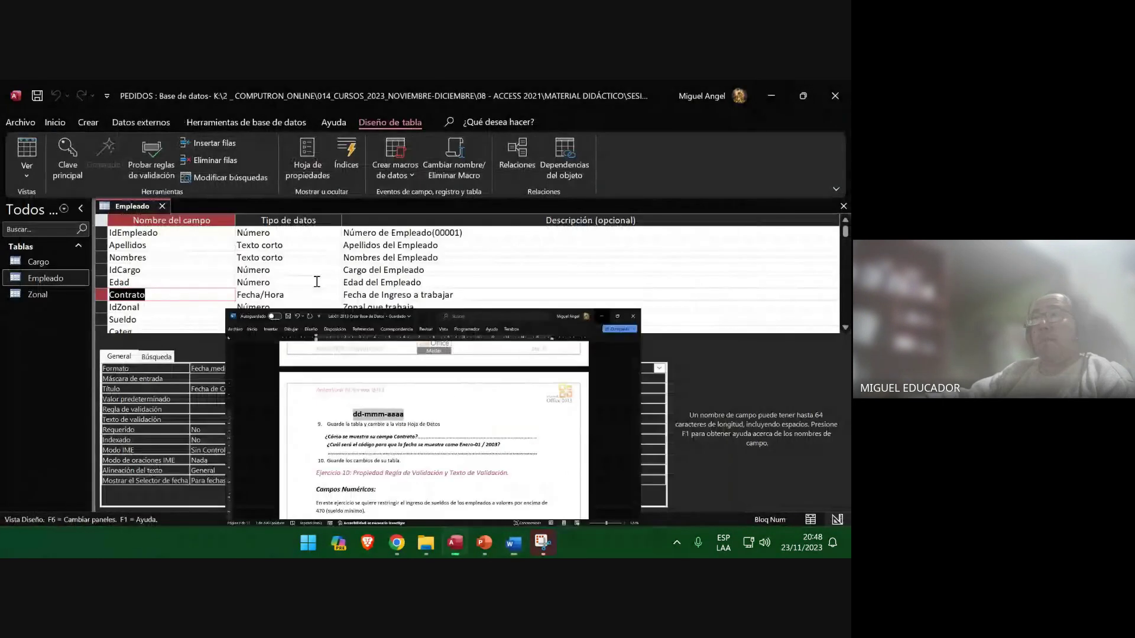
pyautogui.click(129, 369)
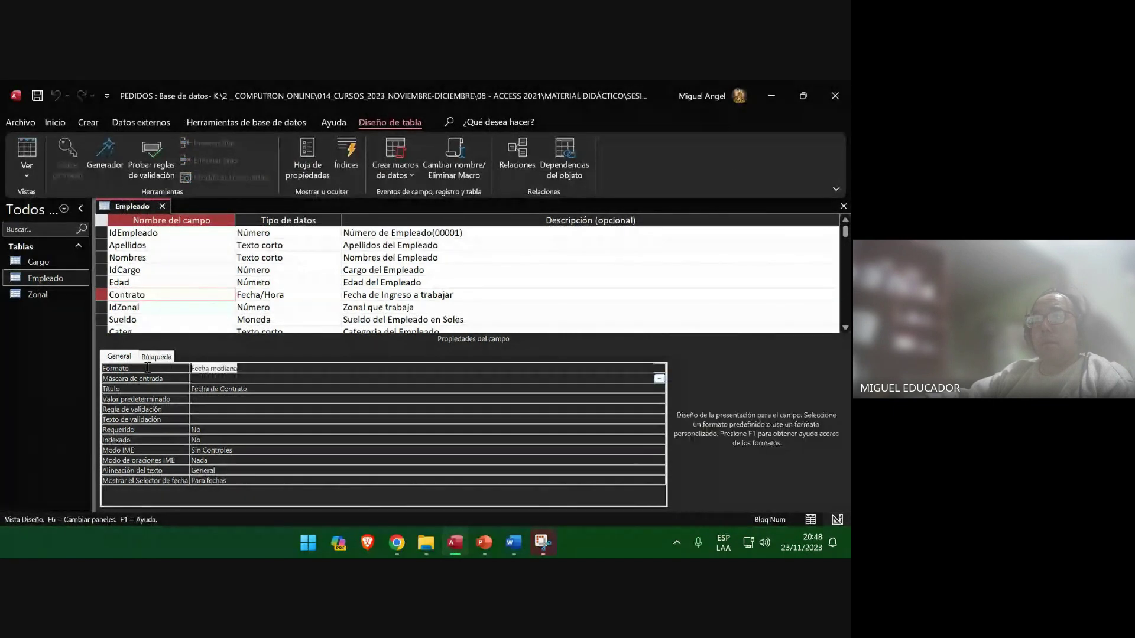
pyautogui.write('dd-mmm-aaaa')
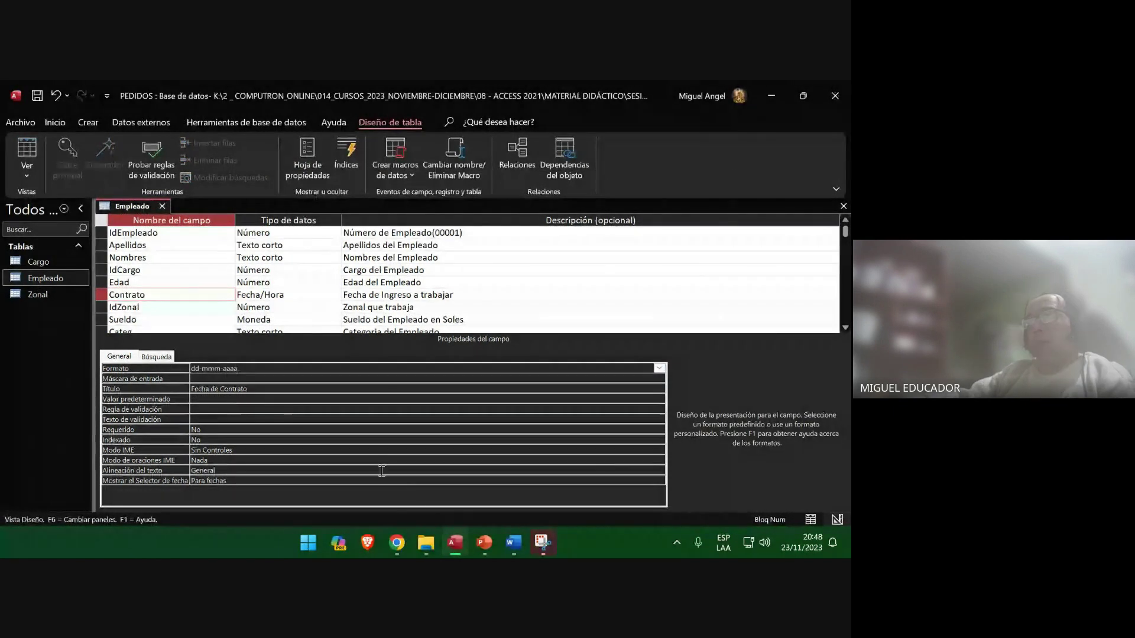
# Capture the Access window with the Snipping Tool, with Contrato's Formato value selected.
pyautogui.click(552, 542)
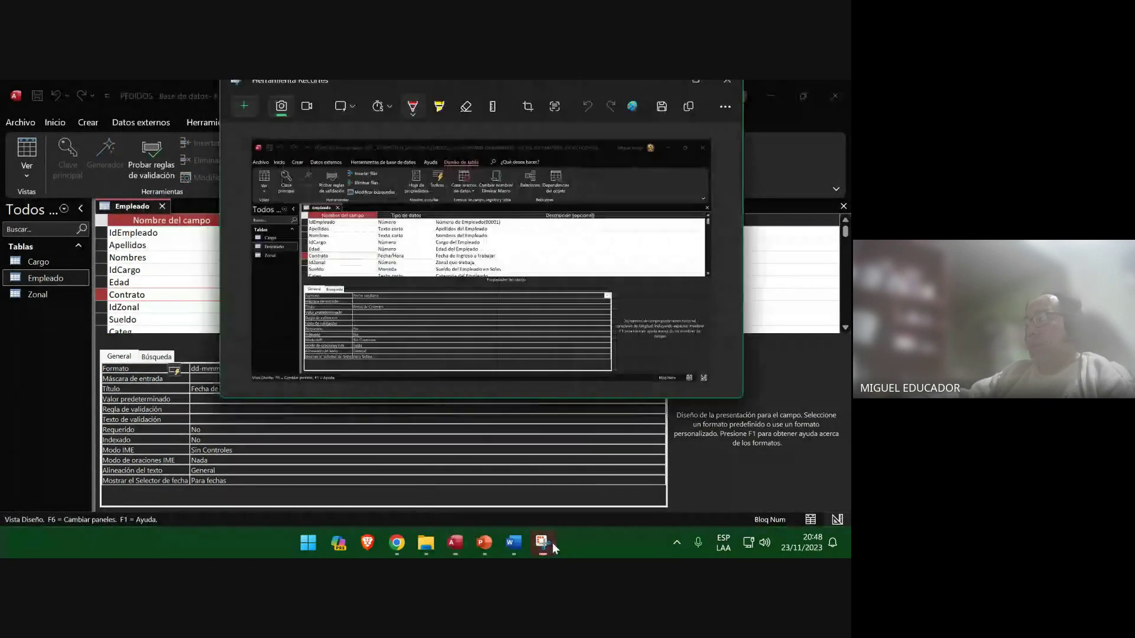
pyautogui.click(245, 107)
pyautogui.click(148, 369)
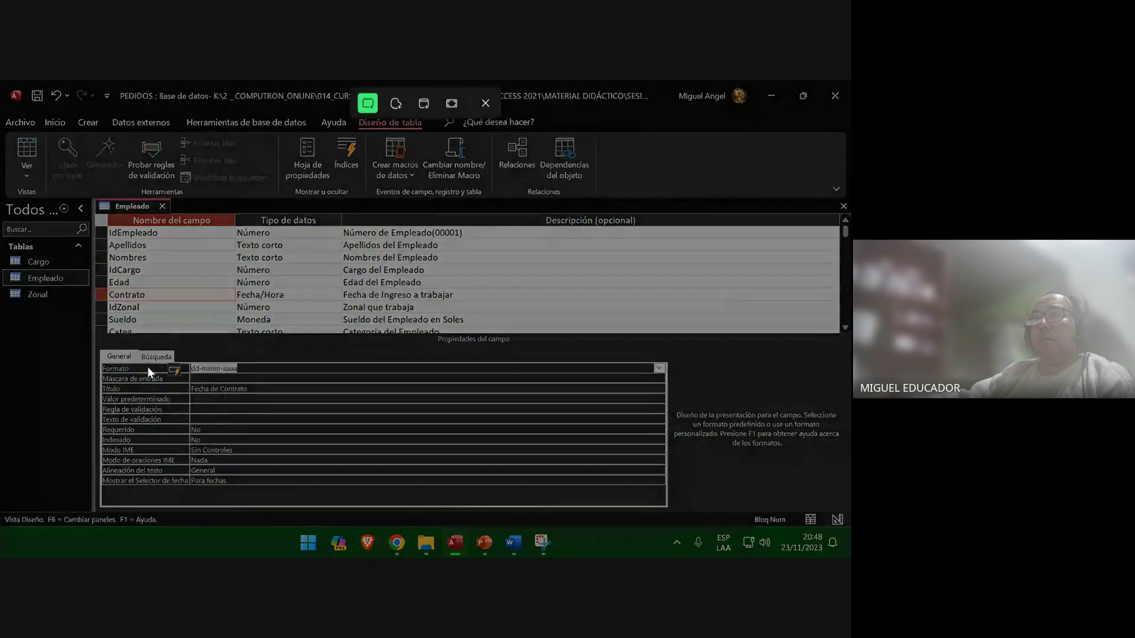
pyautogui.moveTo(797, 238); pyautogui.dragTo(849, 528)
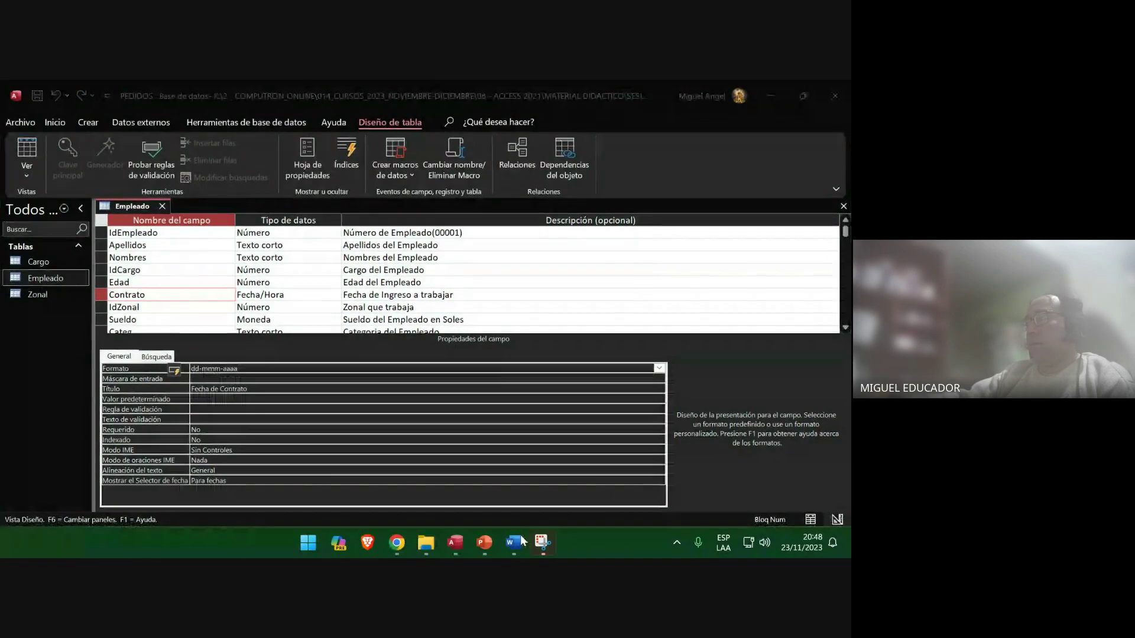
# Paste the capture on slide 73 in PowerPoint, select slide 74, and save the presentation.
pyautogui.click(484, 543)
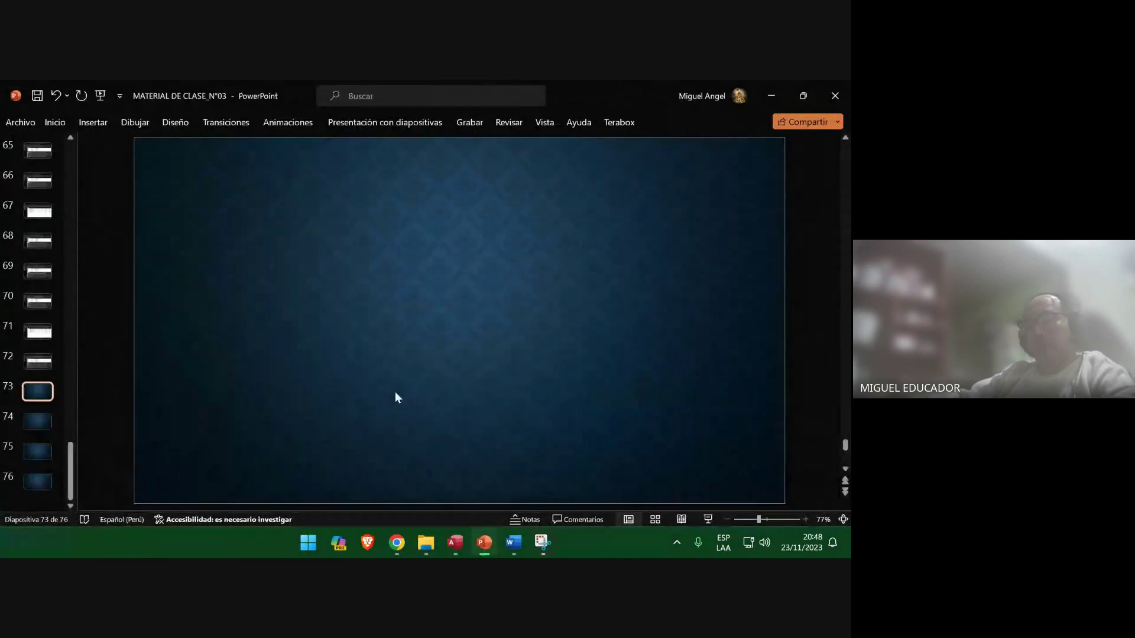
pyautogui.hotkey('ctrl', 'v')
pyautogui.click(35, 421)
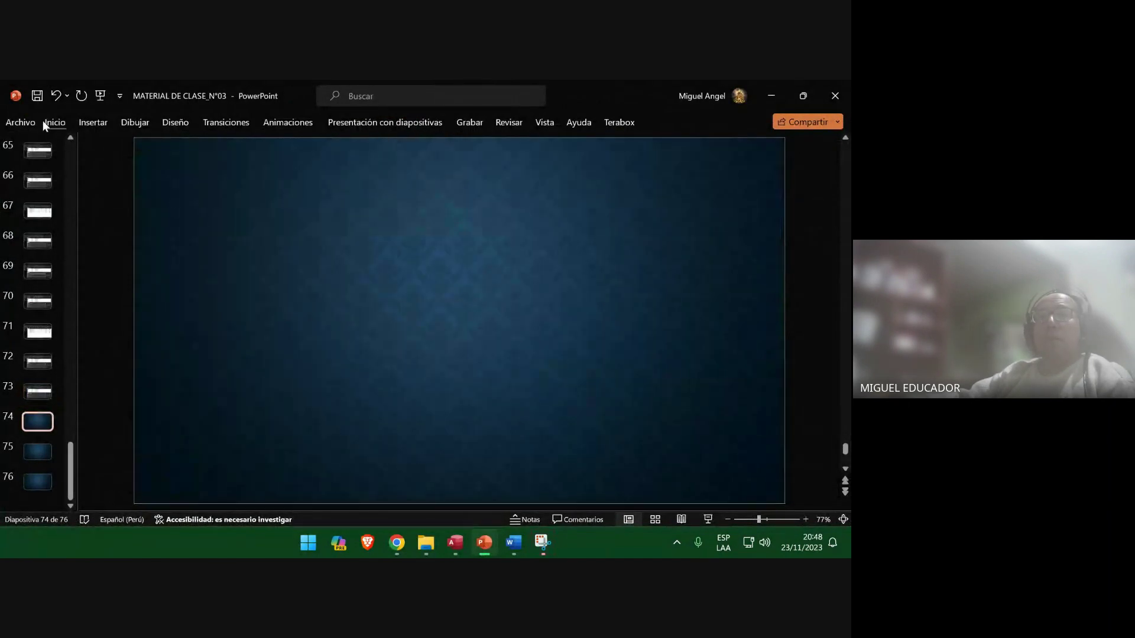
pyautogui.click(37, 95)
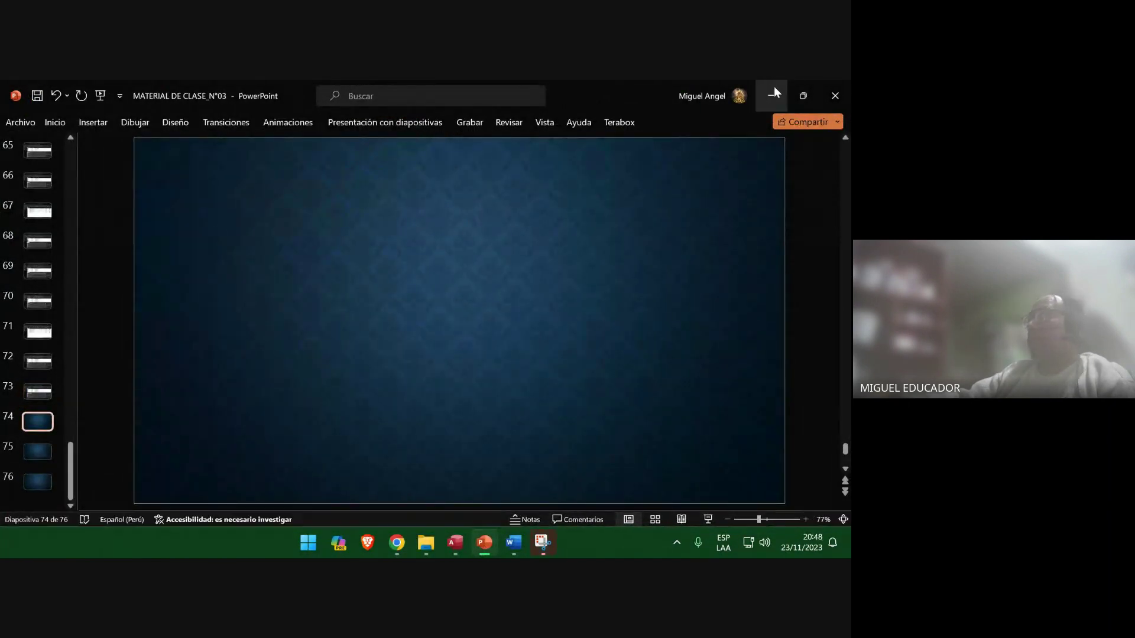
# Back in Access, start switching the Empleado table to Datasheet view and capture the window with its save prompt.
pyautogui.click(771, 95)
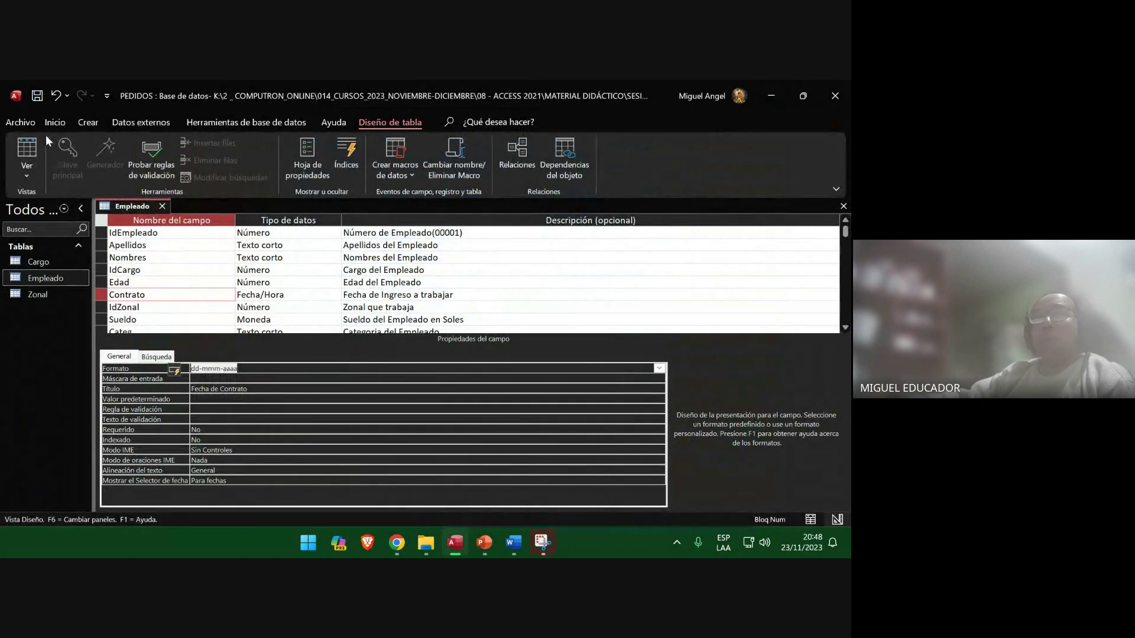
pyautogui.click(26, 150)
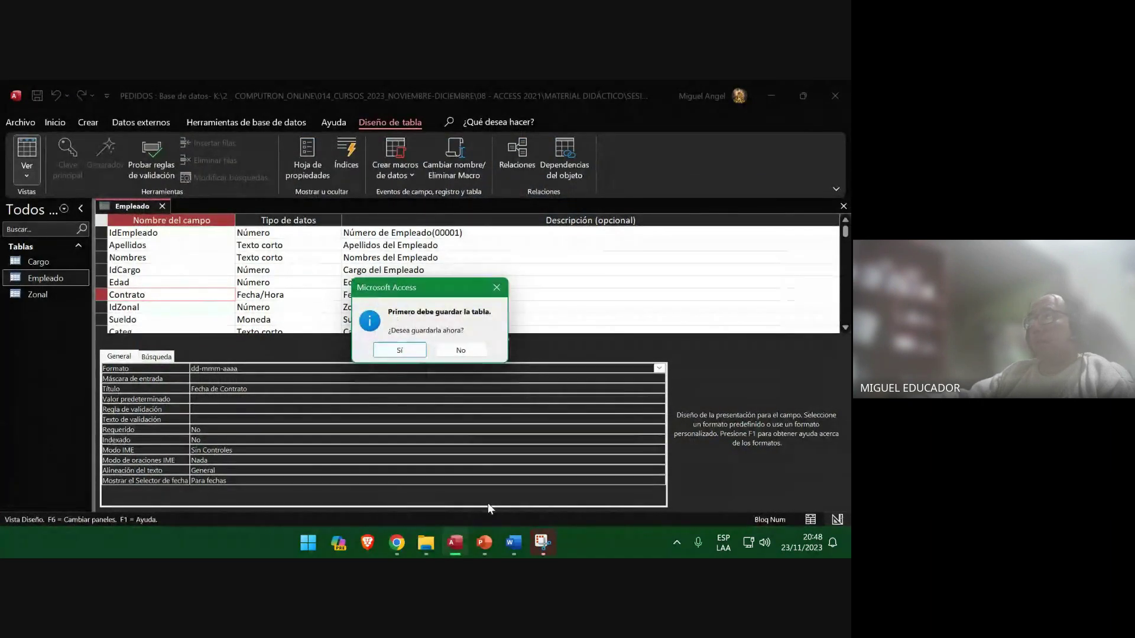
pyautogui.click(543, 545)
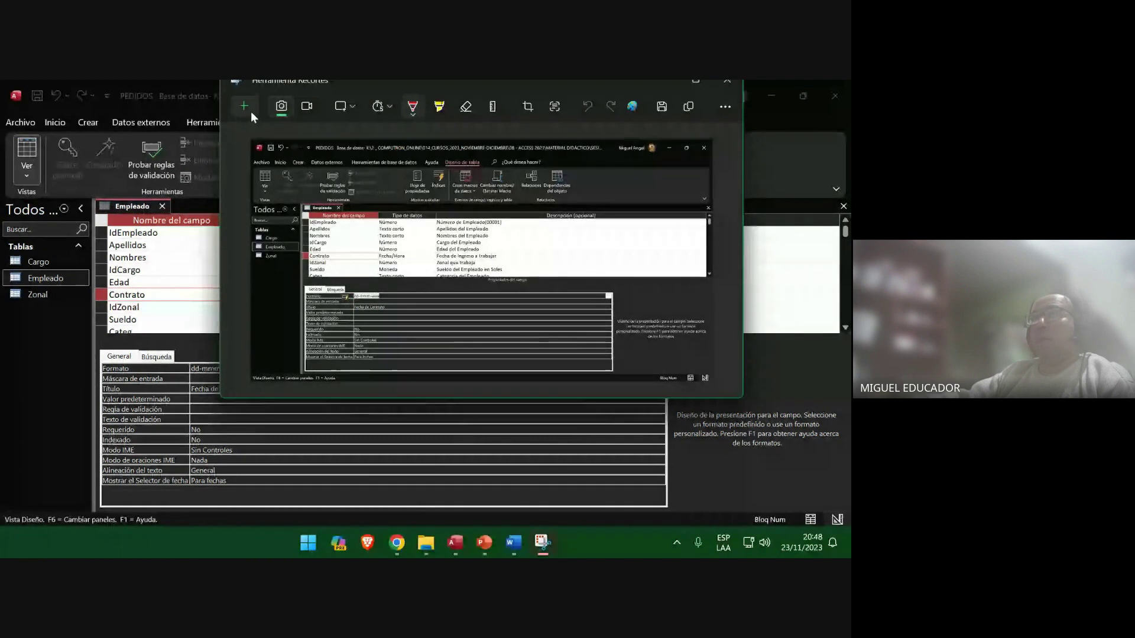
pyautogui.click(251, 111)
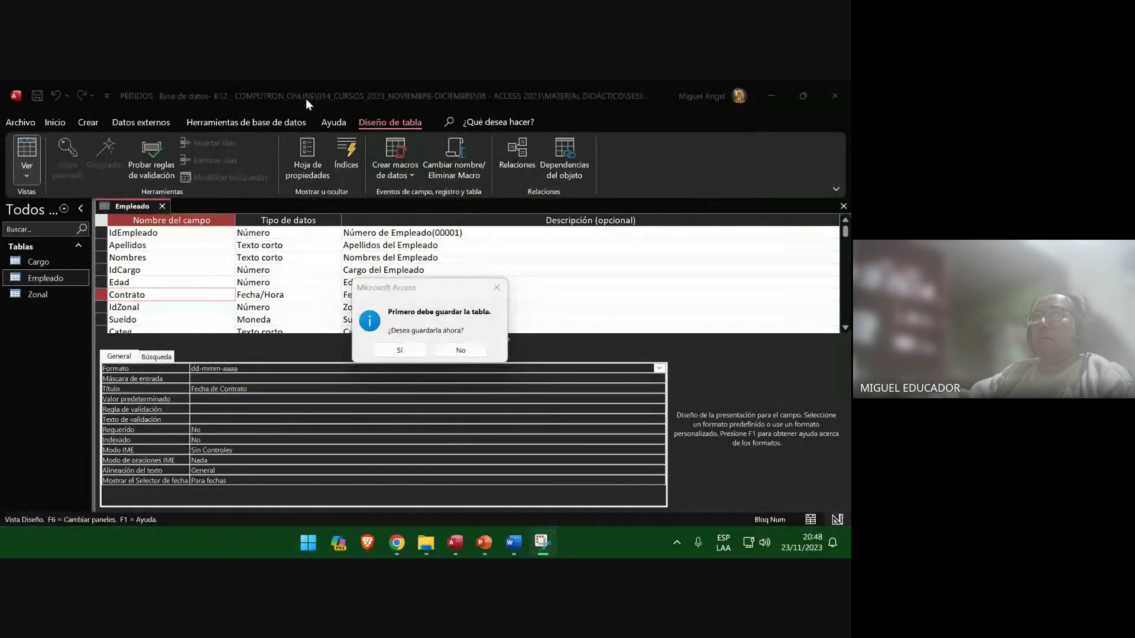
pyautogui.press('super+shift+s')
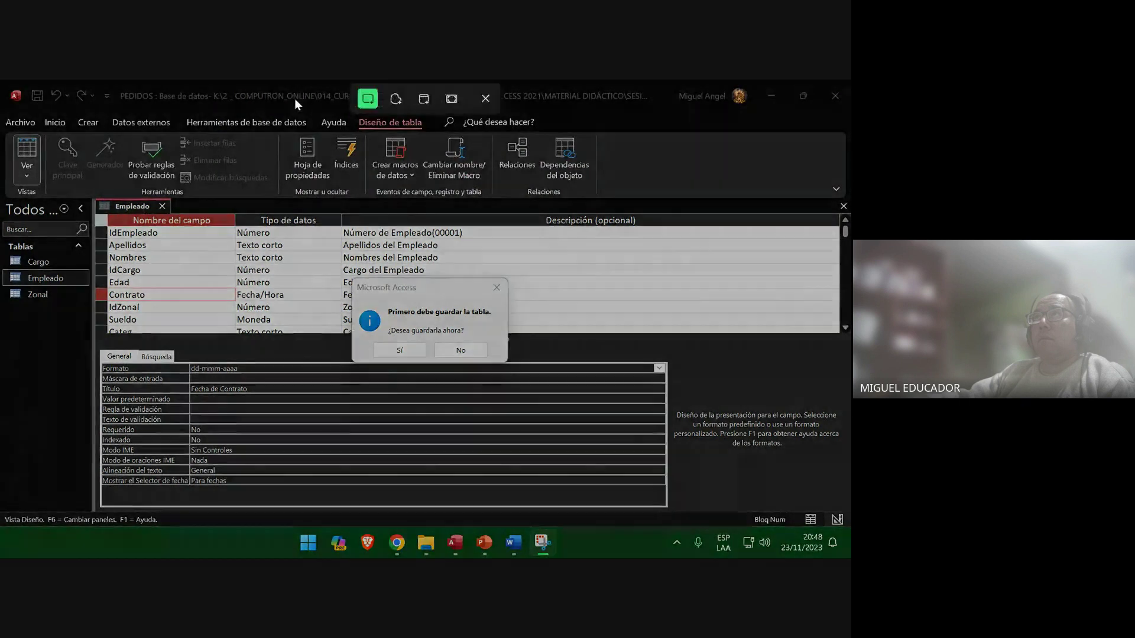
pyautogui.moveTo(1, 81); pyautogui.dragTo(850, 559)
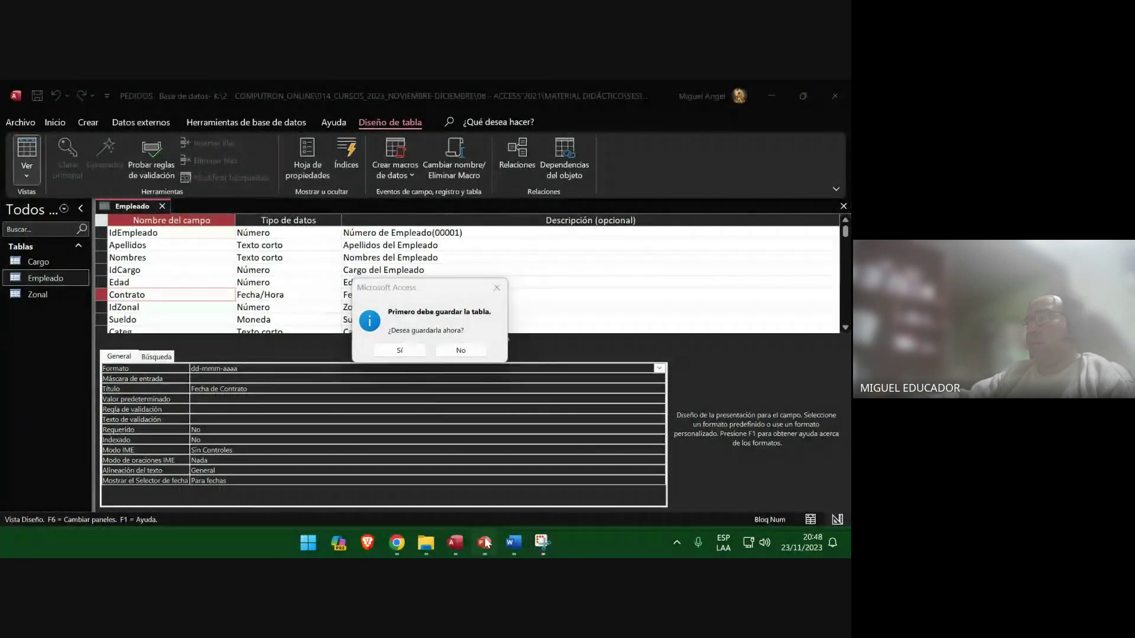
# Paste the save prompt capture on slide 74 in PowerPoint, select slide 75, and save the presentation.
pyautogui.click(484, 542)
pyautogui.rightClick(398, 295)
pyautogui.click(447, 349)
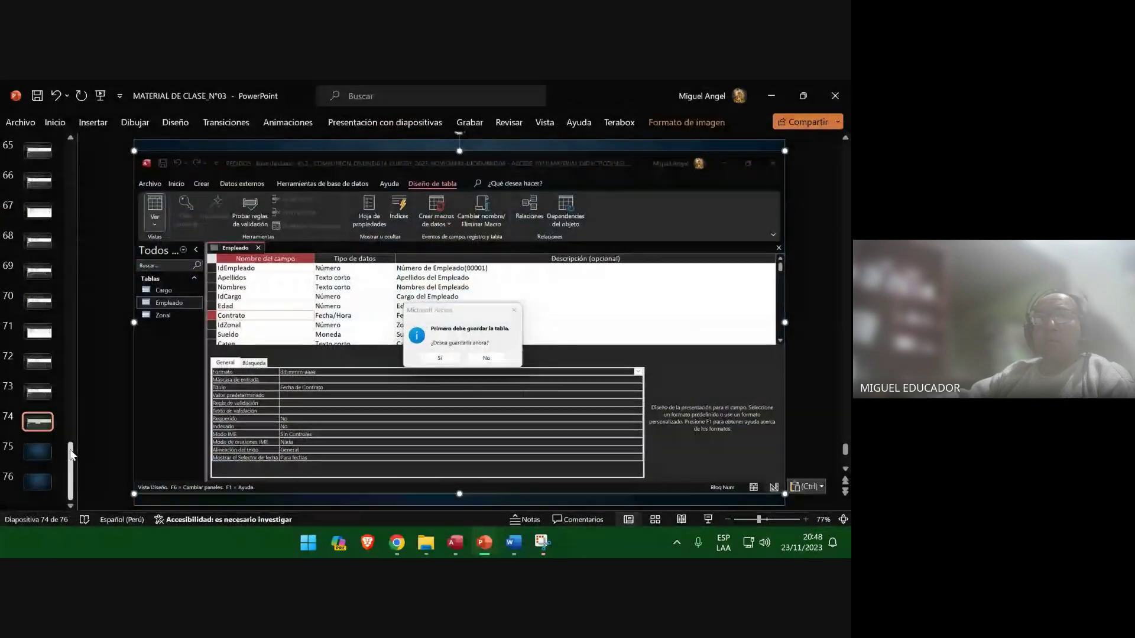
pyautogui.click(37, 451)
pyautogui.click(36, 95)
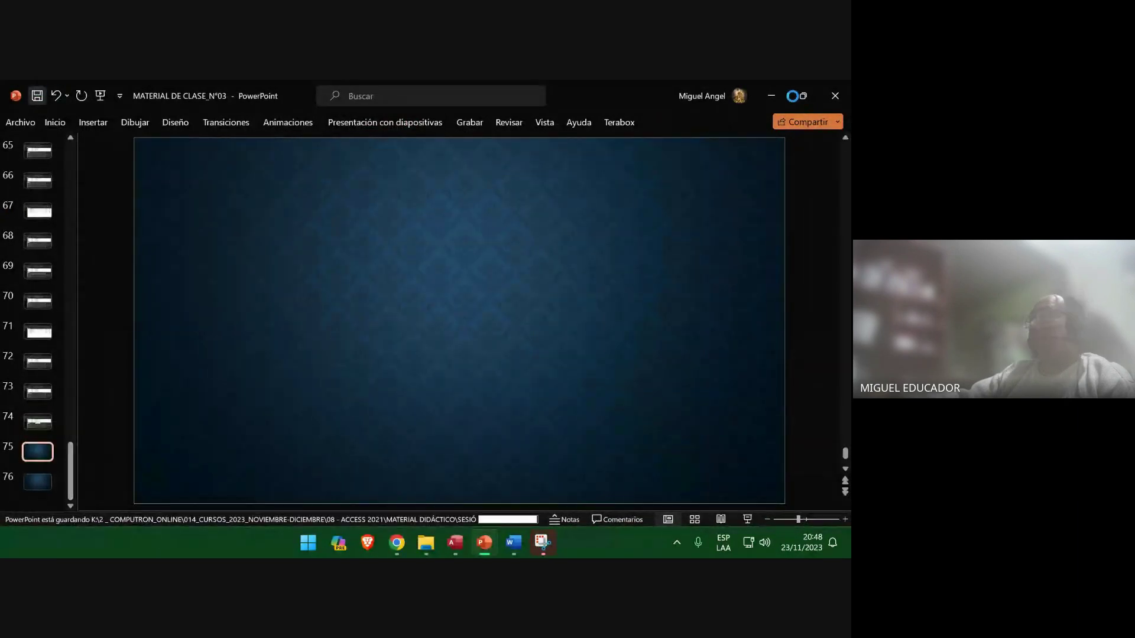
# Return to Access, agree to save the Empleado table, and show it in Datasheet view.
pyautogui.click(772, 95)
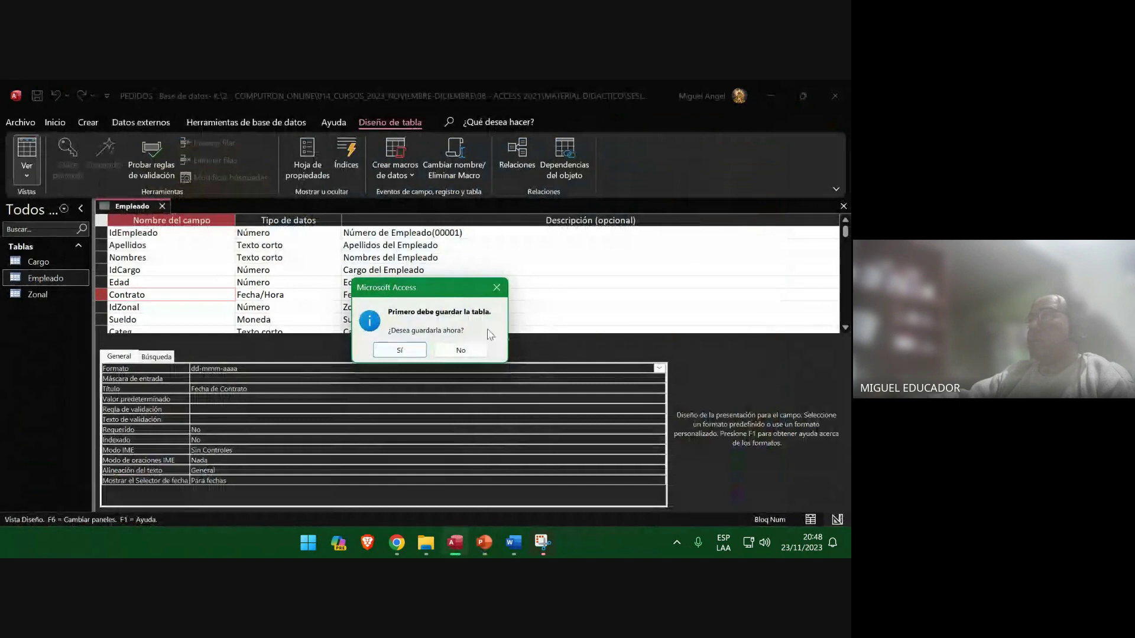
pyautogui.click(403, 351)
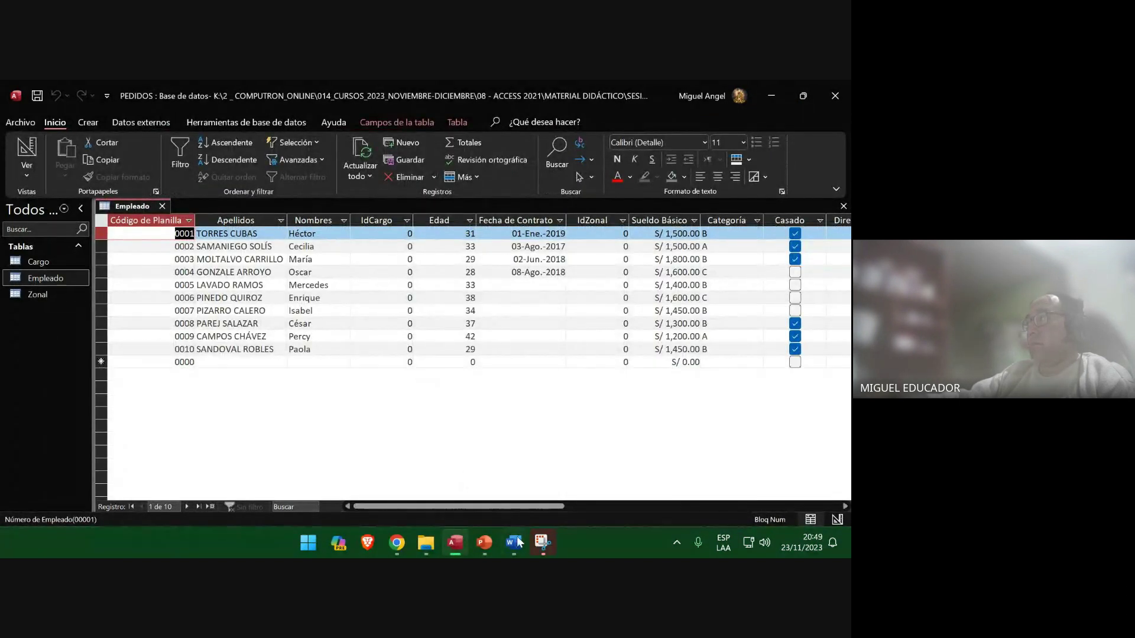
pyautogui.moveTo(511, 535)
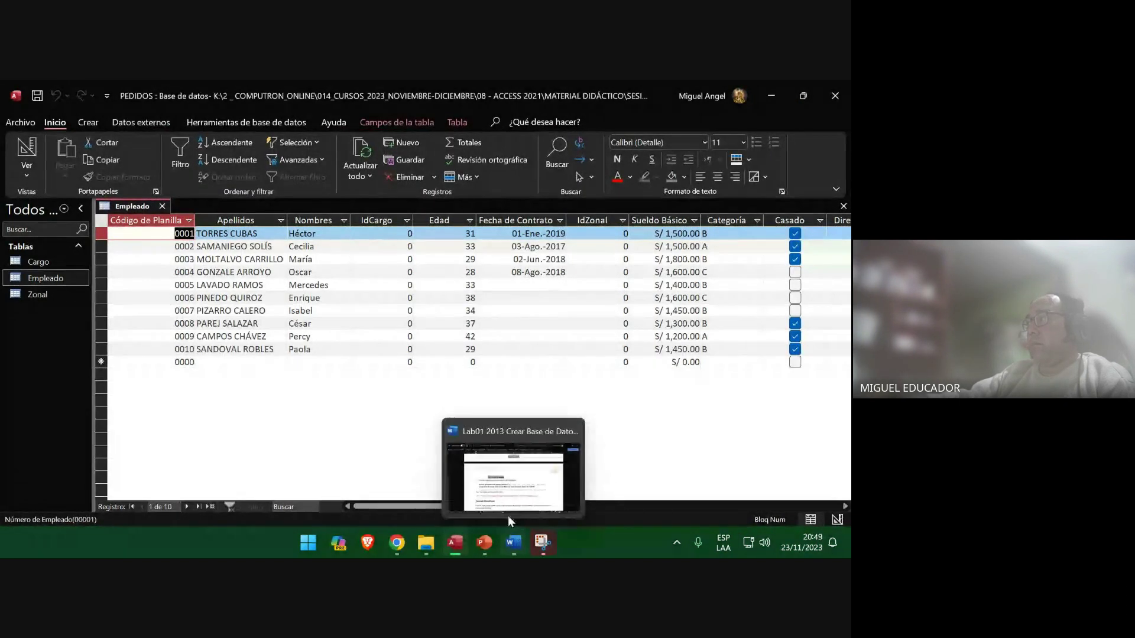
pyautogui.click(27, 148)
pyautogui.click(27, 148)
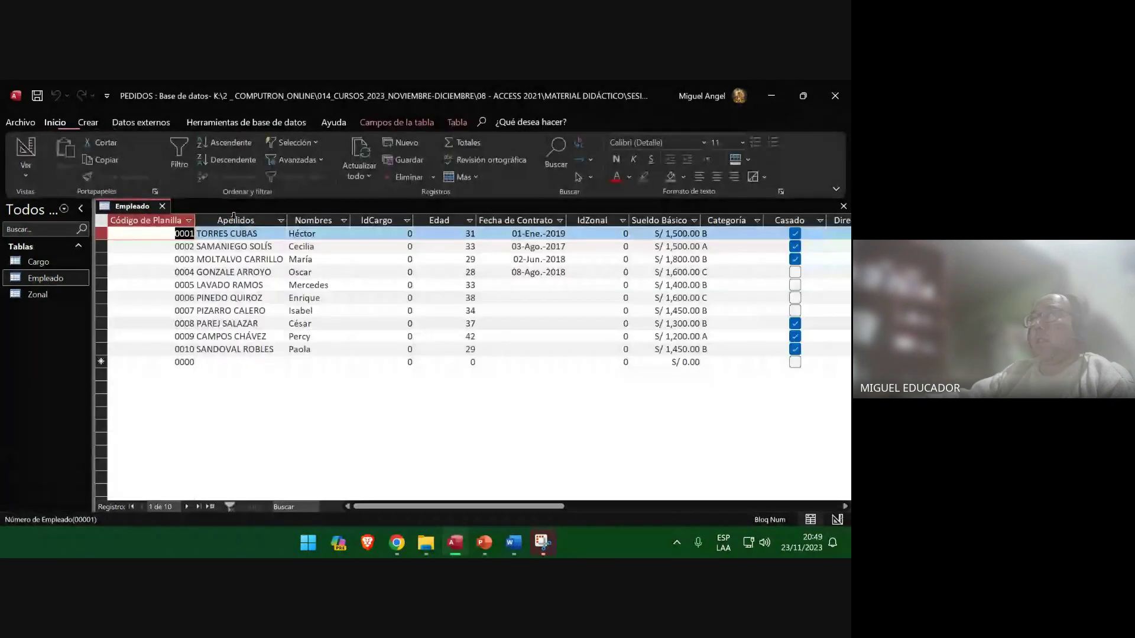
# Switch to PowerPoint and insert a screenshot of the Access window with the Empleado datasheet on slide 75.
pyautogui.click(484, 543)
pyautogui.click(94, 122)
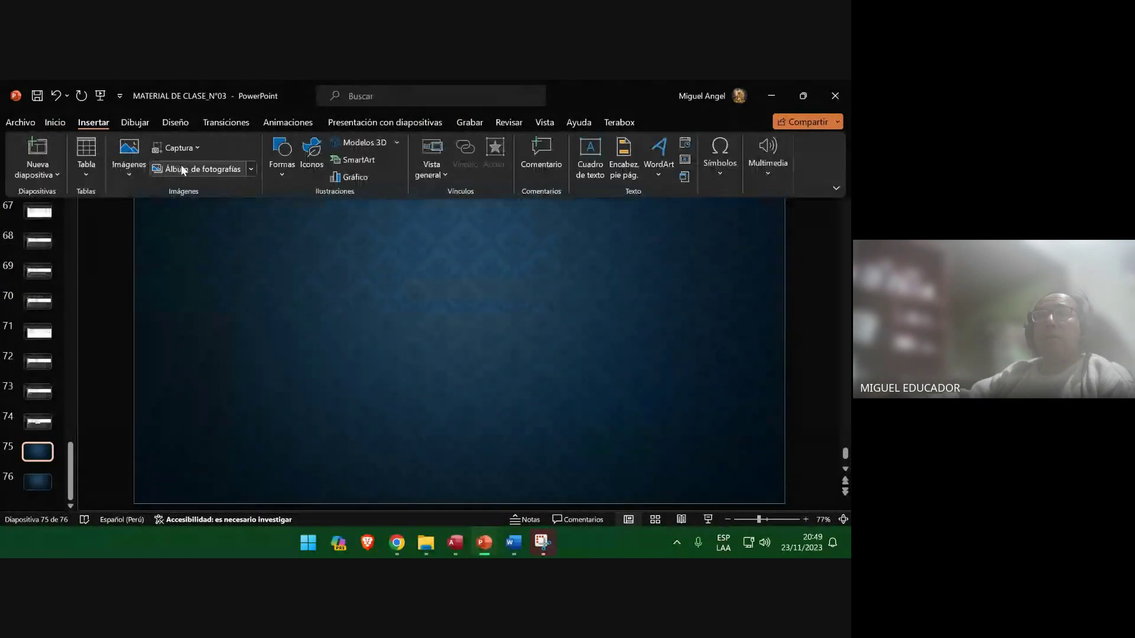
pyautogui.click(189, 148)
pyautogui.click(207, 198)
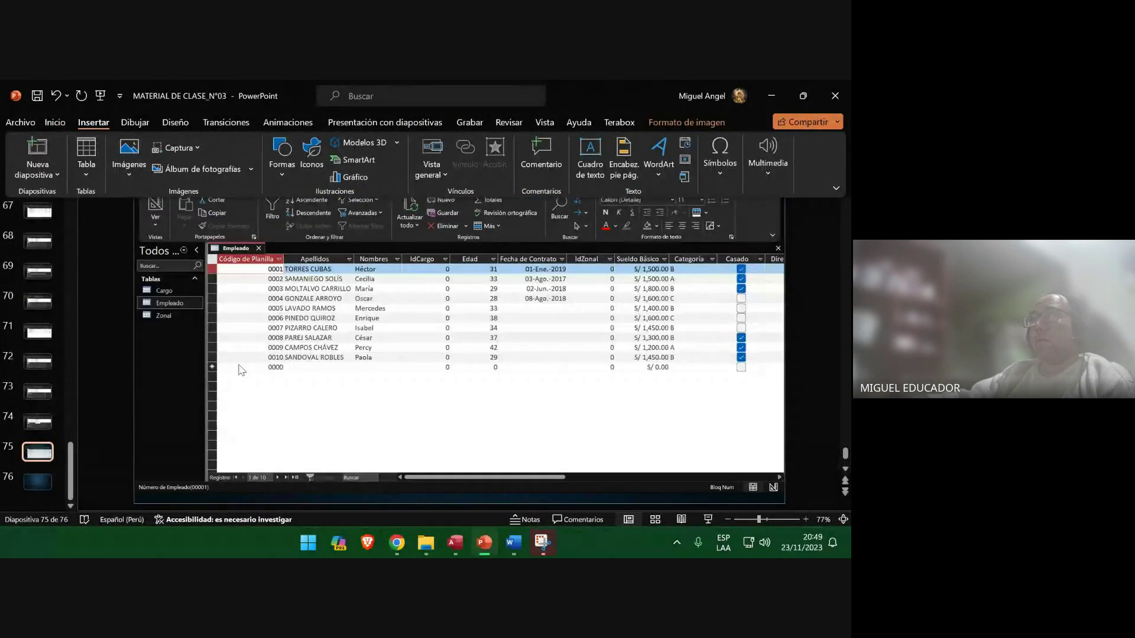
# Add three blank slides after slide 76, select slide 76, save the presentation, and minimize PowerPoint.
pyautogui.click(36, 483)
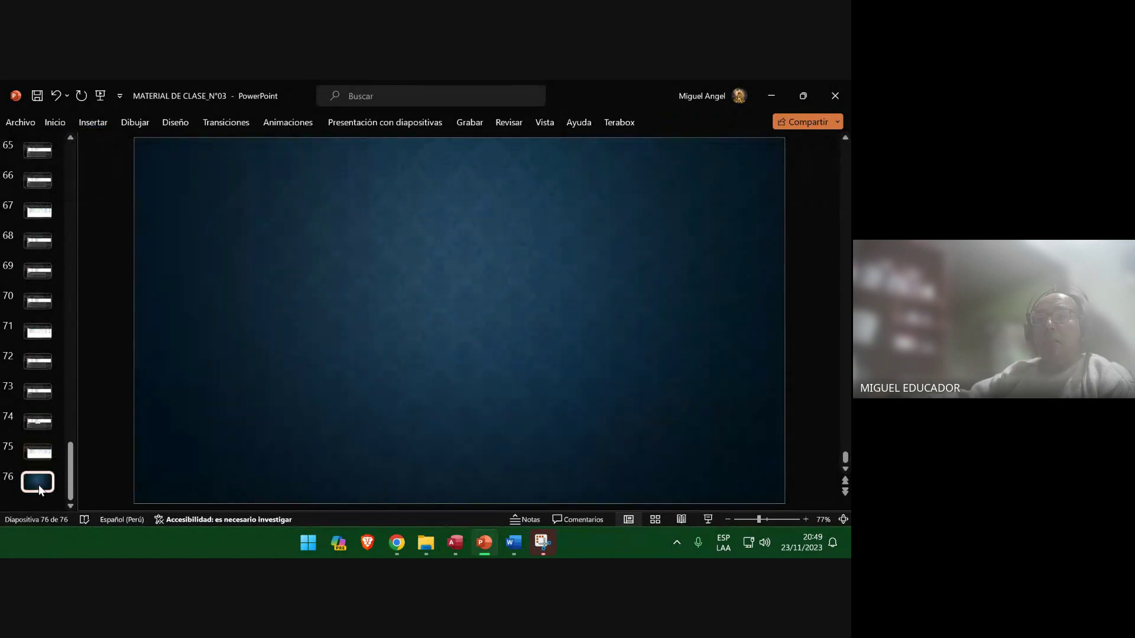
pyautogui.press('Return')
pyautogui.press('Return')
pyautogui.press('Return')
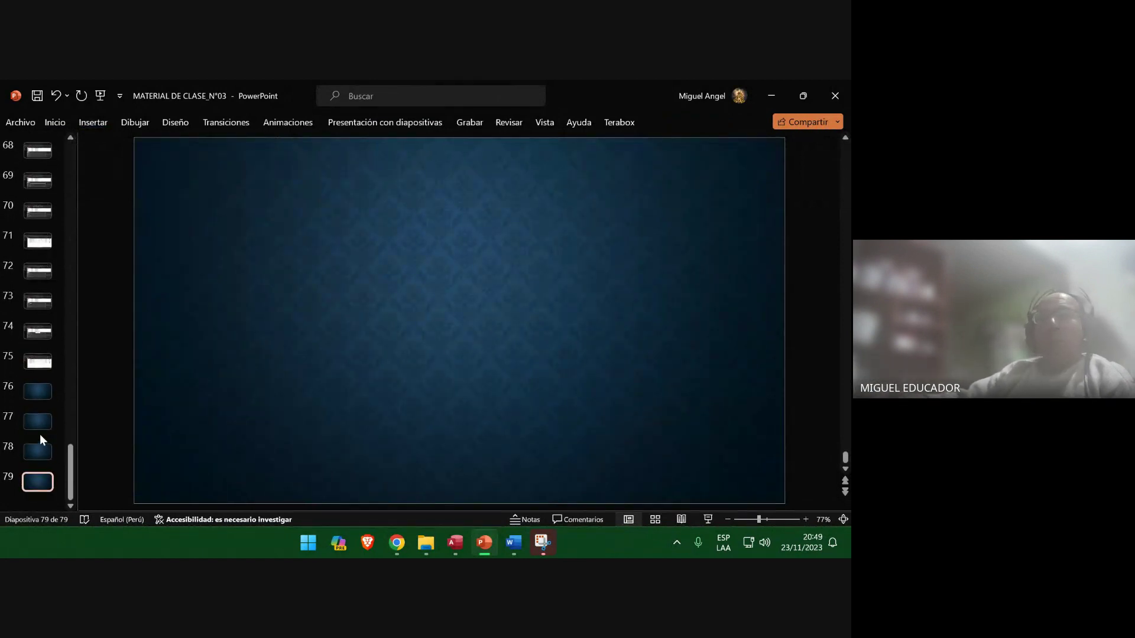
pyautogui.click(38, 395)
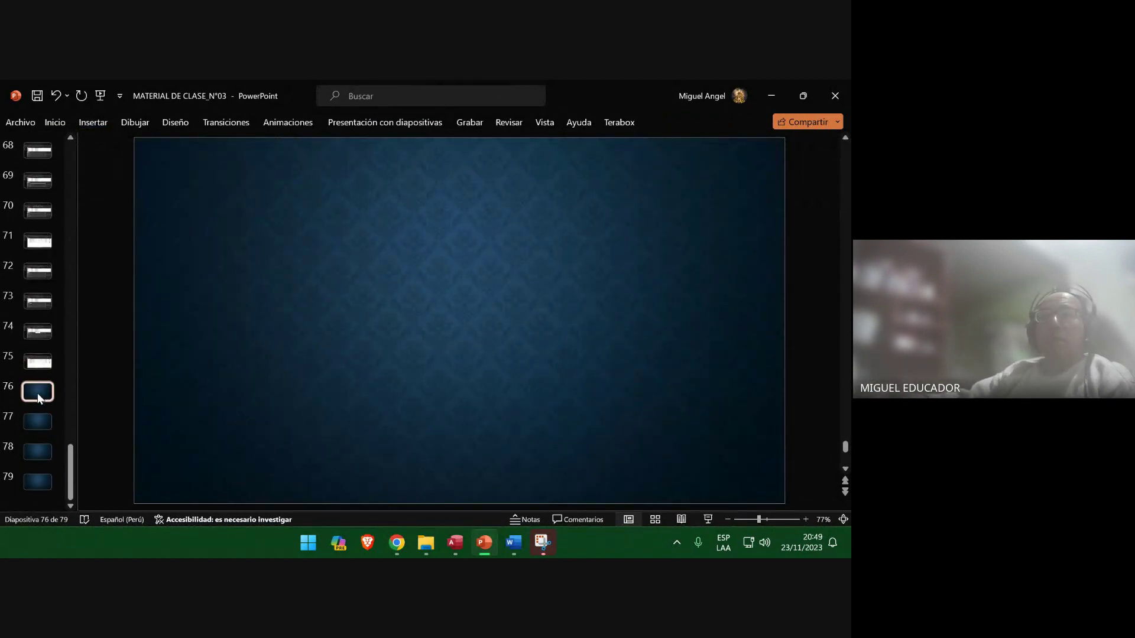
pyautogui.click(37, 95)
pyautogui.click(770, 95)
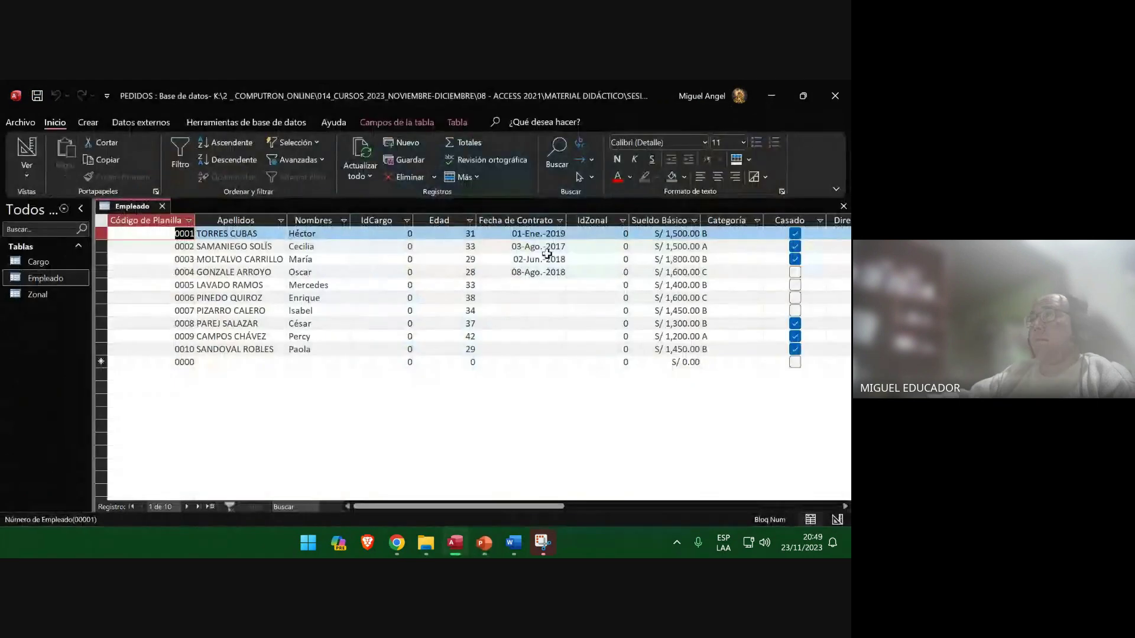
# Switch to the Word lab guide and review the numeric fields part of Ejercicio 10 on validation rule and validation text.
pyautogui.click(514, 542)
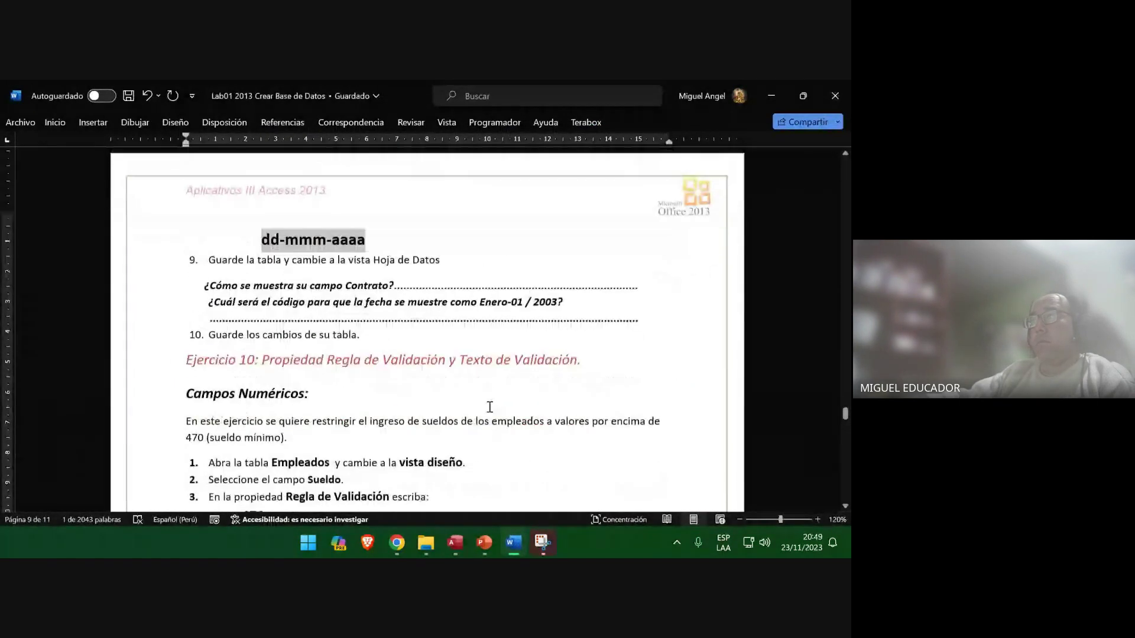
pyautogui.scroll(-4, 489, 404)
pyautogui.click(407, 291)
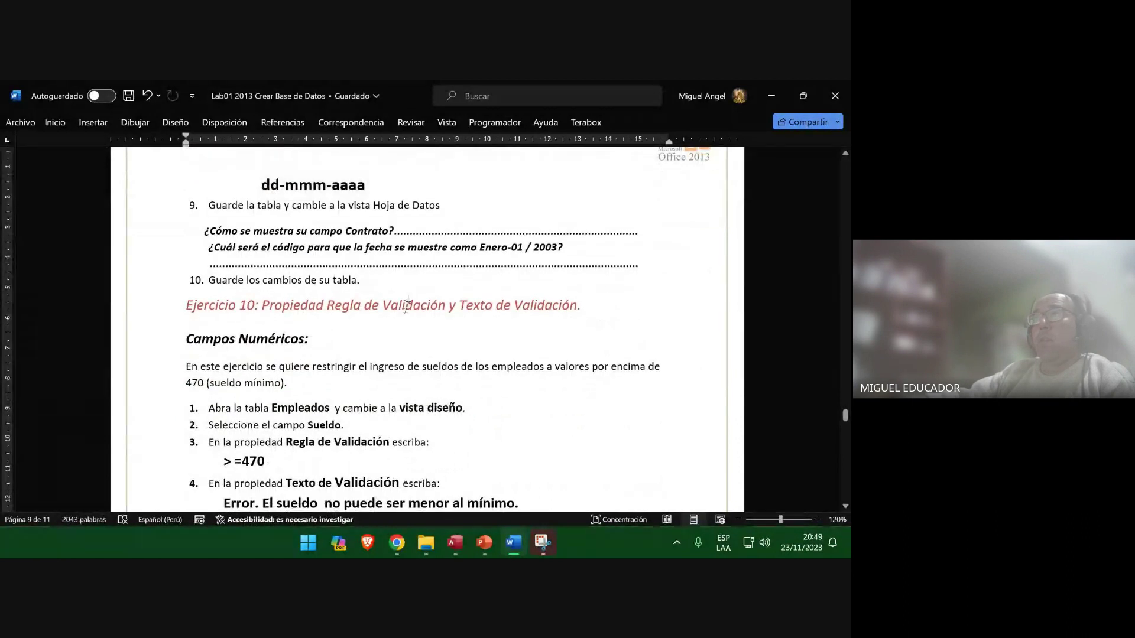
pyautogui.scroll(-1, 407, 301)
pyautogui.scroll(-2, 407, 309)
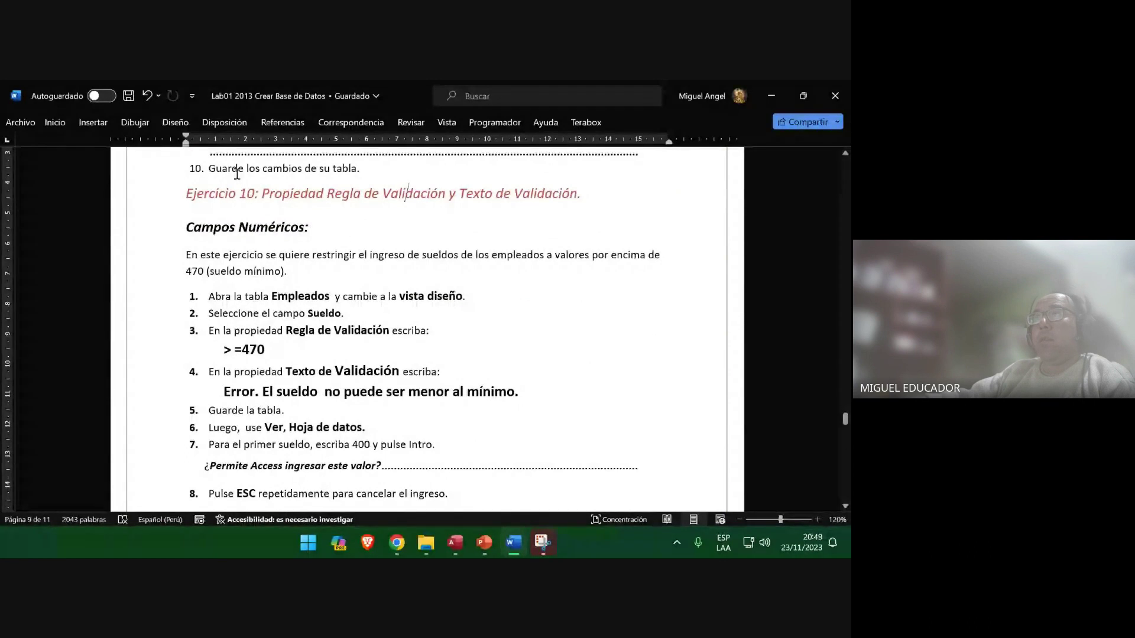
# Remove the Lab01 2013 Crear Base de Datos entry from Word's recent documents list, restore the window down, and minimize it.
pyautogui.click(27, 123)
pyautogui.rightClick(356, 412)
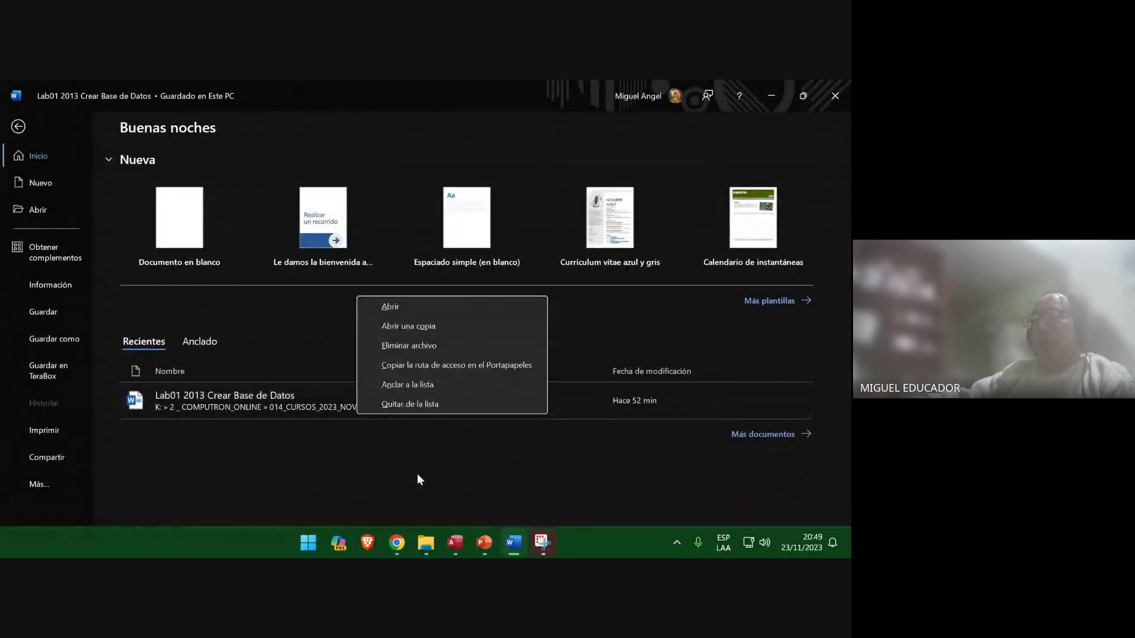
pyautogui.click(409, 402)
pyautogui.click(19, 125)
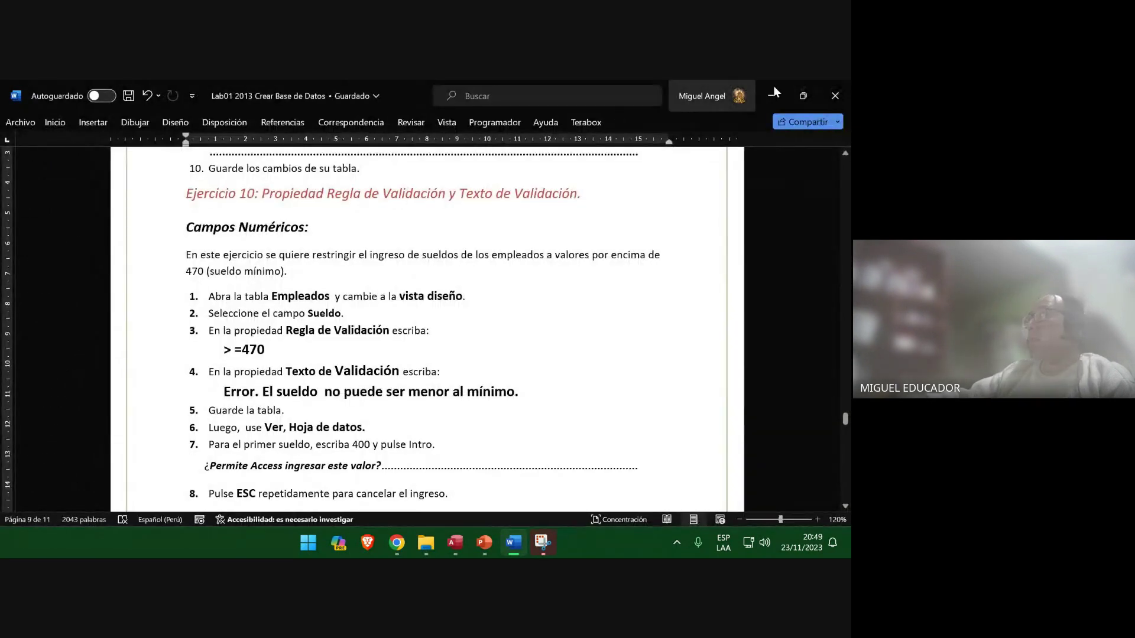
pyautogui.click(798, 92)
pyautogui.click(554, 96)
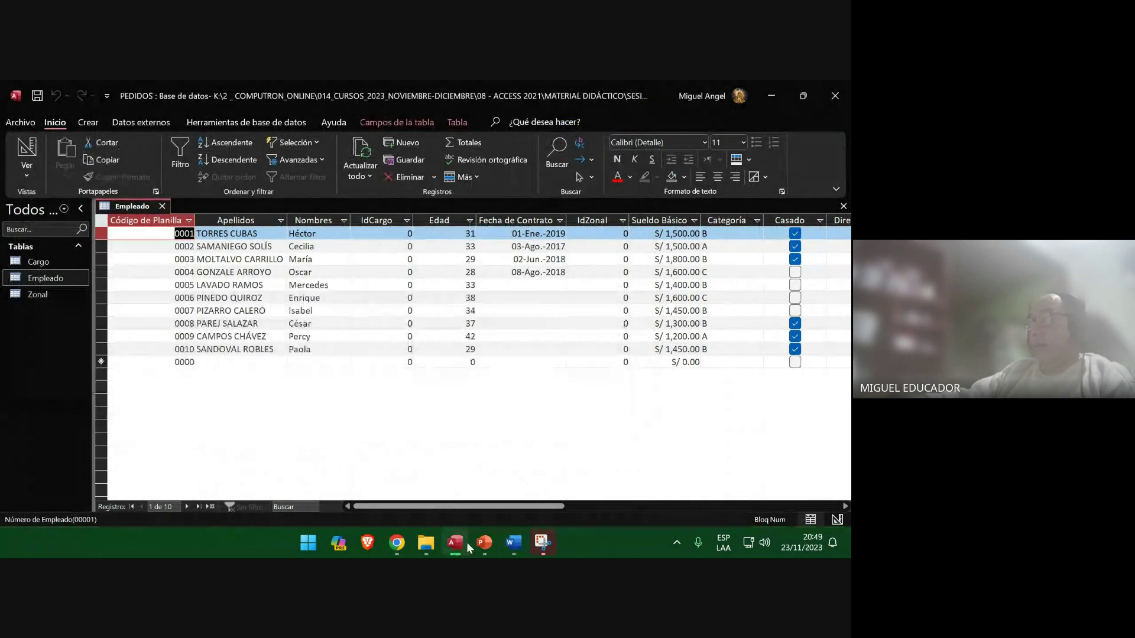
# Switch to the Google Meet call in Chrome and change the shared presentation to the Access window.
pyautogui.click(397, 542)
pyautogui.click(339, 471)
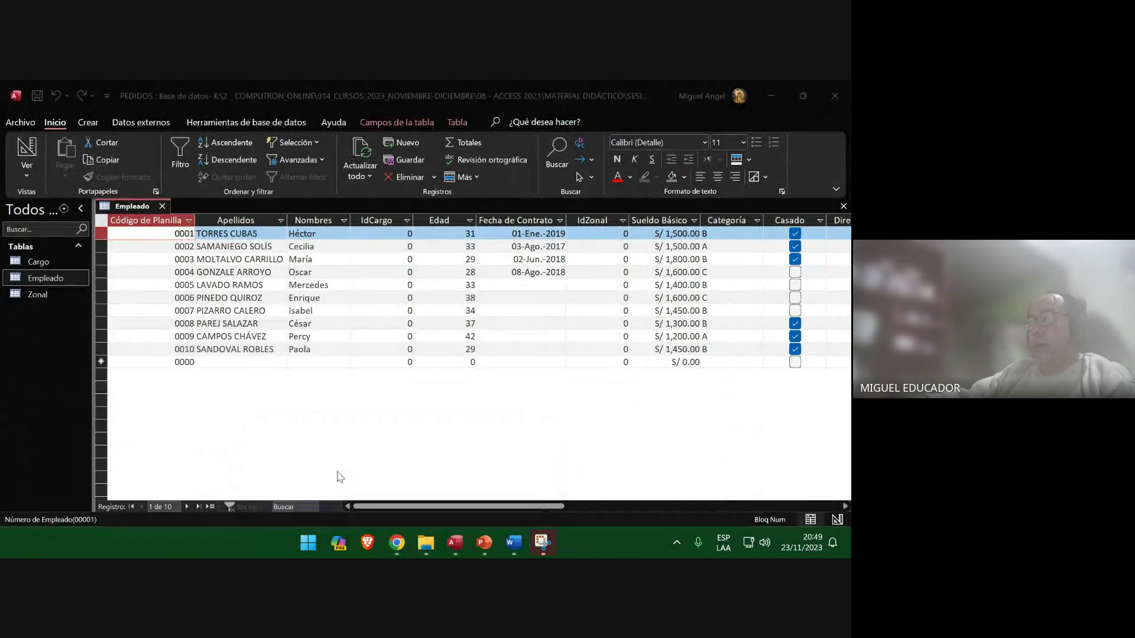
pyautogui.click(161, 90)
pyautogui.click(226, 91)
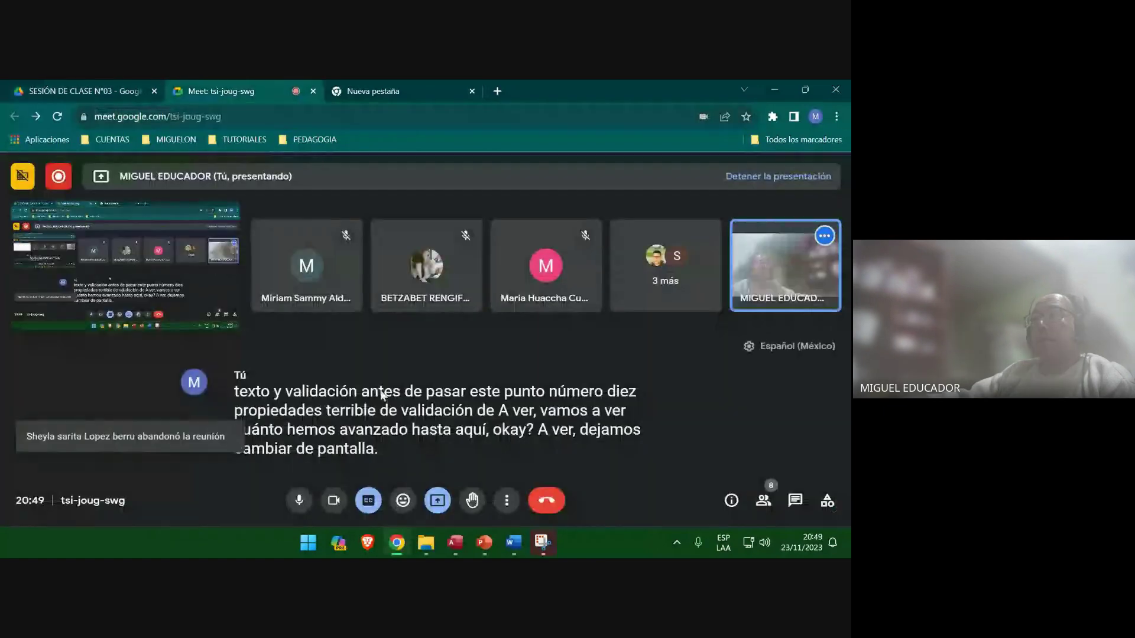
pyautogui.click(438, 501)
pyautogui.click(473, 460)
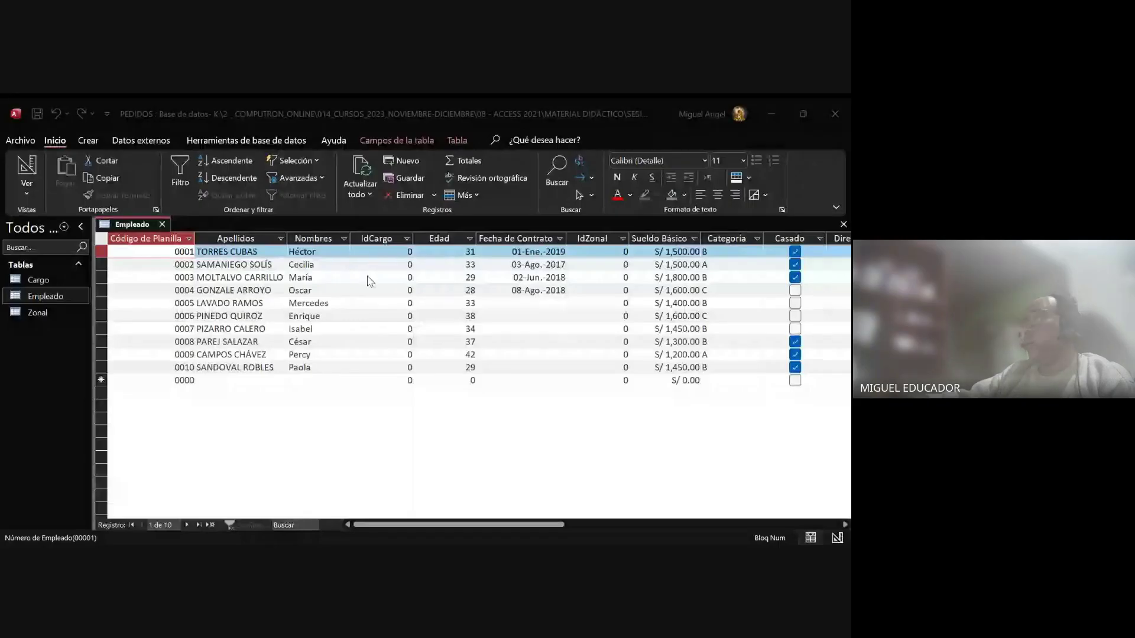
pyautogui.moveTo(366, 524)
pyautogui.mouseDown()
pyautogui.moveTo(572, 522)
pyautogui.moveTo(363, 523)
pyautogui.mouseUp()
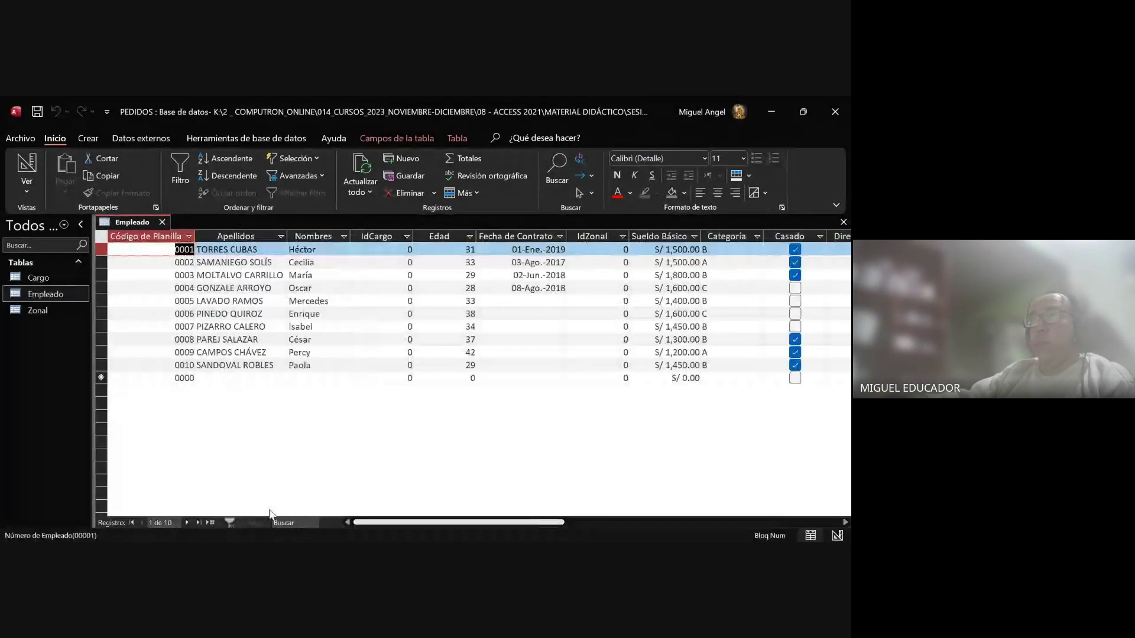
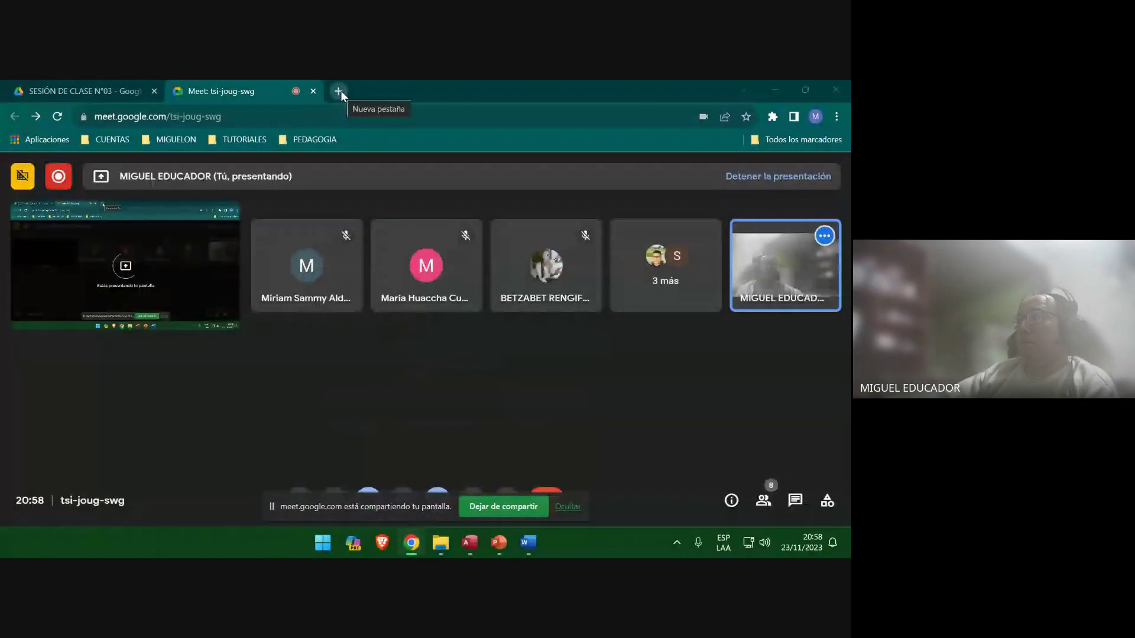
# Open a new Chrome tab, then clear the sharing notice, the browser and the SESIONES MEET folder window off the screen.
pyautogui.click(338, 91)
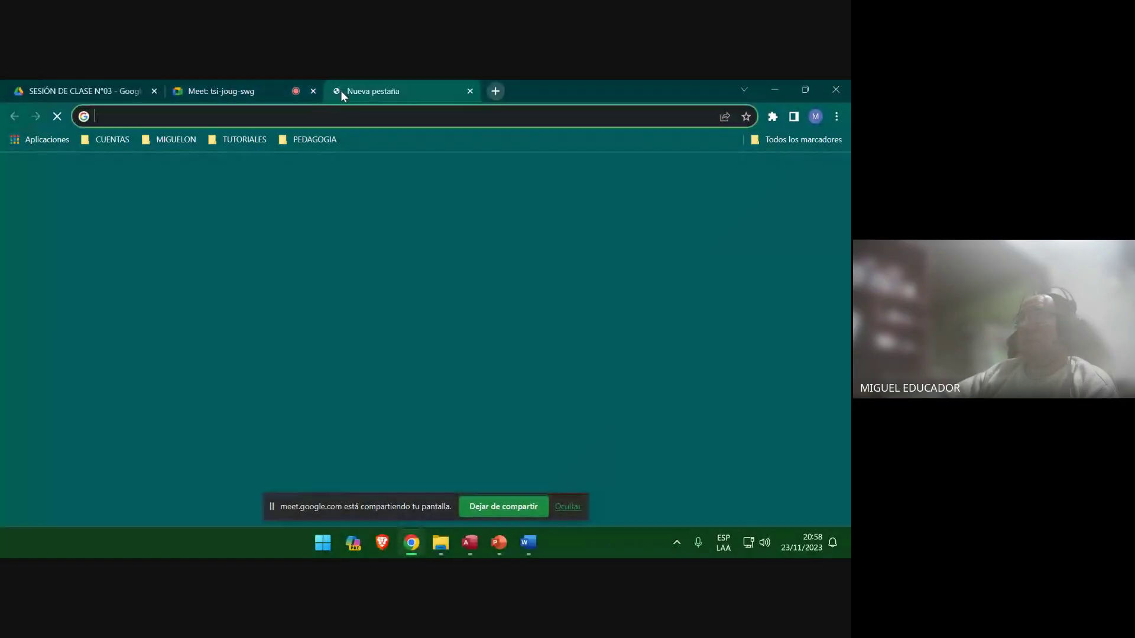
pyautogui.click(567, 507)
pyautogui.click(775, 88)
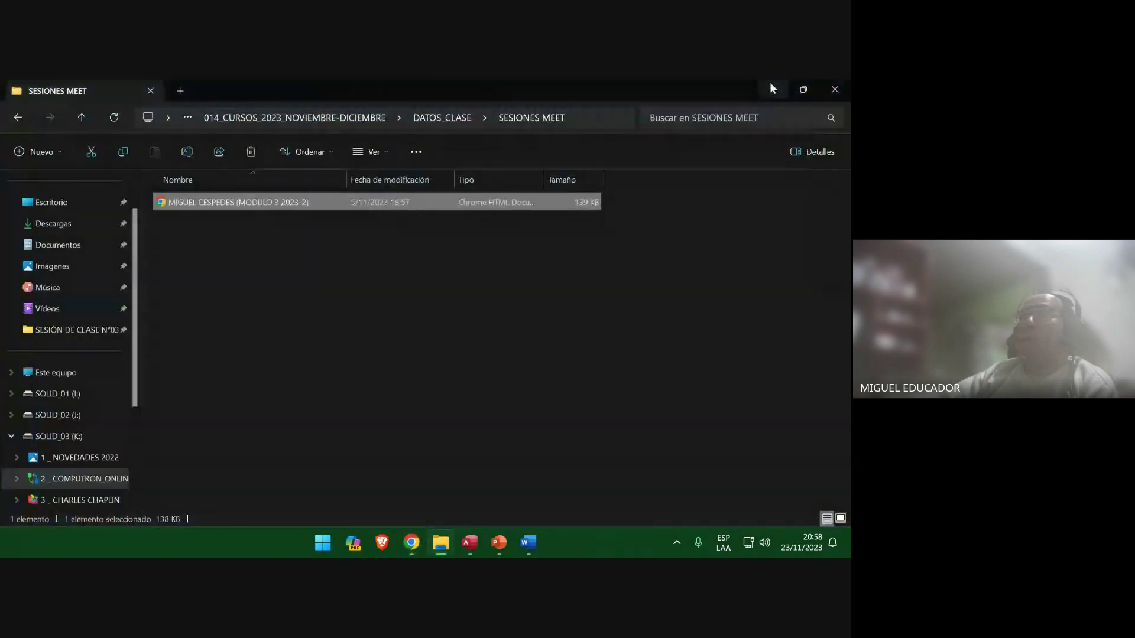
pyautogui.click(845, 89)
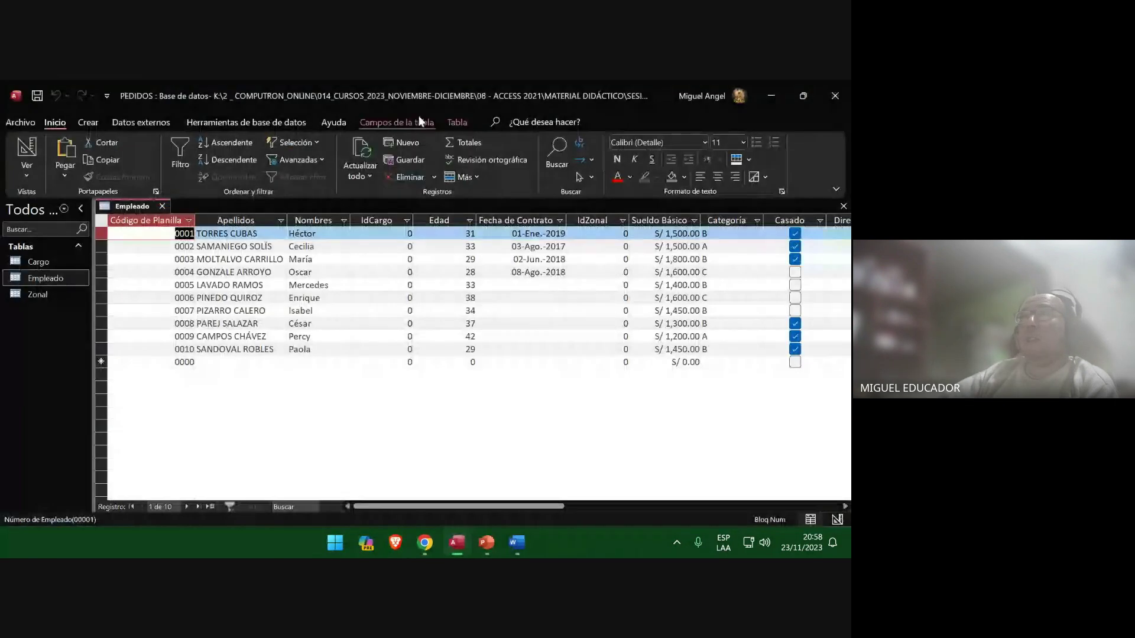
# Switch to Word, maximize the lab guide, and change the minimum salary in the Ejercicio 10 introduction to 970.
pyautogui.click(514, 543)
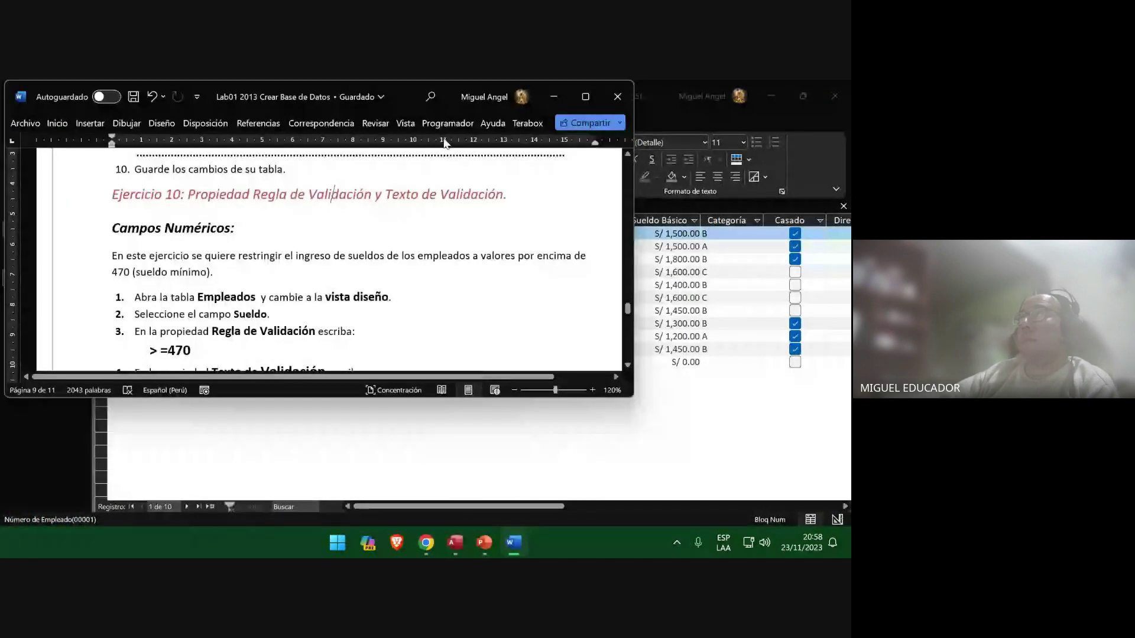
pyautogui.doubleClick(360, 96)
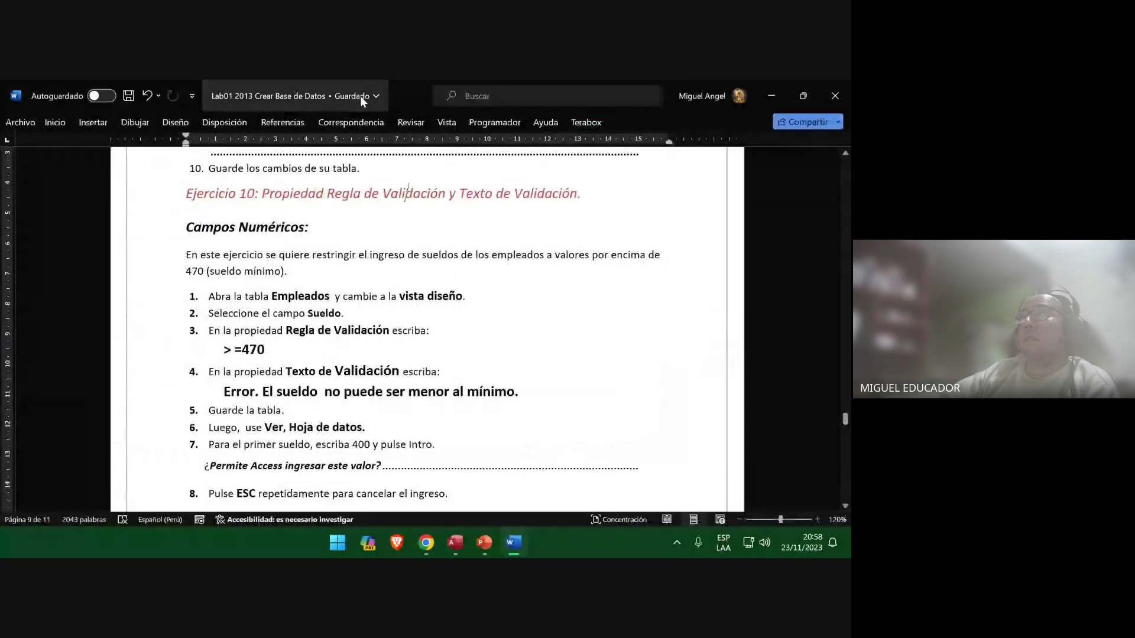
pyautogui.click(346, 219)
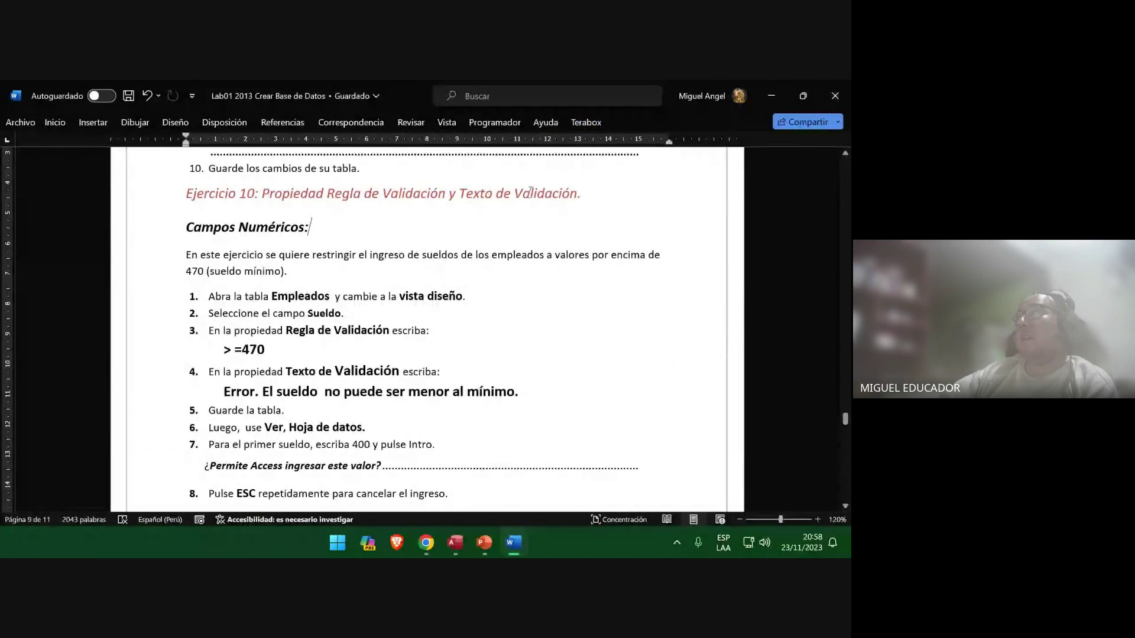
pyautogui.click(602, 192)
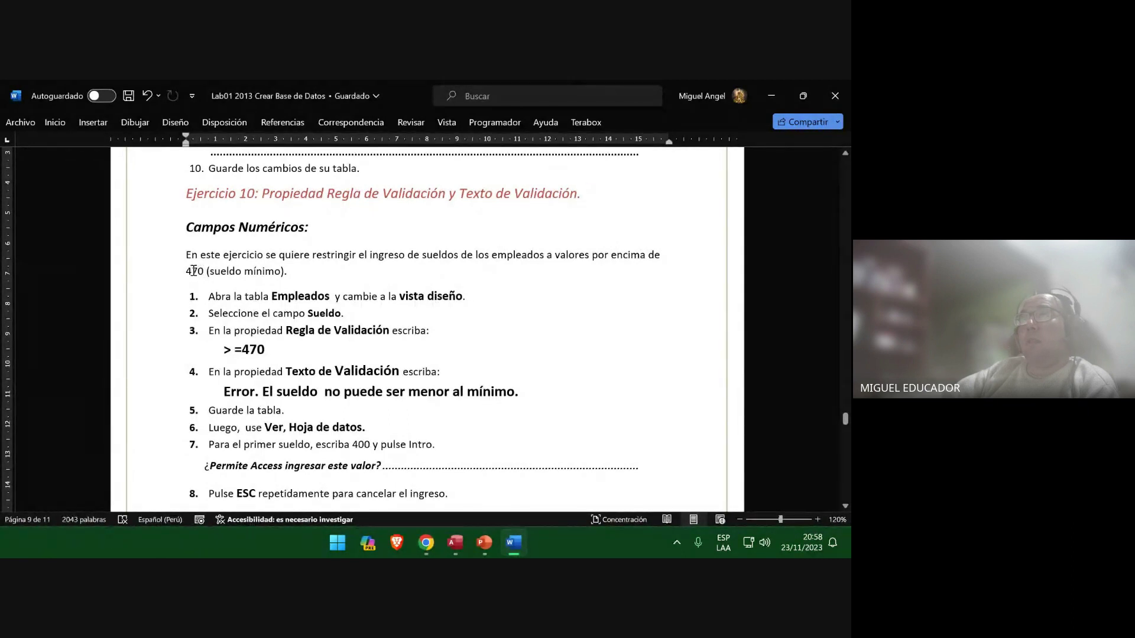
pyautogui.moveTo(193, 271); pyautogui.dragTo(187, 270)
pyautogui.write('9')
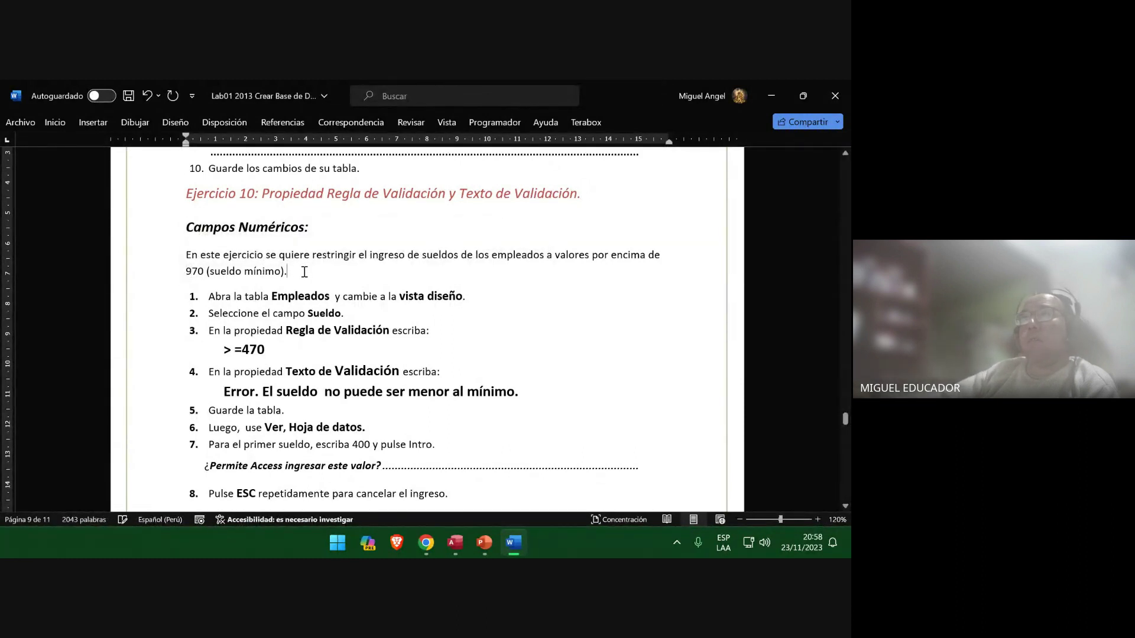
# Search Google in Chrome for "sueldo minimo en peru", check the amount, close the results tab, and return to Word.
pyautogui.click(425, 542)
pyautogui.click(385, 473)
pyautogui.click(427, 119)
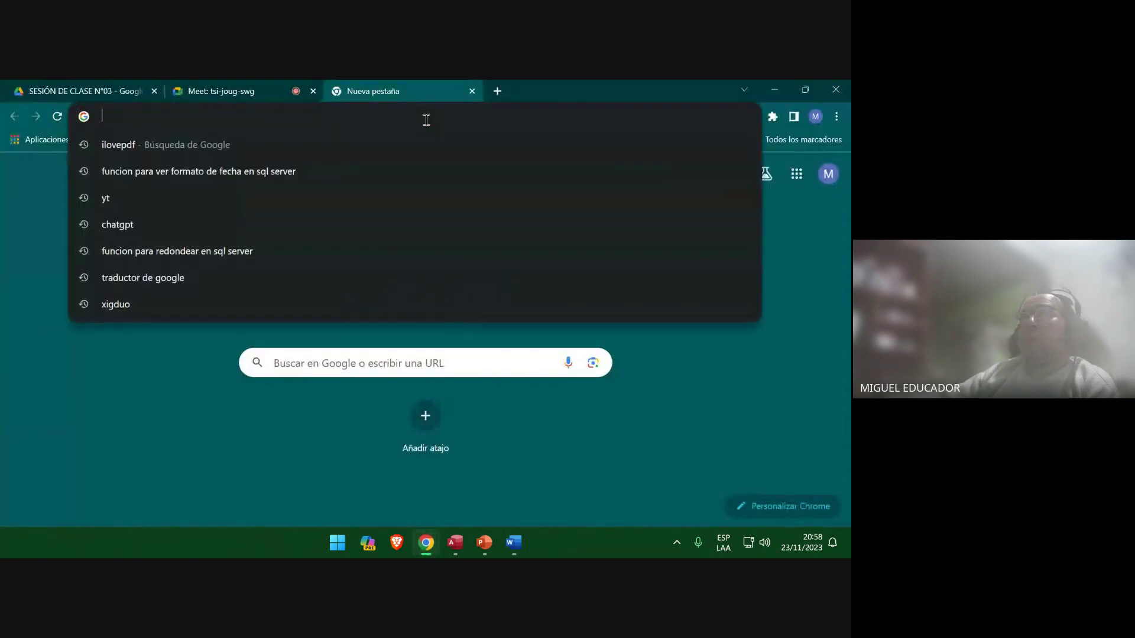
pyautogui.write('suel')
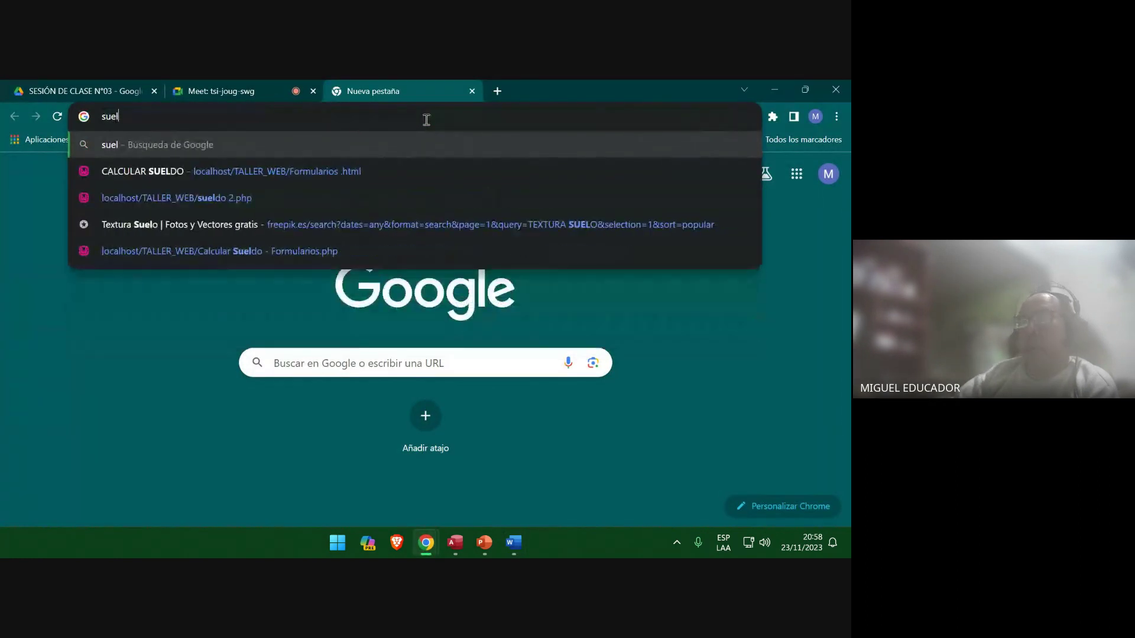
pyautogui.write('do minimo e')
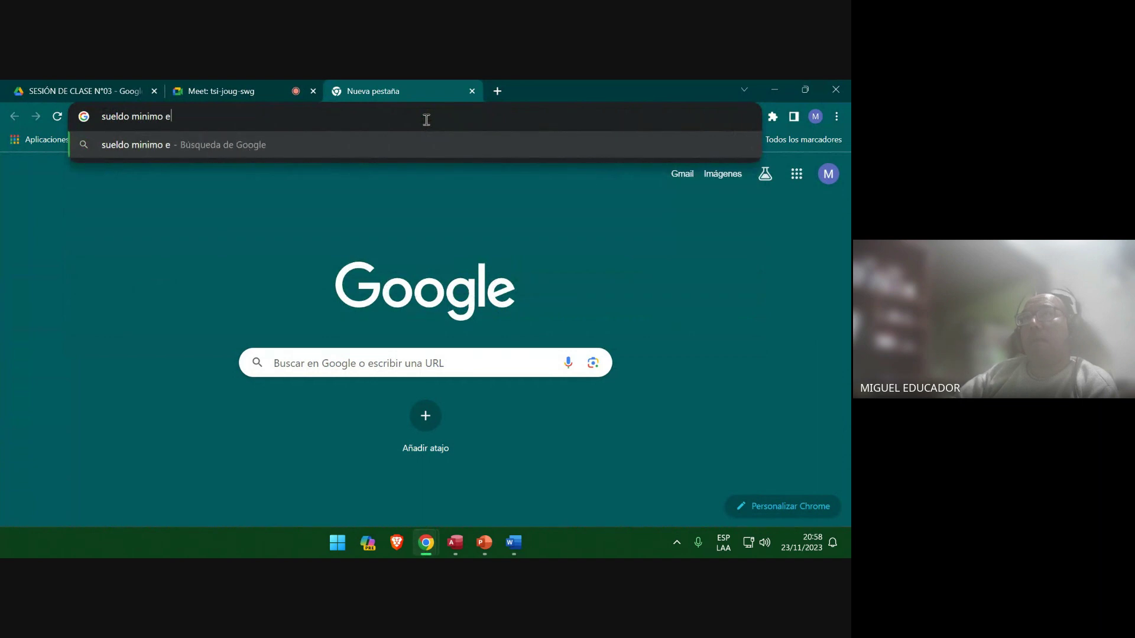
pyautogui.write('n peu')
pyautogui.press('Return')
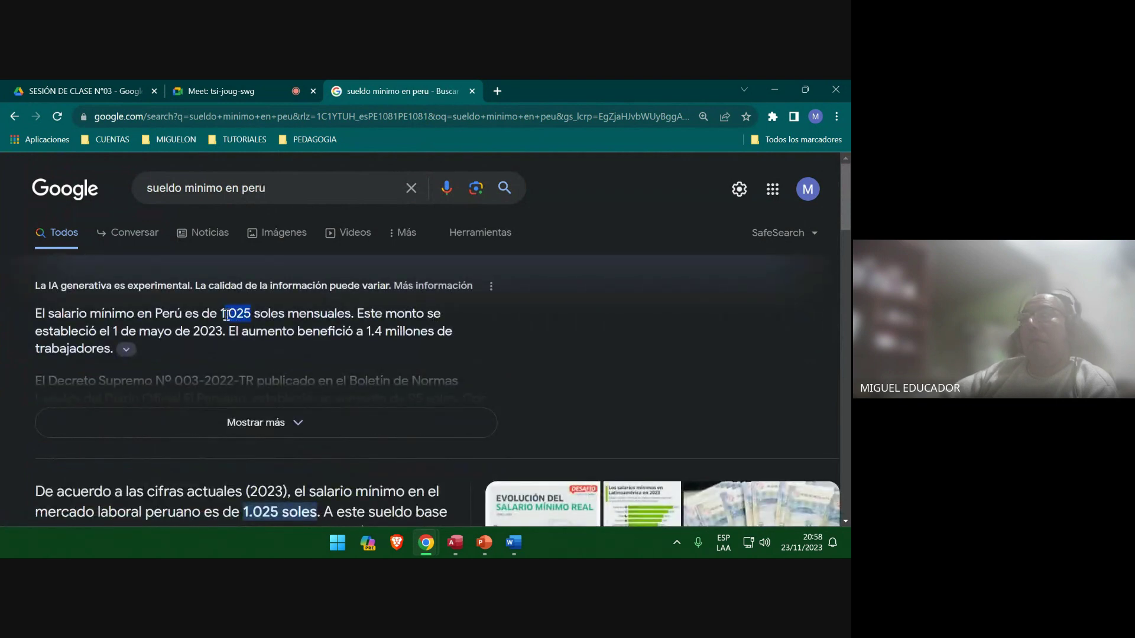
pyautogui.click(472, 91)
pyautogui.click(334, 93)
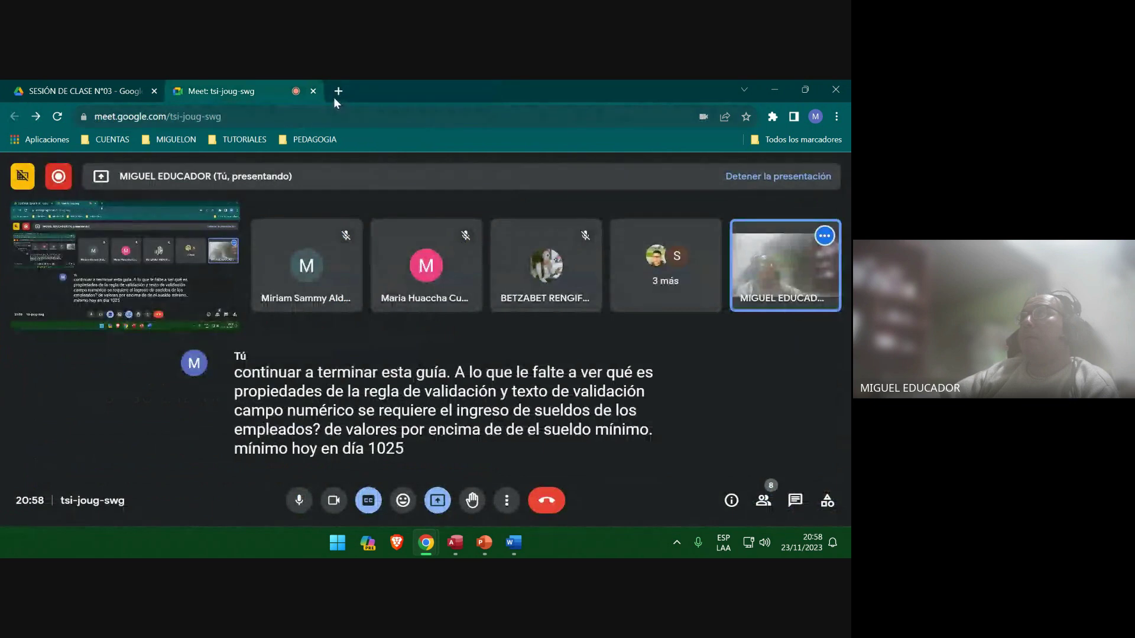
pyautogui.click(773, 85)
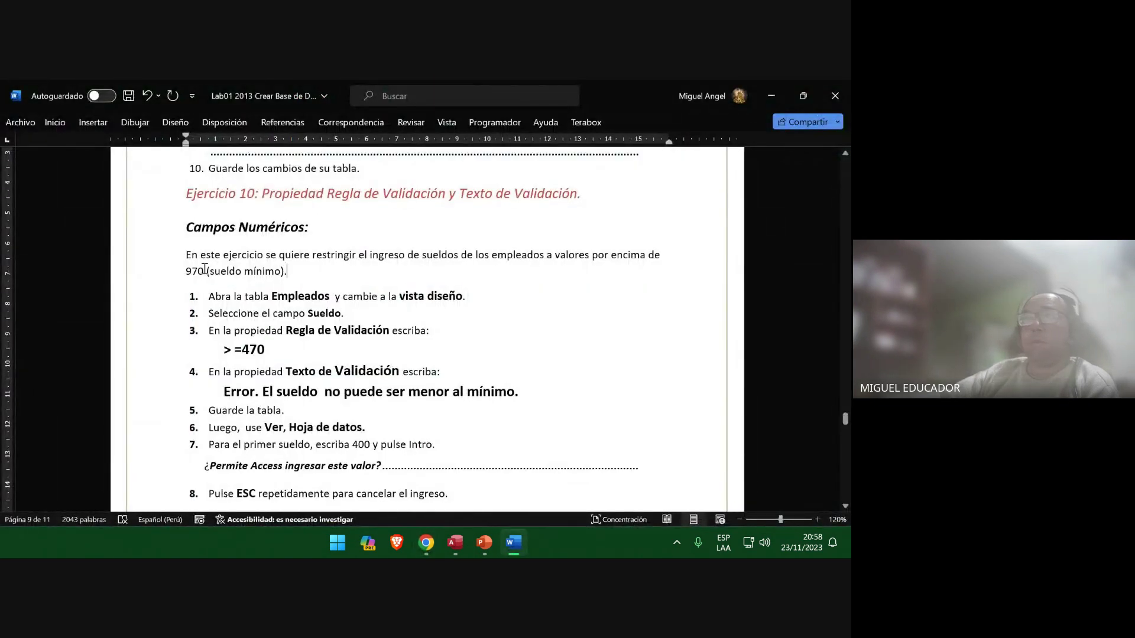
# Set the minimum salary in the Ejercicio 10 introduction to 1025 and save the document.
pyautogui.doubleClick(187, 270)
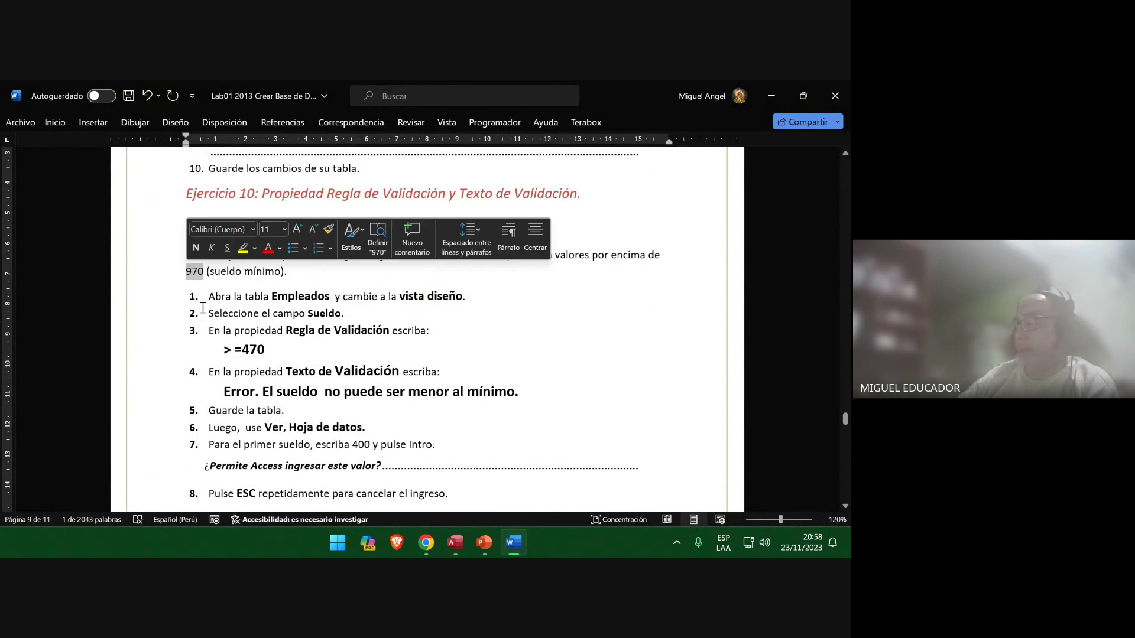
pyautogui.write('1025')
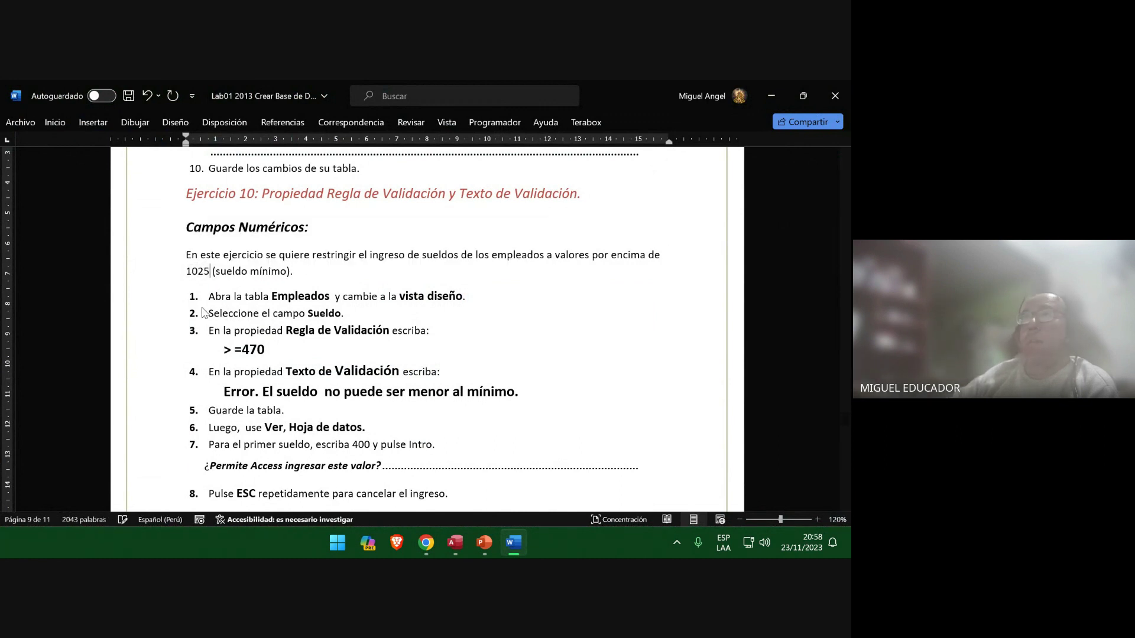
pyautogui.click(126, 96)
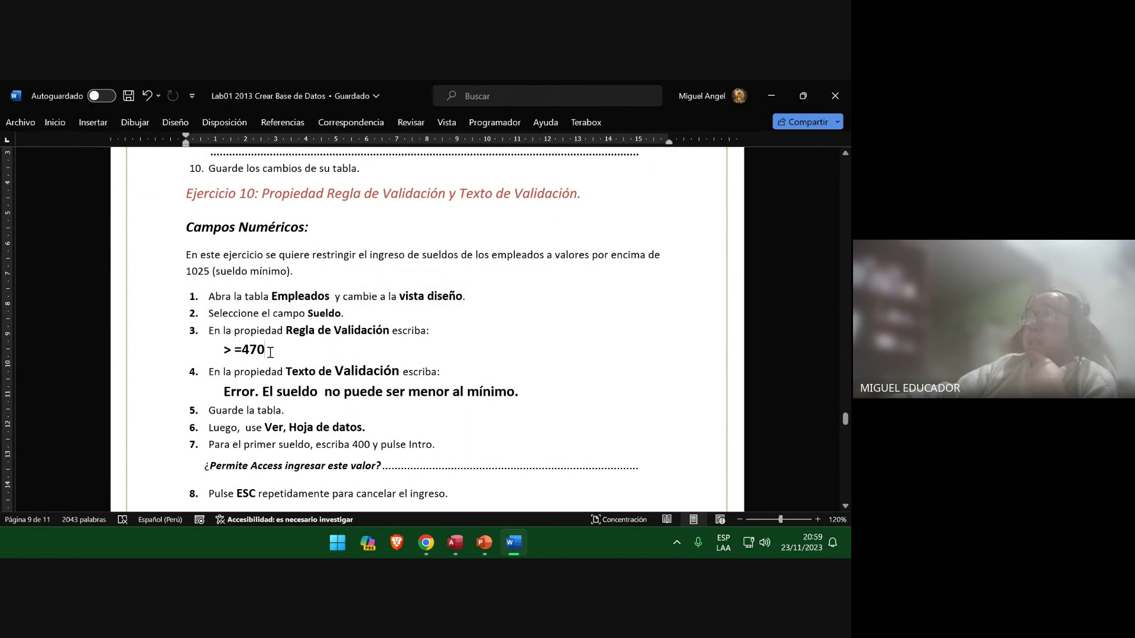
# Set the validation rule in item 3 of Ejercicio 10 to >=1025 and save the document.
pyautogui.moveTo(265, 349); pyautogui.dragTo(240, 351)
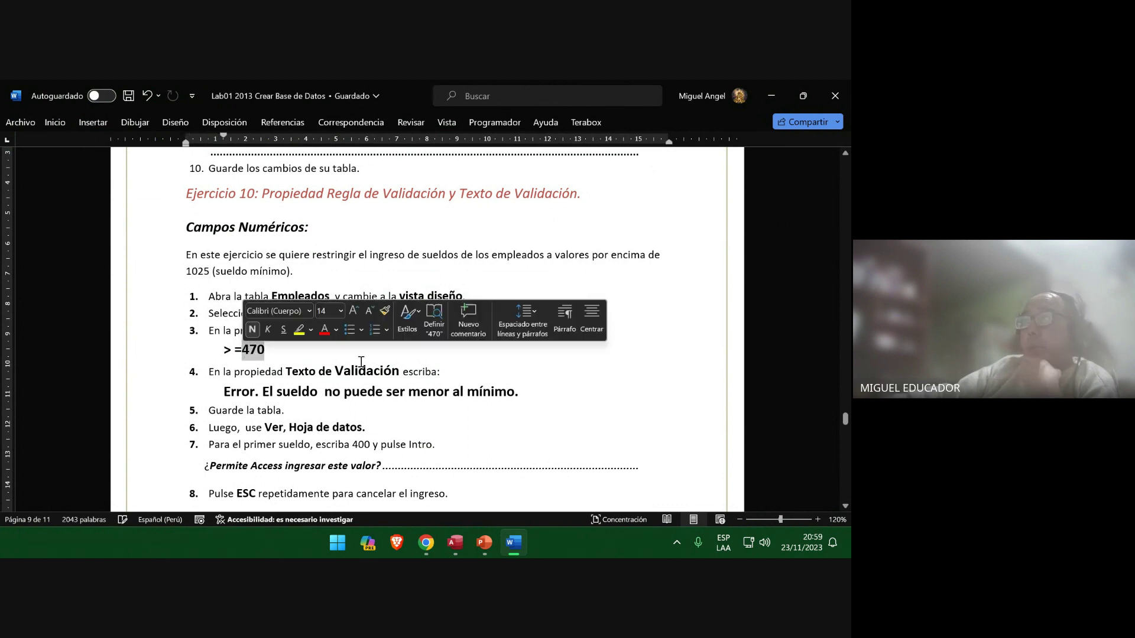
pyautogui.write('1025')
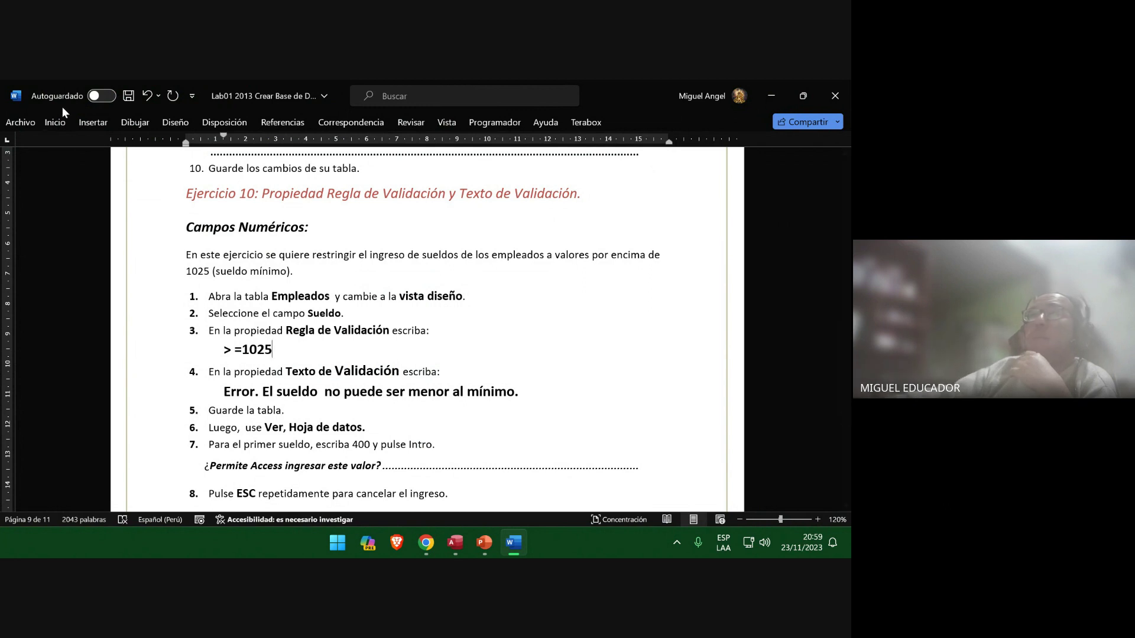
pyautogui.click(128, 95)
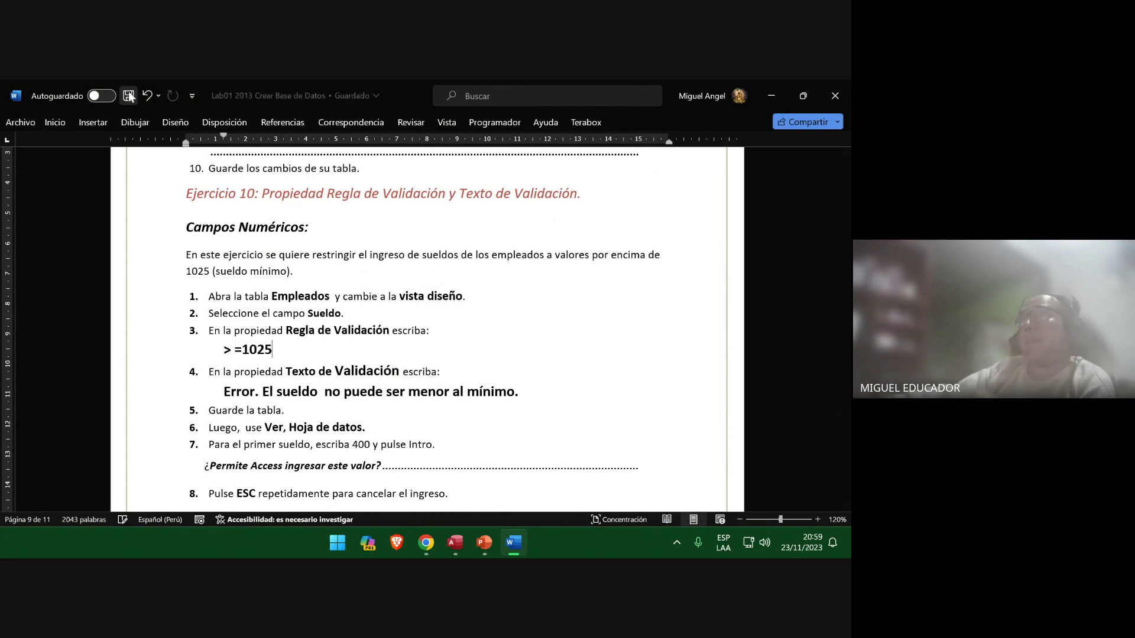
pyautogui.press('F12')
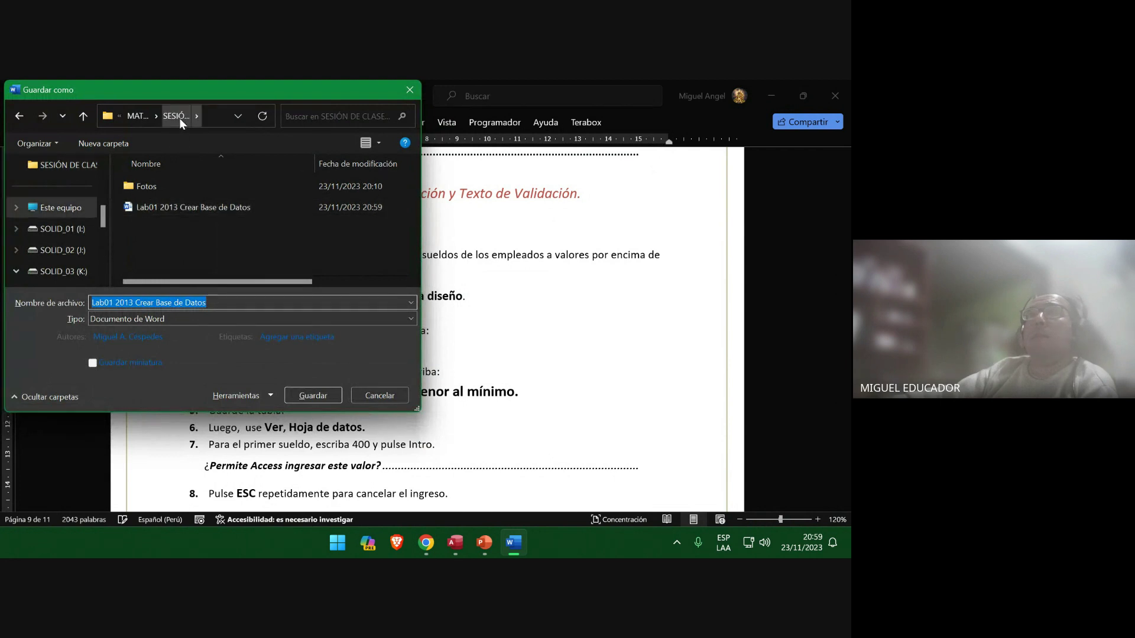
pyautogui.click(222, 118)
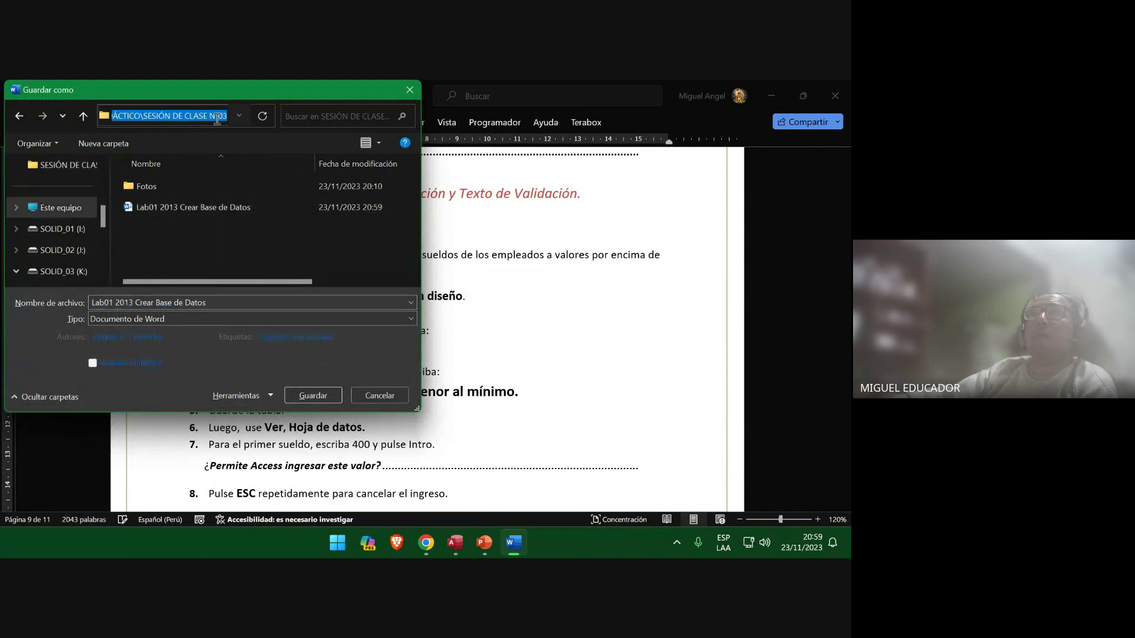
pyautogui.click(410, 90)
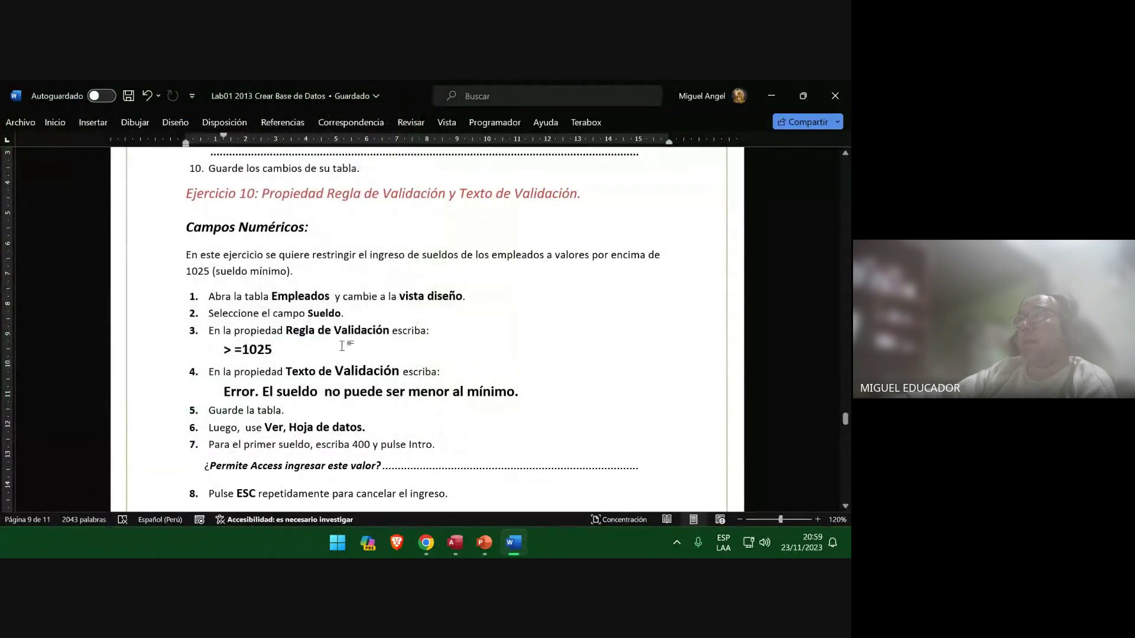
# Switch to Access, open the Empleado table in Design view, and select the Sueldo field name.
pyautogui.click(766, 97)
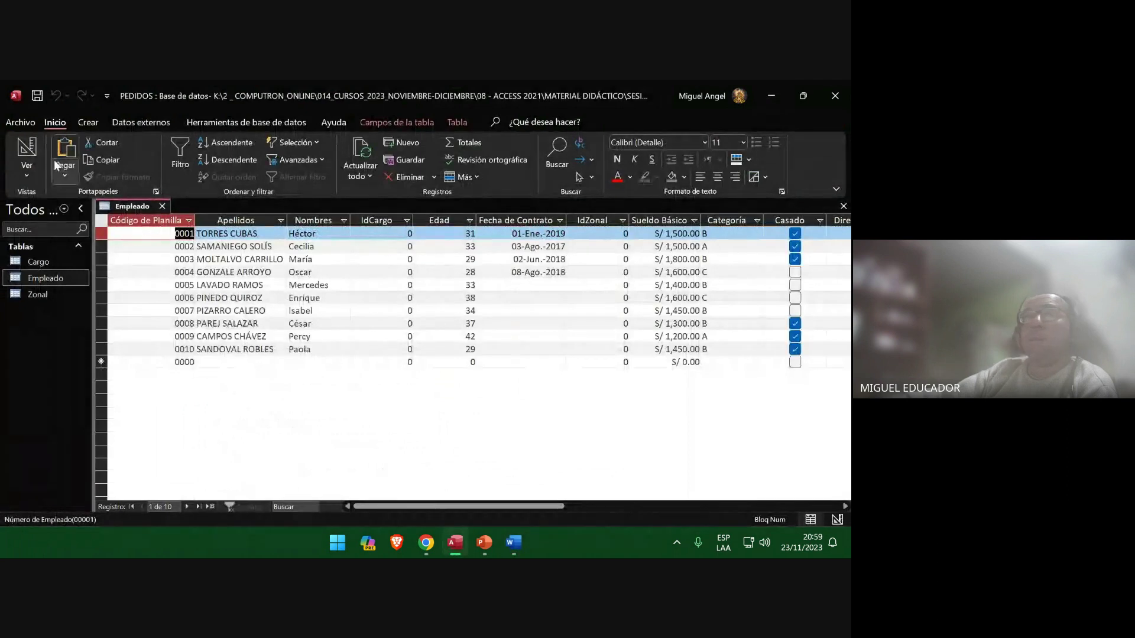
pyautogui.click(26, 147)
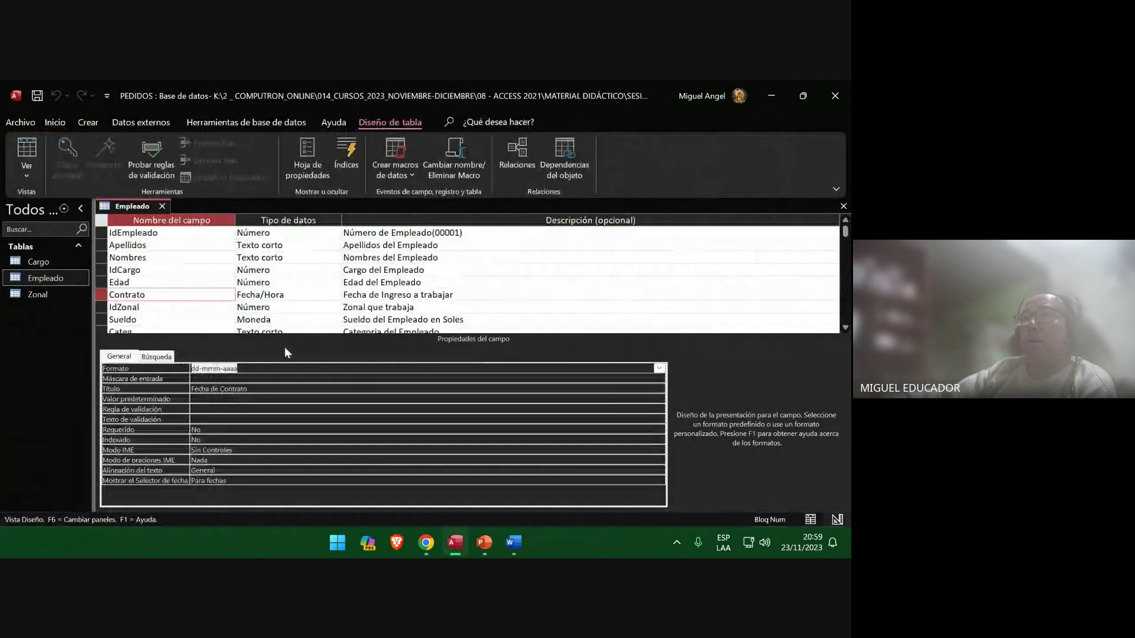
pyautogui.click(204, 294)
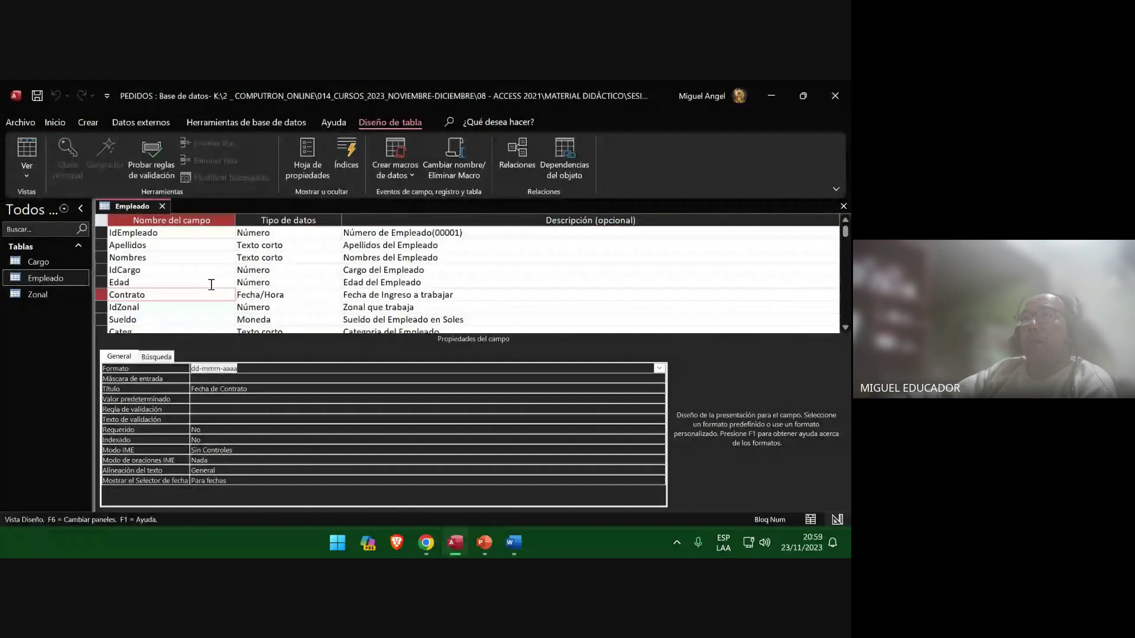
pyautogui.click(189, 318)
pyautogui.scroll(-1, 191, 321)
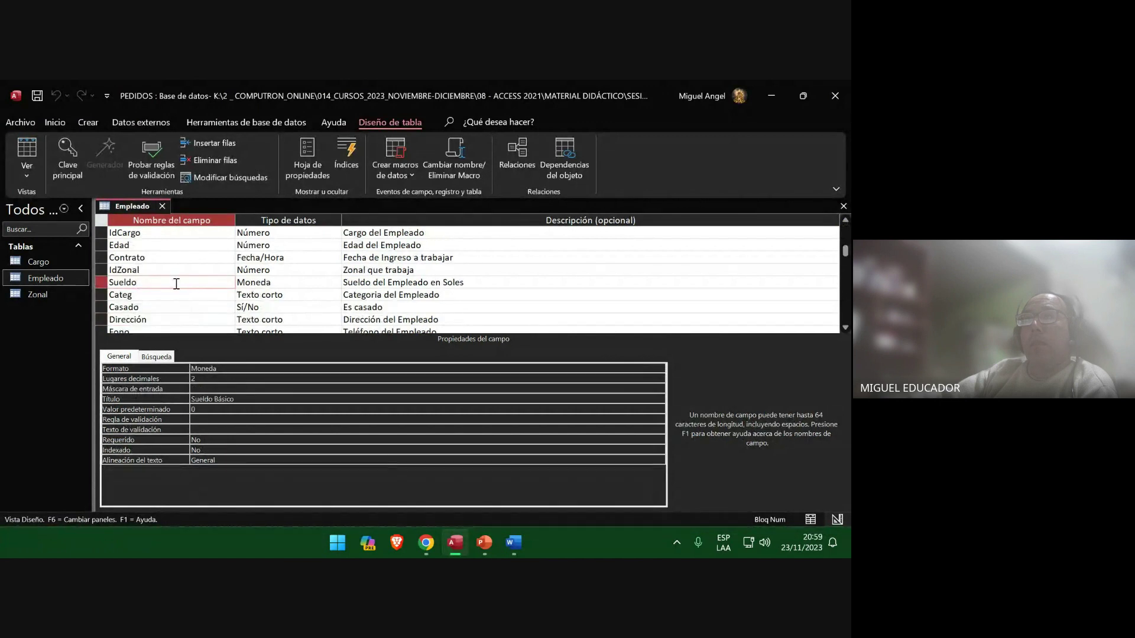
pyautogui.doubleClick(122, 282)
pyautogui.click(490, 539)
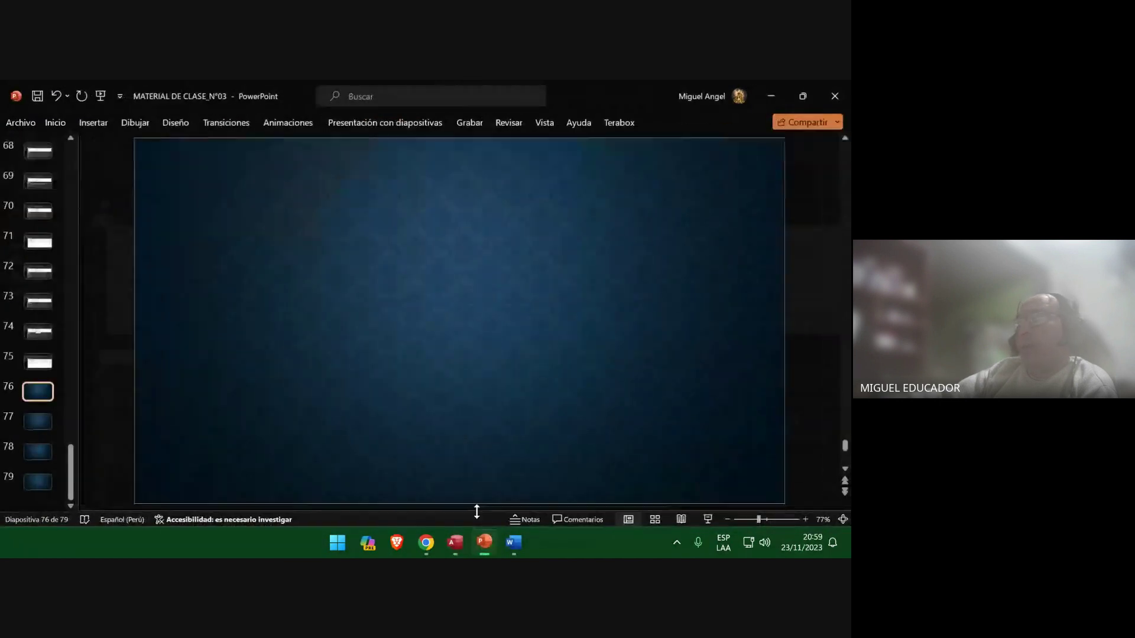
pyautogui.click(91, 125)
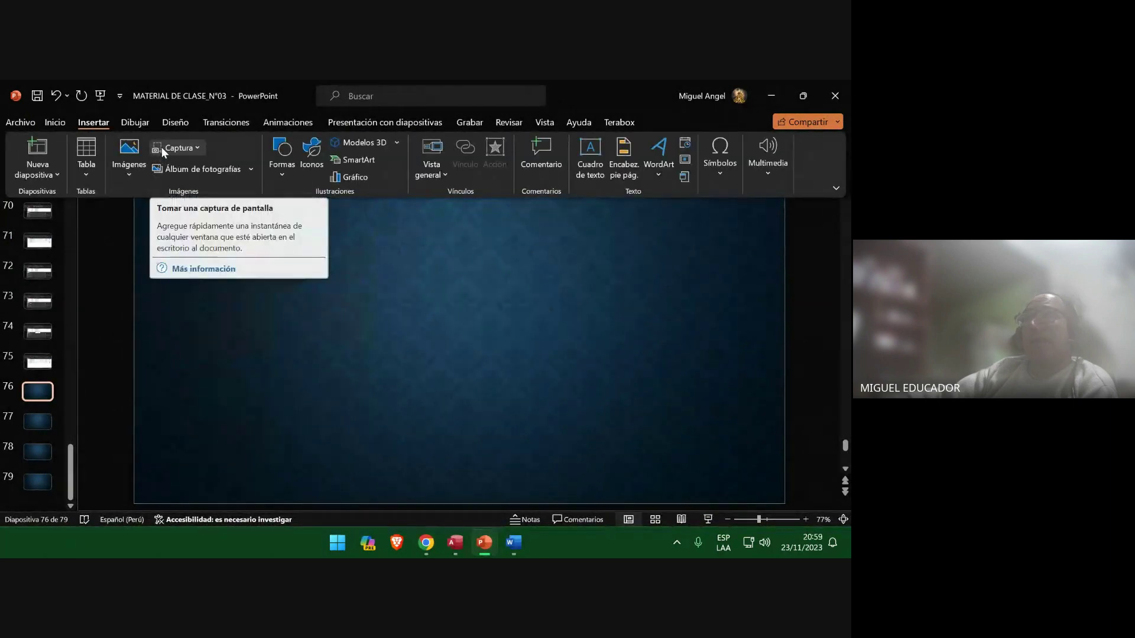
pyautogui.click(771, 95)
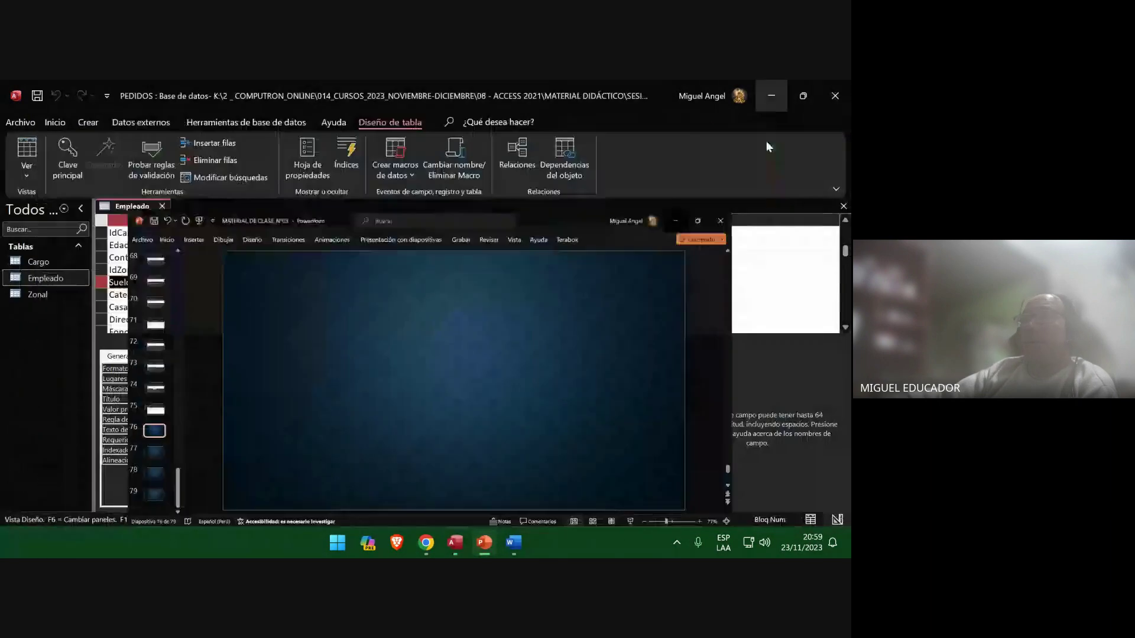
# Open Herramienta Recortes, set a 5-second delay, and capture the Access window with the Sueldo field selected.
pyautogui.press('super')
pyautogui.write('re')
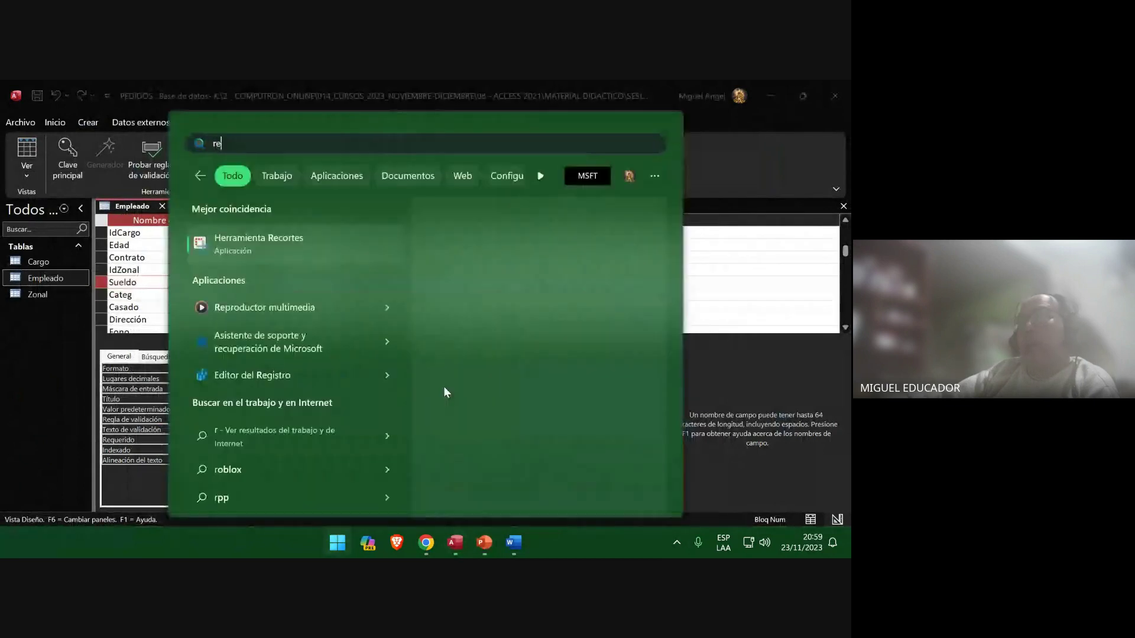
pyautogui.click(303, 256)
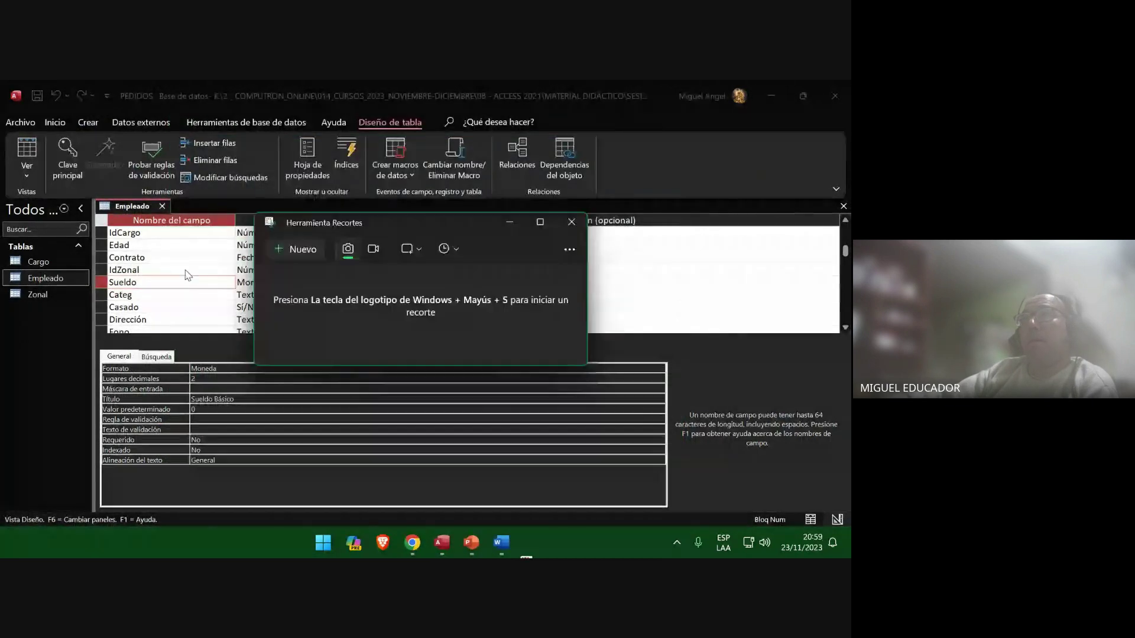
pyautogui.click(453, 249)
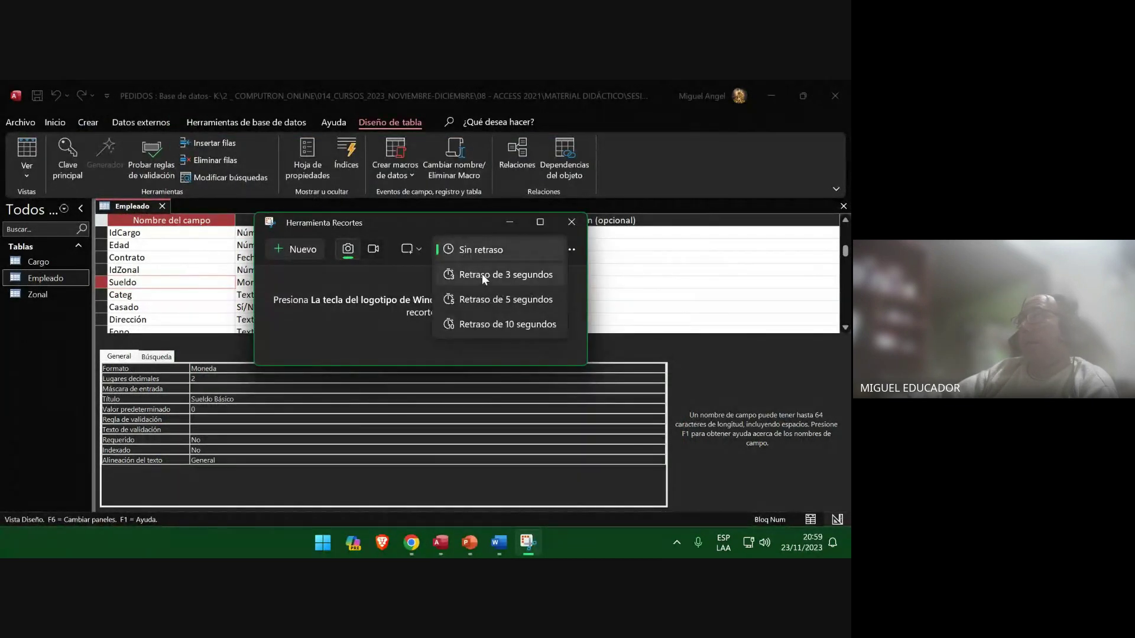
pyautogui.click(491, 298)
pyautogui.click(295, 249)
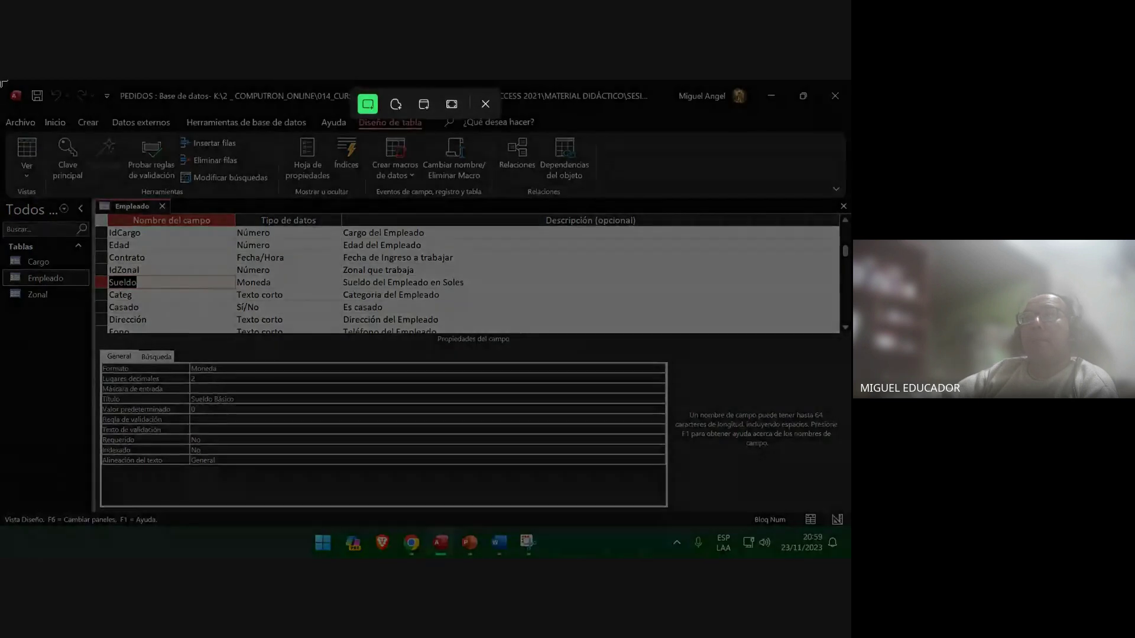
pyautogui.moveTo(3, 83); pyautogui.dragTo(842, 524)
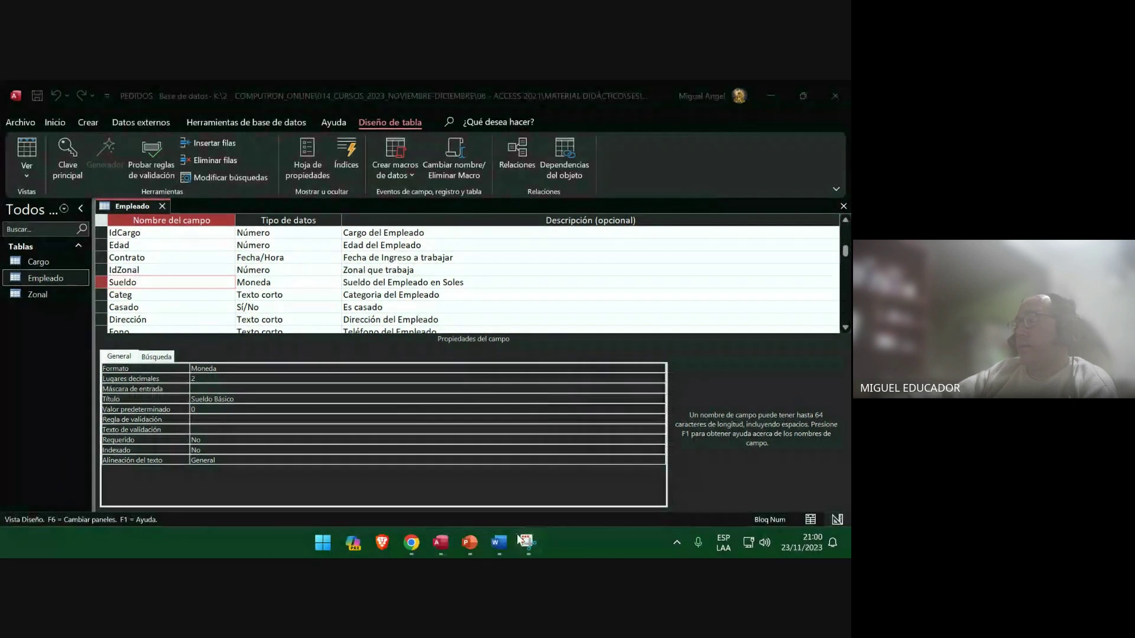
# Switch to PowerPoint, paste the capture as a picture on slide 76, go to slide 77, and save the presentation.
pyautogui.click(470, 543)
pyautogui.rightClick(389, 296)
pyautogui.click(440, 343)
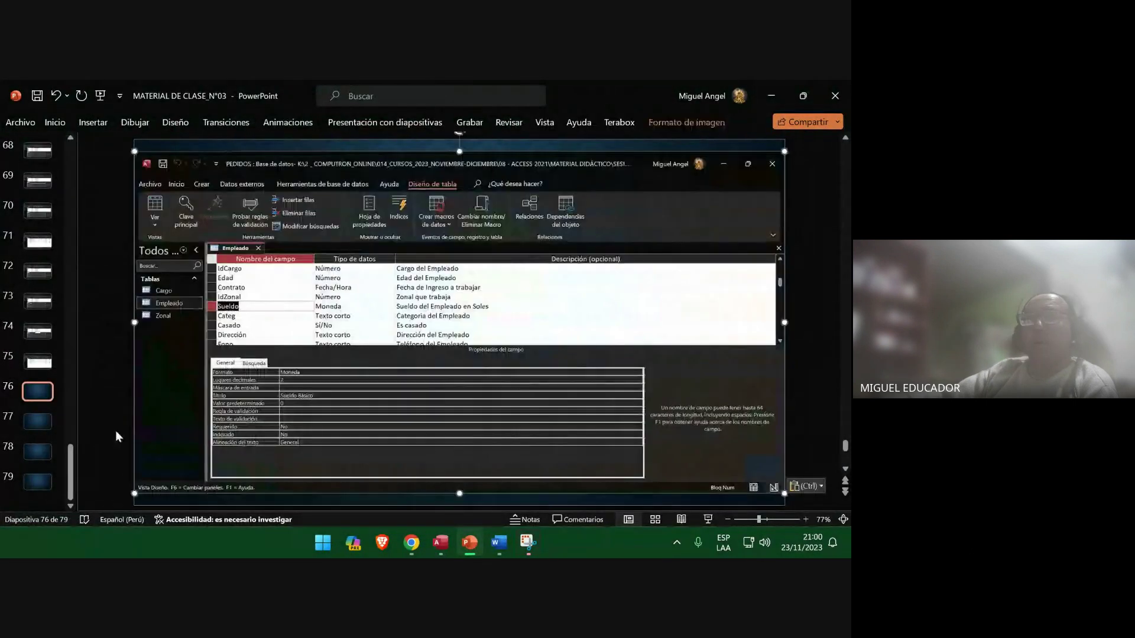
pyautogui.click(37, 421)
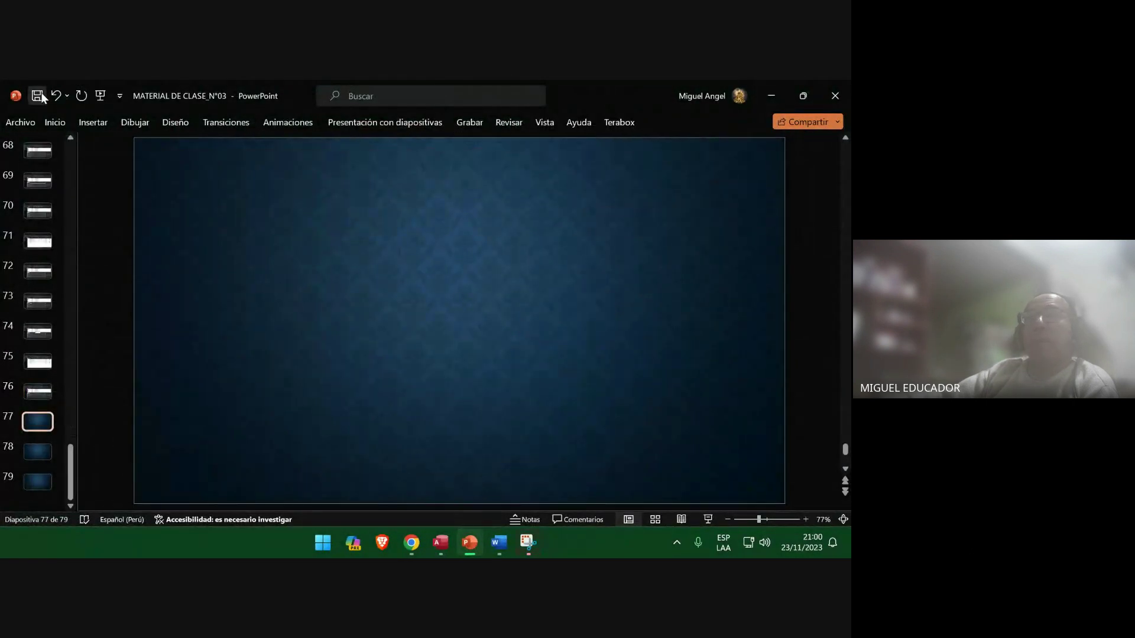
pyautogui.click(42, 96)
# Return to Access and set the Sueldo field's validation rule to >=1025.
pyautogui.click(771, 96)
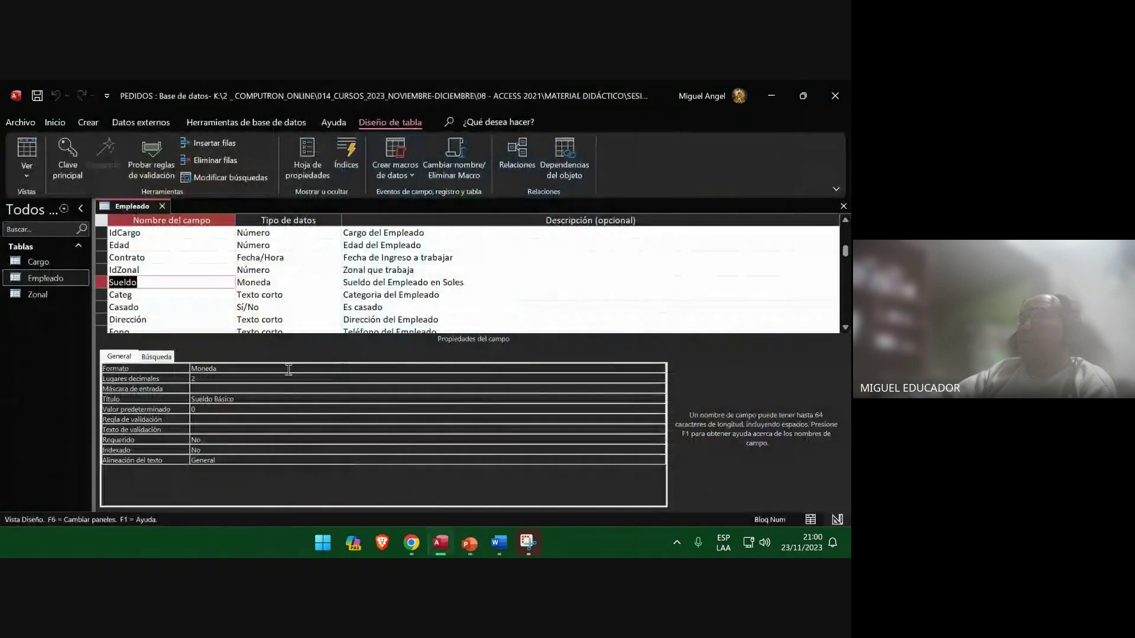
pyautogui.click(210, 420)
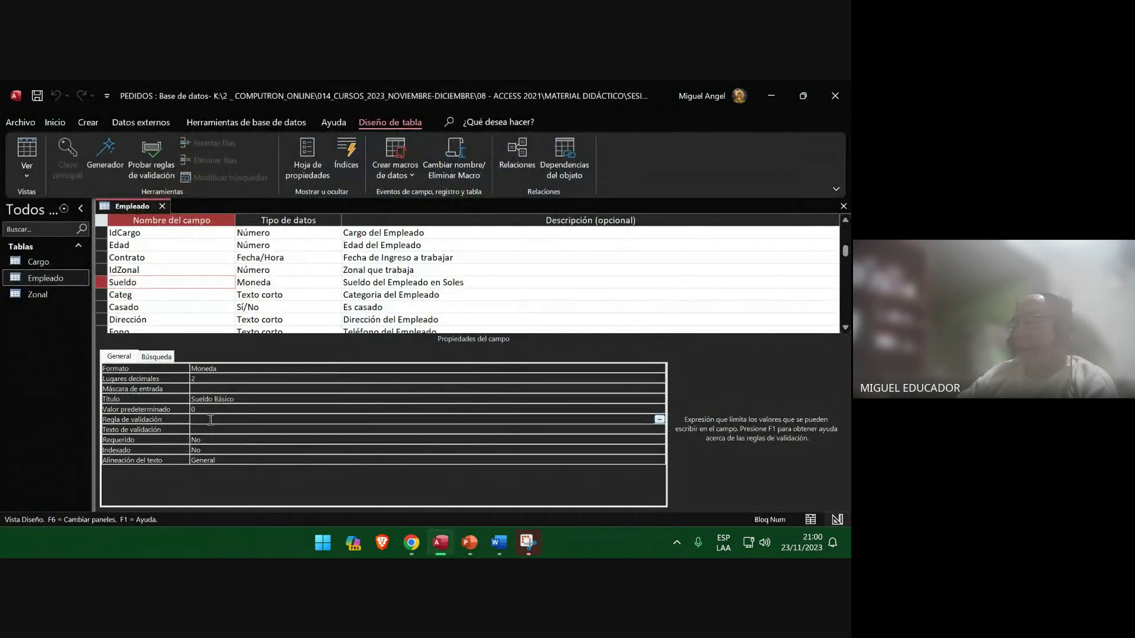
pyautogui.write('>=1')
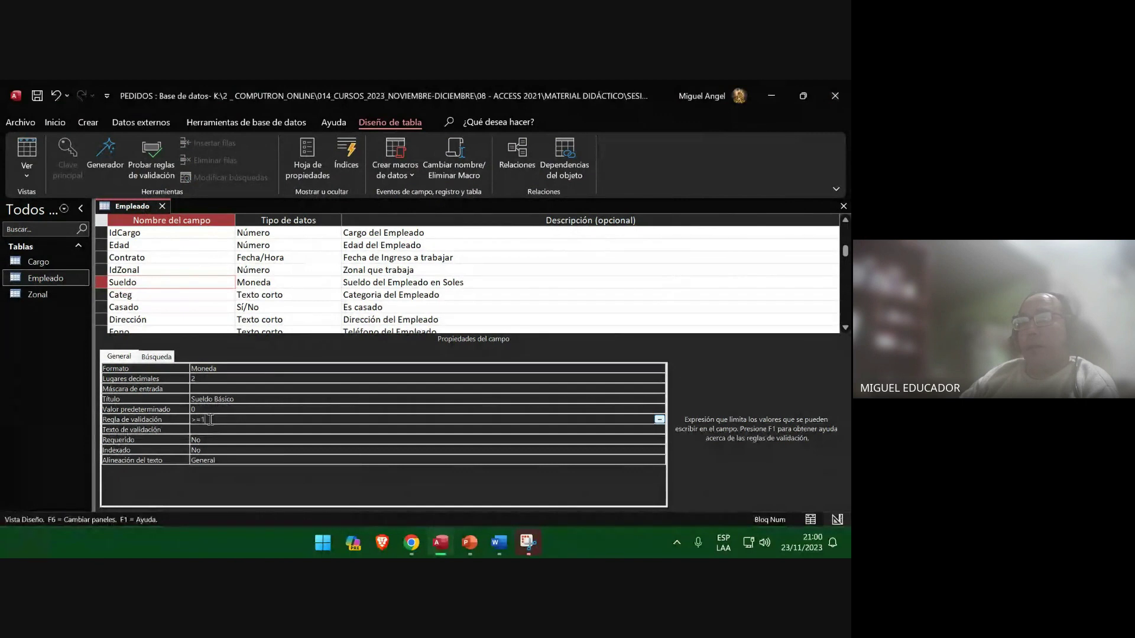
pyautogui.write('025')
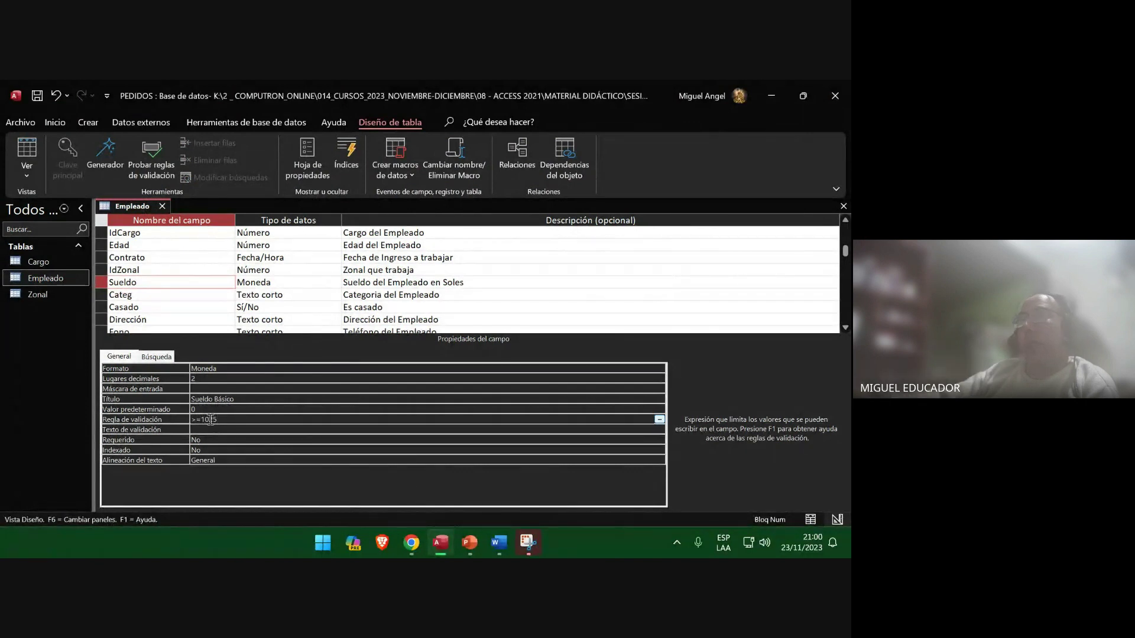
# Take a delayed snip of the Access window with the Sueldo validation rule highlighted.
pyautogui.click(528, 542)
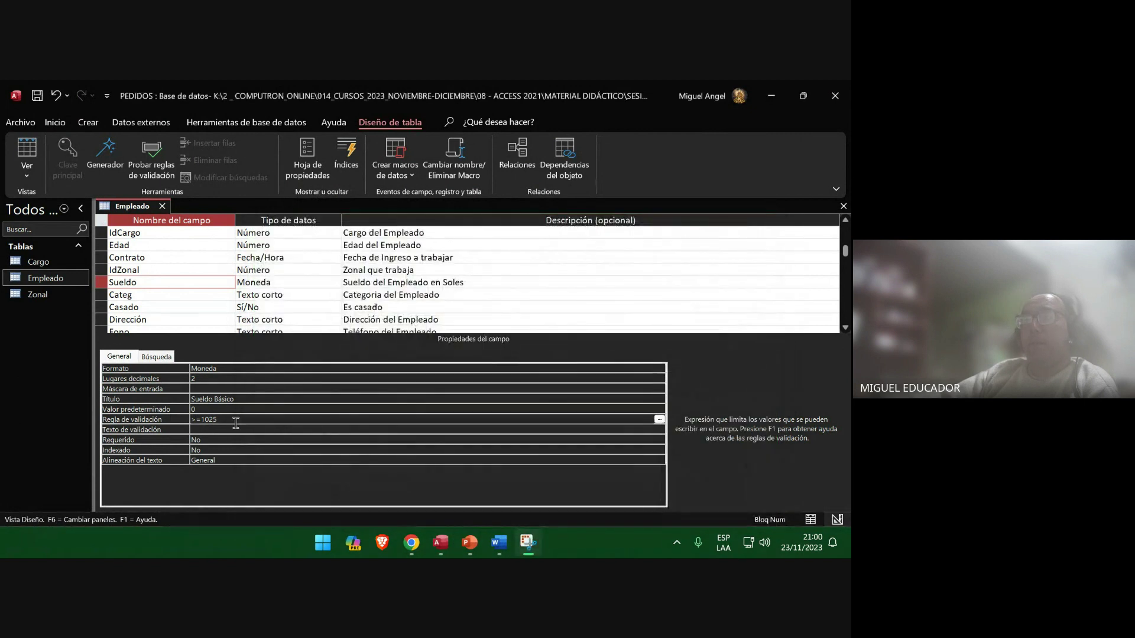
pyautogui.click(100, 417)
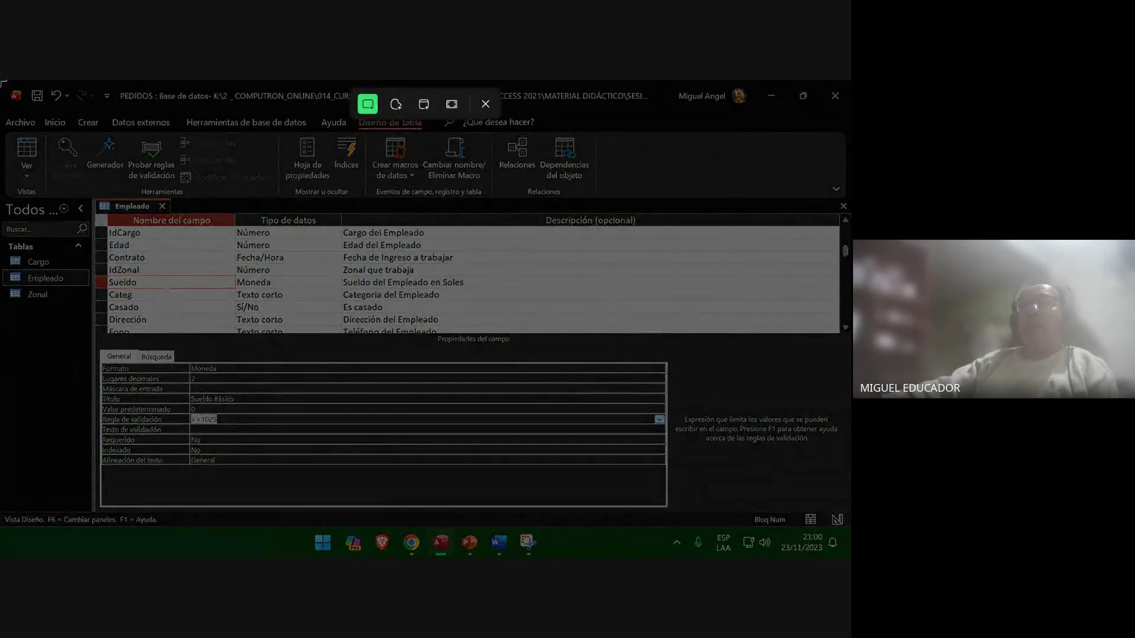
pyautogui.moveTo(1, 81); pyautogui.dragTo(847, 530)
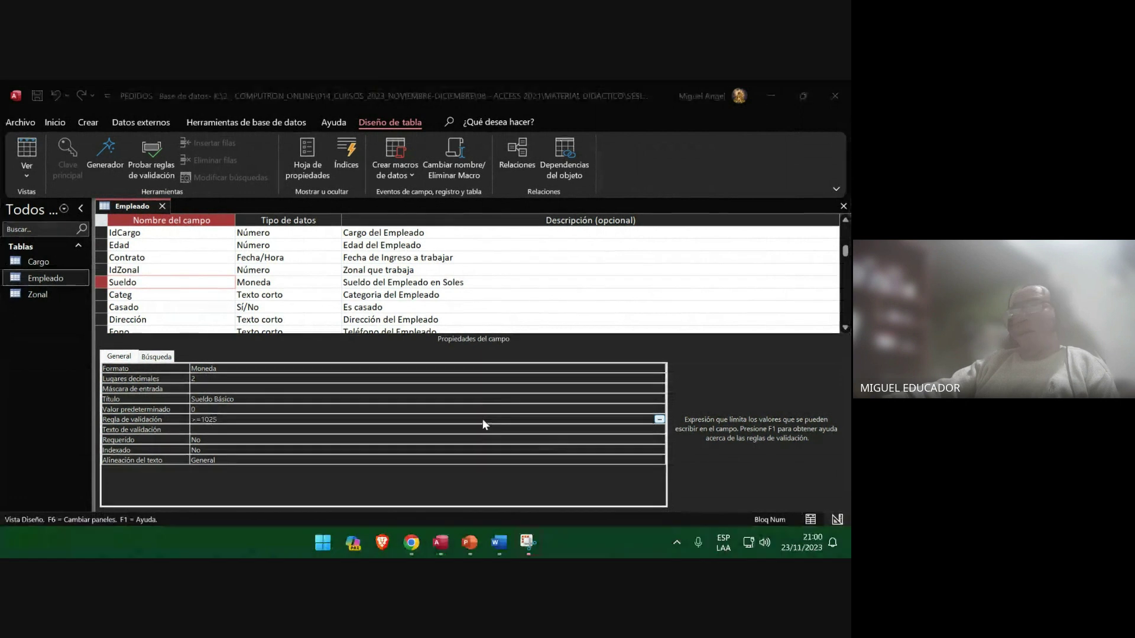
# Paste the validation rule capture as a picture on PowerPoint slide 77, go to slide 78, and save the presentation.
pyautogui.click(471, 543)
pyautogui.rightClick(380, 214)
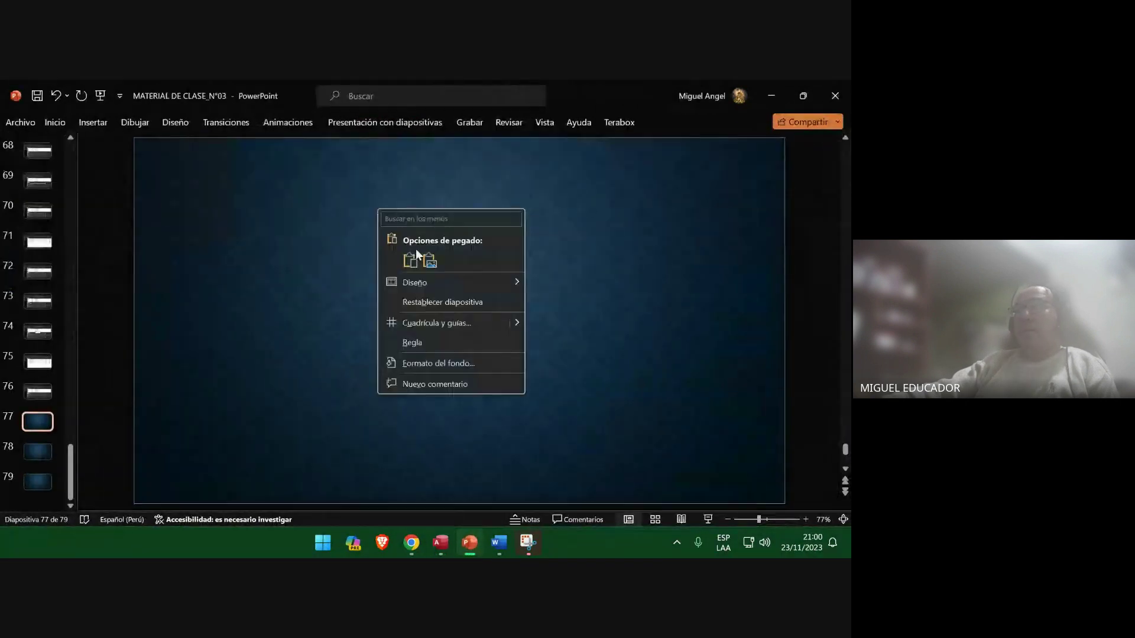
pyautogui.click(436, 260)
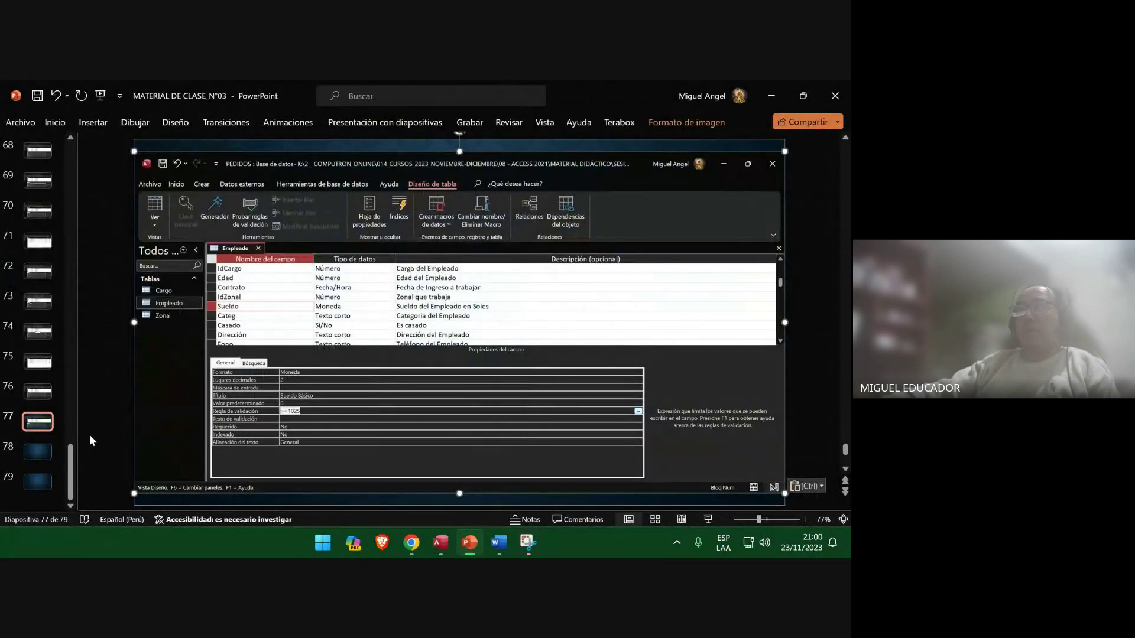
pyautogui.click(39, 455)
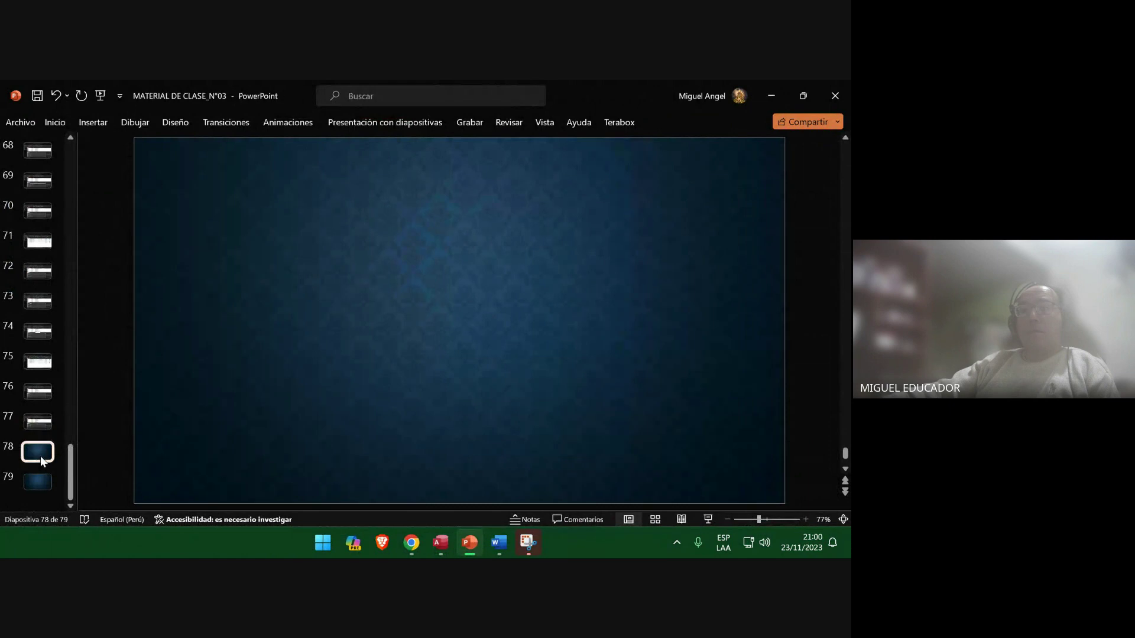
pyautogui.click(36, 97)
# Copy "Error. El sueldo no puede ser menor al mínimo." from the Word guide into the Sueldo field's validation text in Access.
pyautogui.click(494, 545)
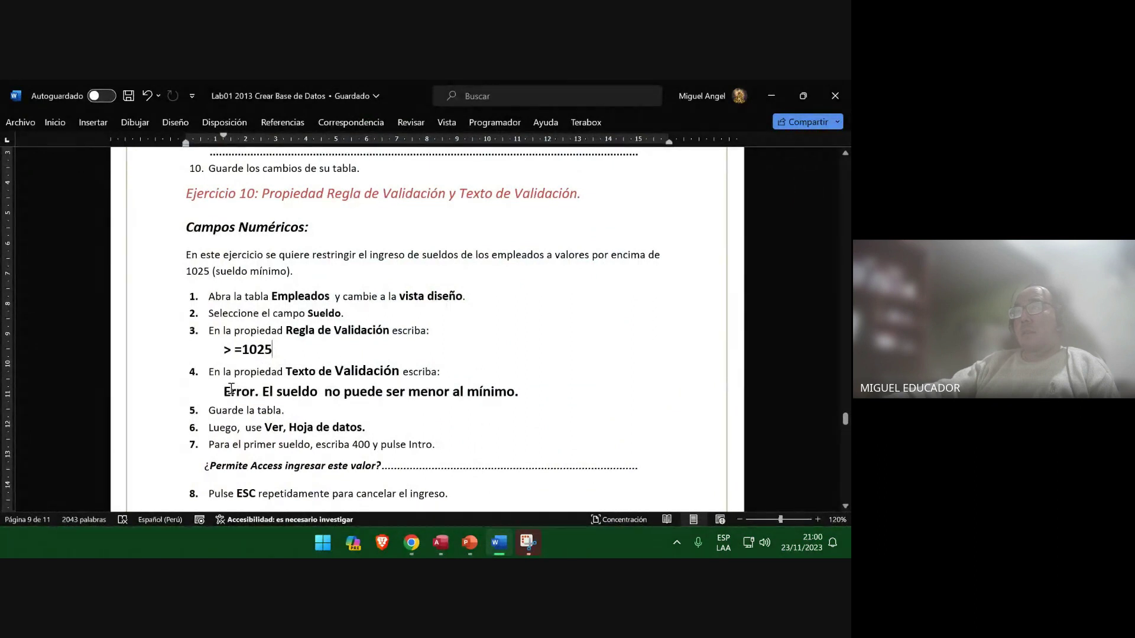
pyautogui.moveTo(224, 390); pyautogui.dragTo(516, 397)
pyautogui.rightClick(516, 397)
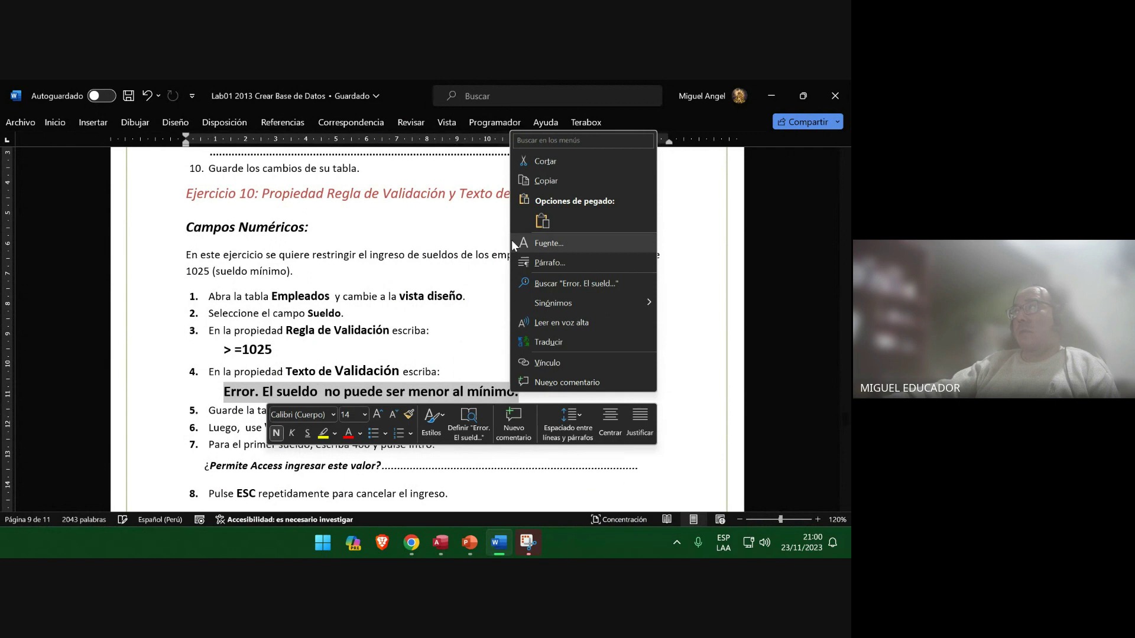
pyautogui.click(544, 180)
pyautogui.click(771, 96)
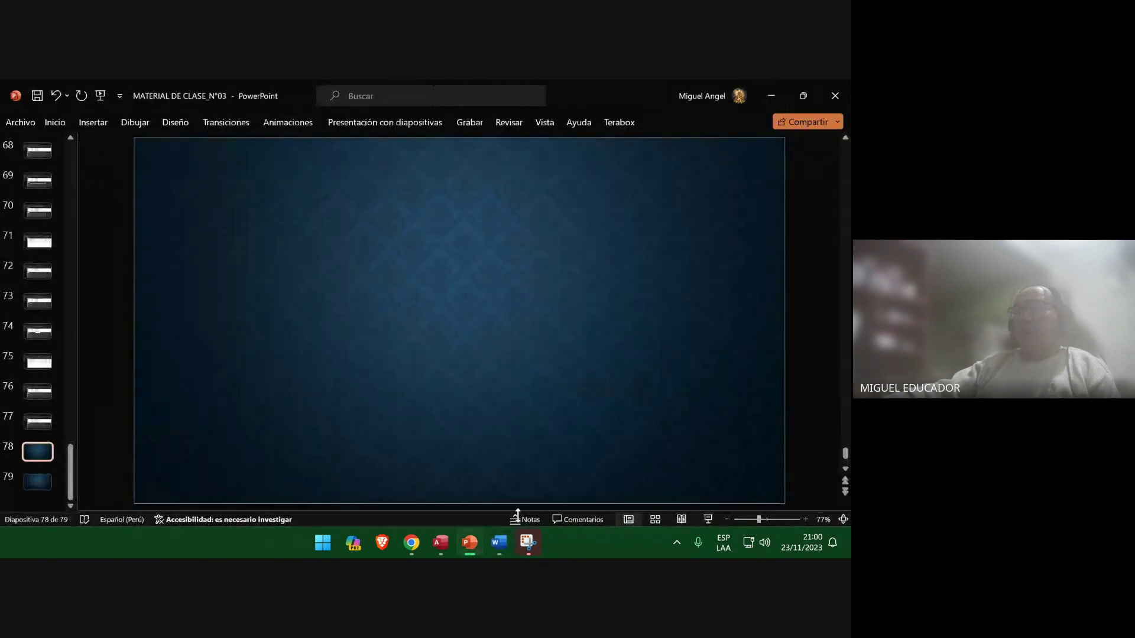
pyautogui.click(440, 542)
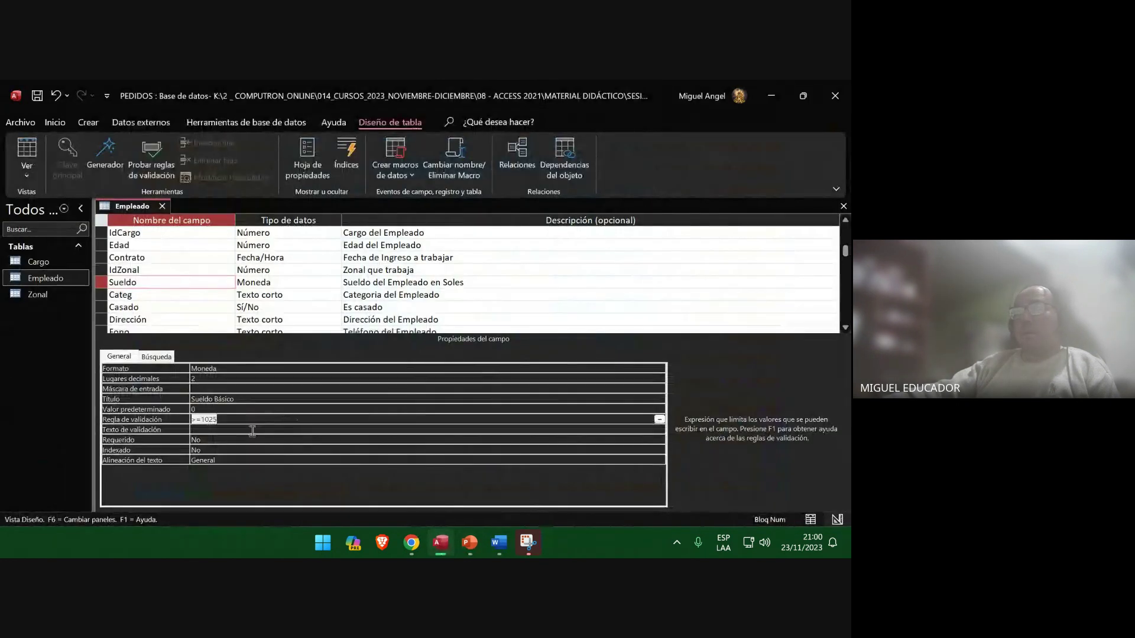
pyautogui.click(230, 430)
pyautogui.hotkey('ctrl', 'v')
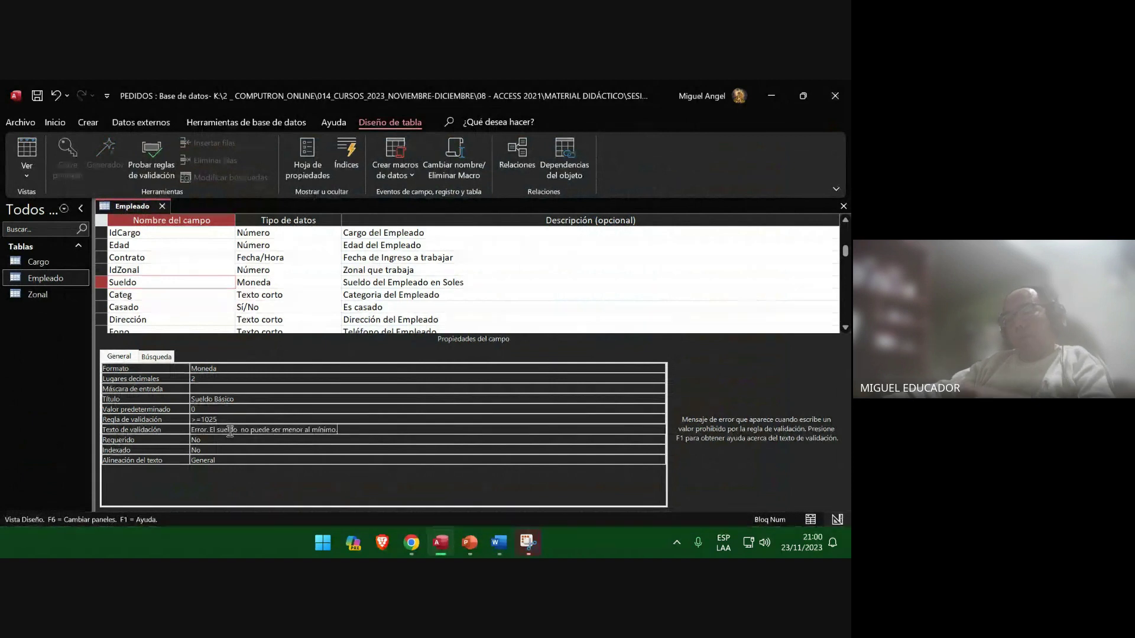
# Take a snip of the Access window with the Sueldo field's validation text highlighted.
pyautogui.click(527, 543)
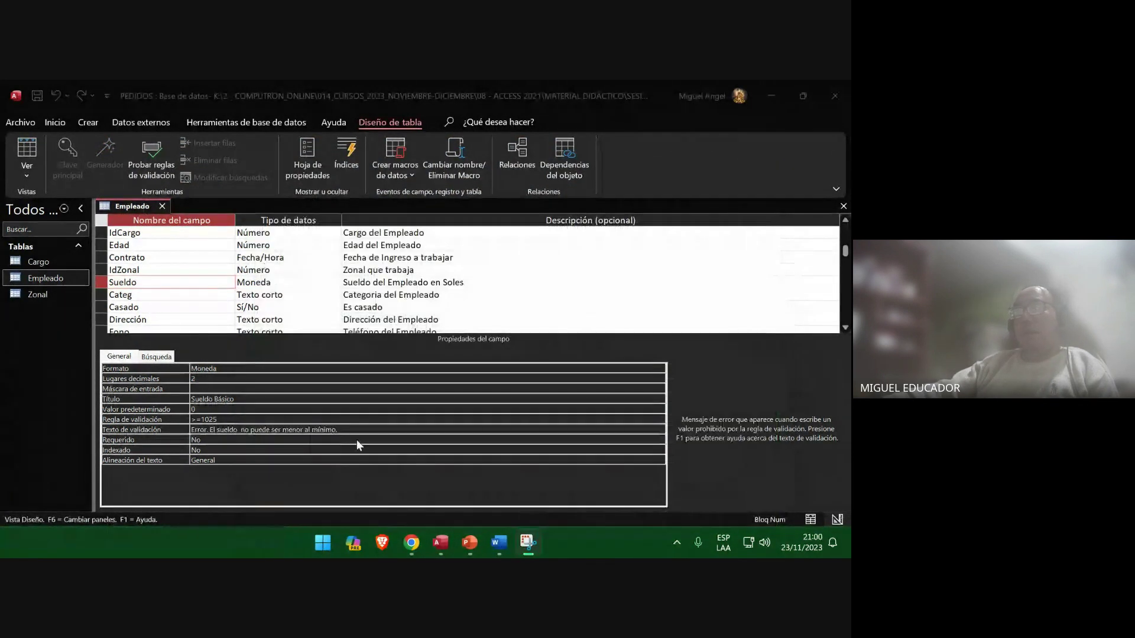
pyautogui.click(144, 431)
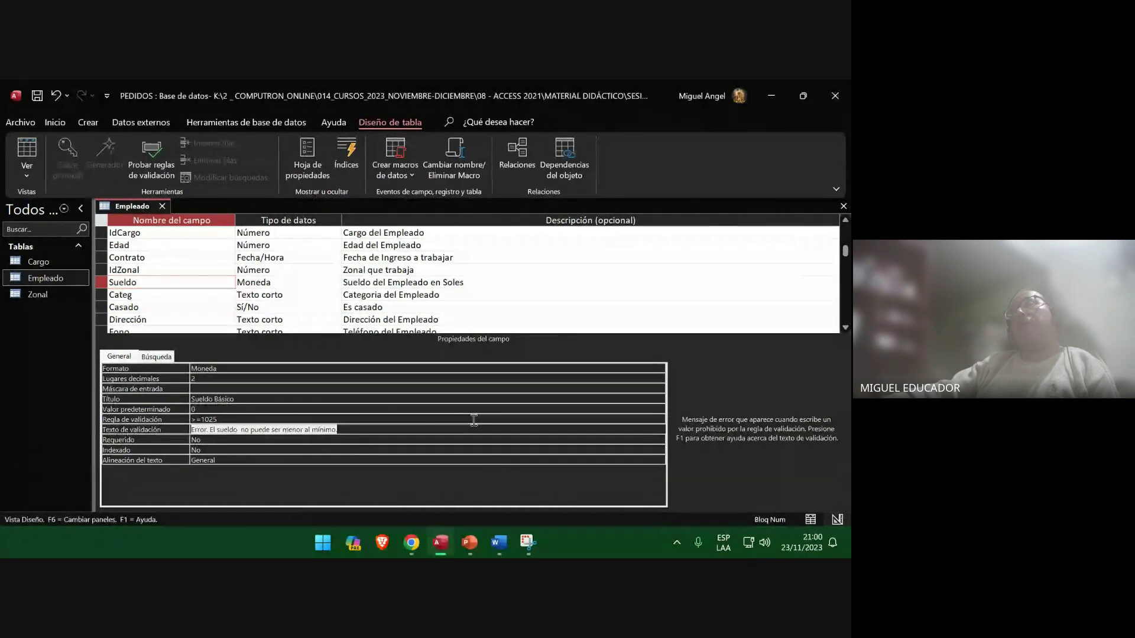
pyautogui.press('super+shift+s')
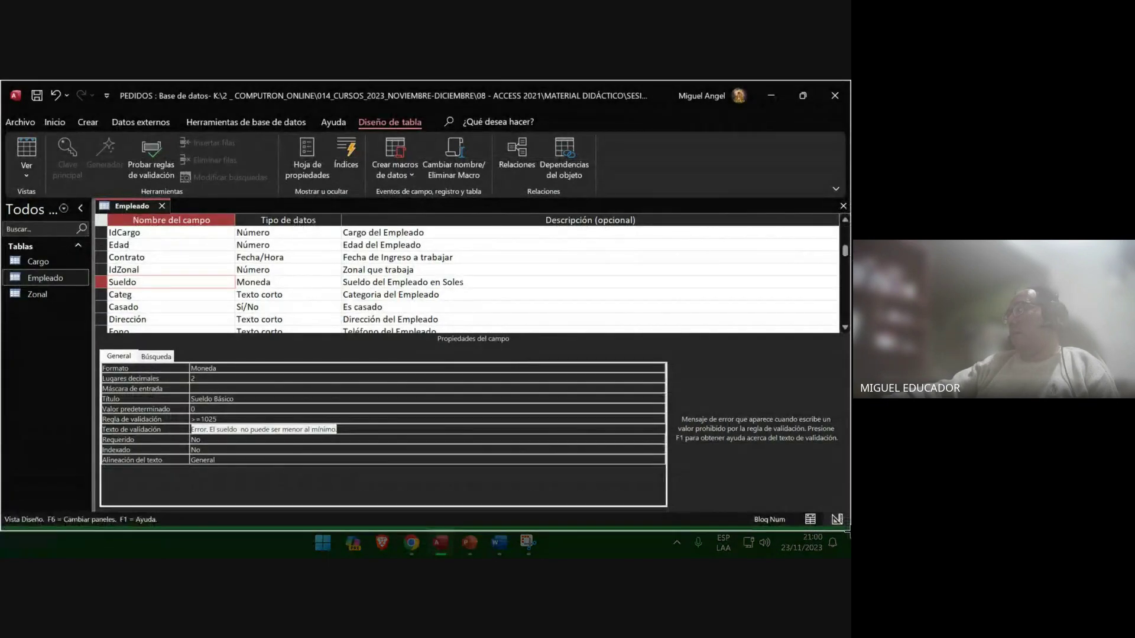
pyautogui.moveTo(846, 531); pyautogui.dragTo(842, 520)
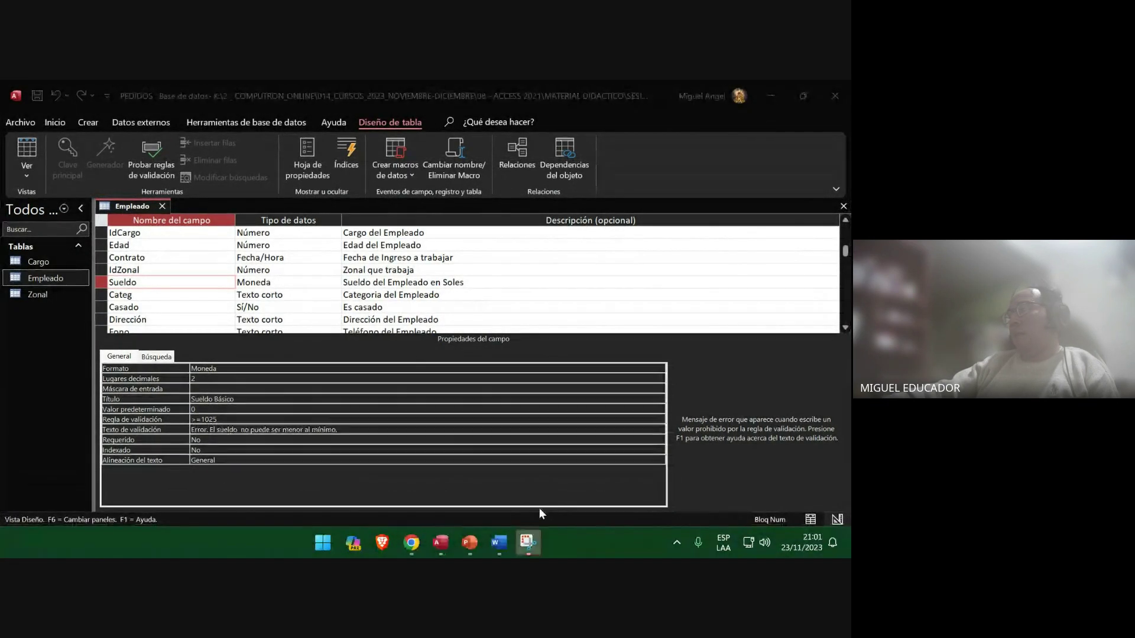
# Switch to PowerPoint and paste the validation text capture as a picture on slide 78.
pyautogui.click(470, 543)
pyautogui.rightClick(326, 212)
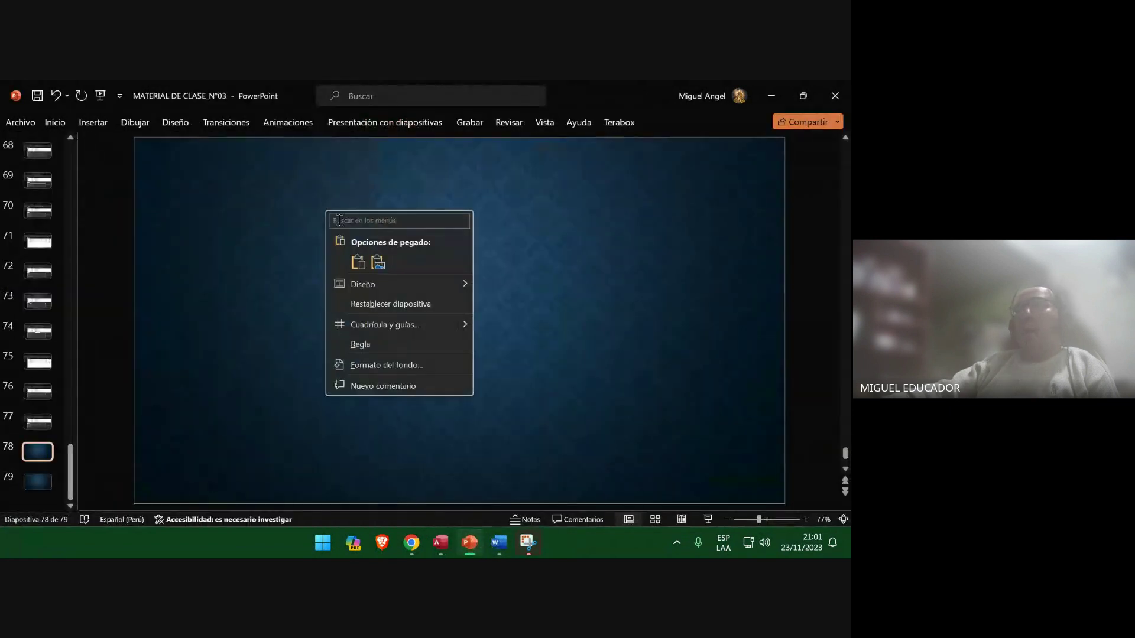
pyautogui.click(377, 261)
# Add four blank slides after slide 79, go back to slide 79, and save the presentation.
pyautogui.click(32, 484)
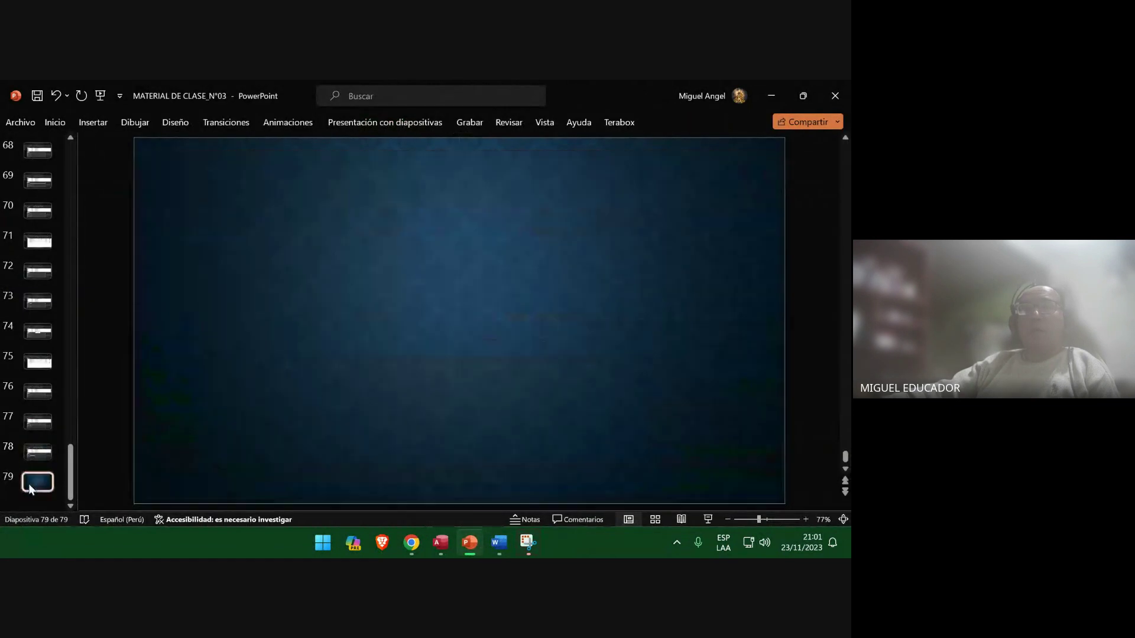
pyautogui.press('Return')
pyautogui.press('Return')
pyautogui.press('Return')
pyautogui.press('Return')
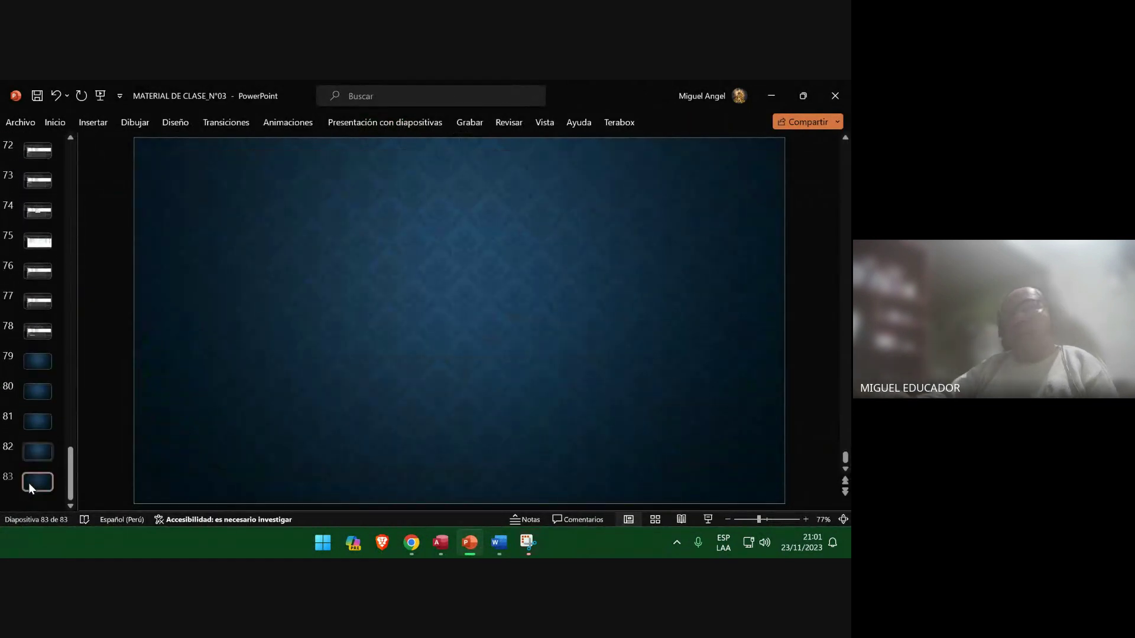
pyautogui.click(47, 364)
pyautogui.click(37, 96)
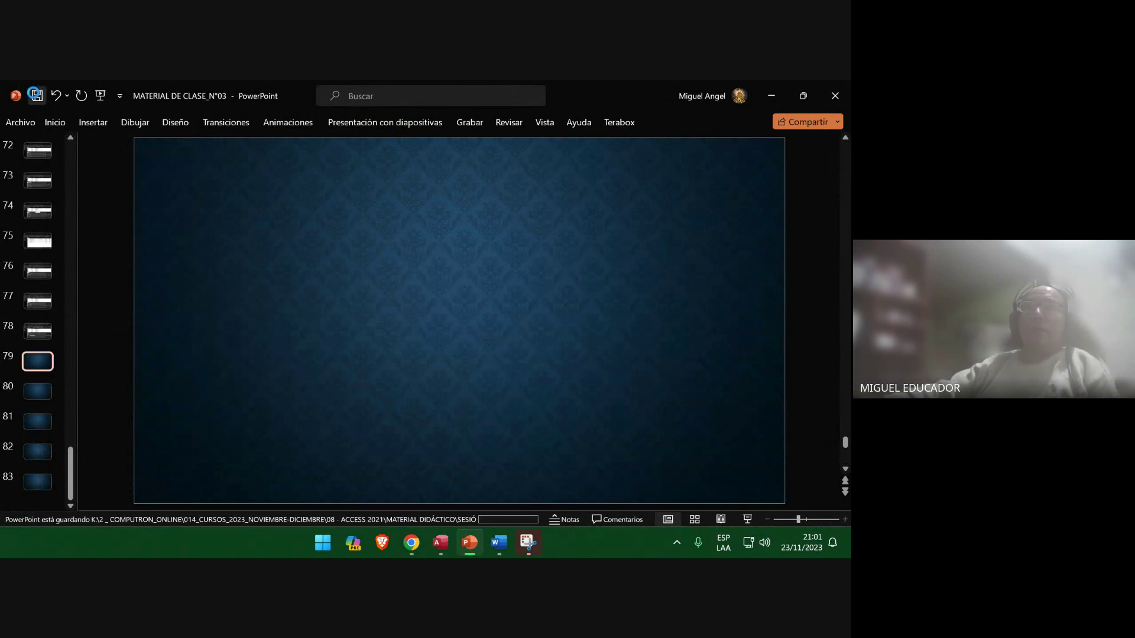
# Return to Access and save the Empleado table design.
pyautogui.click(771, 97)
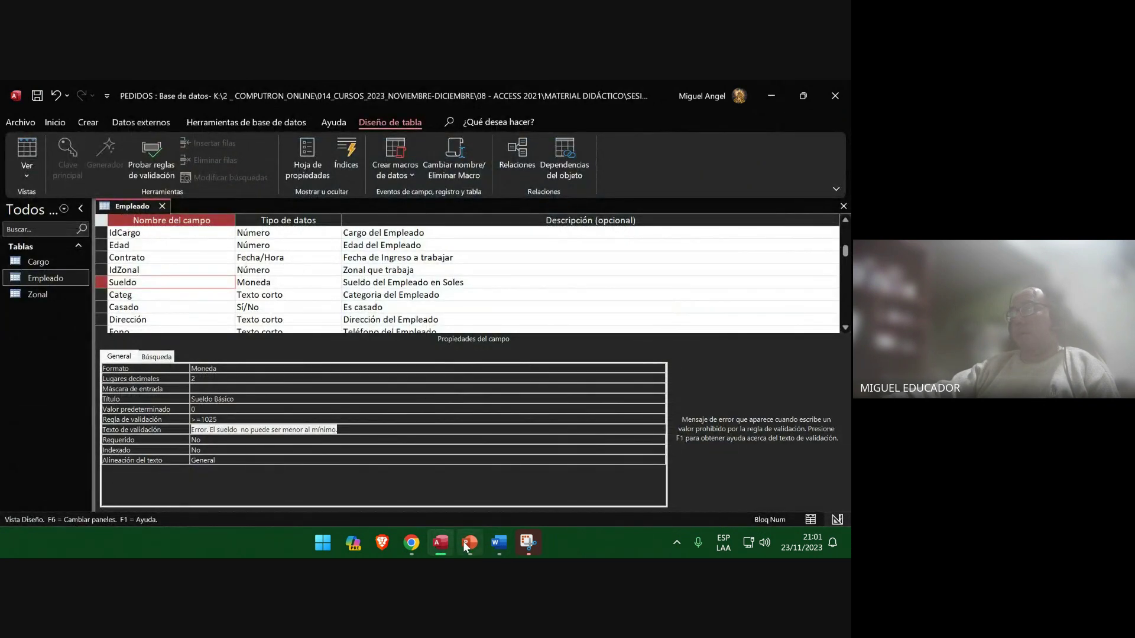
pyautogui.click(437, 544)
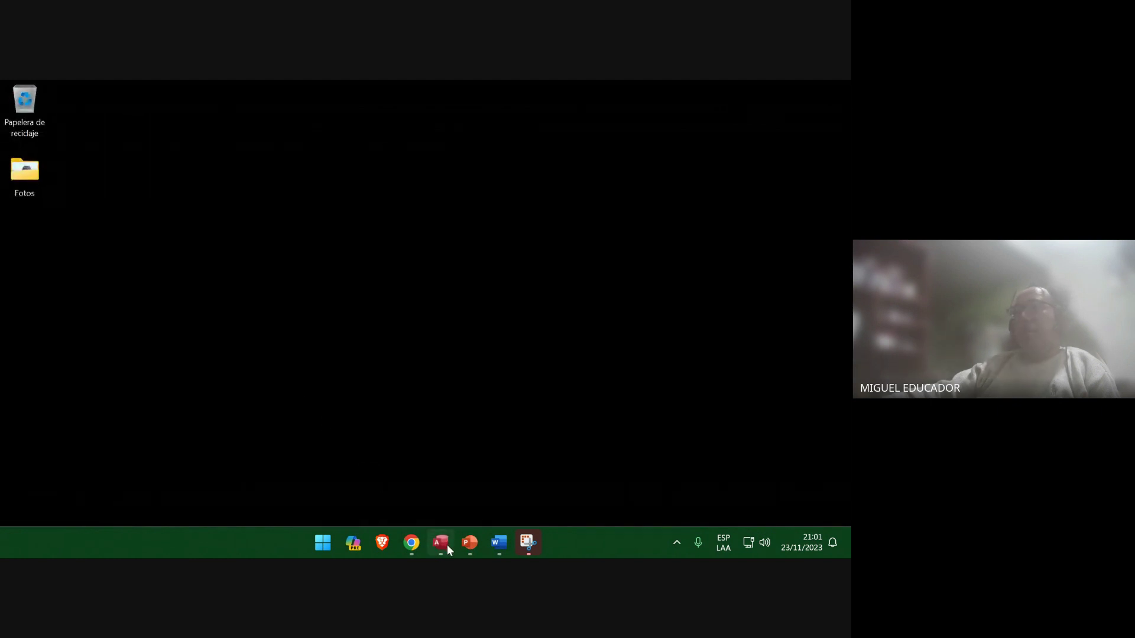
pyautogui.click(447, 544)
pyautogui.click(37, 95)
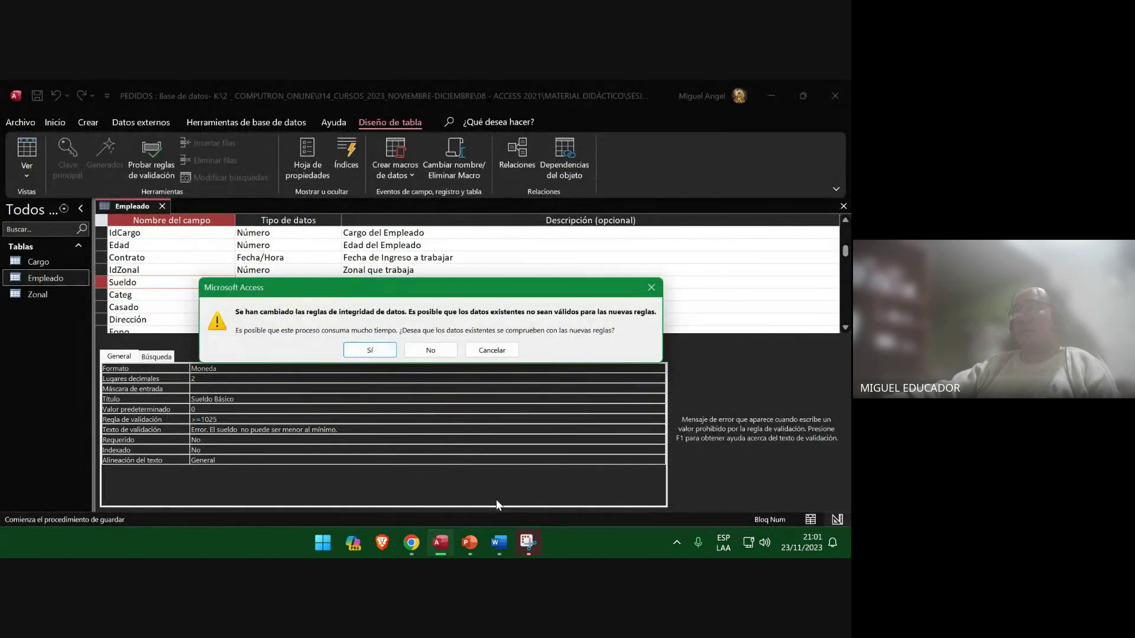
# Insert a screen clipping of Access with the data integrity prompt on PowerPoint slide 79, go to slide 80, and save the presentation.
pyautogui.click(469, 545)
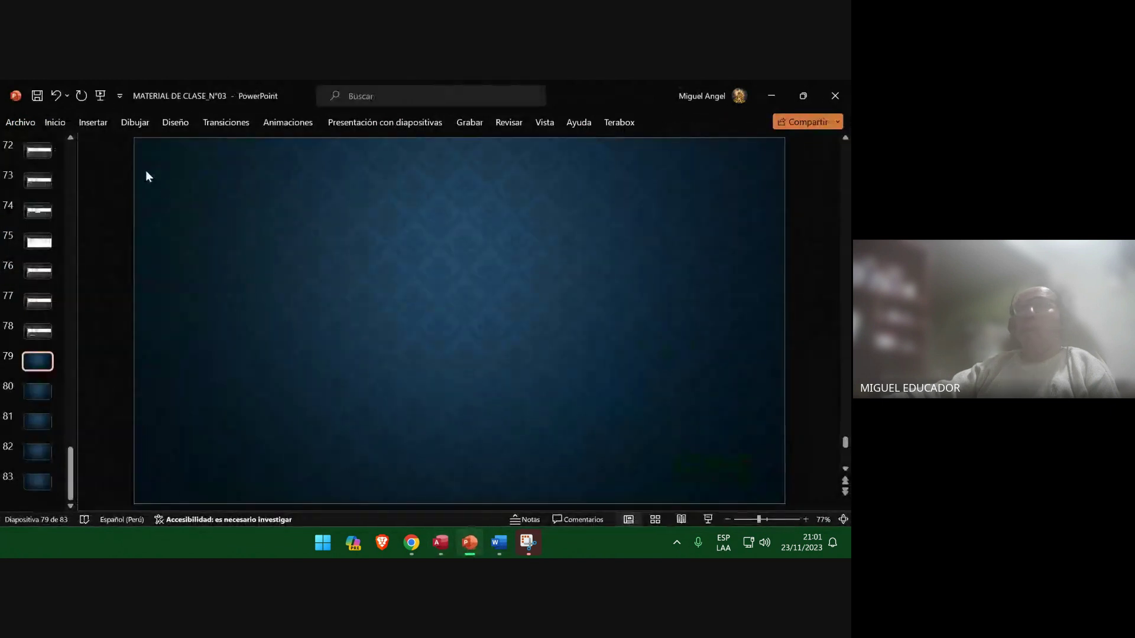
pyautogui.click(175, 149)
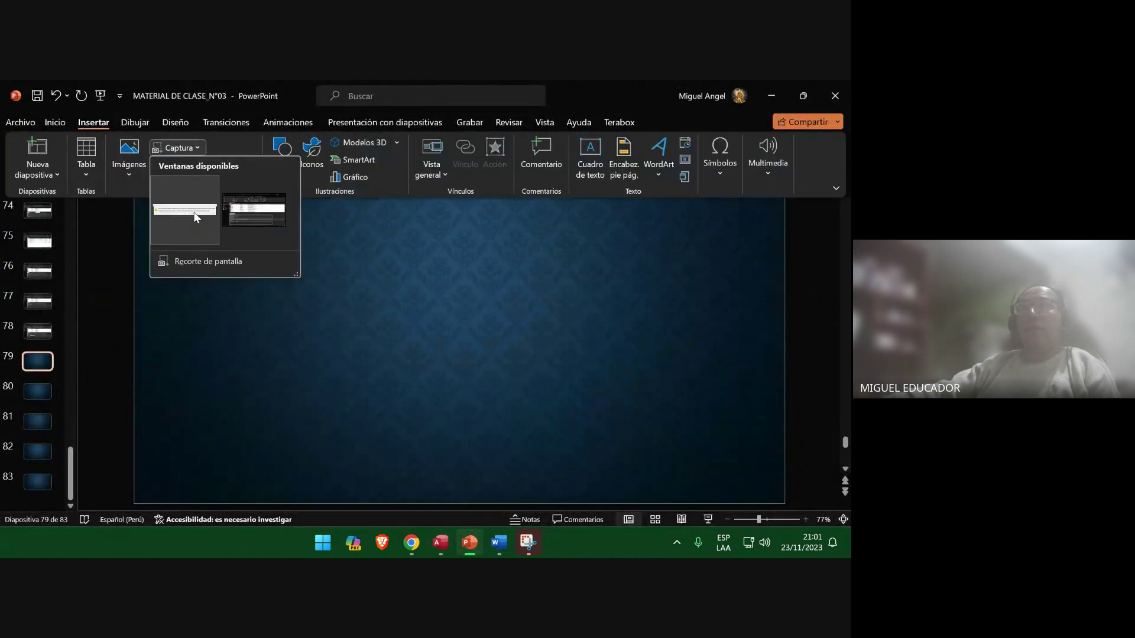
pyautogui.click(191, 259)
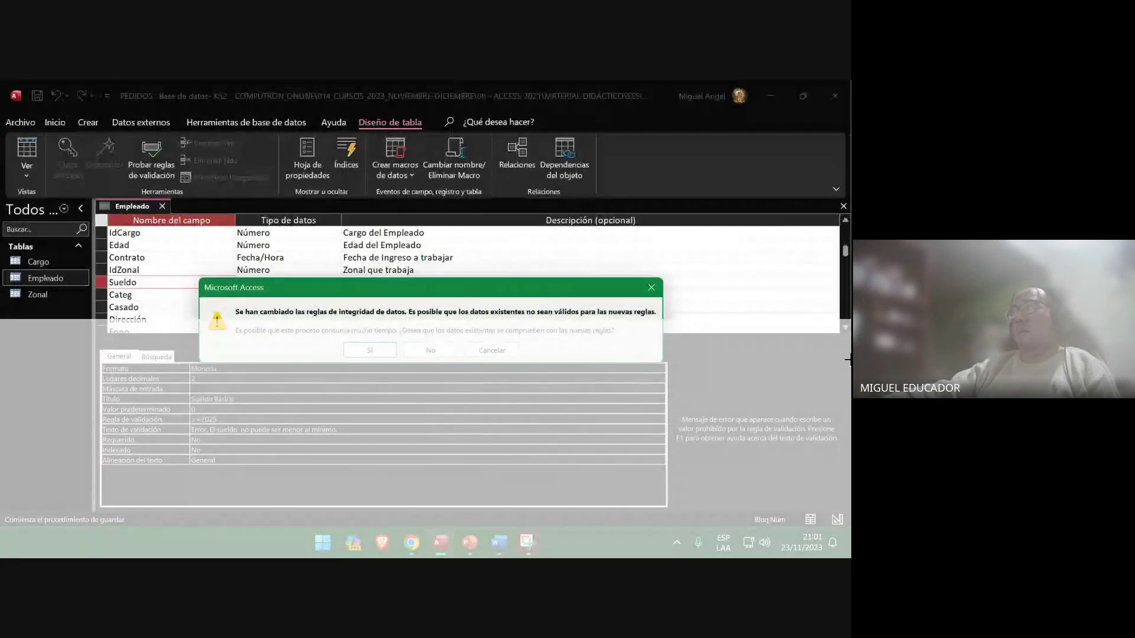
pyautogui.press('Escape')
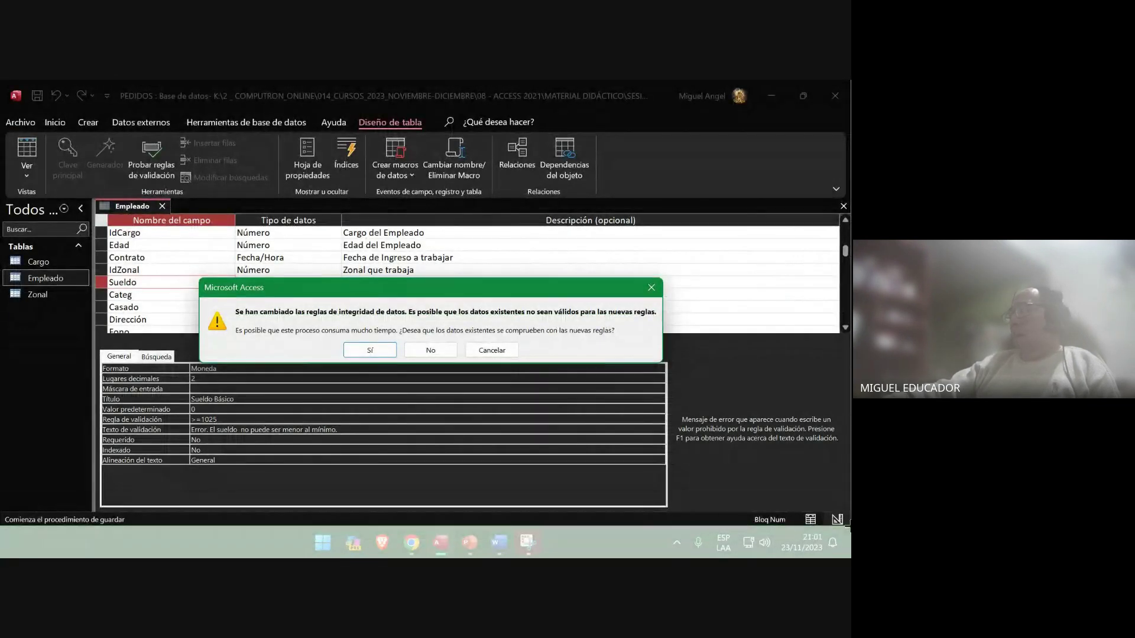
pyautogui.press('Delete')
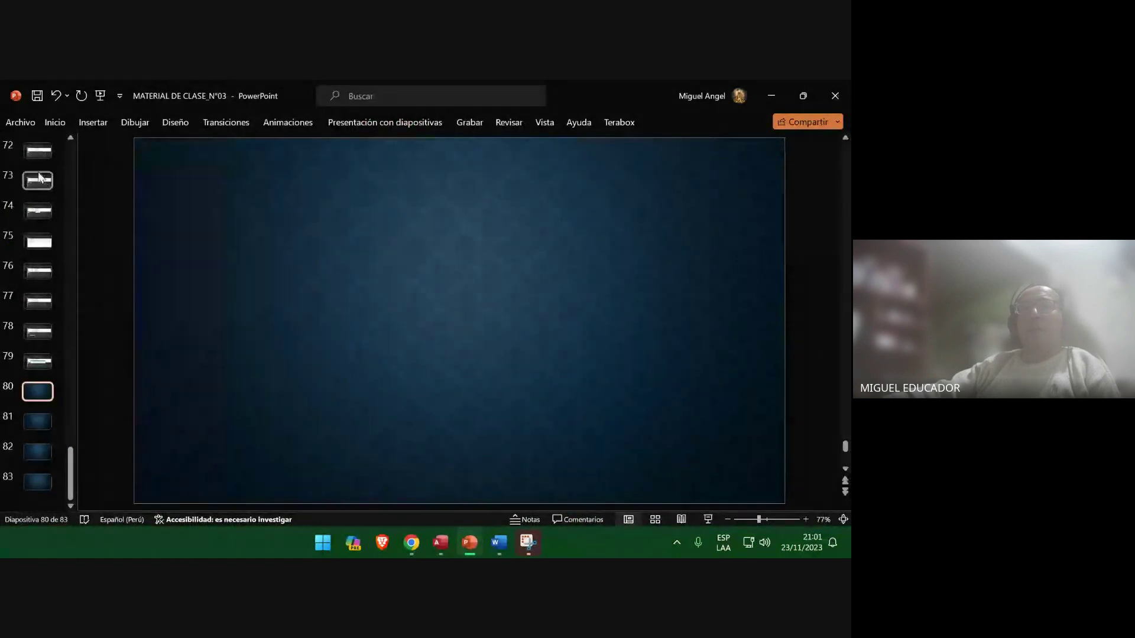
pyautogui.click(36, 97)
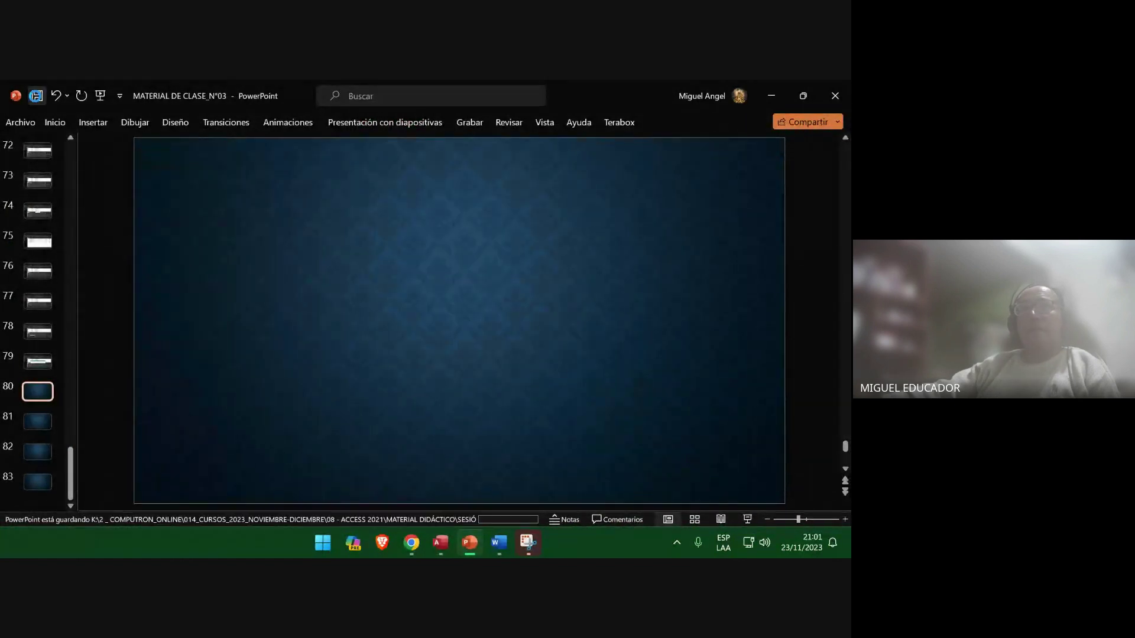
# Return to Access, accept checking existing data against the new rules, and show the Empleado table in Datasheet view.
pyautogui.click(771, 97)
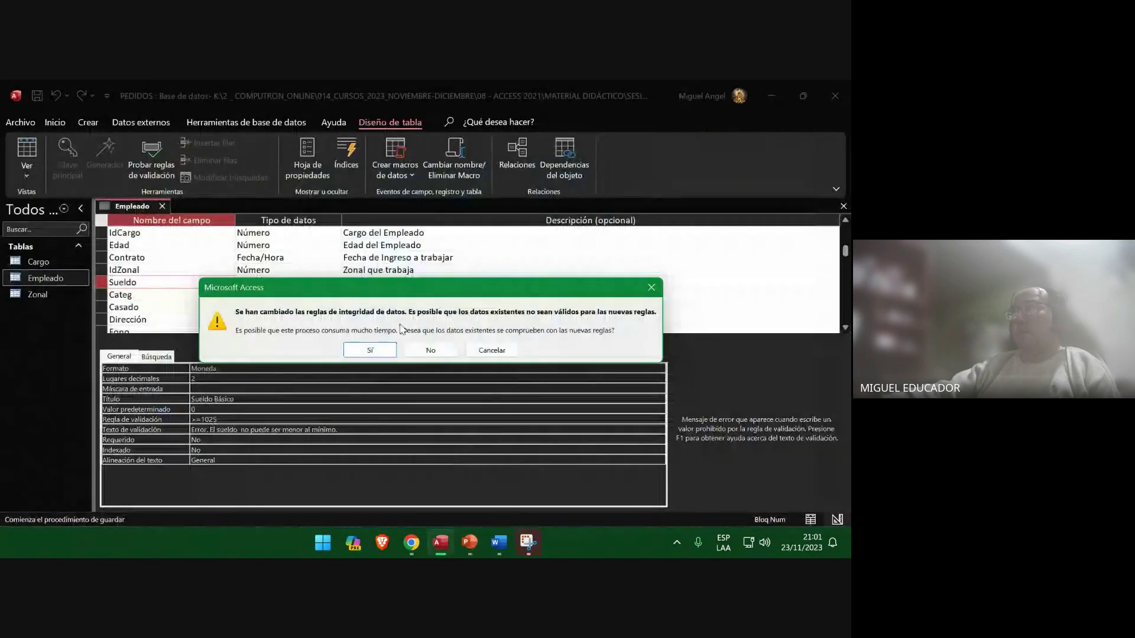
pyautogui.click(370, 351)
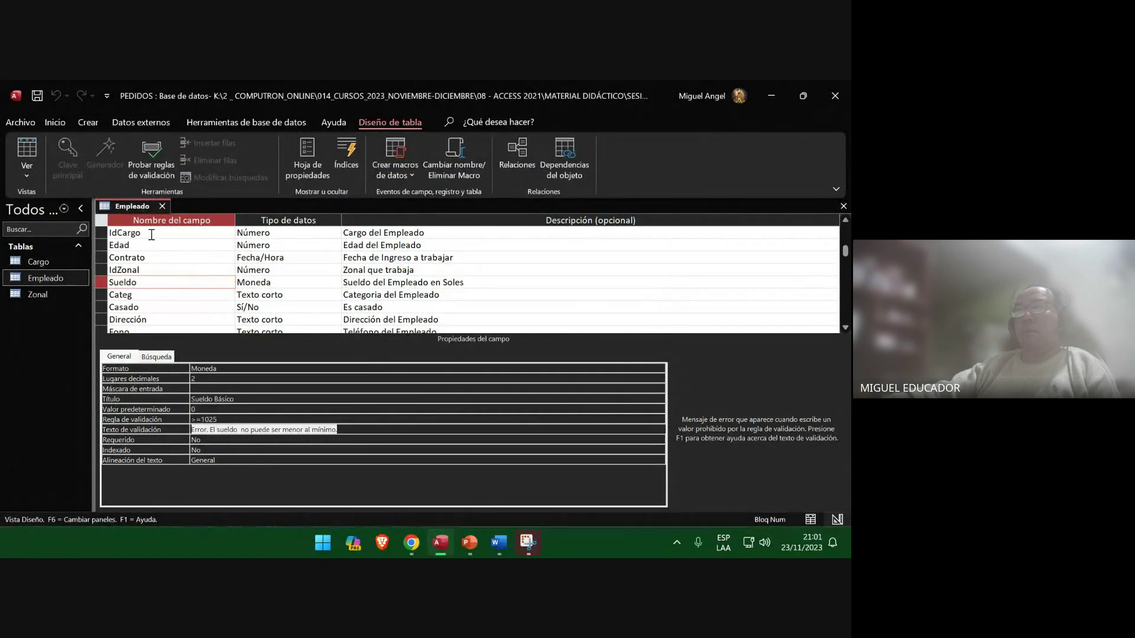
pyautogui.click(22, 150)
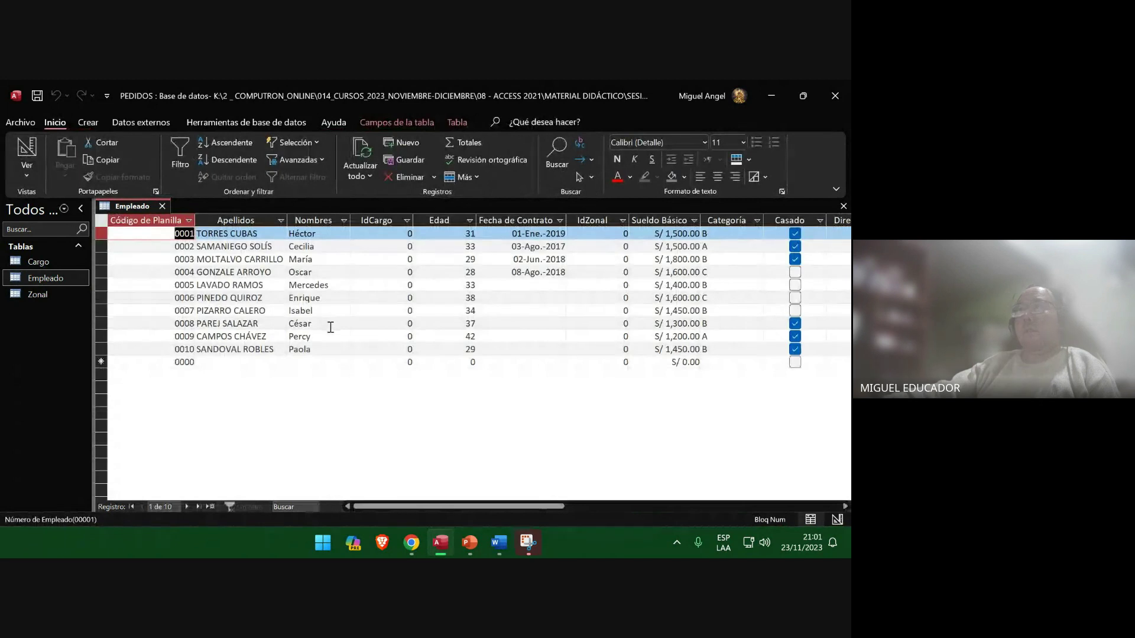
# Insert a screenshot of the Access datasheet window on PowerPoint slide 80, go to slide 81, and save the presentation.
pyautogui.click(471, 542)
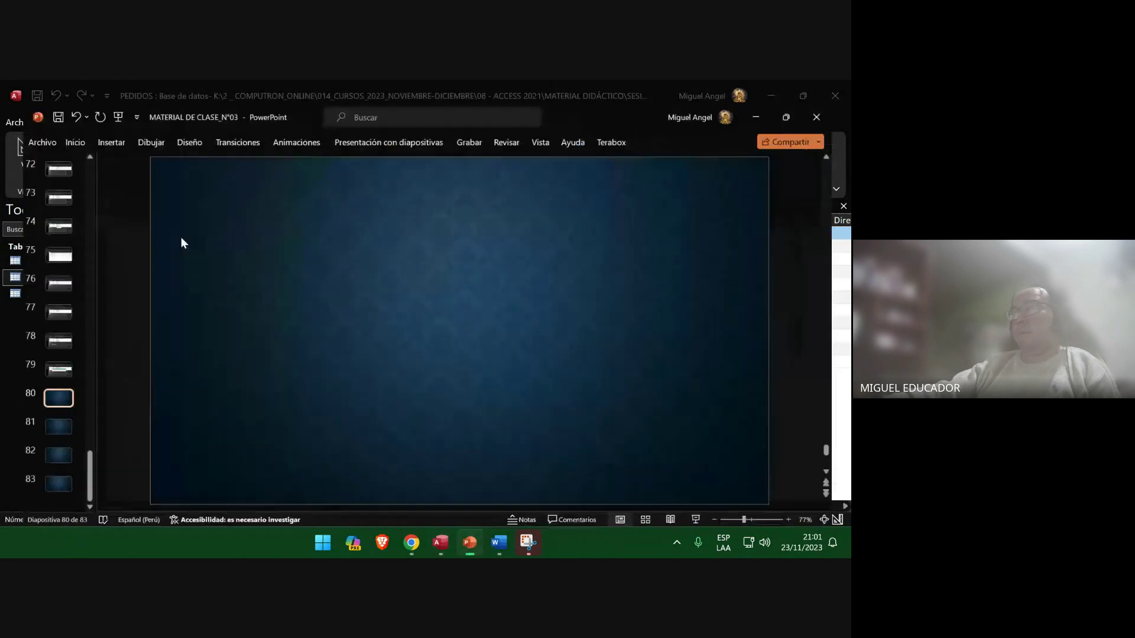
pyautogui.click(94, 124)
pyautogui.click(173, 148)
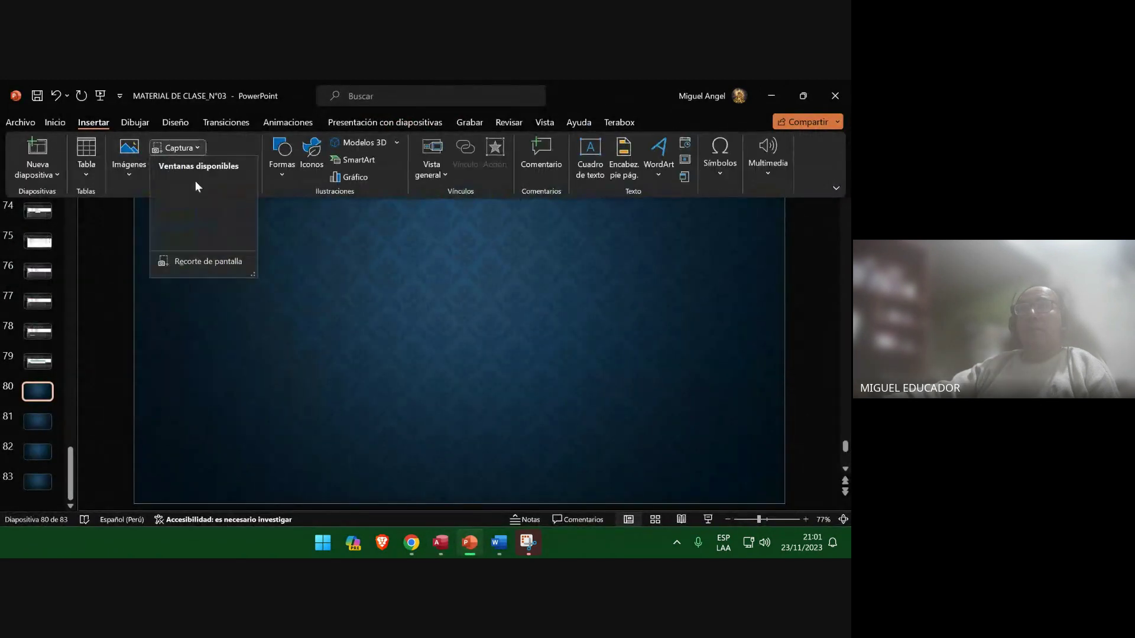
pyautogui.click(174, 207)
pyautogui.click(36, 423)
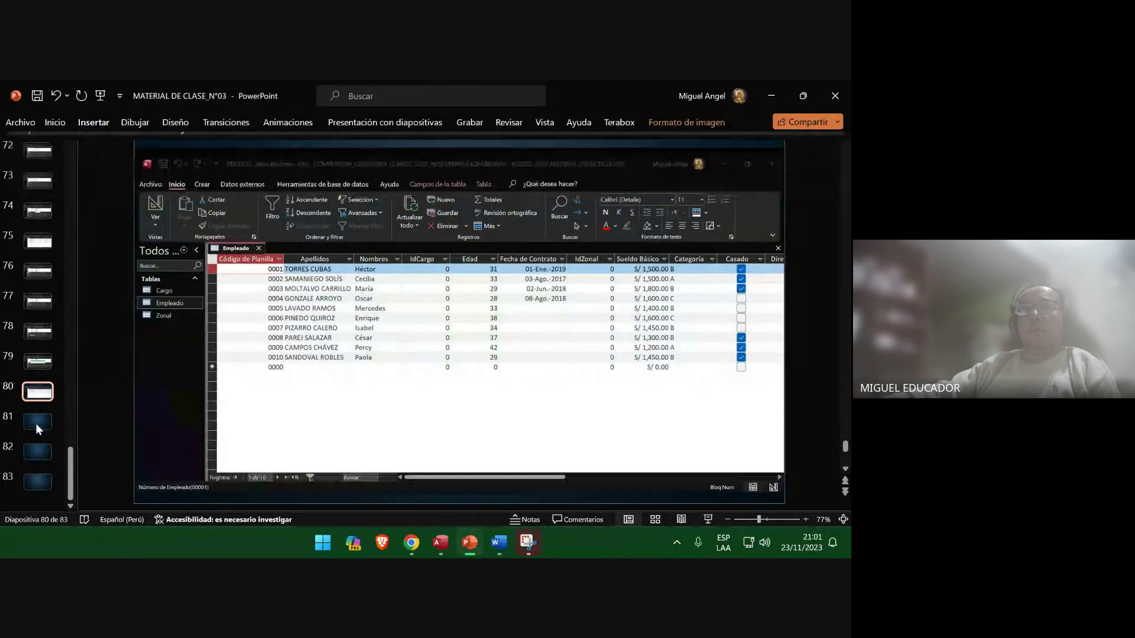
pyautogui.click(39, 94)
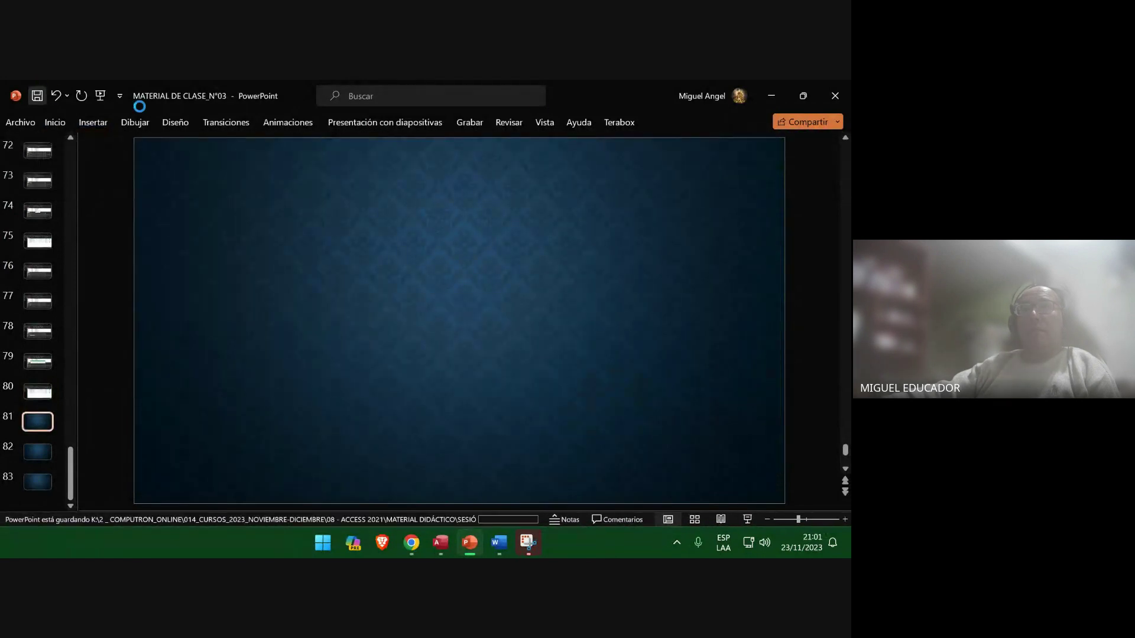
# Return to Access, enter 980 as the Sueldo Básico of employee 0009, and snip the Access window.
pyautogui.click(771, 95)
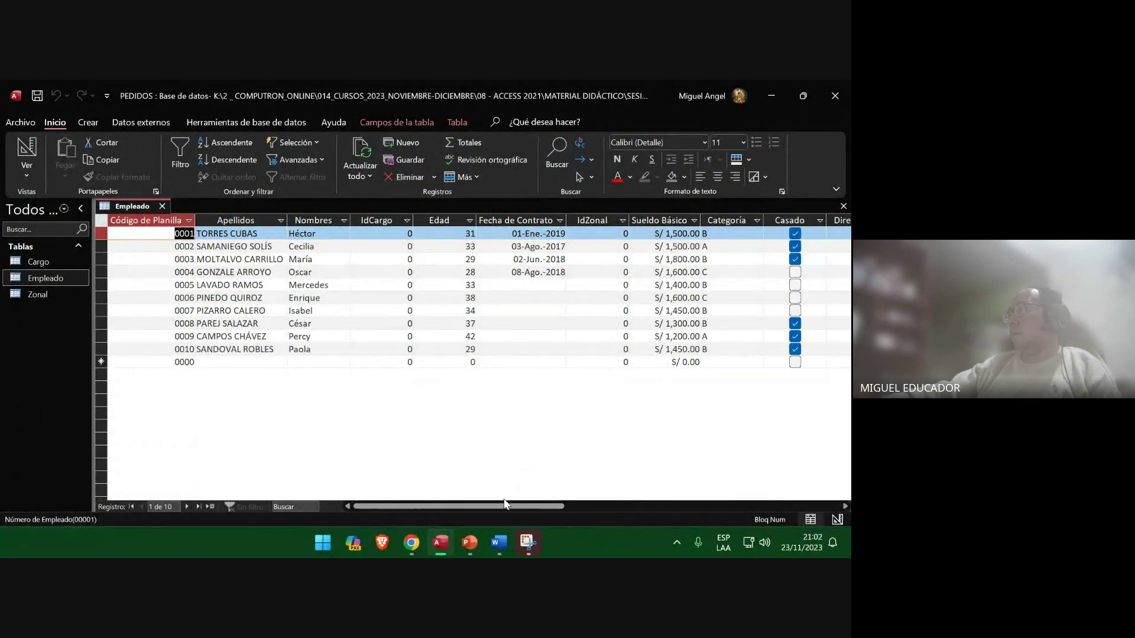
pyautogui.click(665, 338)
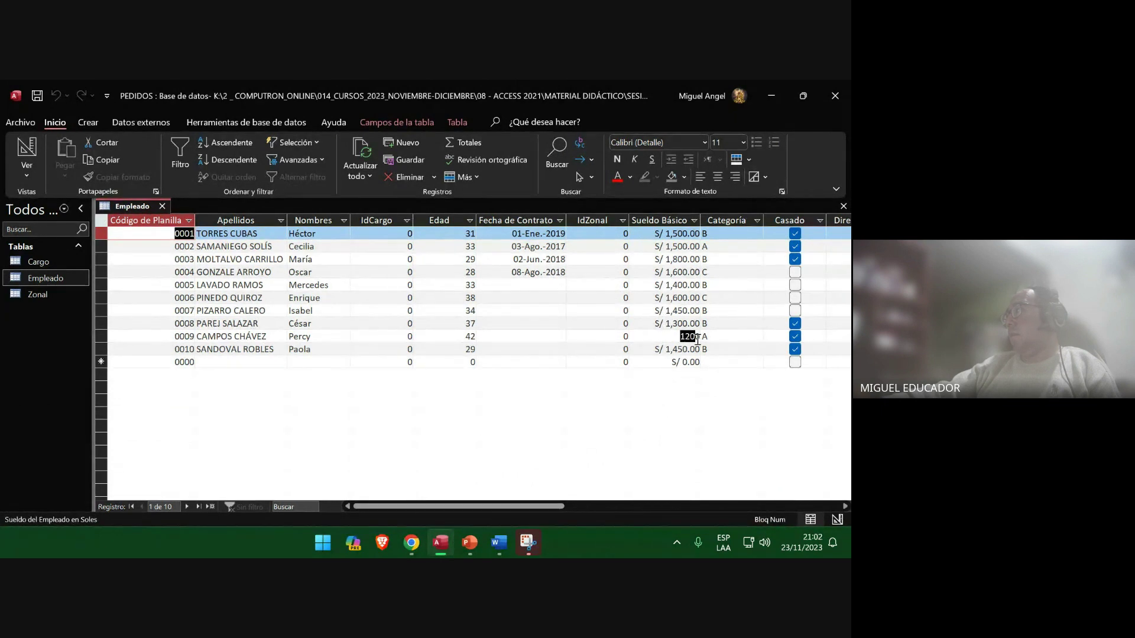
pyautogui.write('980')
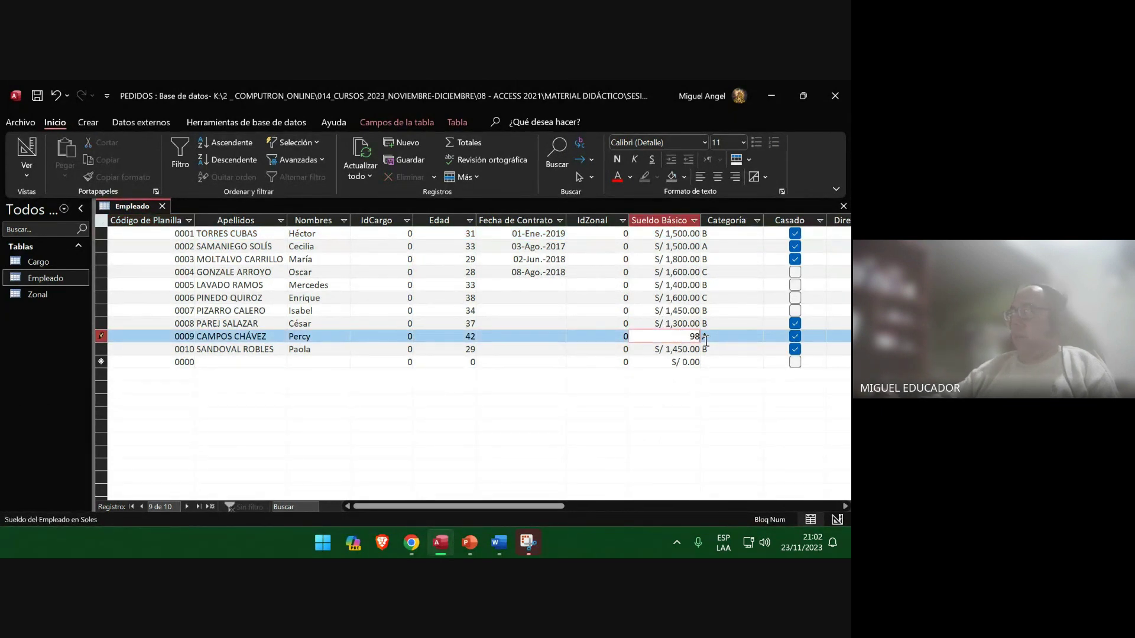
pyautogui.click(533, 542)
pyautogui.click(279, 249)
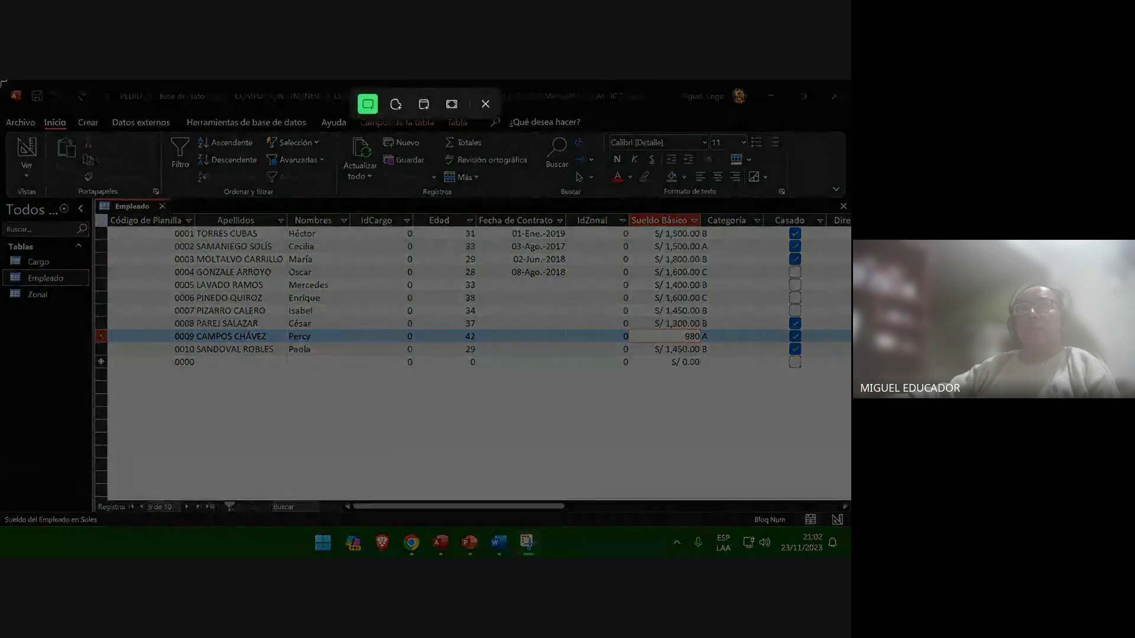
pyautogui.moveTo(1, 81); pyautogui.dragTo(849, 527)
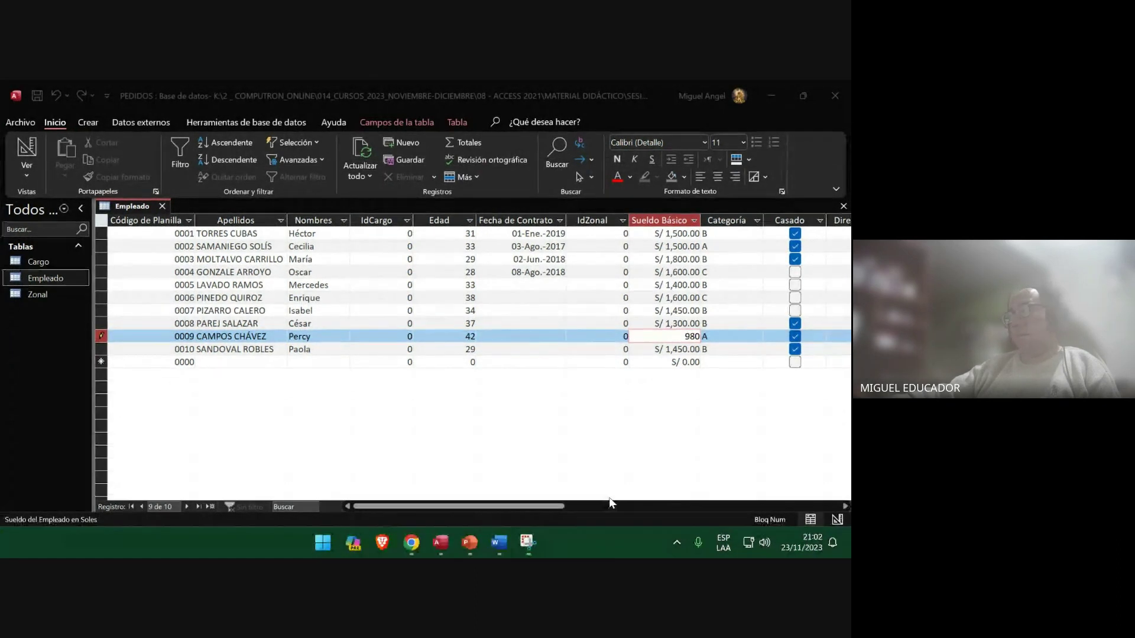
# Paste the 980 salary capture as a picture on PowerPoint slide 81 and save the presentation.
pyautogui.click(469, 542)
pyautogui.rightClick(453, 218)
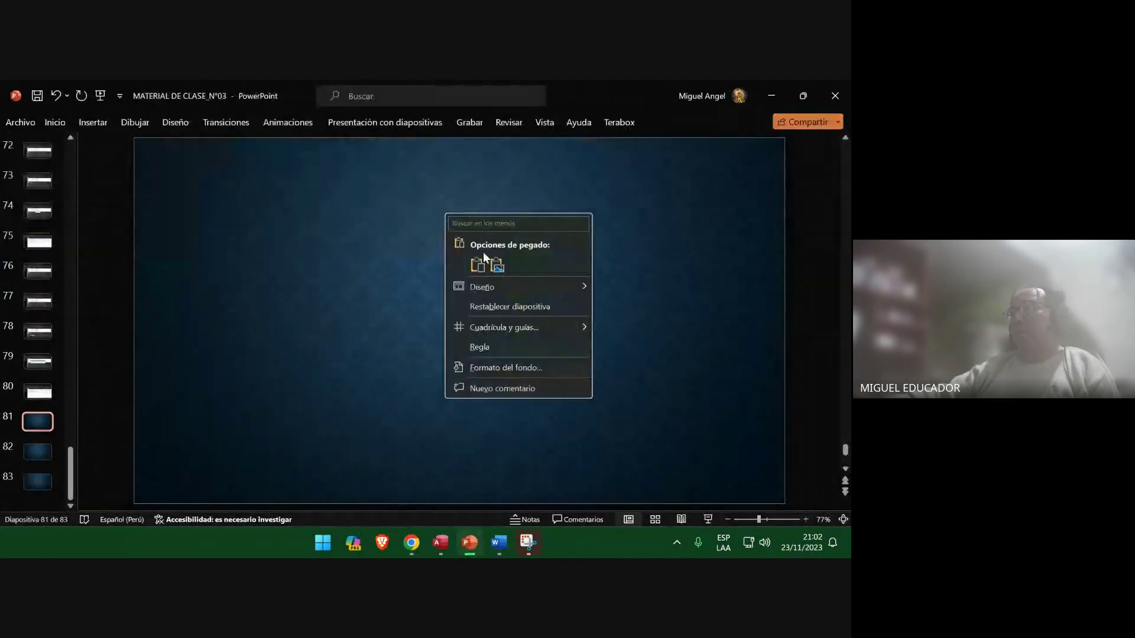
pyautogui.click(497, 267)
pyautogui.click(41, 436)
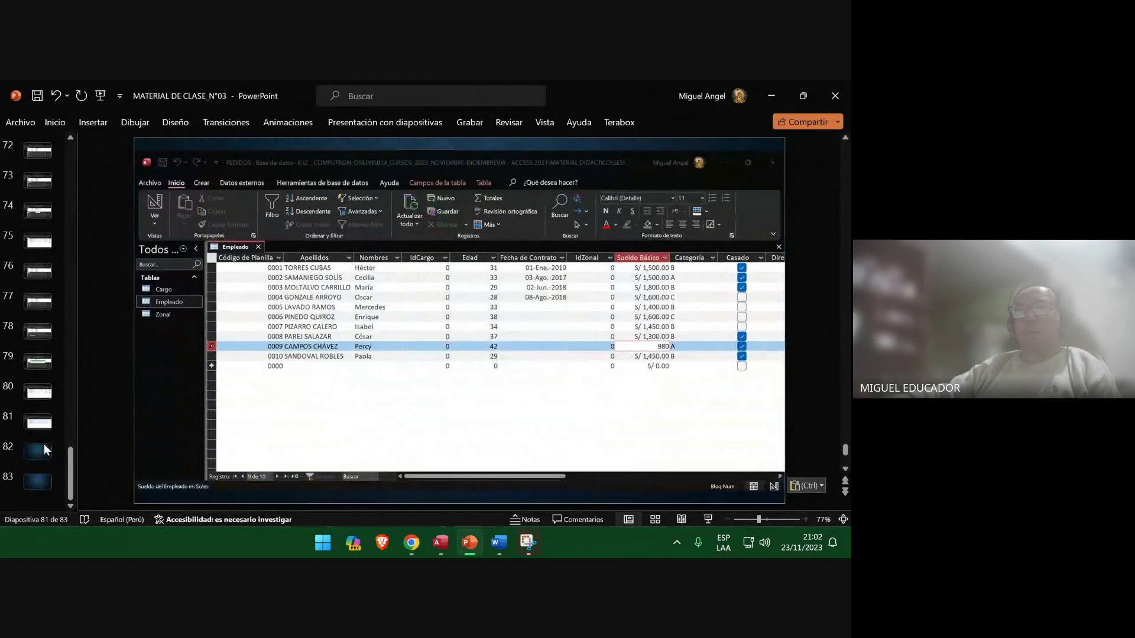
pyautogui.click(37, 98)
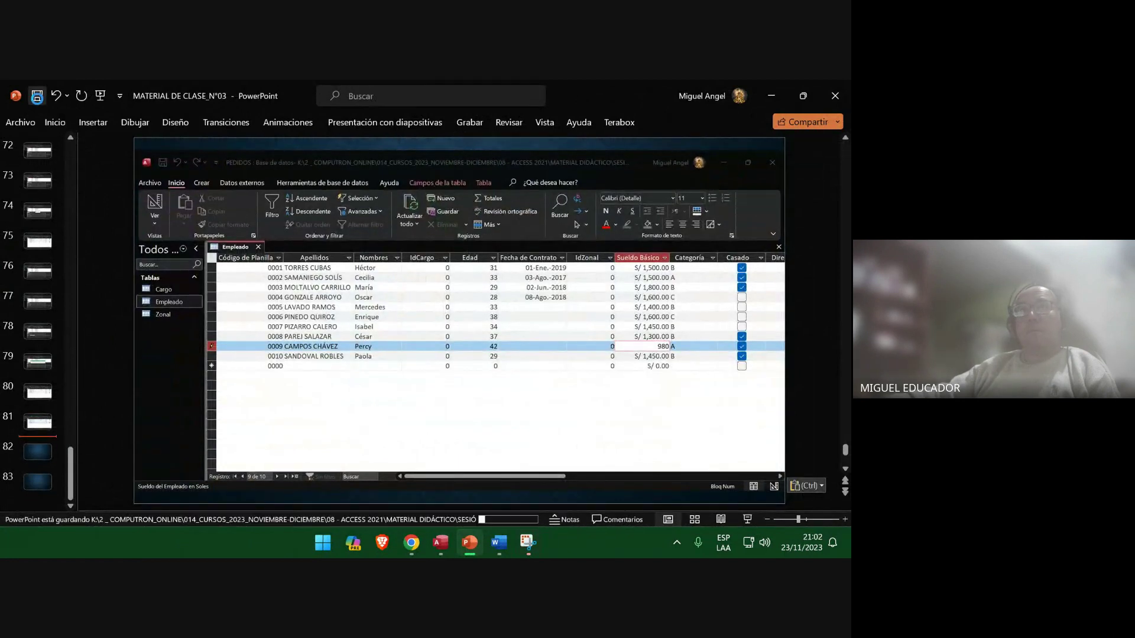
# Return to Access and move off employee 0009's Sueldo Básico cell to test the validation rule.
pyautogui.click(767, 95)
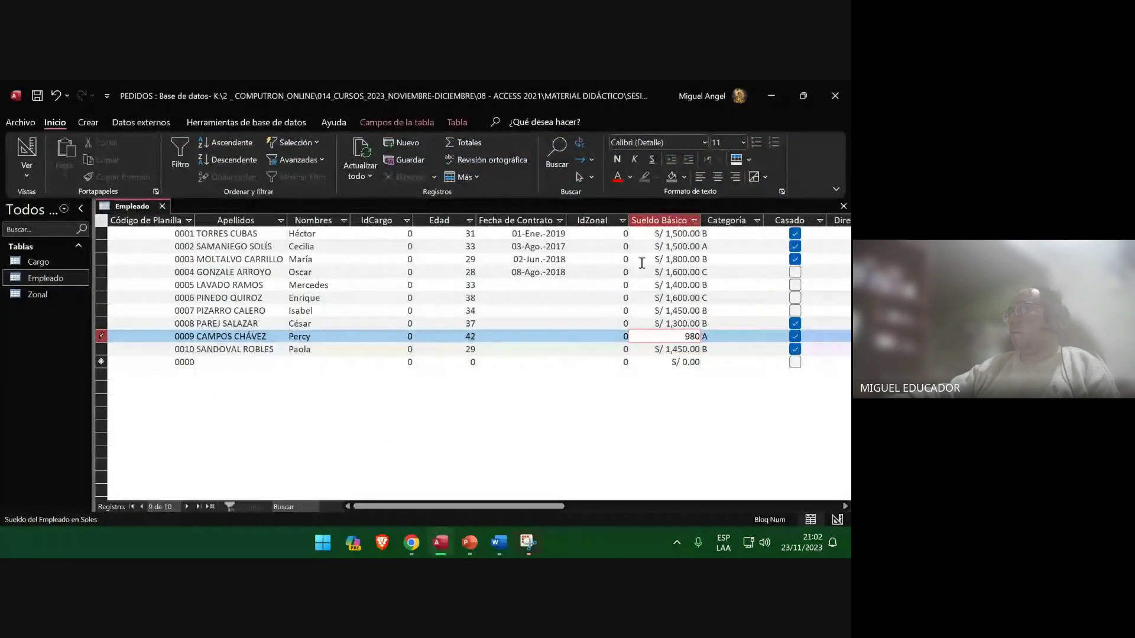
pyautogui.click(642, 354)
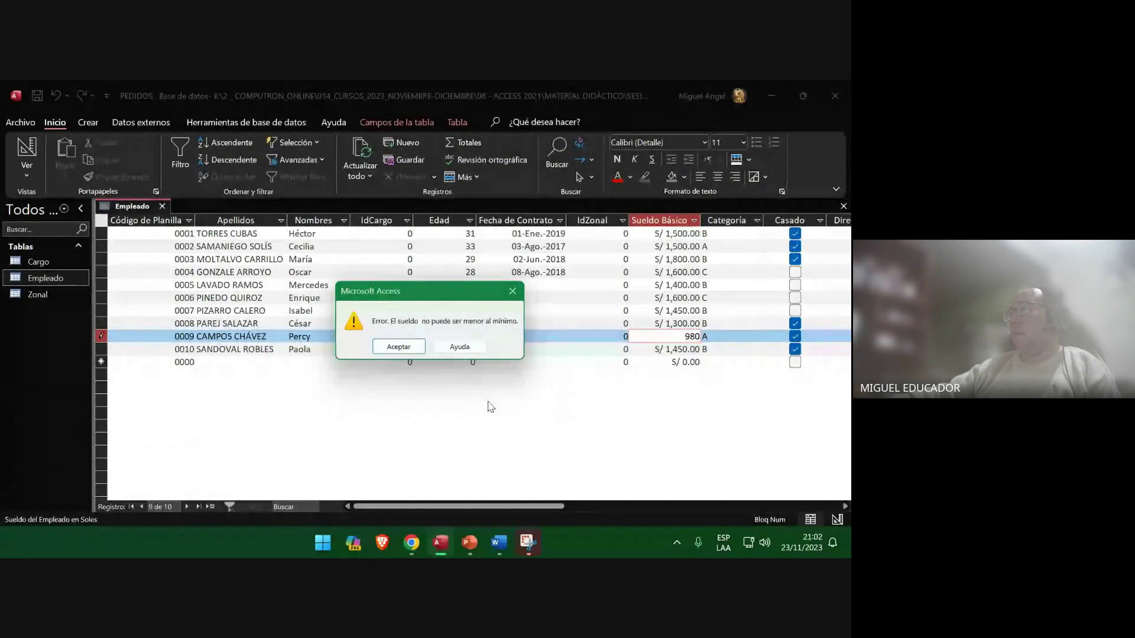
# Switch to the Snipping Tool and take a rectangular capture of the Access window with the salary validation error.
pyautogui.click(528, 541)
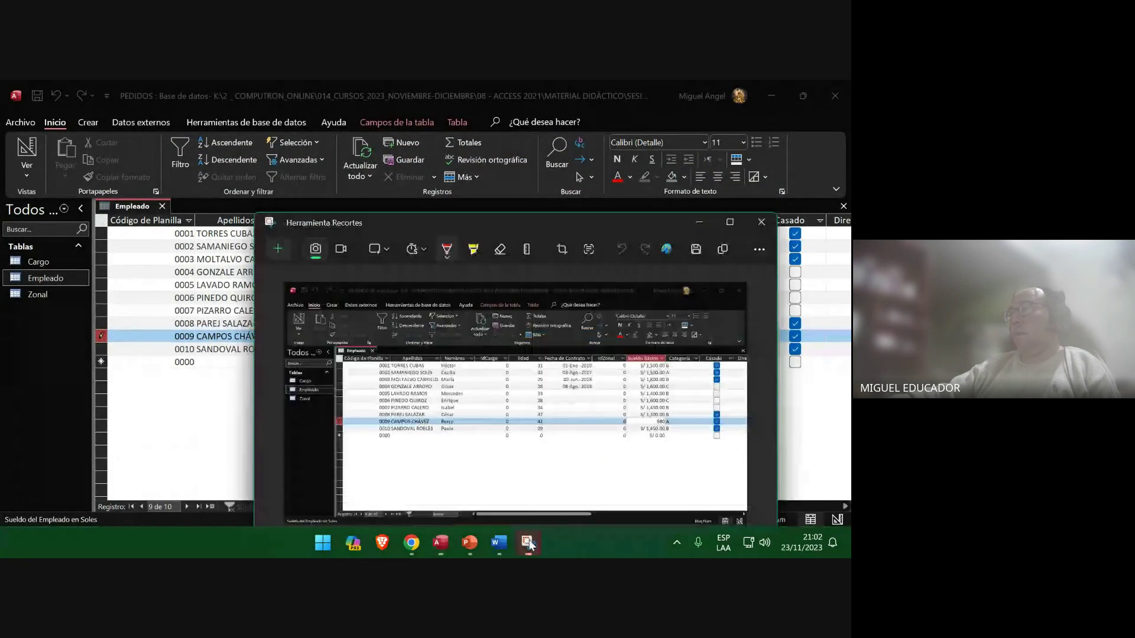
pyautogui.click(285, 251)
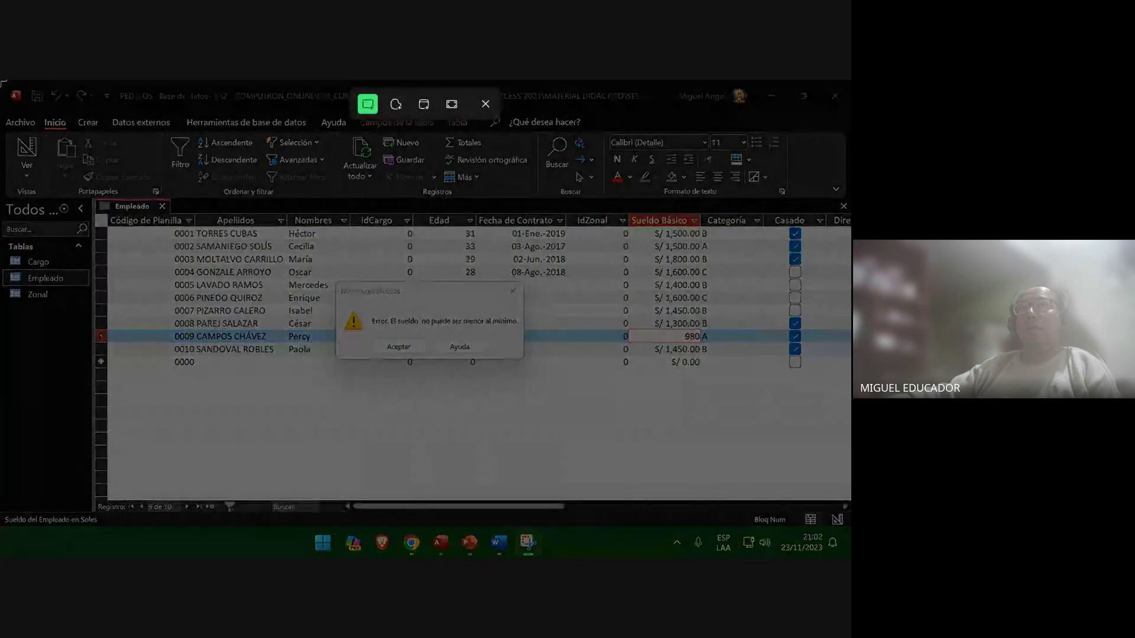
pyautogui.moveTo(3, 83); pyautogui.dragTo(847, 528)
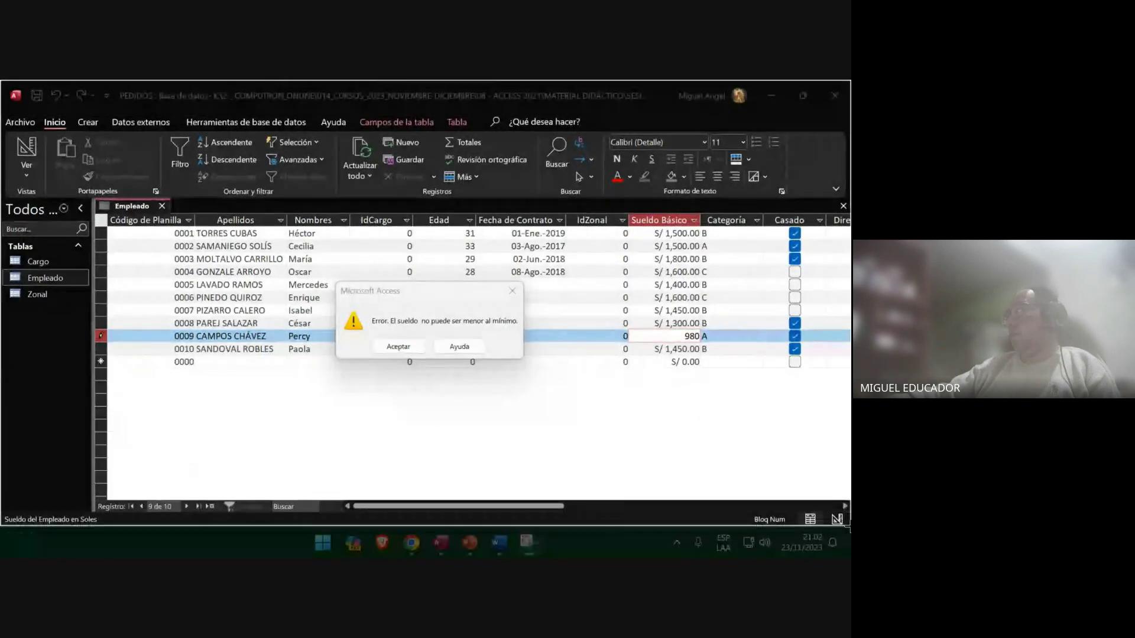
# Switch to PowerPoint, paste the error capture onto slide 82, select slide 83 and save the presentation.
pyautogui.click(470, 544)
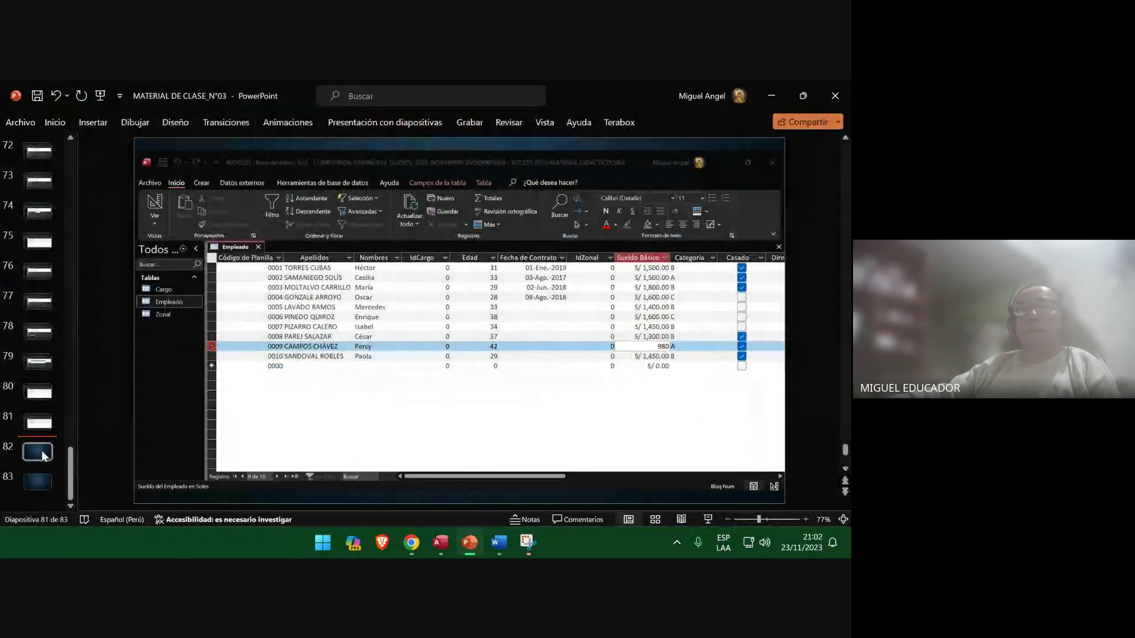
pyautogui.click(42, 455)
pyautogui.rightClick(231, 302)
pyautogui.click(270, 352)
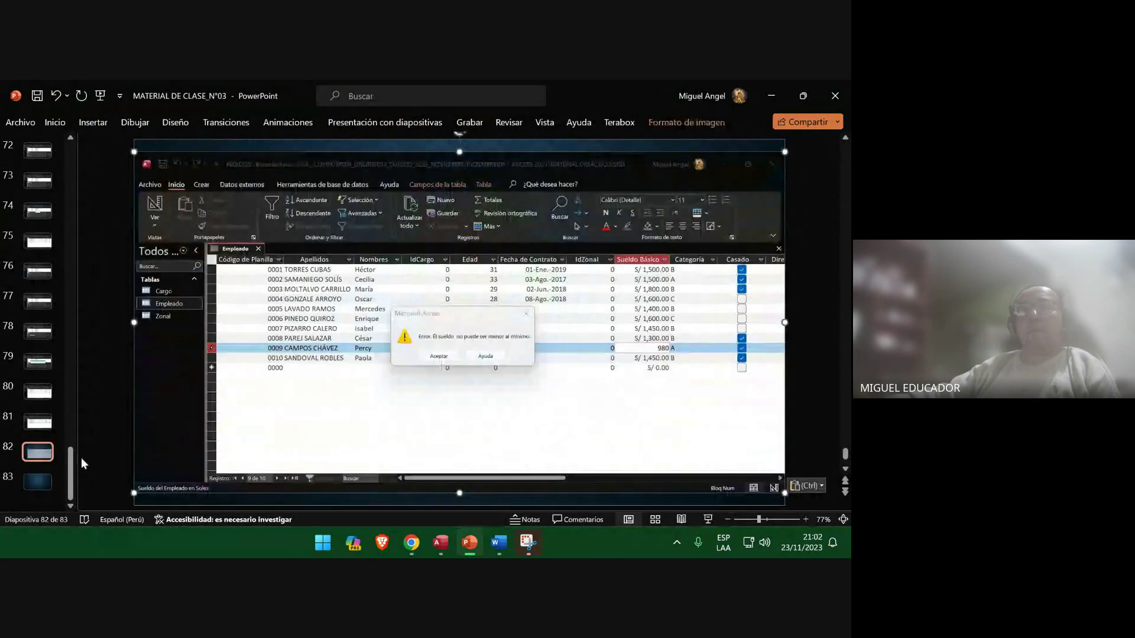
pyautogui.click(46, 483)
pyautogui.click(36, 97)
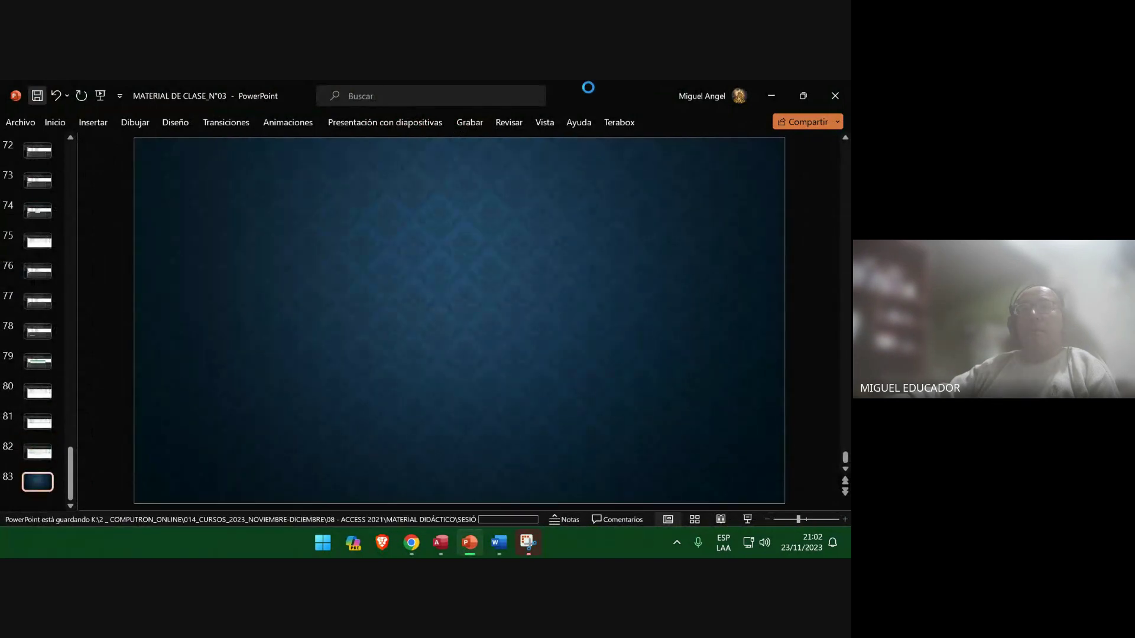
# Return to Access, dismiss the validation error and cancel the invalid Sueldo Básico entry in the ninth record.
pyautogui.click(771, 95)
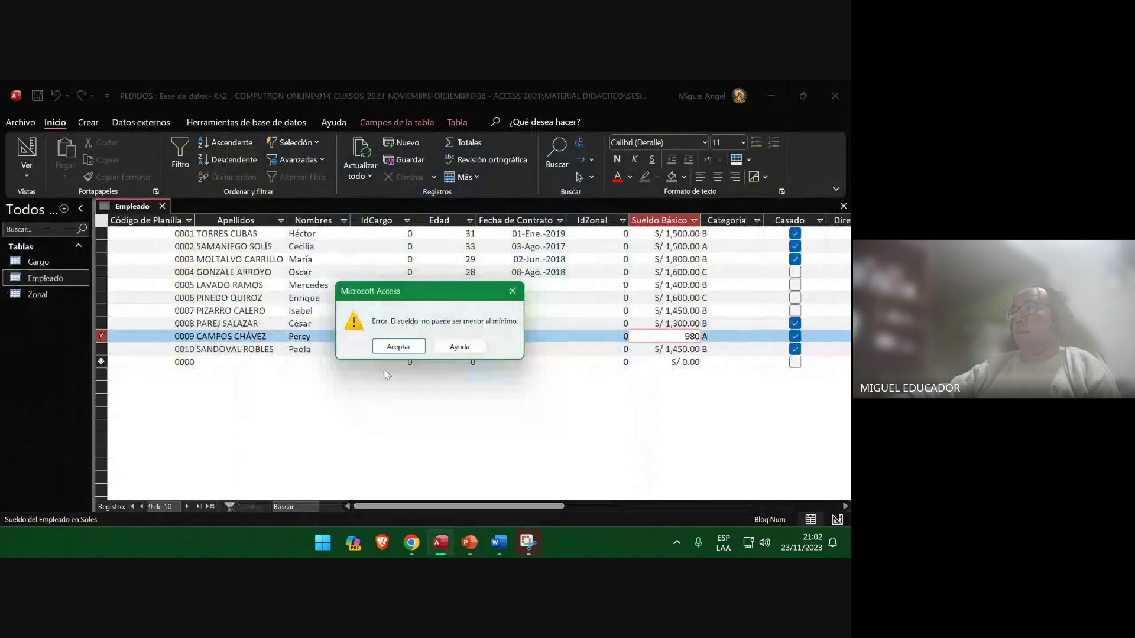
pyautogui.click(400, 344)
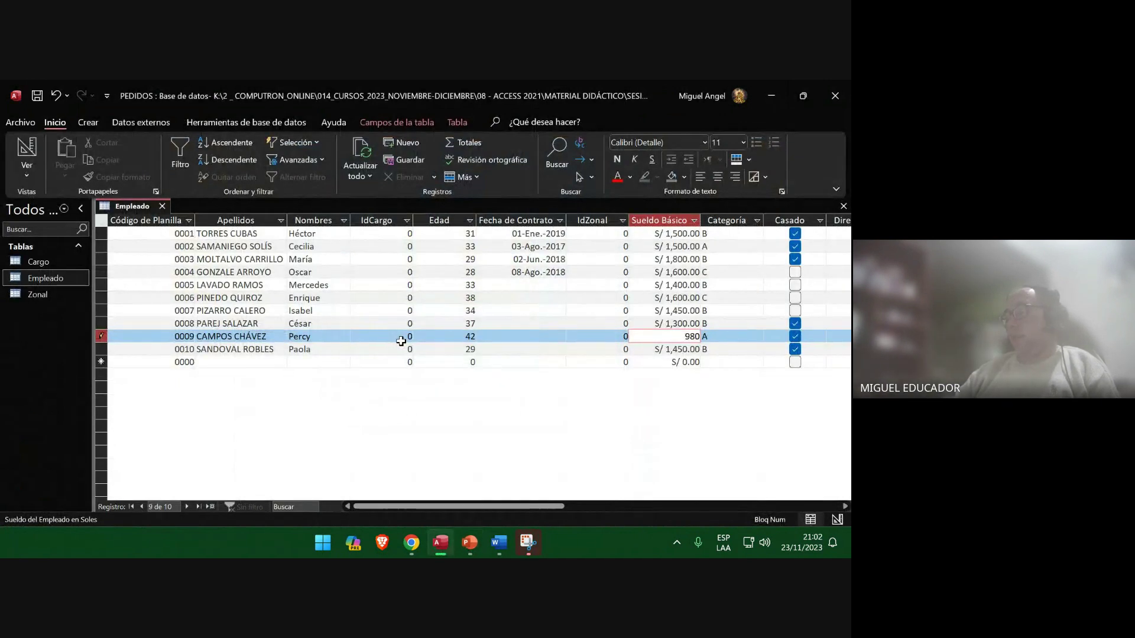
pyautogui.press('Escape')
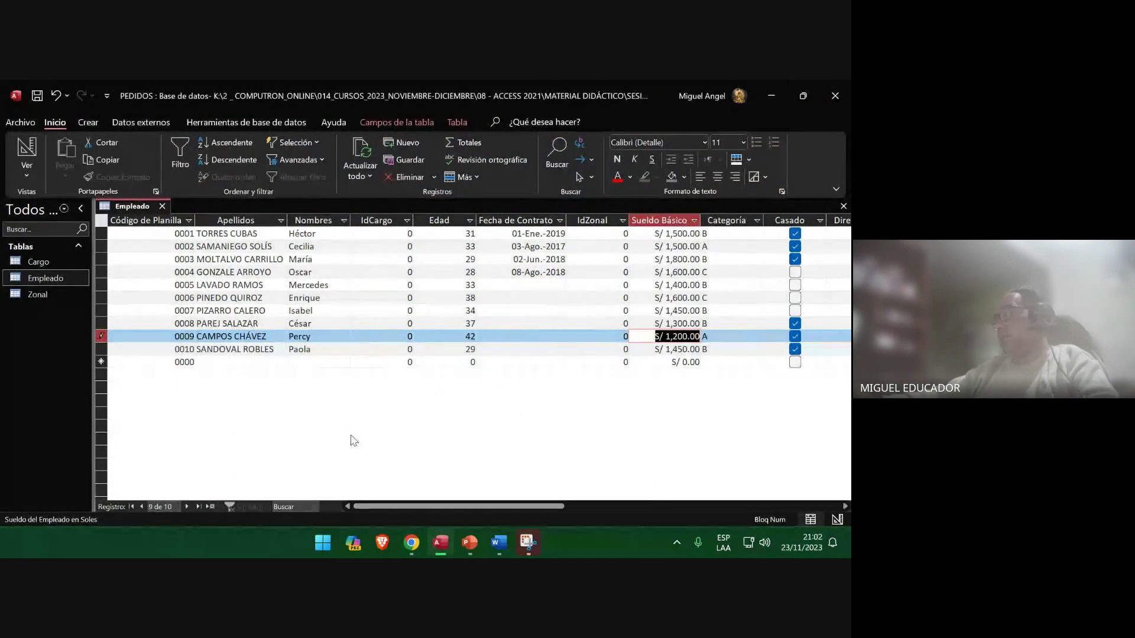
# Switch to PowerPoint and insert a screenshot of the available Access window on slide 83.
pyautogui.click(470, 543)
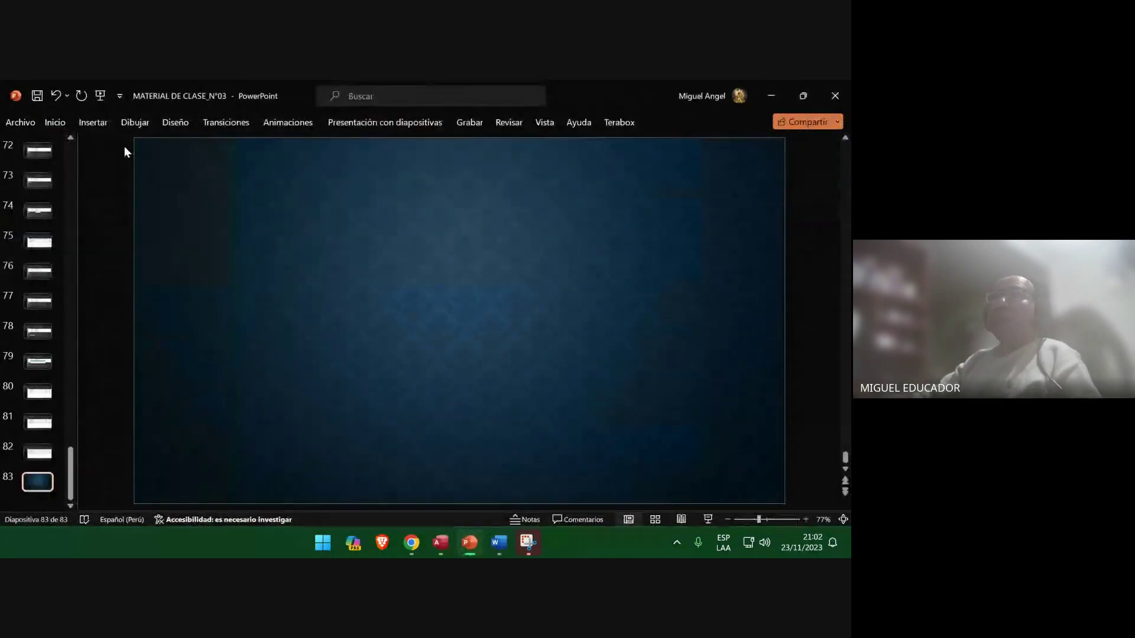
pyautogui.click(96, 122)
pyautogui.click(177, 148)
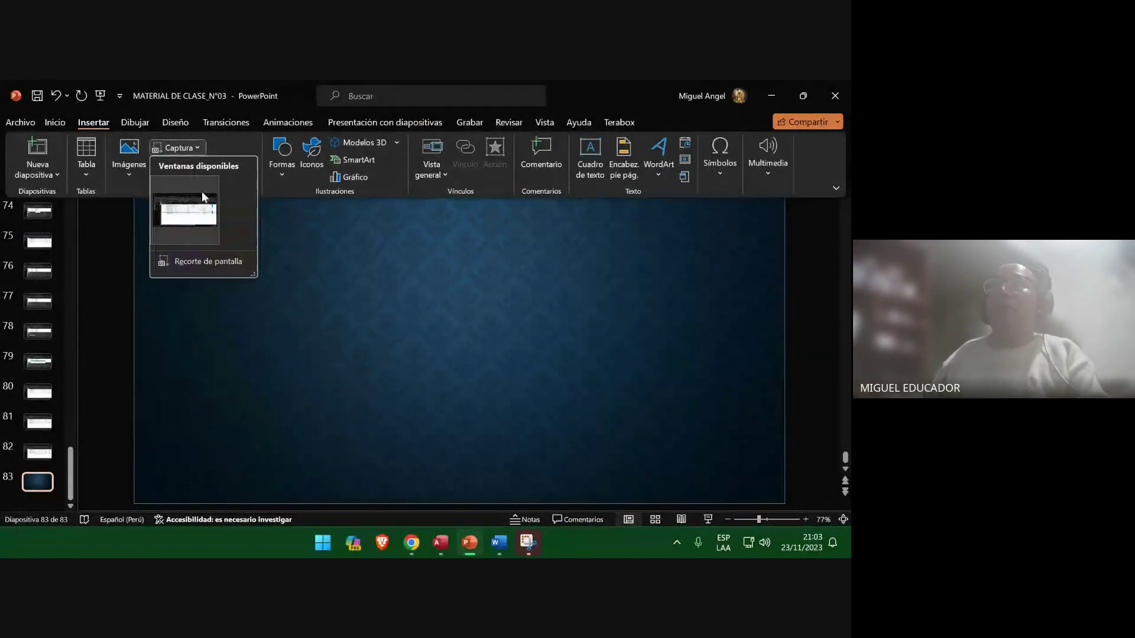
pyautogui.click(192, 214)
pyautogui.click(44, 485)
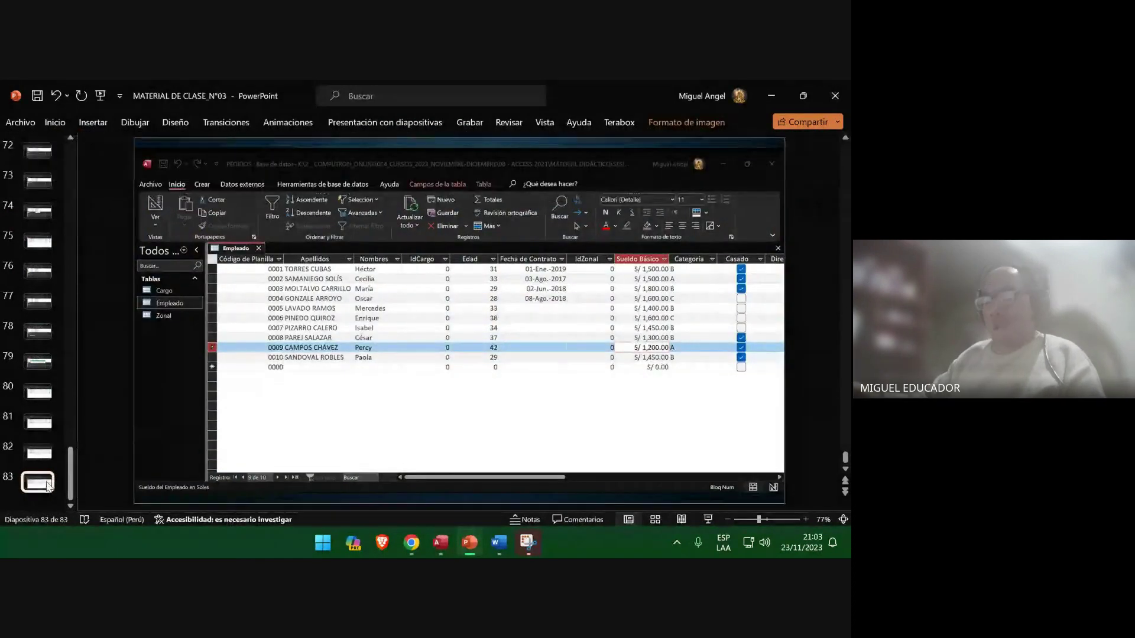
# Add four blank slides after slide 83, save the presentation and select slide 84.
pyautogui.press('Return')
pyautogui.press('Return')
pyautogui.press('Return')
pyautogui.press('Return')
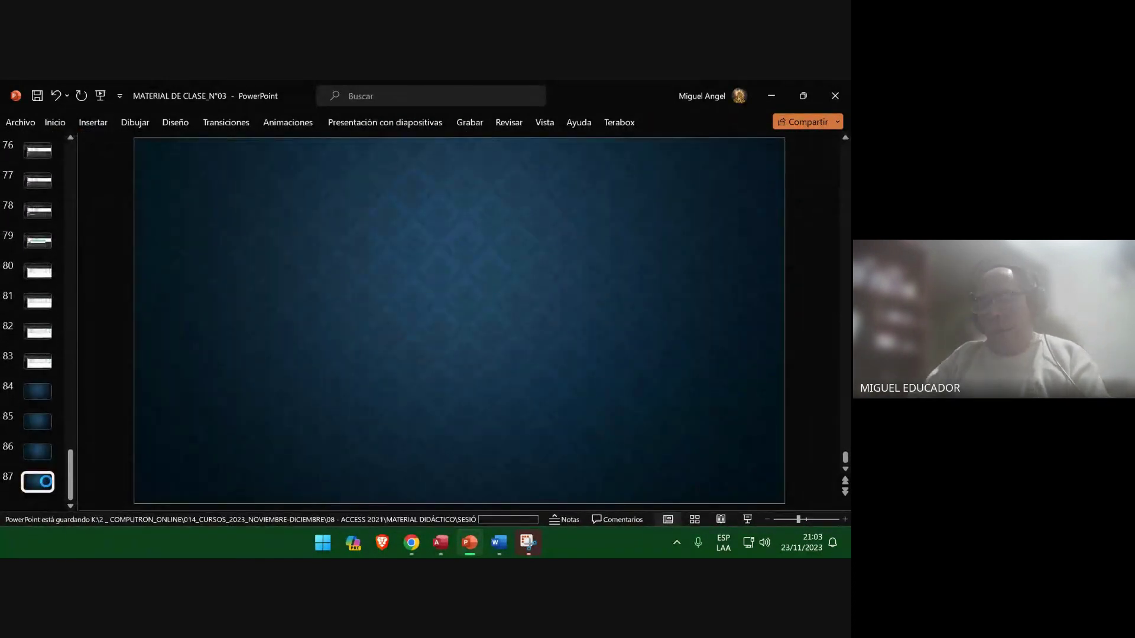
pyautogui.click(38, 400)
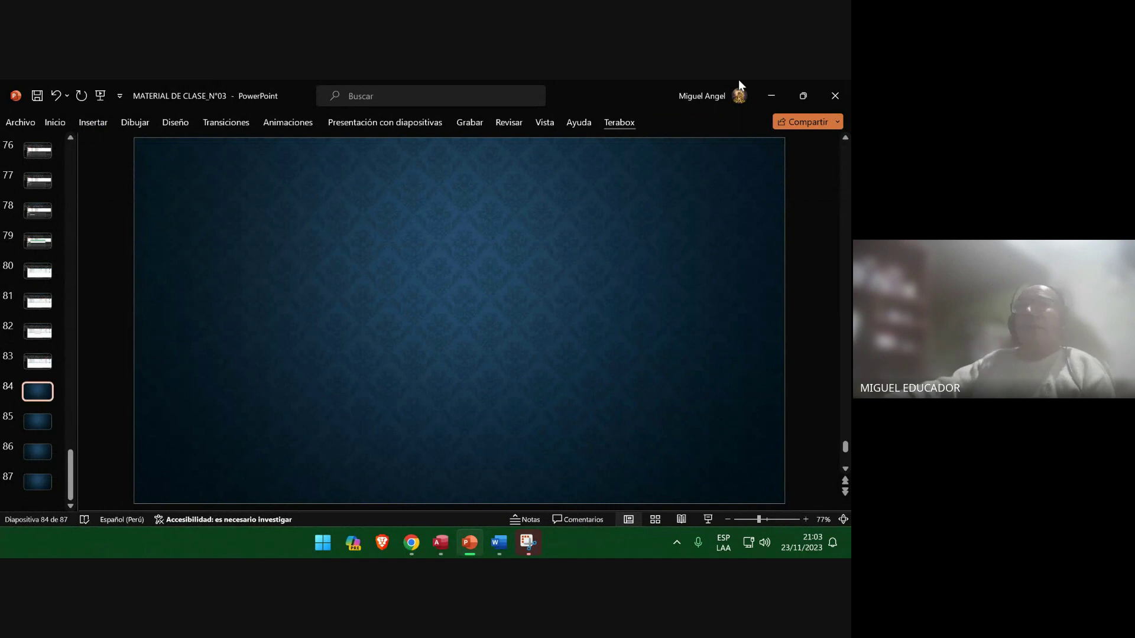
# Switch to the Word lab guide and copy the validation rule "<= Ahora( )" from the Campos Fecha exercise.
pyautogui.hotkey('alt', 'Tab')
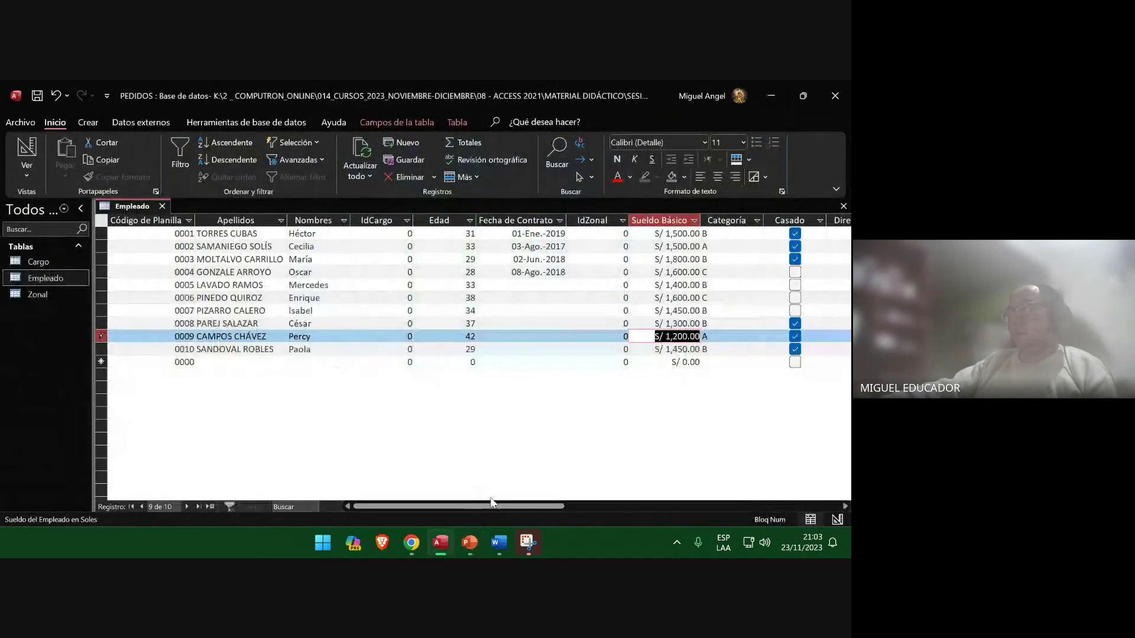
pyautogui.click(492, 536)
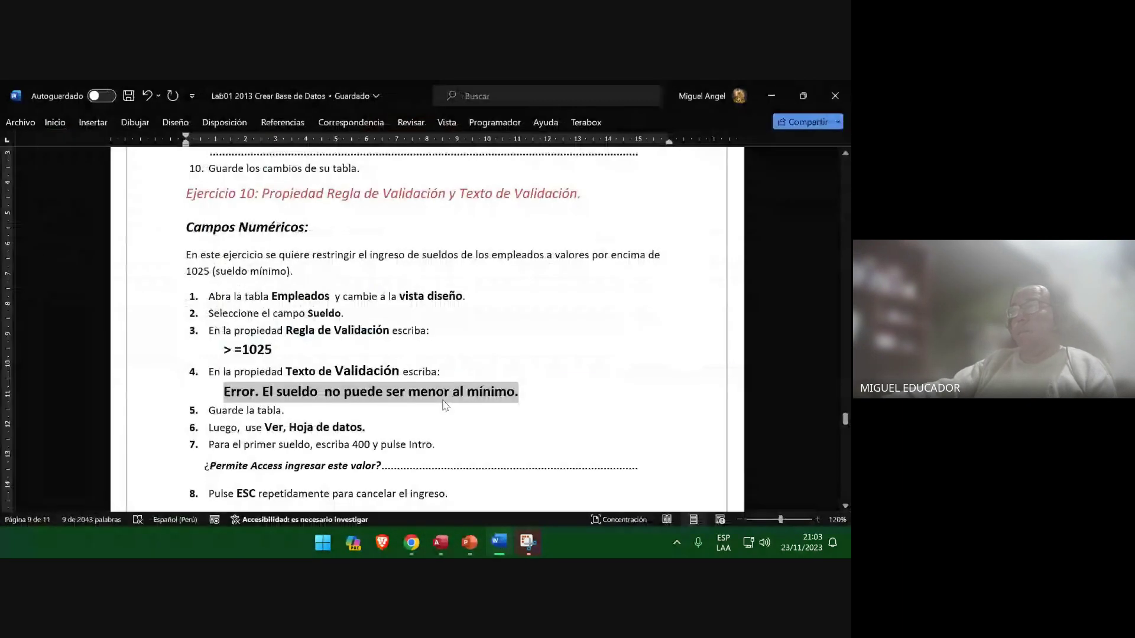
pyautogui.scroll(-1, 449, 405)
pyautogui.click(458, 397)
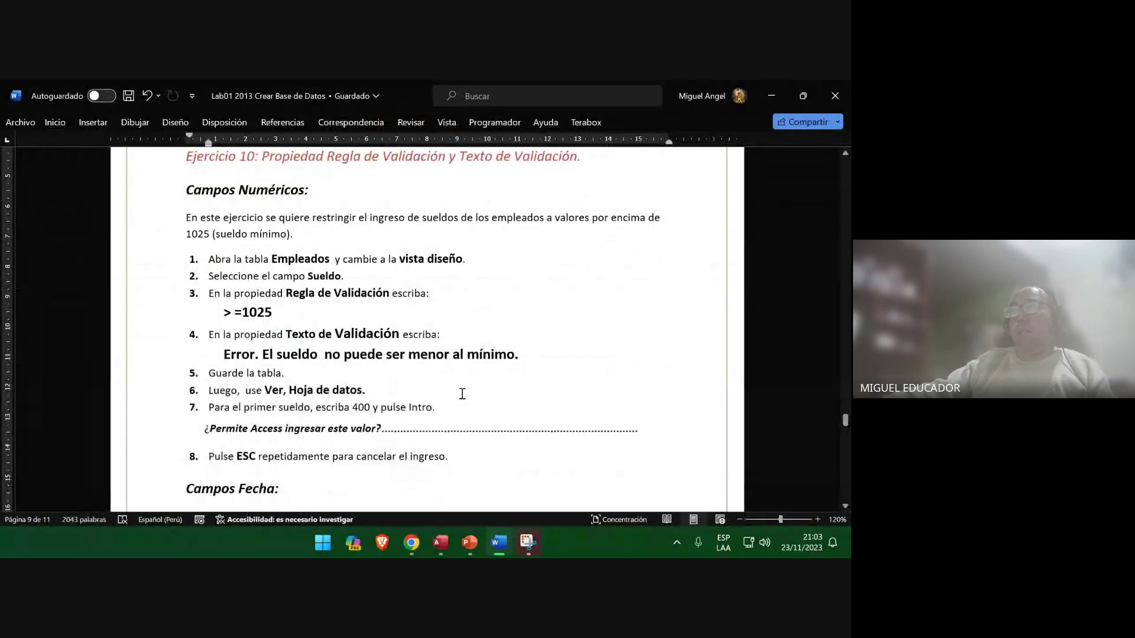
pyautogui.scroll(-6, 455, 390)
pyautogui.scroll(-2, 454, 381)
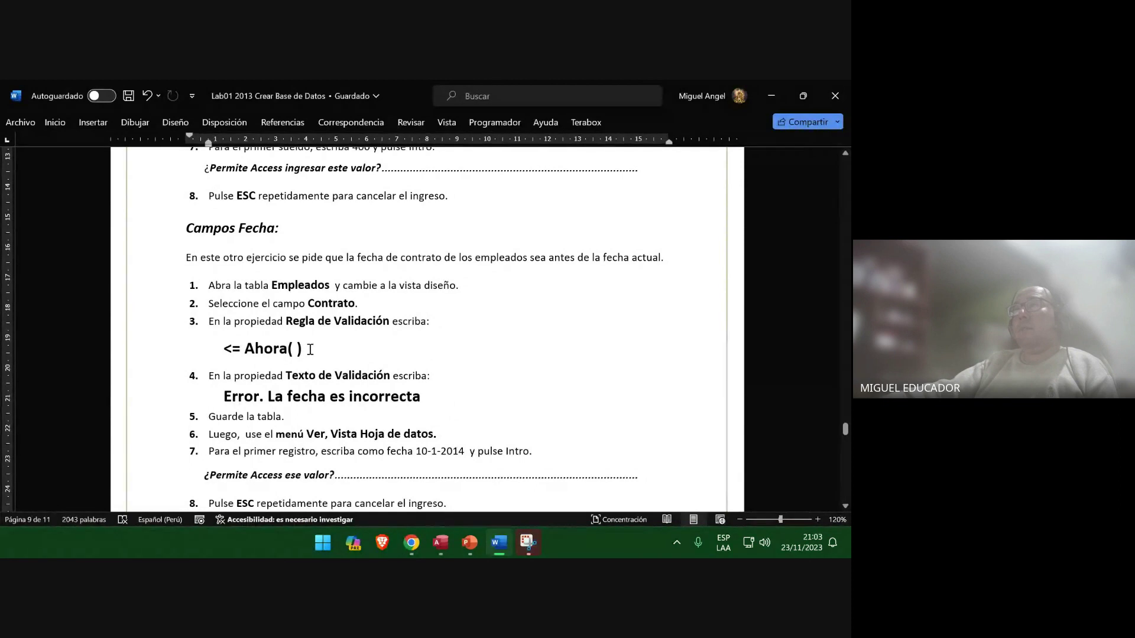
pyautogui.tripleClick(285, 354)
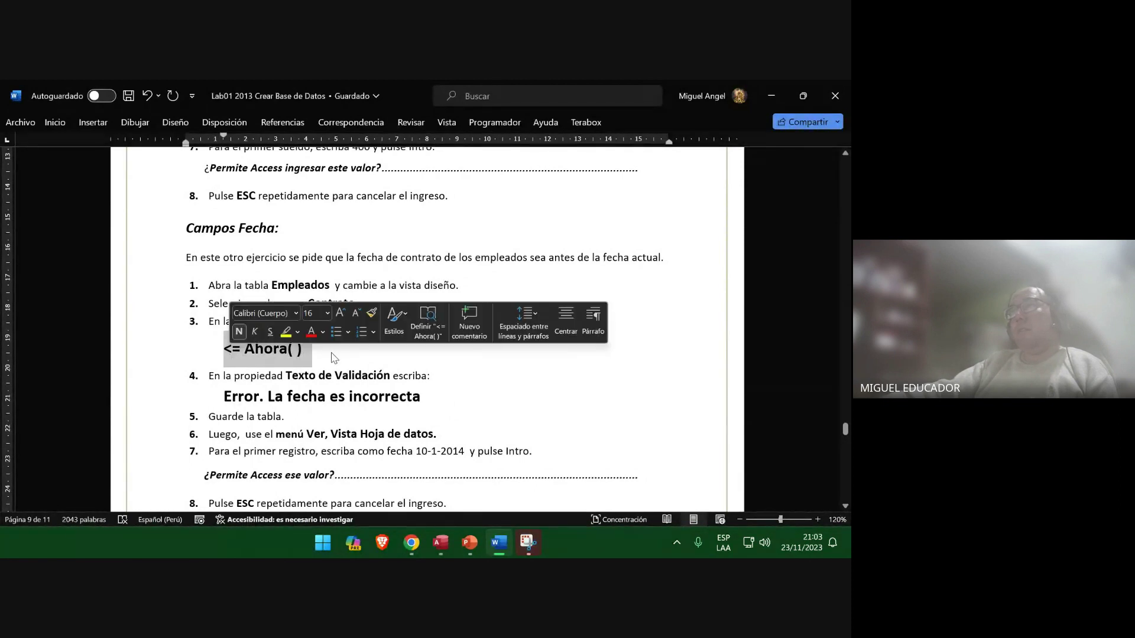
pyautogui.rightClick(282, 352)
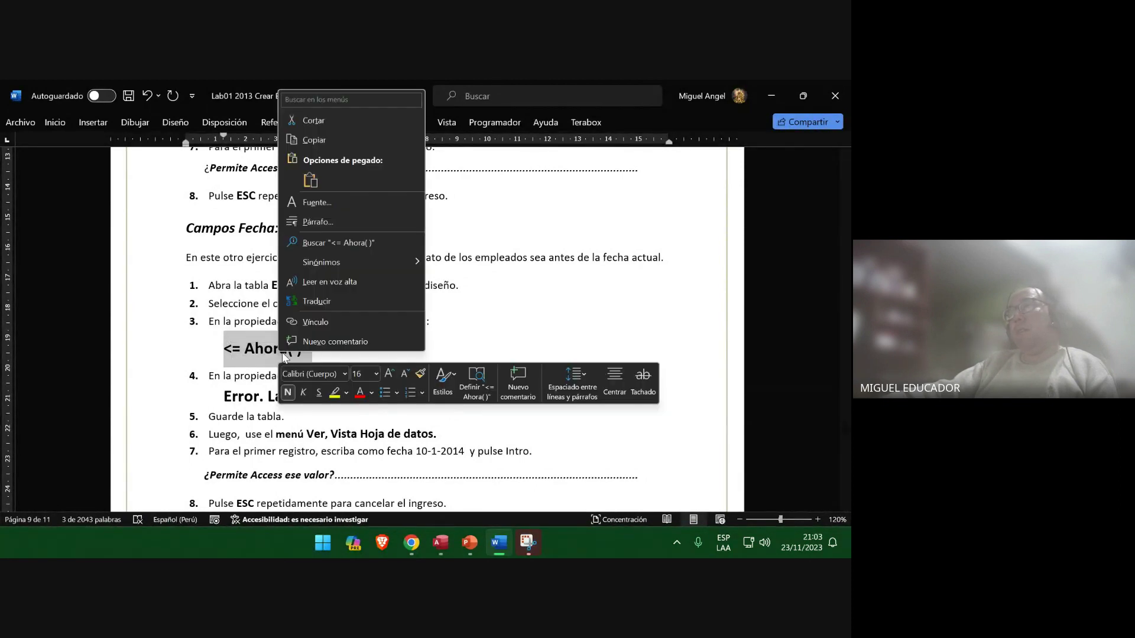
pyautogui.click(328, 142)
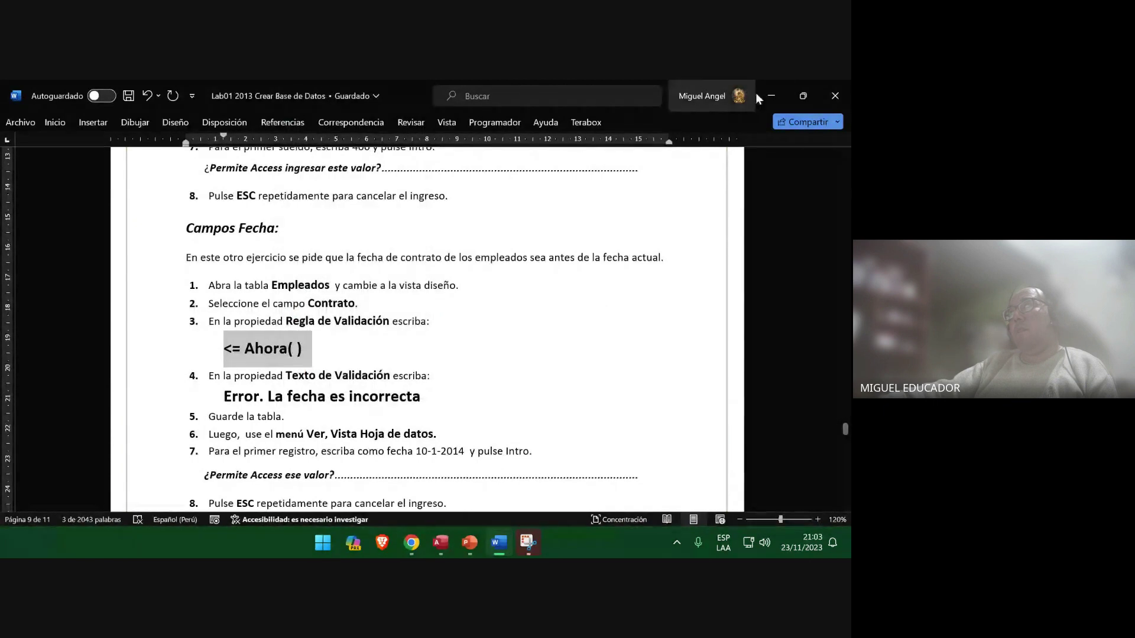
# Return to Access, switch the Empleado table to Design view and select the Contrato field name.
pyautogui.click(781, 86)
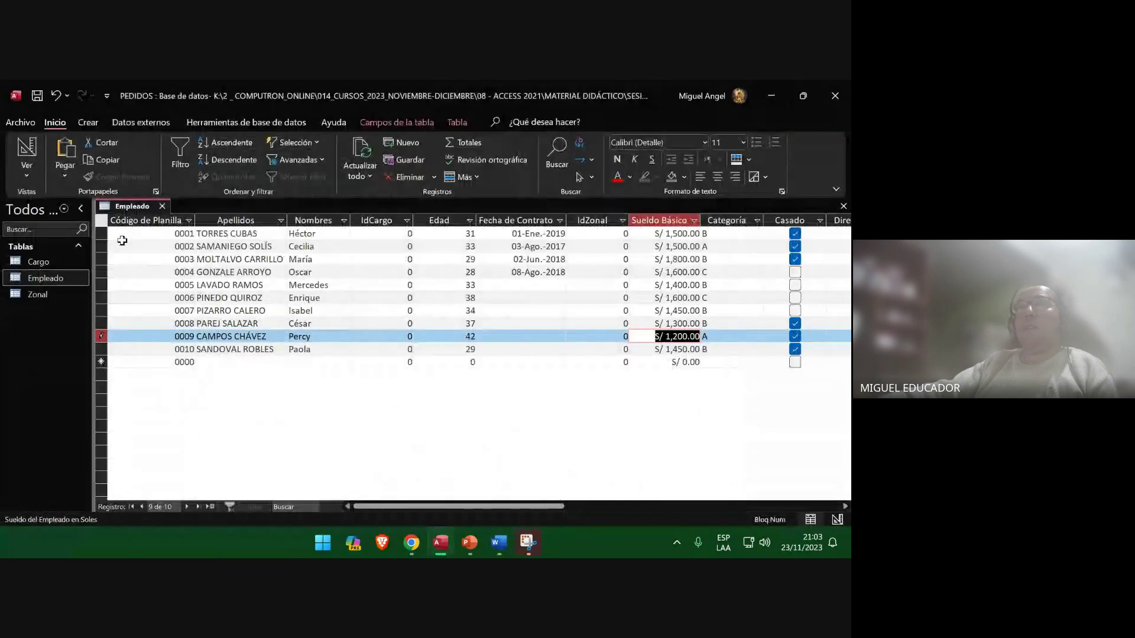
pyautogui.click(34, 144)
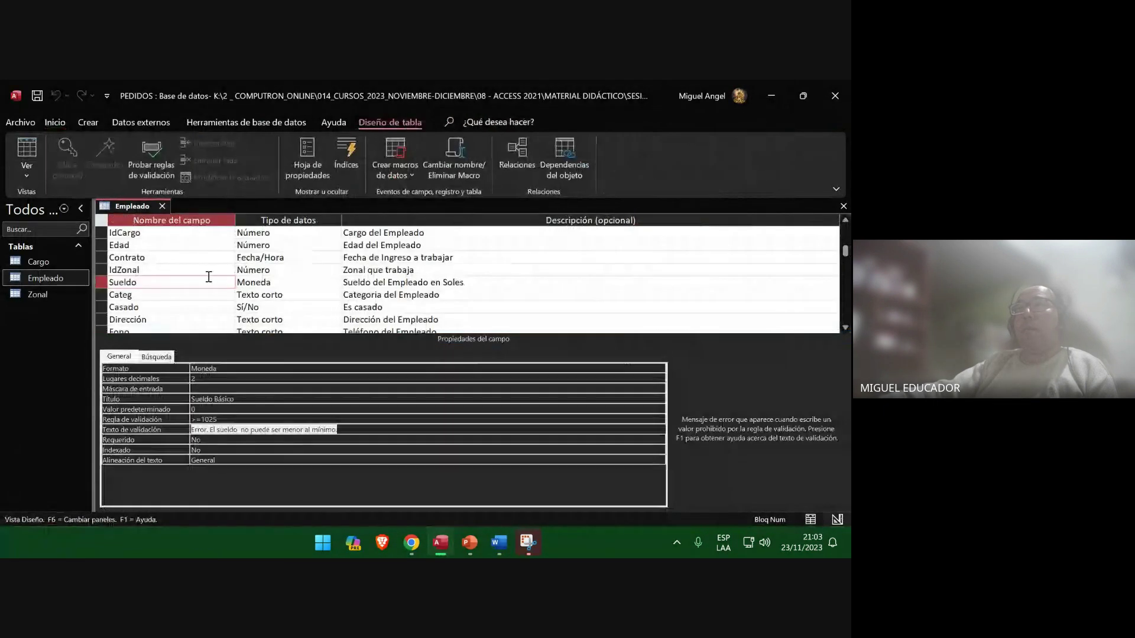
pyautogui.scroll(-1, 208, 287)
pyautogui.scroll(1, 205, 293)
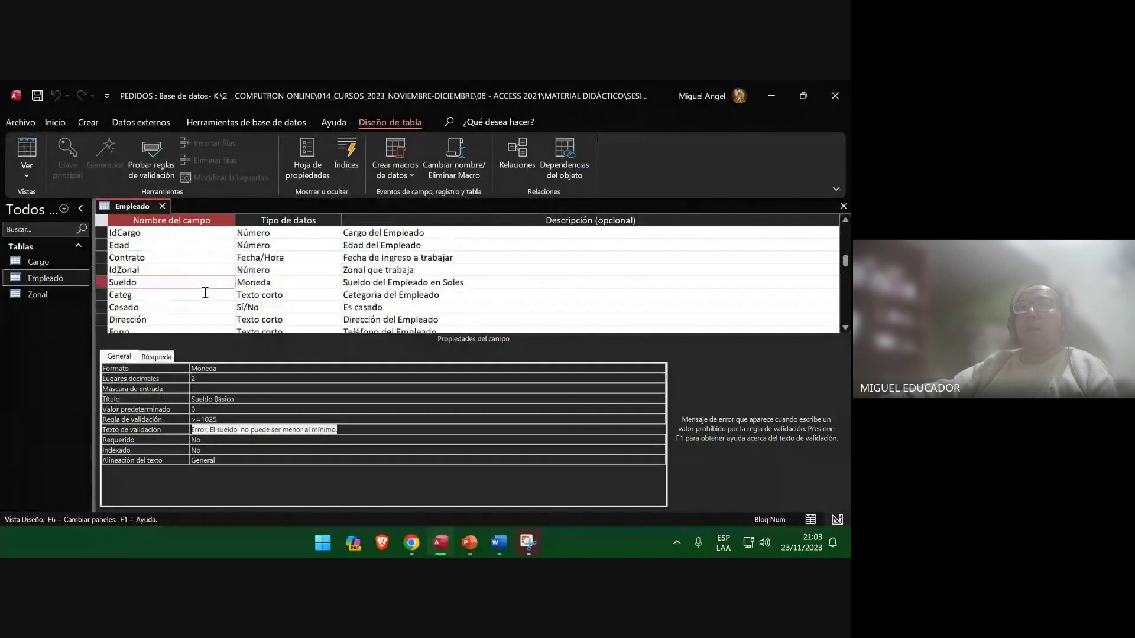
pyautogui.scroll(1, 205, 296)
pyautogui.moveTo(192, 295); pyautogui.dragTo(87, 293)
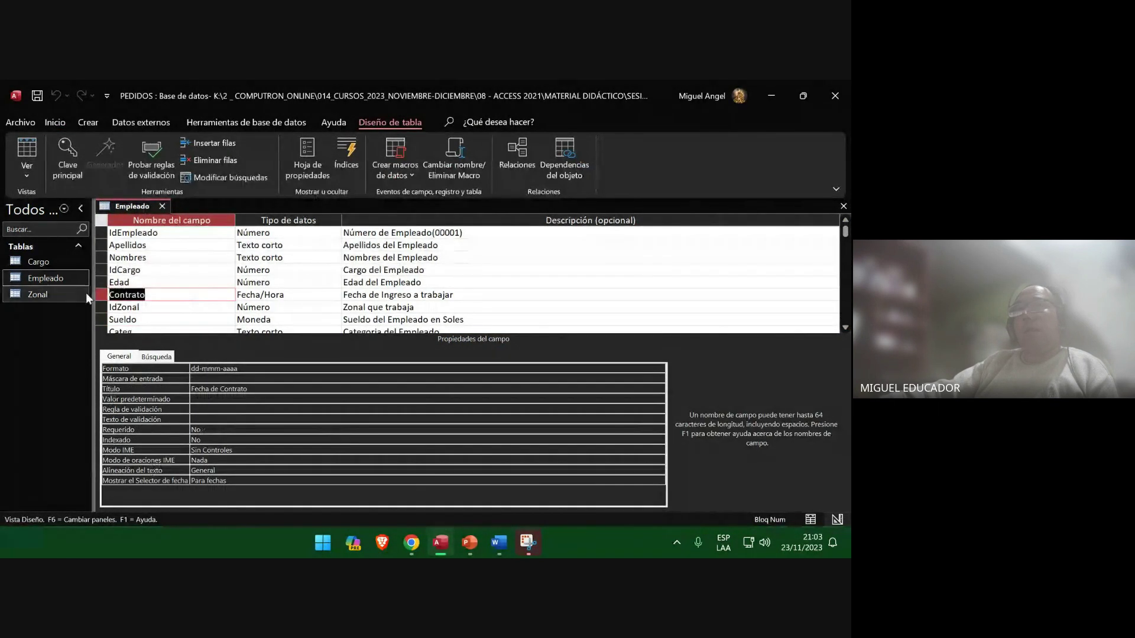
# Switch to the Snipping Tool and capture the Access window showing the Contrato field's properties in Design view.
pyautogui.click(528, 544)
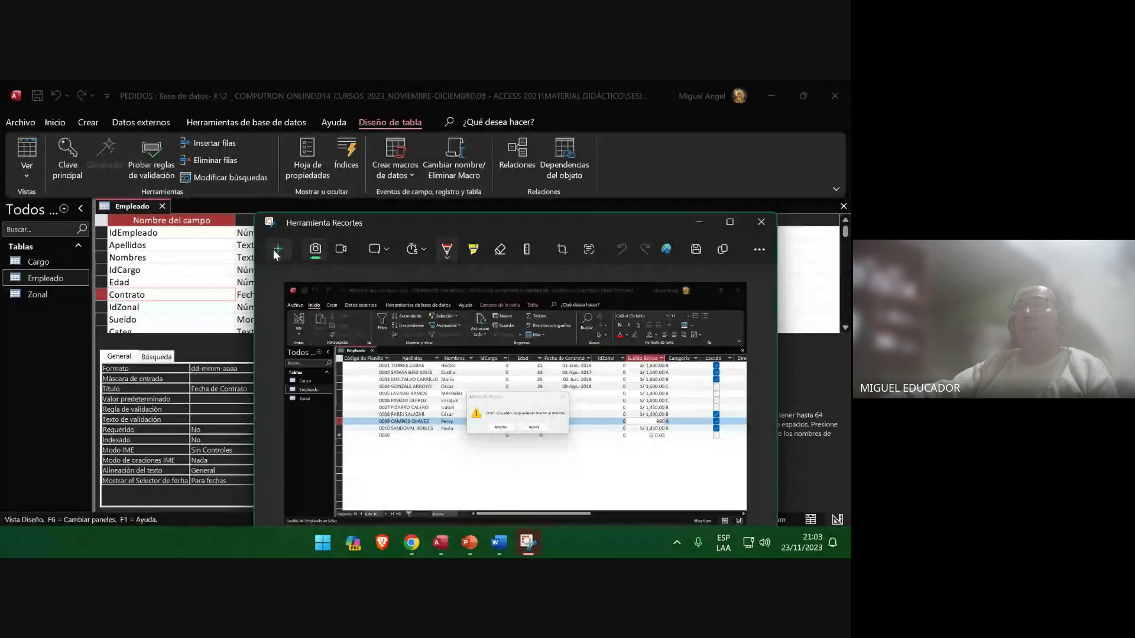
pyautogui.click(274, 254)
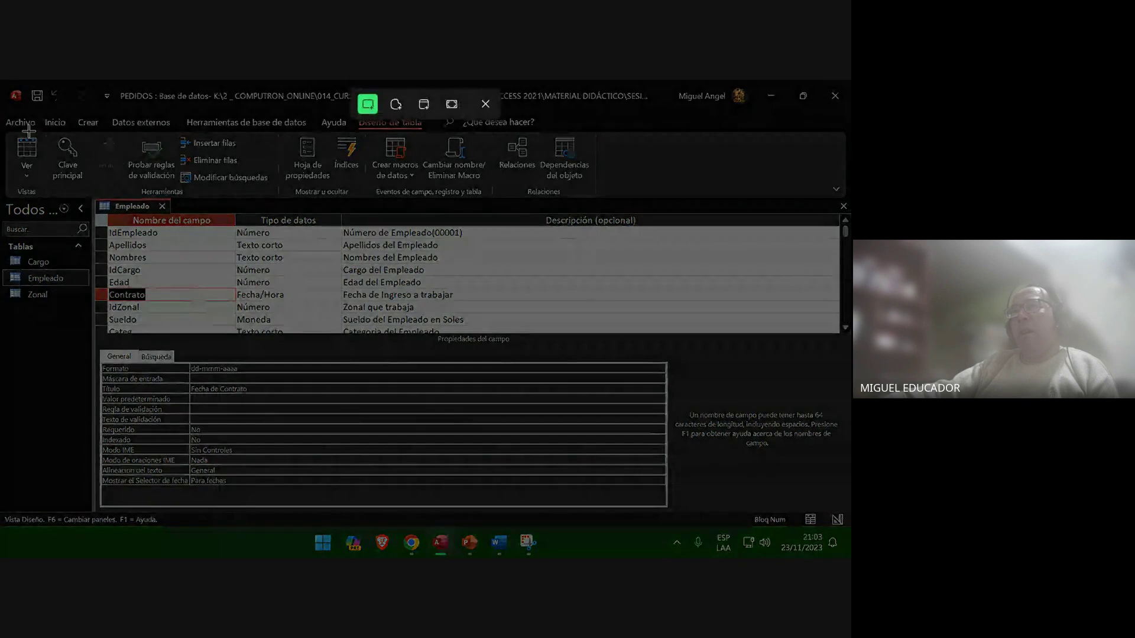
pyautogui.moveTo(1, 81); pyautogui.dragTo(847, 528)
# Switch to PowerPoint, paste the Design view capture onto slide 84, select slide 85 and return to Access.
pyautogui.click(470, 542)
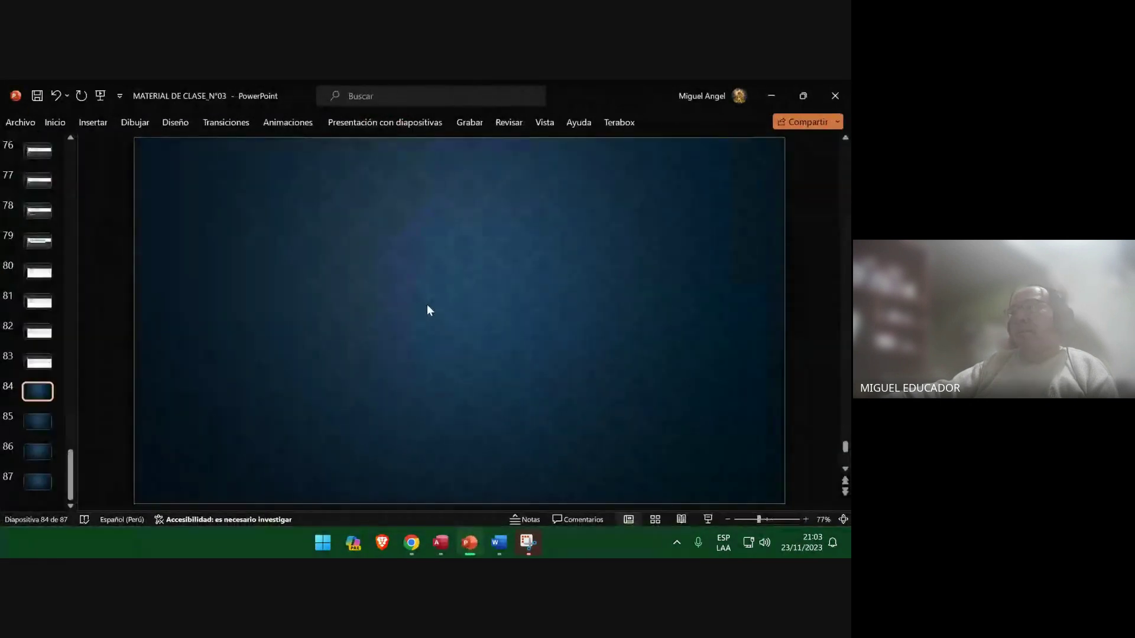
pyautogui.hotkey('ctrl', 'v')
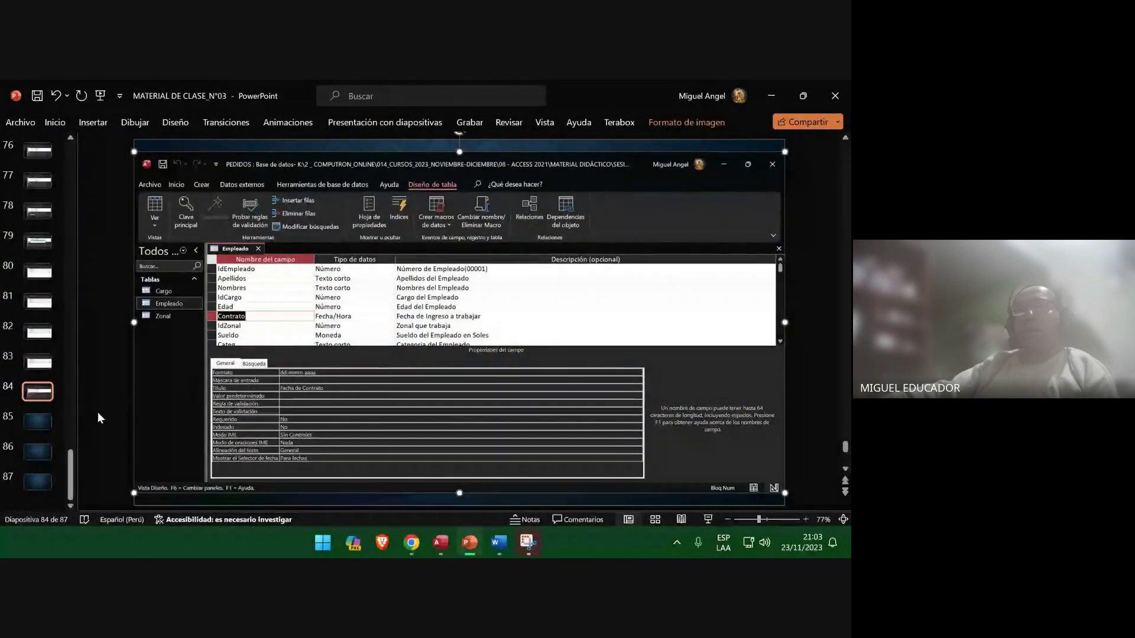
pyautogui.click(37, 421)
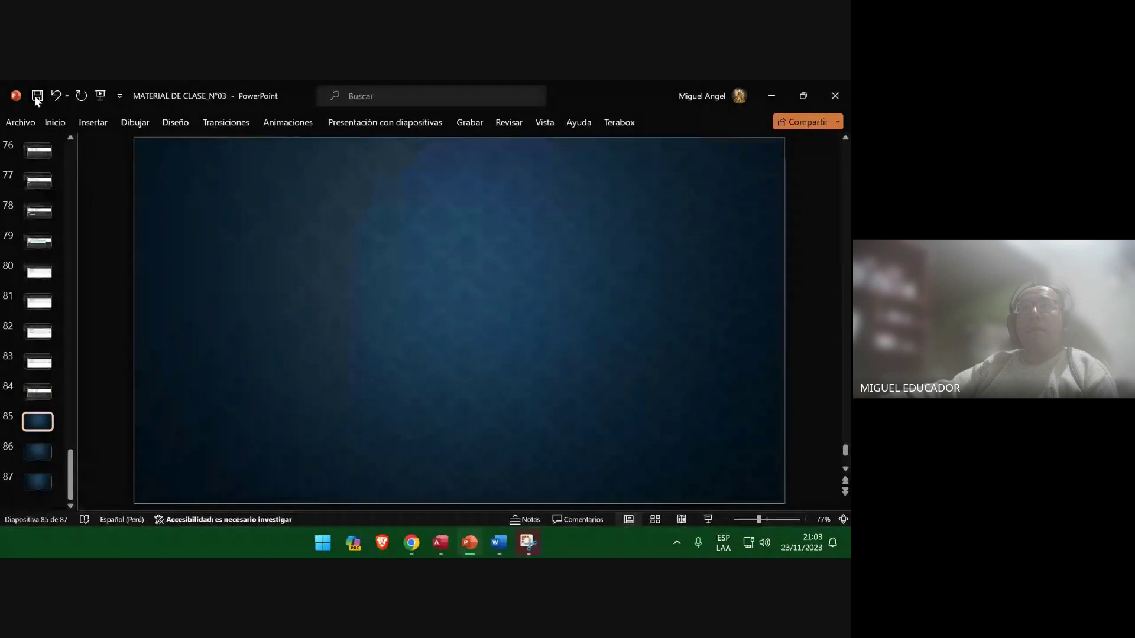
pyautogui.click(770, 96)
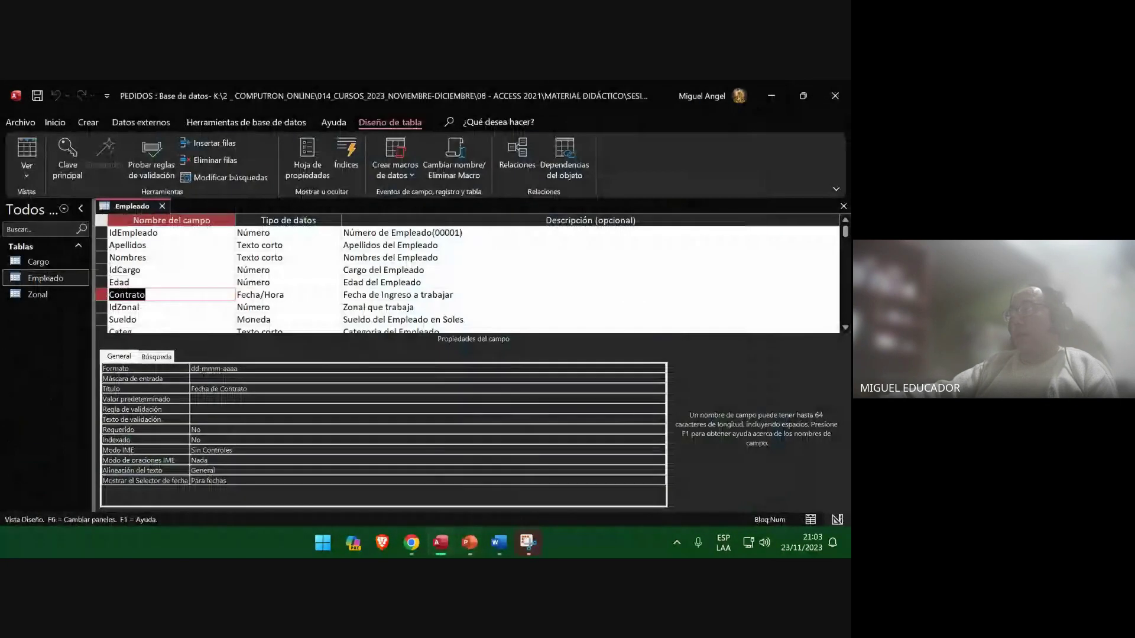
# Copy "<= Ahora( )" from the Word lab guide and enter it as the Contrato field's validation rule in Access.
pyautogui.click(499, 542)
pyautogui.rightClick(271, 352)
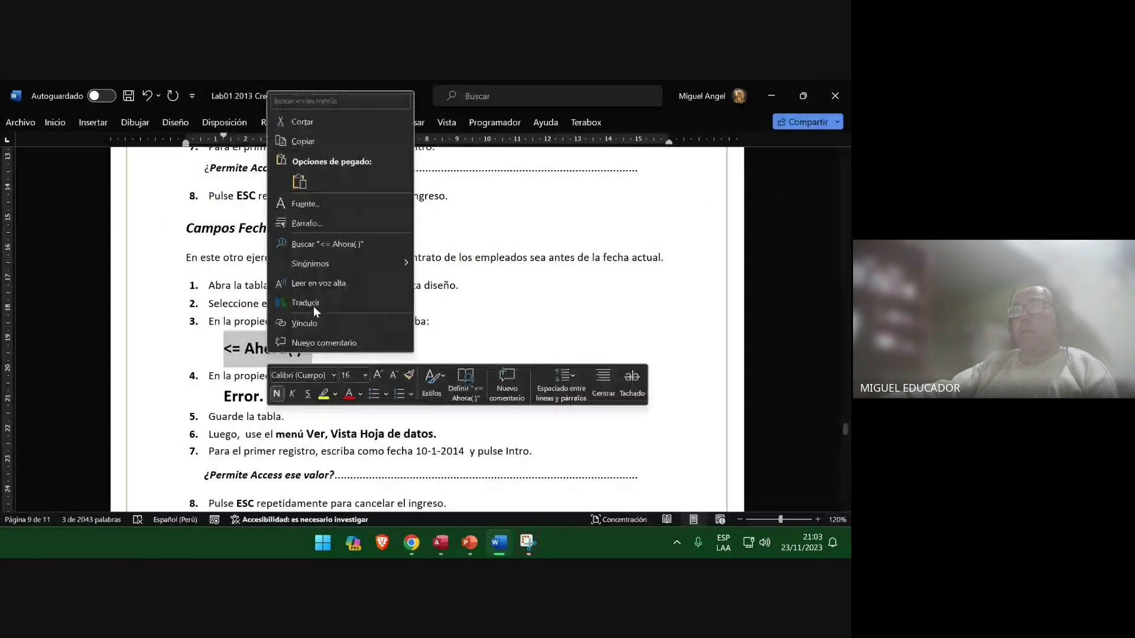
pyautogui.click(308, 142)
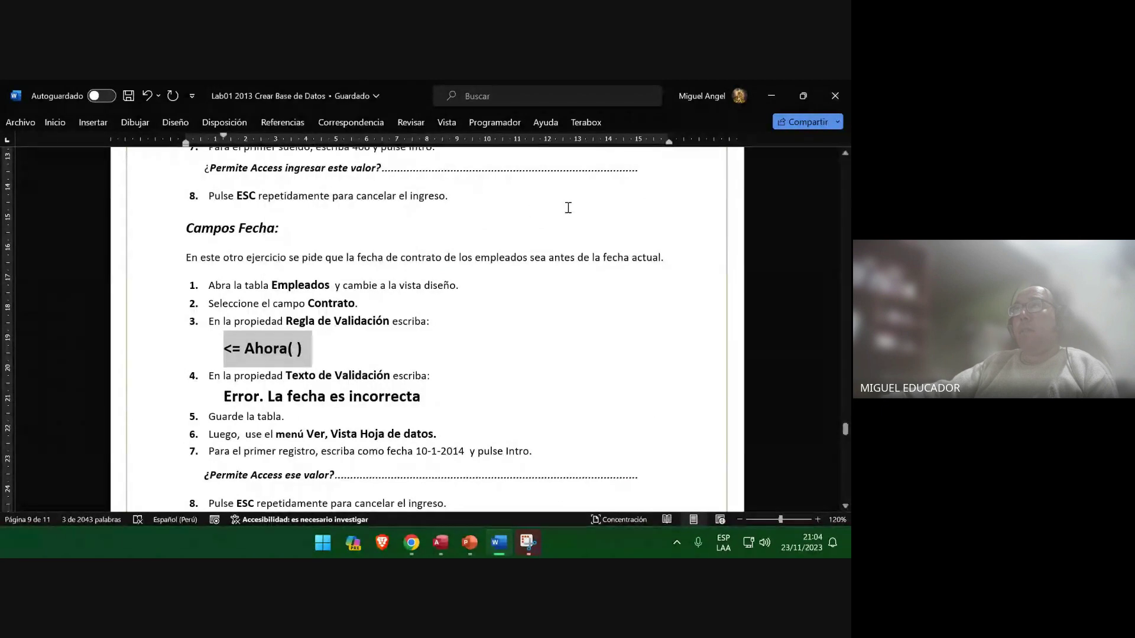
pyautogui.click(772, 96)
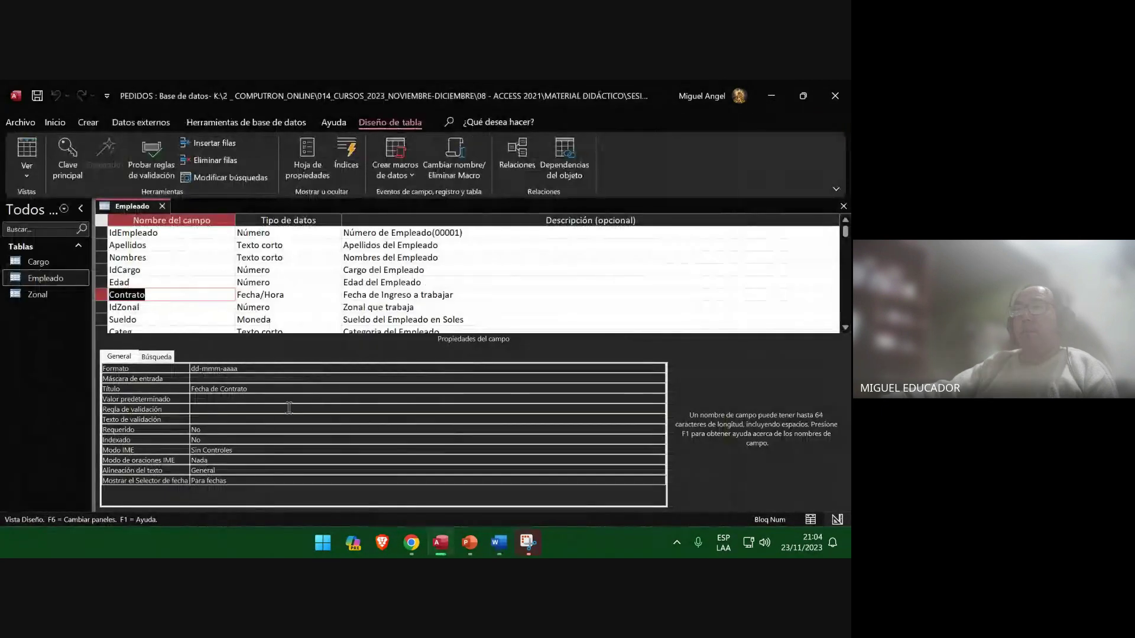
pyautogui.click(237, 409)
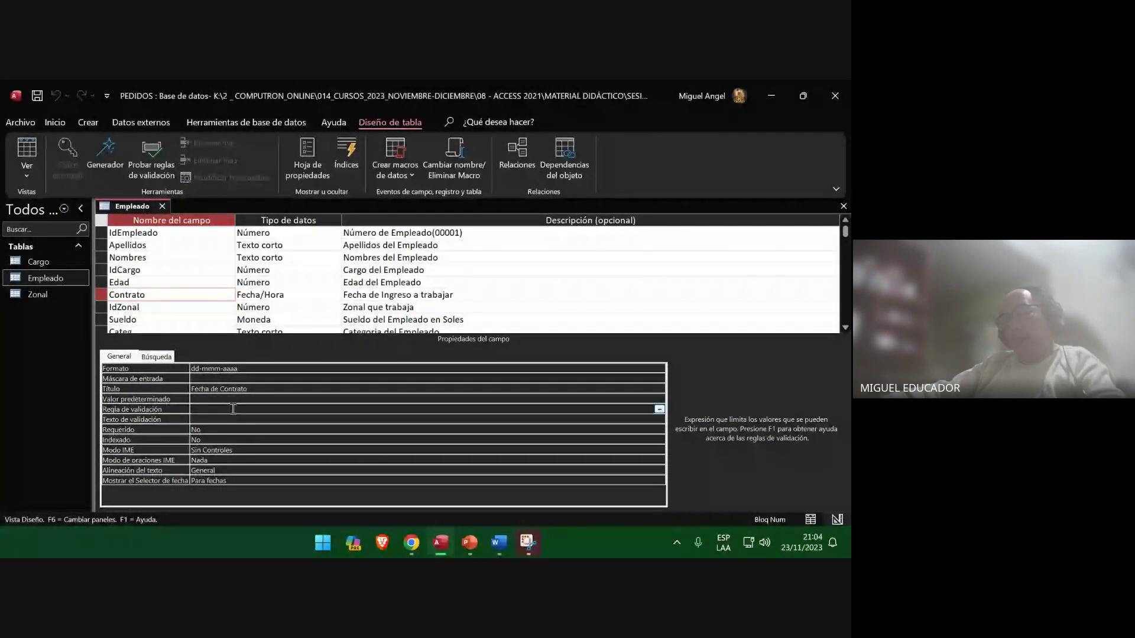
# Capture the Access window showing the Contrato field's validation rule with the Snipping Tool.
pyautogui.click(509, 543)
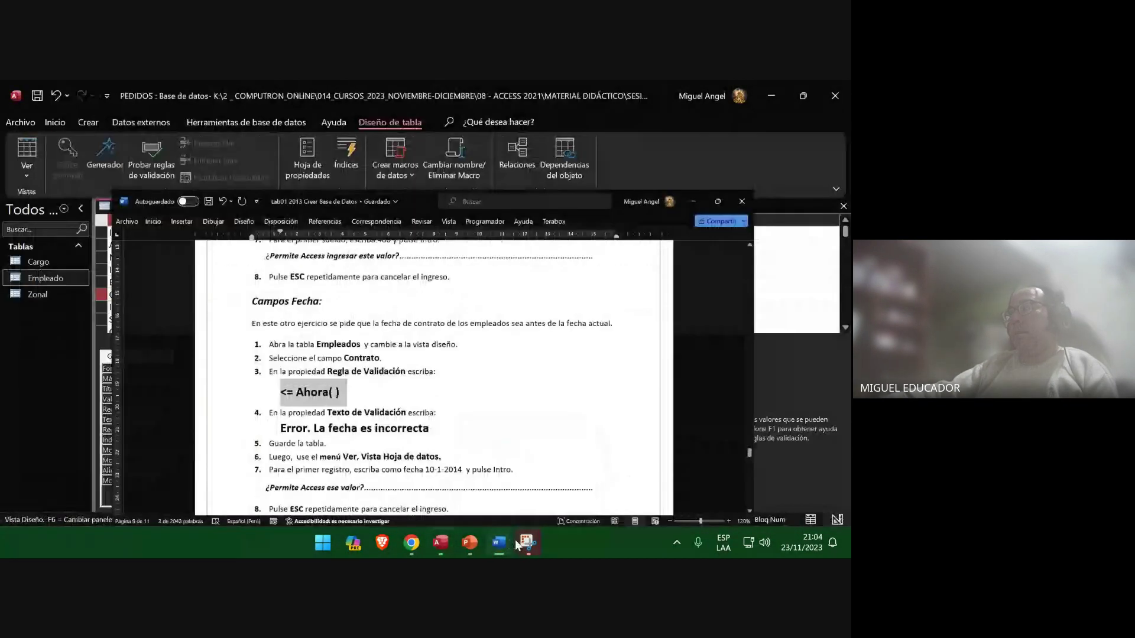
pyautogui.click(523, 543)
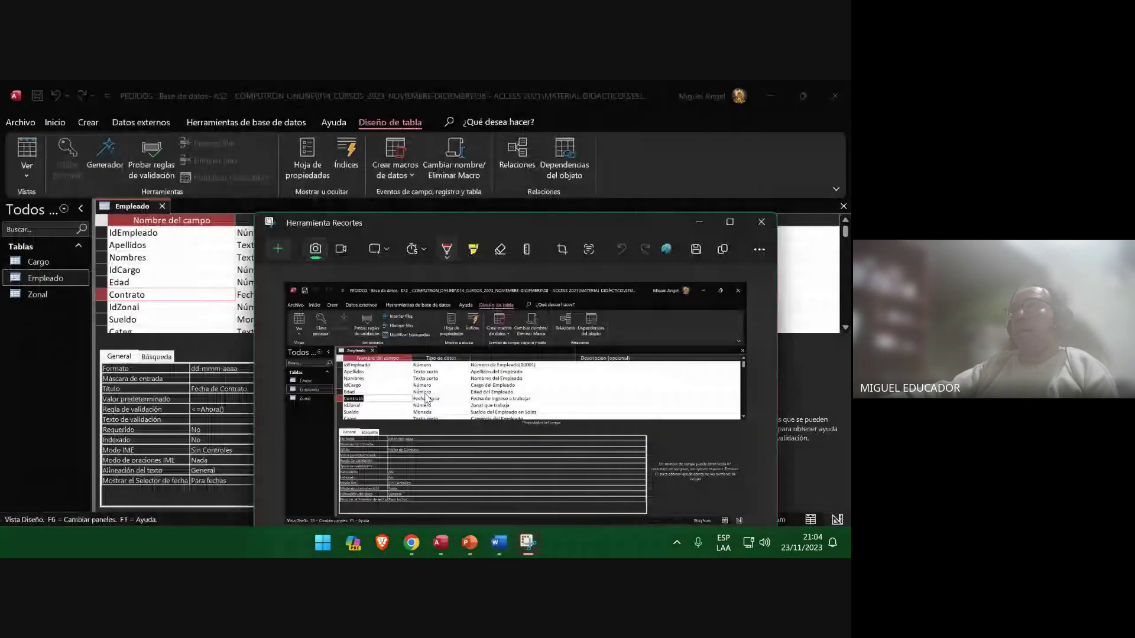
pyautogui.click(249, 409)
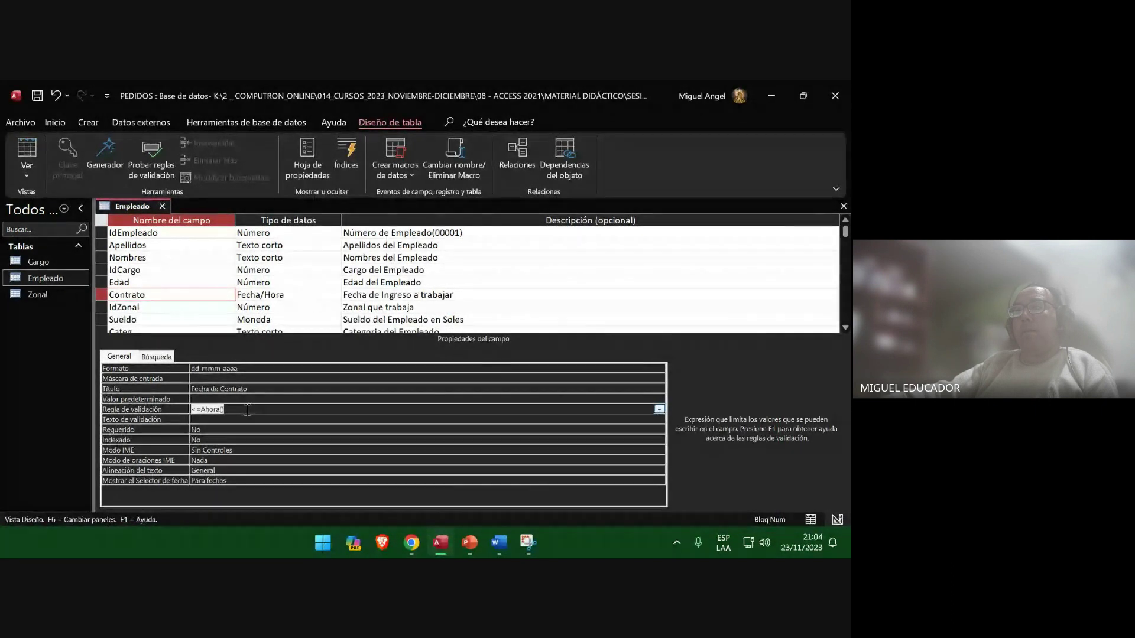
pyautogui.press('super+shift+s')
pyautogui.moveTo(3, 81); pyautogui.dragTo(847, 528)
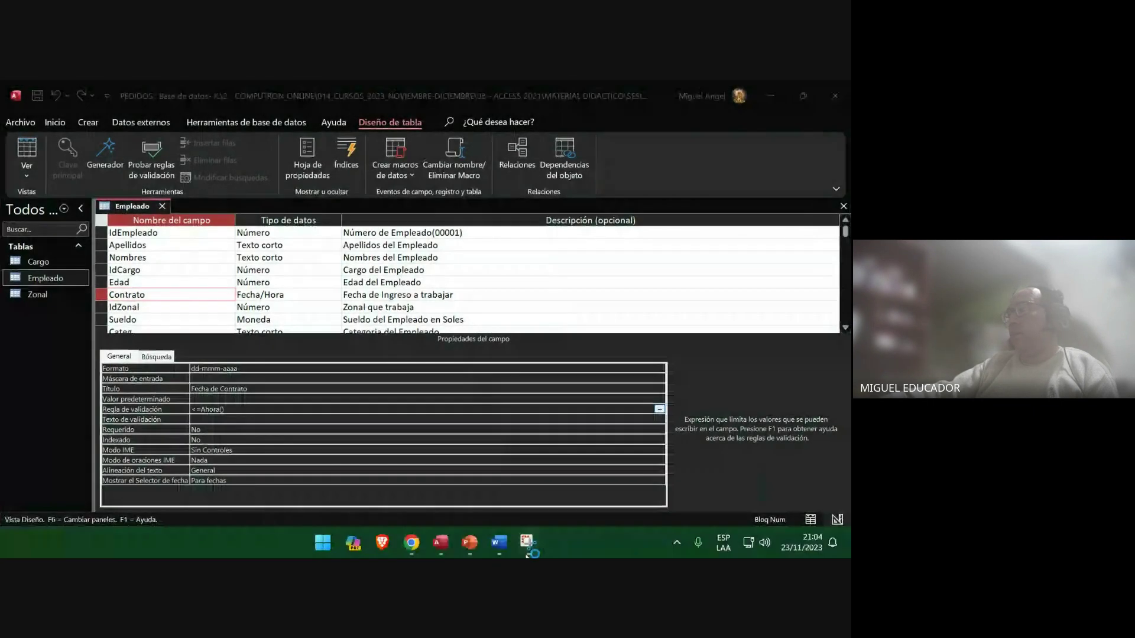
# Switch to PowerPoint, paste the validation rule capture onto slide 85, select slide 86, save the presentation and return to Access.
pyautogui.click(469, 542)
pyautogui.rightClick(358, 264)
pyautogui.click(415, 315)
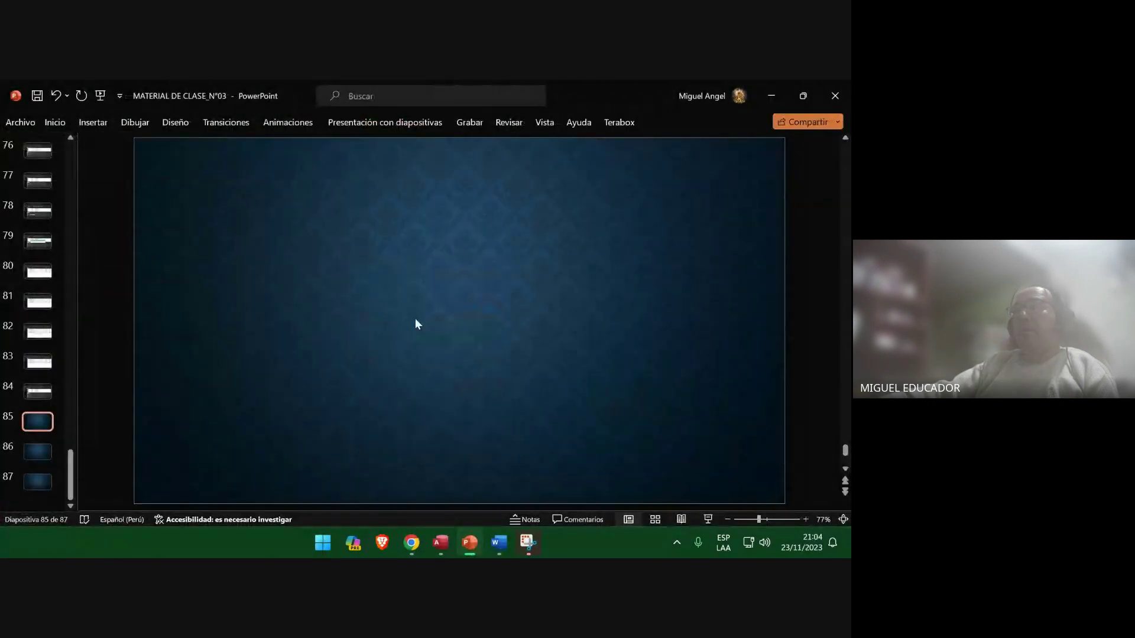
pyautogui.click(48, 455)
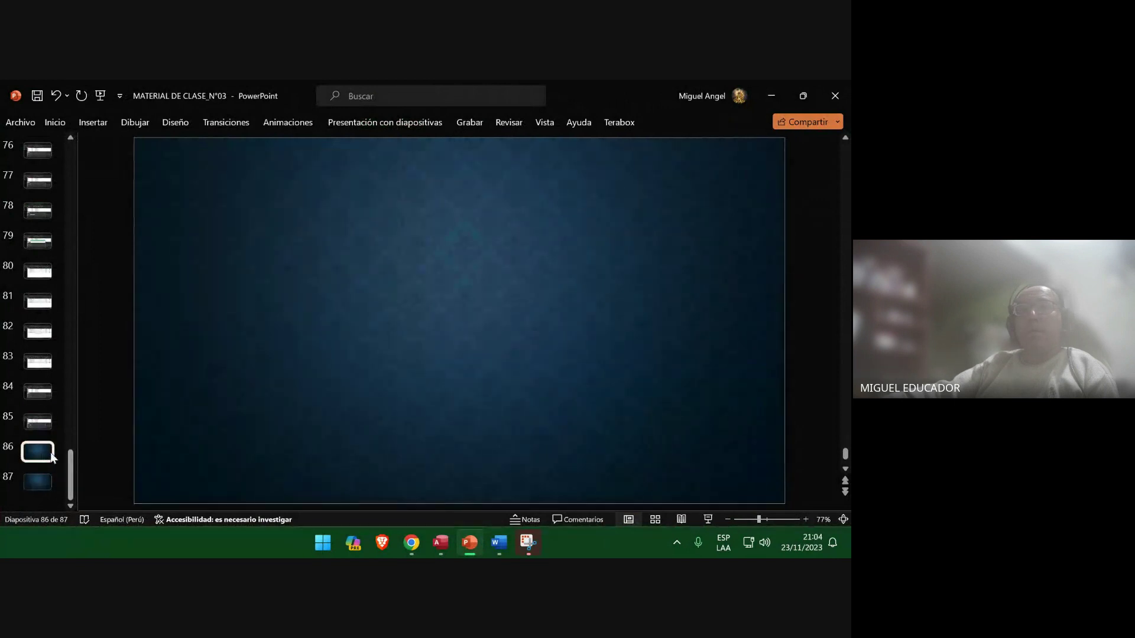
pyautogui.click(37, 96)
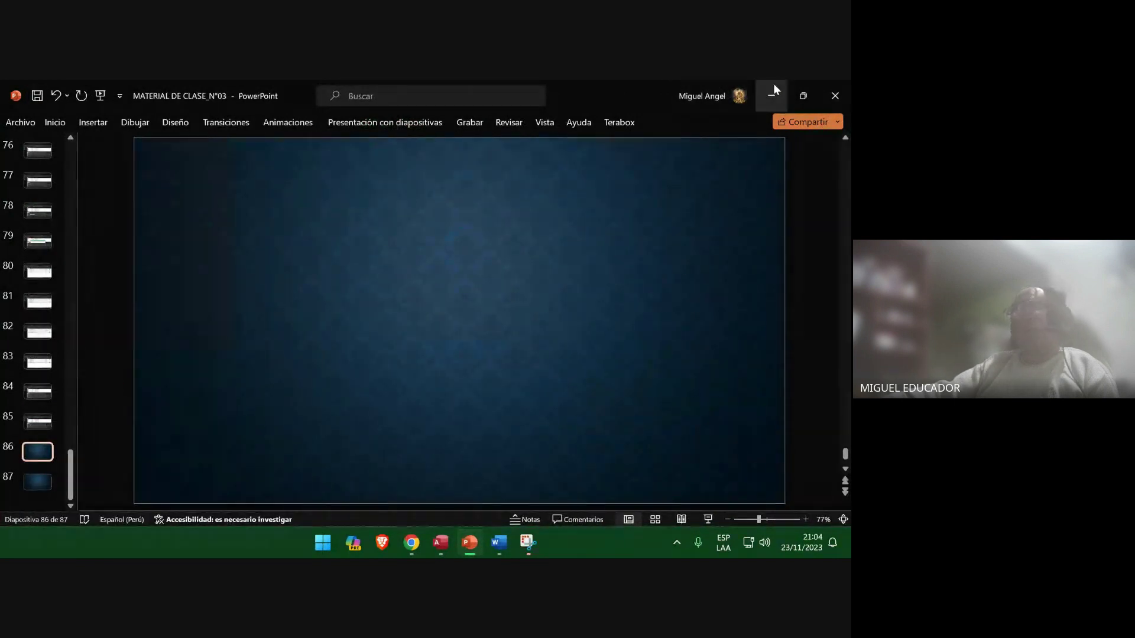
pyautogui.click(771, 96)
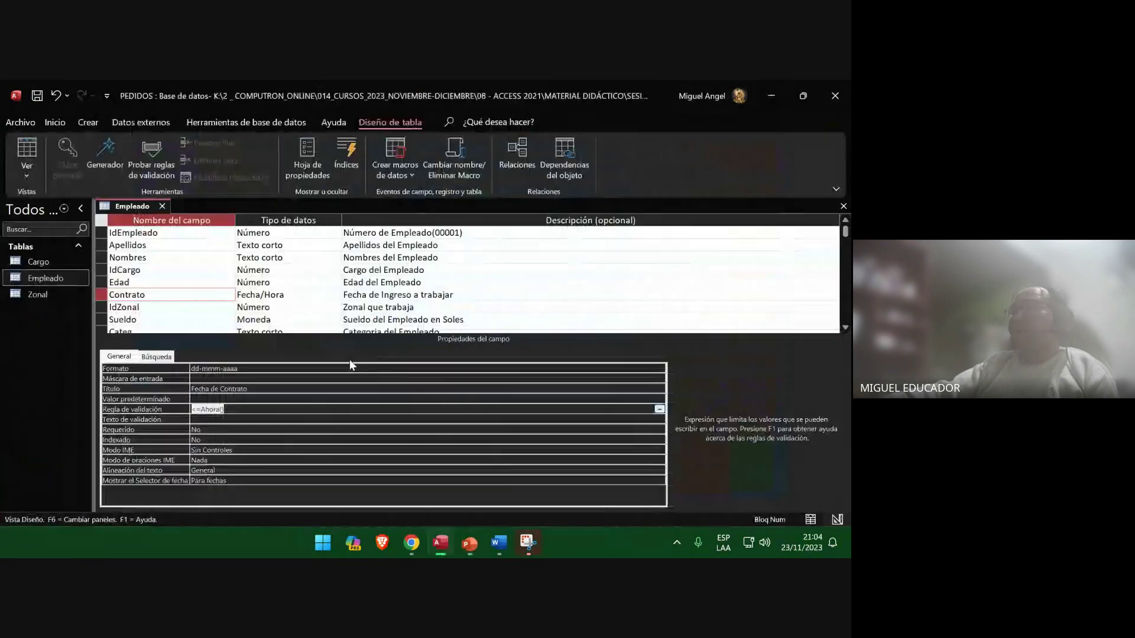
# Change Empleado to Datasheet view, agree to save the table, and capture the data integrity rules dialog with the Snipping Tool.
pyautogui.click(27, 149)
pyautogui.click(407, 349)
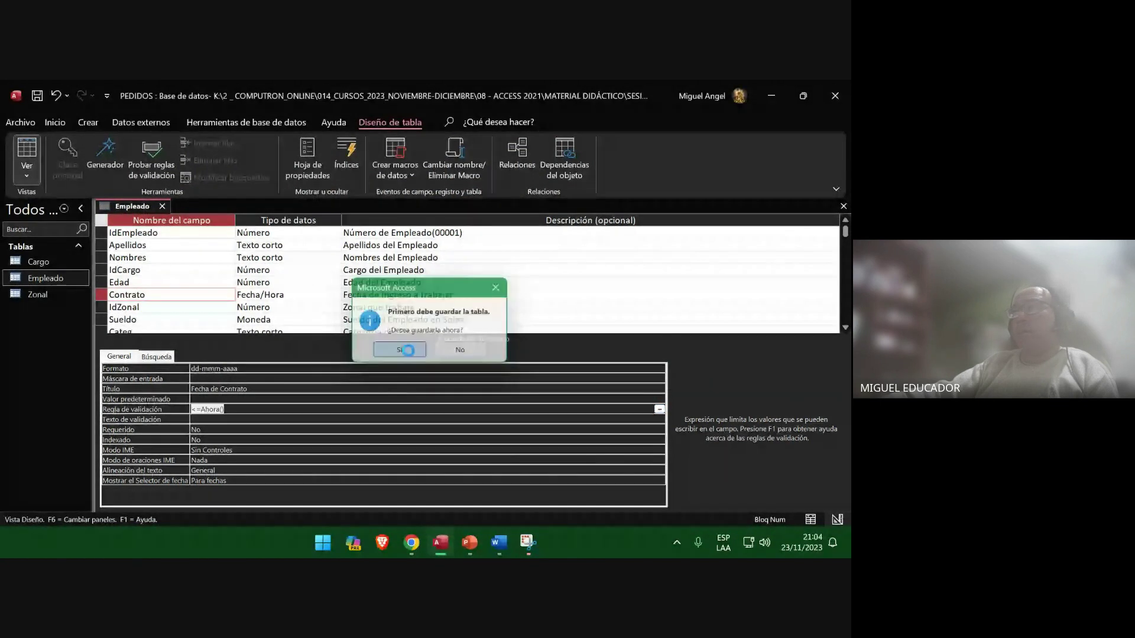
pyautogui.click(527, 541)
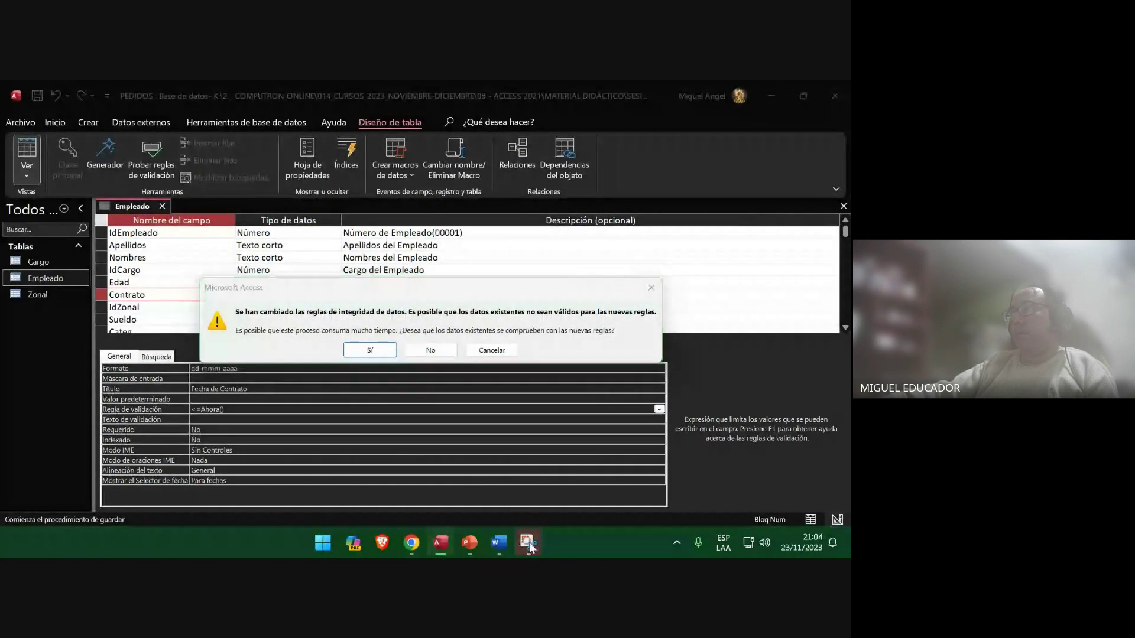
pyautogui.click(278, 249)
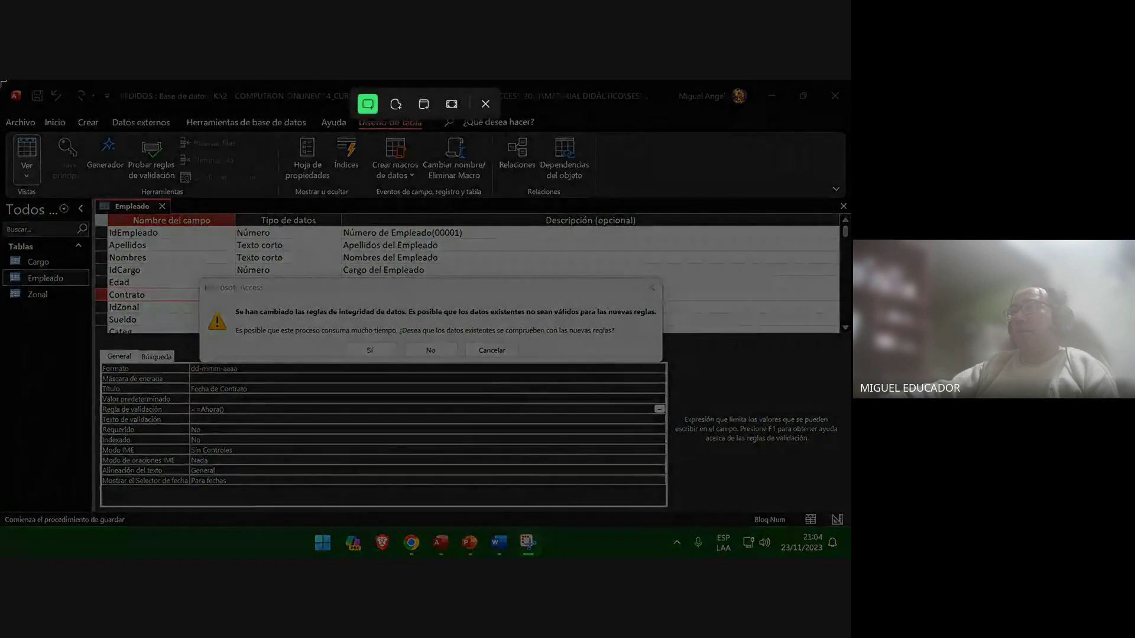
pyautogui.moveTo(1, 81); pyautogui.dragTo(848, 532)
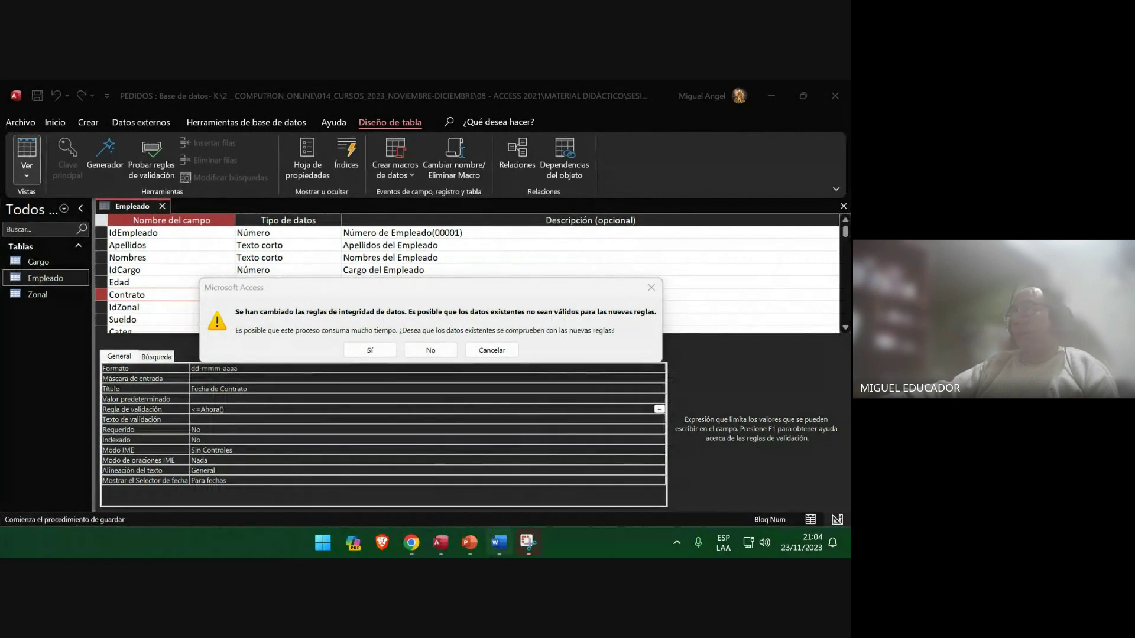
# Switch to PowerPoint and paste the data integrity dialog capture onto slide 86.
pyautogui.click(470, 542)
pyautogui.rightClick(382, 310)
pyautogui.click(424, 298)
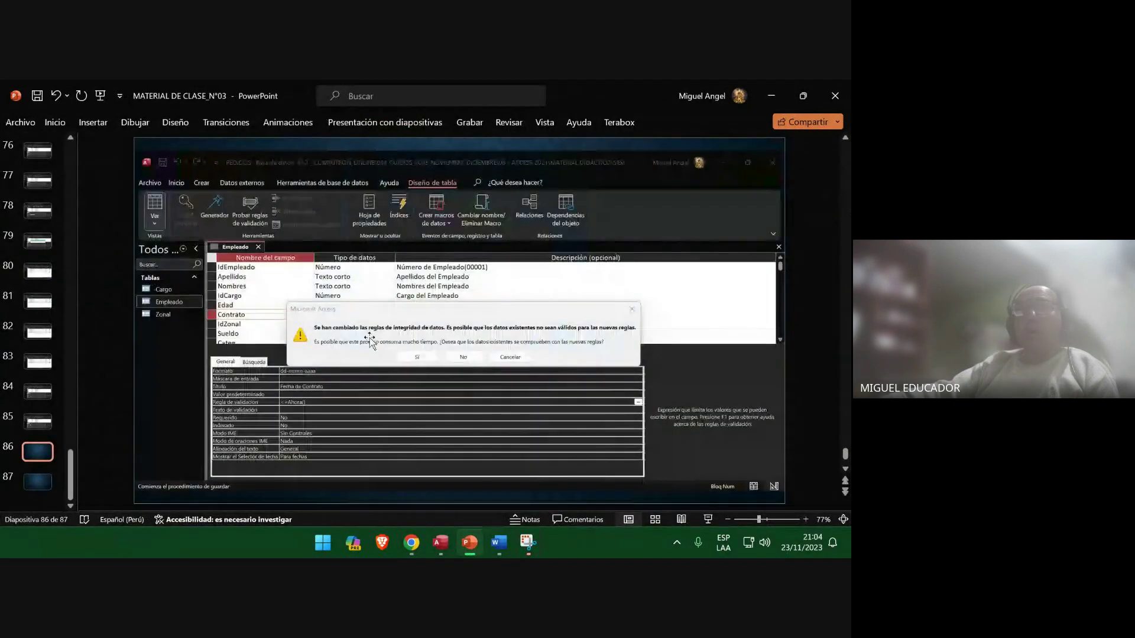
# Add three blank slides after slide 87, select slide 87, save the presentation and return to Access.
pyautogui.click(39, 481)
pyautogui.hotkey('ctrl', 'm')
pyautogui.hotkey('ctrl', 'm')
pyautogui.hotkey('ctrl', 'm')
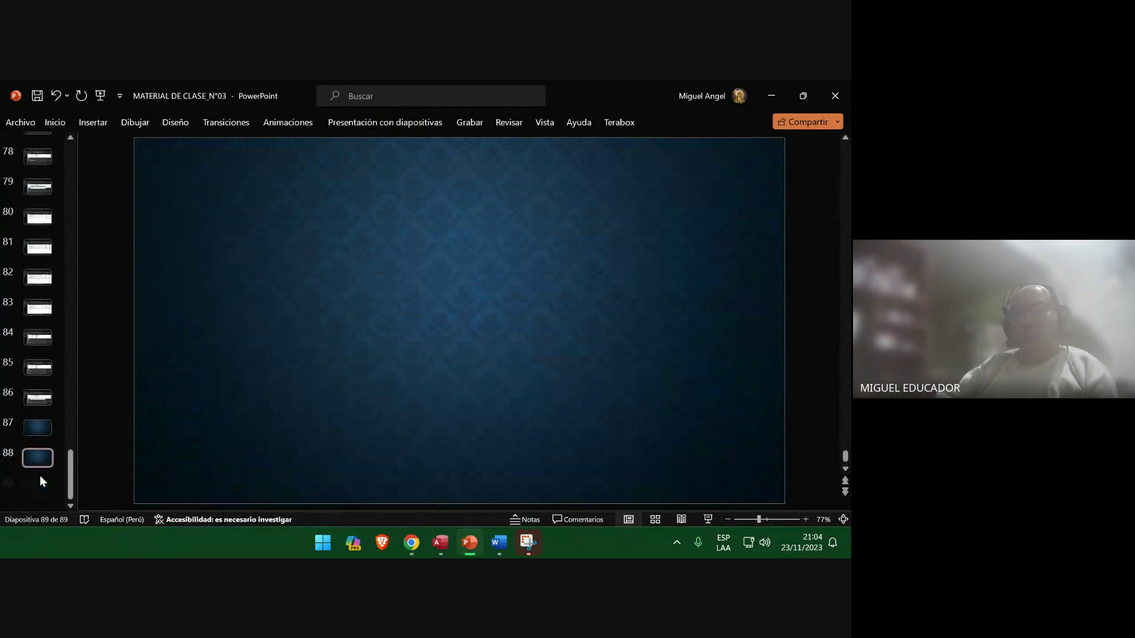
pyautogui.click(45, 390)
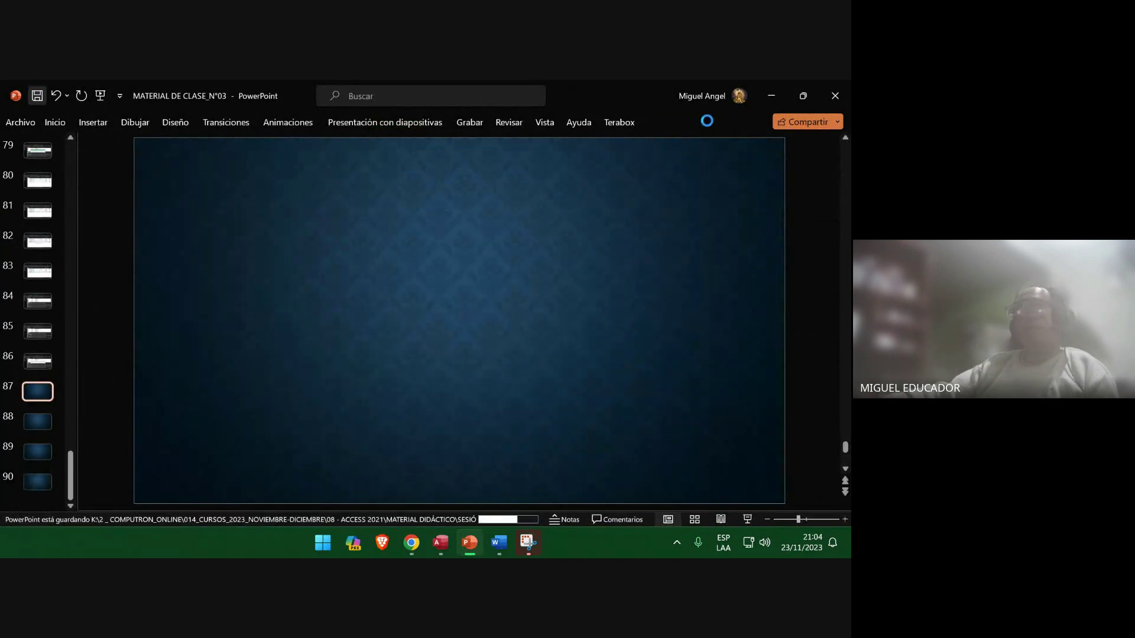
pyautogui.click(771, 95)
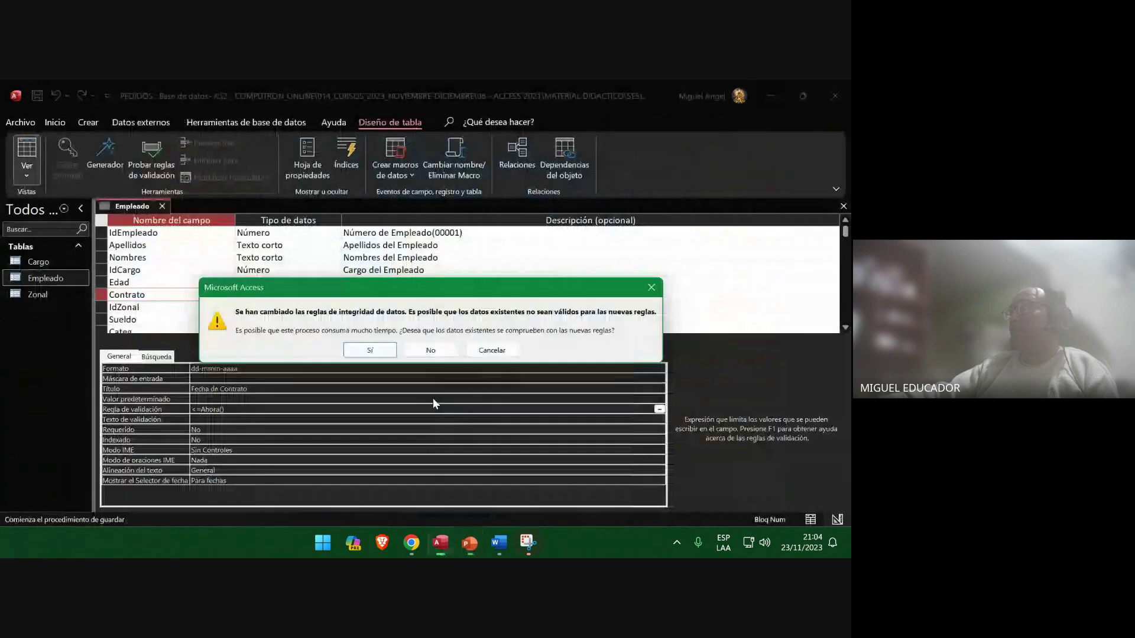
# Agree to check the existing data against the new rules and capture the Access window with the Contrato rule violation dialog.
pyautogui.click(377, 356)
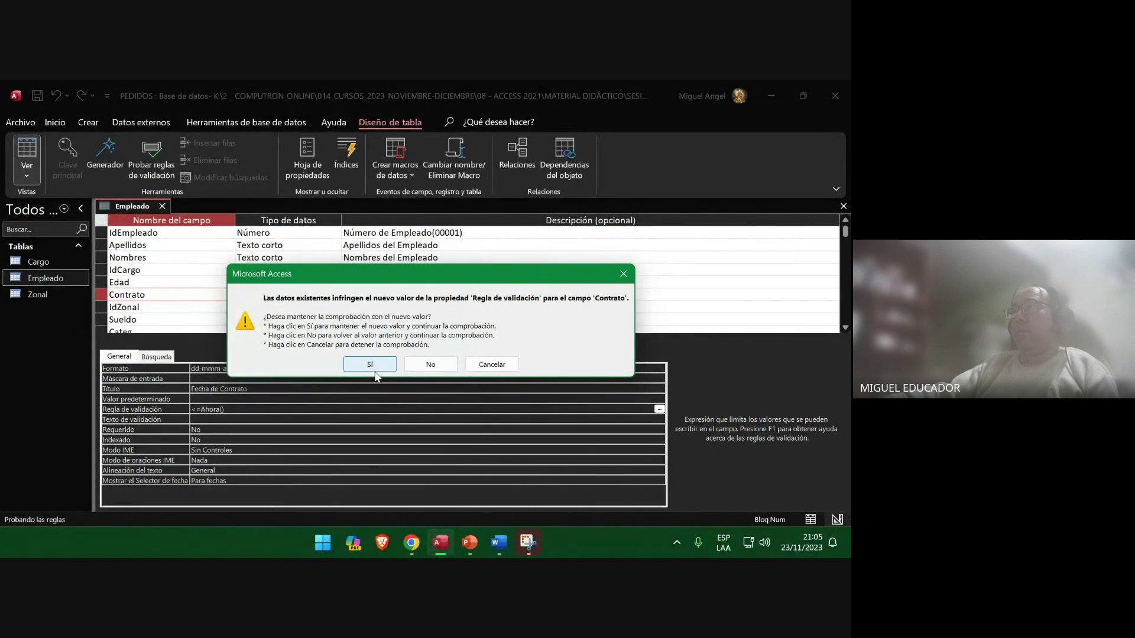
pyautogui.click(525, 545)
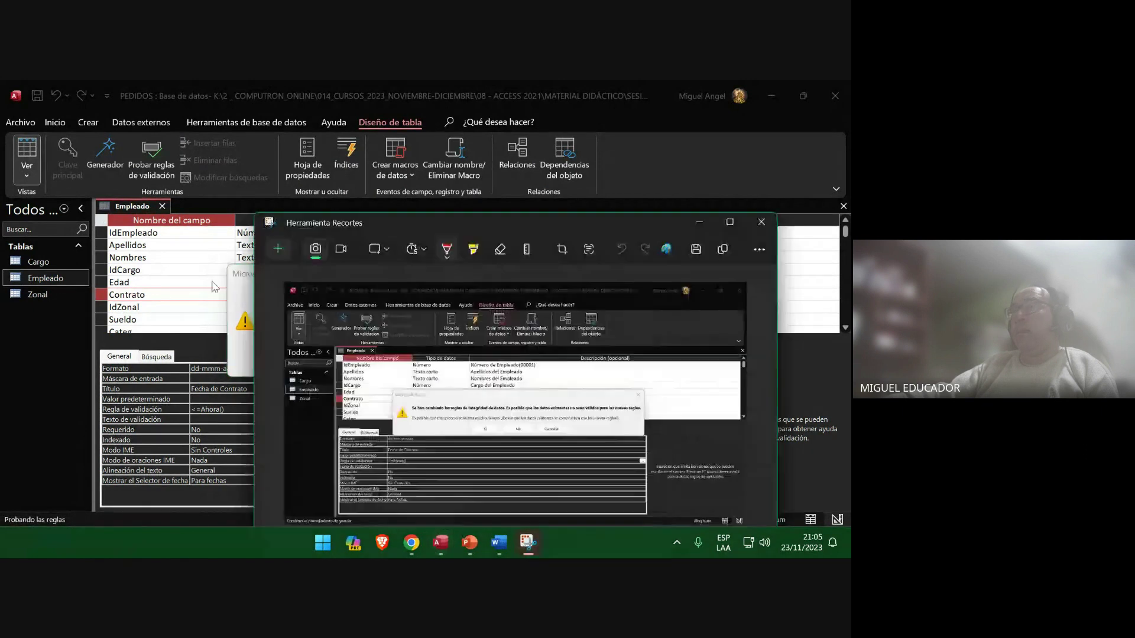
pyautogui.hotkey('alt', 'Tab')
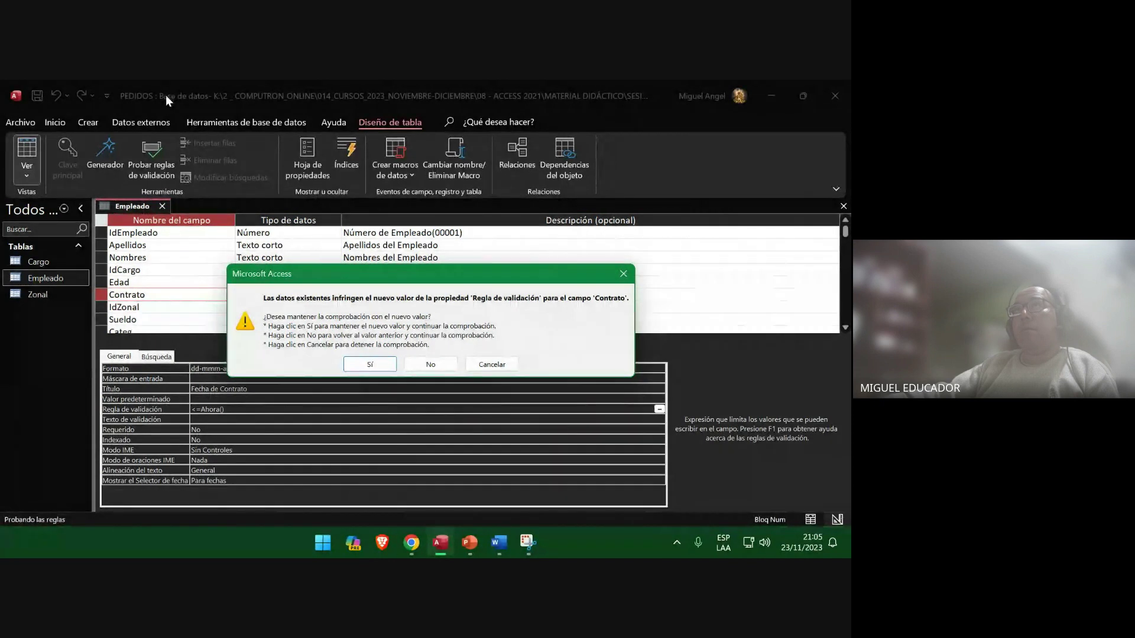
pyautogui.press('super+shift+s')
pyautogui.moveTo(2, 81); pyautogui.dragTo(811, 533)
# Switch to PowerPoint, paste the rule violation capture onto slide 87, select slide 88 and save the presentation.
pyautogui.click(470, 542)
pyautogui.rightClick(439, 338)
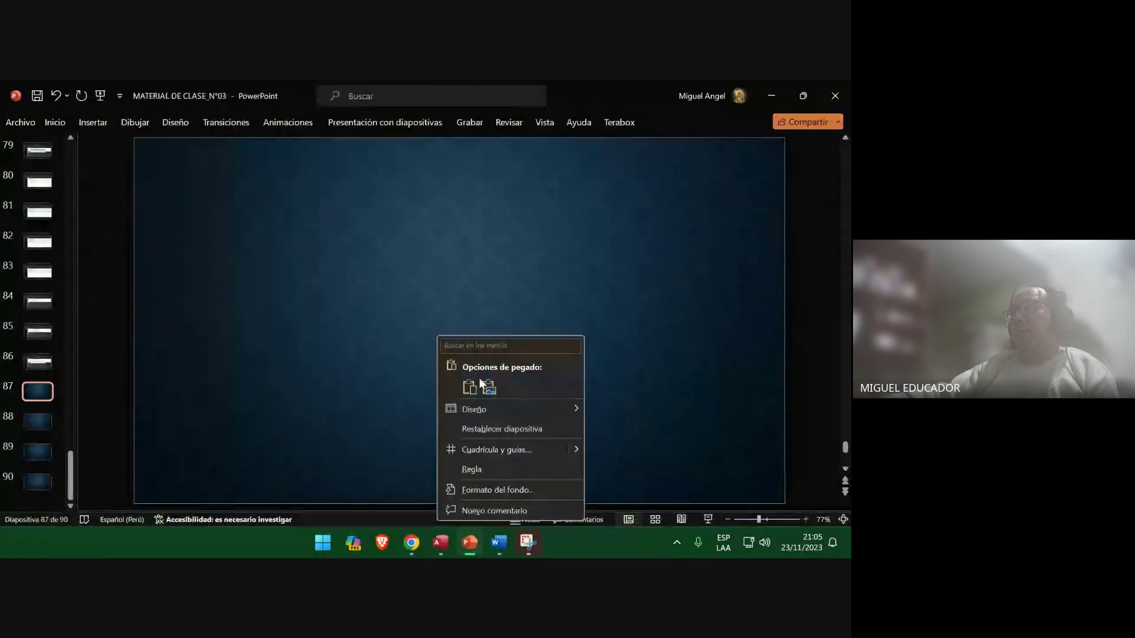
pyautogui.click(487, 386)
pyautogui.click(53, 424)
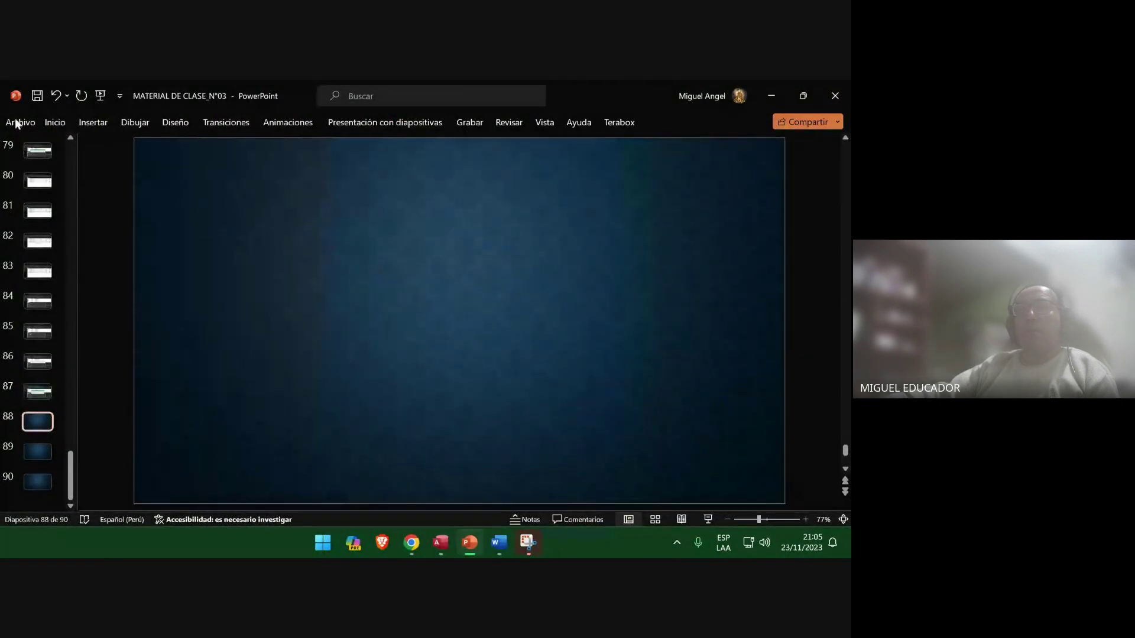
pyautogui.click(37, 95)
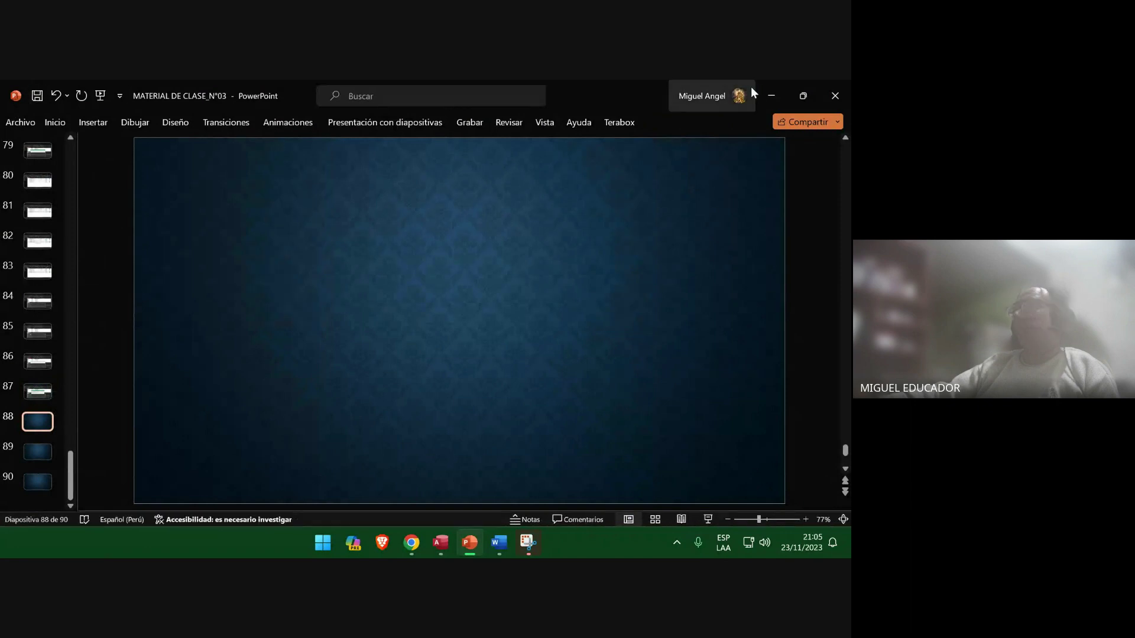
# Return to Access and keep the new Contrato validation rule to finish opening Empleado in Datasheet view.
pyautogui.click(440, 543)
pyautogui.click(369, 362)
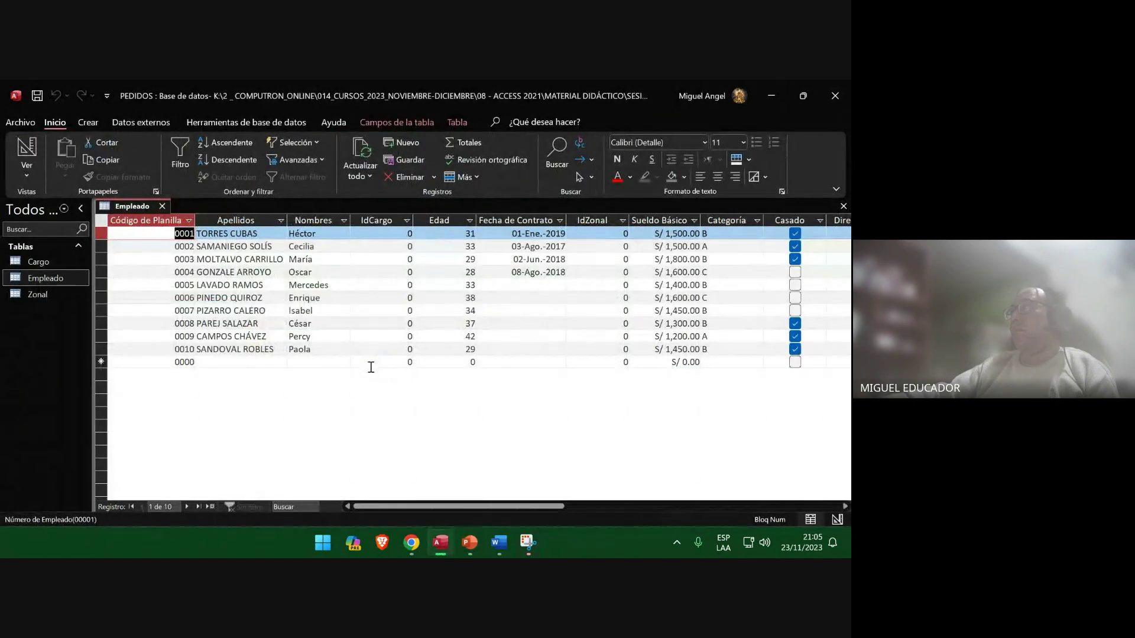
pyautogui.press('super+shift+s')
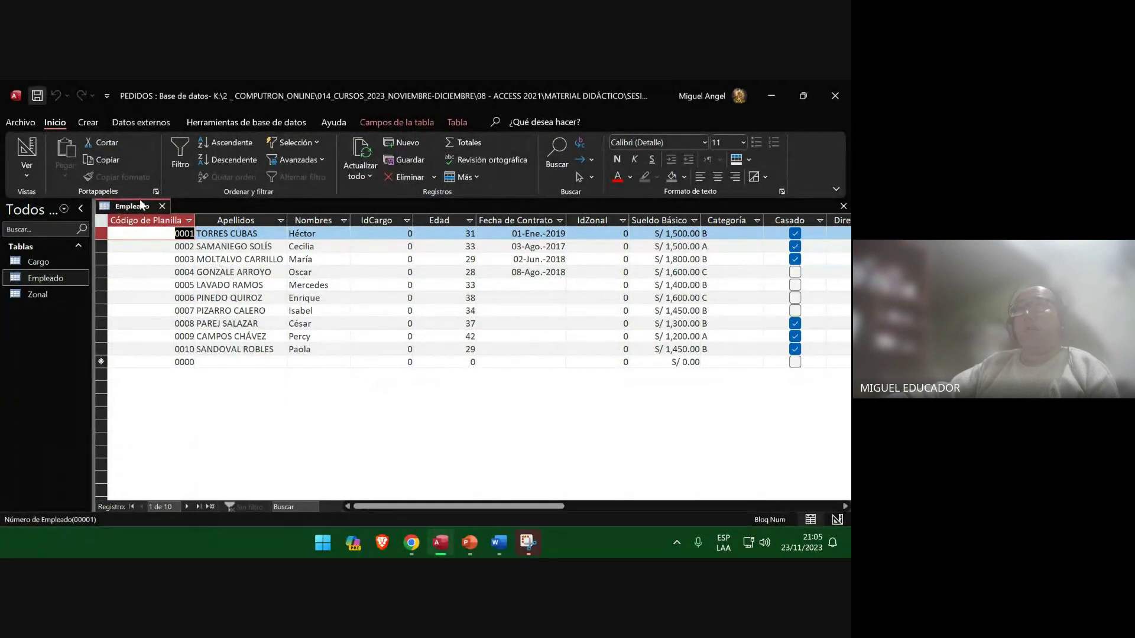
# Insert a screenshot of the Access datasheet window on PowerPoint slide 88, select slide 89, save and return to Access.
pyautogui.click(471, 542)
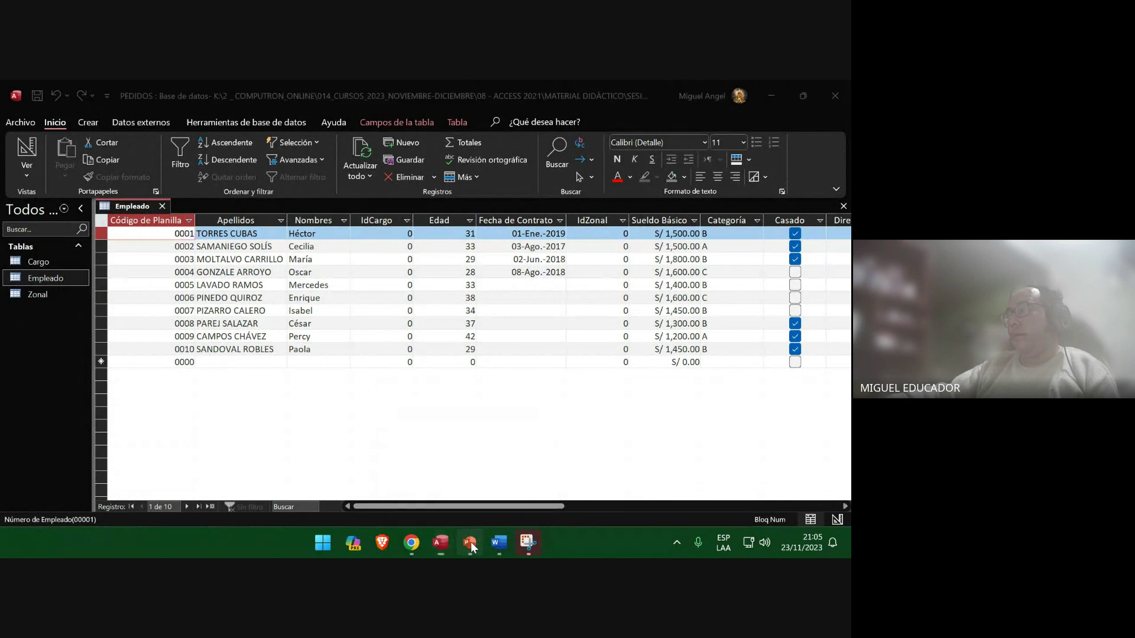
pyautogui.click(94, 122)
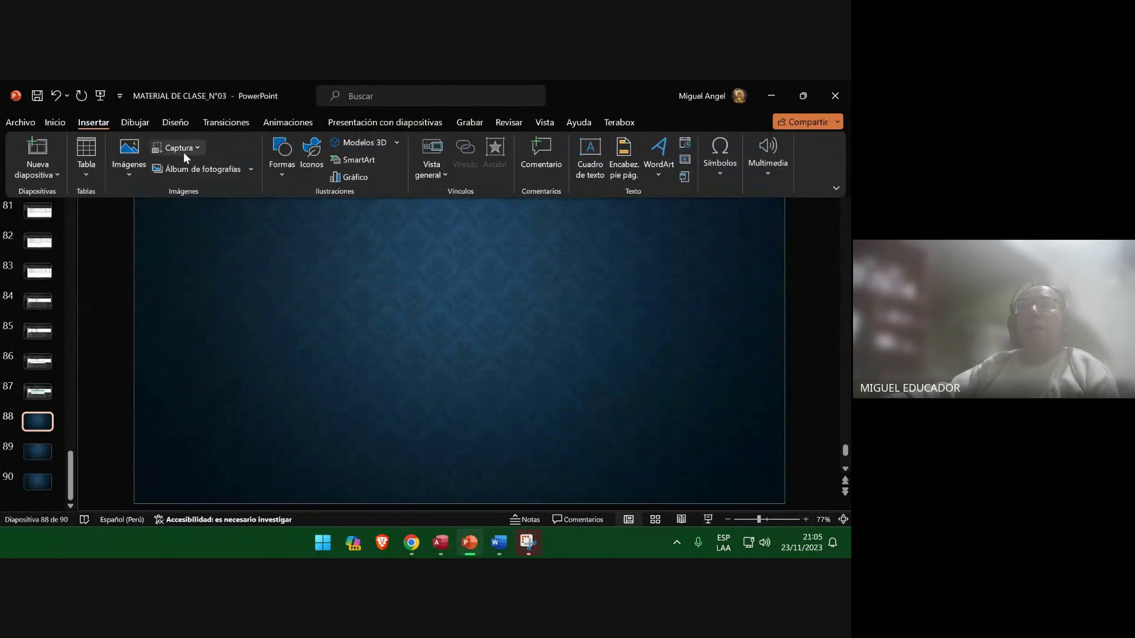
pyautogui.click(177, 148)
pyautogui.click(200, 226)
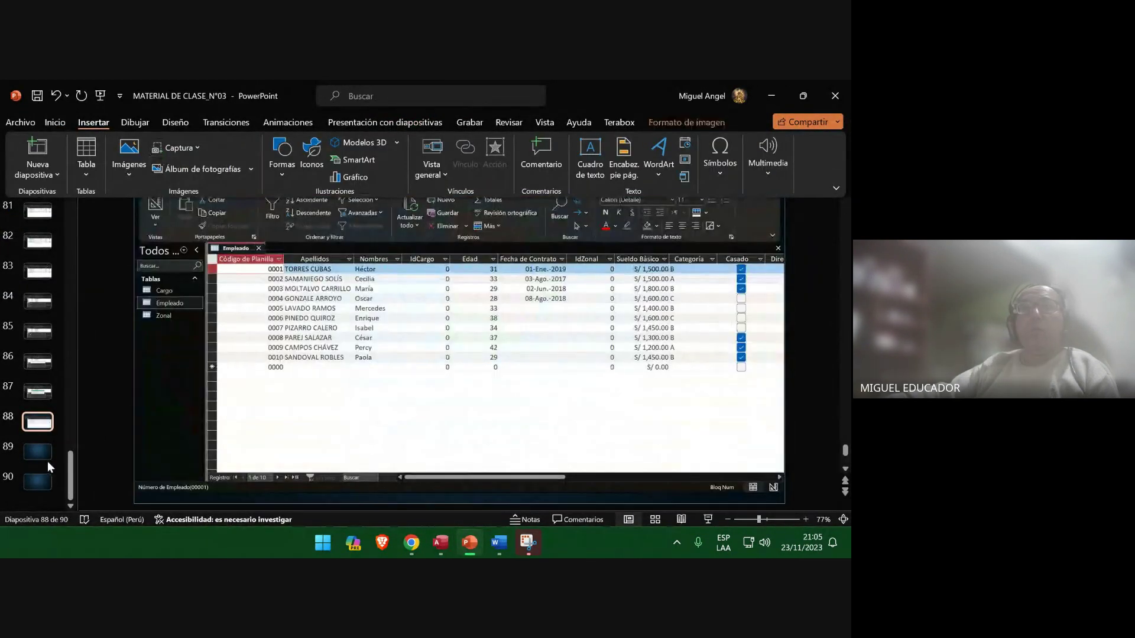
pyautogui.click(46, 456)
pyautogui.click(37, 95)
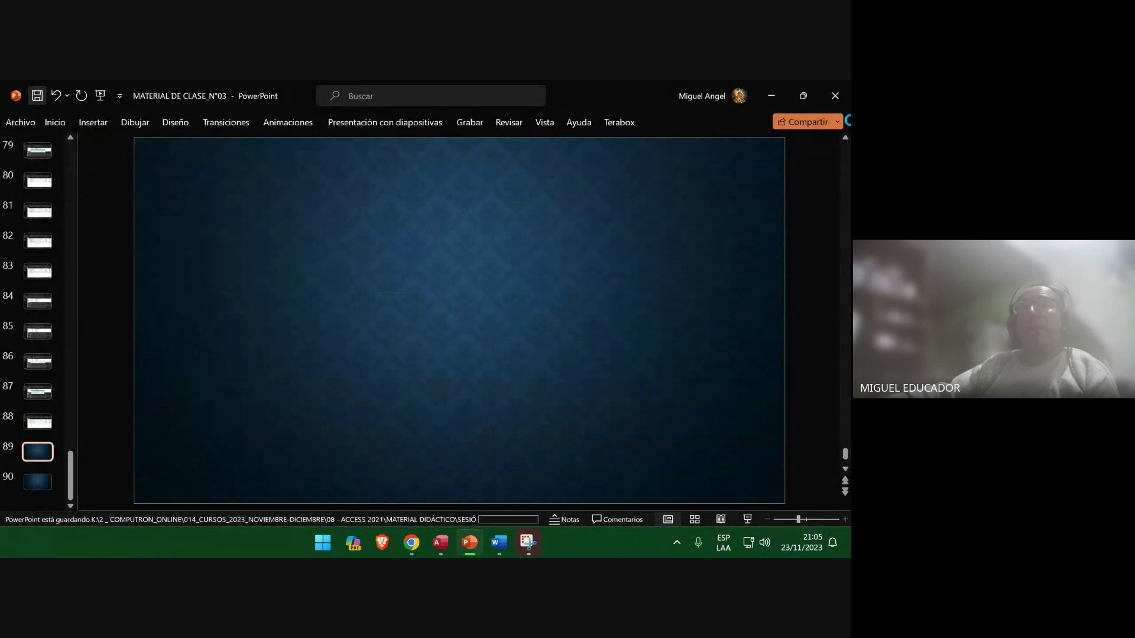
pyautogui.click(770, 96)
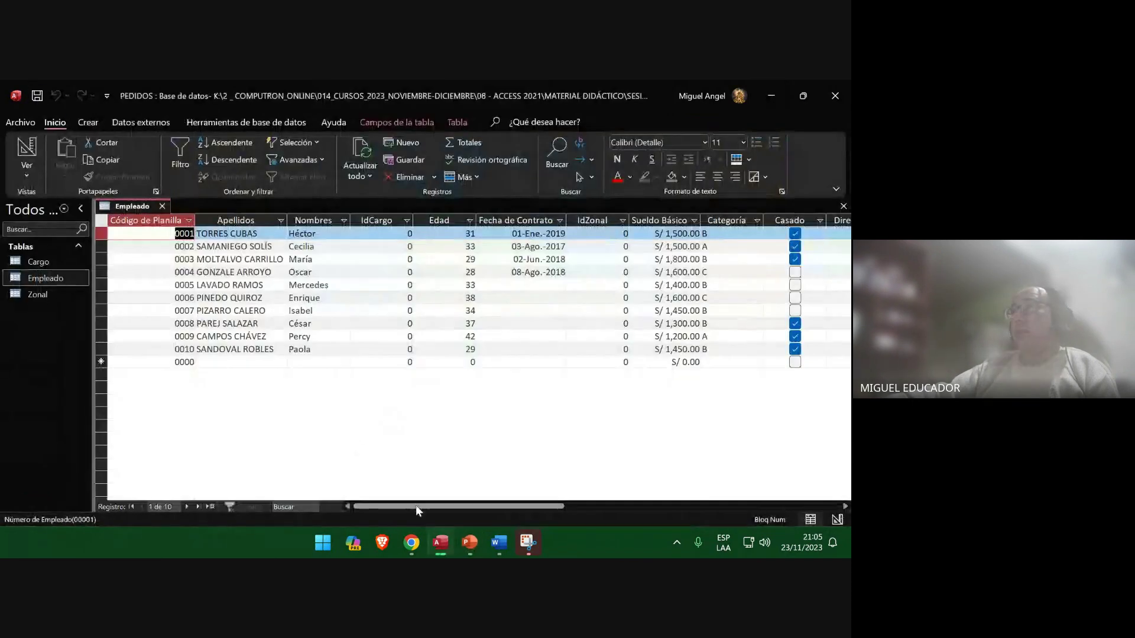
# Switch to the Word guide and copy the validation text "Error. La fecha es incorrecta" from the Campos Fecha exercise.
pyautogui.click(499, 542)
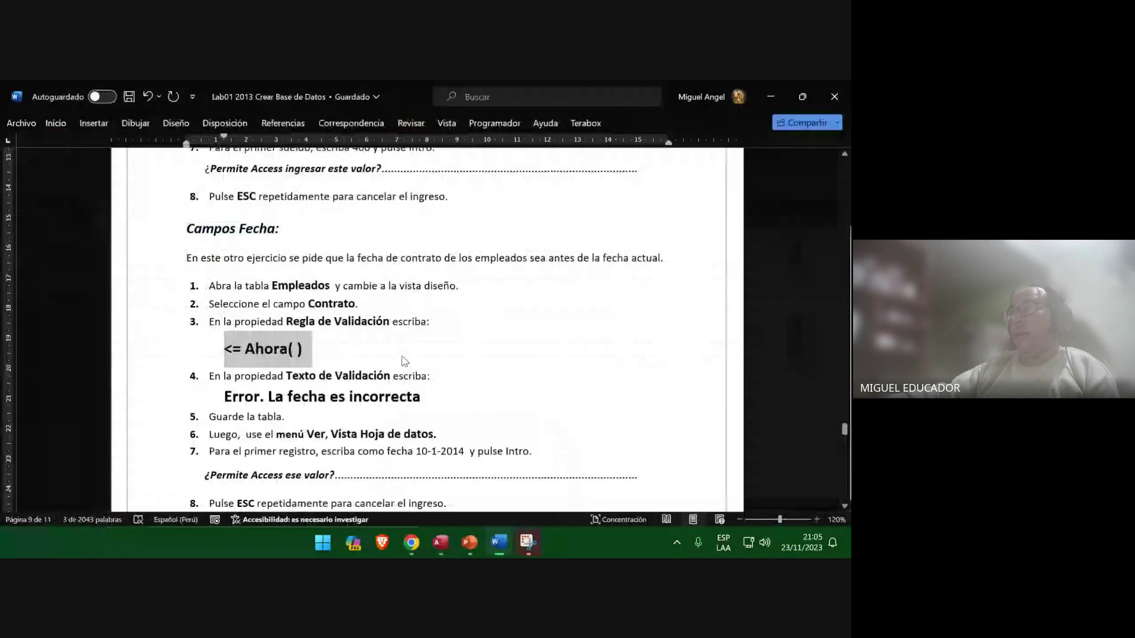
pyautogui.moveTo(430, 395); pyautogui.dragTo(225, 396)
pyautogui.rightClick(260, 401)
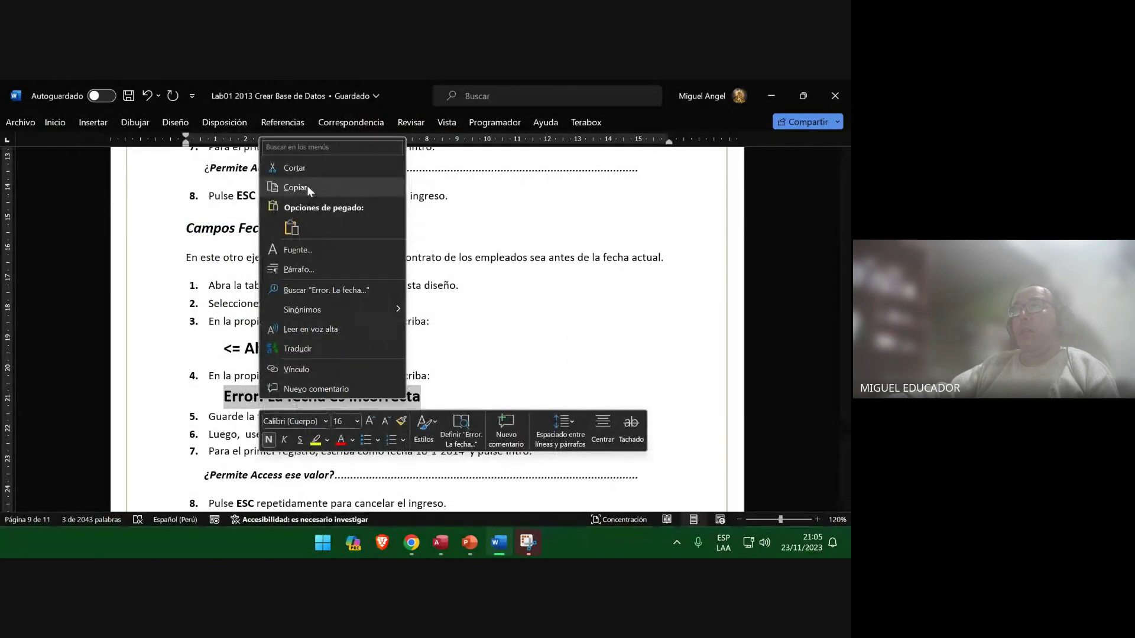
pyautogui.click(294, 187)
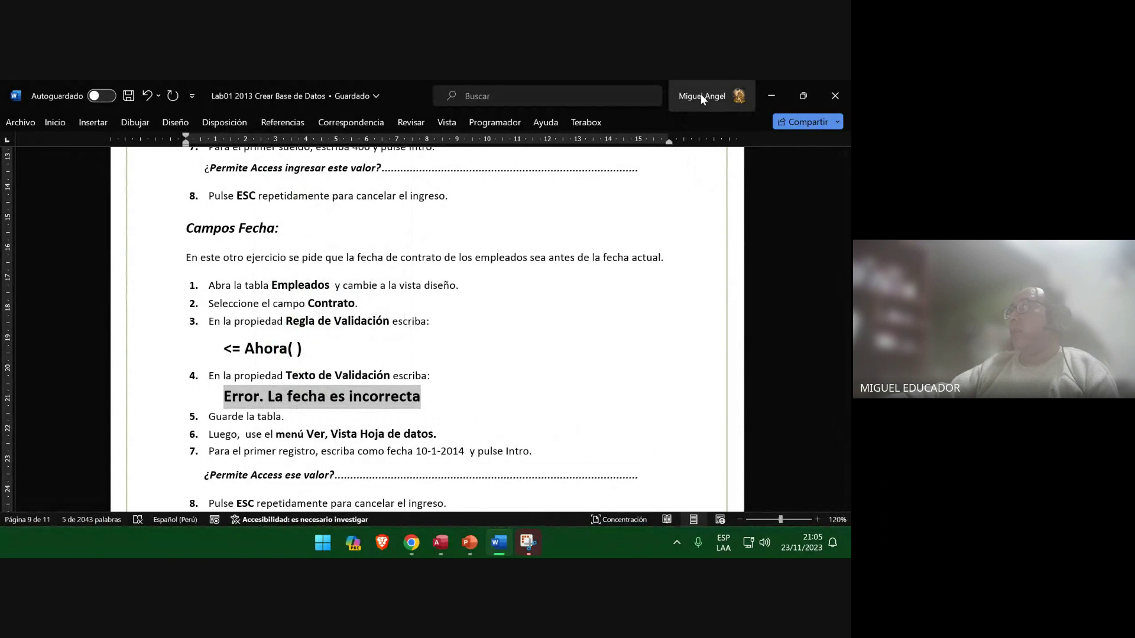
# Return to Access, open Empleado in Design view and select Contrato's Texto de validación property.
pyautogui.click(771, 96)
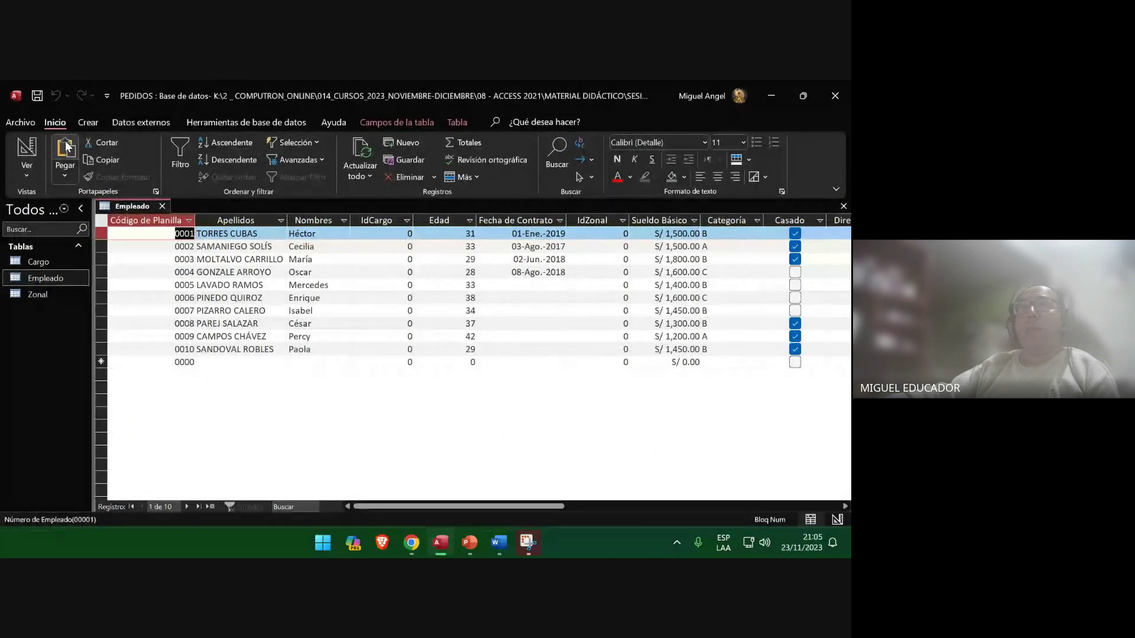
pyautogui.click(27, 155)
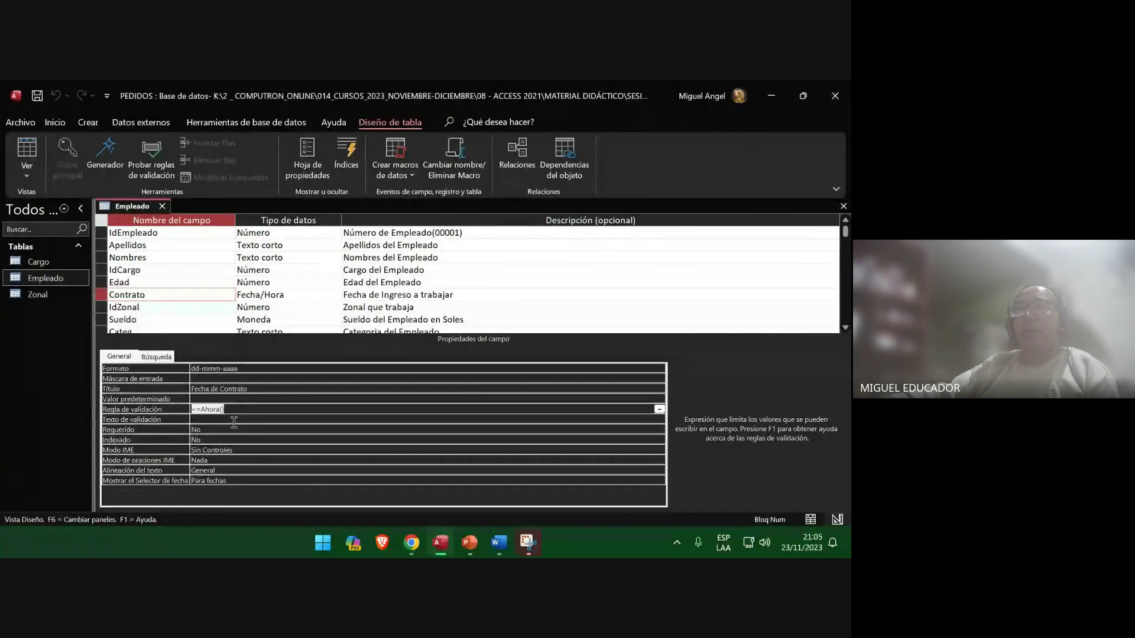
pyautogui.click(234, 420)
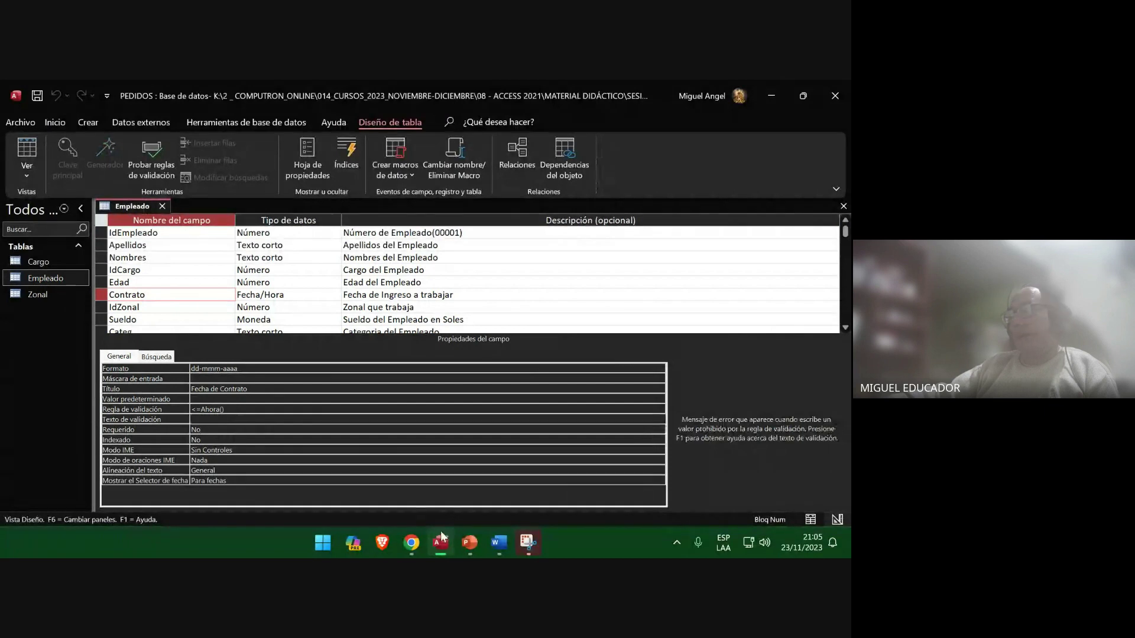
# Switch to PowerPoint and insert a screenshot of the Access design window on slide 89.
pyautogui.click(470, 542)
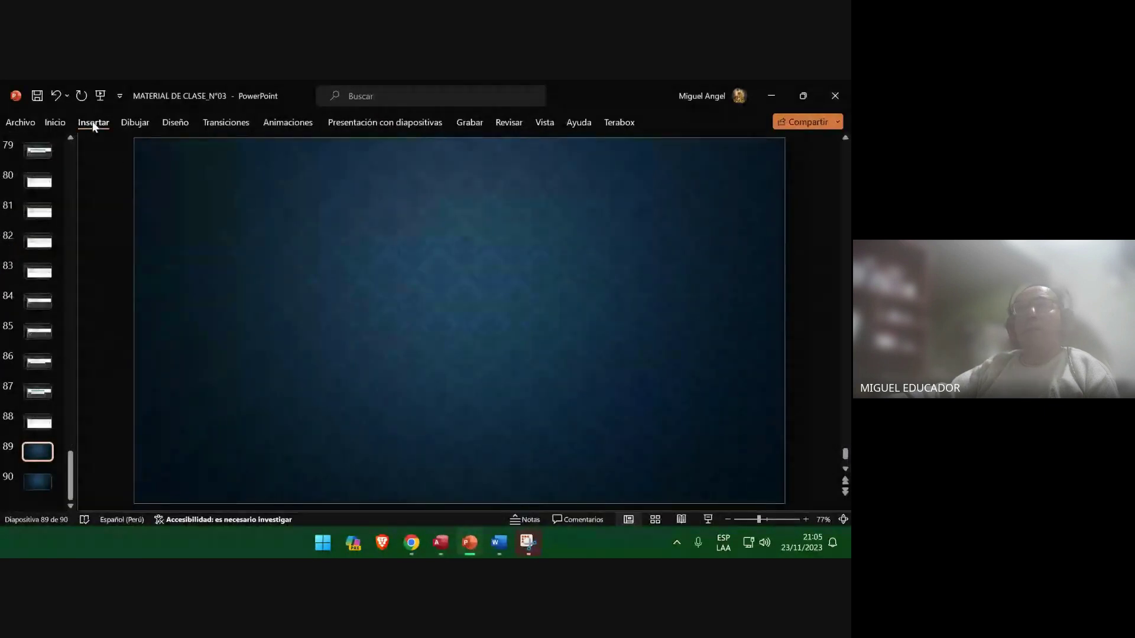
pyautogui.click(93, 123)
pyautogui.click(170, 147)
pyautogui.click(195, 204)
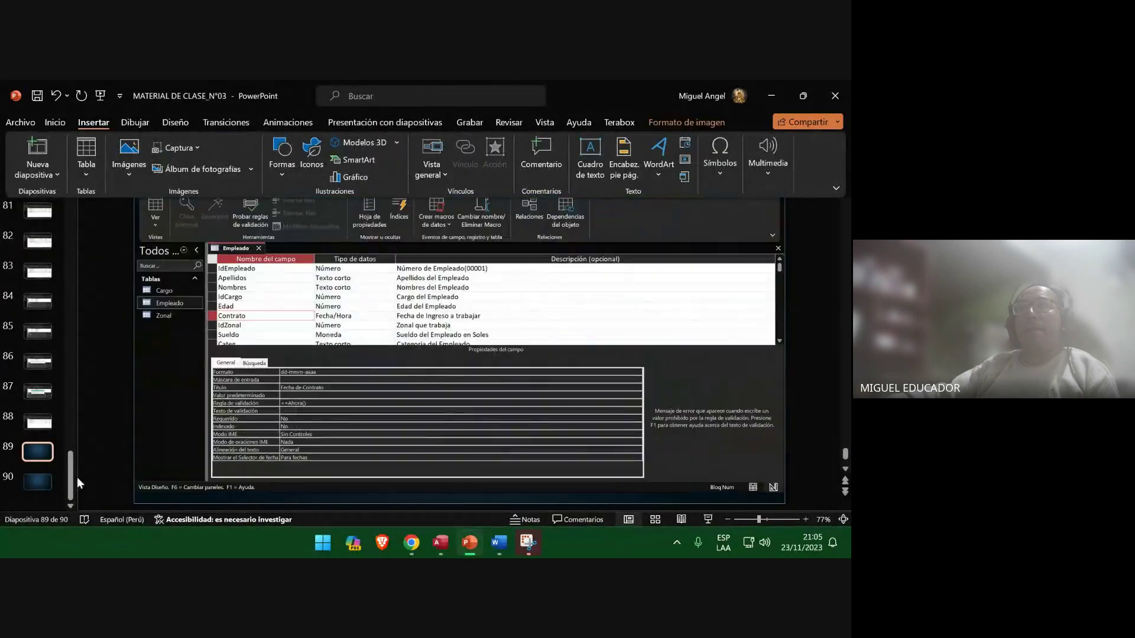
# Add four blank slides after slide 90, select slide 90 and save the presentation.
pyautogui.click(39, 484)
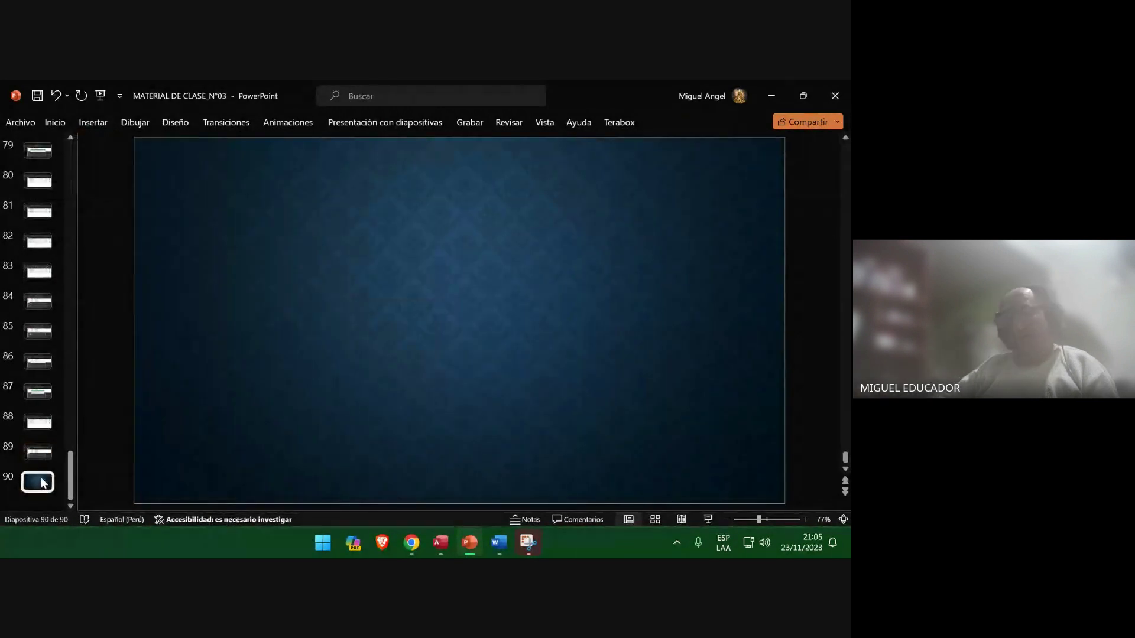
pyautogui.press('Return')
pyautogui.press('Return')
pyautogui.press('Return')
pyautogui.press('Return')
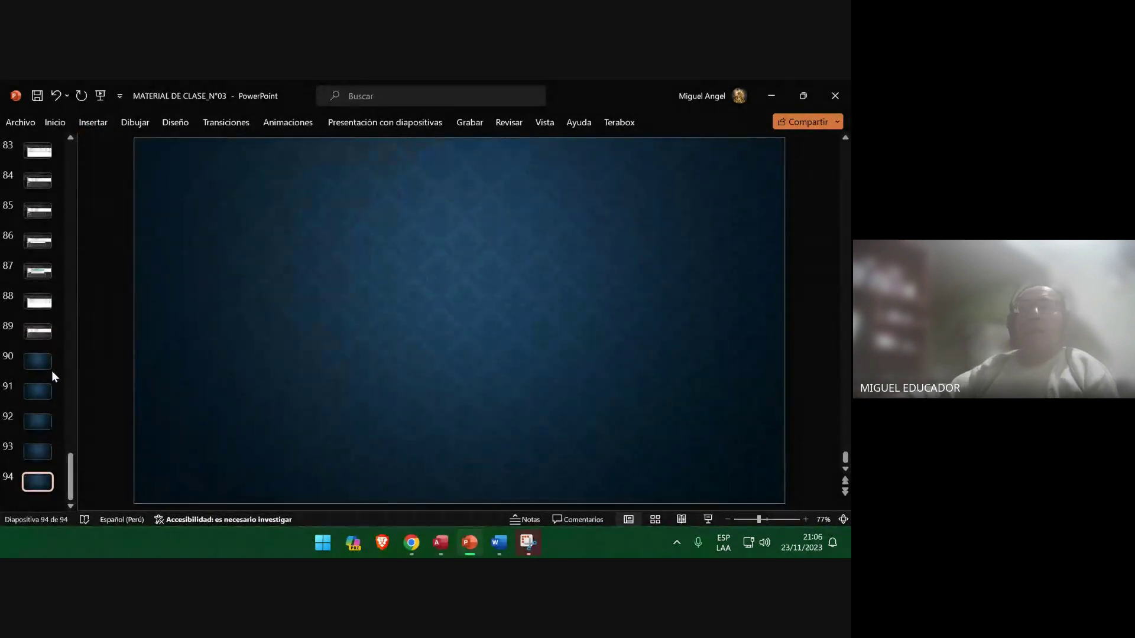
pyautogui.click(51, 367)
pyautogui.click(37, 97)
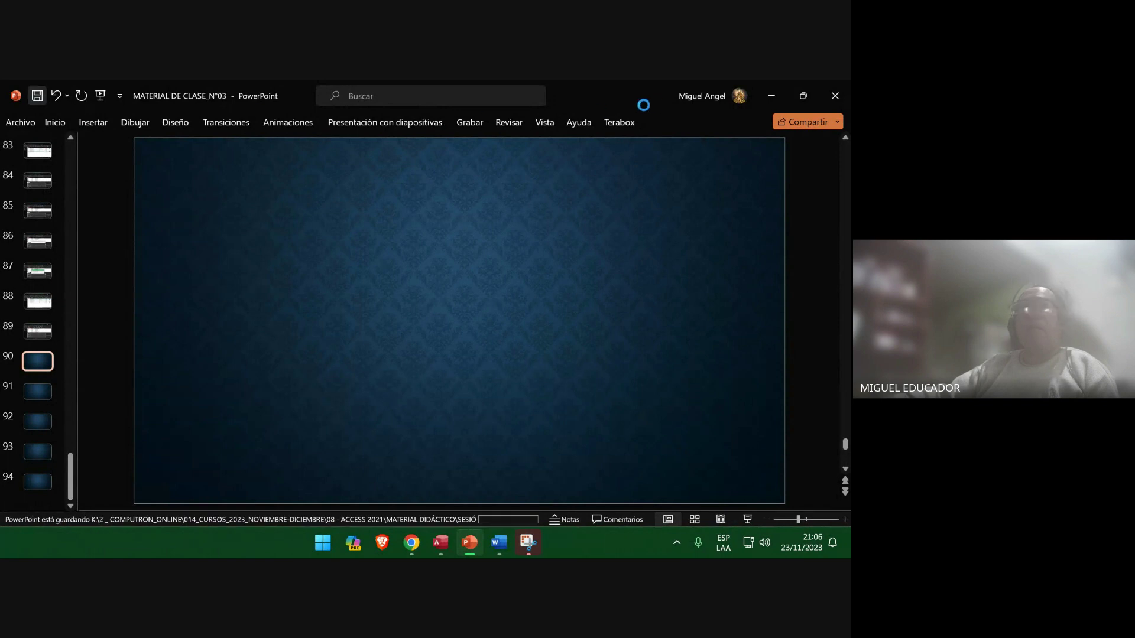
# Return to Access and set Contrato's Texto de validación to "Error. La fecha es incorrecta".
pyautogui.click(771, 98)
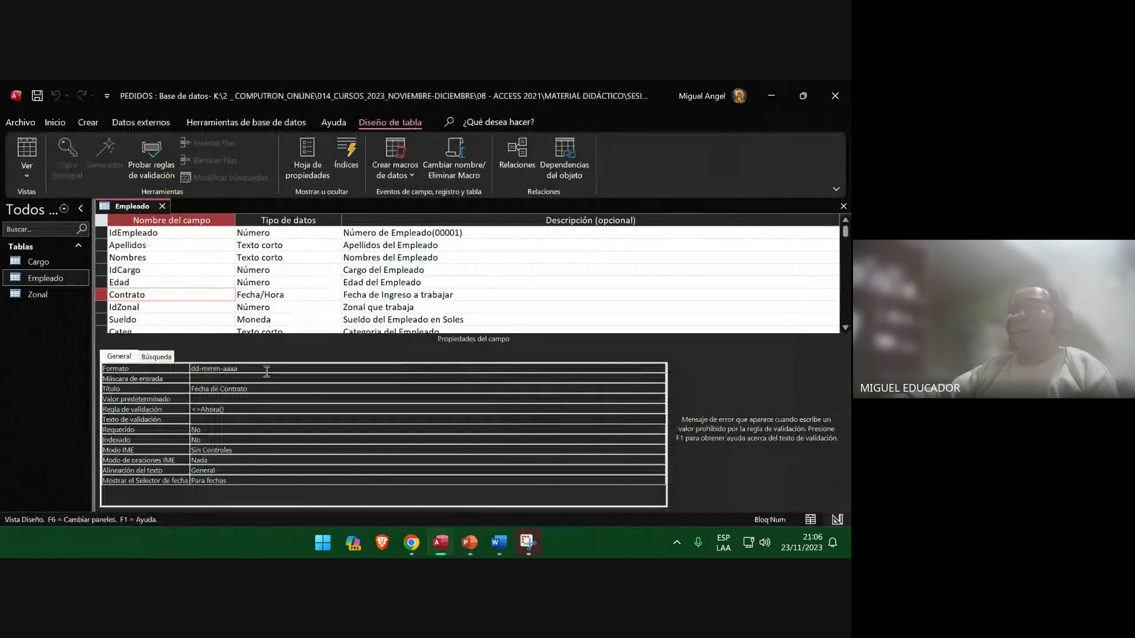
pyautogui.hotkey('ctrl', 'v')
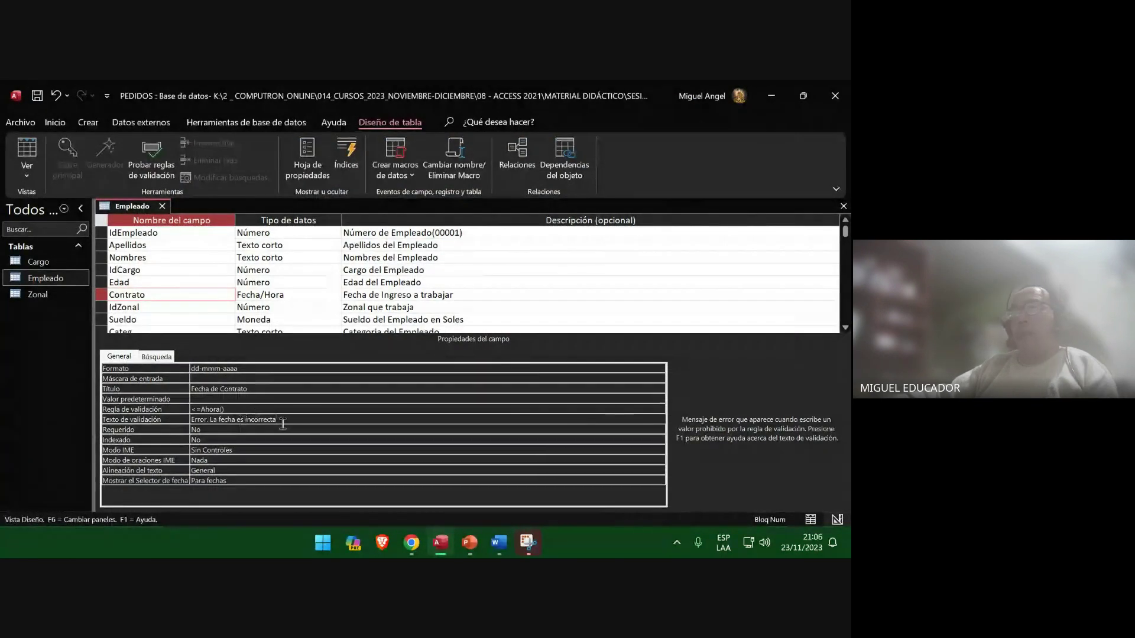
# Insert a screenshot of the Access design window on PowerPoint slide 90, select slide 91 and save the presentation.
pyautogui.click(469, 543)
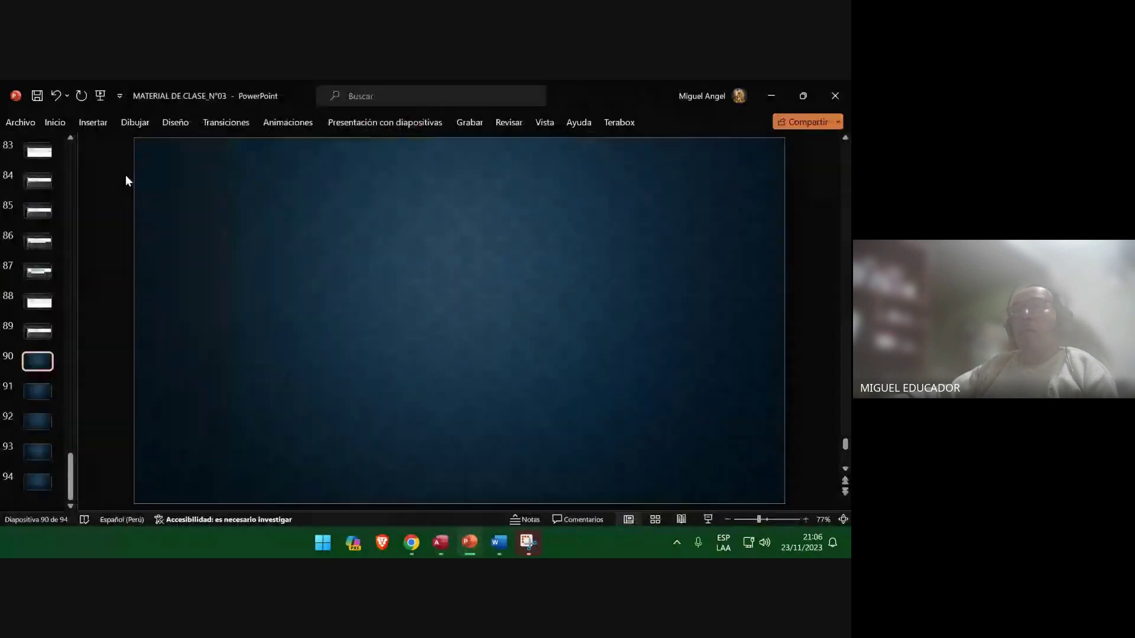
pyautogui.click(107, 123)
pyautogui.click(194, 152)
pyautogui.click(188, 217)
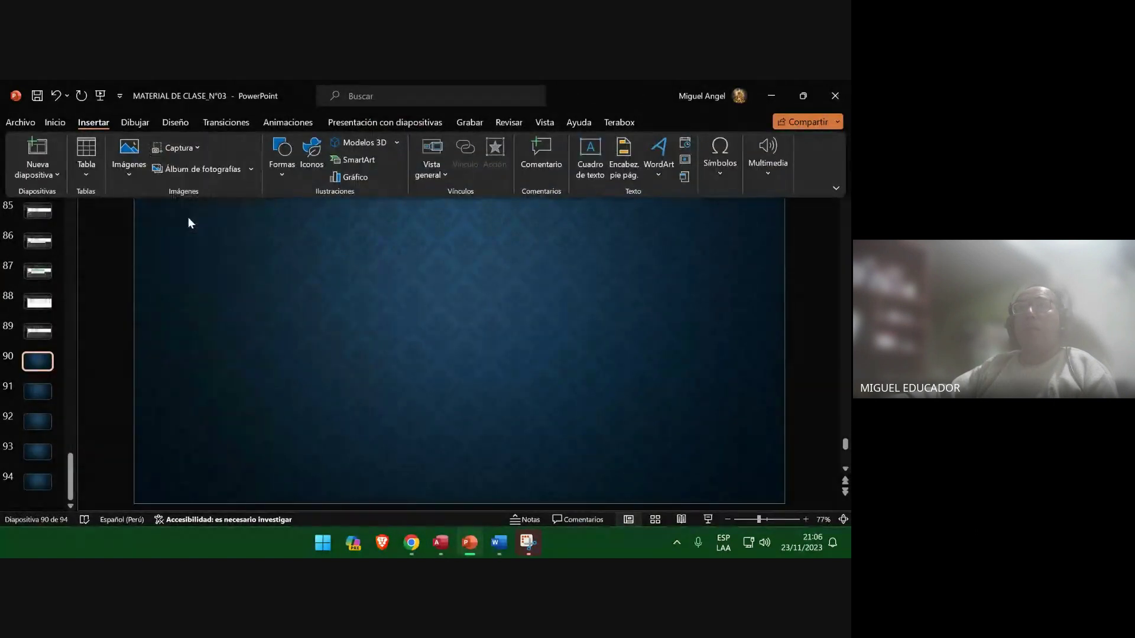
pyautogui.click(43, 391)
pyautogui.click(37, 95)
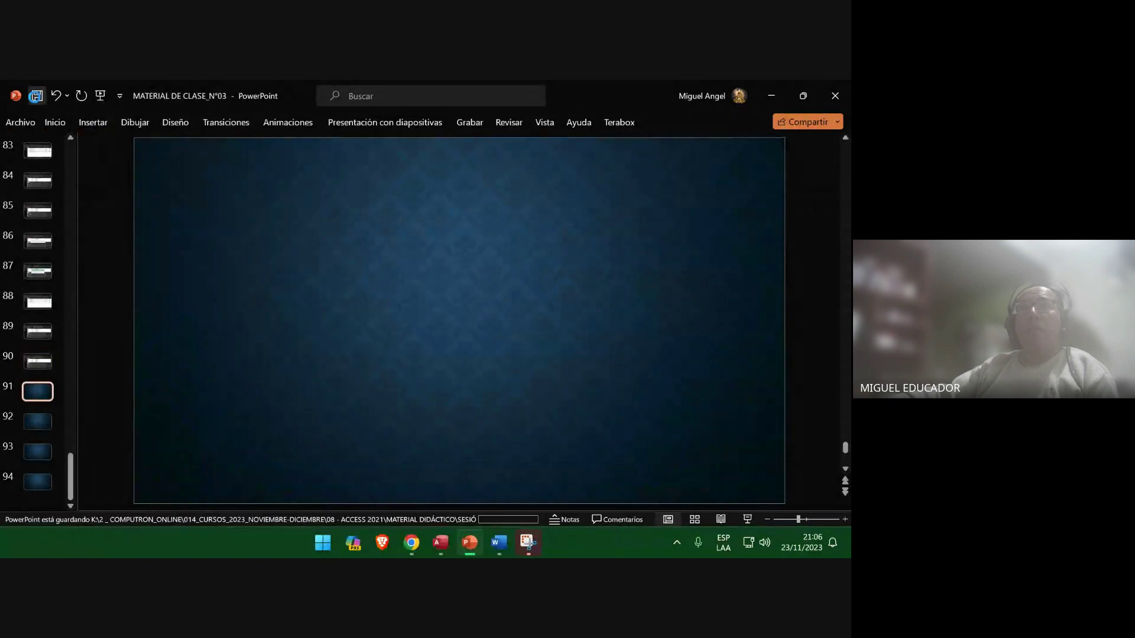
# Return to Access and switch Empleado to Datasheet view, saving the table changes.
pyautogui.click(773, 96)
pyautogui.click(26, 159)
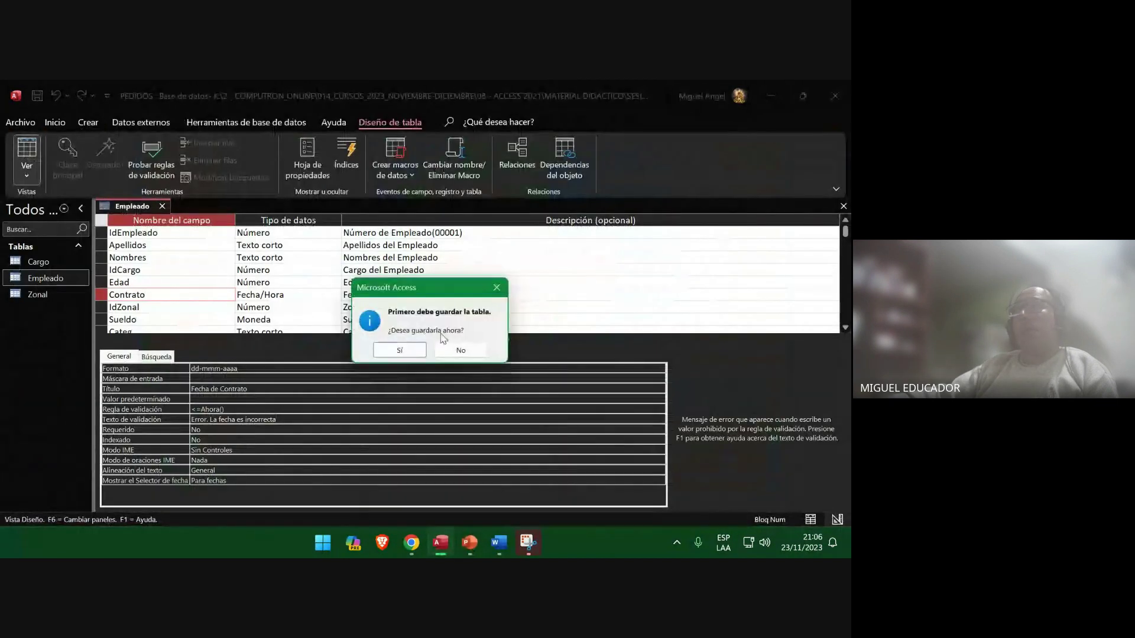
pyautogui.click(399, 350)
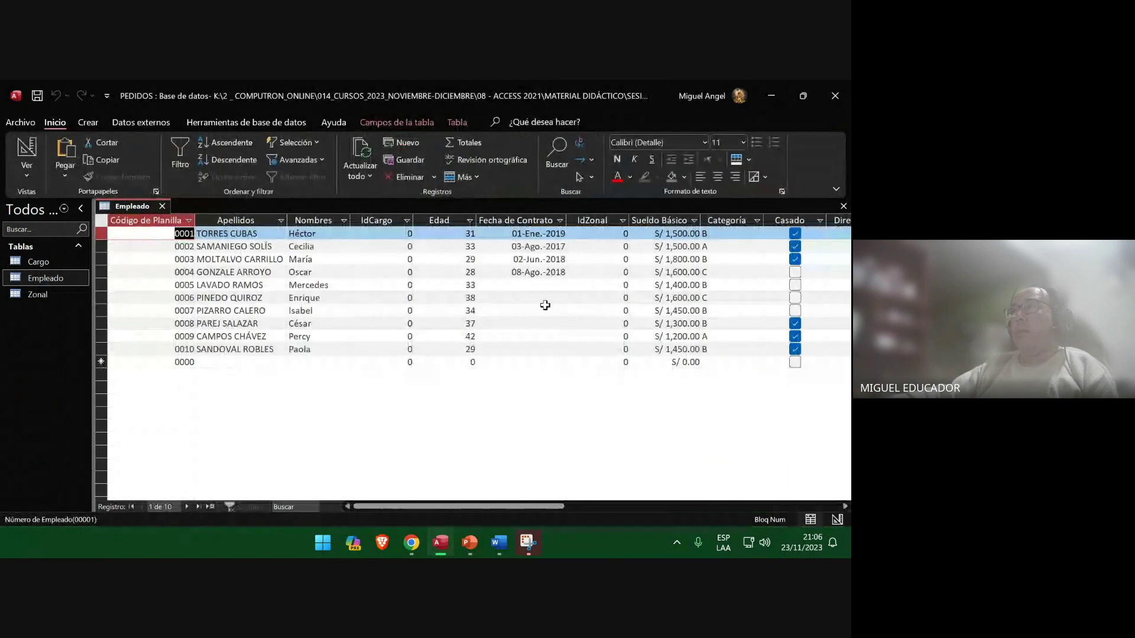
# Set the Fecha de Contrato of employee record 0005 to 2/11/2023 using the date picker.
pyautogui.click(535, 288)
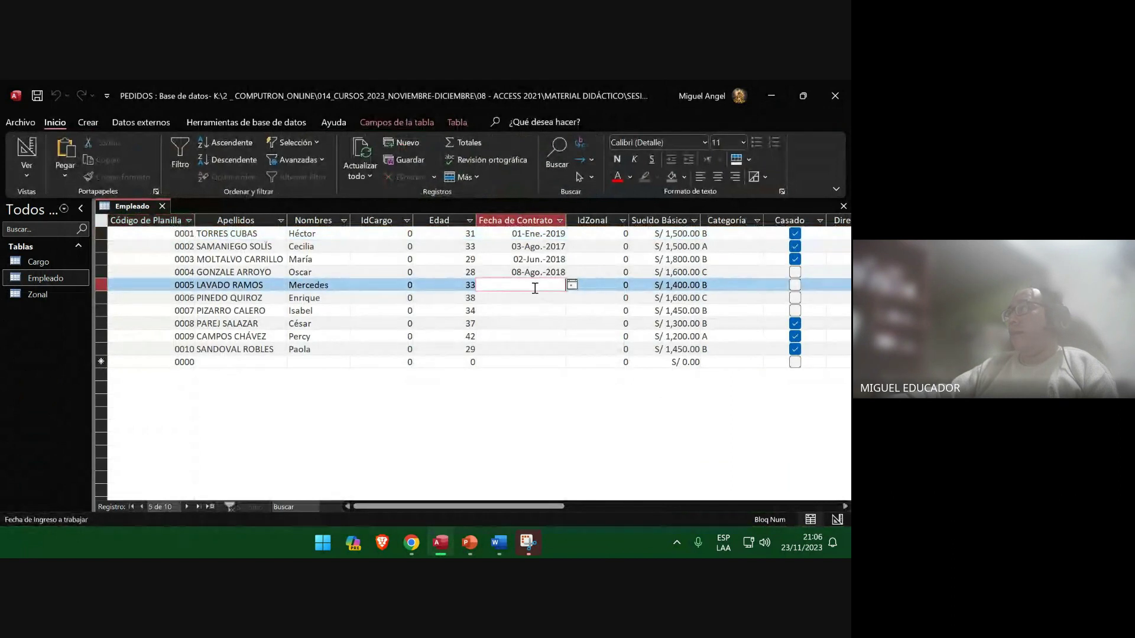
pyautogui.click(571, 284)
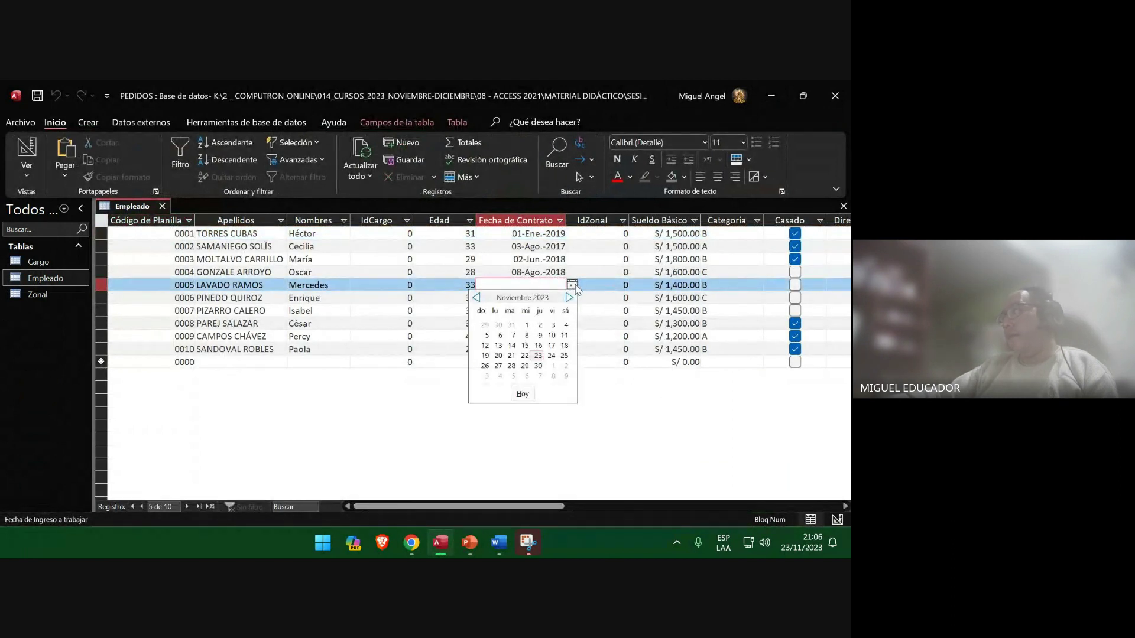
pyautogui.click(538, 325)
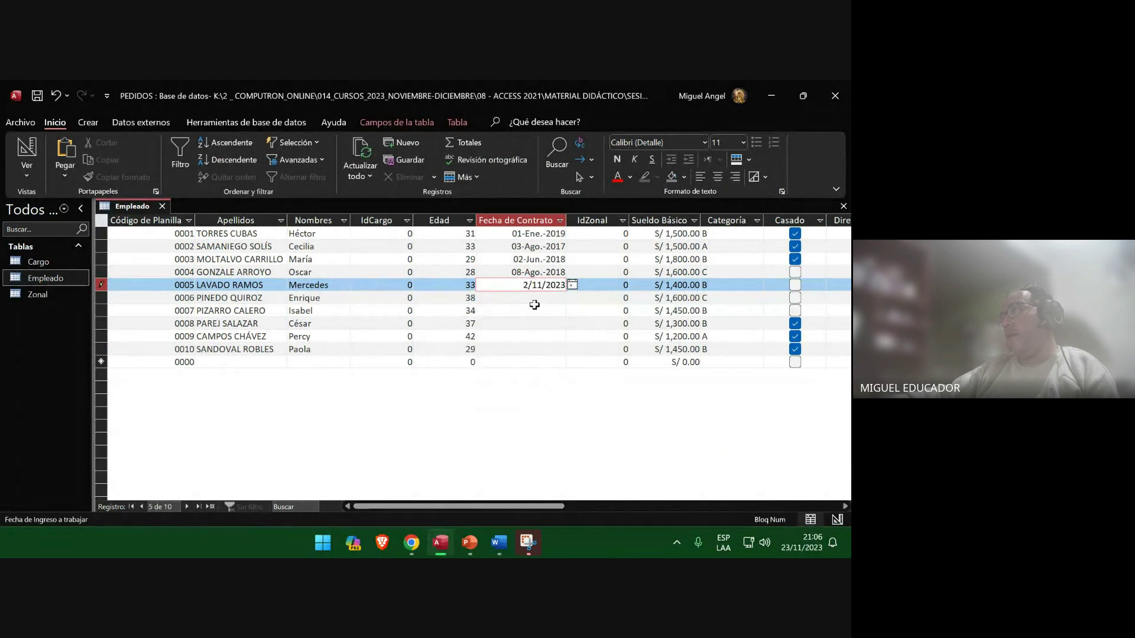
pyautogui.click(539, 297)
pyautogui.click(539, 285)
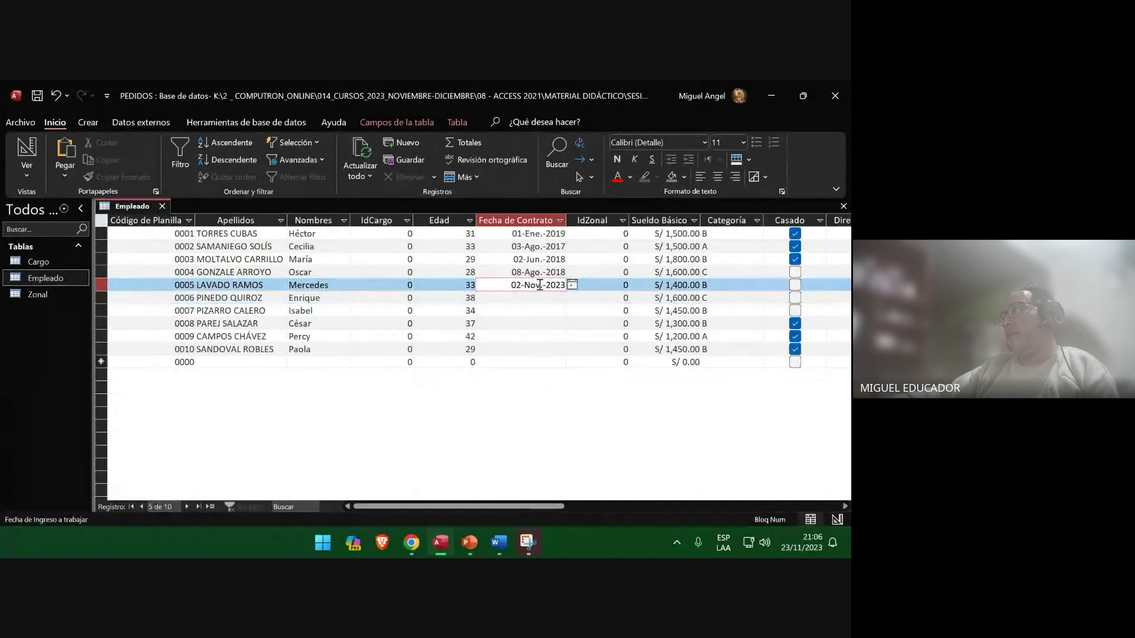
# Try to change the Fecha de Contrato of record 0005 to 30/11/2023 to test the validation rule.
pyautogui.click(572, 286)
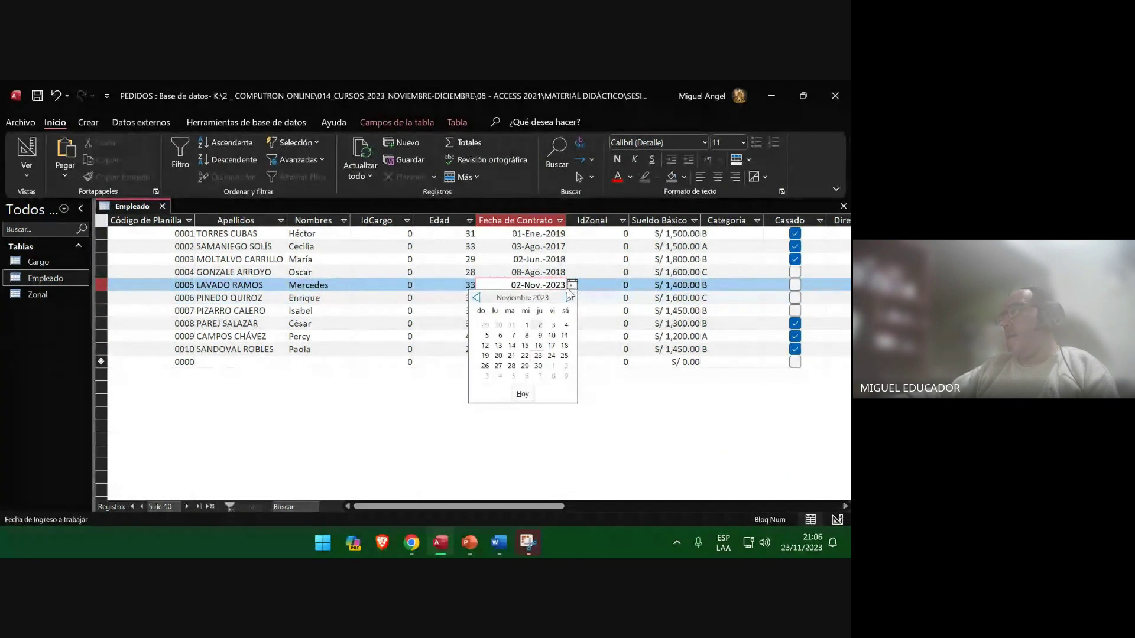
pyautogui.click(538, 367)
pyautogui.click(544, 337)
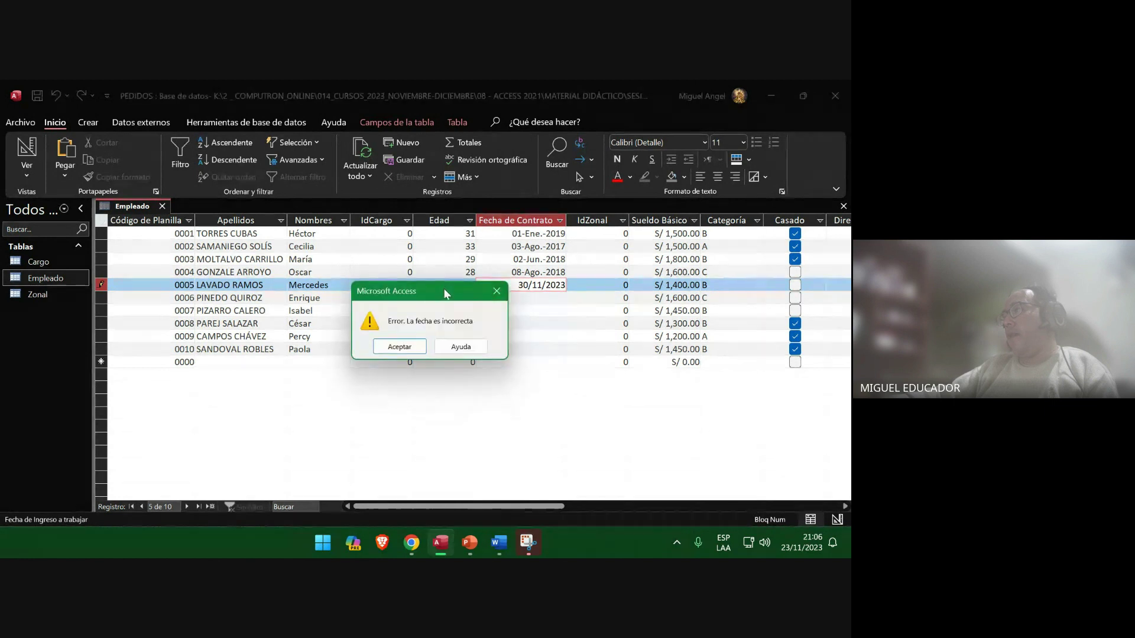
# Switch to the Snipping Tool and capture the Access window with the validation error dialog.
pyautogui.hotkey('alt', 'Tab')
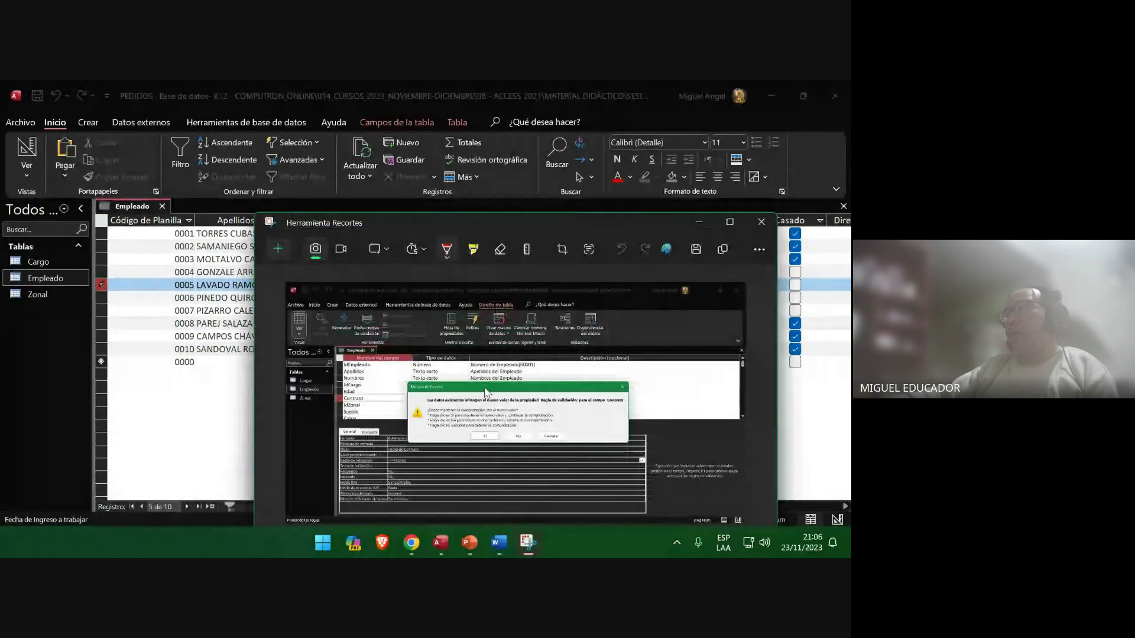
pyautogui.click(280, 249)
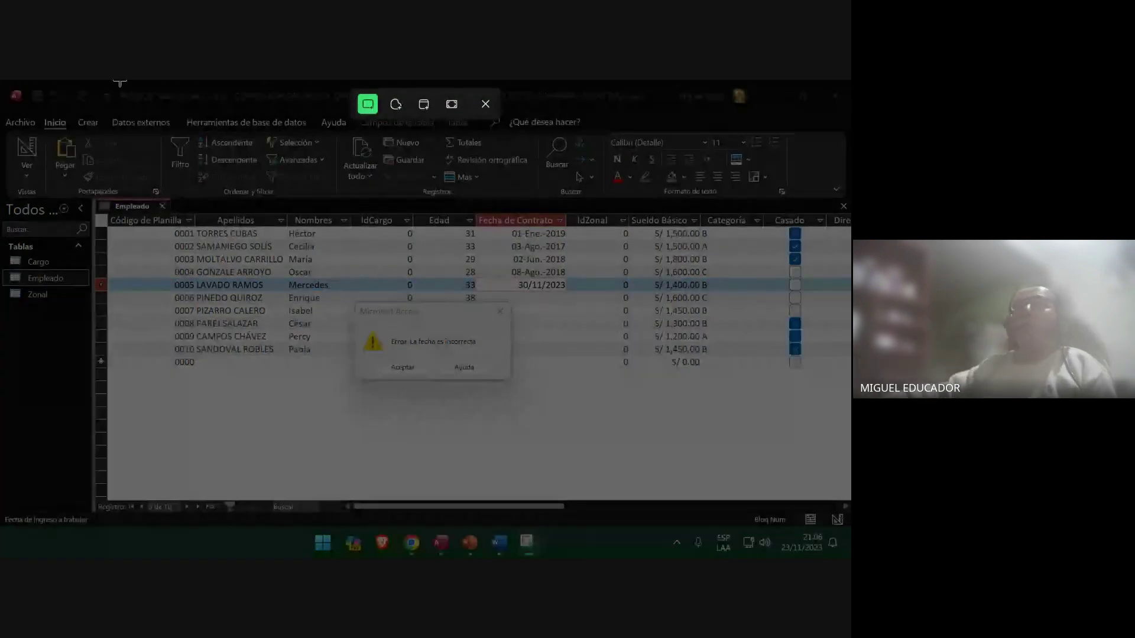
pyautogui.moveTo(1, 81); pyautogui.dragTo(850, 530)
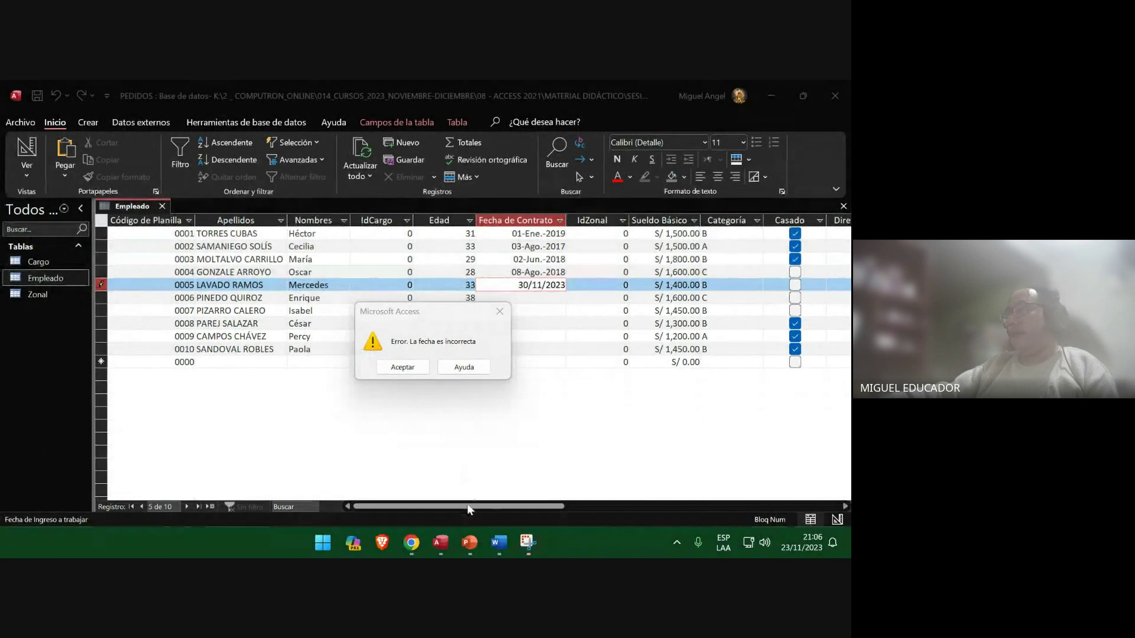
# Switch to PowerPoint, paste the error dialog capture as a picture onto slide 91 and select slide 92.
pyautogui.click(499, 542)
pyautogui.click(473, 542)
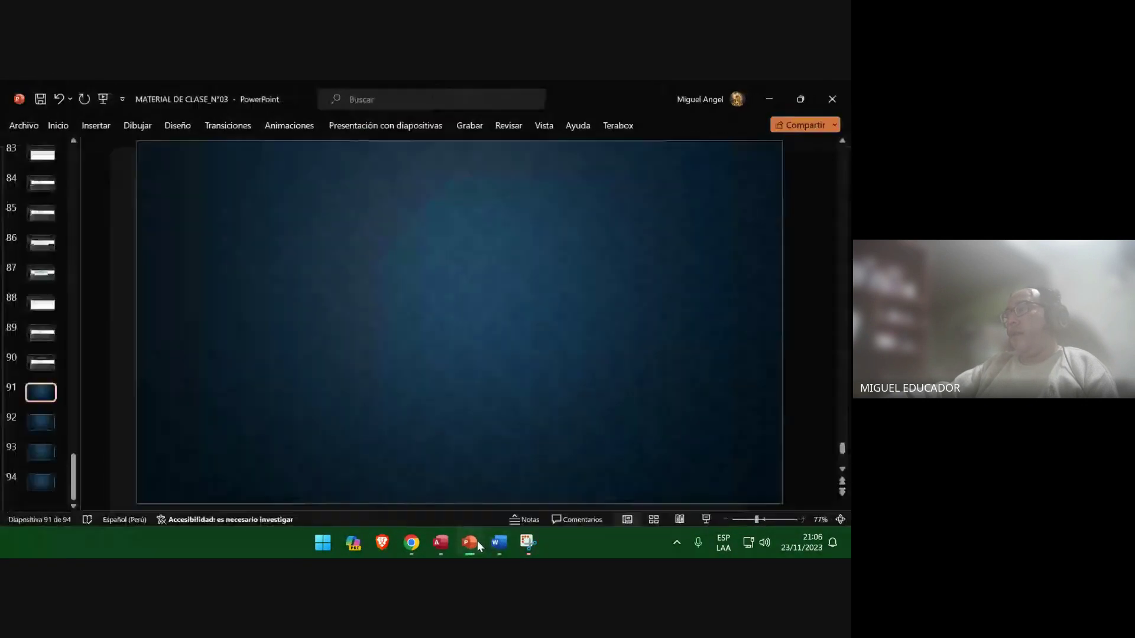
pyautogui.rightClick(216, 176)
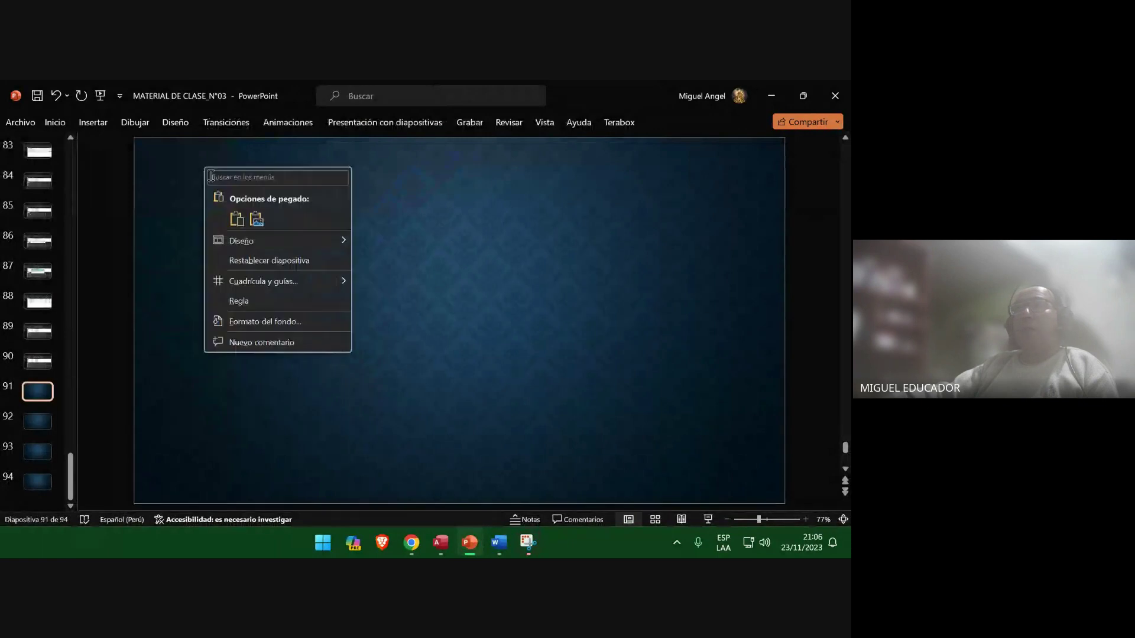
pyautogui.click(255, 219)
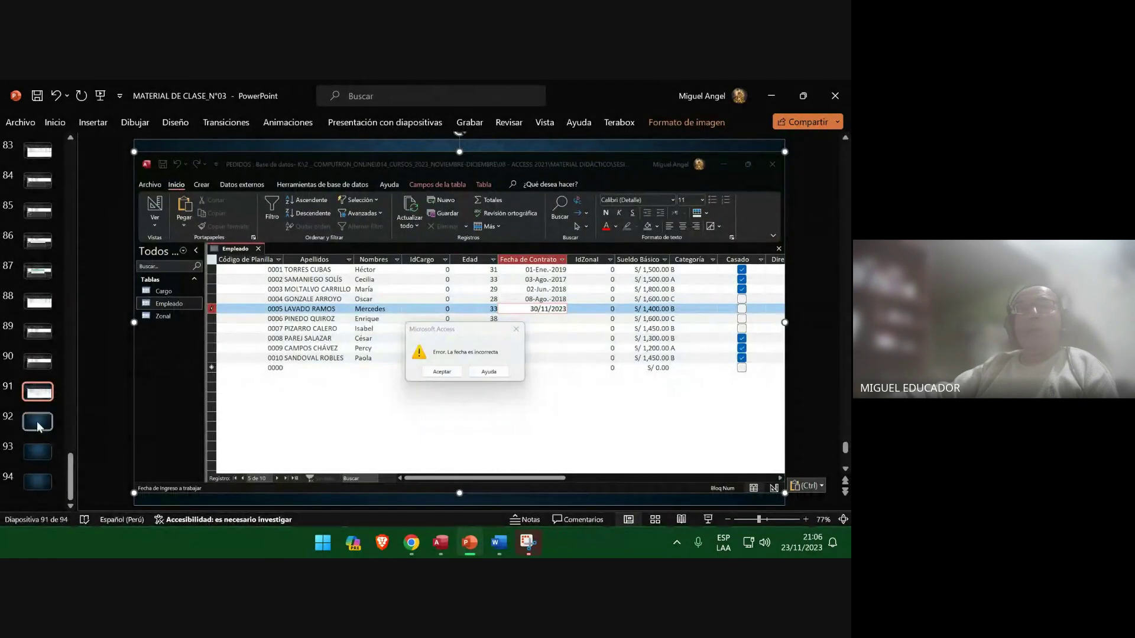
pyautogui.click(39, 426)
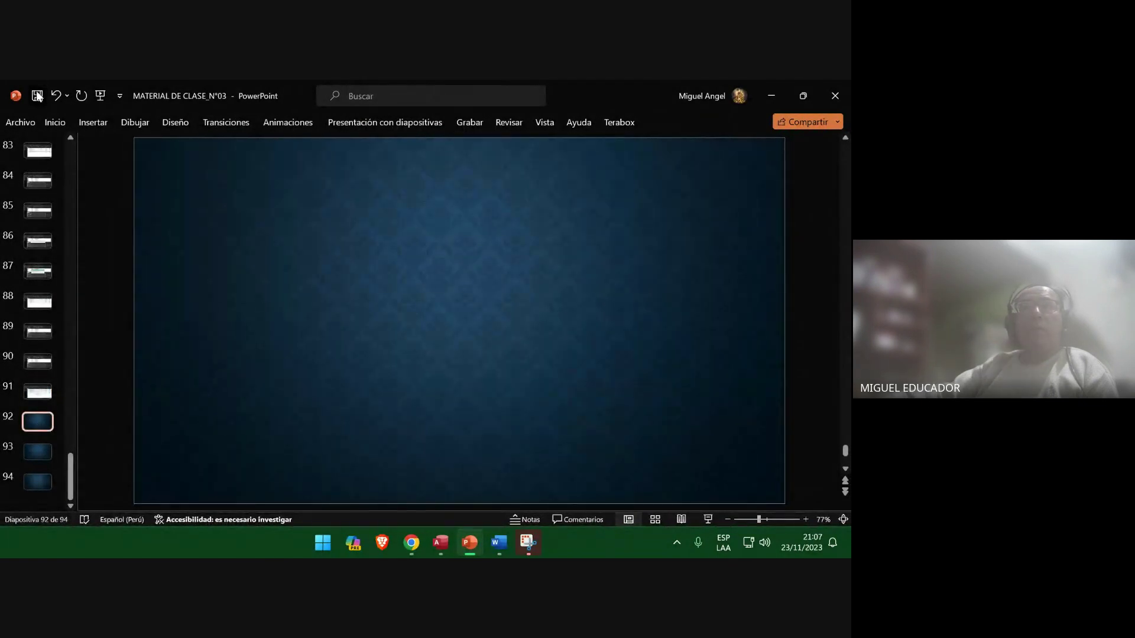
# Return to the Word guide and read on from Campos Fecha to the Campos Texto exercise for the Categ field.
pyautogui.click(779, 90)
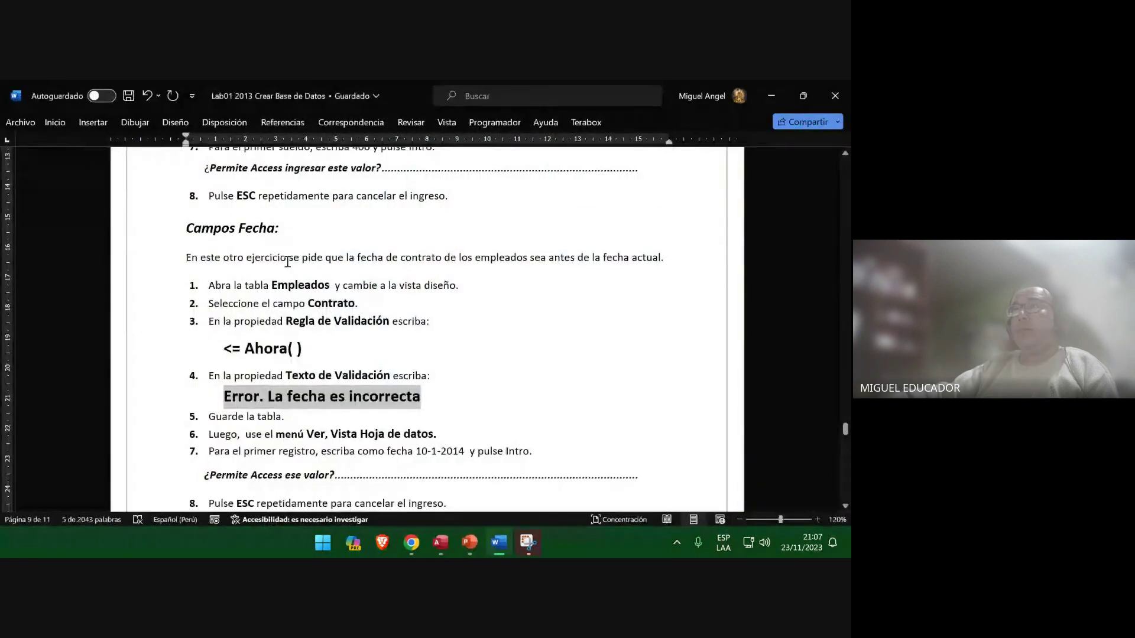
pyautogui.scroll(-3, 446, 384)
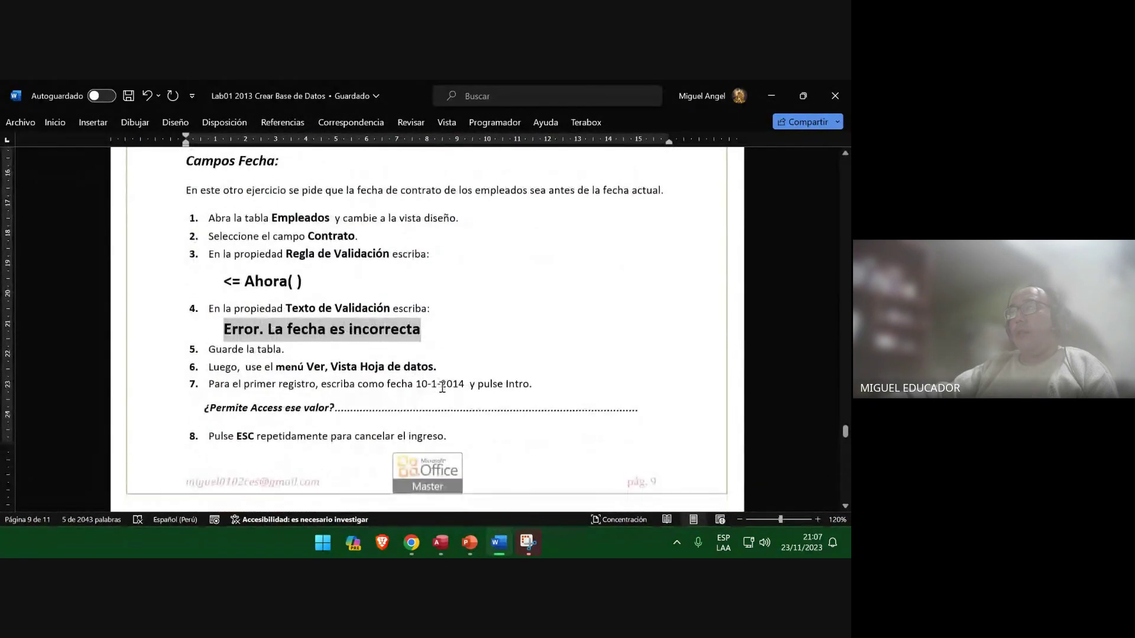
pyautogui.scroll(-6, 438, 387)
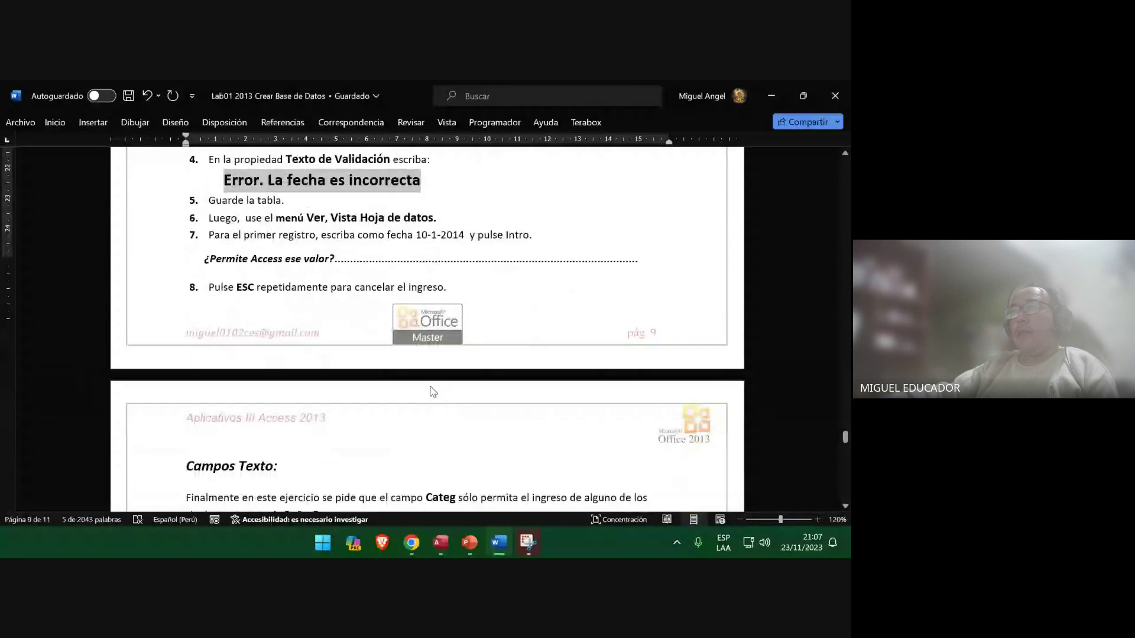
pyautogui.scroll(-4, 395, 374)
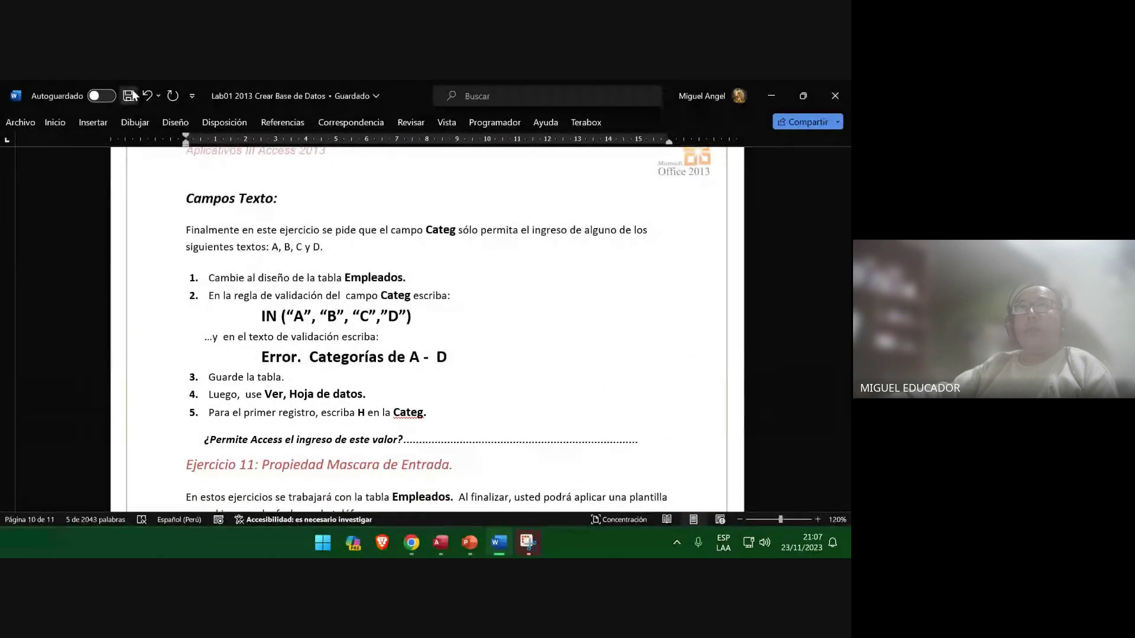
# Copy the validation rule IN ("A", "B", "C","D") from the Campos Texto exercise in the guide.
pyautogui.click(312, 196)
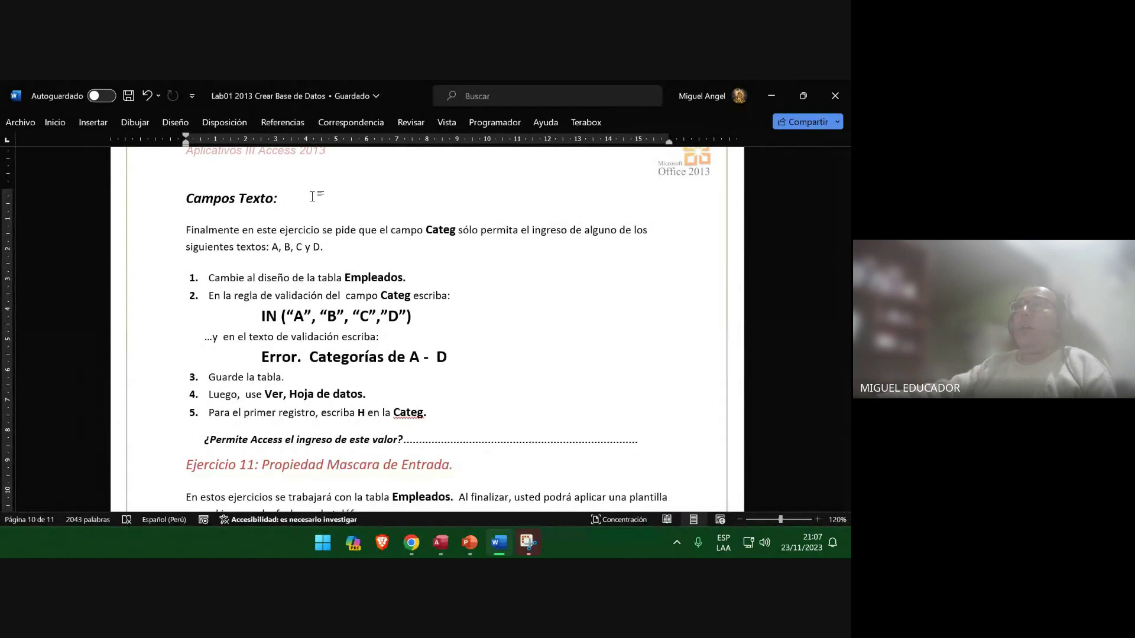
pyautogui.moveTo(420, 319); pyautogui.dragTo(261, 319)
pyautogui.rightClick(326, 317)
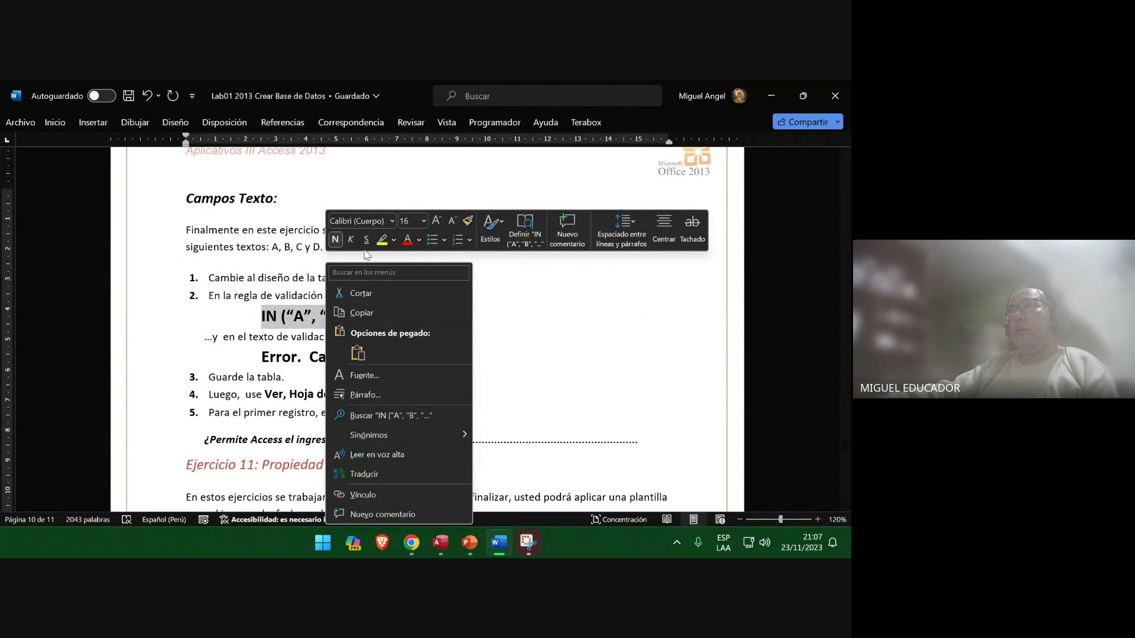
pyautogui.click(361, 312)
# Return to Access, dismiss the date validation error and discard the pending Fecha de Contrato edit in record 0005.
pyautogui.click(771, 96)
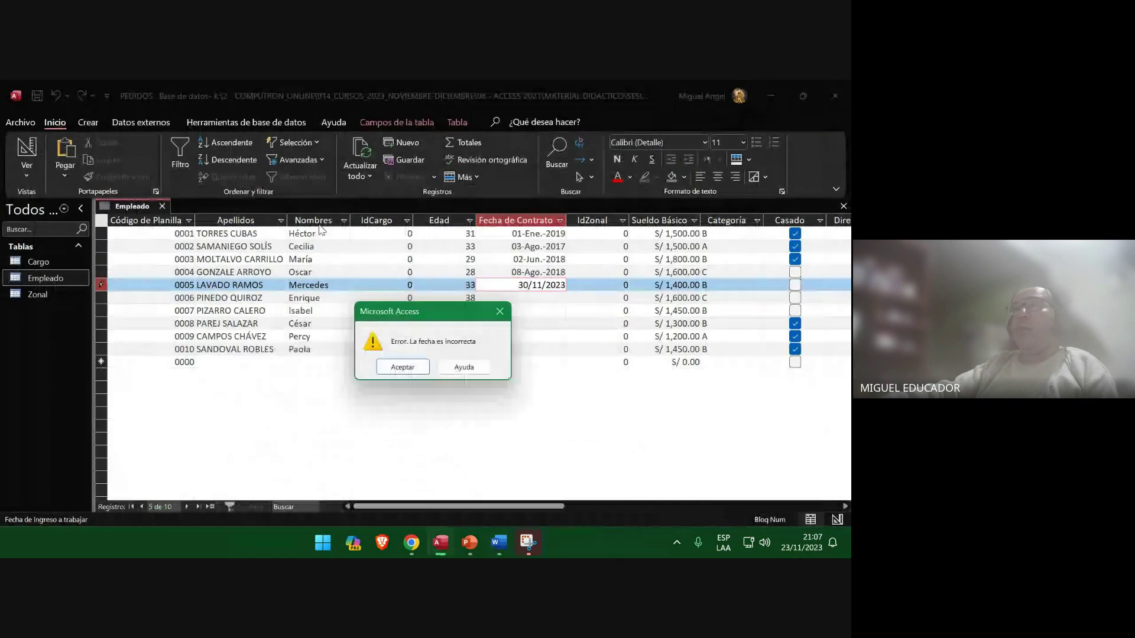
pyautogui.click(400, 366)
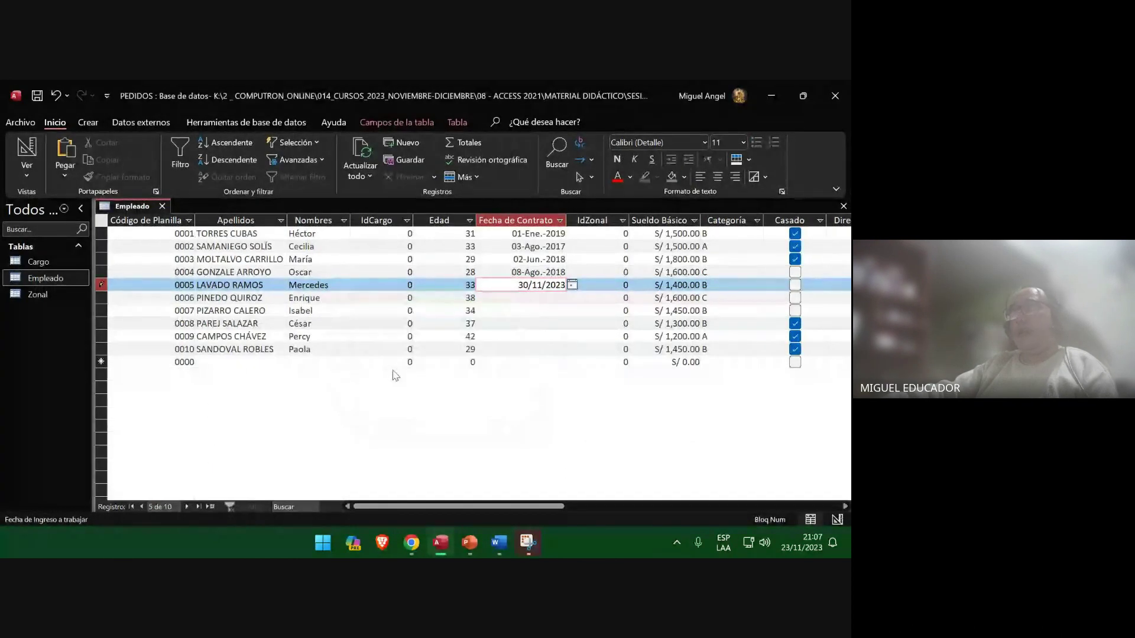
pyautogui.press('Escape')
pyautogui.press('Escape')
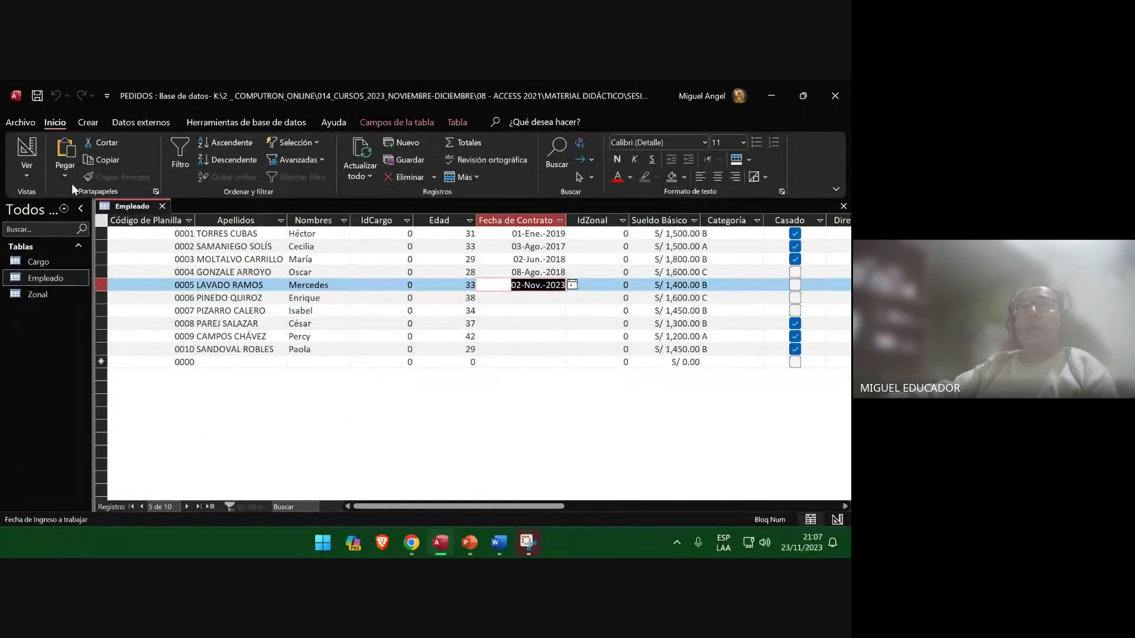
# Switch the Empleado table to Design view and select the Categ field.
pyautogui.click(26, 147)
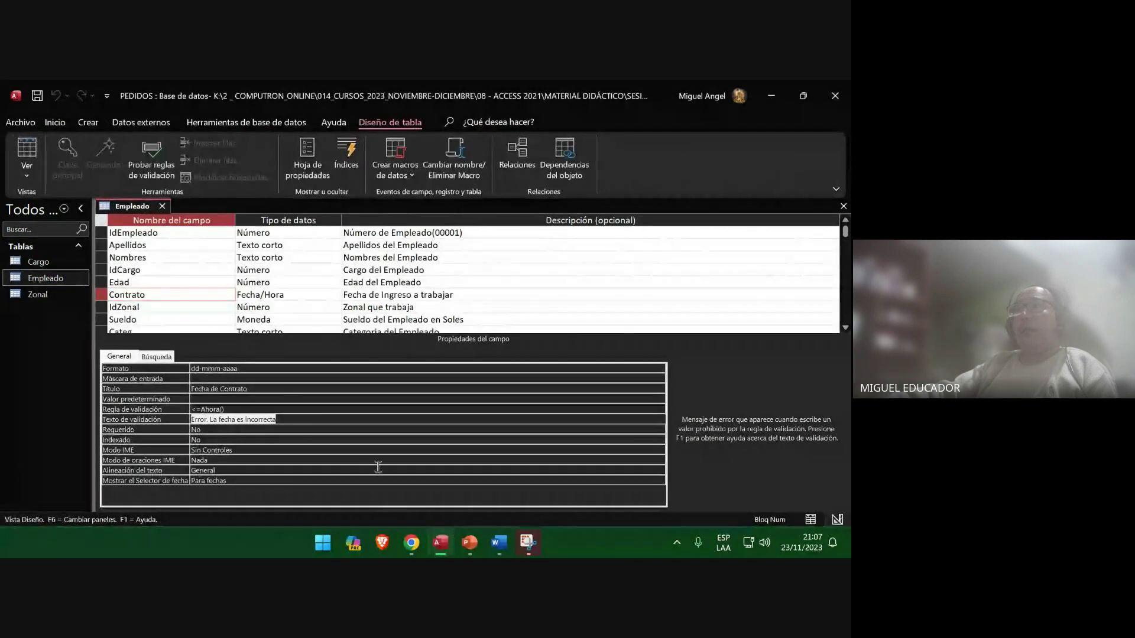
pyautogui.scroll(-1, 197, 308)
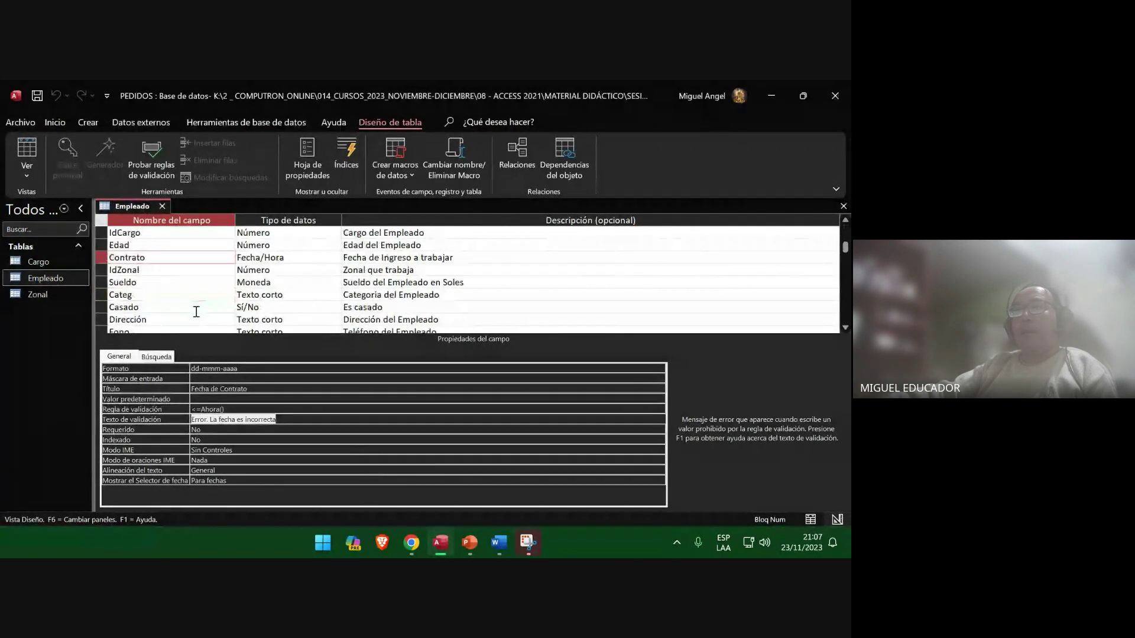
pyautogui.scroll(-2, 196, 312)
pyautogui.scroll(1, 180, 294)
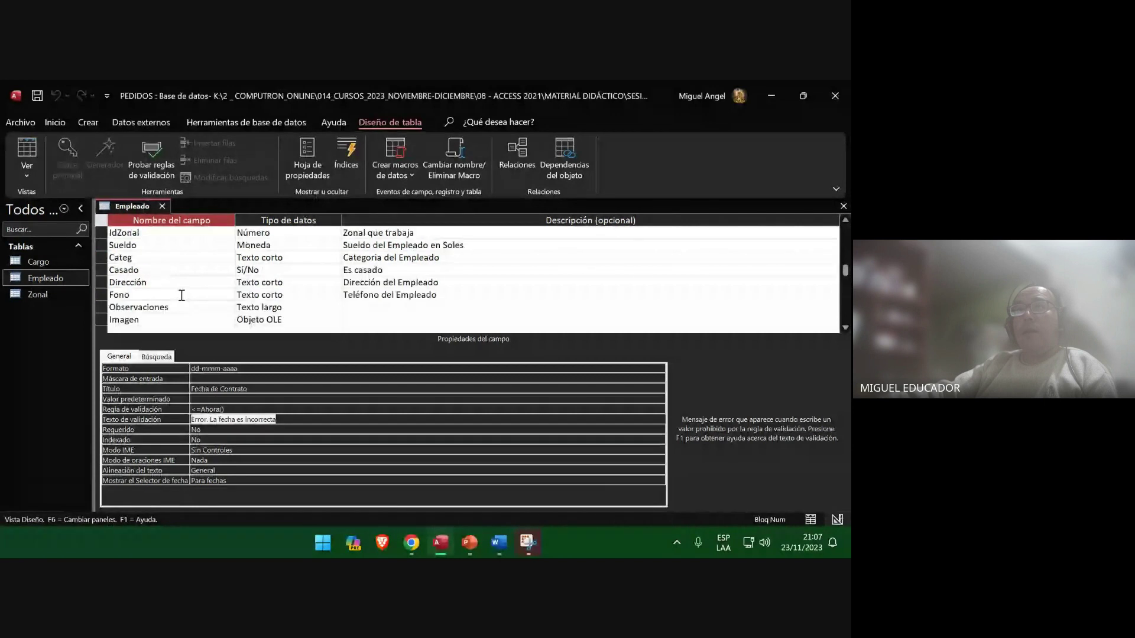
pyautogui.click(162, 260)
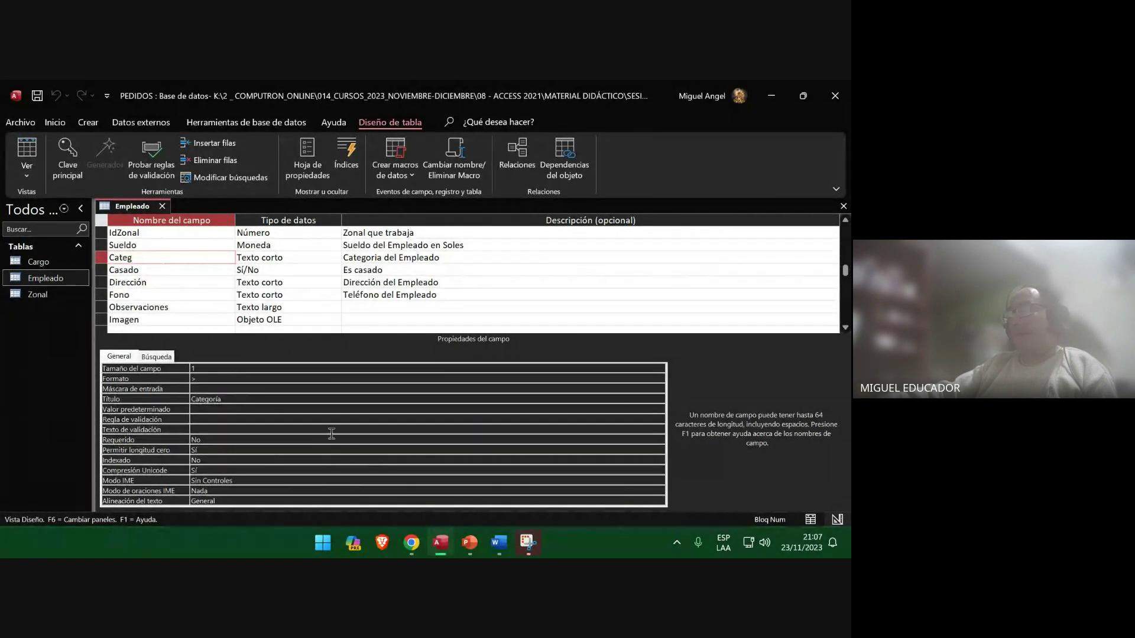
# Highlight the Categ field name and take a screen snip of the whole Access window.
pyautogui.click(525, 545)
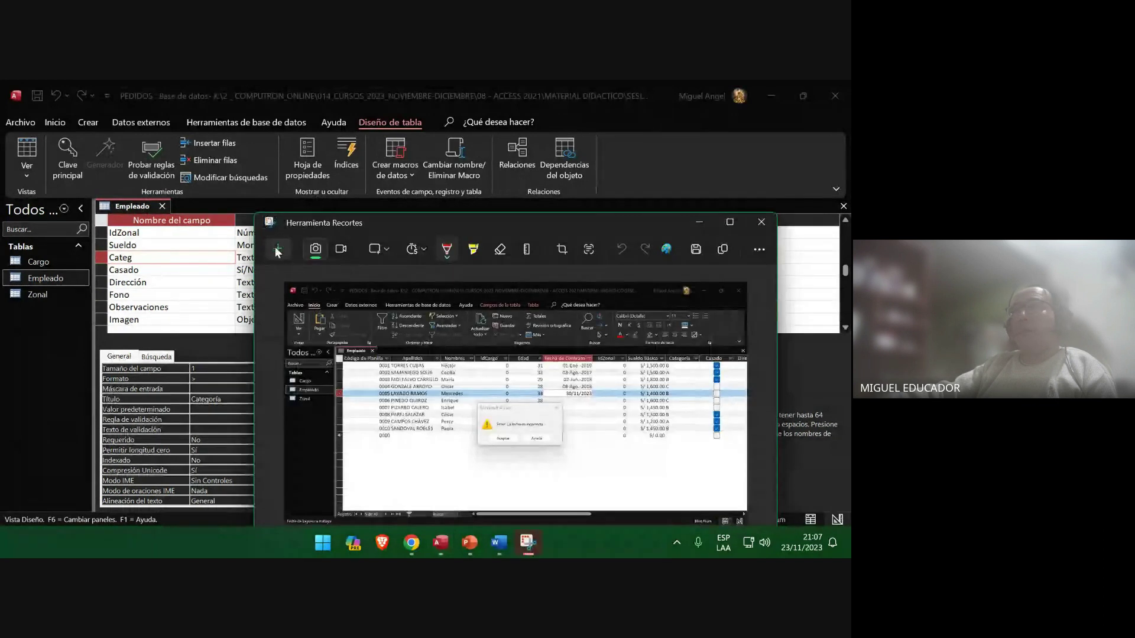
pyautogui.click(520, 545)
pyautogui.click(189, 257)
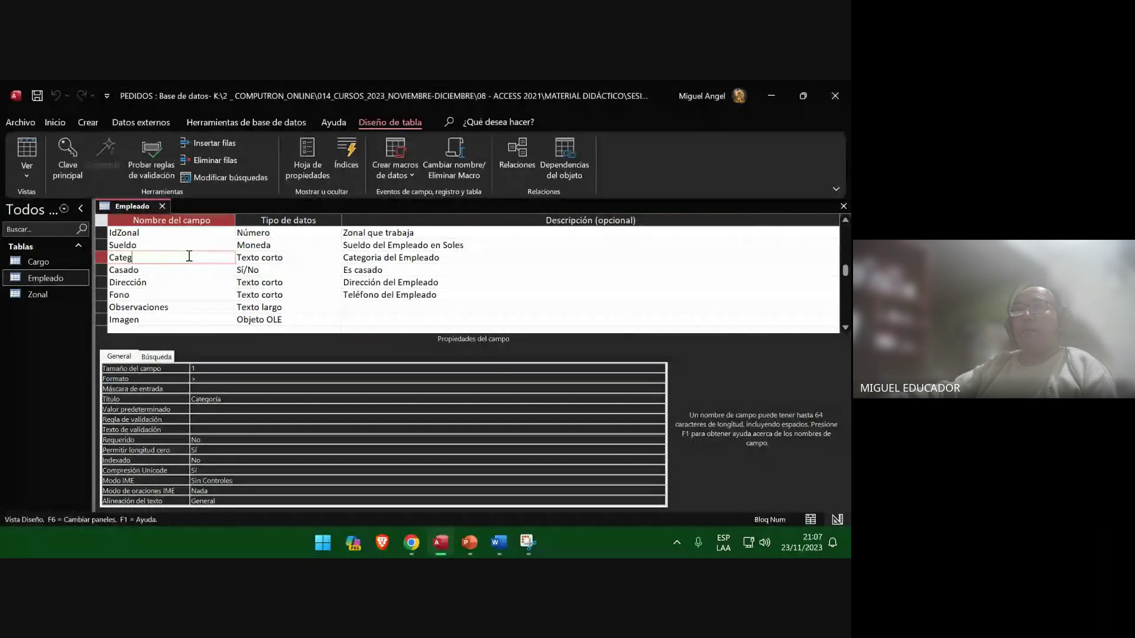
pyautogui.doubleClick(114, 257)
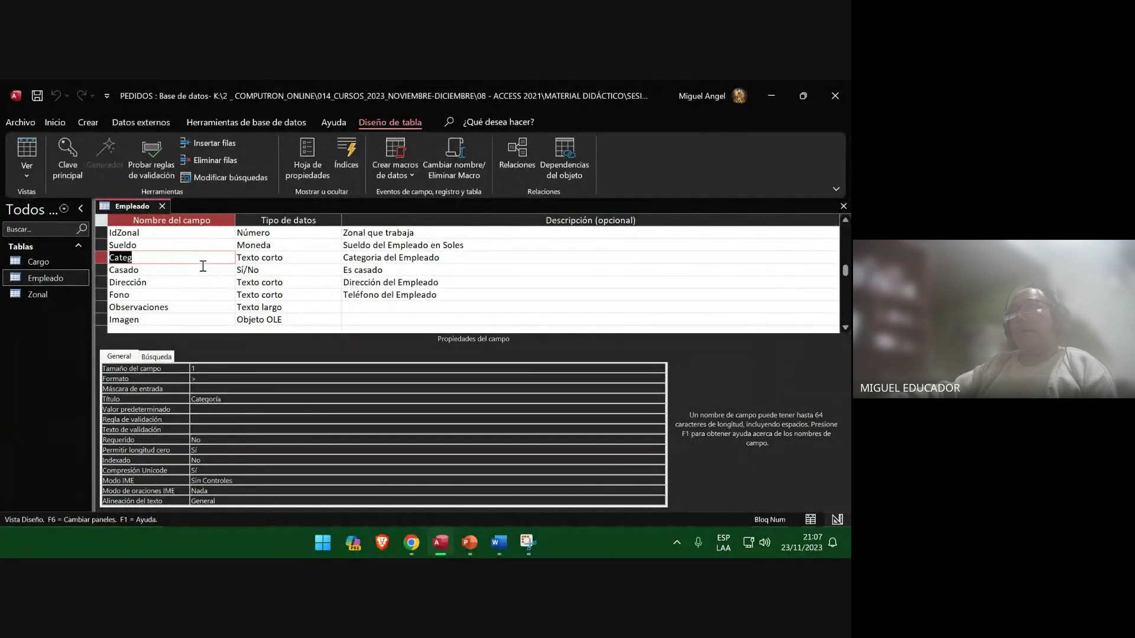
pyautogui.press('super+shift+s')
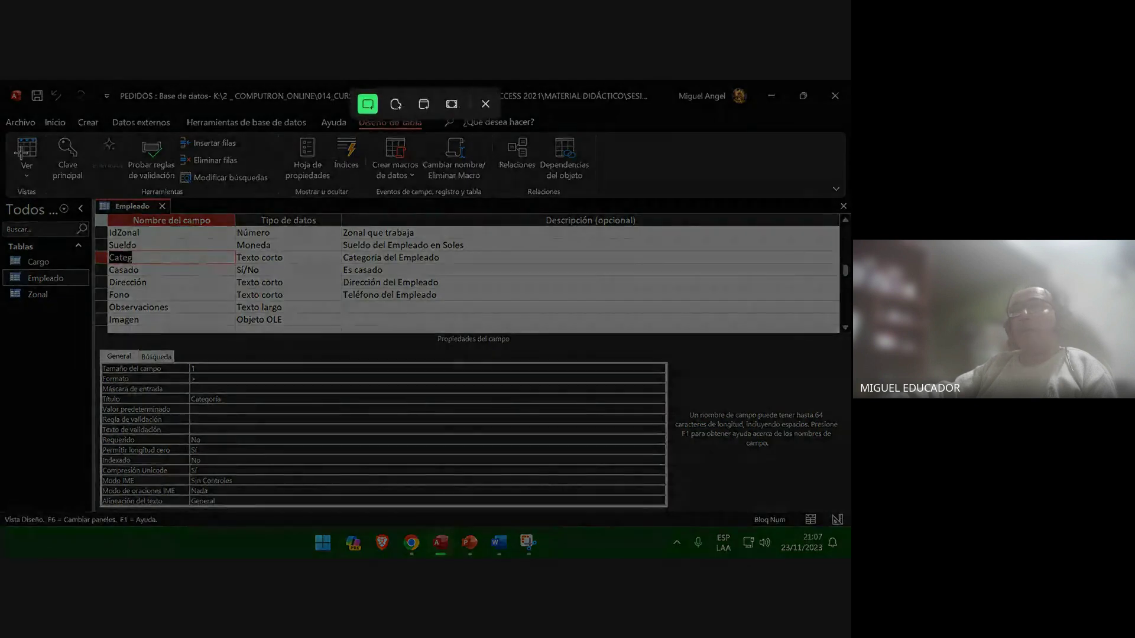
pyautogui.moveTo(3, 82); pyautogui.dragTo(847, 527)
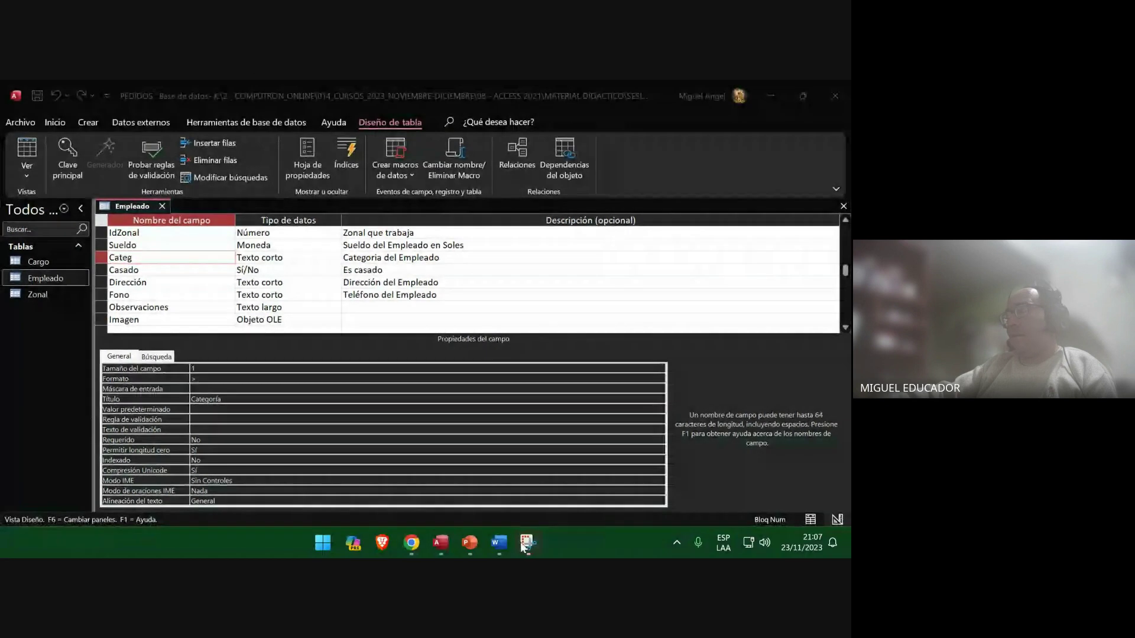
# Switch to PowerPoint, paste the capture as a picture onto slide 92 and save the presentation with slide 93 selected.
pyautogui.click(471, 543)
pyautogui.rightClick(360, 268)
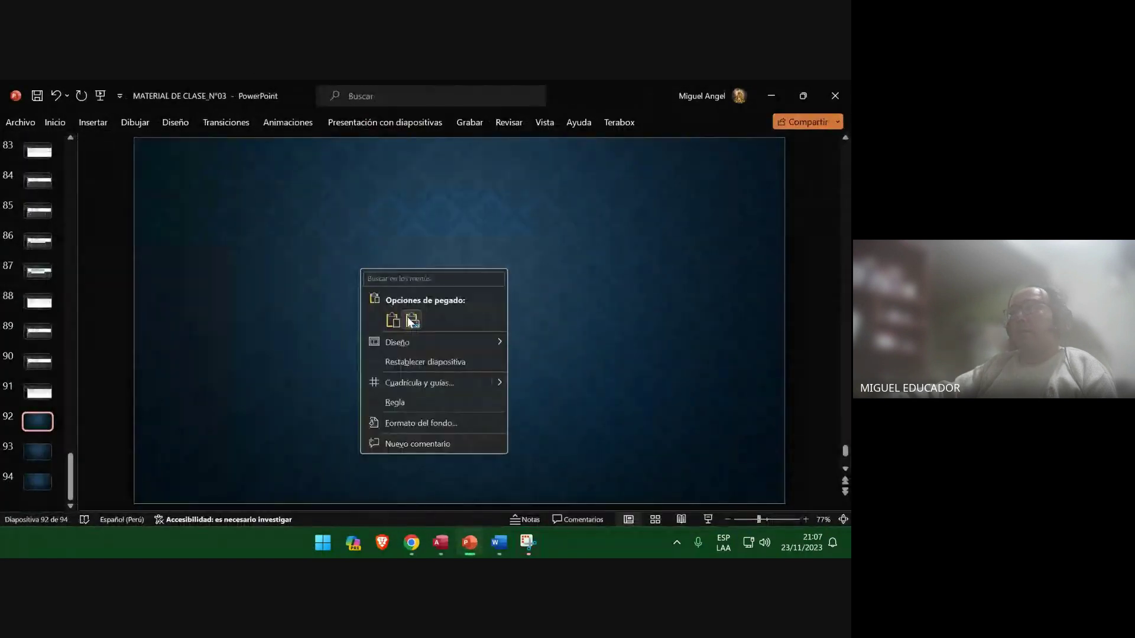
pyautogui.click(413, 319)
pyautogui.press('pagedown')
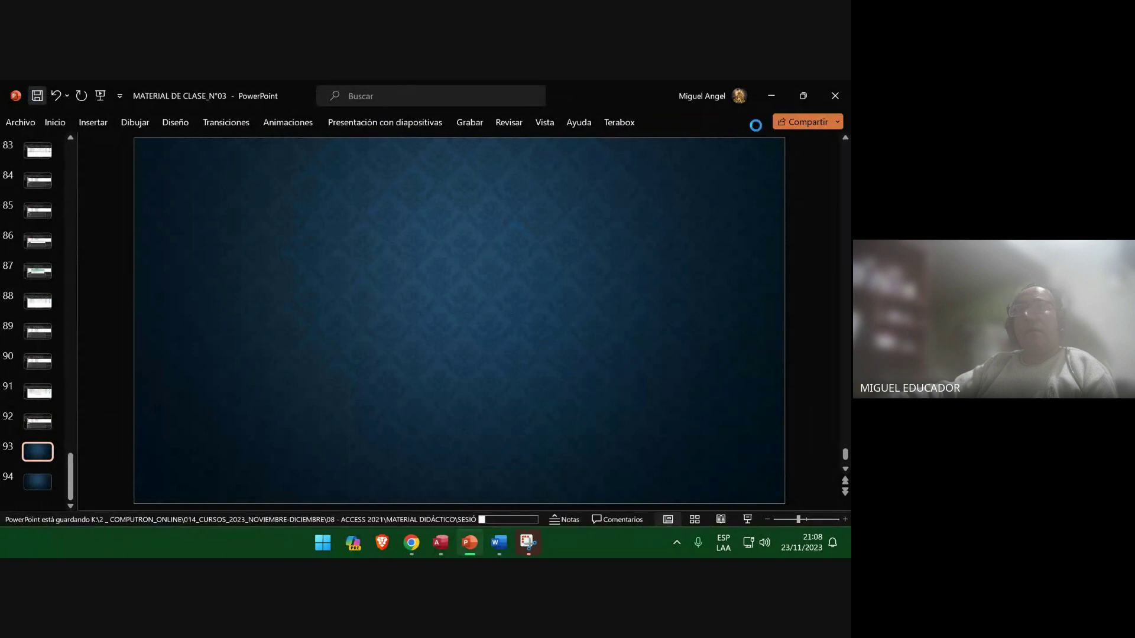
pyautogui.click(771, 96)
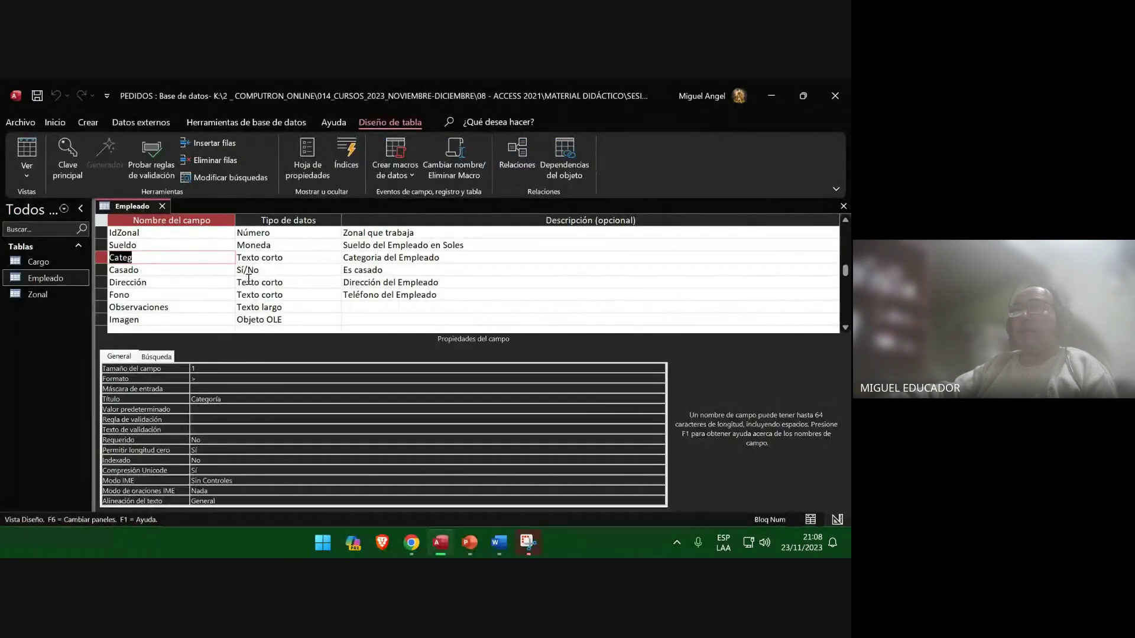
# Switch to the Word guide and copy the Categ rule IN ("A", "B", "C","D") again.
pyautogui.click(497, 547)
pyautogui.rightClick(343, 334)
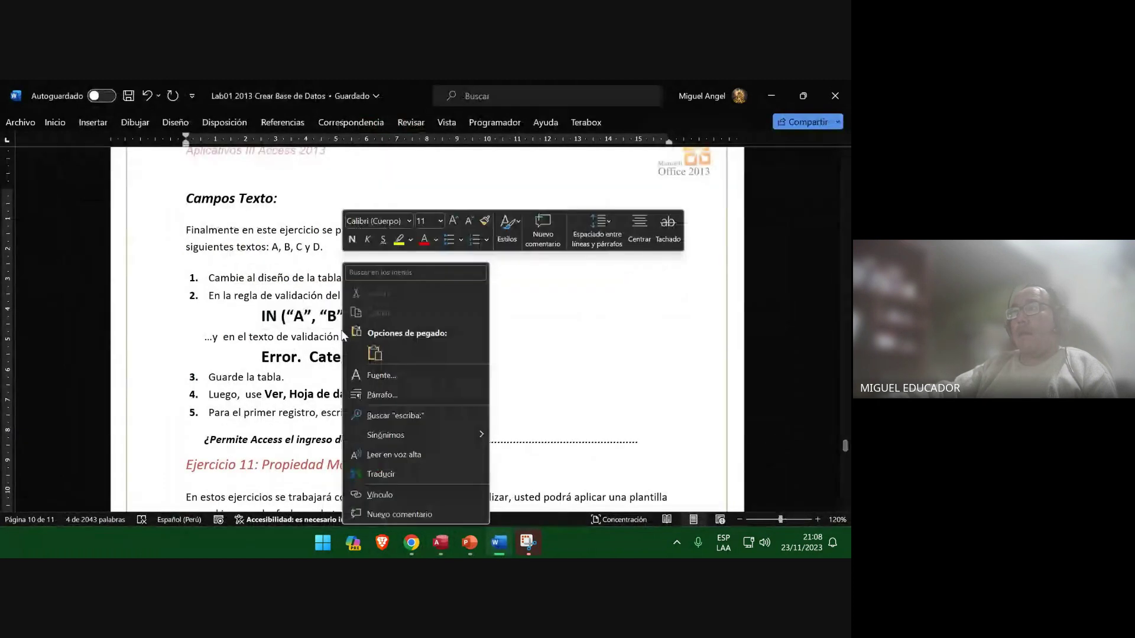
pyautogui.click(300, 288)
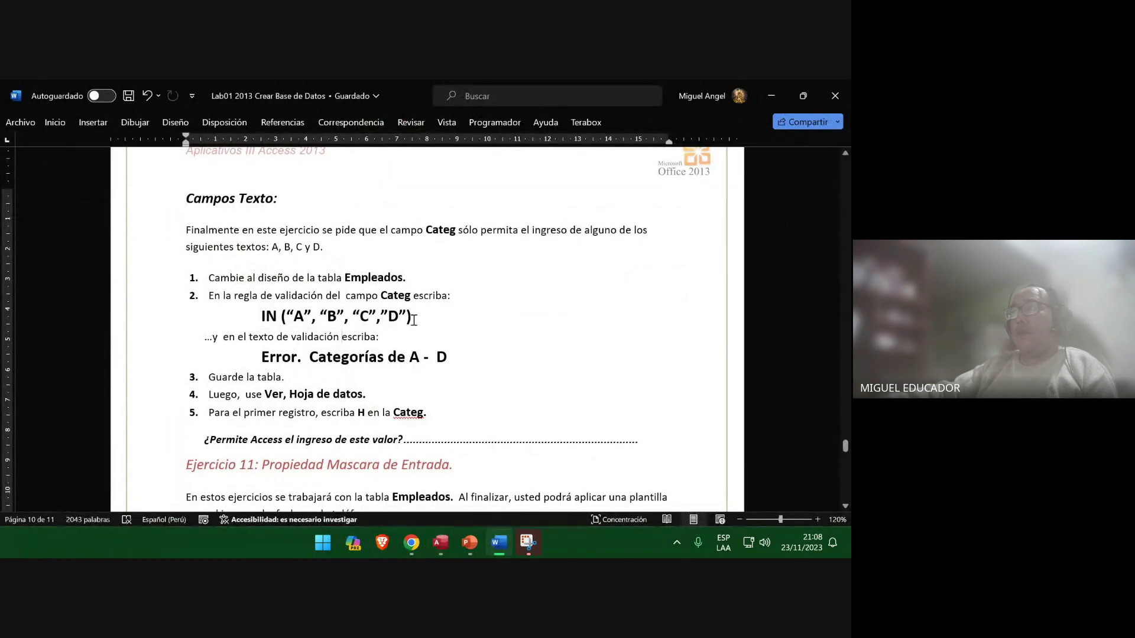
pyautogui.moveTo(414, 316)
pyautogui.mouseDown()
pyautogui.moveTo(273, 318)
pyautogui.moveTo(411, 316)
pyautogui.mouseUp()
pyautogui.click(256, 317)
pyautogui.rightClick(407, 318)
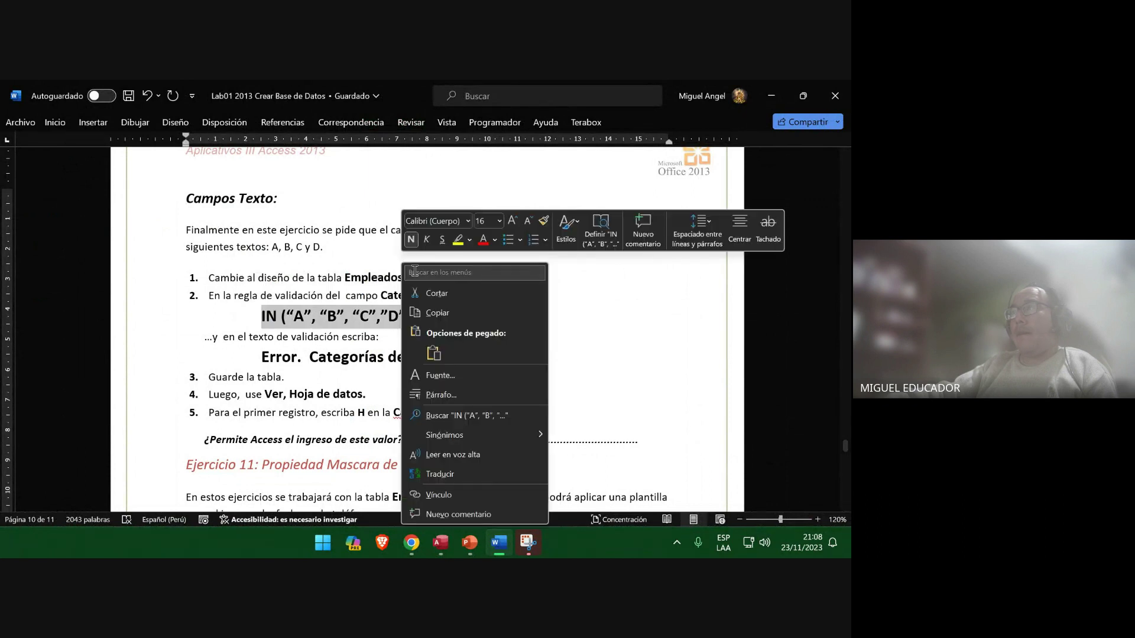
pyautogui.click(442, 314)
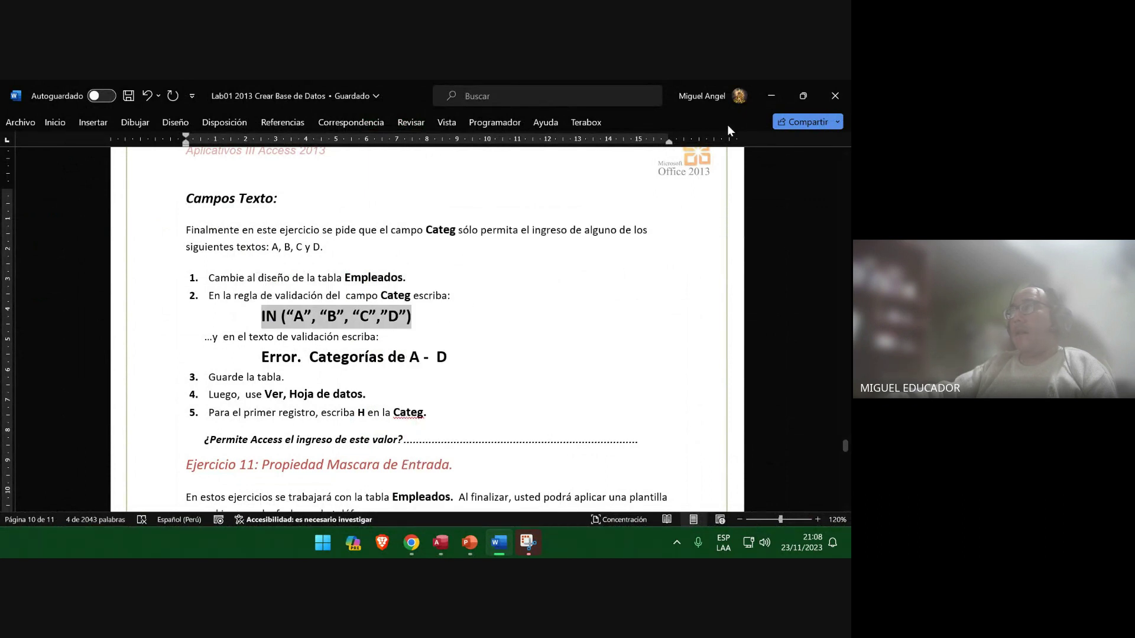
# Return to Access and paste the copied rule as the Regla de validación of the Categ field.
pyautogui.hotkey('alt', 'Tab')
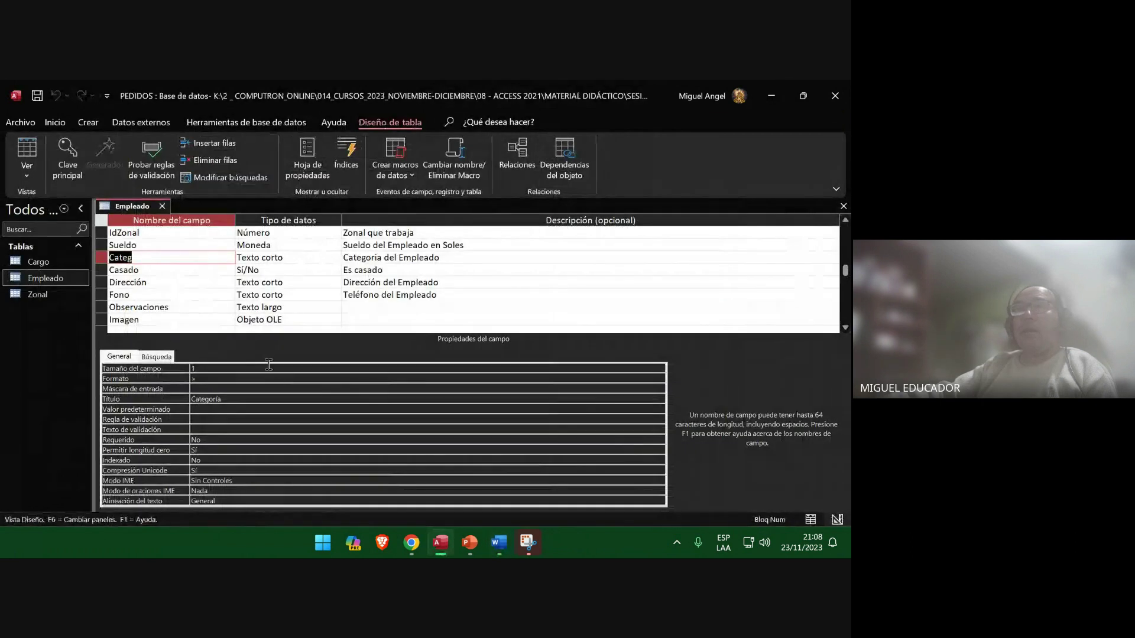
pyautogui.click(220, 410)
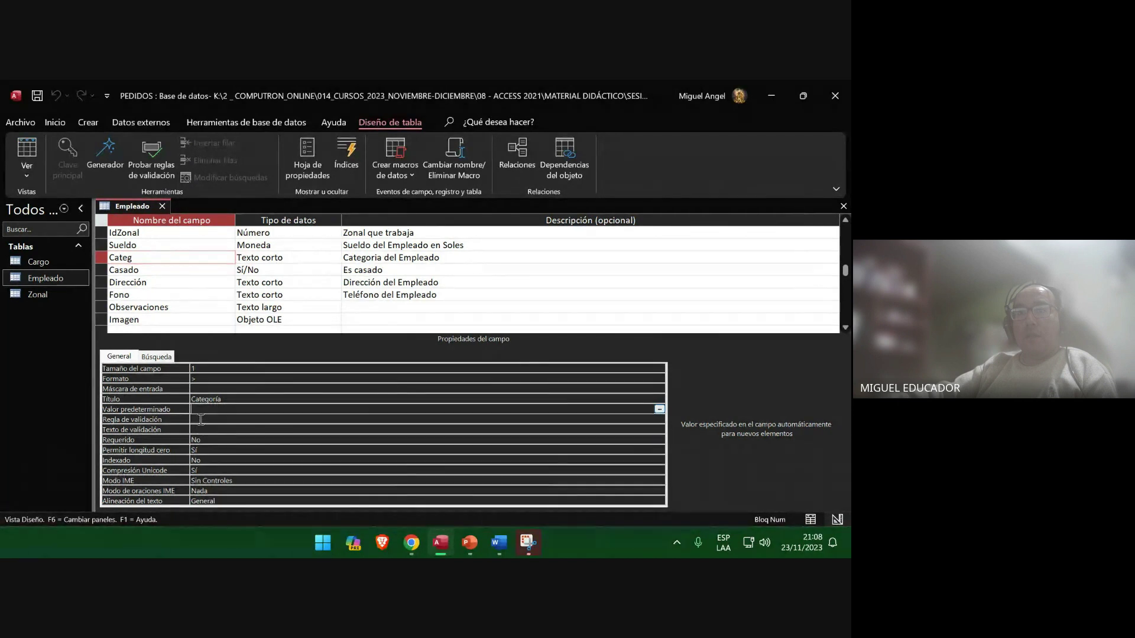
pyautogui.click(201, 420)
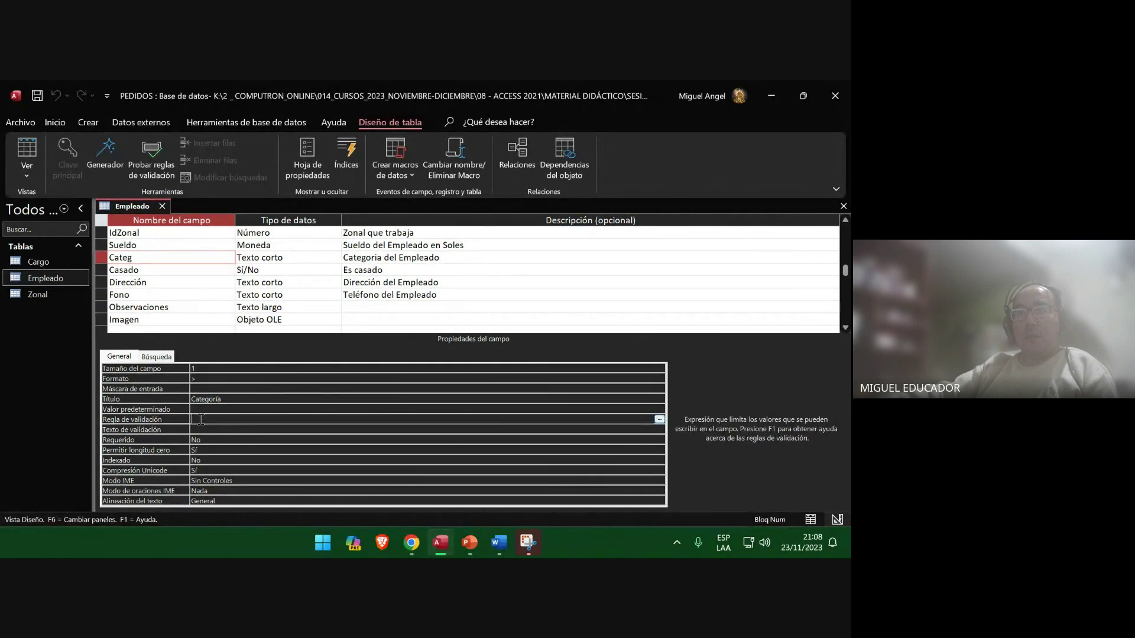
pyautogui.hotkey('ctrl', 'v')
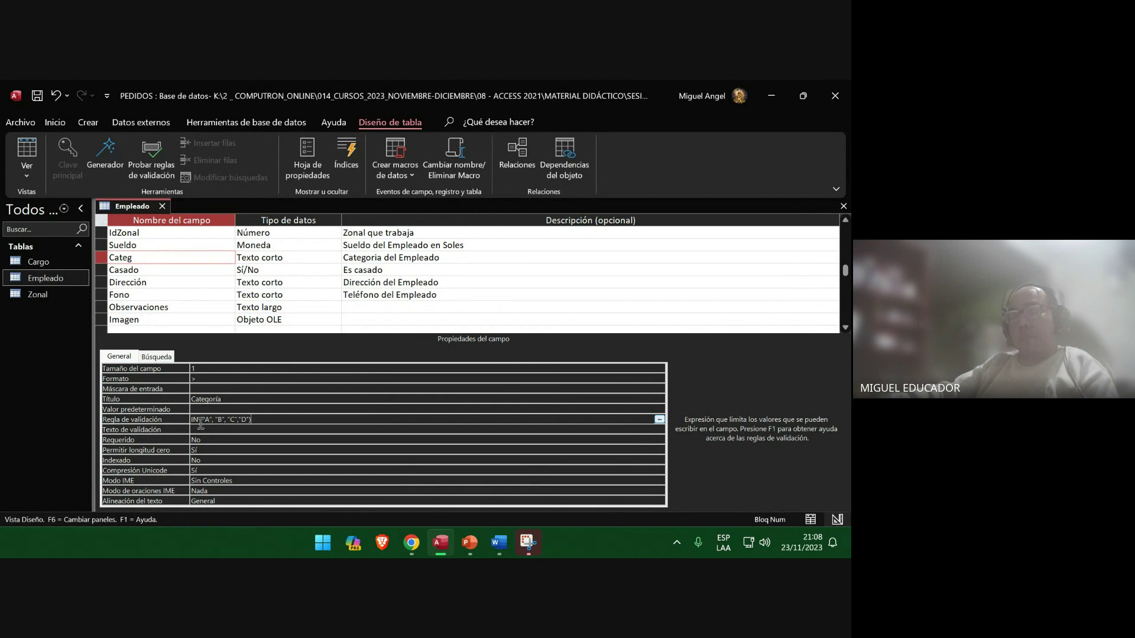
pyautogui.click(268, 429)
pyautogui.click(275, 420)
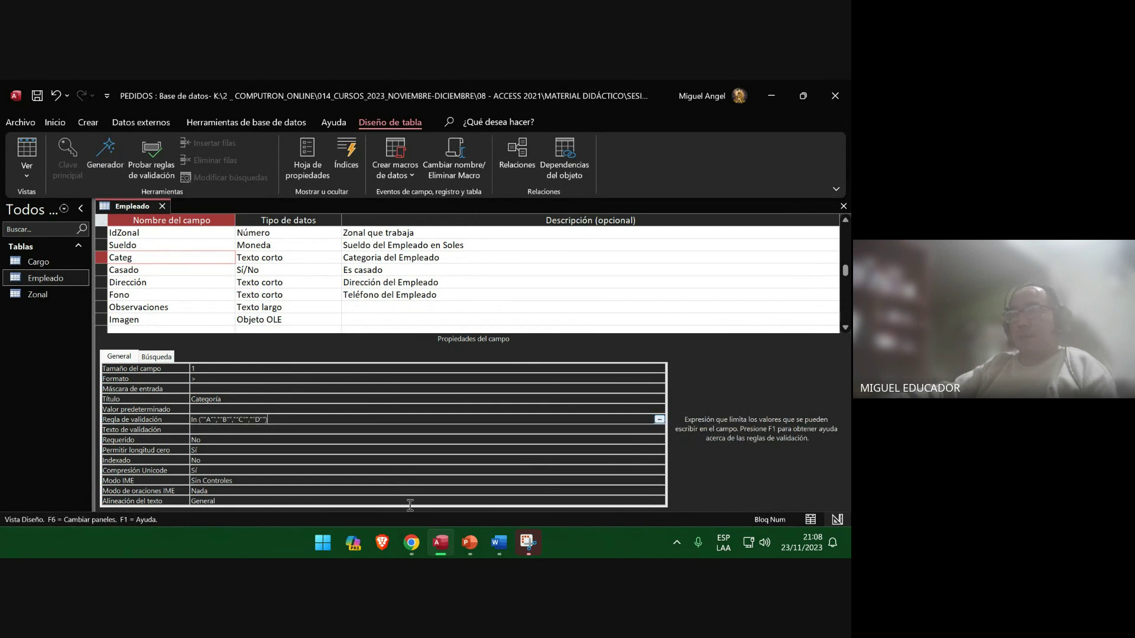
# Delete the wrongly quoted letters from the Categ validation rule, leaving only In ().
pyautogui.click(498, 544)
pyautogui.click(499, 544)
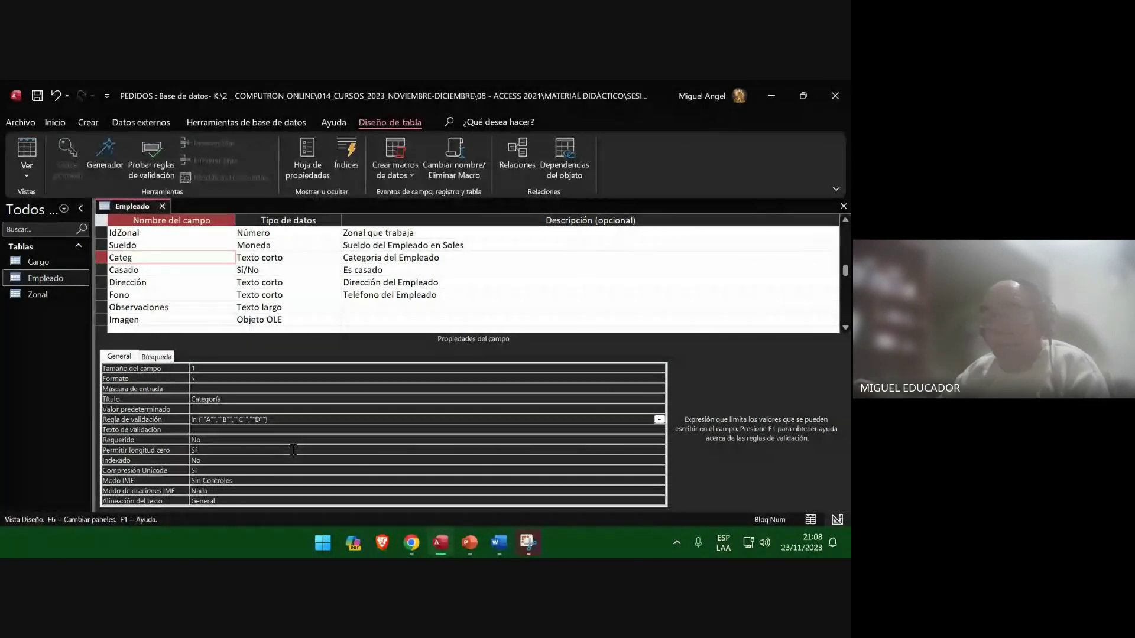
pyautogui.press('BackSpace')
pyautogui.press('BackSpace')
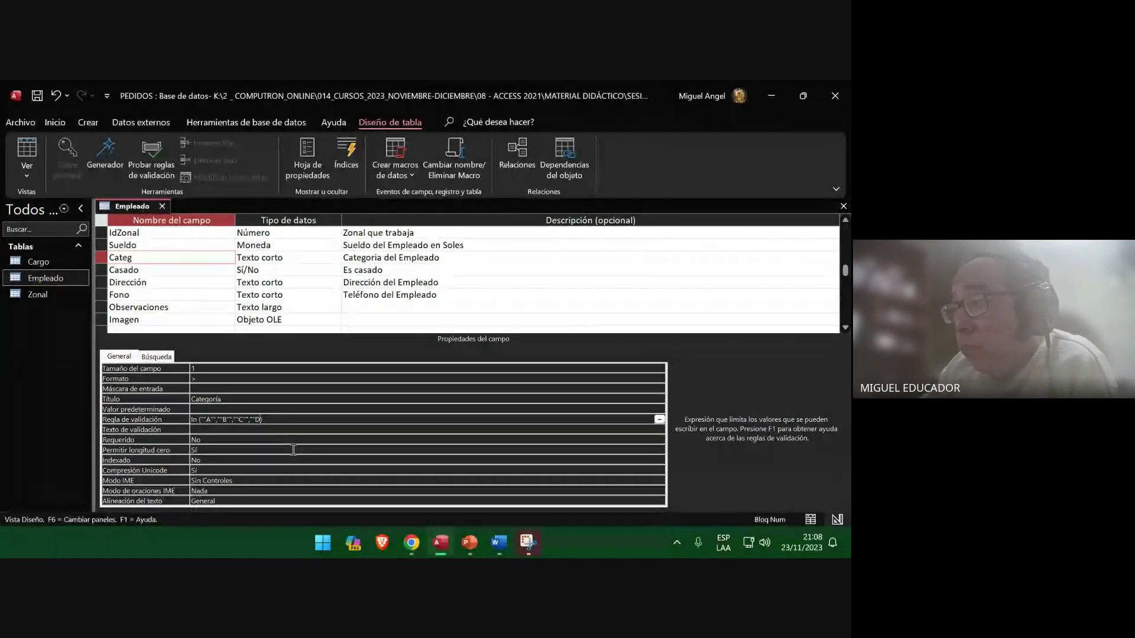
pyautogui.press('BackSpace')
pyautogui.press('BackSpace')
pyautogui.press('BackSpace')
pyautogui.press('BackSpace')
pyautogui.press('BackSpace')
pyautogui.press('BackSpace')
pyautogui.press('BackSpace')
pyautogui.press('BackSpace')
pyautogui.press('BackSpace')
pyautogui.press('BackSpace')
pyautogui.press('BackSpace')
pyautogui.press('BackSpace')
pyautogui.press('BackSpace')
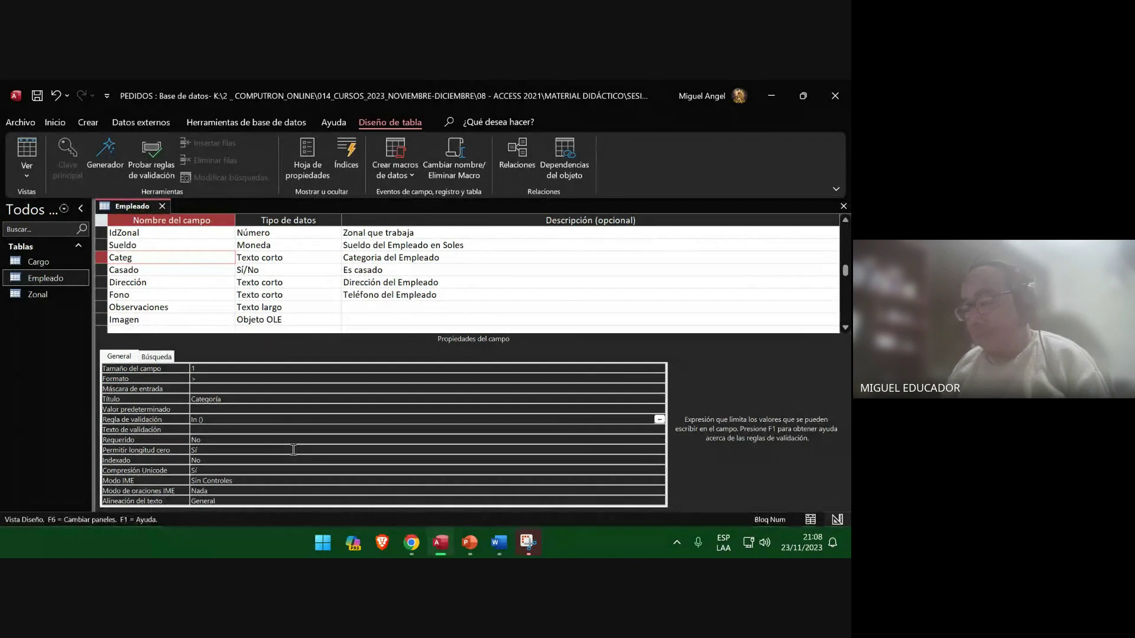
# Complete the Categ validation rule with the allowed letters so it reads In ("A","B","C","D").
pyautogui.write('"a')
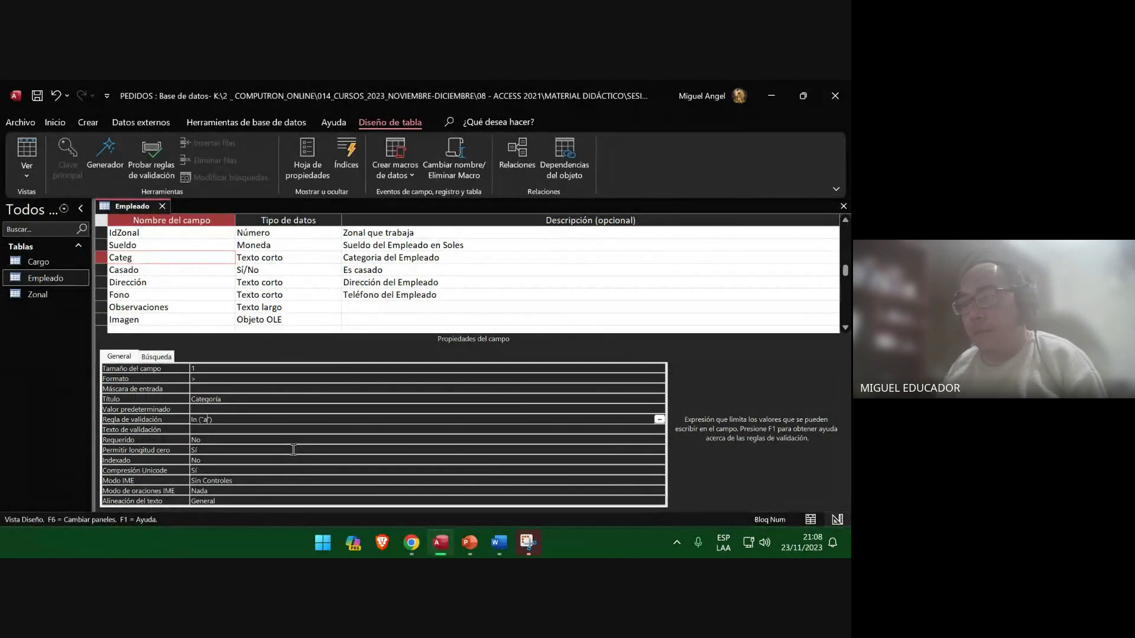
pyautogui.press('capslock')
pyautogui.write('A')
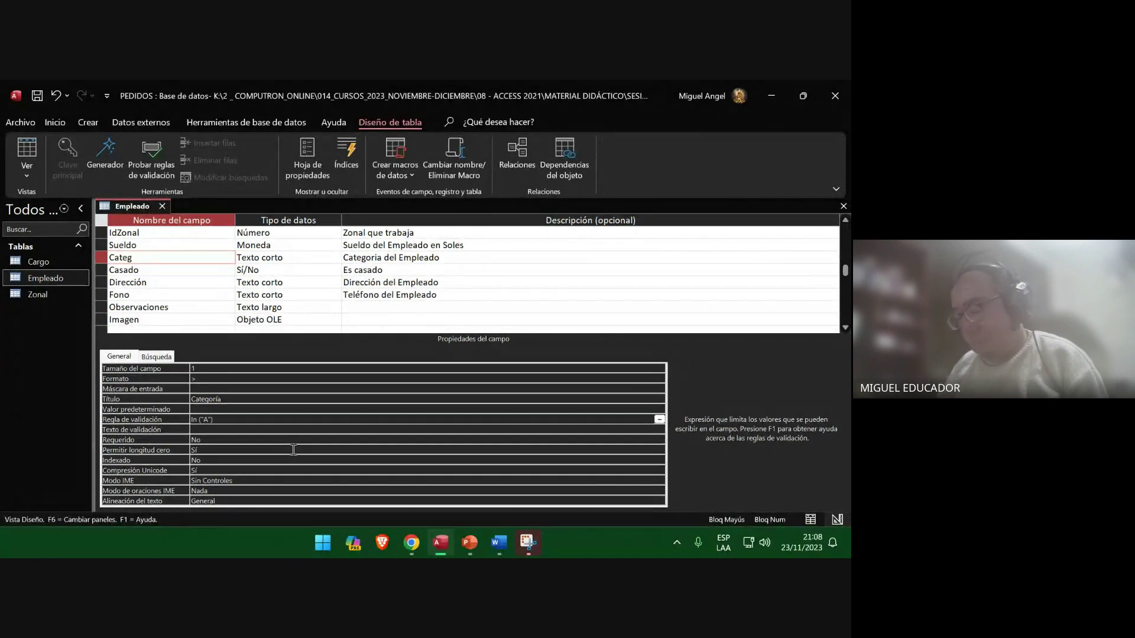
pyautogui.write('","B')
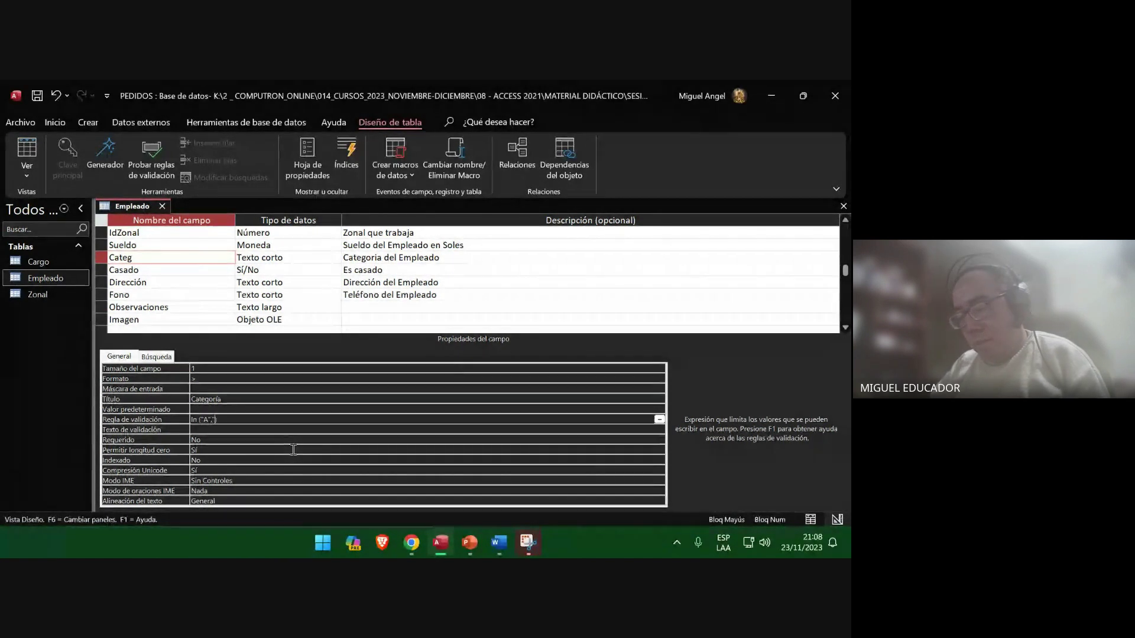
pyautogui.write('"')
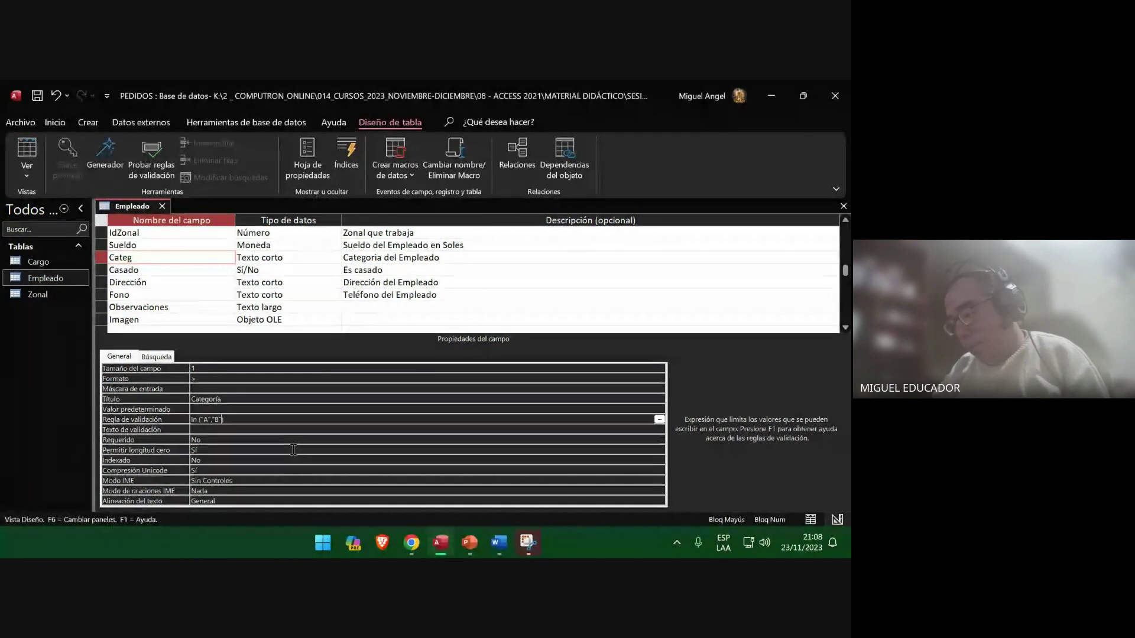
pyautogui.write(',"')
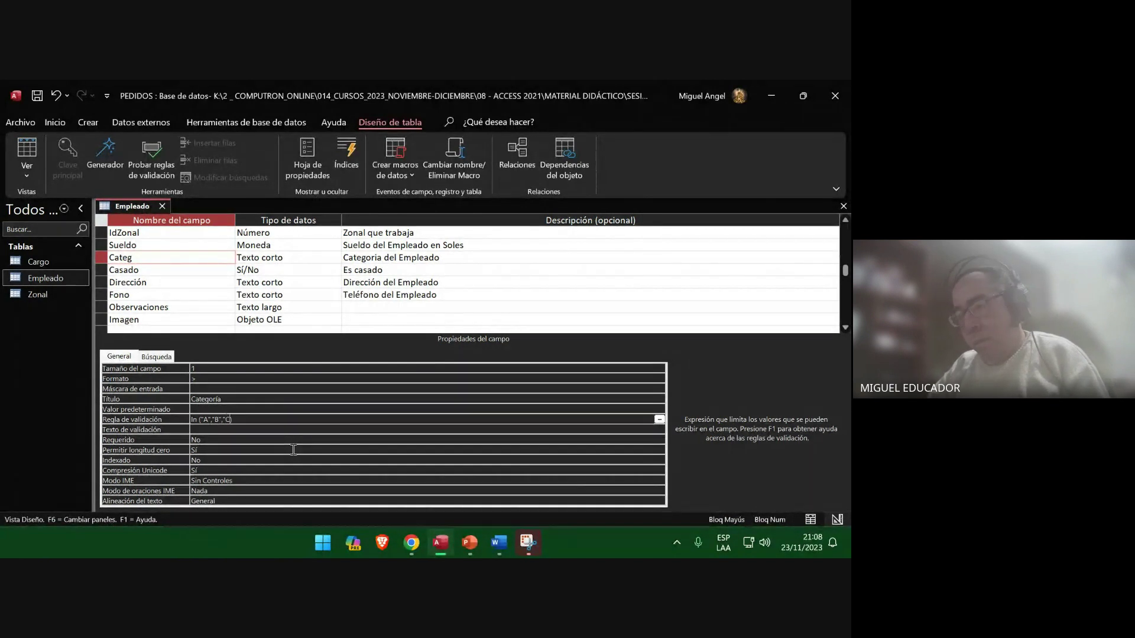
pyautogui.write('C"')
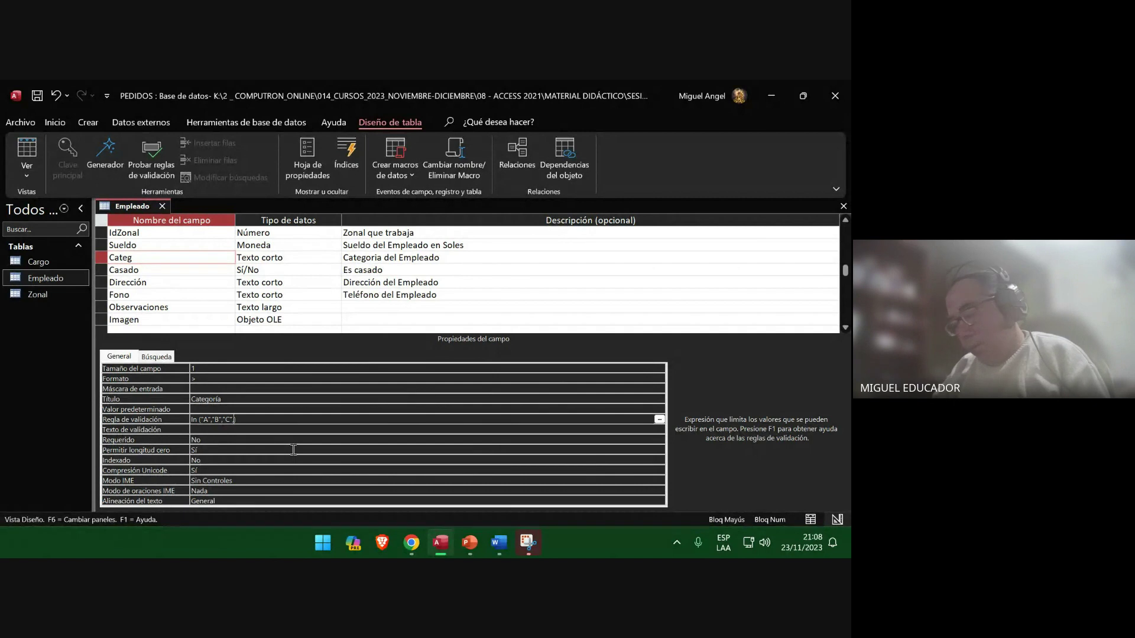
pyautogui.write(',"D"')
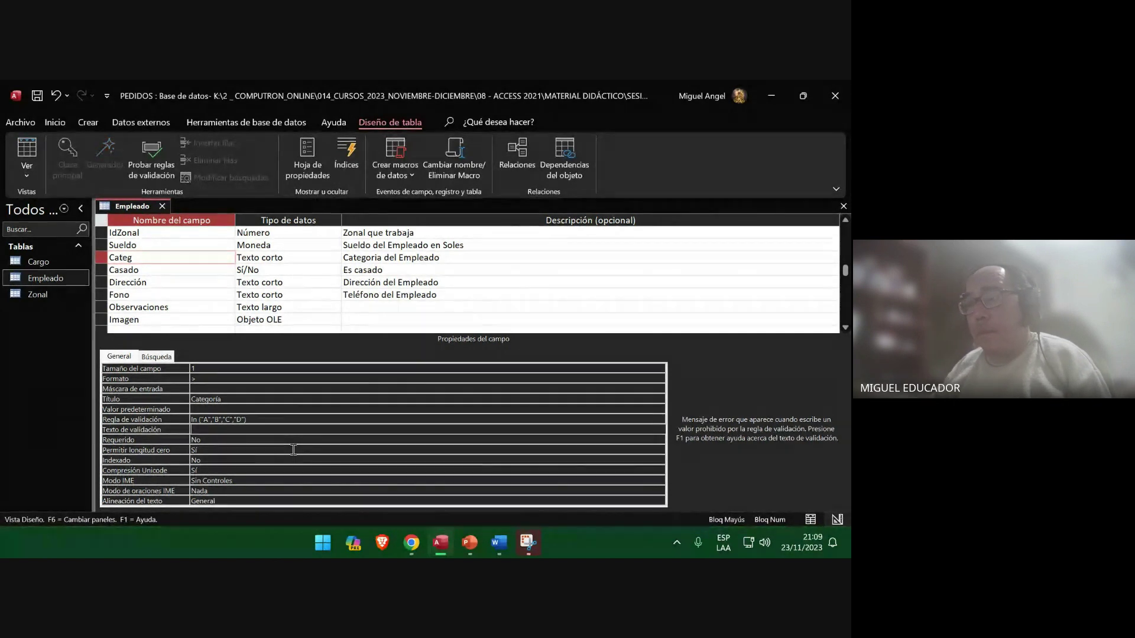
pyautogui.click(296, 411)
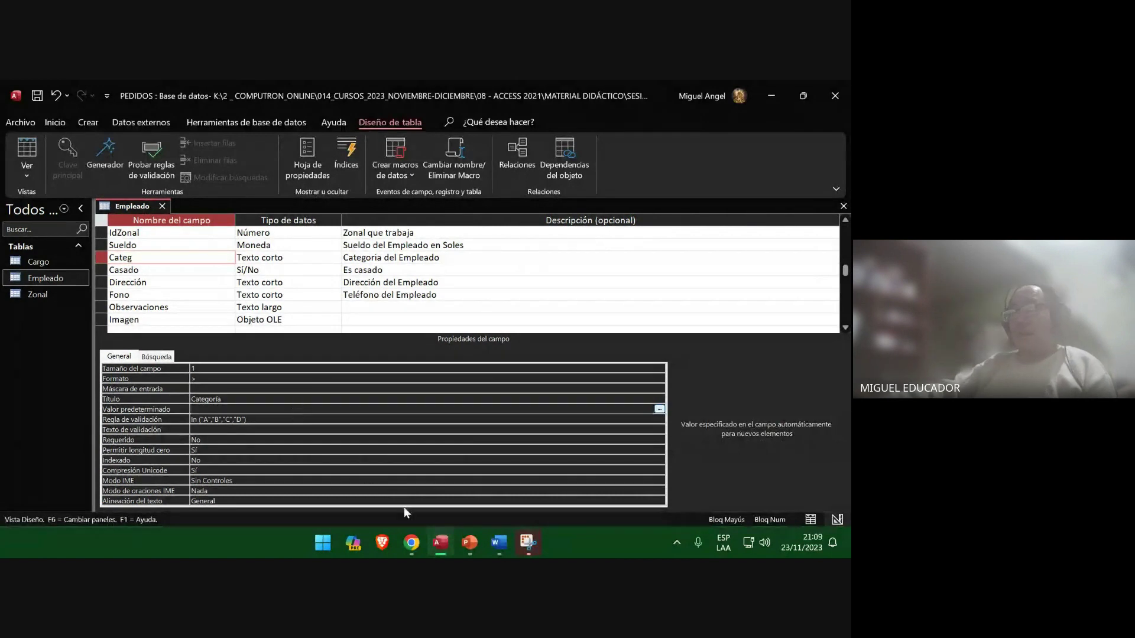
# Switch to PowerPoint and insert a screenshot of the Access window on slide 93.
pyautogui.click(463, 544)
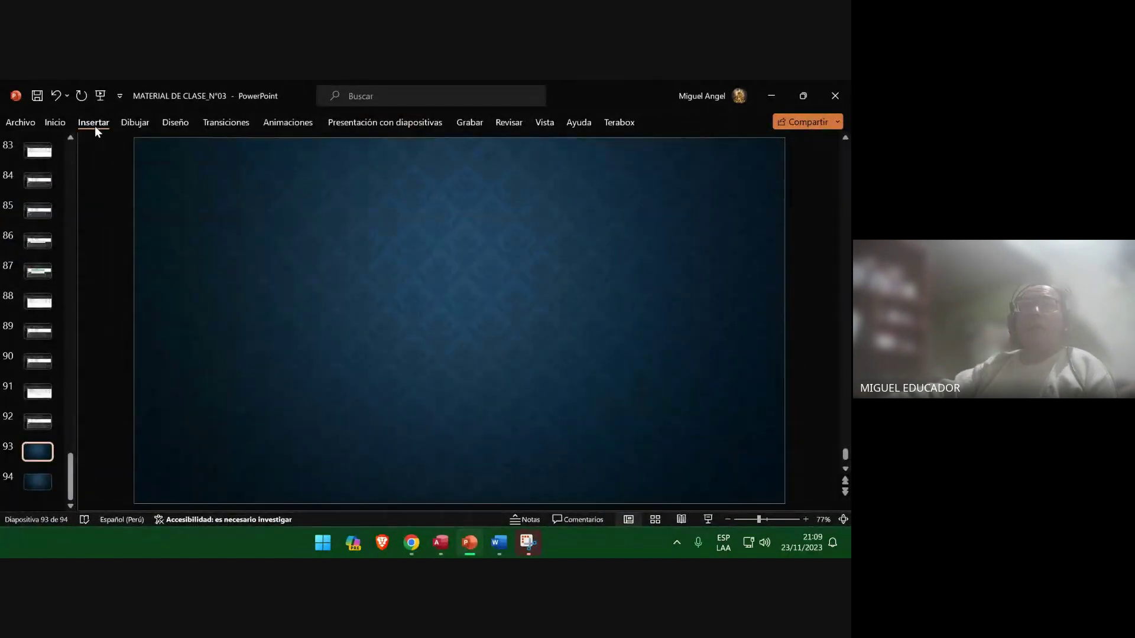
pyautogui.click(95, 126)
pyautogui.click(171, 147)
pyautogui.click(187, 204)
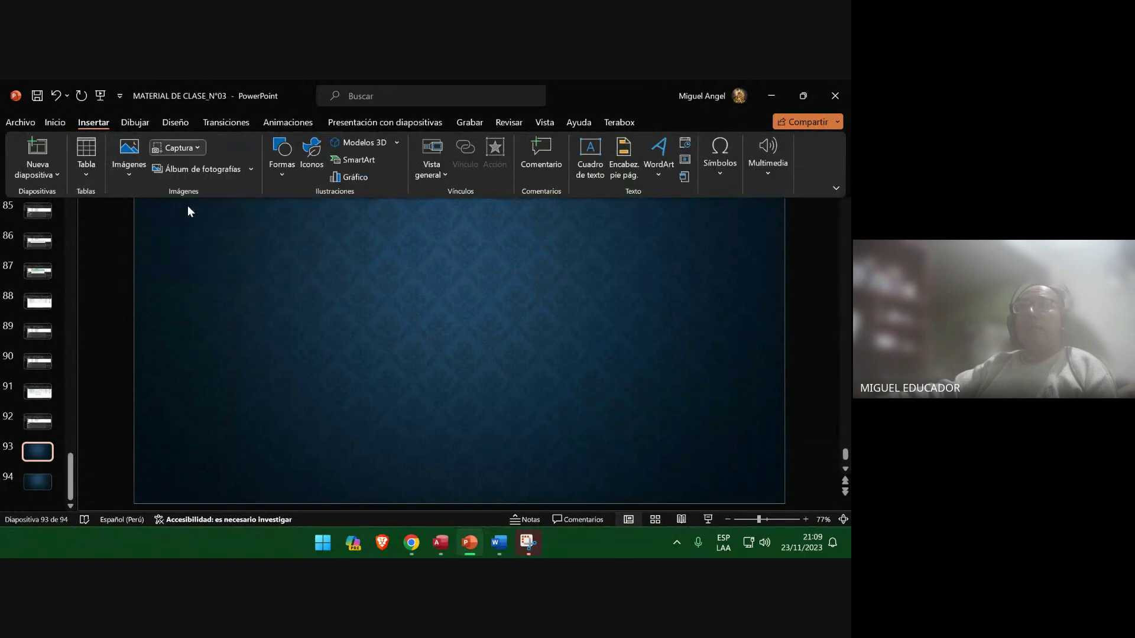
# Add three blank slides after slide 94, save the presentation with slide 94 selected, and return to Access.
pyautogui.click(37, 481)
pyautogui.press('Return')
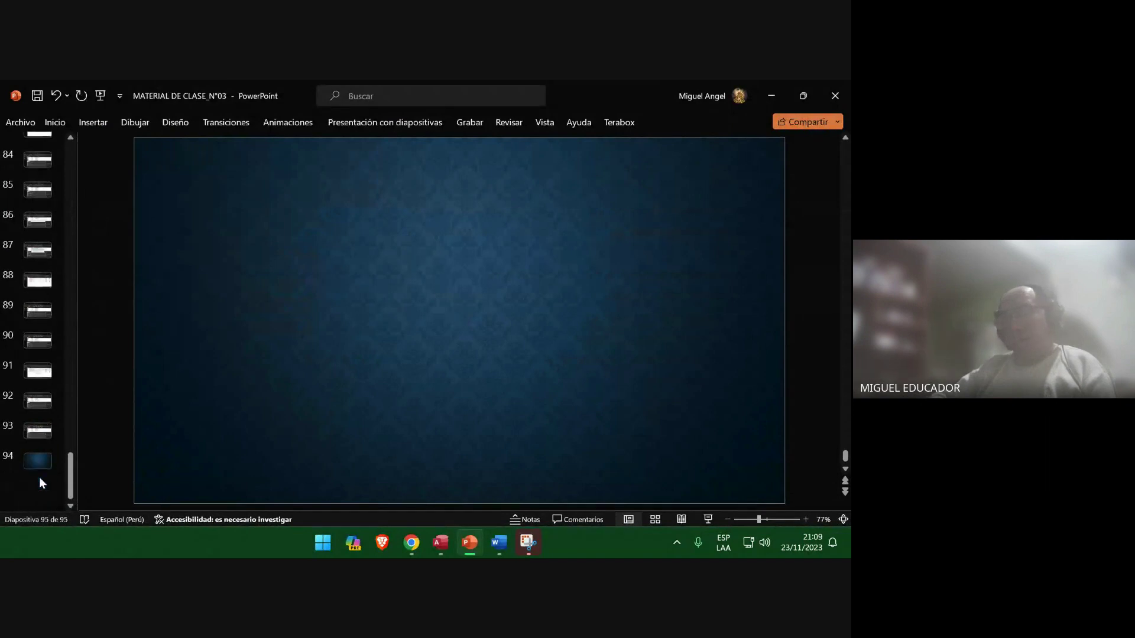
pyautogui.press('Return')
pyautogui.press('Return')
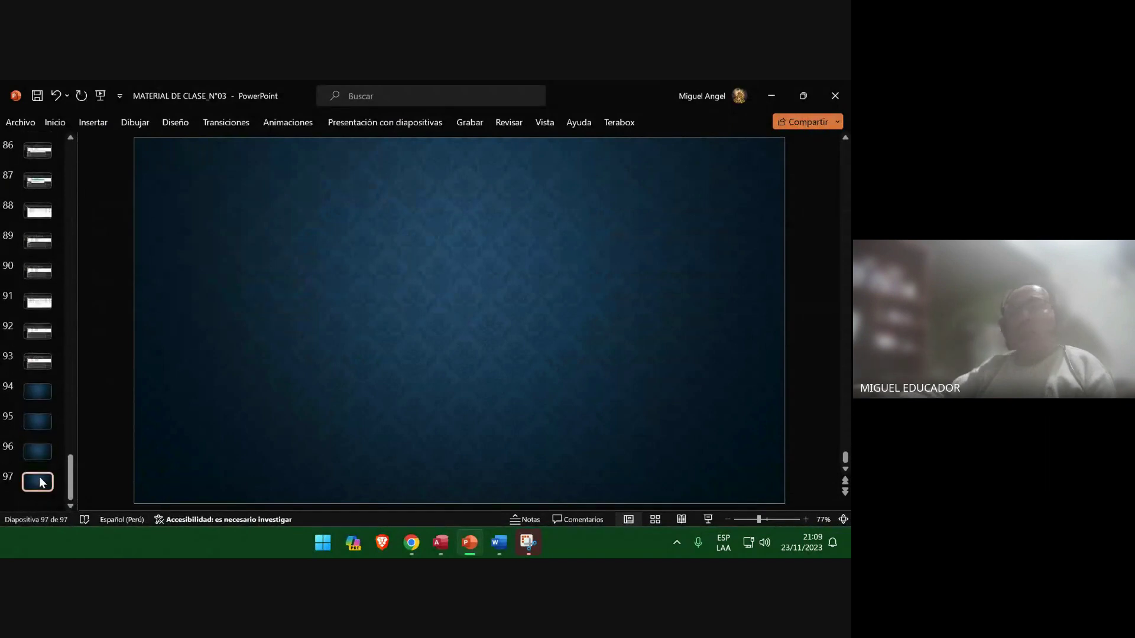
pyautogui.click(43, 393)
pyautogui.click(34, 97)
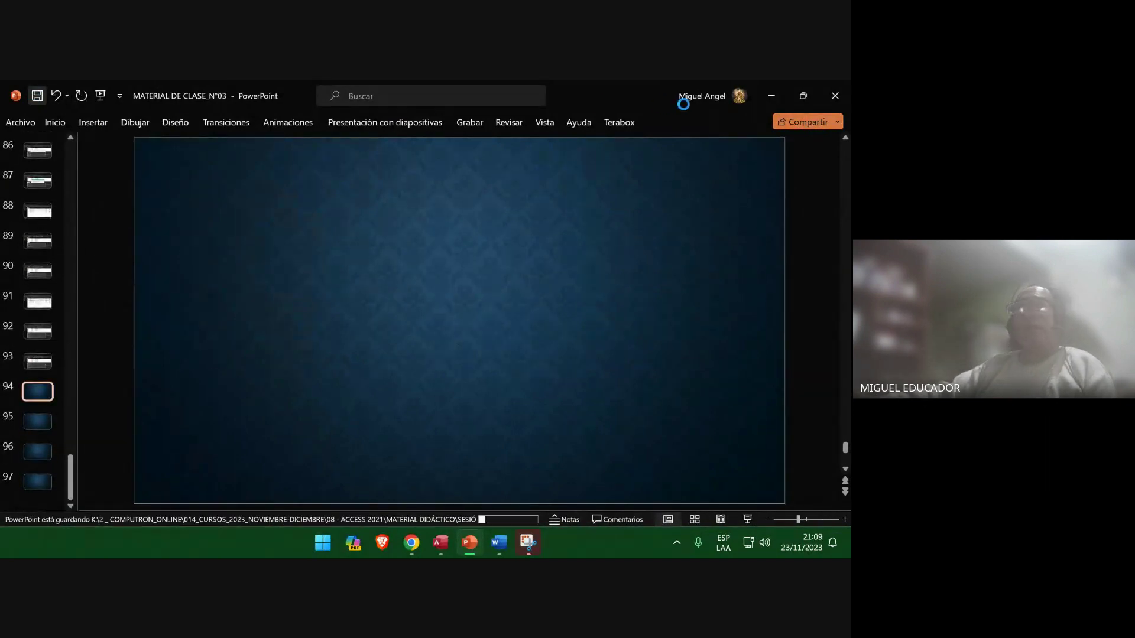
pyautogui.click(768, 95)
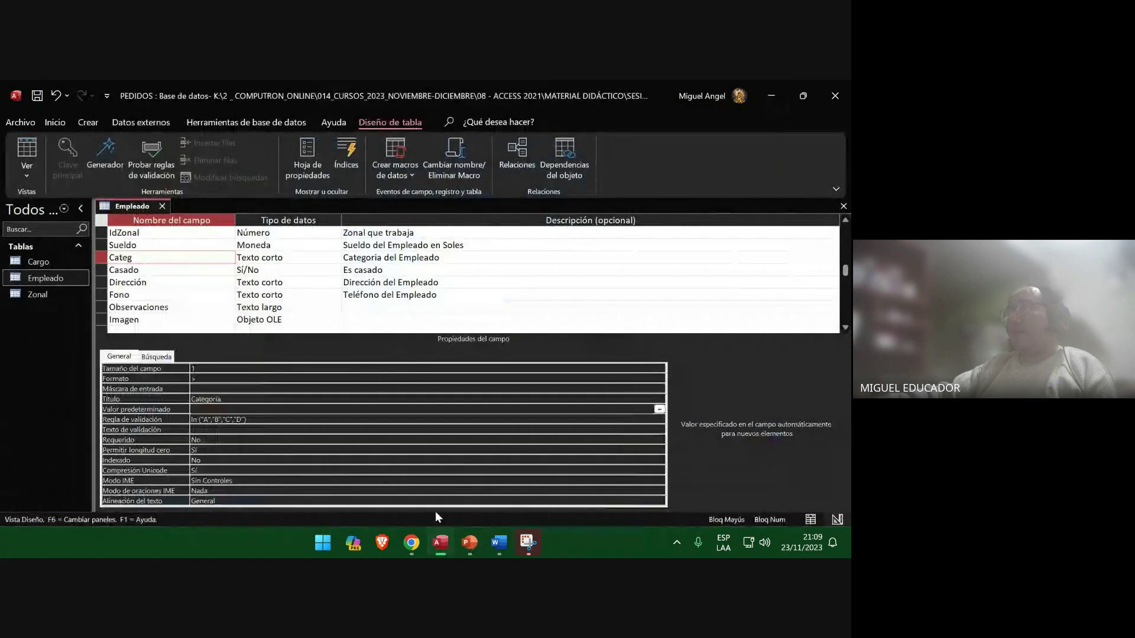
# Switch to the Word guide and copy the validation text "Error. Categorías de A - D".
pyautogui.click(491, 542)
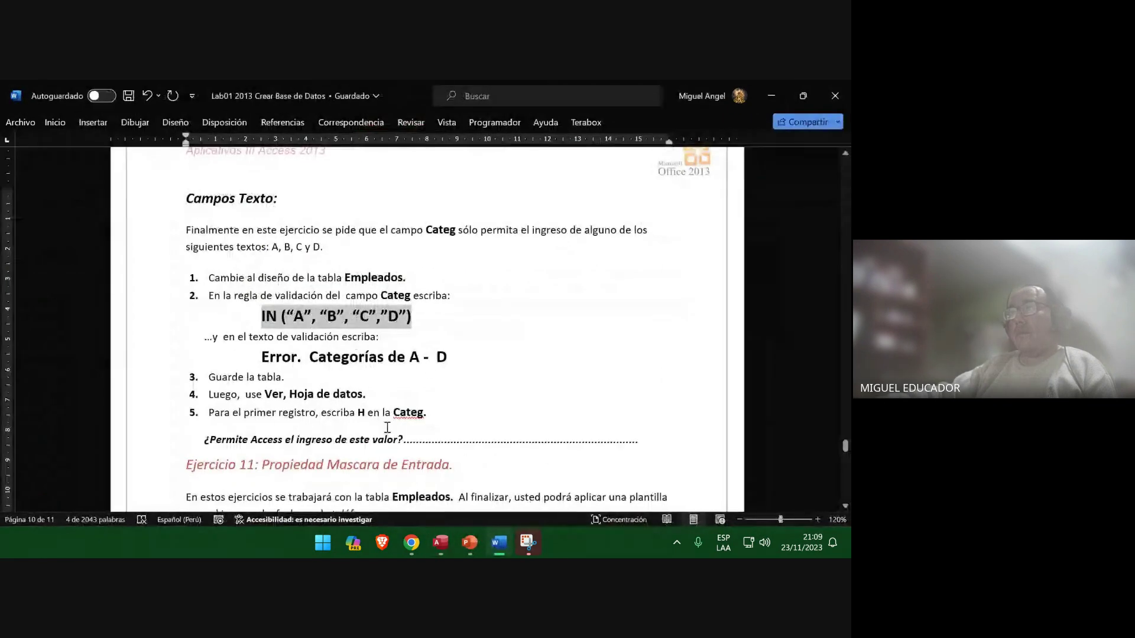
pyautogui.moveTo(455, 355); pyautogui.dragTo(280, 358)
pyautogui.hotkey('ctrl', 'c')
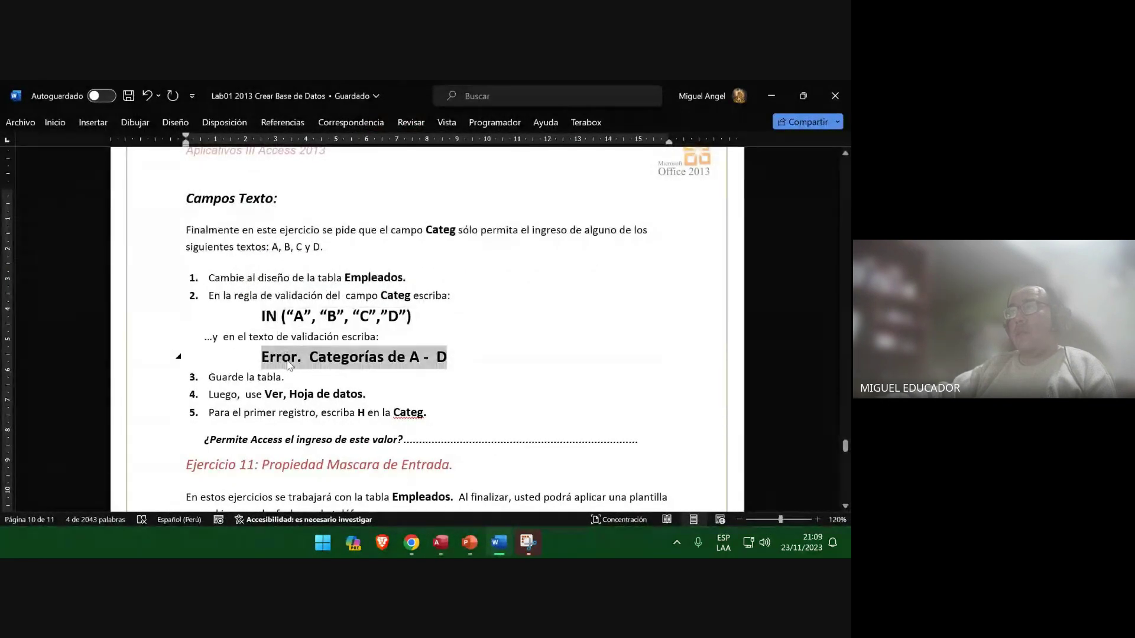
pyautogui.rightClick(289, 365)
pyautogui.rightClick(278, 360)
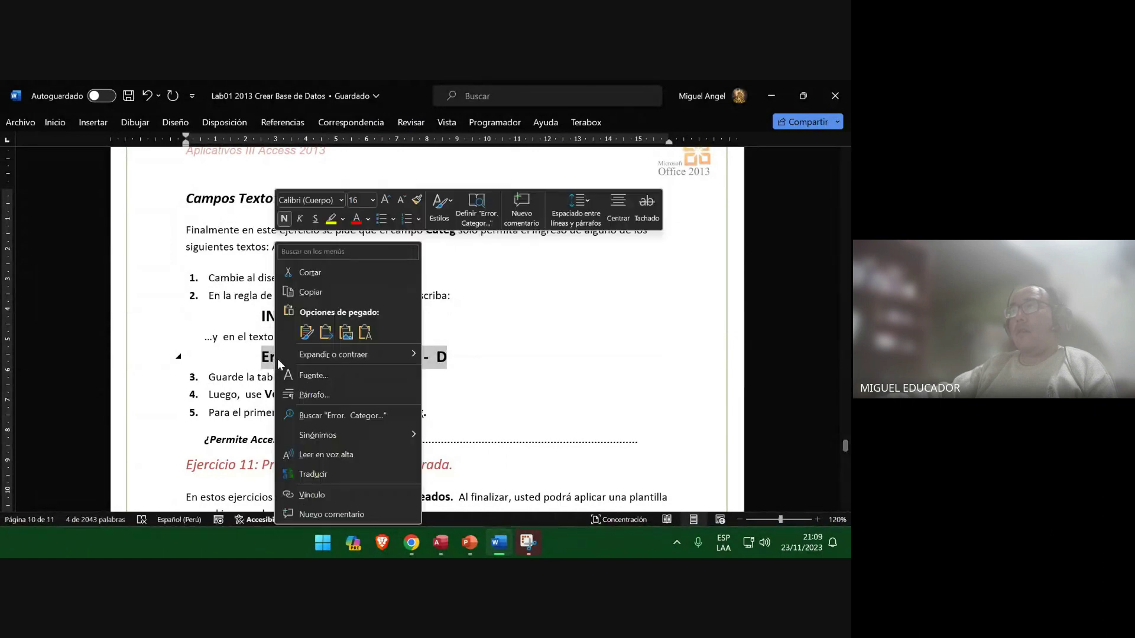
pyautogui.click(335, 295)
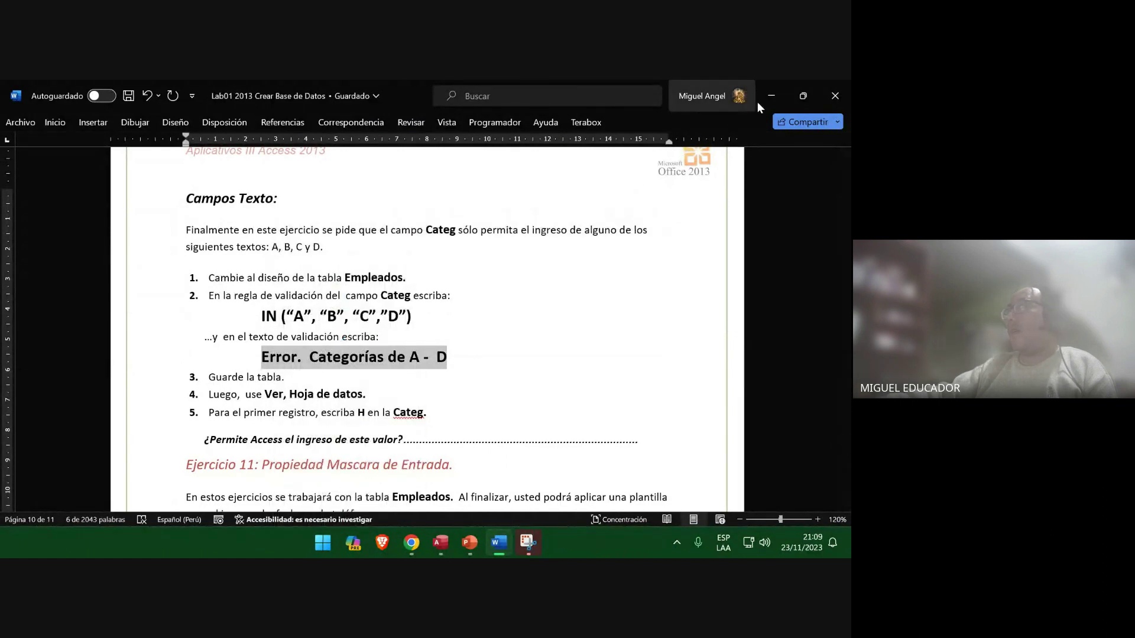
# Return to Access and paste the copied message as the Texto de validación of the Categ field.
pyautogui.hotkey('alt', 'Tab')
pyautogui.click(225, 430)
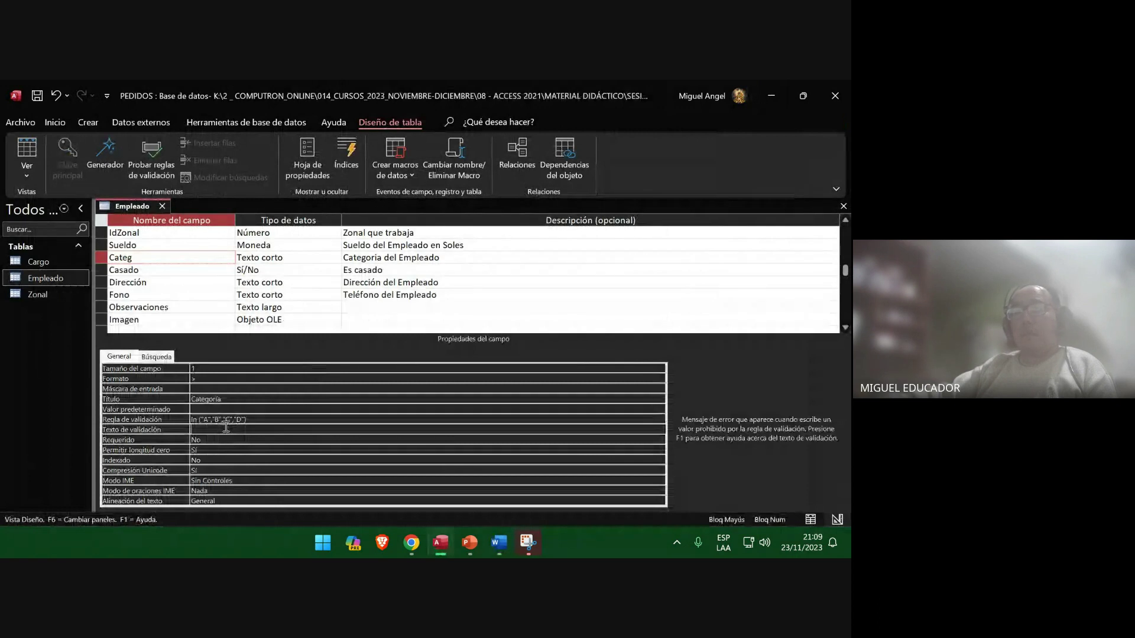
pyautogui.hotkey('ctrl', 'v')
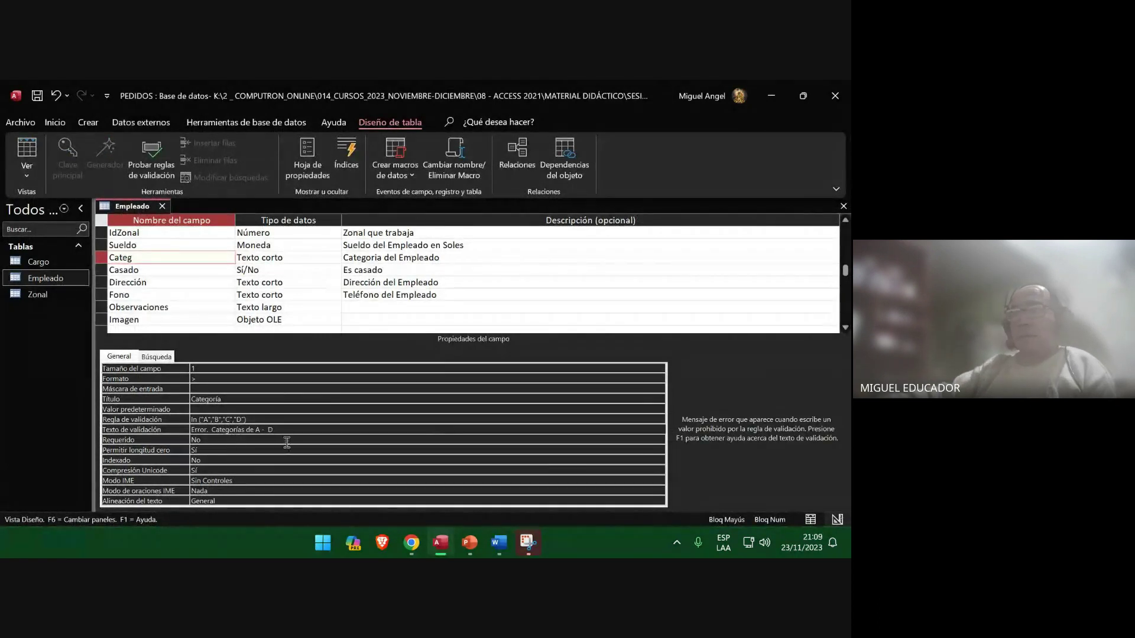
pyautogui.press('Return')
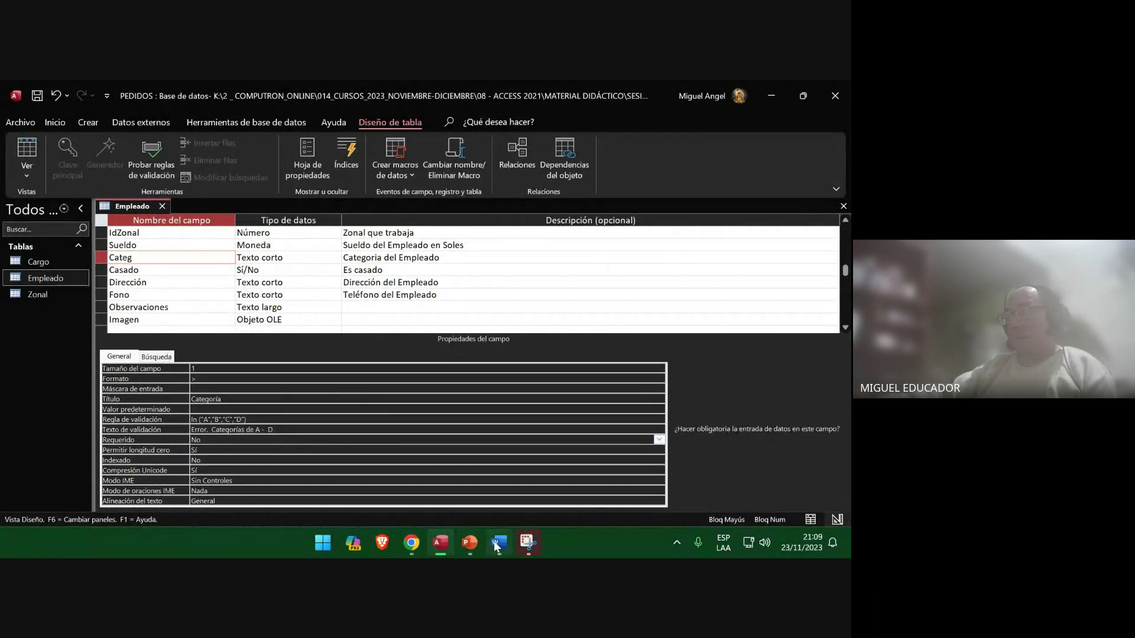
# Insert a screenshot of the Access window on PowerPoint slide 94, save the presentation with slide 95 selected, and return to Access.
pyautogui.click(469, 543)
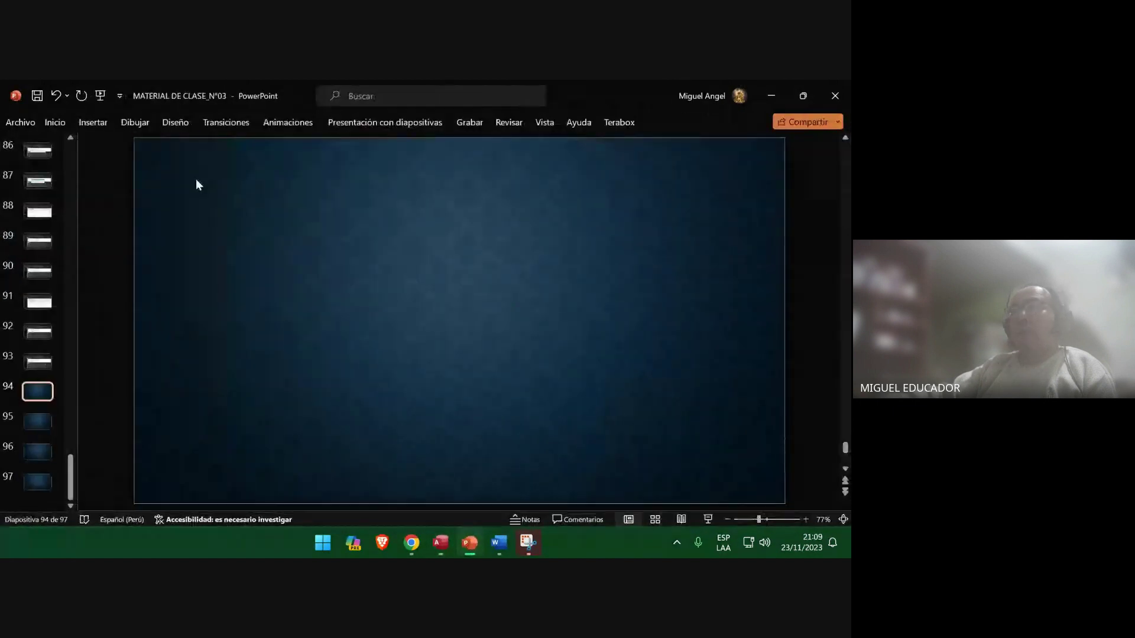
pyautogui.click(88, 123)
pyautogui.click(177, 148)
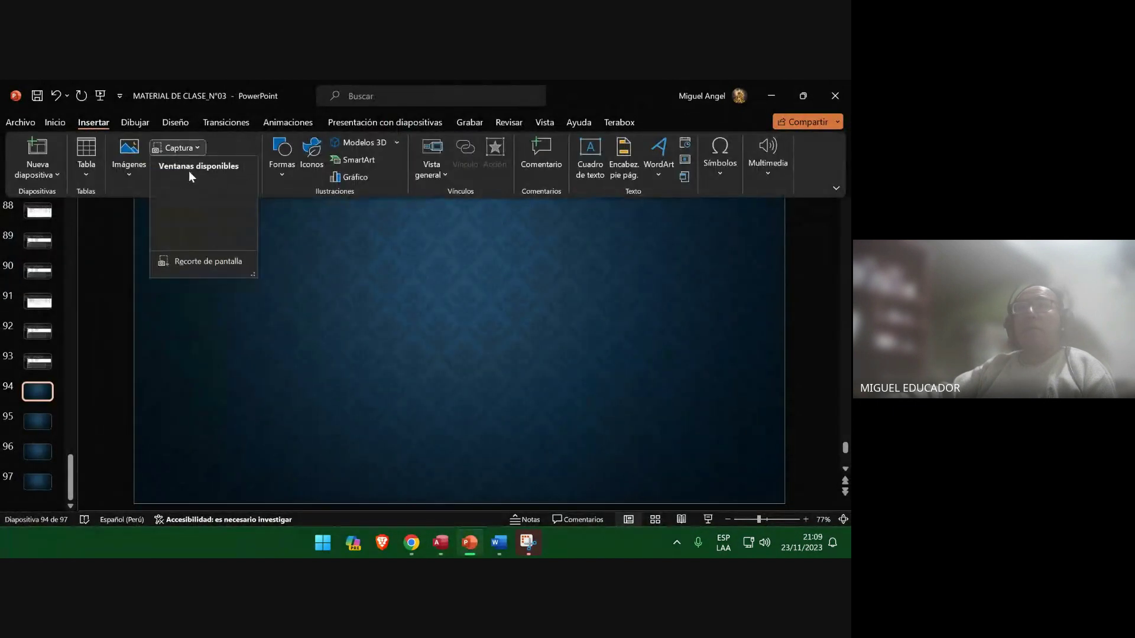
pyautogui.click(194, 206)
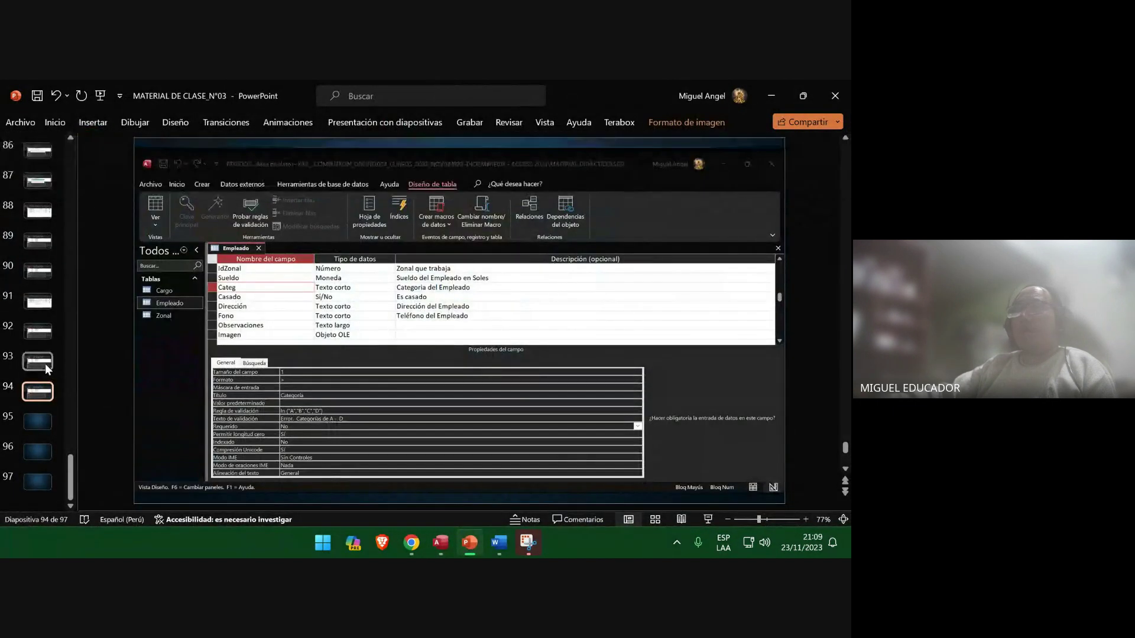
pyautogui.press('Down')
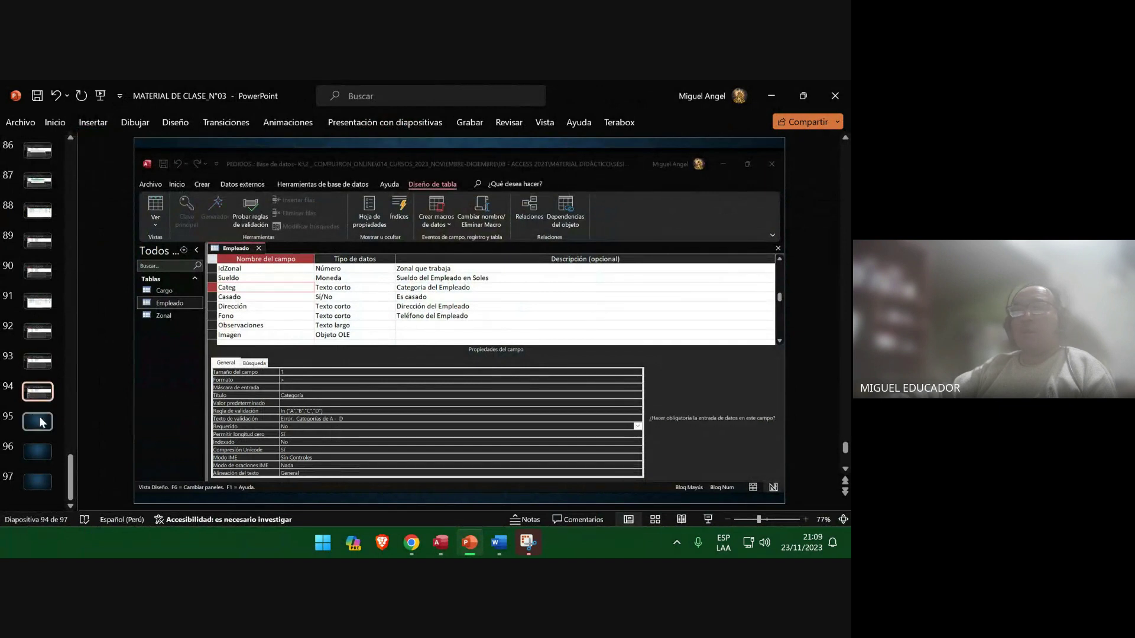
pyautogui.click(38, 95)
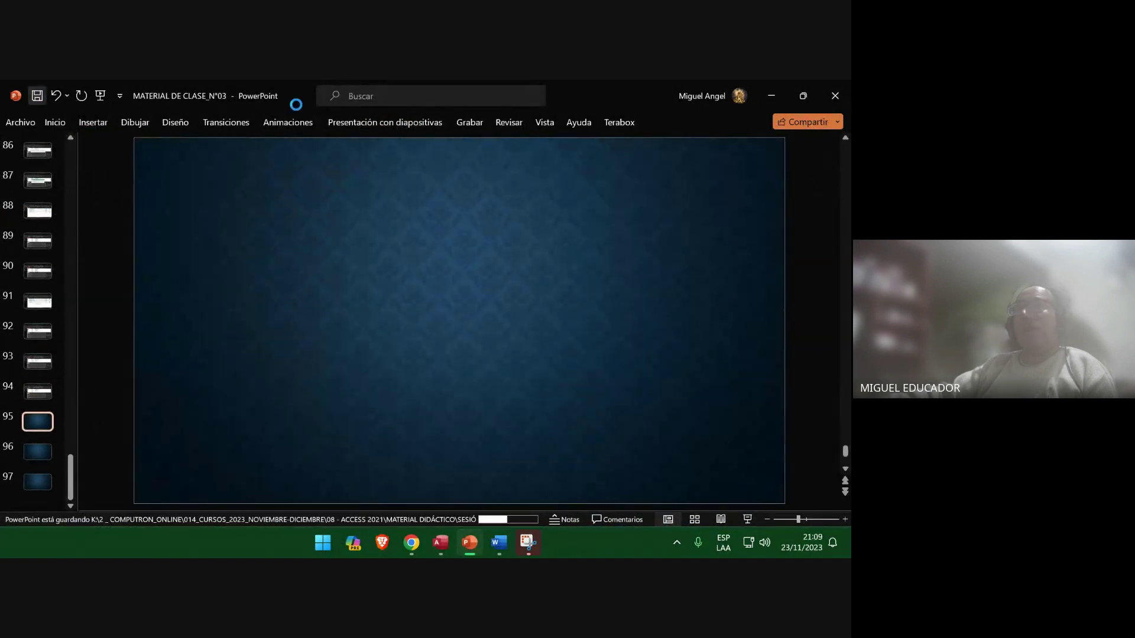
pyautogui.click(771, 96)
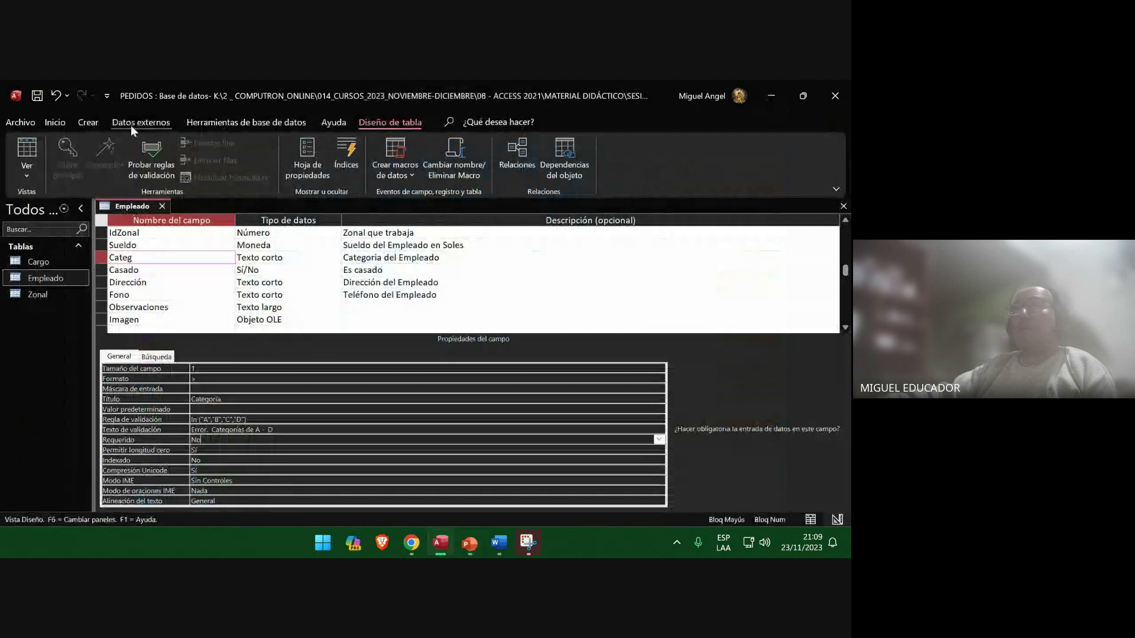
# Save the Empleado table design and capture the whole Access window with the data integrity prompt using the snipping tool.
pyautogui.click(37, 95)
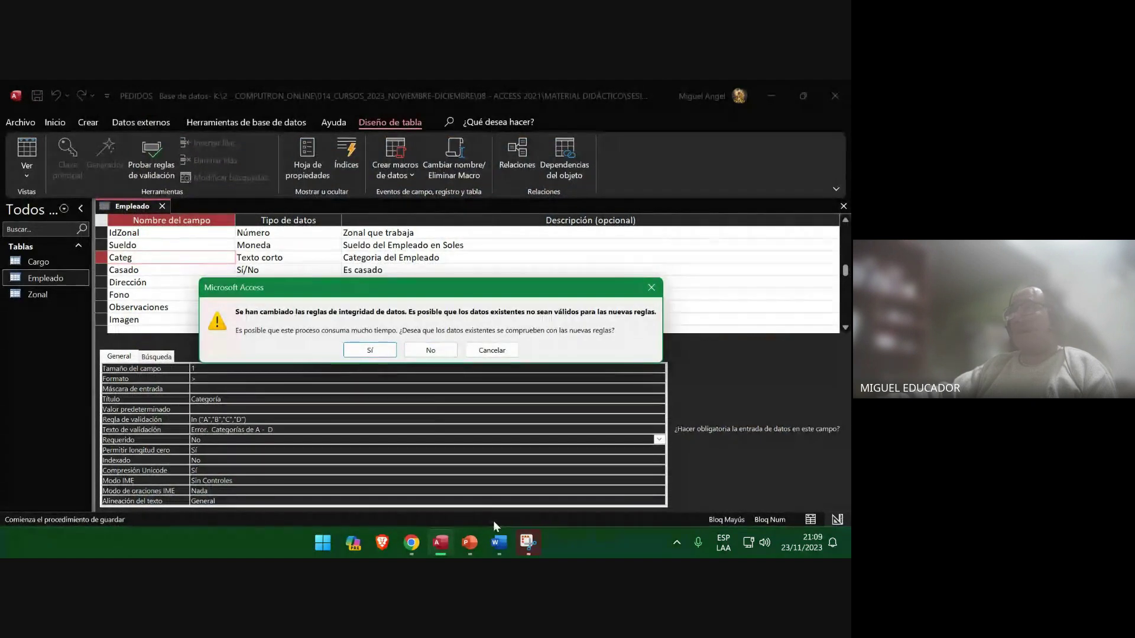
pyautogui.click(528, 542)
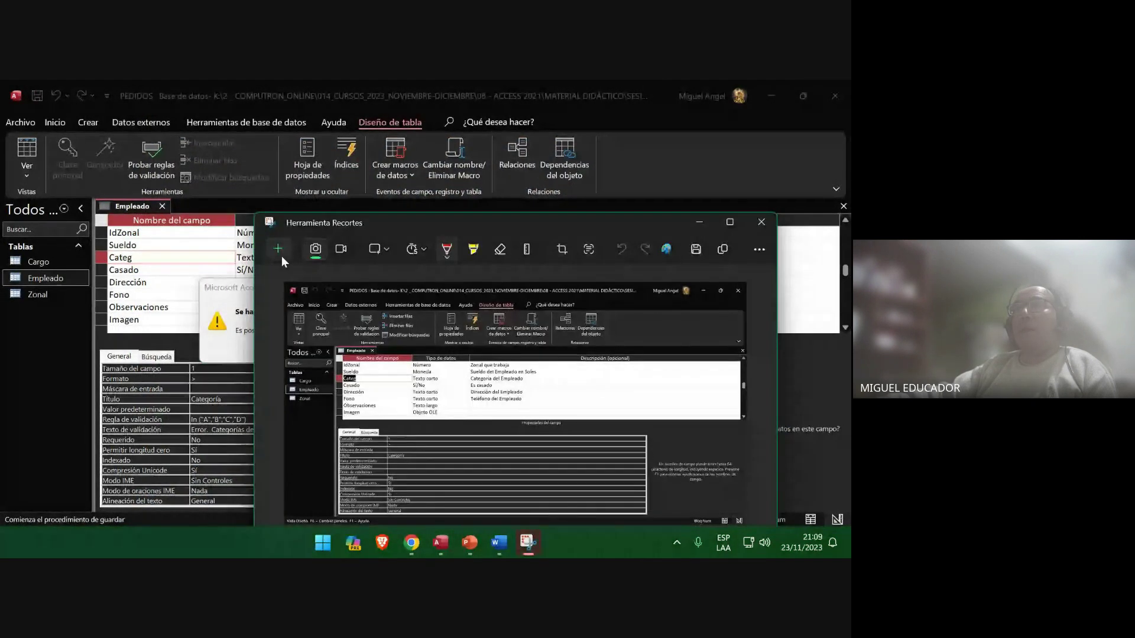
pyautogui.click(3, 86)
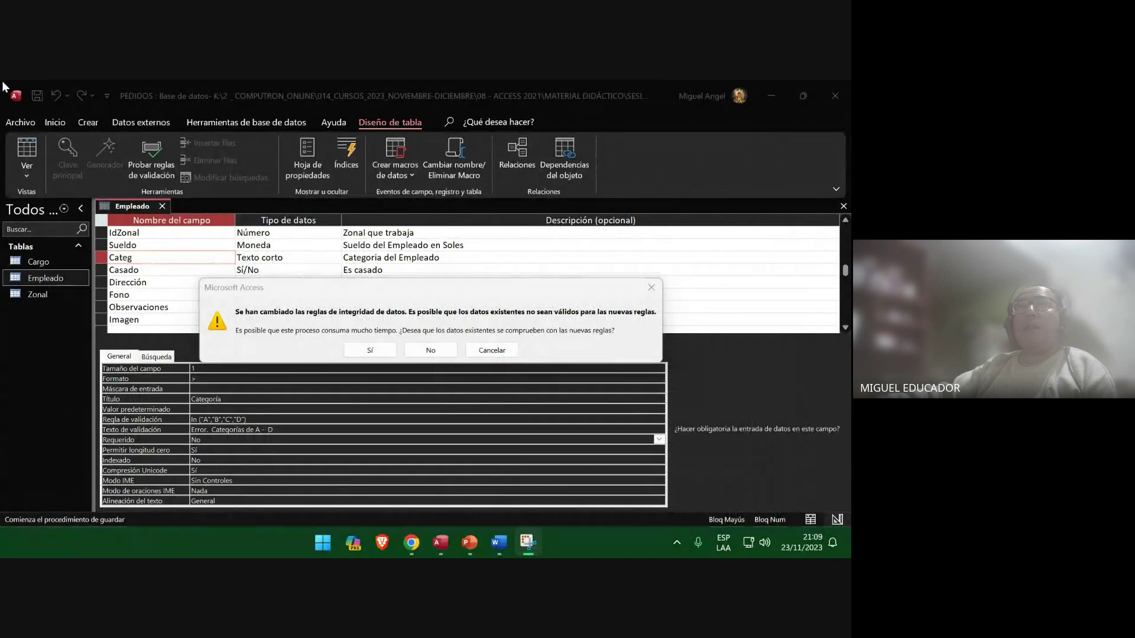
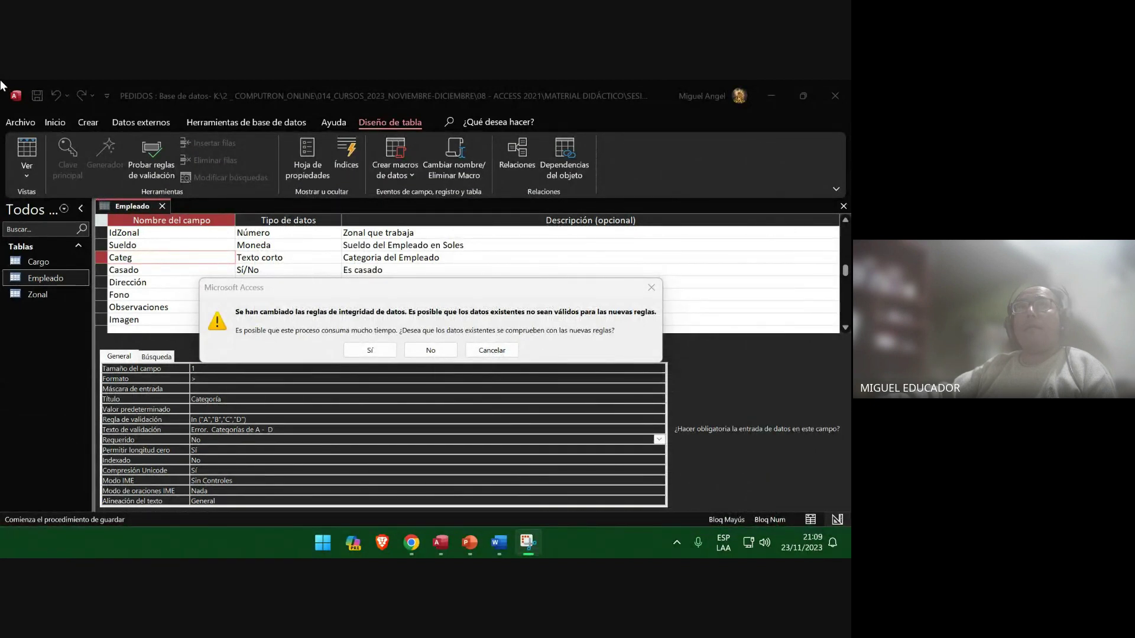
pyautogui.press('super+shift+s')
pyautogui.moveTo(1, 82); pyautogui.dragTo(847, 528)
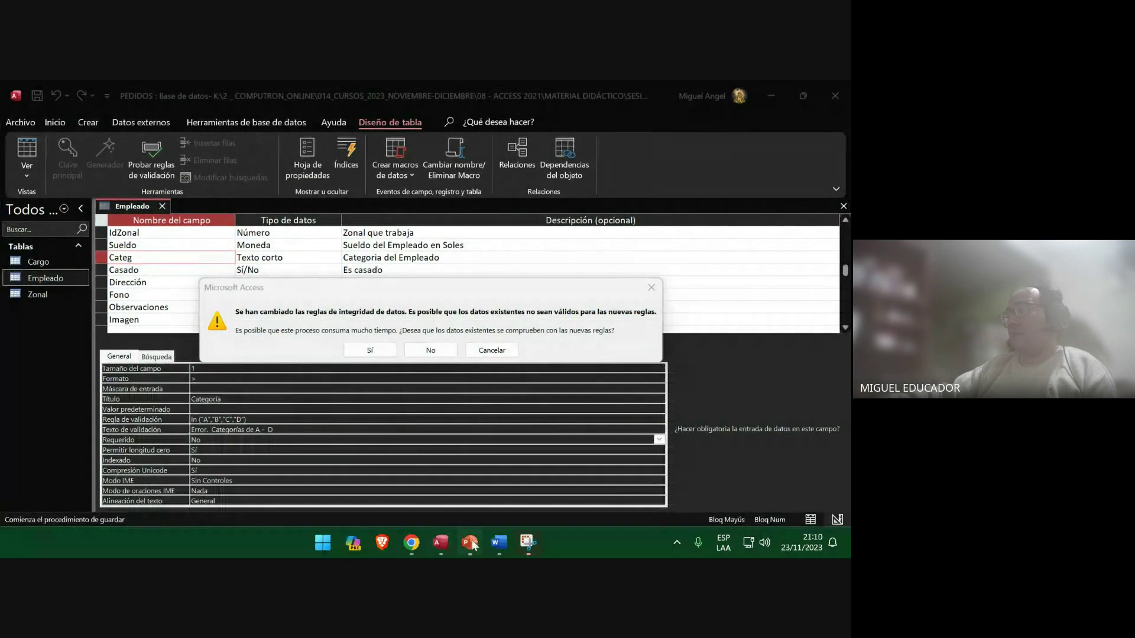
# Switch to PowerPoint, paste the capture as a picture onto slide 95, and select slide 96.
pyautogui.click(473, 545)
pyautogui.rightClick(329, 282)
pyautogui.click(380, 329)
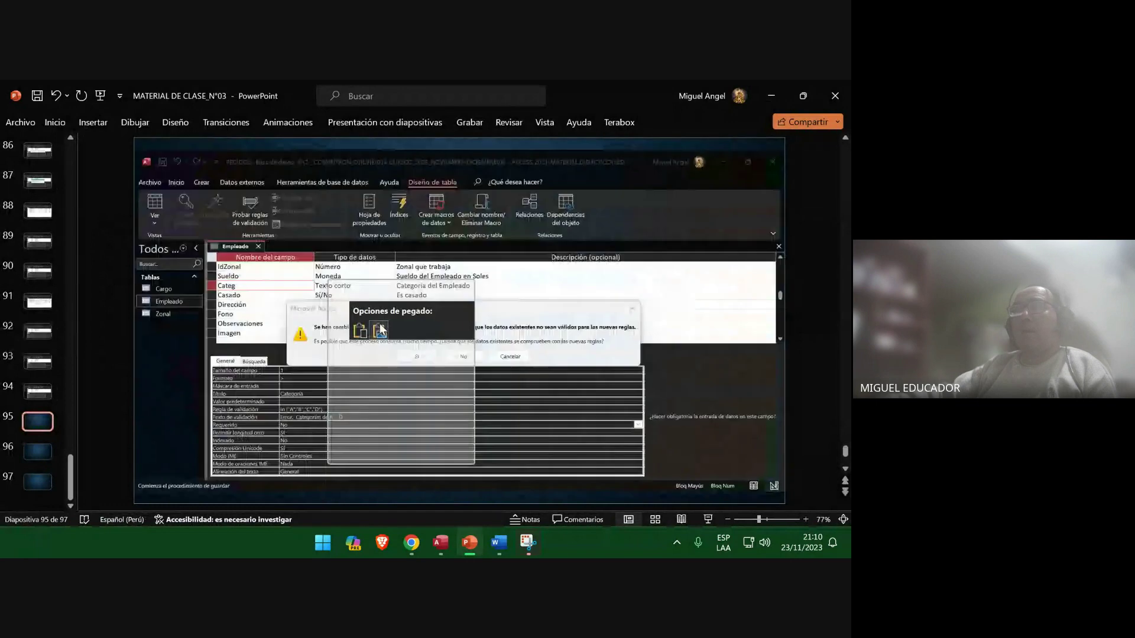
pyautogui.click(42, 452)
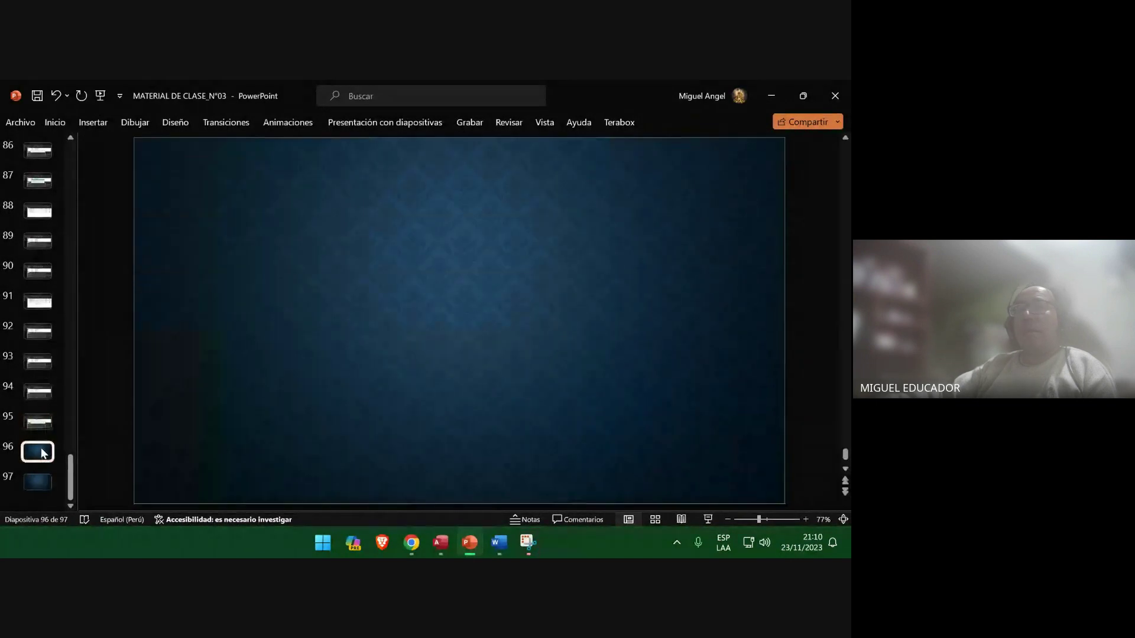
pyautogui.press('Up')
pyautogui.press('Down')
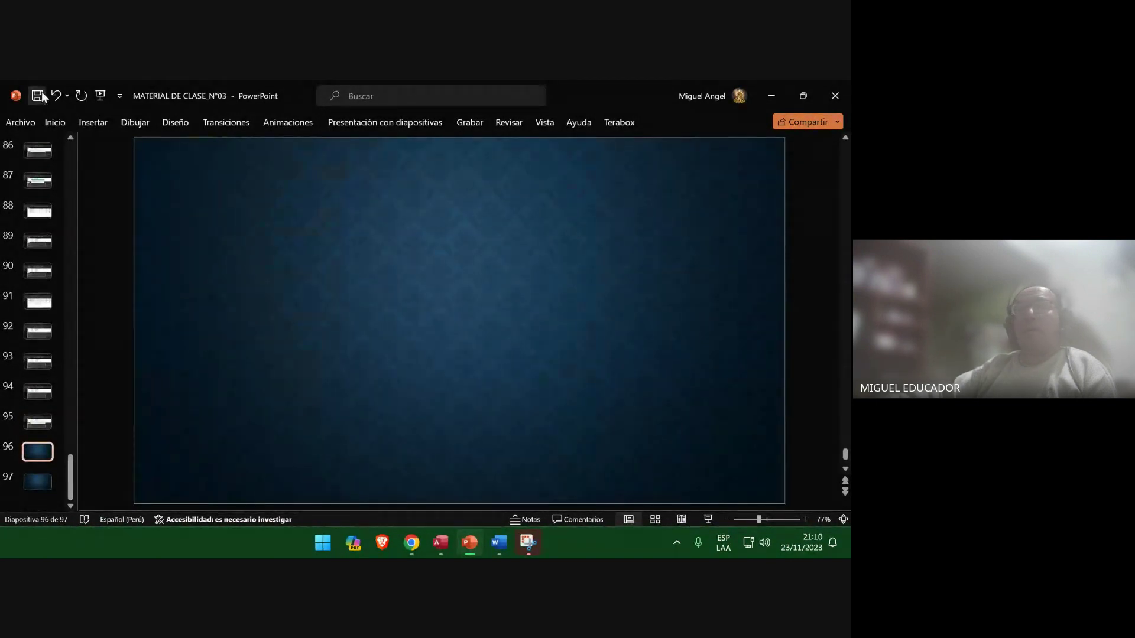
# Save the presentation, return to Access, accept the data integrity check on existing data, and show the Empleado table in Hoja de datos view.
pyautogui.click(38, 94)
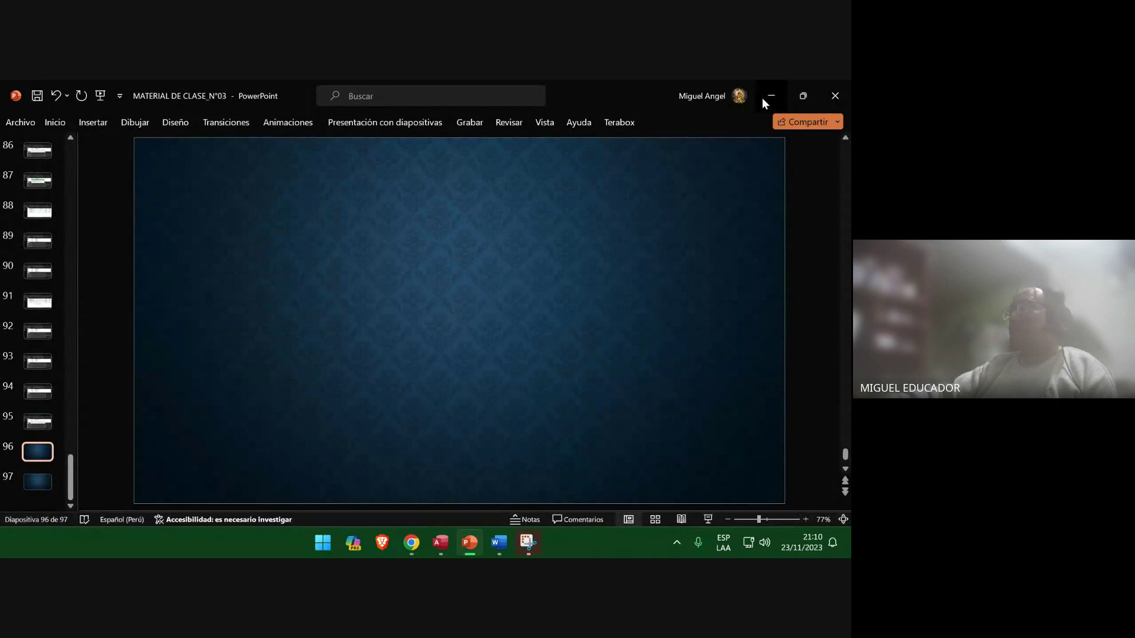
pyautogui.click(762, 97)
pyautogui.click(359, 348)
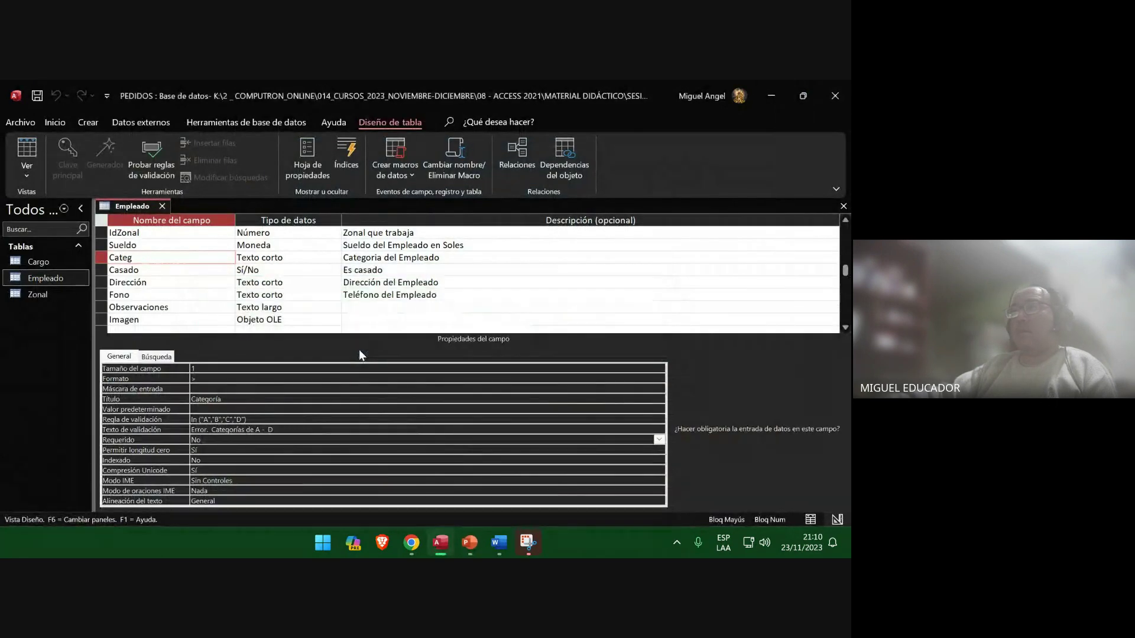
pyautogui.click(20, 147)
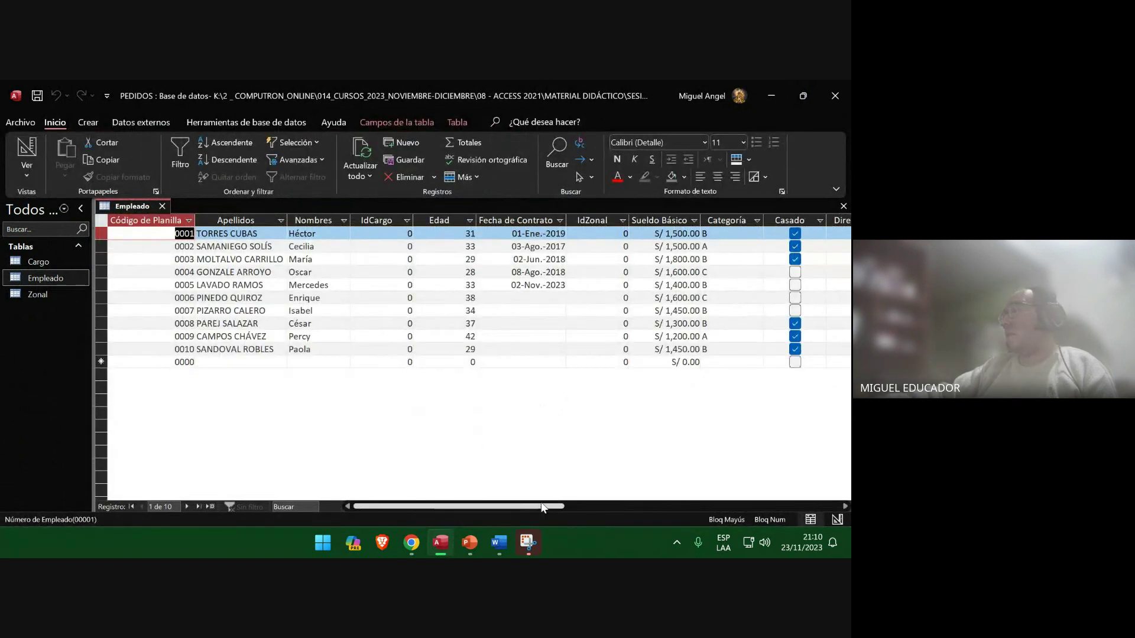
# Switch to PowerPoint and insert a screenshot of the Access window with the Empleado datasheet on slide 96.
pyautogui.click(476, 544)
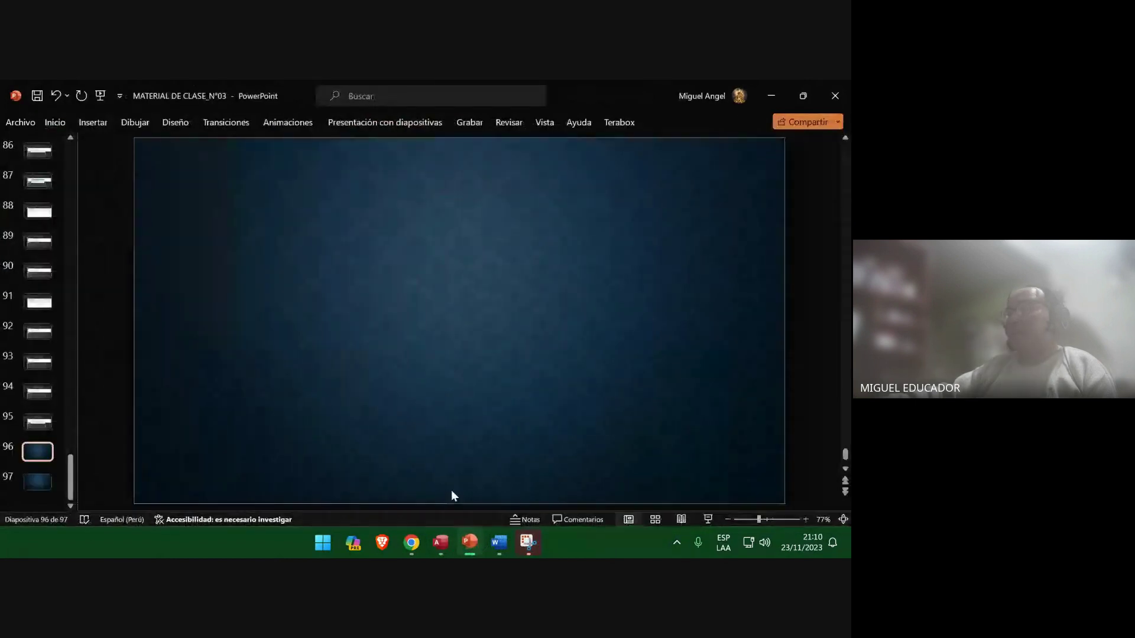
pyautogui.click(94, 122)
pyautogui.click(179, 147)
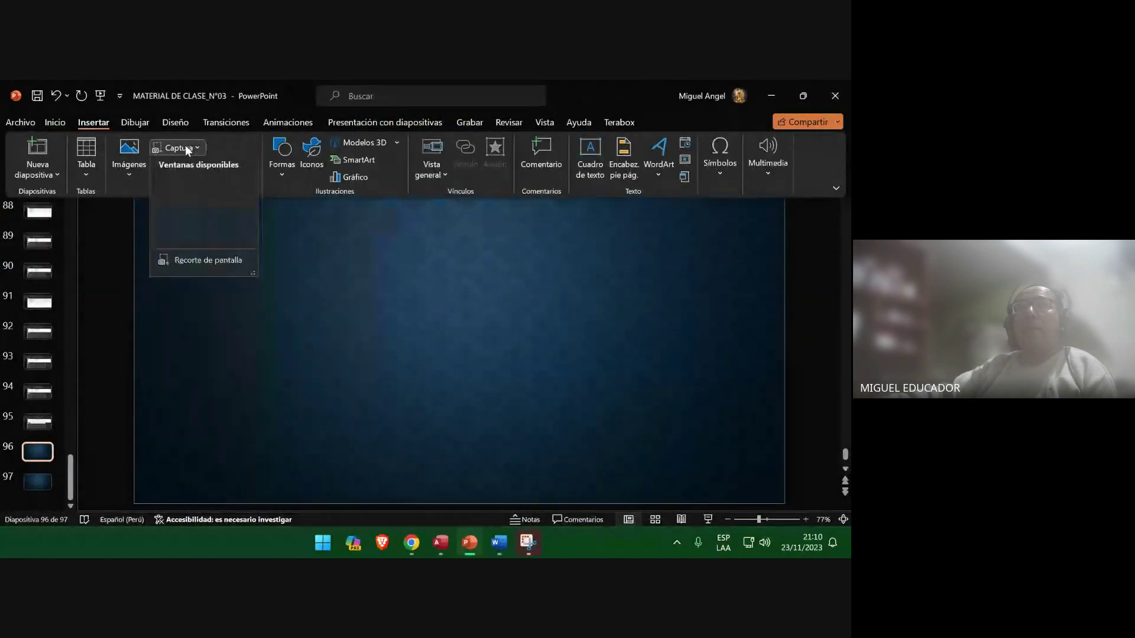
pyautogui.click(188, 212)
# Add five blank slides after slide 97 and select slide 97 again.
pyautogui.click(35, 482)
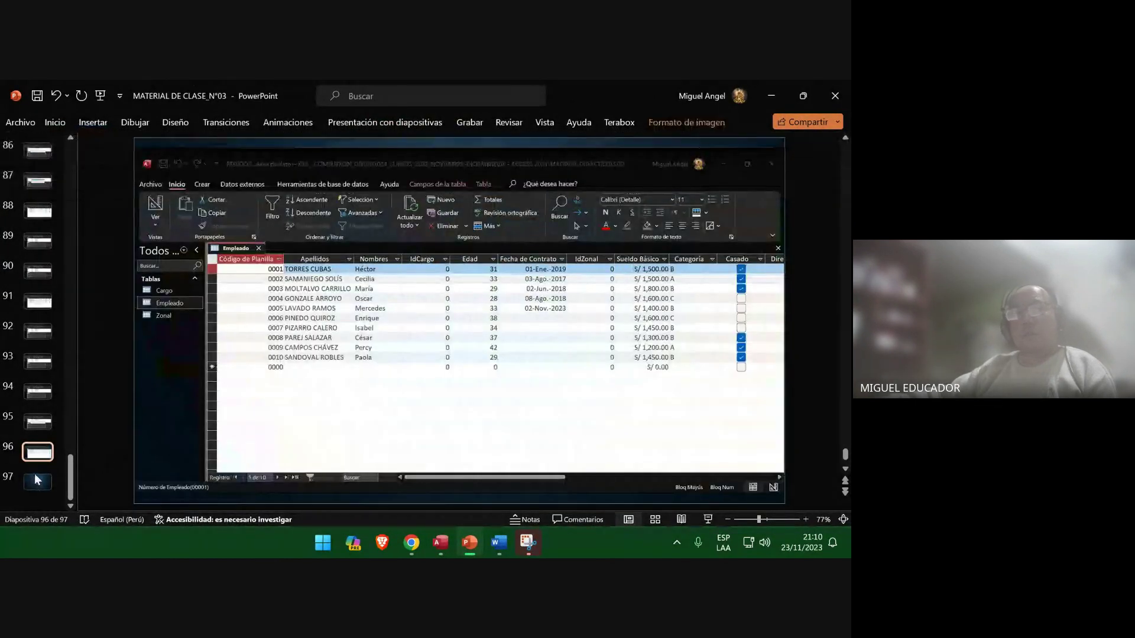
pyautogui.press('Return')
pyautogui.press('Return')
pyautogui.press('Return')
pyautogui.press('Return')
pyautogui.press('Return')
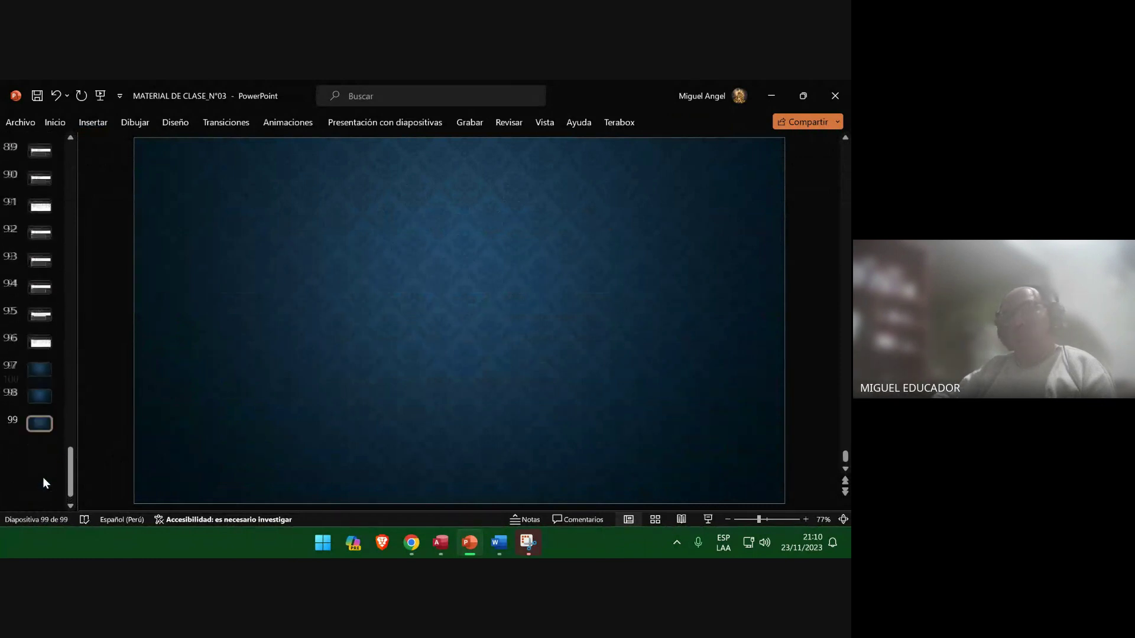
pyautogui.click(41, 351)
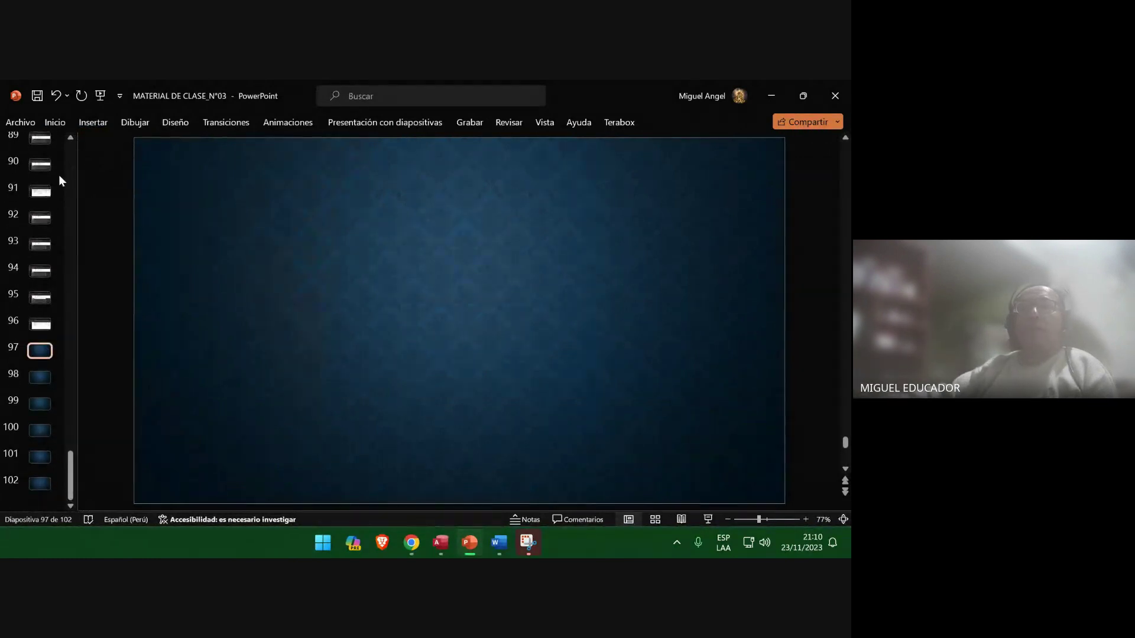
# Return to Access, enter G as the first record's Categoría, and capture the whole Access window with the snipping tool.
pyautogui.click(769, 95)
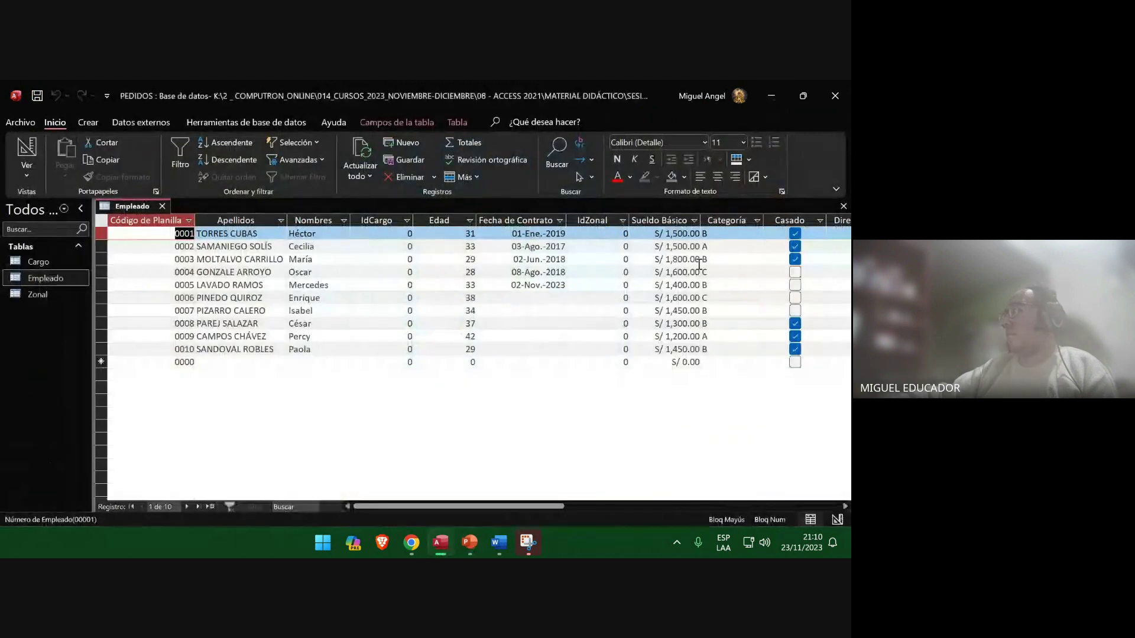
pyautogui.click(751, 233)
pyautogui.write('G')
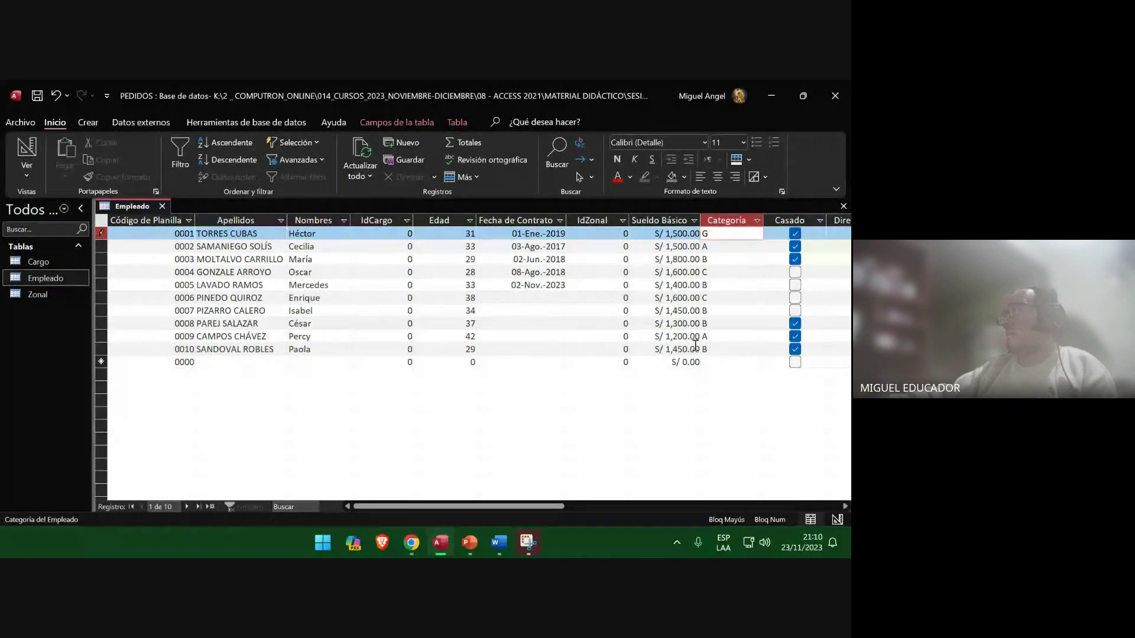
pyautogui.click(528, 542)
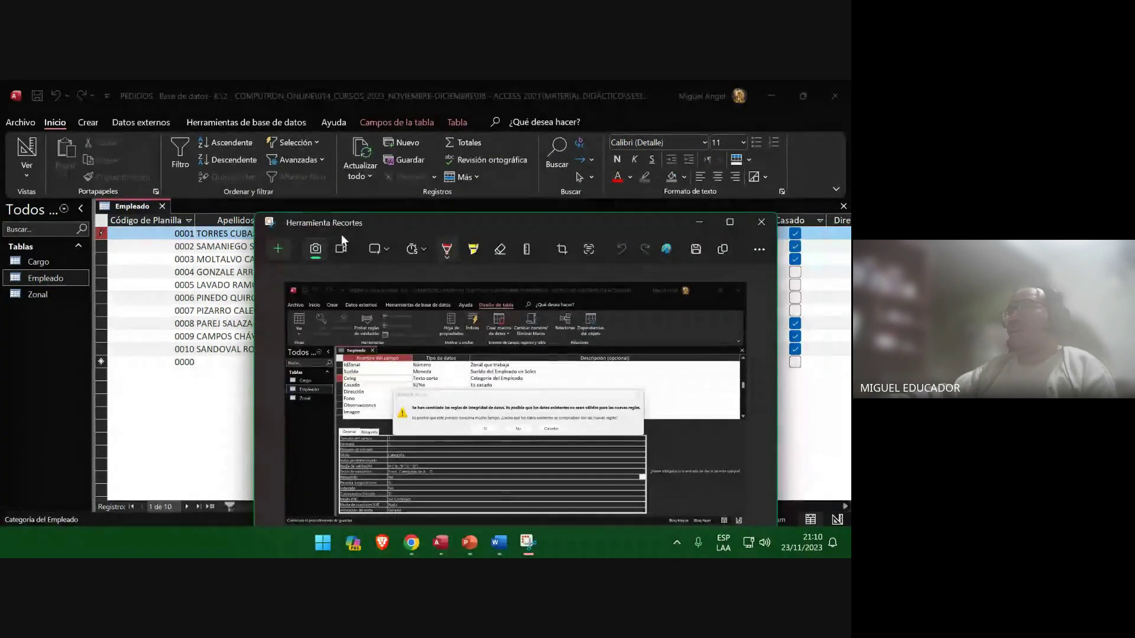
pyautogui.click(277, 253)
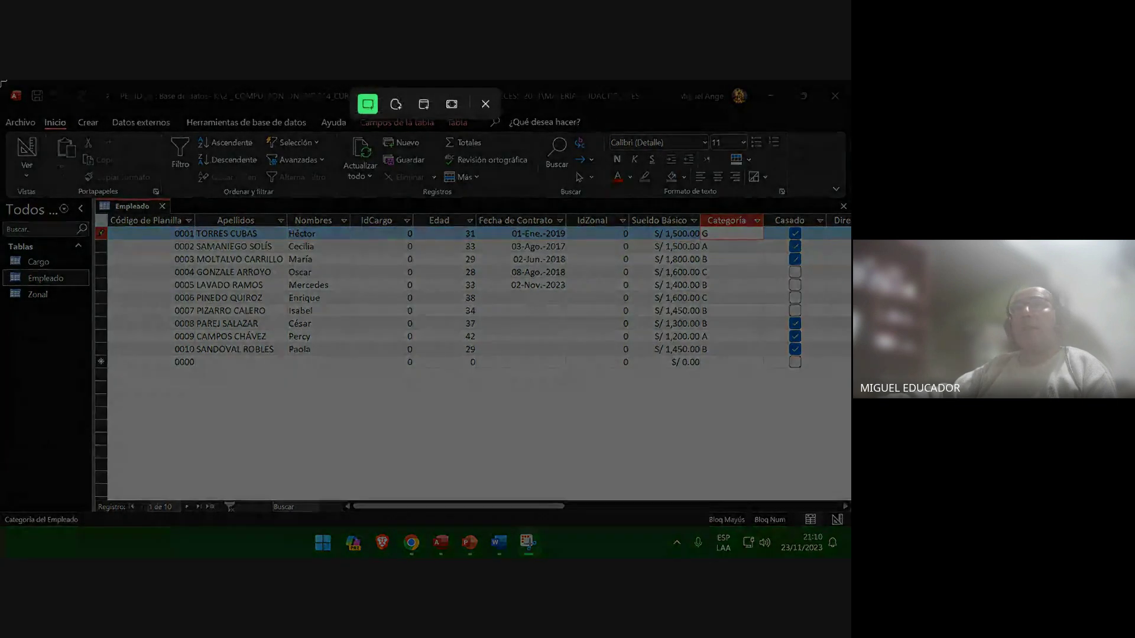
pyautogui.moveTo(3, 83); pyautogui.dragTo(848, 527)
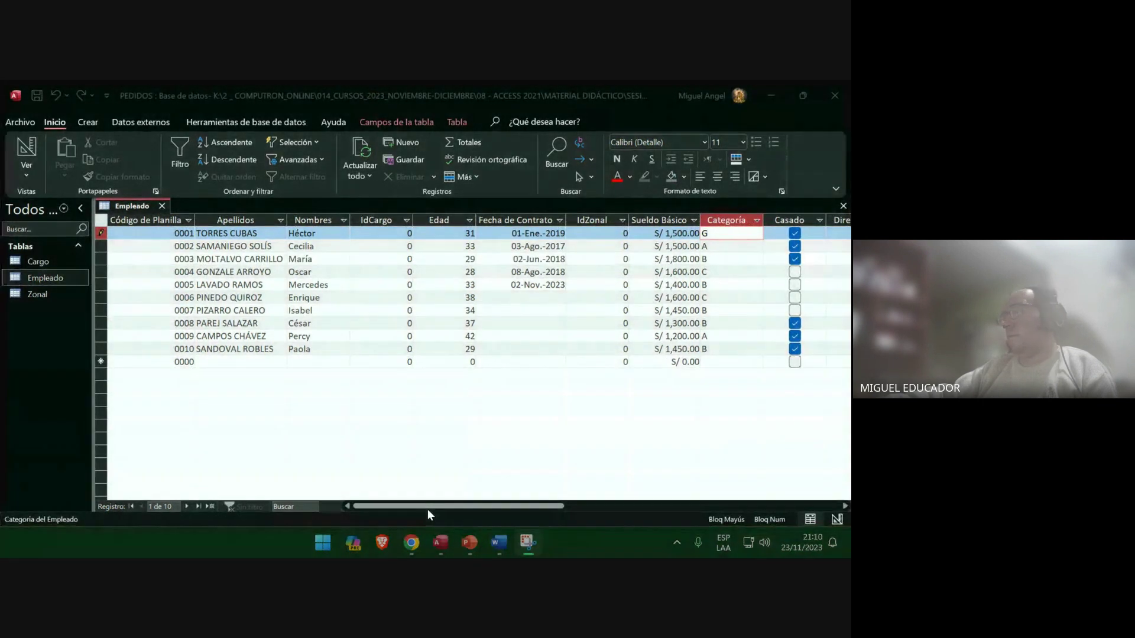
# Switch to PowerPoint, paste the capture as a picture onto slide 97, select slide 98, and save the presentation.
pyautogui.click(469, 541)
pyautogui.rightClick(372, 285)
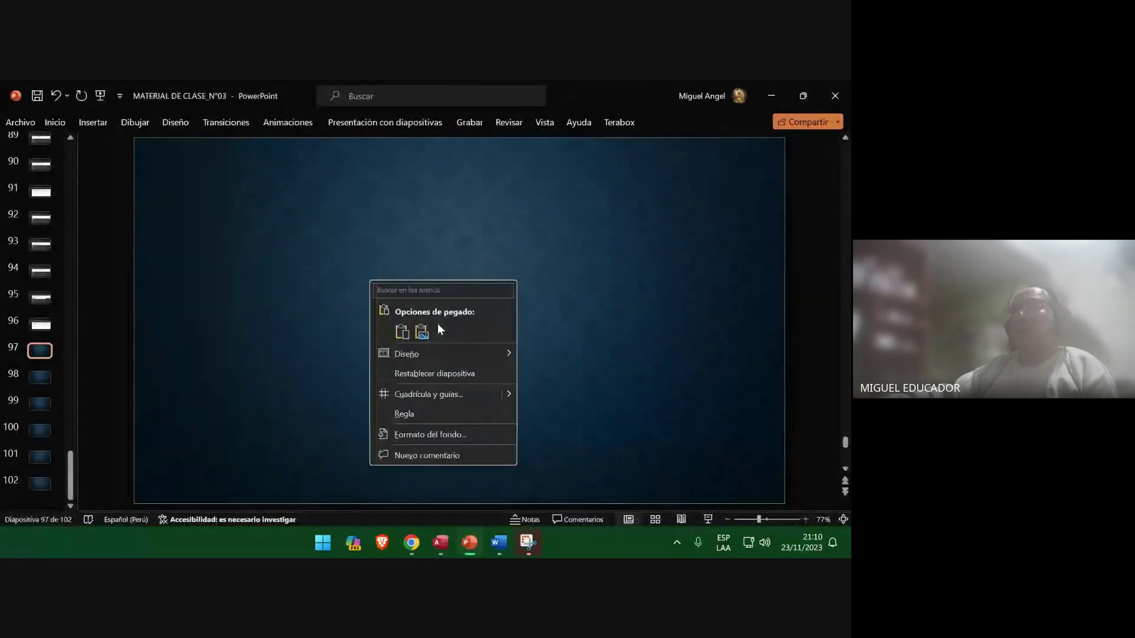
pyautogui.click(434, 325)
pyautogui.click(47, 381)
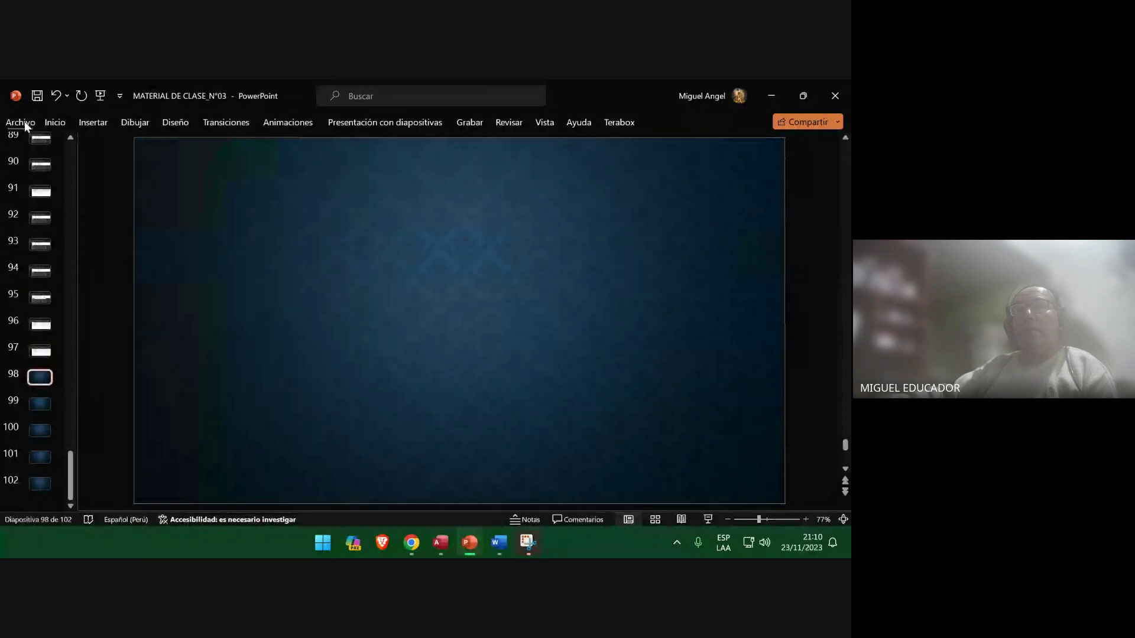
pyautogui.click(36, 95)
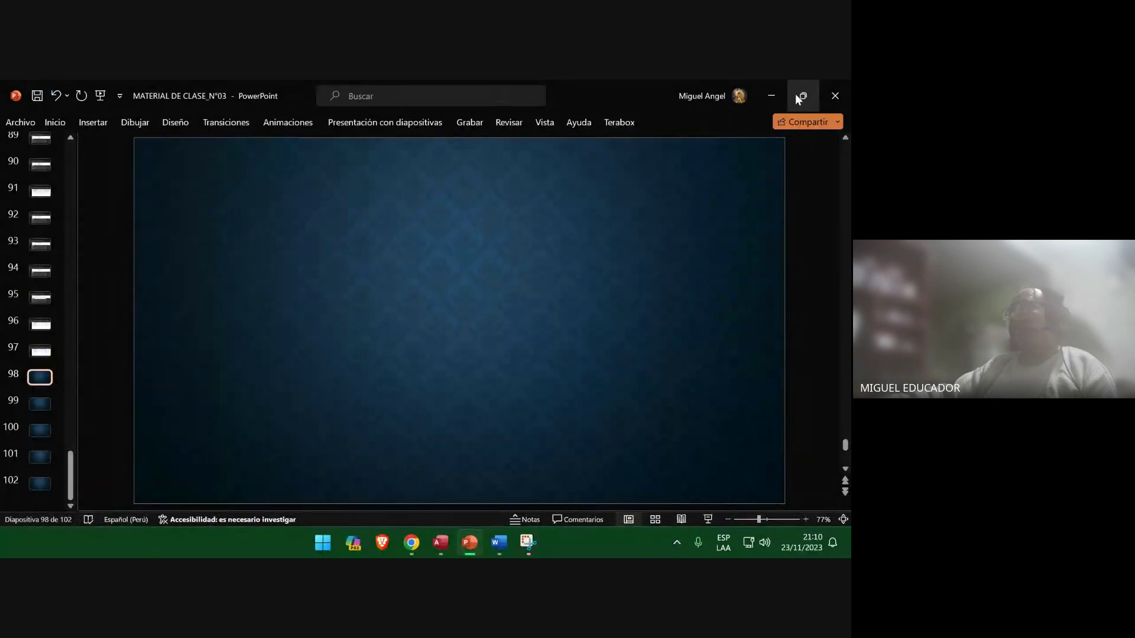
# Return to Access, try to commit the G category by moving to the second record, and capture the window with its validation message.
pyautogui.click(770, 95)
pyautogui.click(733, 246)
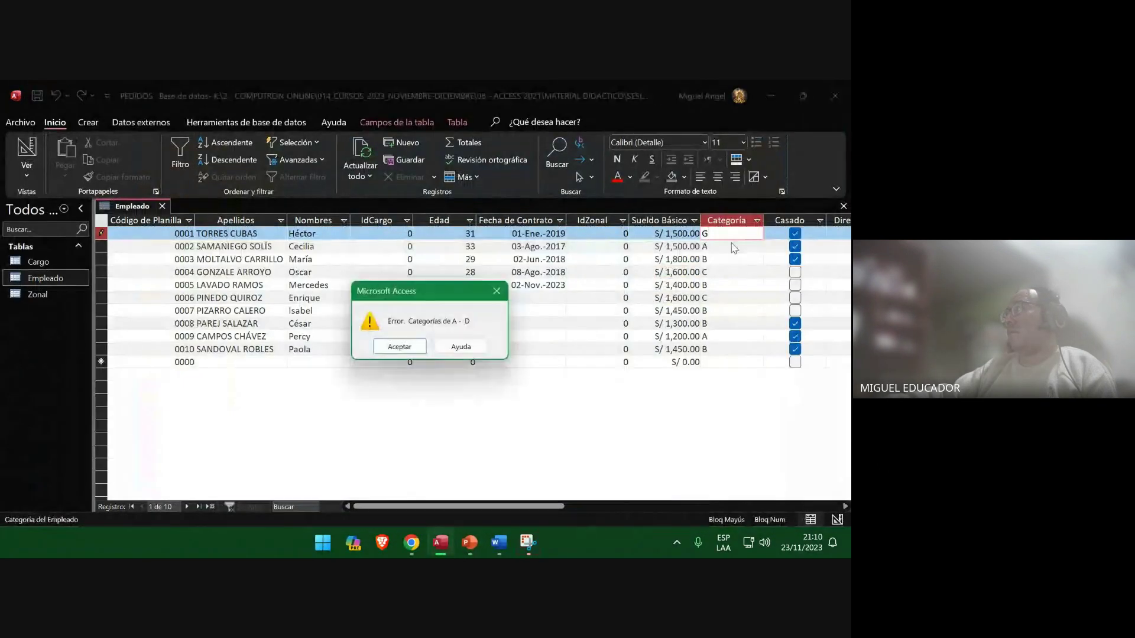
pyautogui.click(523, 543)
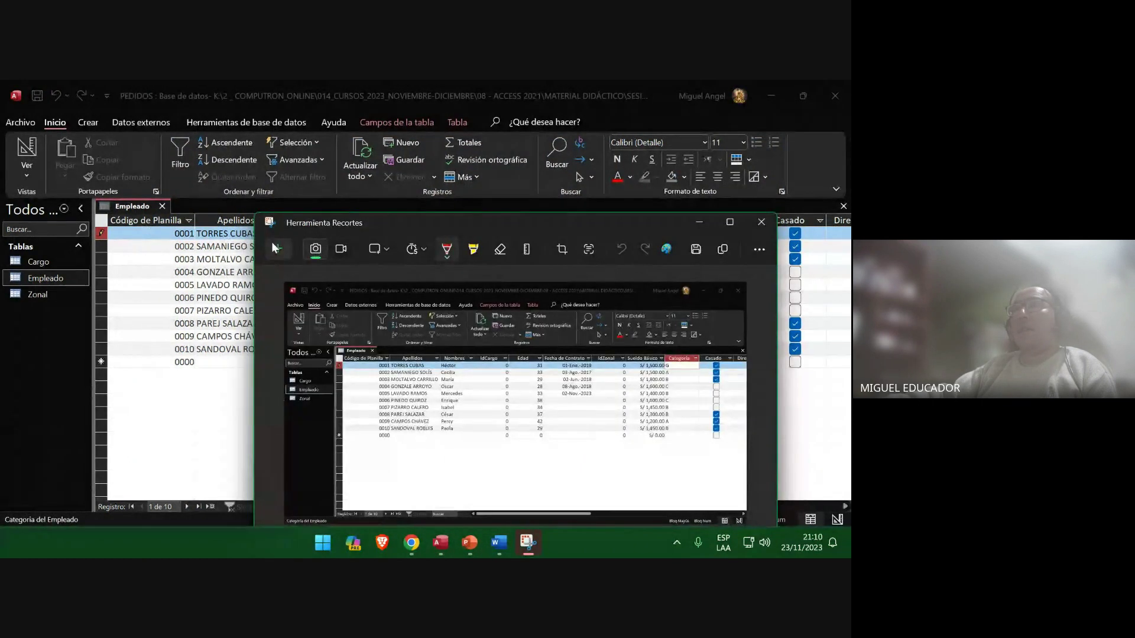
pyautogui.click(175, 205)
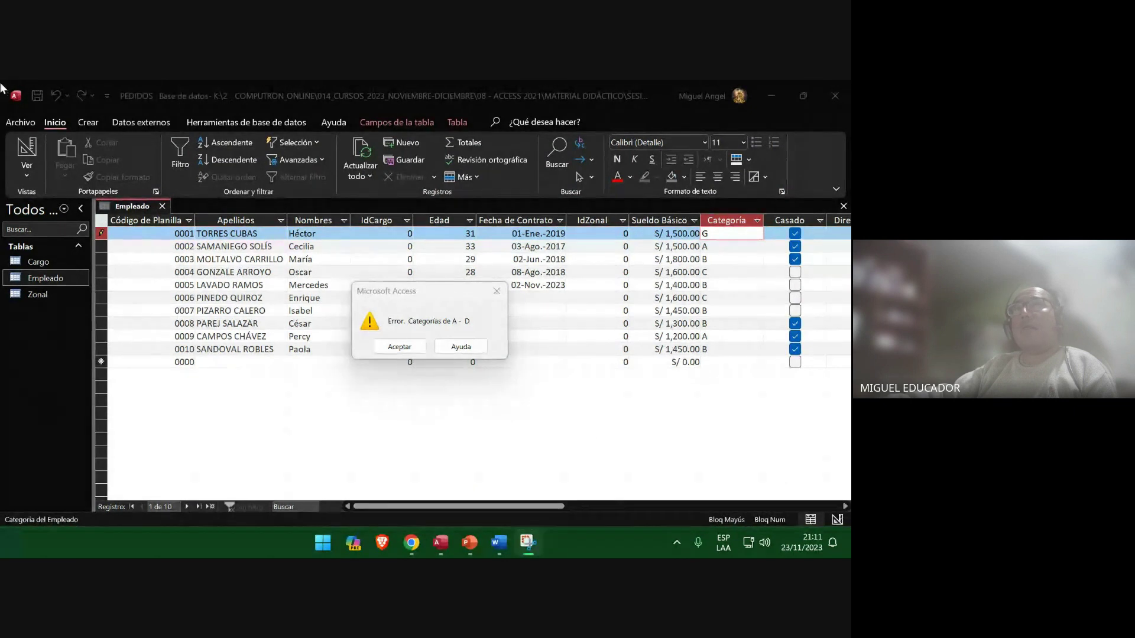
pyautogui.press('super+shift+s')
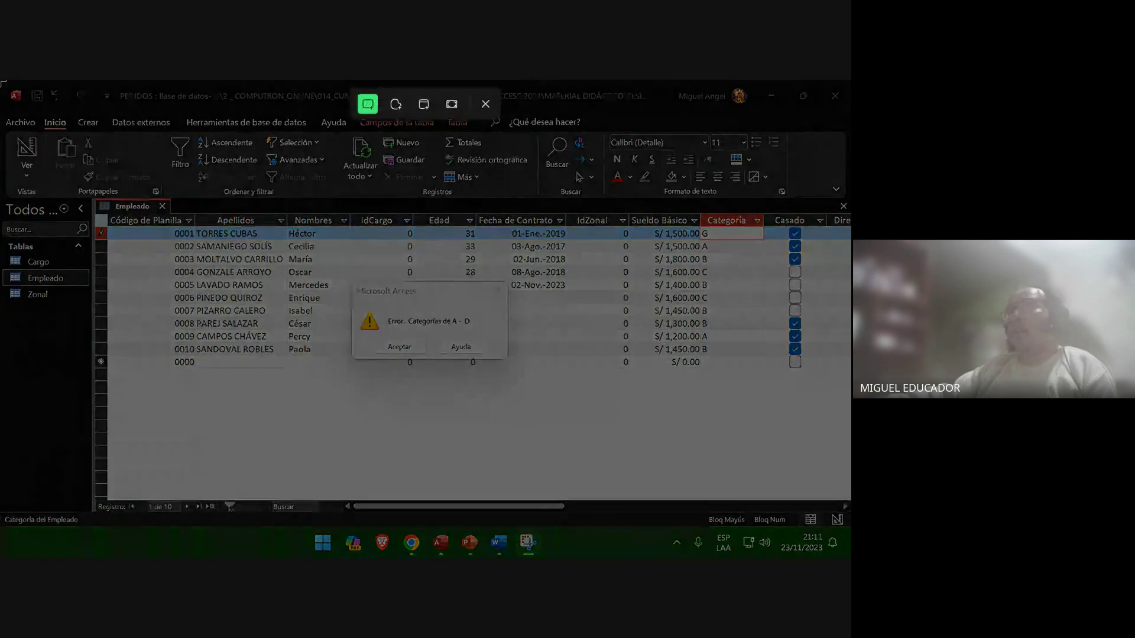
pyautogui.moveTo(3, 82); pyautogui.dragTo(846, 527)
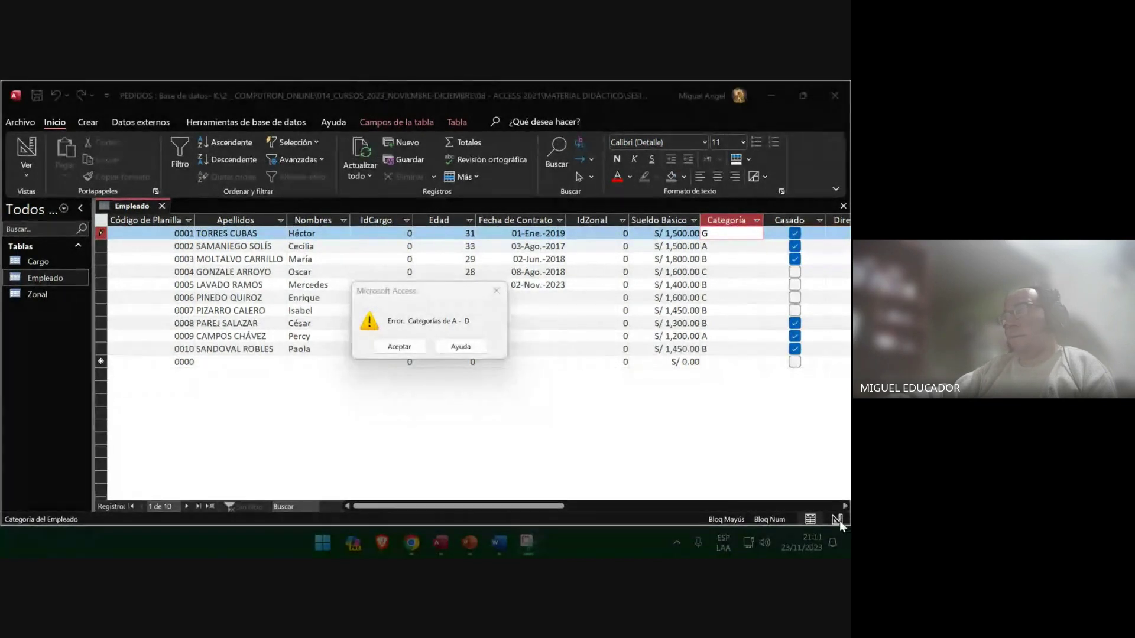
# Switch to PowerPoint, paste the validation message capture onto slide 98, and save the presentation with slide 99 selected.
pyautogui.click(470, 542)
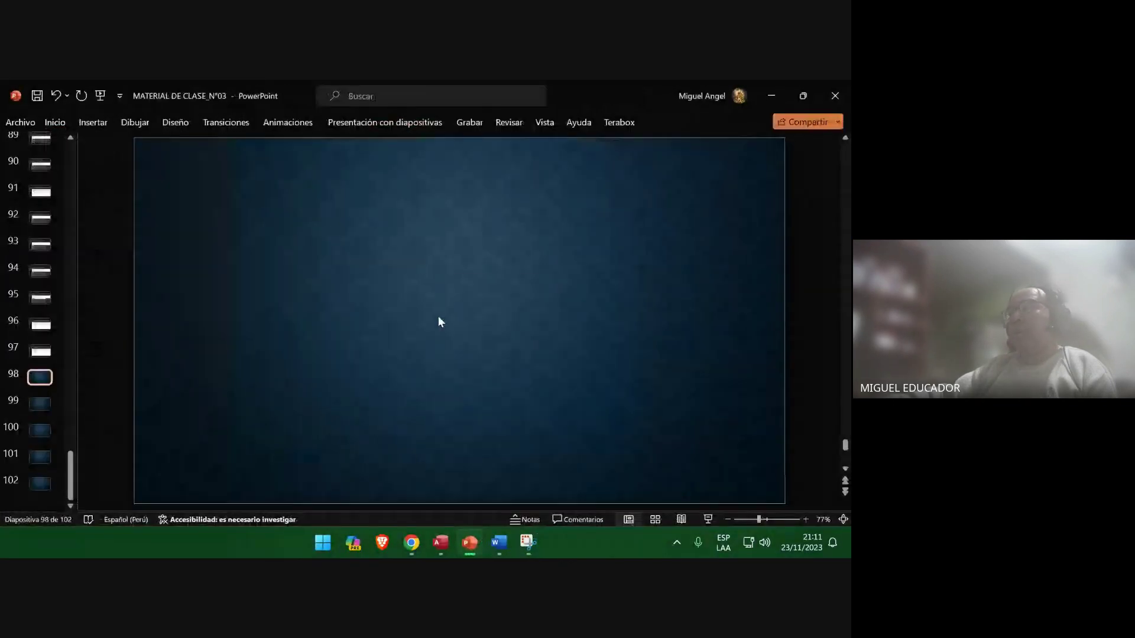
pyautogui.hotkey('ctrl', 'v')
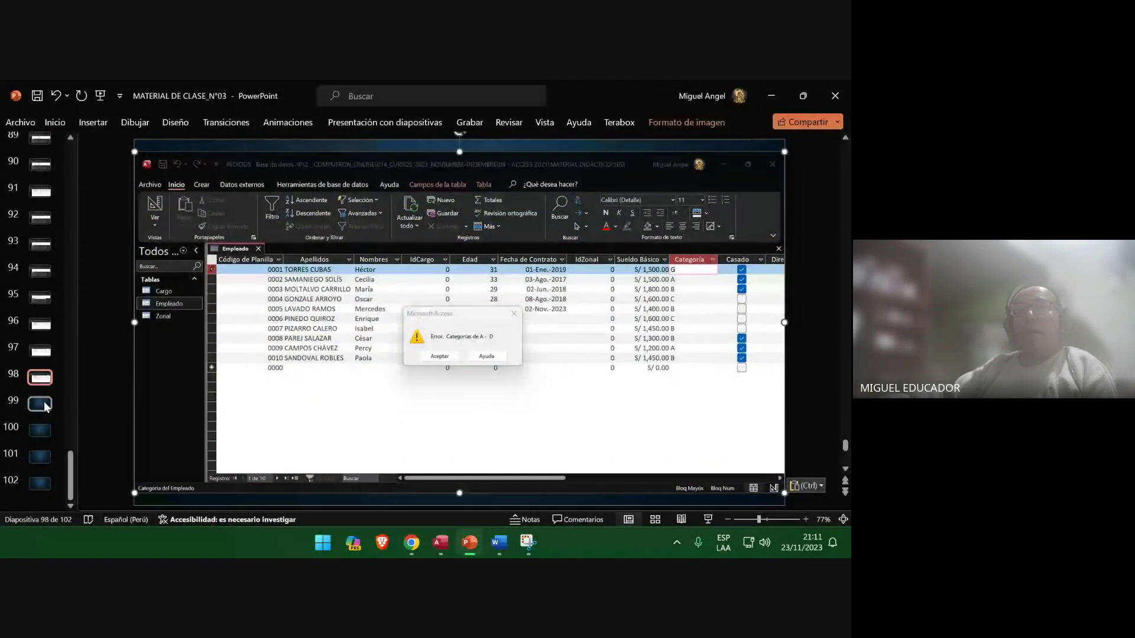
pyautogui.click(42, 402)
pyautogui.click(38, 96)
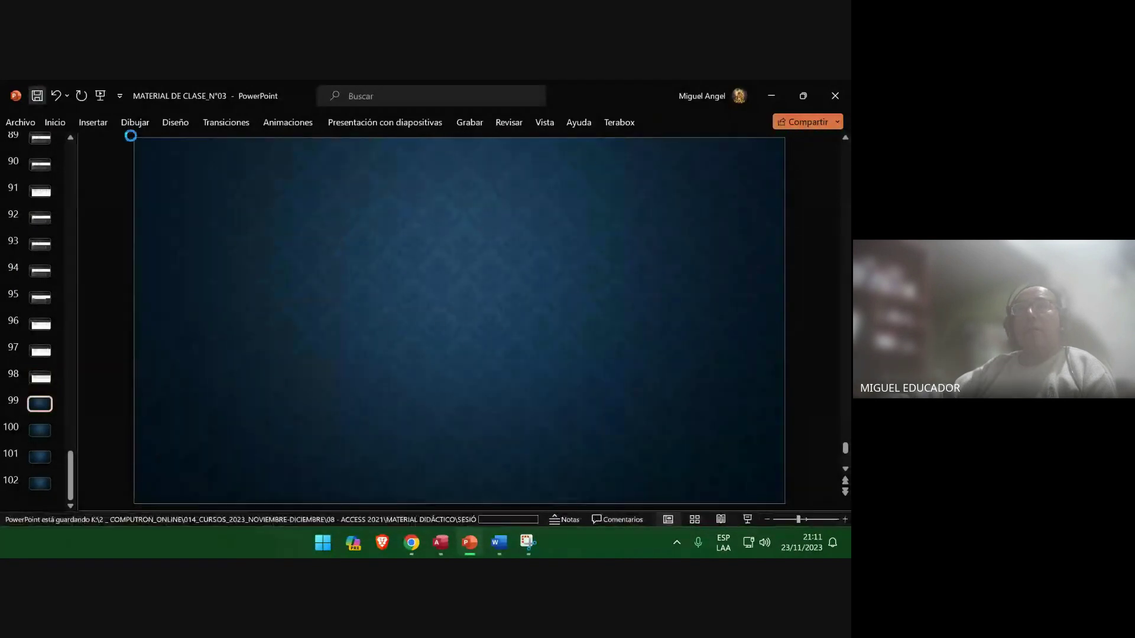
# Return to Access, close the snipping tool, dismiss the validation message, and discard the G entered in the first record's Categoría.
pyautogui.click(771, 94)
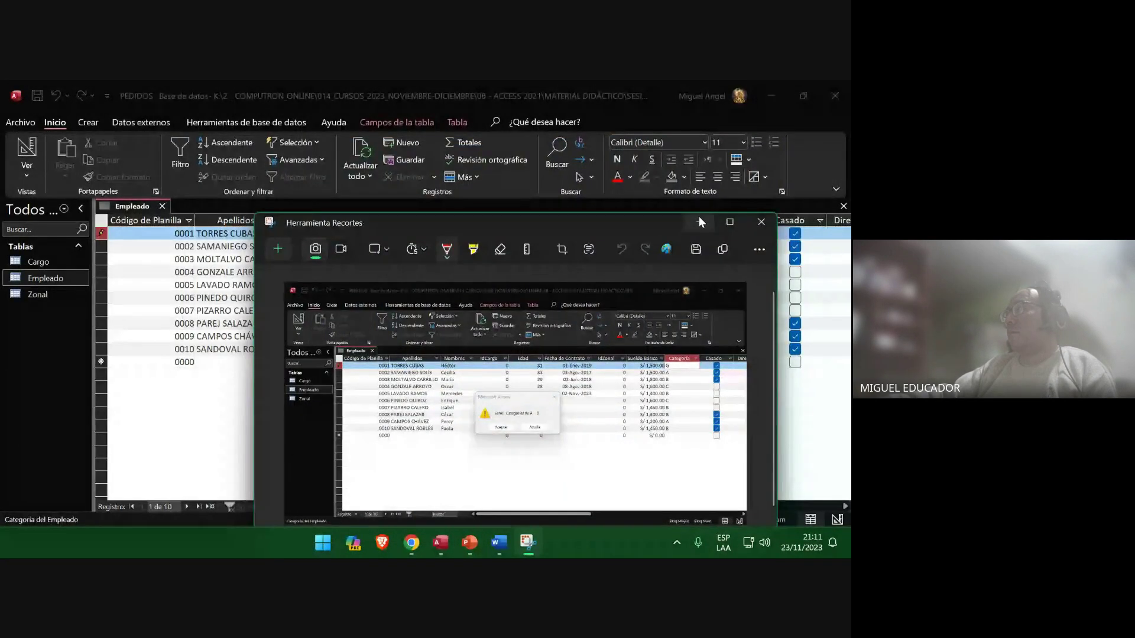
pyautogui.click(761, 221)
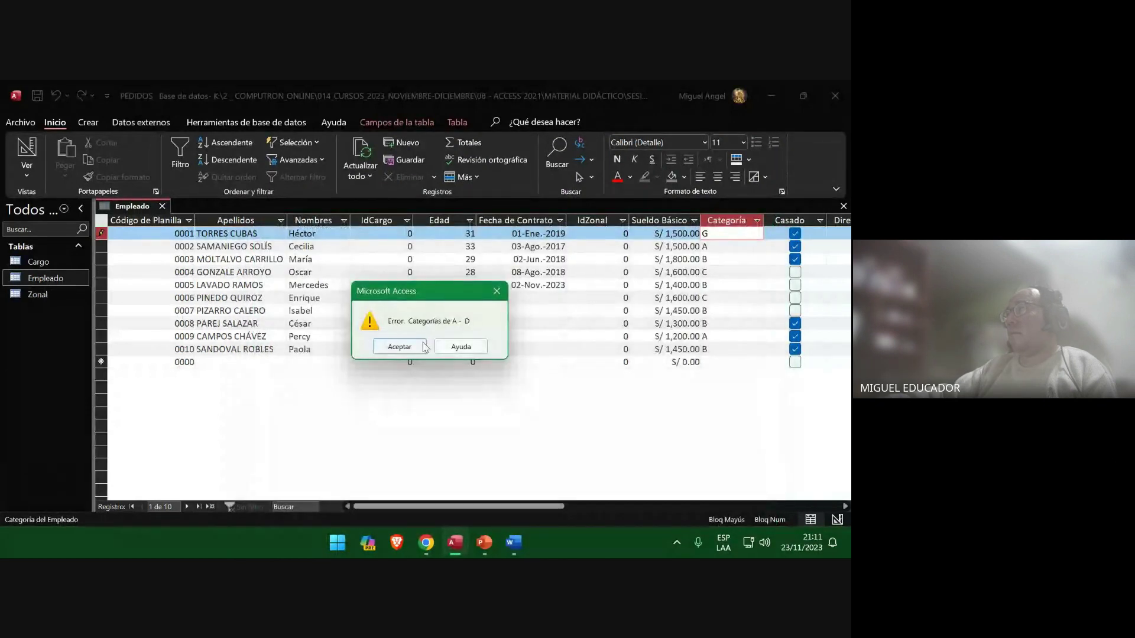
pyautogui.click(424, 346)
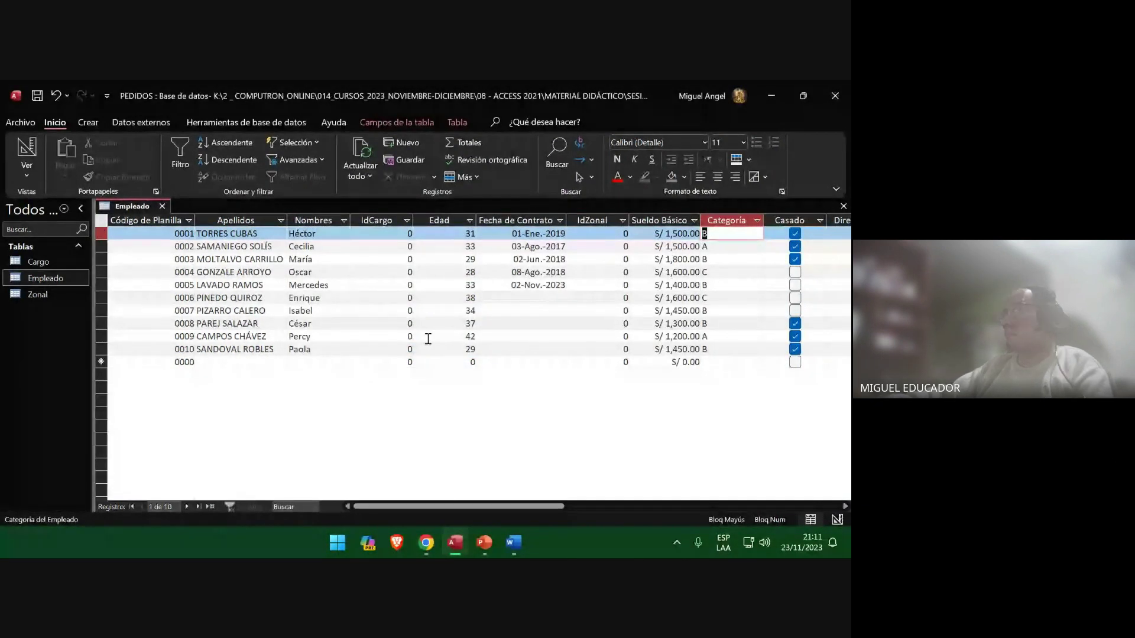
pyautogui.press('Escape')
# Switch to PowerPoint, insert a screenshot of the Access window on slide 99, and save the presentation with slide 100 selected.
pyautogui.click(484, 544)
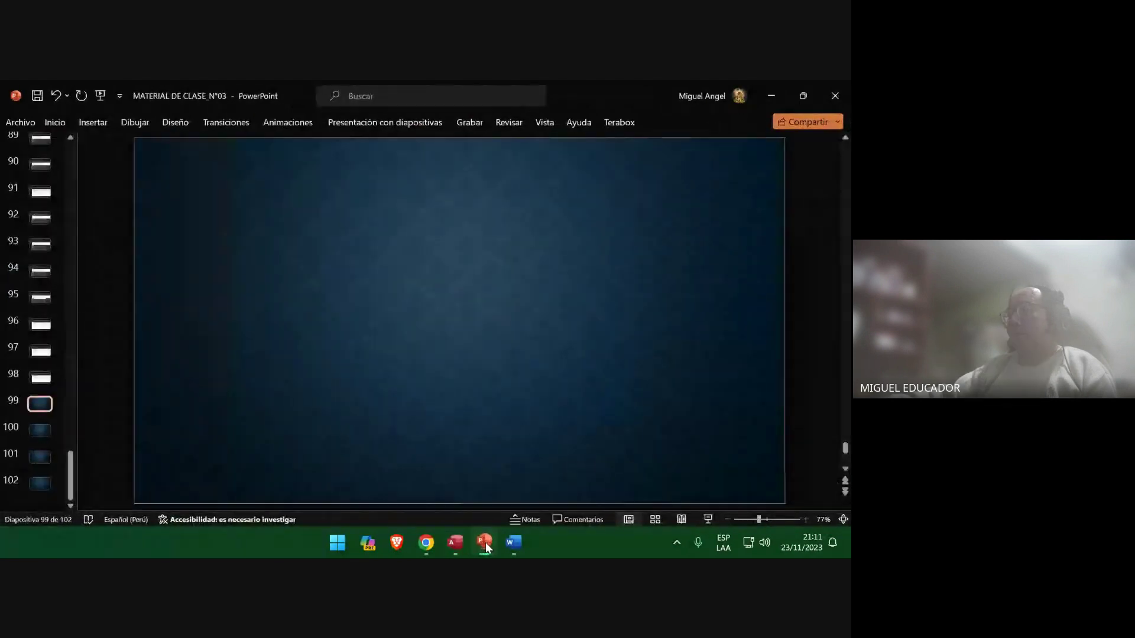
pyautogui.click(486, 544)
pyautogui.click(485, 544)
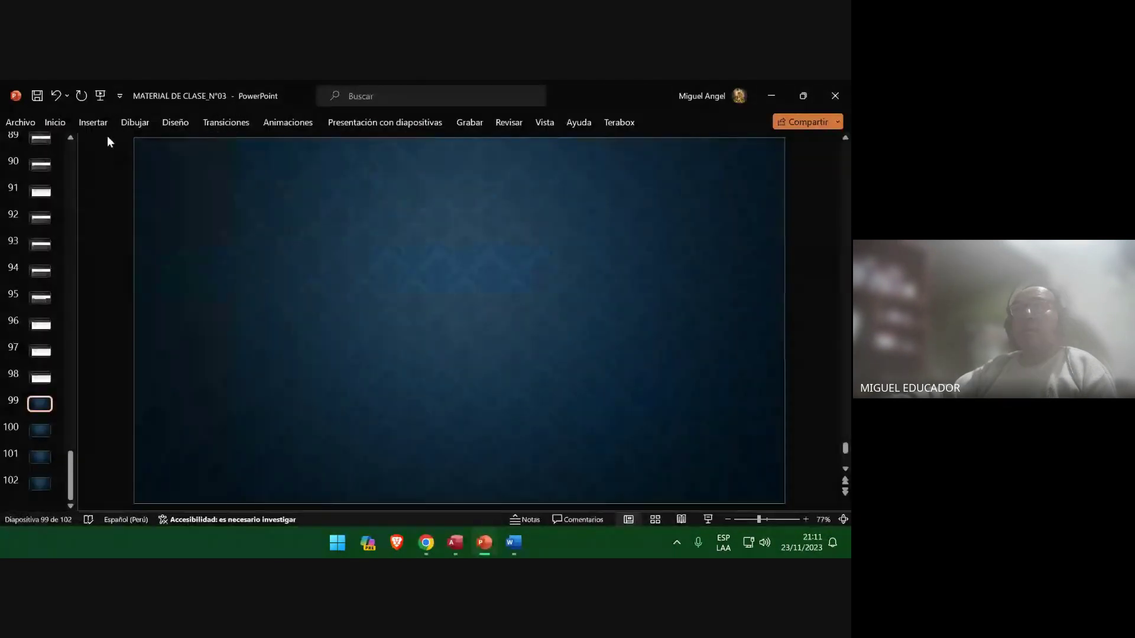
pyautogui.click(93, 122)
pyautogui.click(174, 147)
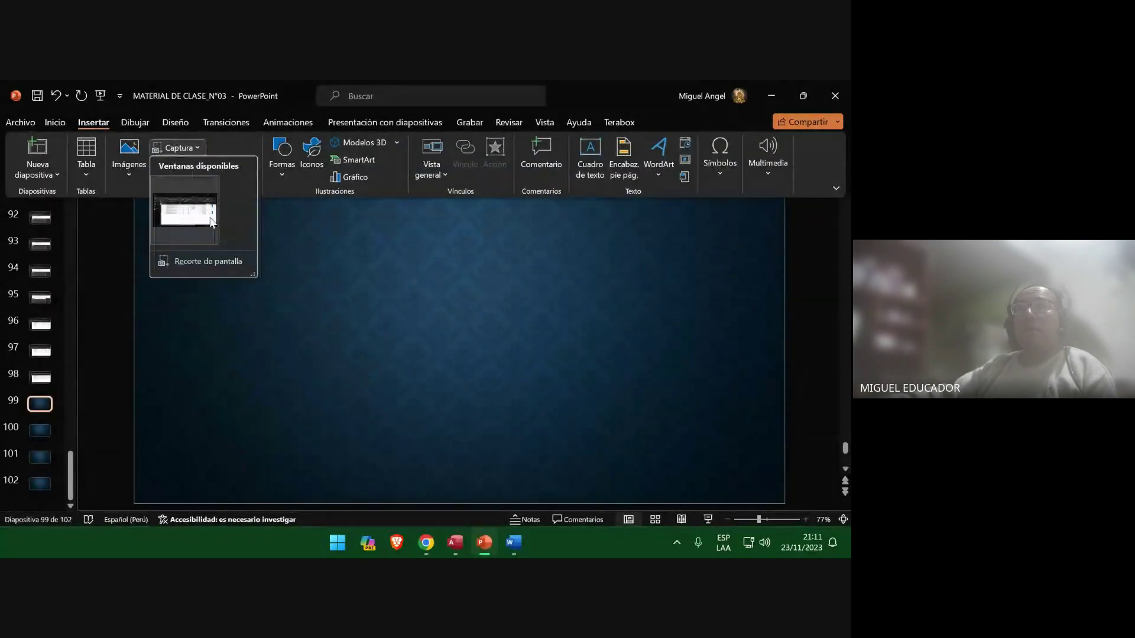
pyautogui.click(190, 204)
pyautogui.click(39, 430)
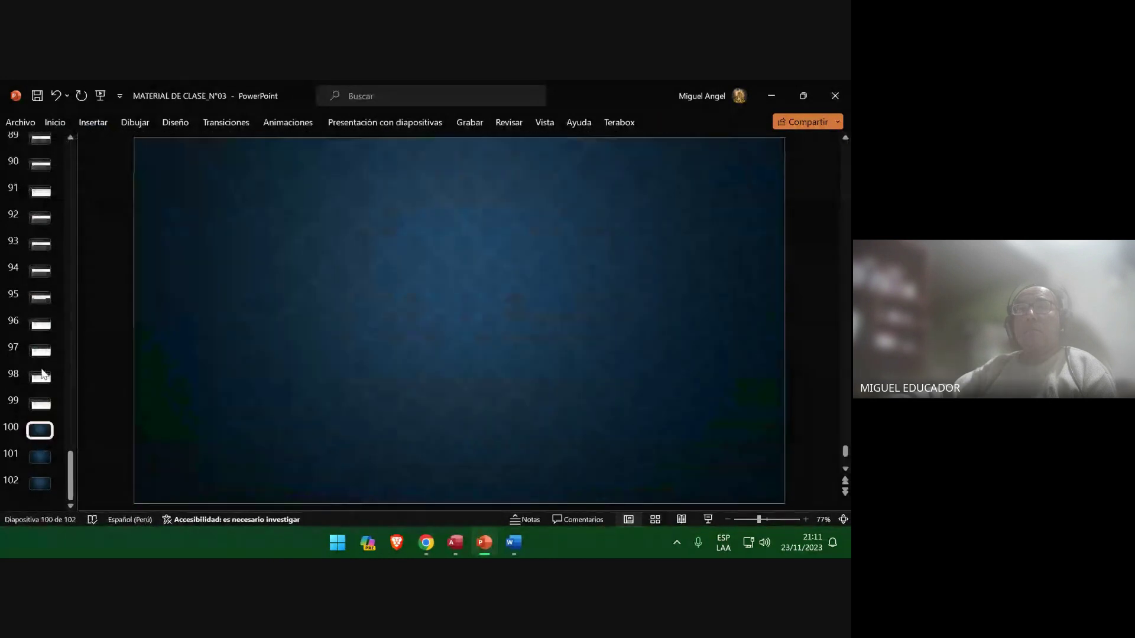
pyautogui.click(37, 96)
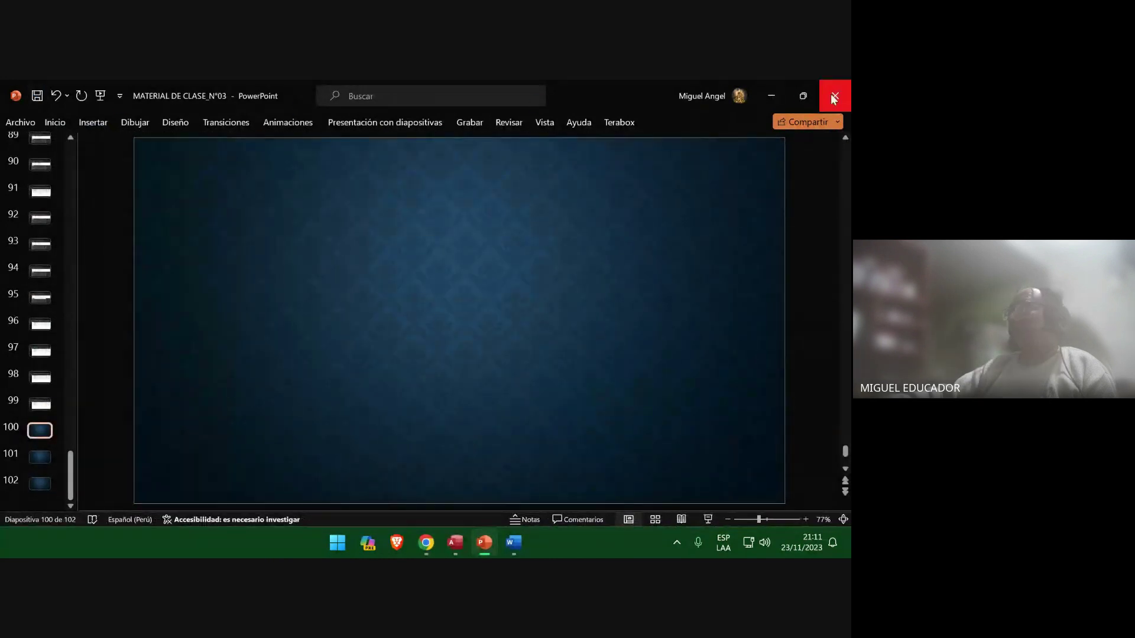
# Switch to the Word lab guide and read the instructions of Ejercicio 11 on the Máscara de entrada property.
pyautogui.click(485, 541)
pyautogui.click(514, 542)
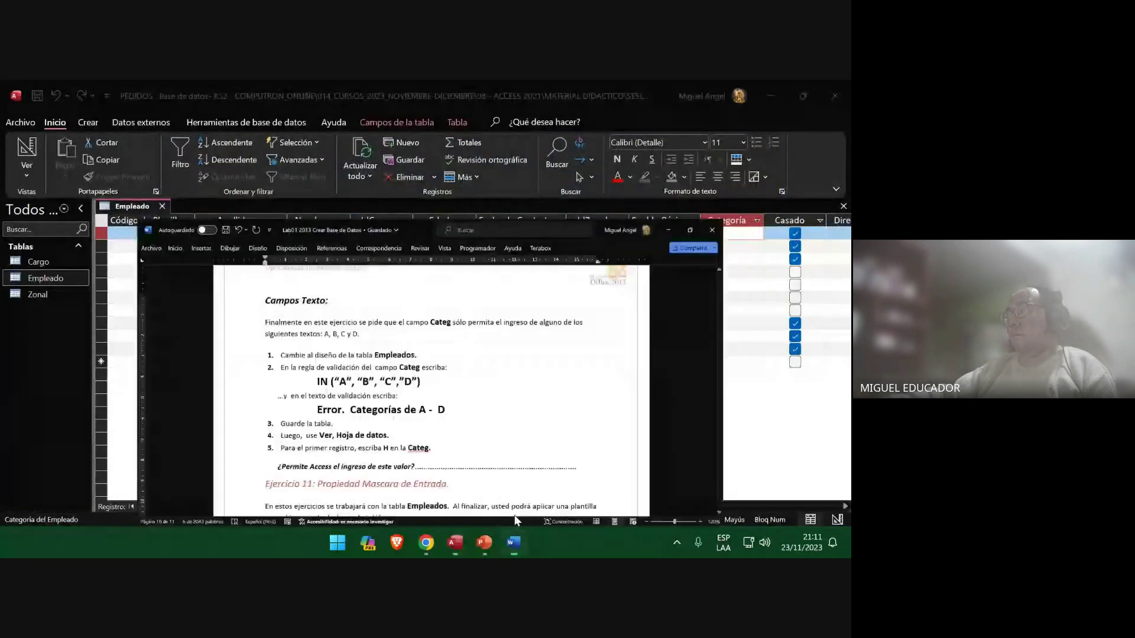
pyautogui.scroll(-5, 547, 323)
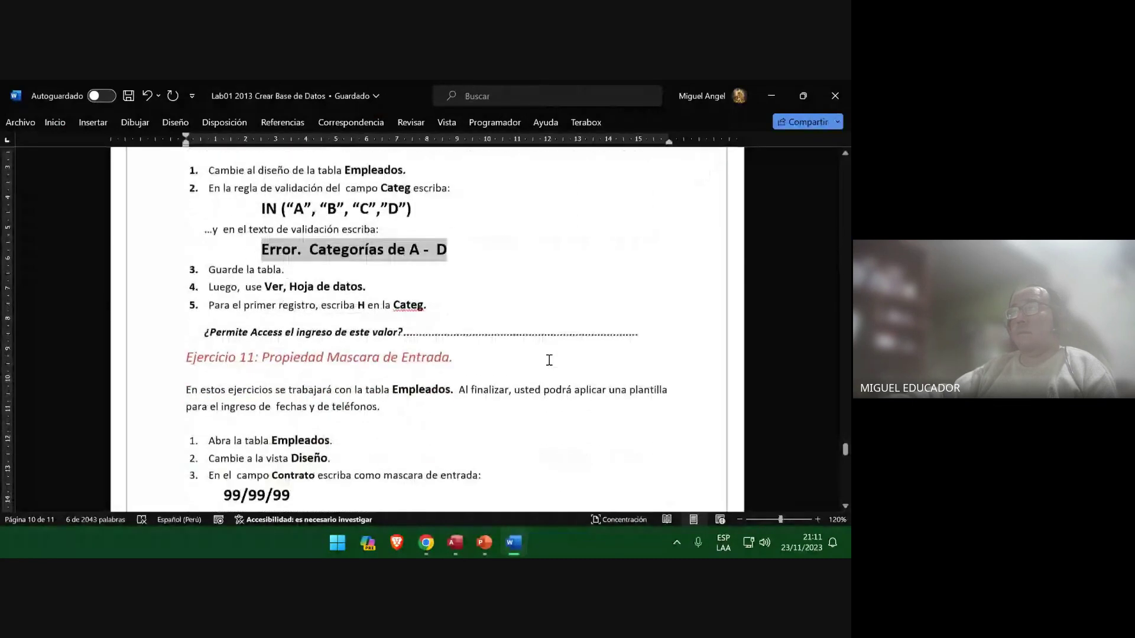
pyautogui.scroll(-1, 549, 362)
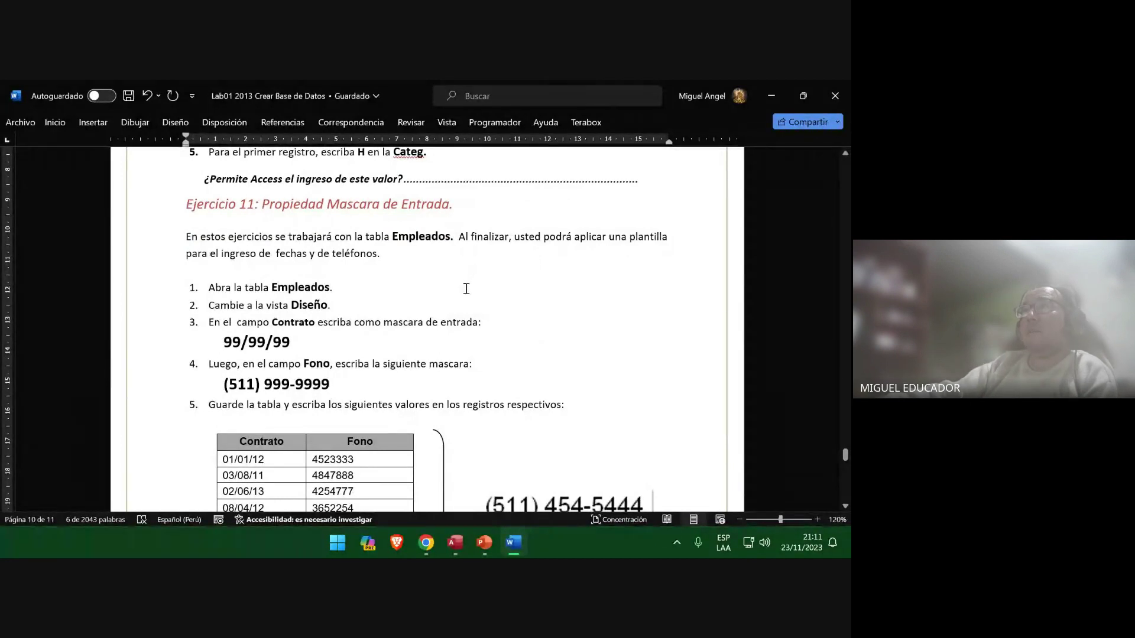
# Copy the Contrato input mask 99/99/99 from the Ejercicio 11 instructions in the Word lab guide.
pyautogui.scroll(-2, 465, 289)
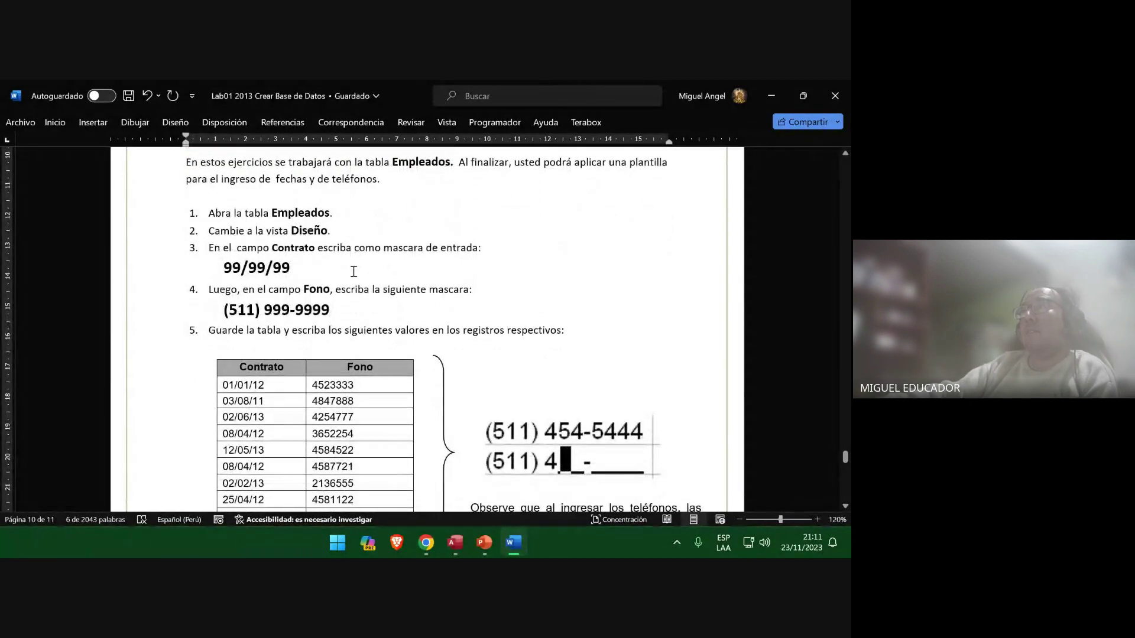
pyautogui.click(353, 271)
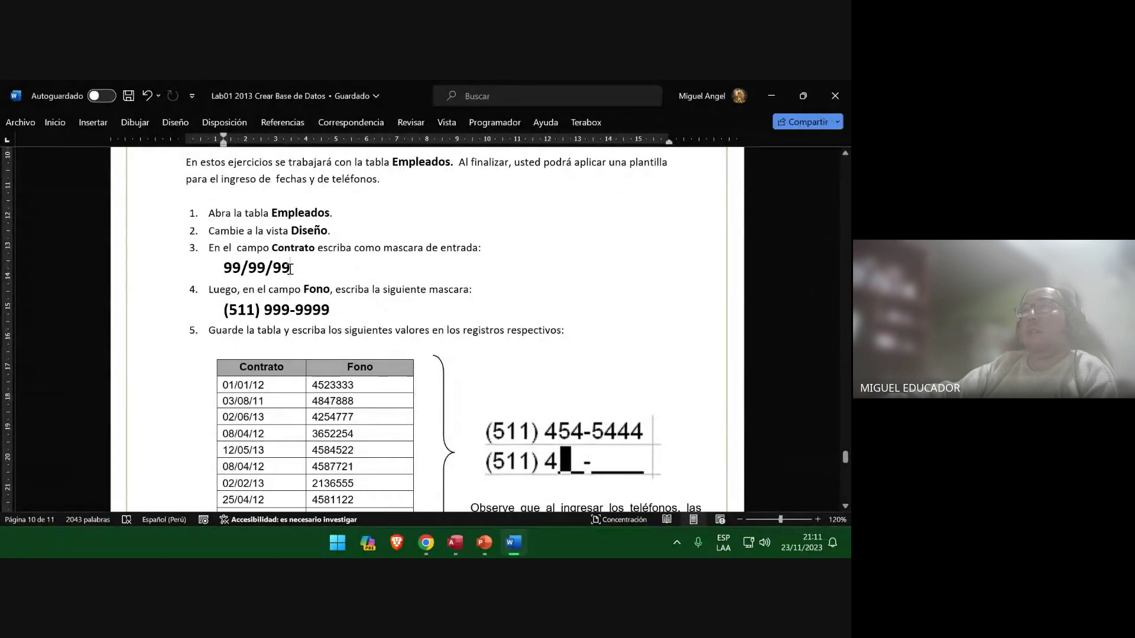
pyautogui.moveTo(291, 268); pyautogui.dragTo(226, 270)
pyautogui.rightClick(273, 284)
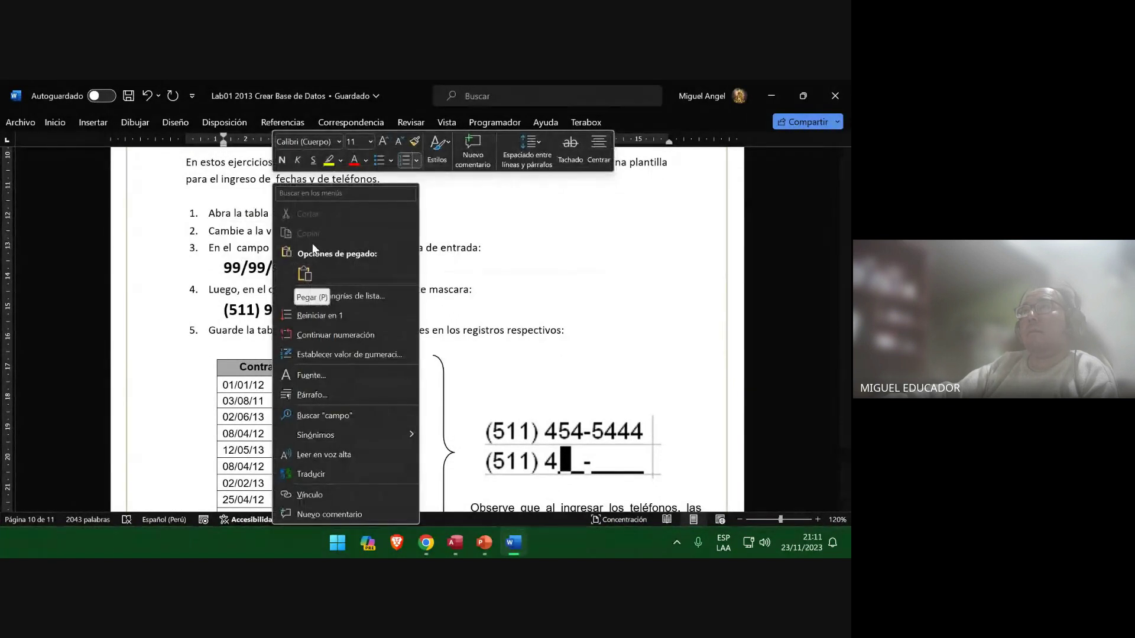
pyautogui.press('Escape')
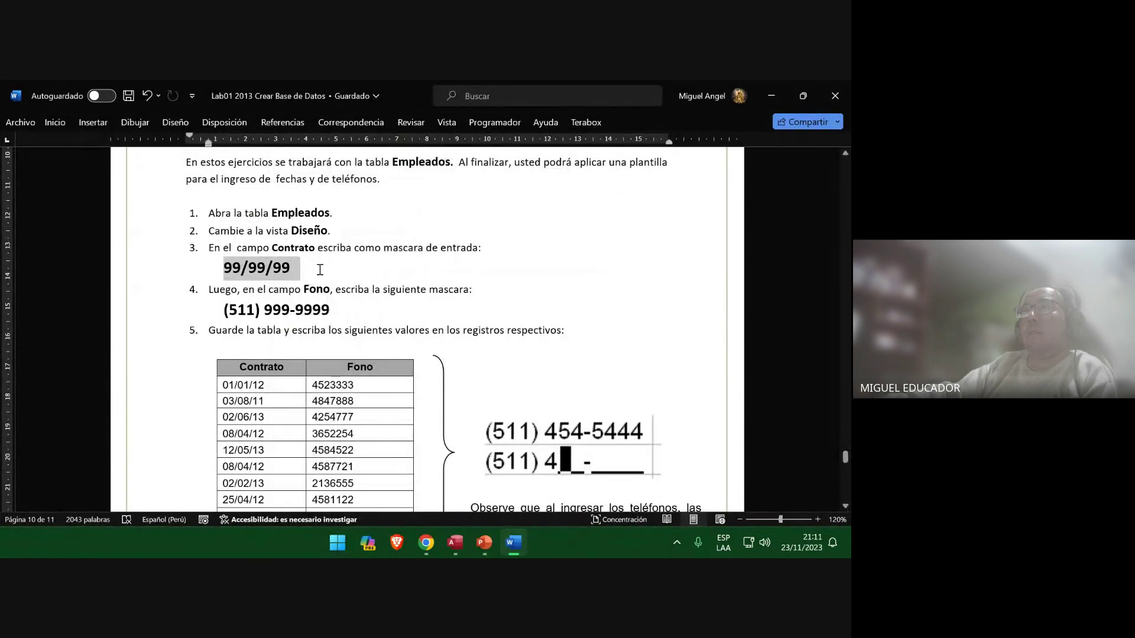
pyautogui.rightClick(282, 266)
pyautogui.click(311, 311)
# Return to Access, open the Empleado table in Design view, and select the Contrato field.
pyautogui.click(771, 97)
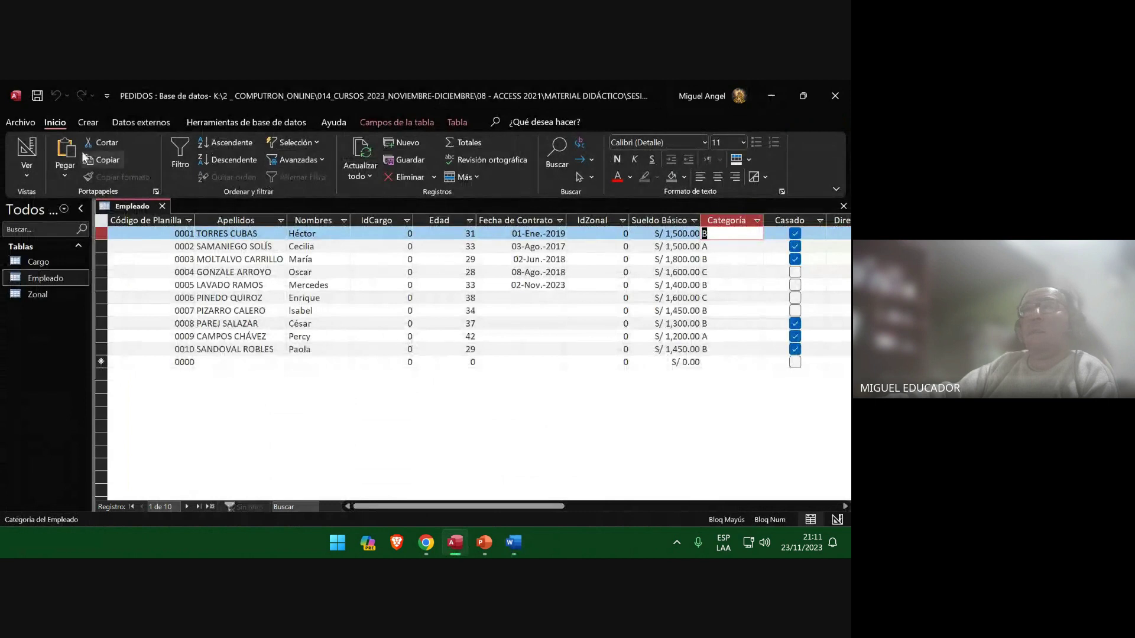
pyautogui.click(27, 148)
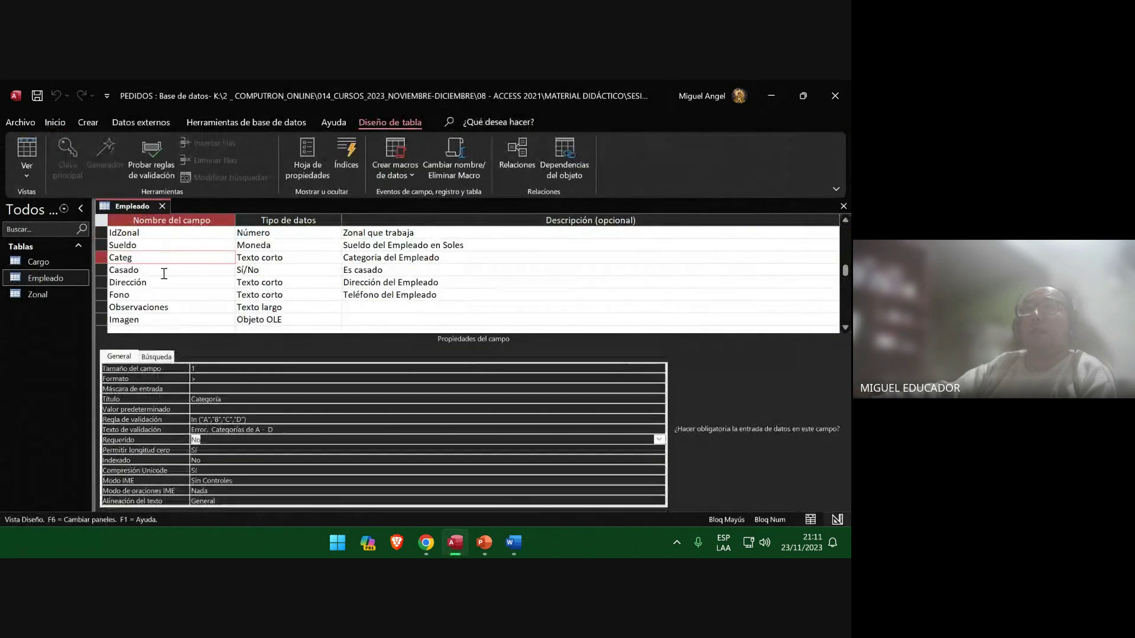
pyautogui.scroll(2, 165, 274)
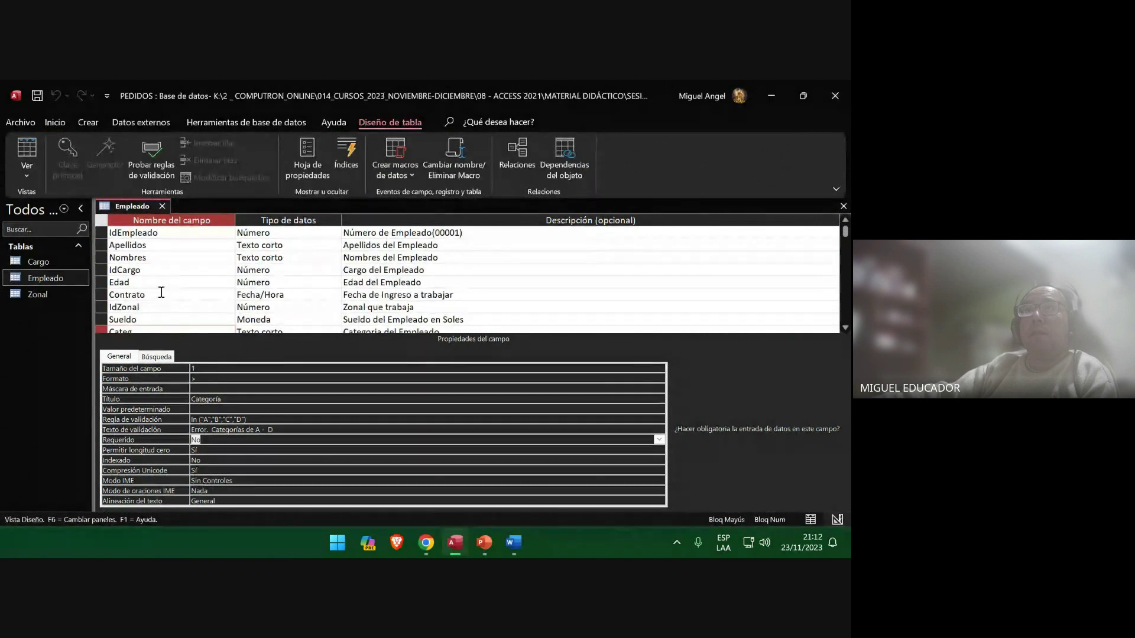
pyautogui.doubleClick(159, 294)
pyautogui.click(514, 542)
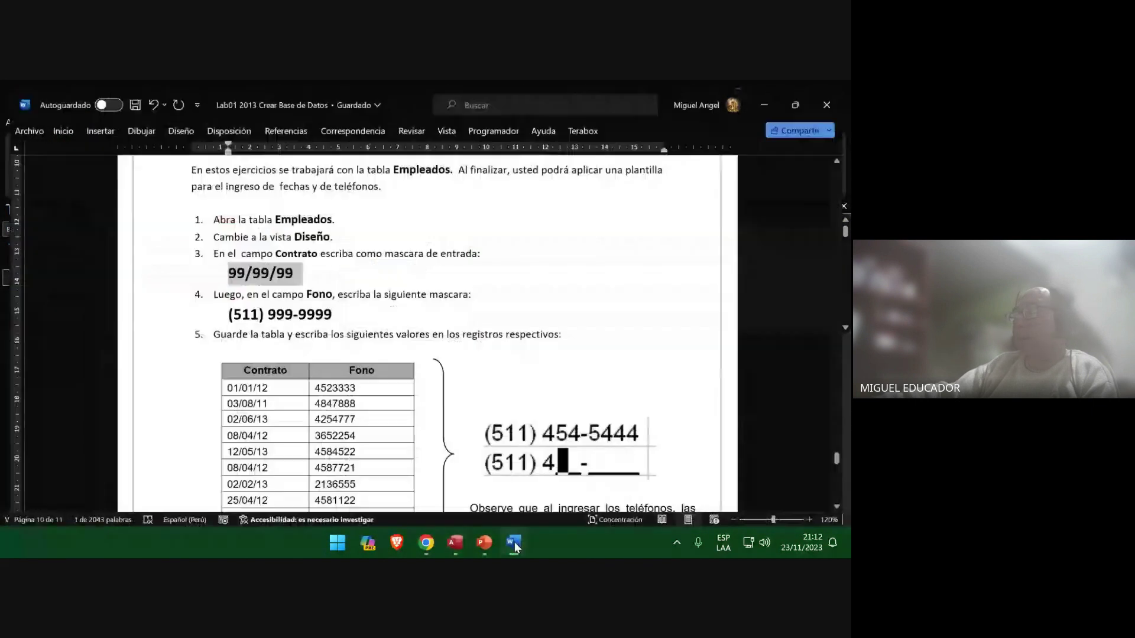
pyautogui.click(501, 542)
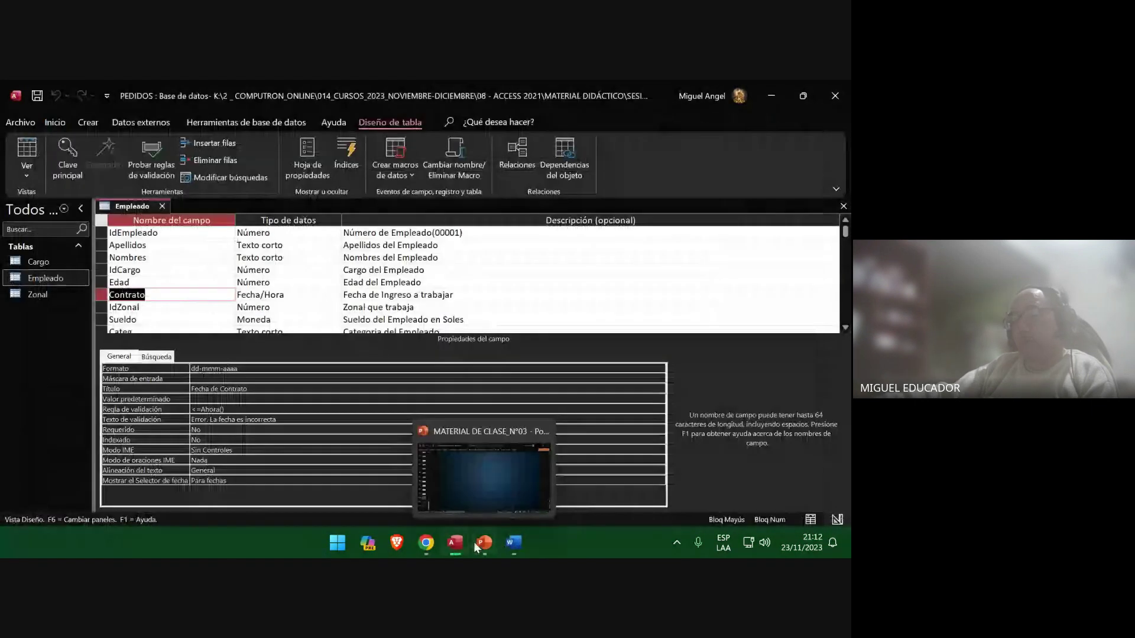
# Open the snipping tool, set a capture delay, and capture the whole Access window with the Contrato field selected.
pyautogui.press('super')
pyautogui.write('RE')
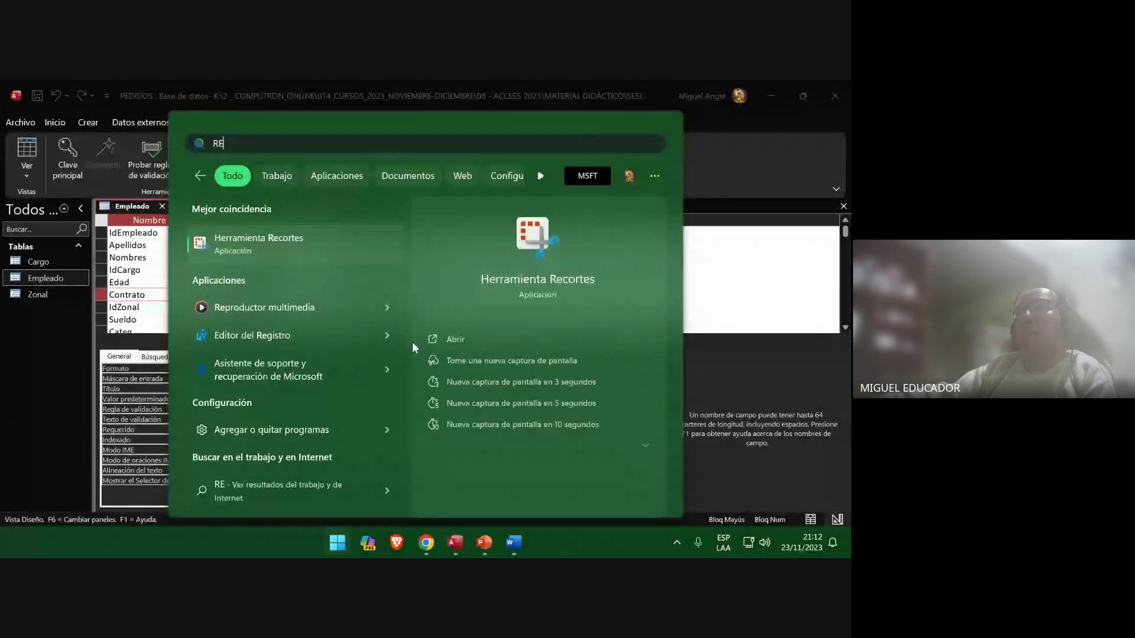
pyautogui.click(309, 243)
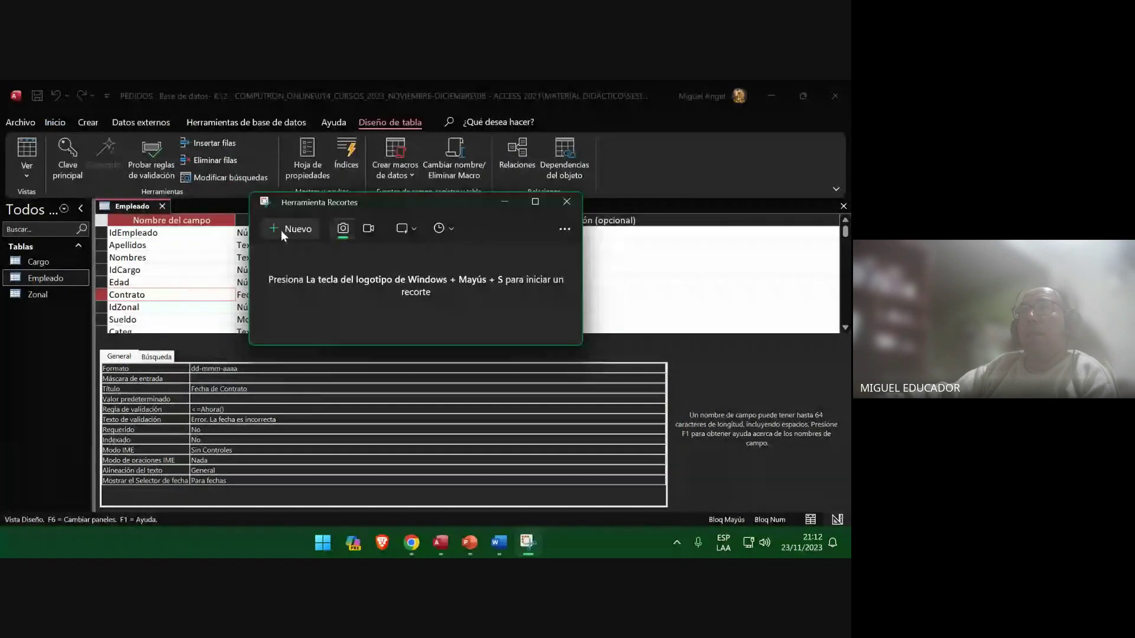
pyautogui.click(444, 228)
pyautogui.click(514, 279)
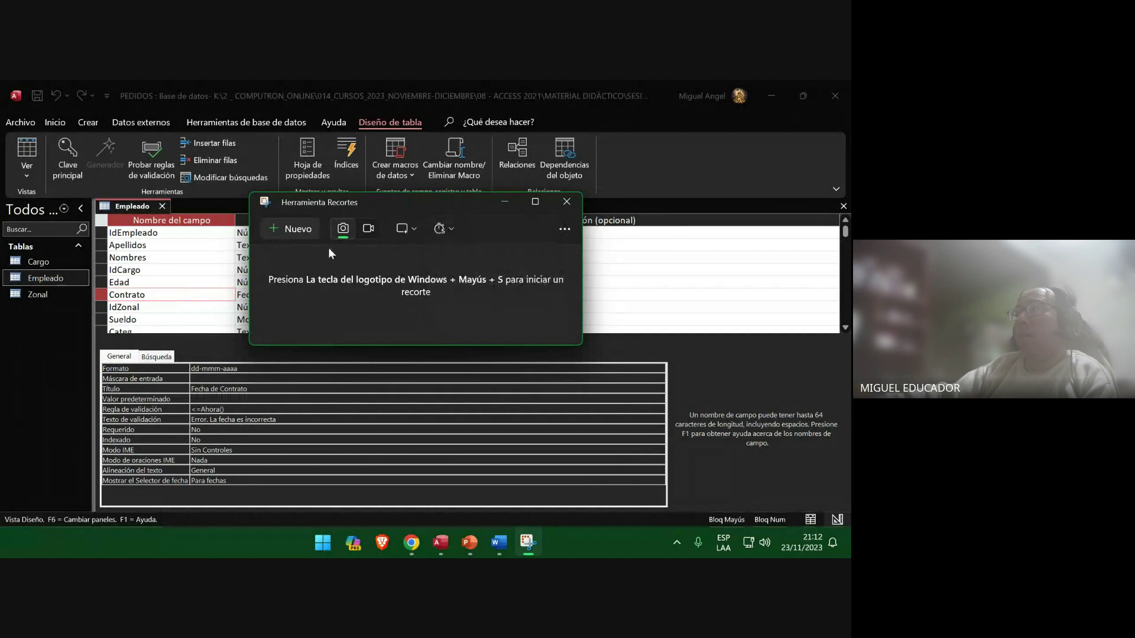
pyautogui.click(279, 231)
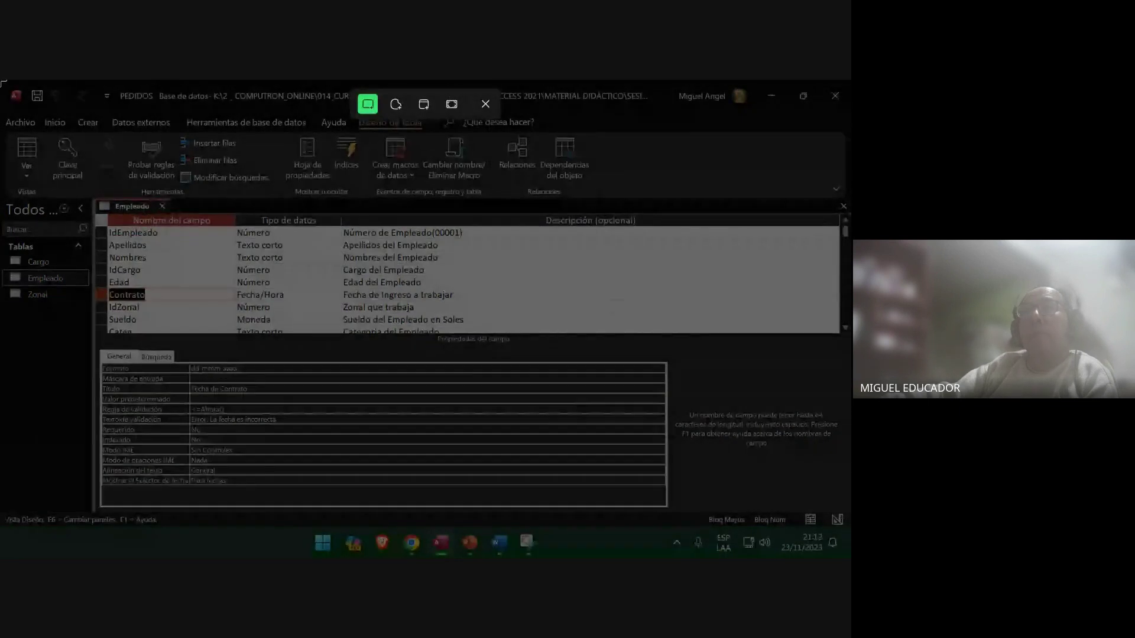
pyautogui.moveTo(1, 80); pyautogui.dragTo(847, 528)
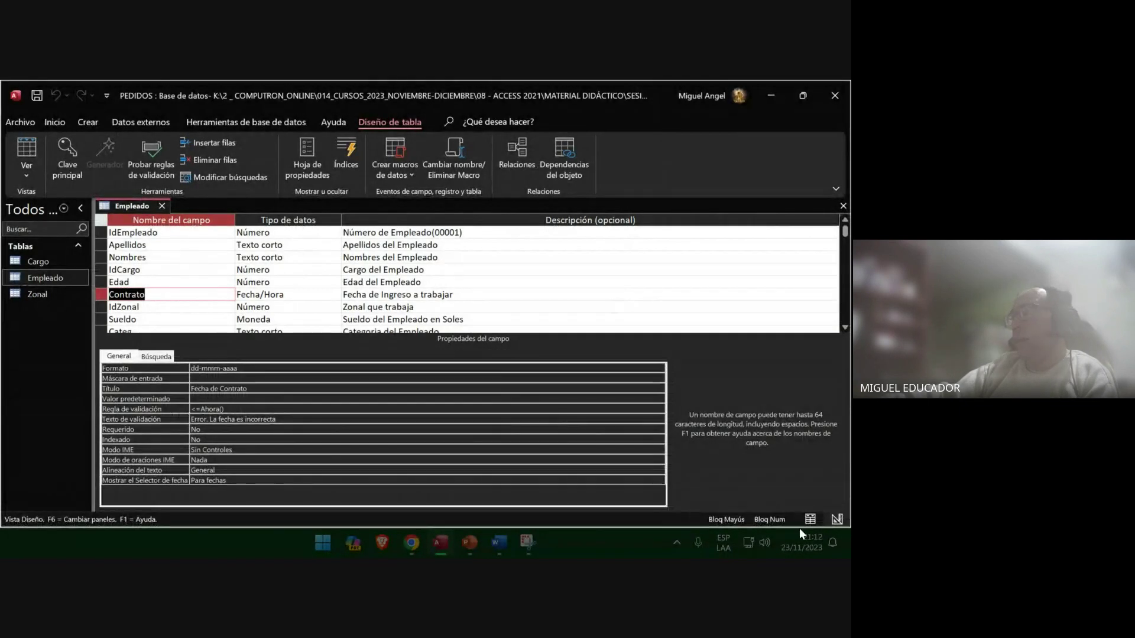
# Switch to PowerPoint, paste the Access capture onto slide 100, and save the presentation with slide 101 selected.
pyautogui.click(477, 544)
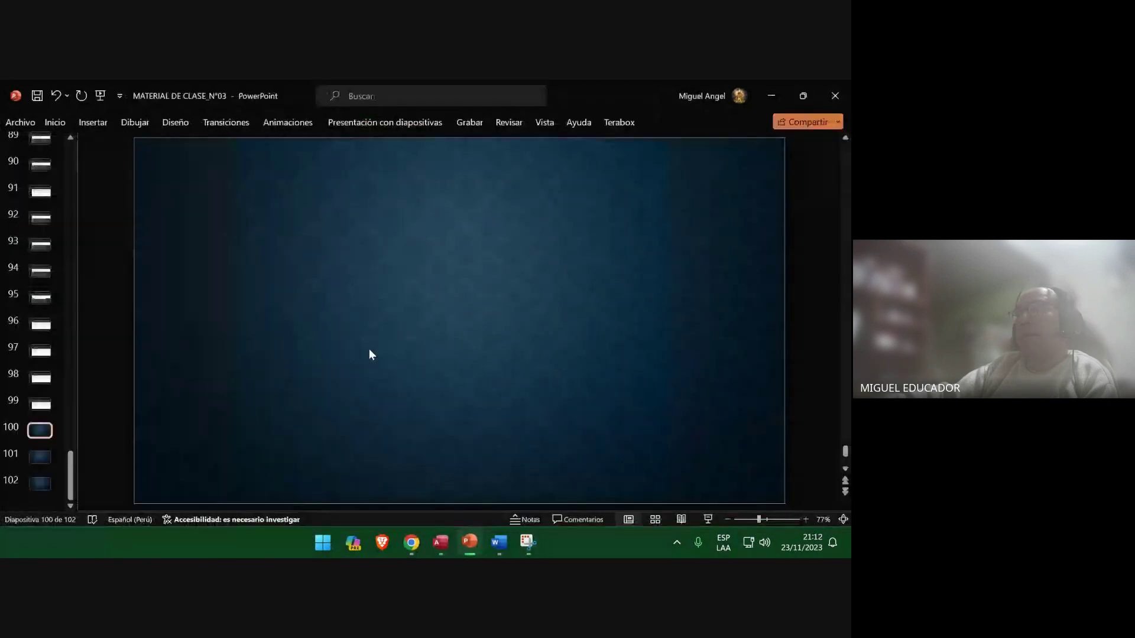
pyautogui.rightClick(285, 312)
pyautogui.click(334, 354)
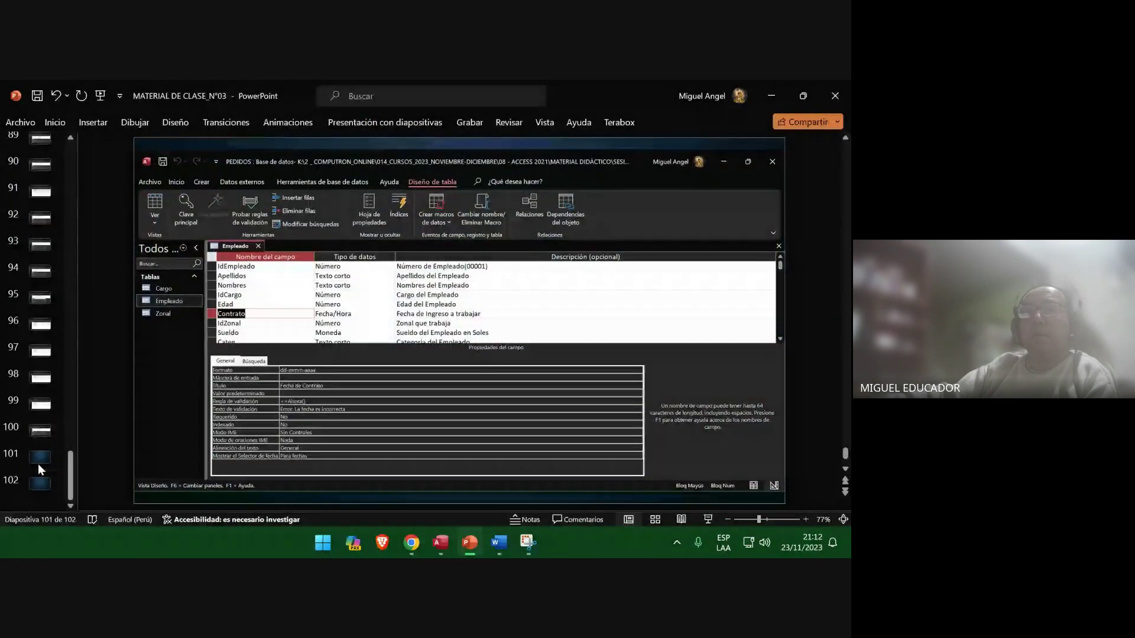
pyautogui.click(41, 461)
pyautogui.click(37, 96)
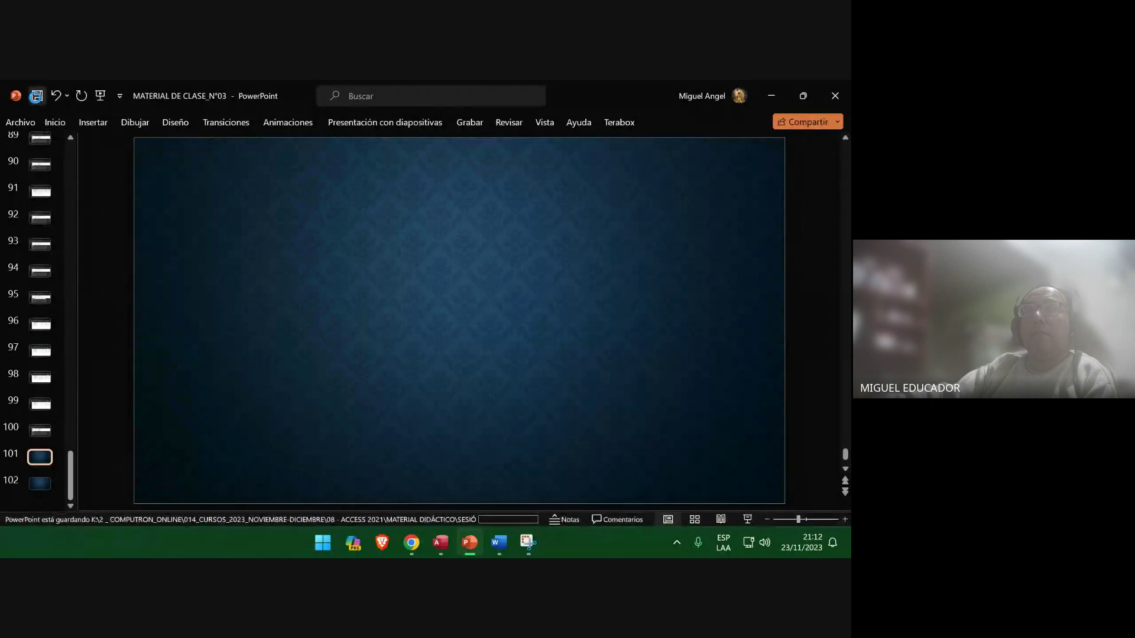
# Return to Access and try to paste the input mask into the Máscara de entrada property of Contrato.
pyautogui.click(771, 96)
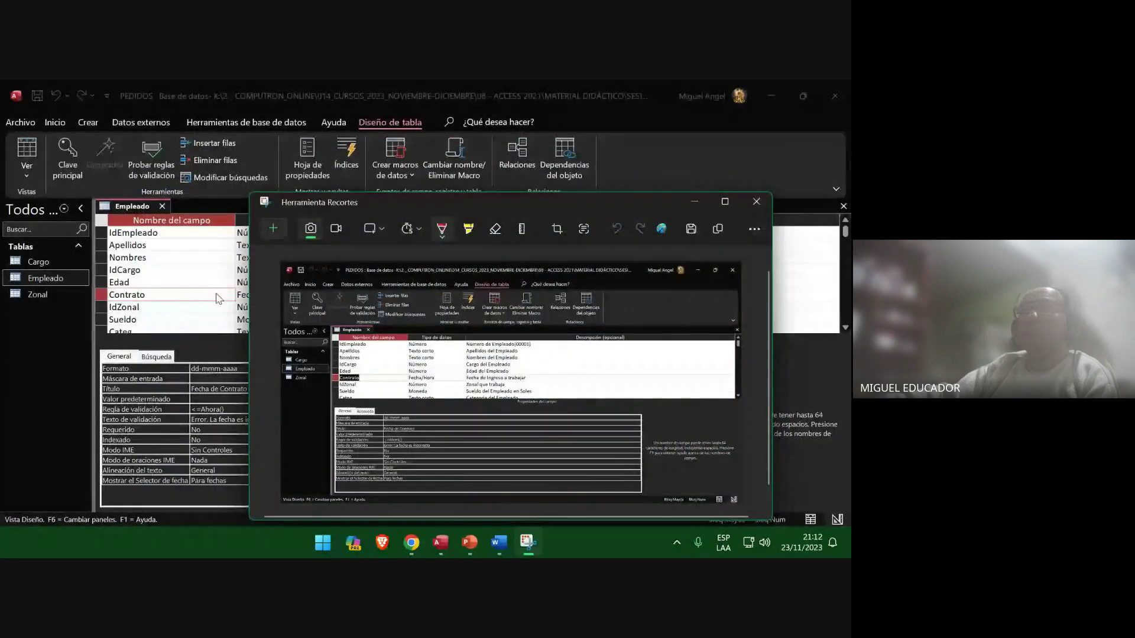
pyautogui.click(197, 304)
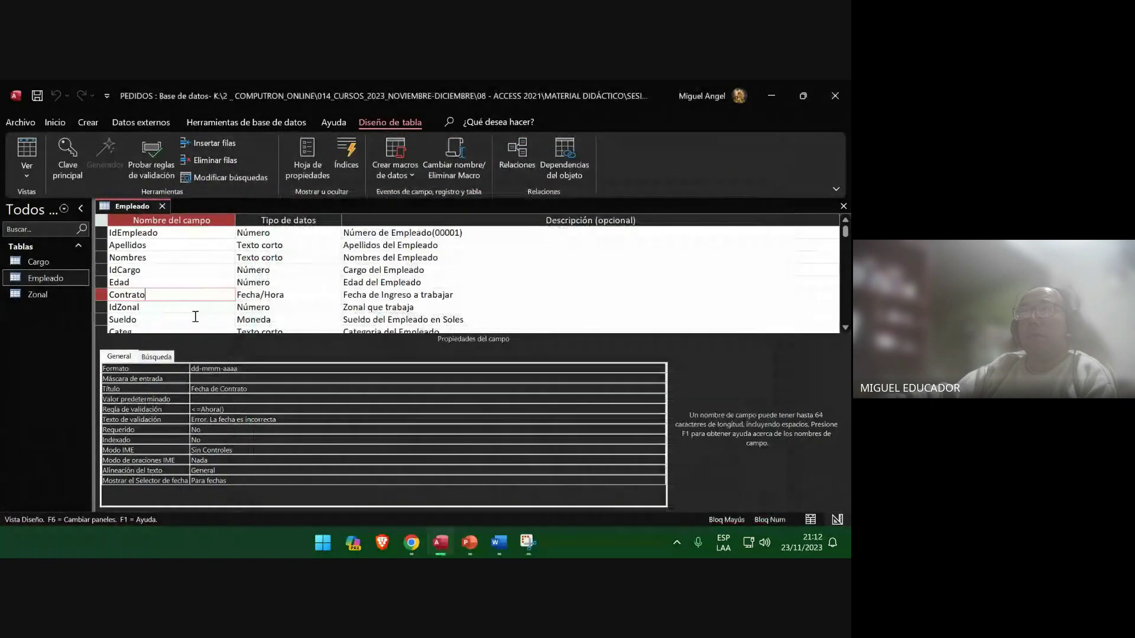
pyautogui.click(203, 378)
pyautogui.rightClick(205, 377)
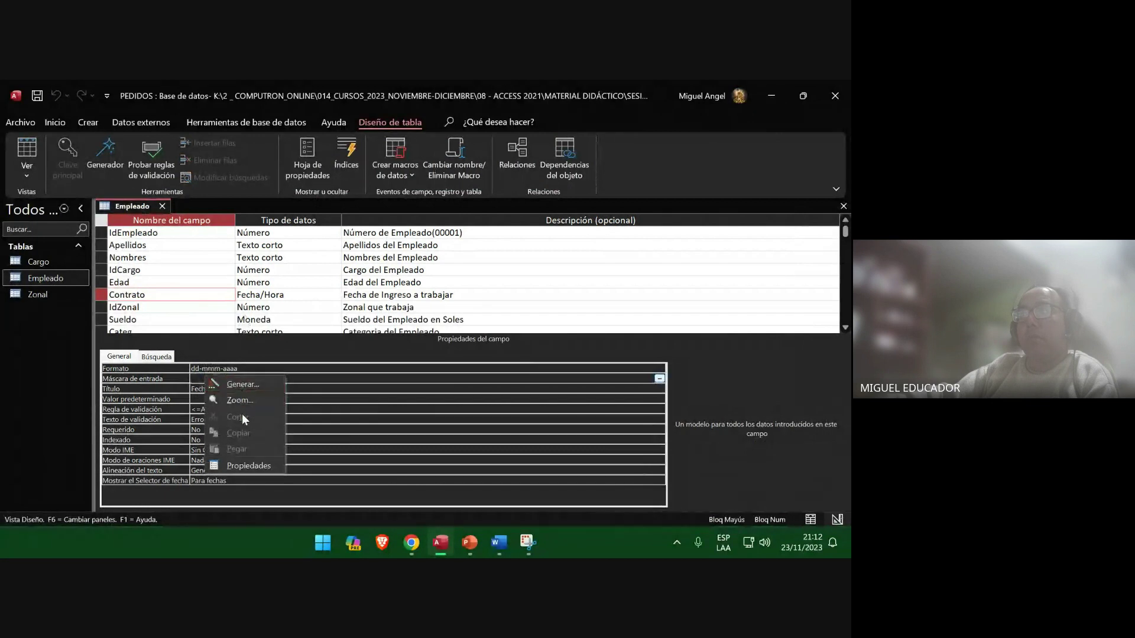
pyautogui.click(328, 377)
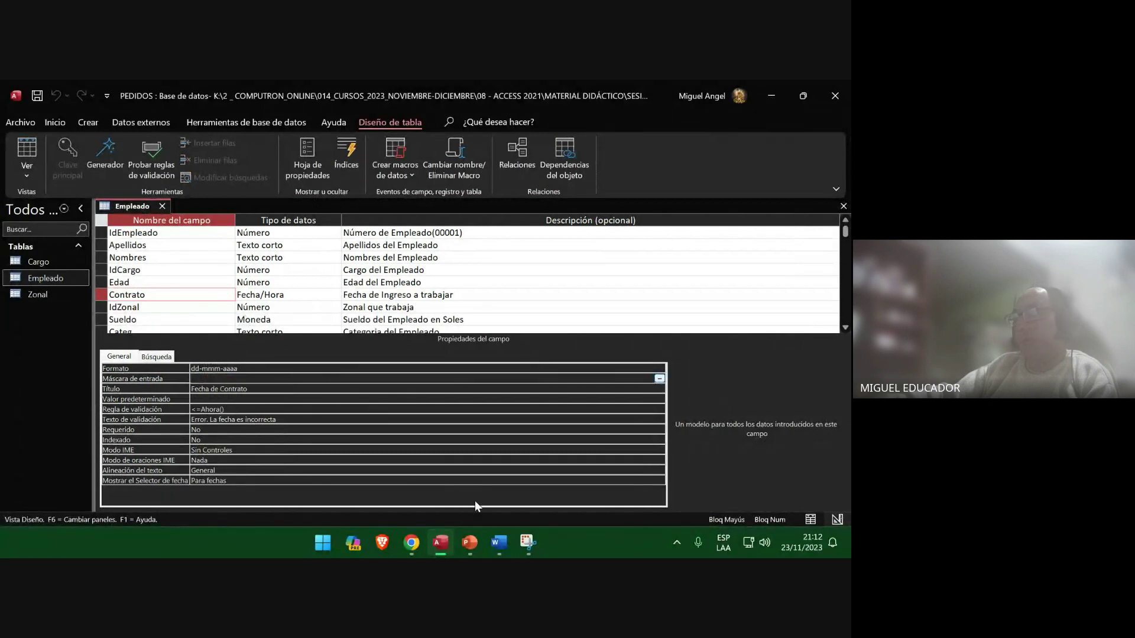
# Switch to the Word lab guide and copy the selected 99/99/99 mask again.
pyautogui.click(493, 544)
pyautogui.rightClick(280, 279)
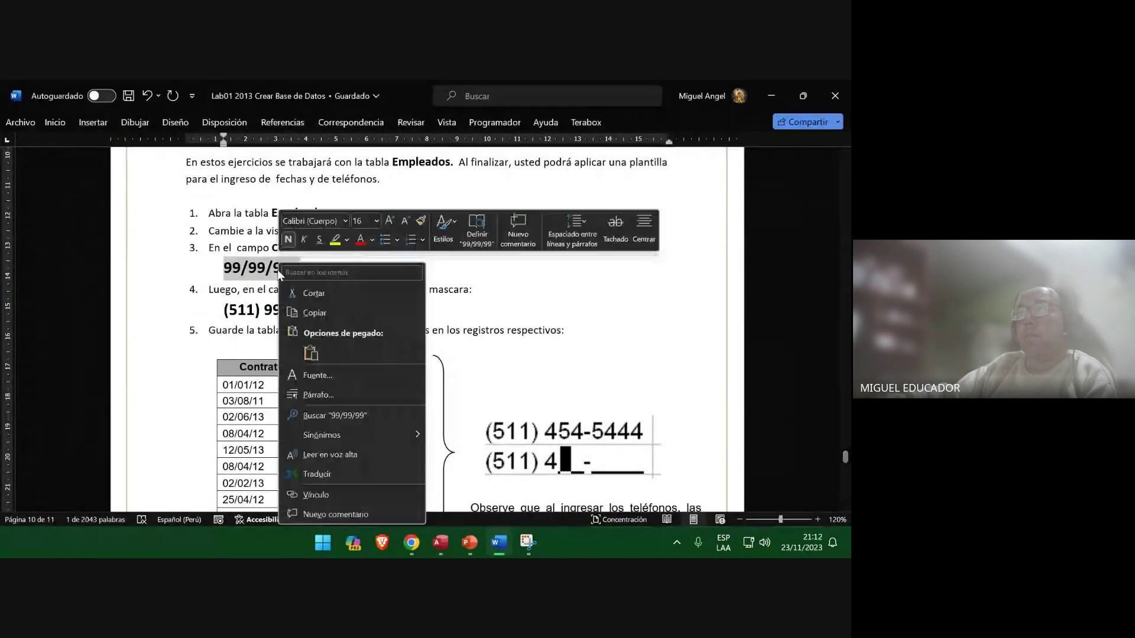
pyautogui.click(325, 312)
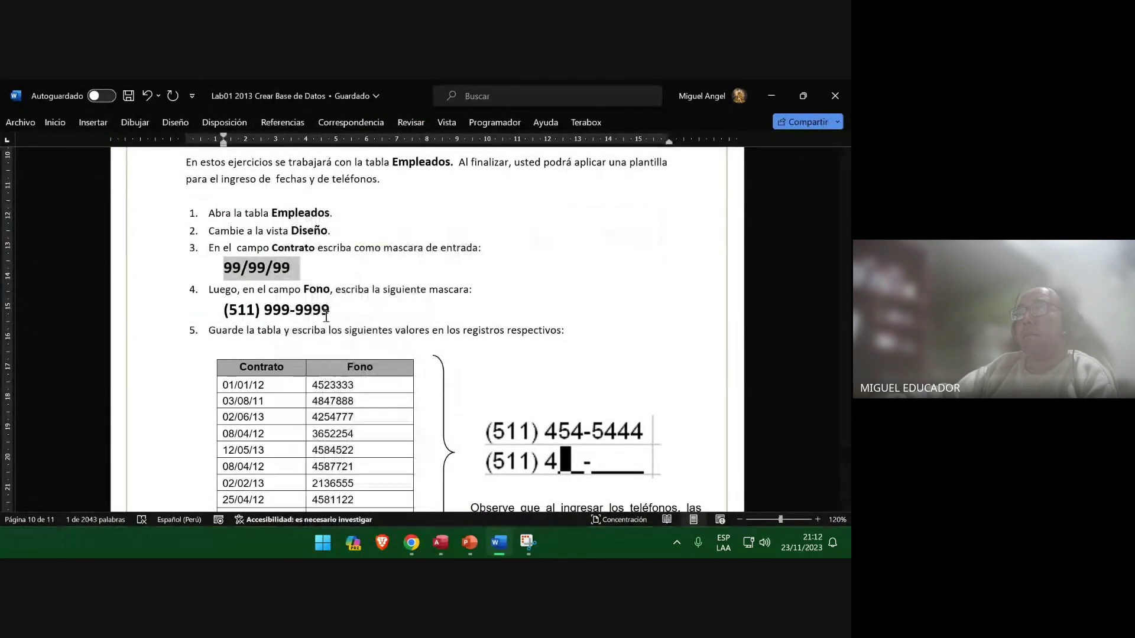
# Return to Access and paste 99/99/99 as the Máscara de entrada of the Contrato field.
pyautogui.click(771, 95)
pyautogui.click(225, 398)
pyautogui.rightClick(225, 398)
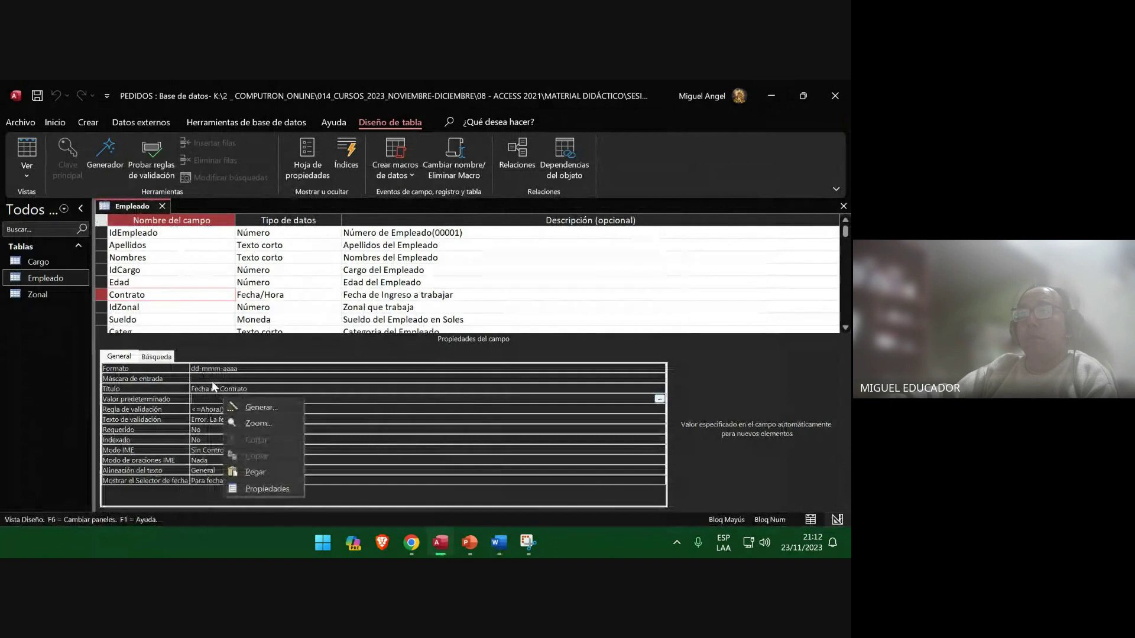
pyautogui.click(211, 381)
pyautogui.rightClick(213, 382)
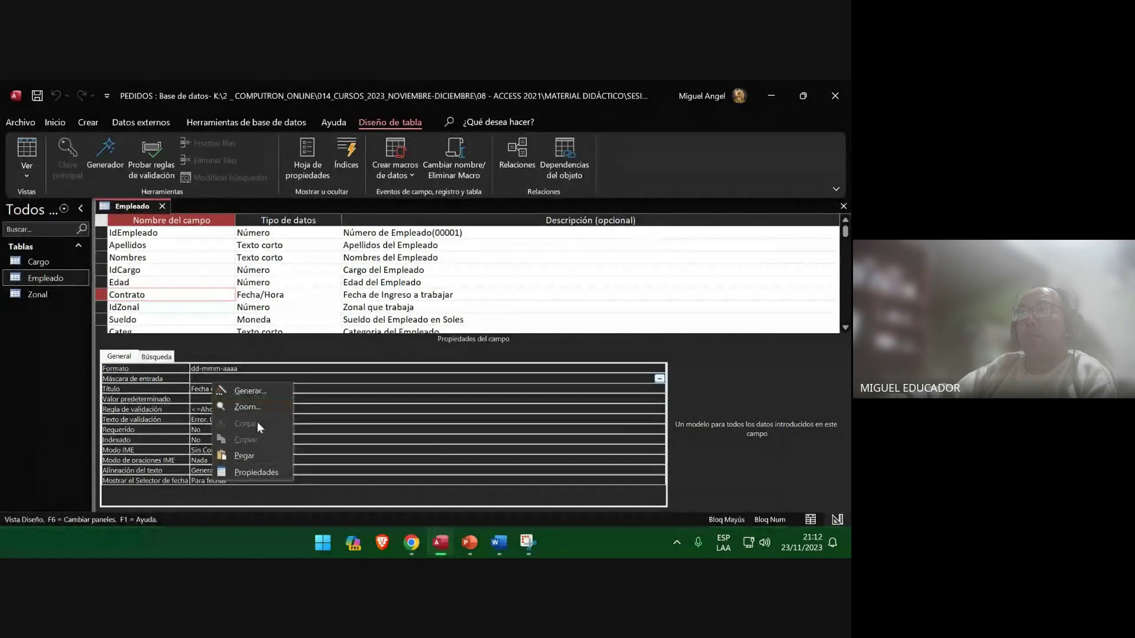
pyautogui.click(249, 454)
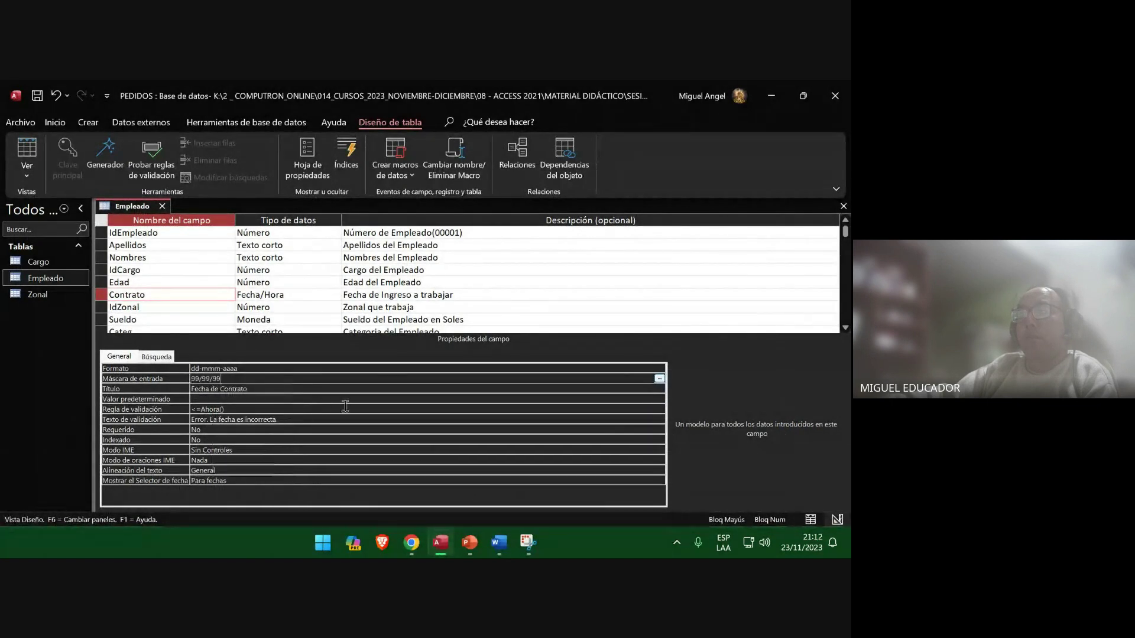
pyautogui.click(431, 417)
pyautogui.click(410, 380)
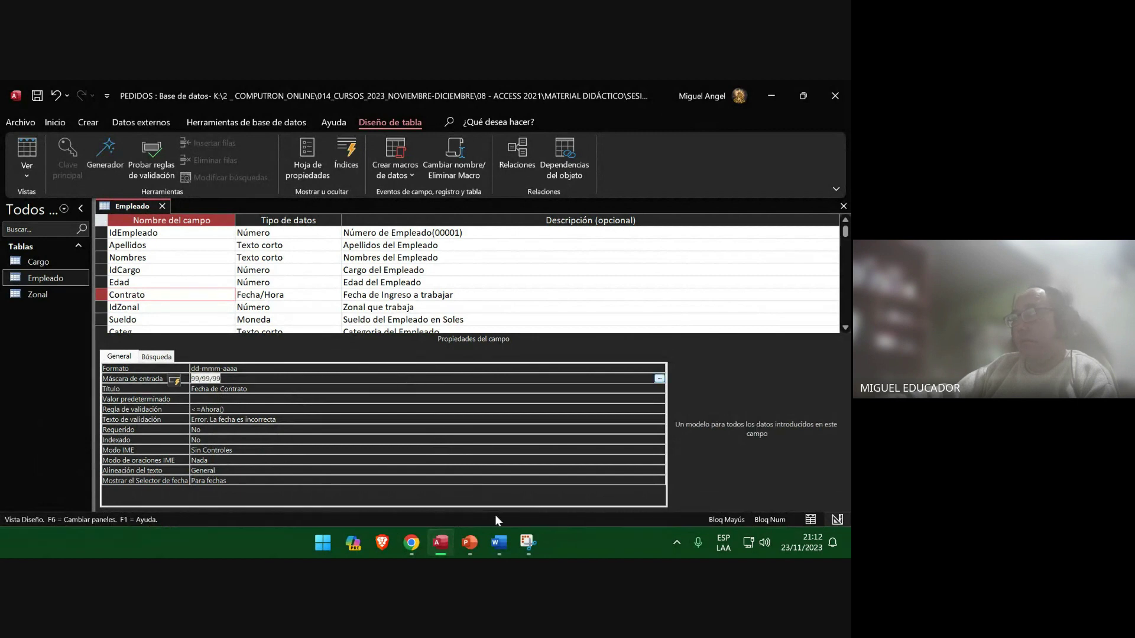
# Capture the Access window showing the Contrato mask with the snipping tool, and paste it onto slide 101 in PowerPoint.
pyautogui.click(528, 542)
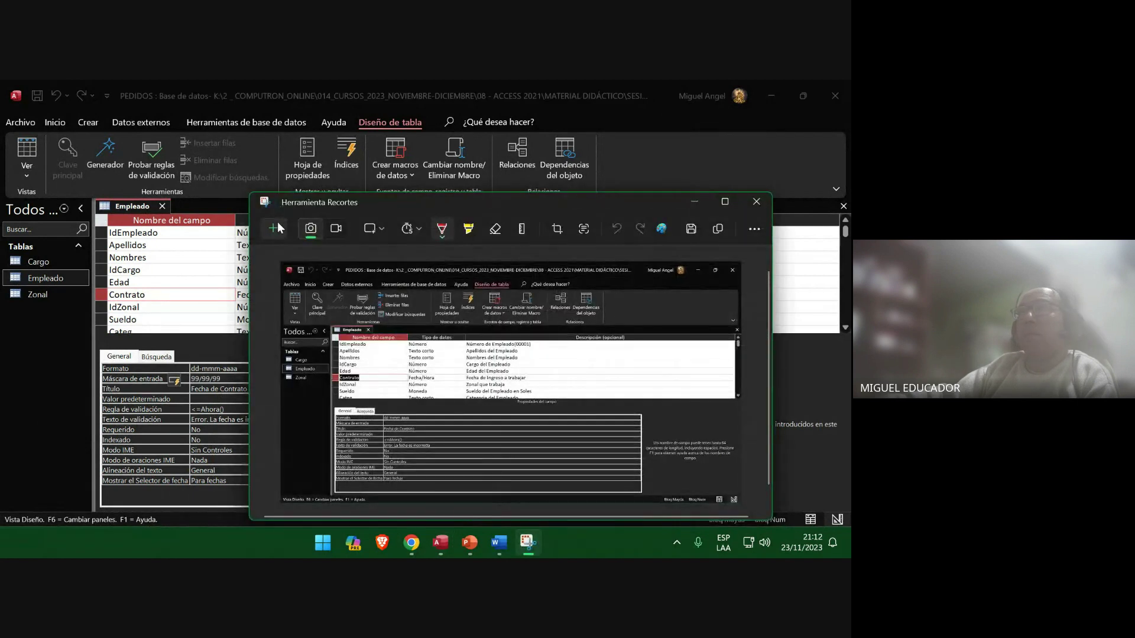
pyautogui.click(276, 228)
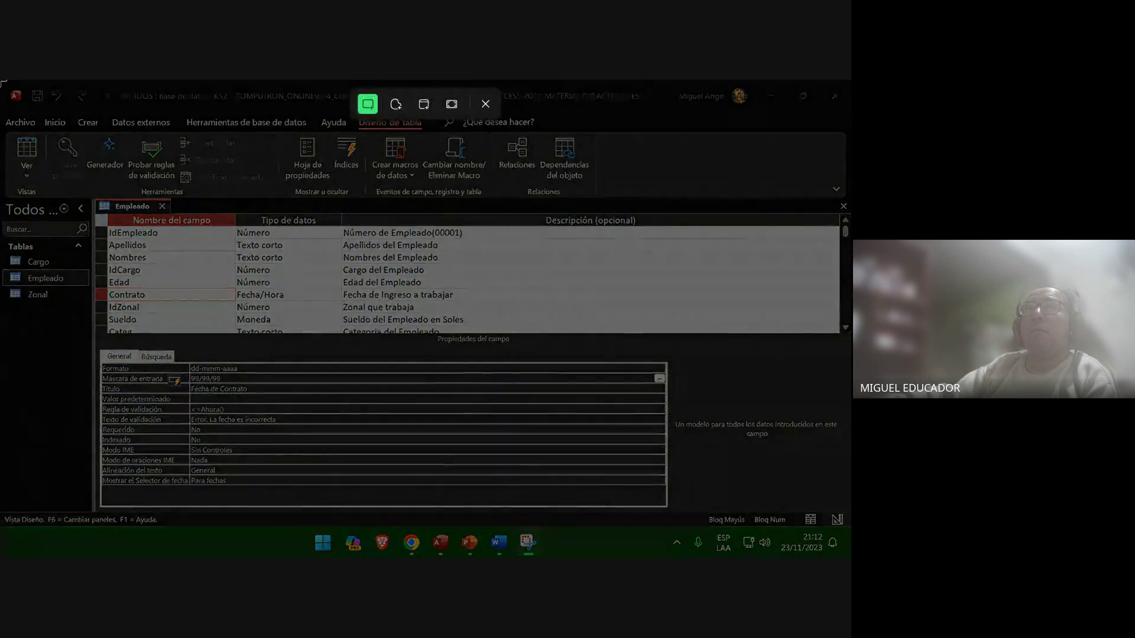
pyautogui.moveTo(2, 81); pyautogui.dragTo(848, 533)
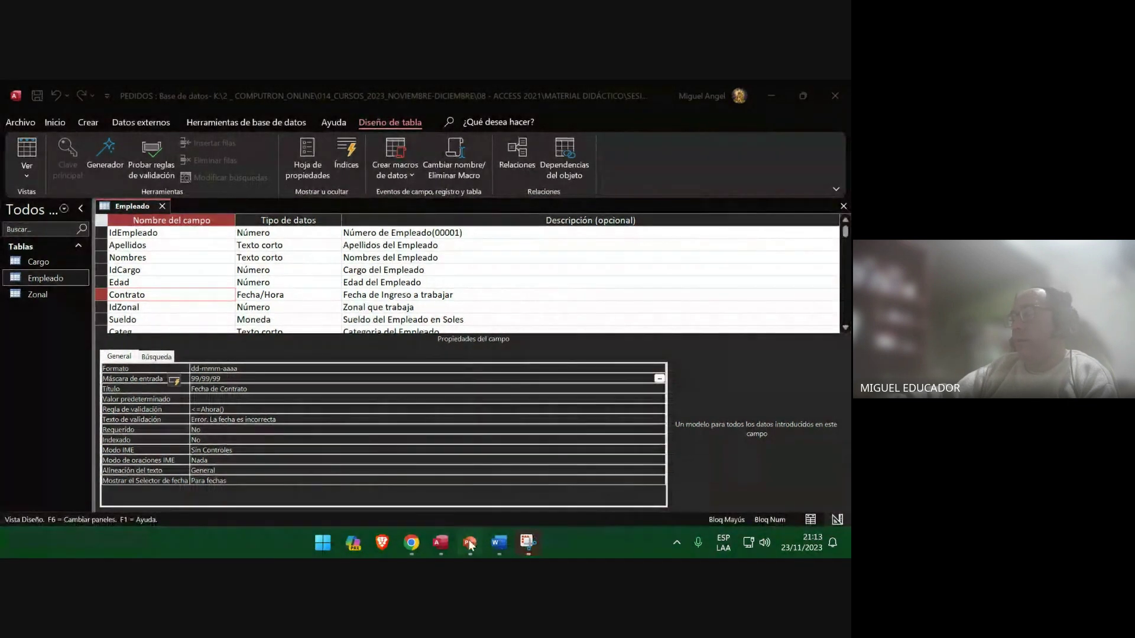
pyautogui.click(469, 542)
pyautogui.rightClick(357, 259)
pyautogui.click(400, 284)
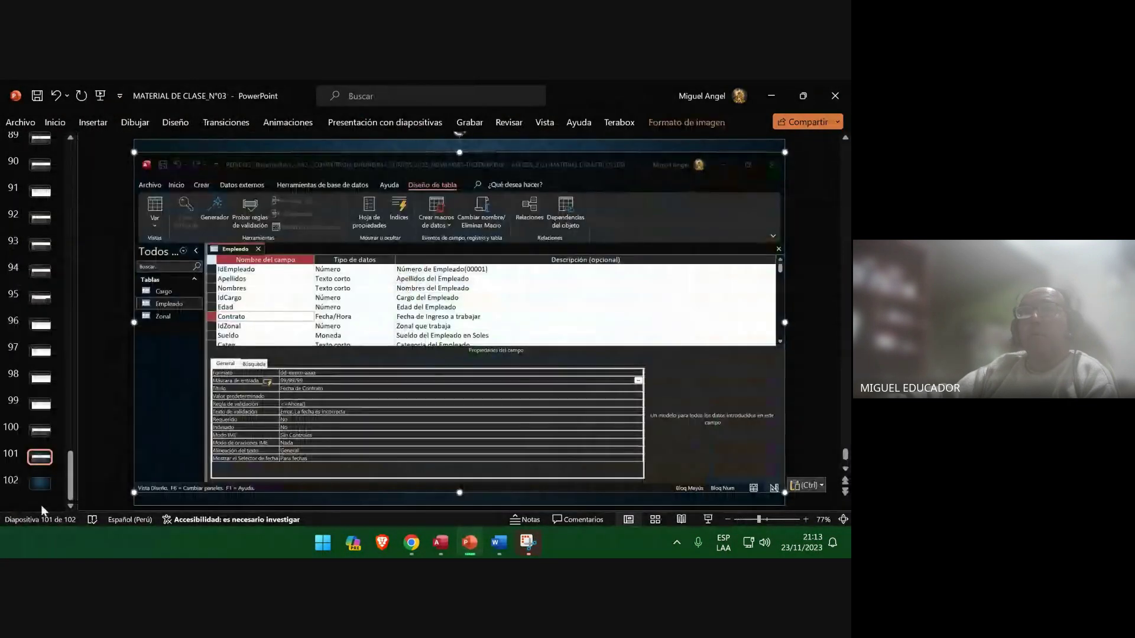
# Add four blank slides after slide 102 and save the presentation.
pyautogui.click(39, 485)
pyautogui.press('Return')
pyautogui.press('Return')
pyautogui.press('Return')
pyautogui.press('Return')
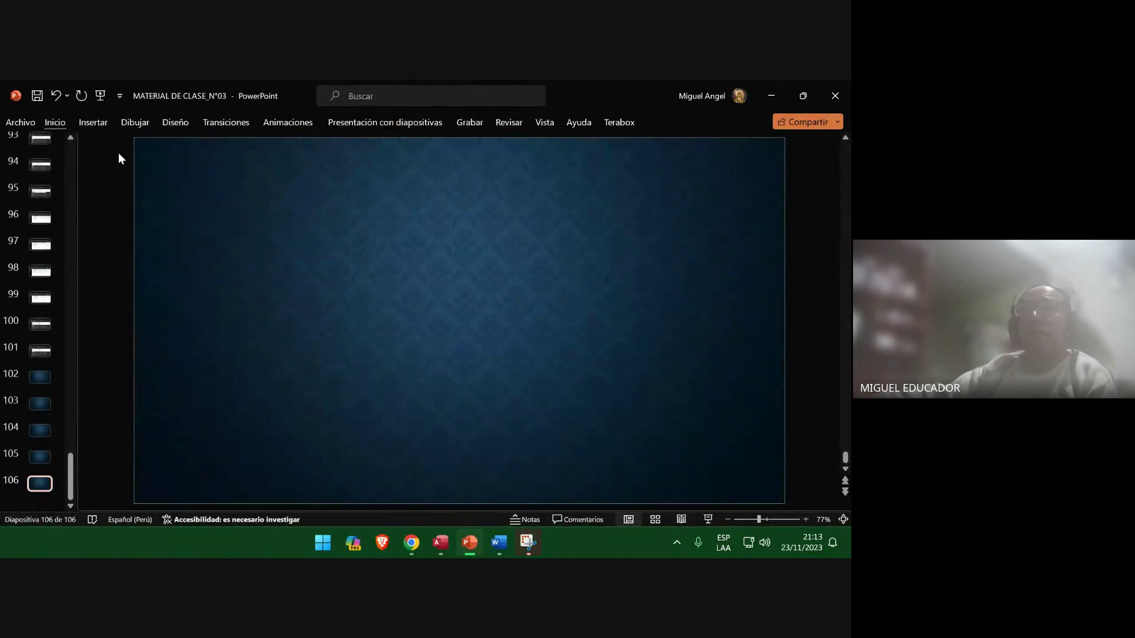
pyautogui.click(37, 95)
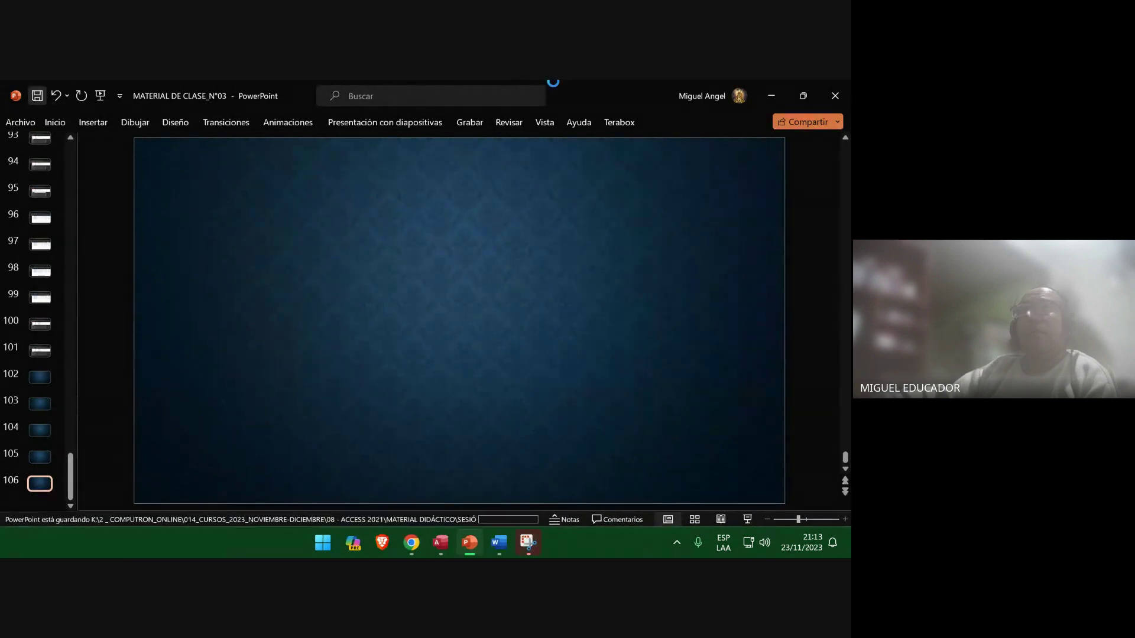
# Return to Access and switch the Empleado table to Datasheet view.
pyautogui.click(768, 93)
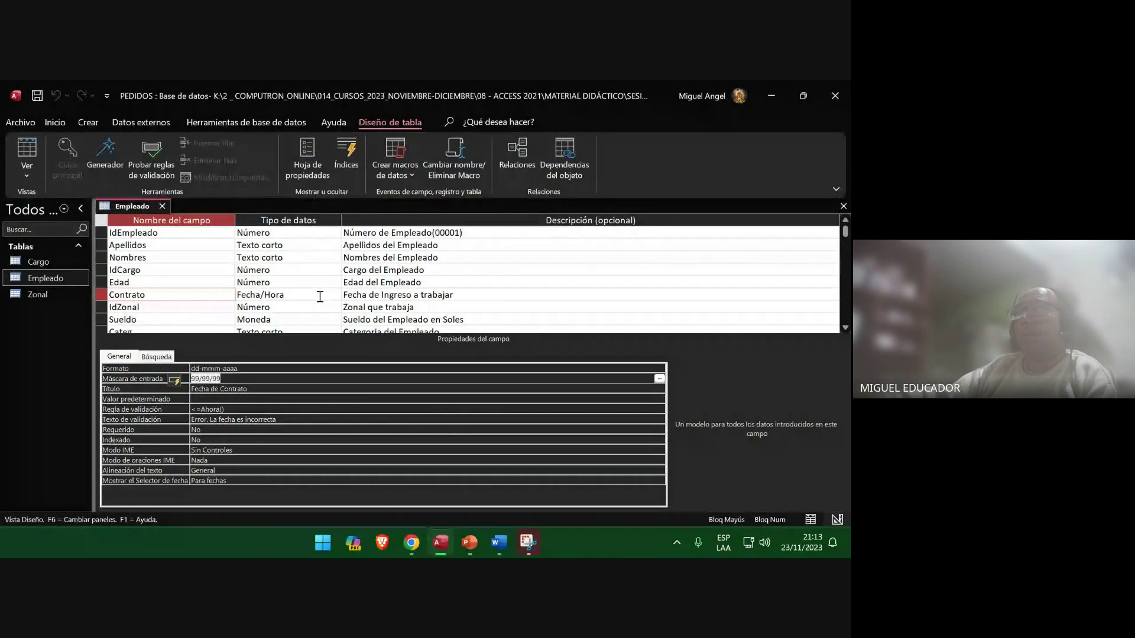
pyautogui.click(36, 143)
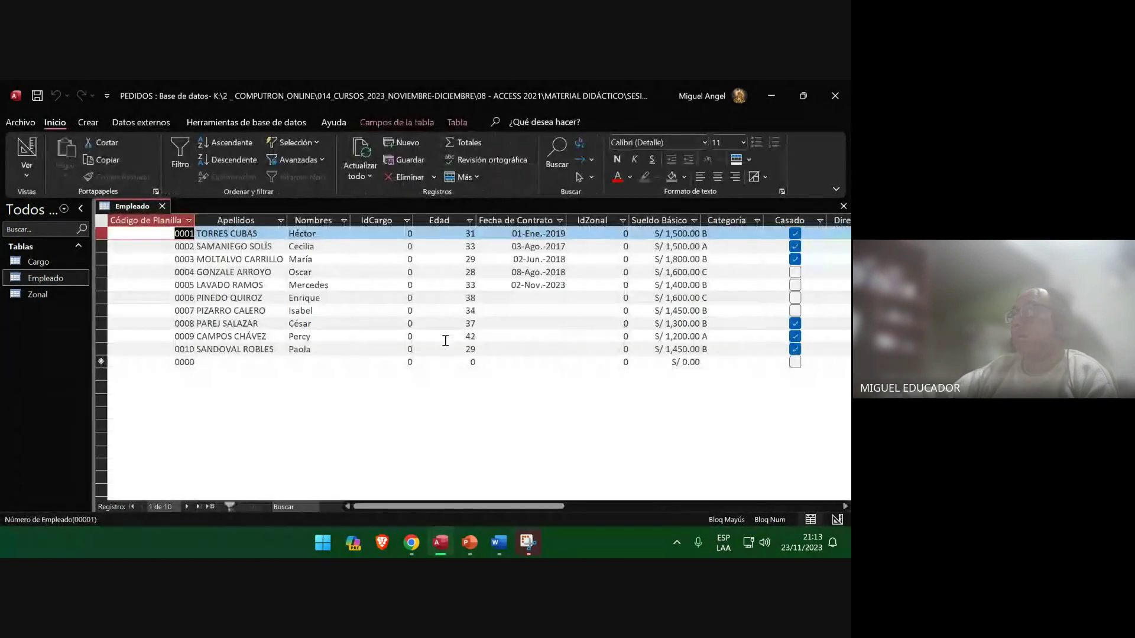
# Switch to PowerPoint and insert a screenshot of the Access window with the Empleado datasheet on slide 102.
pyautogui.click(491, 540)
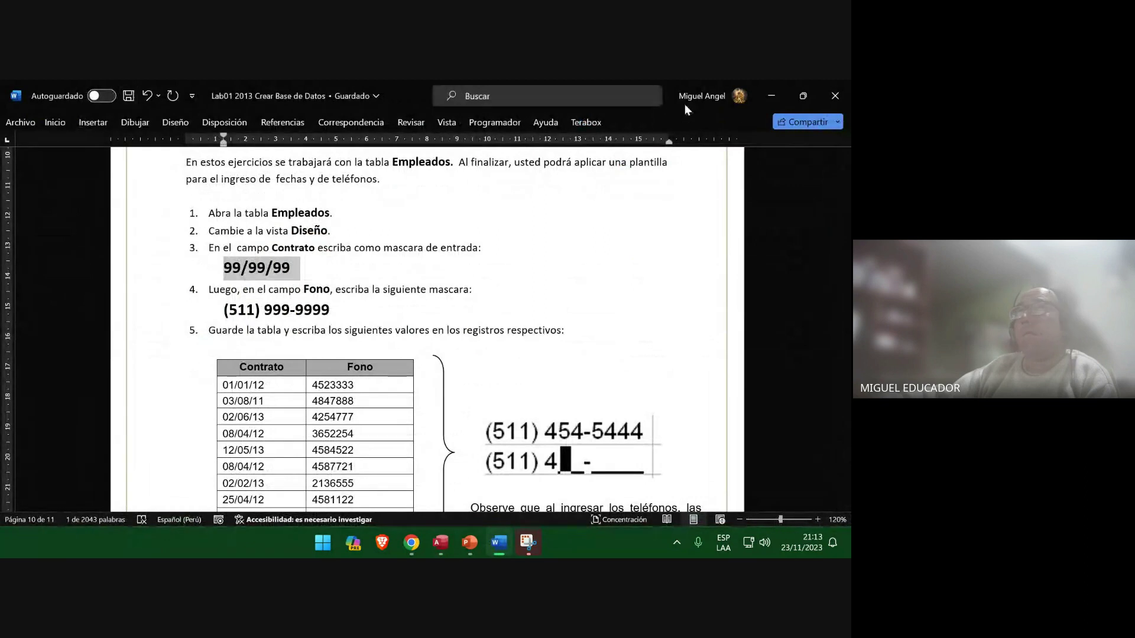
pyautogui.click(771, 94)
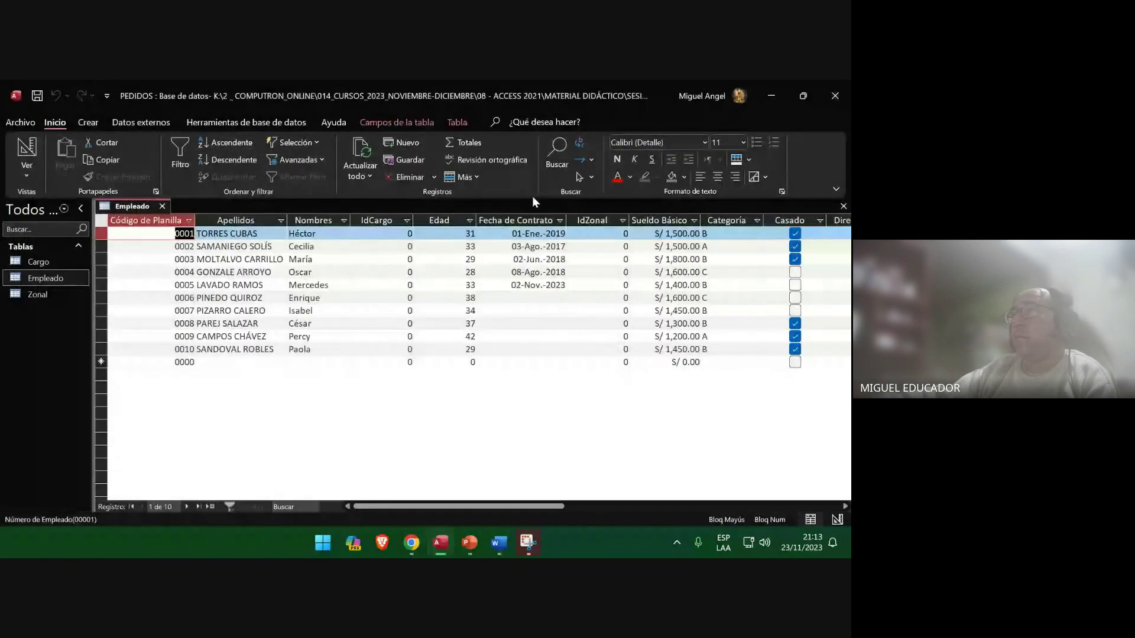
pyautogui.click(461, 535)
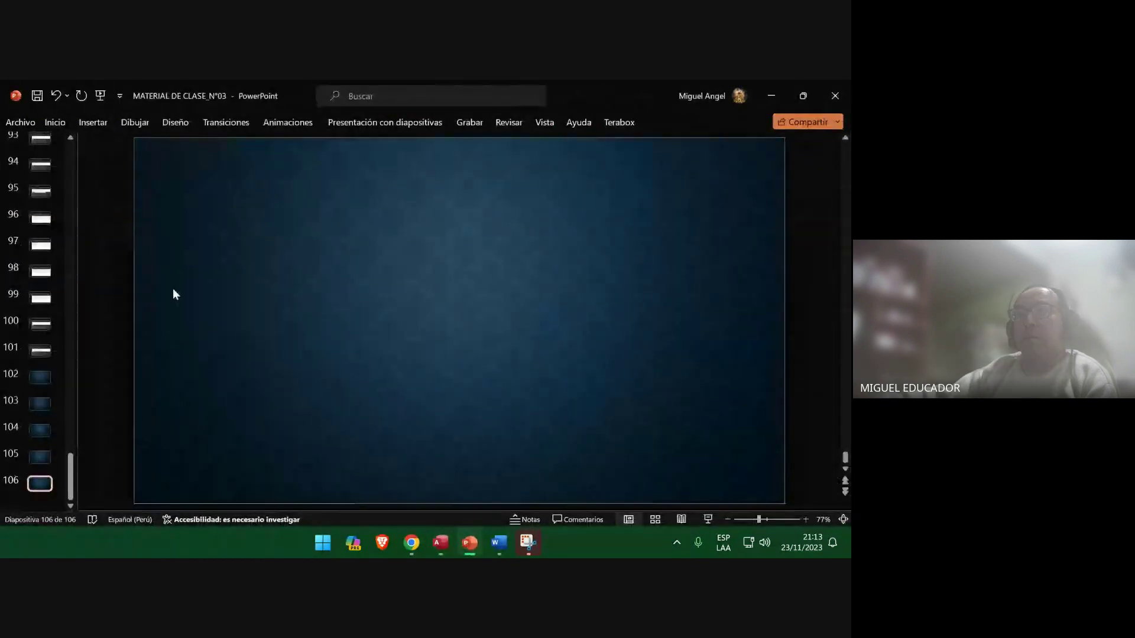
pyautogui.click(48, 370)
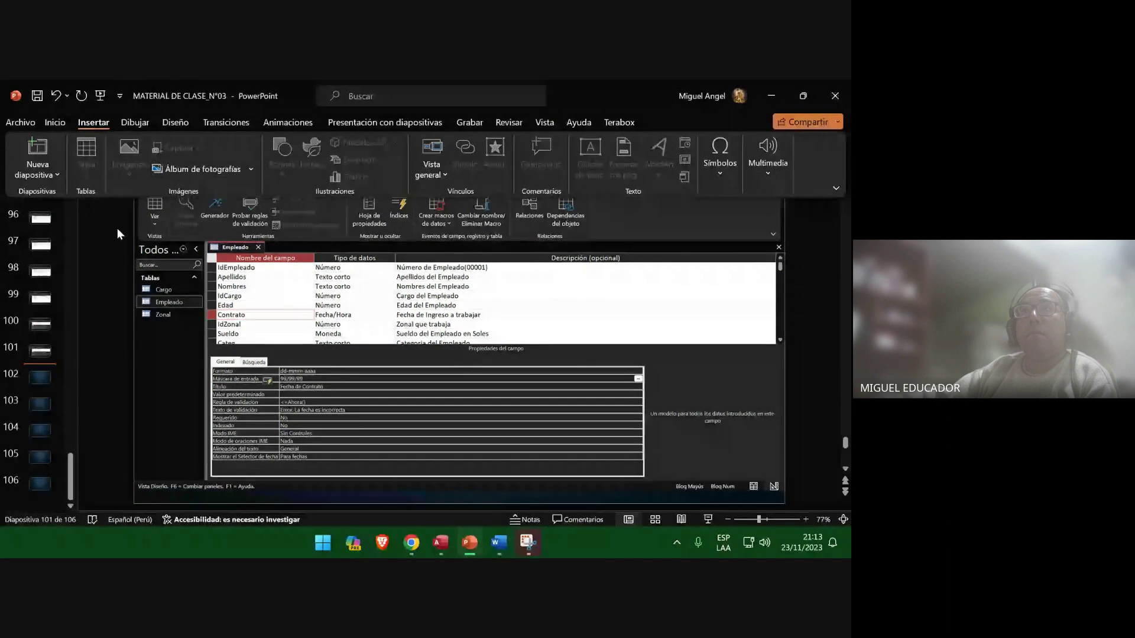
pyautogui.click(111, 263)
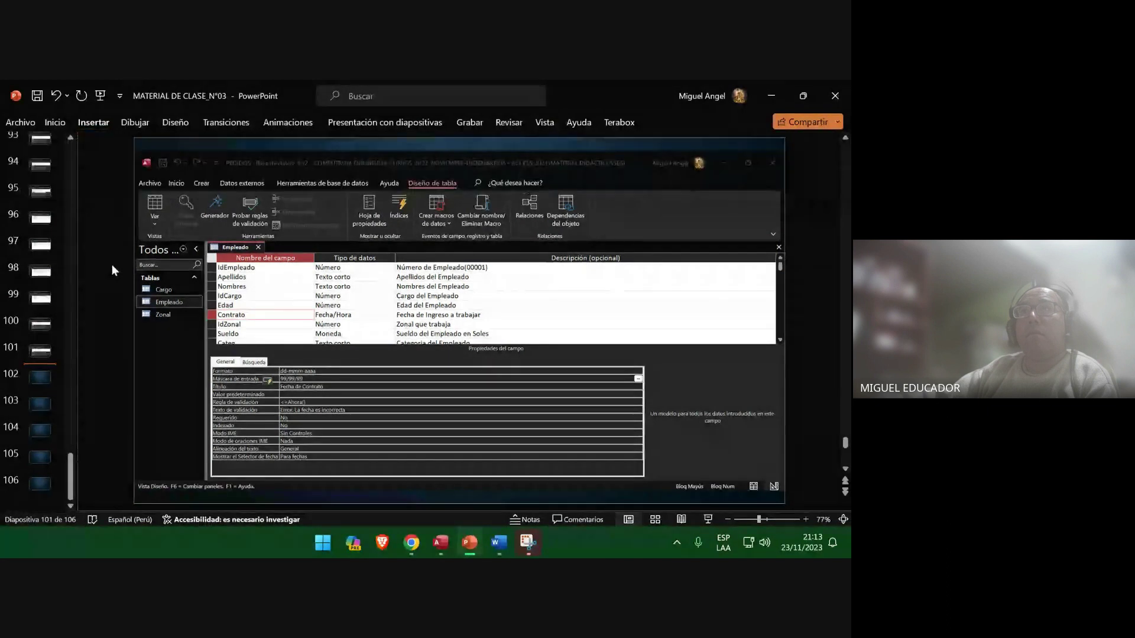
pyautogui.click(42, 377)
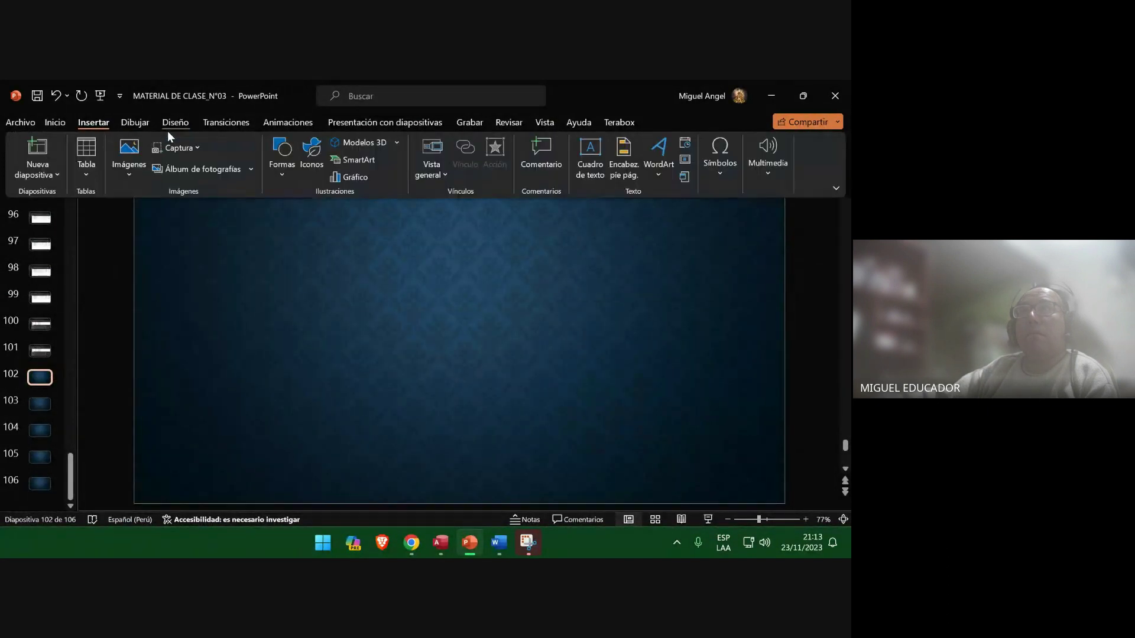
pyautogui.click(175, 142)
pyautogui.click(188, 222)
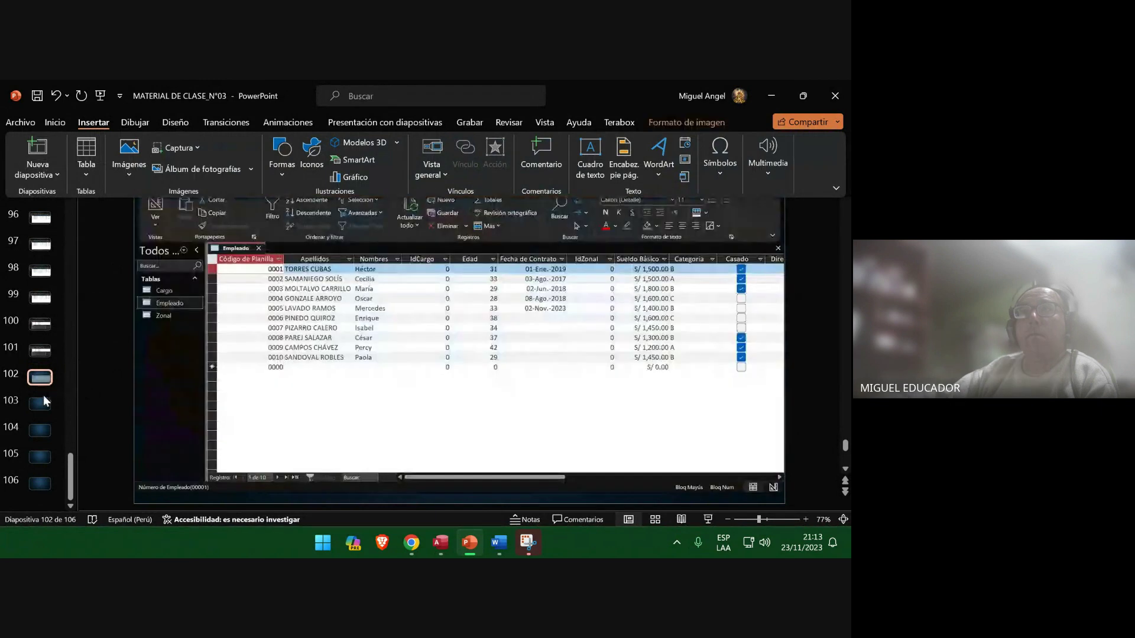
pyautogui.press('pagedown')
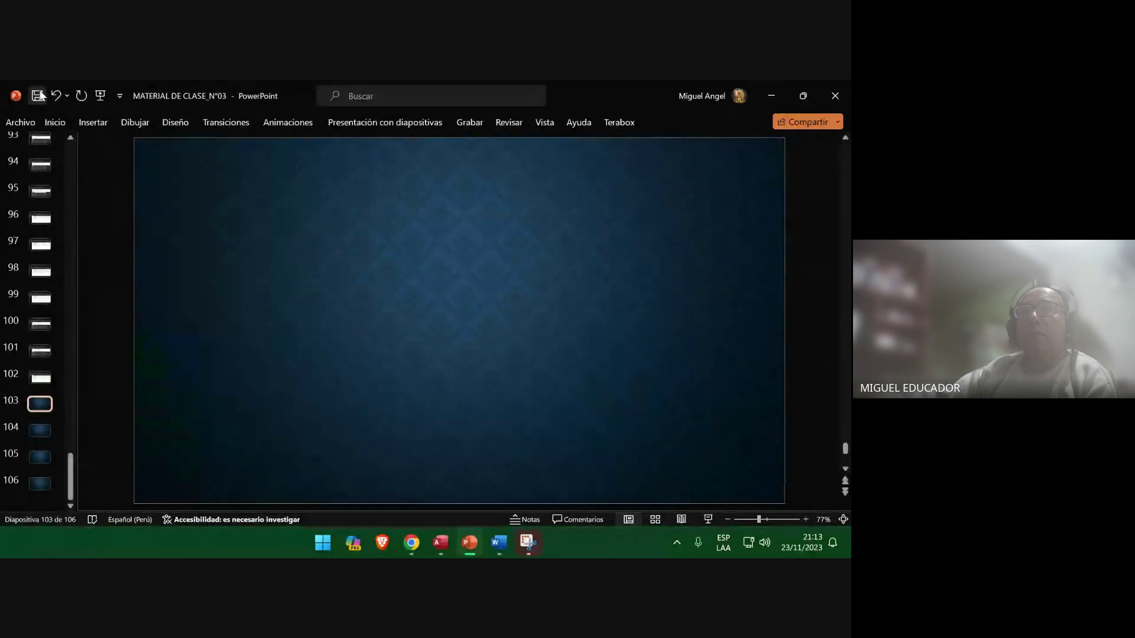
# Return to Access, activate the sixth record's empty Fecha de Contrato cell, and capture the whole window with the snipping tool.
pyautogui.click(767, 93)
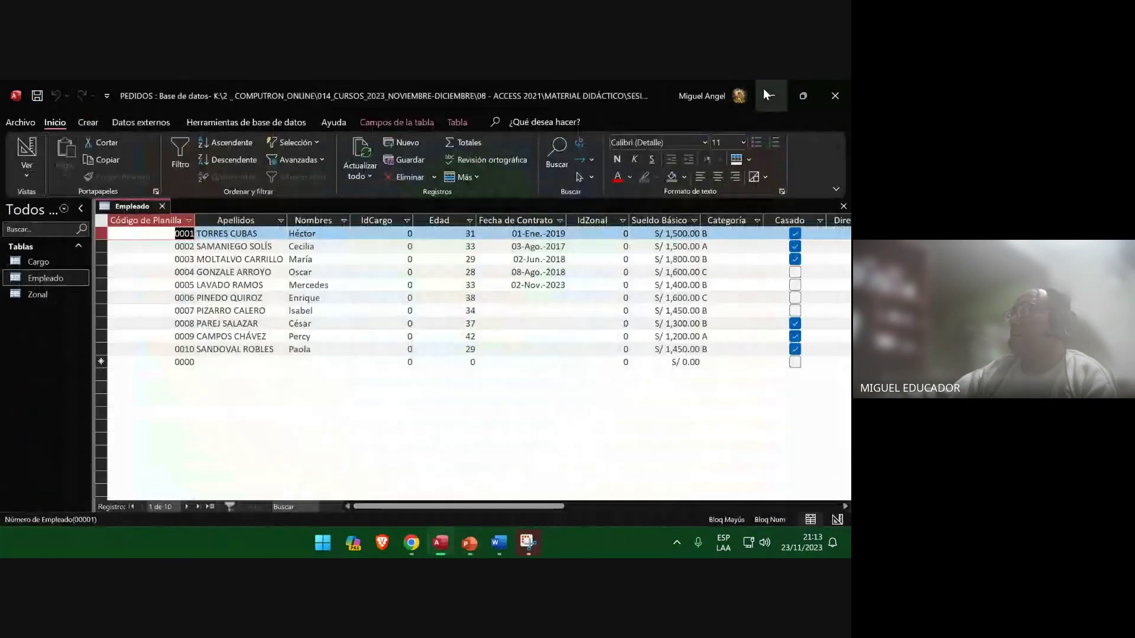
pyautogui.click(548, 299)
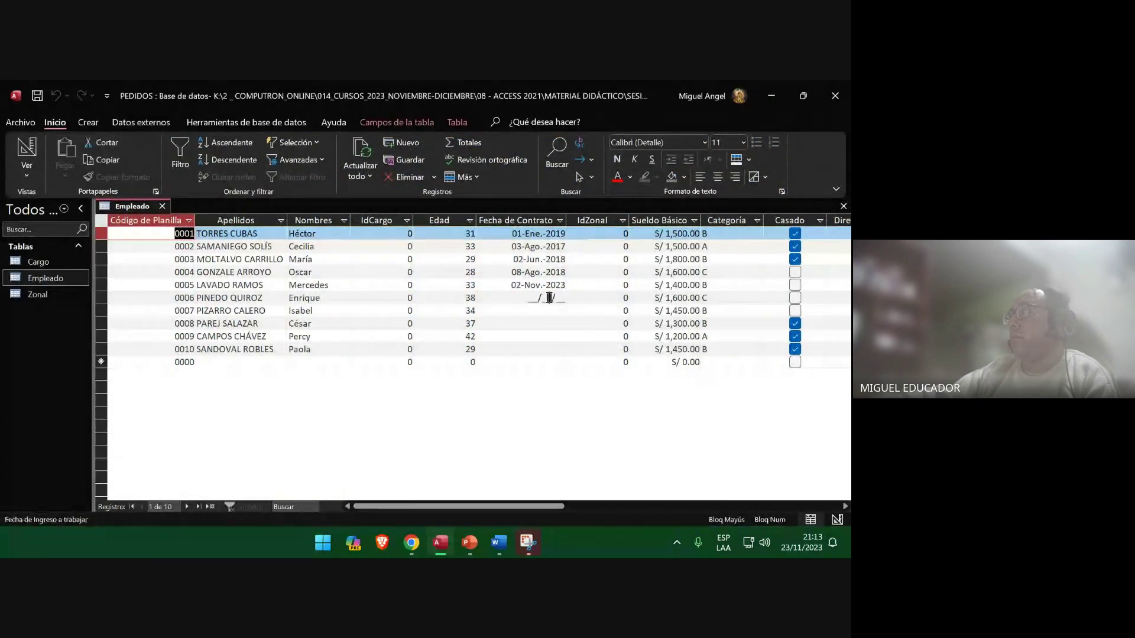
pyautogui.click(526, 542)
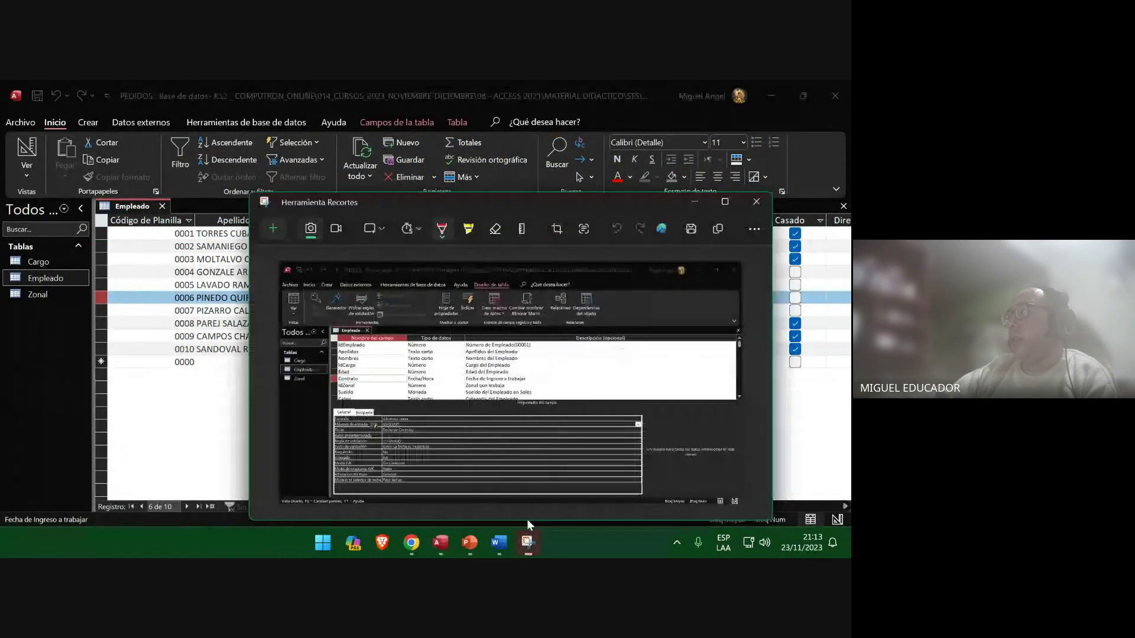
pyautogui.click(278, 234)
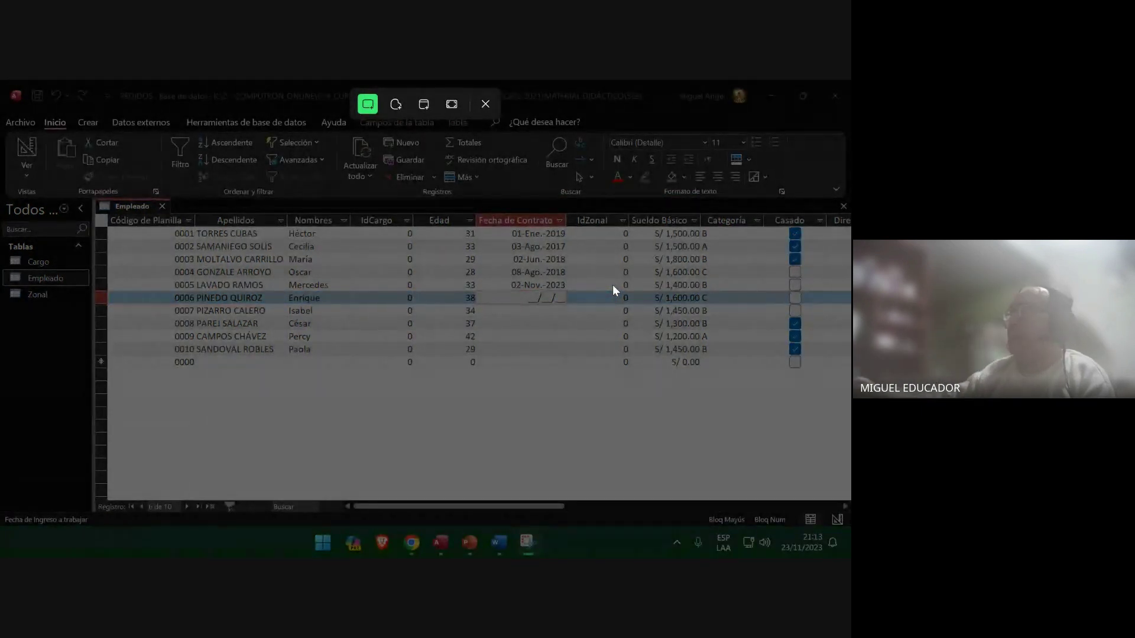
pyautogui.moveTo(3, 83); pyautogui.dragTo(849, 527)
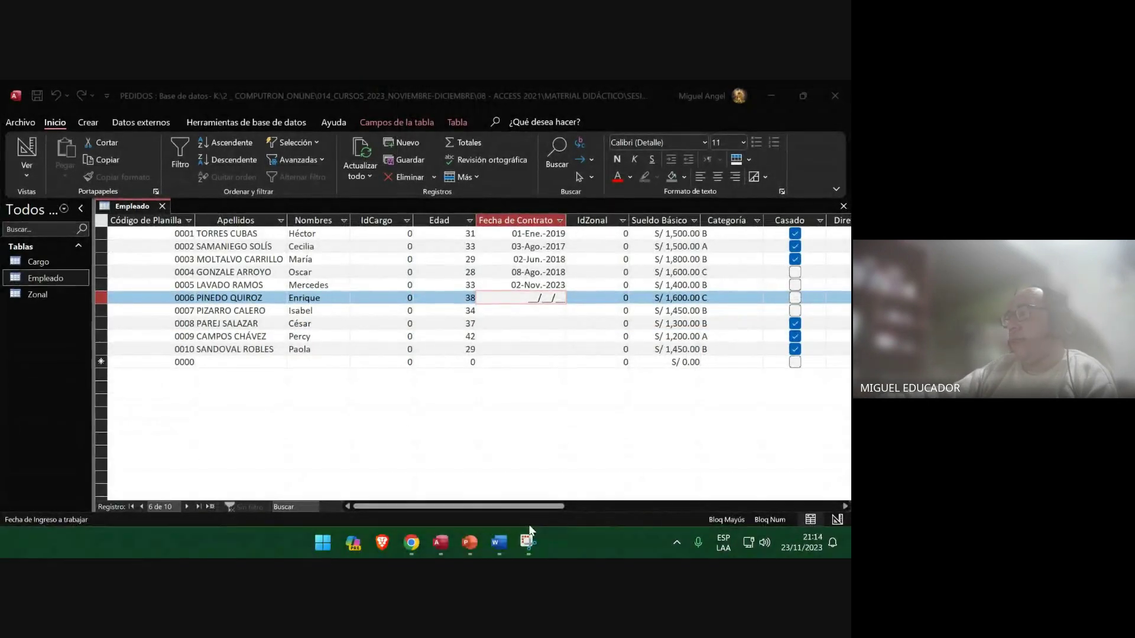
# Switch to PowerPoint and paste the capture of the empty date mask as a picture onto slide 103.
pyautogui.click(471, 541)
pyautogui.rightClick(429, 320)
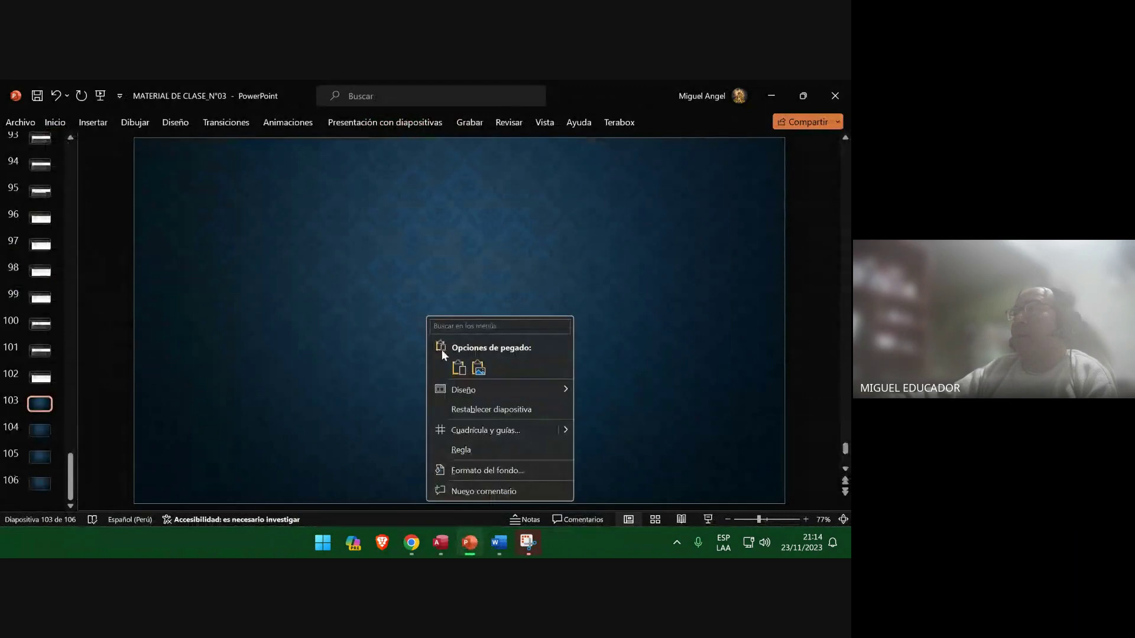
pyautogui.click(477, 367)
pyautogui.click(32, 436)
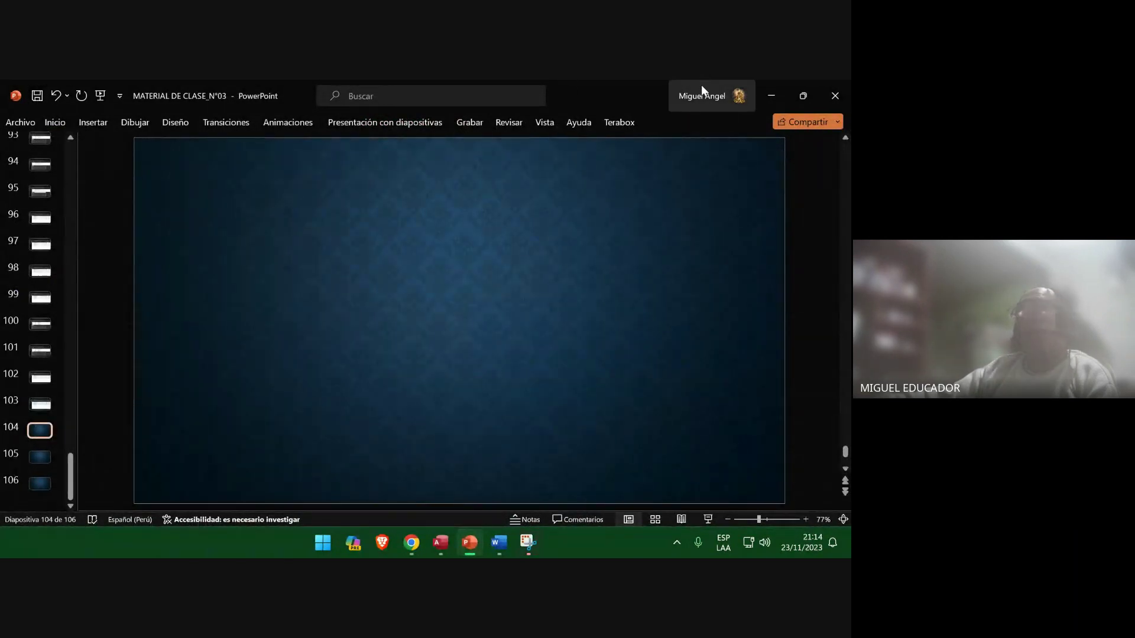
# Return to Access, enter 21/11/23 as the sixth record's Fecha de Contrato, and capture the window with the snipping tool.
pyautogui.hotkey('alt', 'Tab')
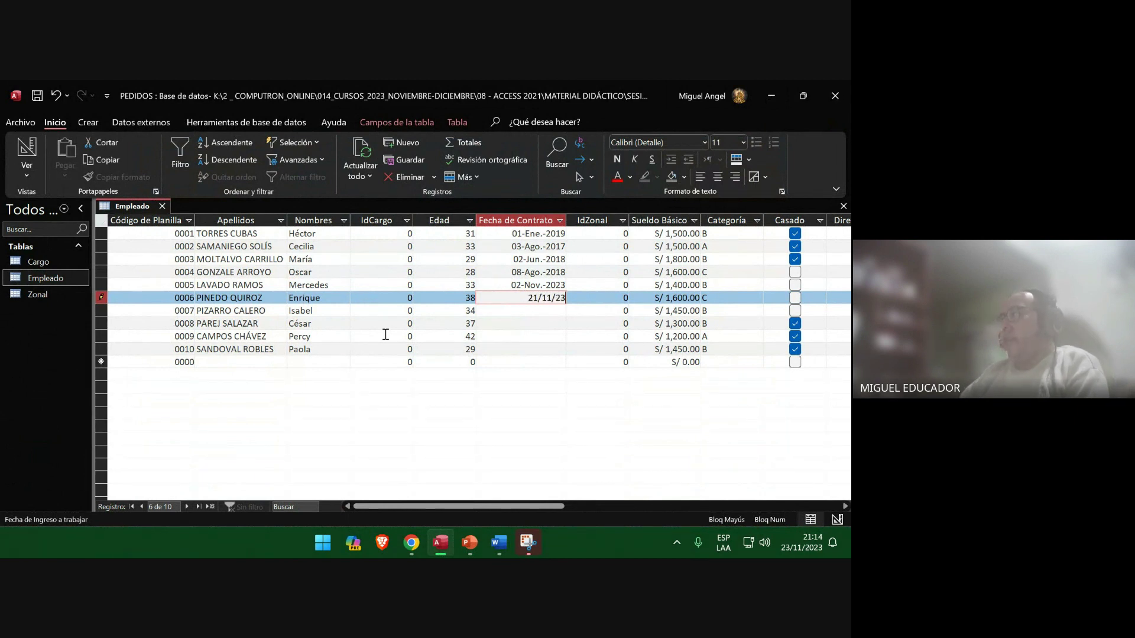
pyautogui.click(528, 543)
pyautogui.click(273, 228)
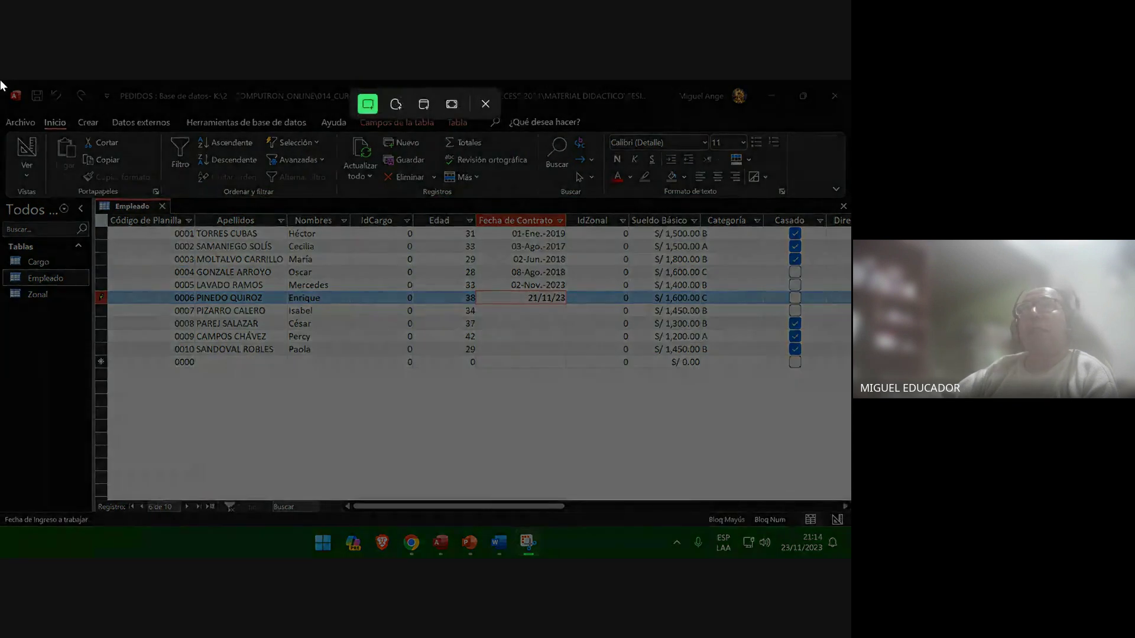
pyautogui.moveTo(1, 80); pyautogui.dragTo(849, 529)
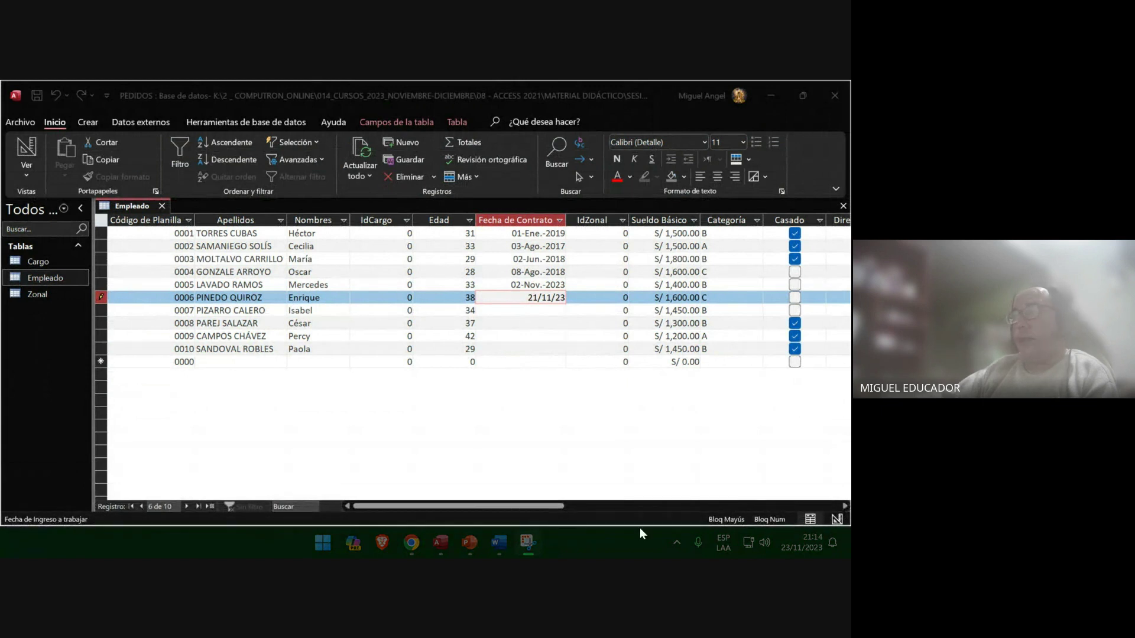
# Switch to PowerPoint, paste the capture of the entered date as a picture onto slide 104, and save the presentation.
pyautogui.click(468, 541)
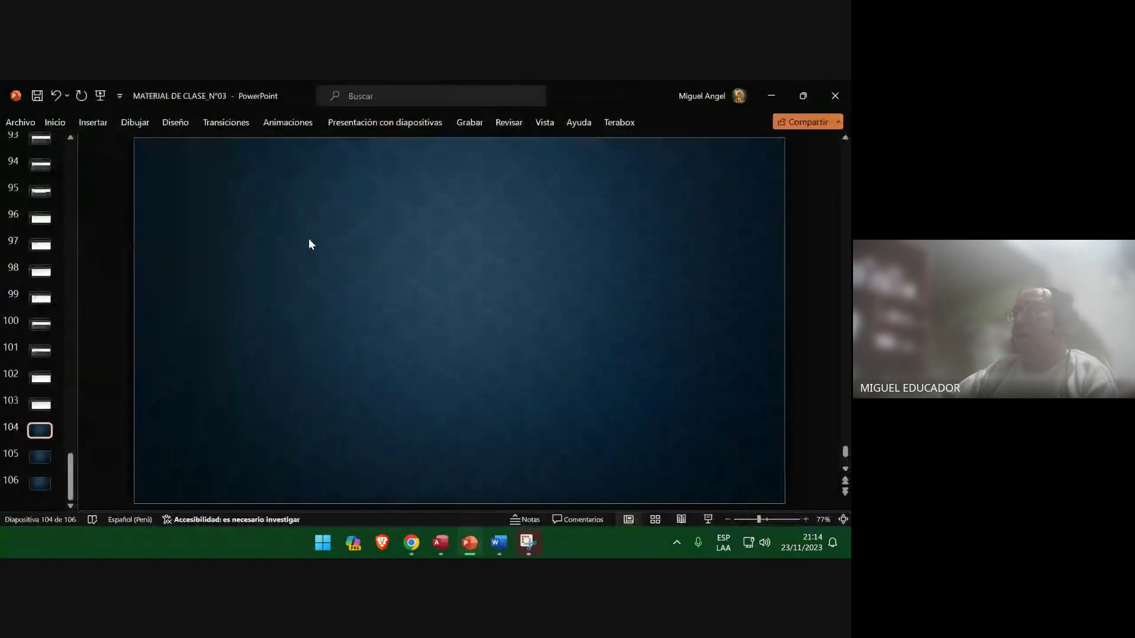
pyautogui.rightClick(294, 219)
pyautogui.click(344, 264)
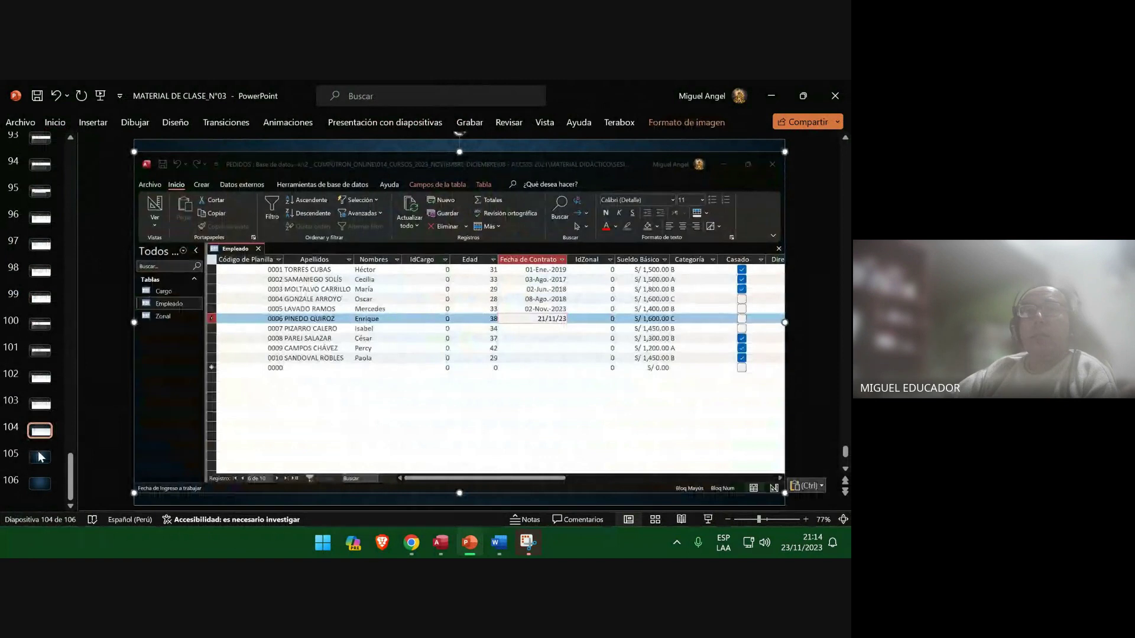
pyautogui.click(39, 456)
pyautogui.click(34, 94)
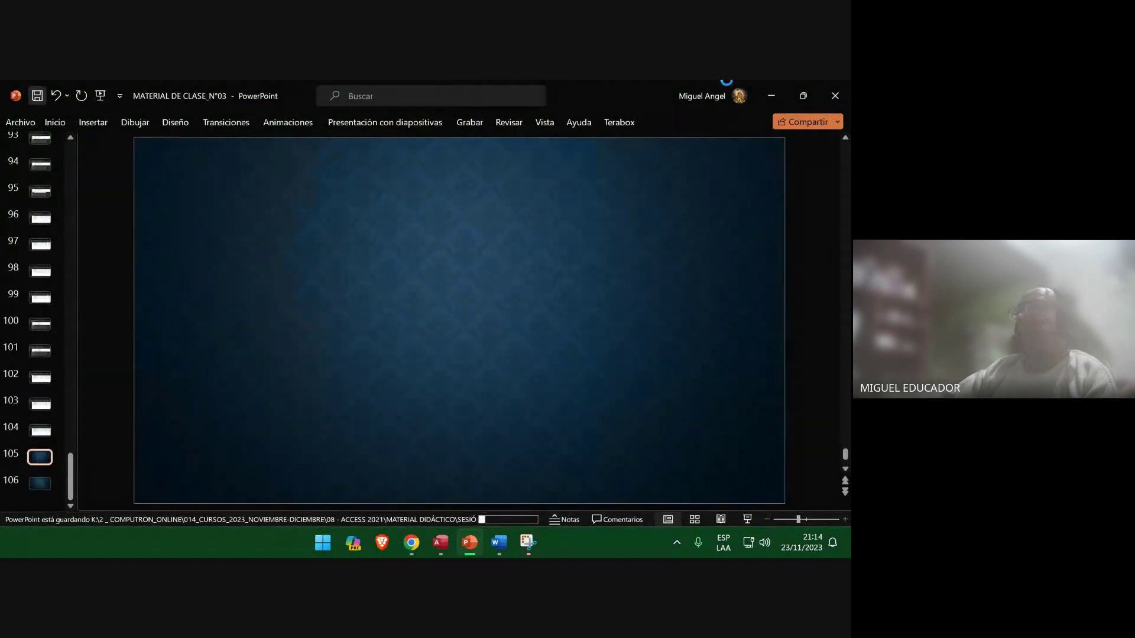
# Return to Access, move to the seventh record's Fecha de Contrato to commit the entered date, and capture the window with the snipping tool.
pyautogui.click(771, 95)
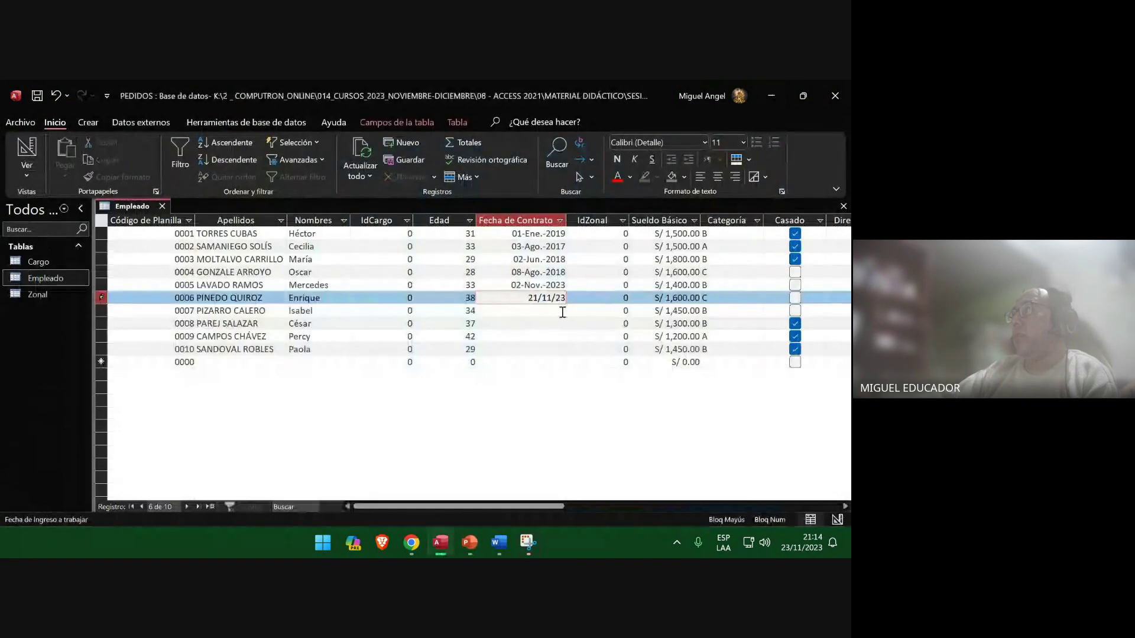
pyautogui.click(544, 310)
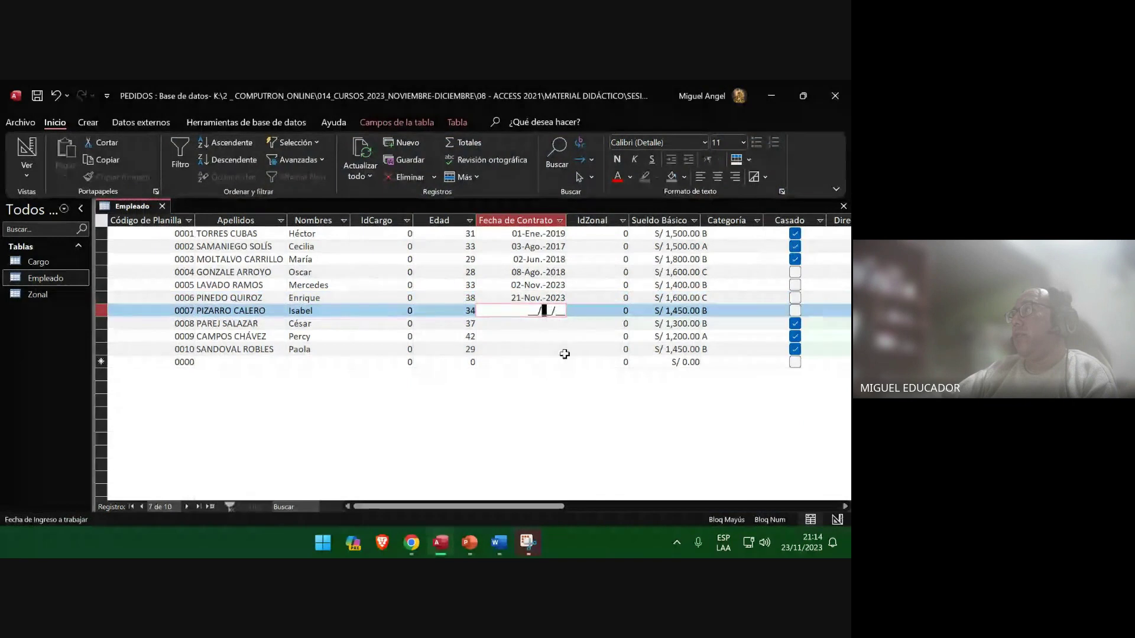
pyautogui.click(526, 541)
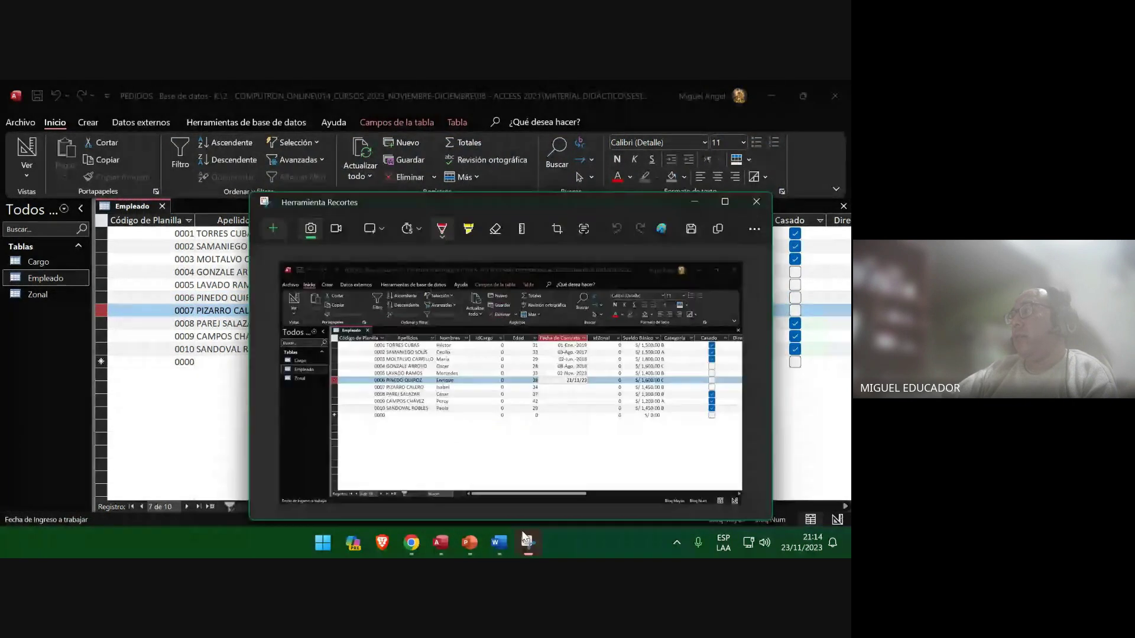
pyautogui.click(278, 224)
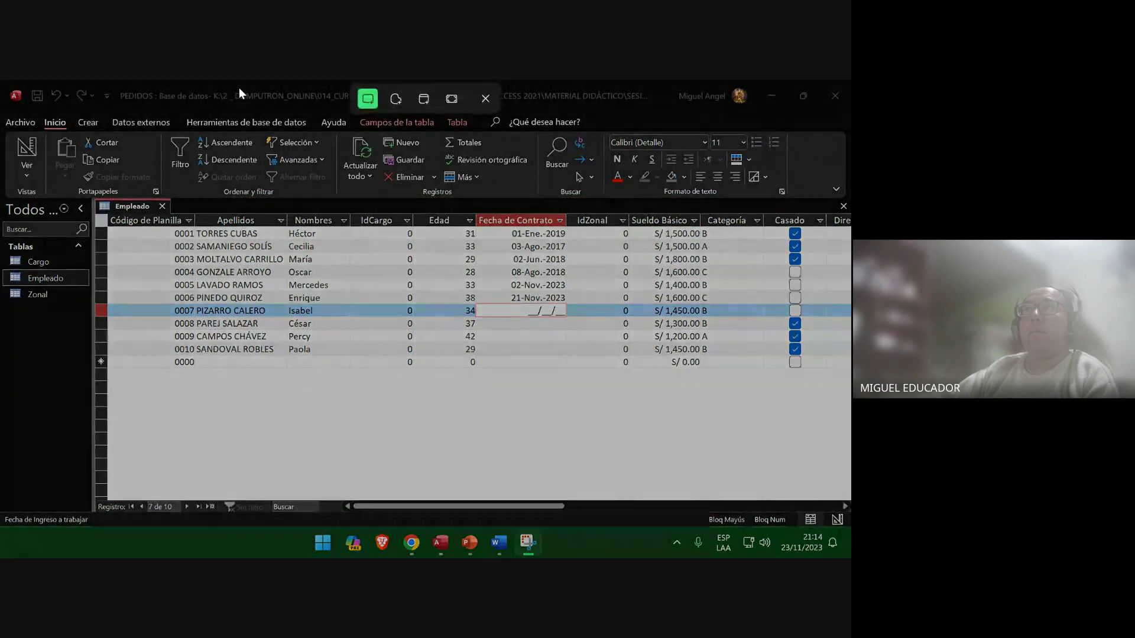
pyautogui.moveTo(1, 80); pyautogui.dragTo(850, 538)
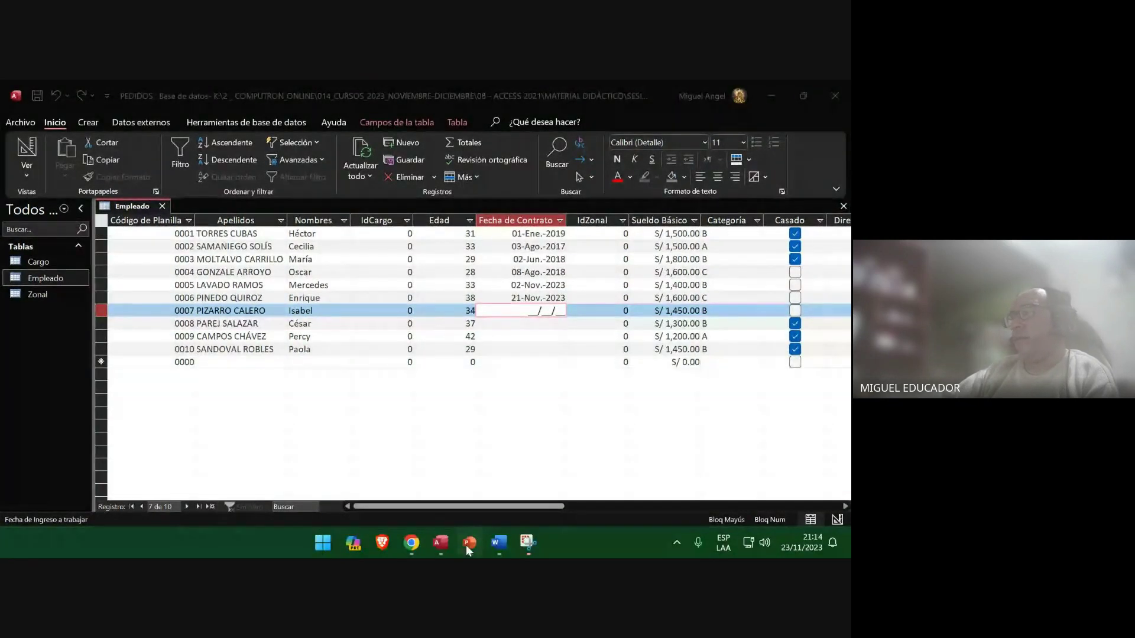
# Switch to PowerPoint and paste the capture of the committed date as a picture onto slide 105.
pyautogui.click(469, 543)
pyautogui.rightClick(370, 299)
pyautogui.click(414, 345)
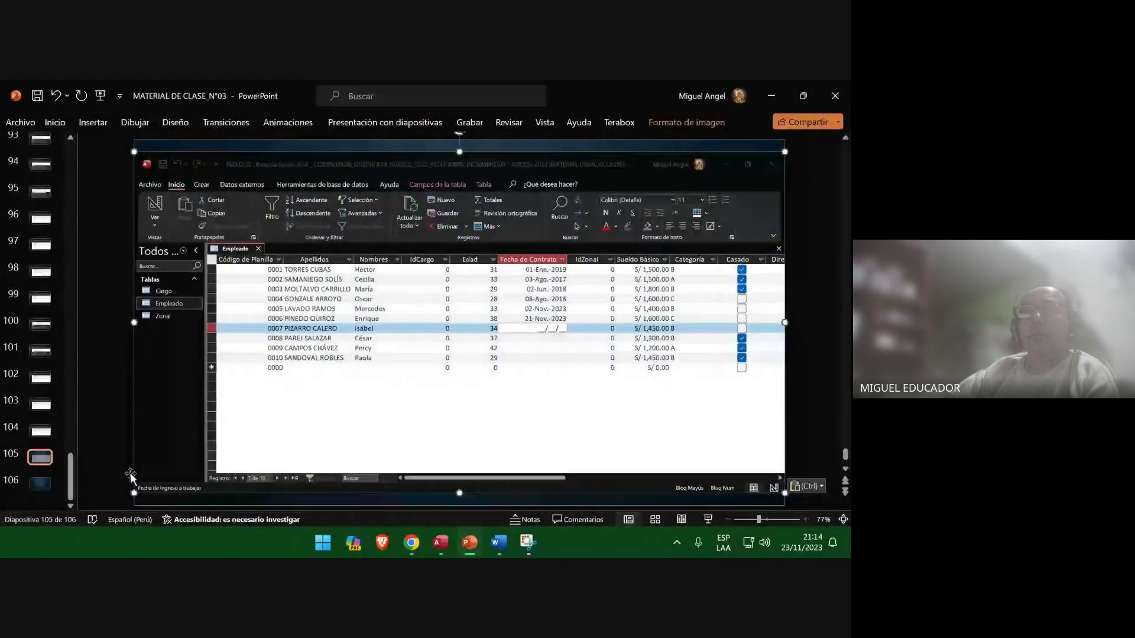
# Add three blank slides after slide 106 and save the presentation.
pyautogui.click(40, 486)
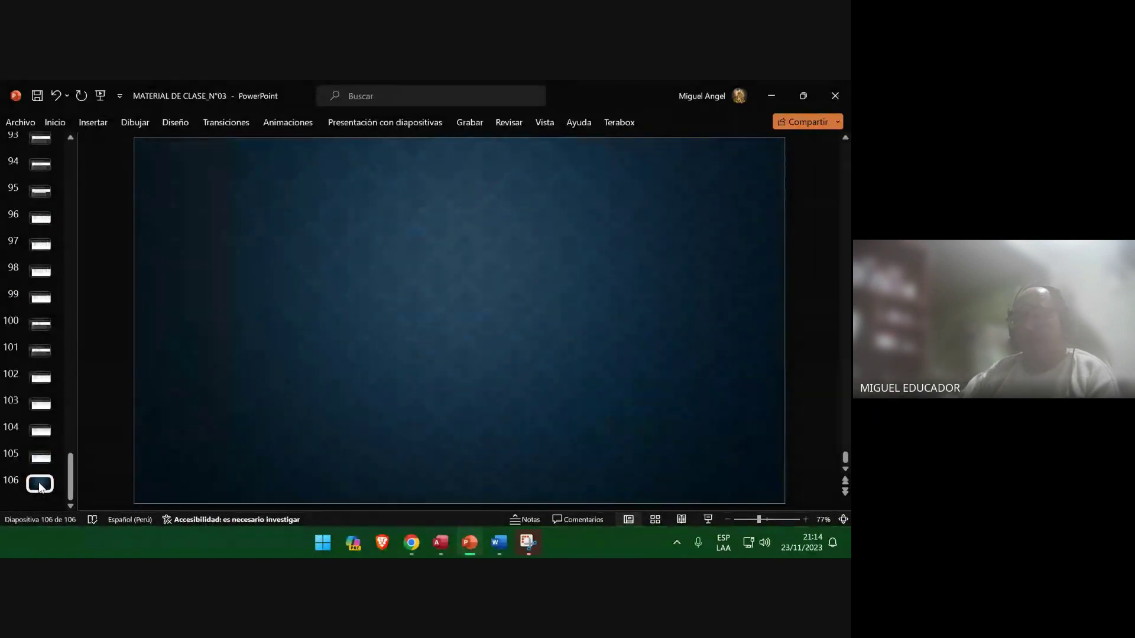
pyautogui.press('Return')
pyautogui.press('Return')
pyautogui.press('Return')
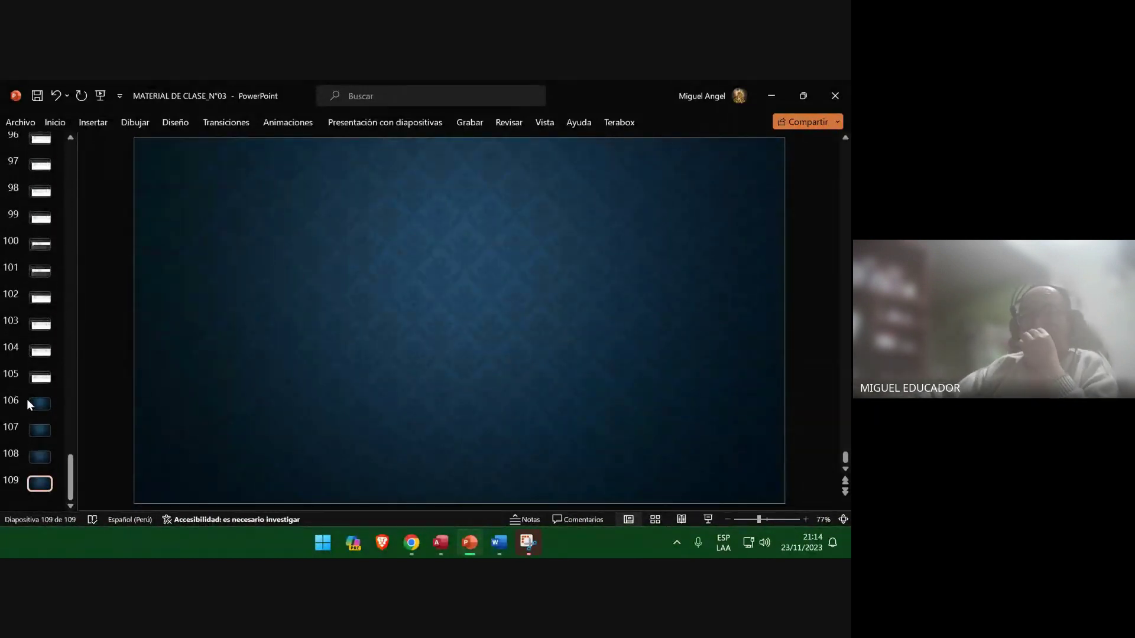
pyautogui.click(29, 404)
pyautogui.click(37, 97)
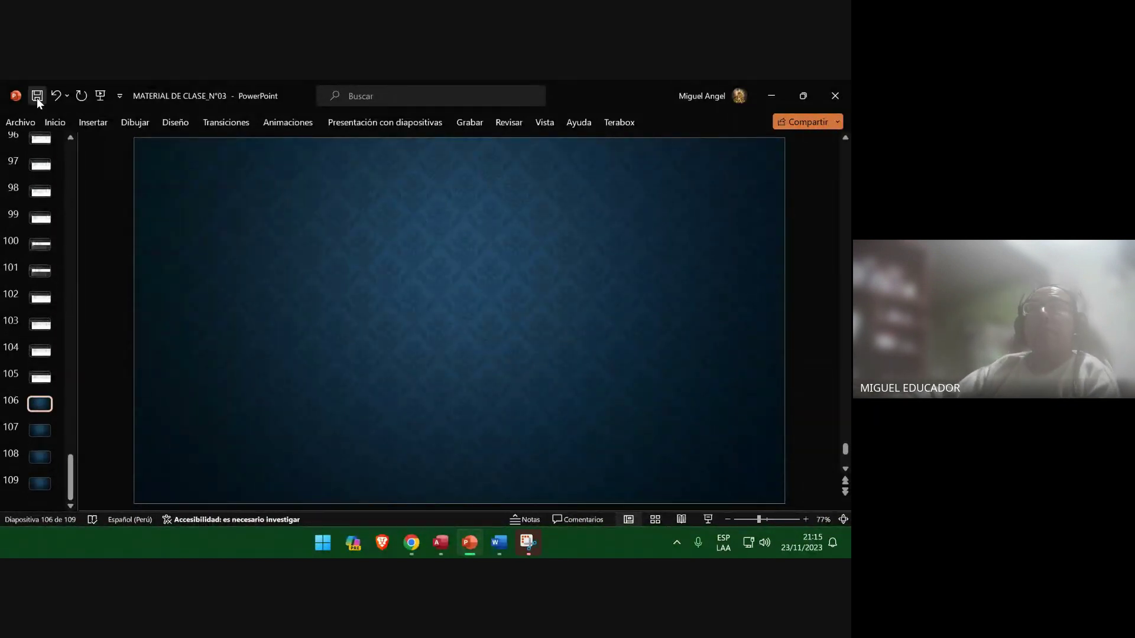
# Switch to the Word exercise document and review the instructions for the Fono input mask in Ejercicio 11.
pyautogui.click(773, 96)
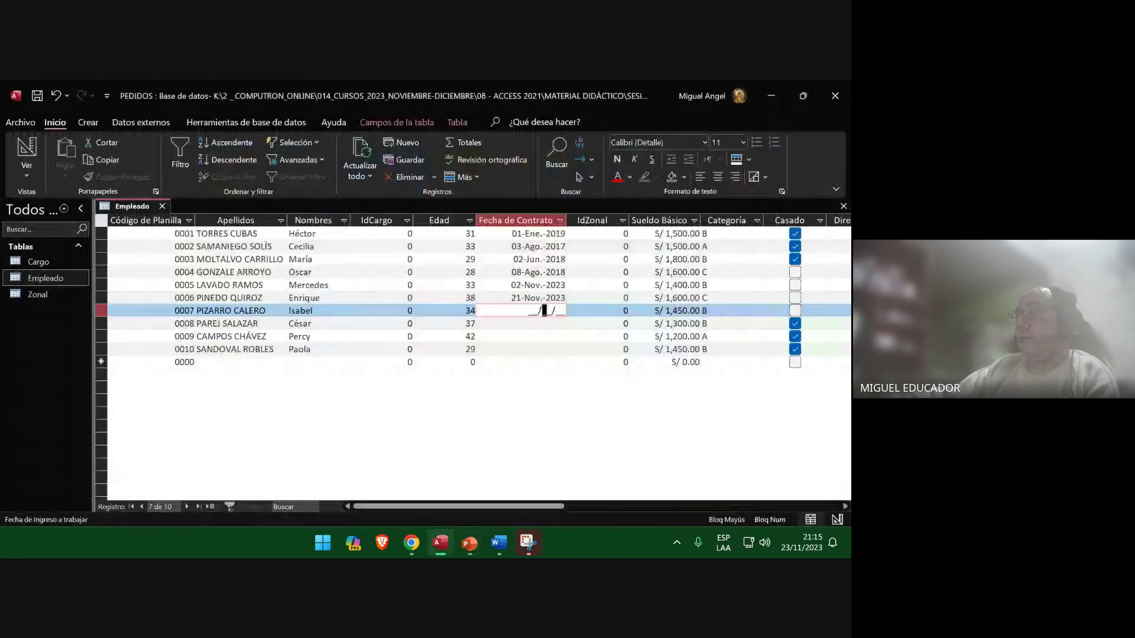
pyautogui.click(499, 544)
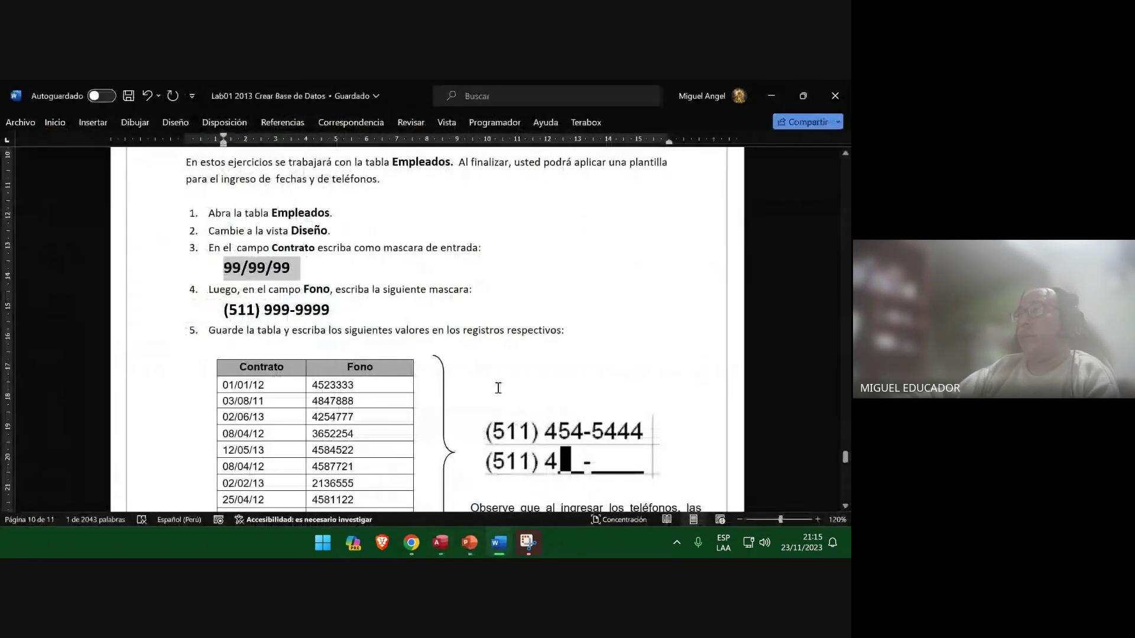
pyautogui.scroll(-2, 511, 397)
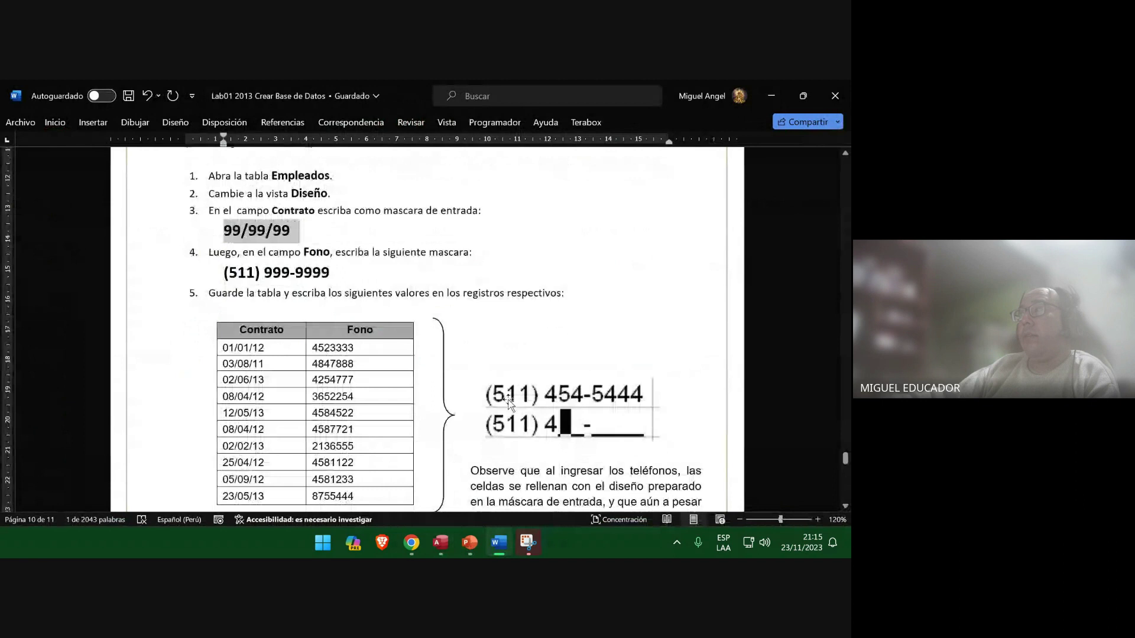
pyautogui.scroll(-2, 511, 403)
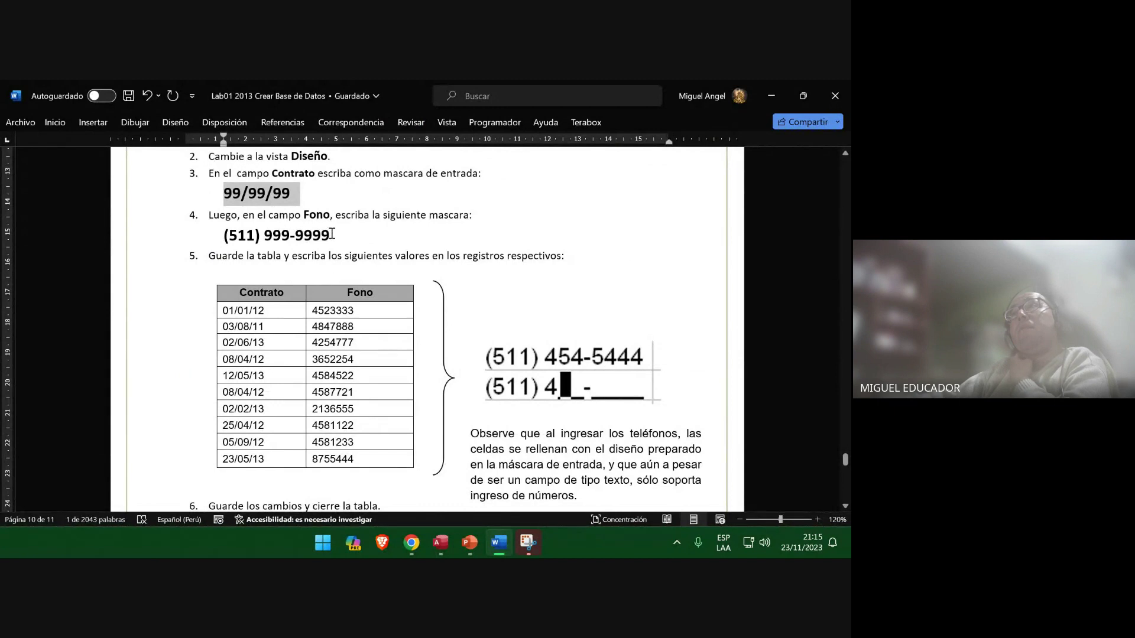
pyautogui.moveTo(331, 234); pyautogui.dragTo(222, 239)
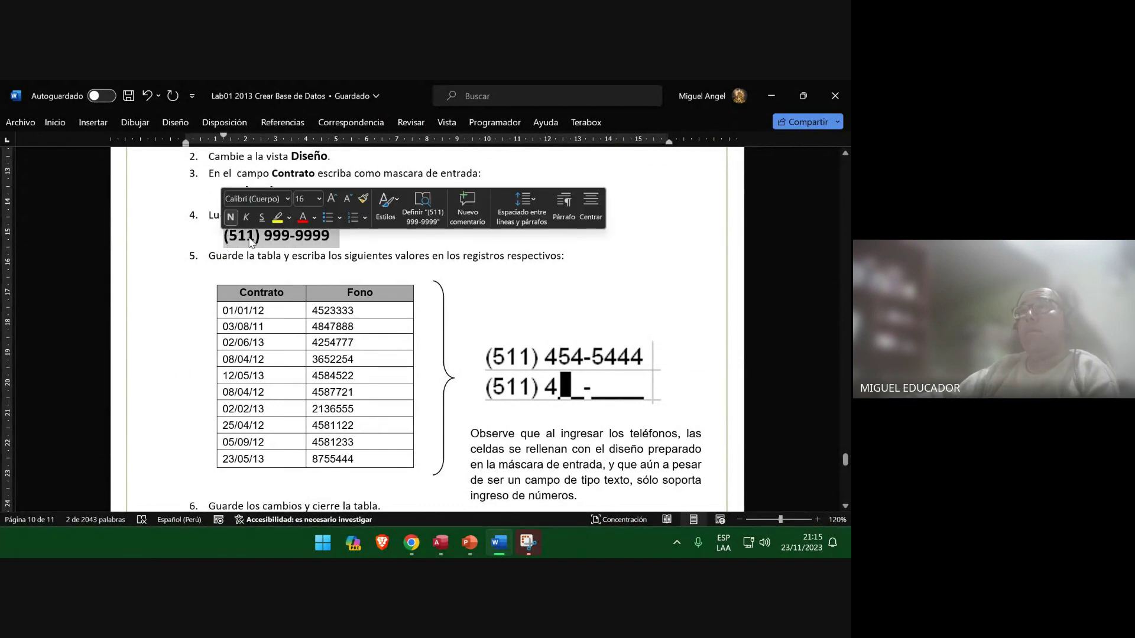
pyautogui.click(247, 240)
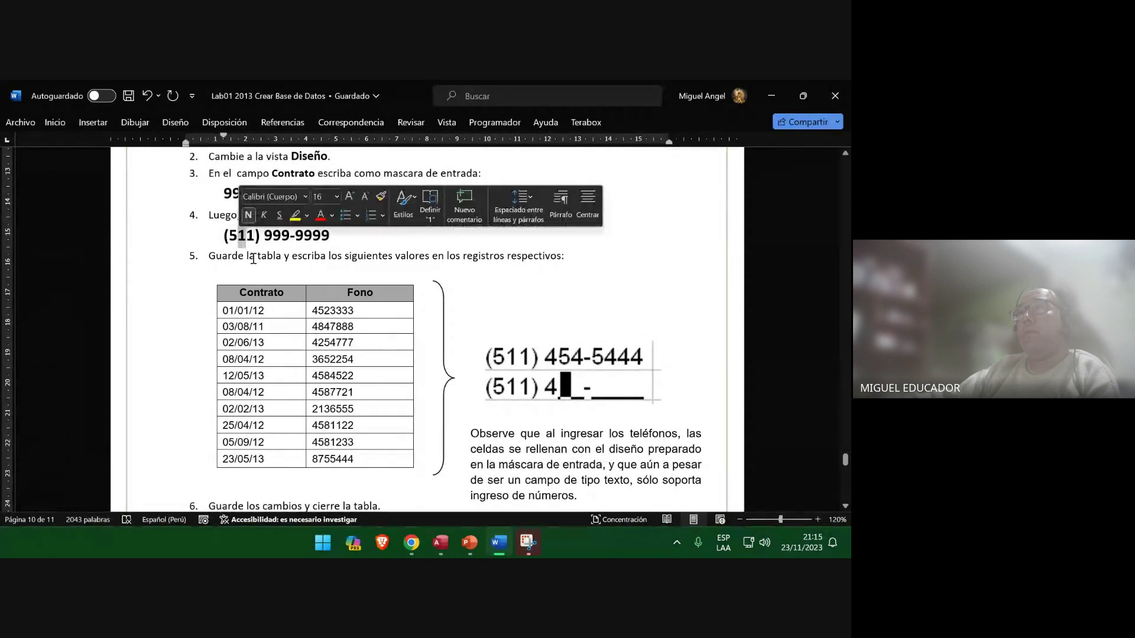
pyautogui.write('5')
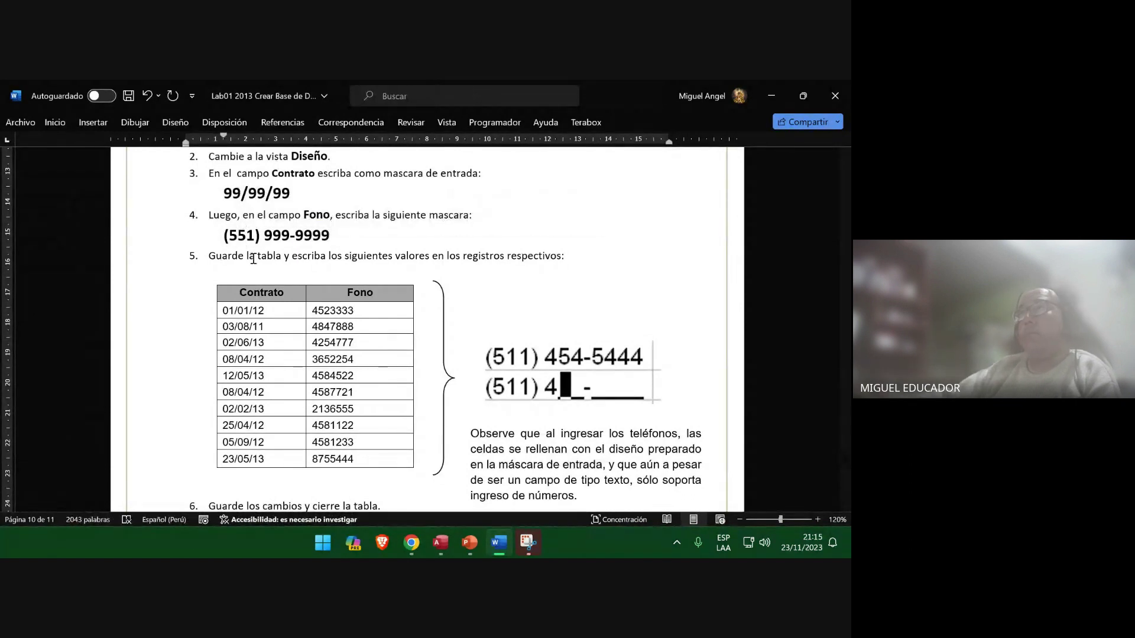
pyautogui.press('BackSpace')
pyautogui.write('1')
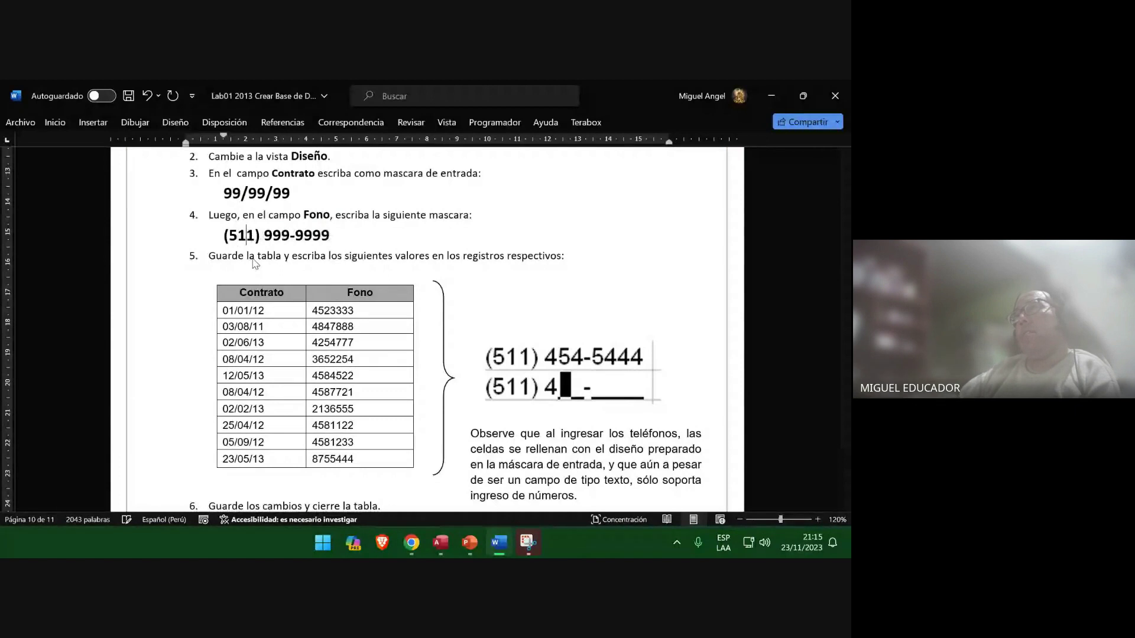
# Switch to Chrome and search Google for "CODIGI NACIONAL DEL PERU" to look up the country's calling code.
pyautogui.click(411, 542)
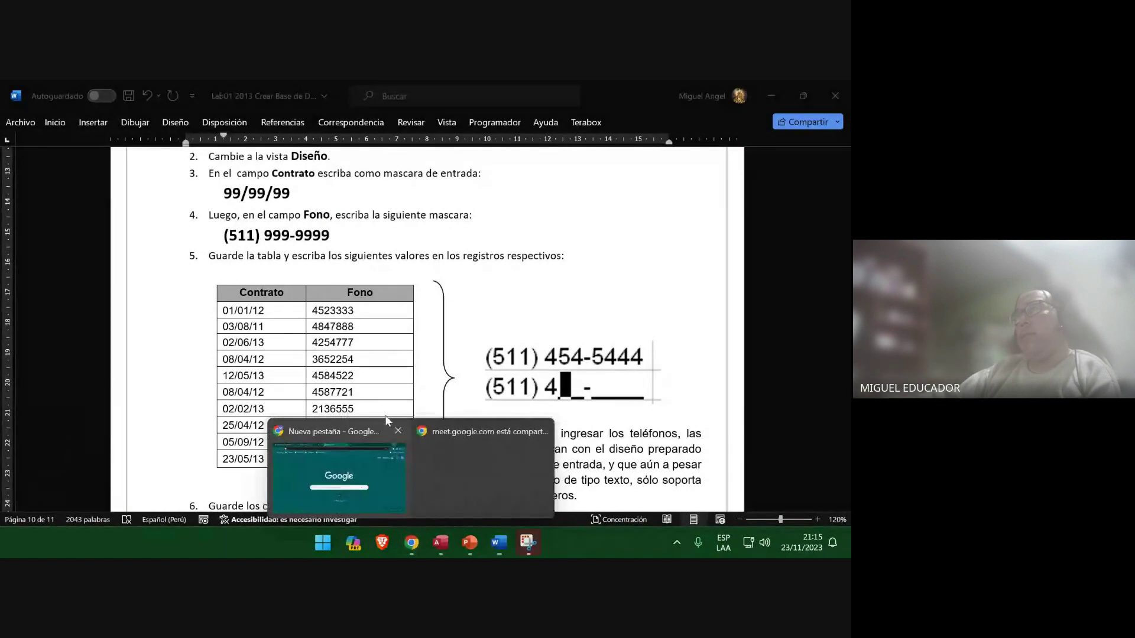
pyautogui.click(338, 445)
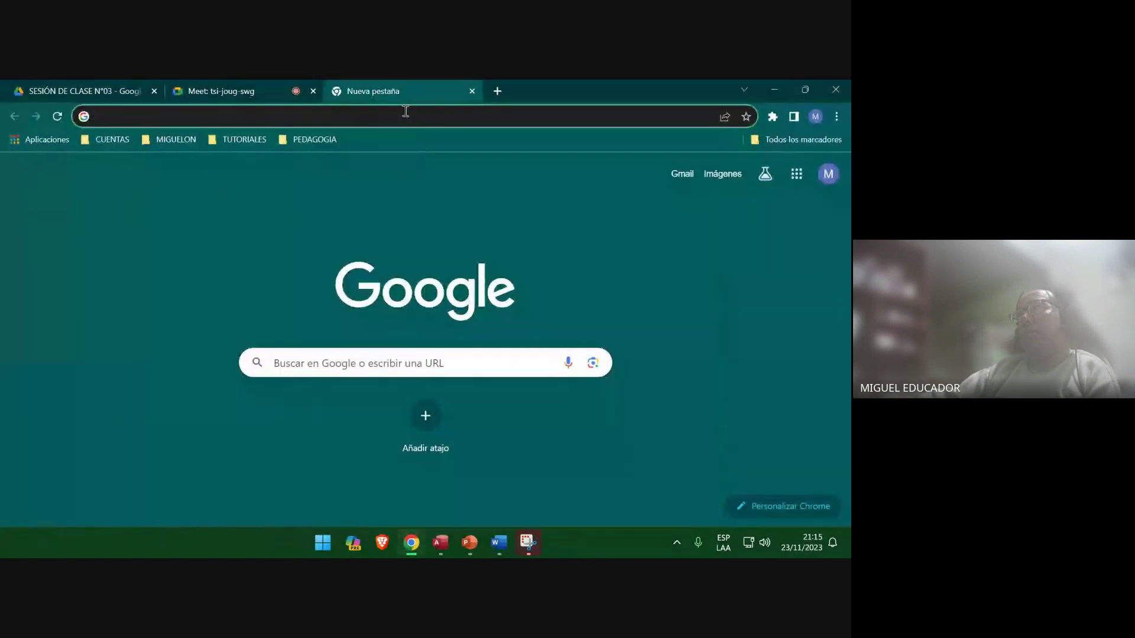
pyautogui.click(405, 111)
pyautogui.write('511')
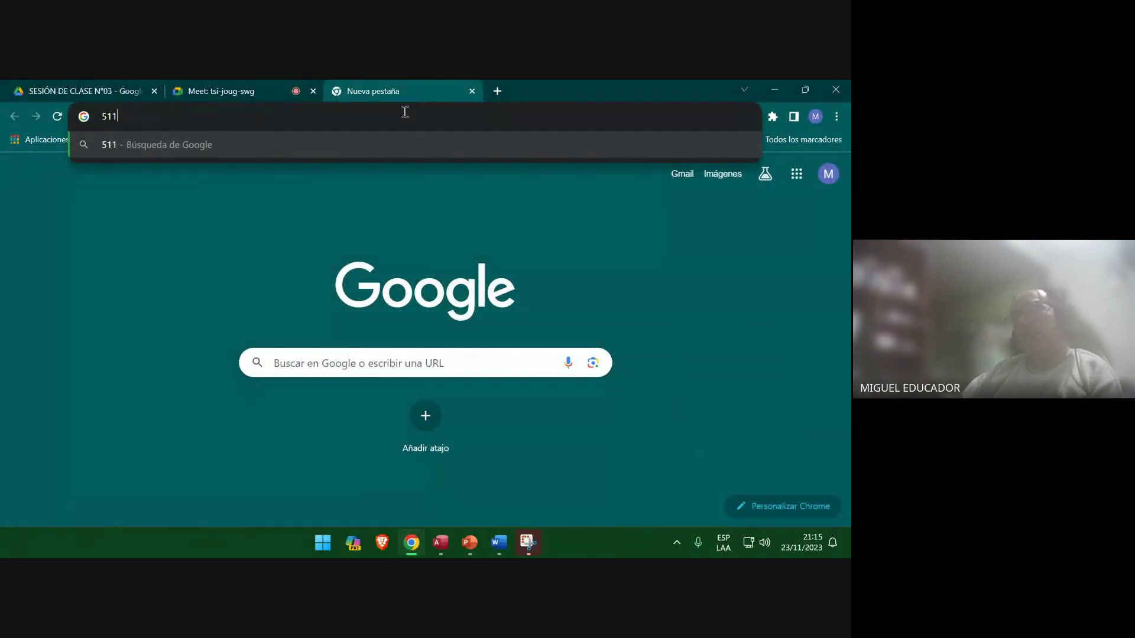
pyautogui.press('BackSpace')
pyautogui.press('BackSpace')
pyautogui.press('BackSpace')
pyautogui.write('Computron.net.pe/computronlosolivos/docentes/cursos_listado_recu_list.php?modulo=7&curso=1923&aper=2032&niv=3&aula=')
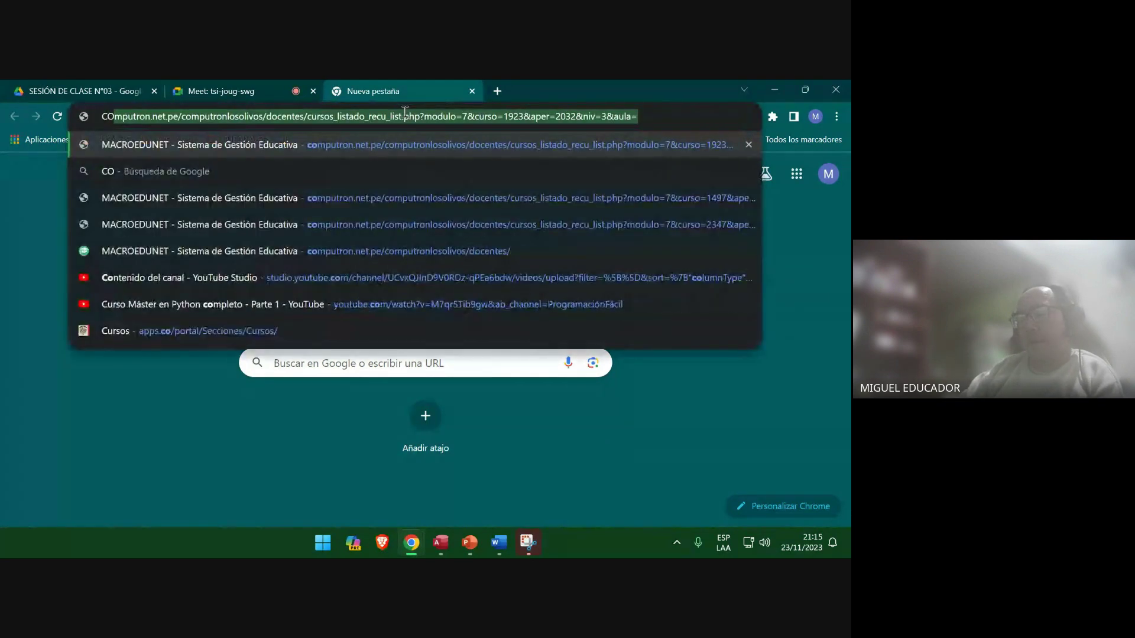
pyautogui.write('CODIGI NACIO')
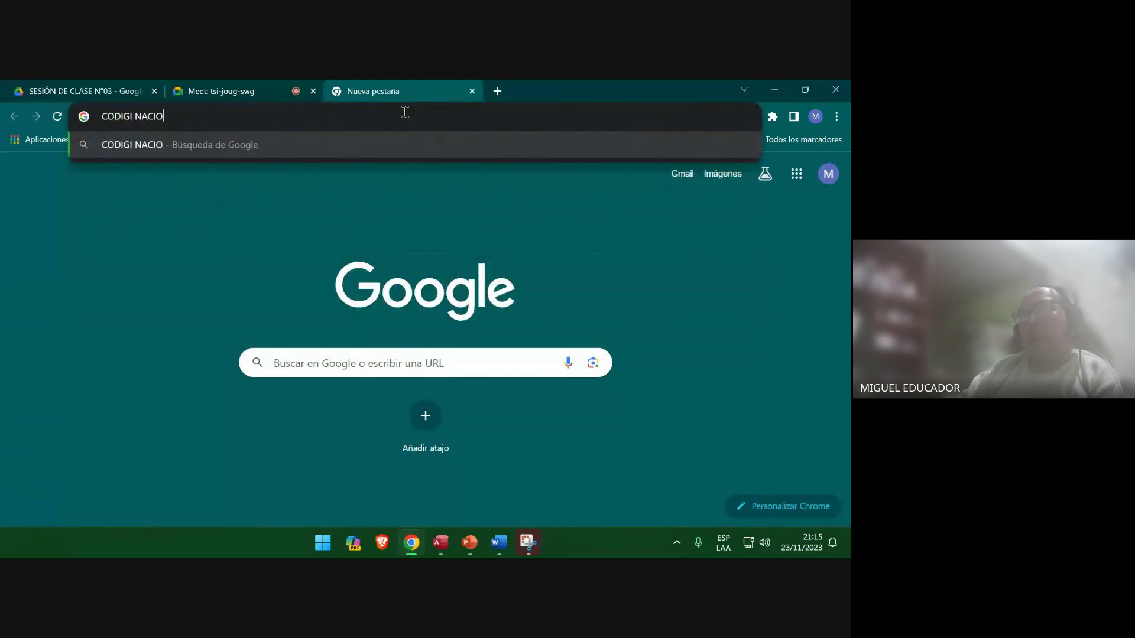
pyautogui.write('NAL DEL ')
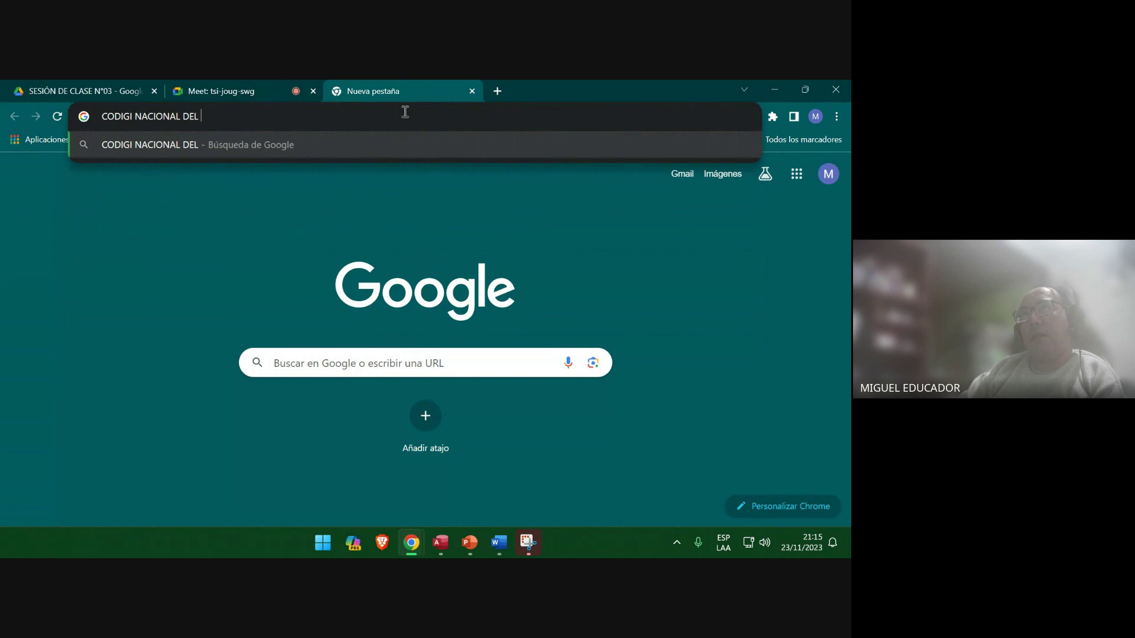
pyautogui.write('PERU')
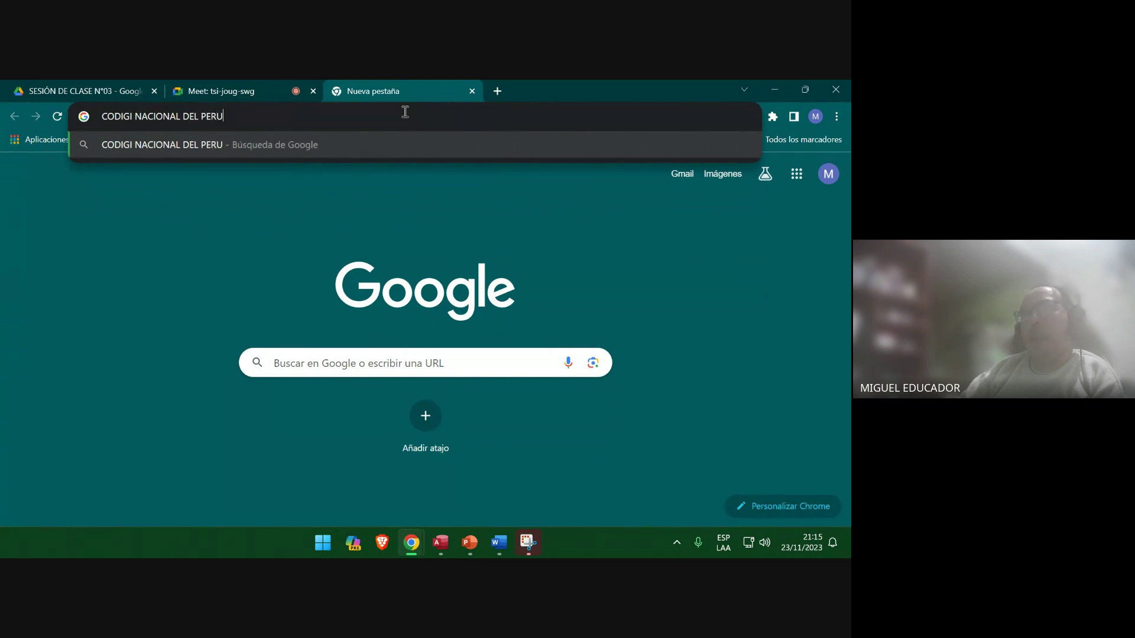
pyautogui.press('Return')
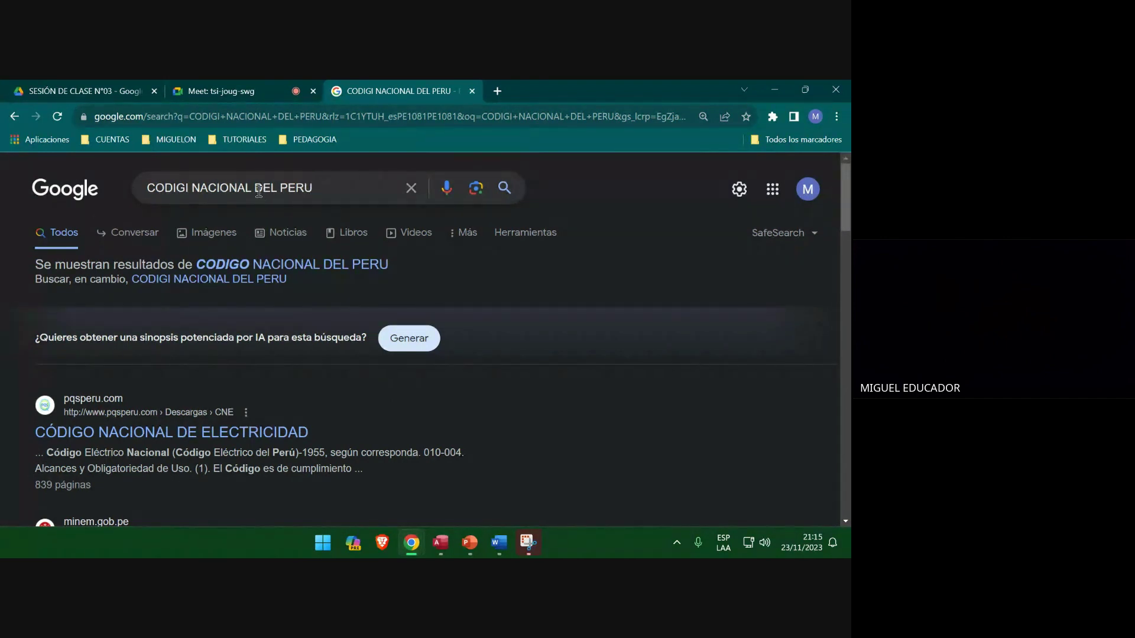
# Replace the search query with "051 codigo peru" and run the search.
pyautogui.click(188, 188)
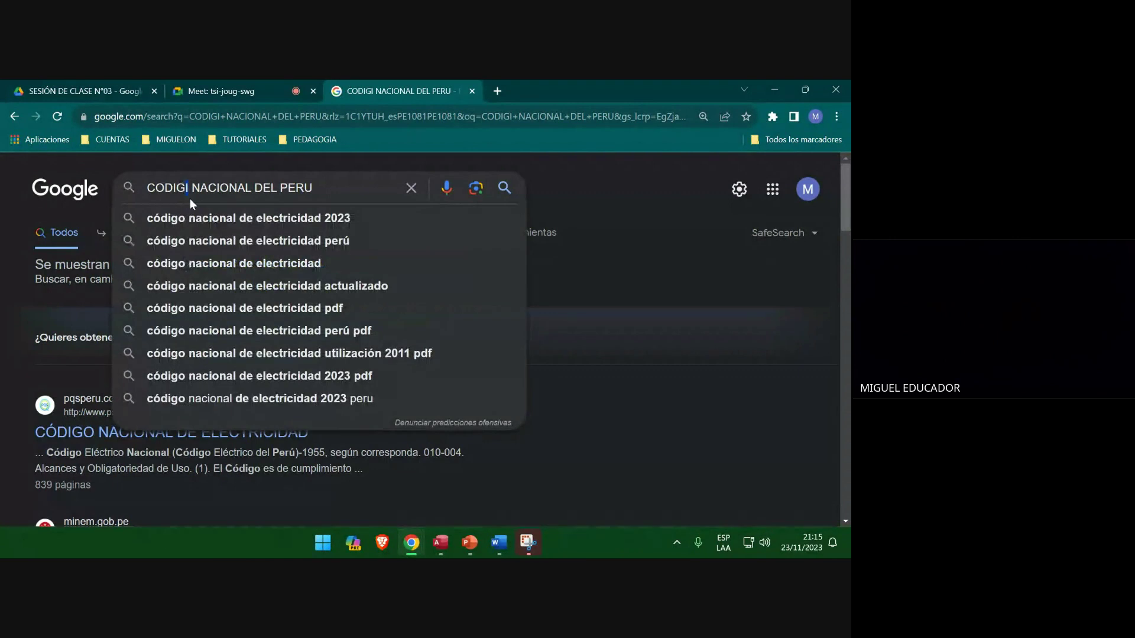
pyautogui.press('BackSpace')
pyautogui.write('O')
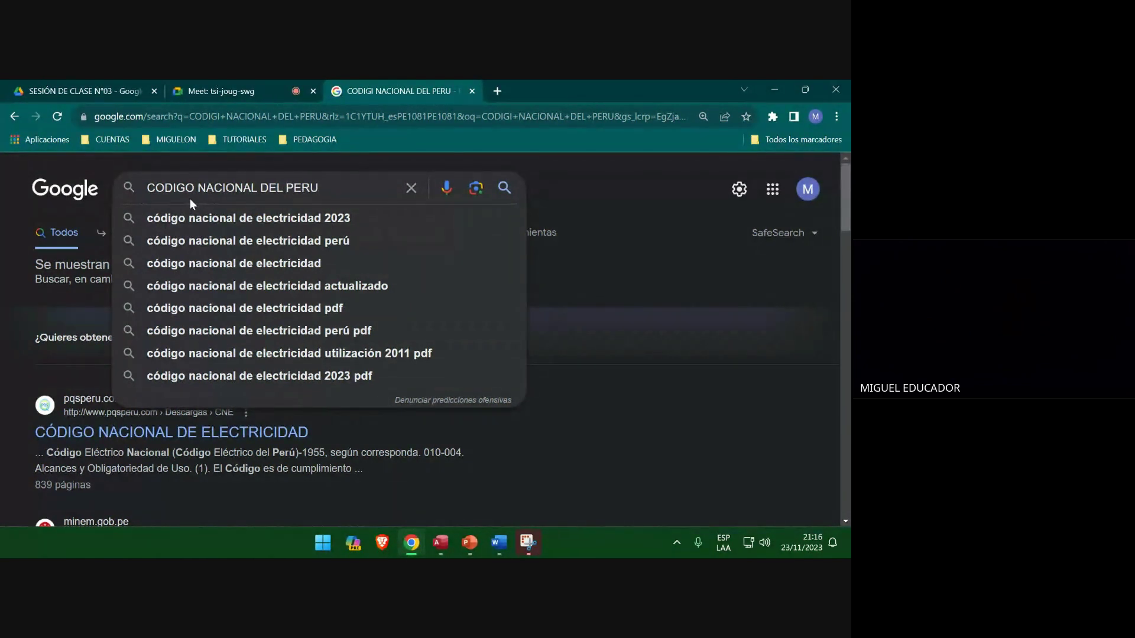
pyautogui.press('BackSpace')
pyautogui.press('BackSpace')
pyautogui.press('BackSpace')
pyautogui.press('BackSpace')
pyautogui.press('BackSpace')
pyautogui.press('BackSpace')
pyautogui.press('BackSpace')
pyautogui.press('BackSpace')
pyautogui.press('BackSpace')
pyautogui.press('BackSpace')
pyautogui.press('BackSpace')
pyautogui.press('BackSpace')
pyautogui.press('BackSpace')
pyautogui.press('BackSpace')
pyautogui.press('BackSpace')
pyautogui.press('BackSpace')
pyautogui.press('BackSpace')
pyautogui.press('BackSpace')
pyautogui.press('BackSpace')
pyautogui.press('BackSpace')
pyautogui.press('BackSpace')
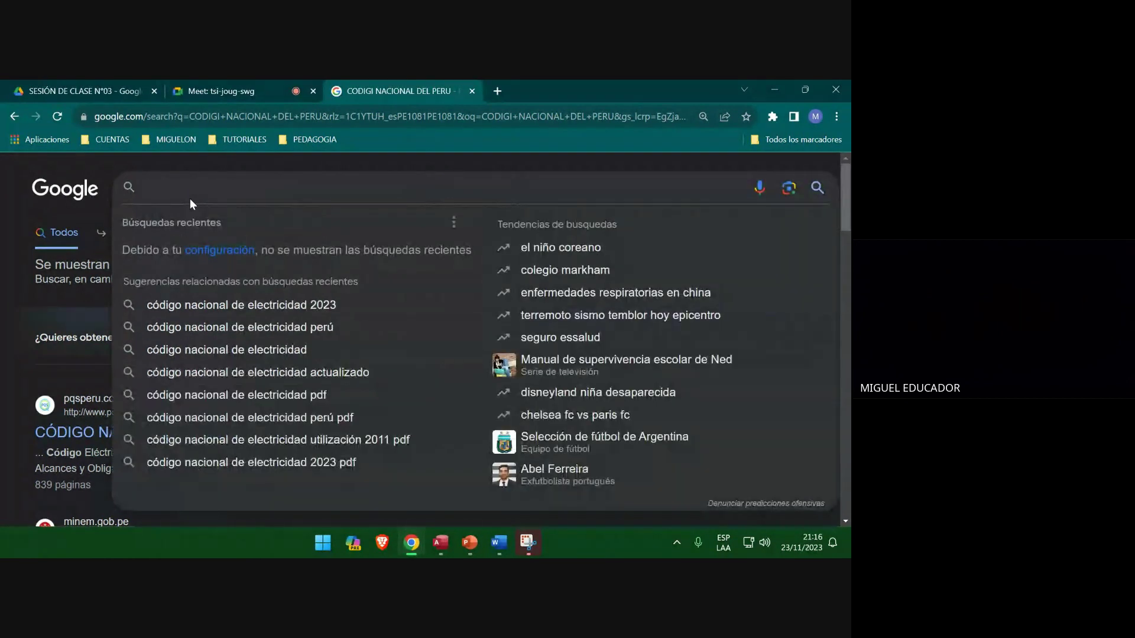
pyautogui.write('051')
pyautogui.press('Down')
pyautogui.press('Down')
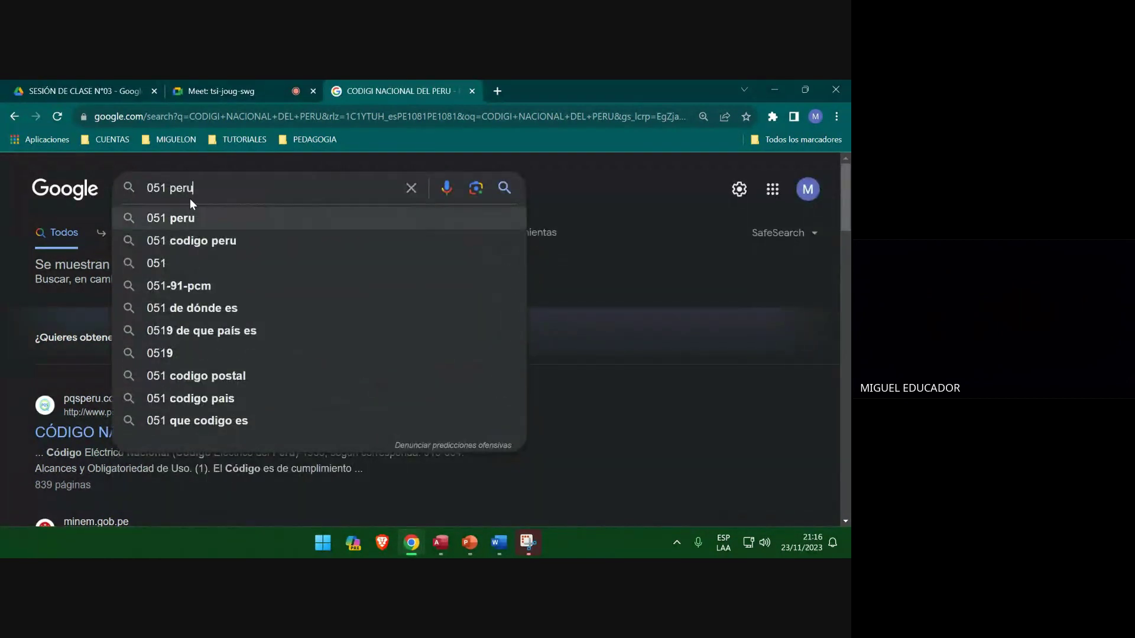
pyautogui.press('Return')
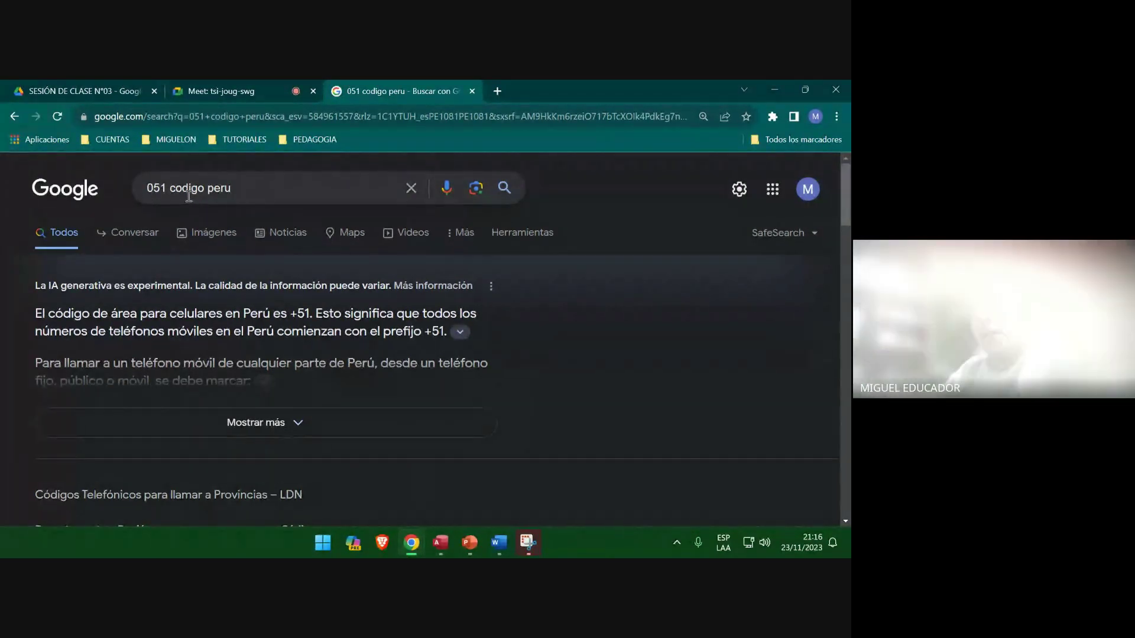
pyautogui.click(235, 89)
pyautogui.click(59, 93)
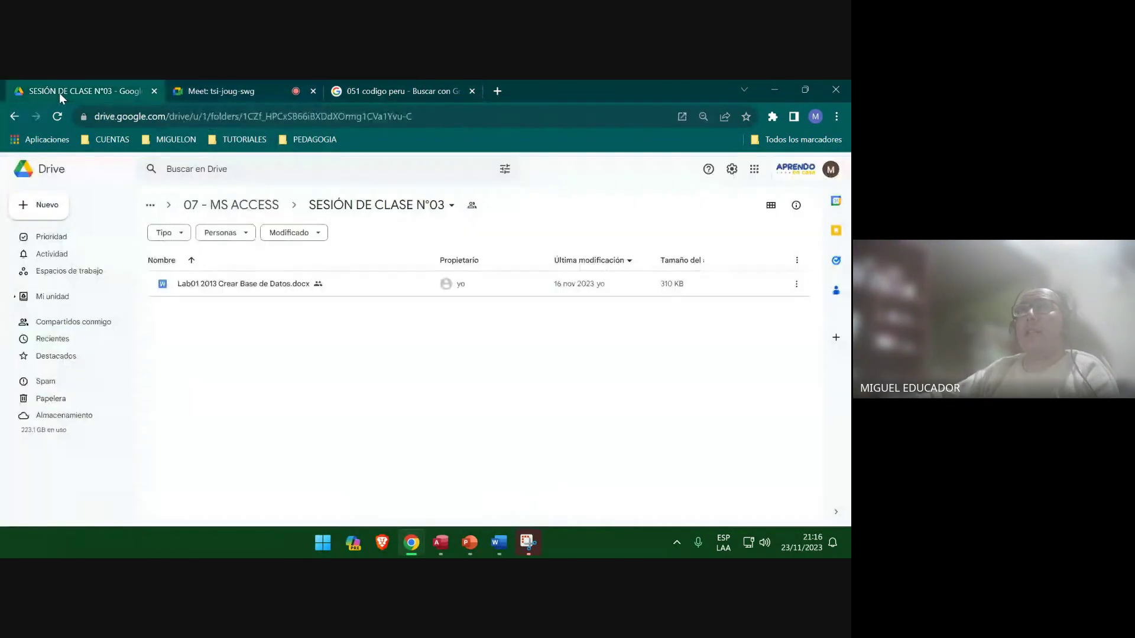
pyautogui.click(241, 81)
pyautogui.click(385, 82)
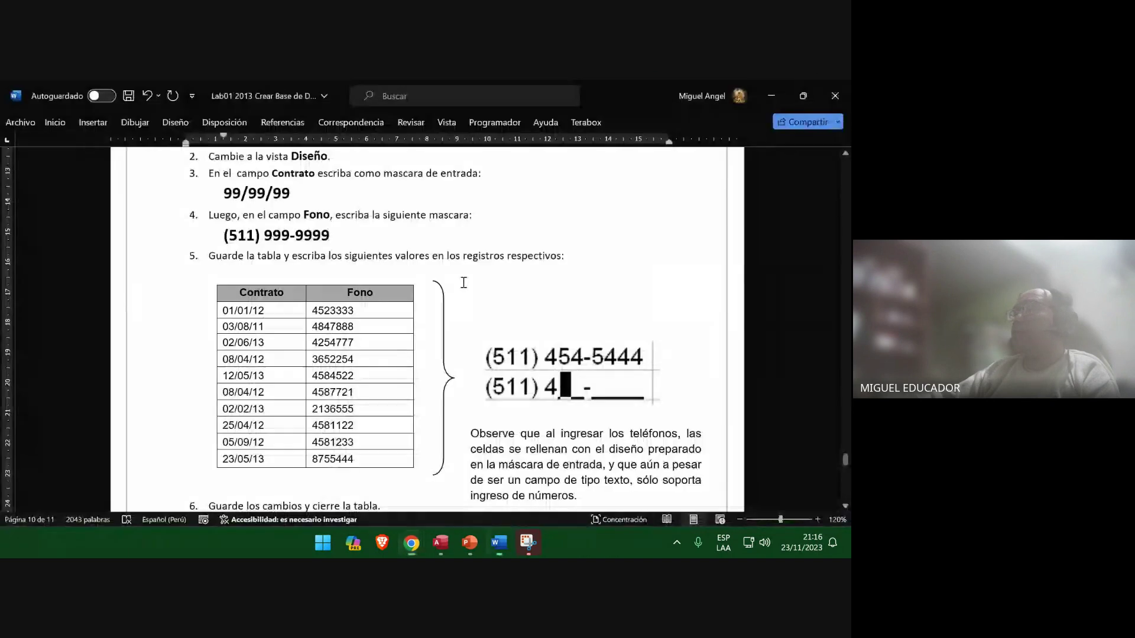
# Return to Word, replace the 511 prefix in the Fono mask with +51, and save the document.
pyautogui.click(781, 83)
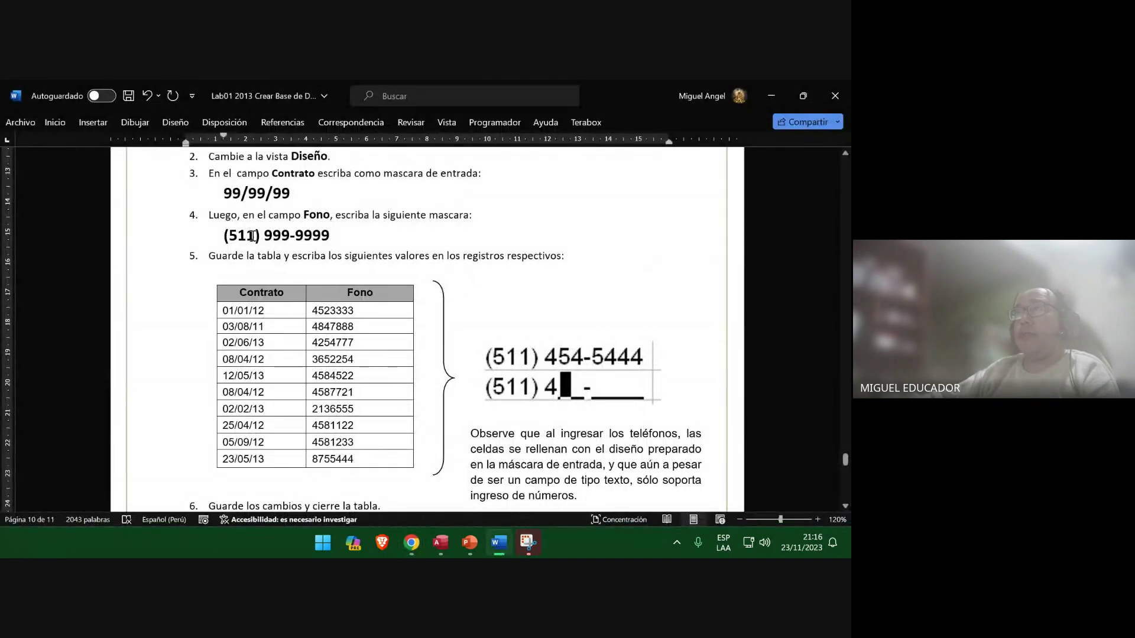
pyautogui.moveTo(253, 236); pyautogui.dragTo(228, 236)
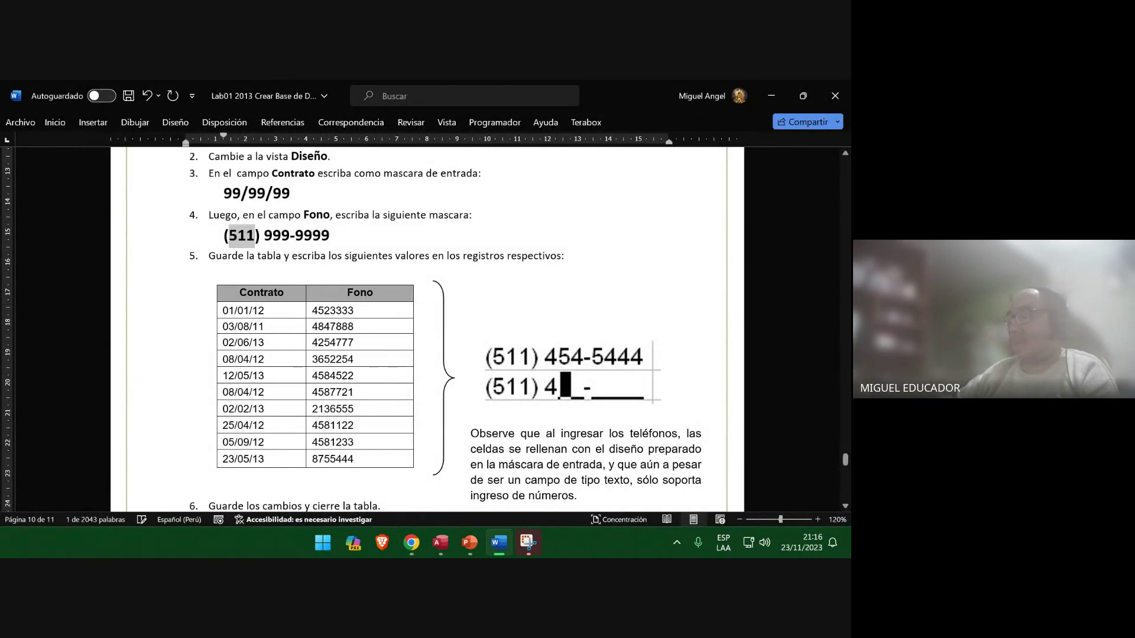
pyautogui.write('+51')
pyautogui.click(385, 232)
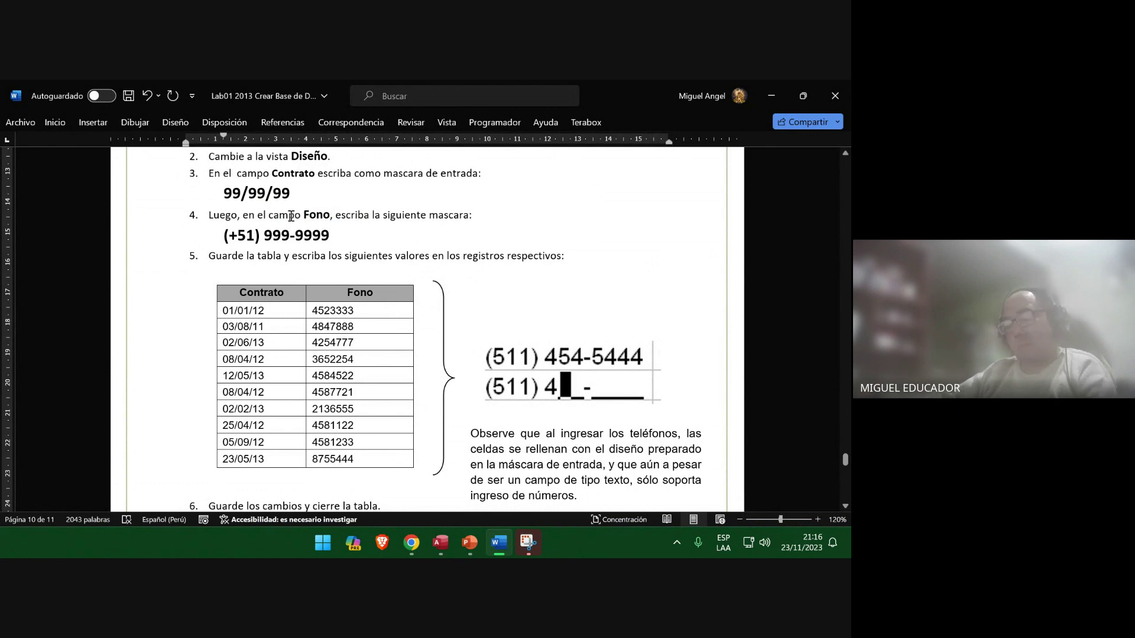
pyautogui.hotkey('ctrl', 's')
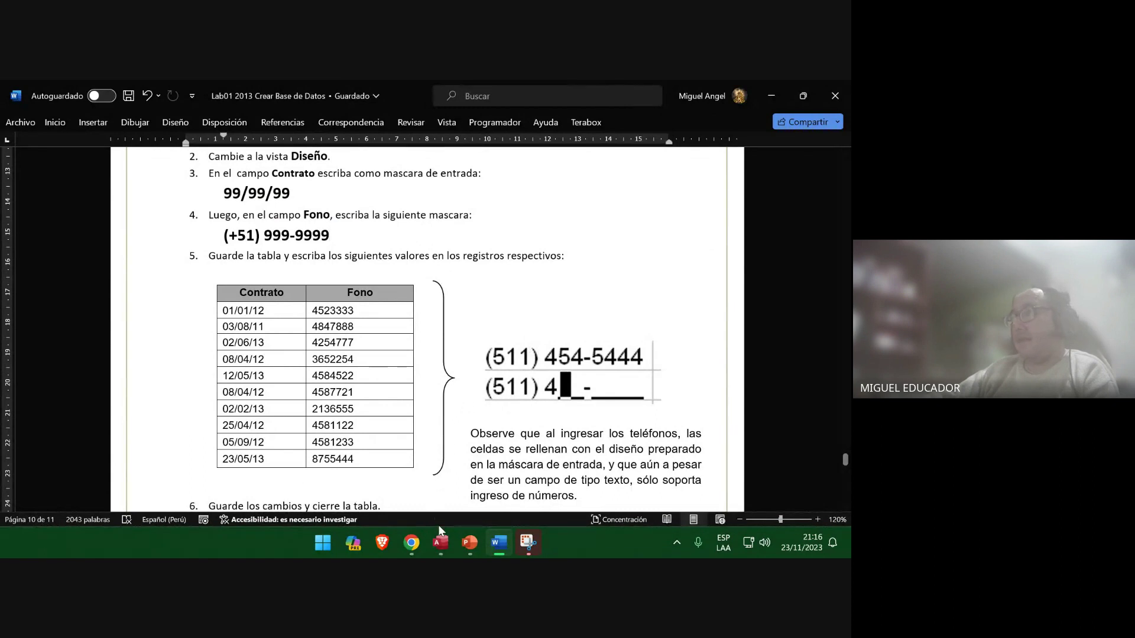
# Copy the Fono mask (+51) 999-9999 from the exercise document.
pyautogui.moveTo(334, 234); pyautogui.dragTo(227, 236)
pyautogui.rightClick(266, 239)
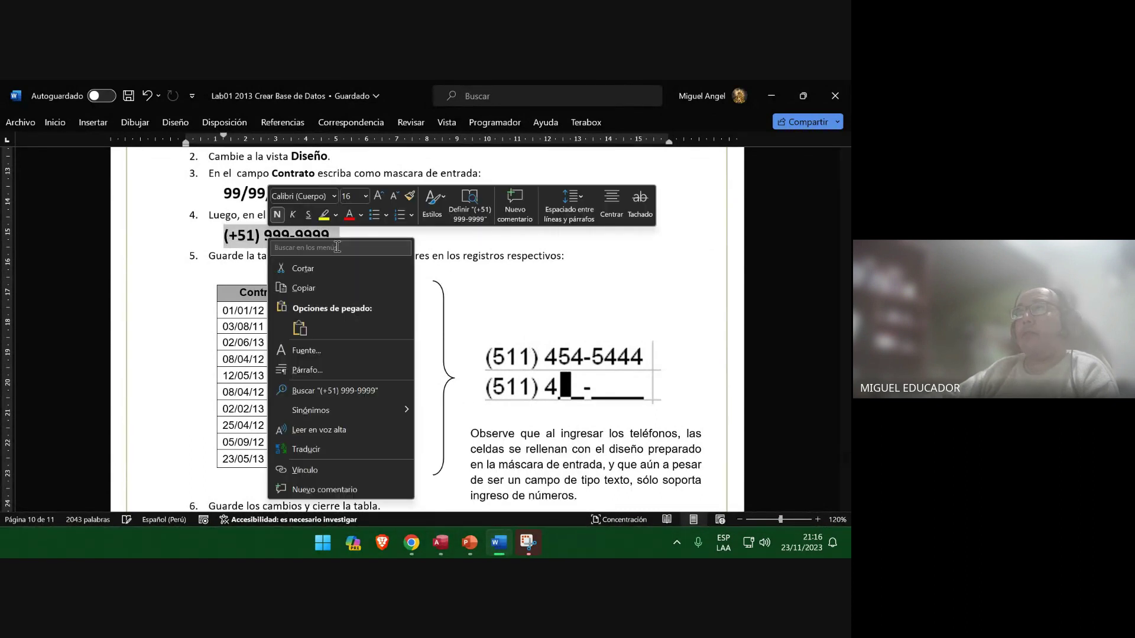
pyautogui.click(327, 289)
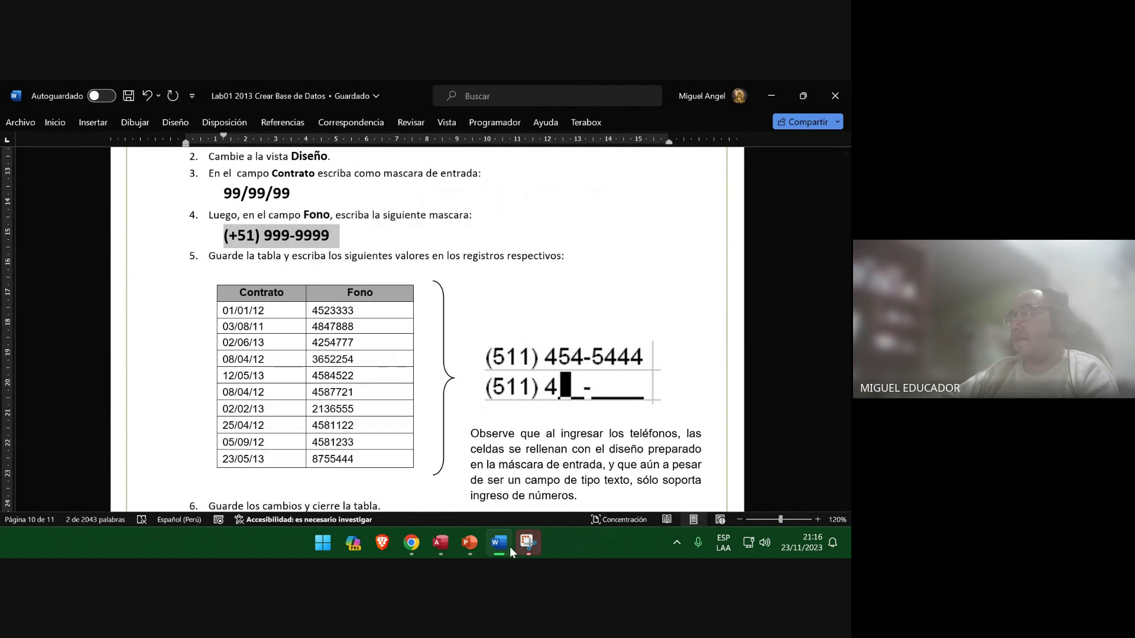
# Switch to Access, show the Empleado table in Design view, and select the Fono field.
pyautogui.click(437, 543)
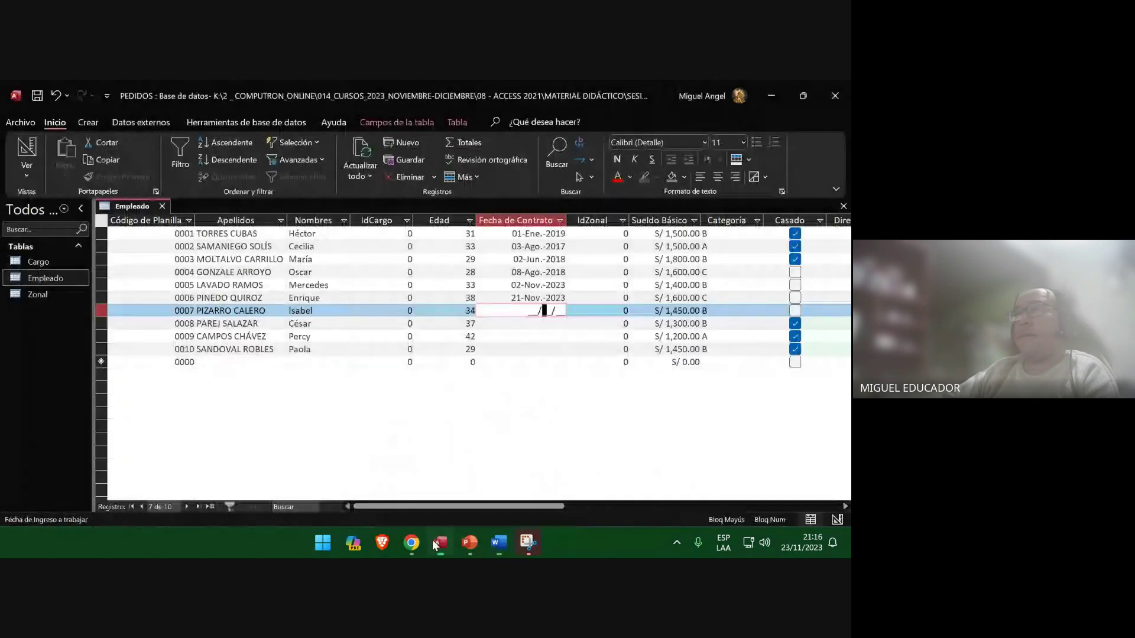
pyautogui.click(27, 148)
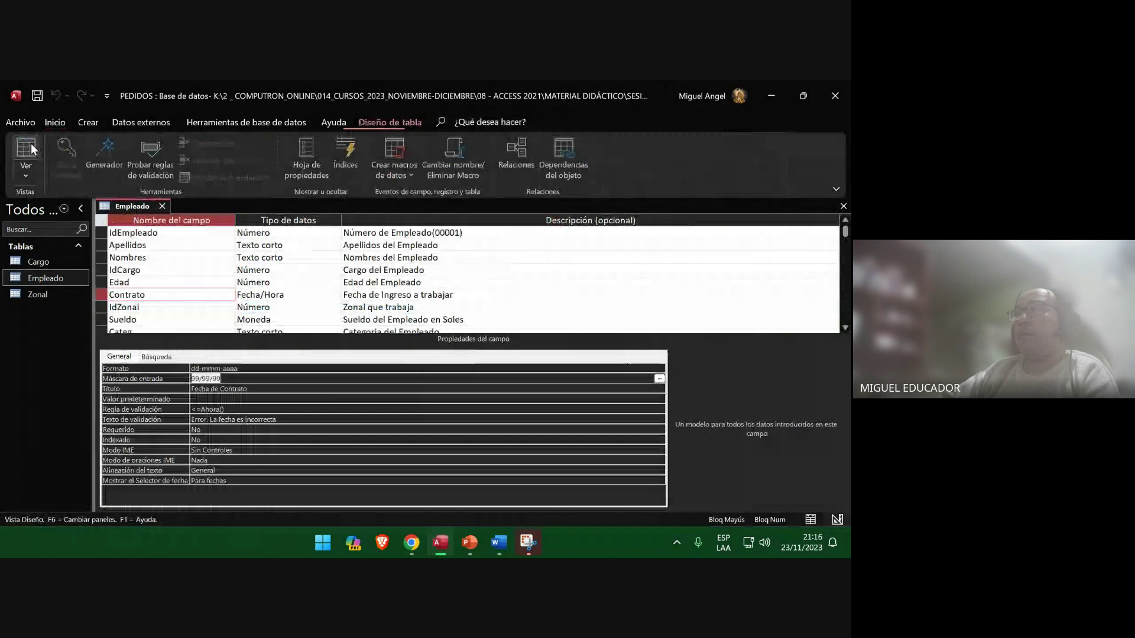
pyautogui.scroll(-1, 182, 307)
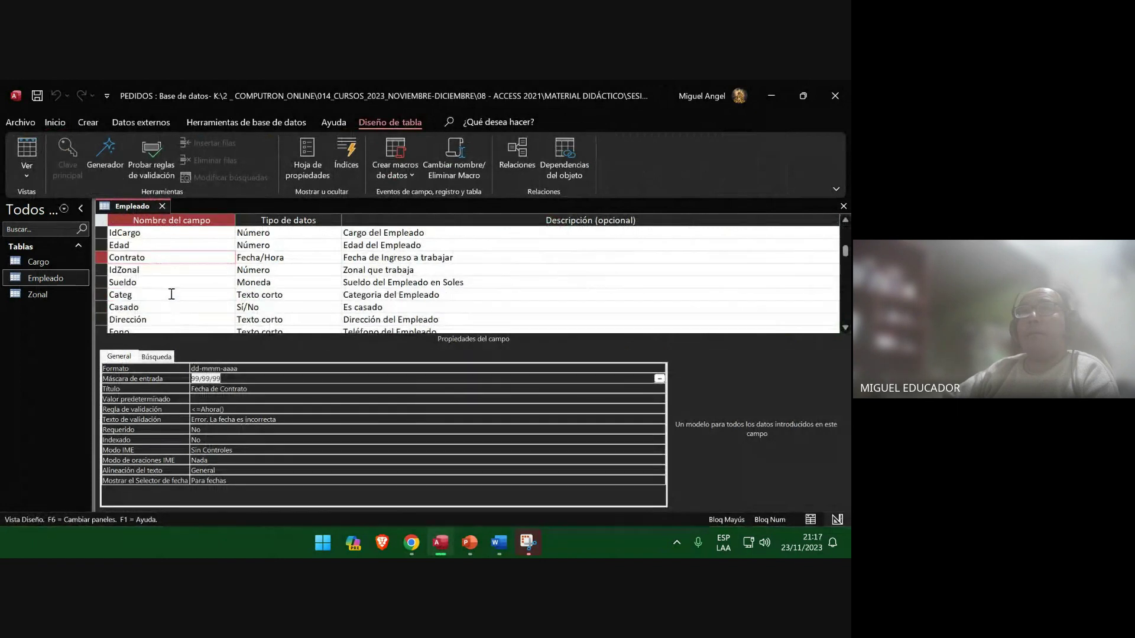
pyautogui.scroll(-1, 171, 294)
pyautogui.click(117, 295)
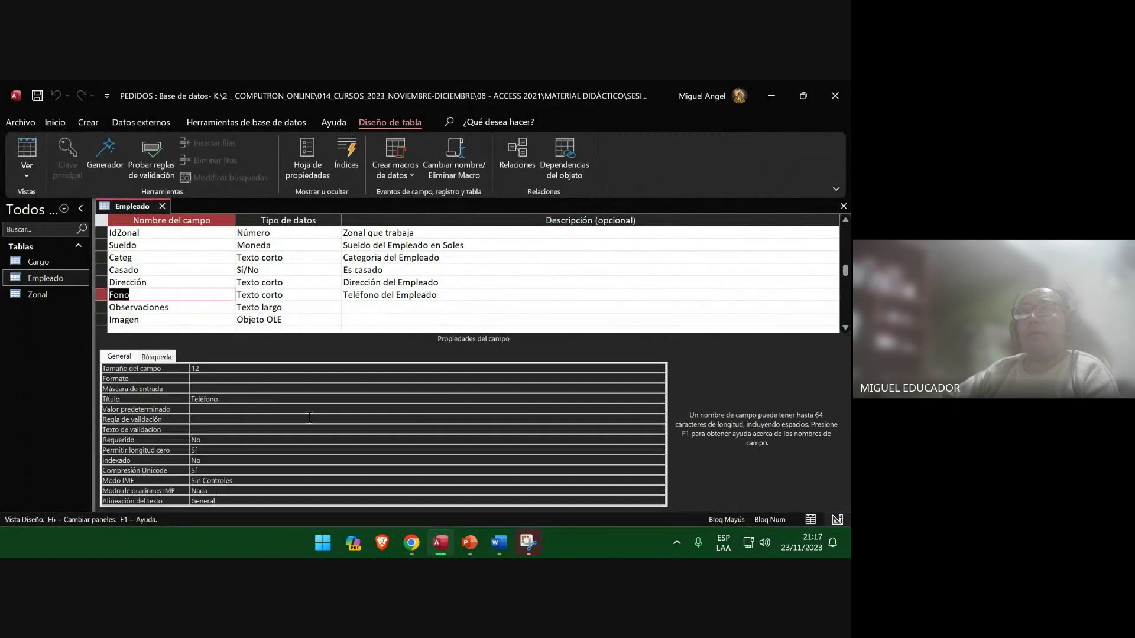
# Capture the Access window showing the Empleado table in Design view with the Fono field selected.
pyautogui.moveTo(515, 545)
pyautogui.click(500, 507)
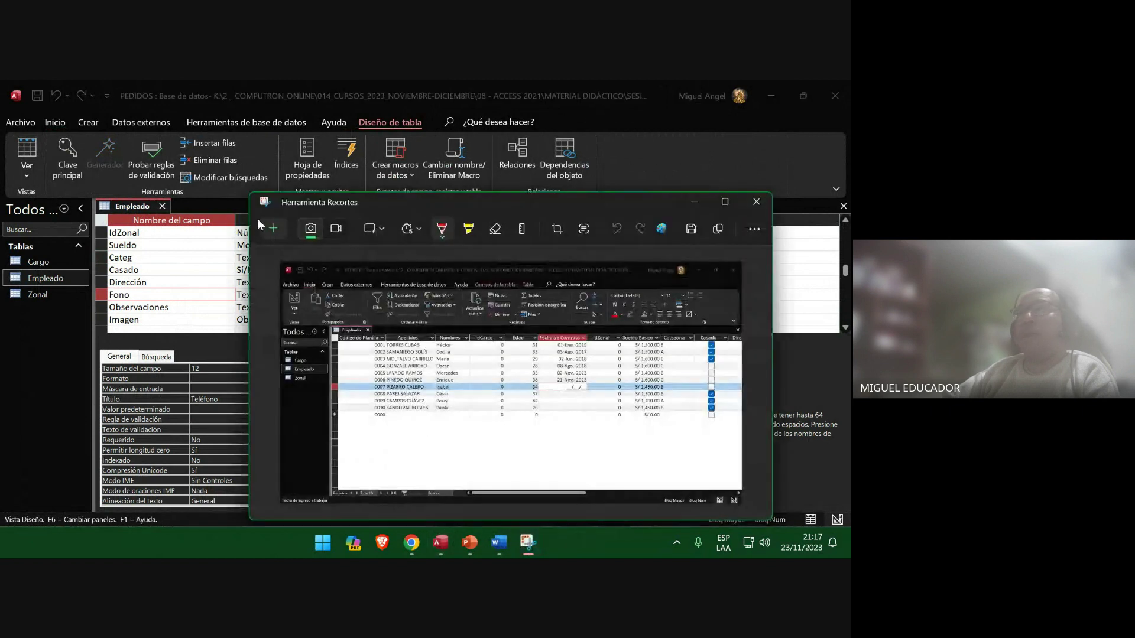
pyautogui.click(528, 543)
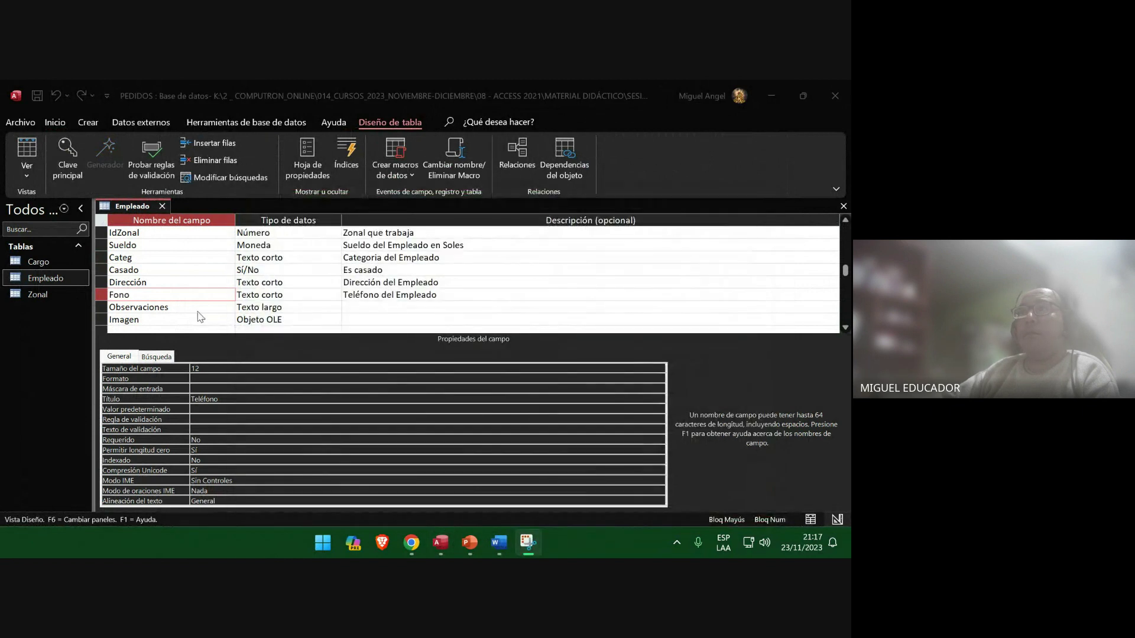
pyautogui.click(188, 294)
pyautogui.doubleClick(177, 293)
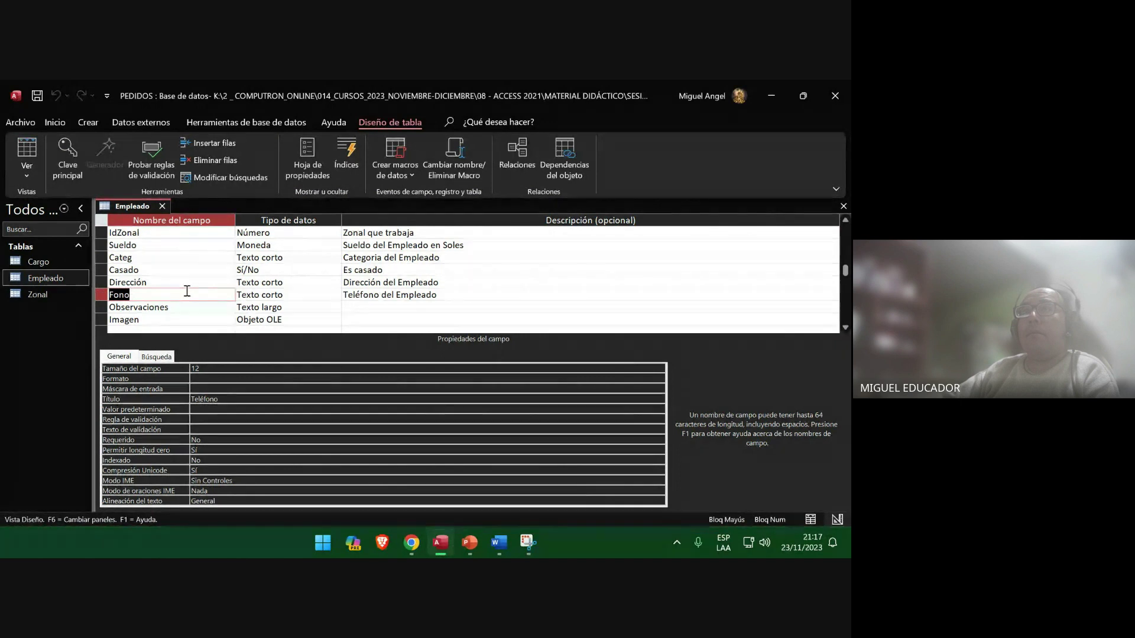
pyautogui.press('super+shift+s')
pyautogui.moveTo(3, 82); pyautogui.dragTo(847, 525)
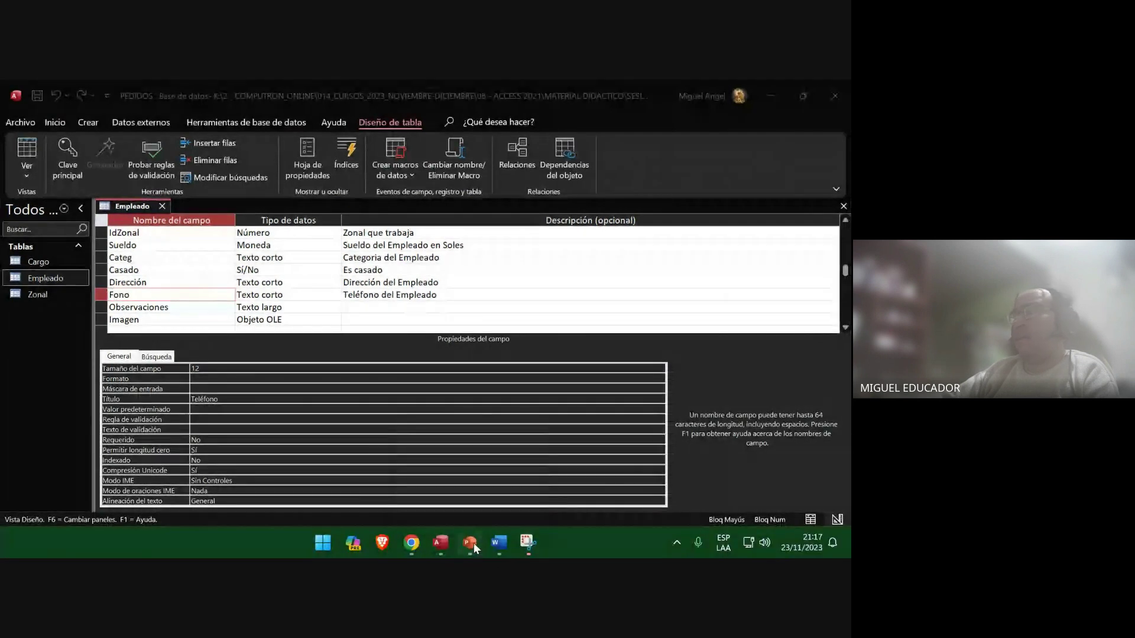
# Switch to PowerPoint, paste the capture as a picture on slide 106, and select empty slide 107.
pyautogui.click(470, 542)
pyautogui.rightClick(413, 341)
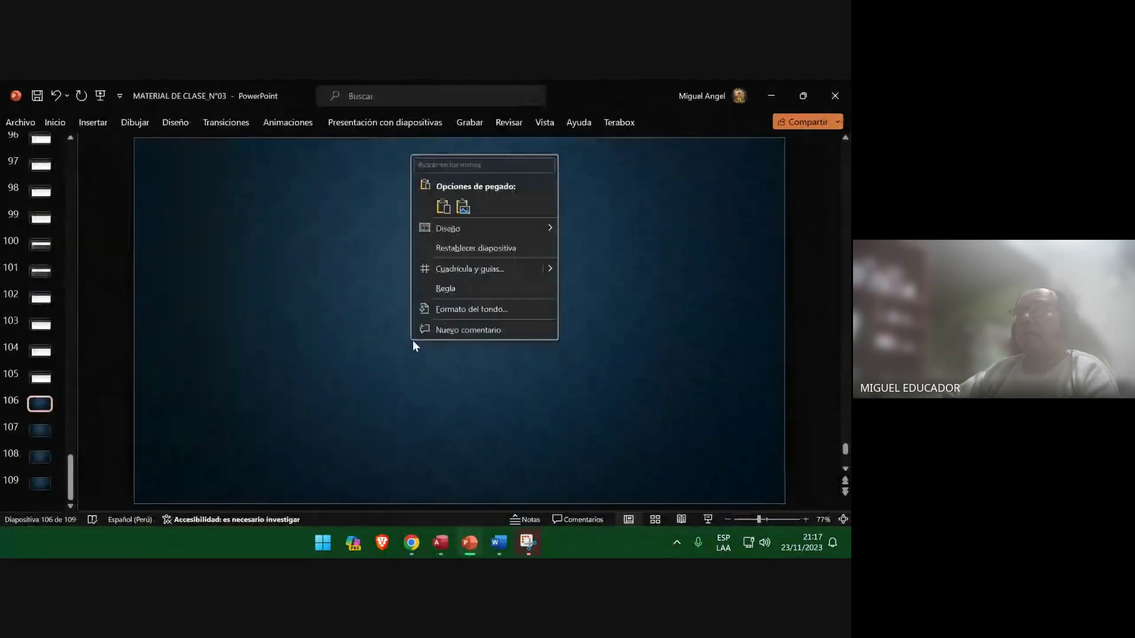
pyautogui.click(464, 208)
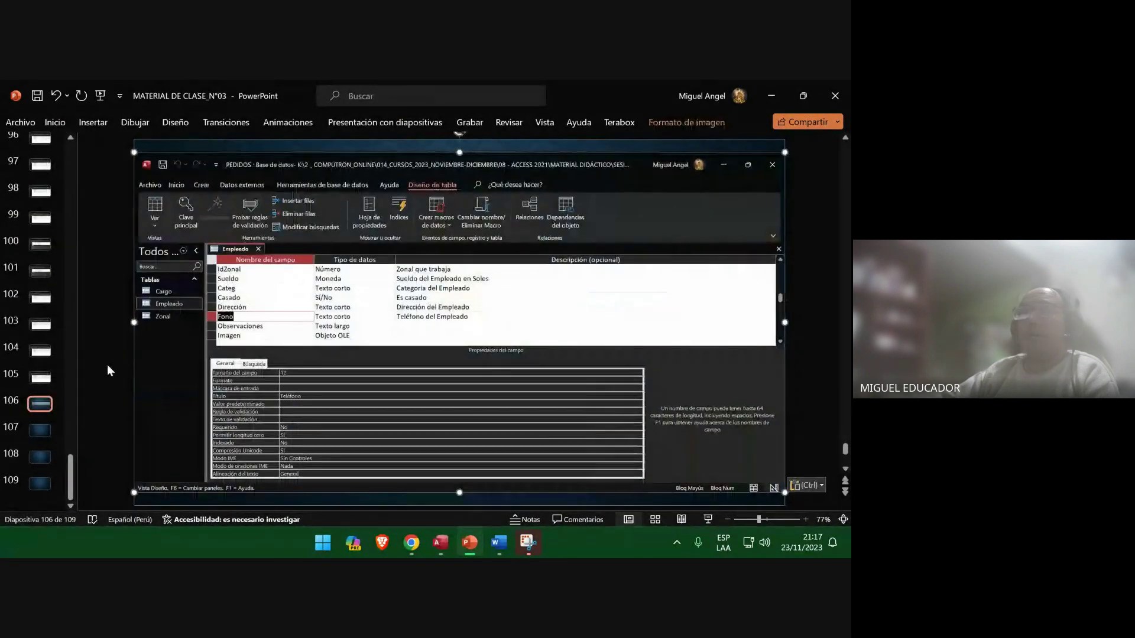
pyautogui.click(40, 430)
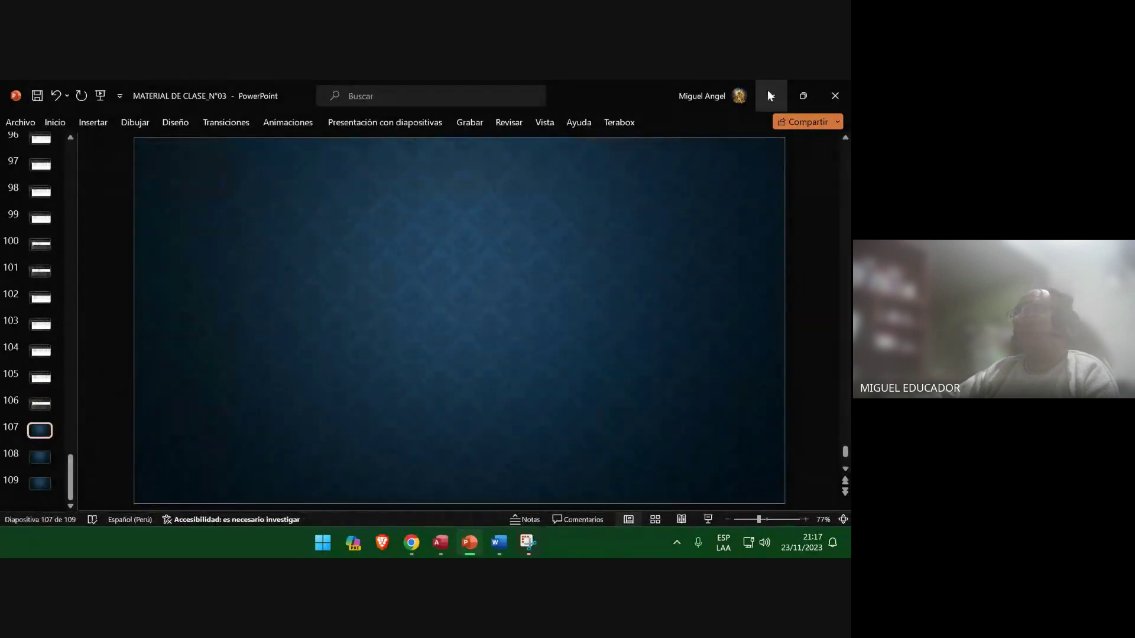
pyautogui.click(802, 96)
pyautogui.click(471, 542)
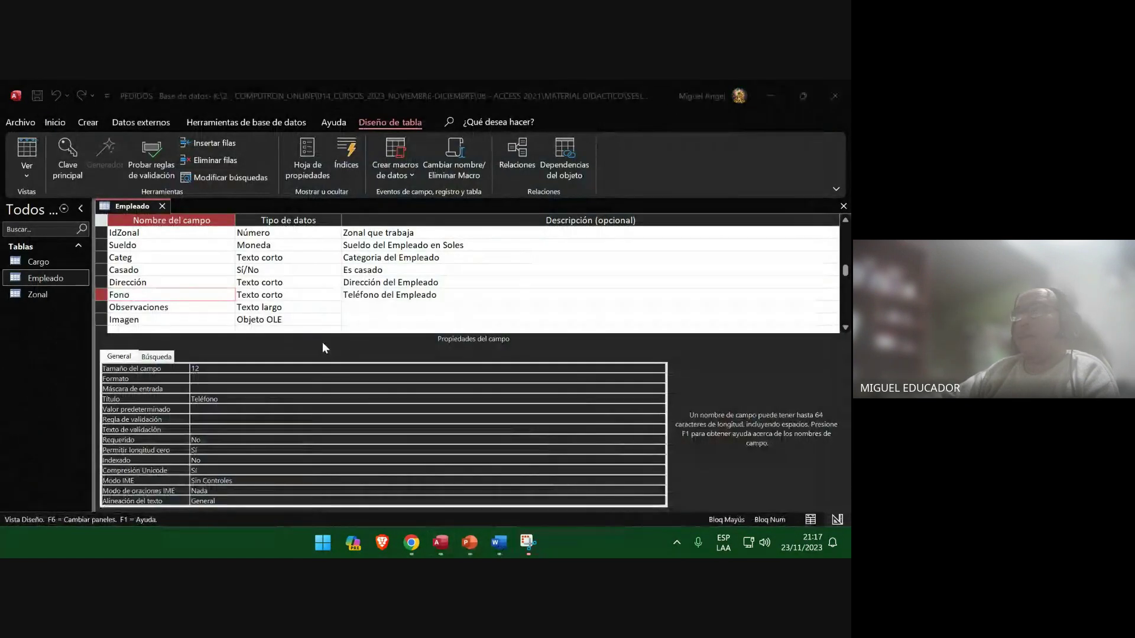
# Switch to Word, copy the Fono mask (+51) 999-9999 again, and return to Access.
pyautogui.click(498, 542)
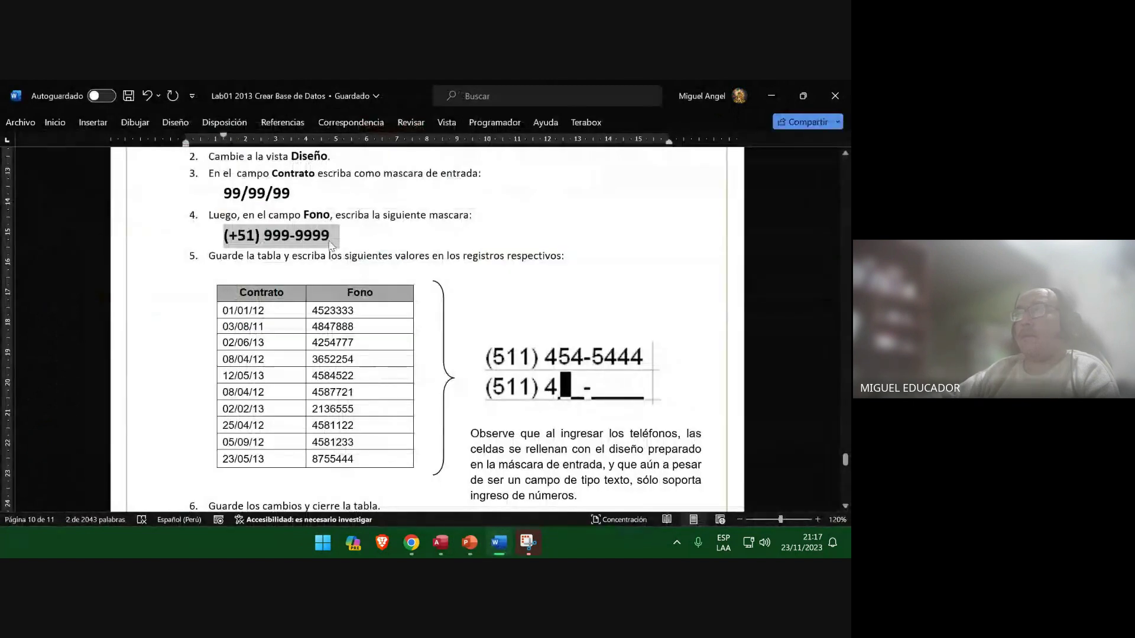
pyautogui.rightClick(318, 230)
pyautogui.click(334, 274)
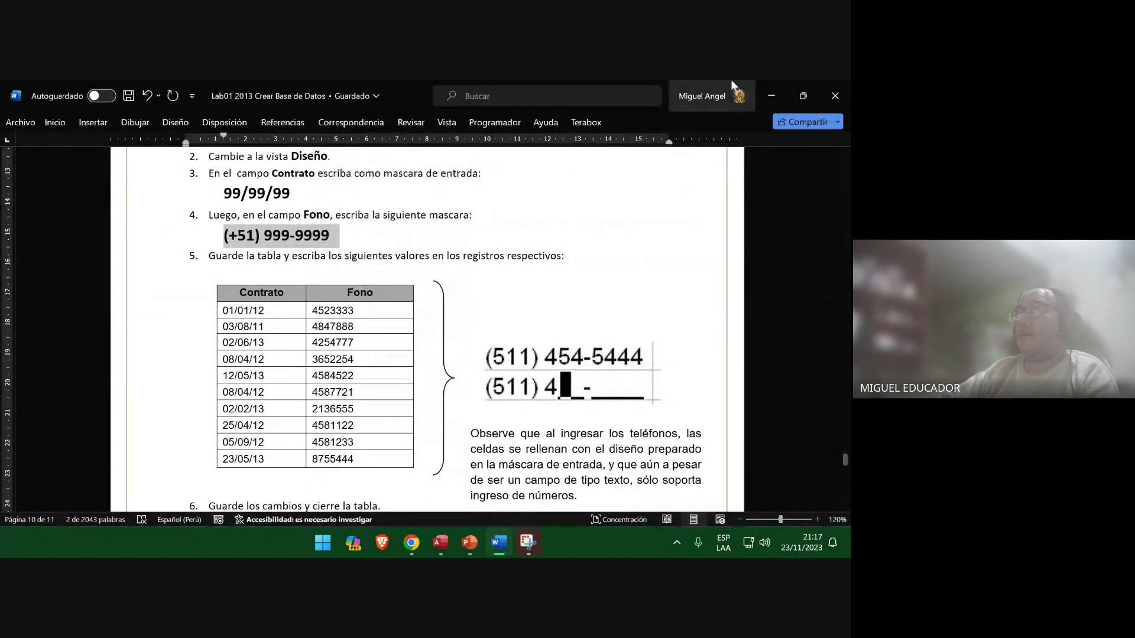
pyautogui.click(771, 91)
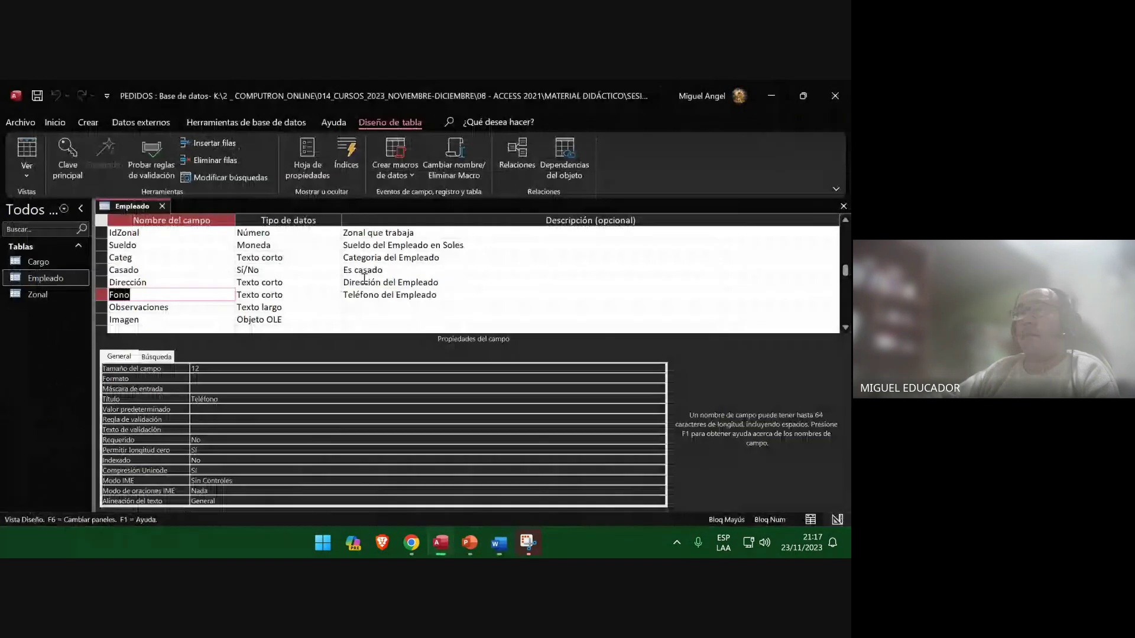
# Set the Fono field's input mask to the copied (+51) 999-9999 and commit the entry.
pyautogui.click(208, 388)
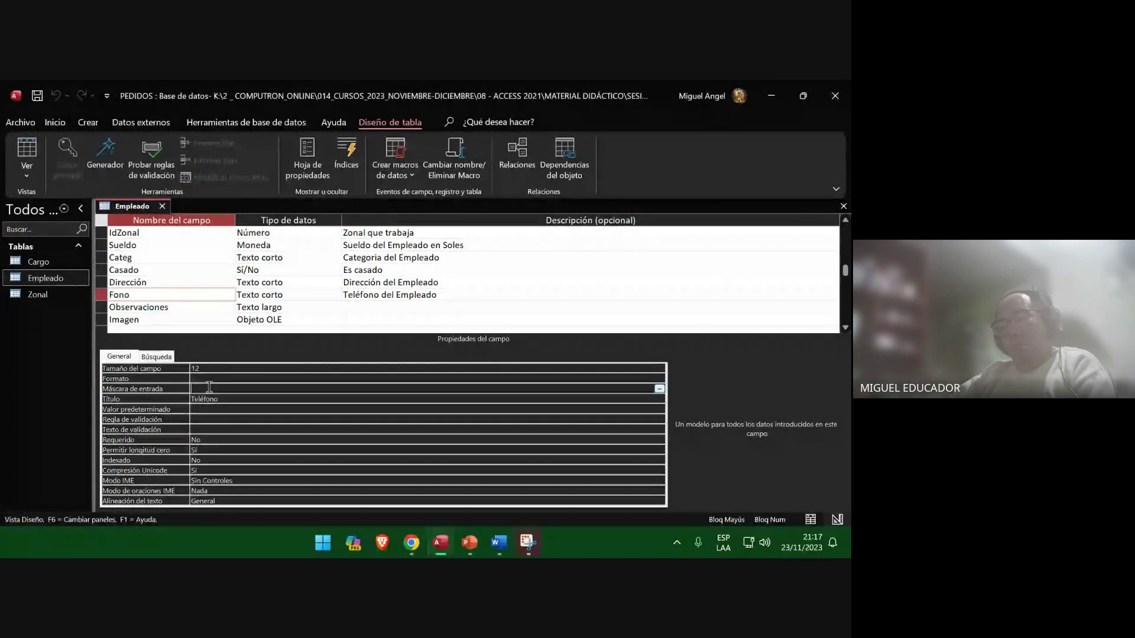
pyautogui.hotkey('ctrl', 'v')
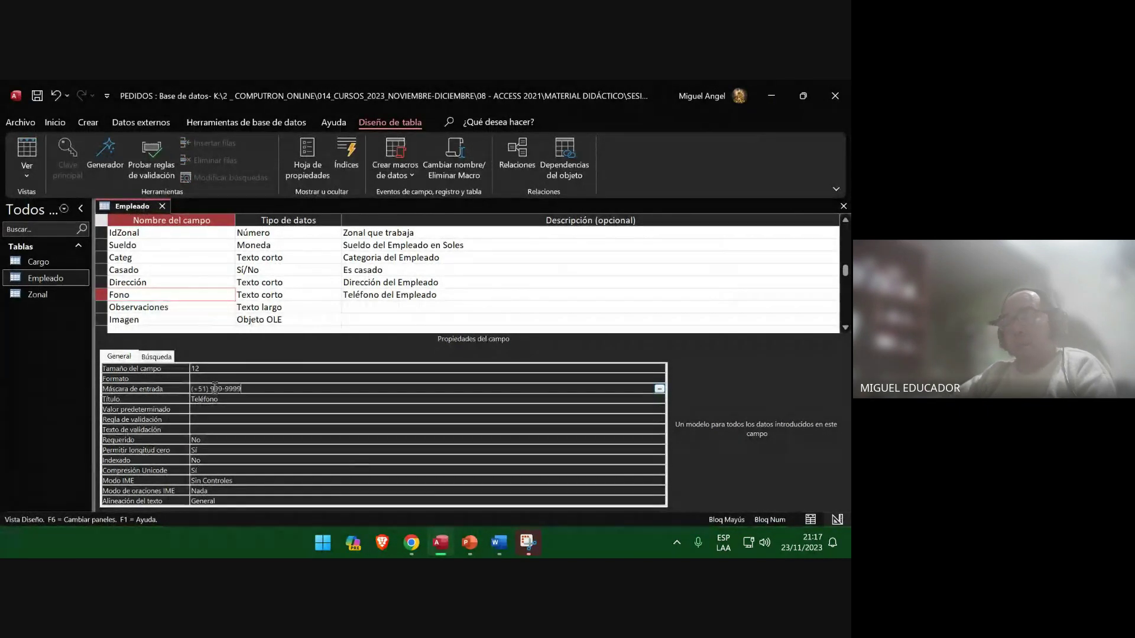
pyautogui.click(267, 409)
pyautogui.click(264, 379)
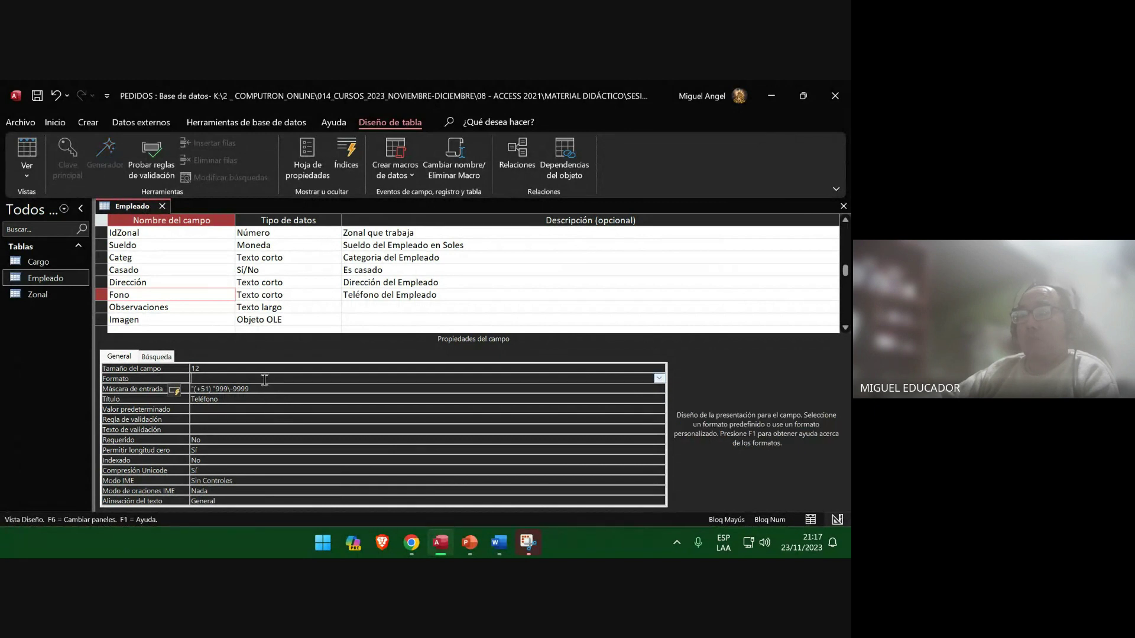
# Switch to PowerPoint and insert a screenshot of the Access window on slide 107.
pyautogui.click(477, 543)
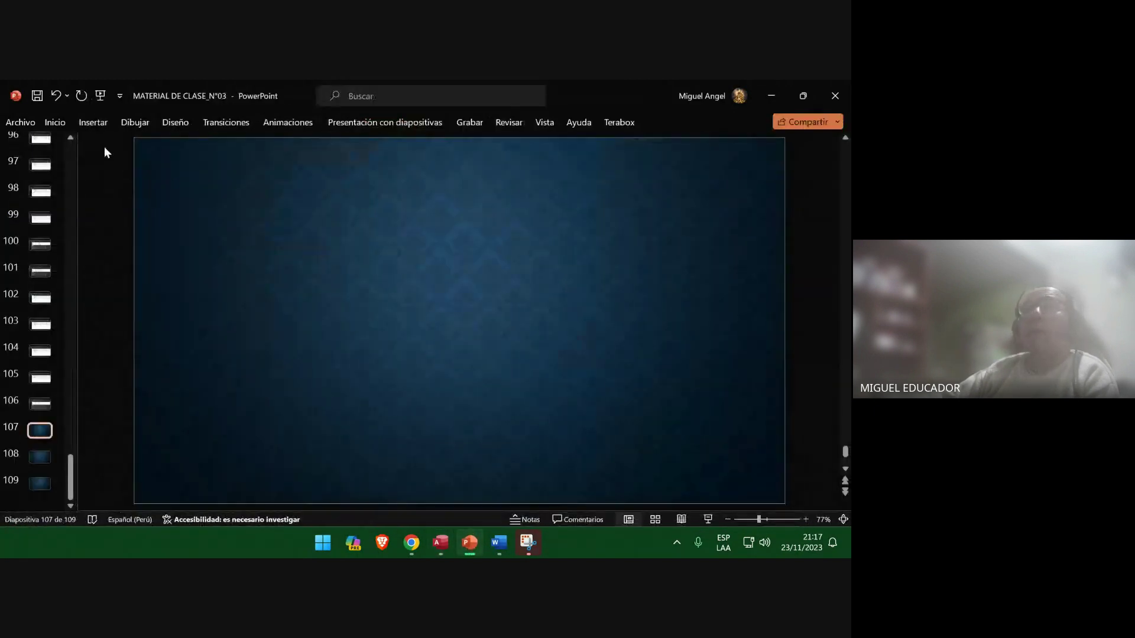
pyautogui.click(94, 122)
pyautogui.click(178, 150)
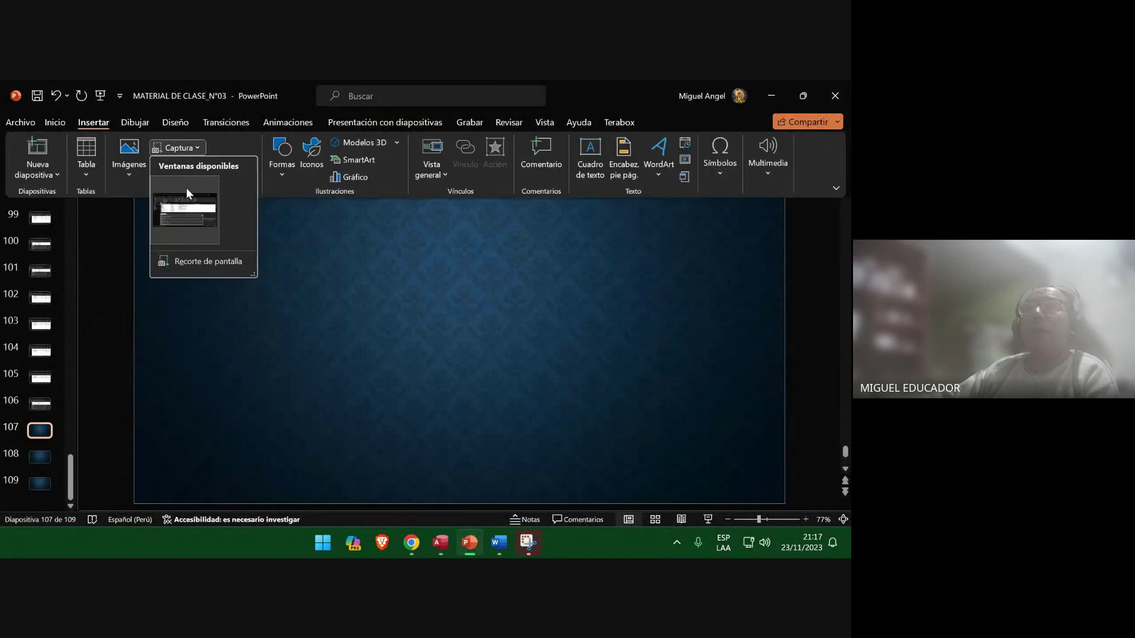
# Insert a screenshot of the Access window on slide 107 and save the presentation.
pyautogui.click(184, 205)
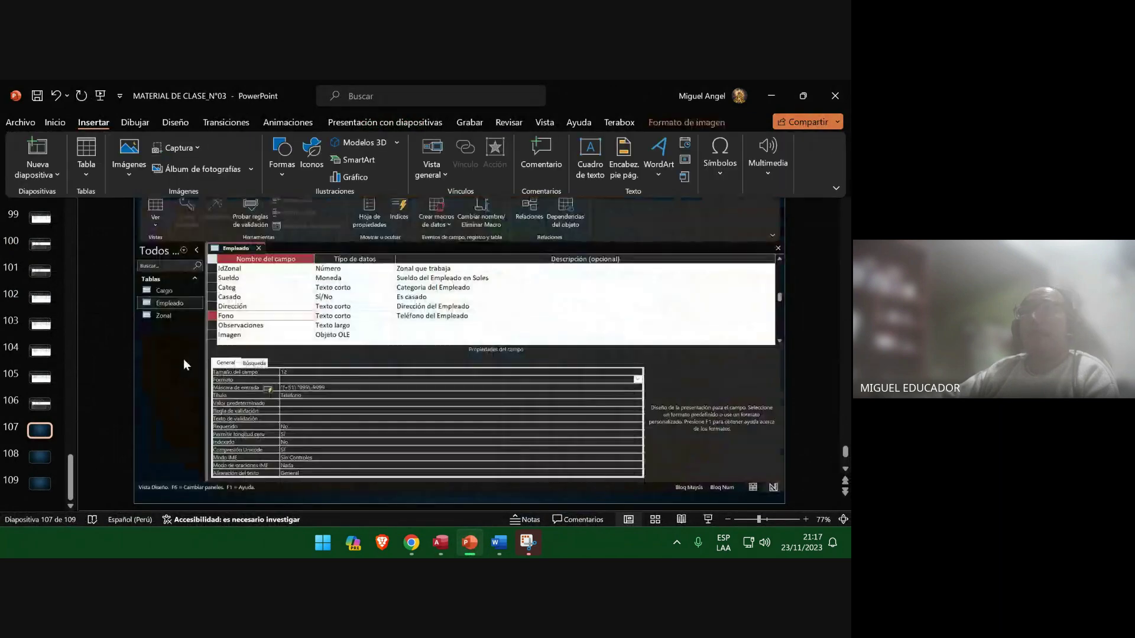
pyautogui.click(40, 456)
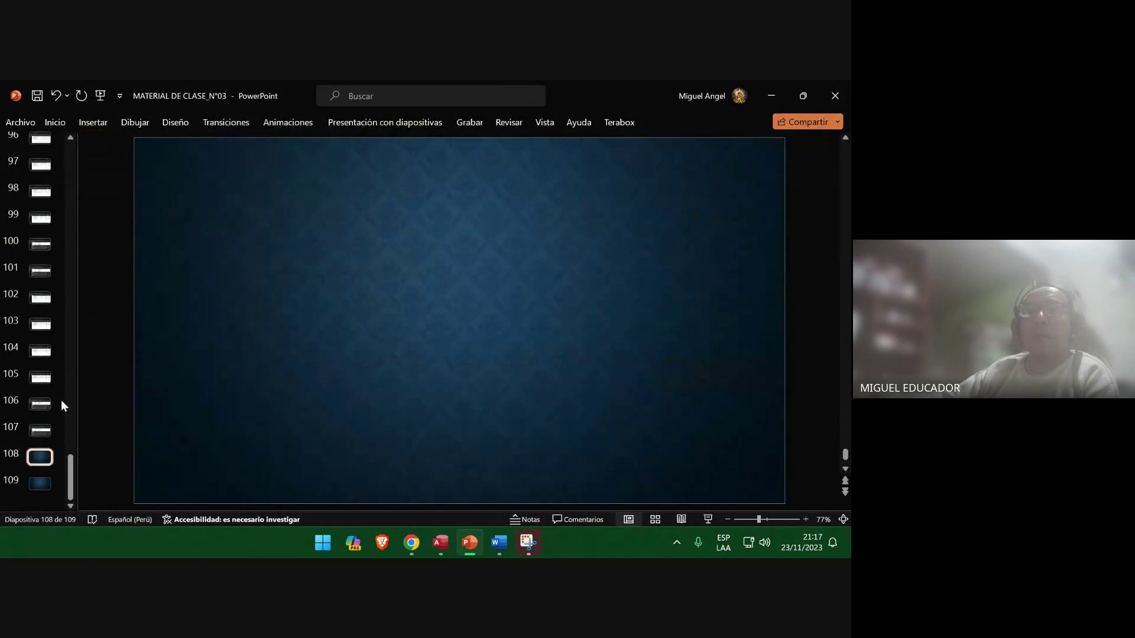
pyautogui.click(38, 96)
pyautogui.click(771, 96)
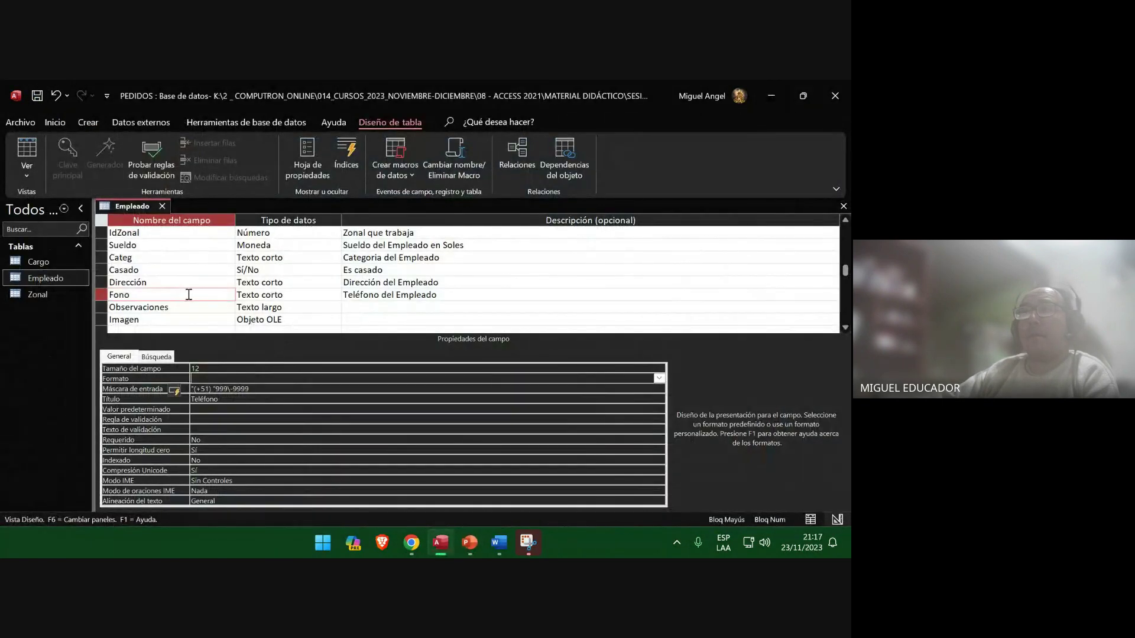
# Save the Empleado table's design and show its records in datasheet view as far as the Teléfono and Imagen columns.
pyautogui.click(27, 150)
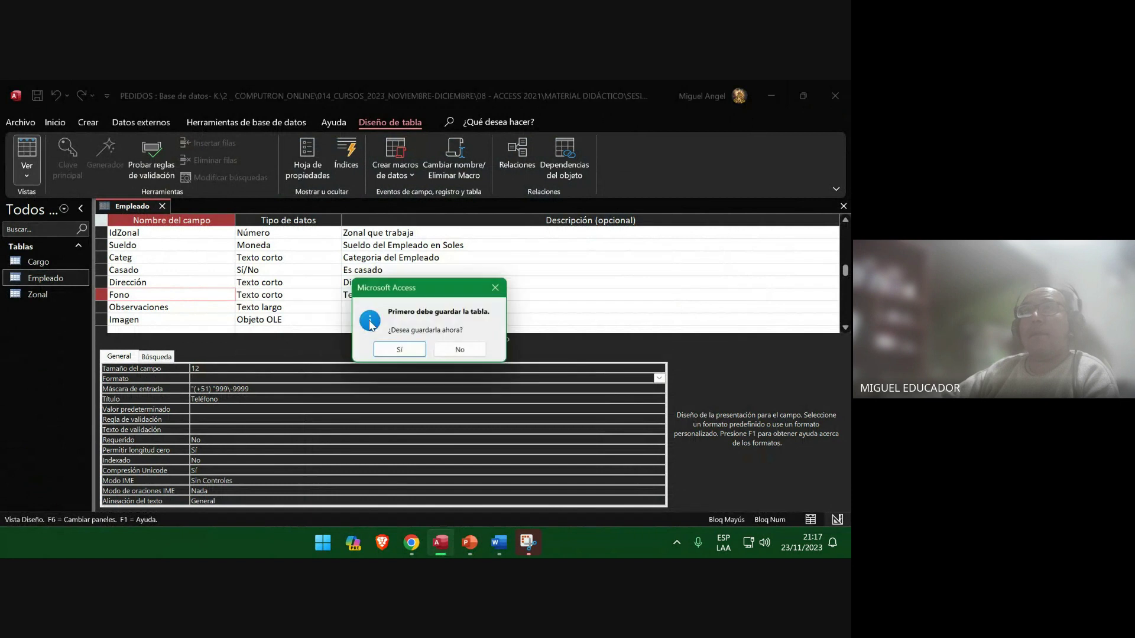
pyautogui.click(399, 350)
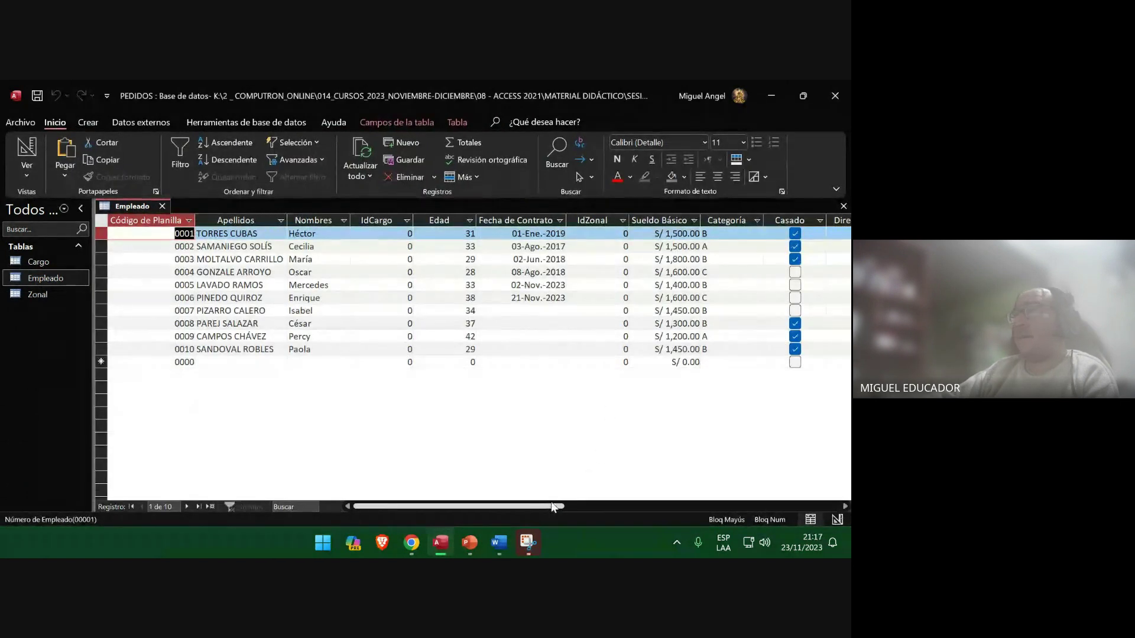
pyautogui.moveTo(556, 507); pyautogui.dragTo(667, 512)
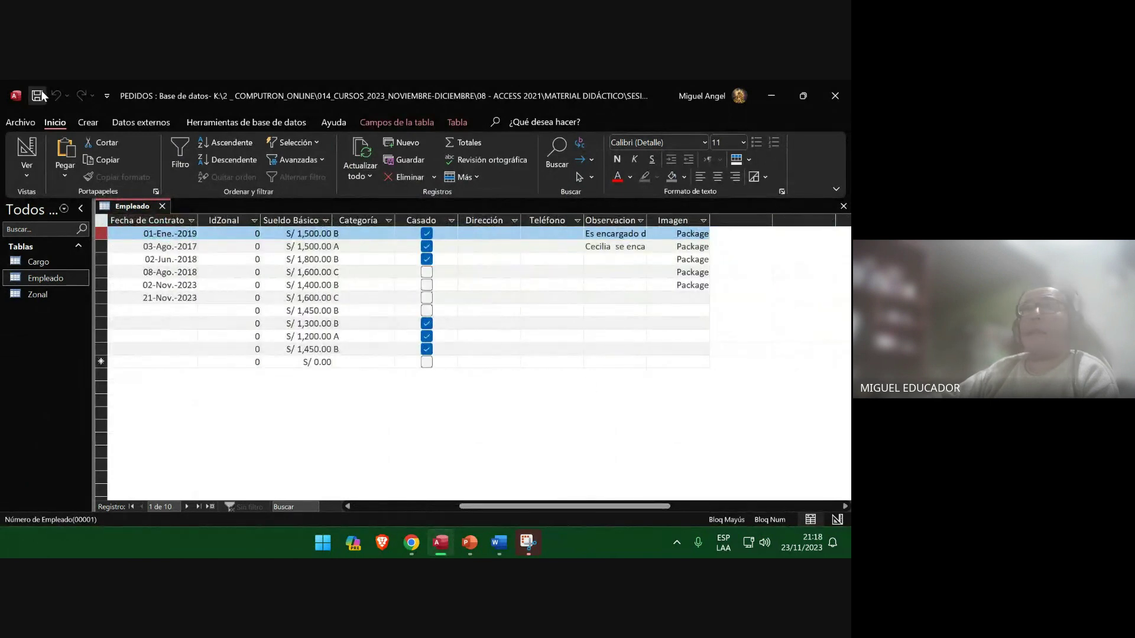
pyautogui.click(774, 88)
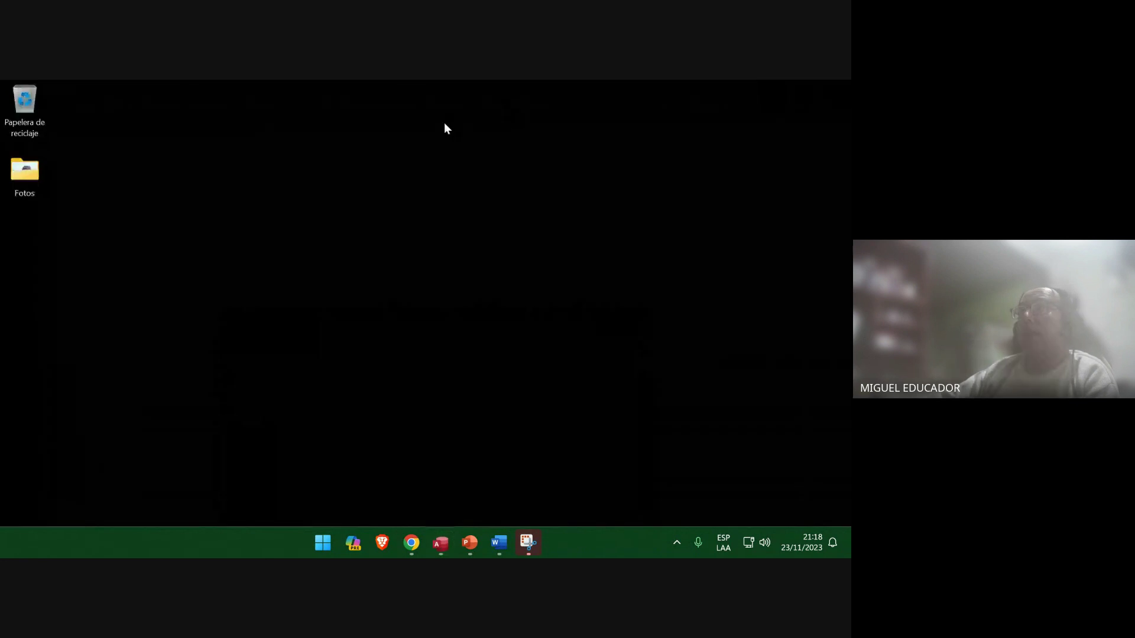
# Close the Lab01 2013 Crear Base de Datos document in Word and the Snipping Tool.
pyautogui.click(499, 542)
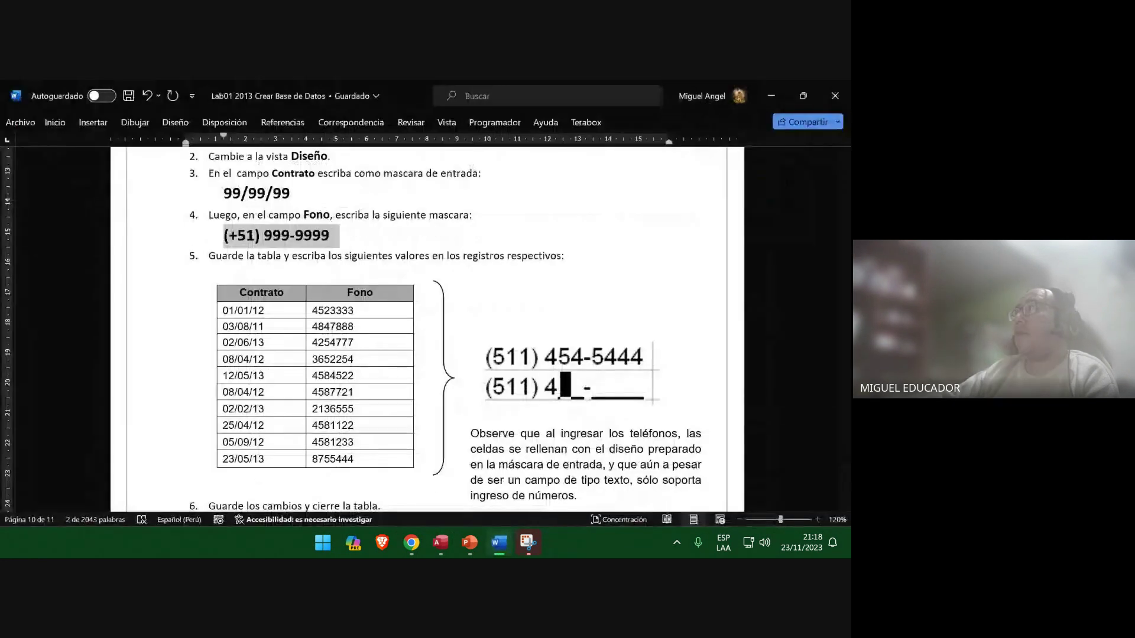
pyautogui.click(834, 93)
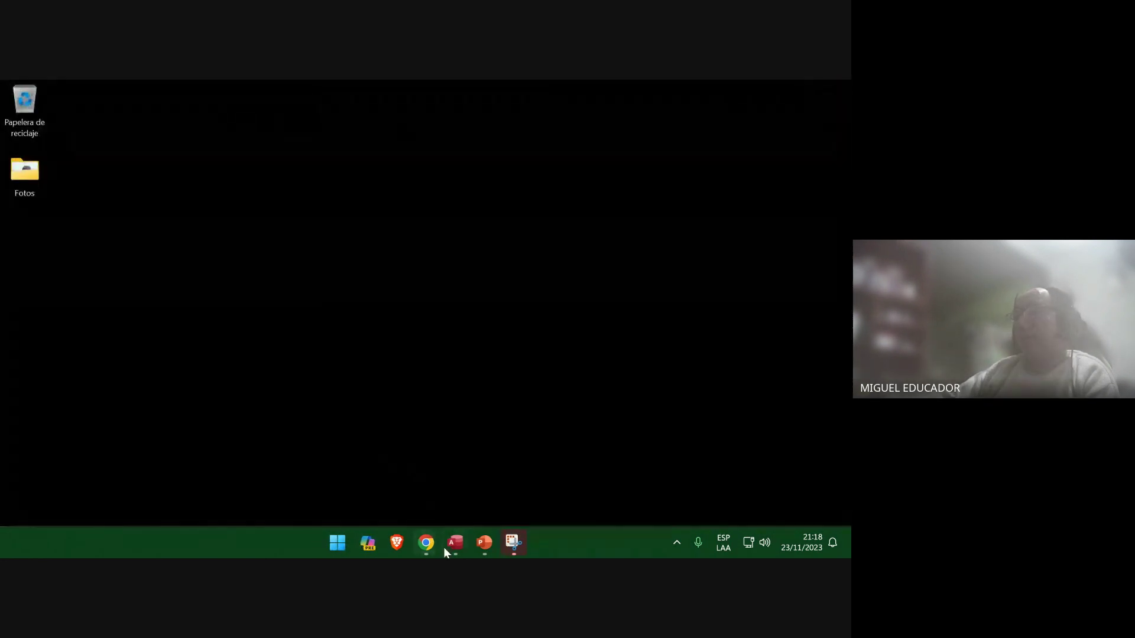
pyautogui.moveTo(512, 542)
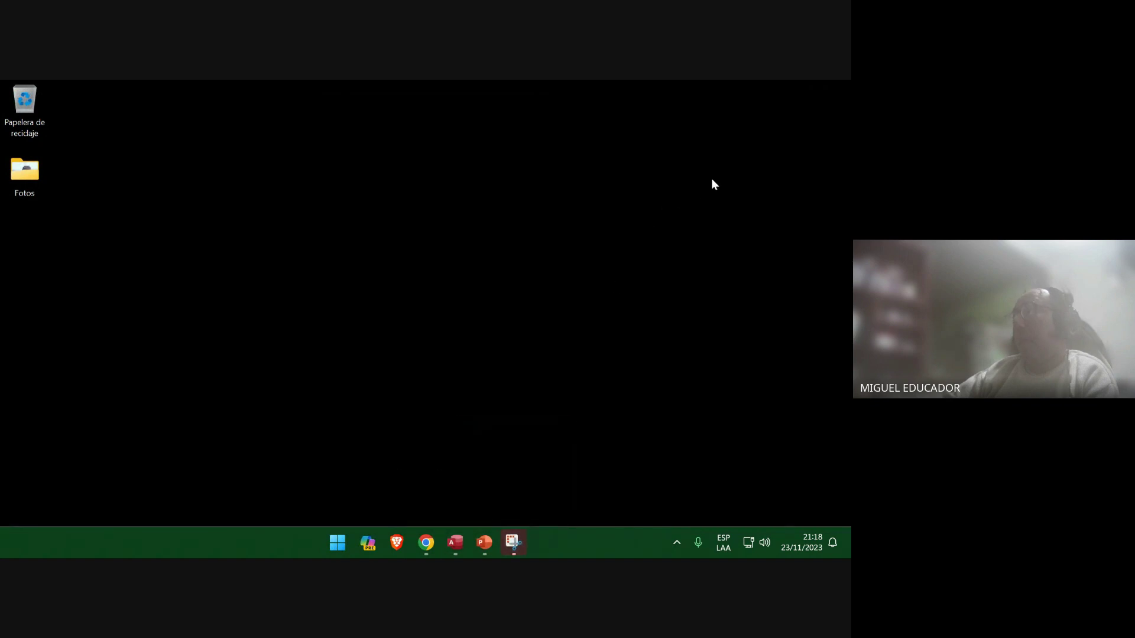
pyautogui.click(513, 543)
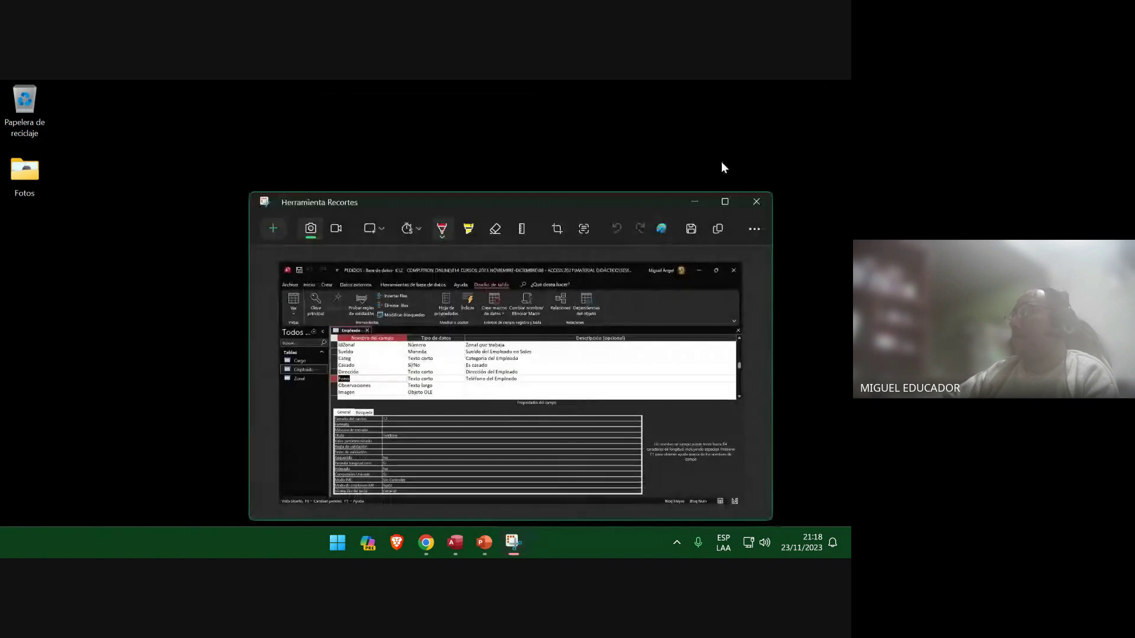
pyautogui.click(746, 201)
# In File Explorer, open the SESIÓN DE CLASE N°03 folder within 08 - ACCESS 2021 > MATERIAL DIDÁCTICO on drive K.
pyautogui.press('super+e')
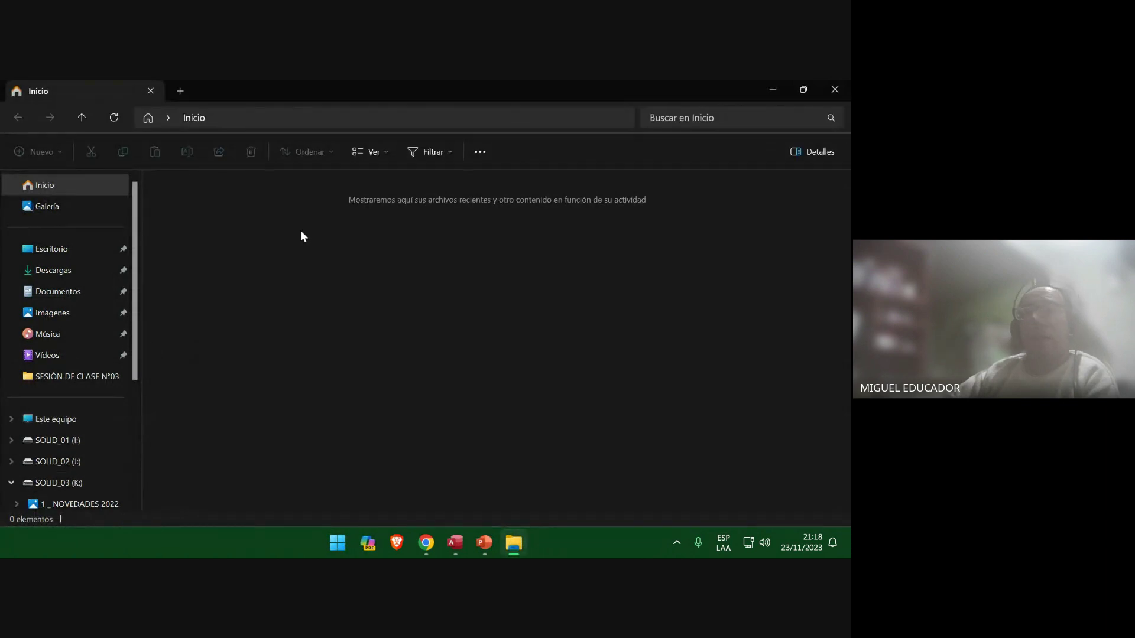
pyautogui.click(74, 483)
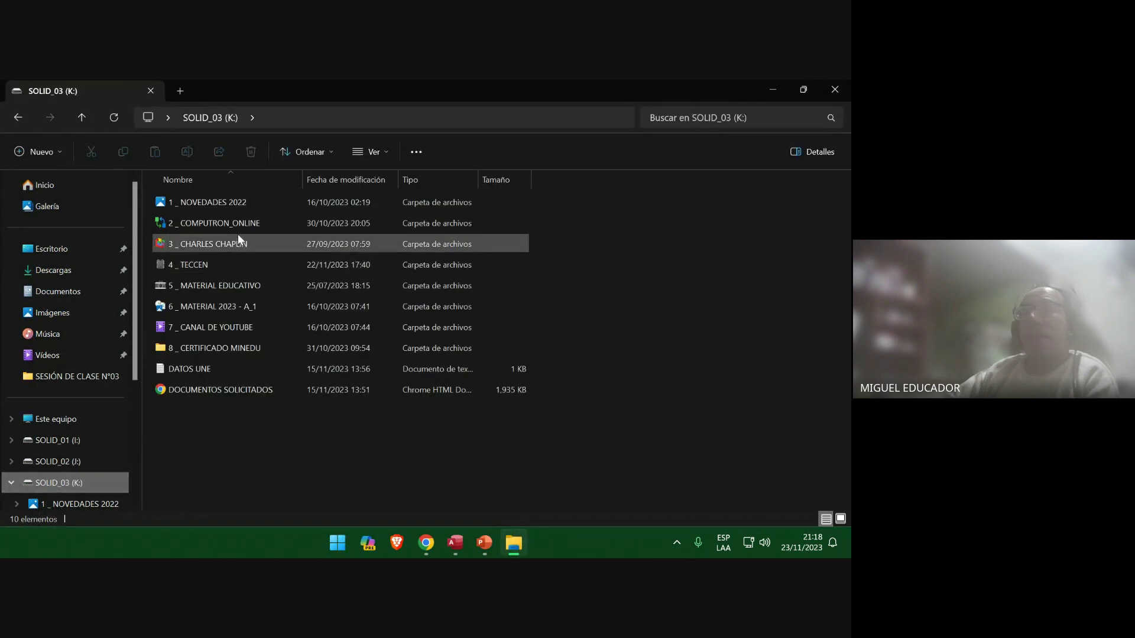
pyautogui.doubleClick(243, 225)
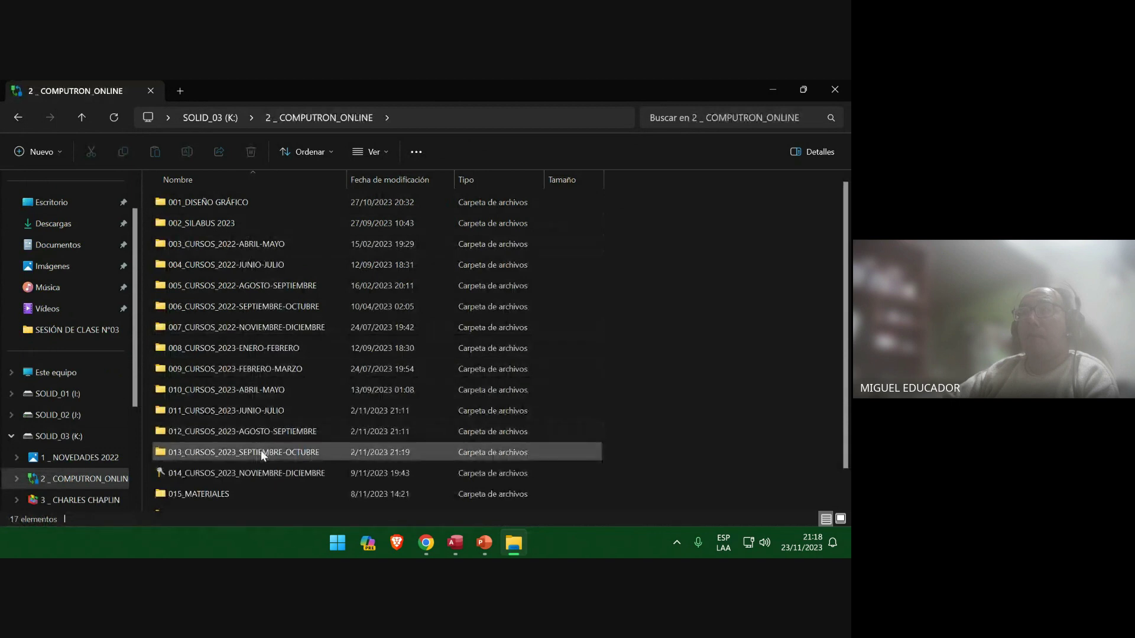
pyautogui.doubleClick(254, 473)
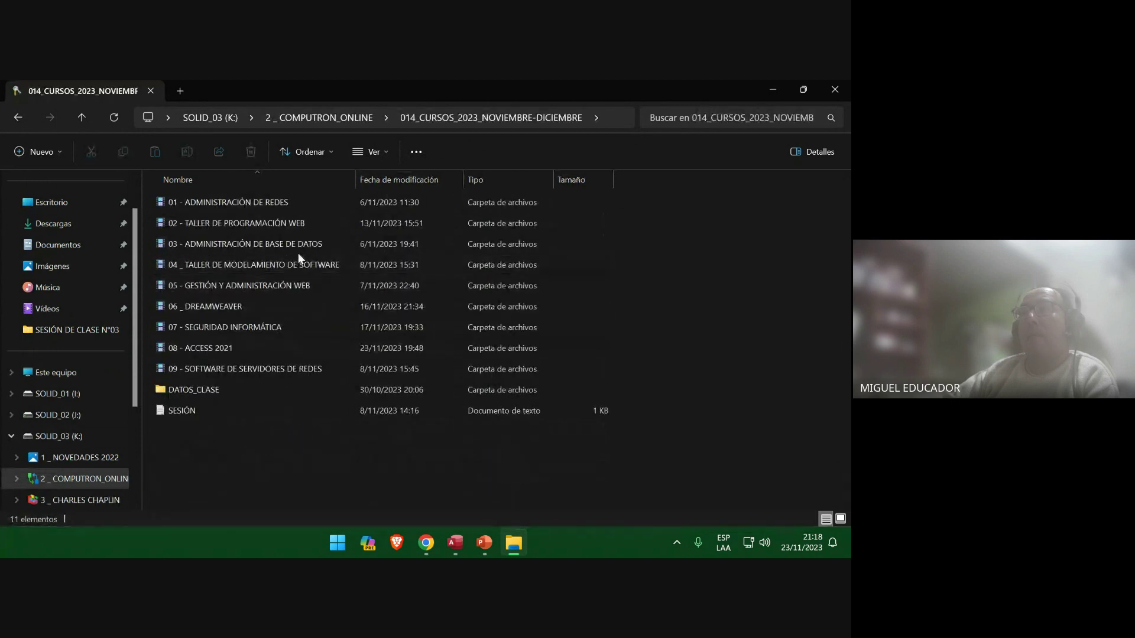
pyautogui.click(272, 328)
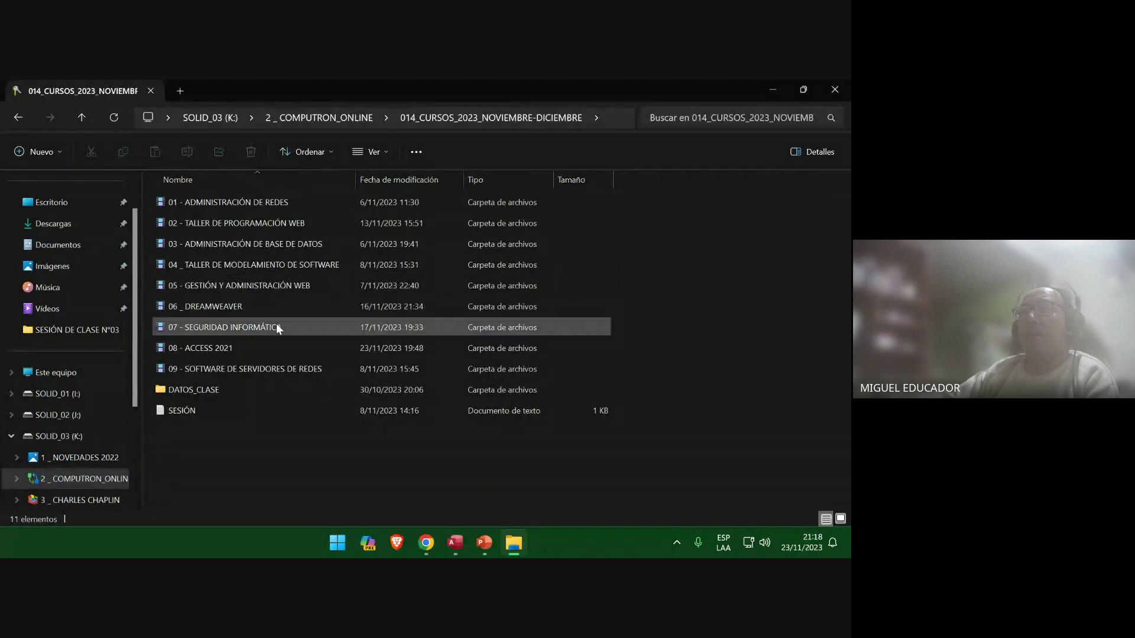
pyautogui.doubleClick(254, 347)
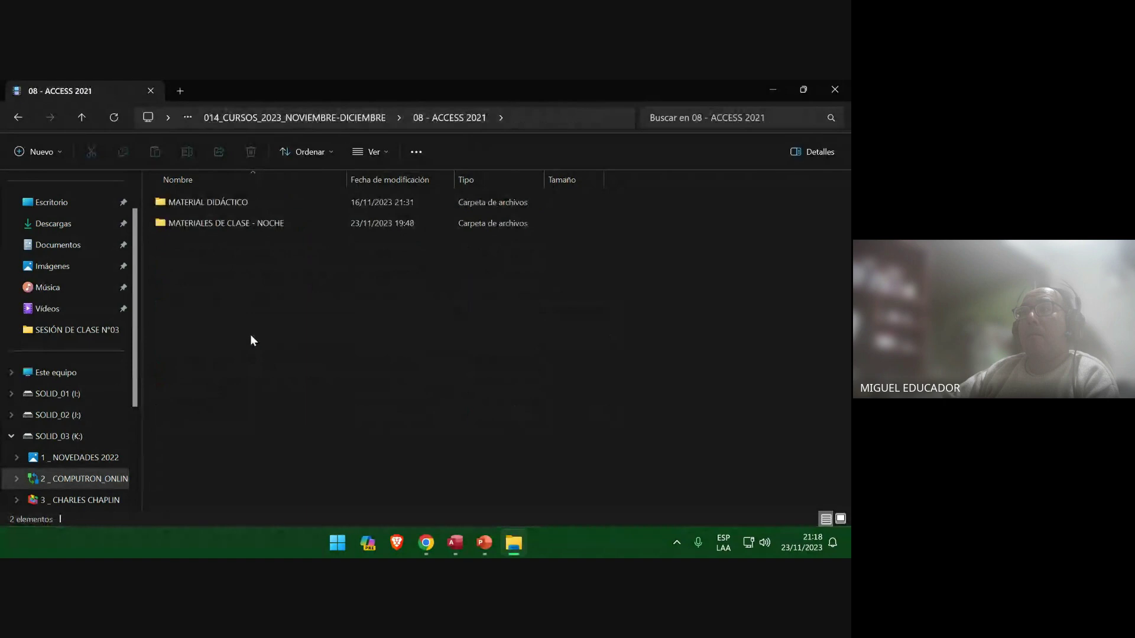
pyautogui.doubleClick(264, 205)
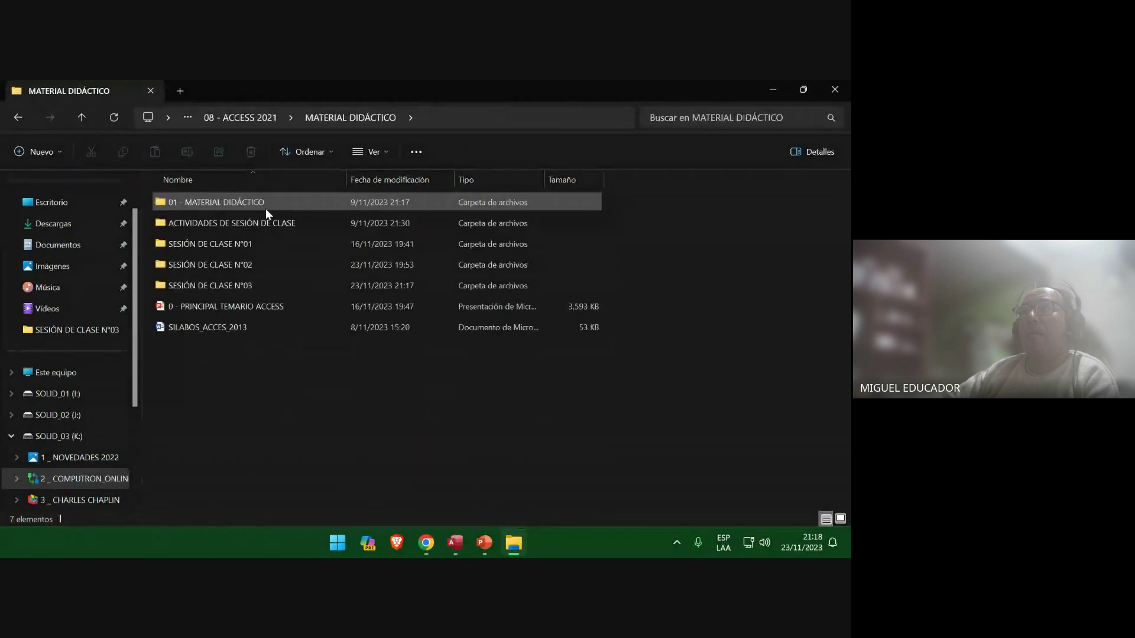
pyautogui.doubleClick(258, 283)
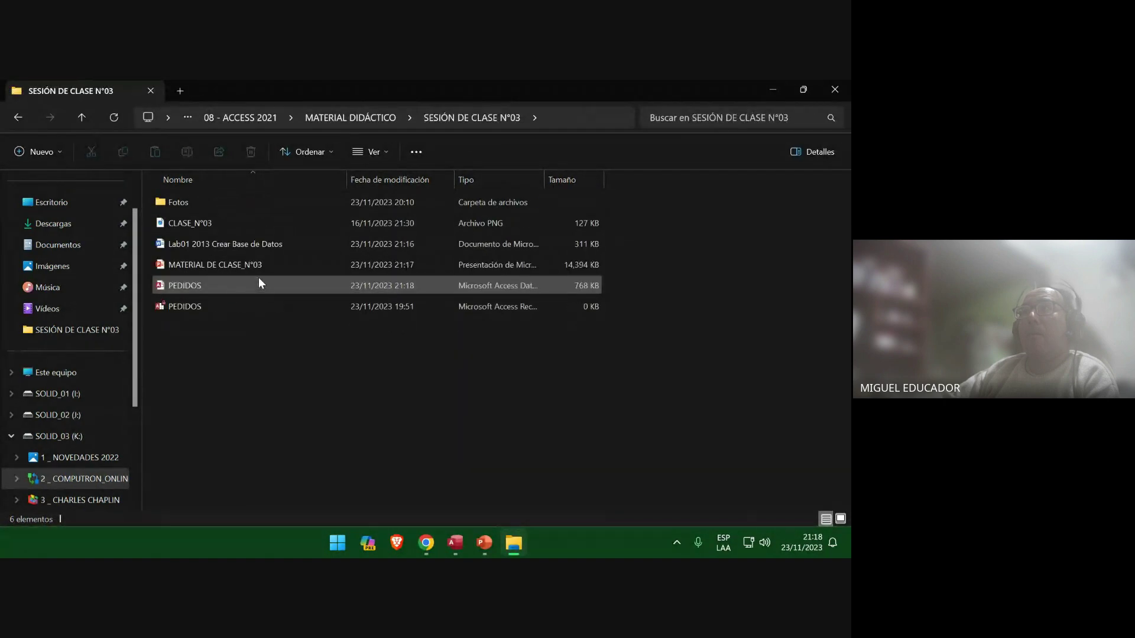
# Copy Lab01 2013 Crear Base de Datos into the SESIÓN DE CLASE N°02 folder, replacing the existing file.
pyautogui.rightClick(254, 242)
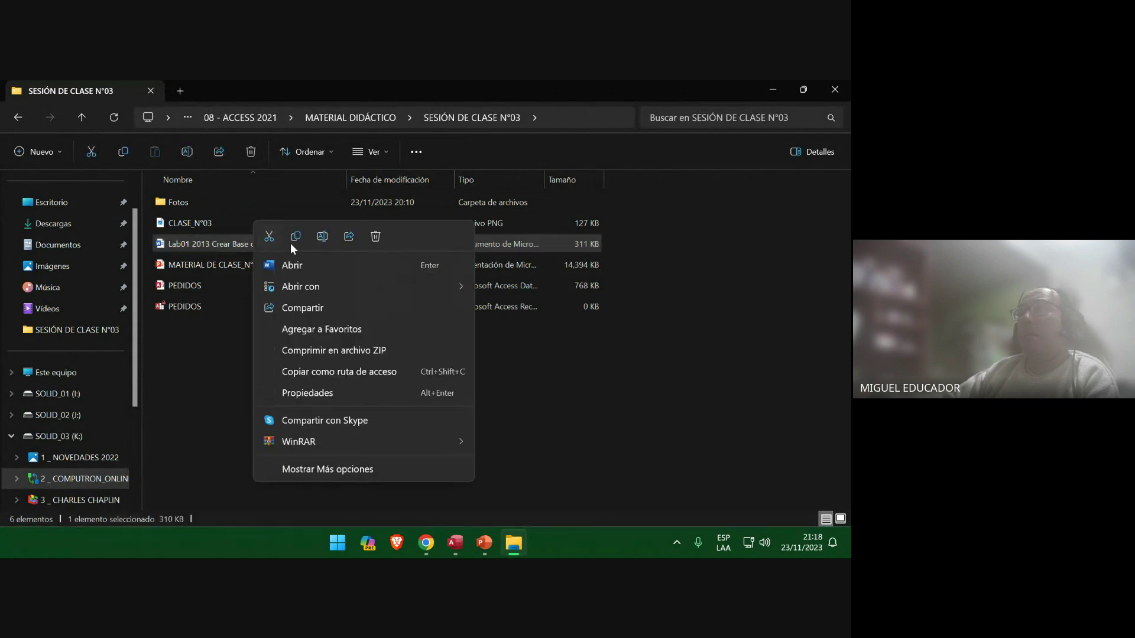
pyautogui.click(297, 239)
pyautogui.click(354, 122)
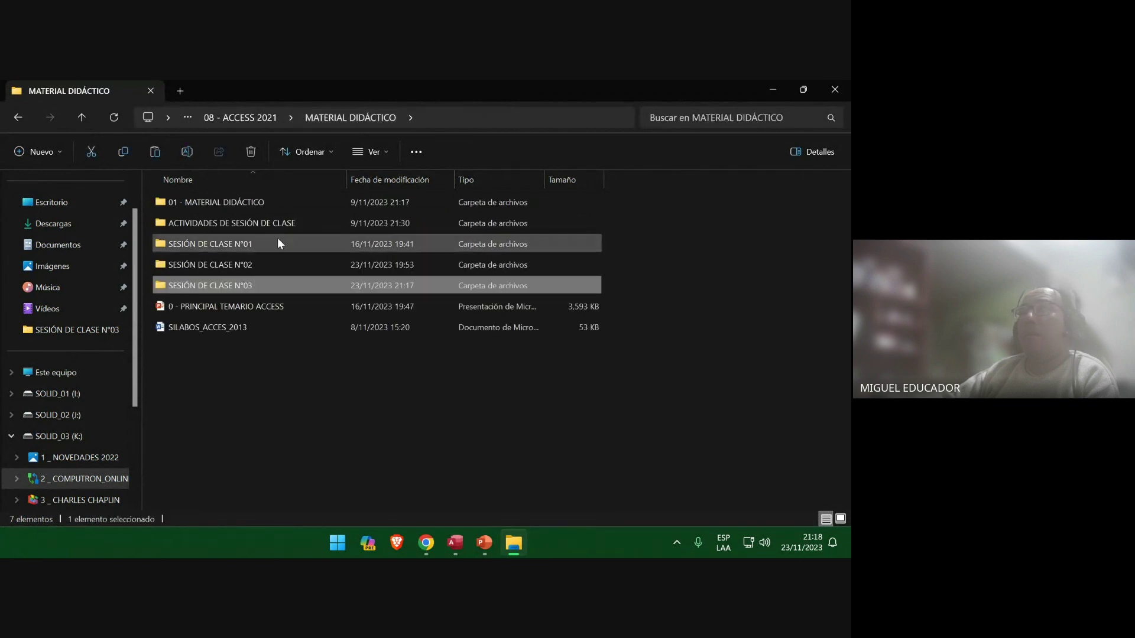
pyautogui.doubleClick(260, 265)
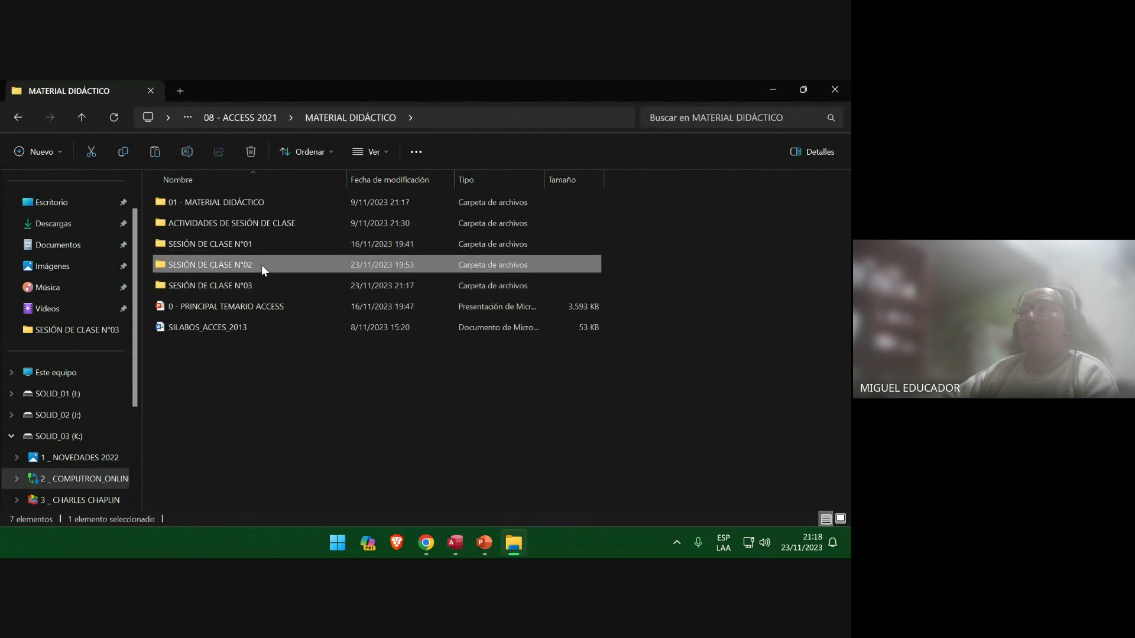
pyautogui.rightClick(312, 380)
pyautogui.click(300, 373)
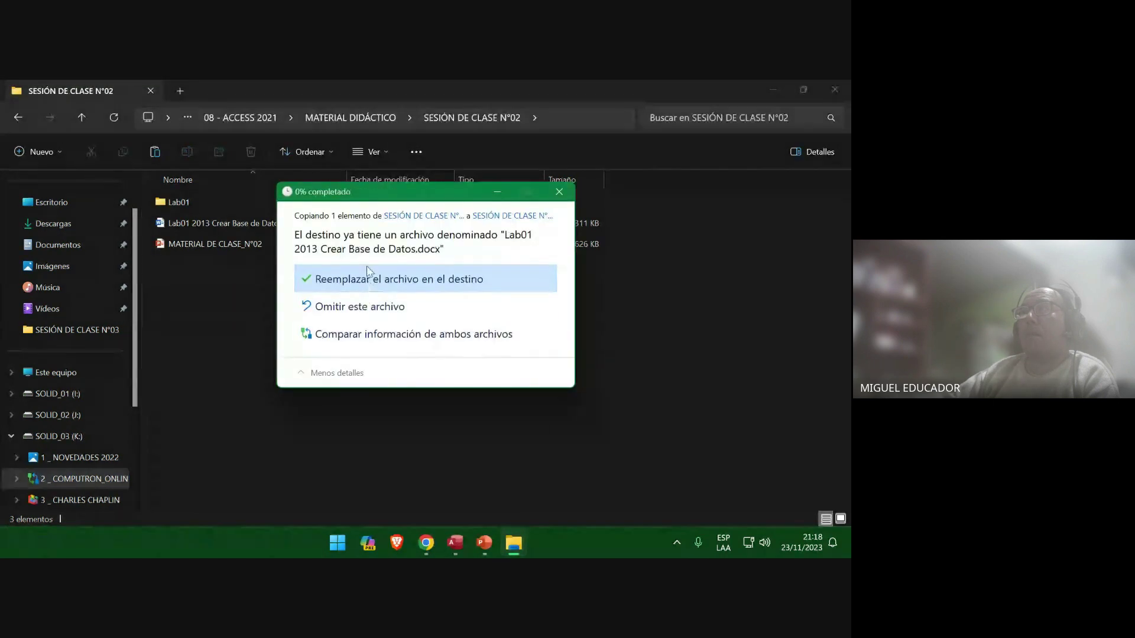
pyautogui.click(371, 281)
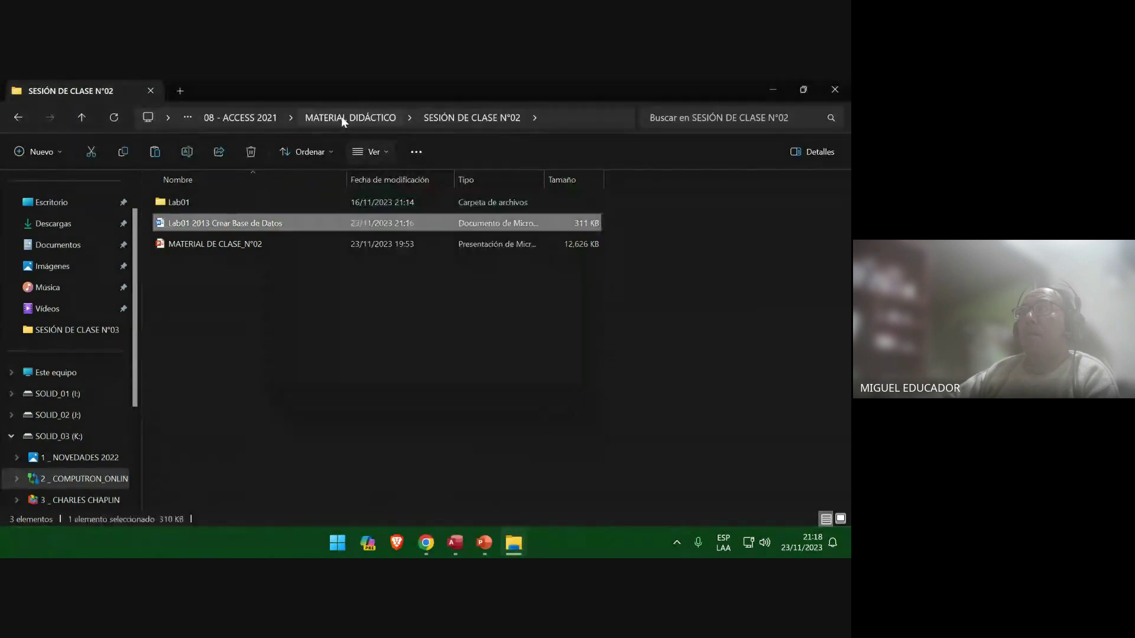
# Paste the copied Lab01 document into 01 - MATERIAL DIDÁCTICO > 01 - LAB ACCESS 2013, replacing the existing file.
pyautogui.click(272, 119)
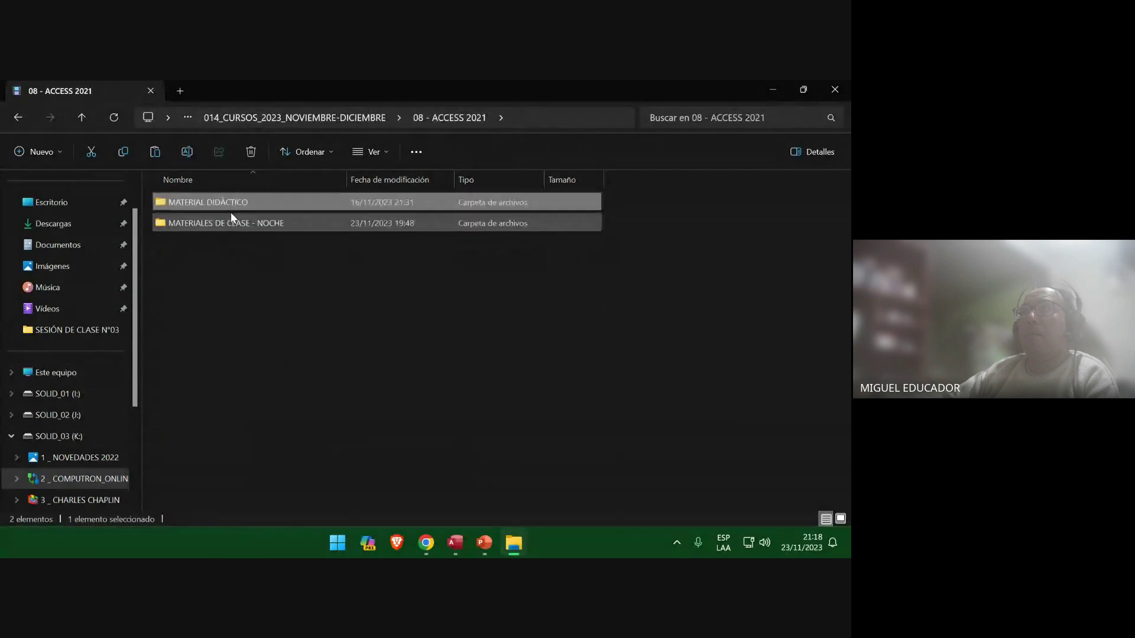
pyautogui.doubleClick(238, 202)
pyautogui.doubleClick(285, 202)
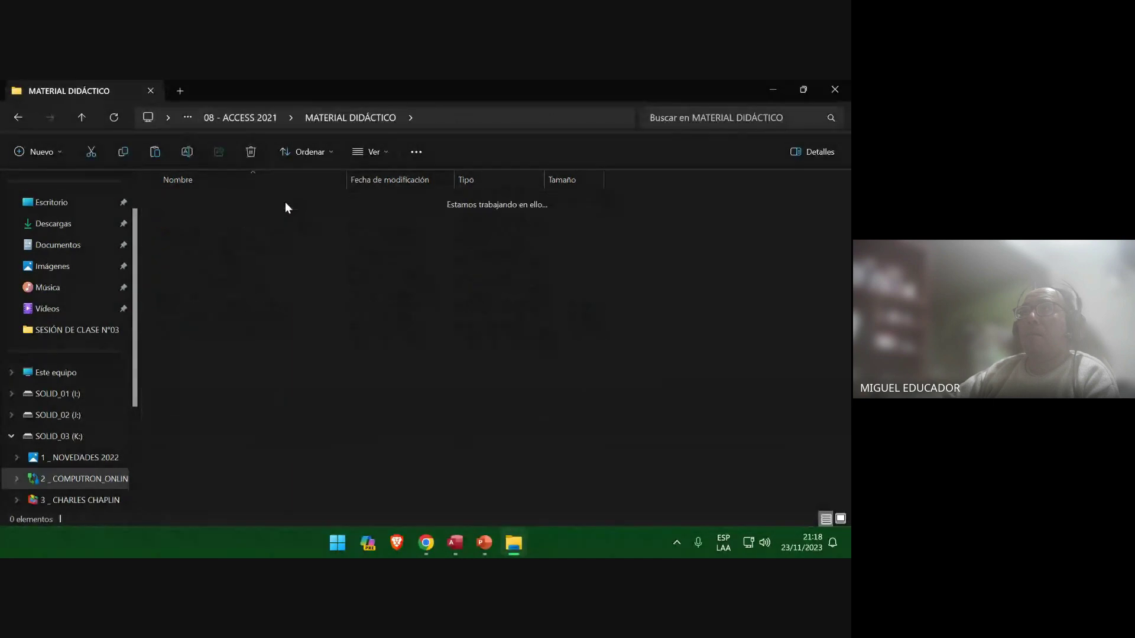
pyautogui.doubleClick(285, 205)
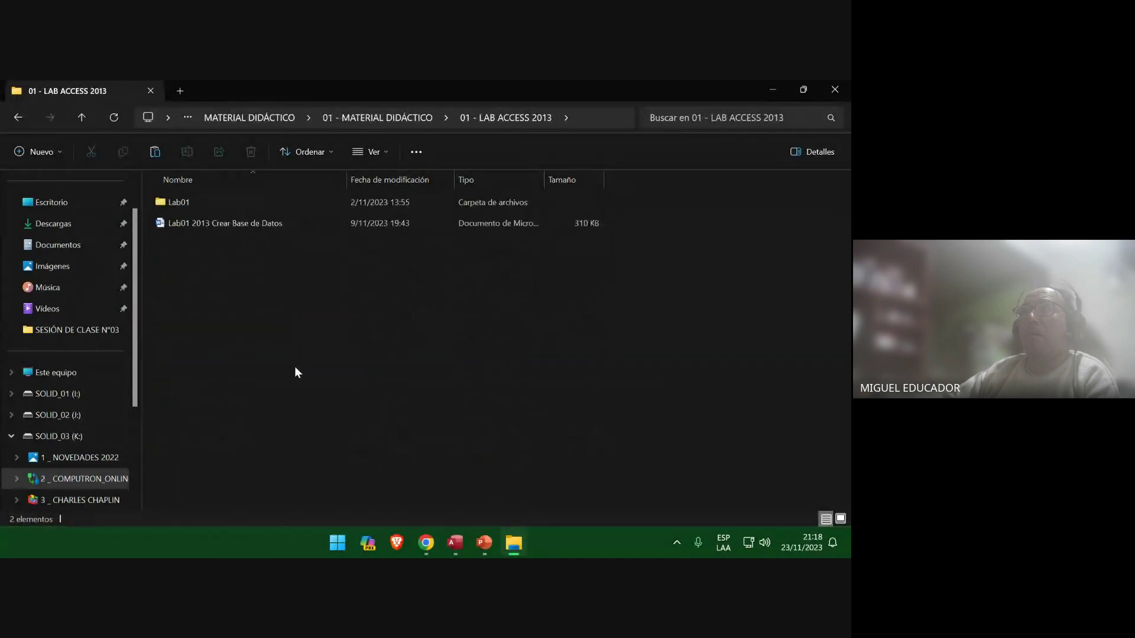
pyautogui.rightClick(294, 367)
pyautogui.click(312, 382)
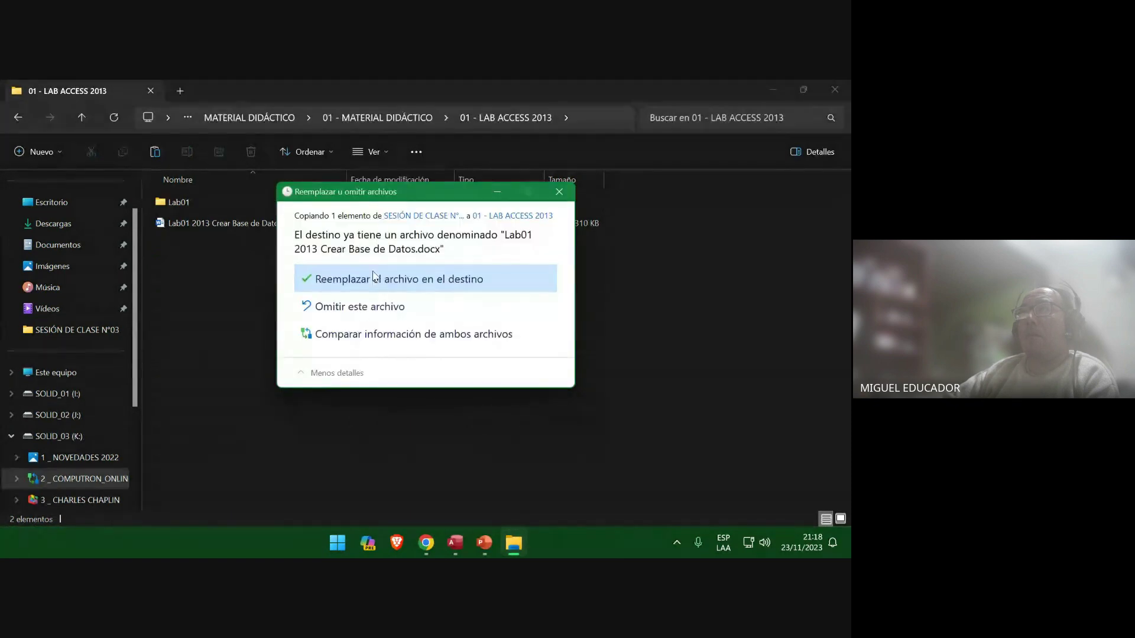
pyautogui.click(374, 278)
# Upload Lab01 2013 Crear Base de Datos to the SESIÓN DE CLASE N°03 folder in Google Drive, replacing the existing file.
pyautogui.moveTo(371, 83); pyautogui.dragTo(293, 140)
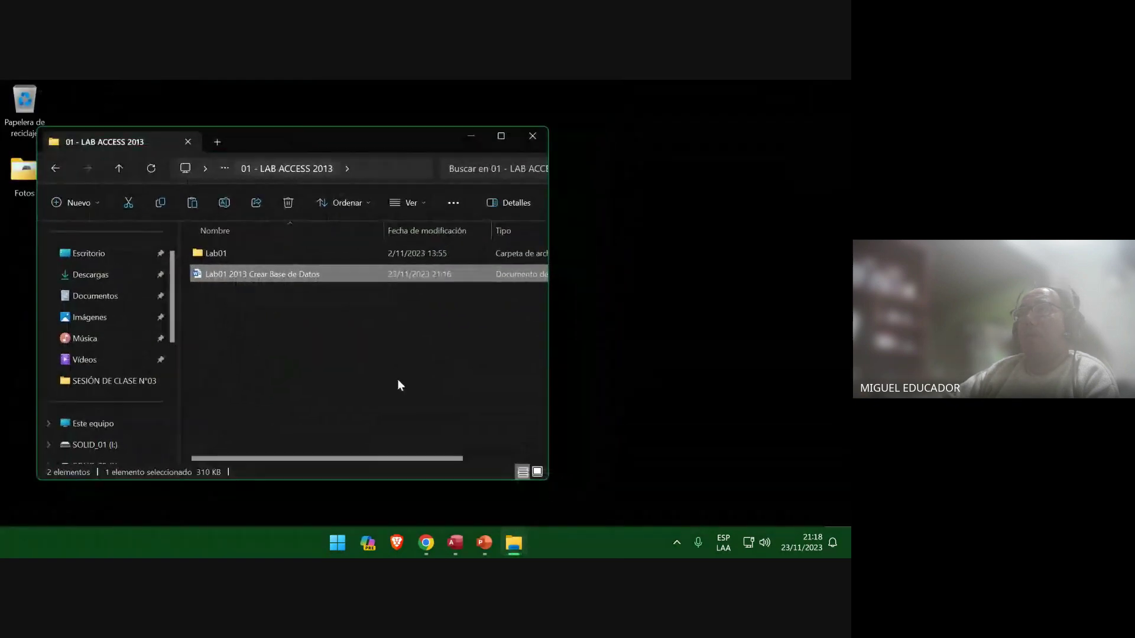
pyautogui.click(427, 543)
pyautogui.click(384, 484)
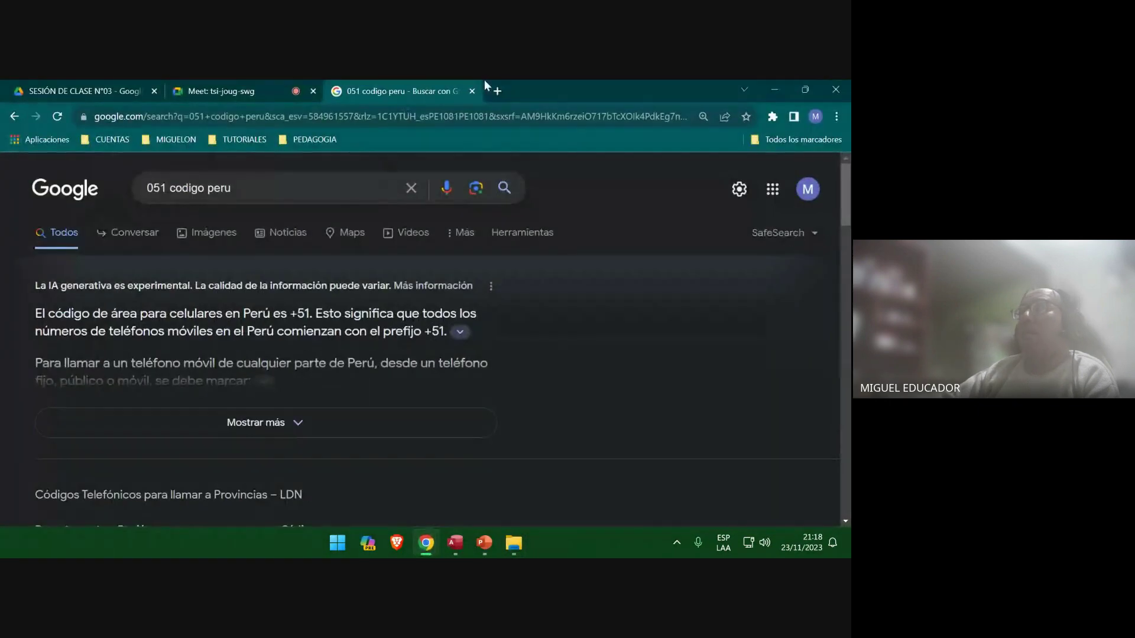
pyautogui.click(71, 90)
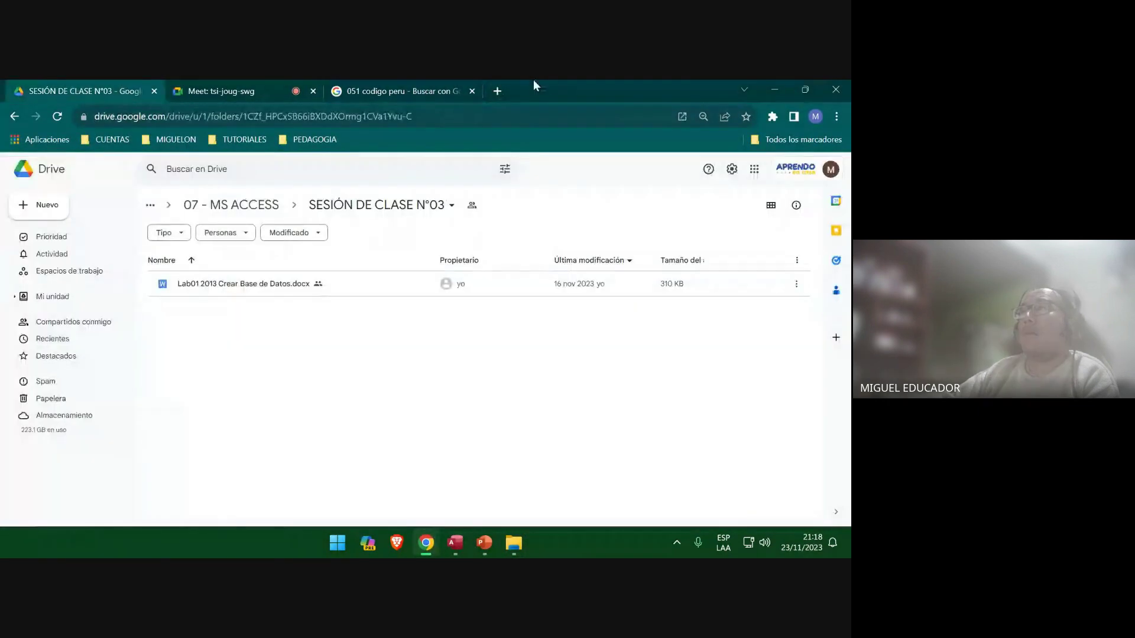
pyautogui.doubleClick(572, 87)
pyautogui.moveTo(263, 274); pyautogui.dragTo(656, 348)
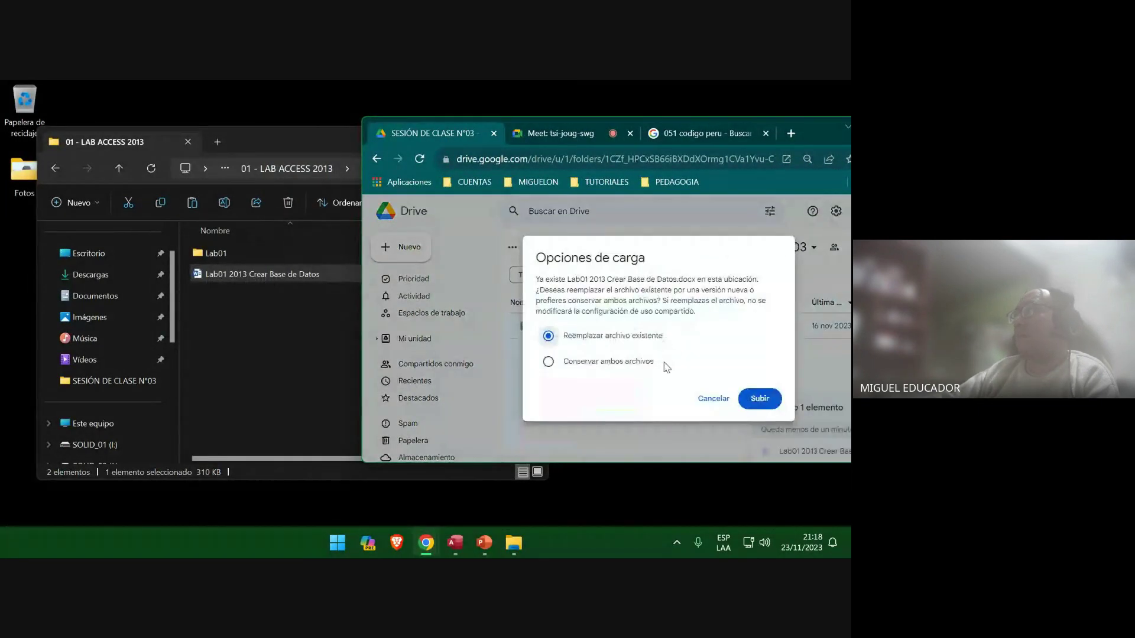
pyautogui.click(760, 399)
# Upload Lab01 2013 Crear Base de Datos to the SESIÓN DE CLASE N°02 folder in Google Drive, replacing the existing file.
pyautogui.click(618, 249)
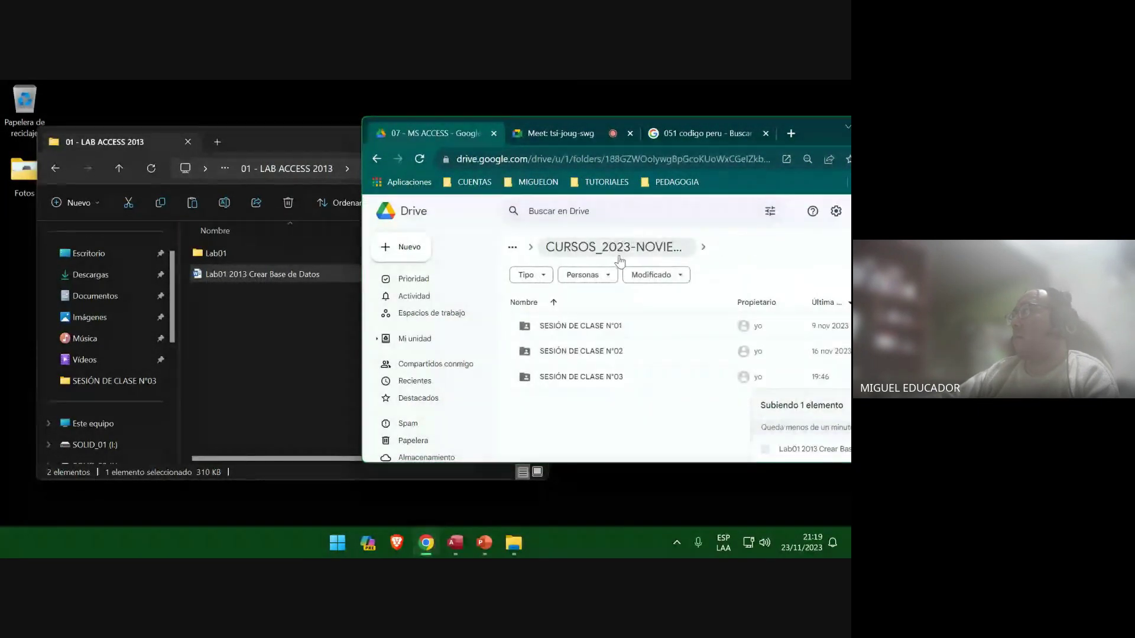
pyautogui.doubleClick(591, 352)
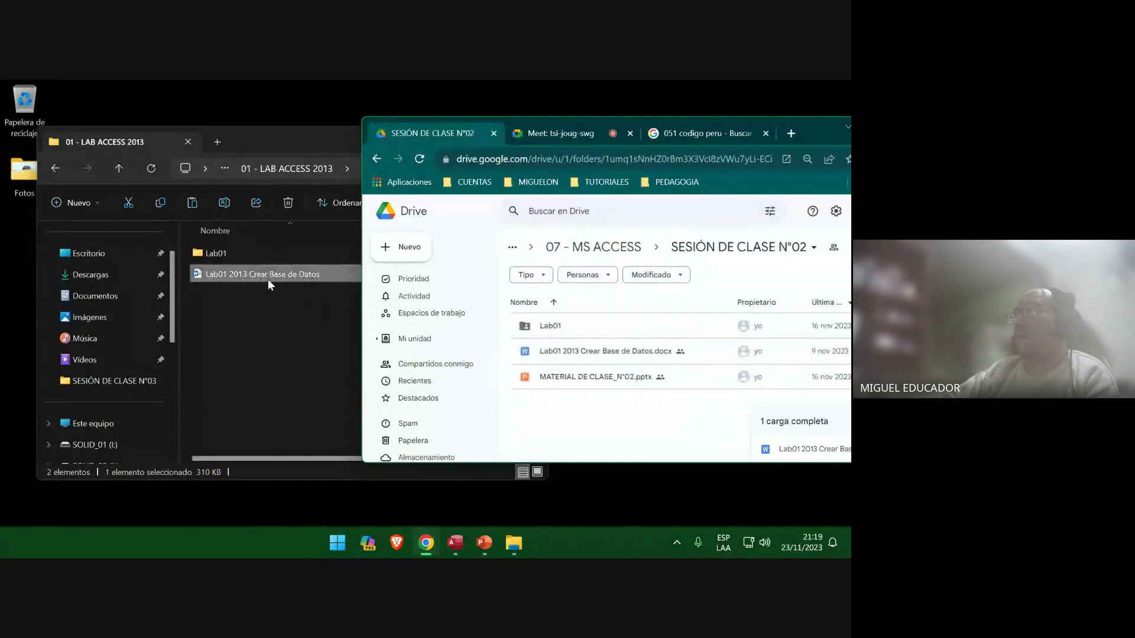
pyautogui.moveTo(268, 279); pyautogui.dragTo(656, 397)
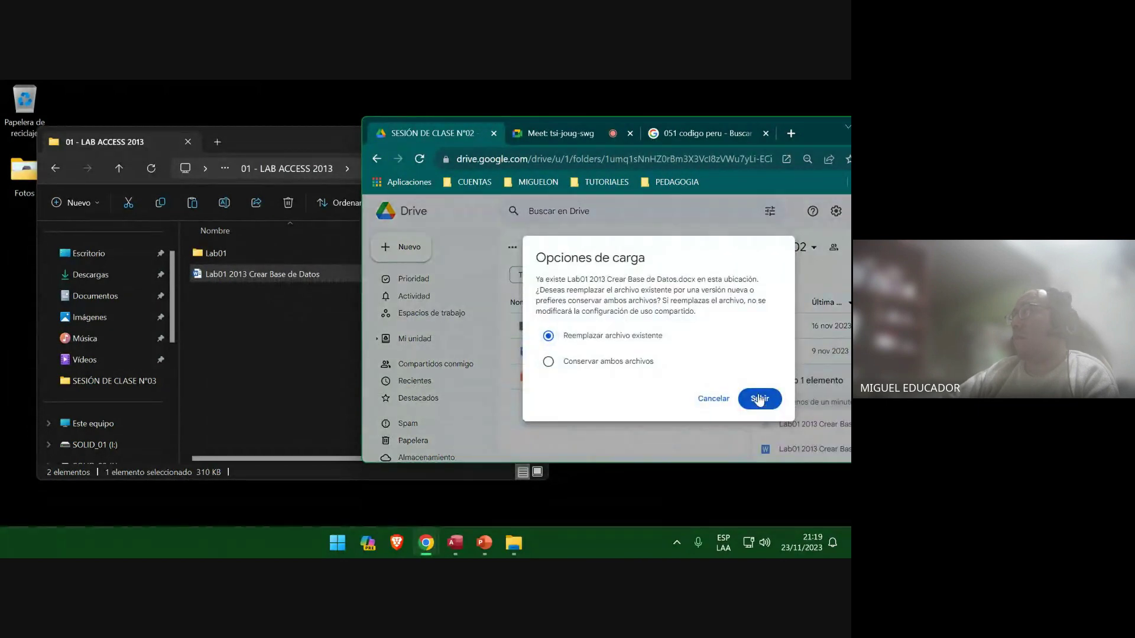
pyautogui.click(756, 397)
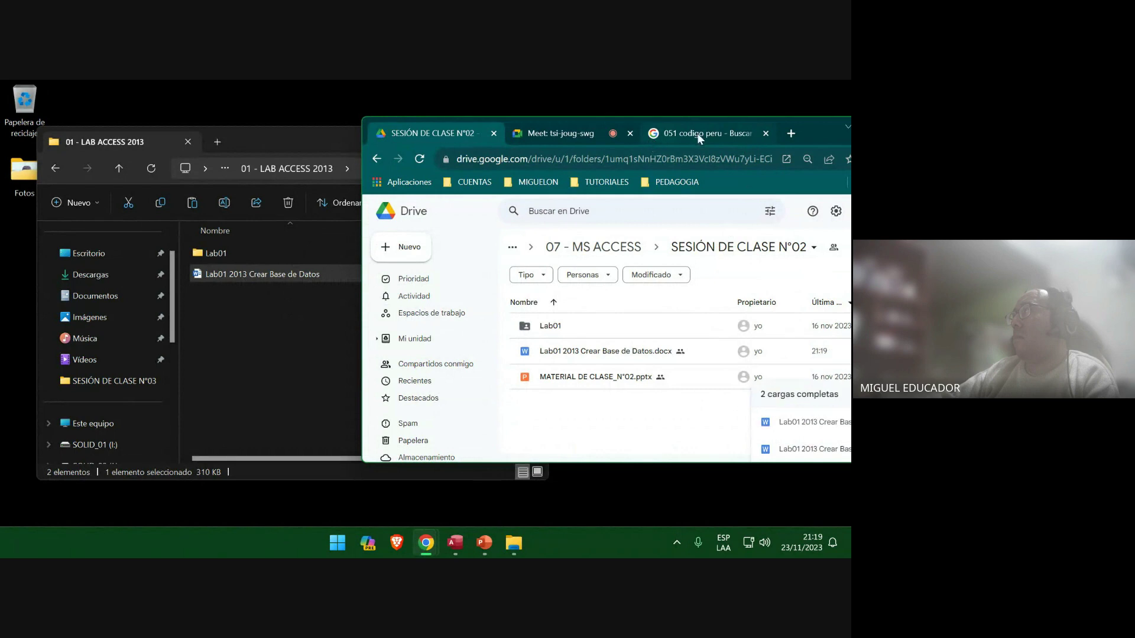
# Close the "051 codigo peru" search page and minimize the browser.
pyautogui.click(731, 134)
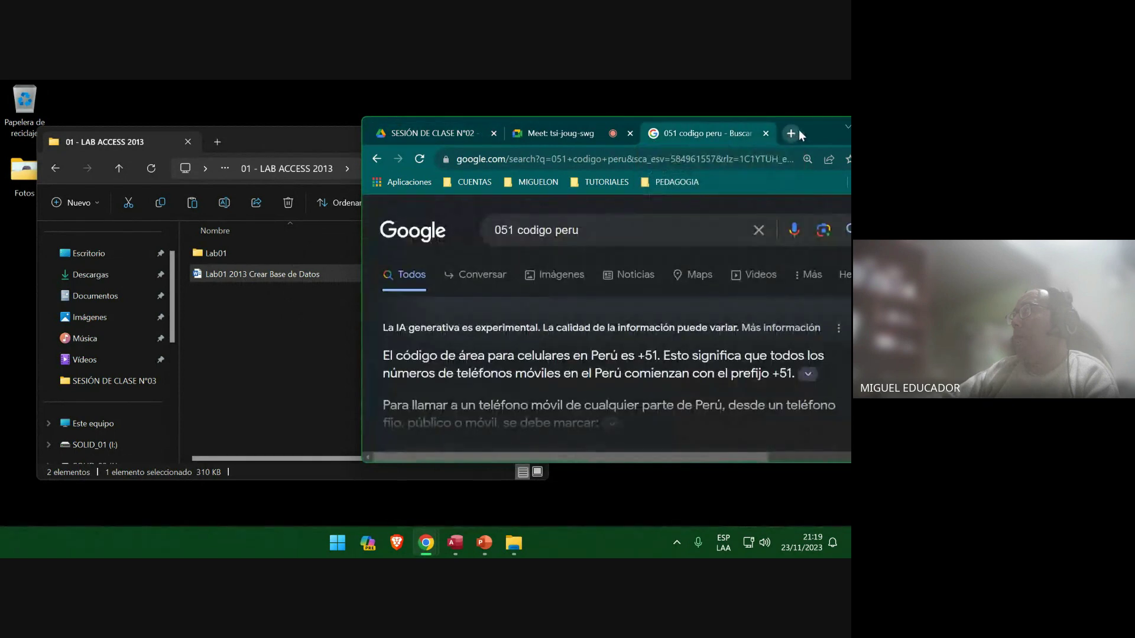
pyautogui.doubleClick(807, 126)
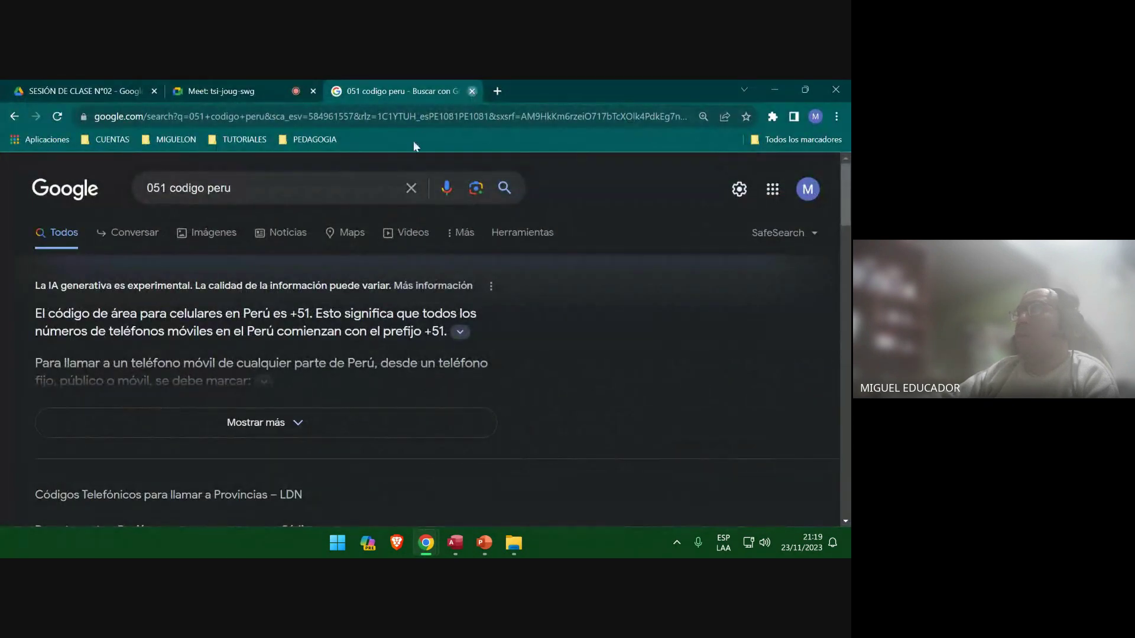
pyautogui.click(472, 91)
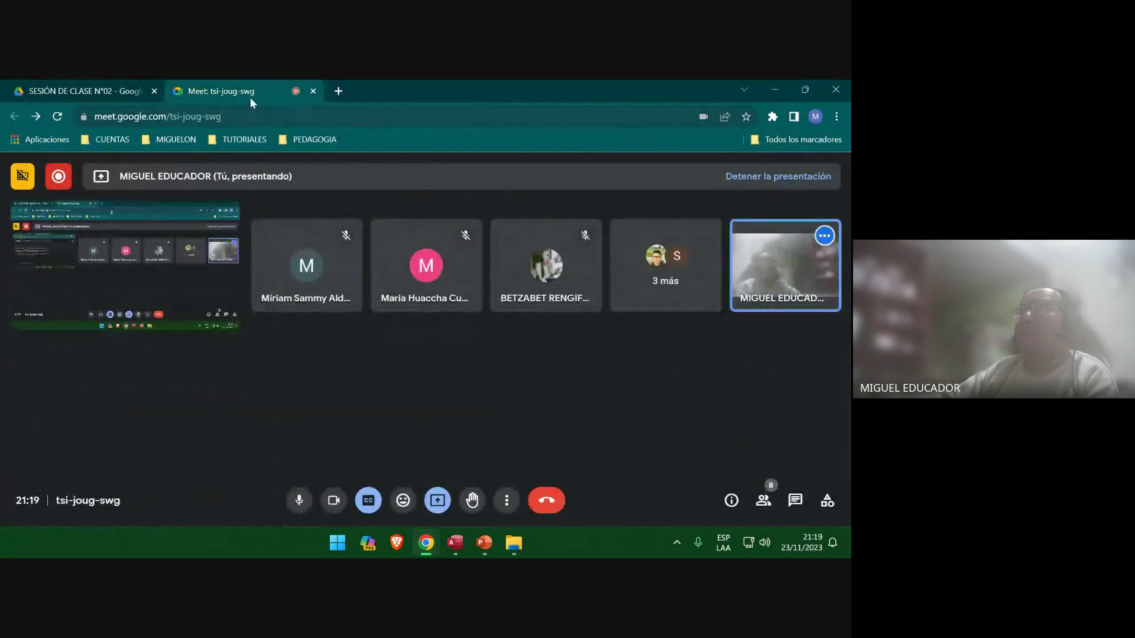
pyautogui.click(772, 90)
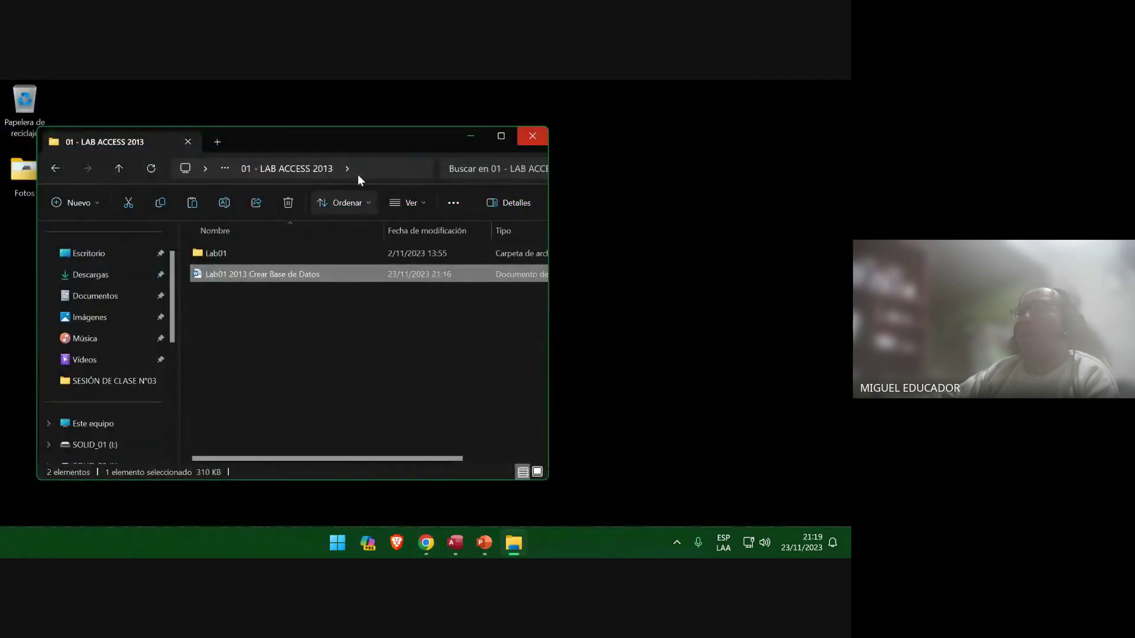
# Open the local SESIÓN DE CLASE N°03 folder in MATERIAL DIDÁCTICO and maximize its File Explorer window.
pyautogui.click(125, 170)
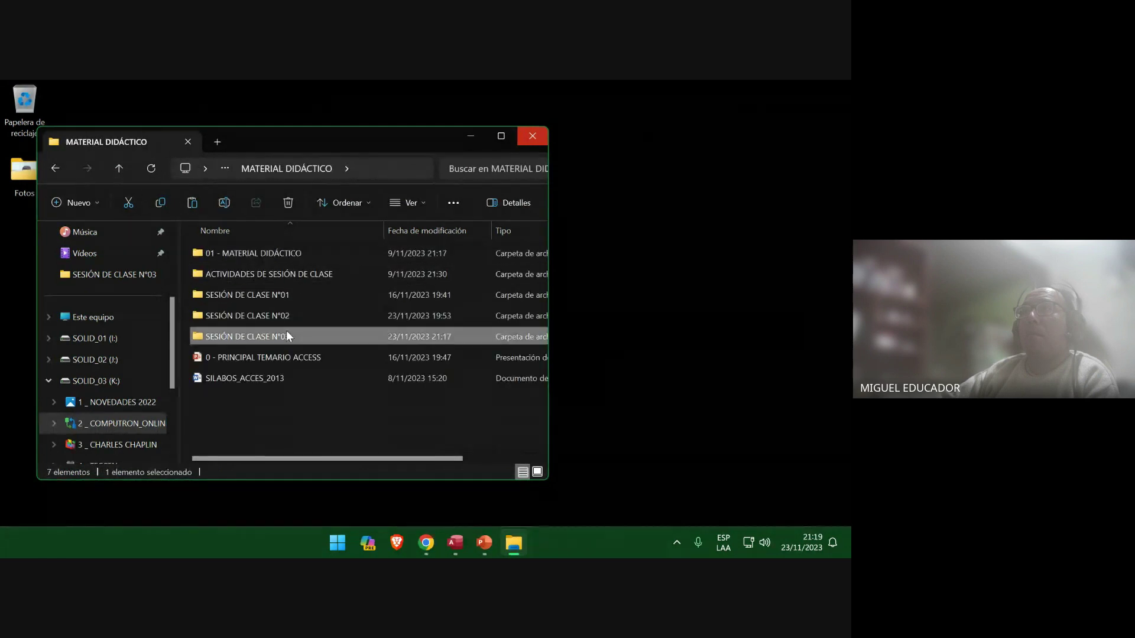
pyautogui.doubleClick(286, 331)
pyautogui.click(471, 136)
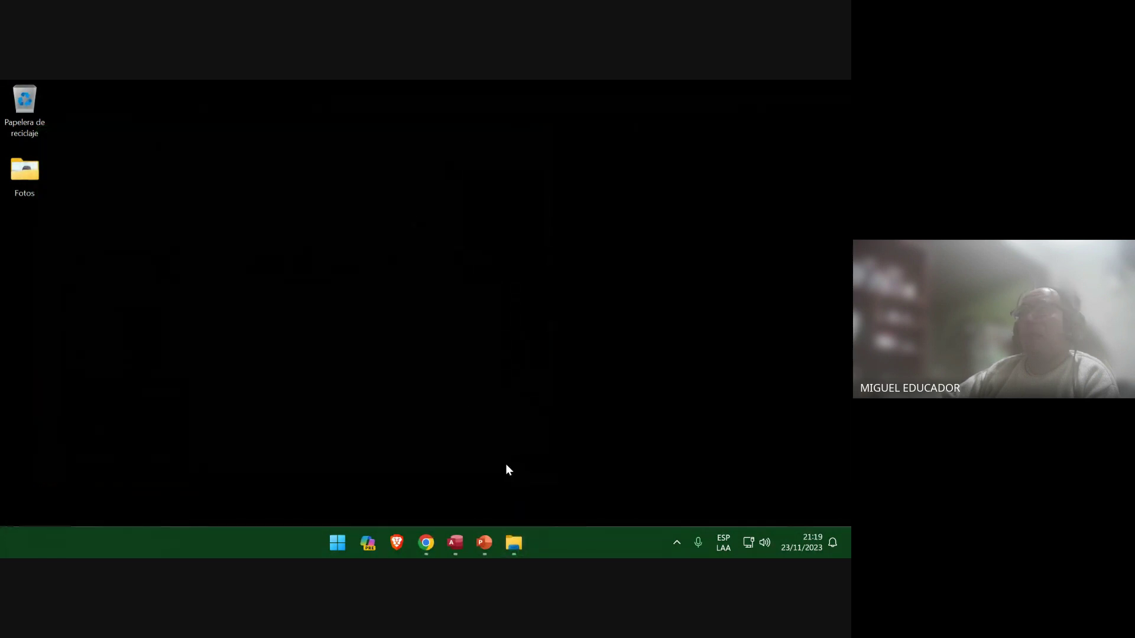
pyautogui.click(507, 541)
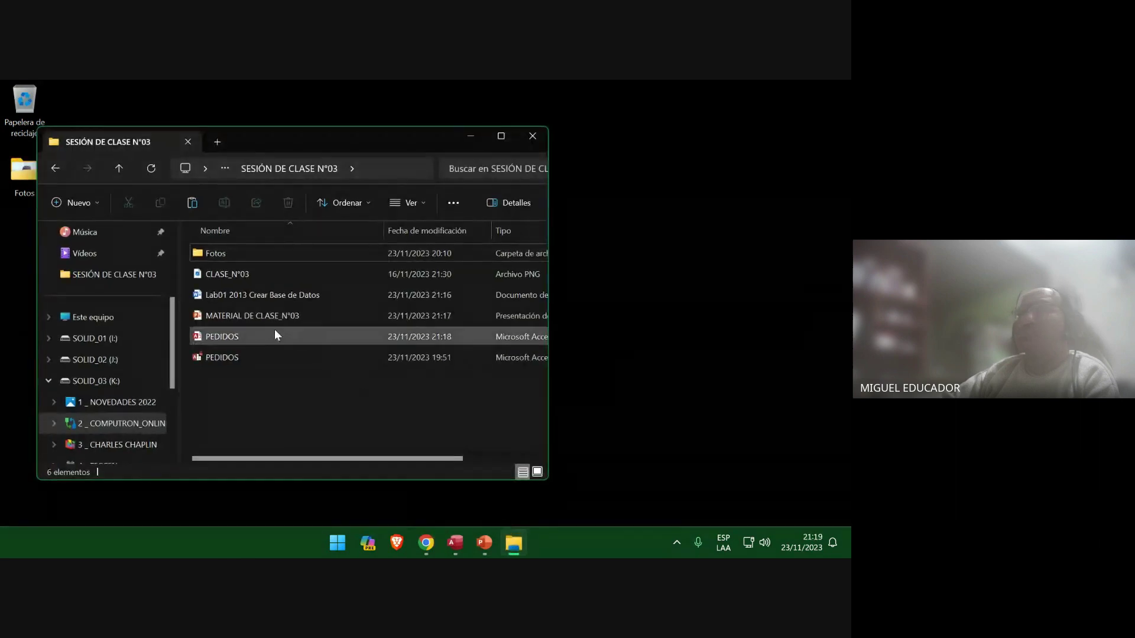
pyautogui.doubleClick(359, 140)
# Open Lab01 2013 Crear Base de Datos in Word, resume at the last edited place and dock the window to the right half.
pyautogui.doubleClick(287, 236)
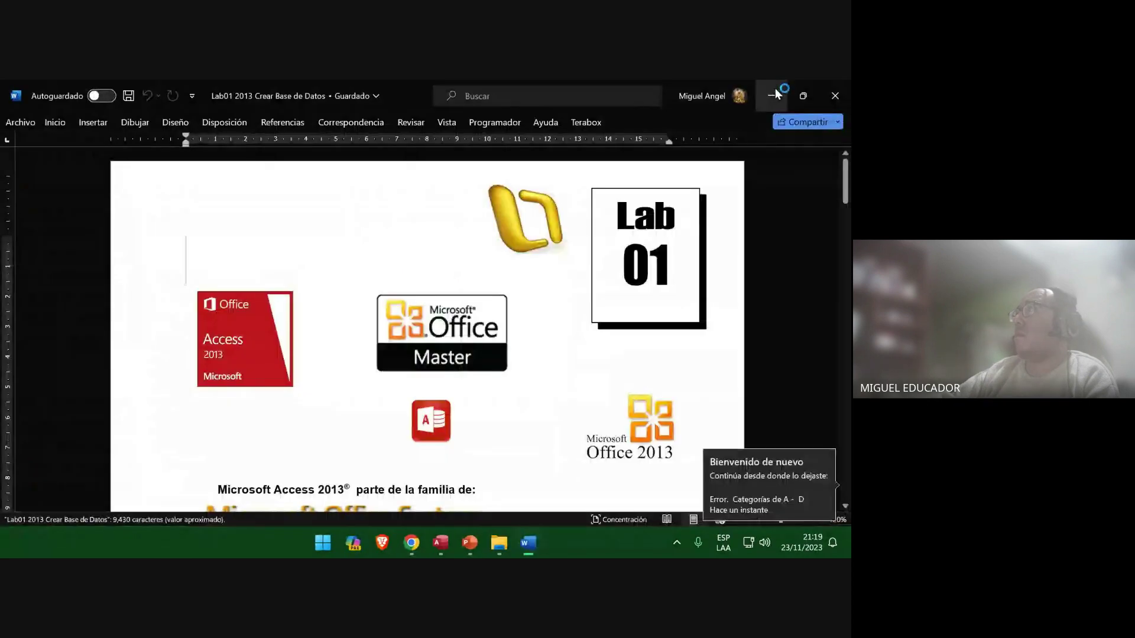
pyautogui.click(754, 495)
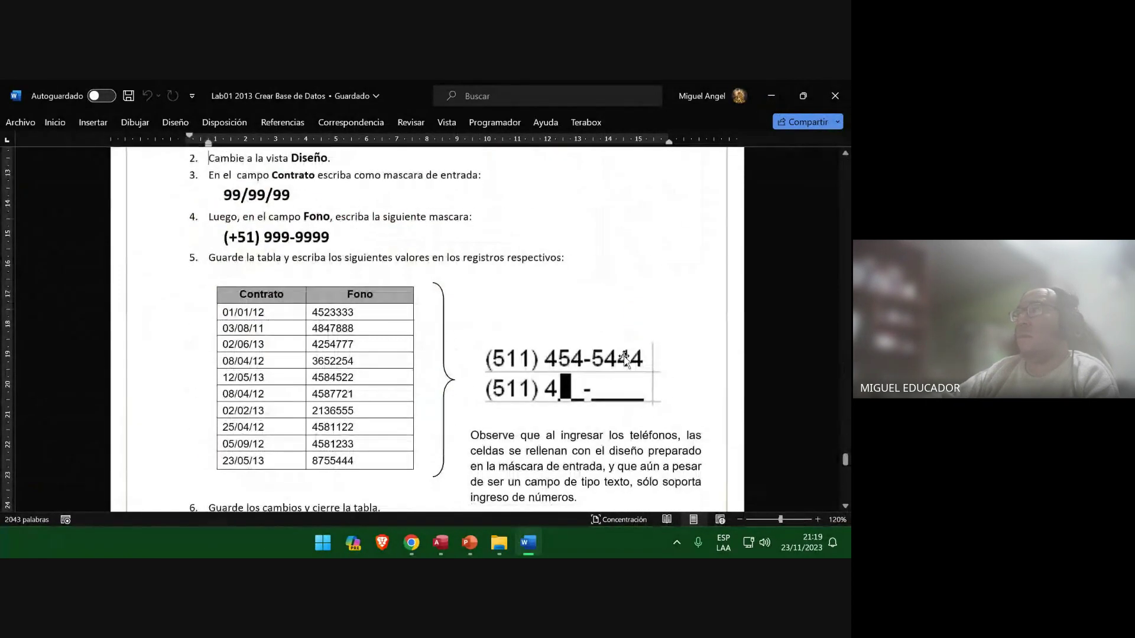
pyautogui.doubleClick(405, 81)
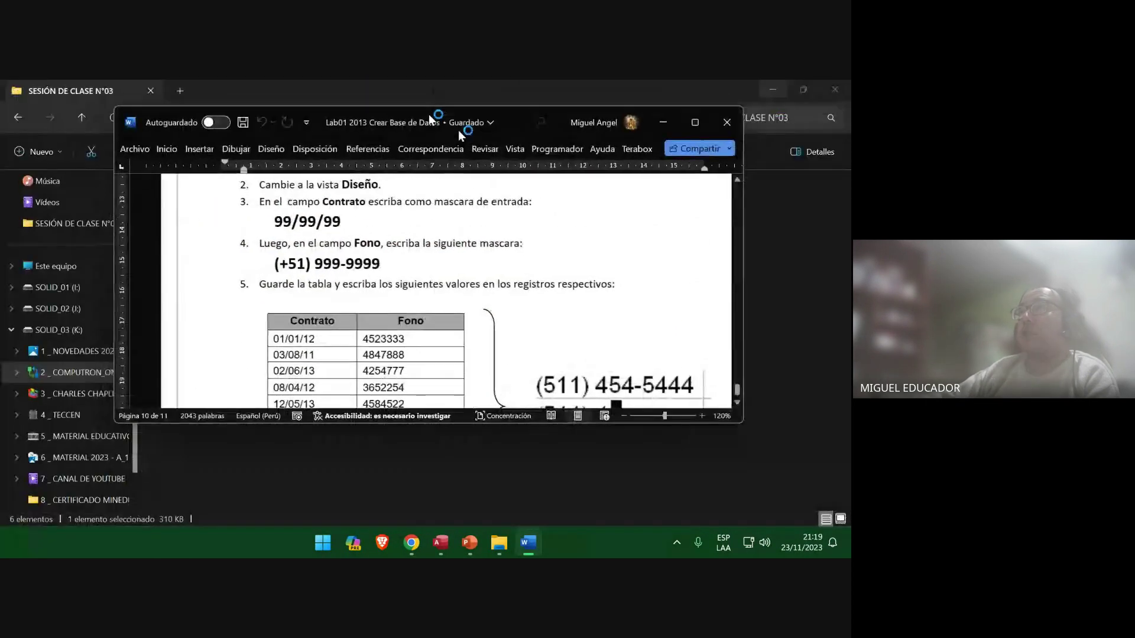
pyautogui.press('super+Right')
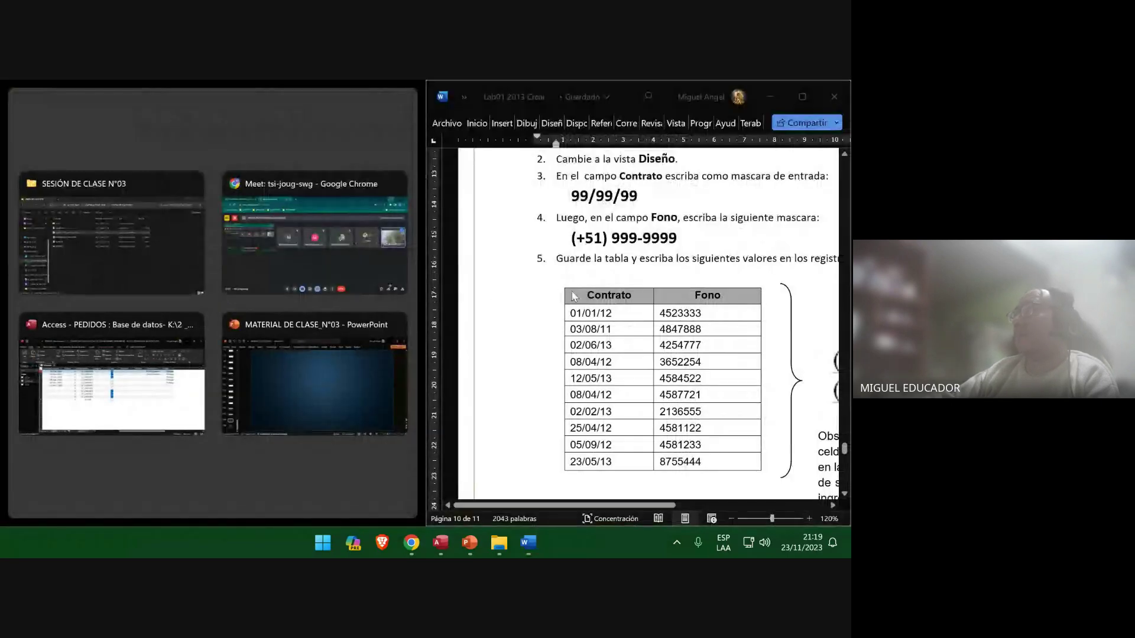
# Set the years of the ten Contrato dates to 22, 21, 20, 22, 20, 22, 20, 22, 22 and 20, and save the document.
pyautogui.click(615, 313)
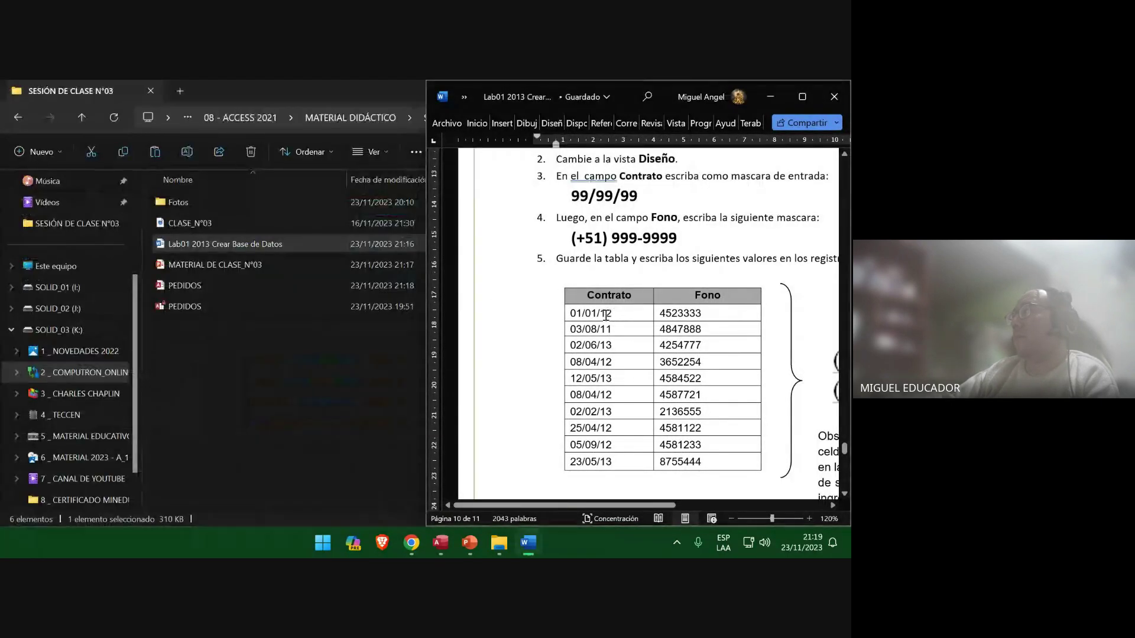
pyautogui.click(606, 314)
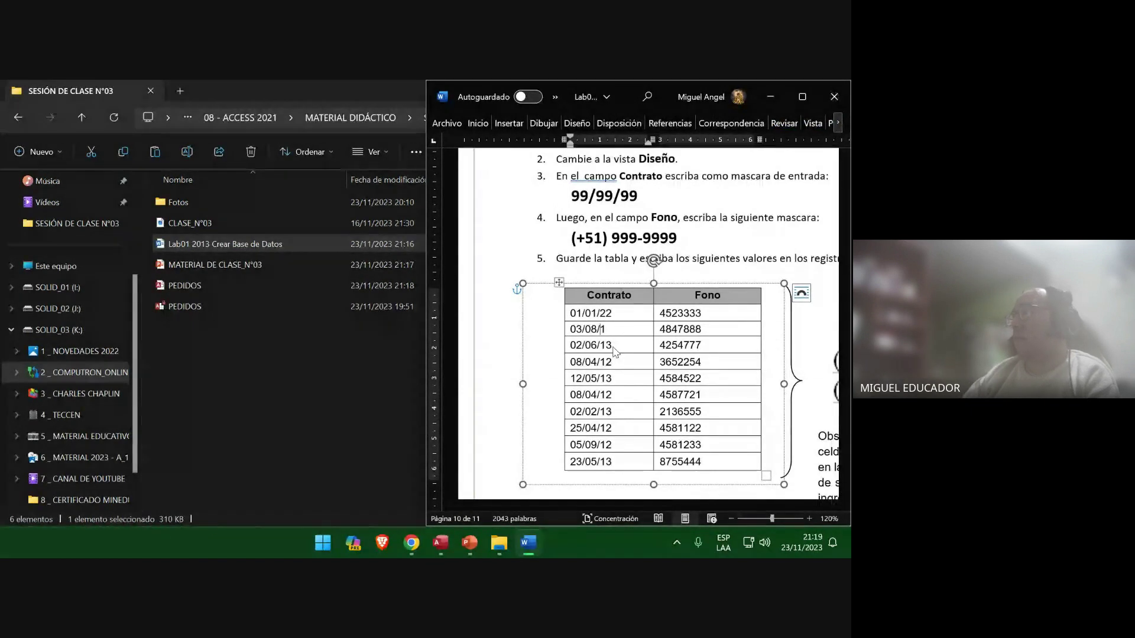
pyautogui.press('Down')
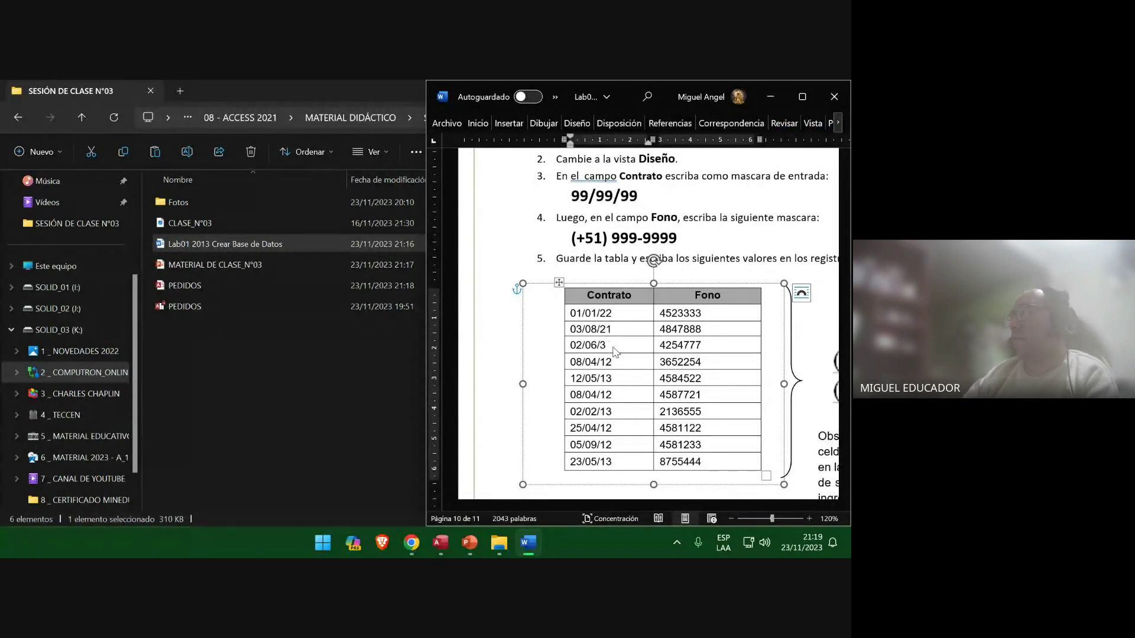
pyautogui.press('Down')
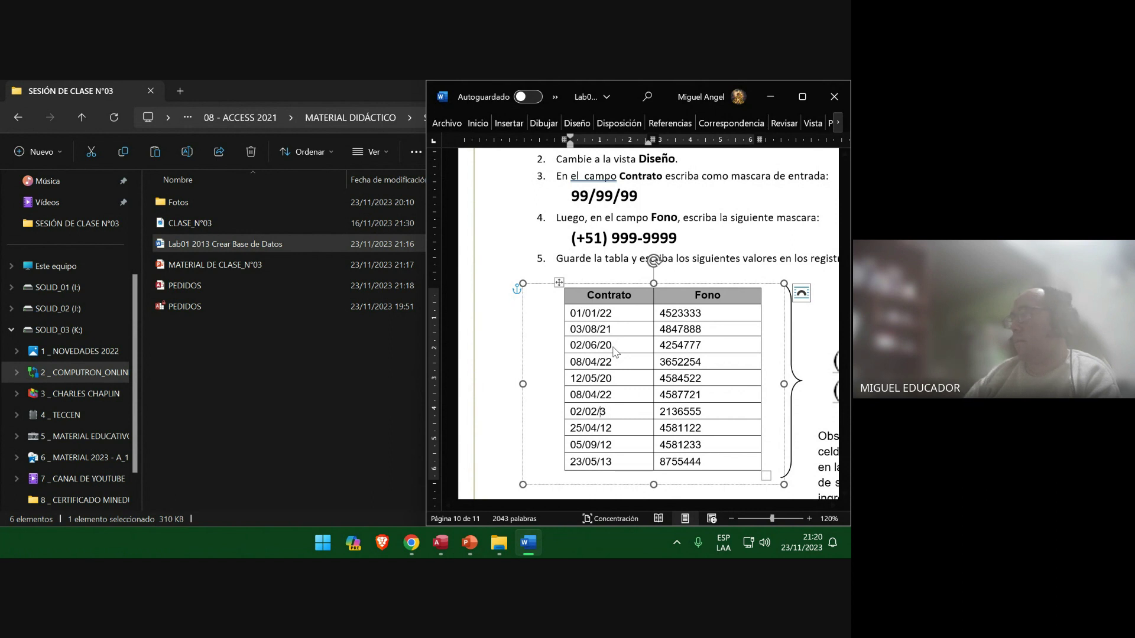
pyautogui.press('BackSpace')
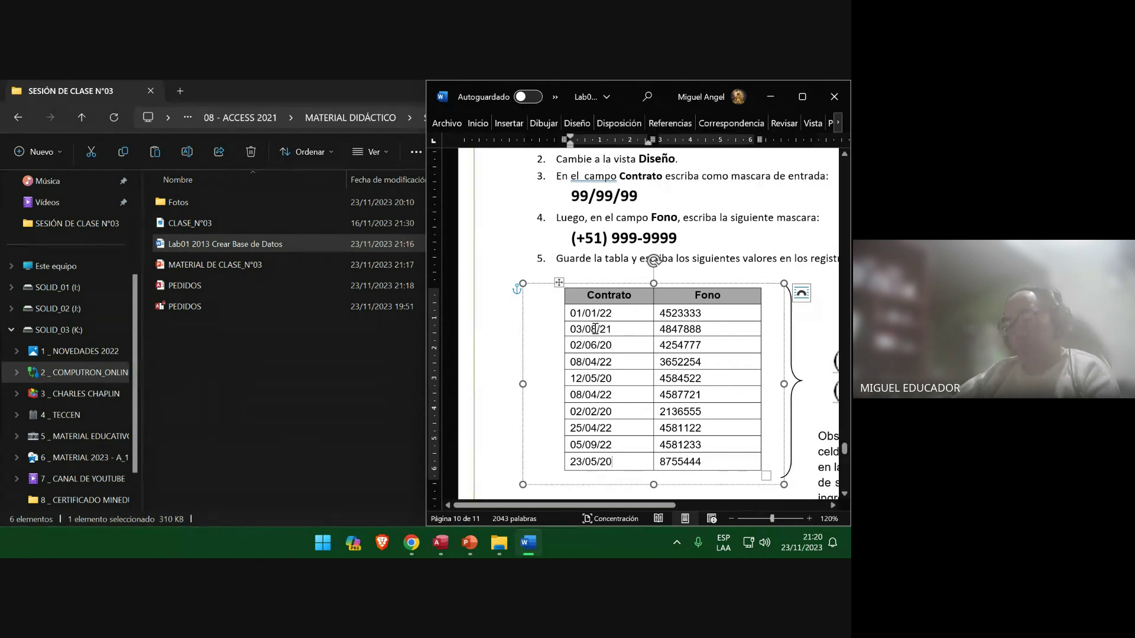
pyautogui.hotkey('ctrl', 's')
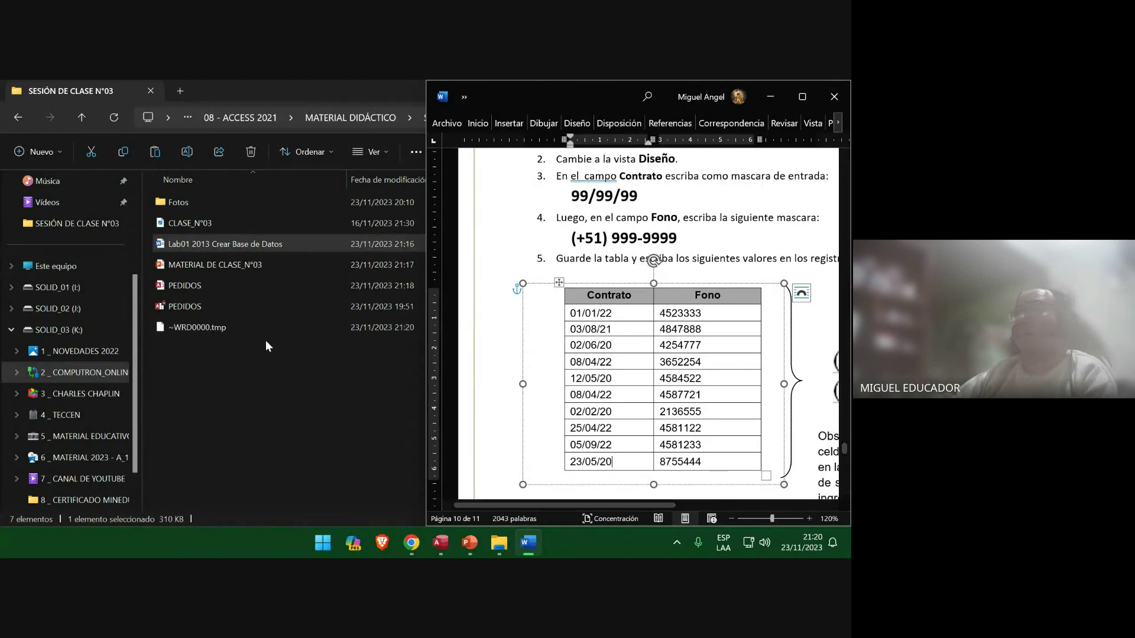
# Minimize File Explorer, dock the PEDIDOS database in Access beside the Word document and collapse its navigation pane.
pyautogui.doubleClick(378, 96)
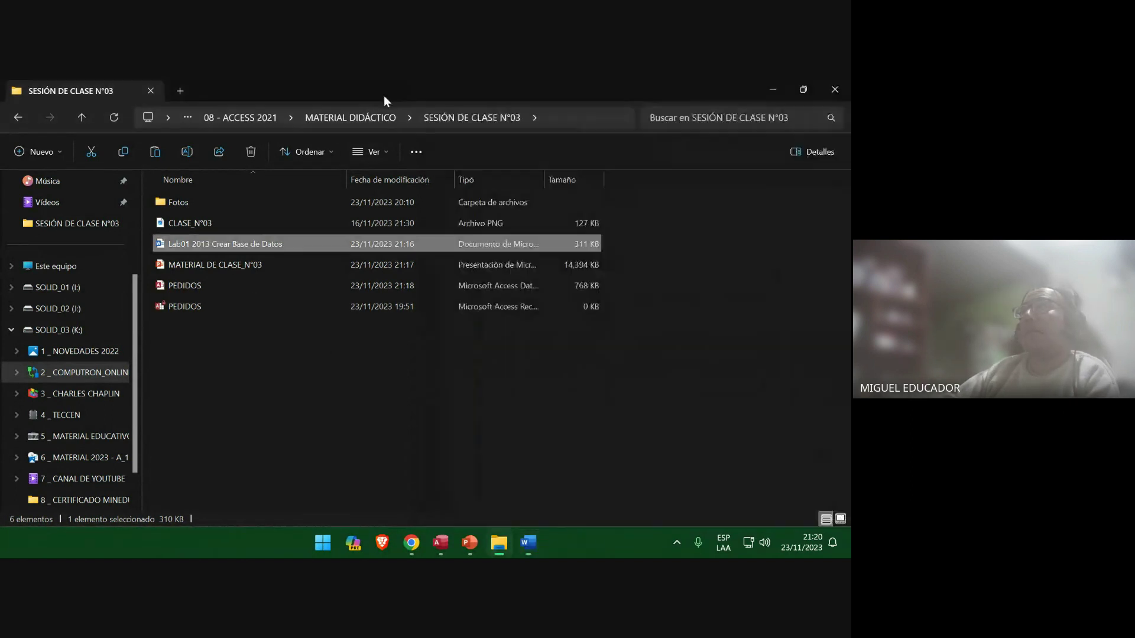
pyautogui.click(764, 84)
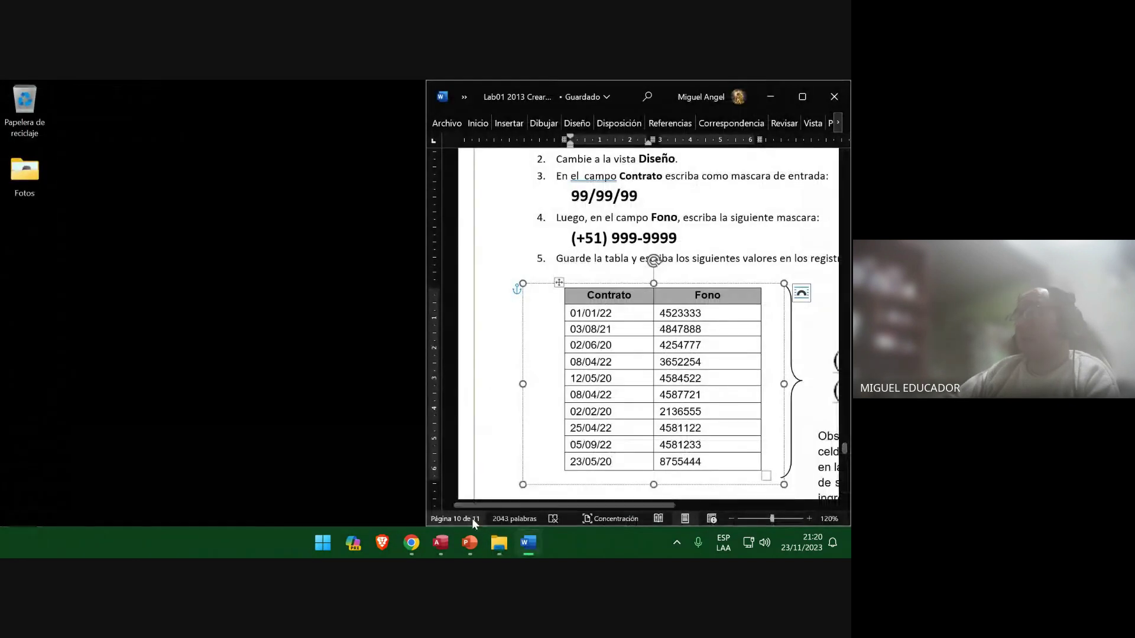
pyautogui.click(442, 542)
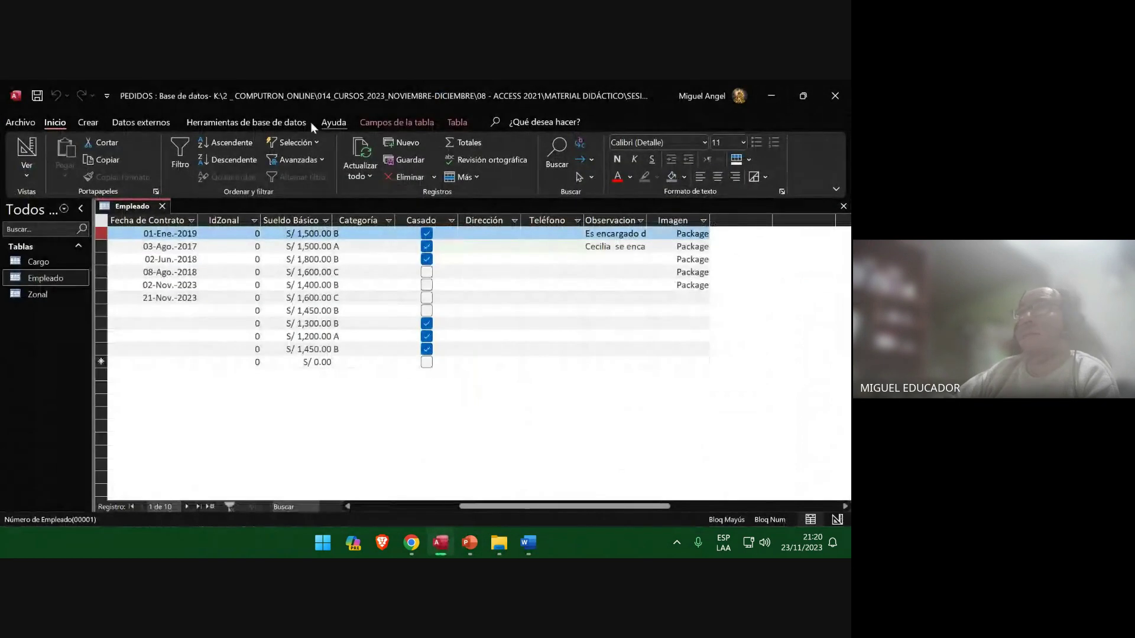
pyautogui.press('super+Left')
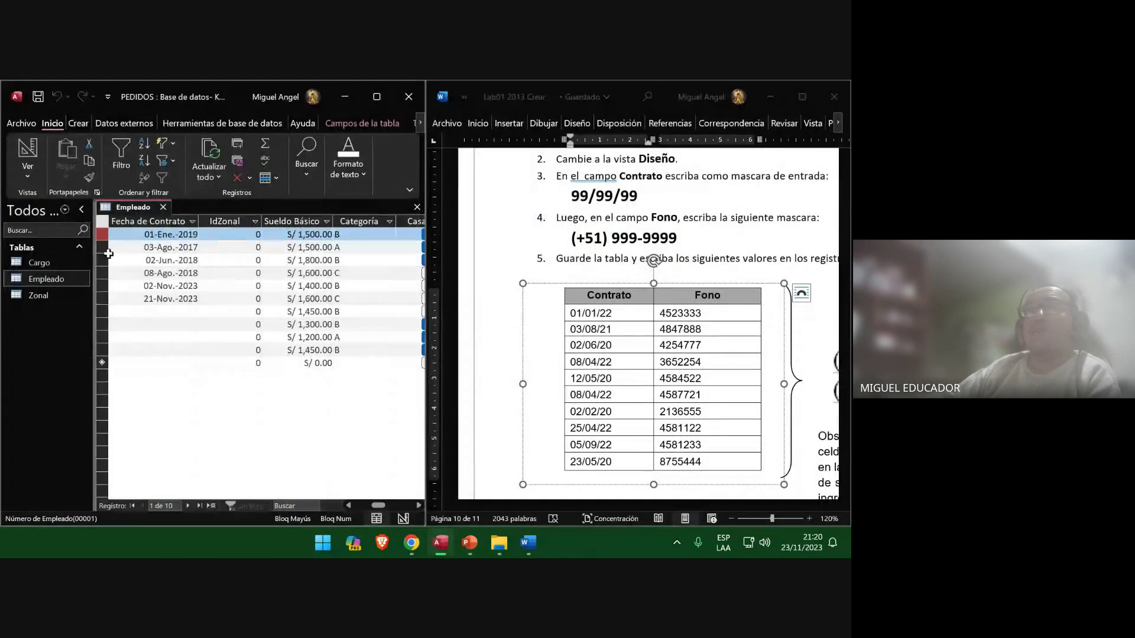
pyautogui.click(81, 209)
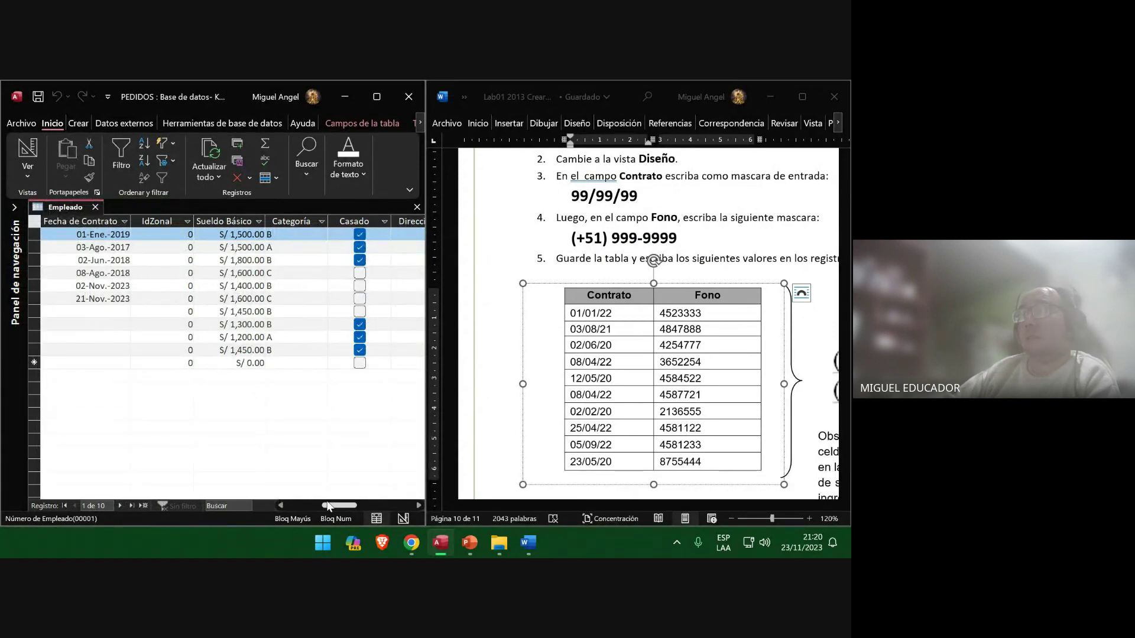
# Clear the Fecha de Contrato value of the first record in the Empleado table.
pyautogui.moveTo(328, 505)
pyautogui.mouseDown()
pyautogui.moveTo(358, 507)
pyautogui.moveTo(285, 506)
pyautogui.moveTo(322, 510)
pyautogui.mouseUp()
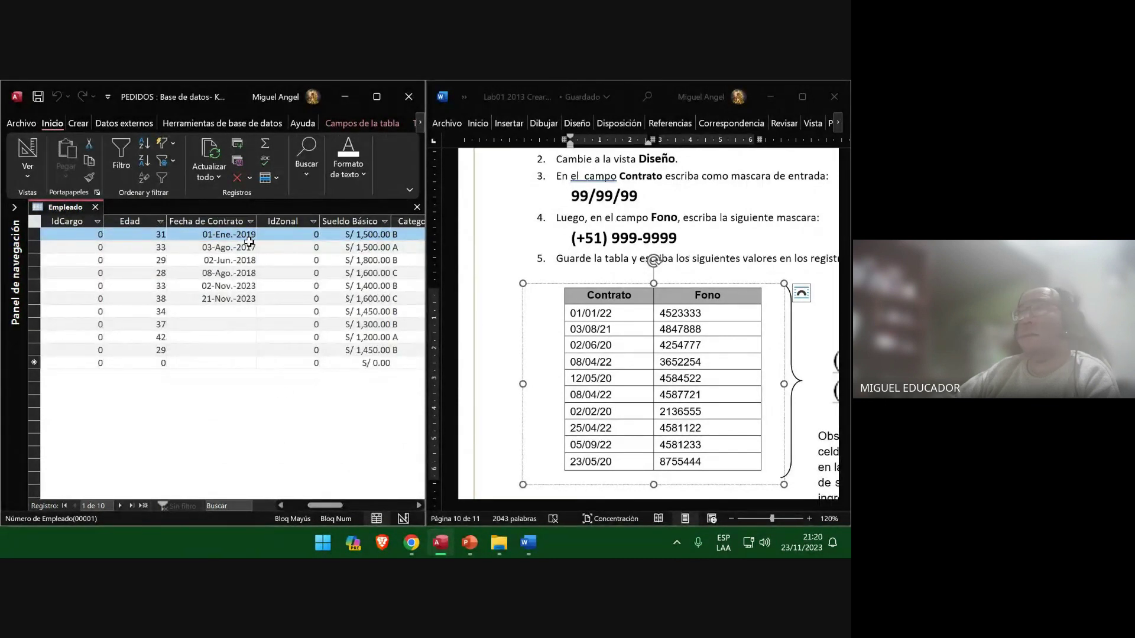
pyautogui.moveTo(255, 235); pyautogui.dragTo(191, 237)
pyautogui.write('010')
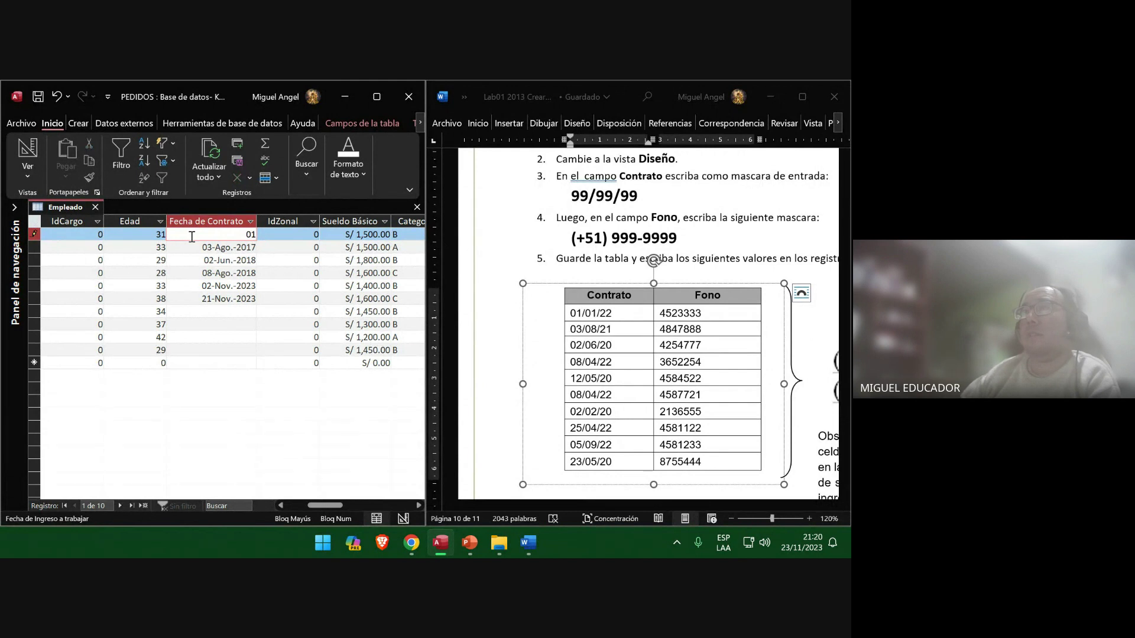
pyautogui.press('Return')
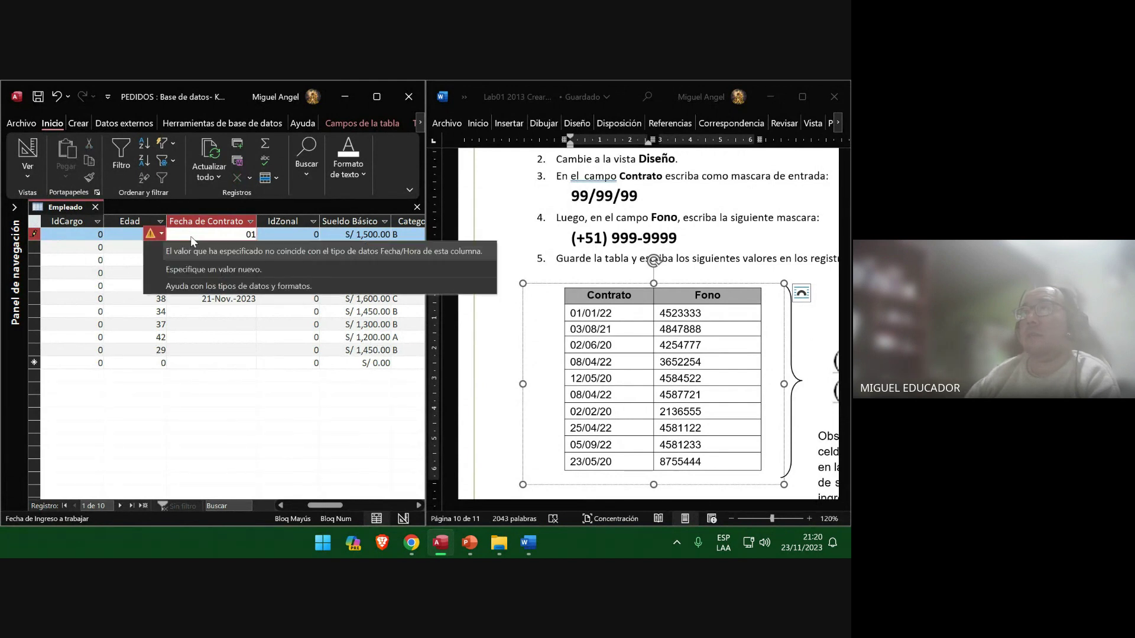
pyautogui.click(190, 235)
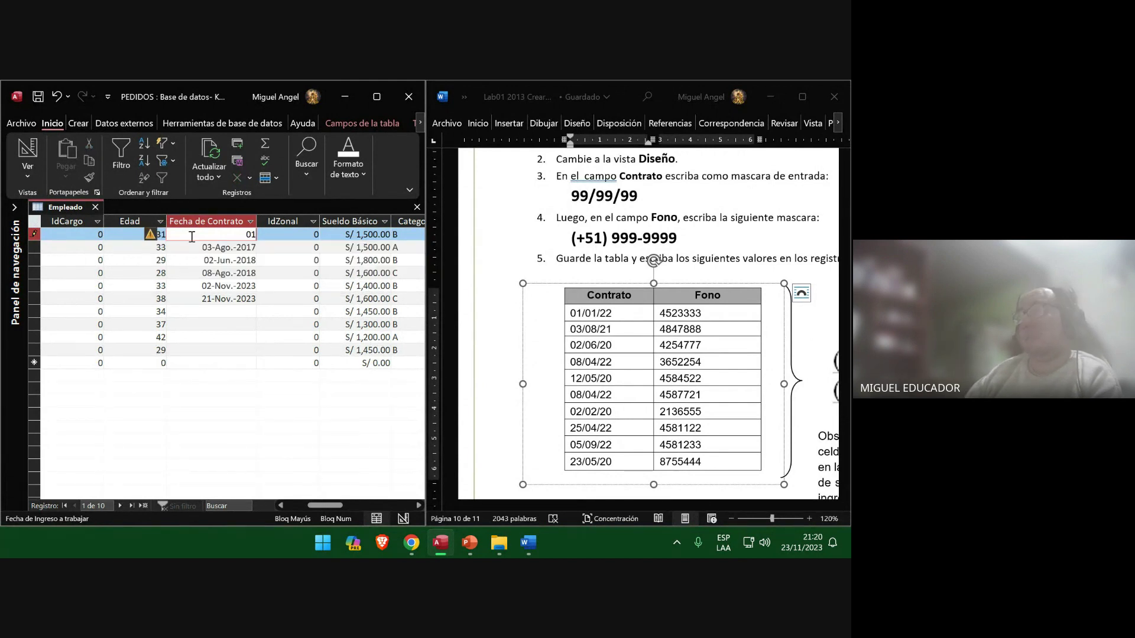
pyautogui.press('Escape')
pyautogui.press('Tab')
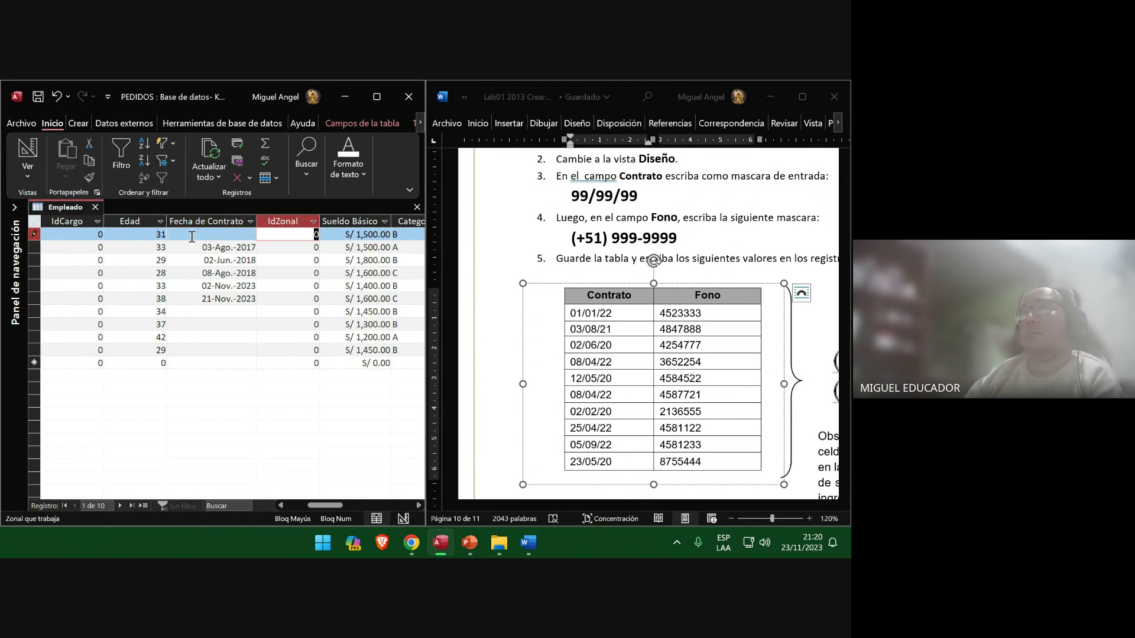
pyautogui.click(191, 236)
pyautogui.press('Down')
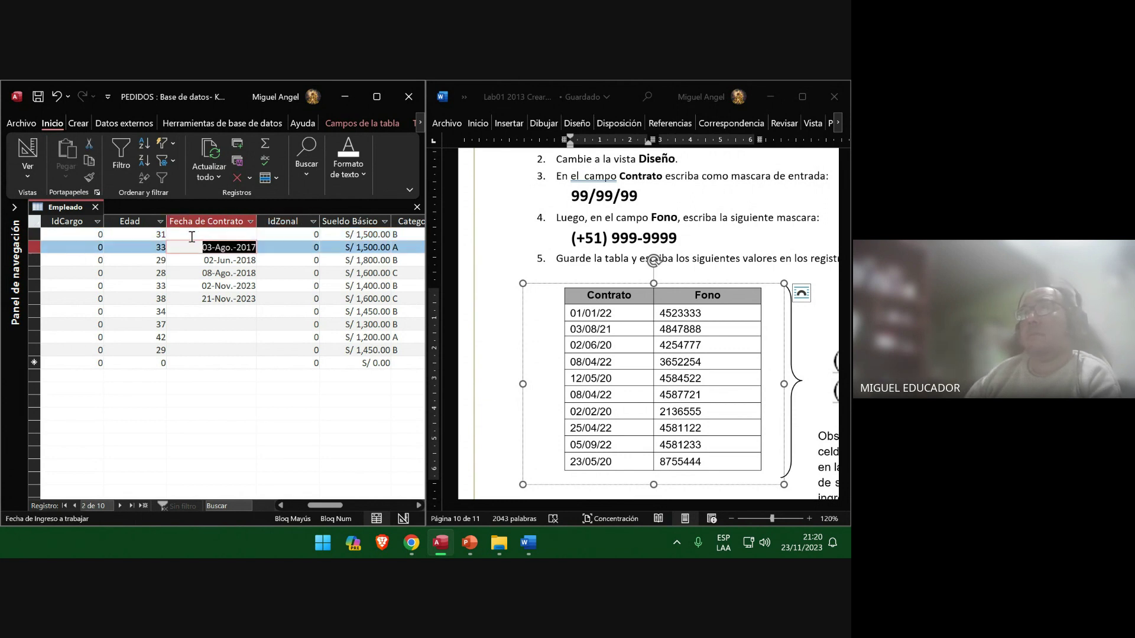
pyautogui.click(191, 237)
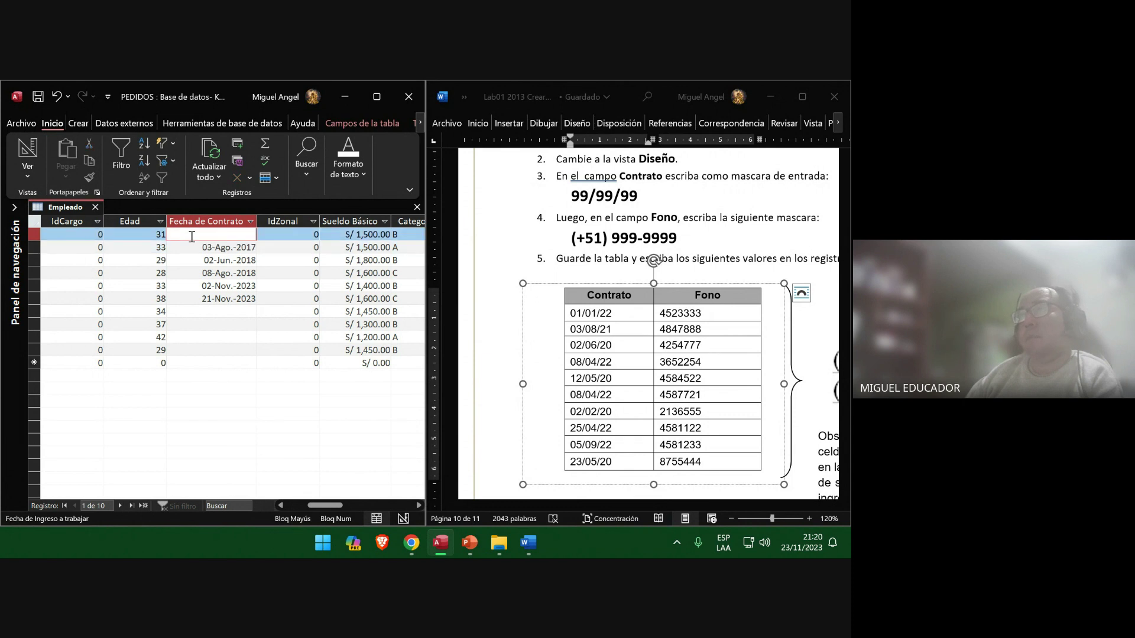
pyautogui.hotkey('shift', 'Down')
pyautogui.hotkey('shift', 'Down')
pyautogui.hotkey('shift', 'Down')
pyautogui.hotkey('shift', 'Down')
pyautogui.hotkey('shift', 'Down')
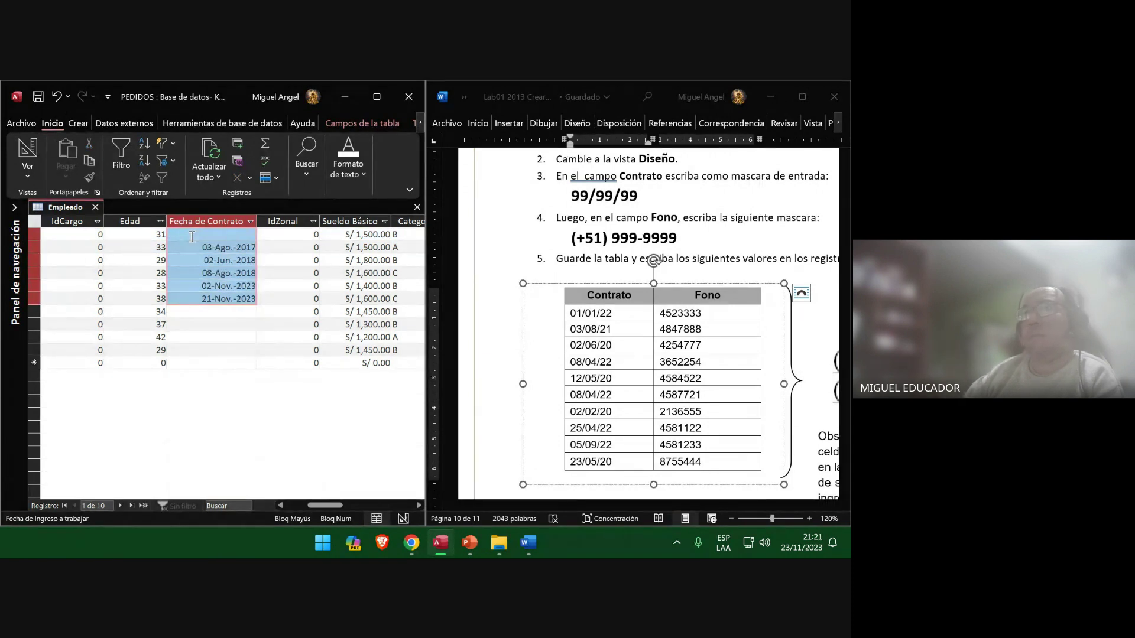
# Clear the Fecha de Contrato values of the second through sixth records in the Empleado table.
pyautogui.press('Down')
pyautogui.press('Delete')
pyautogui.press('Down')
pyautogui.press('Delete')
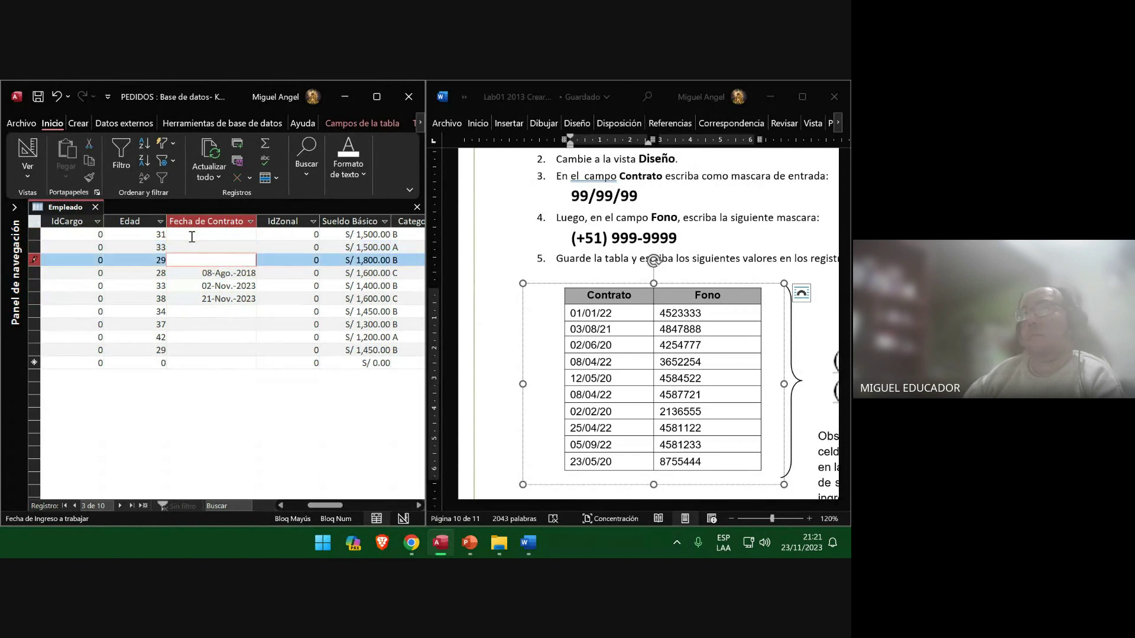
pyautogui.press('Down')
pyautogui.press('Delete')
pyautogui.press('Down')
pyautogui.press('Delete')
pyautogui.press('Down')
pyautogui.press('Delete')
# Enter 01/01/22 as the Fecha de Contrato of the first Empleado record.
pyautogui.press('Up')
pyautogui.press('Up')
pyautogui.press('Up')
pyautogui.press('Up')
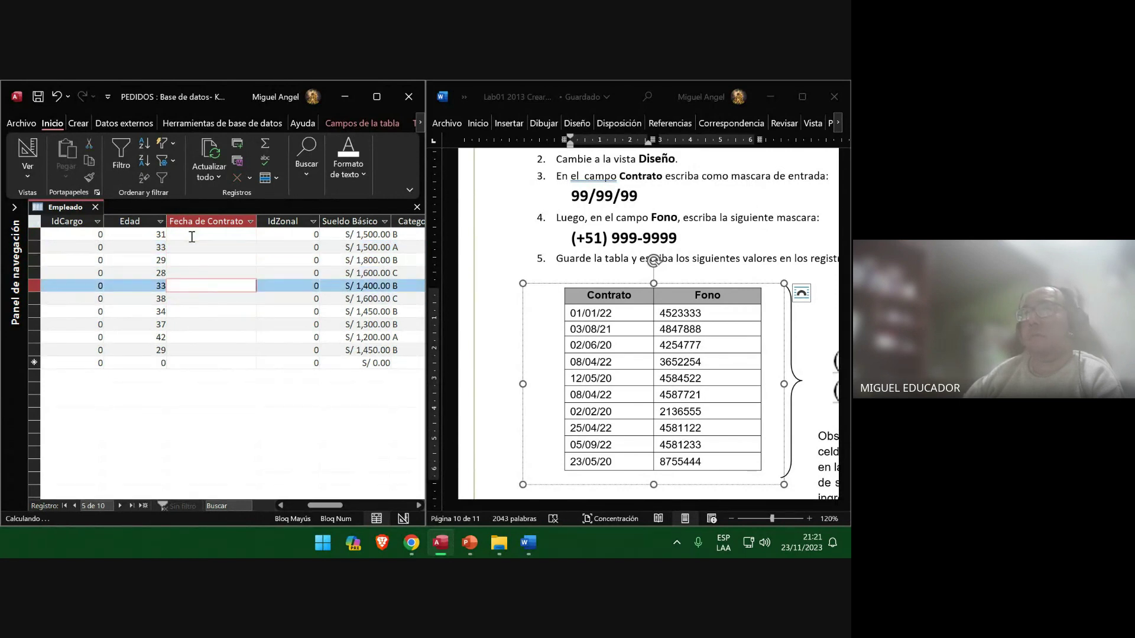
pyautogui.click(192, 236)
pyautogui.write('01/')
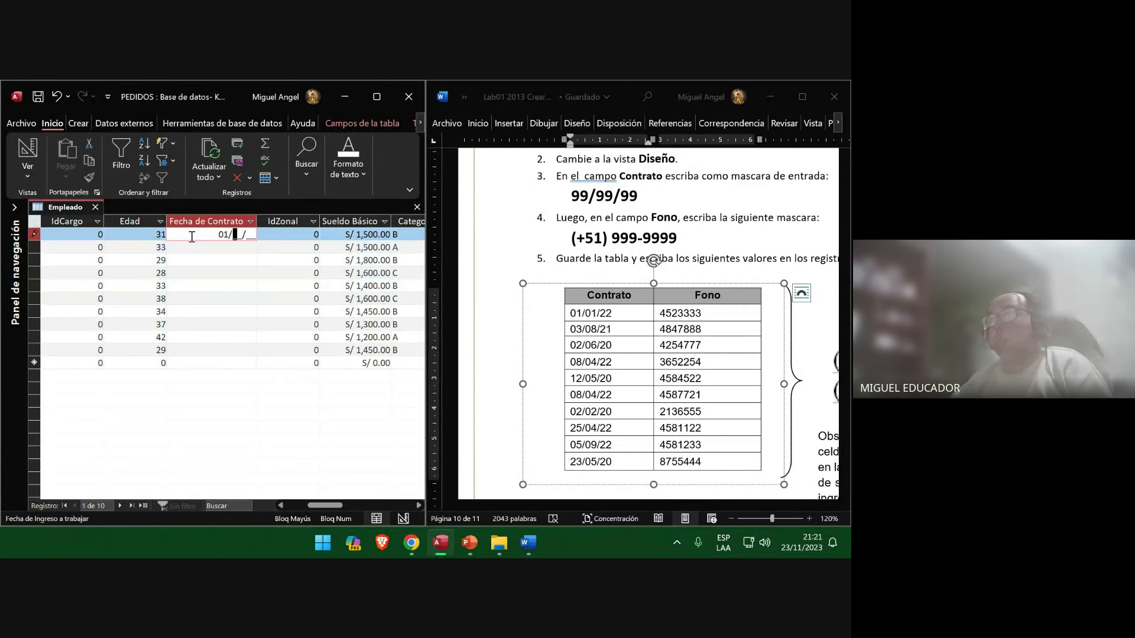
pyautogui.write('01/')
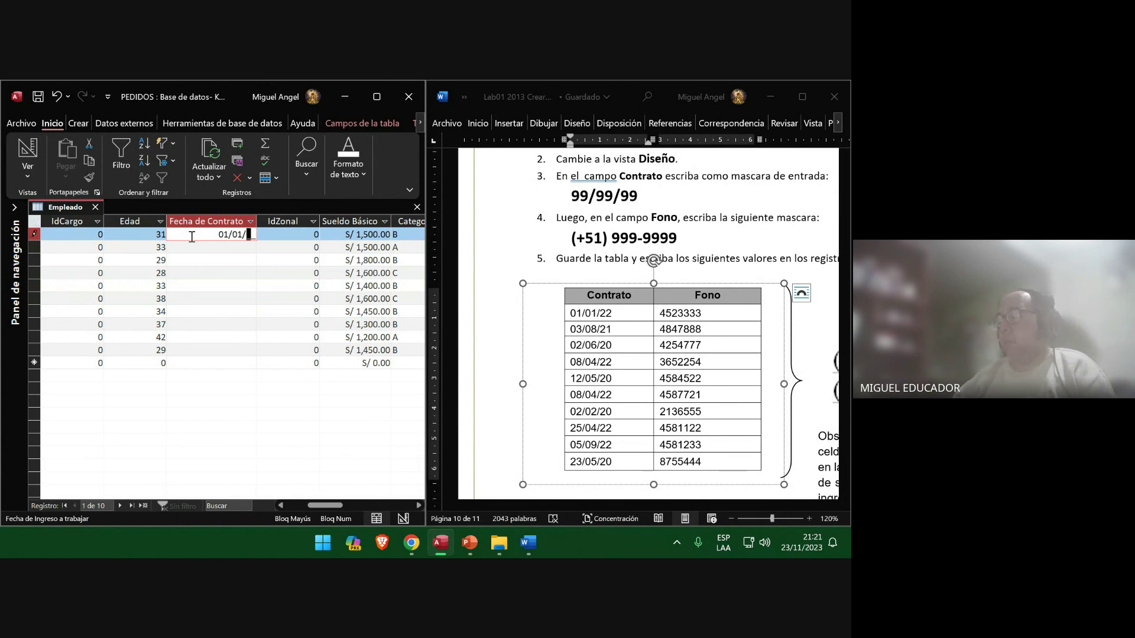
pyautogui.write('22')
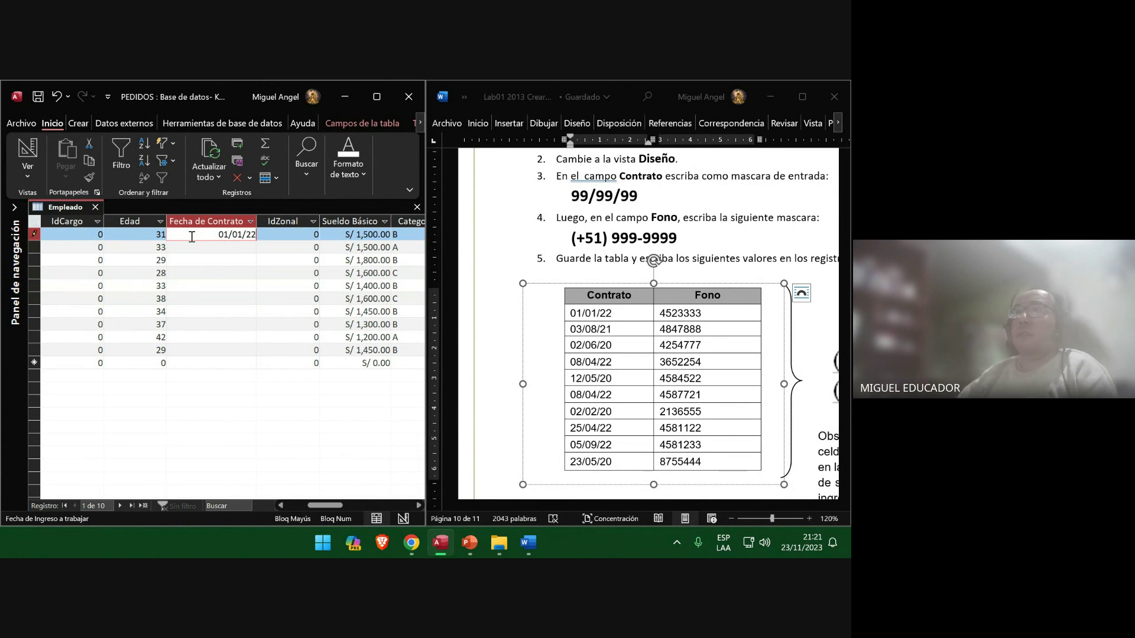
# Change the first contract date to 02/01/22 in both the Word table and the first Empleado record.
pyautogui.click(582, 313)
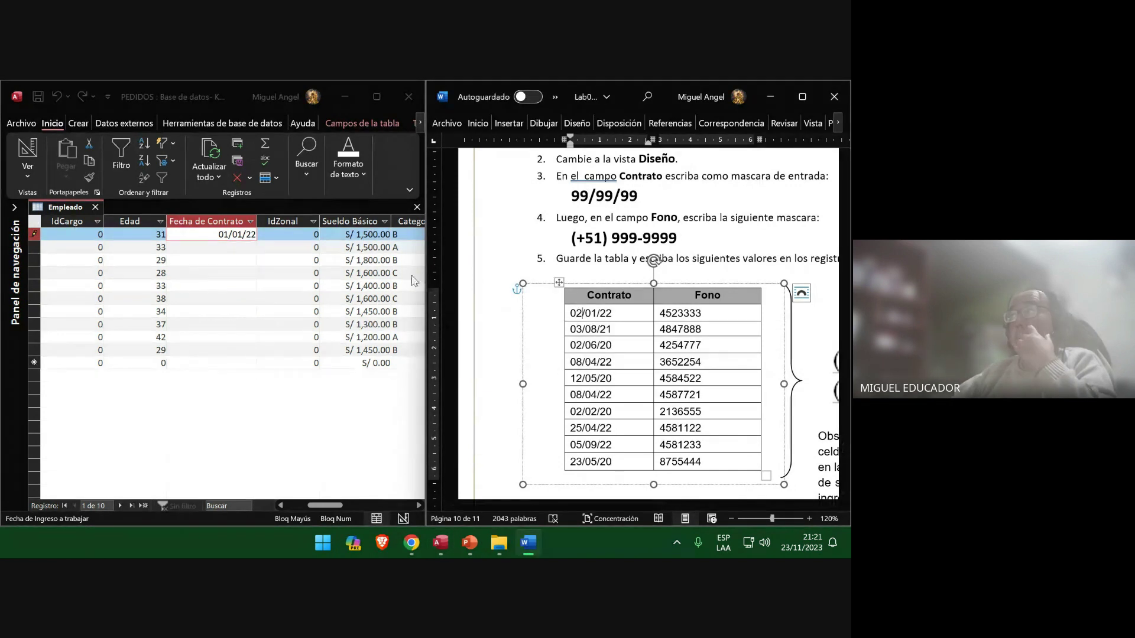
pyautogui.click(236, 236)
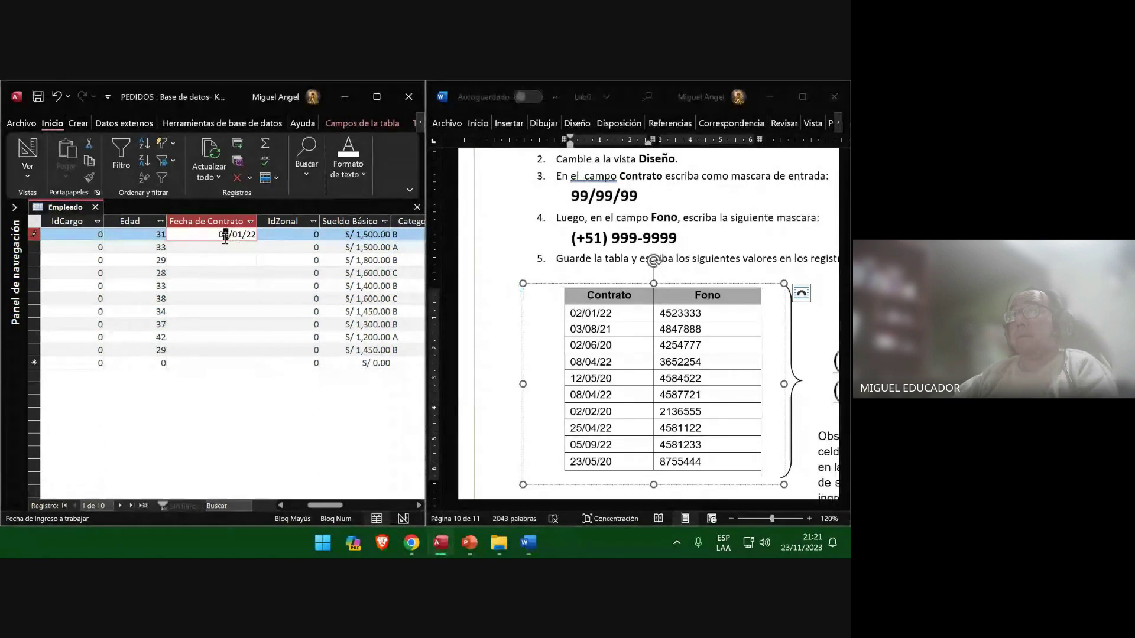
pyautogui.write('02')
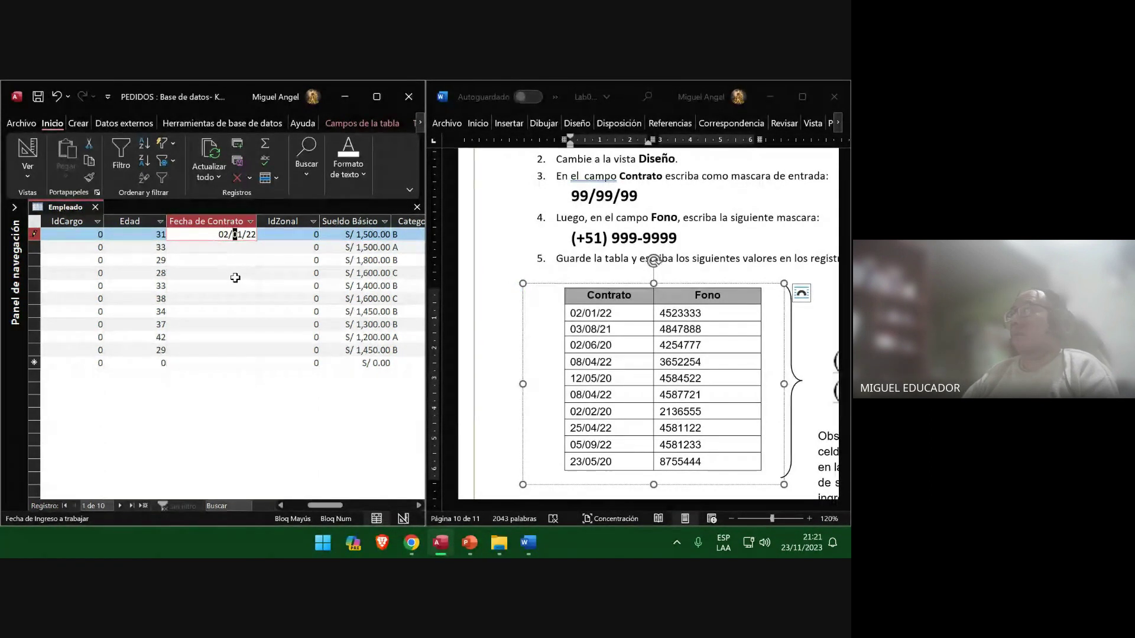
# Enter the contract dates 03/08/21 and 02/06/20 in the second and third Empleado records.
pyautogui.press('Down')
pyautogui.write('03/')
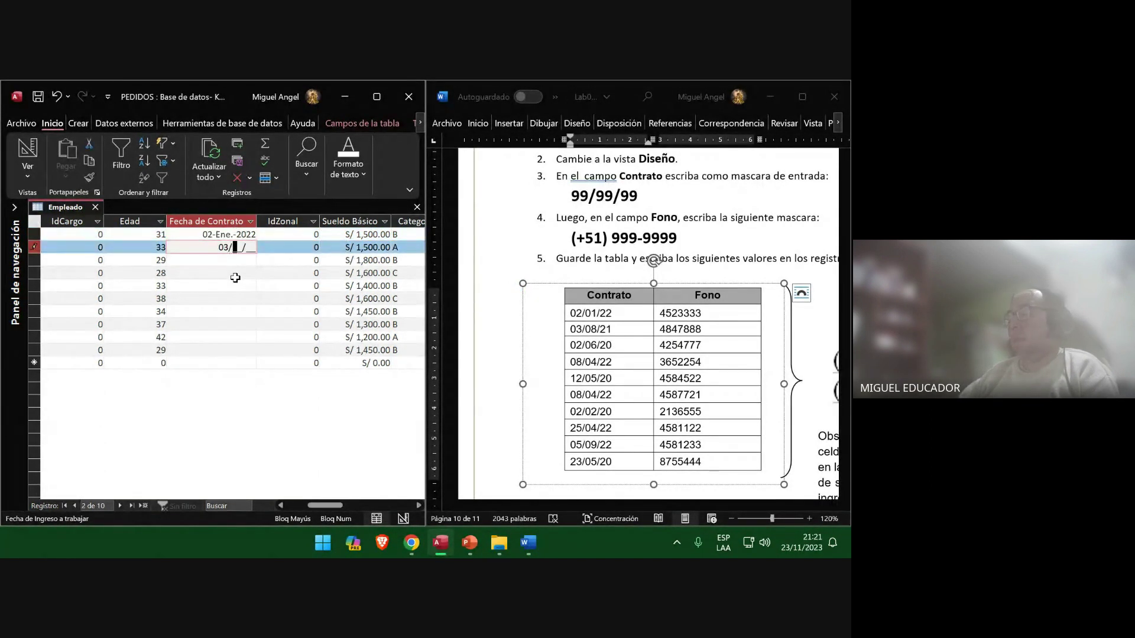
pyautogui.write('08/21')
pyautogui.press('Down')
pyautogui.write('02')
pyautogui.write('06/')
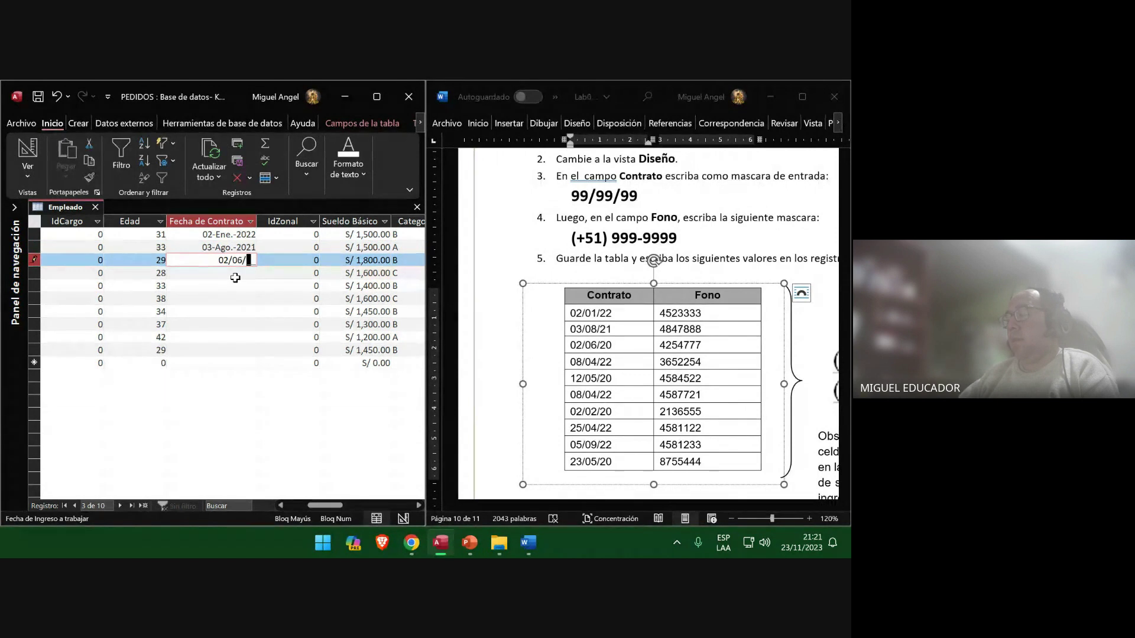
pyautogui.write('20')
pyautogui.press('Down')
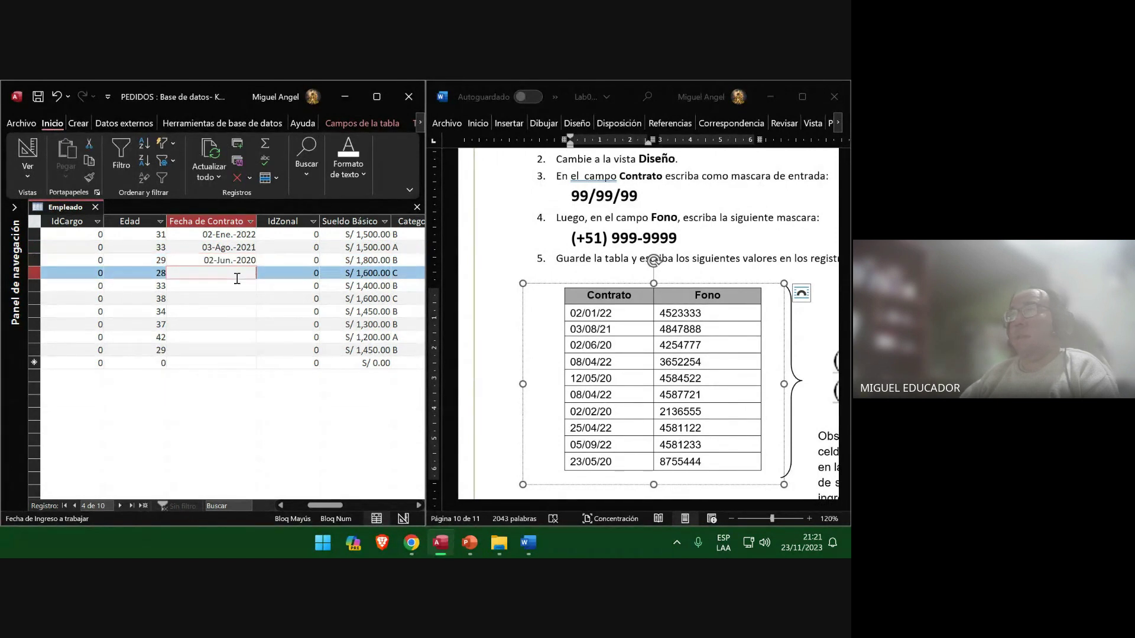
# Enter the contract dates 08/04/22 and 12/05/20 in the fourth and fifth Empleado records.
pyautogui.write('0804')
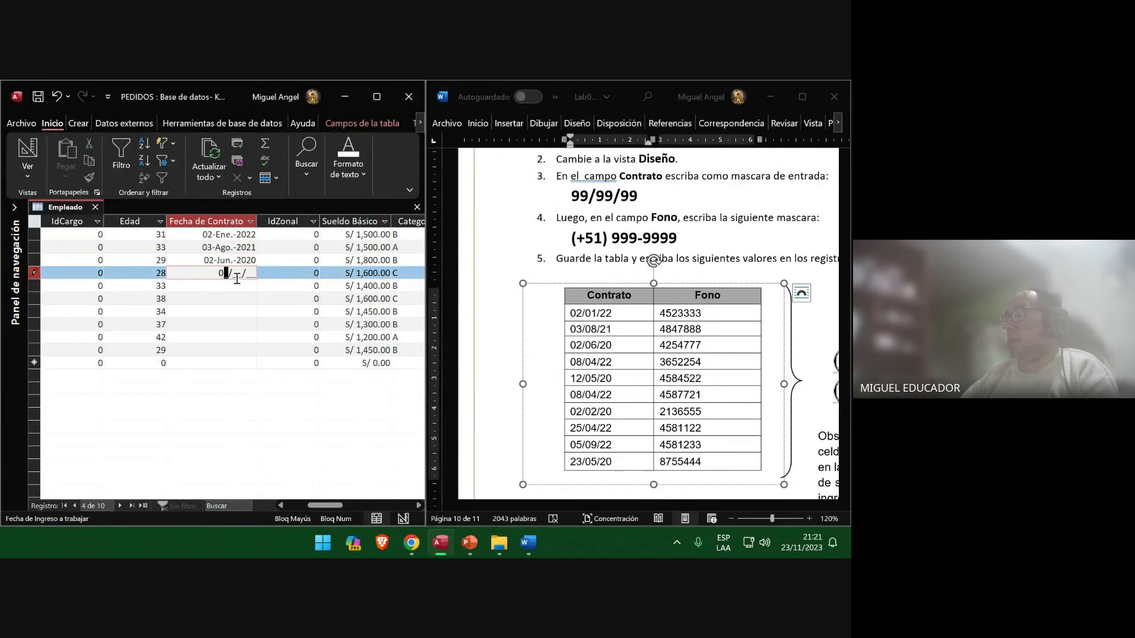
pyautogui.write('2')
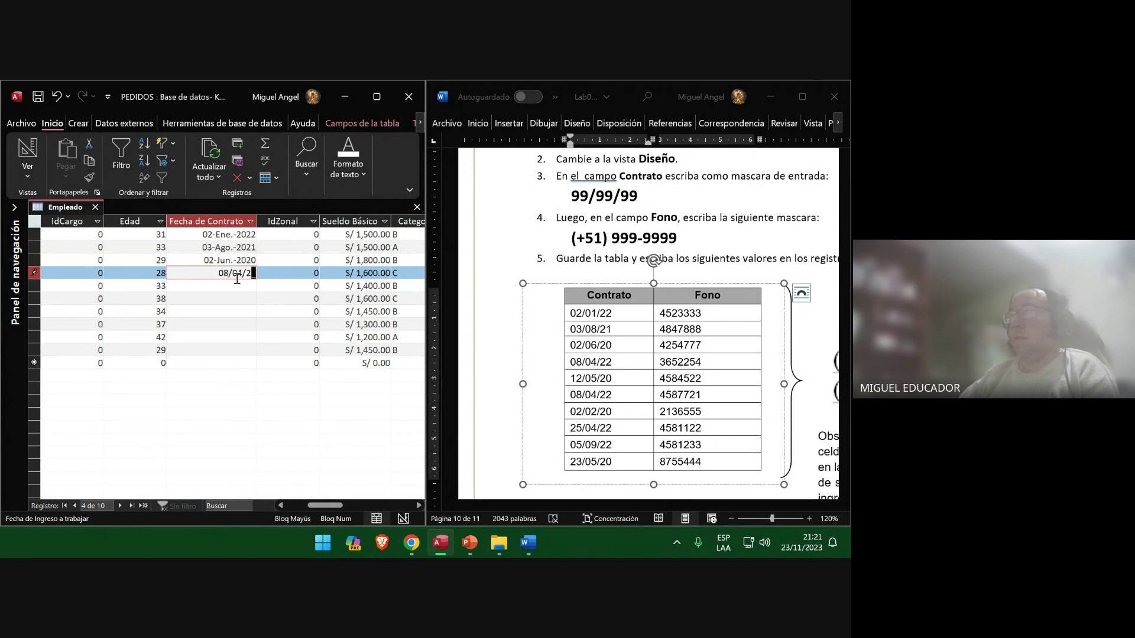
pyautogui.write('2022')
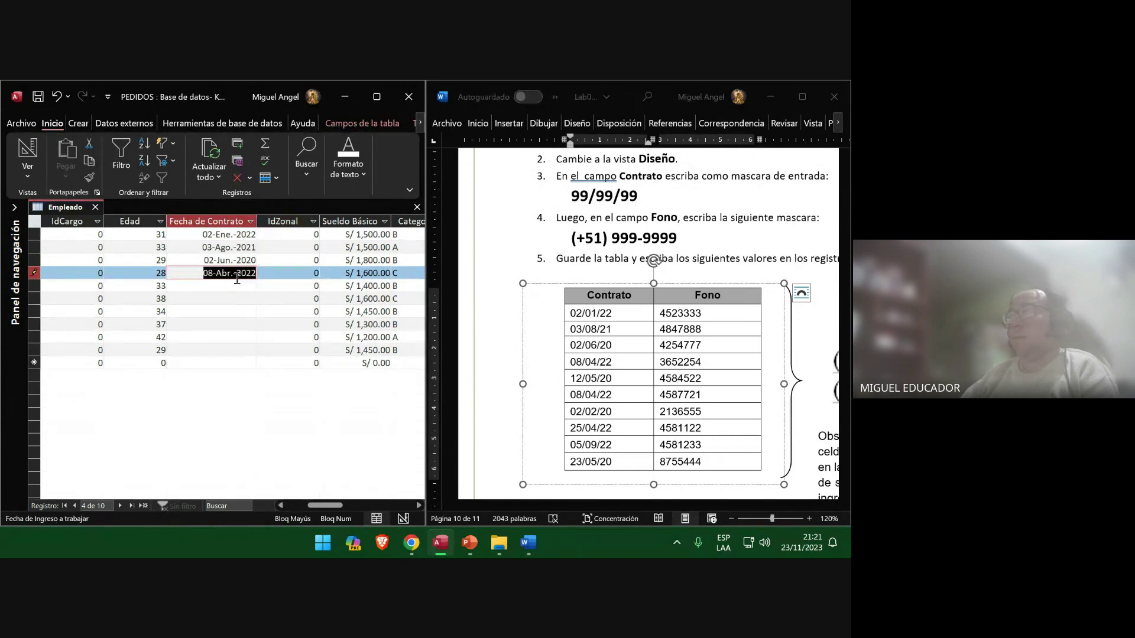
pyautogui.press('Down')
pyautogui.write('12/')
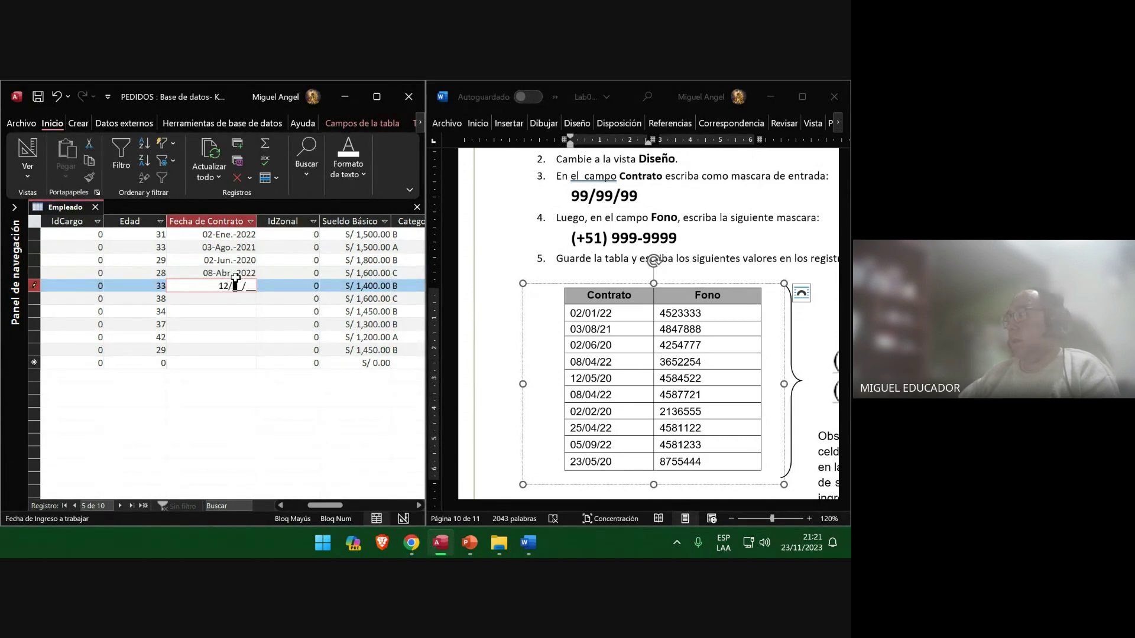
pyautogui.write('05/20')
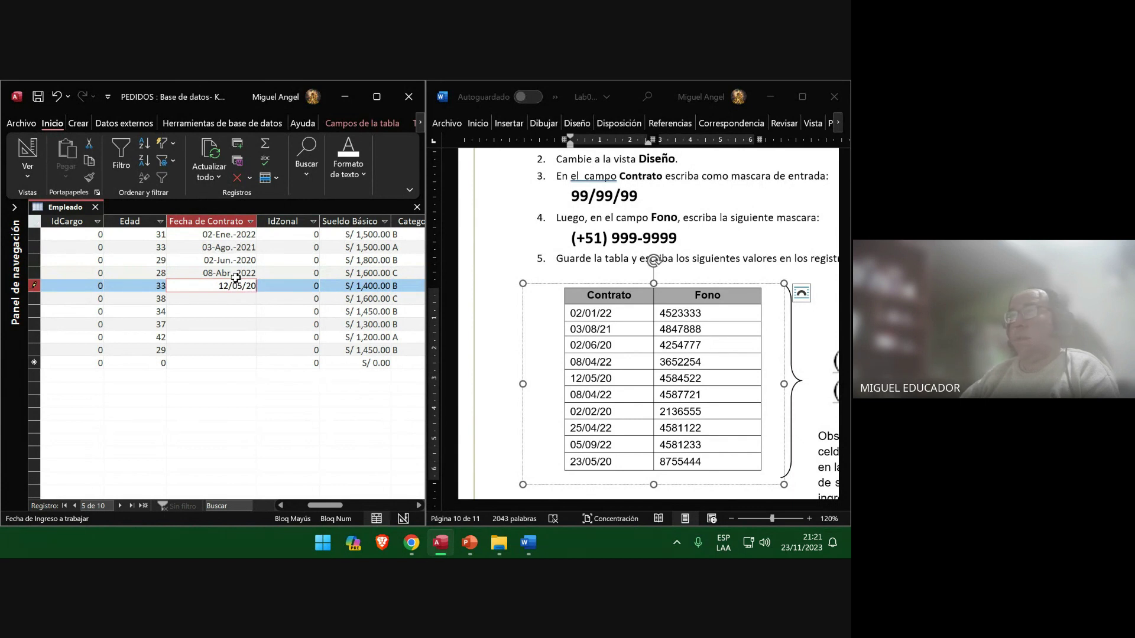
pyautogui.press('Down')
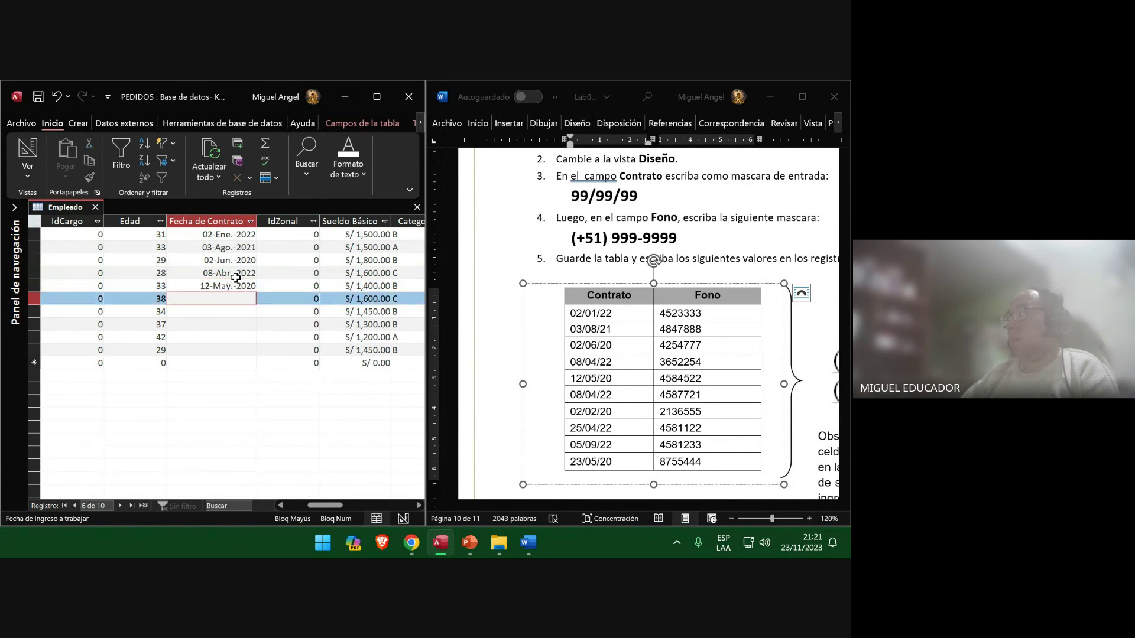
# Enter the contract dates 08/04/22 and 02/02/20 in the sixth and seventh Empleado records.
pyautogui.write('080')
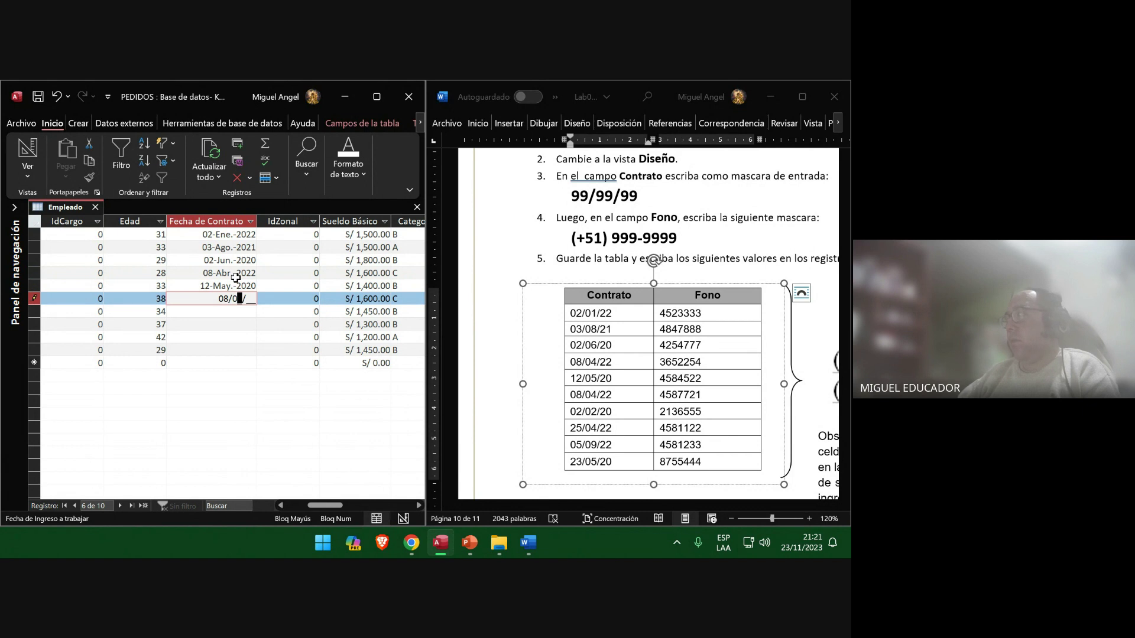
pyautogui.write('4')
pyautogui.write('22')
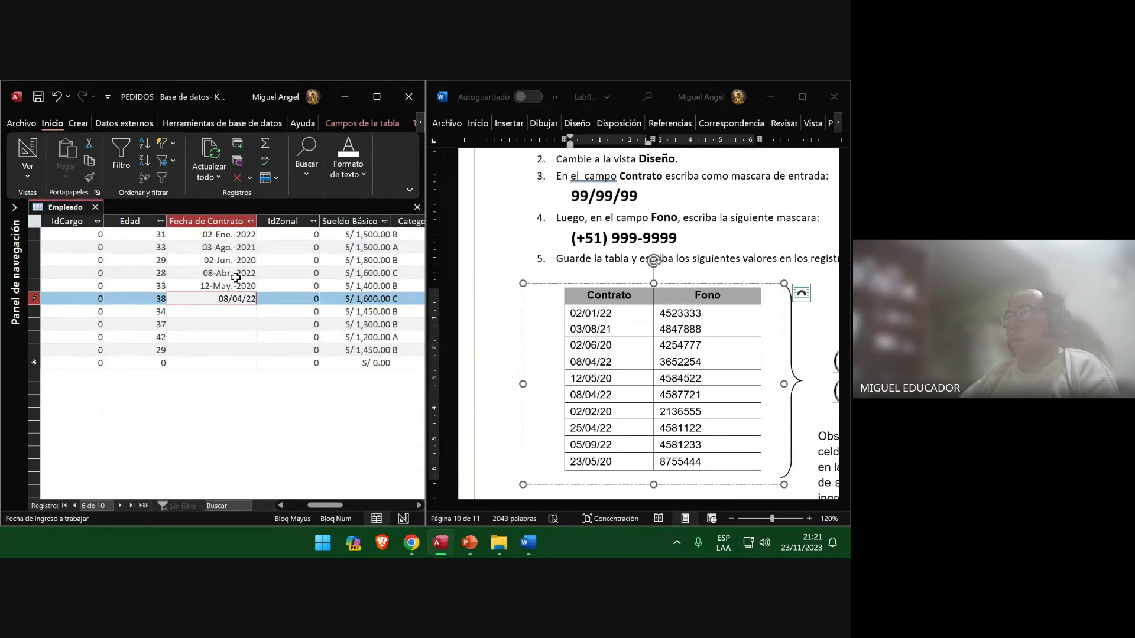
pyautogui.press('Down')
pyautogui.write('02/0')
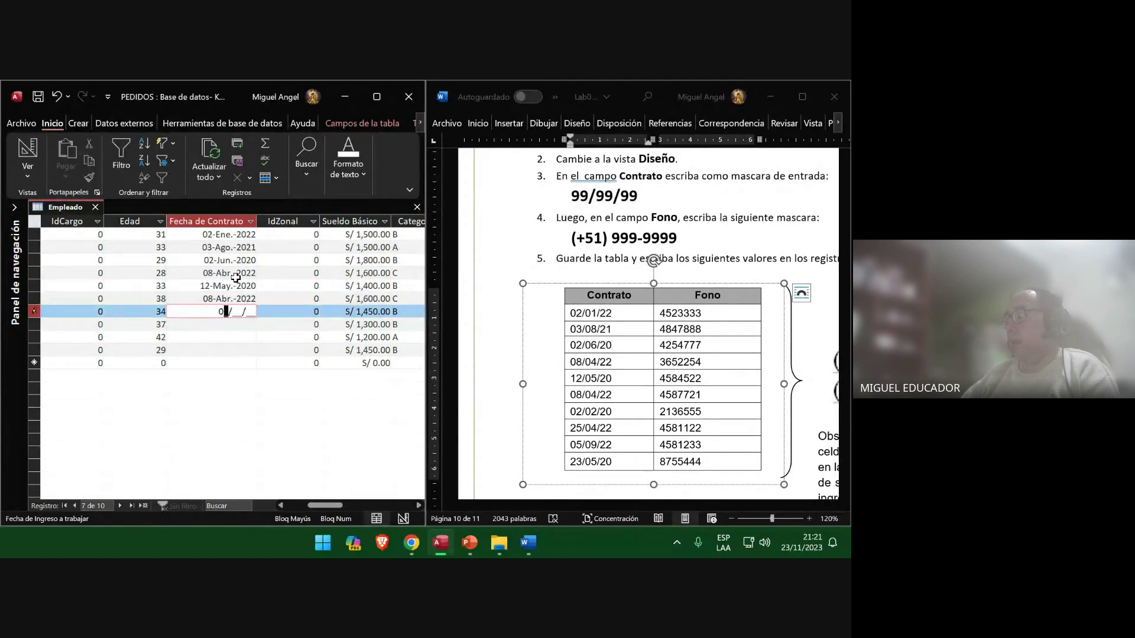
pyautogui.write('2/20')
pyautogui.press('Down')
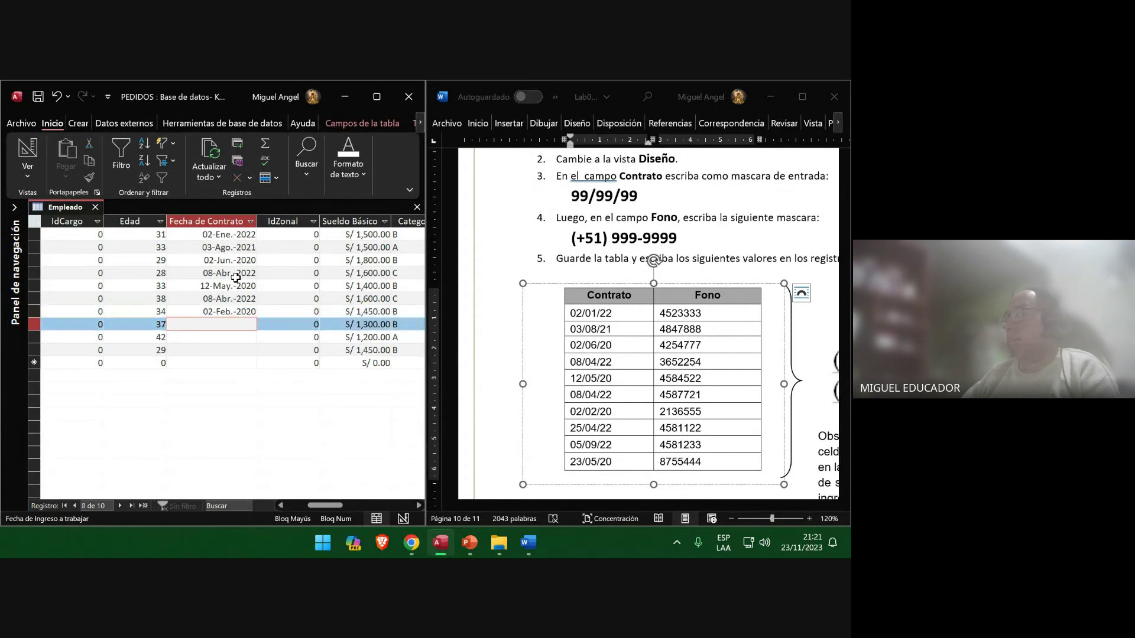
# Enter 25/04/22 as the Fecha de Contrato of the eighth Empleado record.
pyautogui.write('25/__/__')
pyautogui.press('Num_Lock')
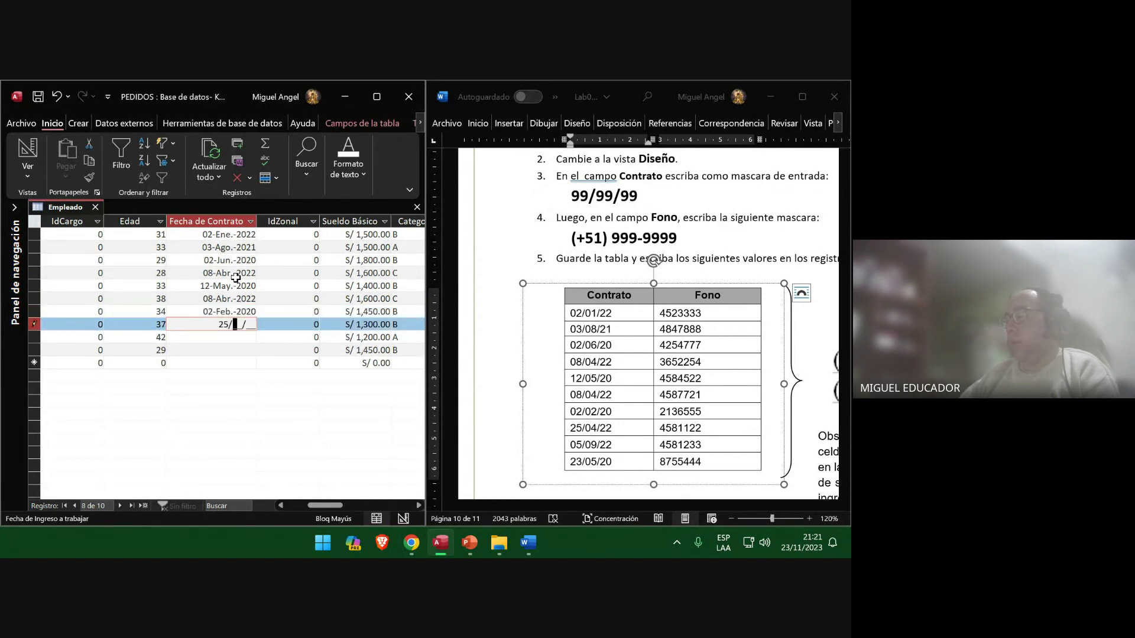
pyautogui.press('Left')
pyautogui.press('Right')
pyautogui.press('Return')
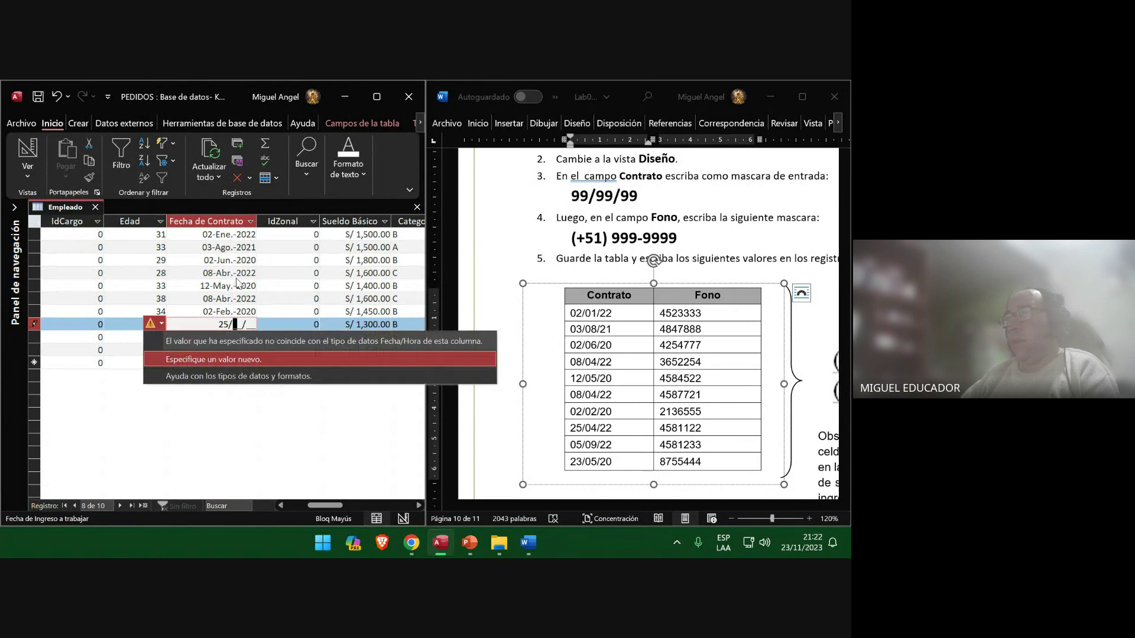
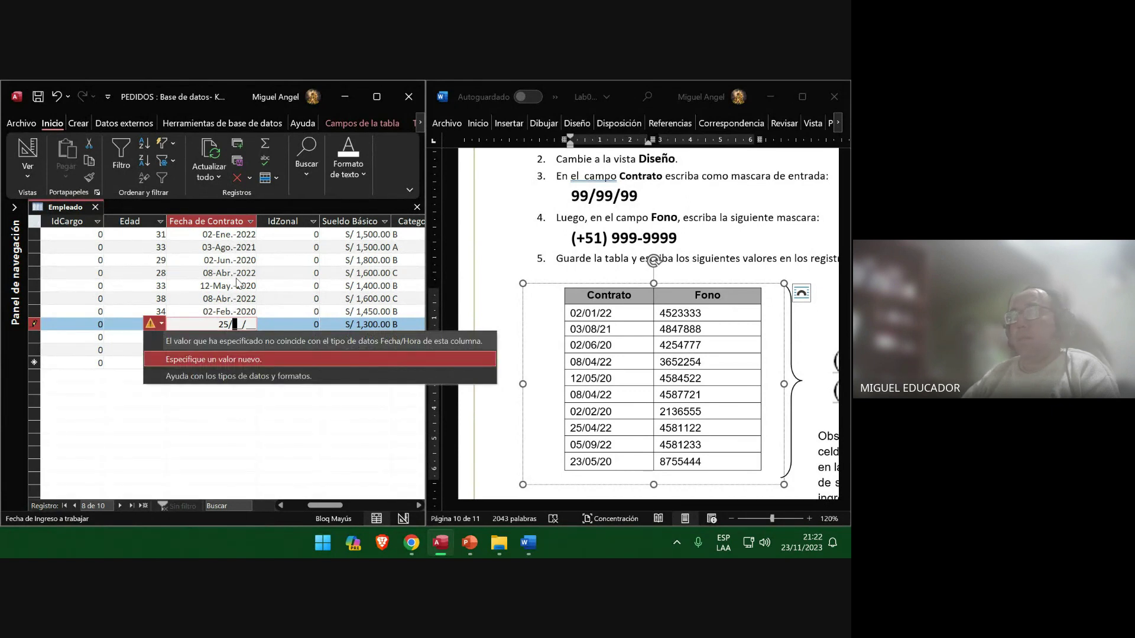
pyautogui.press('Num_Lock')
pyautogui.press('Return')
pyautogui.write('04')
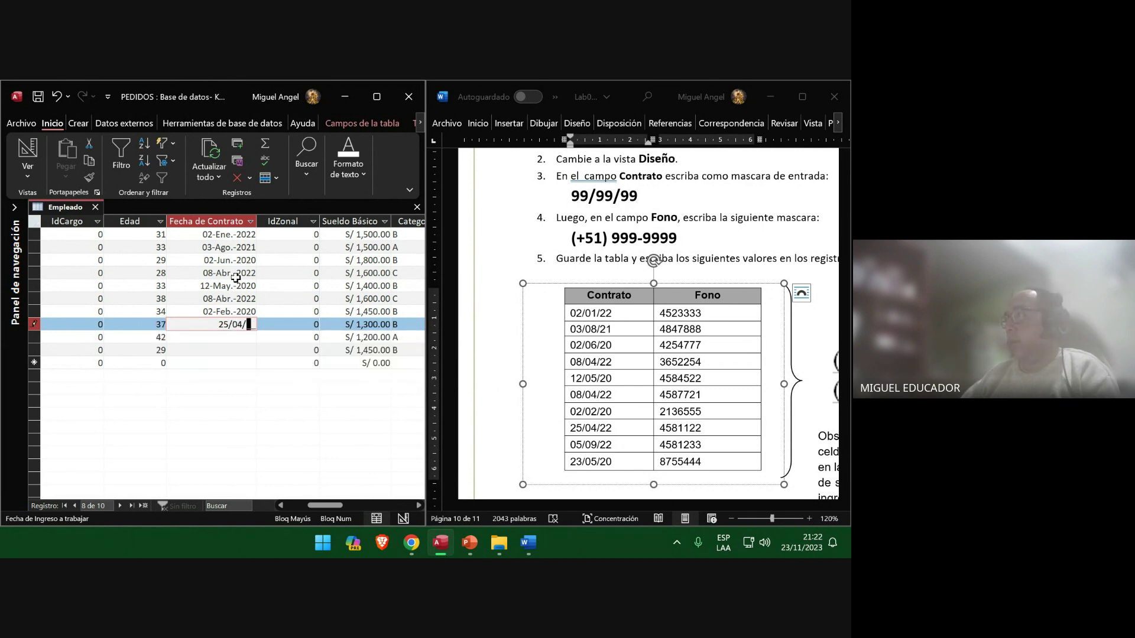
pyautogui.write('22')
pyautogui.press('Down')
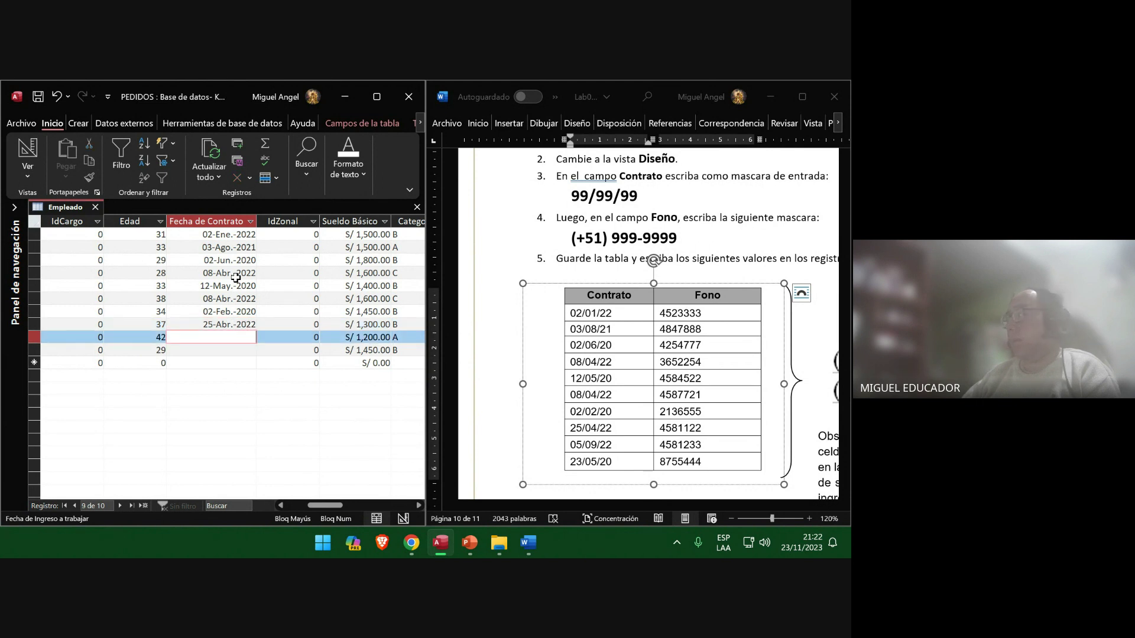
# Enter the contract dates 05/09/22 and 23/05/20 in the ninth and tenth Empleado records.
pyautogui.write('05/09/')
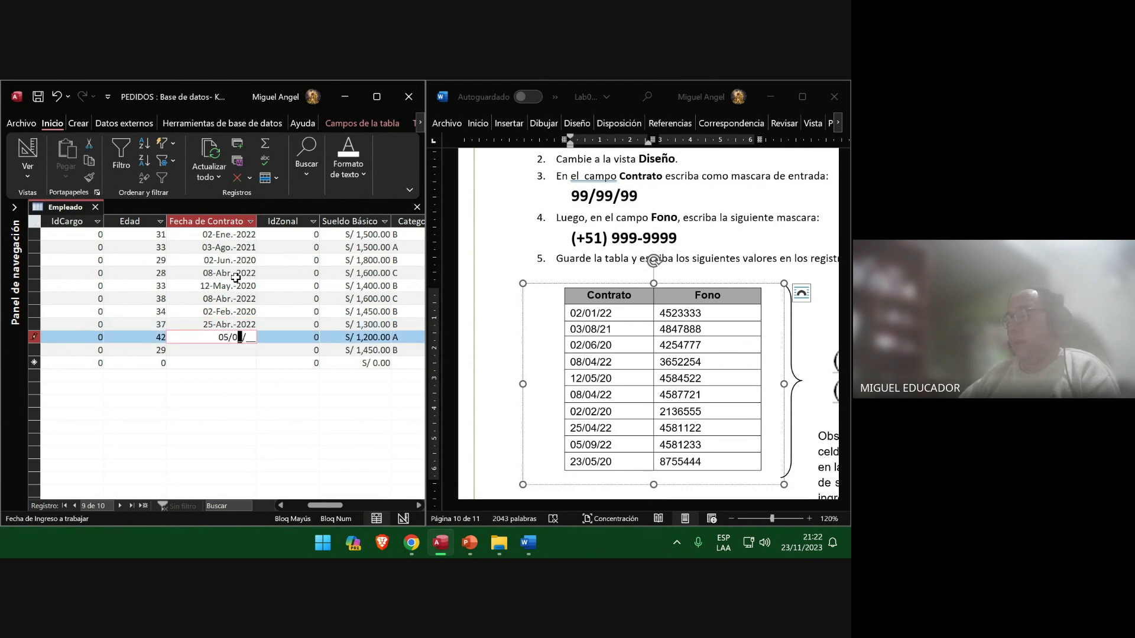
pyautogui.write('22')
pyautogui.press('Down')
pyautogui.write('2')
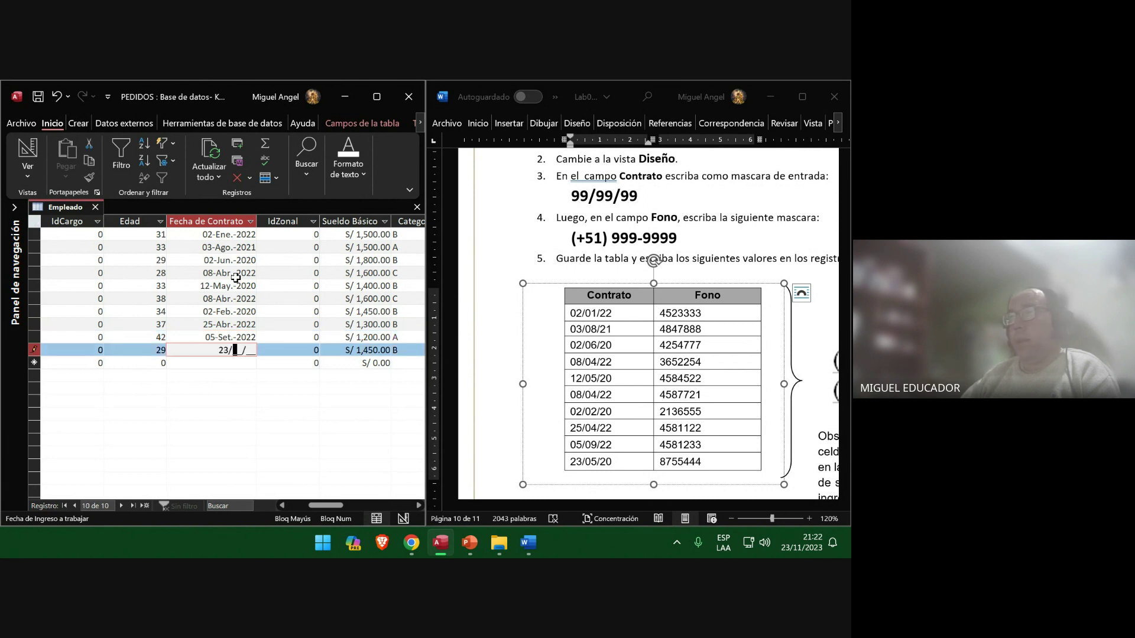
pyautogui.write('3/05/20')
pyautogui.press('Down')
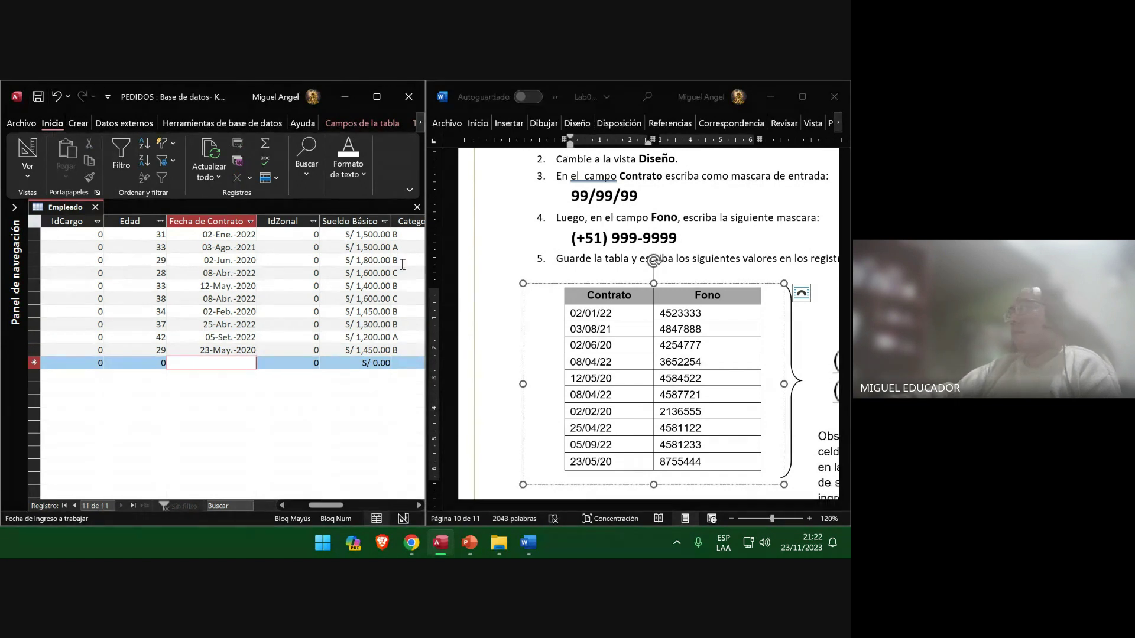
# Maximize the Empleado datasheet with the contract dates in view and insert its window screenshot on slide 108 of the PowerPoint presentation MATERIAL DE CLASE_N°03.
pyautogui.click(375, 96)
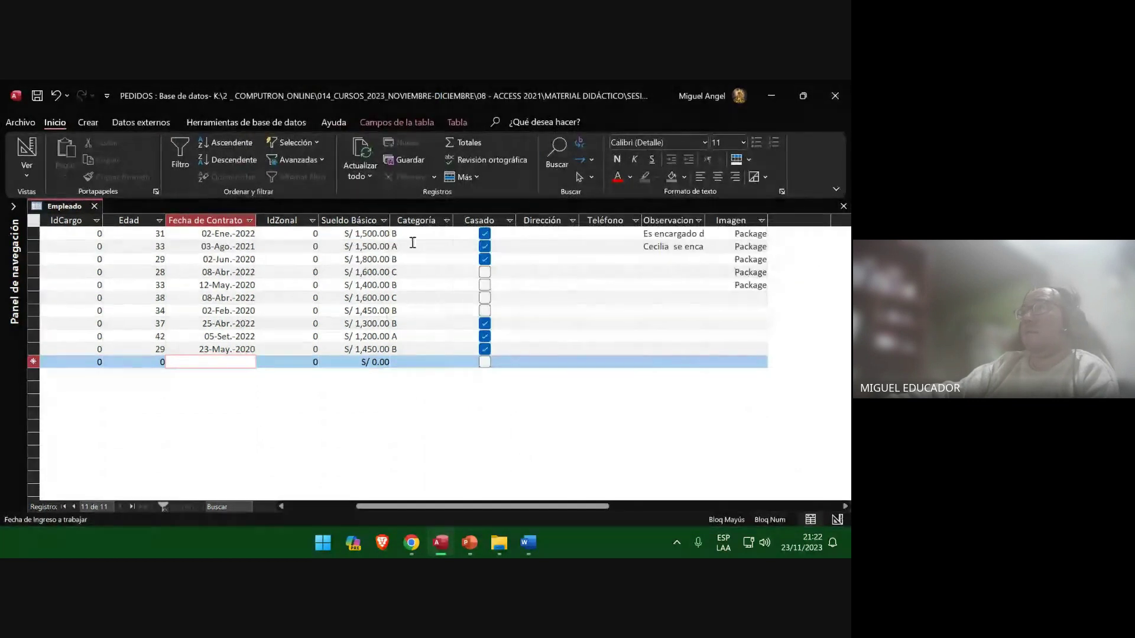
pyautogui.moveTo(435, 506); pyautogui.dragTo(402, 511)
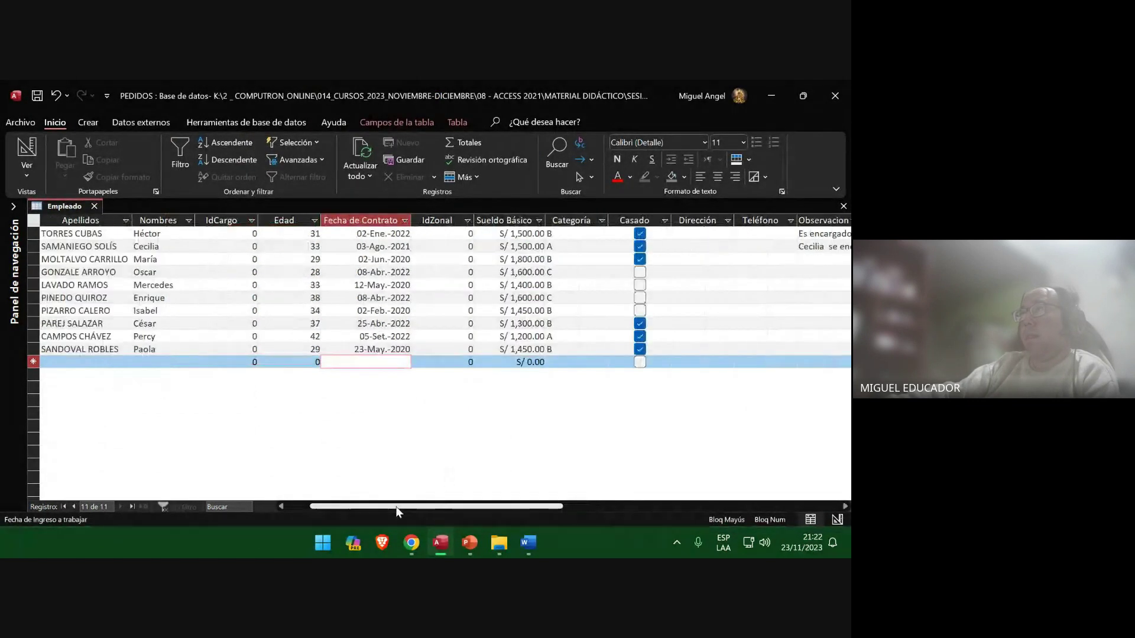
pyautogui.click(470, 545)
pyautogui.click(93, 123)
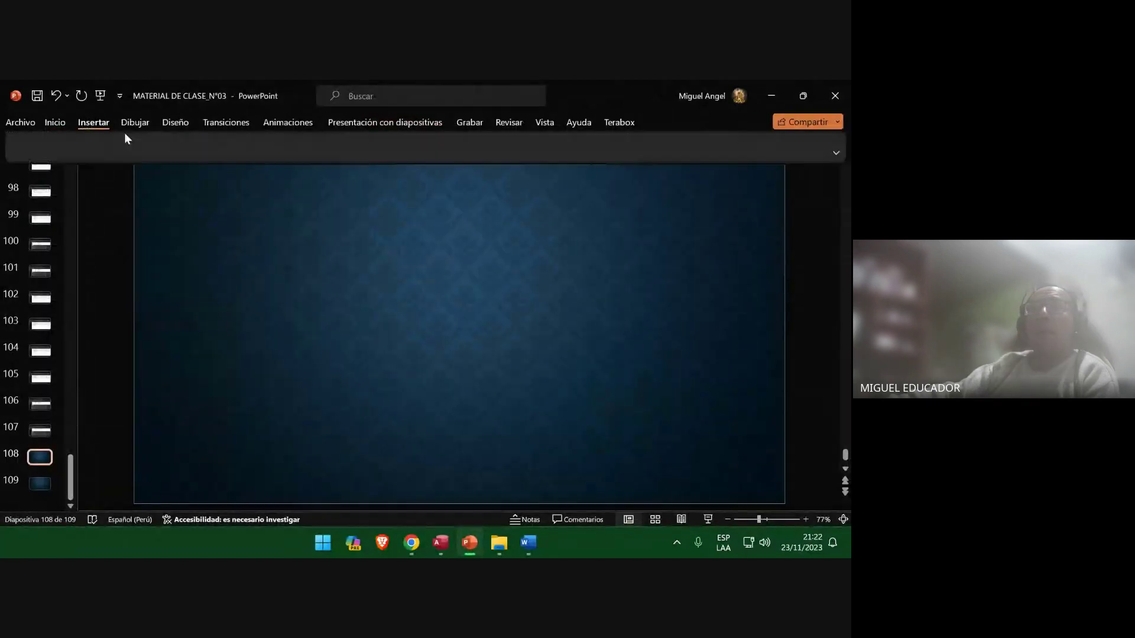
pyautogui.click(177, 148)
pyautogui.click(248, 211)
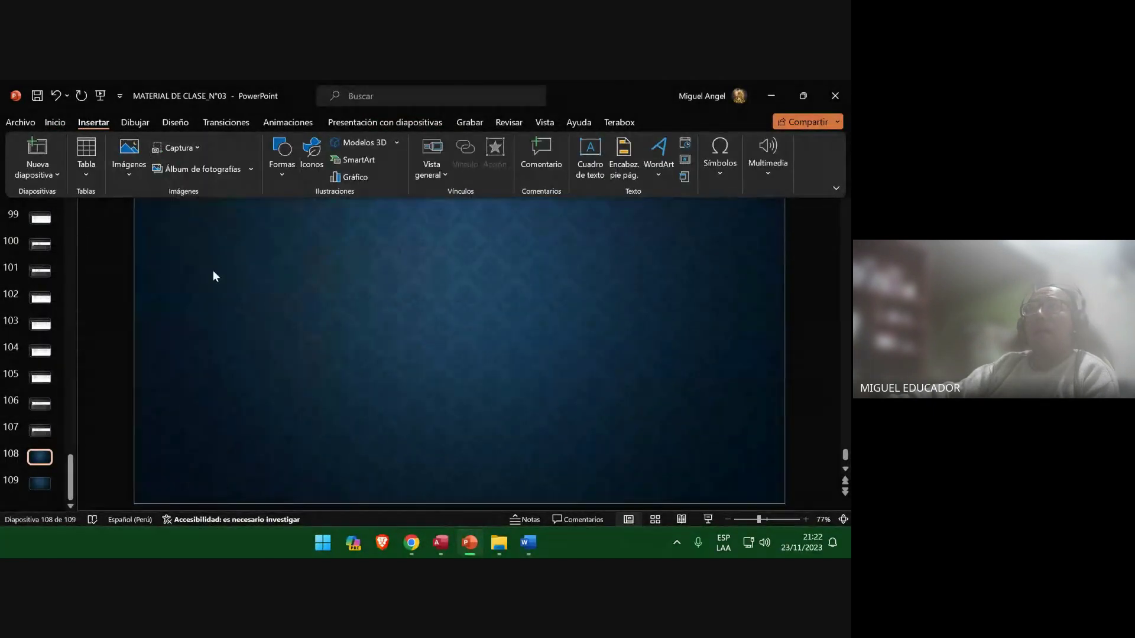
# Add two blank slides after slide 109 and save the presentation with slide 109 selected.
pyautogui.click(39, 483)
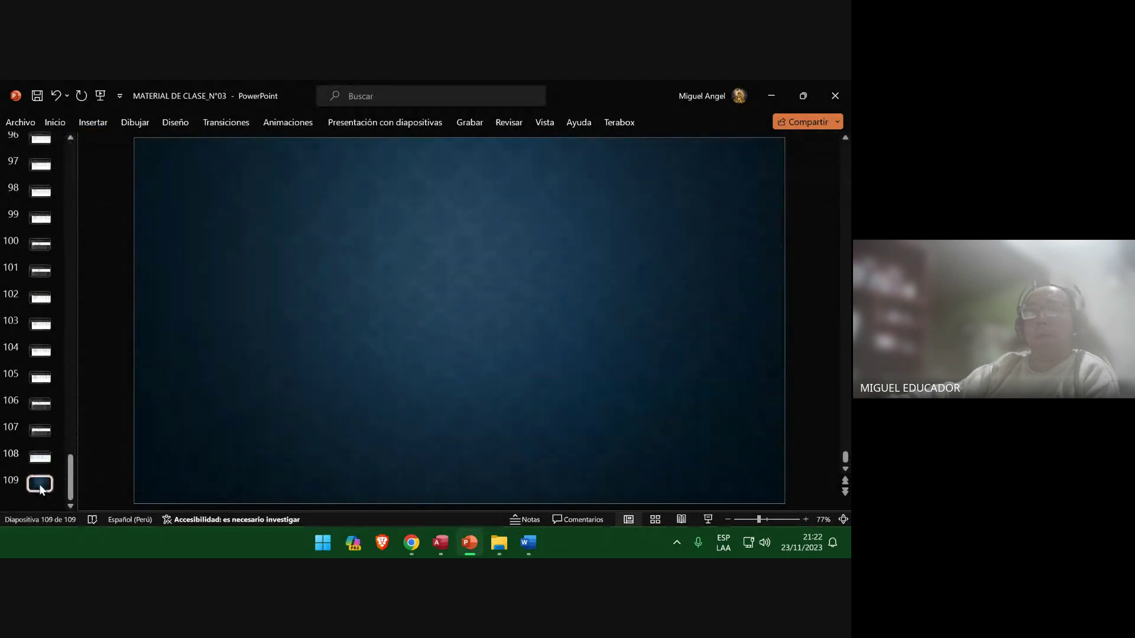
pyautogui.press('Return')
pyautogui.press('Return')
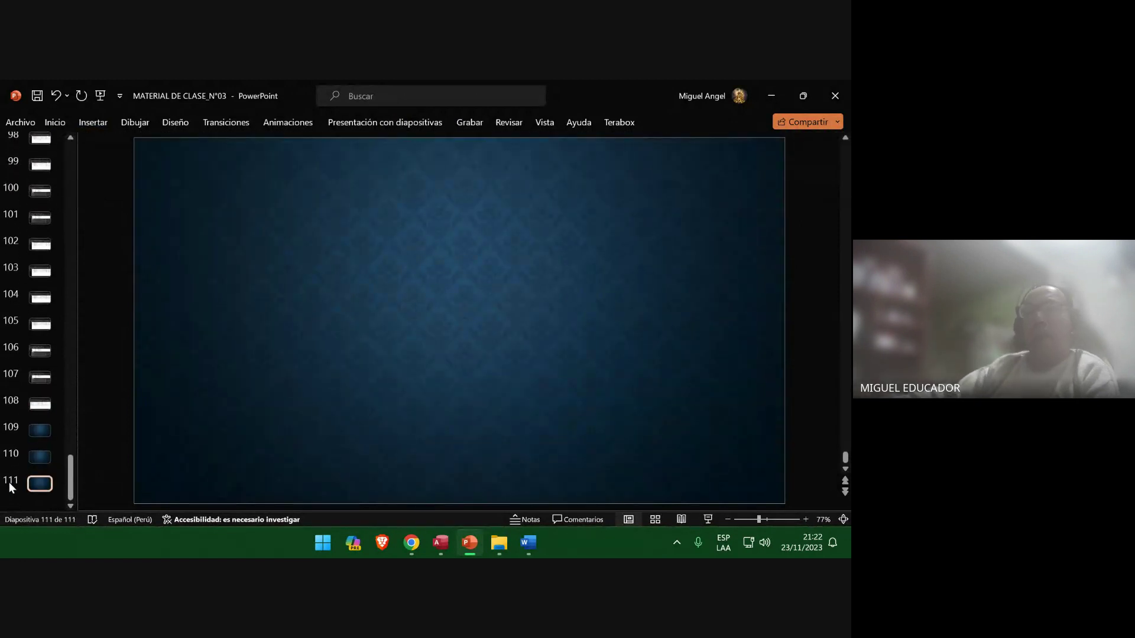
pyautogui.click(42, 436)
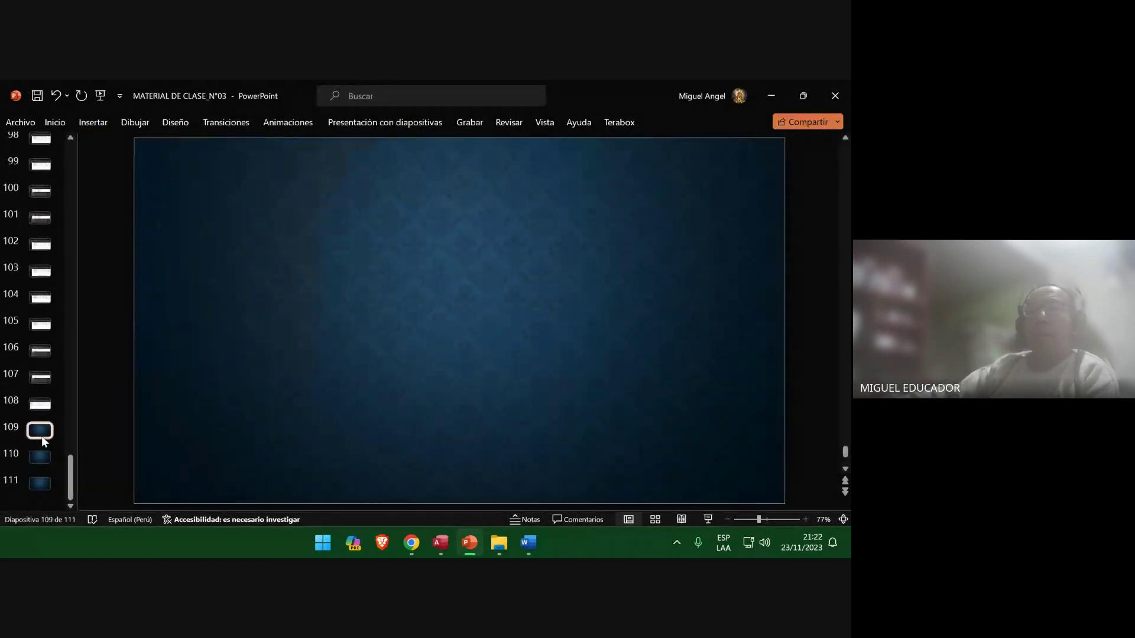
pyautogui.click(37, 96)
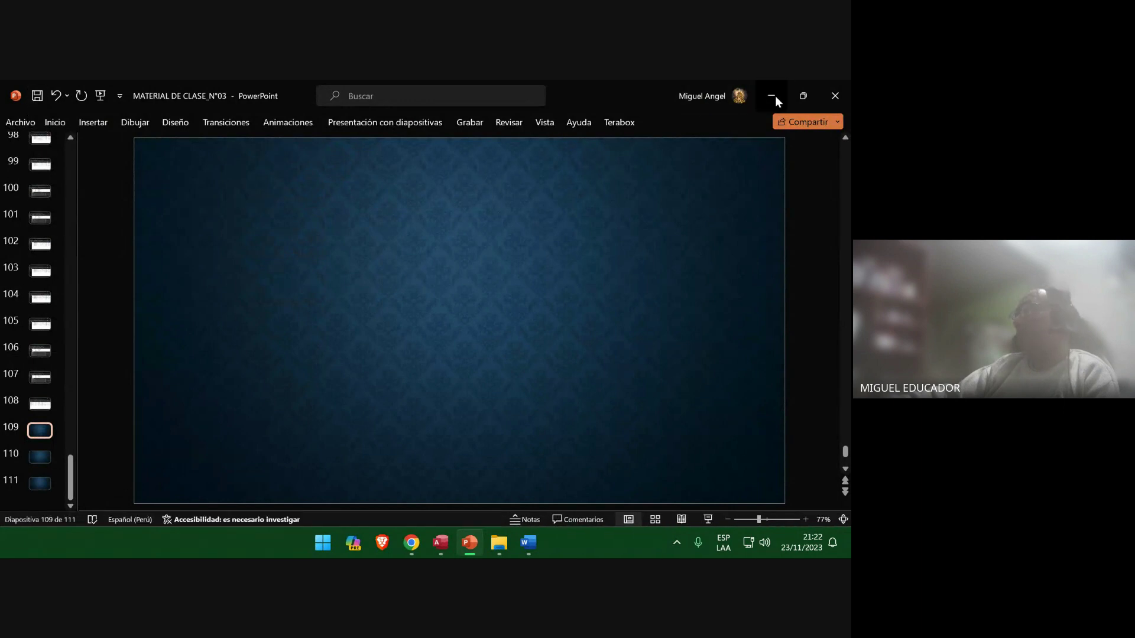
# Return to Access beside the Word lab document and enter the first Fono number in the first Empleado record's Teléfono field.
pyautogui.click(773, 96)
pyautogui.press('super+Left')
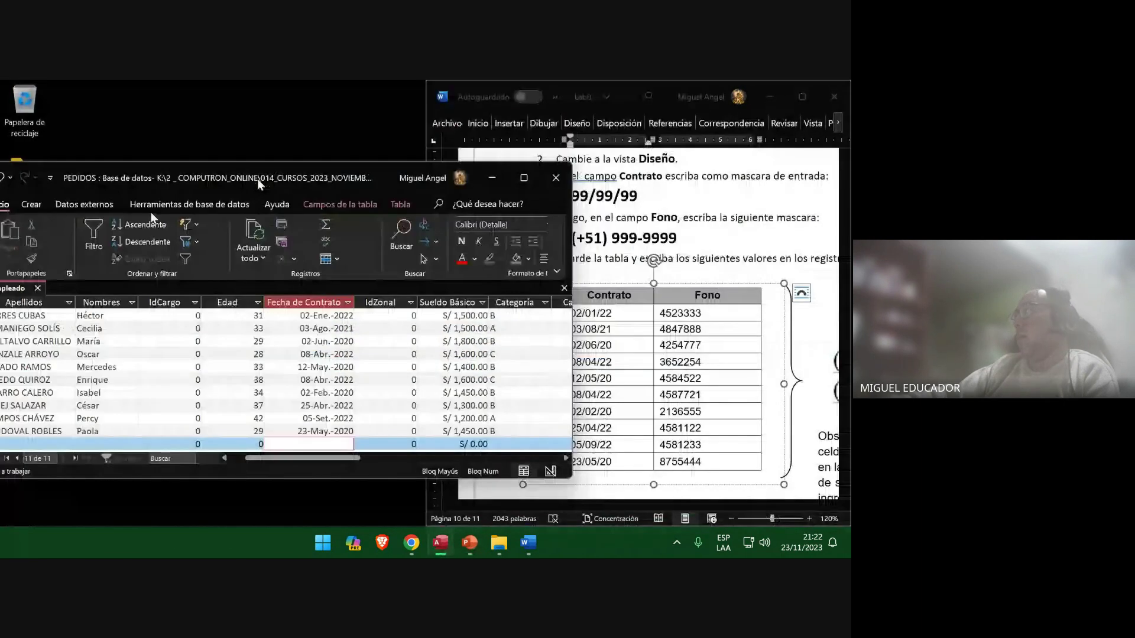
pyautogui.click(287, 399)
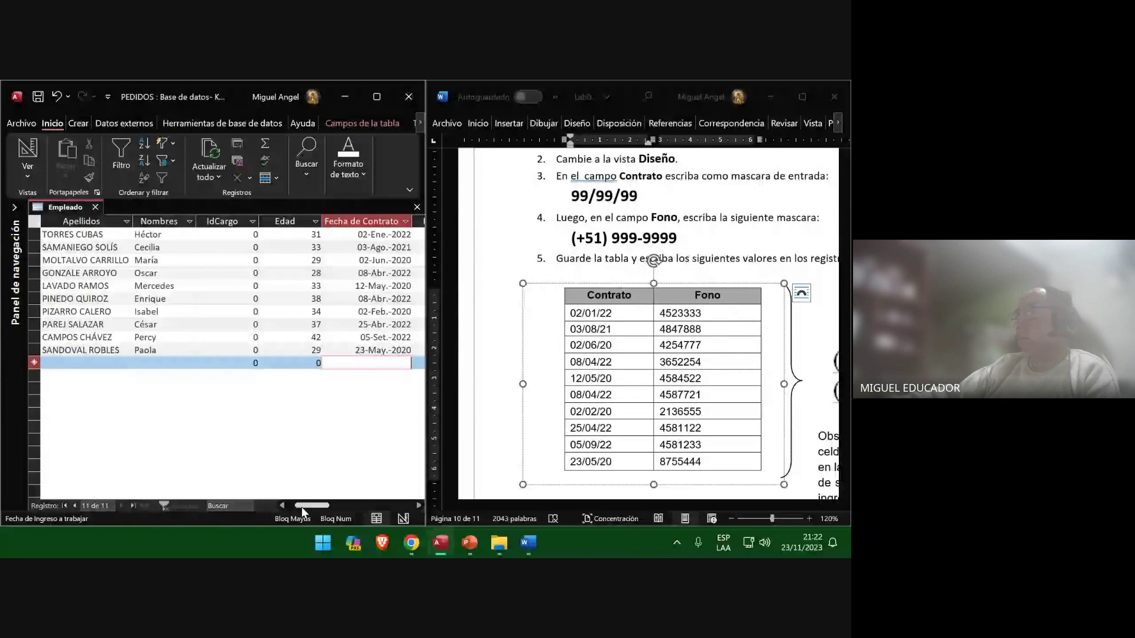
pyautogui.moveTo(301, 507); pyautogui.dragTo(347, 508)
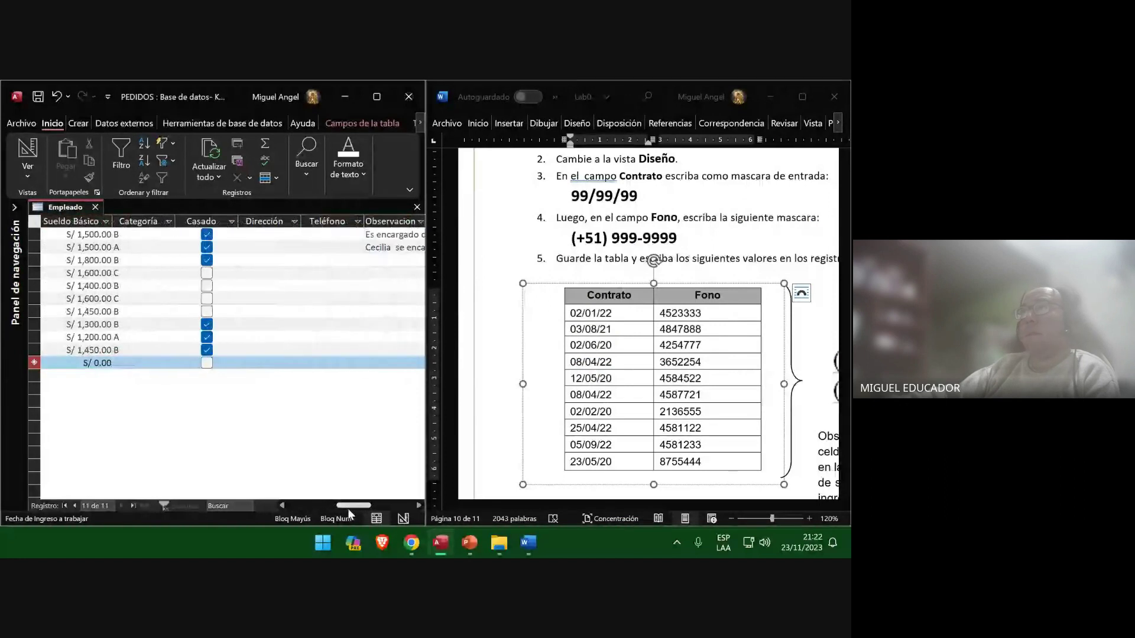
pyautogui.click(345, 236)
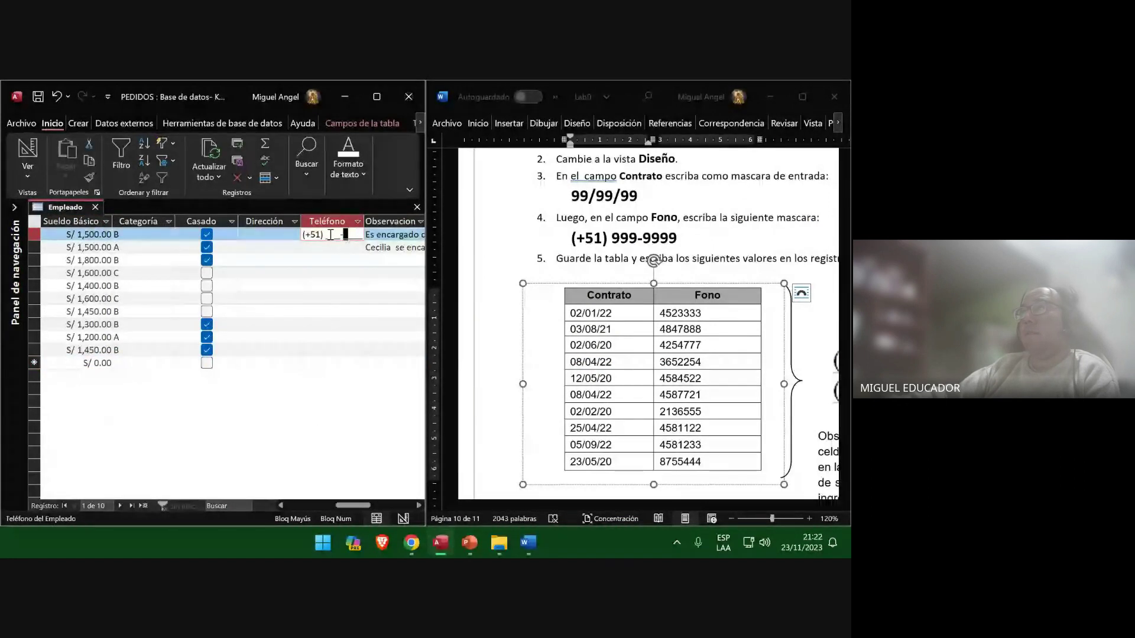
pyautogui.click(328, 234)
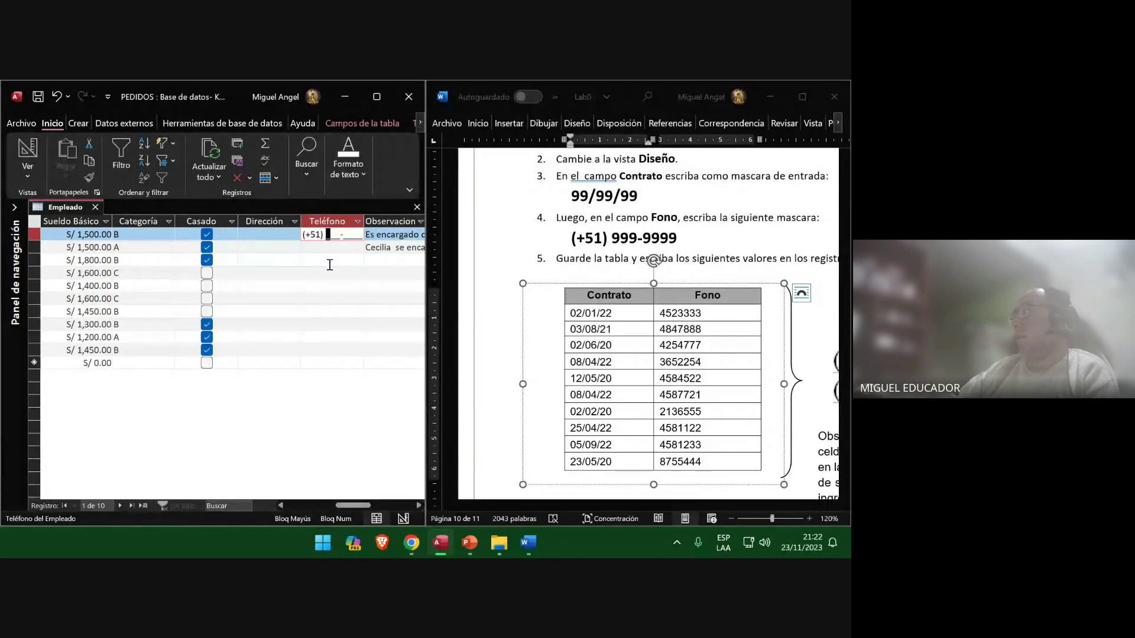
pyautogui.write('45233333')
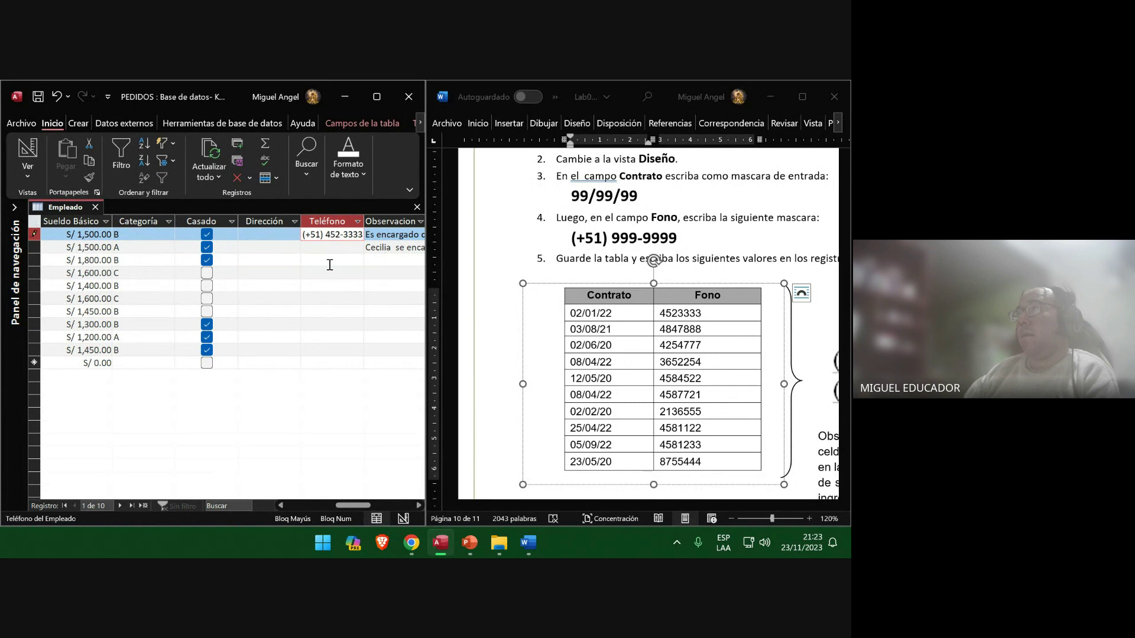
pyautogui.press('Down')
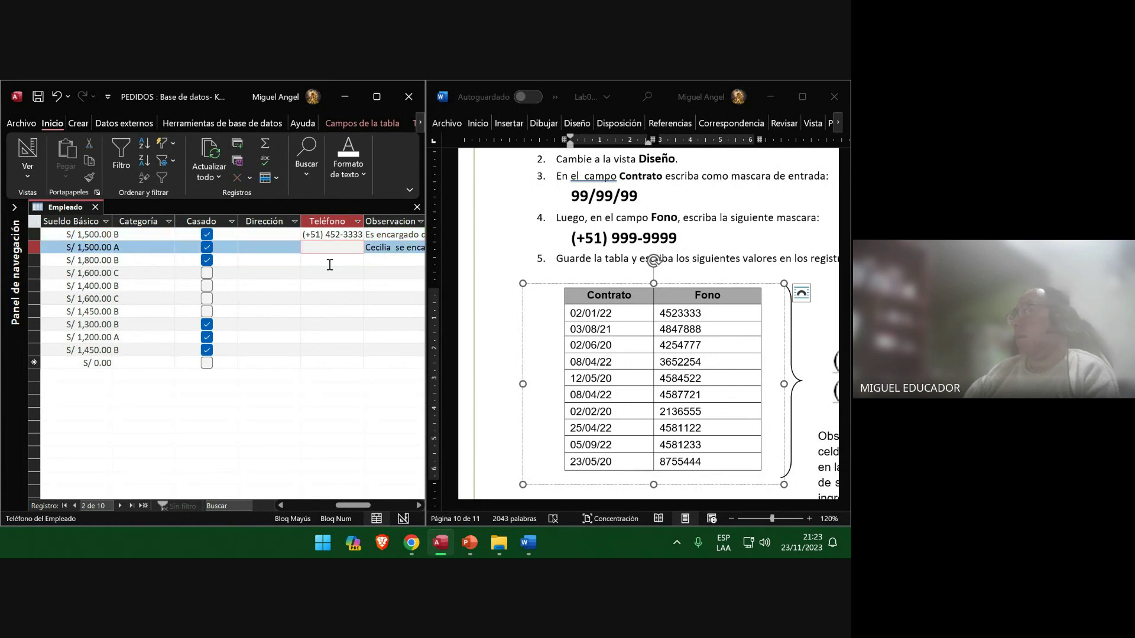
# Enter the phone numbers of the second and third Empleado records in the Teléfono field.
pyautogui.write('484-7888')
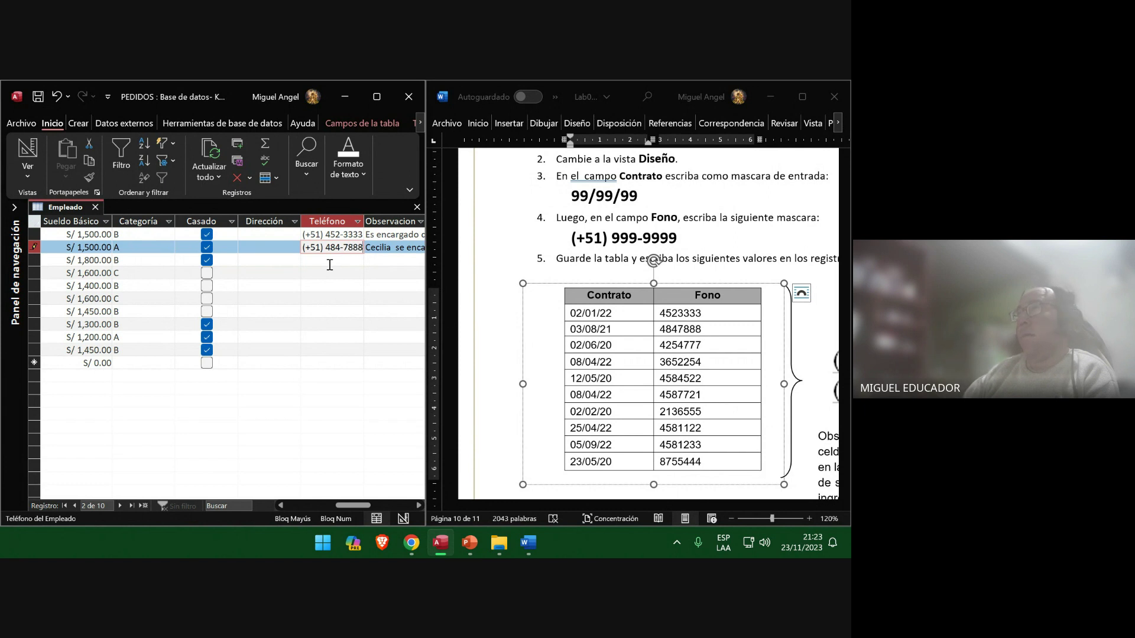
pyautogui.press('Down')
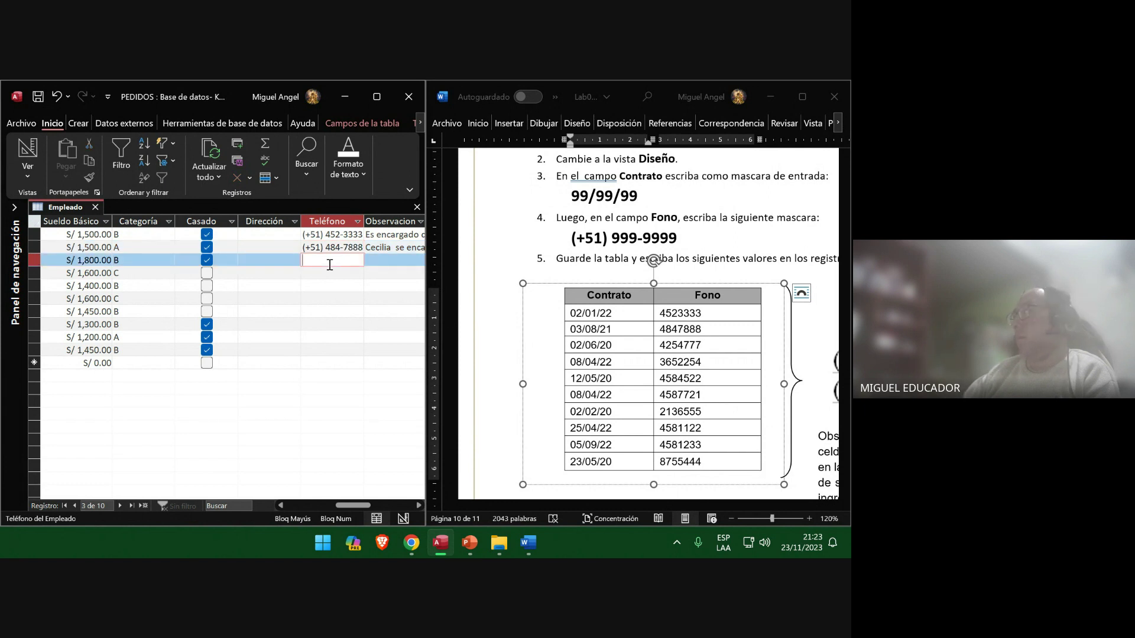
pyautogui.write('425-4777')
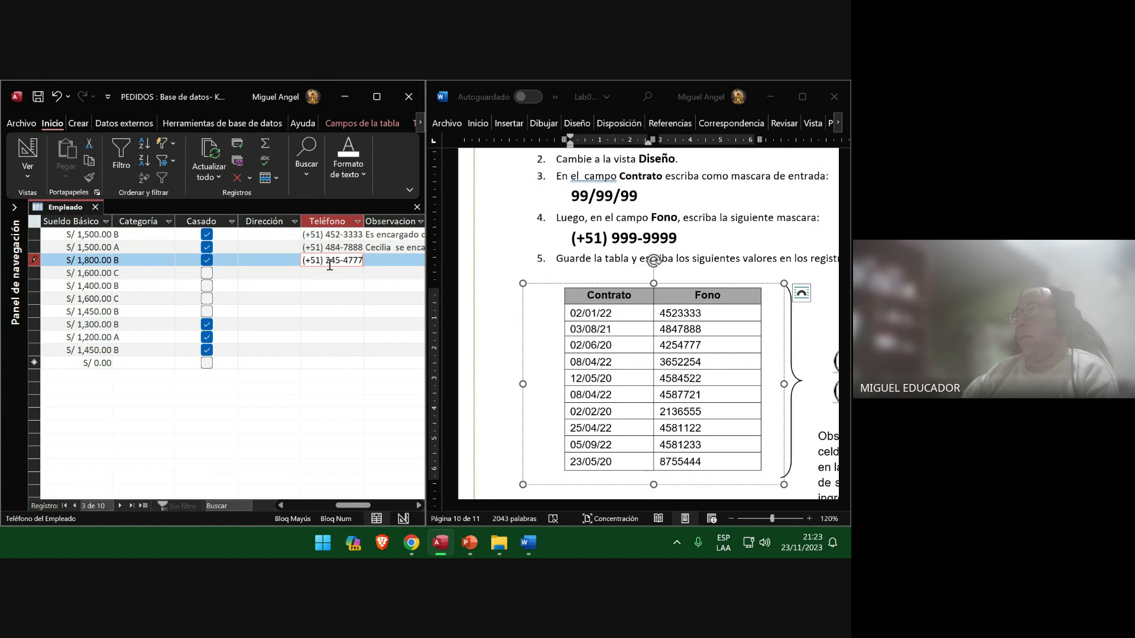
pyautogui.press('Down')
# Enter the fourth and fifth phone numbers from the lab's Fono column in the matching Empleado records.
pyautogui.write('3')
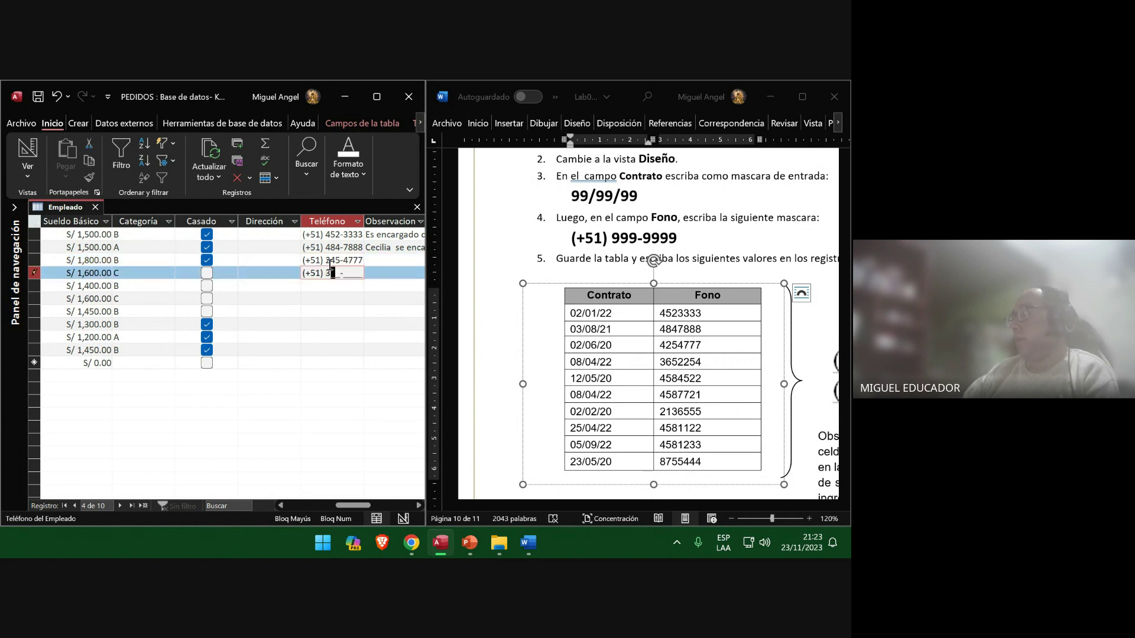
pyautogui.write('65-2254')
pyautogui.press('Down')
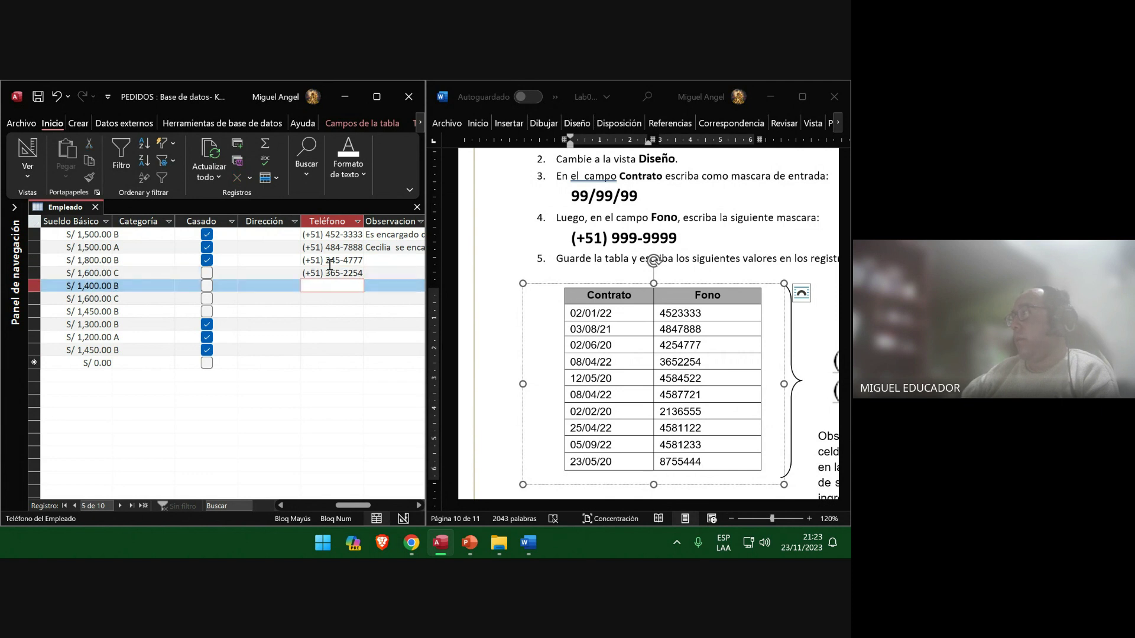
pyautogui.write('458-4522')
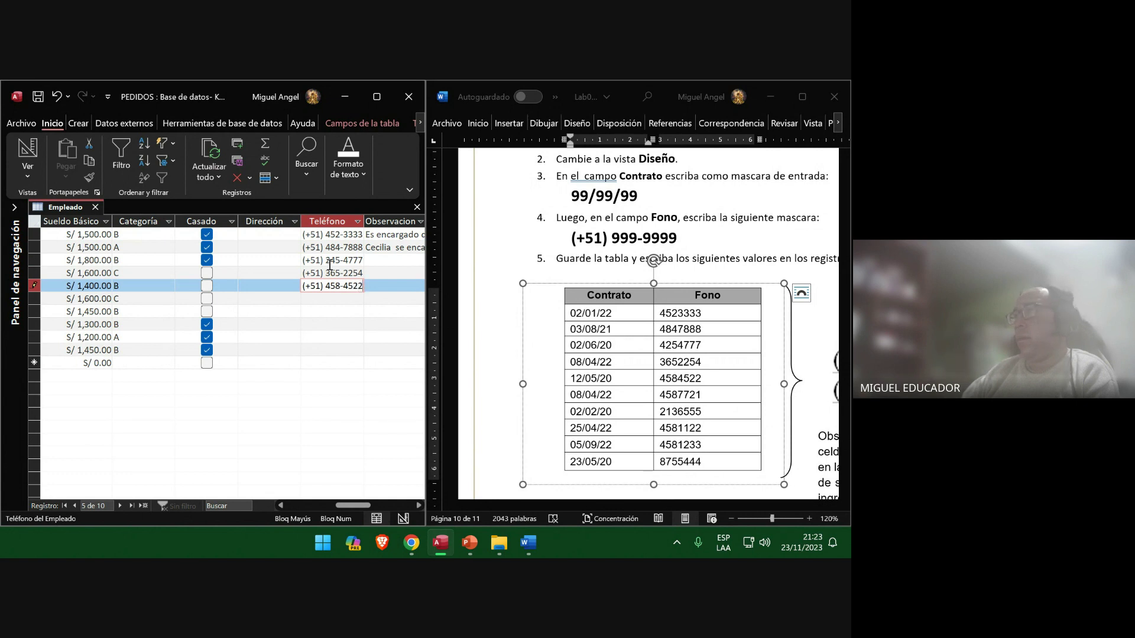
pyautogui.press('Down')
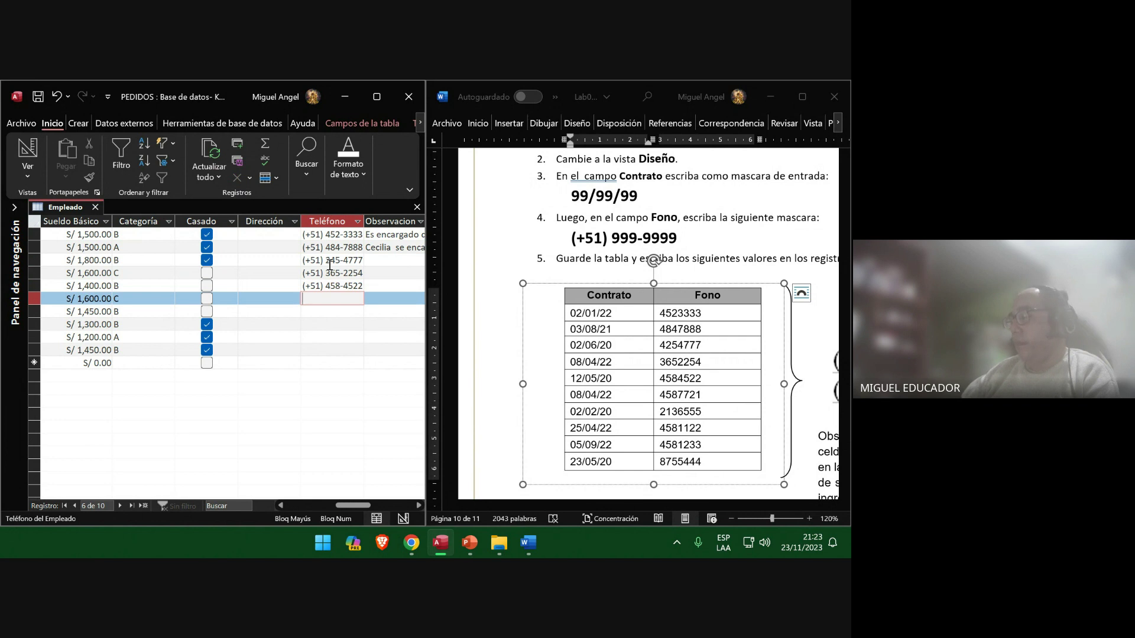
# Fill in Teléfono for the sixth and seventh Empleado records with the matching numbers from the lab's Fono column.
pyautogui.write('458-7721')
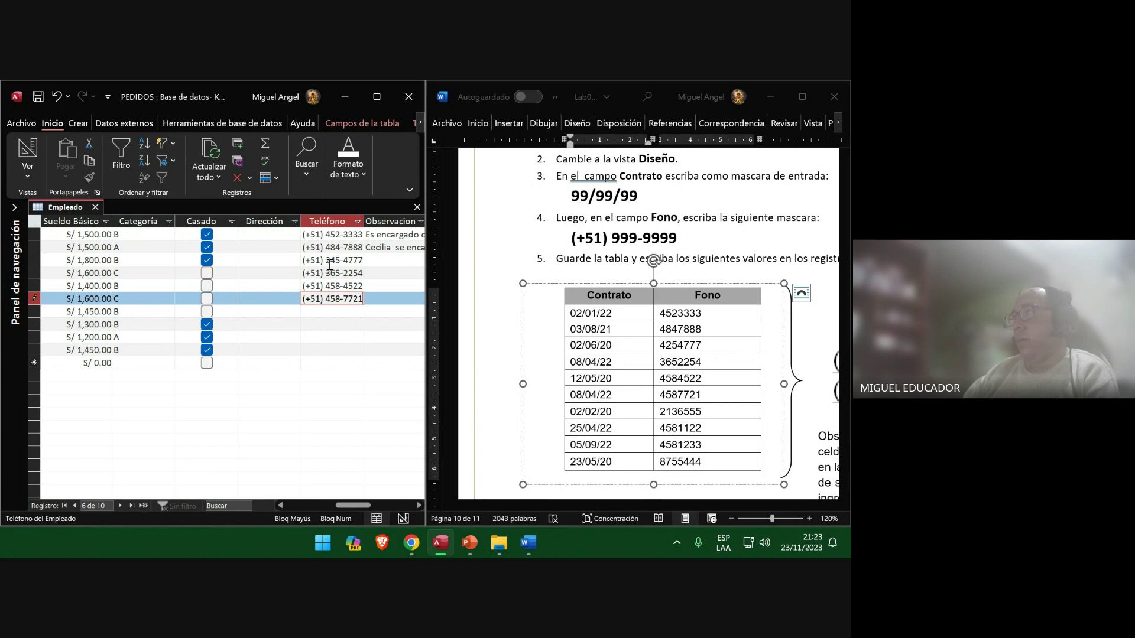
pyautogui.press('Down')
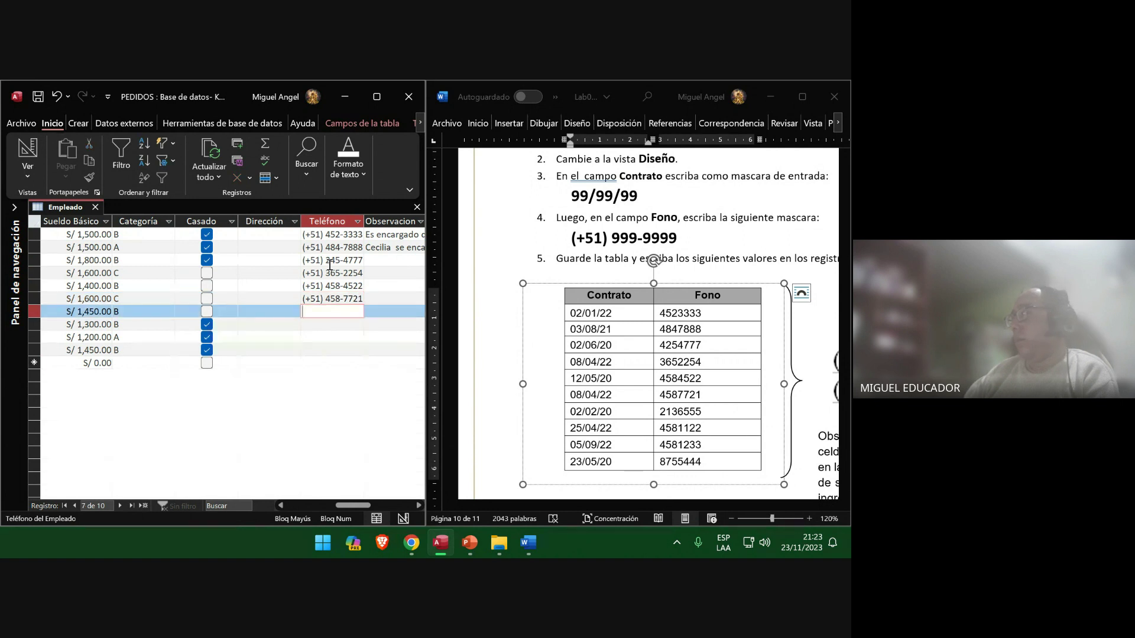
pyautogui.write('213-65')
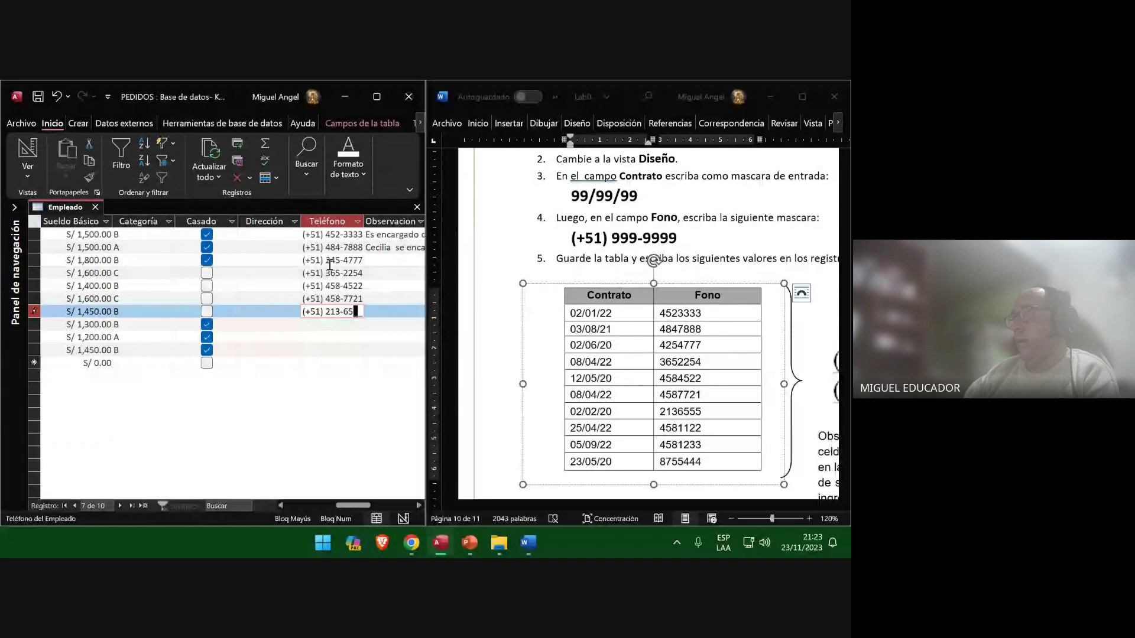
pyautogui.write('55')
pyautogui.press('Down')
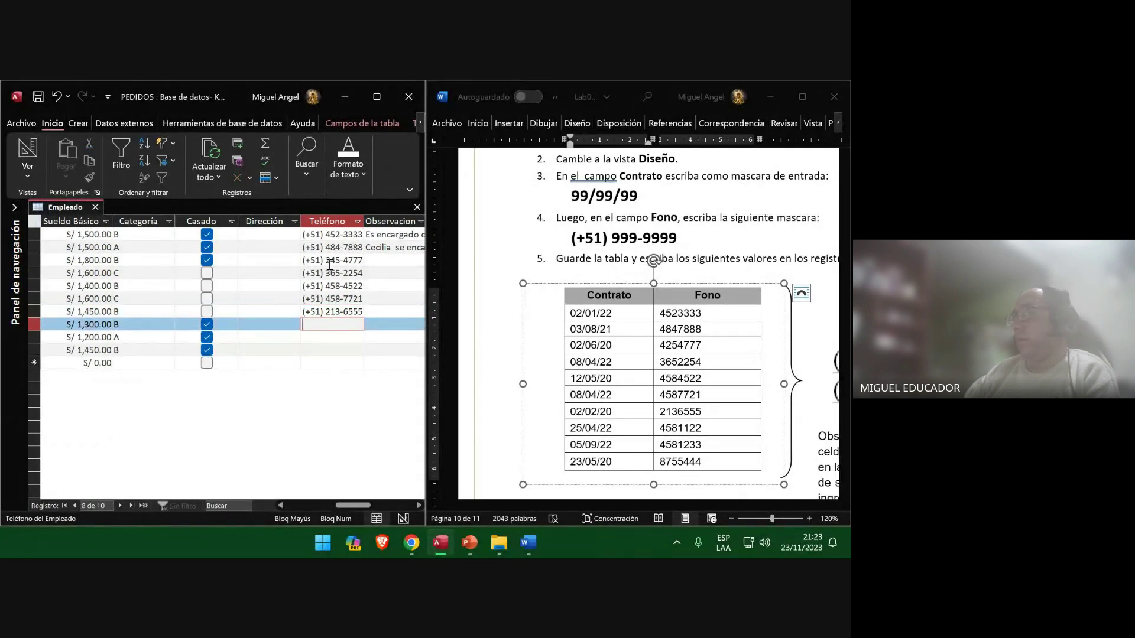
# Complete Teléfono for the eighth, ninth and tenth Empleado records with the last three numbers of the lab's Fono column.
pyautogui.write('458-1122')
pyautogui.press('Down')
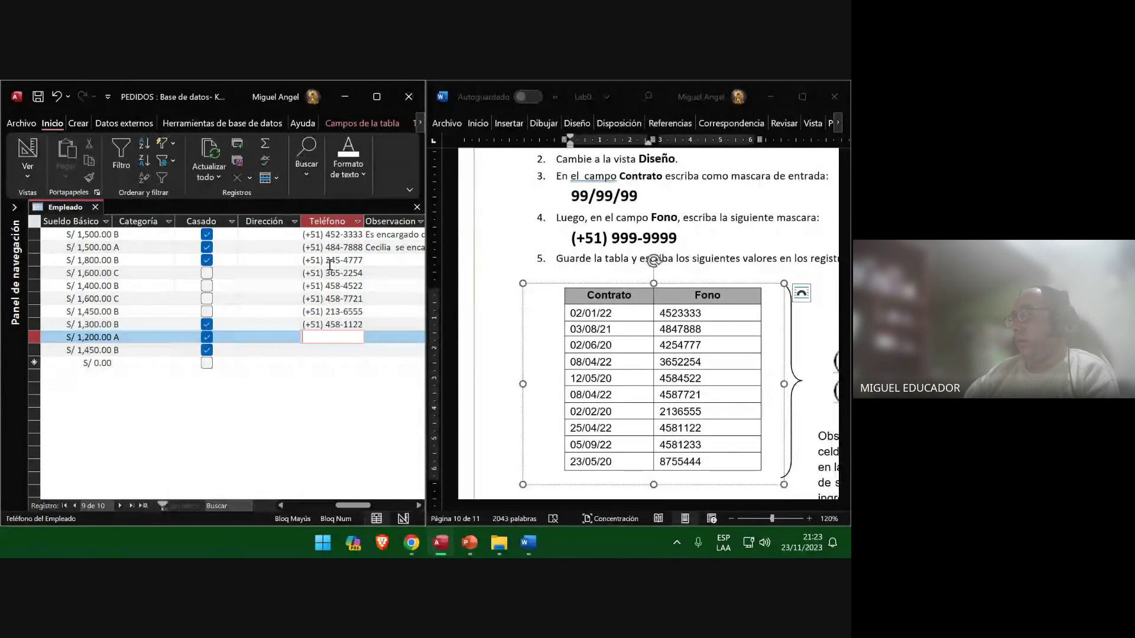
pyautogui.write('458-1233')
pyautogui.press('Down')
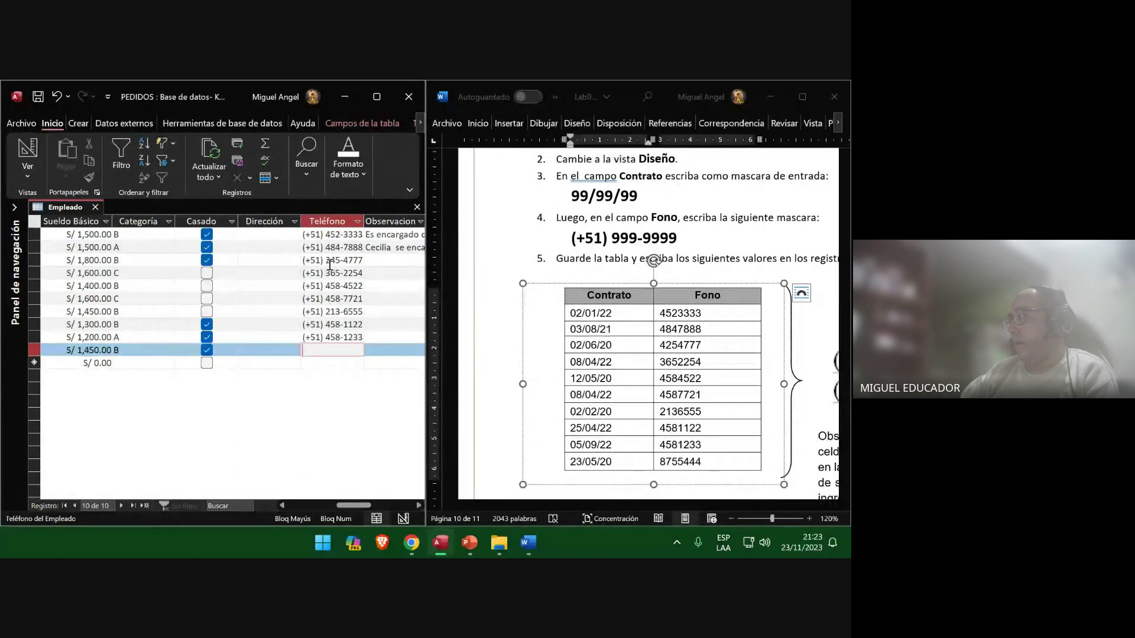
pyautogui.write('875-5')
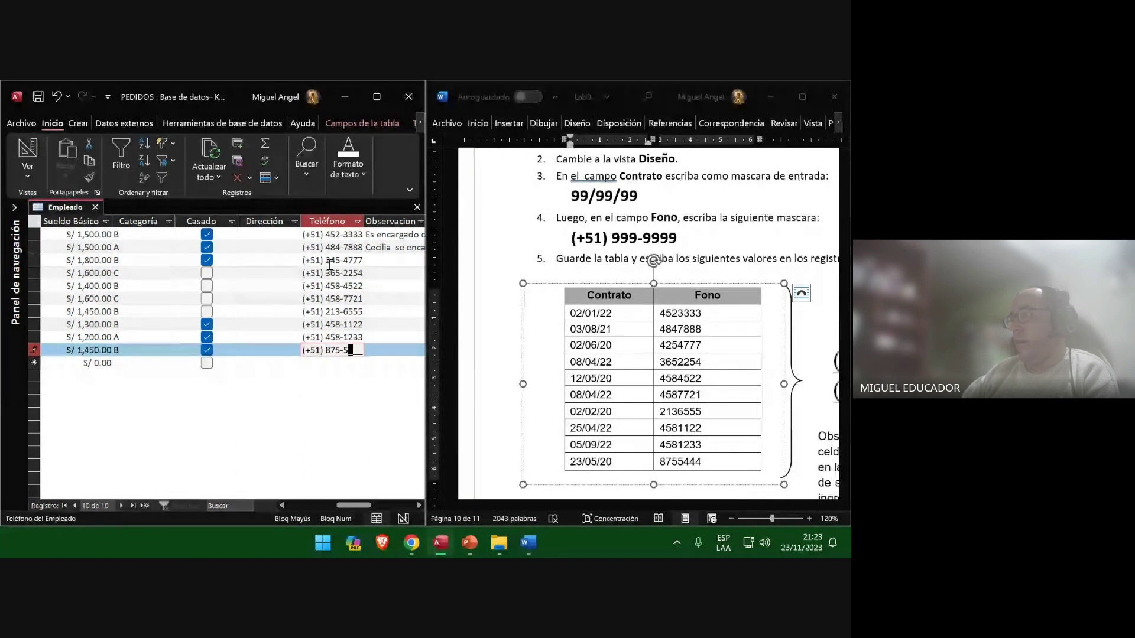
pyautogui.write('444')
pyautogui.press('Tab')
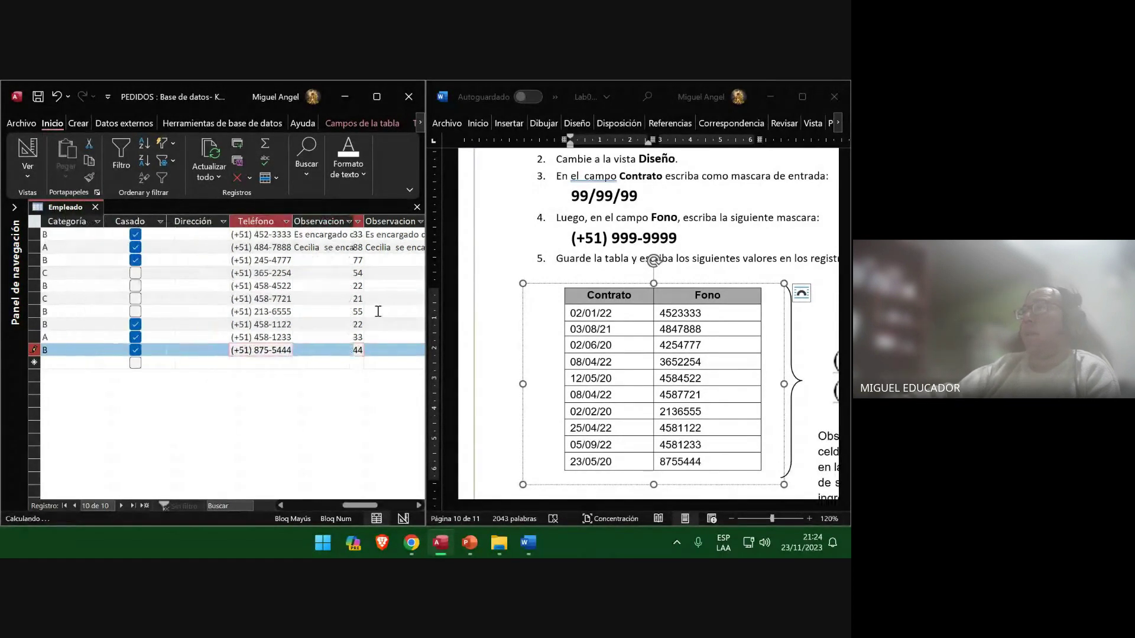
pyautogui.click(378, 312)
# Maximize the Empleado datasheet and widen the Observaciones column just enough to show its full heading.
pyautogui.click(376, 96)
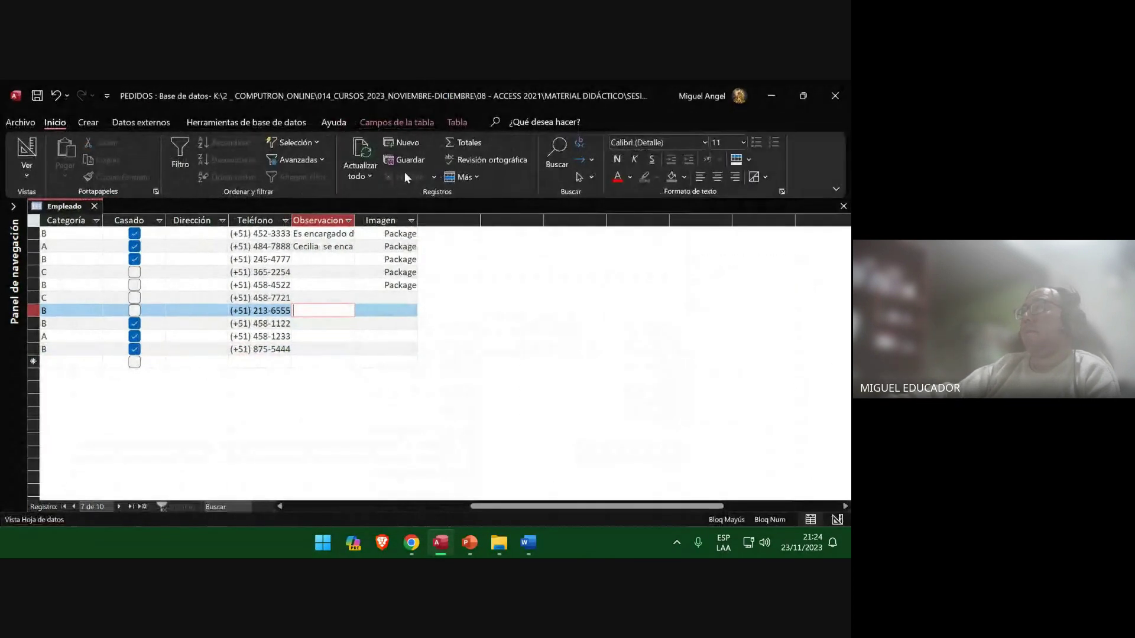
pyautogui.moveTo(508, 506); pyautogui.dragTo(455, 505)
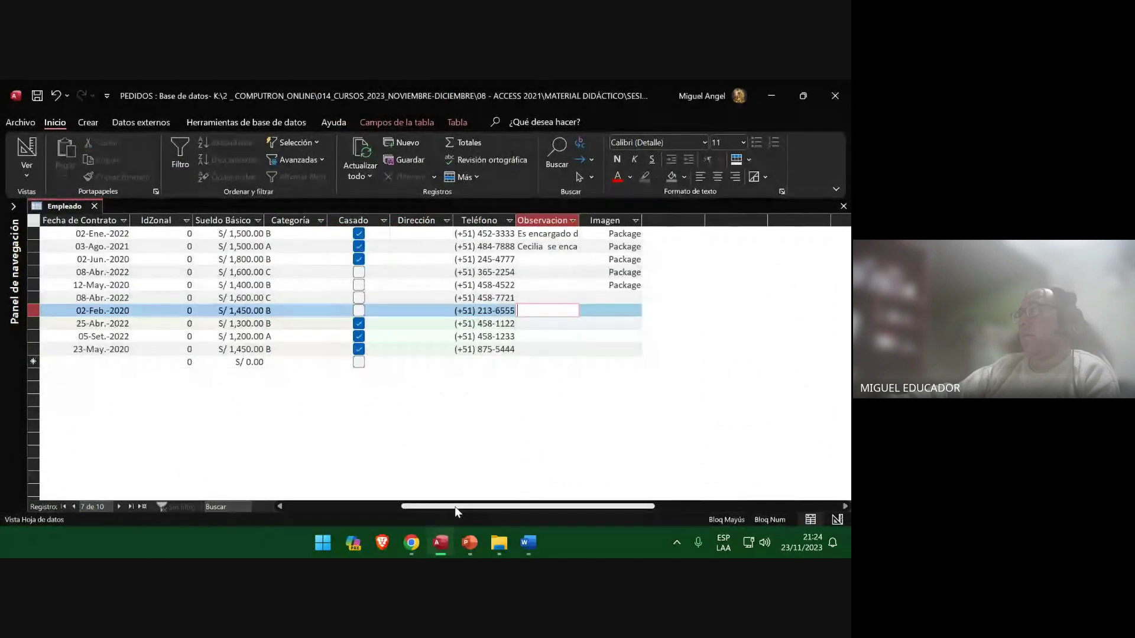
pyautogui.doubleClick(580, 221)
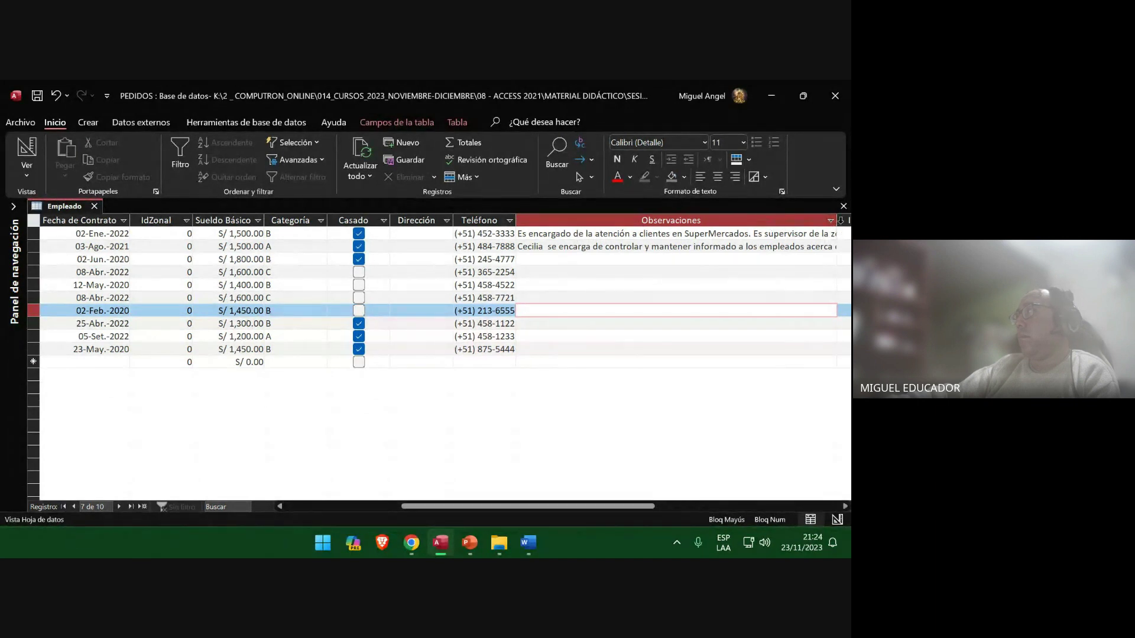
pyautogui.moveTo(838, 219); pyautogui.dragTo(601, 234)
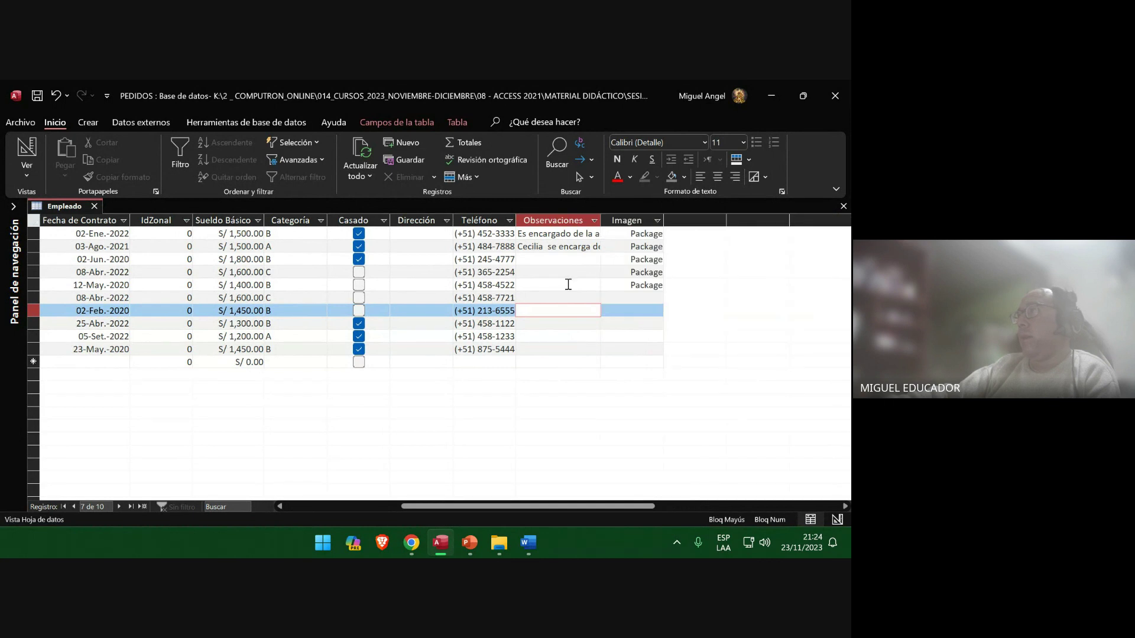
# Switch to PowerPoint, insert a window capture of the Empleado datasheet on slide 109, select slide 110 and save the presentation.
pyautogui.click(468, 539)
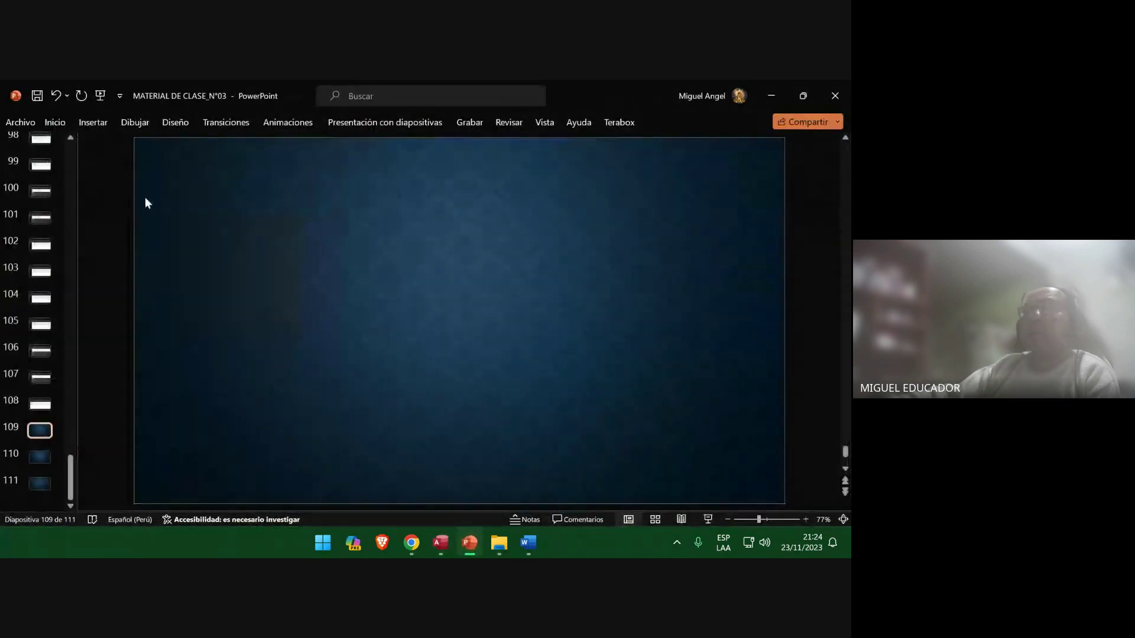
pyautogui.click(103, 123)
pyautogui.click(176, 148)
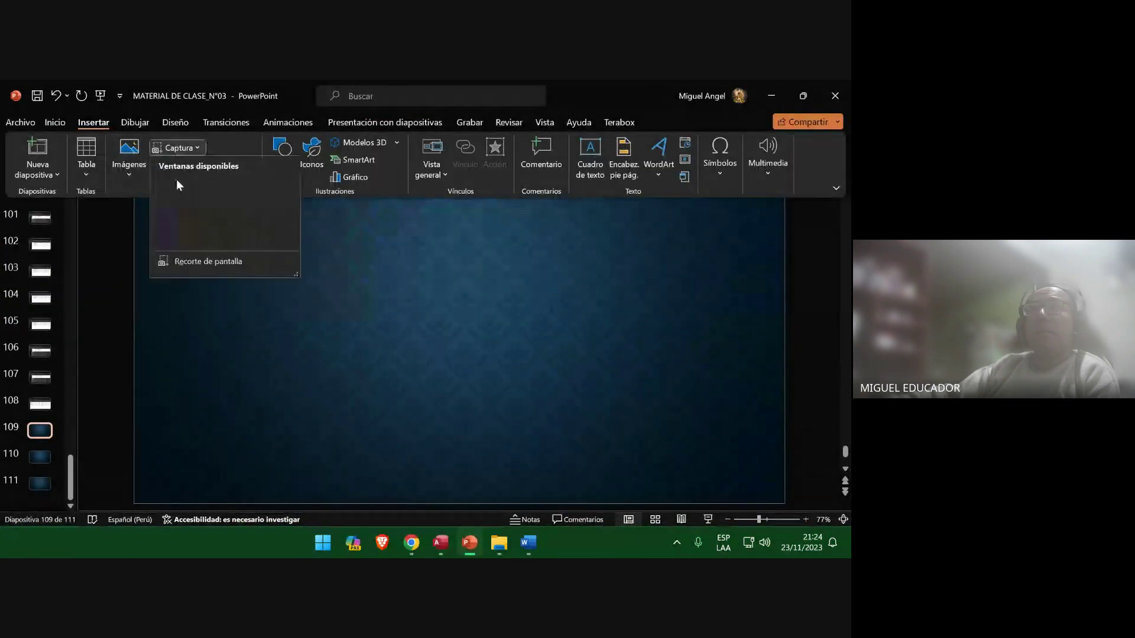
pyautogui.click(176, 216)
pyautogui.click(44, 461)
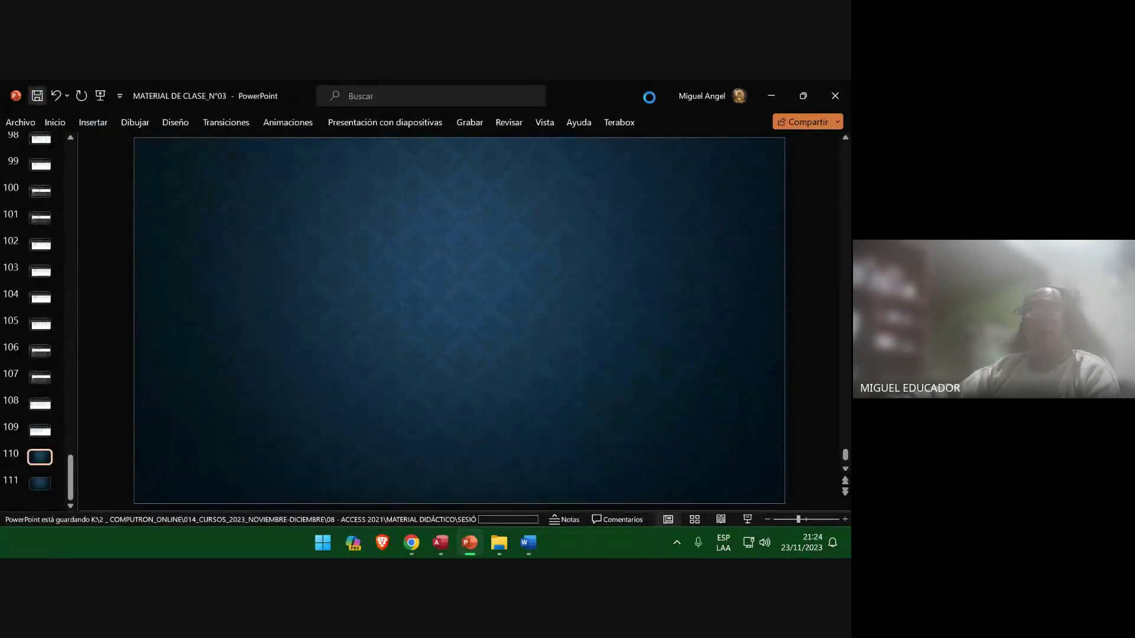
pyautogui.click(771, 97)
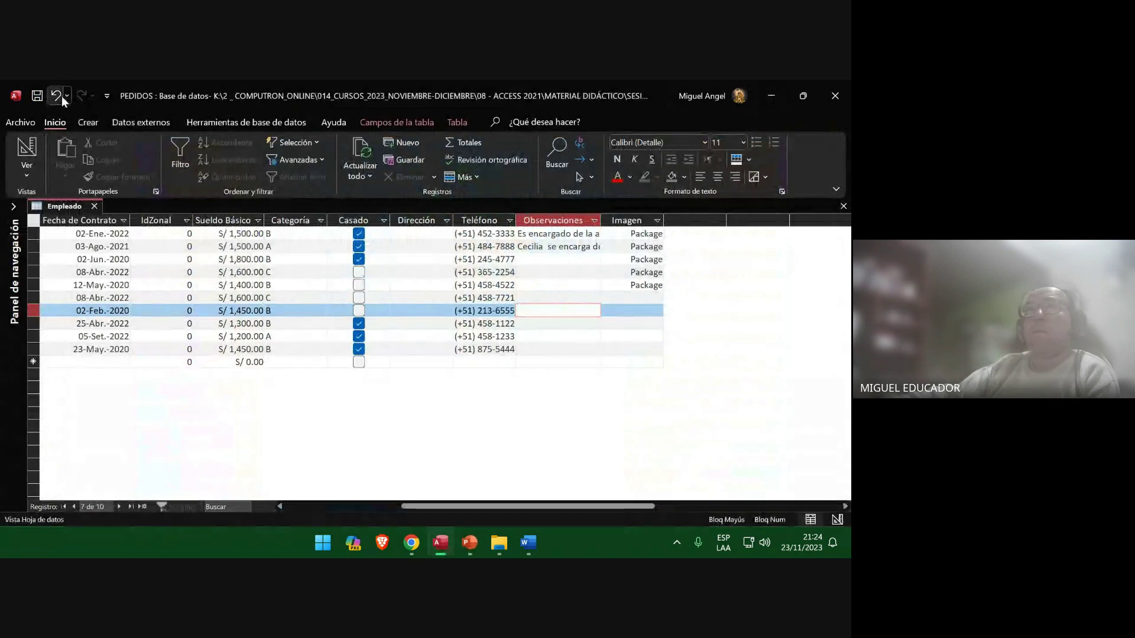
# Open the Lab01 document in Word and correct "que" to "que," in the note about entering telephone numbers.
pyautogui.click(524, 541)
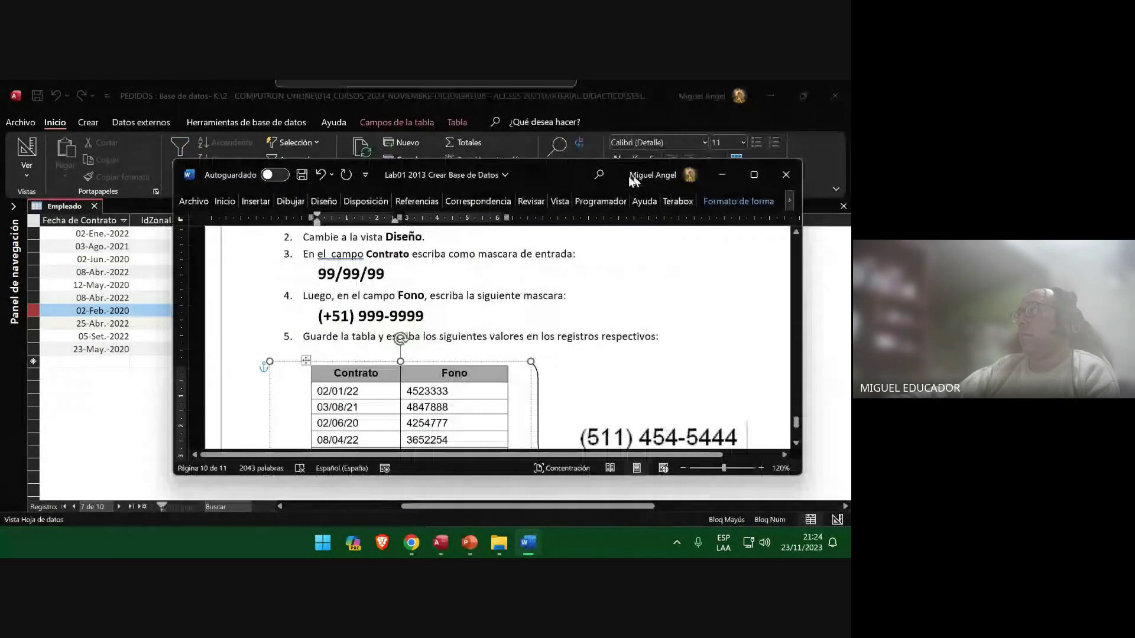
pyautogui.doubleClick(629, 176)
pyautogui.scroll(-2, 560, 337)
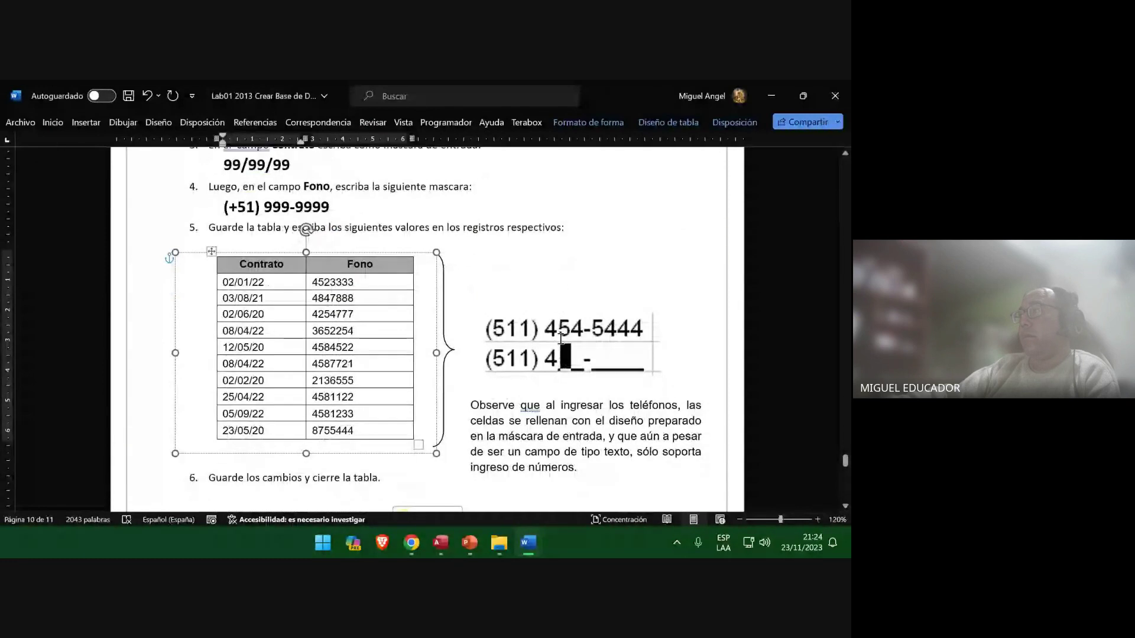
pyautogui.rightClick(533, 360)
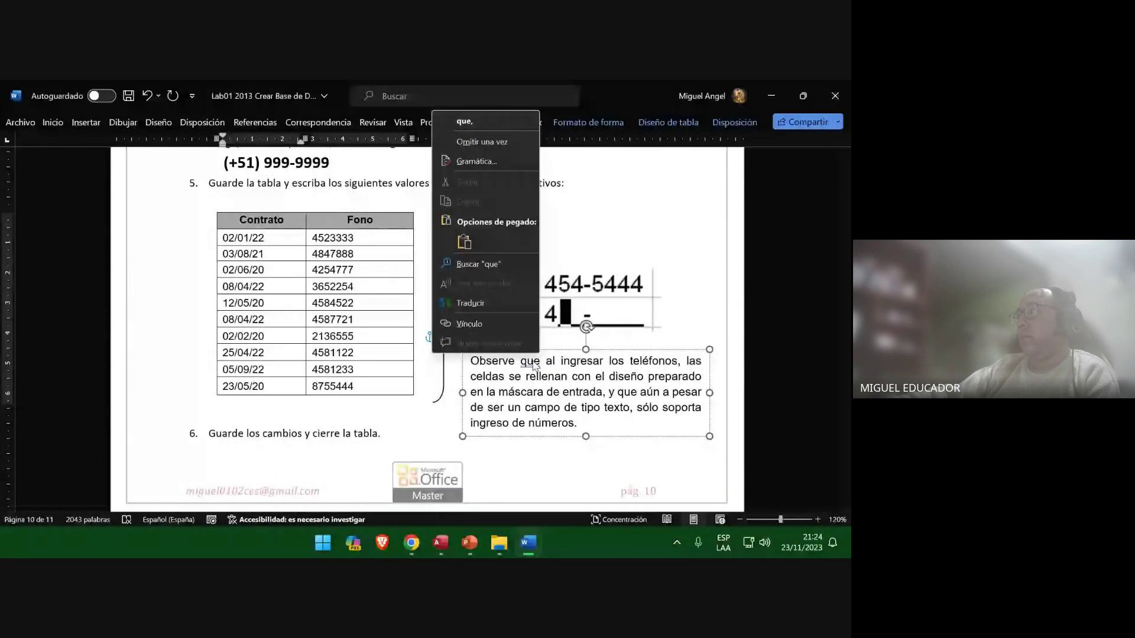
pyautogui.click(496, 123)
# Delete the old sample phone-mask picture beside the Contrato/Fono table and save the document.
pyautogui.click(562, 276)
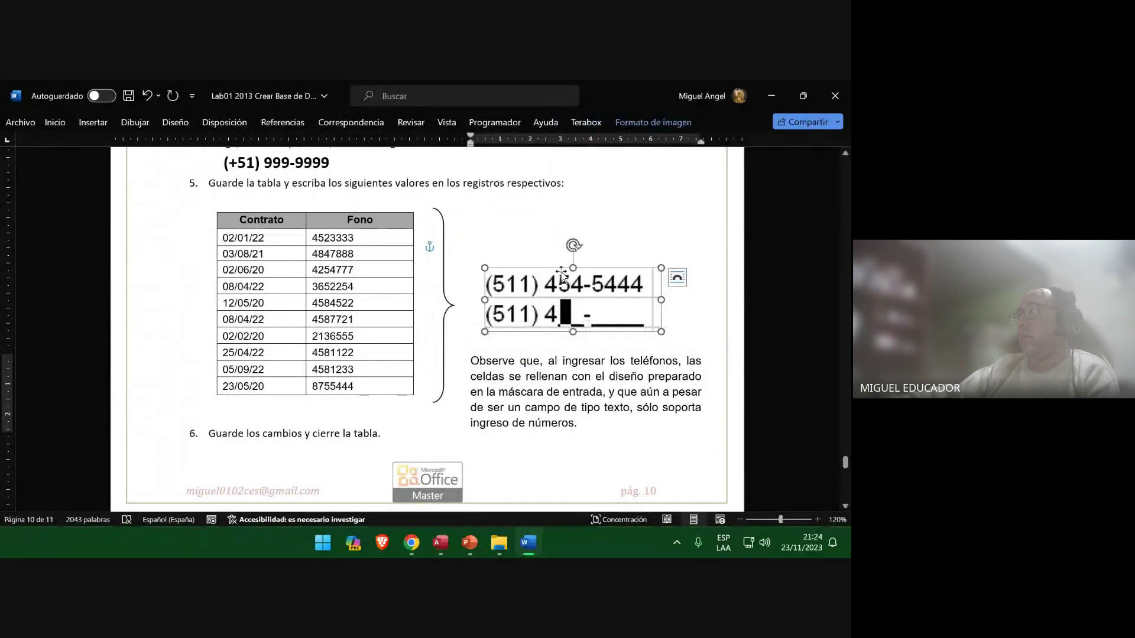
pyautogui.press('Delete')
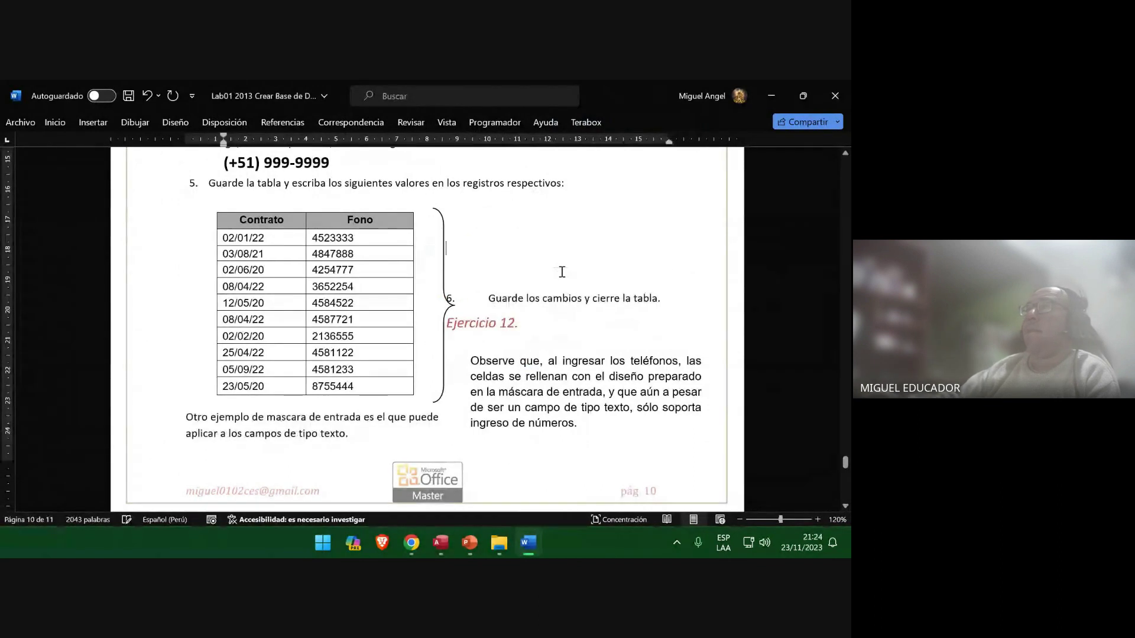
pyautogui.click(129, 95)
# Switch to Access and take a rectangular screen snip of the last Teléfono entries in the Empleado datasheet.
pyautogui.click(780, 88)
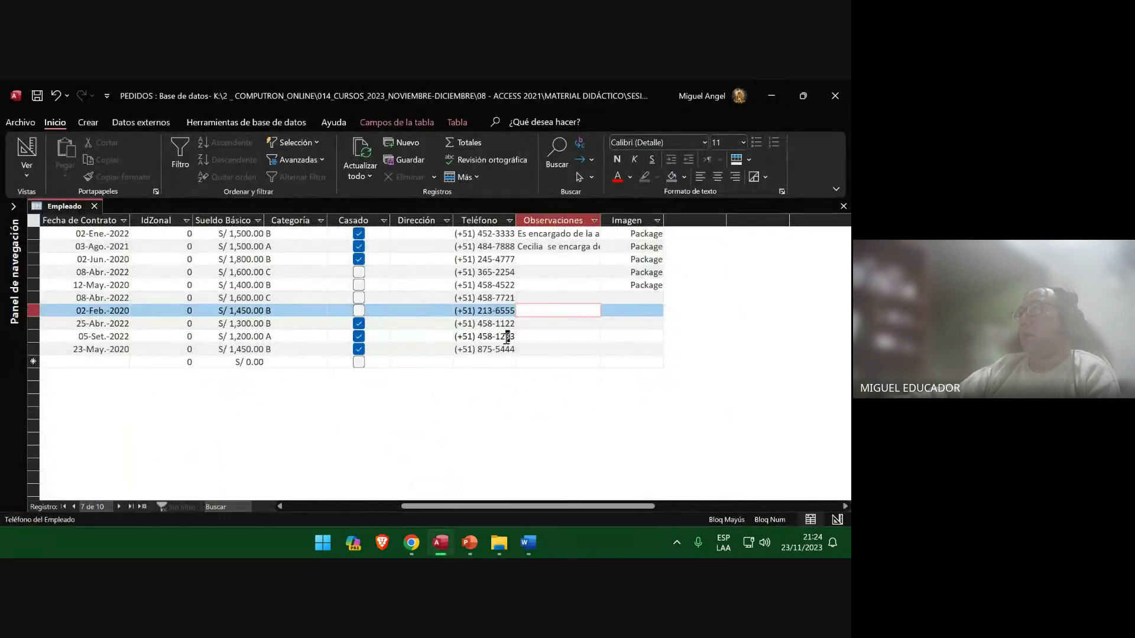
pyautogui.click(499, 336)
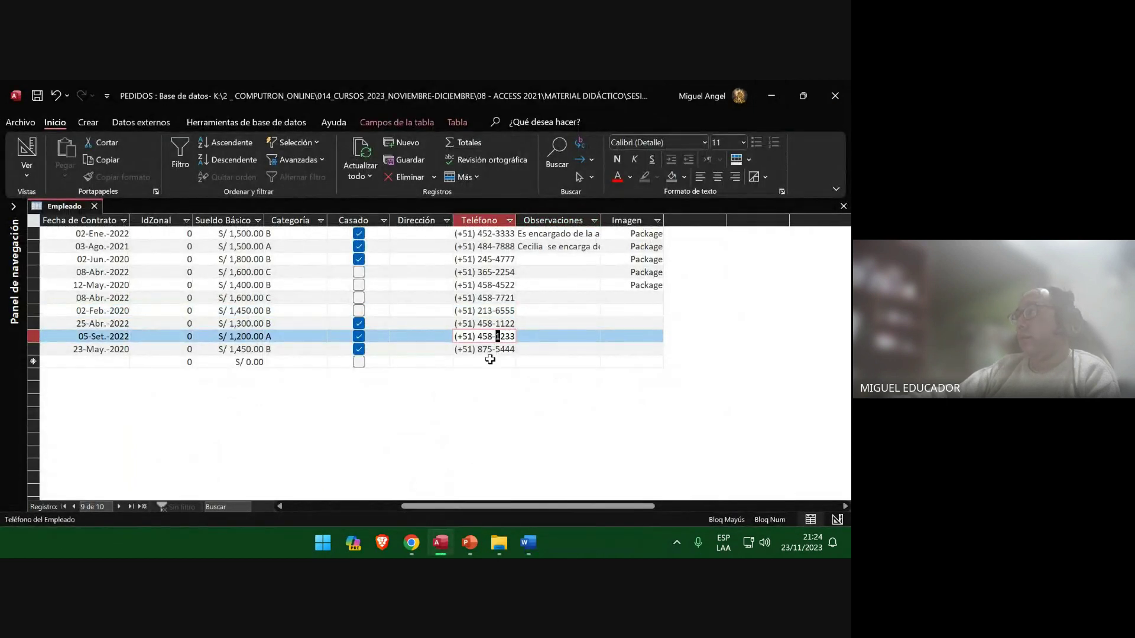
pyautogui.press('super')
pyautogui.write('RE')
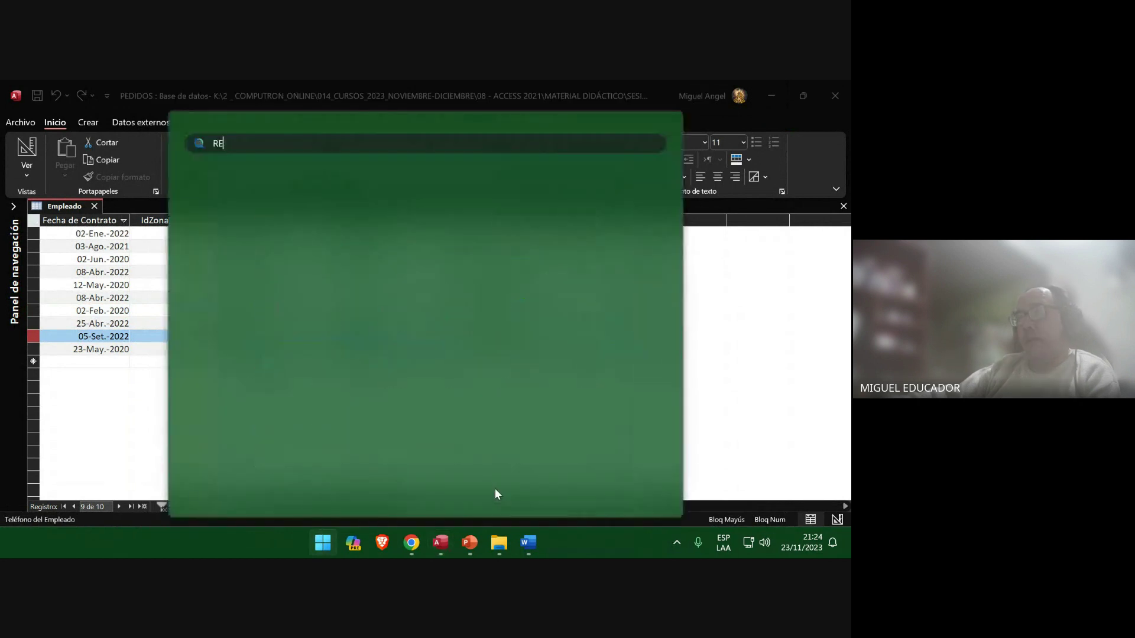
pyautogui.press('Escape')
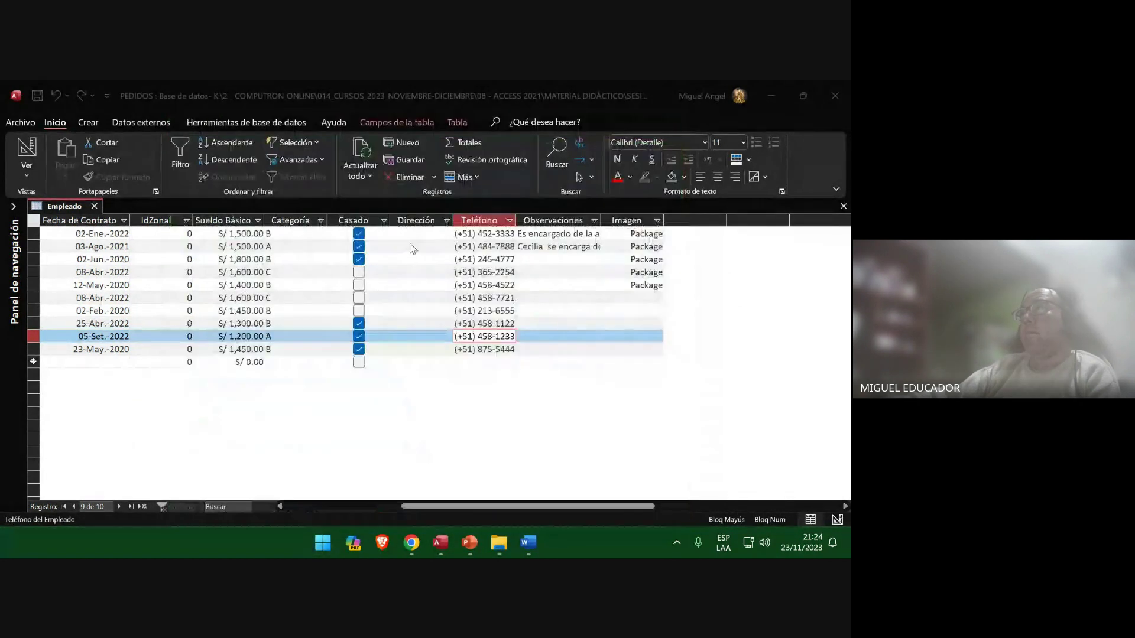
pyautogui.click(285, 208)
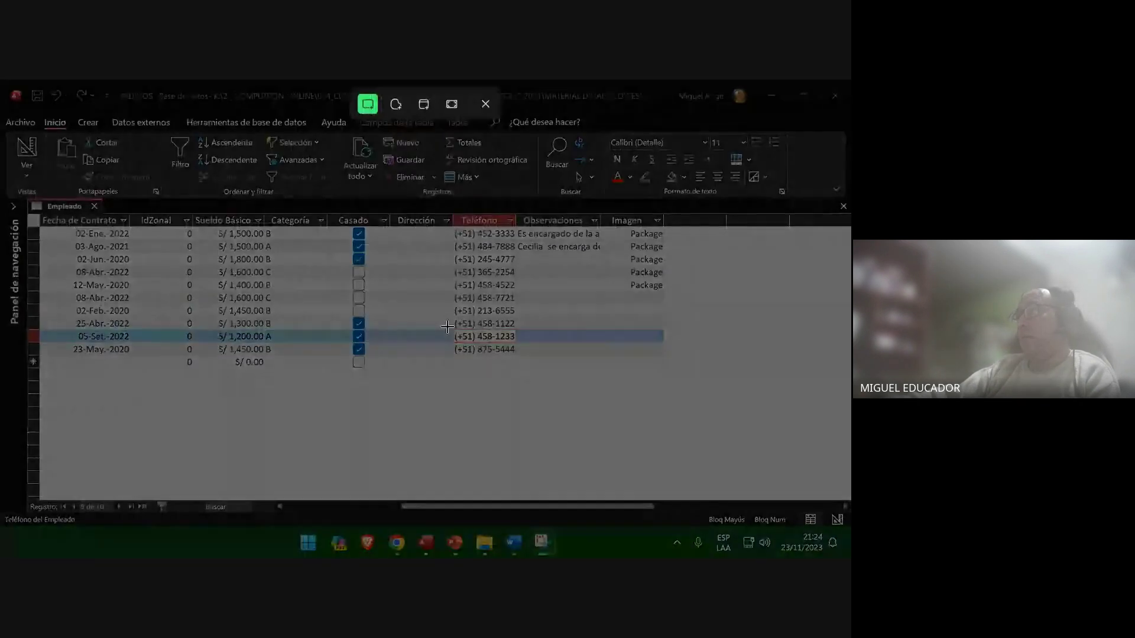
pyautogui.moveTo(447, 325); pyautogui.dragTo(520, 364)
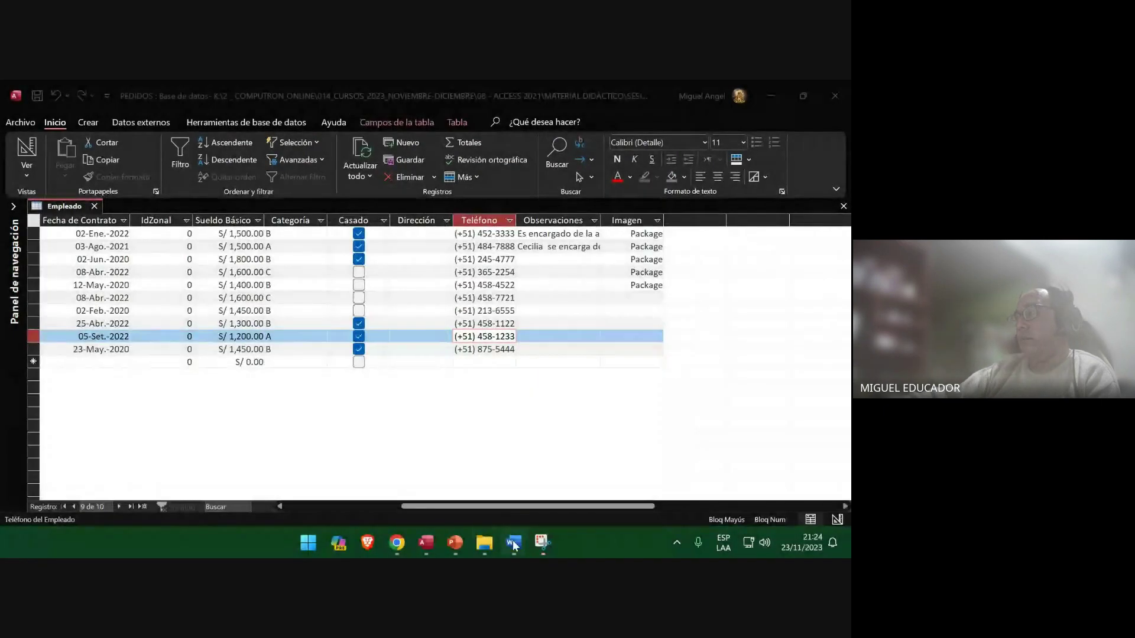
# Paste the snip into the Word document, set its text wrapping to Delante del texto and move it beside the Contrato/Fono table's brace.
pyautogui.click(514, 543)
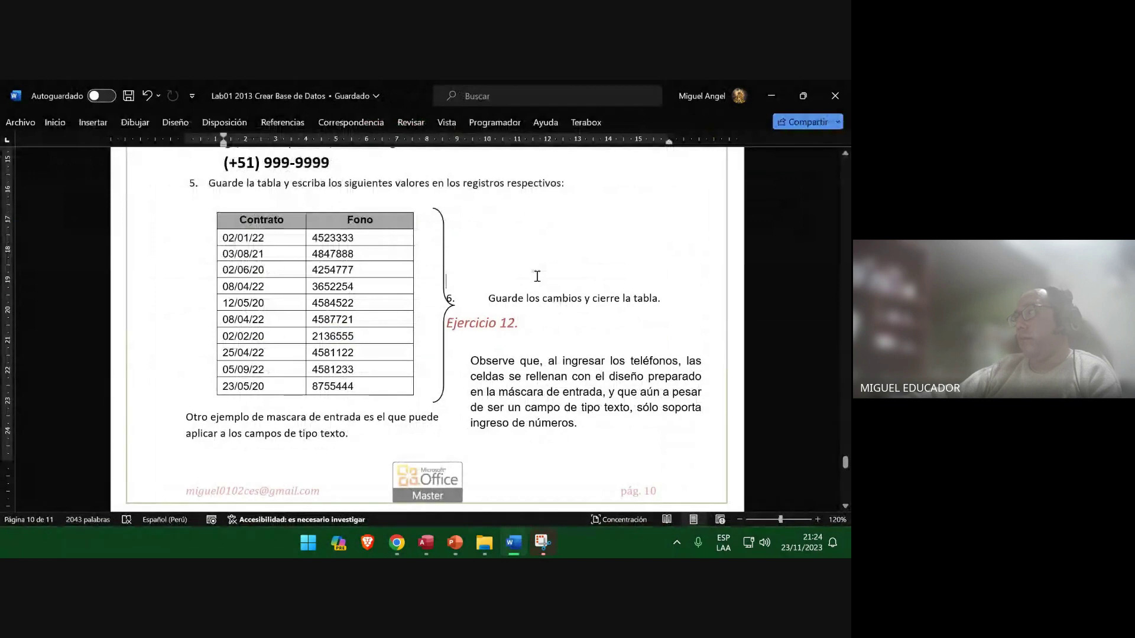
pyautogui.hotkey('ctrl', 'v')
pyautogui.moveTo(496, 289); pyautogui.dragTo(520, 287)
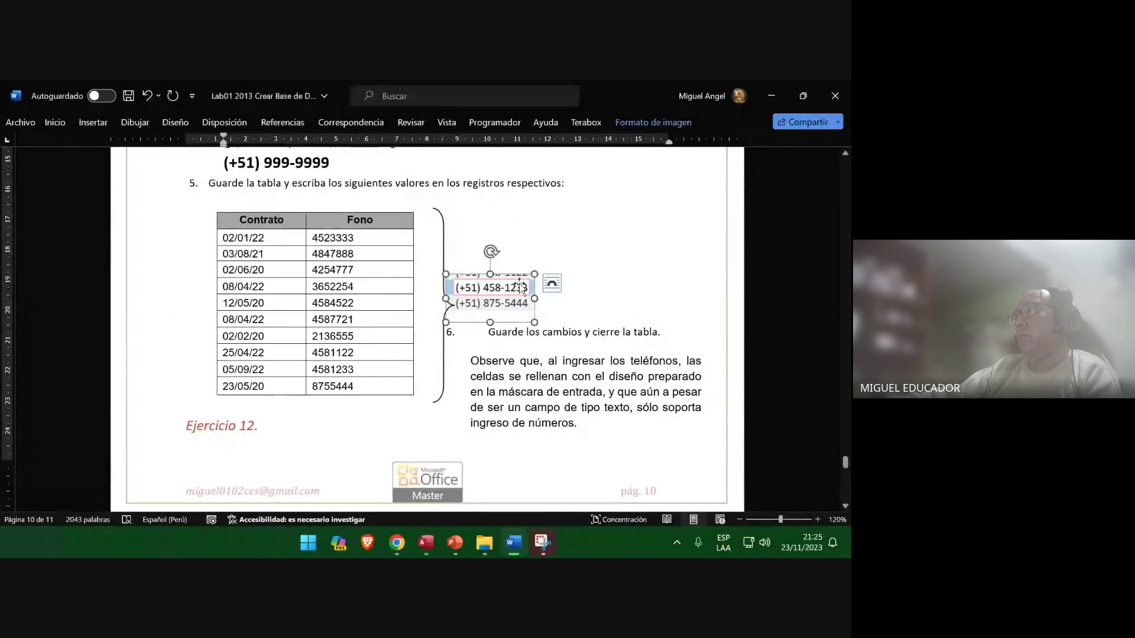
pyautogui.click(653, 123)
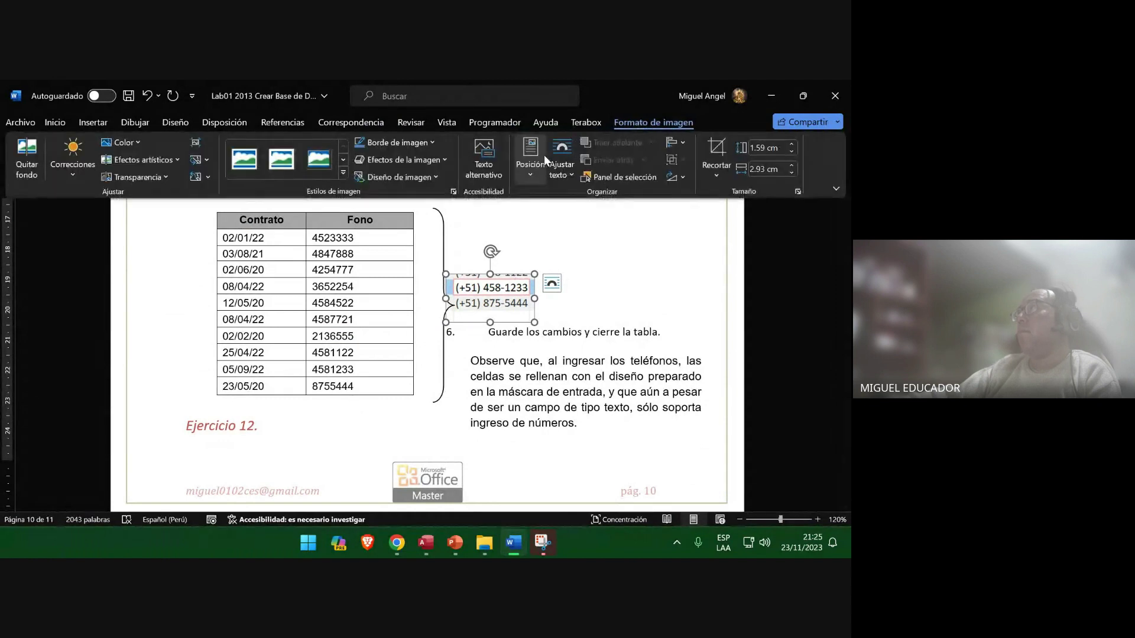
pyautogui.click(536, 161)
pyautogui.click(562, 163)
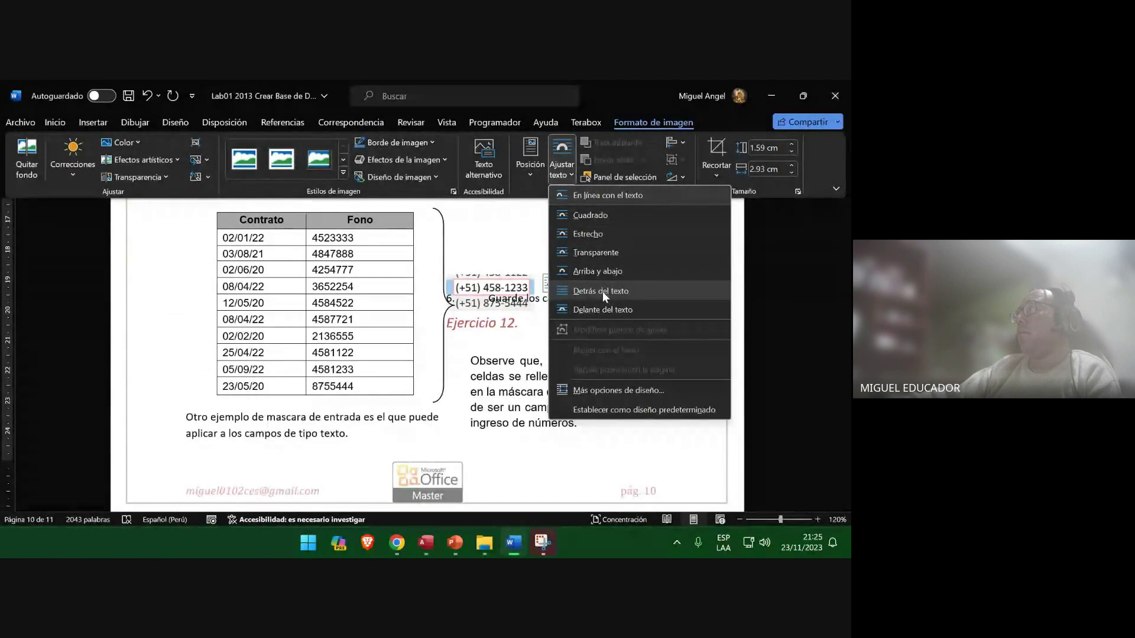
pyautogui.click(608, 309)
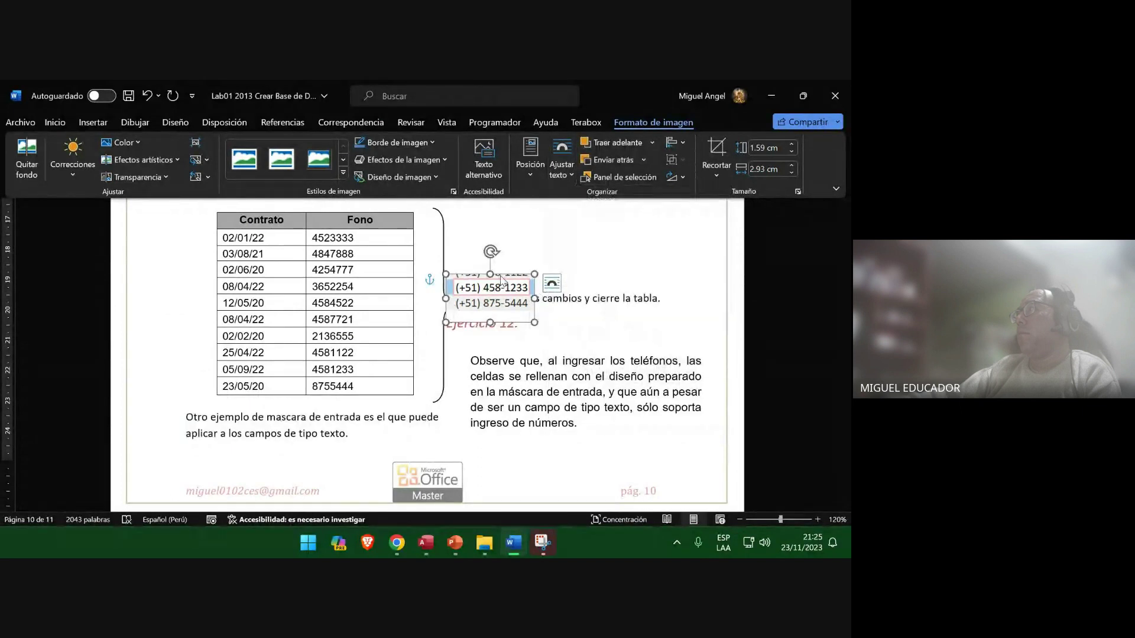
pyautogui.moveTo(522, 291); pyautogui.dragTo(566, 285)
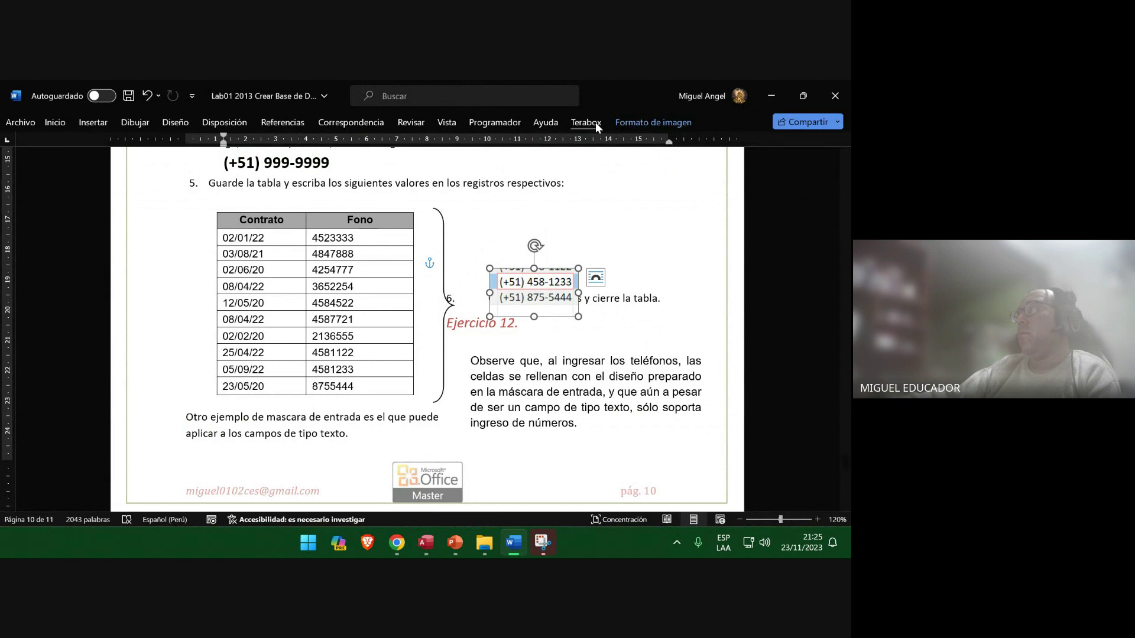
# Set the picture's wrapping to Transparente, enlarge it, position it just above the "Observe que" note and save the document.
pyautogui.click(629, 122)
pyautogui.click(562, 167)
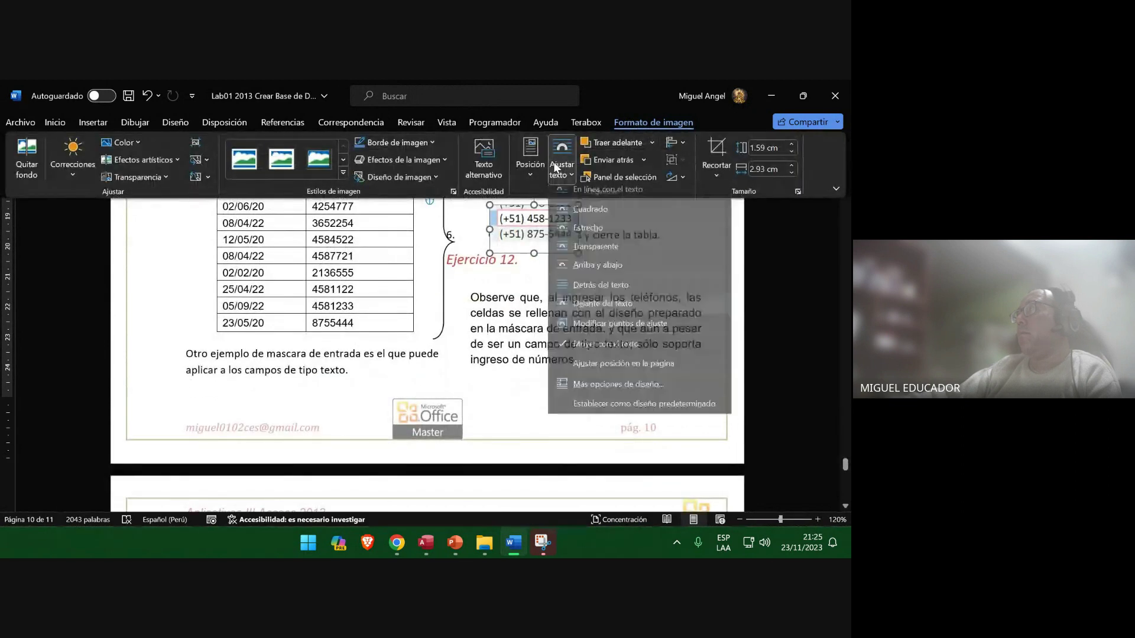
pyautogui.click(605, 252)
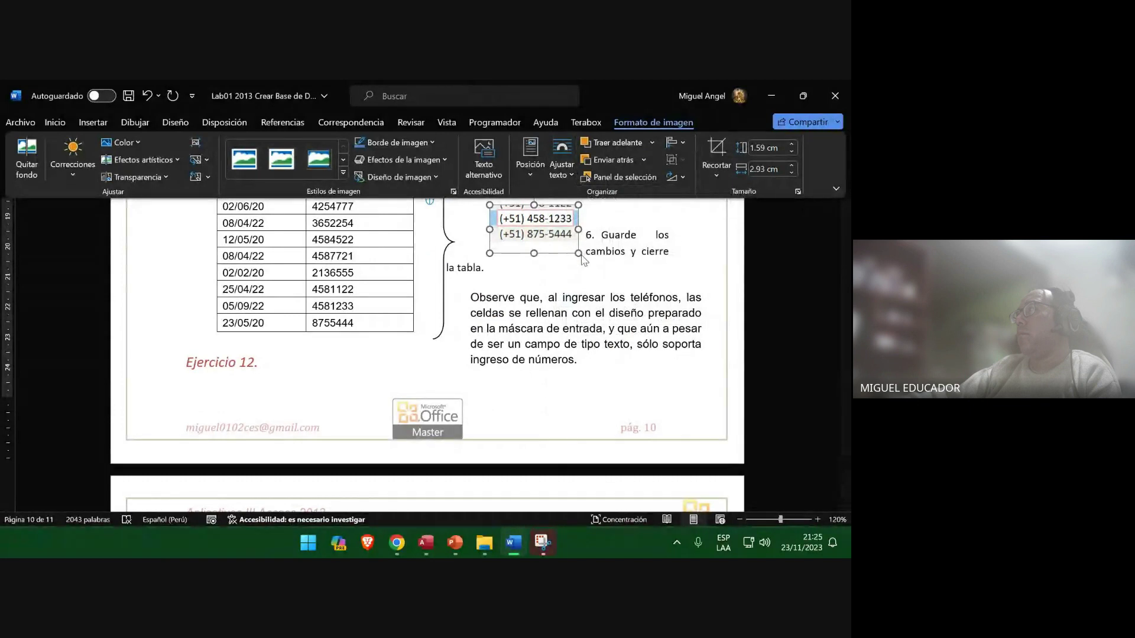
pyautogui.moveTo(579, 254); pyautogui.dragTo(617, 274)
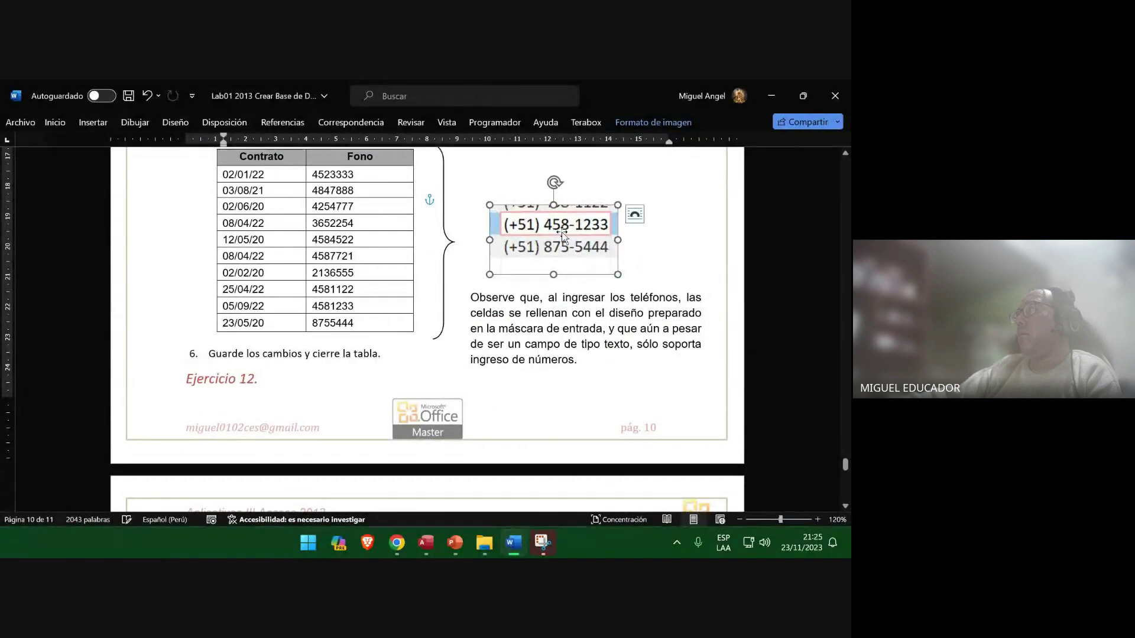
pyautogui.moveTo(562, 234)
pyautogui.mouseDown()
pyautogui.moveTo(568, 201)
pyautogui.moveTo(572, 244)
pyautogui.mouseUp()
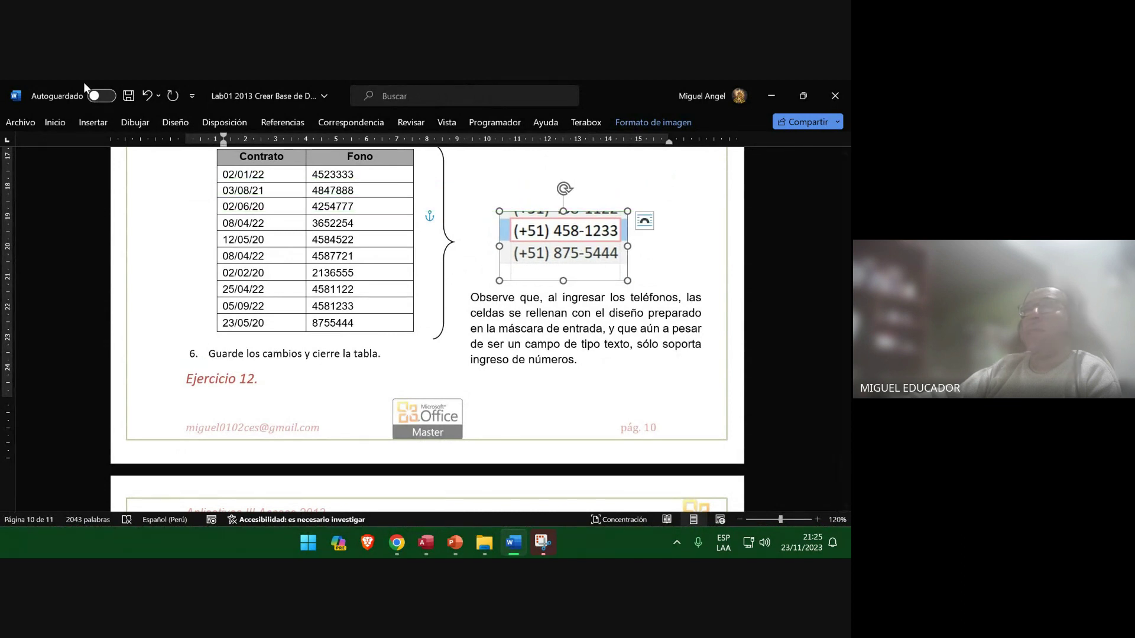
pyautogui.click(128, 95)
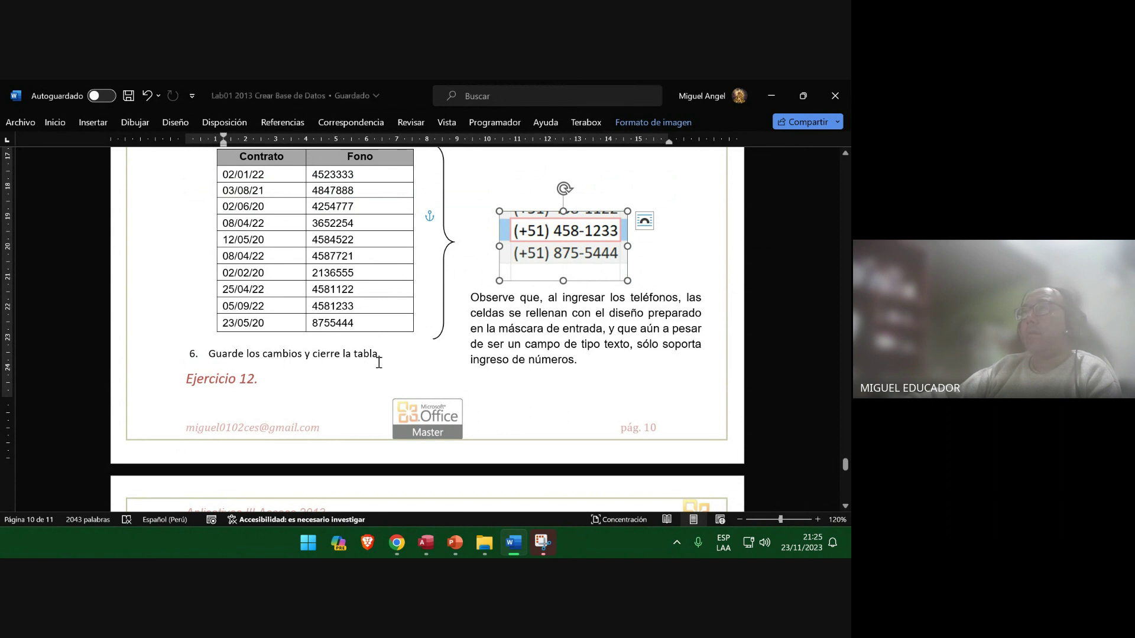
# Insert a page break before the Ejercicio 12 heading and save the document.
pyautogui.click(185, 379)
pyautogui.hotkey('ctrl', 'Return')
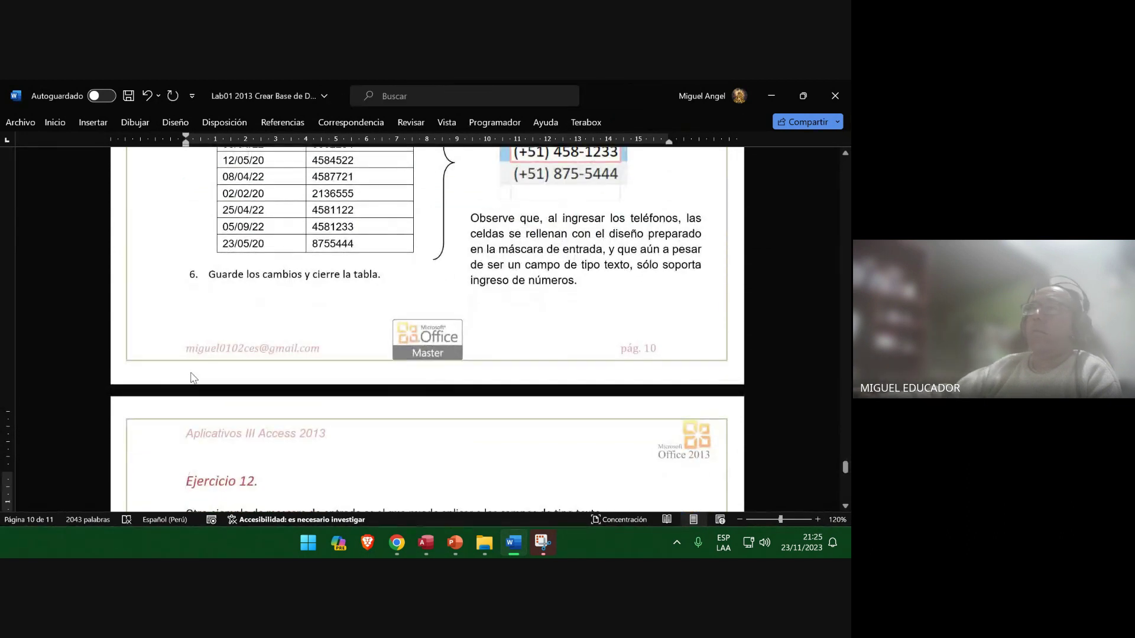
pyautogui.click(130, 98)
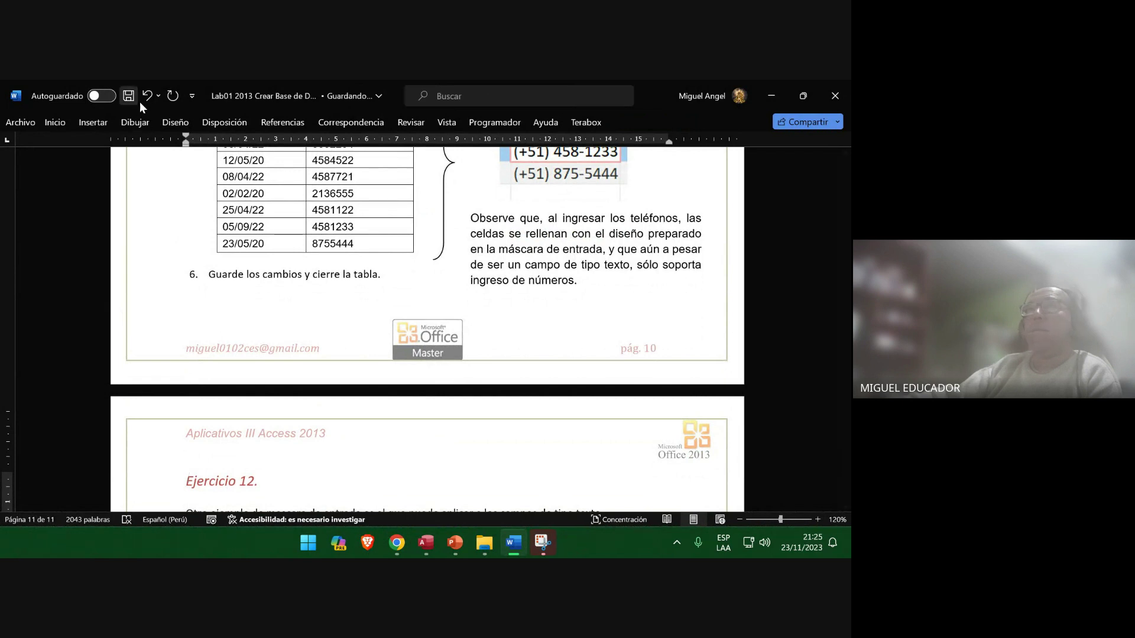
# Copy the input mask given for the Cargo field in step 3 of Ejercicio 12.
pyautogui.scroll(-4, 412, 311)
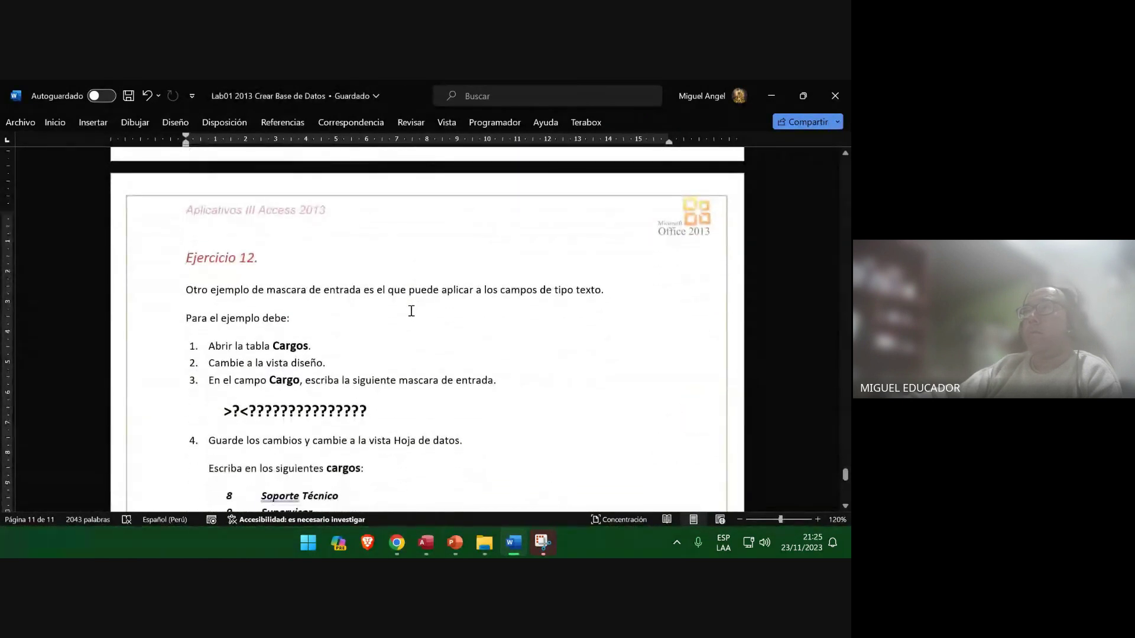
pyautogui.scroll(-1, 411, 310)
pyautogui.scroll(-1, 378, 289)
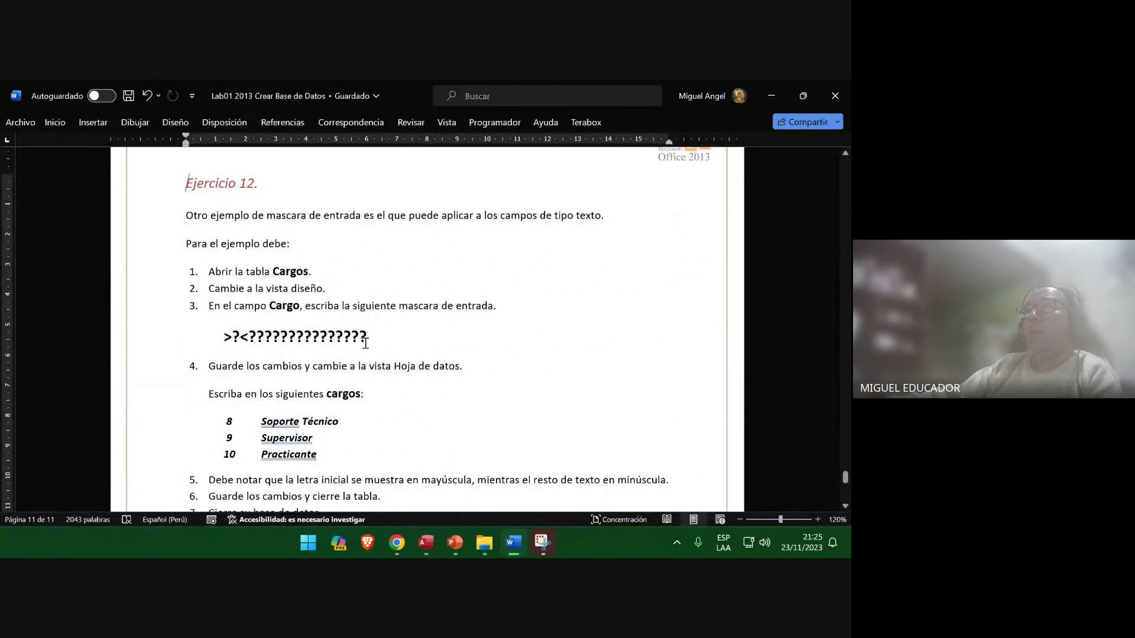
pyautogui.moveTo(372, 338); pyautogui.dragTo(241, 338)
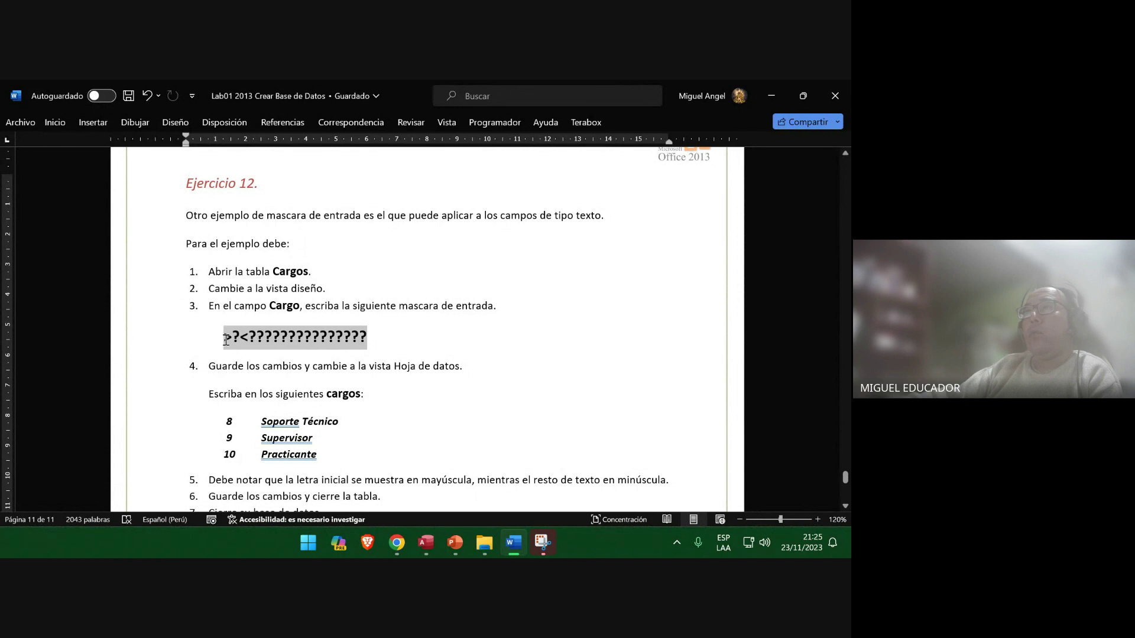
pyautogui.rightClick(298, 343)
pyautogui.click(334, 311)
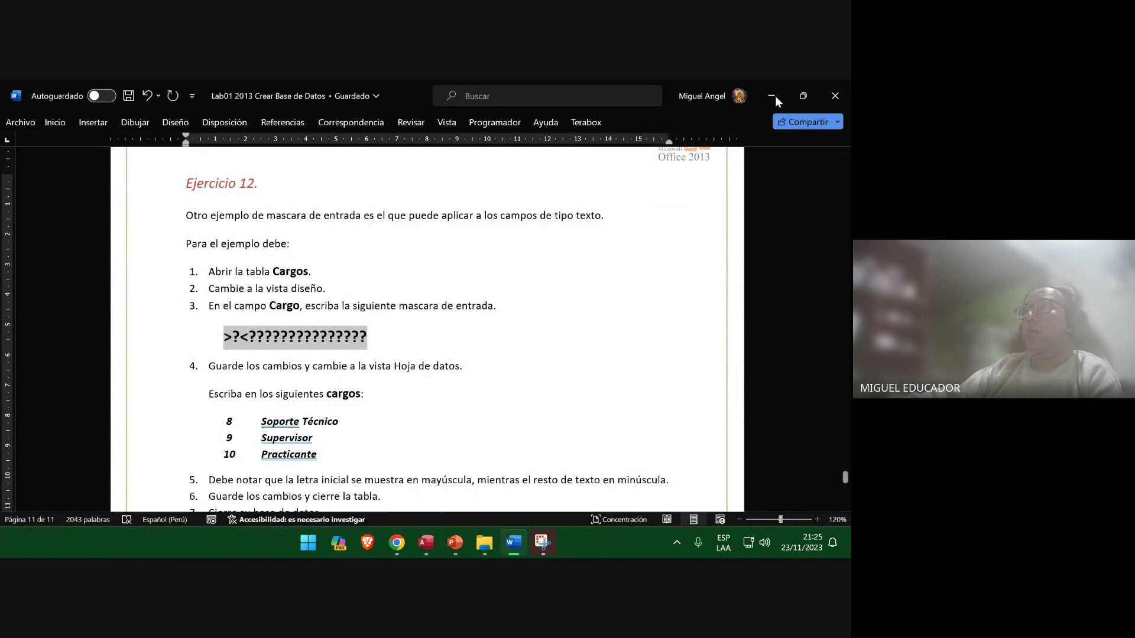
# Return to Access, close the Empleado table and open the Cargo table in datasheet view.
pyautogui.click(771, 97)
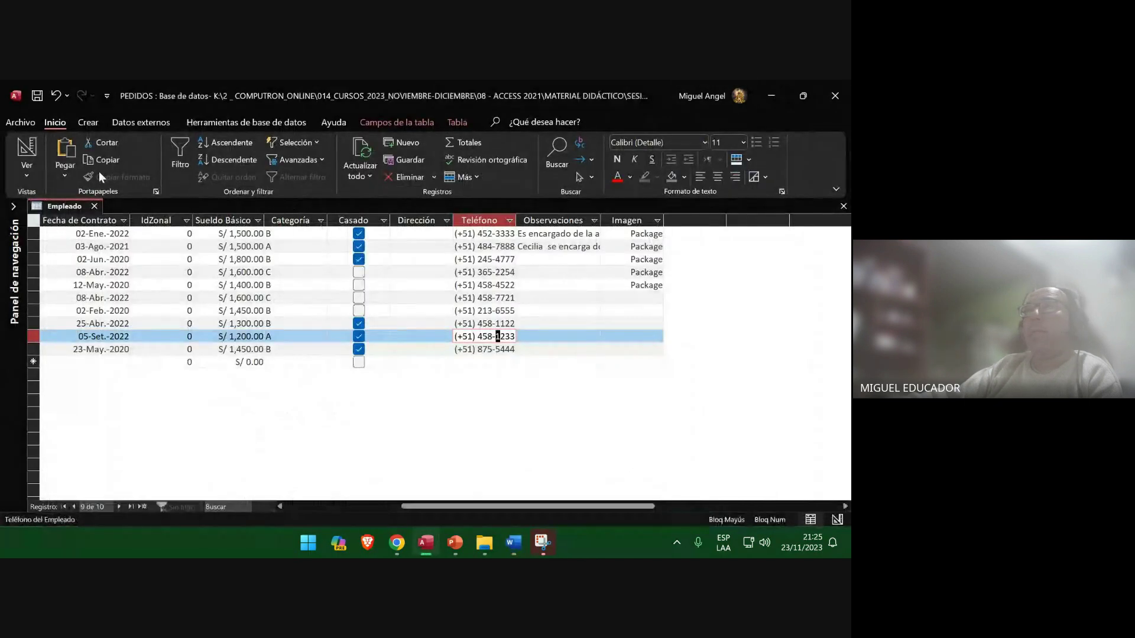
pyautogui.click(843, 206)
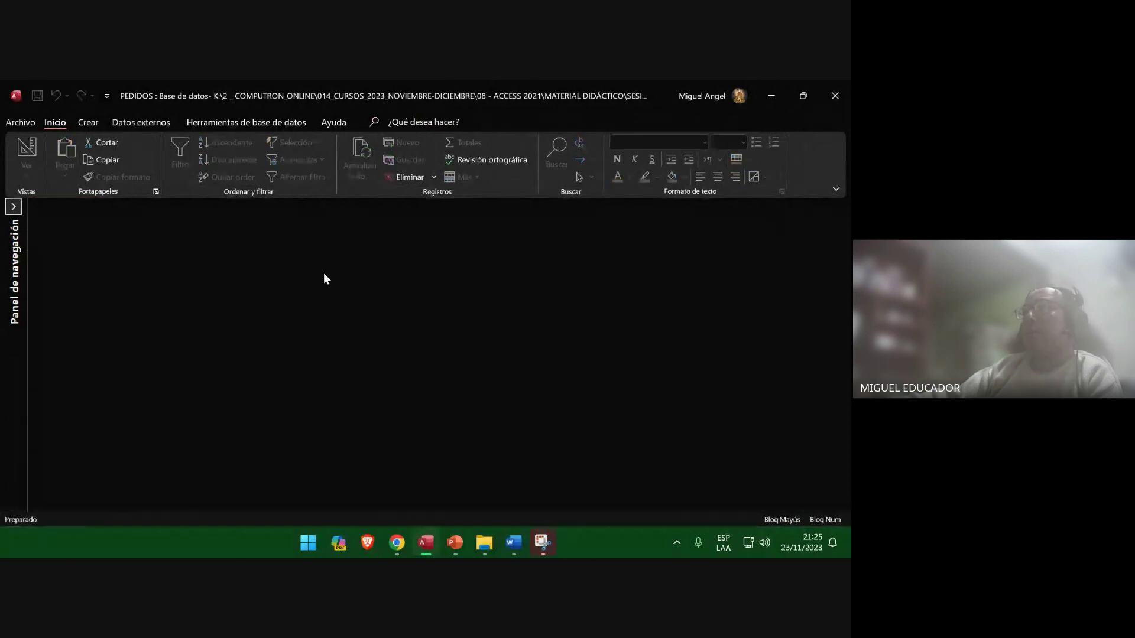
pyautogui.click(12, 207)
pyautogui.doubleClick(55, 263)
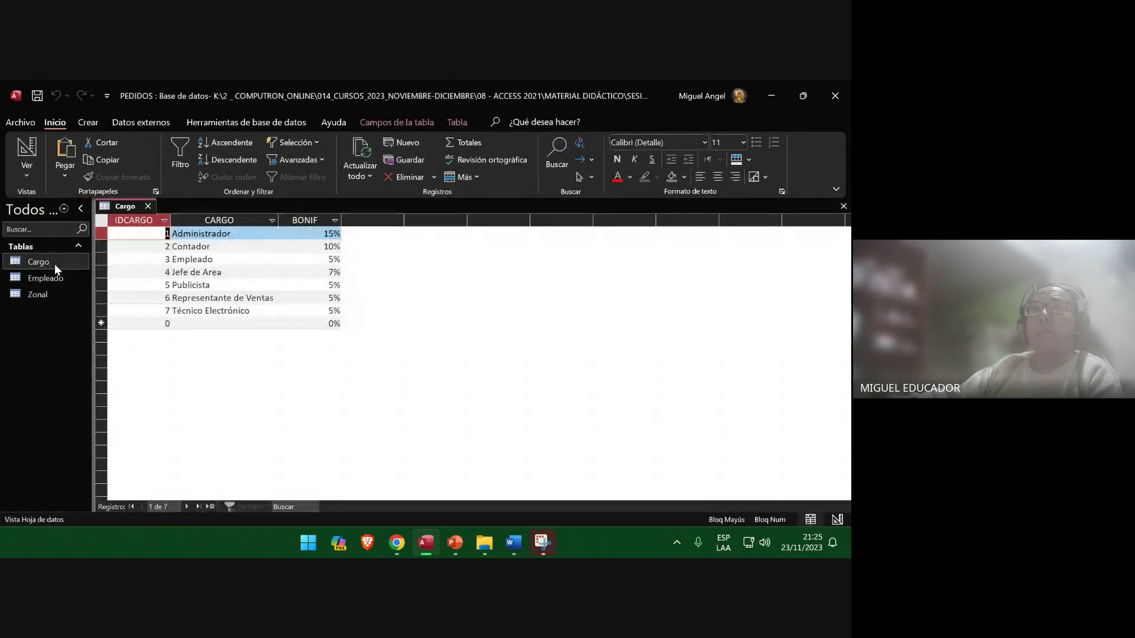
# Switch to the class presentation in PowerPoint and insert a screenshot of the Access window showing the Cargo datasheet on slide 110.
pyautogui.click(455, 542)
pyautogui.click(103, 125)
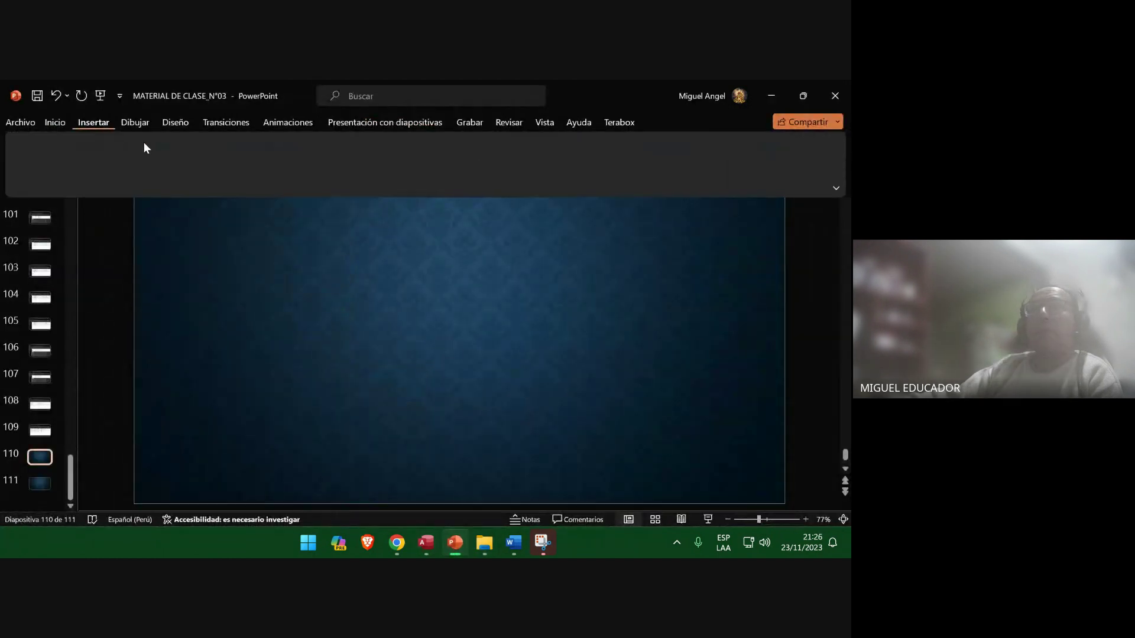
pyautogui.click(161, 146)
pyautogui.click(204, 220)
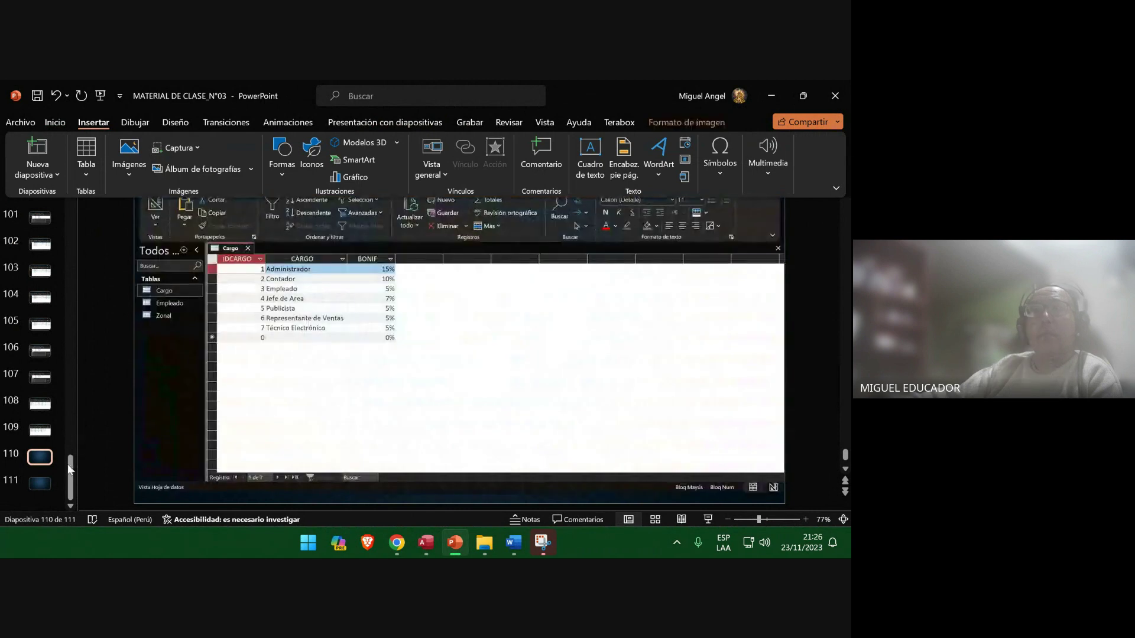
# Add three blank slides after slide 111, select slide 111 and save the presentation.
pyautogui.click(43, 483)
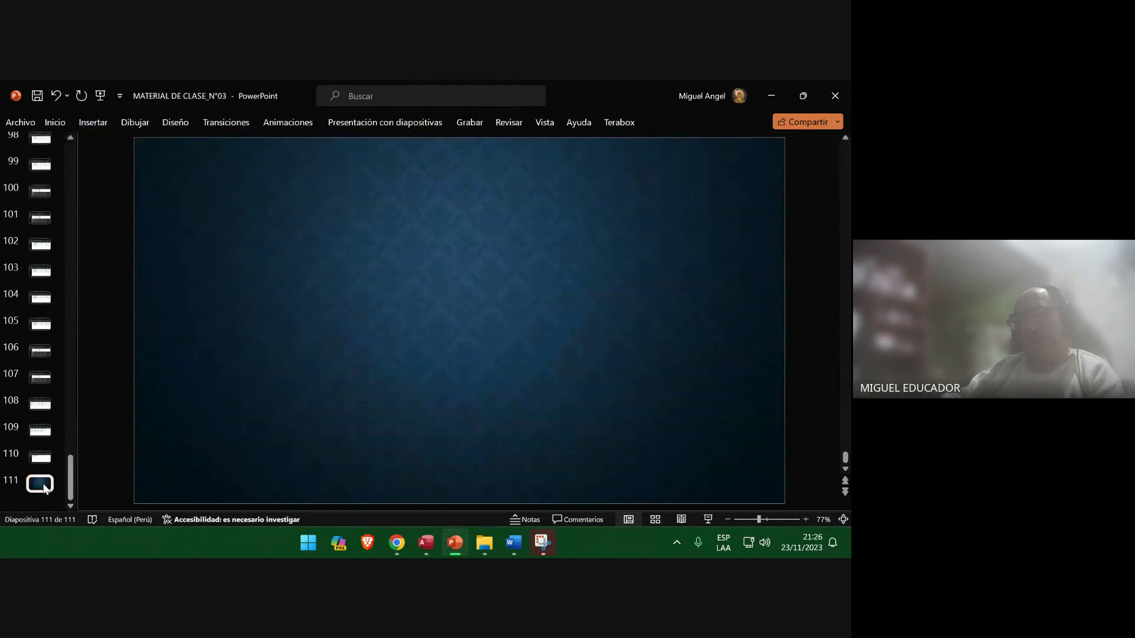
pyautogui.press('Return')
pyautogui.press('Return')
pyautogui.press('Return')
pyautogui.click(37, 408)
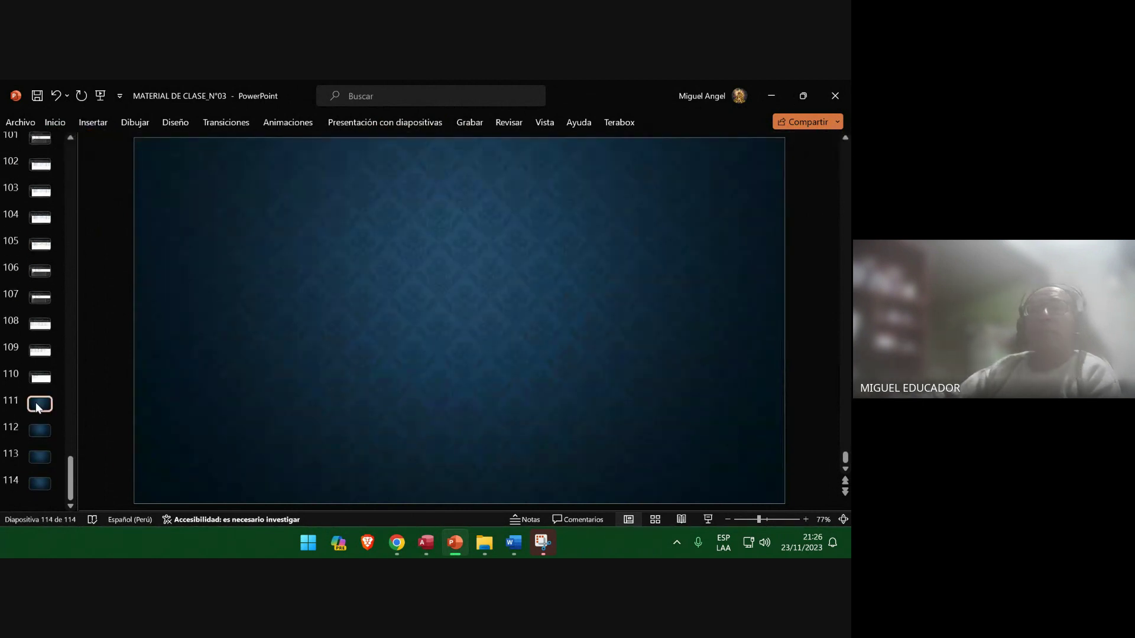
pyautogui.click(45, 96)
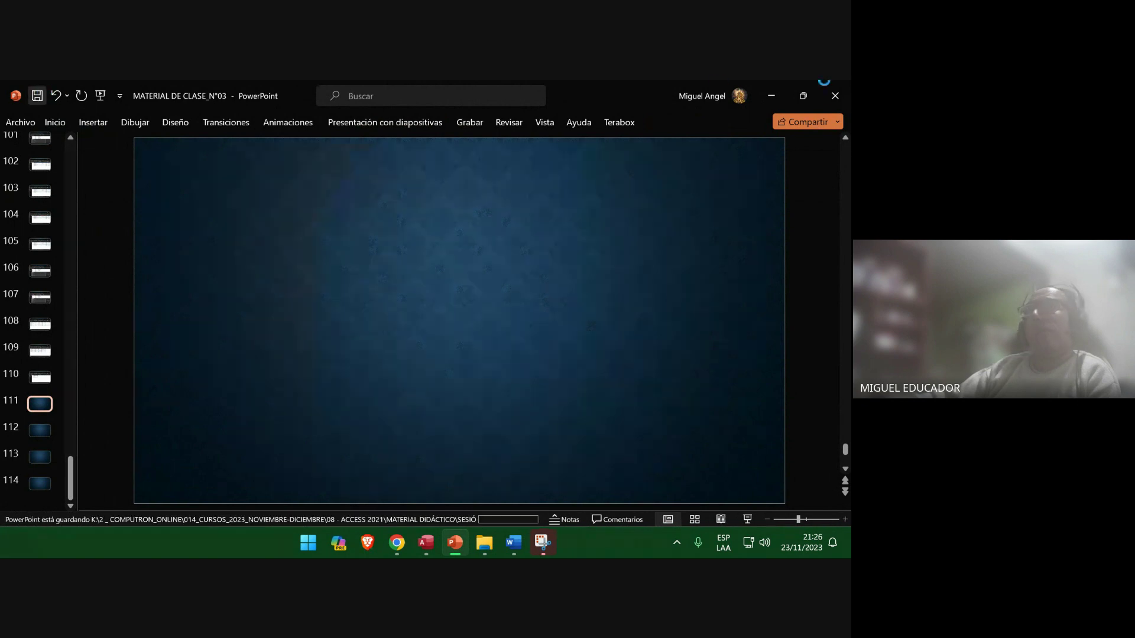
# Return to Access, switch the Cargo table to design view, recheck Ejercicio 12 in Word and open IDCARGO's Formato property.
pyautogui.click(769, 96)
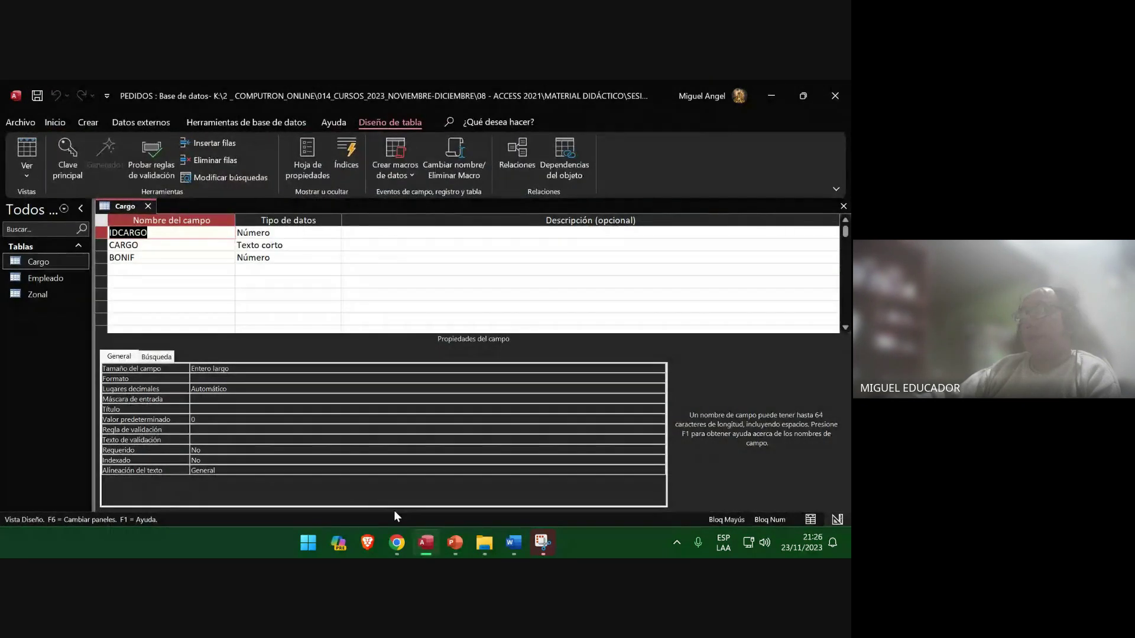
pyautogui.click(513, 542)
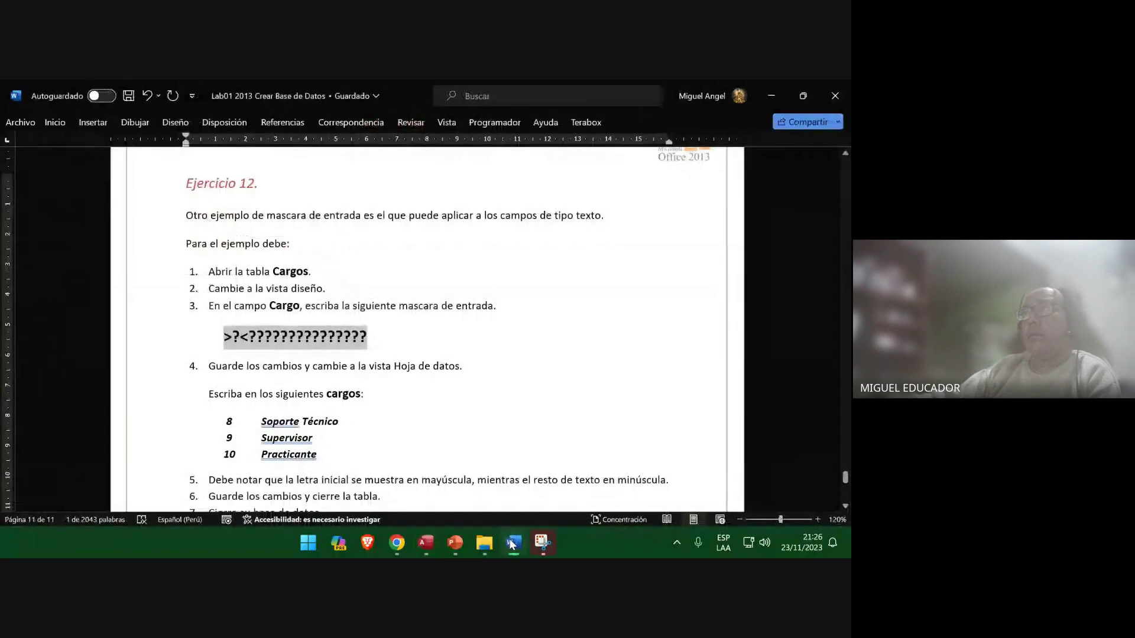
pyautogui.click(512, 544)
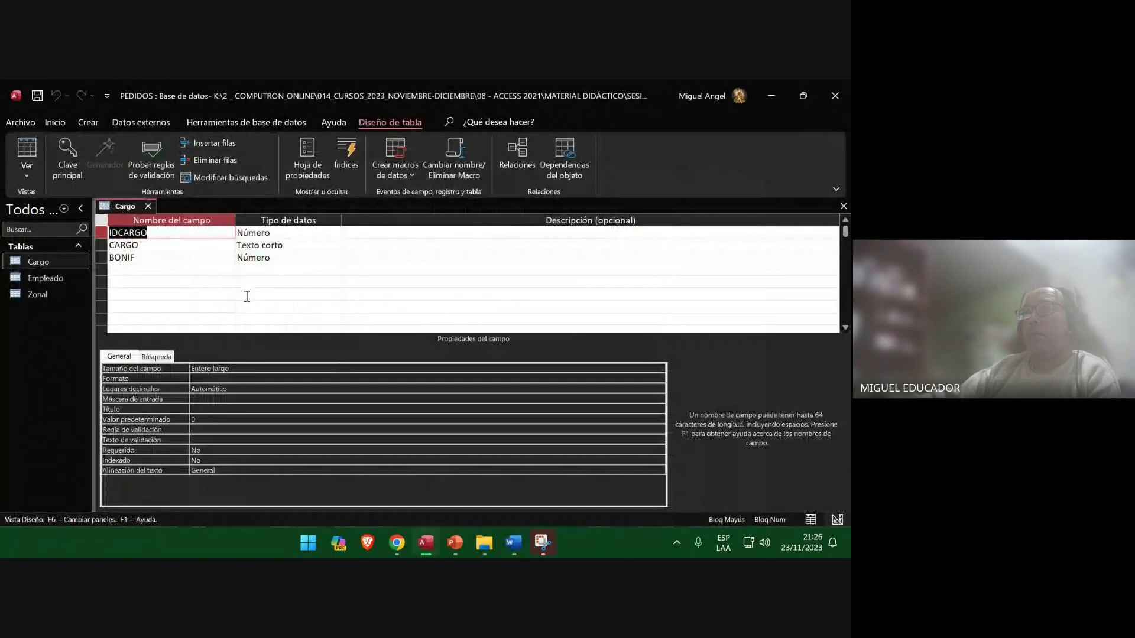
pyautogui.click(247, 378)
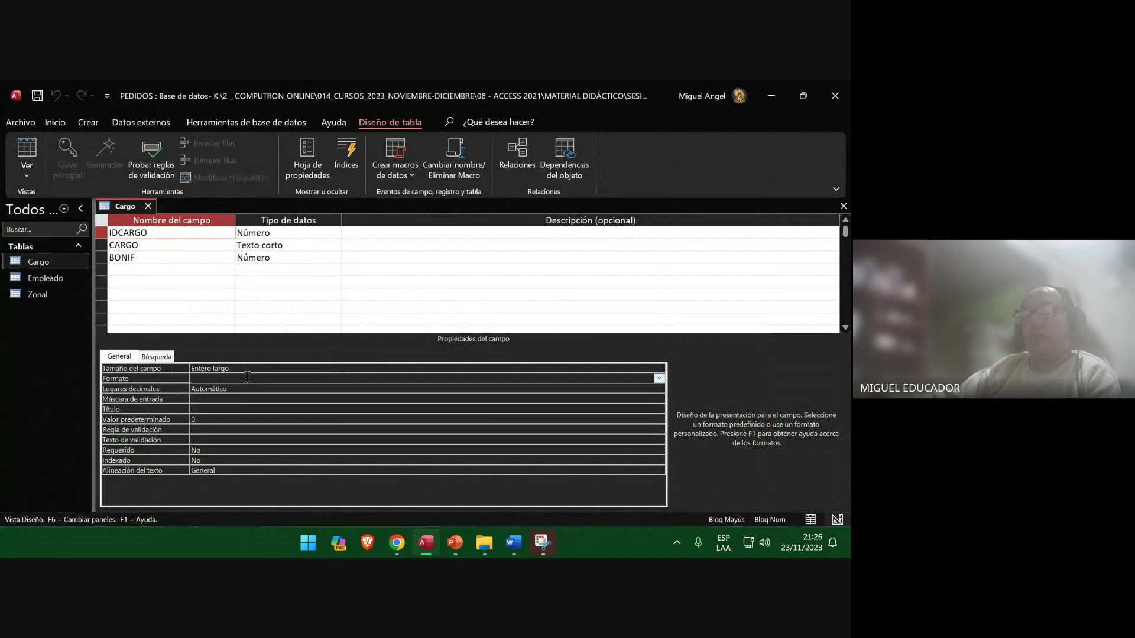
# Insert a screenshot of the Cargo table's design view on slide 111 of the presentation and select slide 112.
pyautogui.click(458, 547)
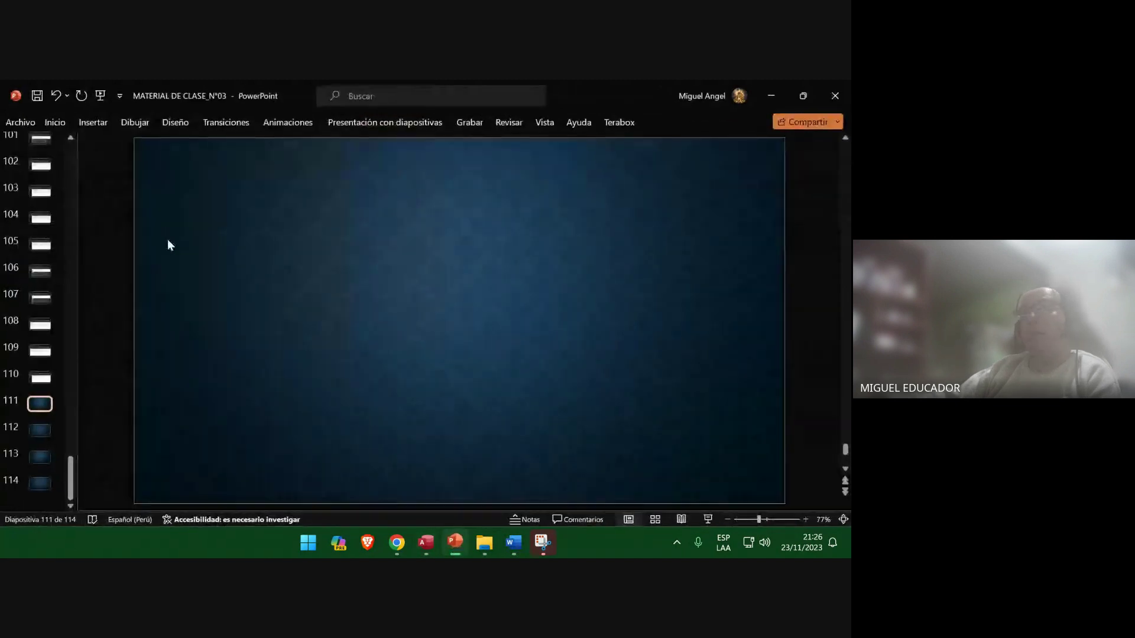
pyautogui.click(94, 123)
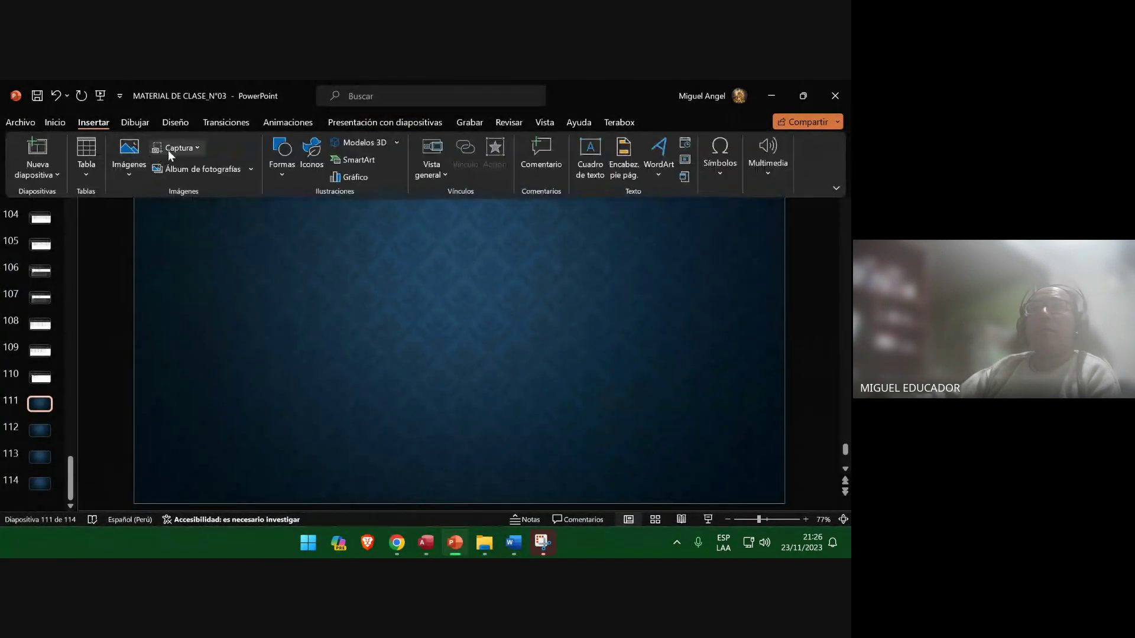
pyautogui.click(171, 147)
pyautogui.click(140, 313)
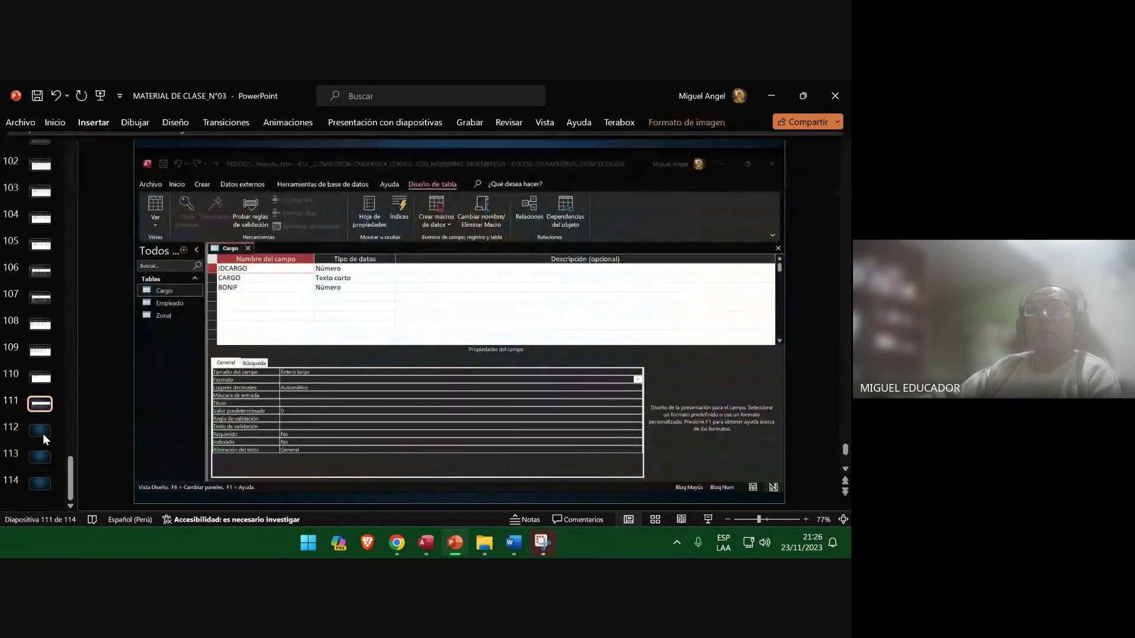
pyautogui.click(43, 434)
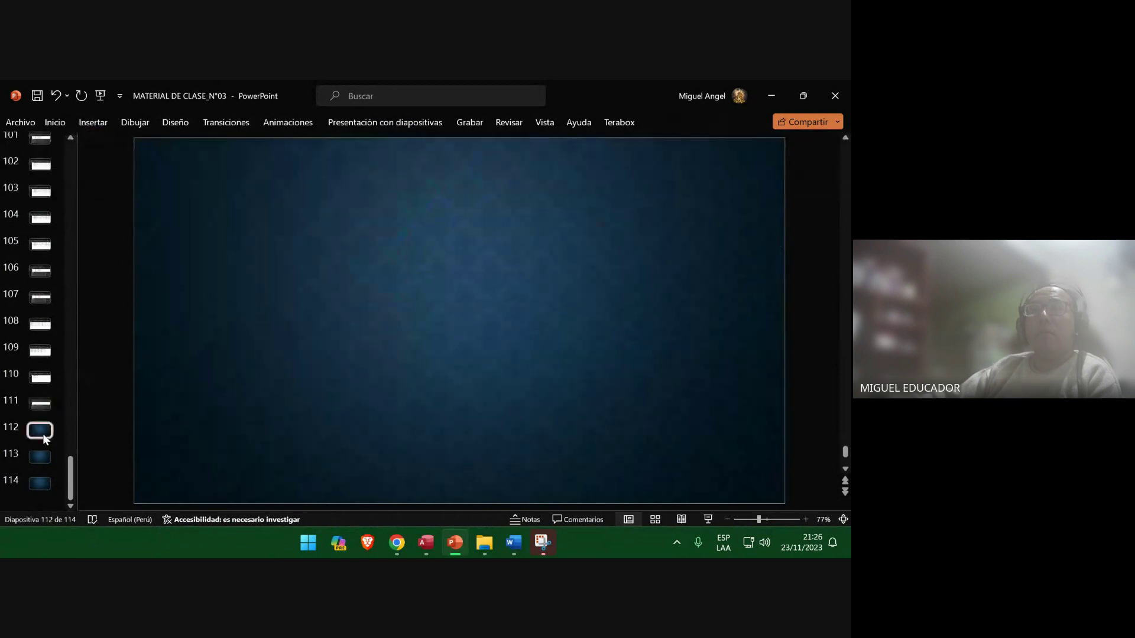
# Return to Access and enter the copied mask >?<??????????????? in the Formato property of IDCARGO.
pyautogui.click(771, 96)
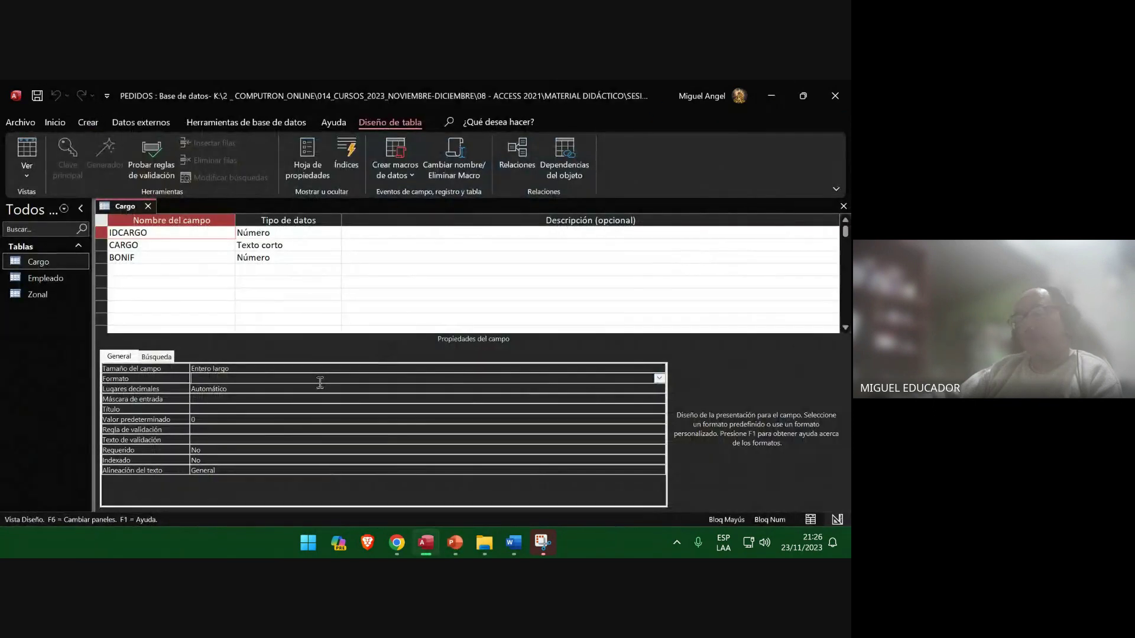
pyautogui.write('>?<???????????????')
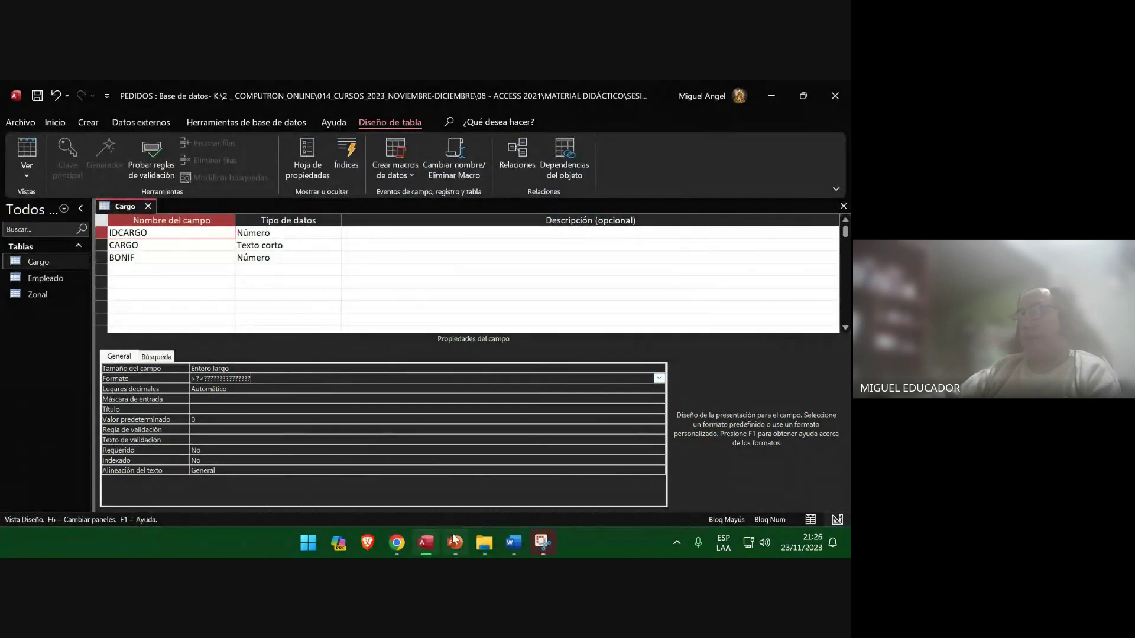
# Insert a screenshot of the Access window with the filled Formato property on slide 112, select slide 113 and save the presentation.
pyautogui.click(453, 539)
pyautogui.click(96, 124)
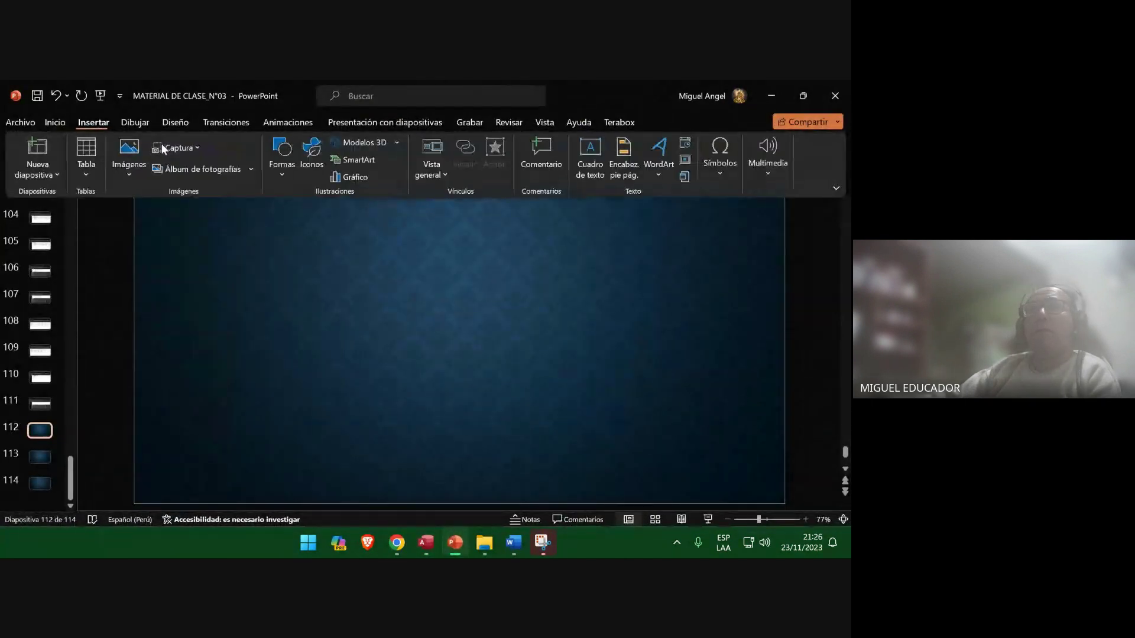
pyautogui.click(185, 150)
pyautogui.click(191, 211)
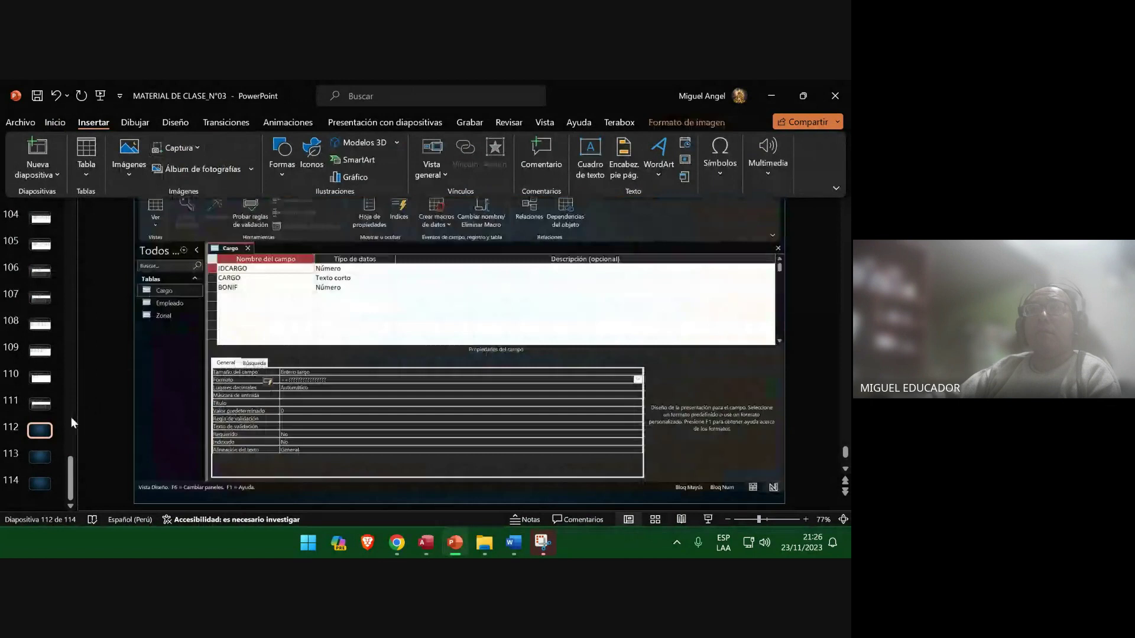
pyautogui.click(47, 459)
pyautogui.click(37, 96)
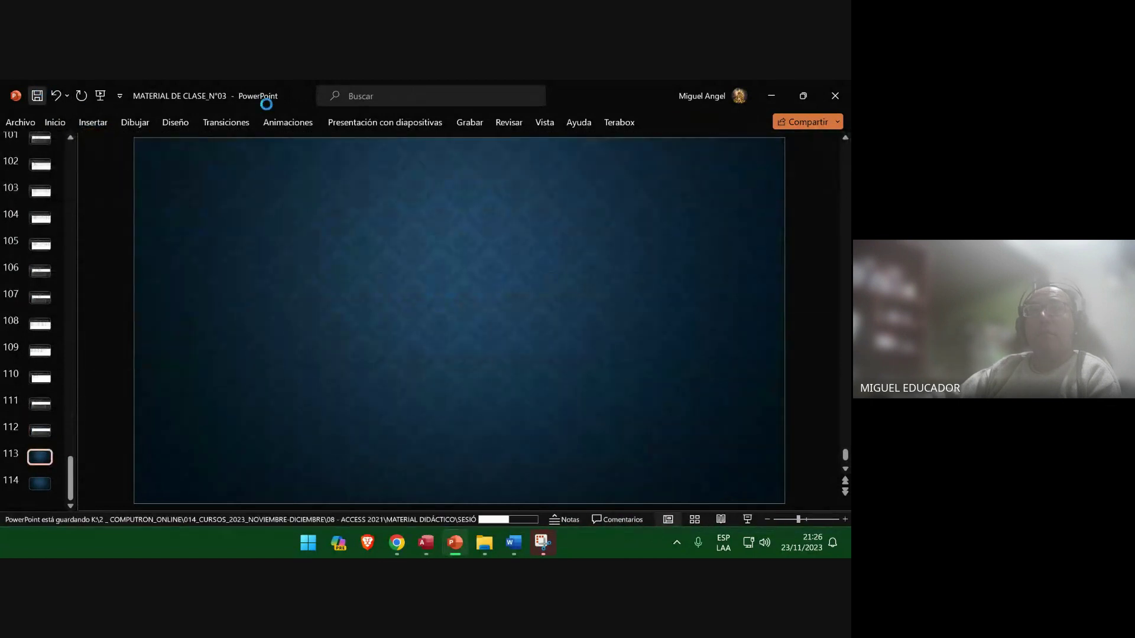
# Return to Access, switch the Cargo table to datasheet view while saving its design, and fit the IDCARGO column to its contents.
pyautogui.click(775, 84)
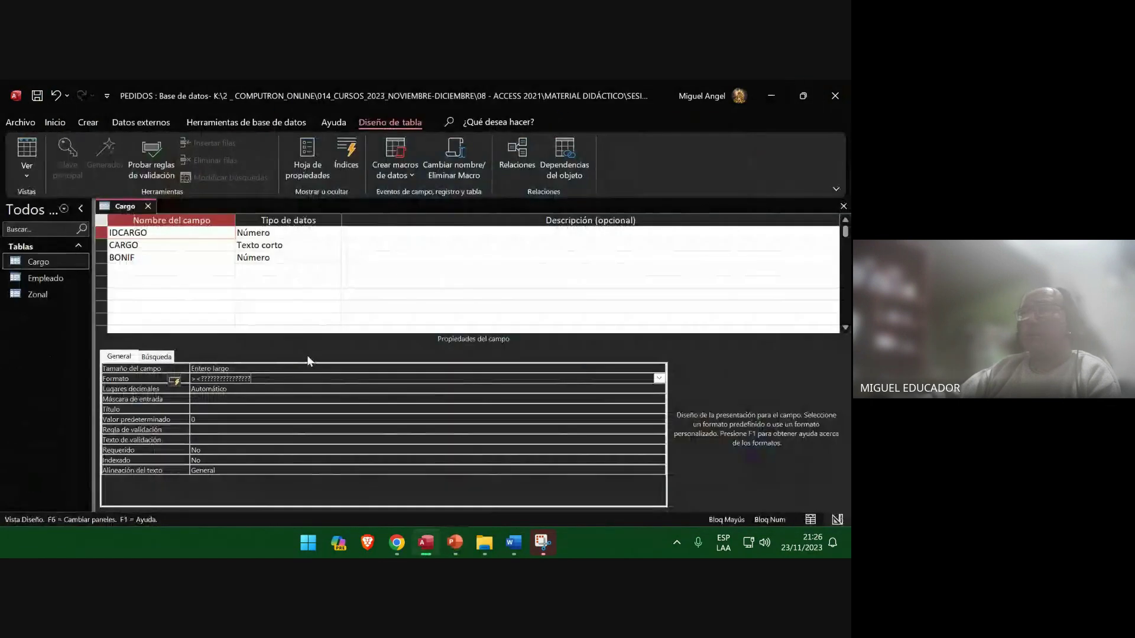
pyautogui.click(28, 151)
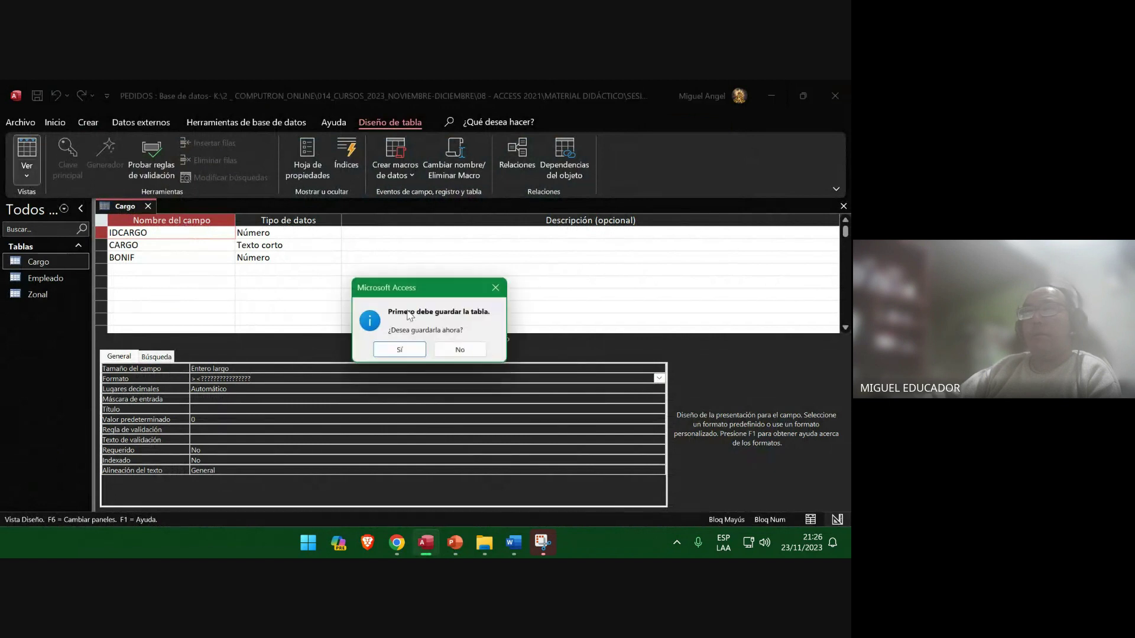
pyautogui.click(407, 354)
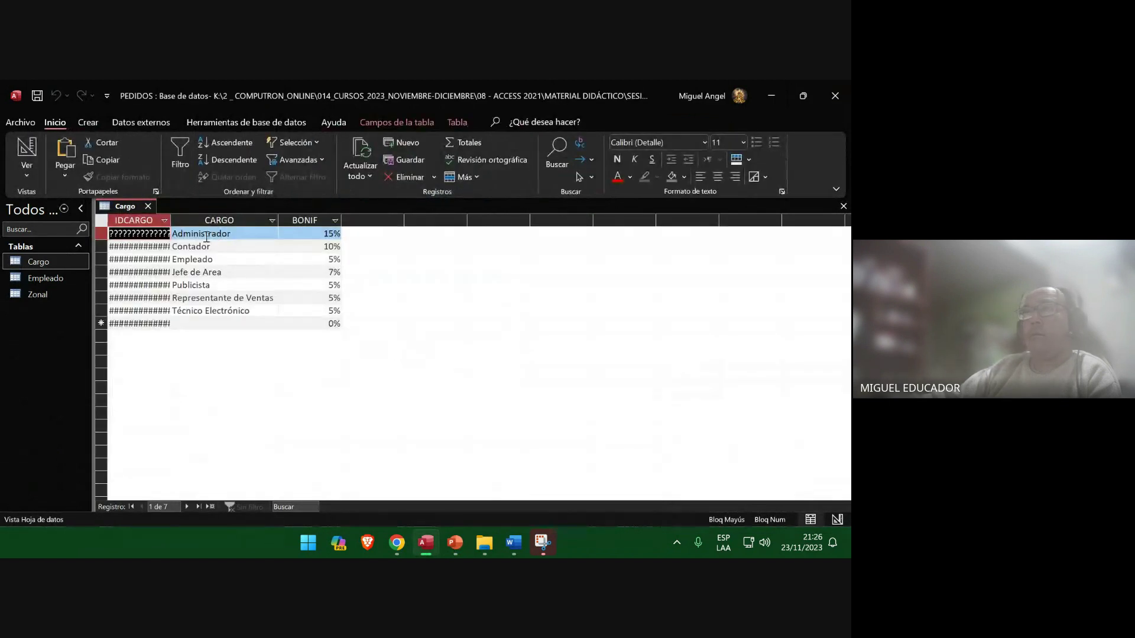
pyautogui.doubleClick(171, 220)
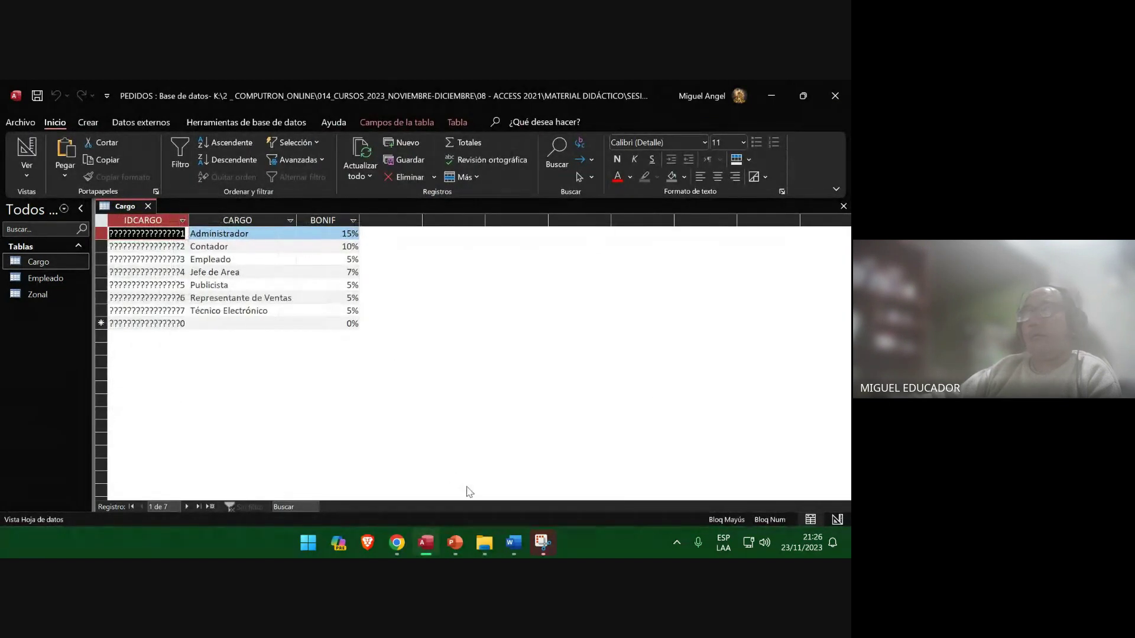
# Check step 3 of Ejercicio 12 in Word for the field that takes the input mask and return to Access.
pyautogui.click(462, 542)
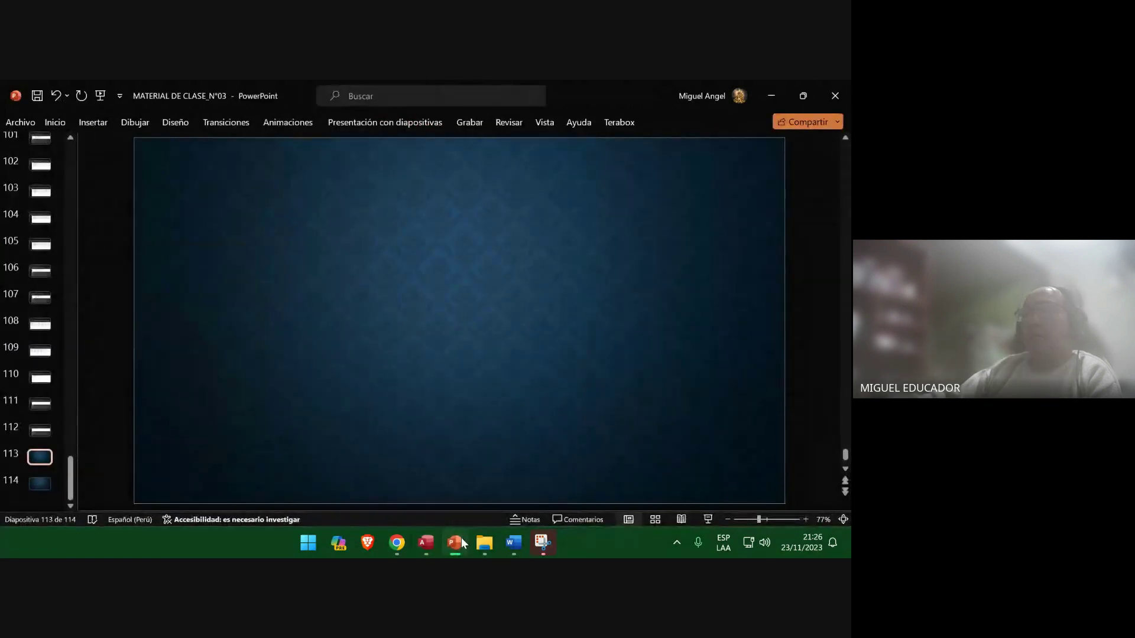
pyautogui.click(463, 542)
pyautogui.click(513, 544)
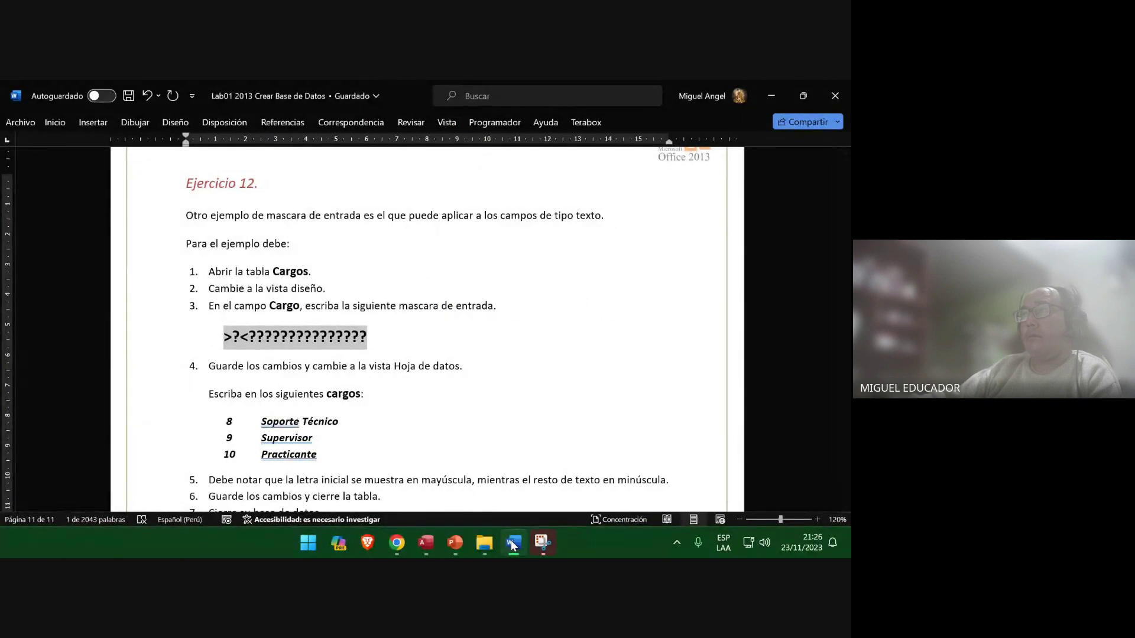
pyautogui.click(514, 544)
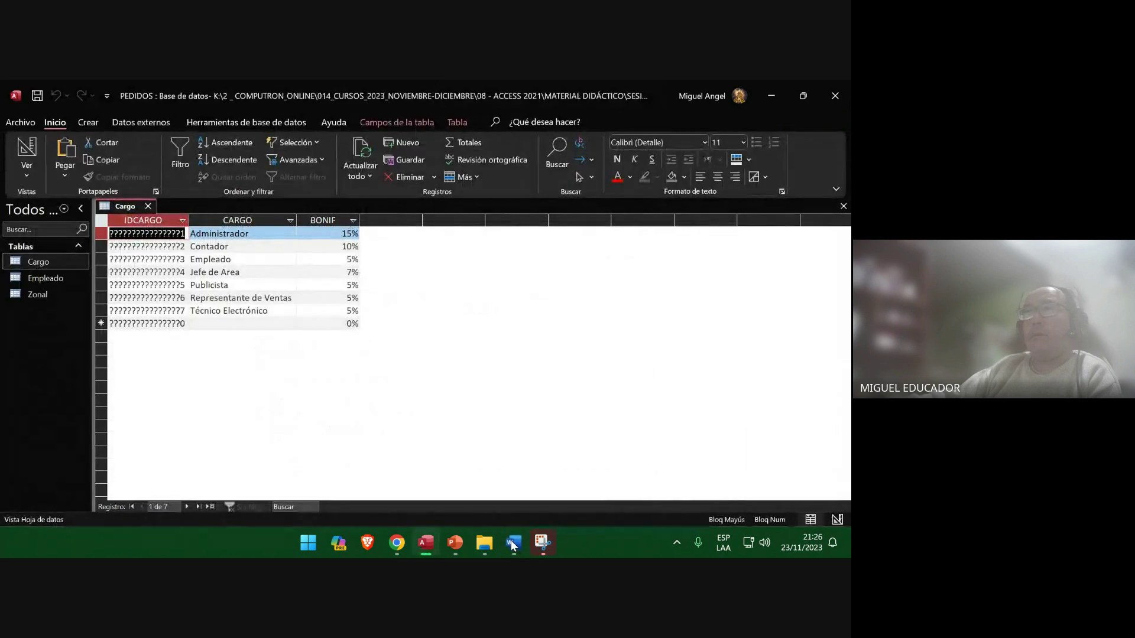
pyautogui.click(455, 542)
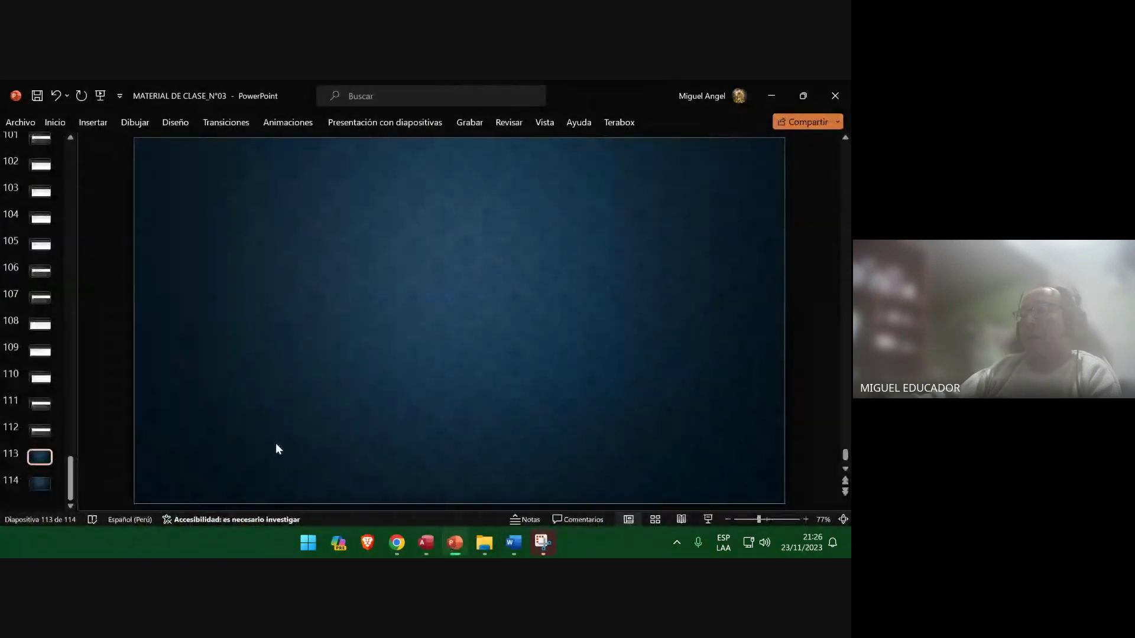
pyautogui.click(426, 542)
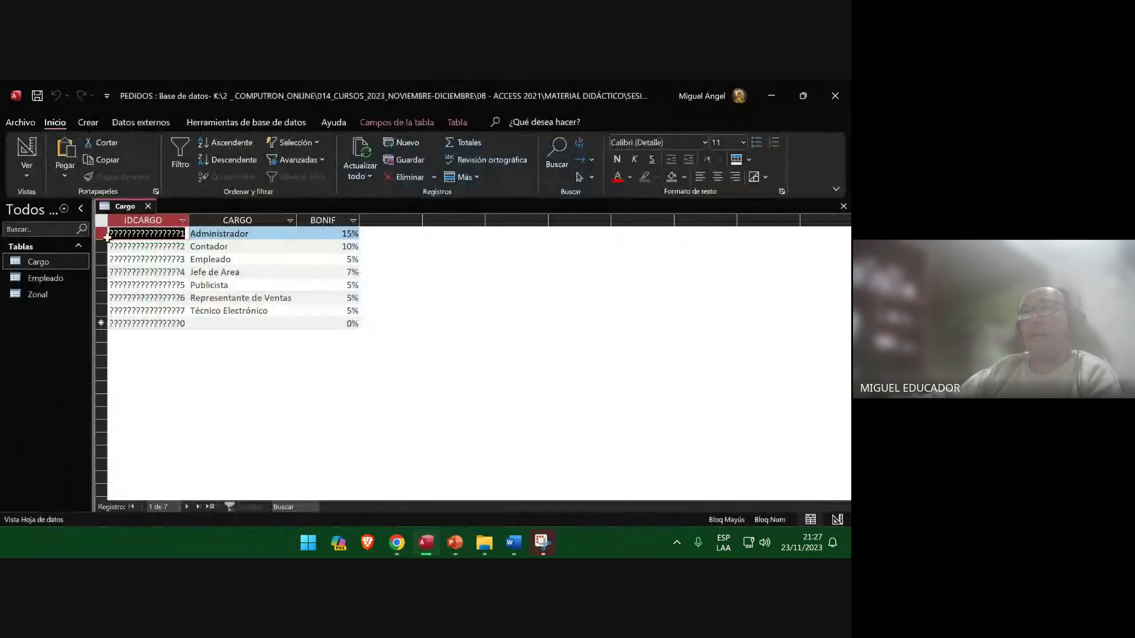
# Switch the Cargo table to design view, clear IDCARGO's Formato property and select the CARGO field.
pyautogui.click(30, 155)
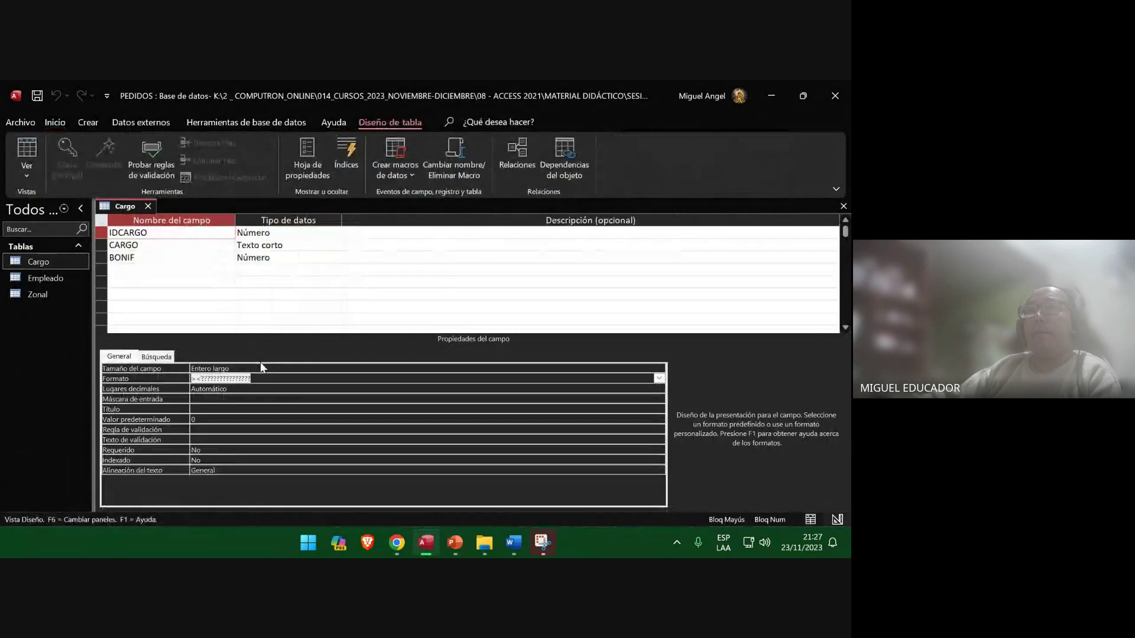
pyautogui.click(269, 379)
pyautogui.press('Delete')
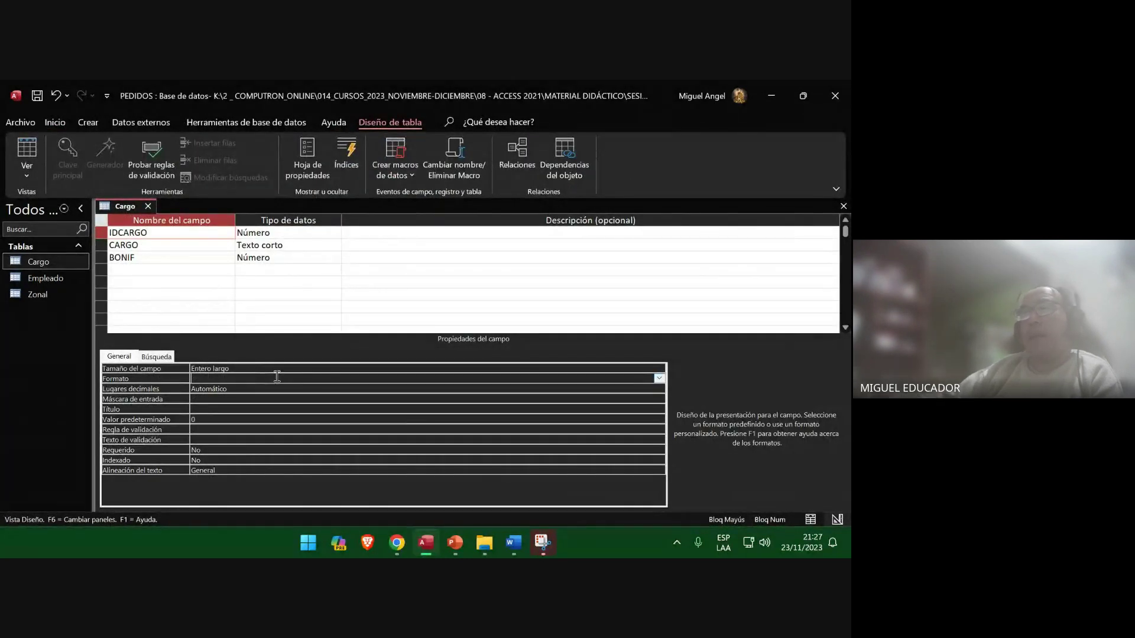
pyautogui.click(183, 244)
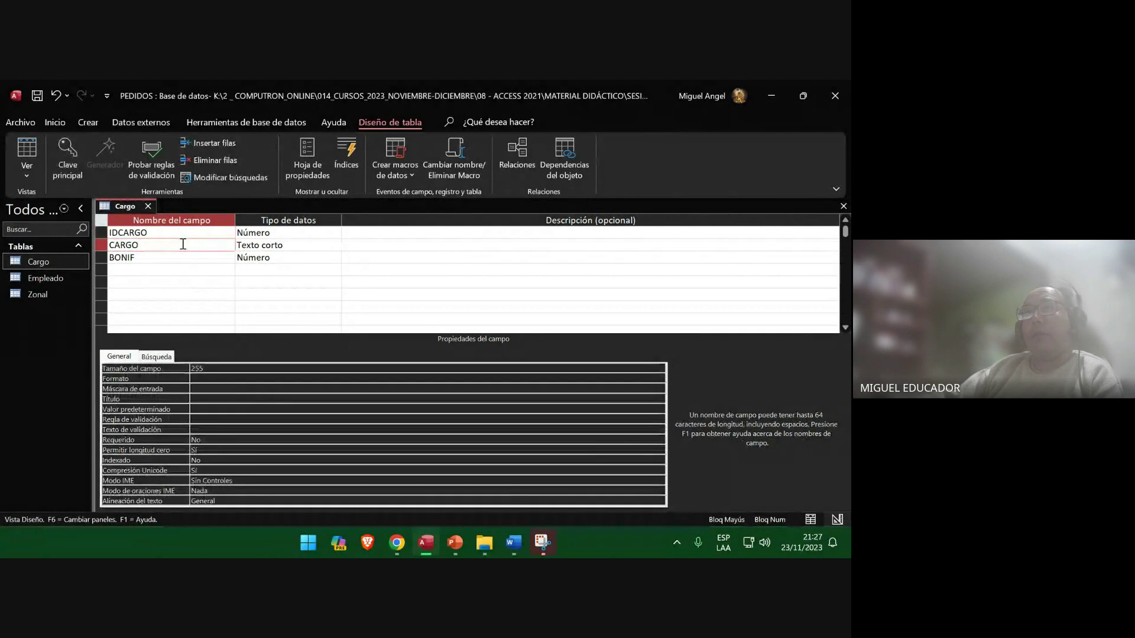
pyautogui.doubleClick(184, 244)
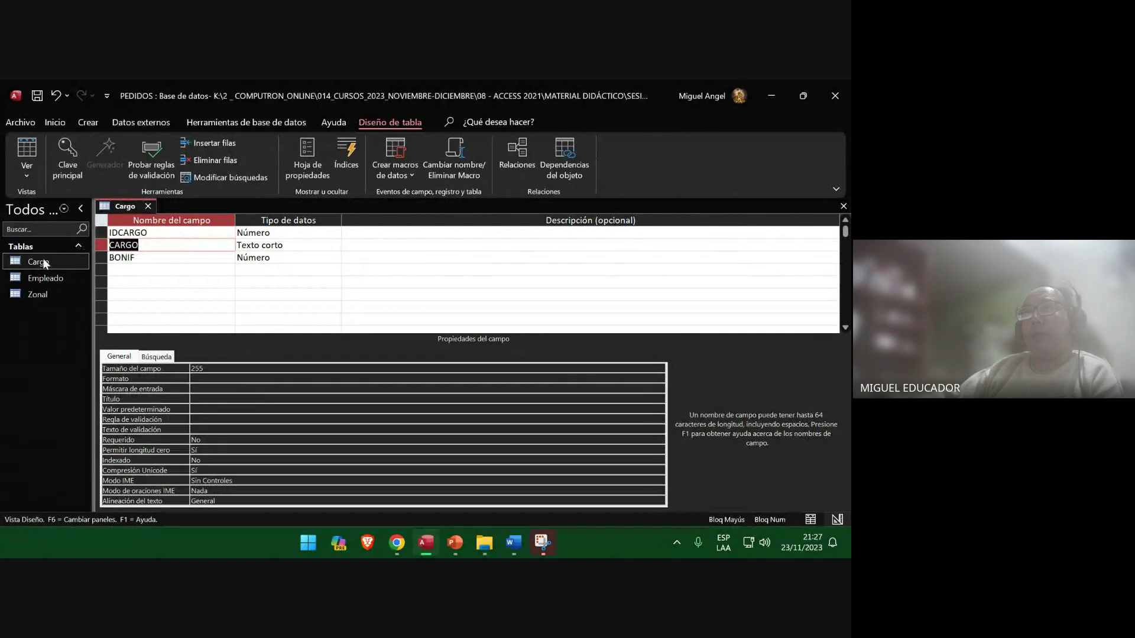
# Delete slide 112 from the presentation and insert a screenshot of the design view with the CARGO field selected on the following blank slide.
pyautogui.click(455, 542)
pyautogui.click(39, 431)
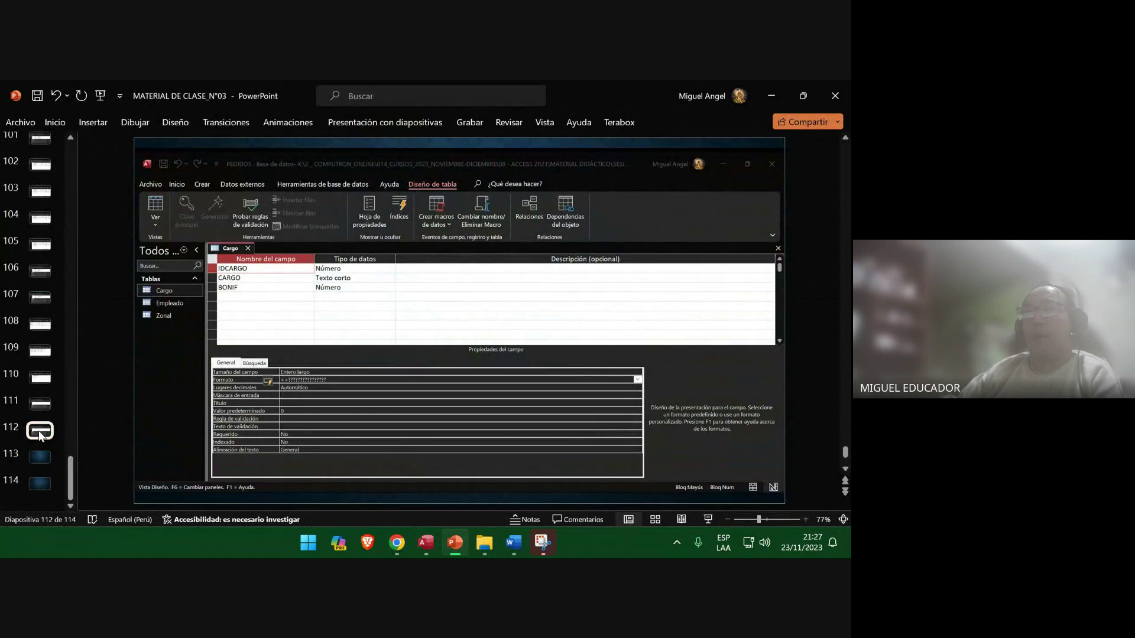
pyautogui.press('Delete')
pyautogui.scroll(-1, 57, 466)
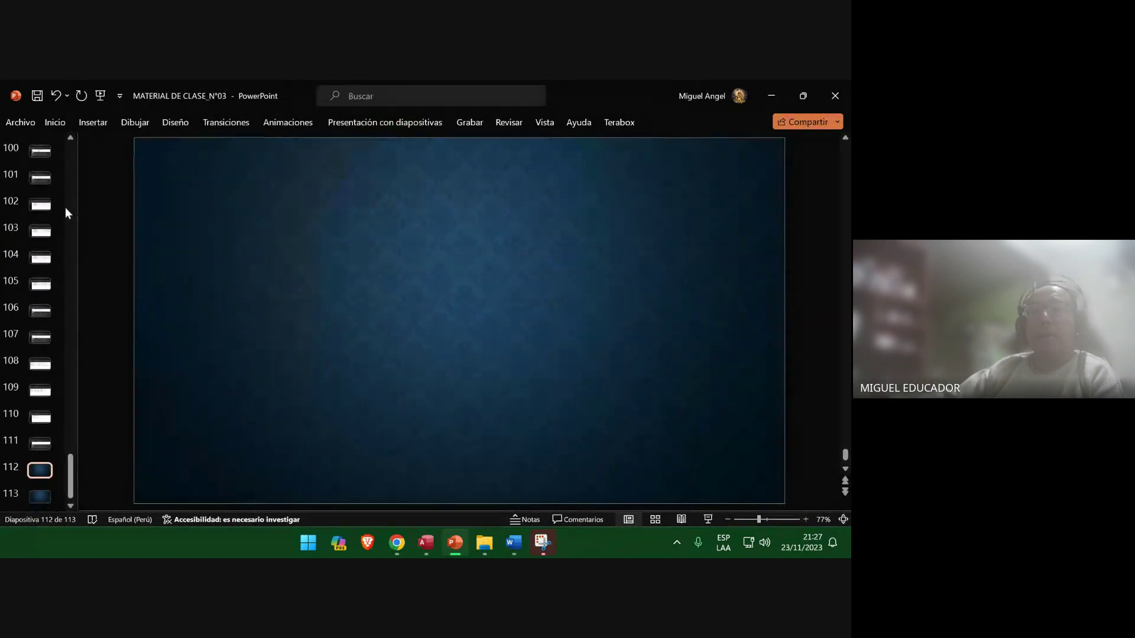
pyautogui.click(93, 124)
pyautogui.click(178, 147)
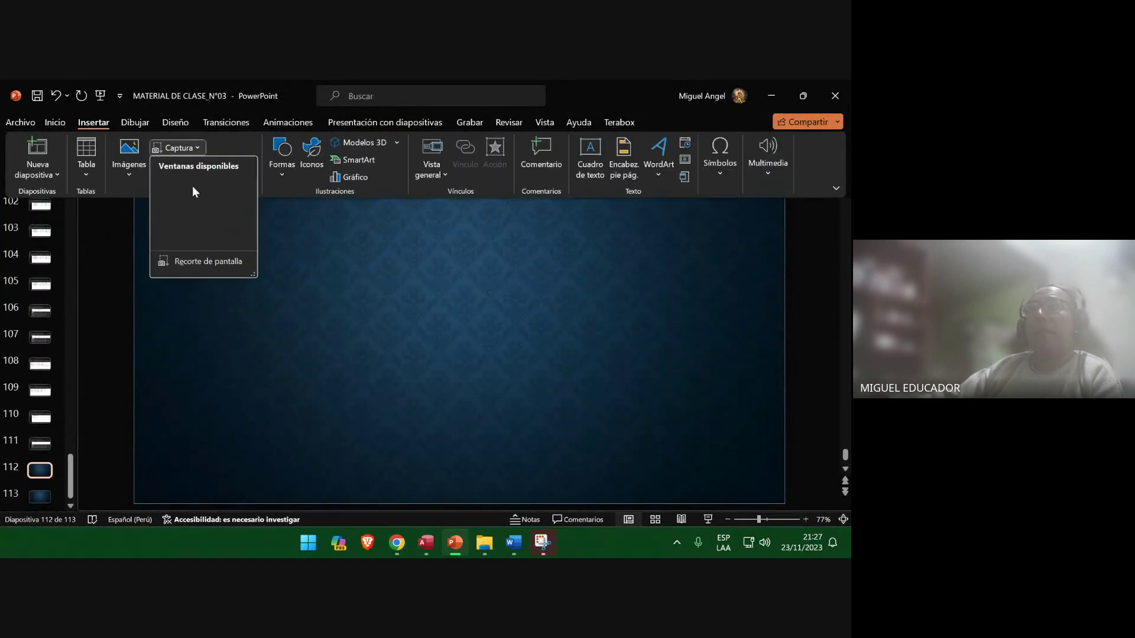
pyautogui.click(204, 211)
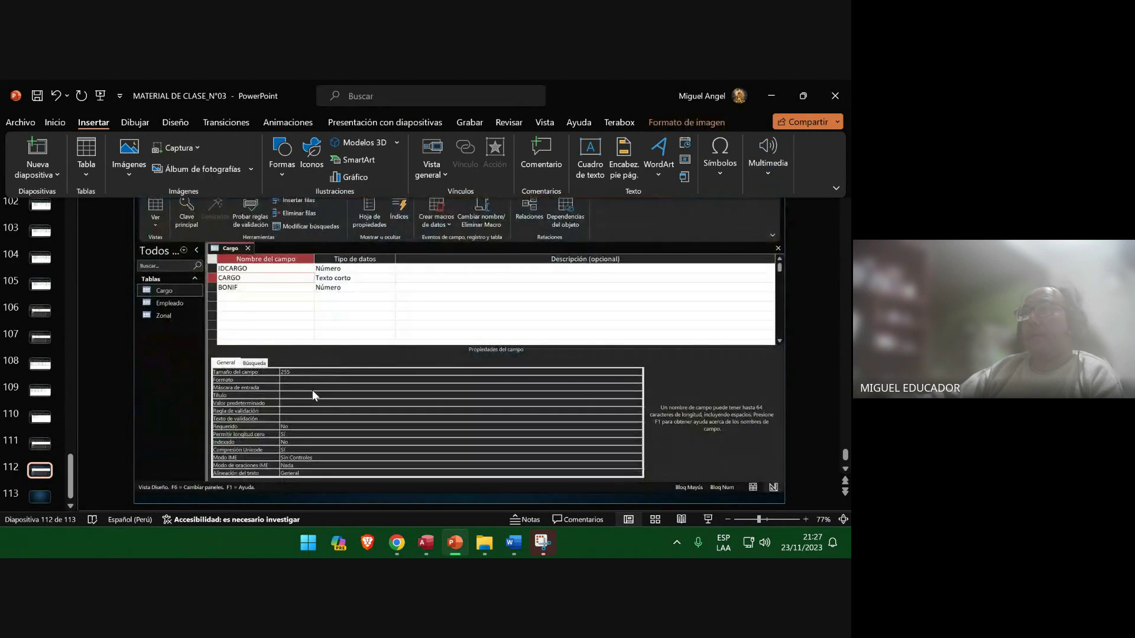
# Add two blank slides after slide 113, go back to slide 113 and save the presentation.
pyautogui.click(30, 496)
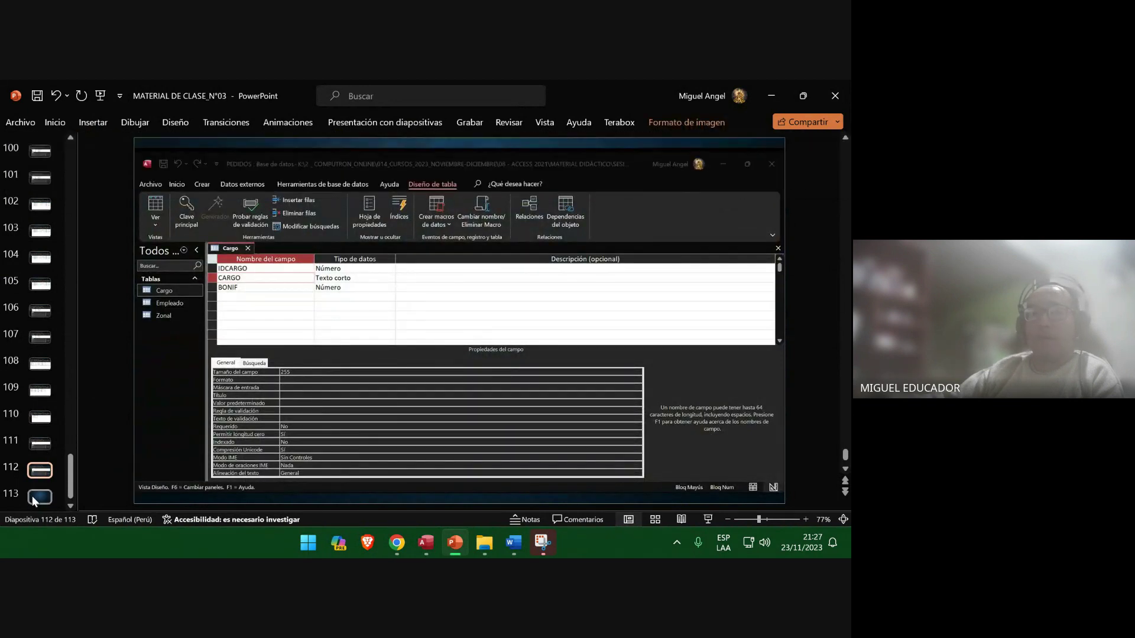
pyautogui.click(32, 497)
pyautogui.press('Return')
pyautogui.press('Return')
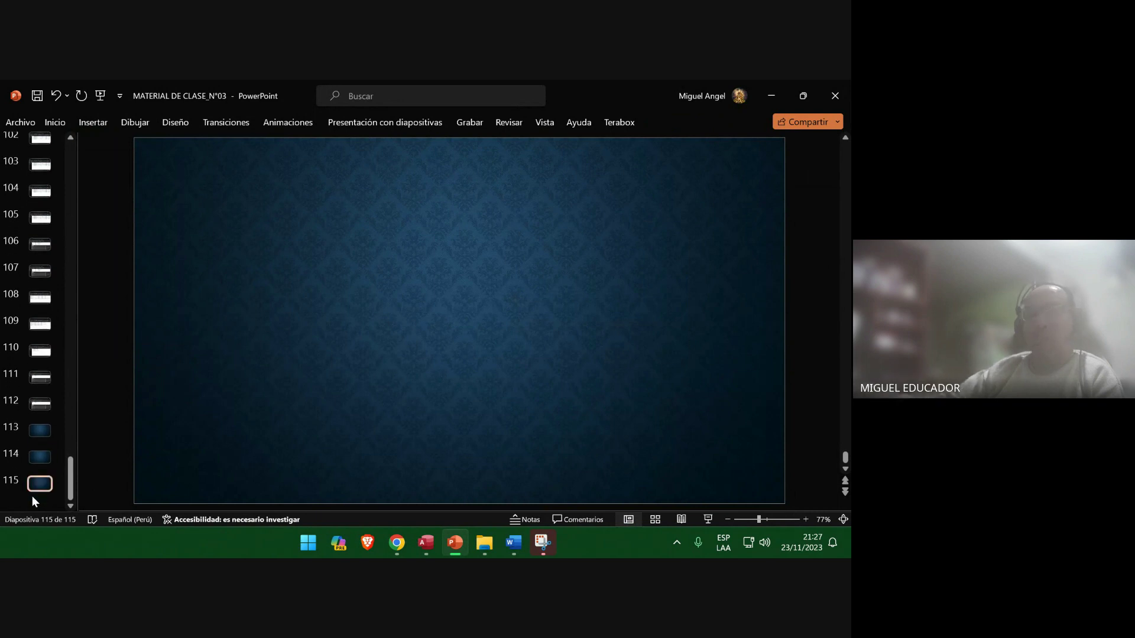
pyautogui.click(42, 97)
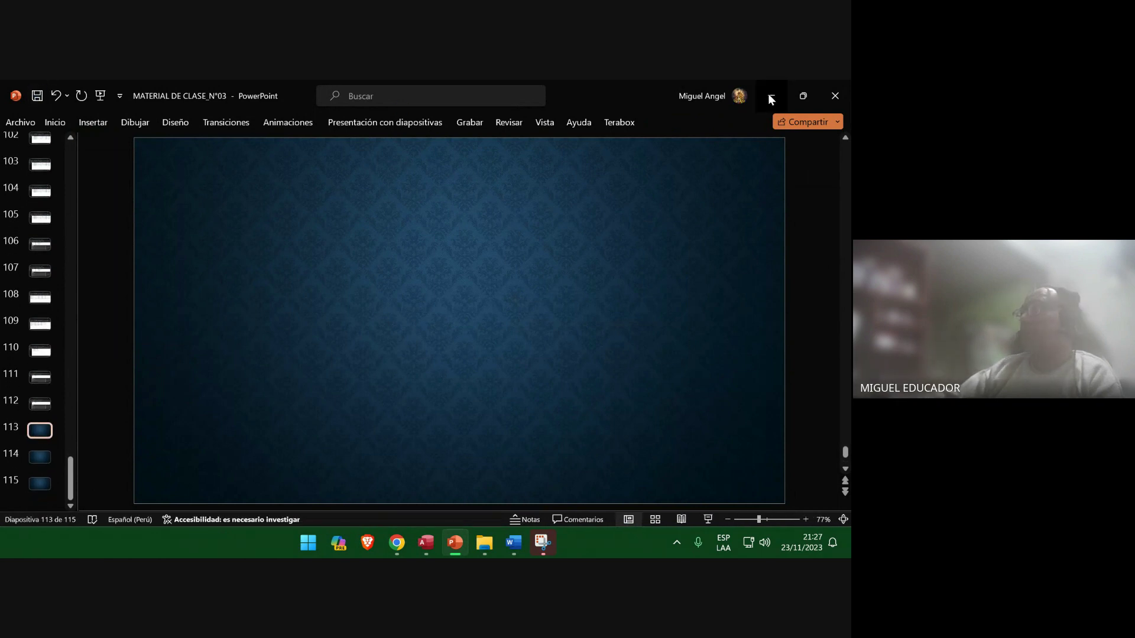
# Return to Access, enter >?<??????????????? in the CARGO field's Formato property and capture the design view with the snipping tool.
pyautogui.click(770, 97)
pyautogui.click(221, 380)
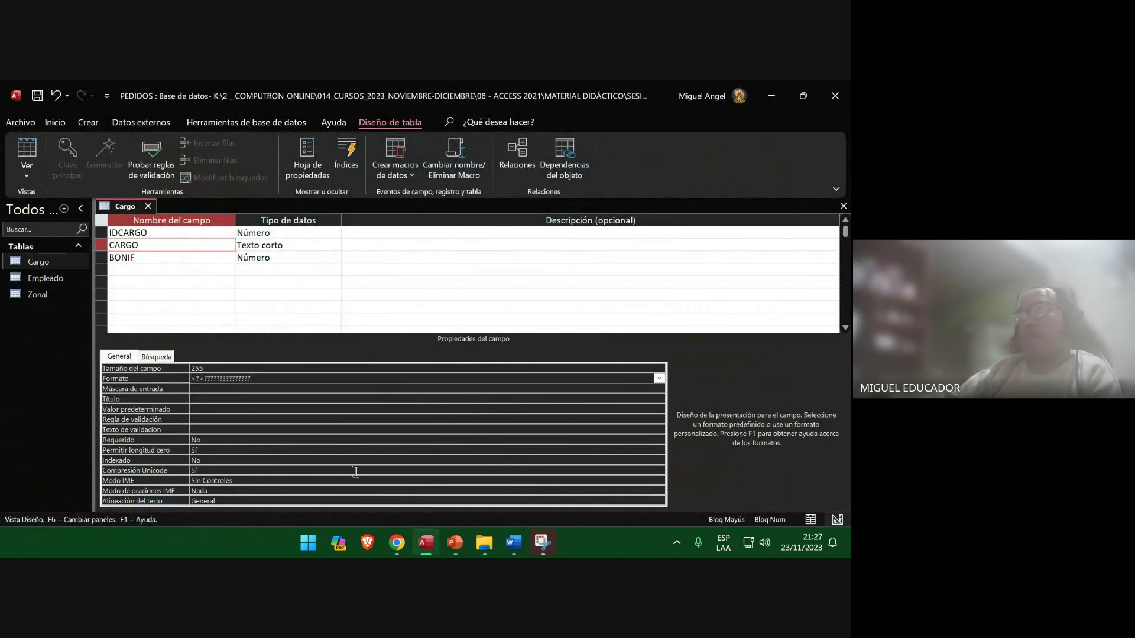
pyautogui.click(541, 541)
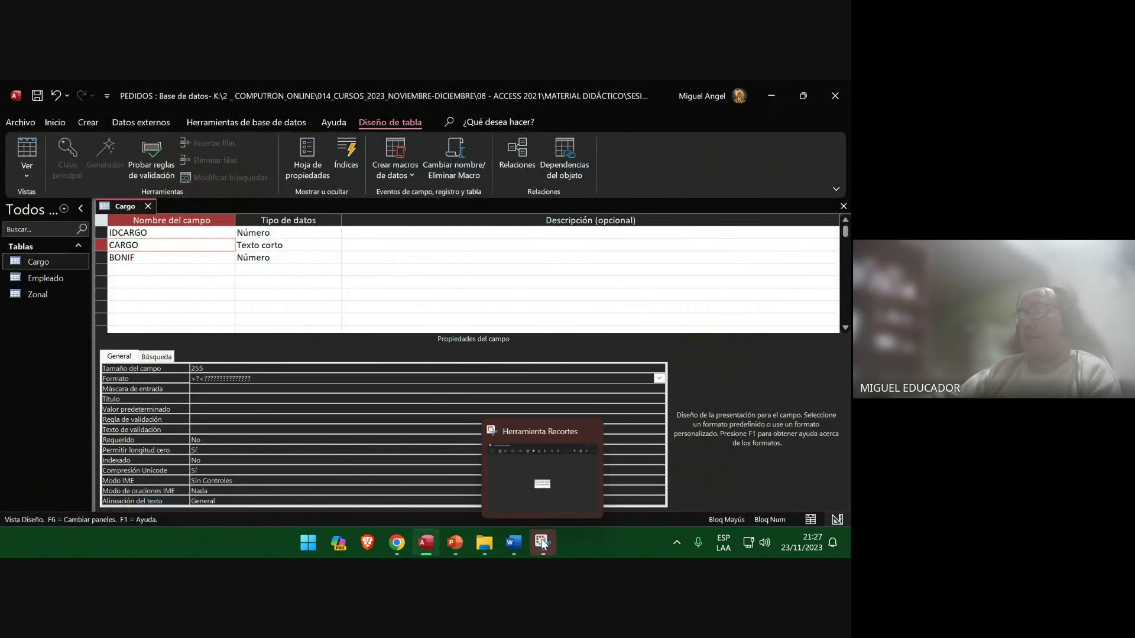
pyautogui.click(275, 208)
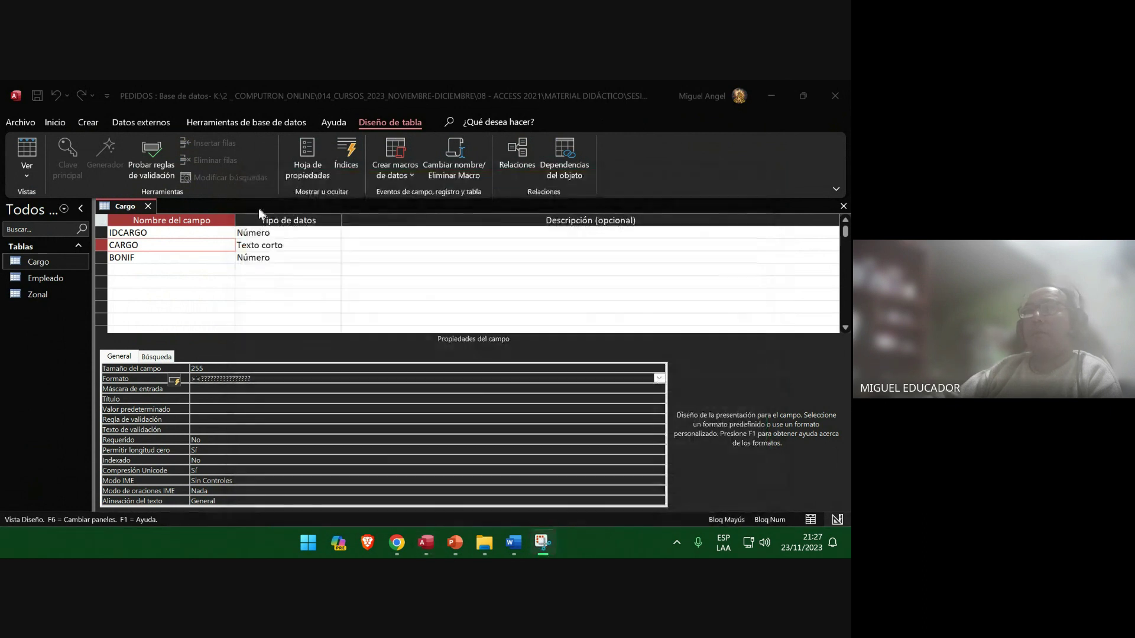
pyautogui.moveTo(466, 162); pyautogui.dragTo(836, 530)
# Paste the design view capture onto slide 113 in PowerPoint, select slide 114 and save the presentation.
pyautogui.click(455, 541)
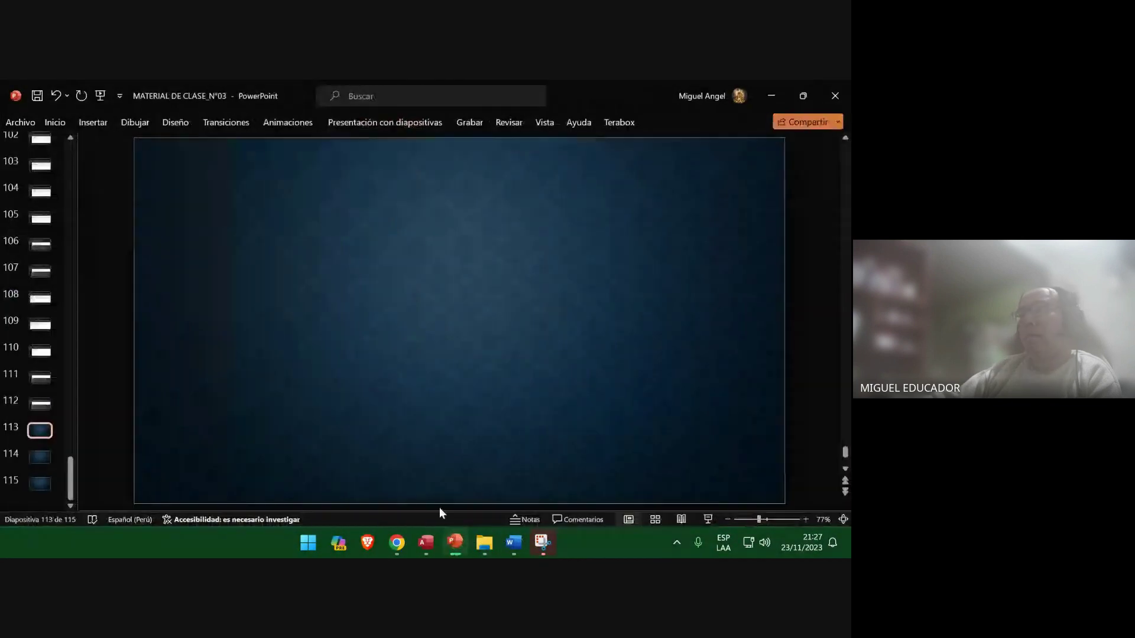
pyautogui.rightClick(350, 303)
pyautogui.click(402, 349)
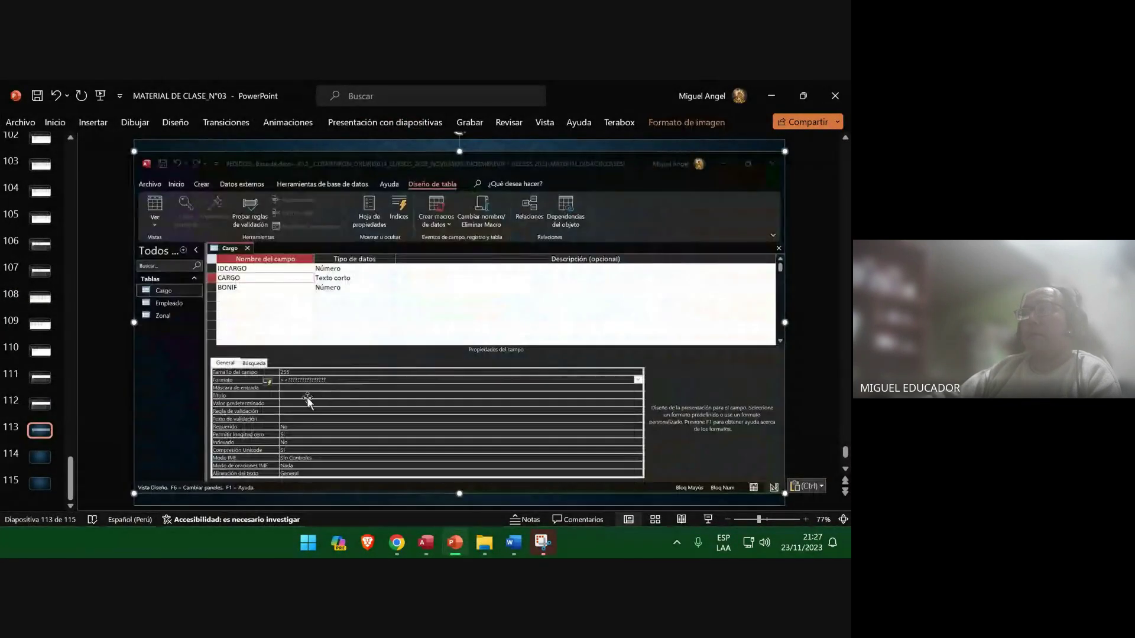
pyautogui.click(42, 461)
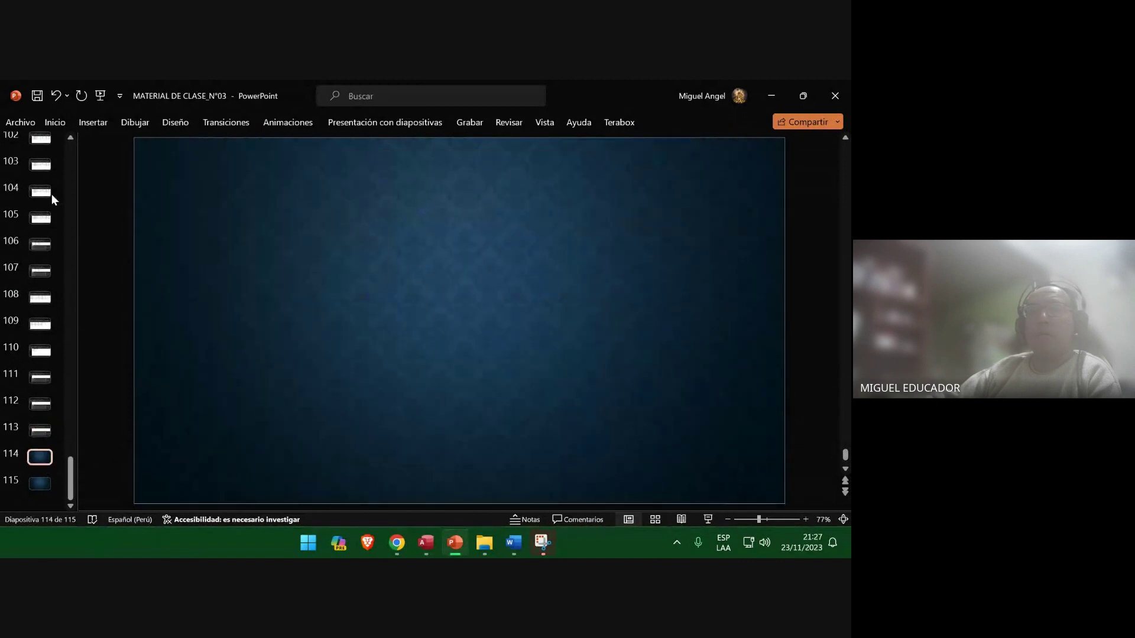
pyautogui.click(37, 99)
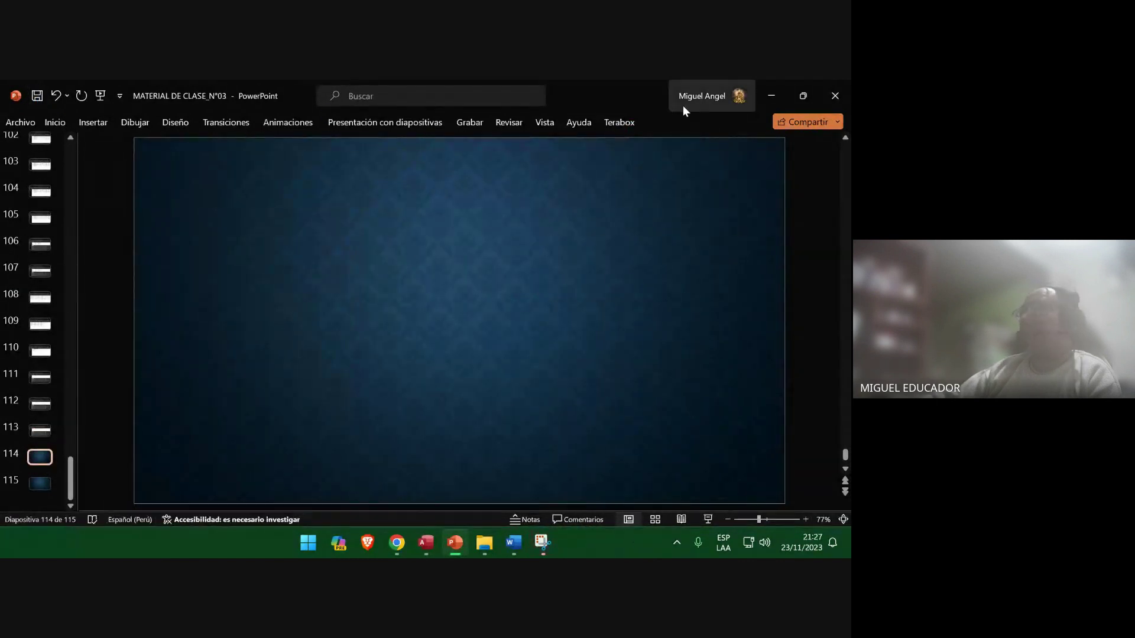
# Return to Access, switch the Cargo table to datasheet view while saving its design, and fit the CARGO column to its contents.
pyautogui.click(765, 84)
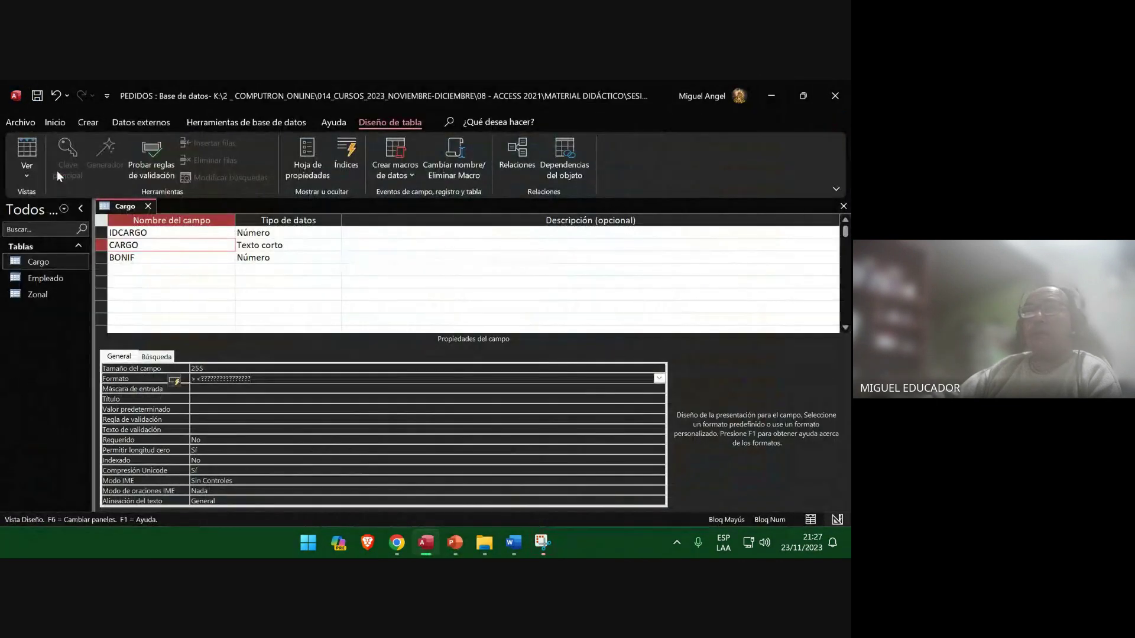
pyautogui.click(26, 155)
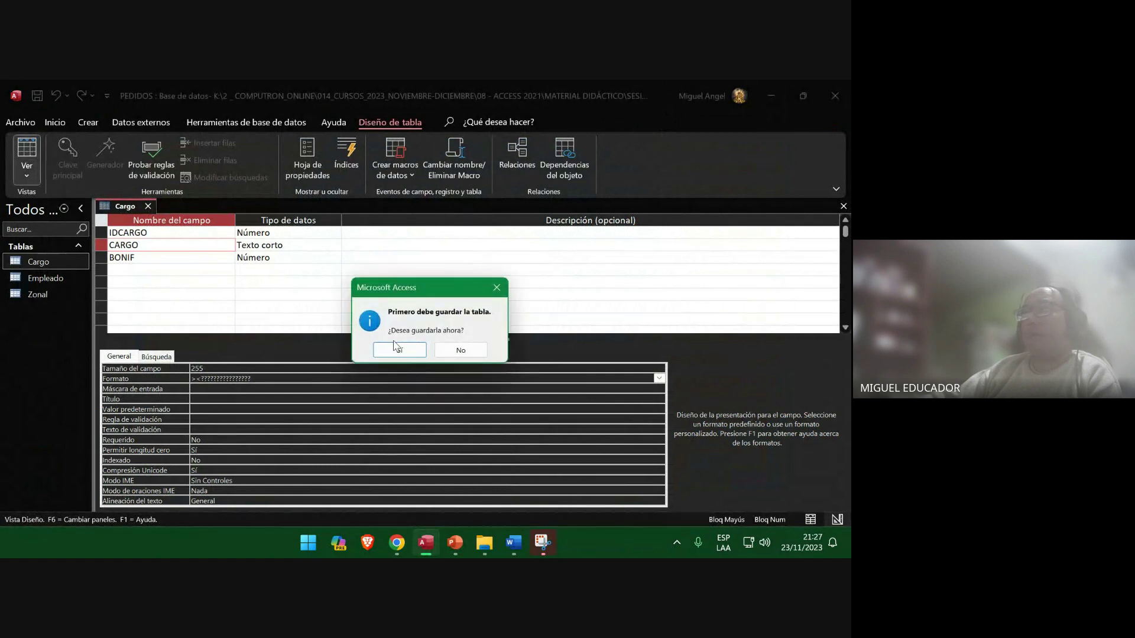
pyautogui.click(396, 348)
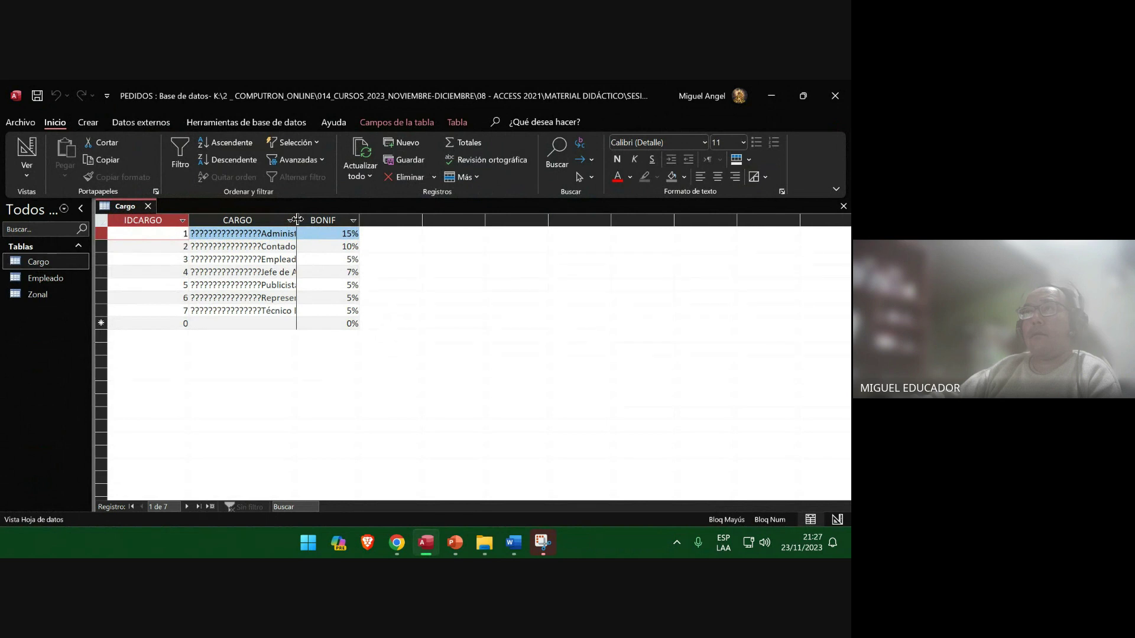
pyautogui.doubleClick(296, 220)
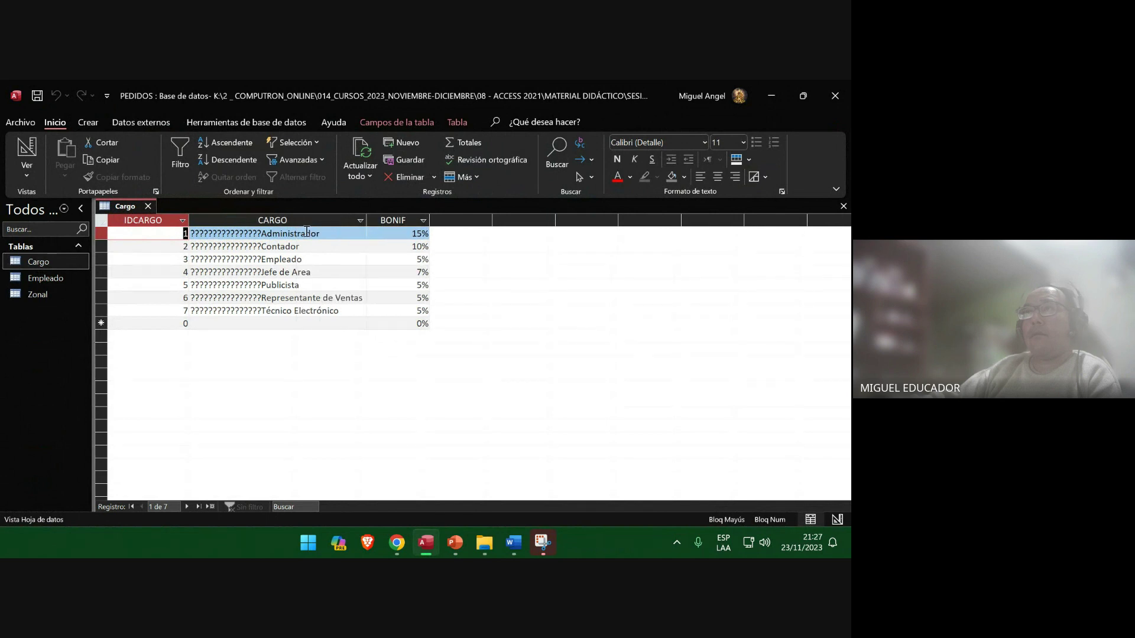
# Check in Word how Ejercicio 12 applies the mask to the Cargo field and compare it with the Access datasheet.
pyautogui.click(459, 545)
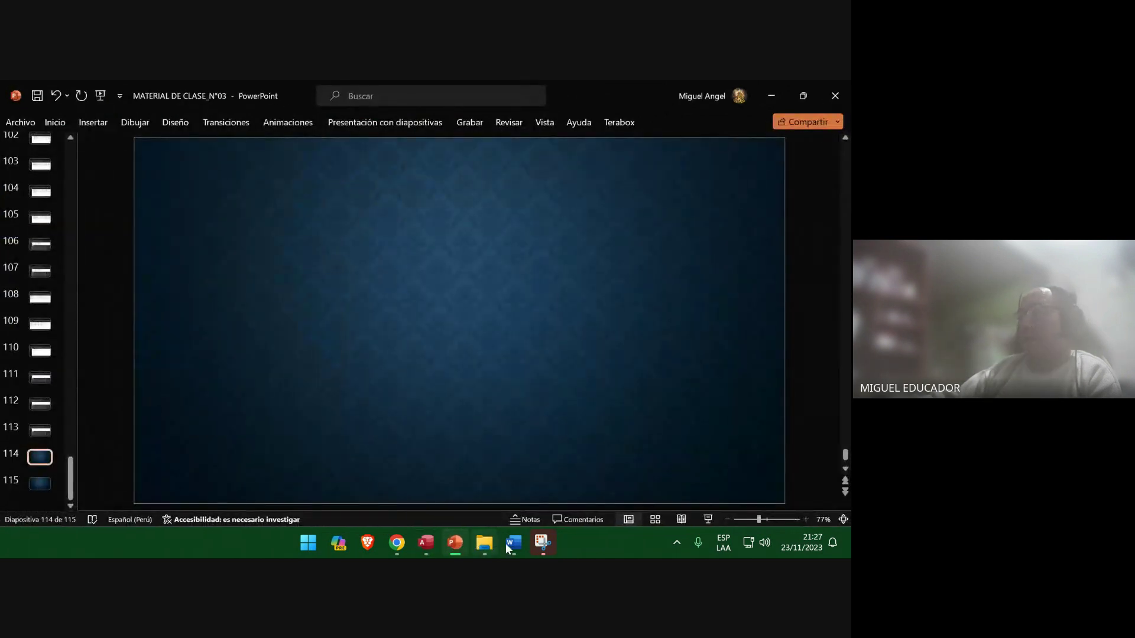
pyautogui.click(507, 547)
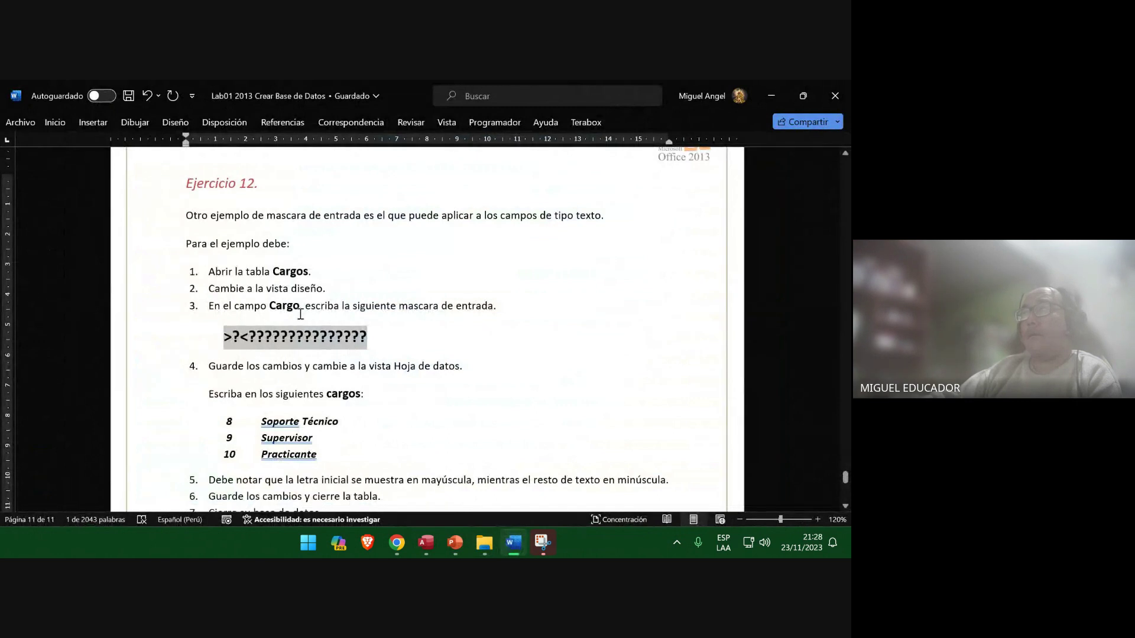
pyautogui.click(458, 547)
pyautogui.click(449, 538)
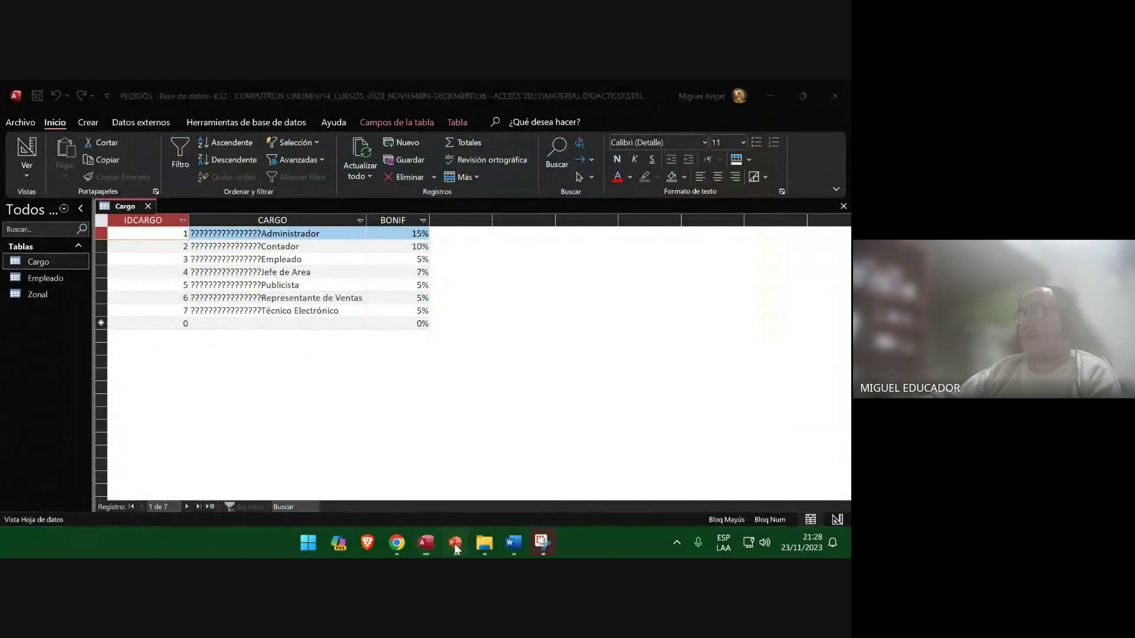
# Switch to PowerPoint, remove the design view capture from slide 113 and save the presentation.
pyautogui.click(454, 544)
pyautogui.click(51, 433)
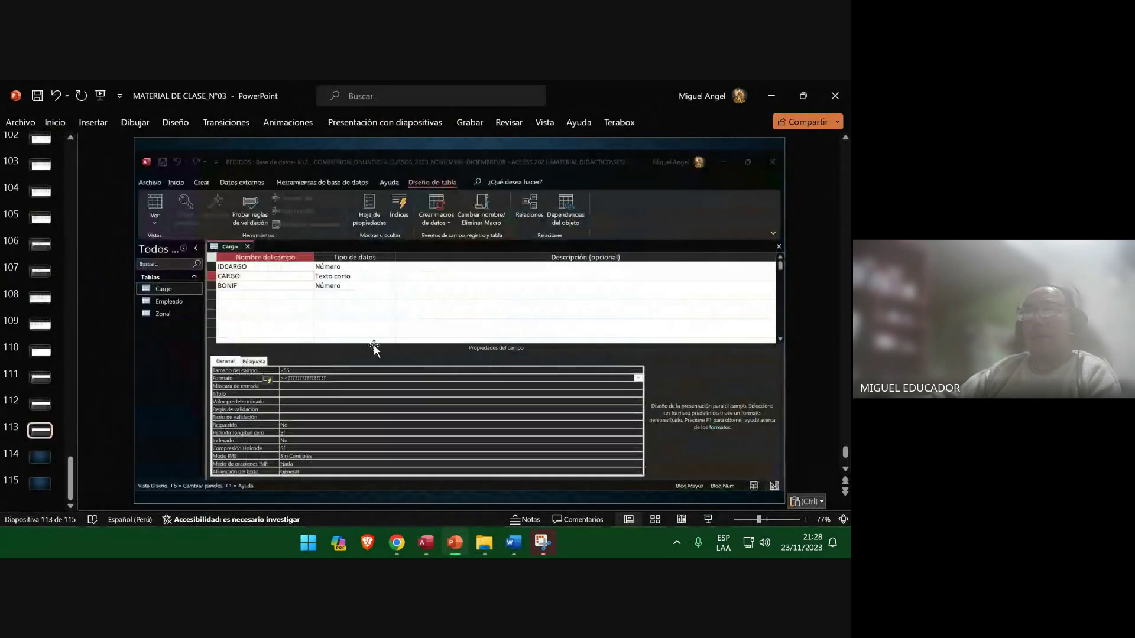
pyautogui.click(796, 132)
pyautogui.press('Delete')
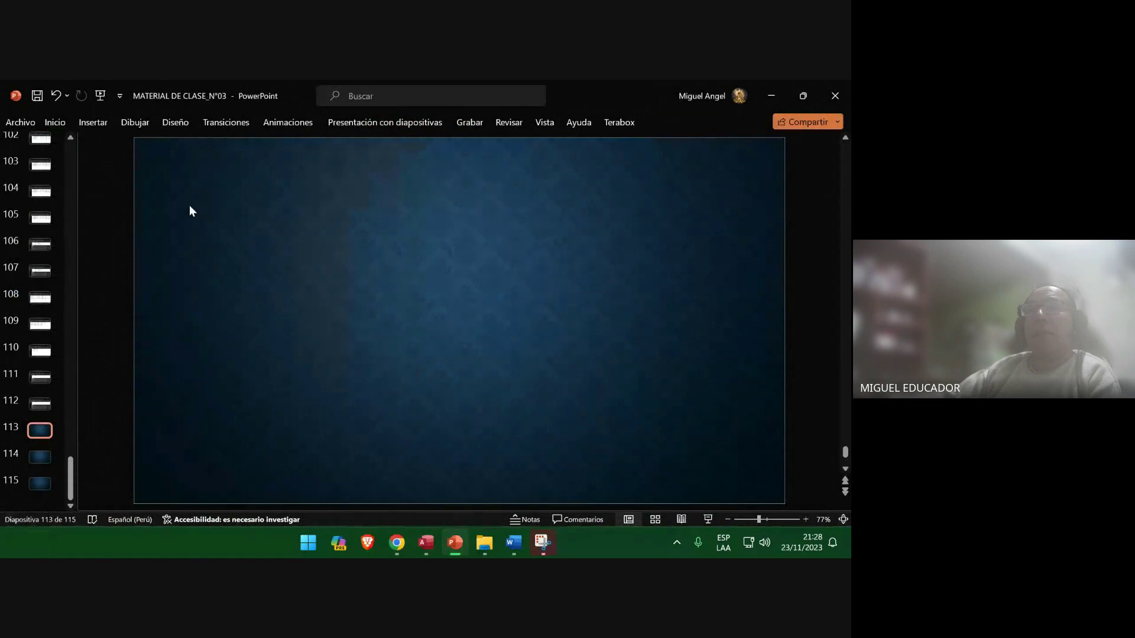
pyautogui.click(39, 95)
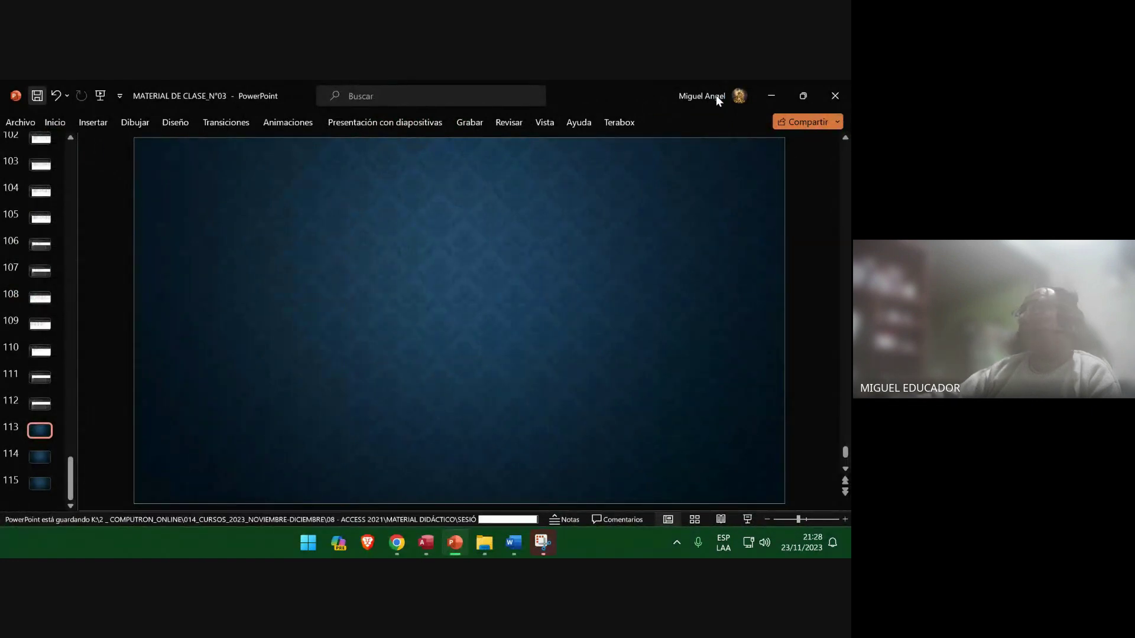
# Return to Access, switch the Cargo table to design view and clear the CARGO field's Formato property.
pyautogui.click(786, 92)
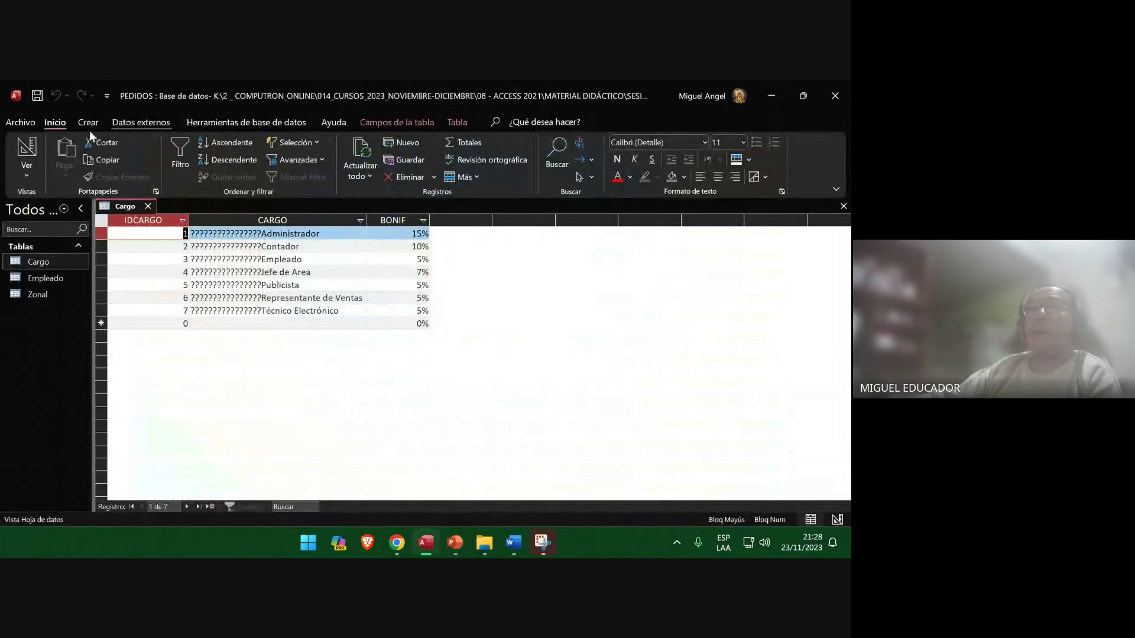
pyautogui.click(34, 146)
pyautogui.click(258, 378)
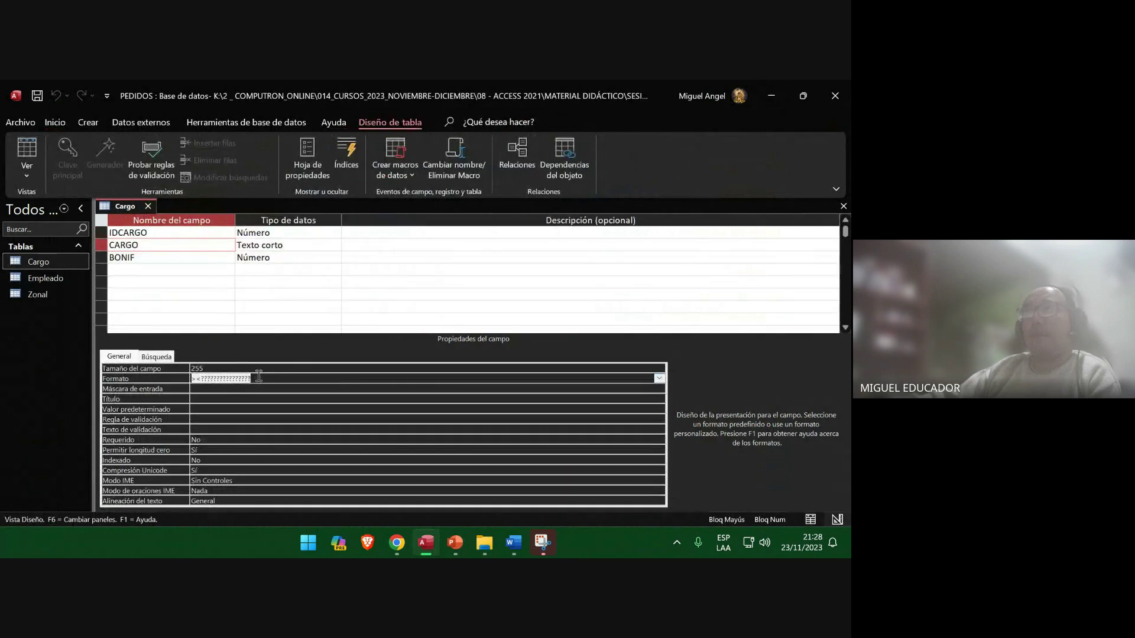
pyautogui.press('BackSpace')
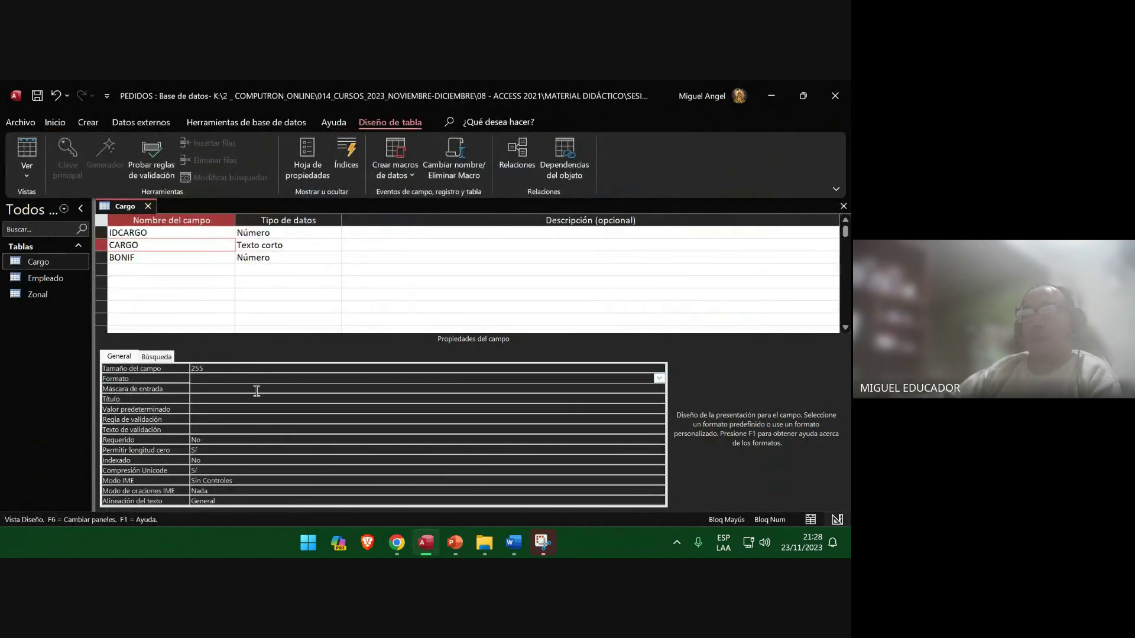
# Copy the mask >?<??????????????? from Ejercicio 12 in Word into the CARGO field's Máscara de entrada property in Access.
pyautogui.click(255, 391)
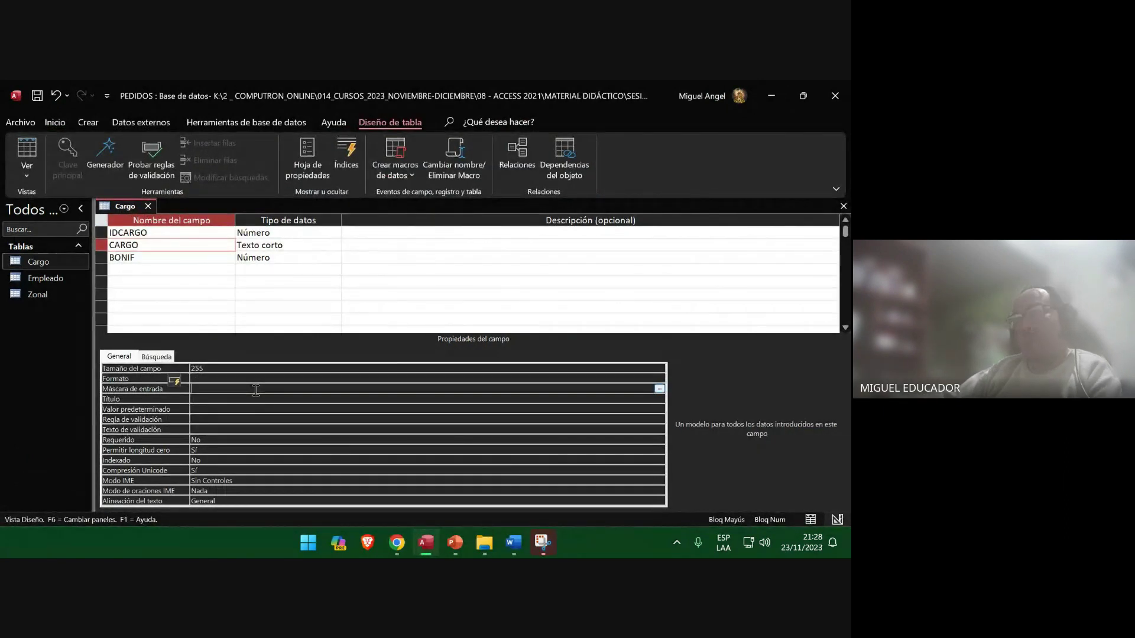
pyautogui.rightClick(255, 388)
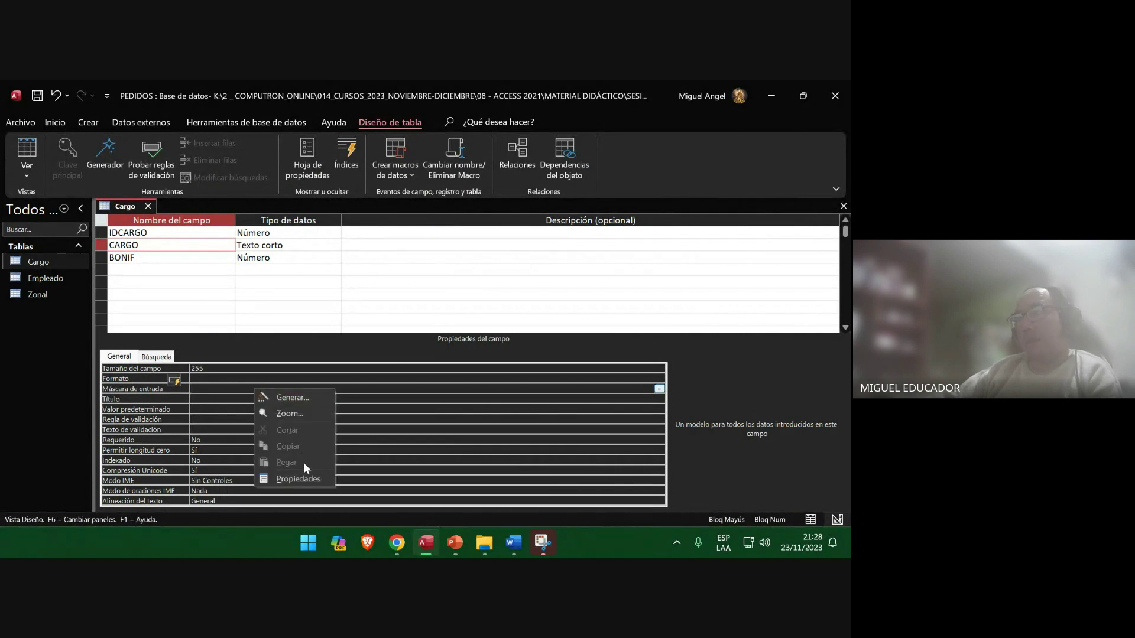
pyautogui.click(503, 543)
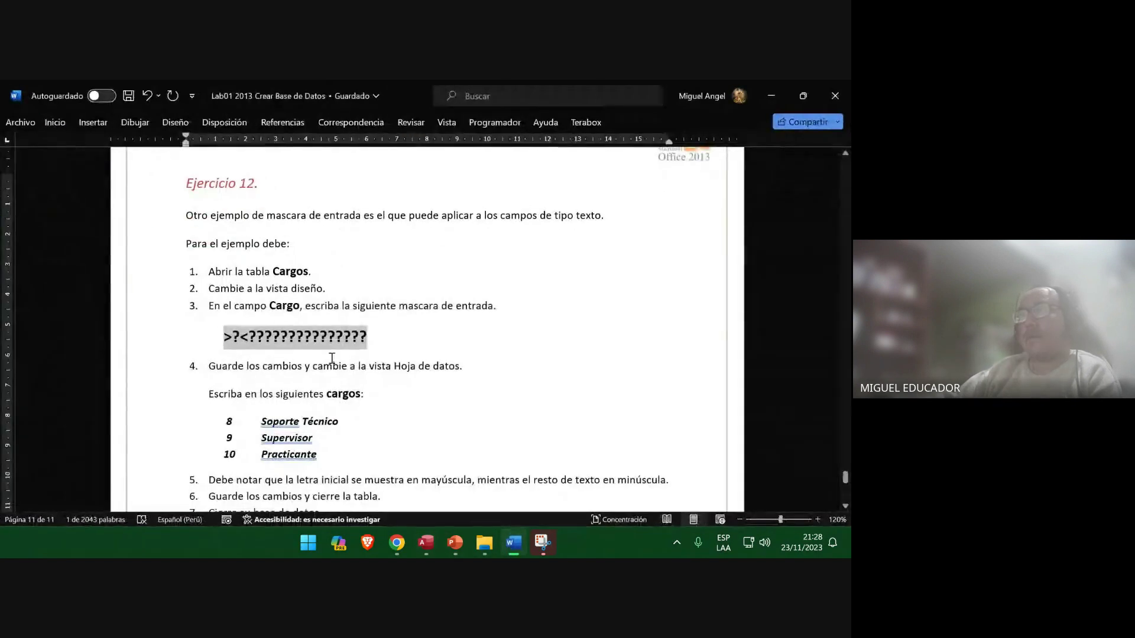
pyautogui.rightClick(329, 341)
pyautogui.click(385, 315)
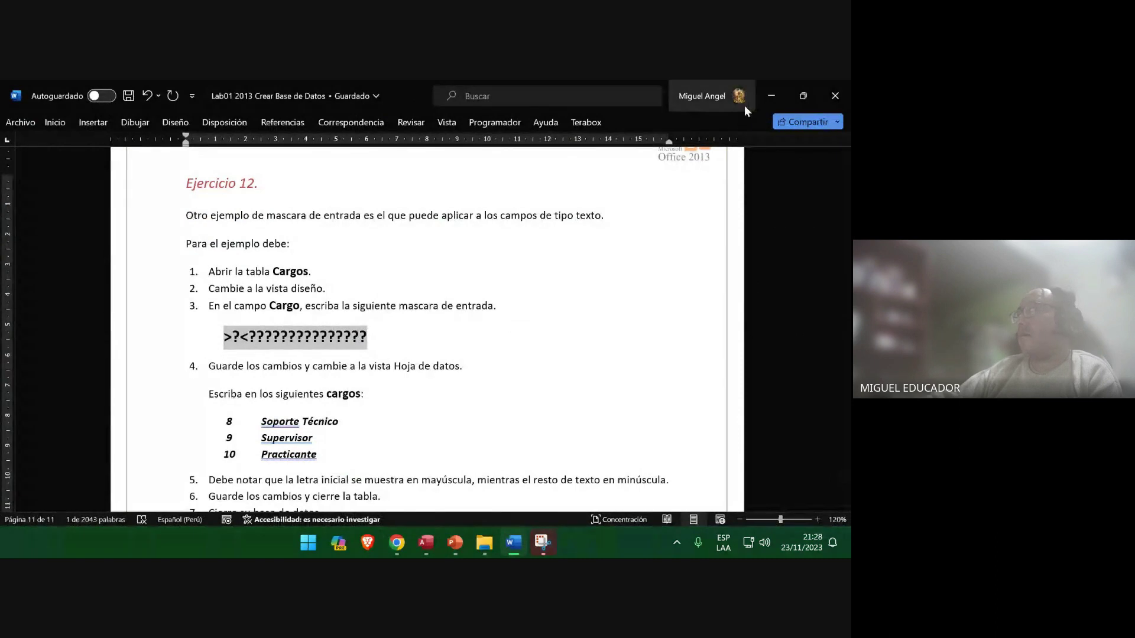
pyautogui.click(426, 543)
pyautogui.click(231, 387)
pyautogui.write('>?<??????????????')
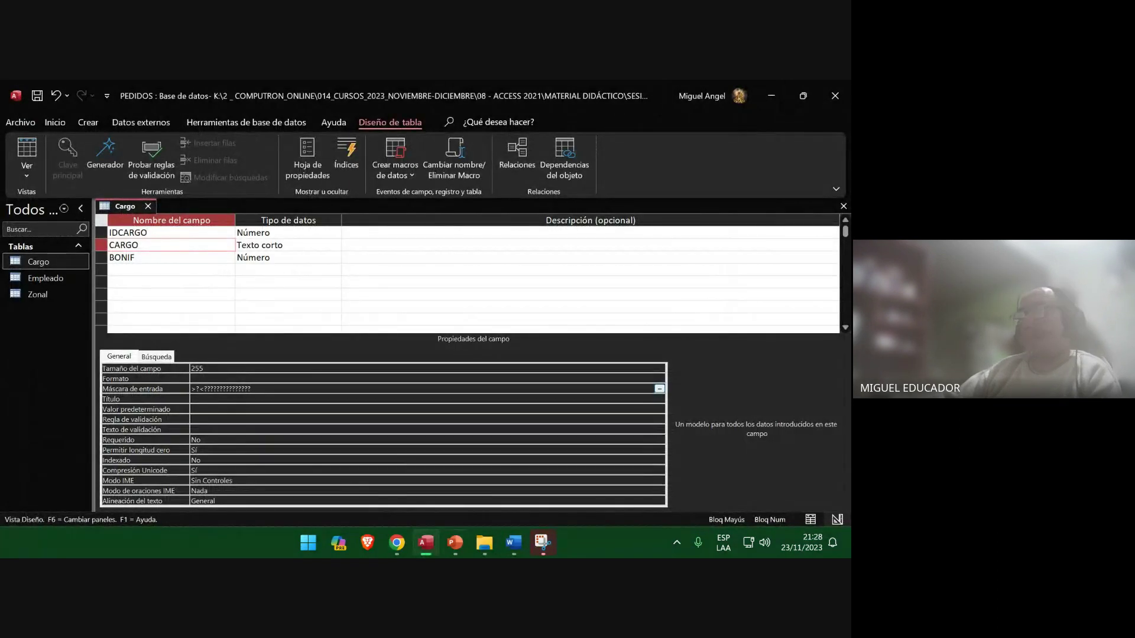
# Insert a screenshot of the Access design view on slide 113 in PowerPoint, select slide 114 and save the presentation.
pyautogui.click(456, 541)
pyautogui.click(85, 122)
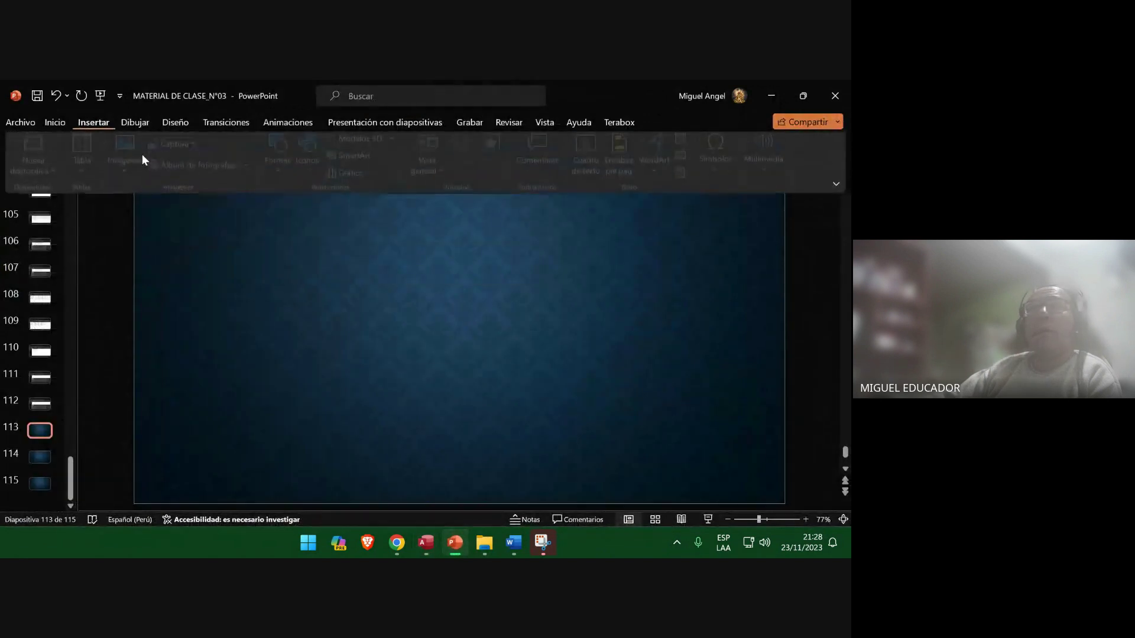
pyautogui.click(181, 149)
pyautogui.click(180, 235)
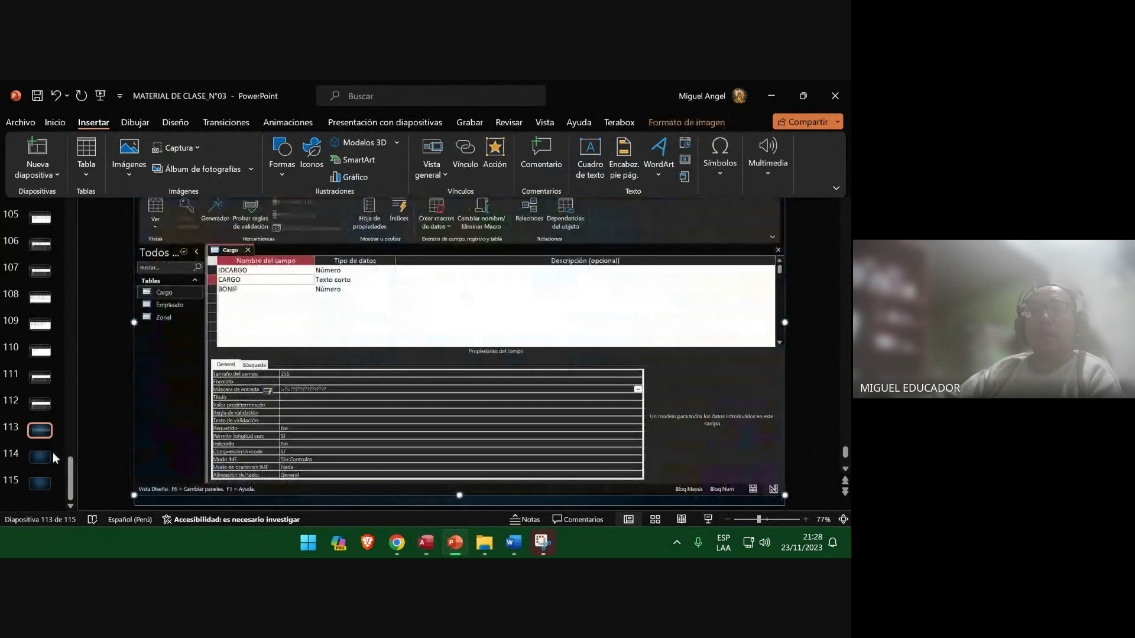
pyautogui.click(47, 455)
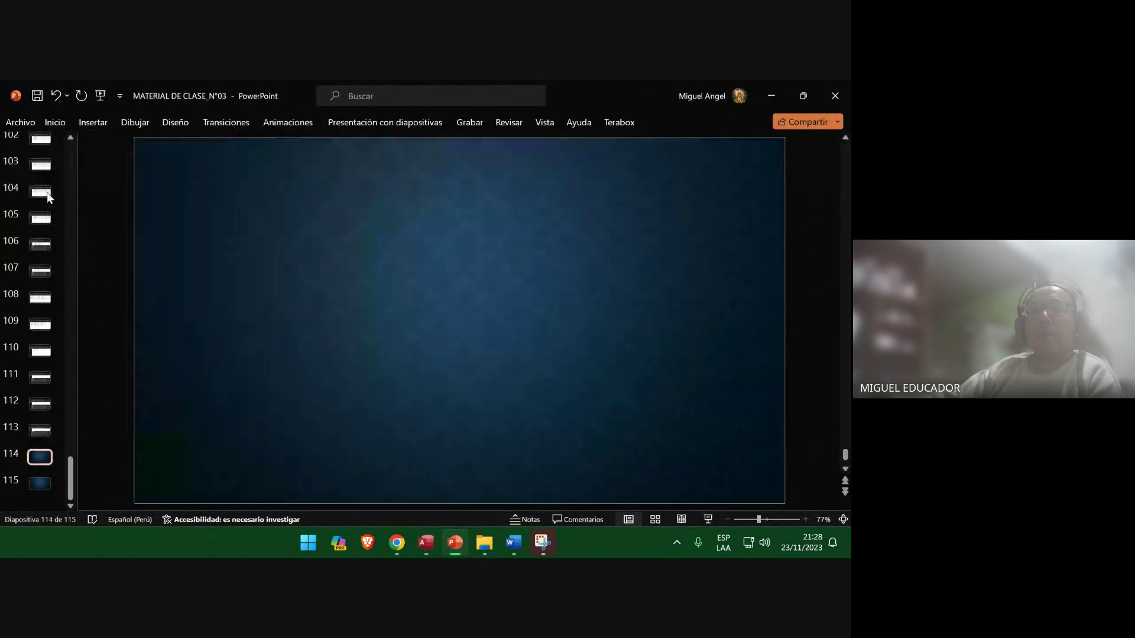
pyautogui.click(37, 96)
# Switch the Cargo table in Access to datasheet view while saving its design, and consult the following instructions of Ejercicio 12 in Word.
pyautogui.click(772, 95)
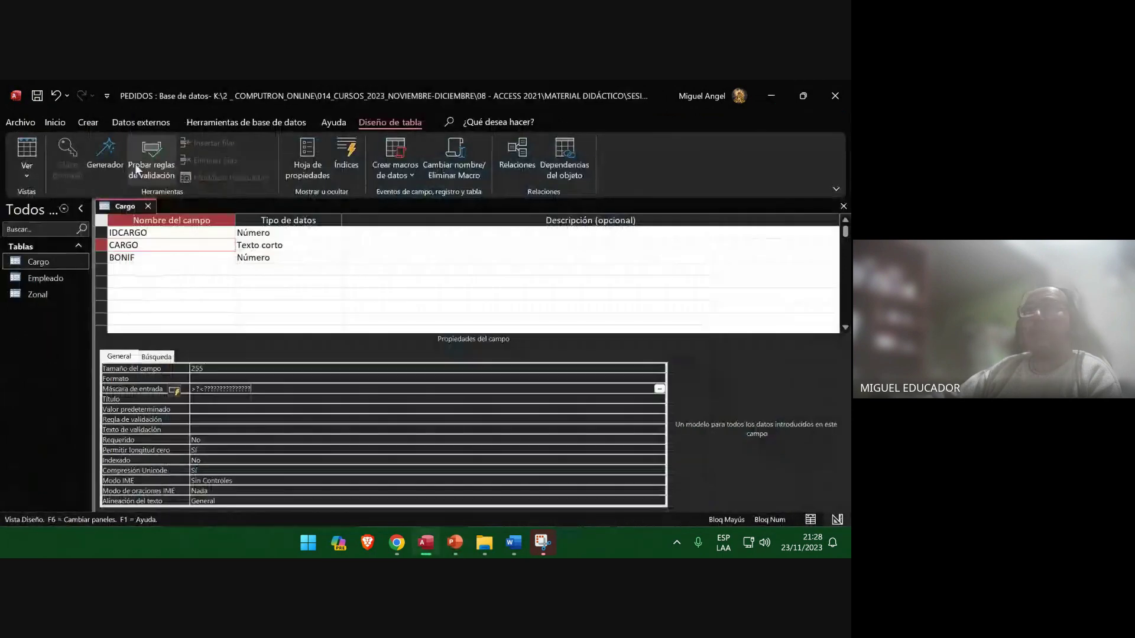
pyautogui.click(26, 152)
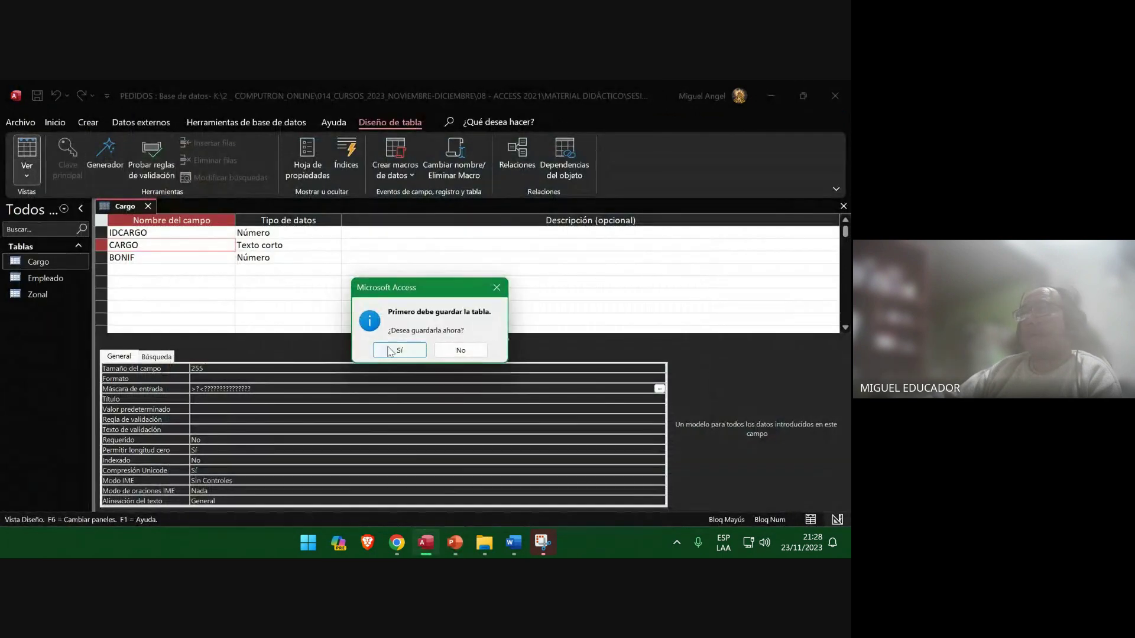
pyautogui.click(391, 351)
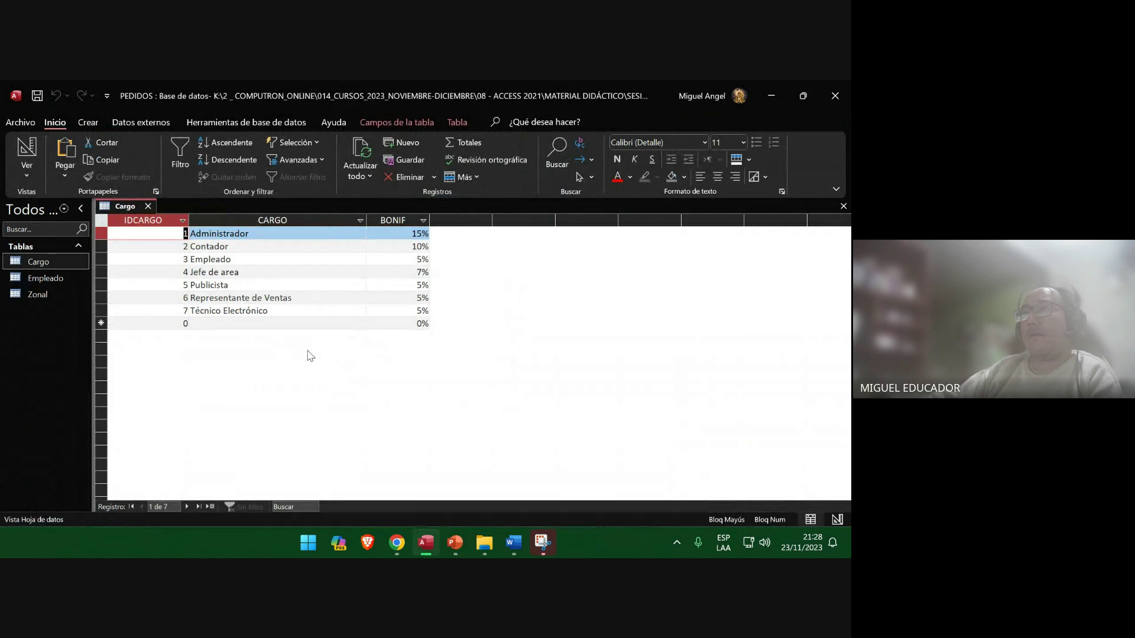
pyautogui.click(515, 544)
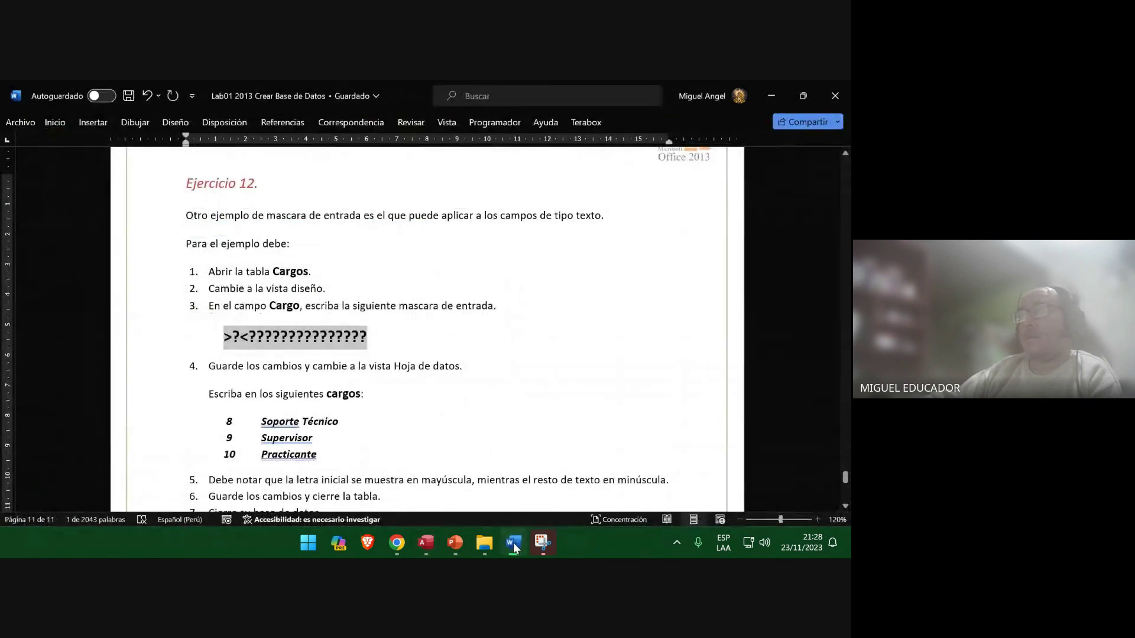
# Ignore the proofing suggestions on Soporte, Supervisor and Practicante in the Ejercicio 12 list and save the Word document.
pyautogui.rightClick(282, 422)
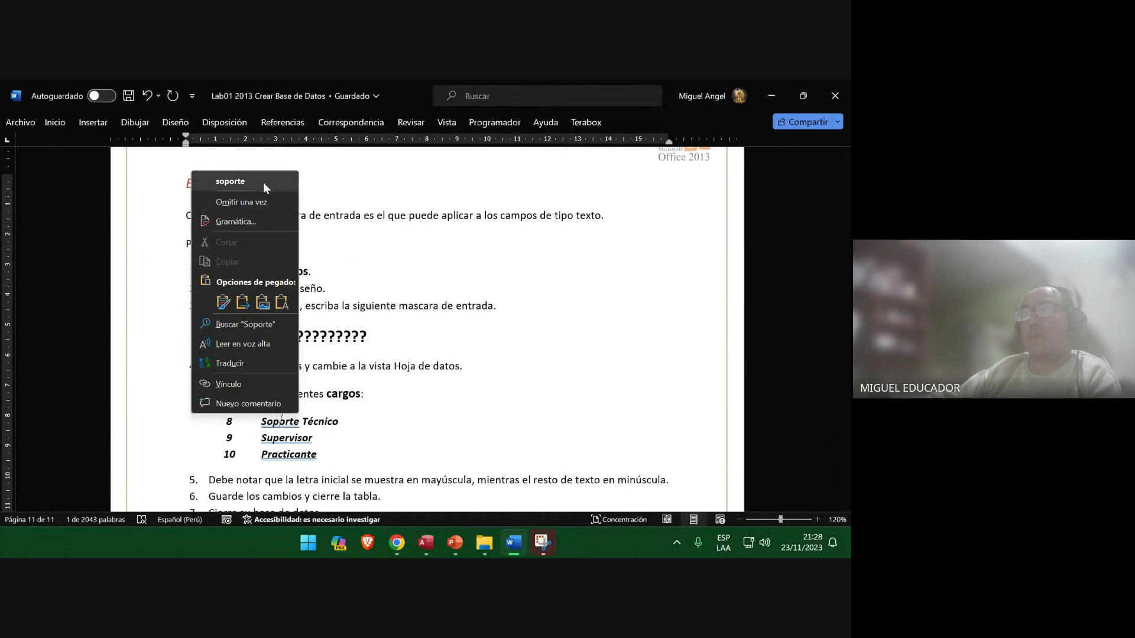
pyautogui.click(261, 201)
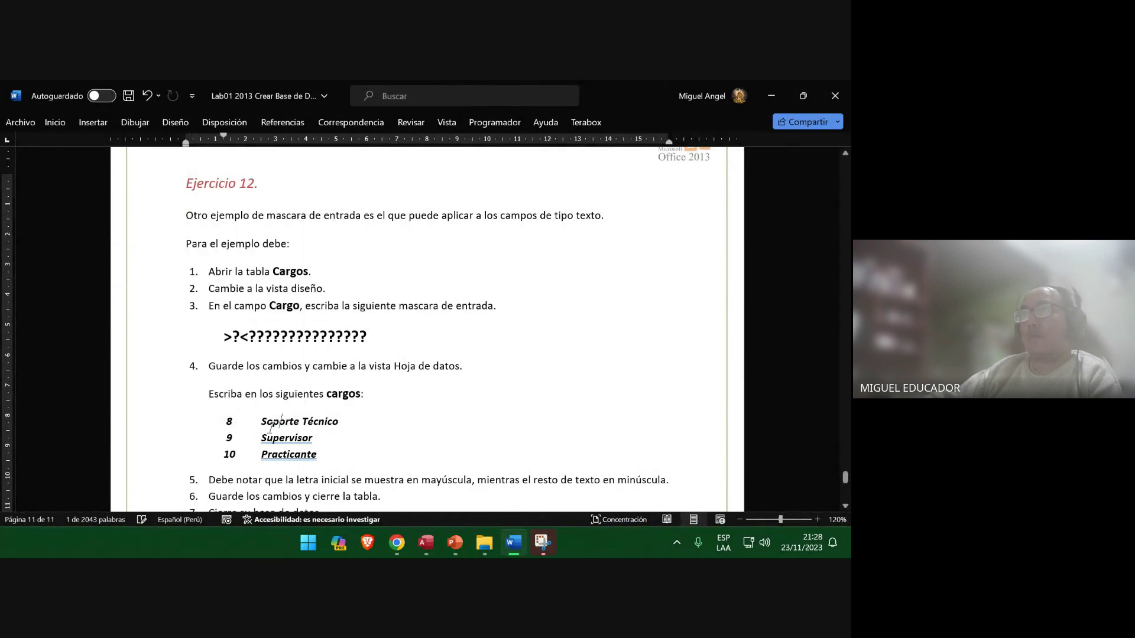
pyautogui.rightClick(280, 440)
pyautogui.click(260, 218)
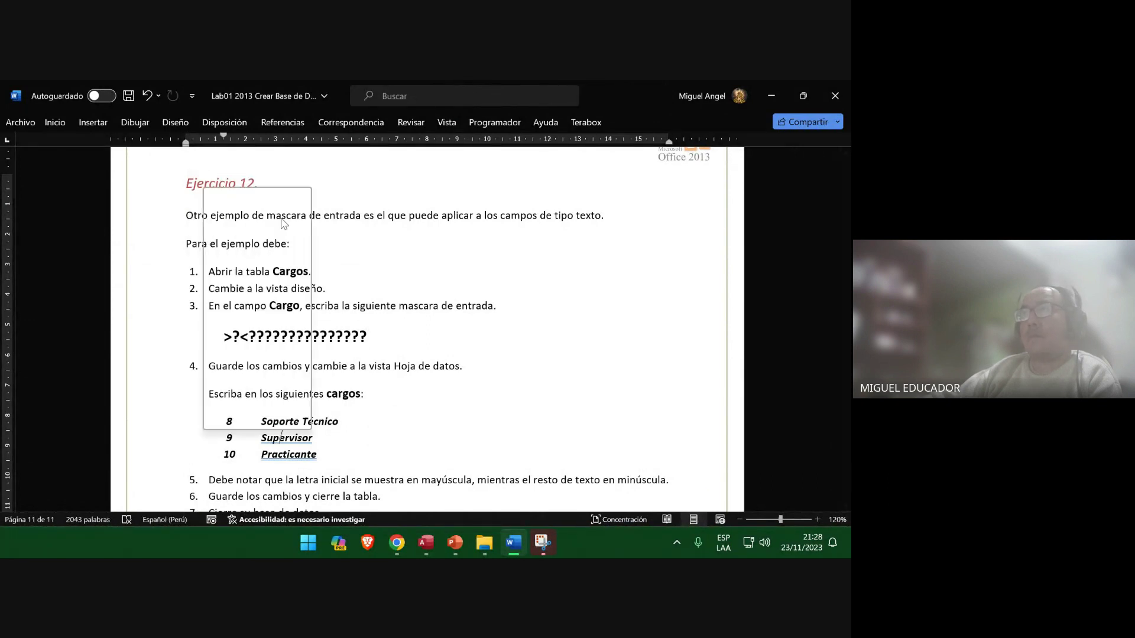
pyautogui.rightClick(297, 454)
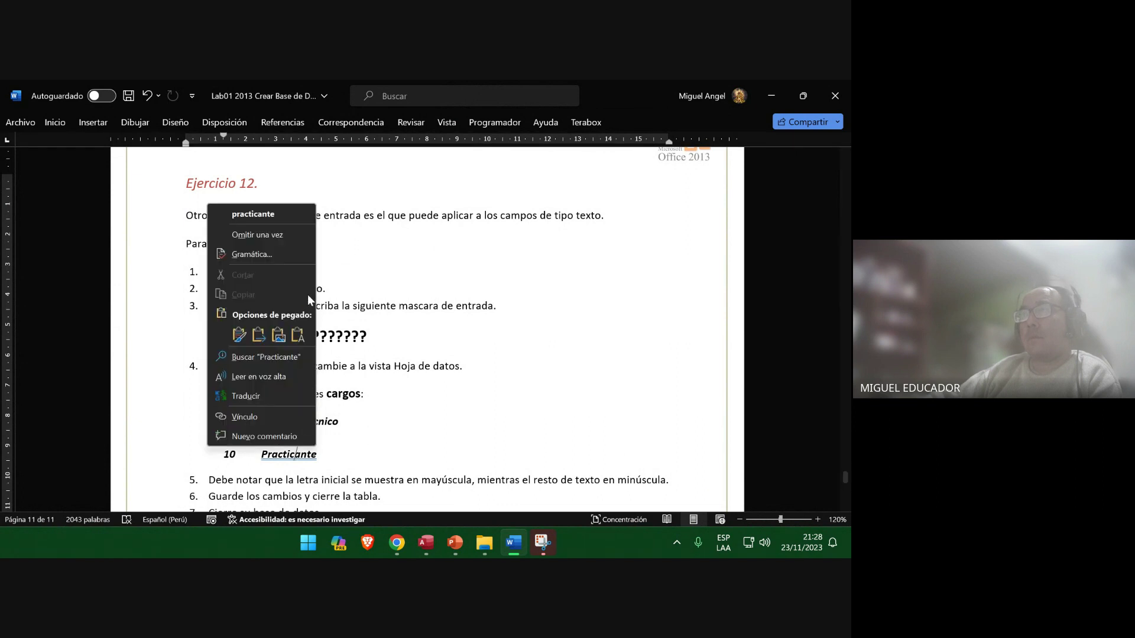
pyautogui.click(282, 230)
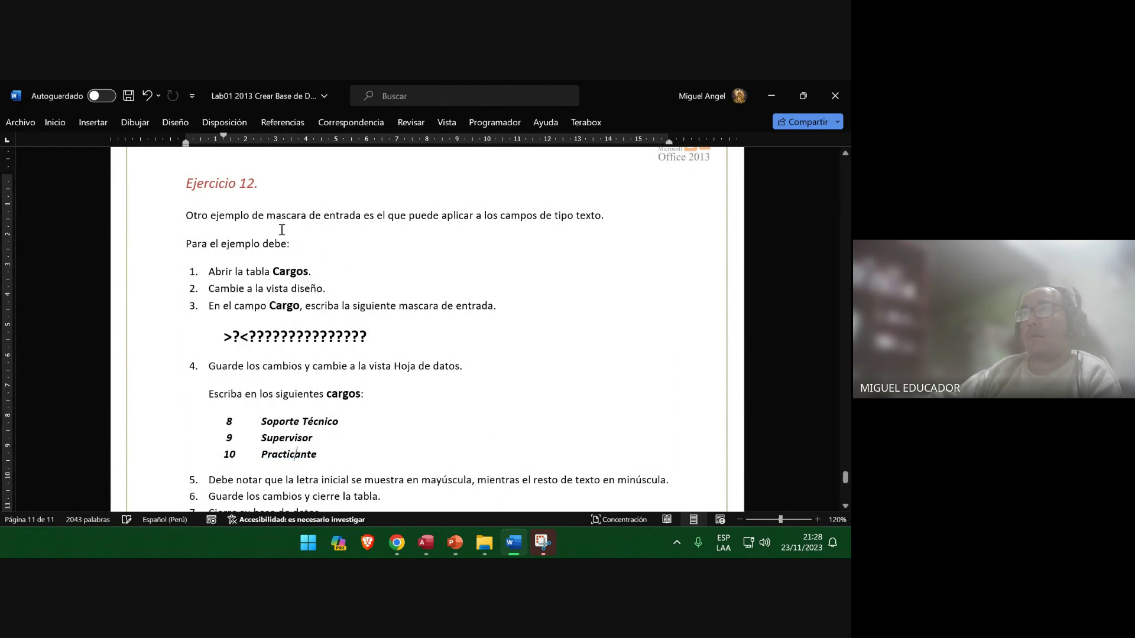
pyautogui.click(130, 96)
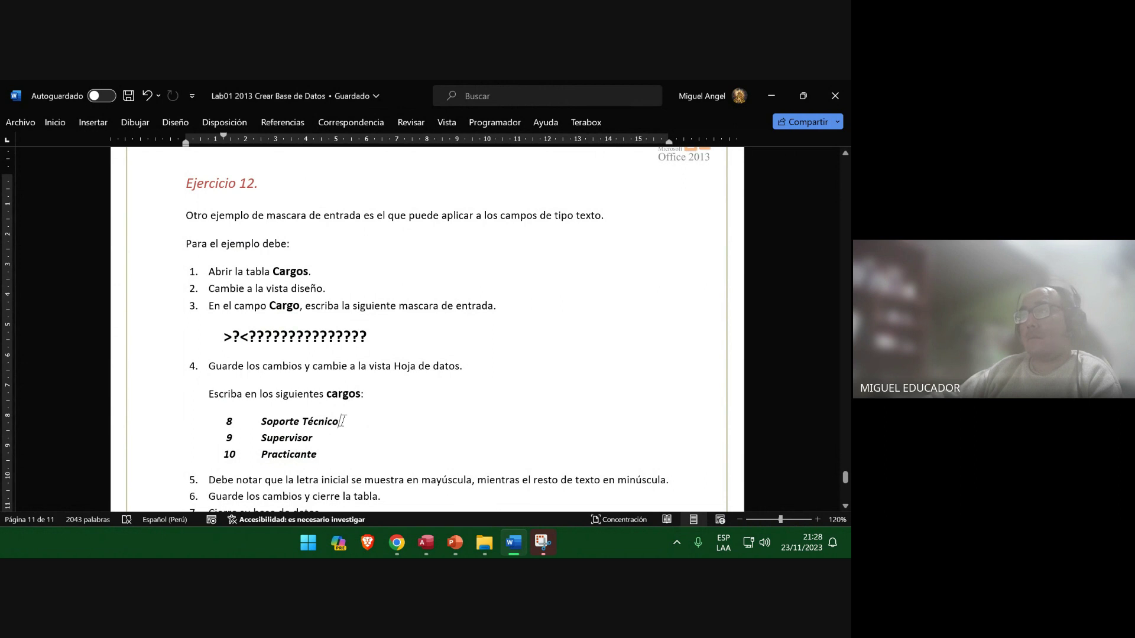
# Select Soporte Técnico in the Word list, then switch to PowerPoint and insert a screenshot of the Access Cargo datasheet on slide 114.
pyautogui.moveTo(342, 421); pyautogui.dragTo(261, 421)
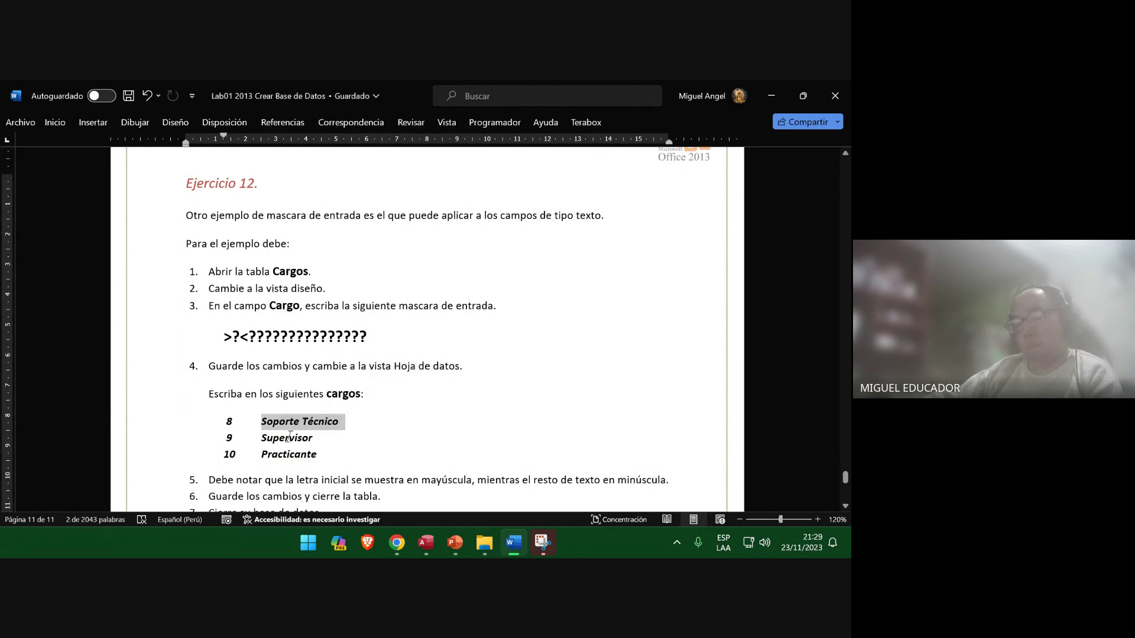
pyautogui.hotkey('alt', 'Tab')
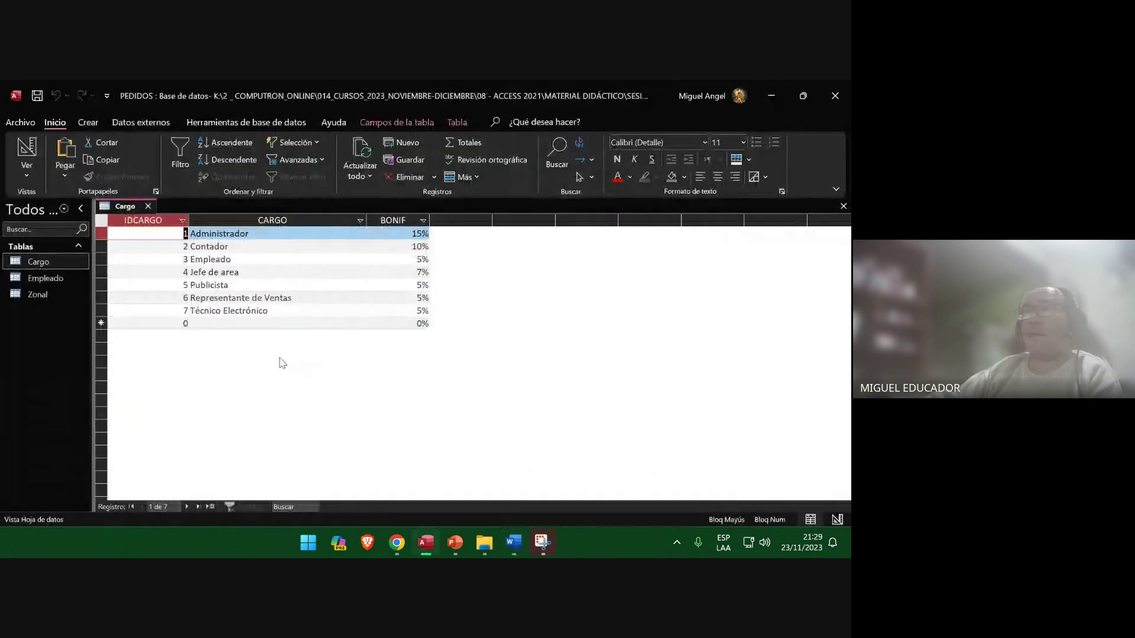
pyautogui.click(454, 542)
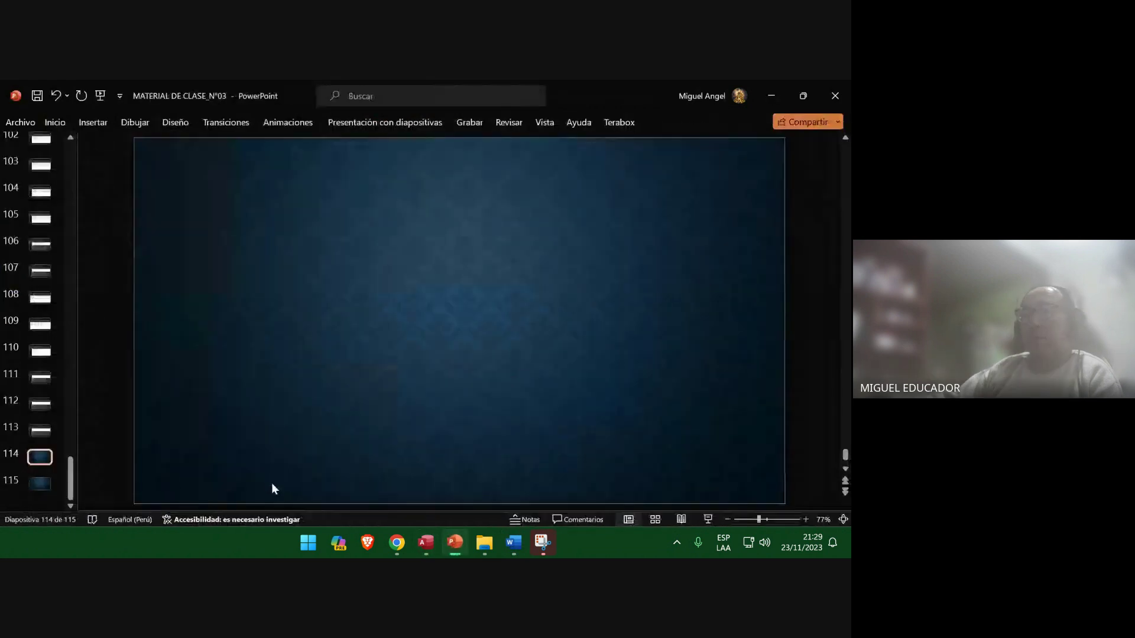
pyautogui.click(94, 122)
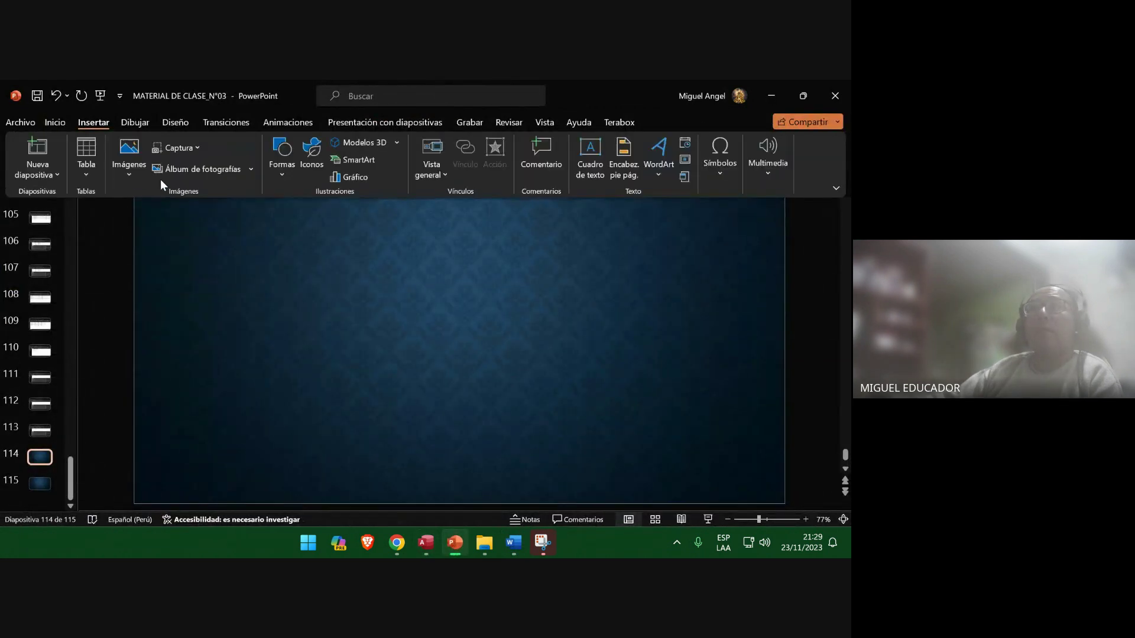
pyautogui.click(177, 147)
pyautogui.click(192, 226)
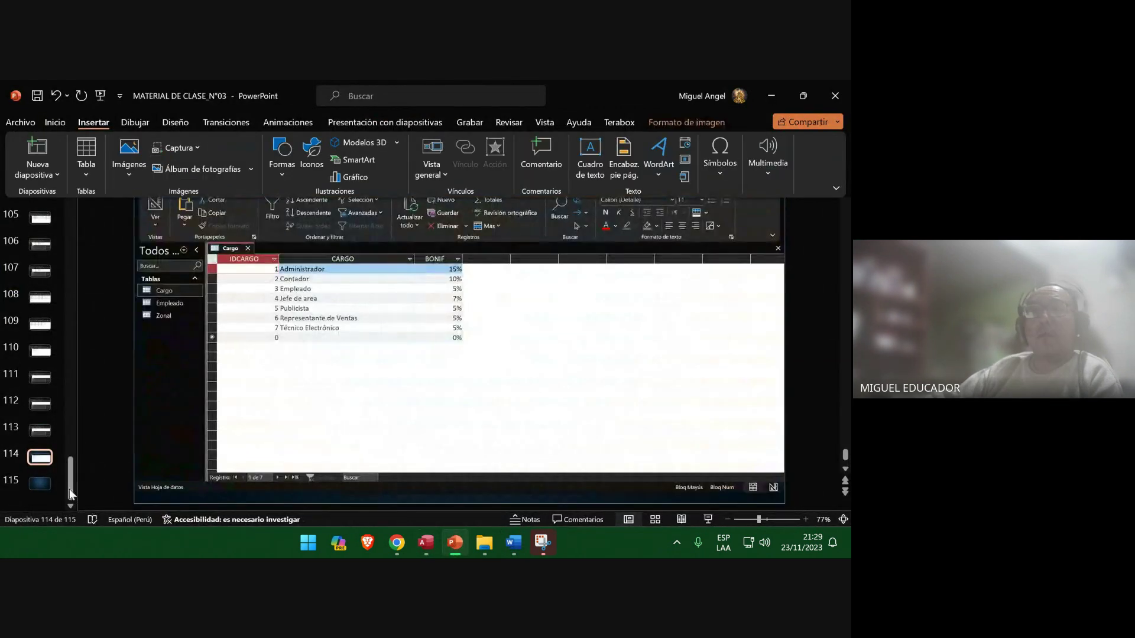
# Duplicate the blank slide 115 twice.
pyautogui.click(41, 483)
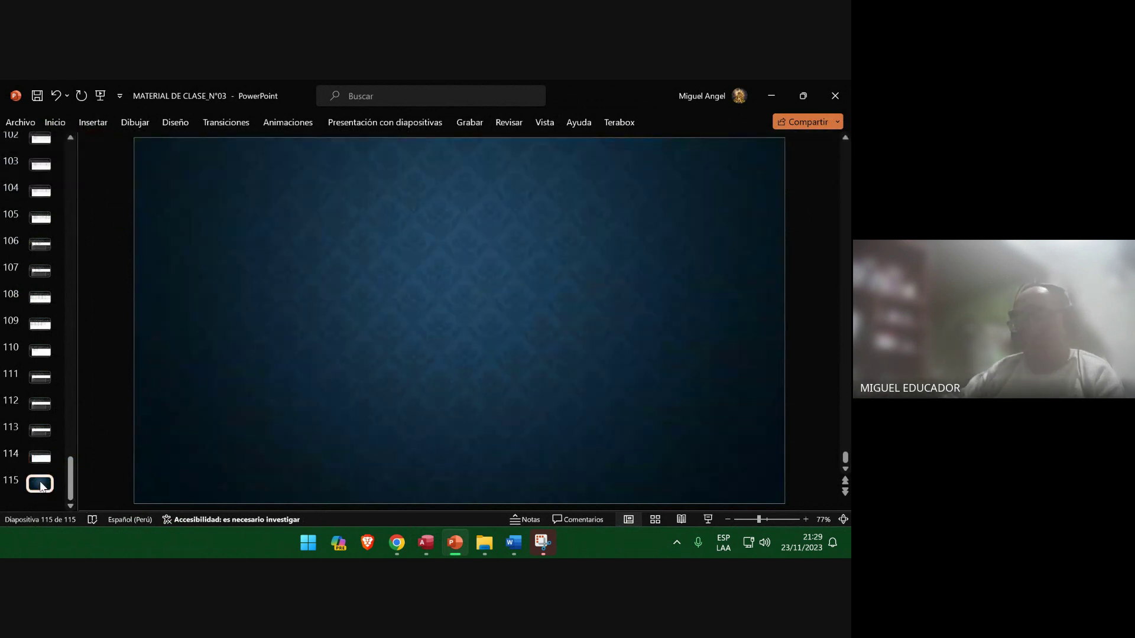
pyautogui.hotkey('ctrl', 'd')
pyautogui.hotkey('ctrl', 'd')
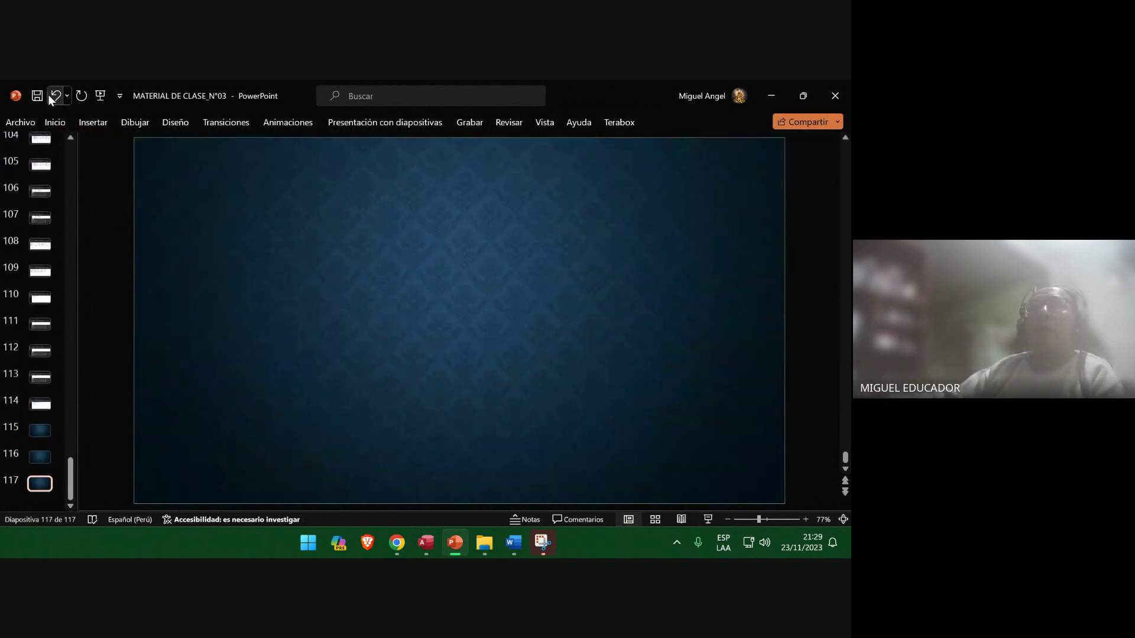
# Return to Access and add a Cargo record with CARGO Soporte técnico and IDCARGO 8.
pyautogui.click(771, 96)
pyautogui.click(308, 324)
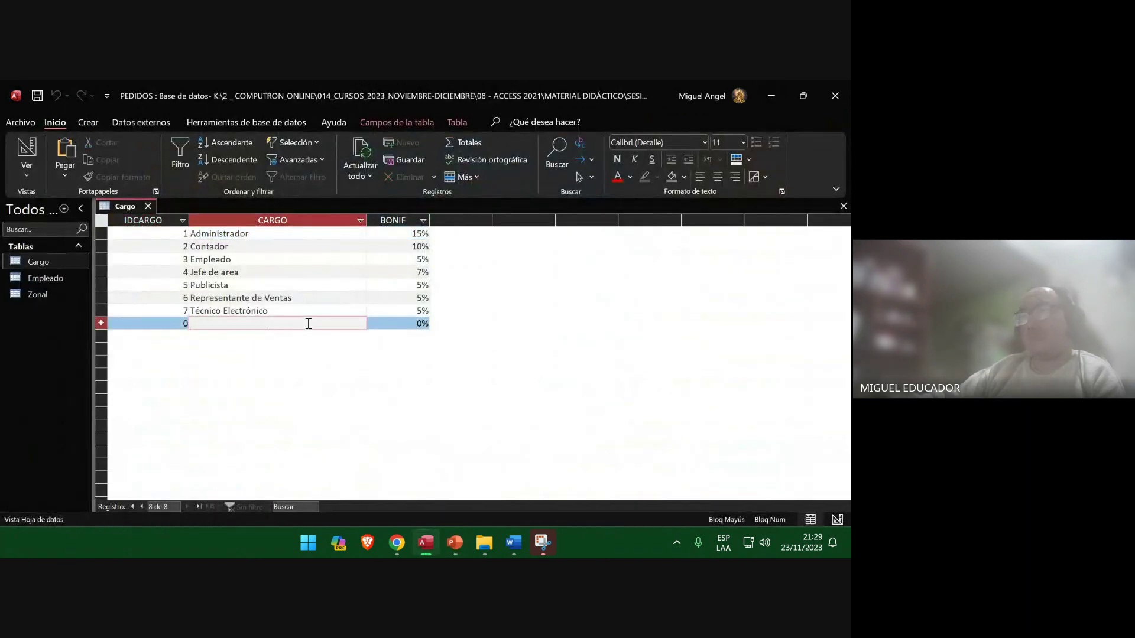
pyautogui.click(105, 324)
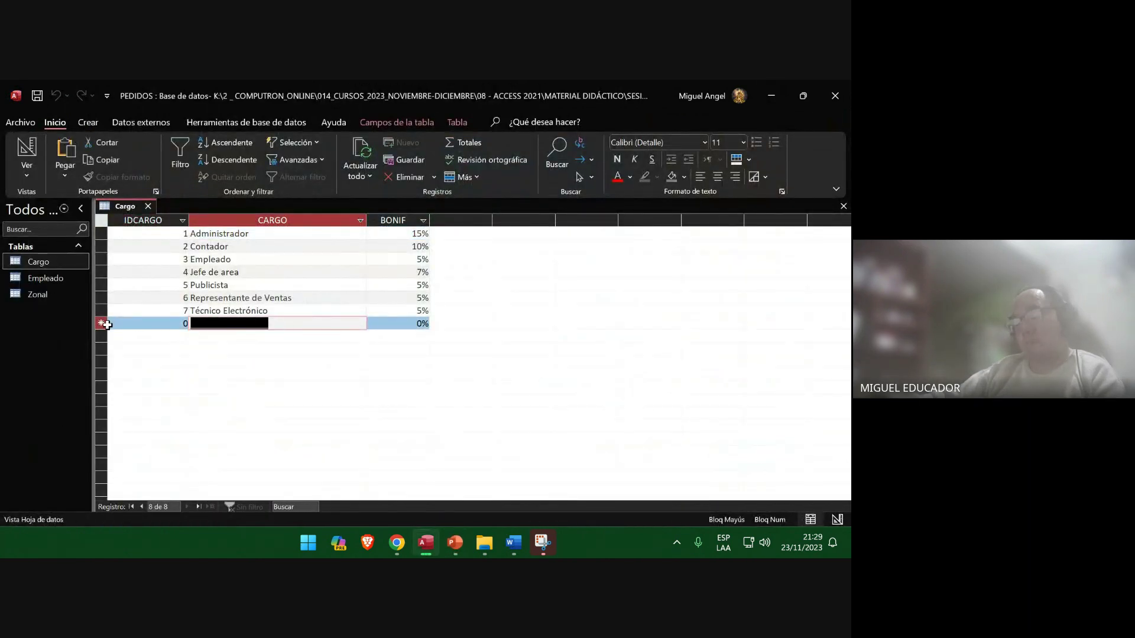
pyautogui.write('Soporte técnico')
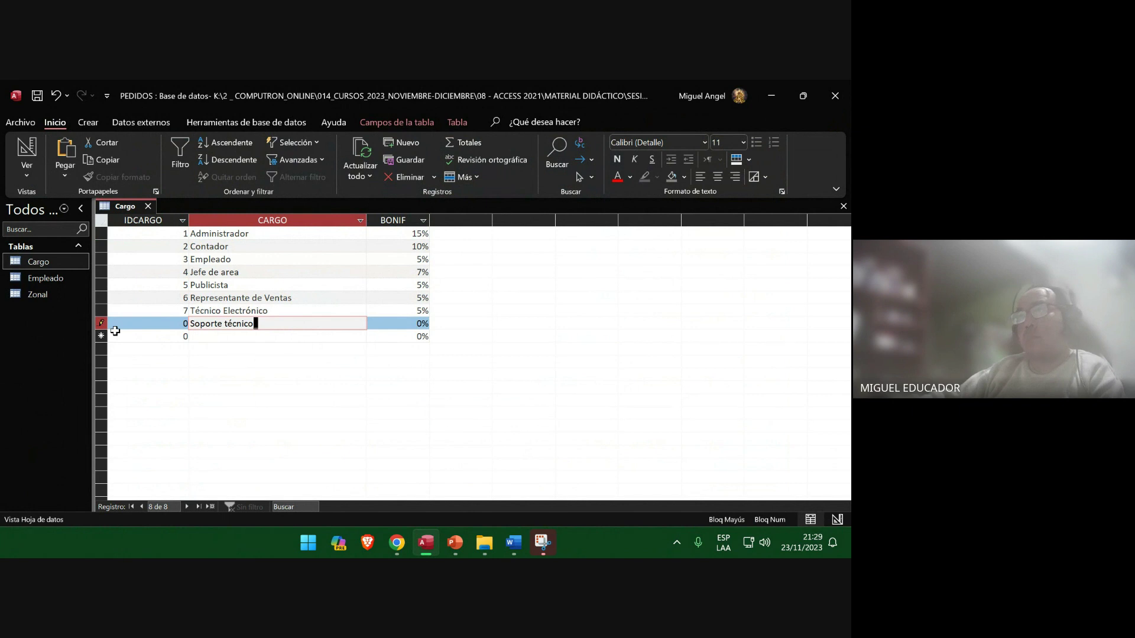
pyautogui.click(289, 336)
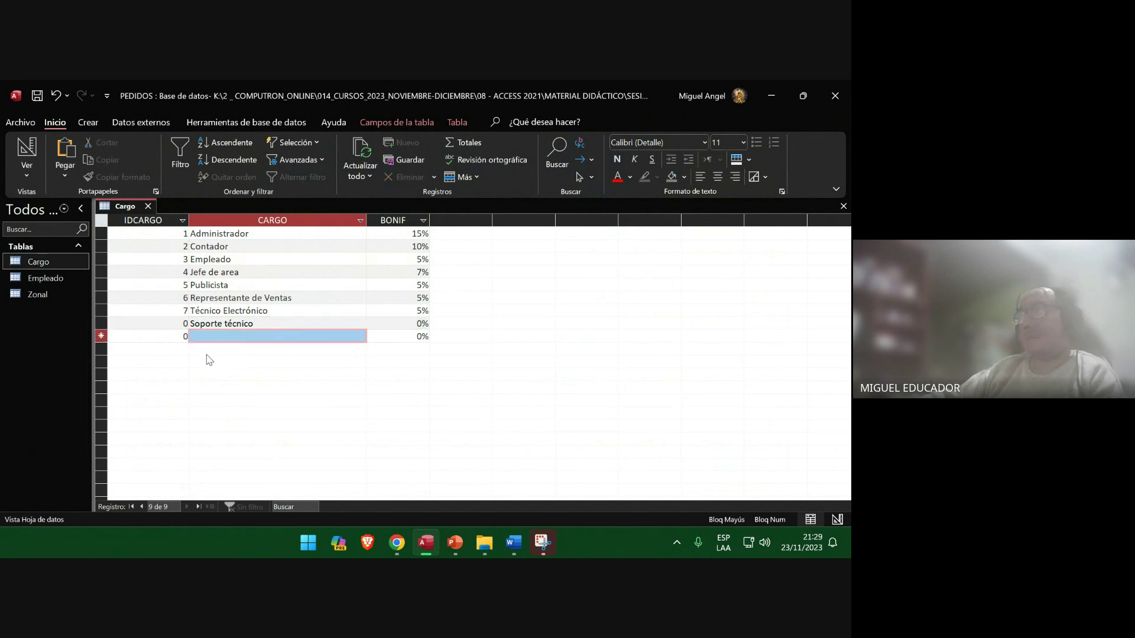
pyautogui.click(183, 324)
pyautogui.write('8')
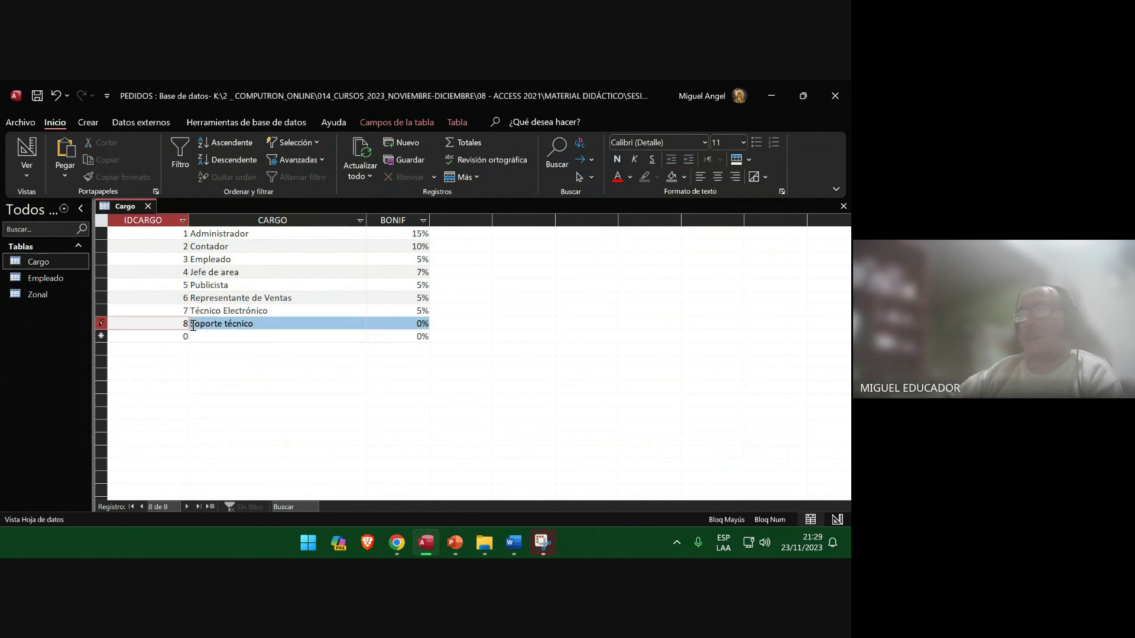
# Add a Cargo record with IDCARGO 9, copying its CARGO value Supervisor from the Ejercicio 12 list in Word.
pyautogui.click(188, 336)
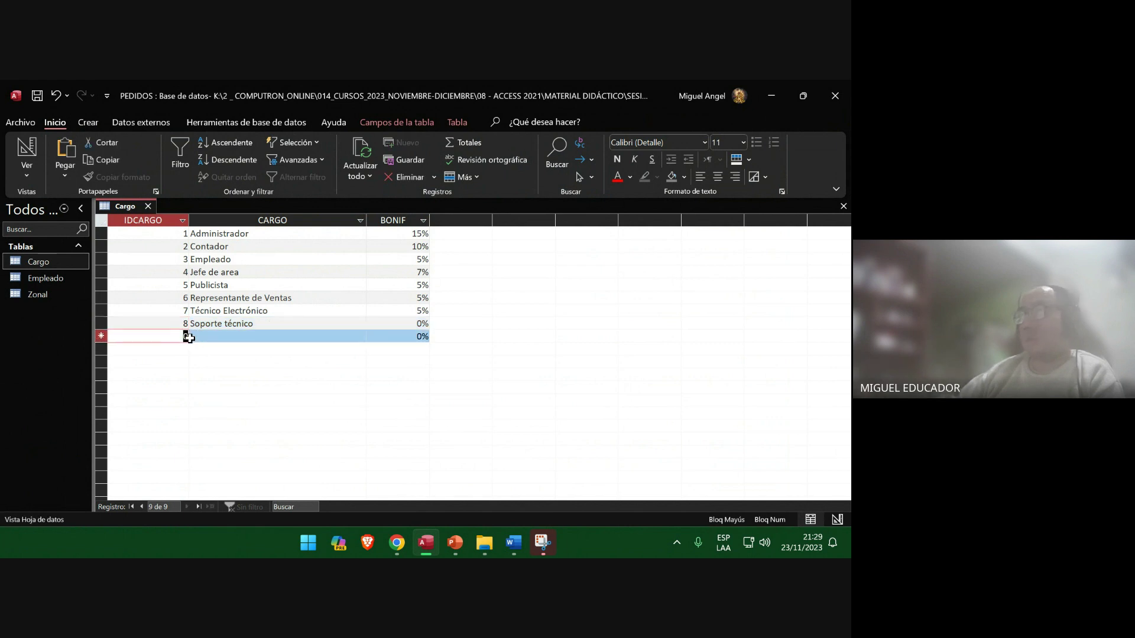
pyautogui.write('9')
pyautogui.click(519, 545)
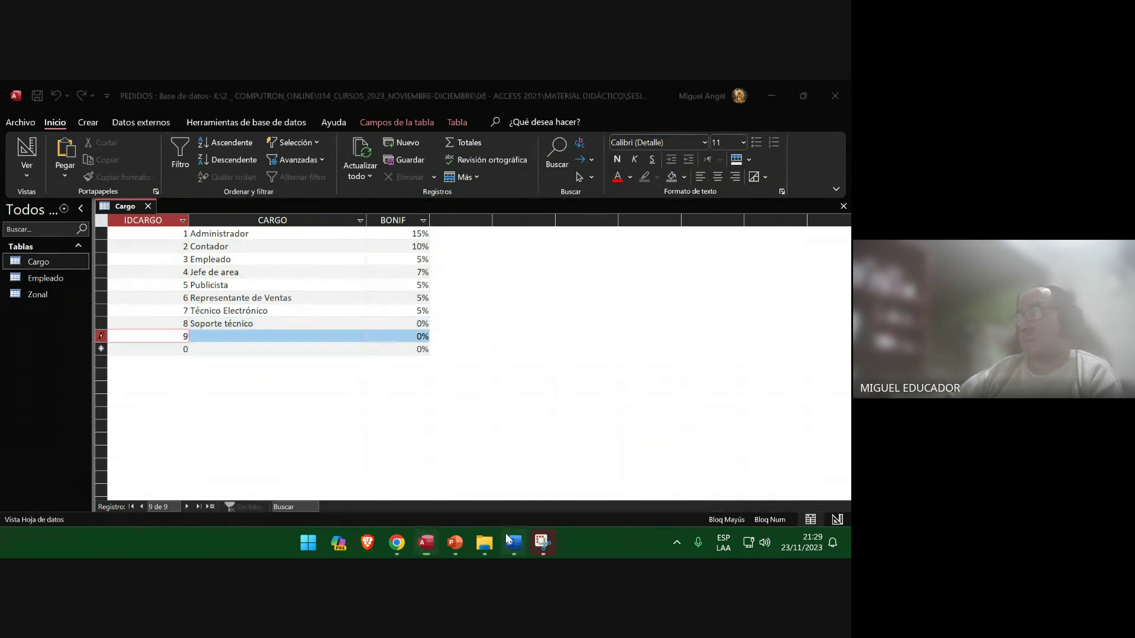
pyautogui.click(308, 438)
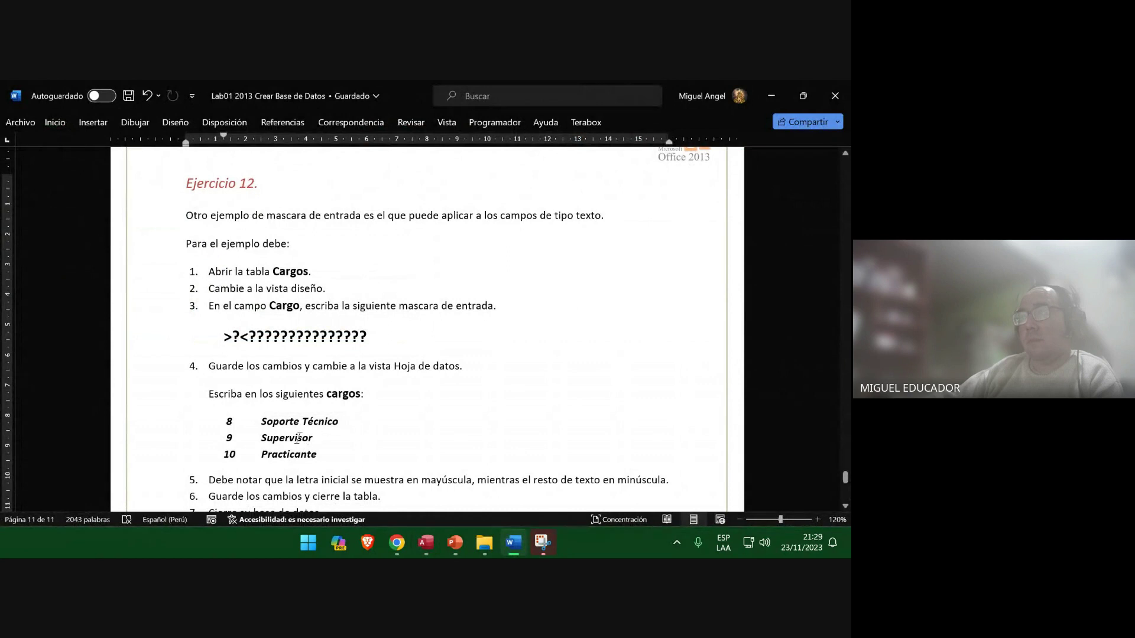
pyautogui.moveTo(312, 438); pyautogui.dragTo(262, 439)
pyautogui.hotkey('ctrl', 'c')
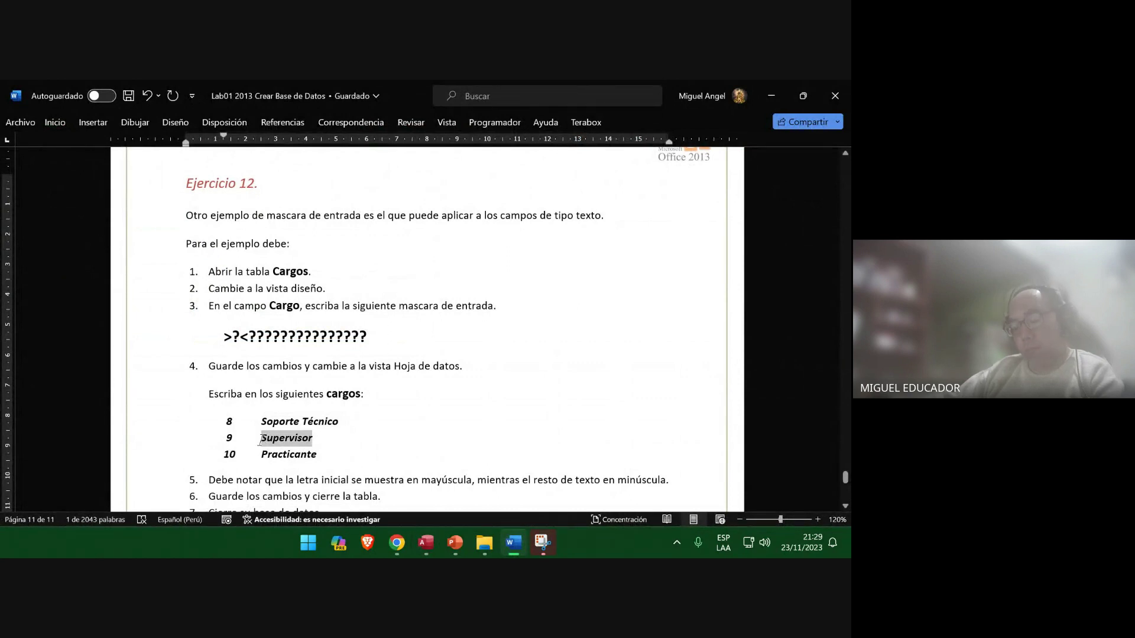
pyautogui.click(771, 95)
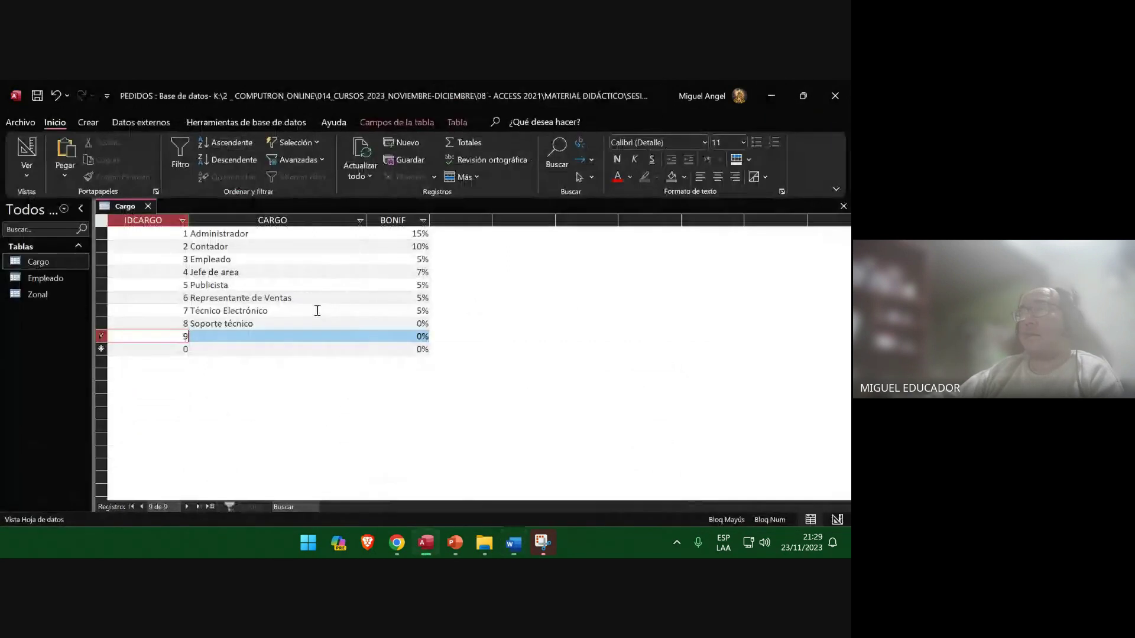
pyautogui.click(274, 336)
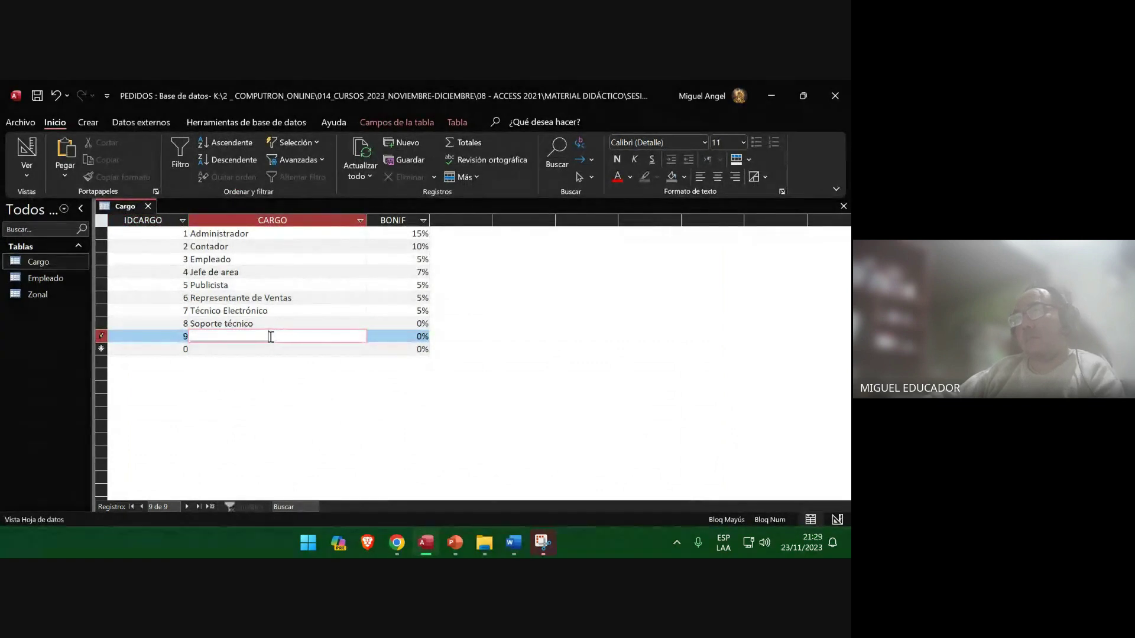
pyautogui.hotkey('ctrl', 'v')
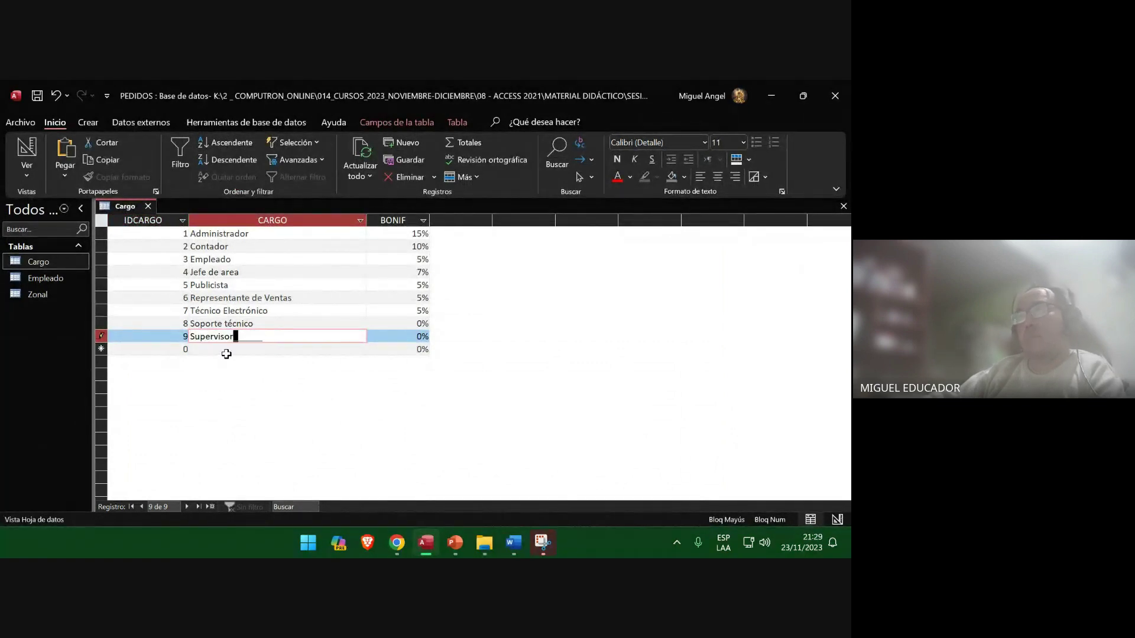
# Add a Cargo record with CARGO Practicante and IDCARGO 10.
pyautogui.click(226, 351)
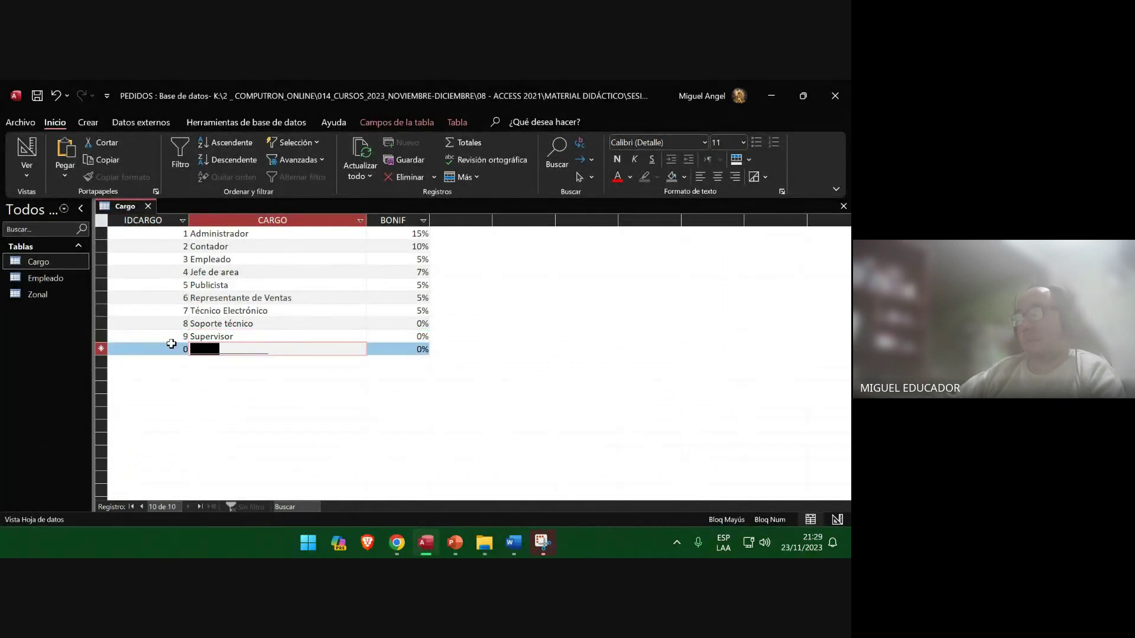
pyautogui.write('Pr')
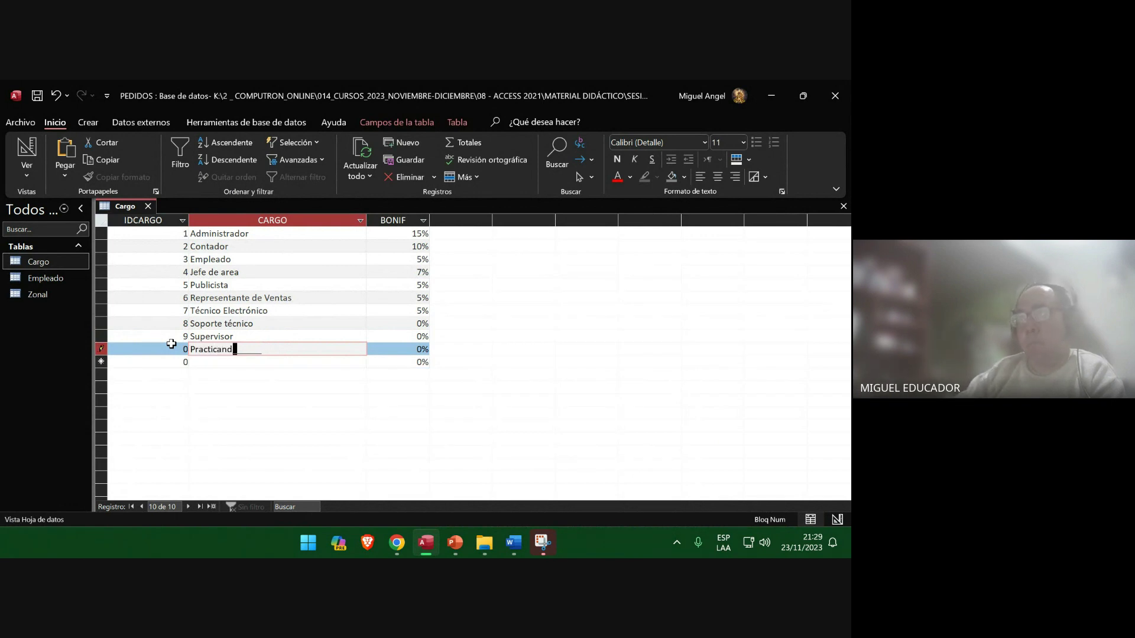
pyautogui.write('acticante')
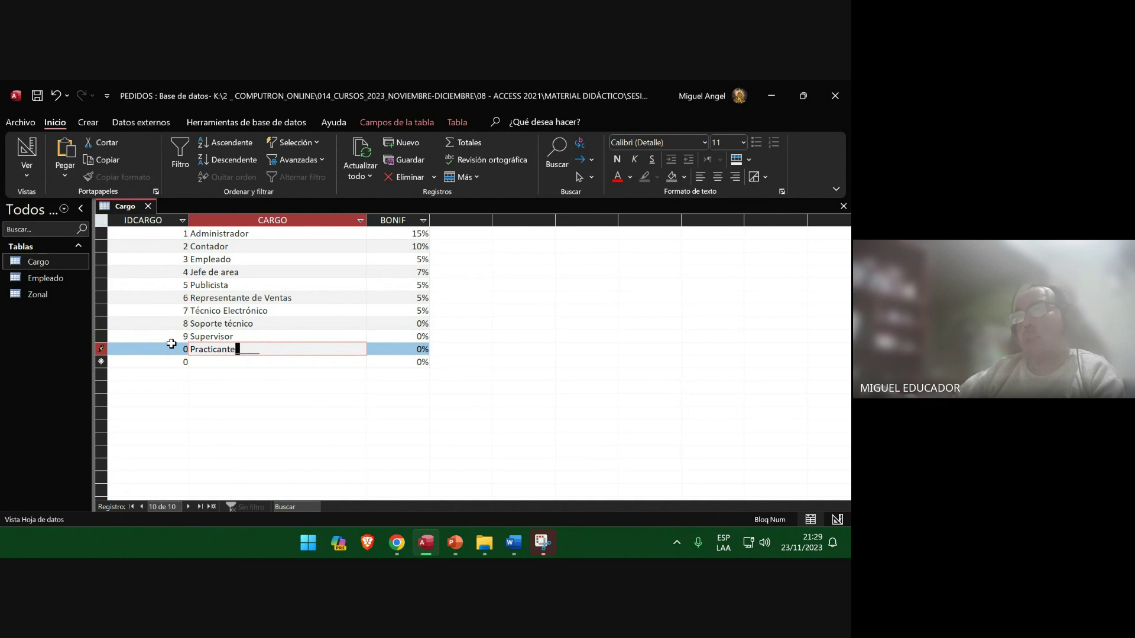
pyautogui.click(185, 349)
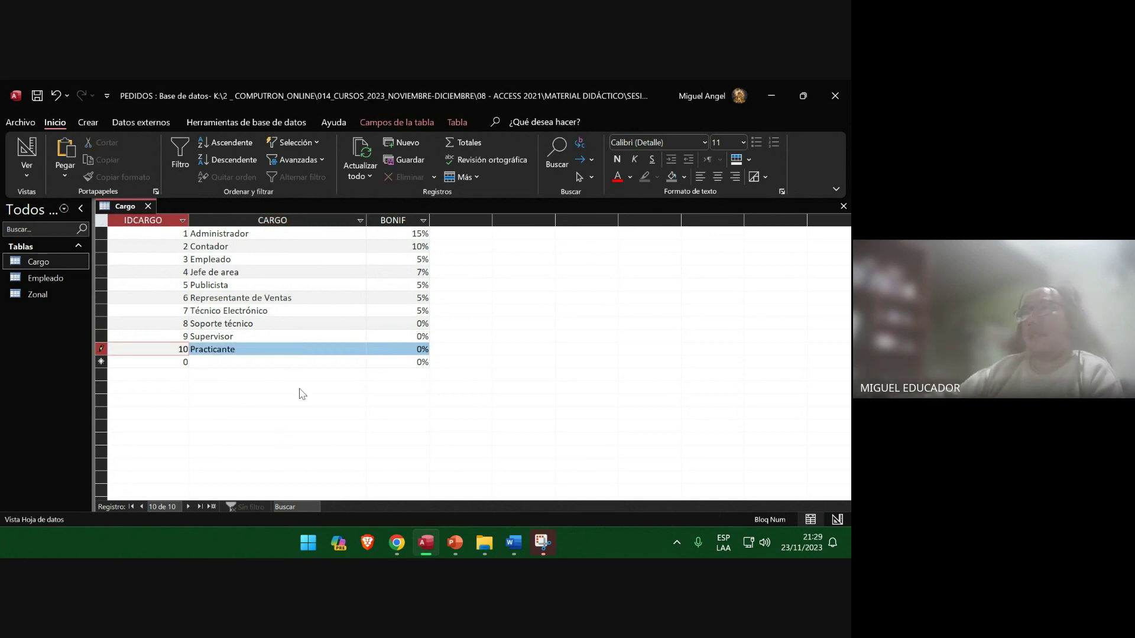
# Switch to PowerPoint and insert a screenshot of the Access Cargo datasheet with the added records on slide 117.
pyautogui.click(456, 541)
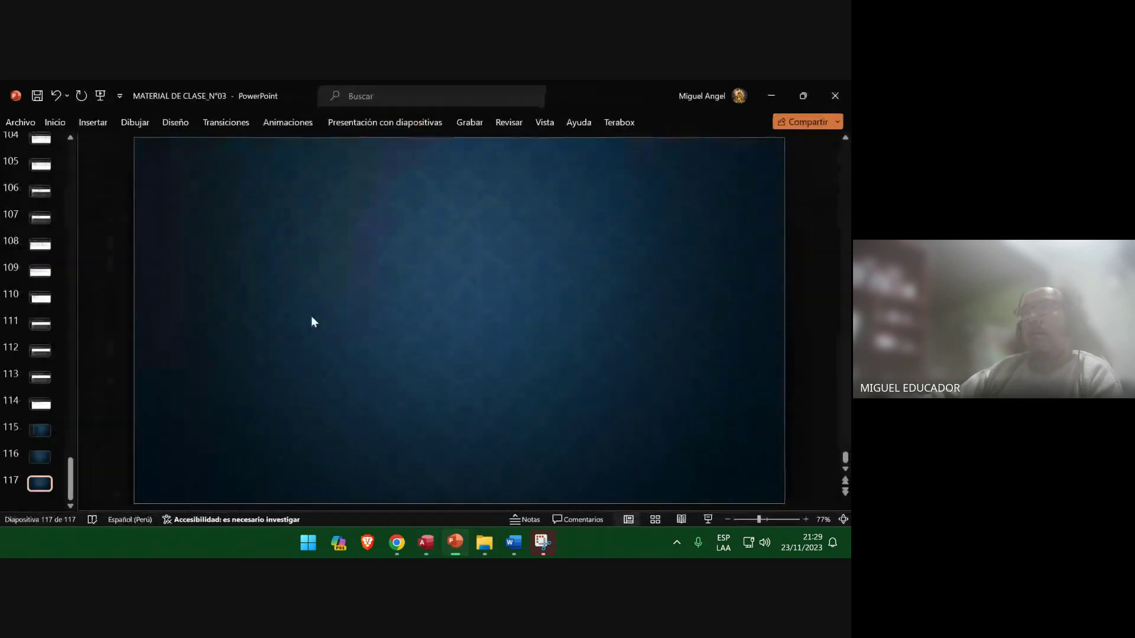
pyautogui.click(92, 122)
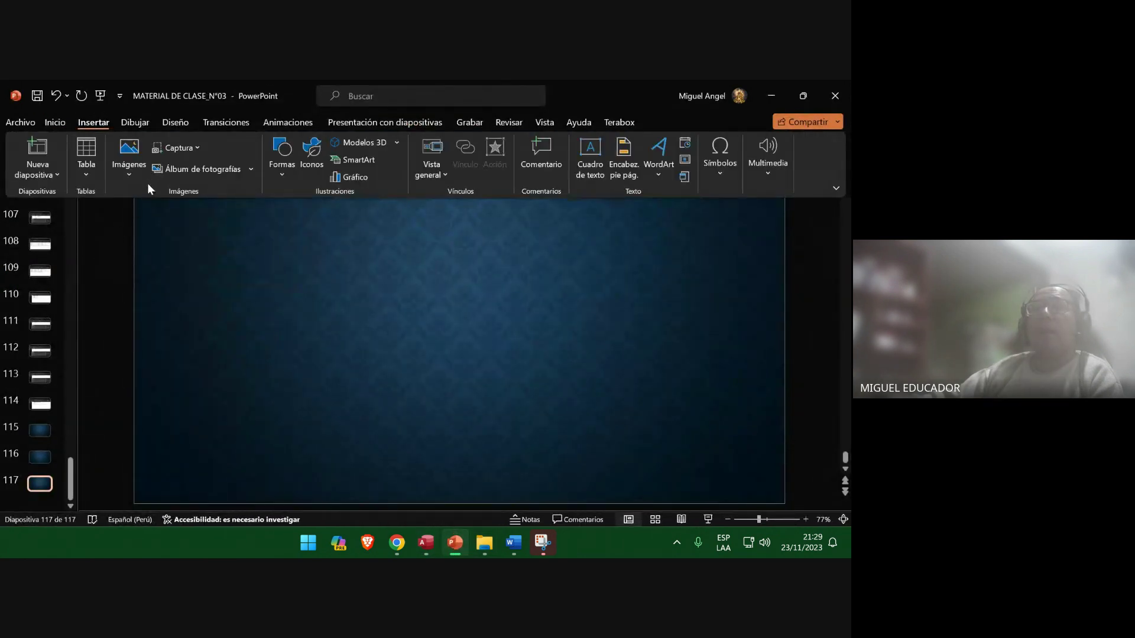
pyautogui.click(175, 148)
pyautogui.click(185, 209)
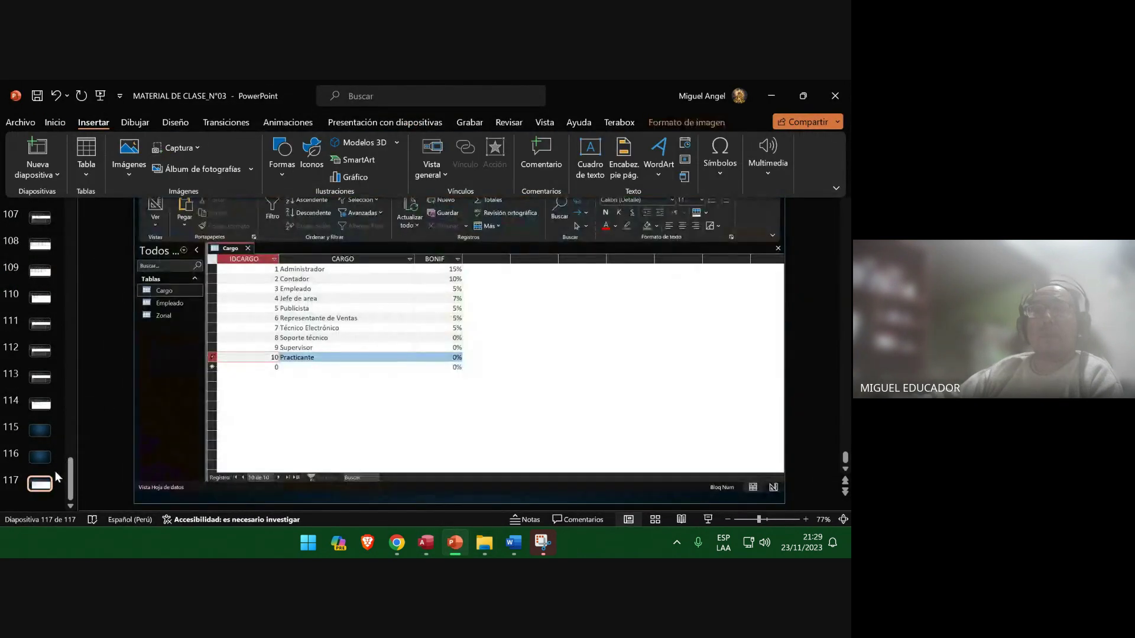
# Move slide 117 to position 115, save the presentation and return to the Ejercicio 12 instructions in Word.
pyautogui.moveTo(40, 483); pyautogui.dragTo(41, 430)
pyautogui.click(38, 101)
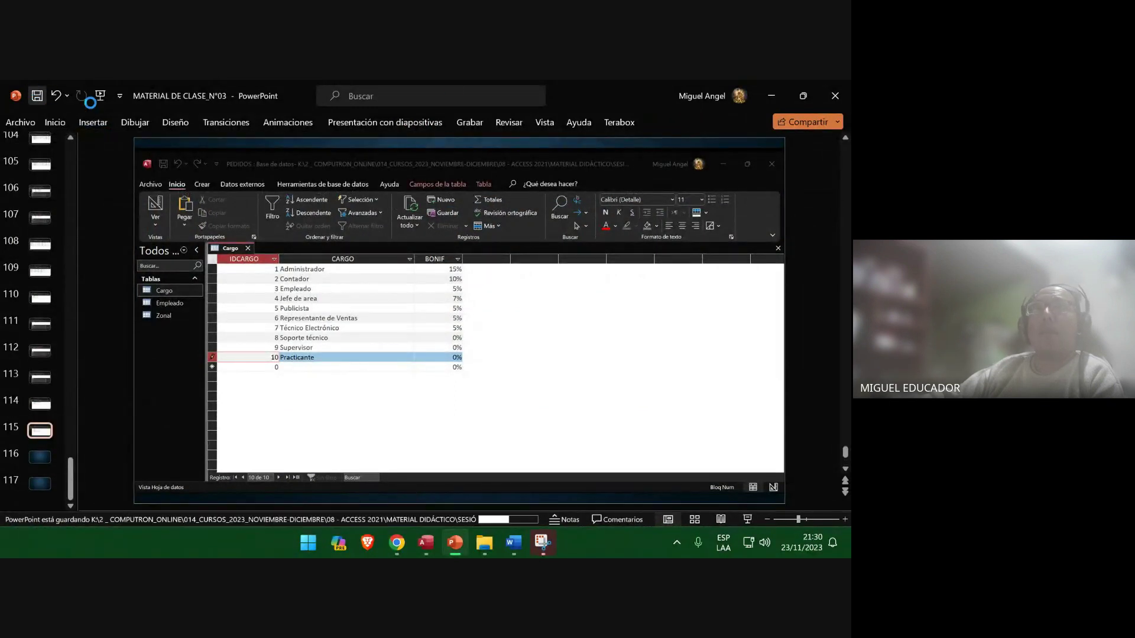
pyautogui.click(771, 95)
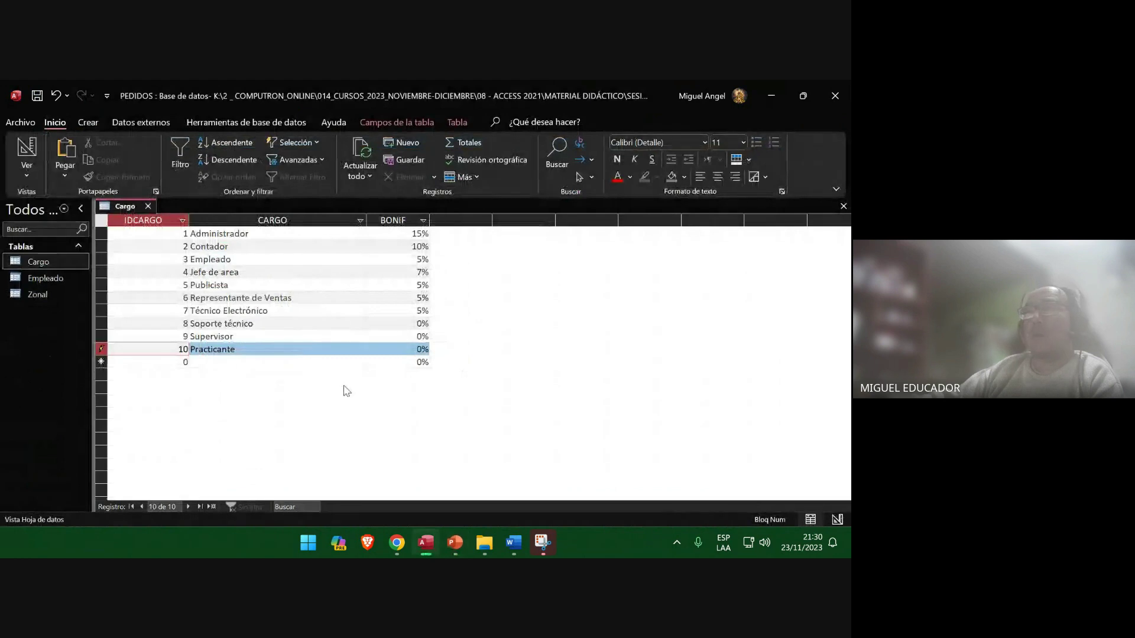
pyautogui.click(514, 542)
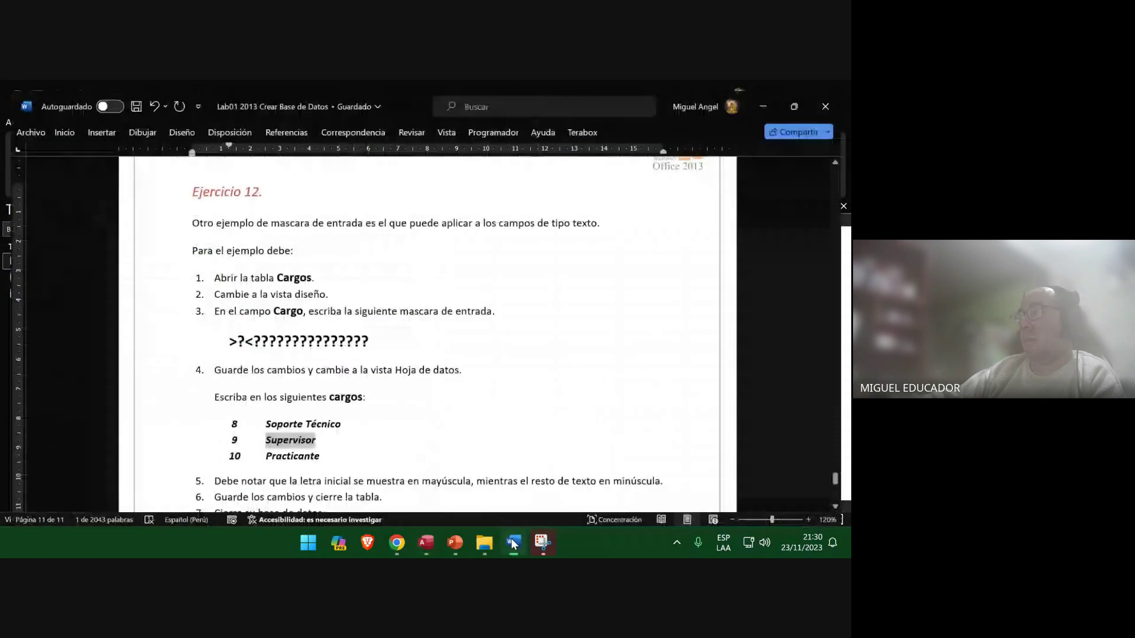
# Remove the Lab01 2013 Crear Base de Datos entry from the recent documents list.
pyautogui.scroll(1, 450, 438)
pyautogui.scroll(-5, 450, 438)
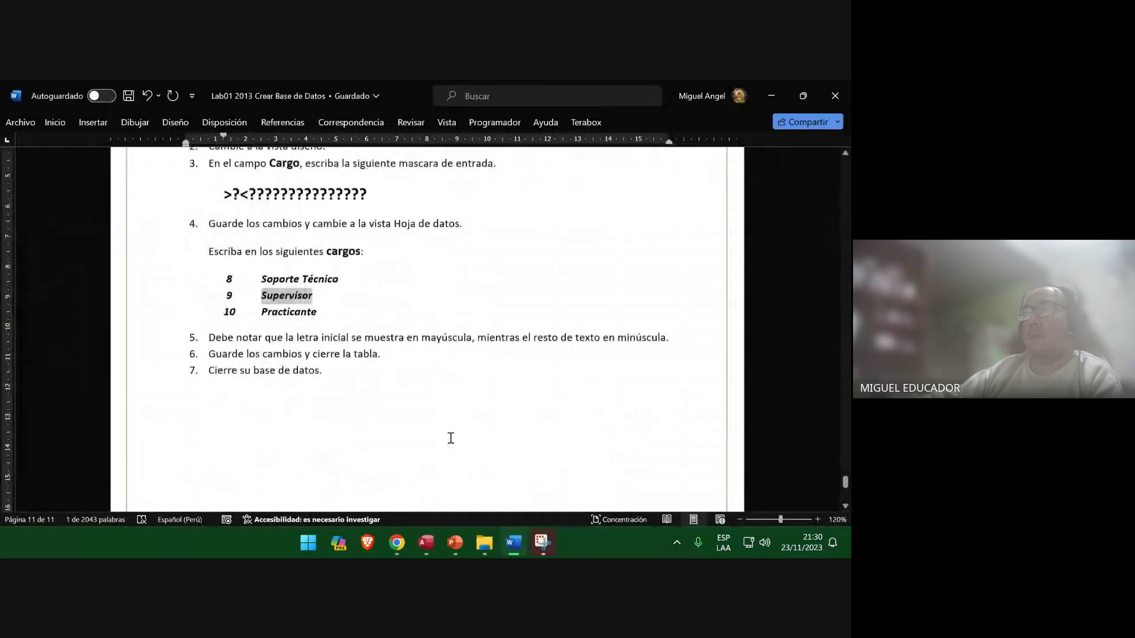
pyautogui.scroll(-1, 449, 437)
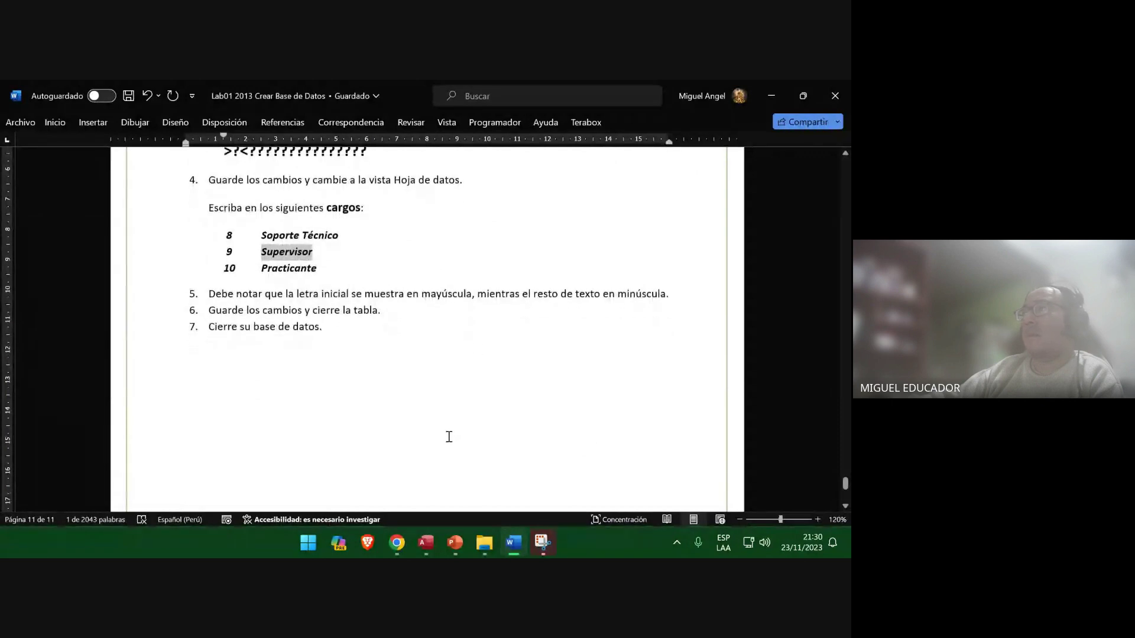
pyautogui.scroll(-1, 483, 420)
pyautogui.scroll(1, 400, 352)
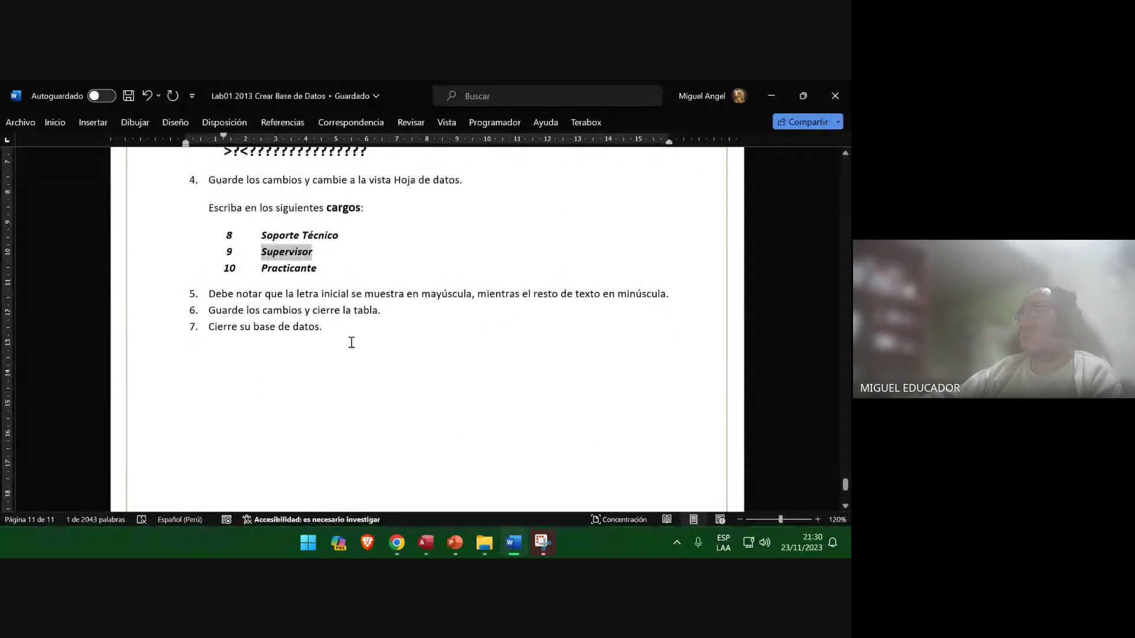
pyautogui.click(21, 120)
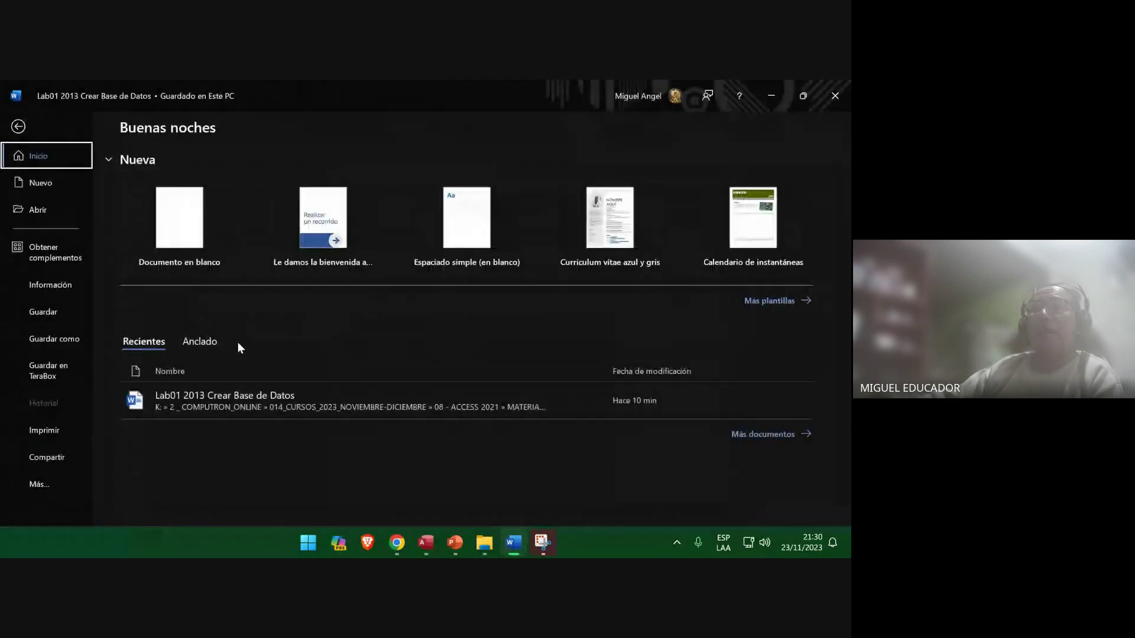
pyautogui.rightClick(234, 402)
pyautogui.click(274, 506)
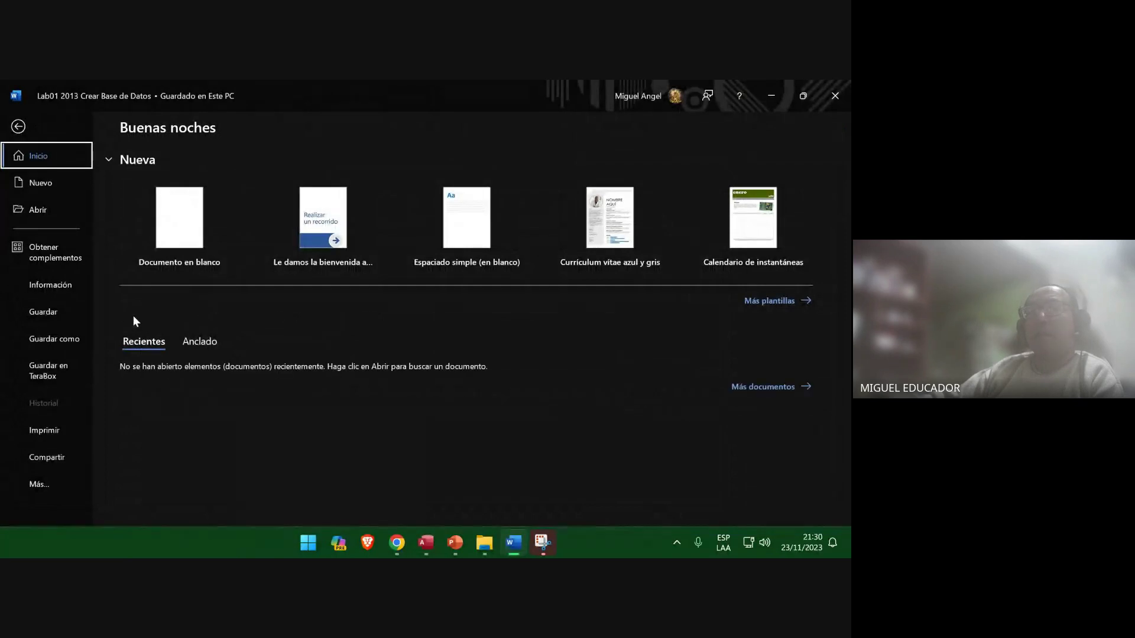
# View the Lab01 document's advanced properties summary and accept the dialog.
pyautogui.click(65, 285)
pyautogui.click(572, 237)
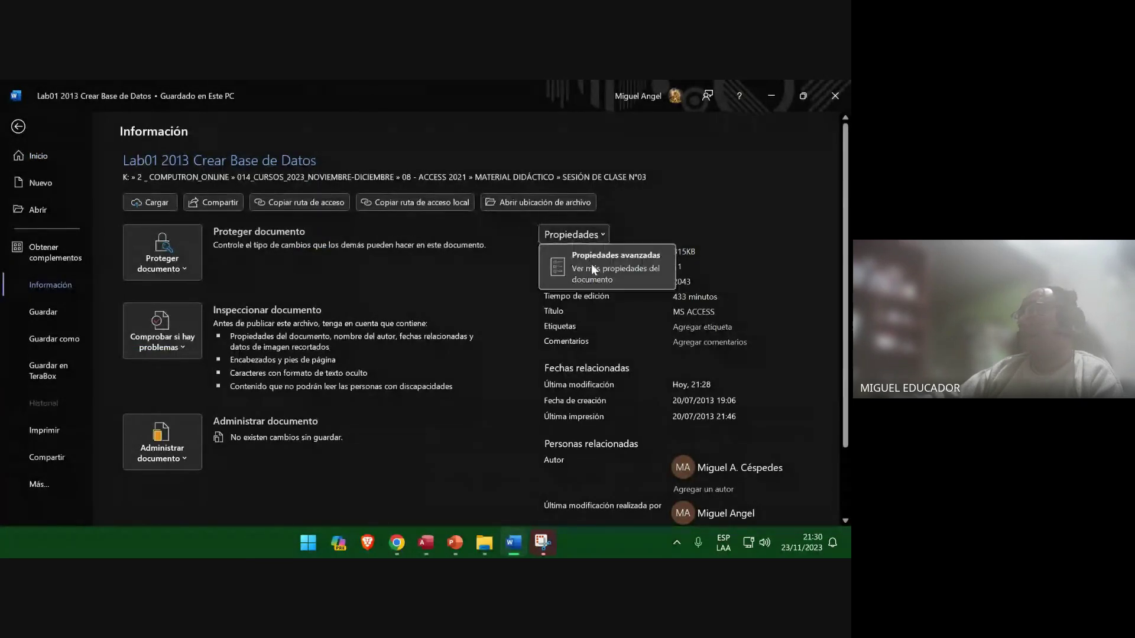
pyautogui.click(591, 260)
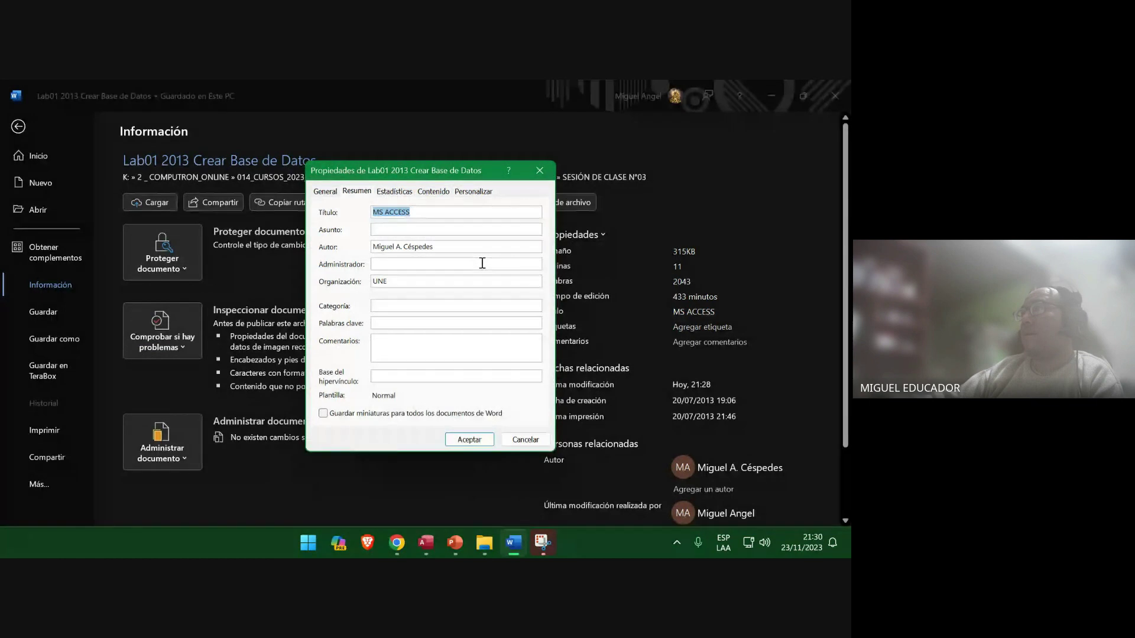
pyautogui.click(470, 440)
# Save the changes to the Lab01 document, close Word and close the screenshot tool.
pyautogui.click(832, 96)
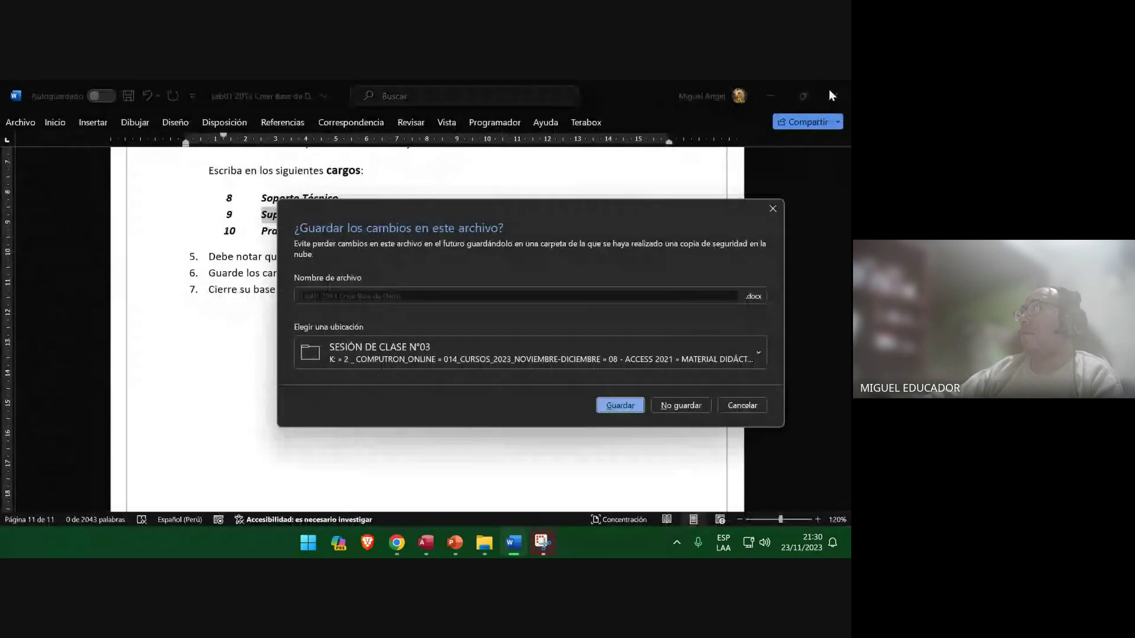
pyautogui.click(618, 405)
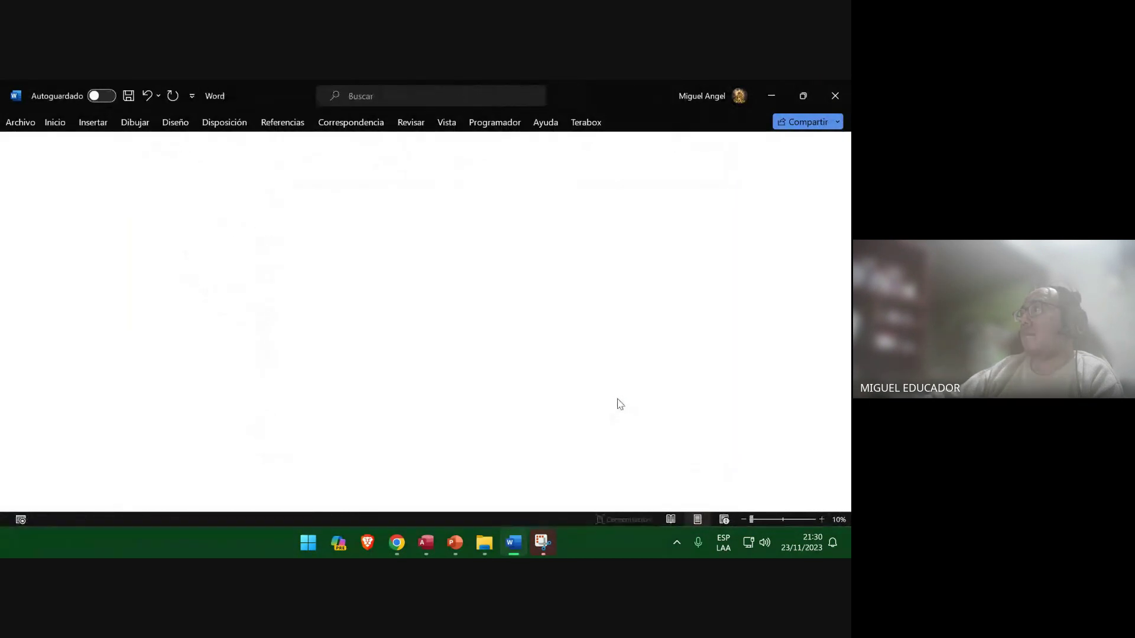
pyautogui.click(834, 96)
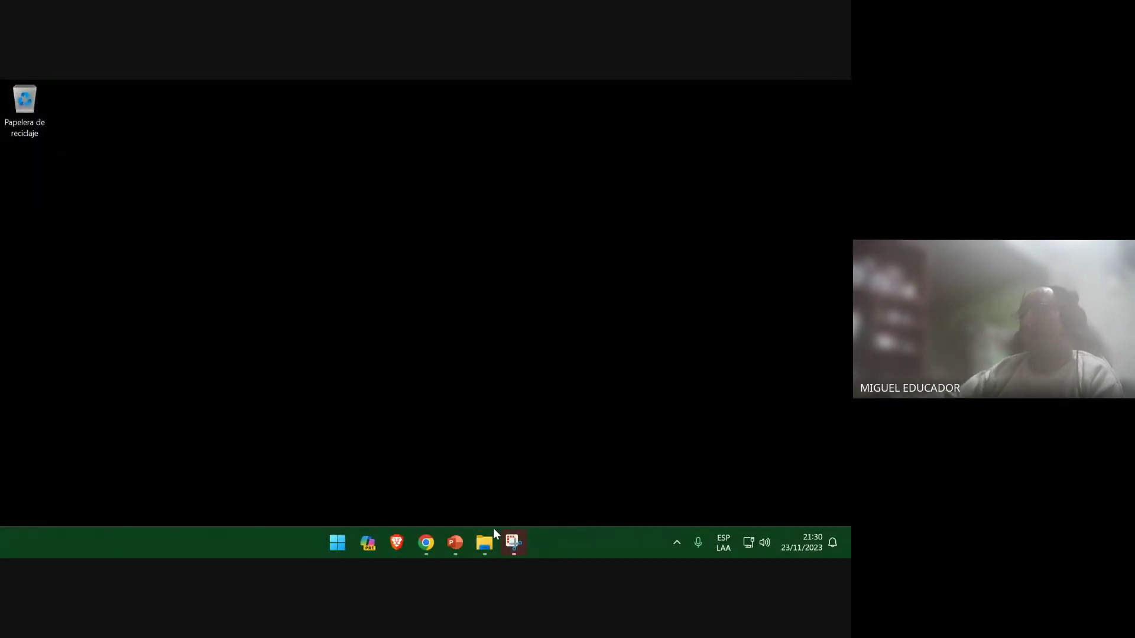
pyautogui.click(519, 543)
pyautogui.click(754, 184)
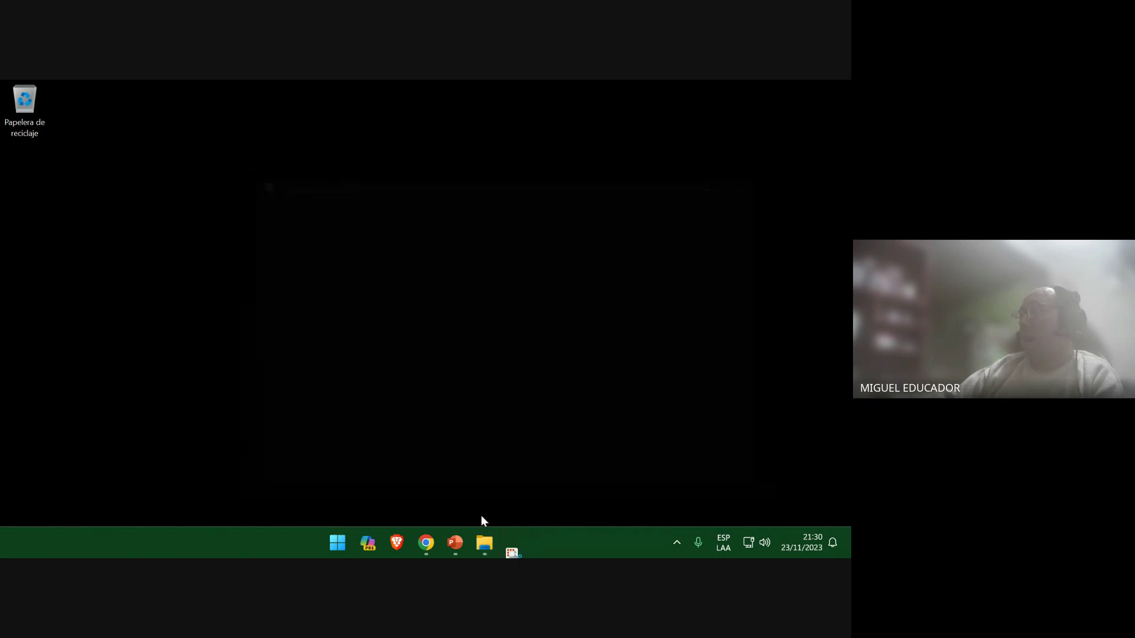
# In File Explorer, copy Lab01 2013 Crear Base de Datos from SESIÓN DE CLASE N°03 to SESIÓN DE CLASE N°02, replacing the existing file.
pyautogui.click(490, 540)
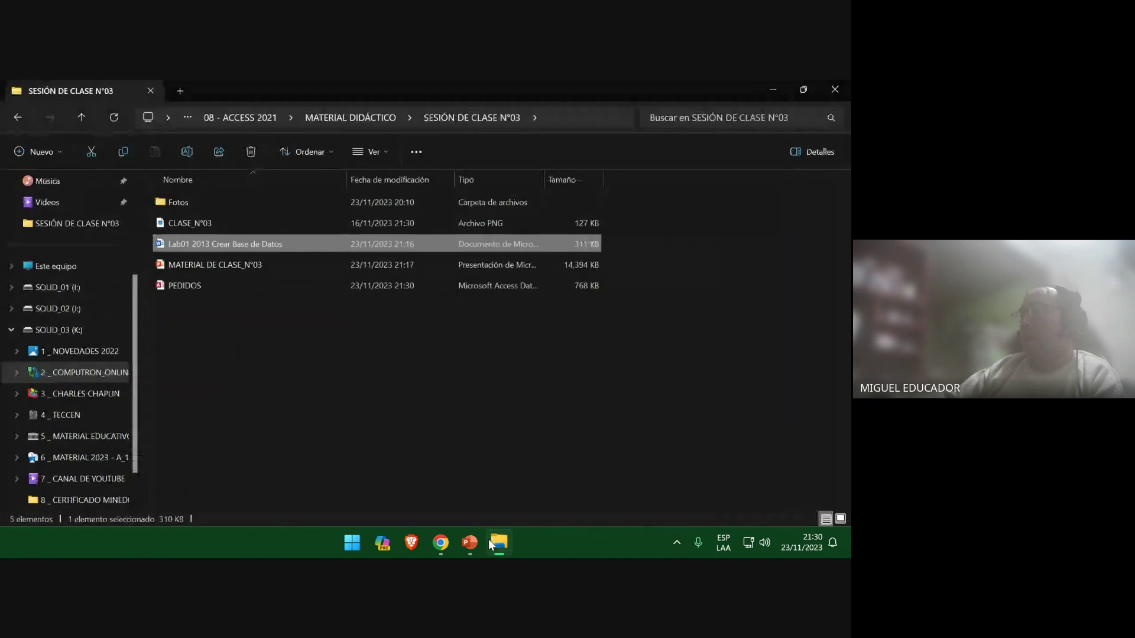
pyautogui.rightClick(242, 248)
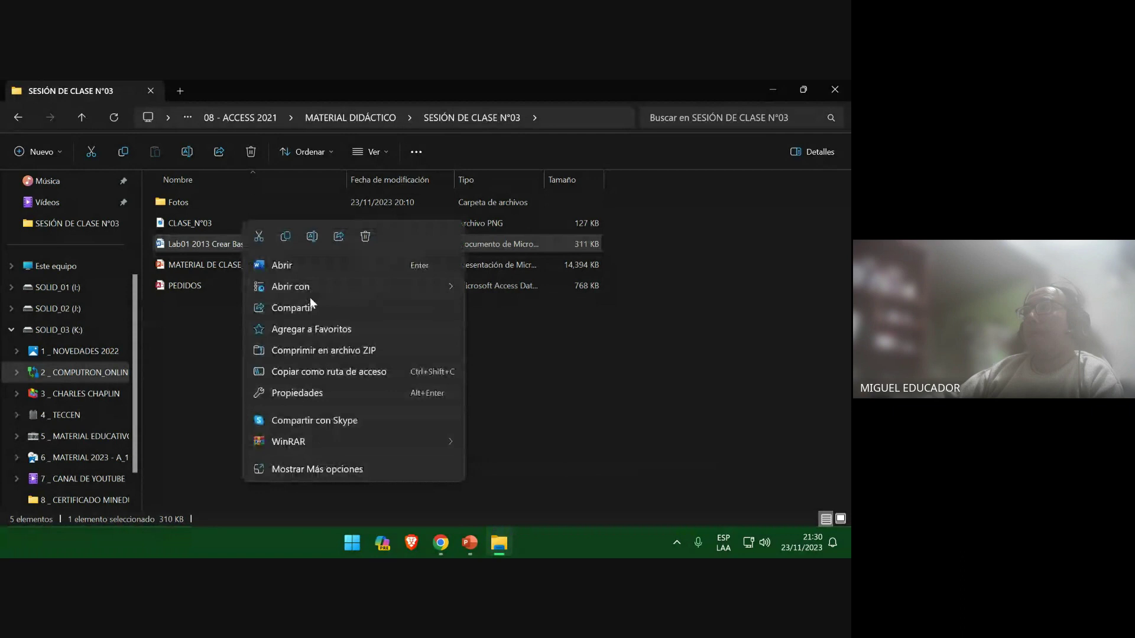
pyautogui.click(285, 237)
pyautogui.click(358, 117)
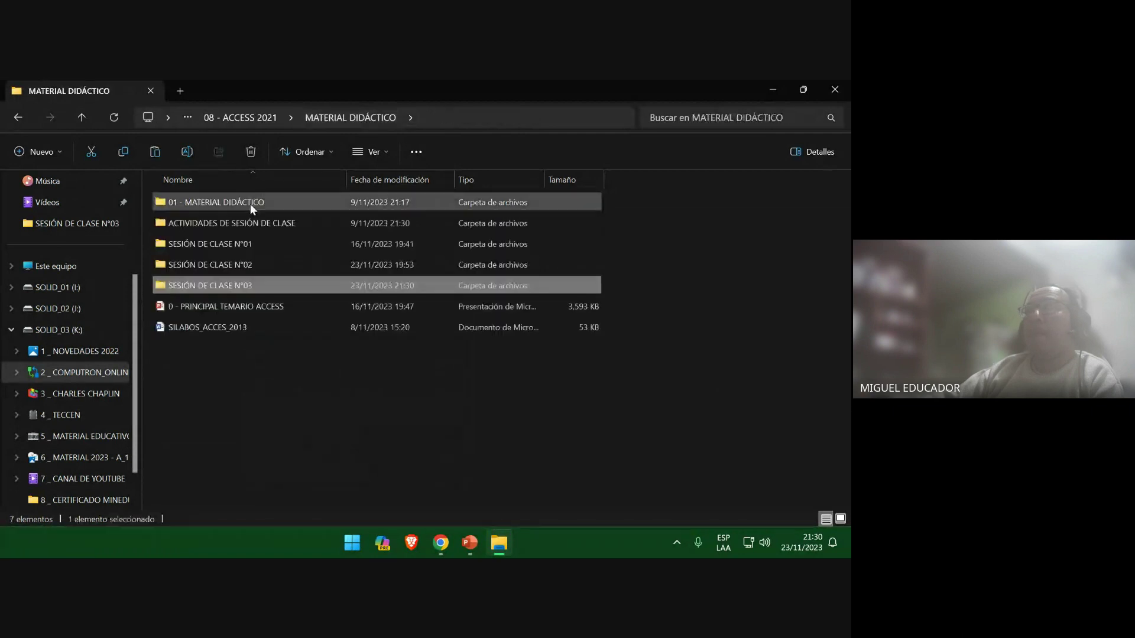
pyautogui.doubleClick(225, 266)
pyautogui.rightClick(272, 395)
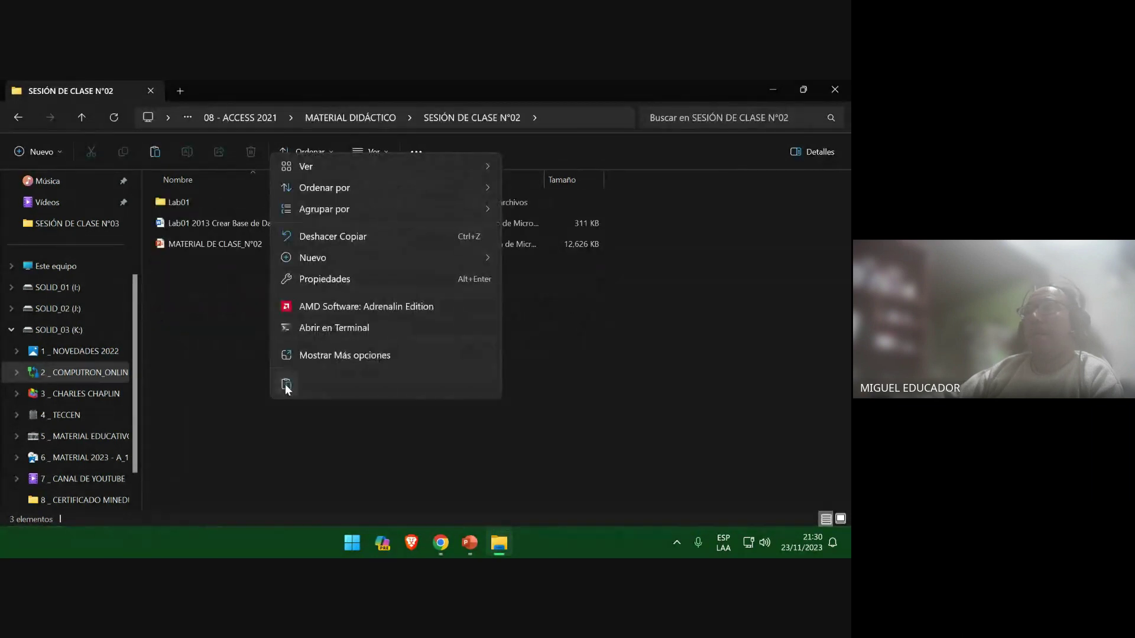
pyautogui.click(286, 385)
pyautogui.press('Return')
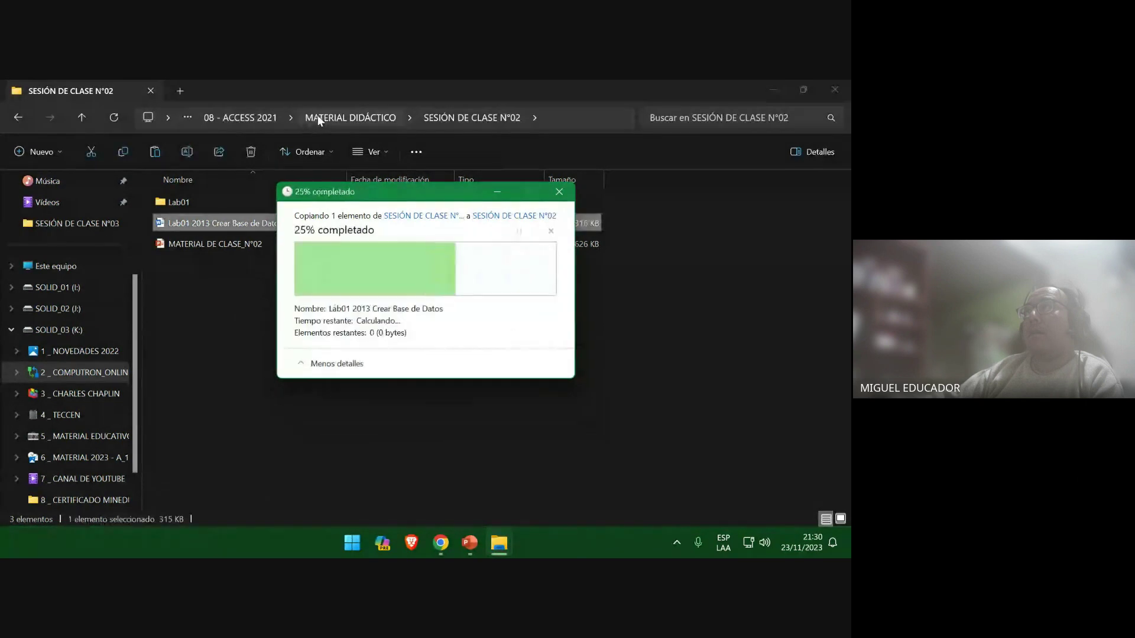
# Paste the copied Lab01 document into the 01 - LAB ACCESS 2013 folder of 01 - MATERIAL DIDÁCTICO, replacing the existing file.
pyautogui.click(256, 121)
pyautogui.doubleClick(235, 206)
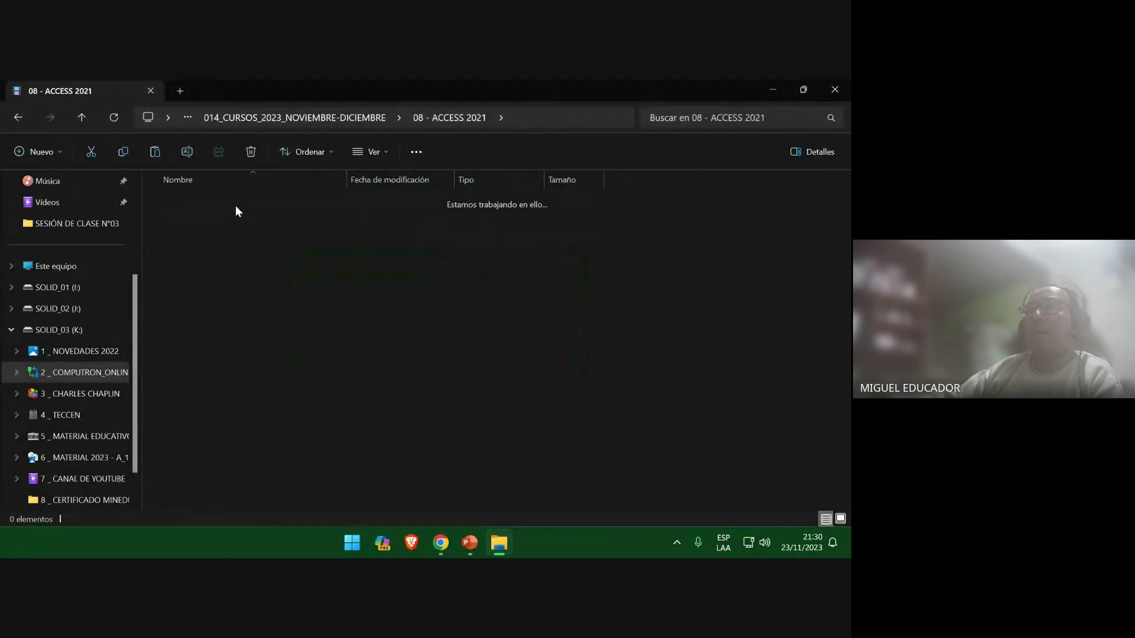
pyautogui.doubleClick(235, 205)
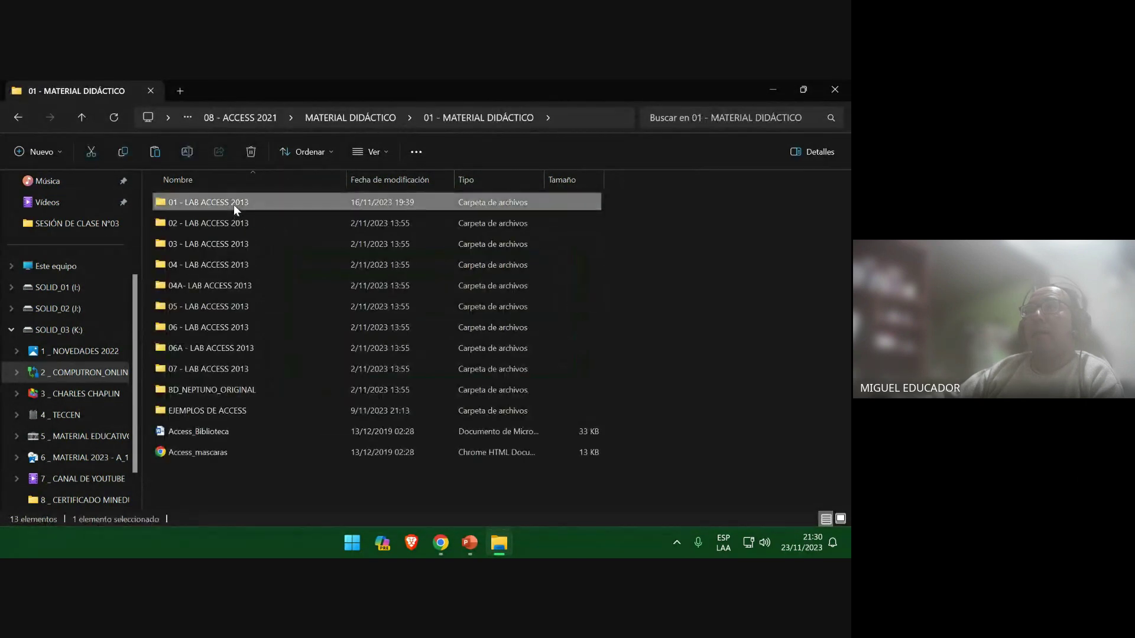
pyautogui.doubleClick(232, 205)
pyautogui.rightClick(312, 418)
pyautogui.click(329, 432)
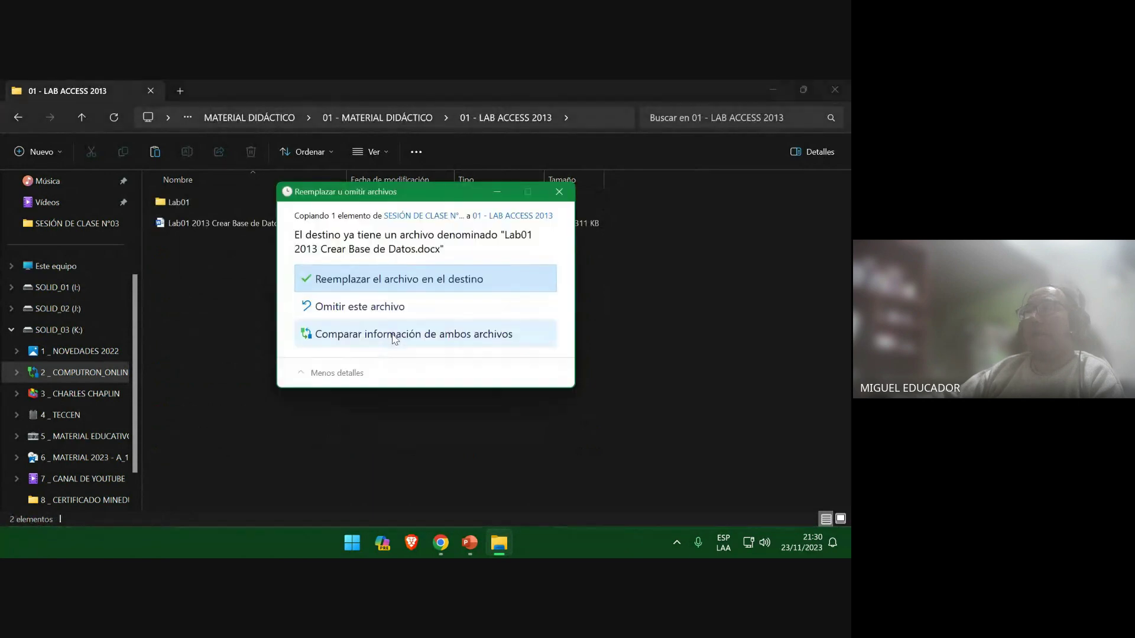
pyautogui.click(387, 282)
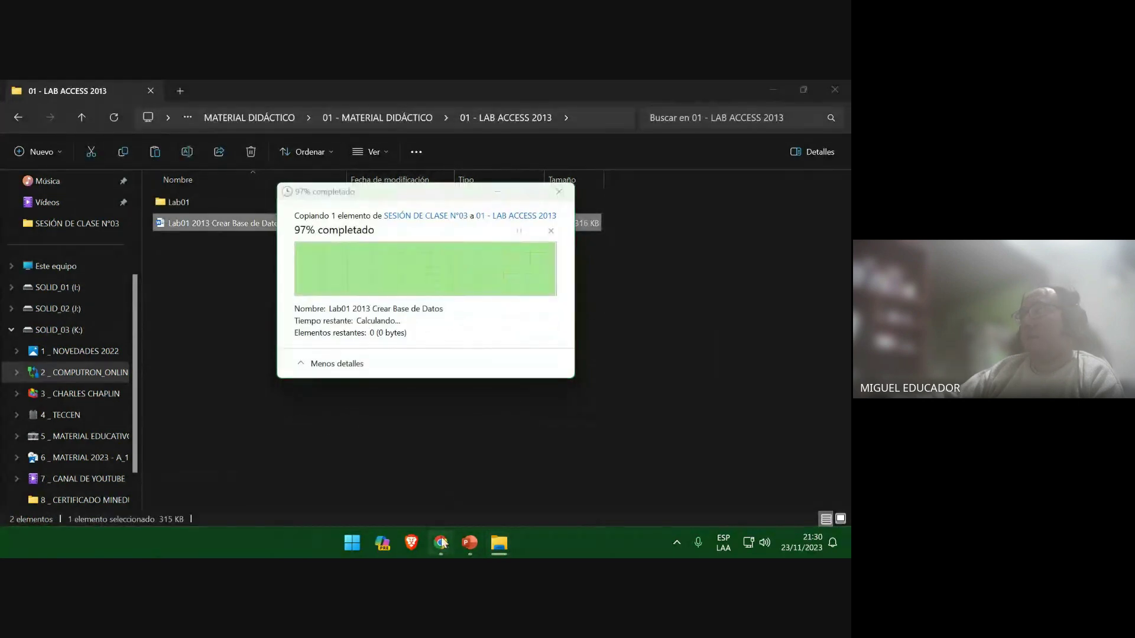
# Switch to Google Drive beside File Explorer and upload the Lab01 document to SESIÓN DE CLASE N°02, replacing the existing file.
pyautogui.click(77, 89)
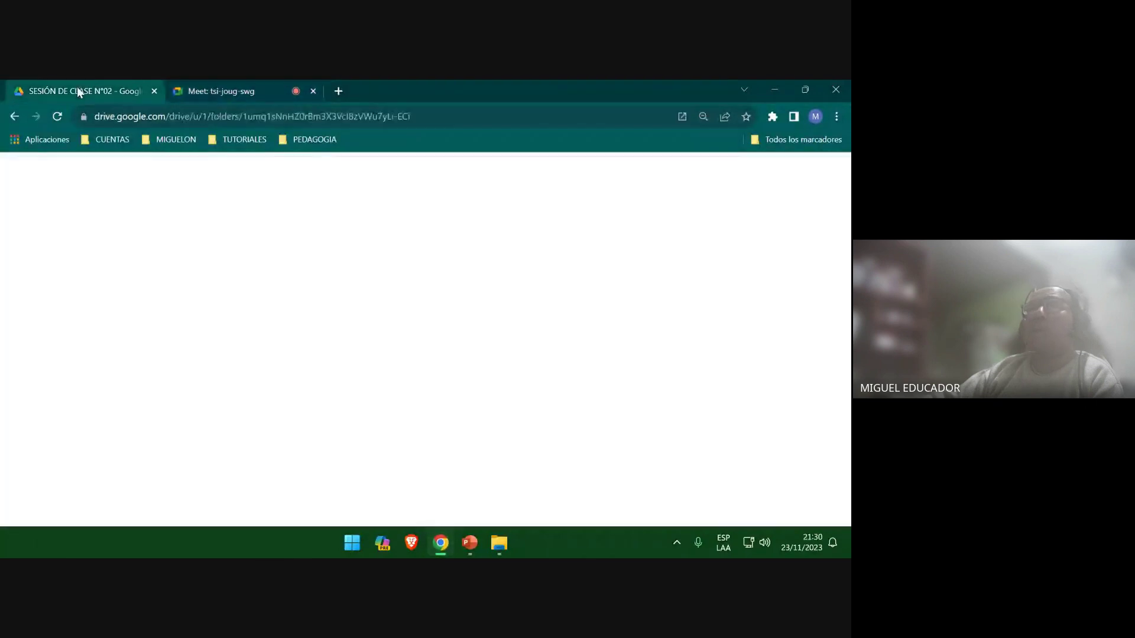
pyautogui.doubleClick(579, 97)
pyautogui.moveTo(281, 224); pyautogui.dragTo(640, 413)
pyautogui.moveTo(473, 83); pyautogui.dragTo(179, 162)
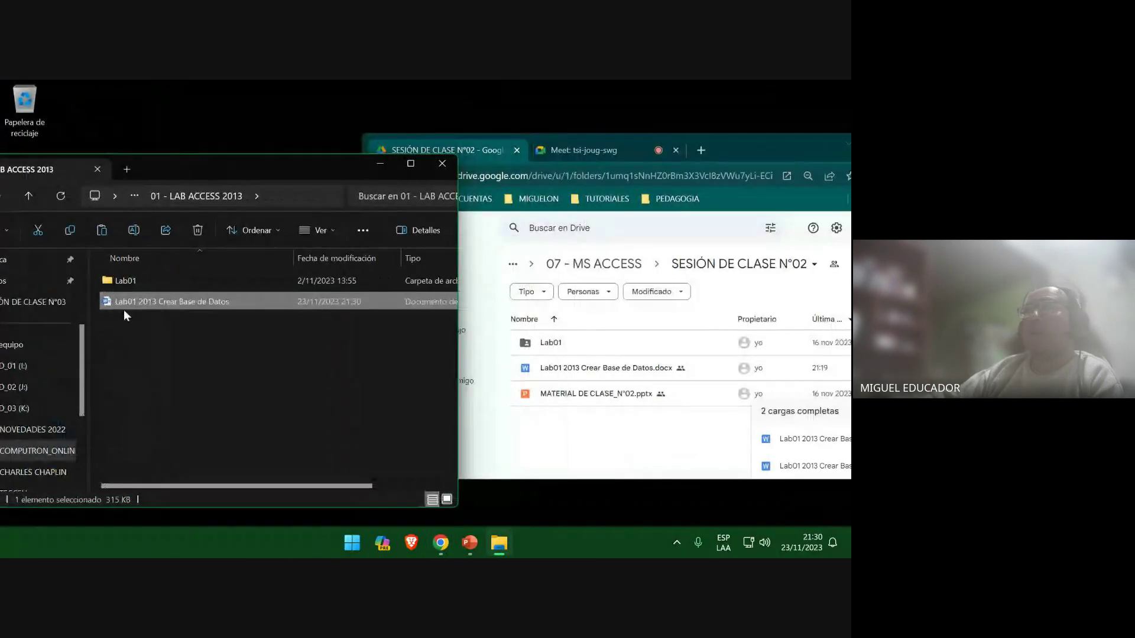
pyautogui.moveTo(123, 310); pyautogui.dragTo(640, 349)
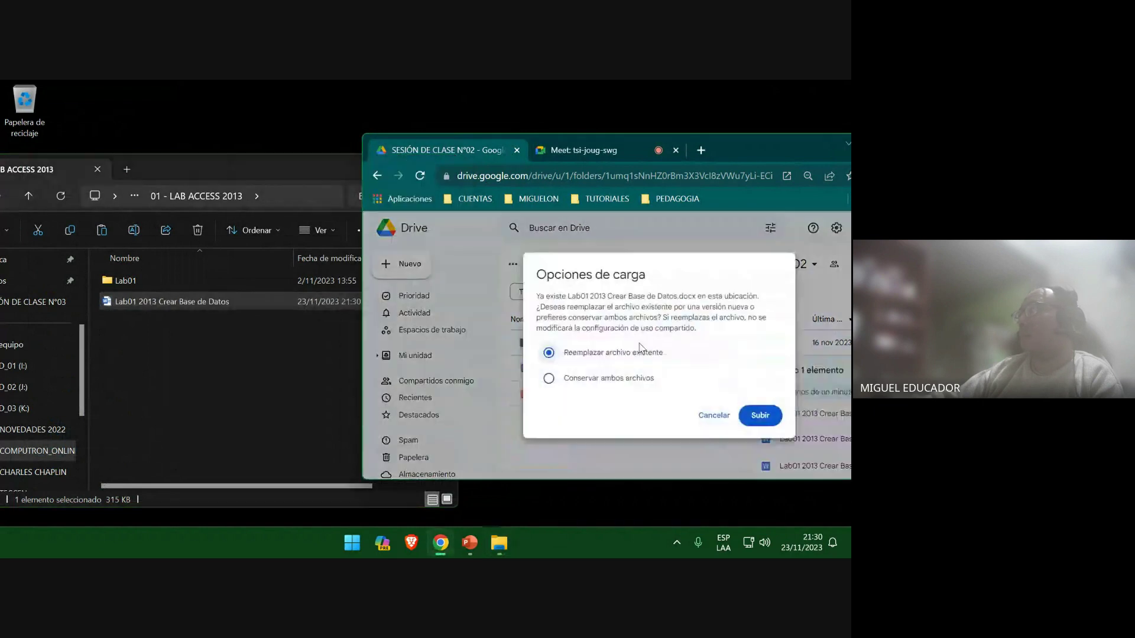
pyautogui.click(757, 417)
# Upload the Lab01 document to Drive's SESIÓN DE CLASE N°03 folder, replacing the existing file.
pyautogui.click(591, 263)
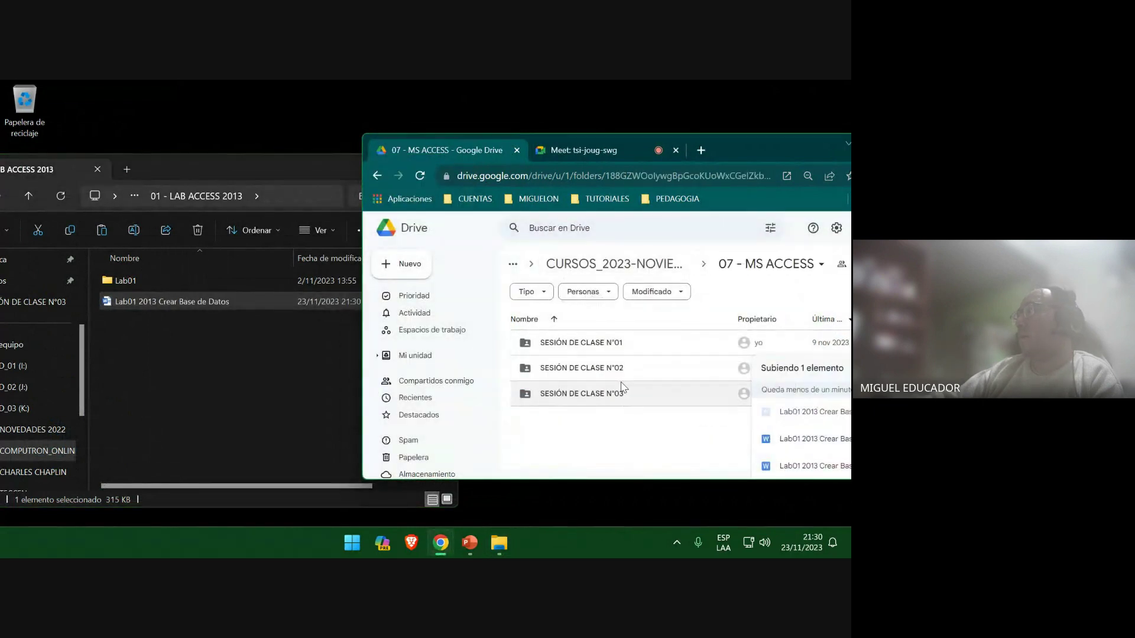
pyautogui.doubleClick(591, 393)
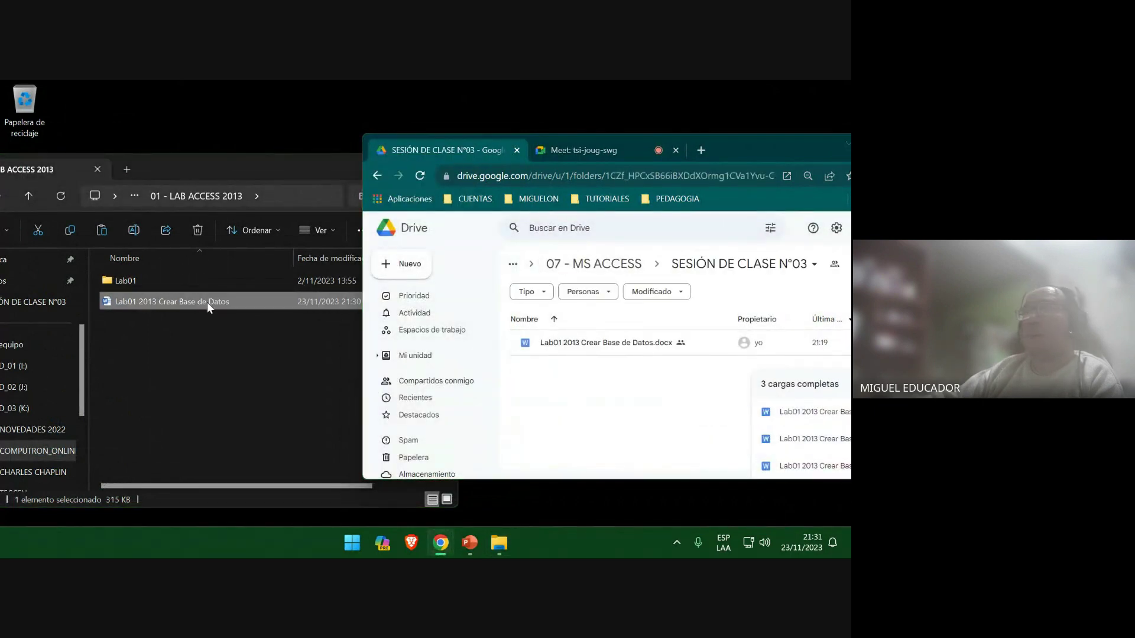
pyautogui.moveTo(208, 304); pyautogui.dragTo(680, 396)
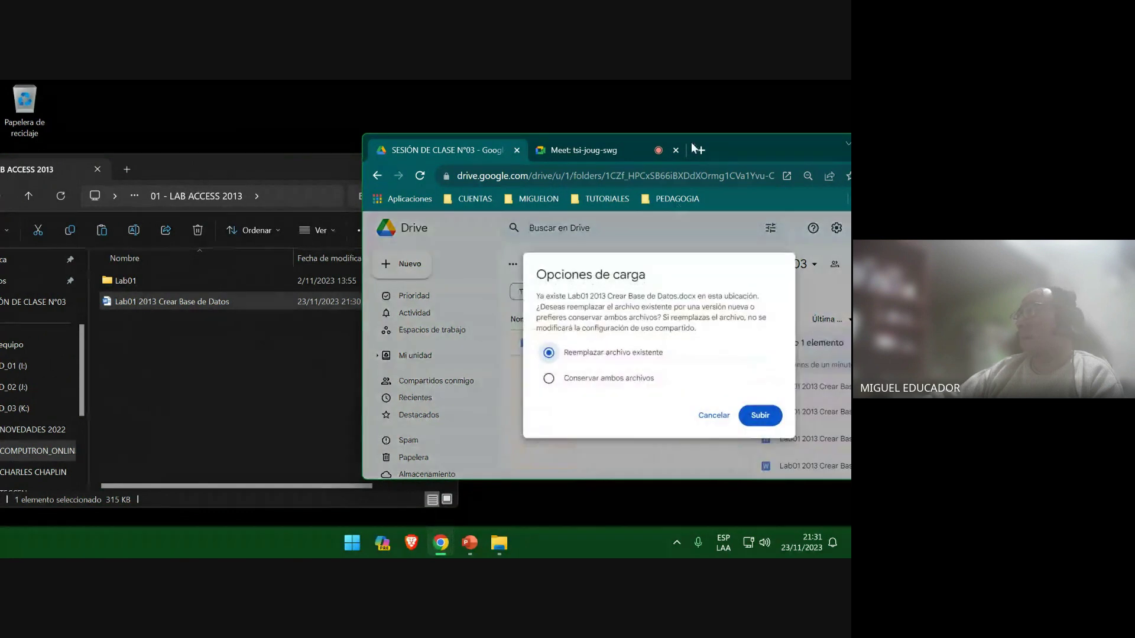
pyautogui.click(759, 416)
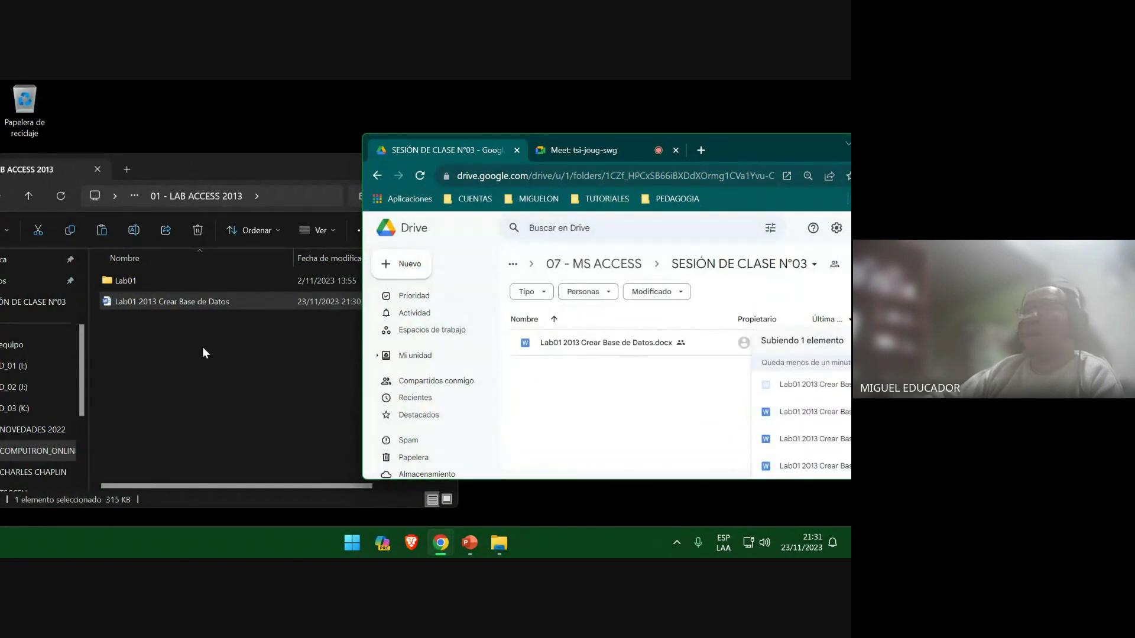
# Upload MATERIAL DE CLASE_N°03 from the local SESIÓN DE CLASE N°03 folder to the matching Drive folder and dismiss the upload list.
pyautogui.click(202, 346)
pyautogui.click(28, 196)
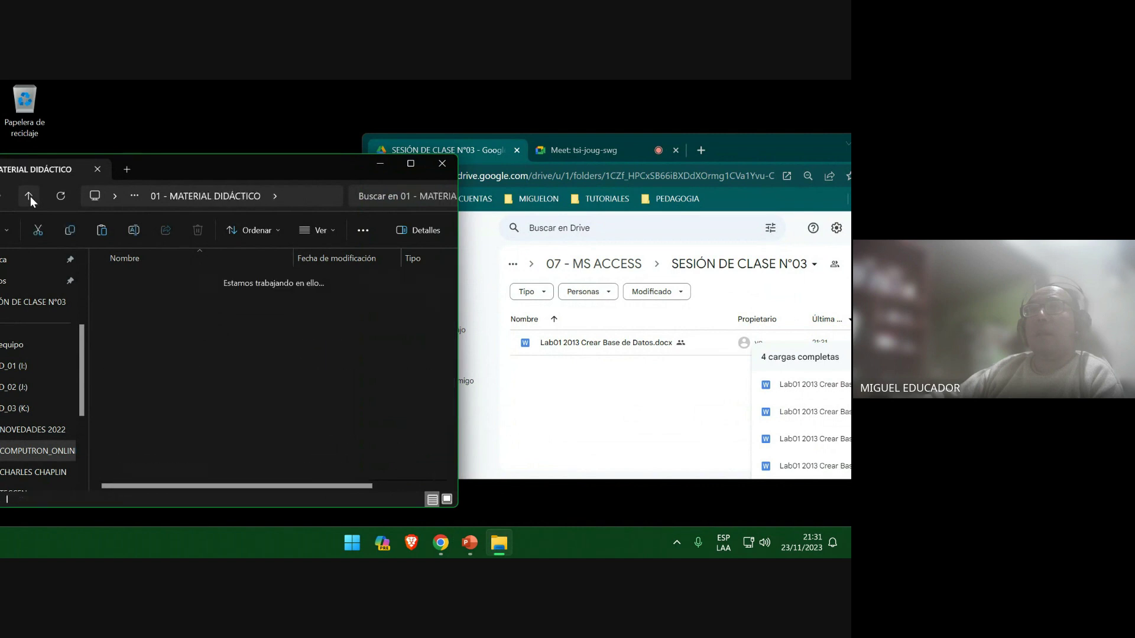
pyautogui.doubleClick(176, 362)
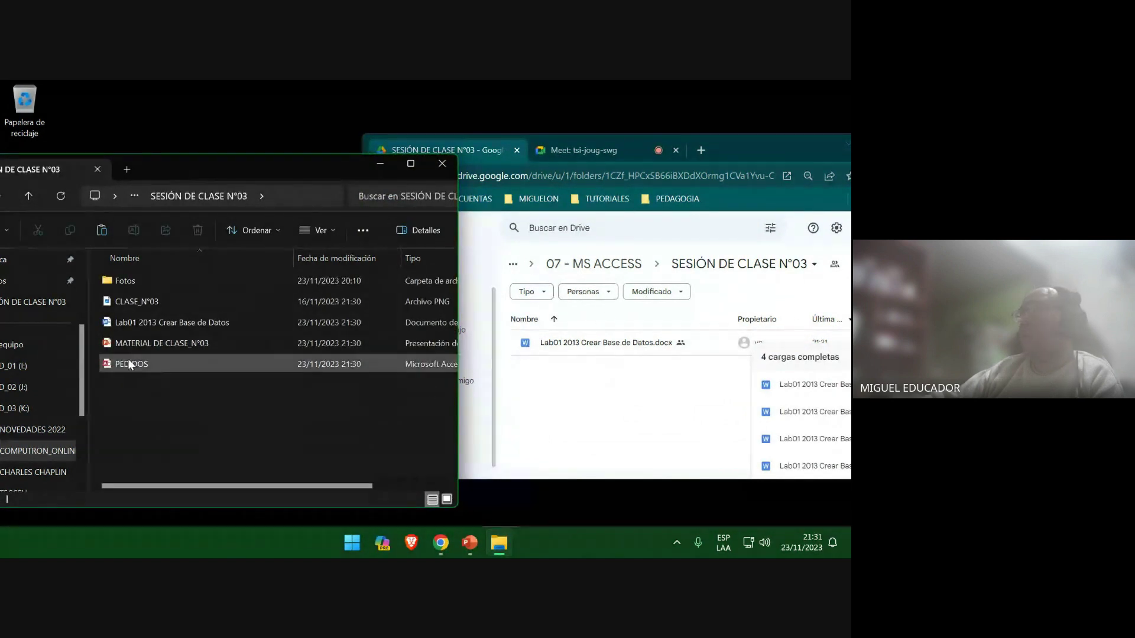
pyautogui.click(197, 345)
pyautogui.moveTo(197, 343); pyautogui.dragTo(617, 419)
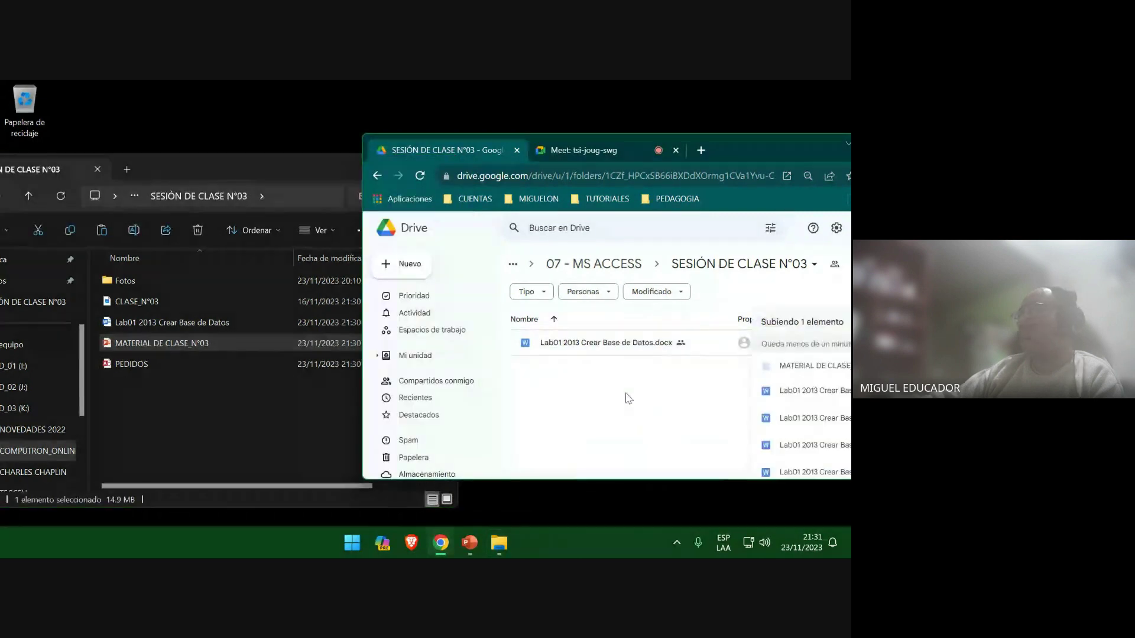
pyautogui.doubleClick(737, 148)
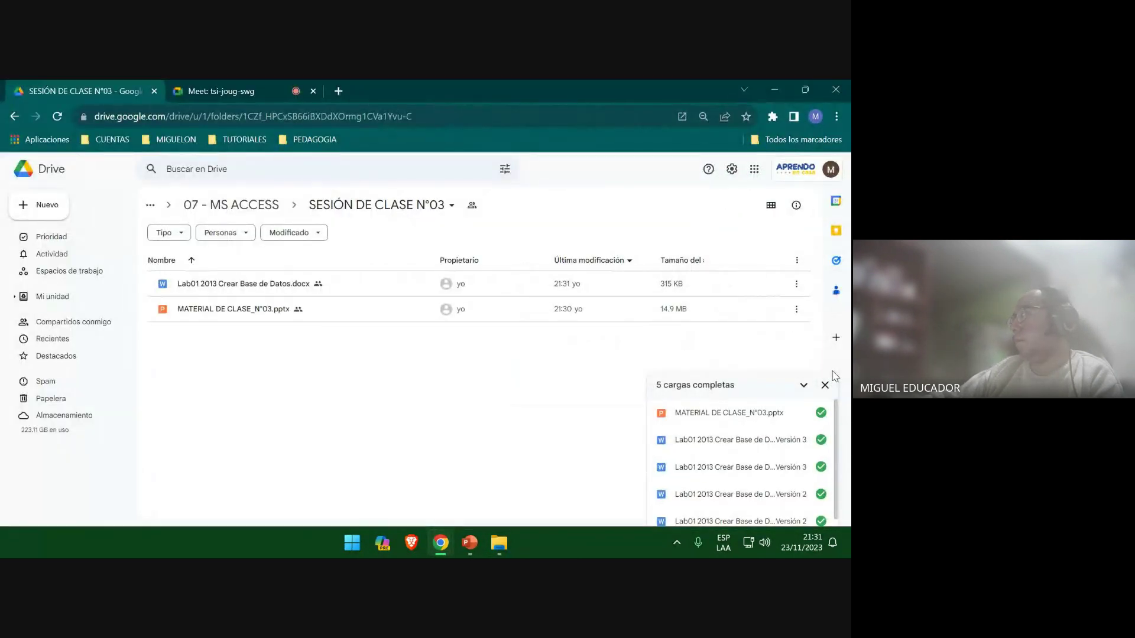
pyautogui.click(825, 385)
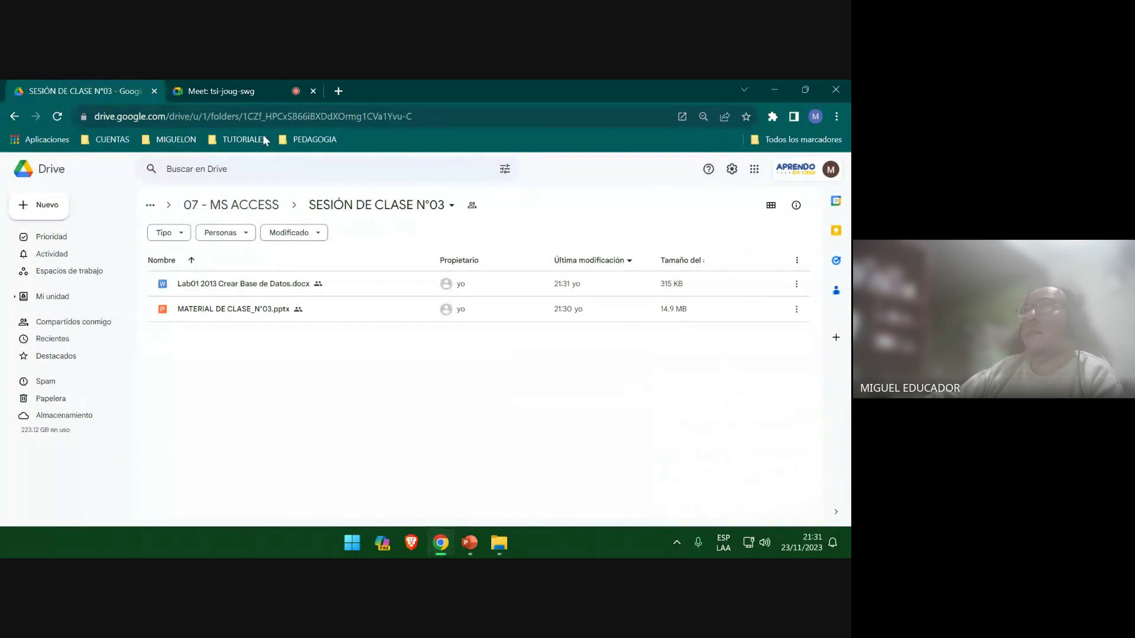
# Close the Drive page, open a blank browser tab and maximize the File Explorer window showing SESIÓN DE CLASE N°03.
pyautogui.click(152, 91)
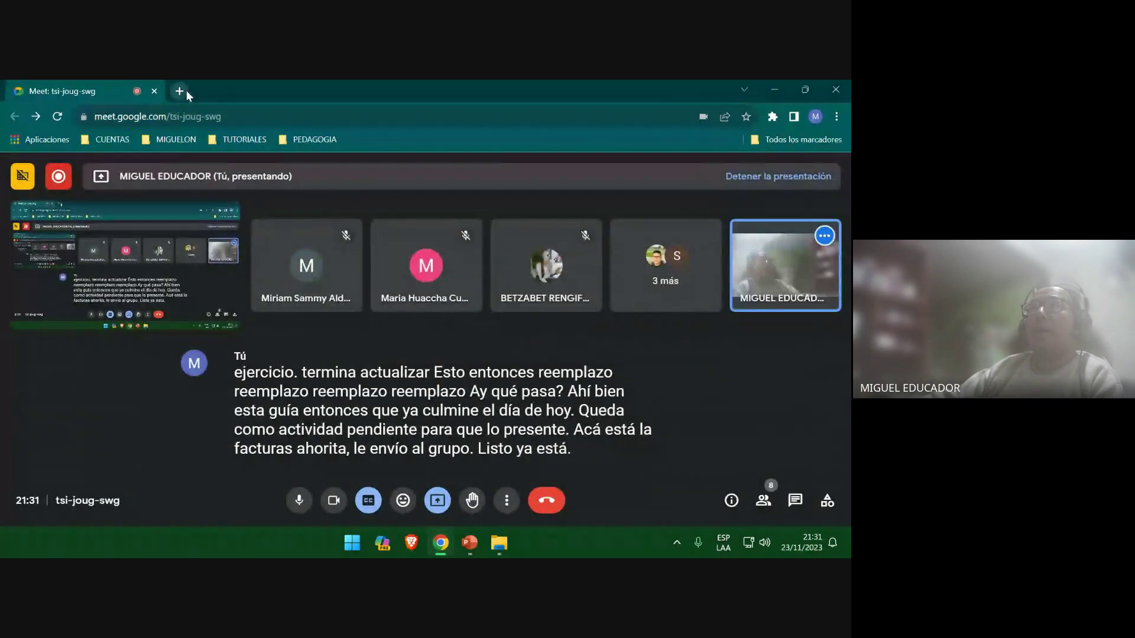
pyautogui.click(180, 91)
pyautogui.doubleClick(442, 86)
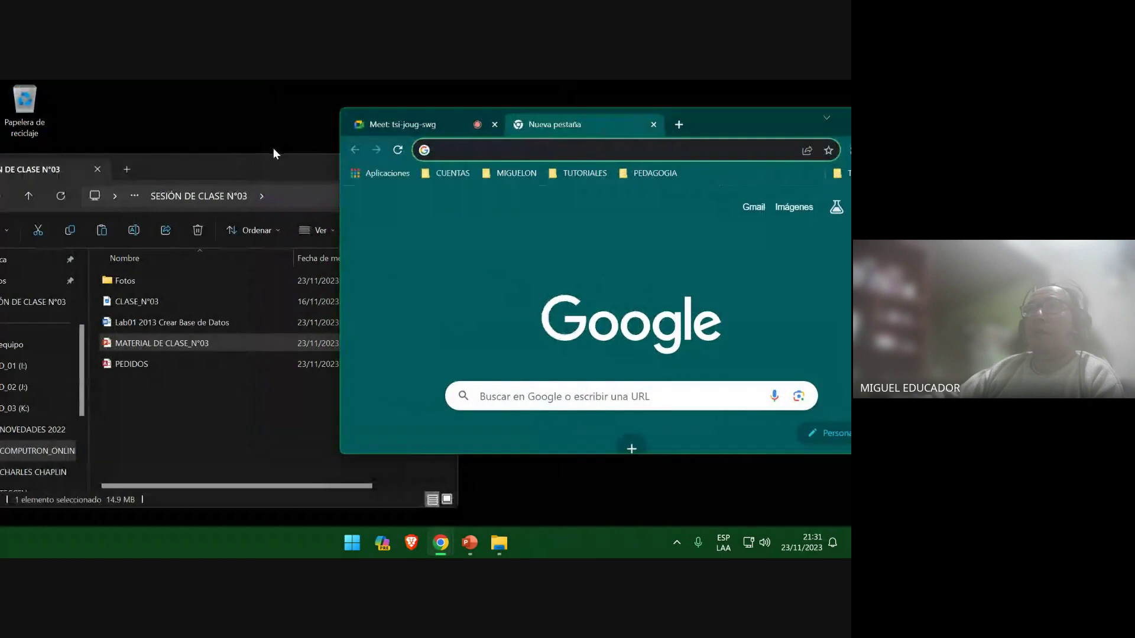
pyautogui.doubleClick(274, 156)
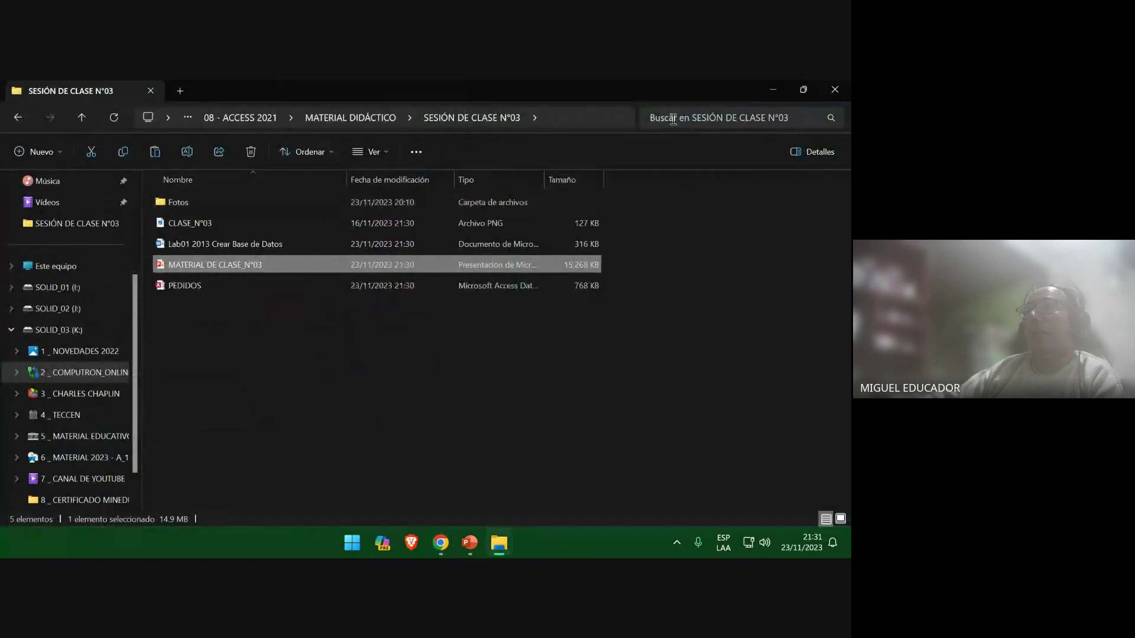
# Switch to PowerPoint, save and close the MATERIAL DE CLASE_N°03 presentation, and minimize the SESIÓN DE CLASE N°03 folder window.
pyautogui.click(470, 542)
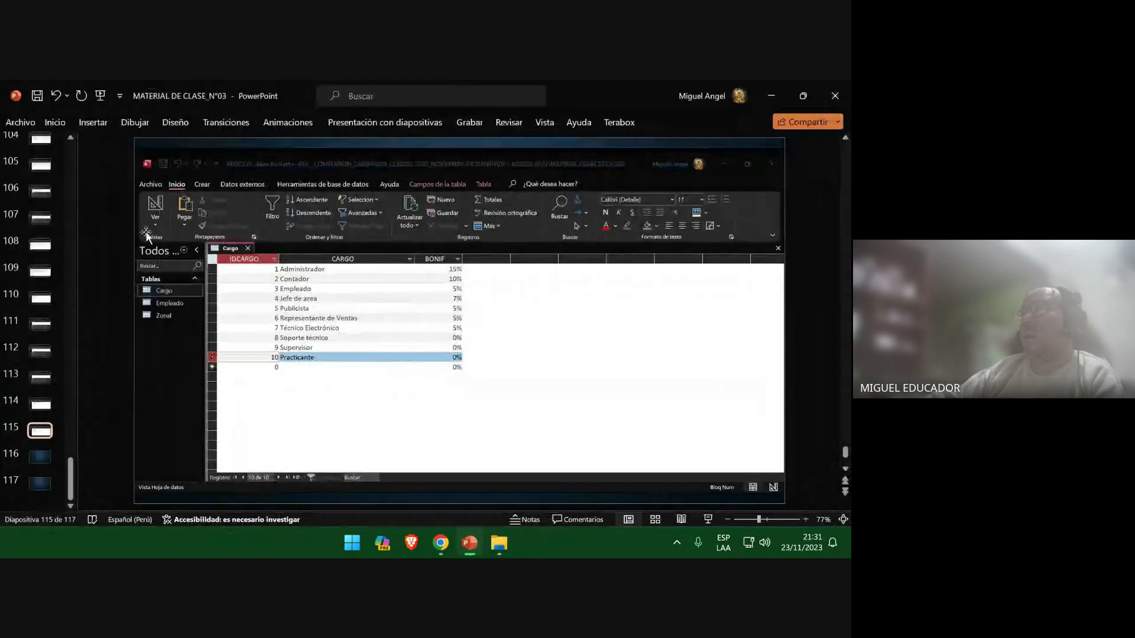
pyautogui.click(35, 93)
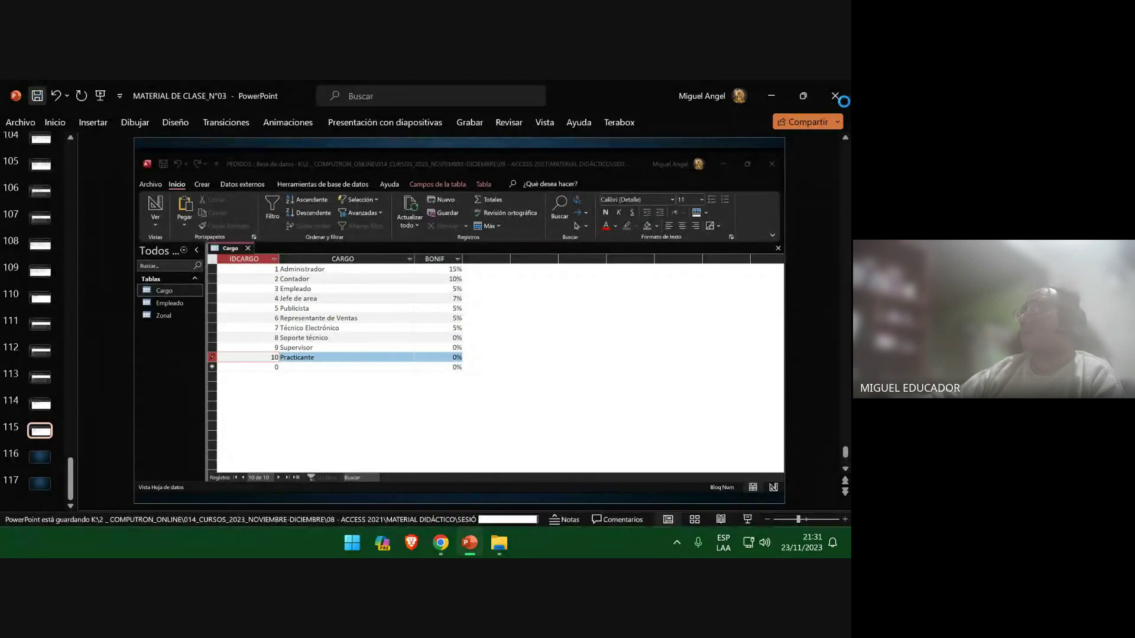
pyautogui.click(833, 94)
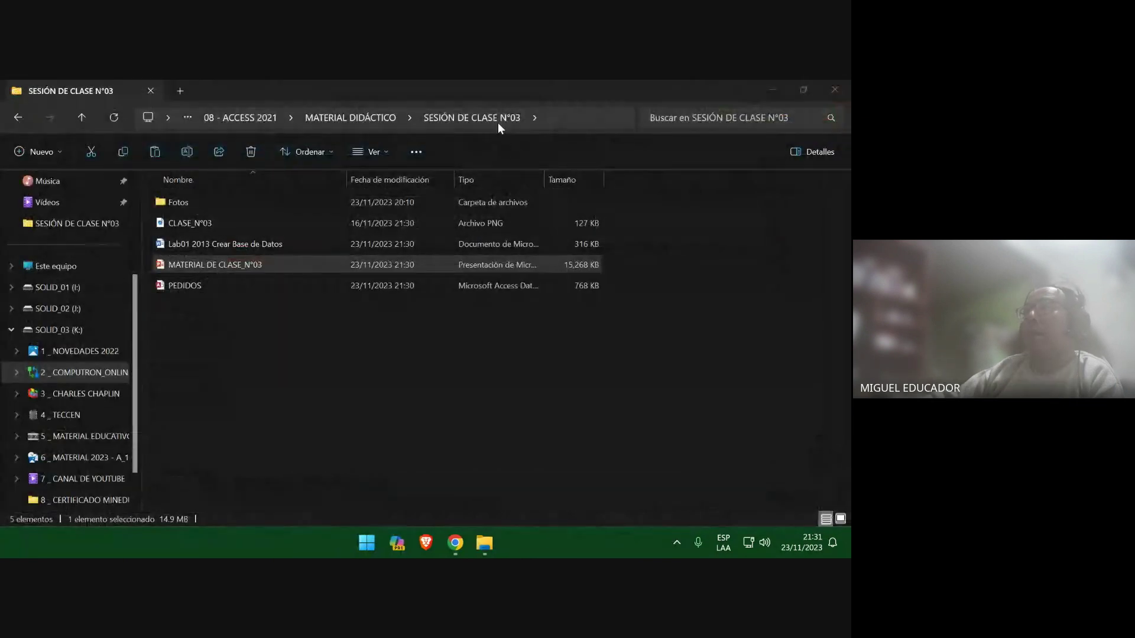
pyautogui.click(772, 90)
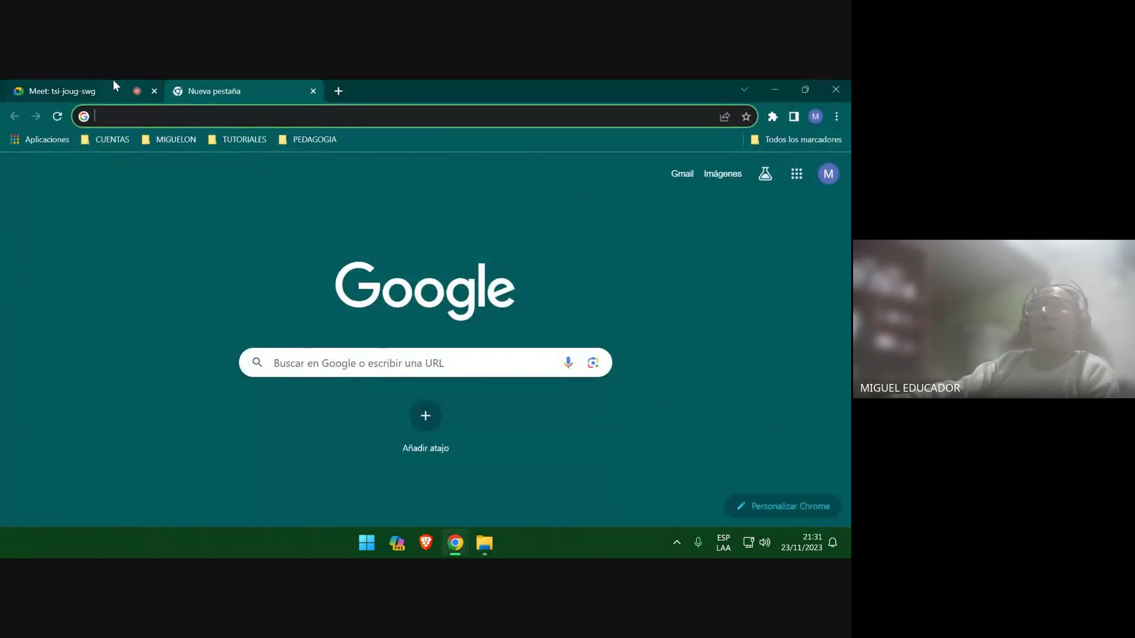
# Return to the Google Meet call, turn off the camera and bring up the option for stopping the recording.
pyautogui.moveTo(114, 82)
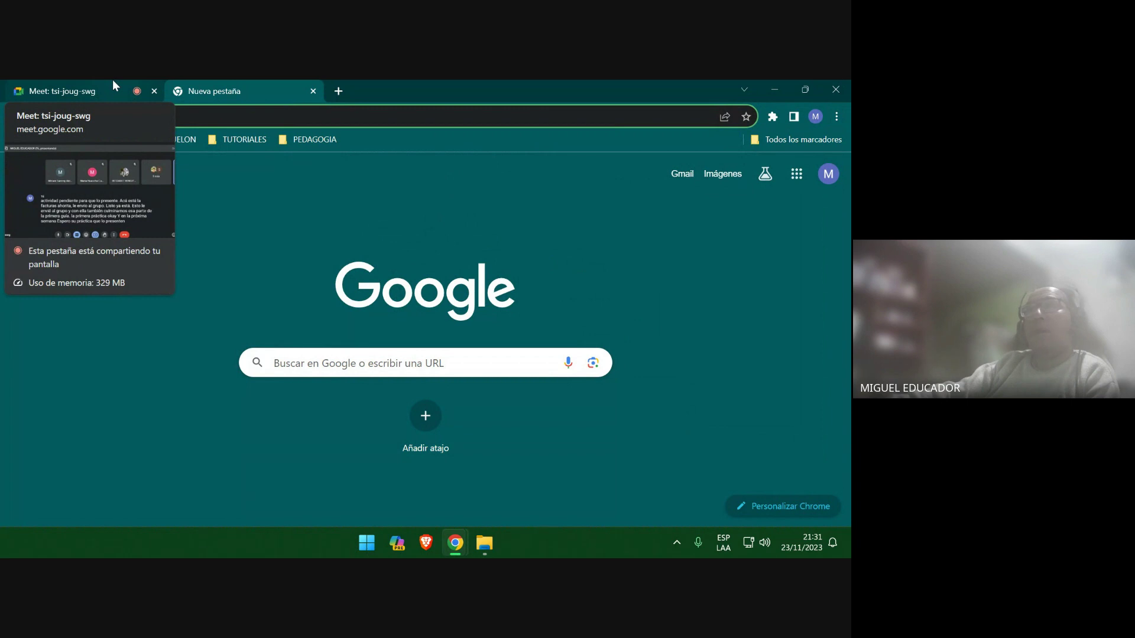
pyautogui.click(65, 86)
pyautogui.click(334, 501)
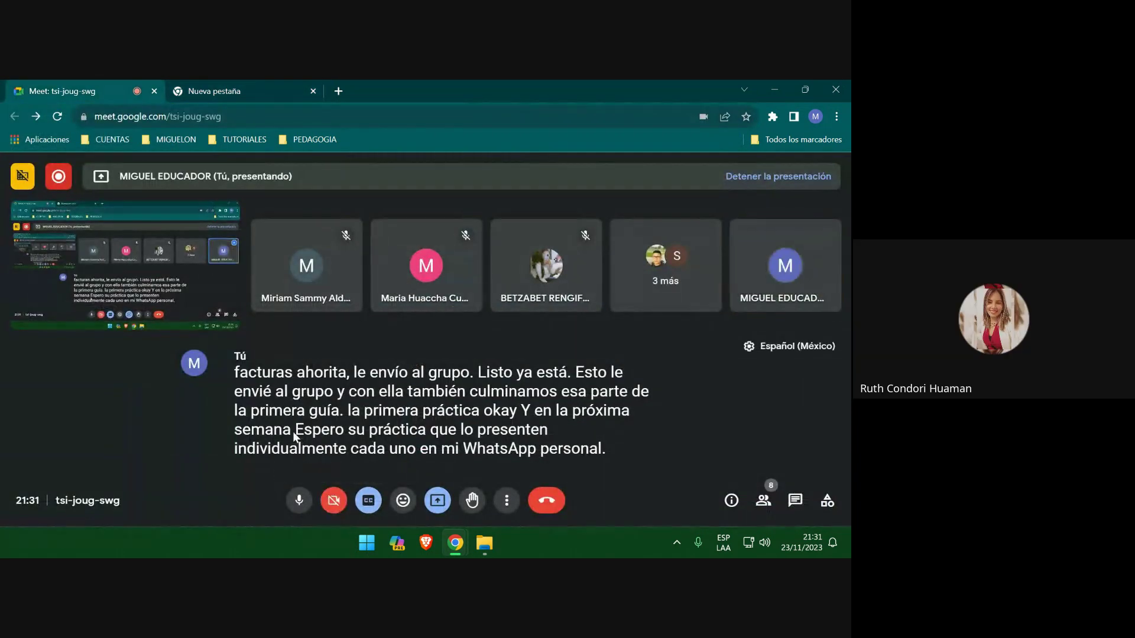
pyautogui.click(59, 181)
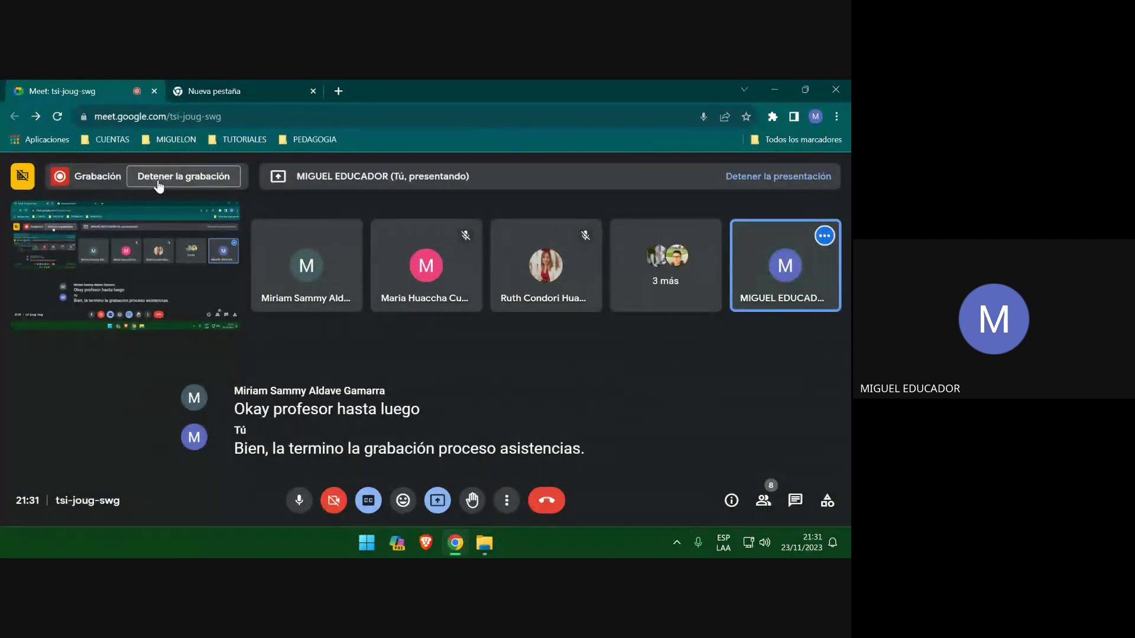